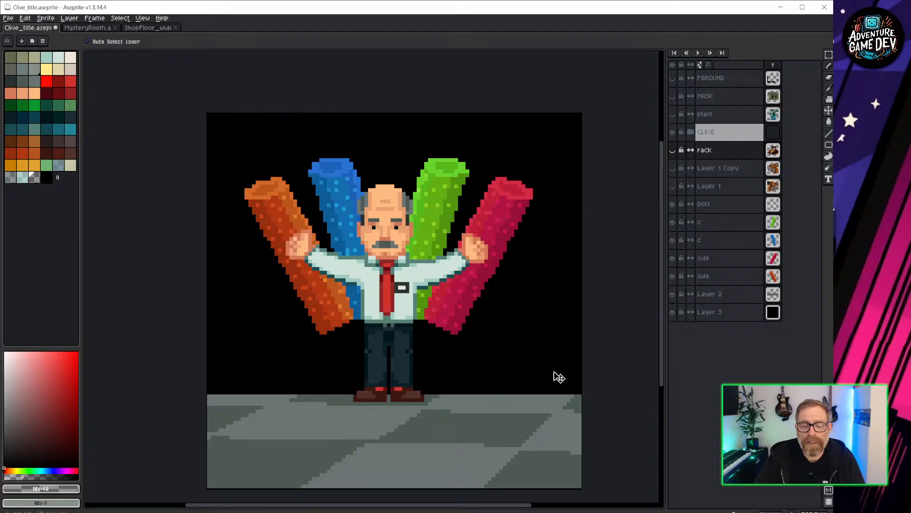
# Step: Switch to Chrome, search Google for "steam" in a new tab and open the Steam store in a maximized window
pyautogui.moveTo(593, 512)
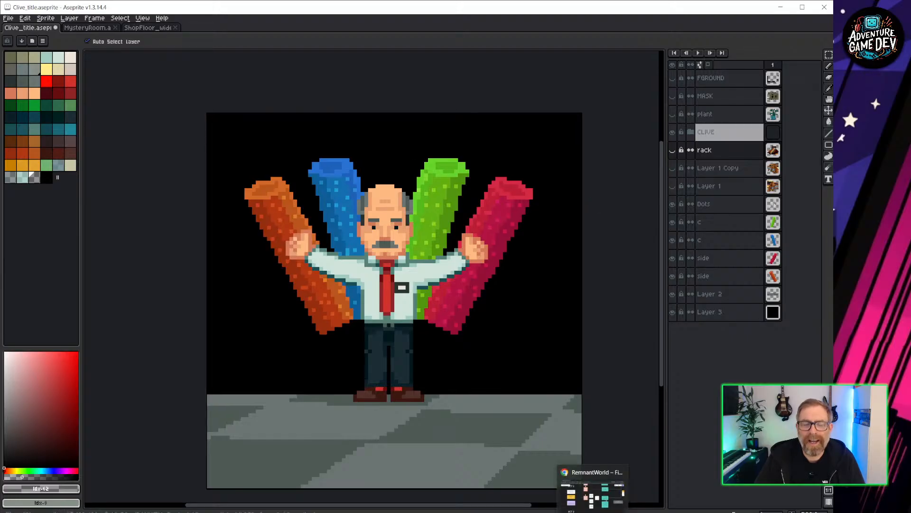
pyautogui.click(593, 494)
pyautogui.click(144, 18)
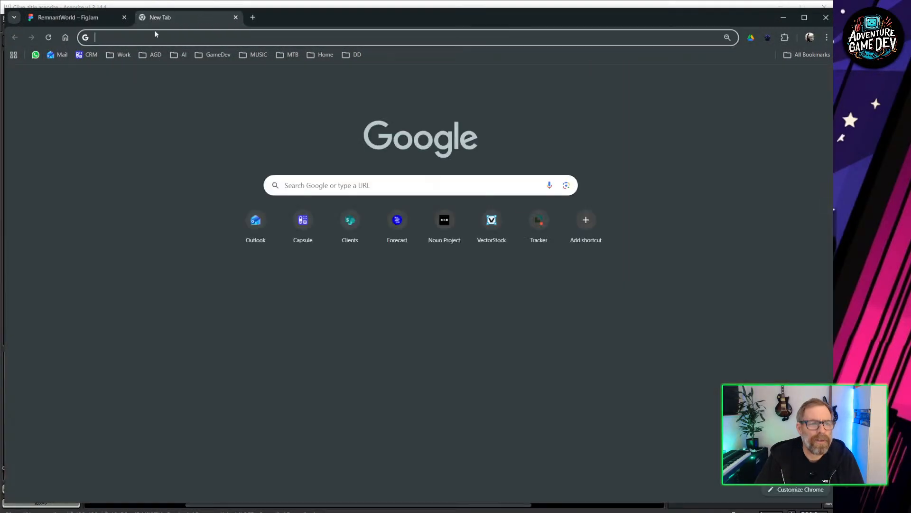
pyautogui.write('steam')
pyautogui.press('Return')
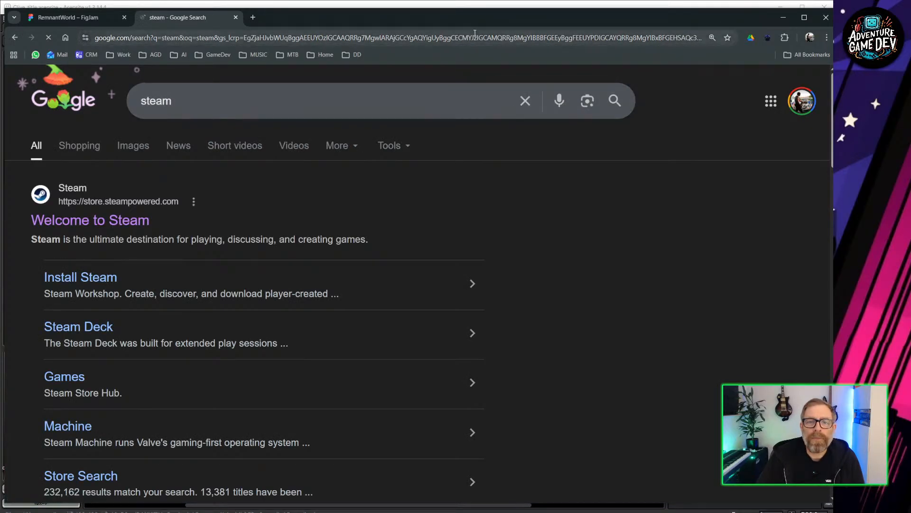
pyautogui.doubleClick(461, 19)
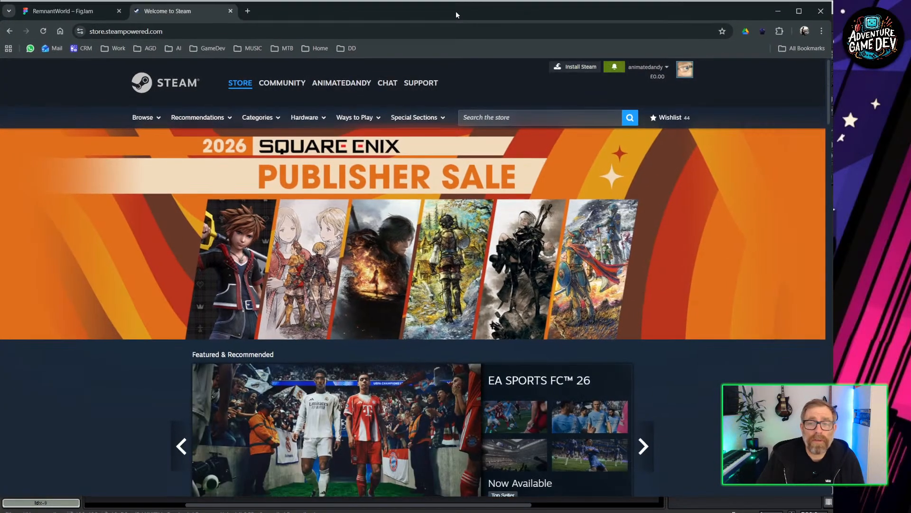
# Step: Open the Slay the Spire 2 page from the store's popular searches and pause its trailer
pyautogui.click(493, 119)
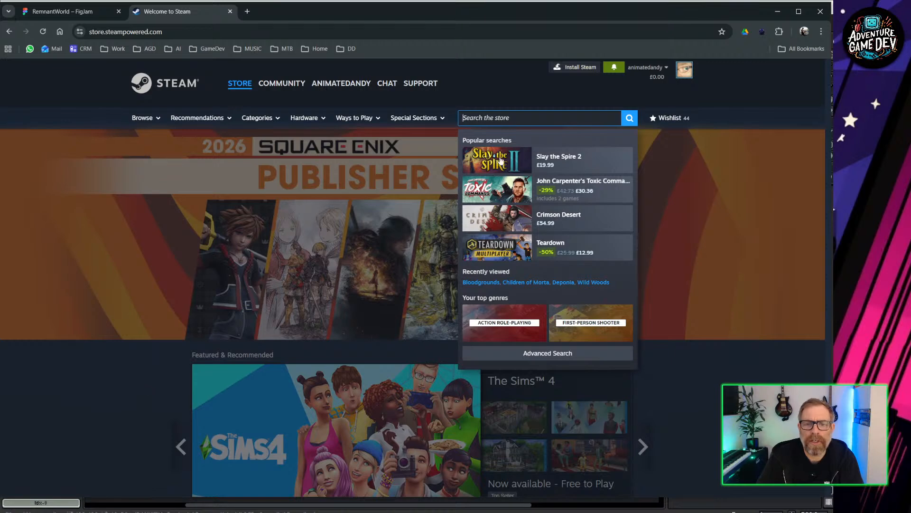
pyautogui.click(515, 161)
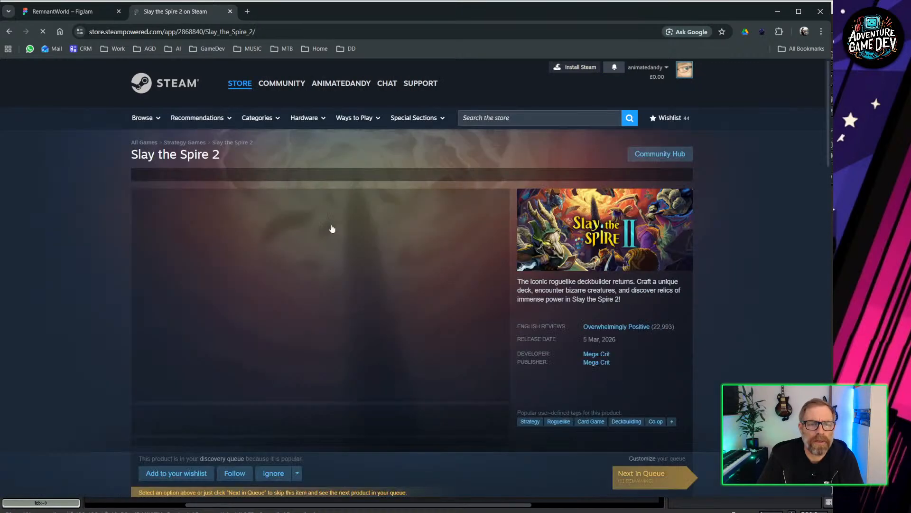
pyautogui.scroll(-3, 50, 269)
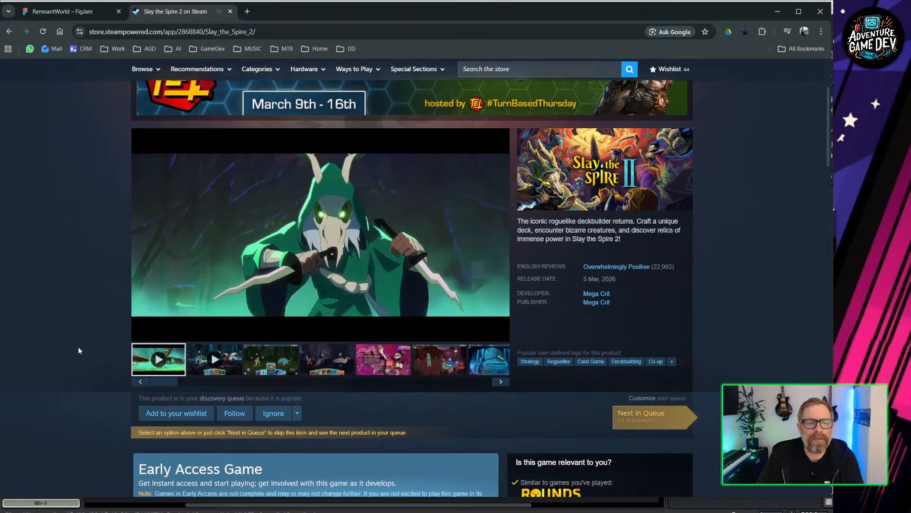
pyautogui.scroll(3, 569, 192)
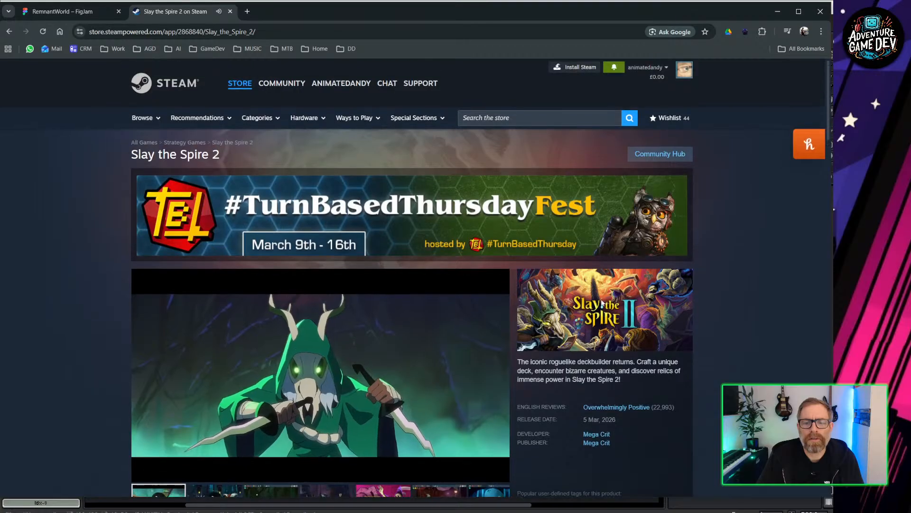
pyautogui.moveTo(172, 455)
pyautogui.click(142, 473)
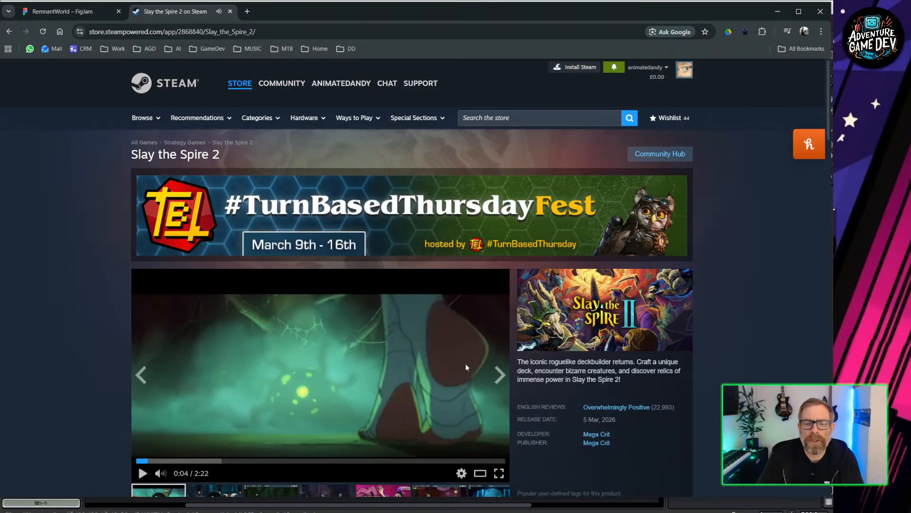
# Step: Look through Slay the Spire 2's gameplay screenshots and examine the capsule art and purchase sections on its store page
pyautogui.scroll(-2, 273, 344)
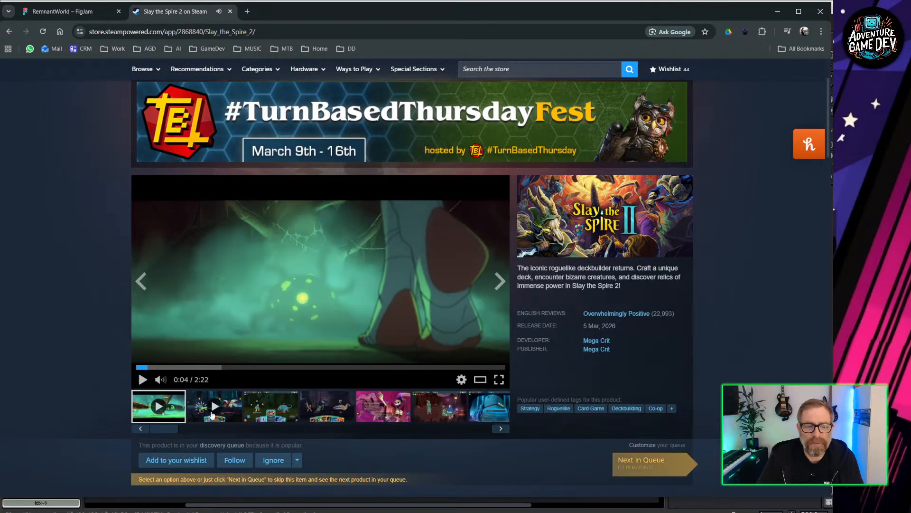
pyautogui.click(264, 403)
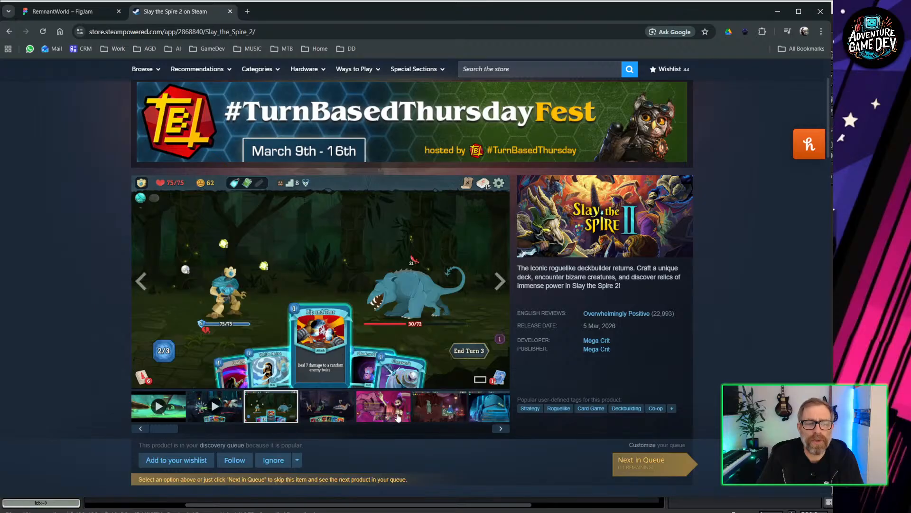
pyautogui.click(326, 408)
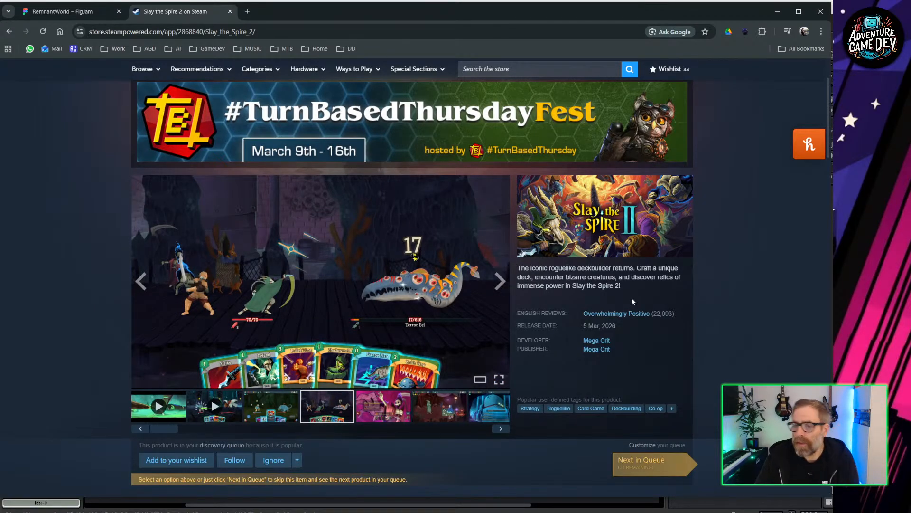
pyautogui.click(379, 411)
pyautogui.click(434, 412)
pyautogui.click(482, 416)
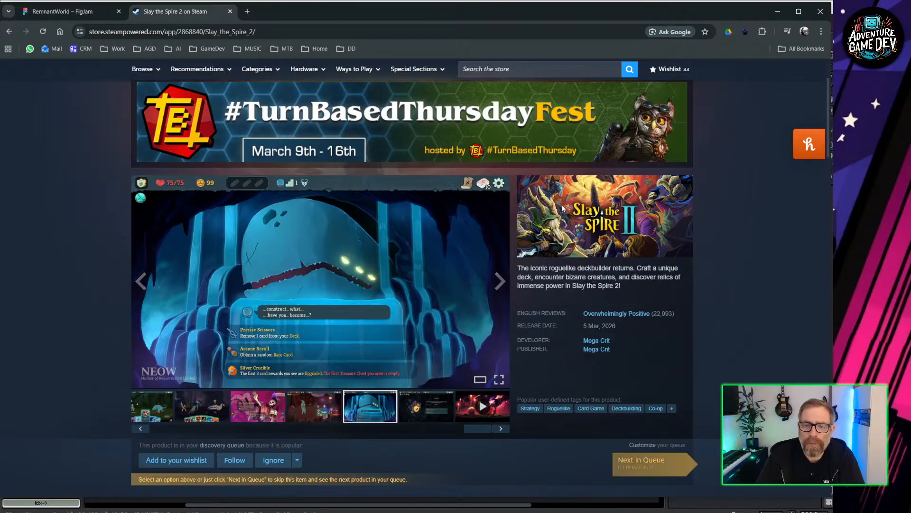
pyautogui.scroll(-3, 599, 256)
pyautogui.scroll(-6, 484, 280)
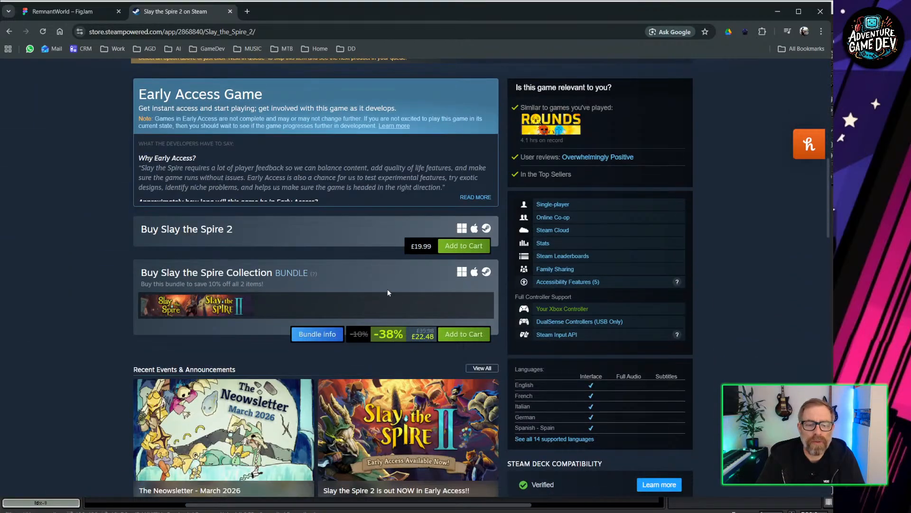
pyautogui.scroll(10, 387, 293)
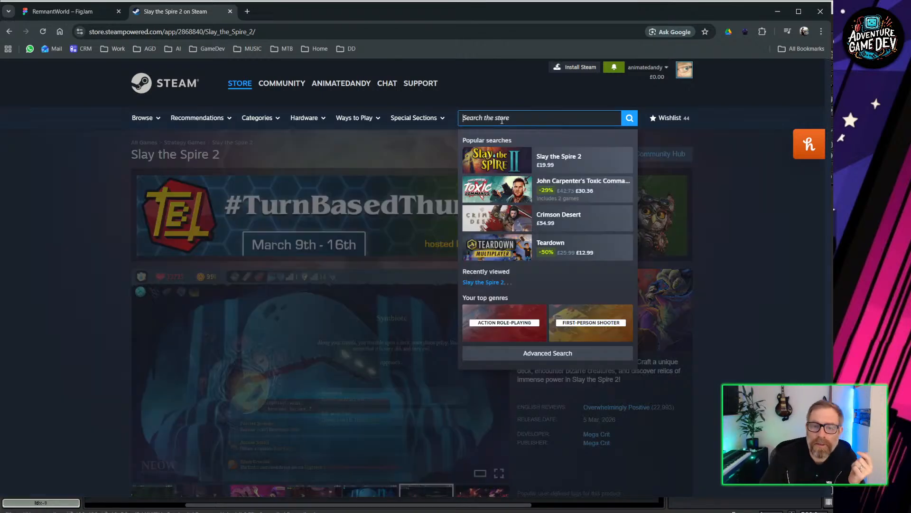
# Step: Search the Steam store for "remnant world"
pyautogui.click(502, 118)
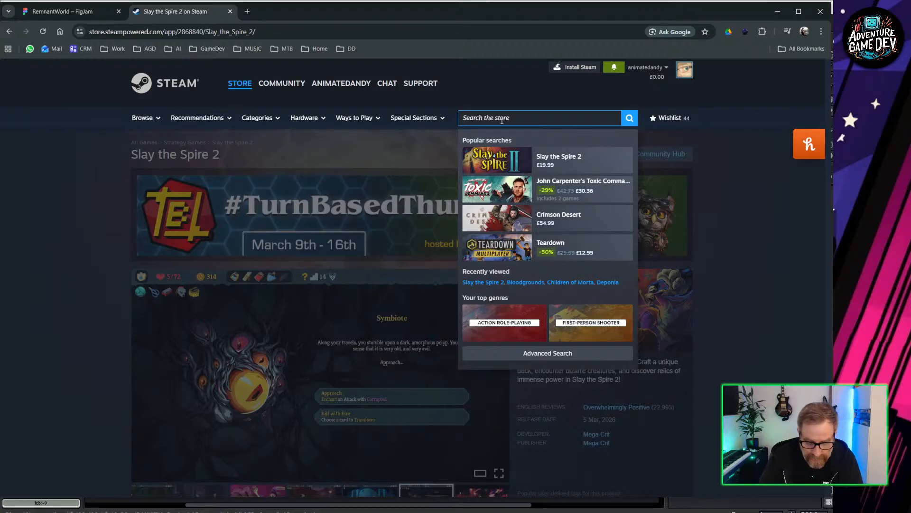
pyautogui.write('remna')
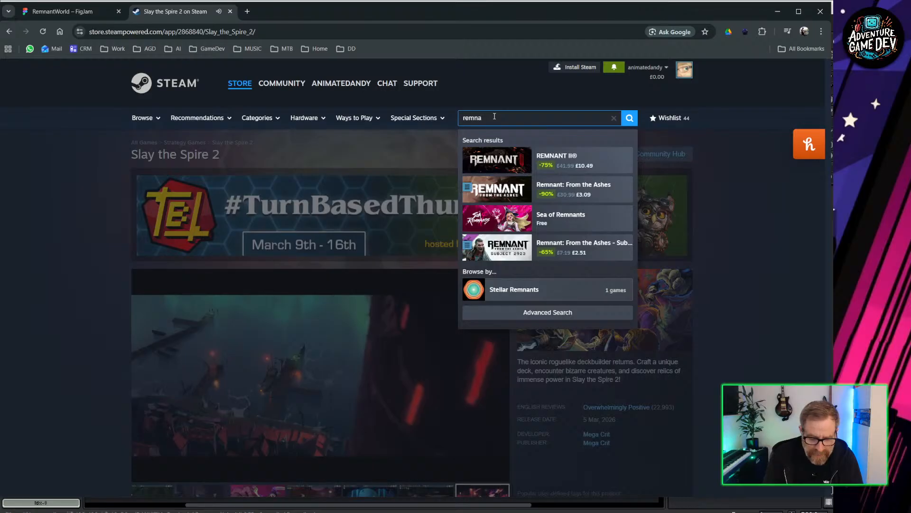
pyautogui.write('nt world')
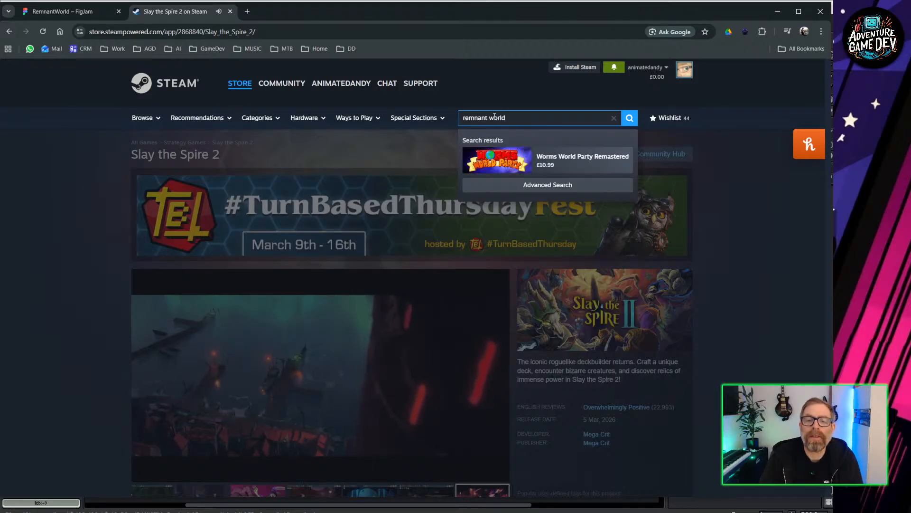
# Step: Change the store query to the one-word spelling "remnantworld"
pyautogui.press('BackSpace')
pyautogui.press('BackSpace')
pyautogui.press('BackSpace')
pyautogui.press('BackSpace')
pyautogui.press('BackSpace')
pyautogui.press('BackSpace')
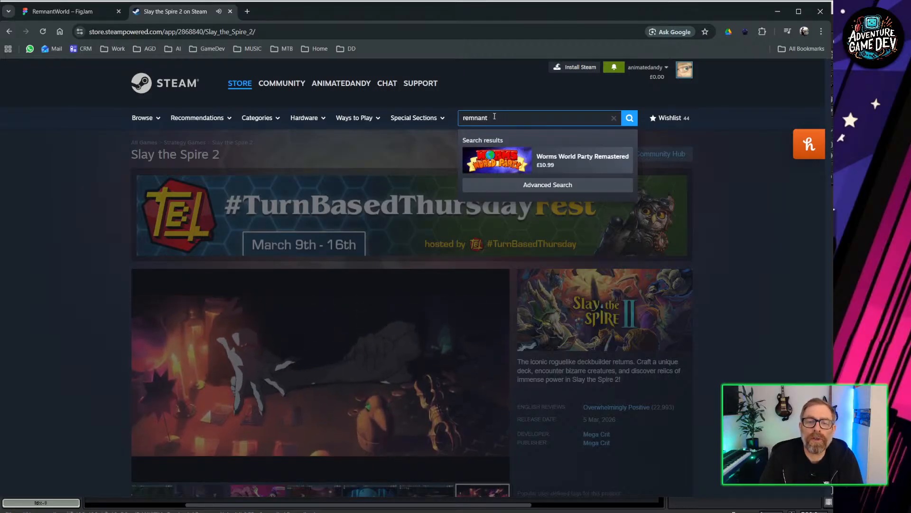
pyautogui.write('world')
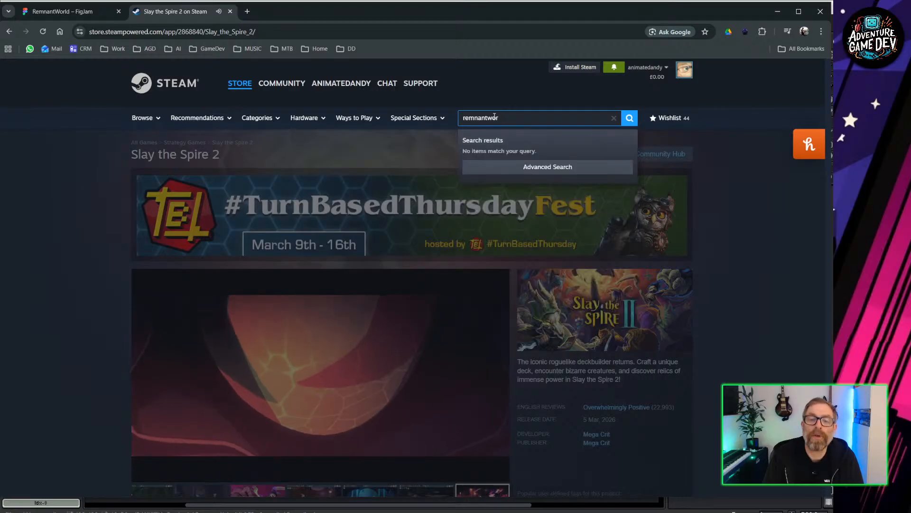
pyautogui.press('BackSpace')
pyautogui.press('BackSpace')
pyautogui.press('BackSpace')
pyautogui.press('BackSpace')
pyautogui.press('BackSpace')
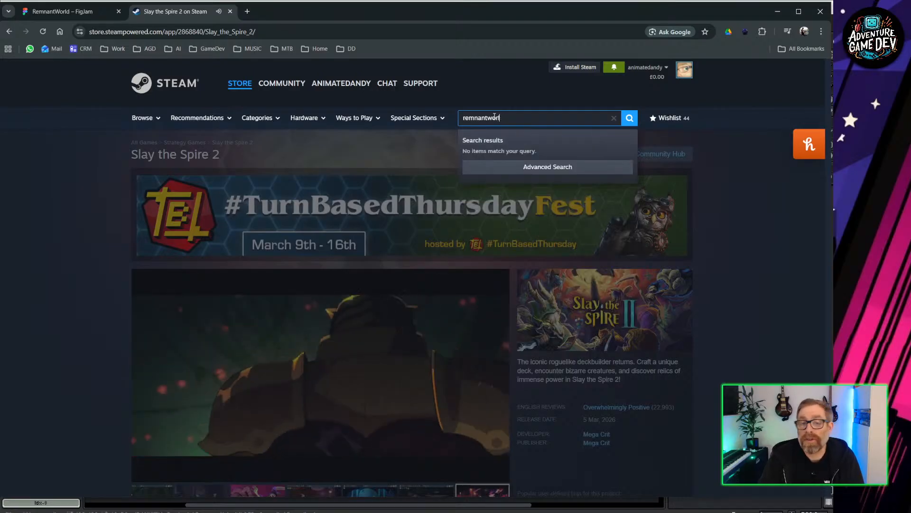
# Step: Clear the store query, look up suggestions for "crap", and dismiss the suggestion list
pyautogui.press('BackSpace')
pyautogui.press('BackSpace')
pyautogui.press('BackSpace')
pyautogui.press('BackSpace')
pyautogui.press('BackSpace')
pyautogui.press('BackSpace')
pyautogui.press('BackSpace')
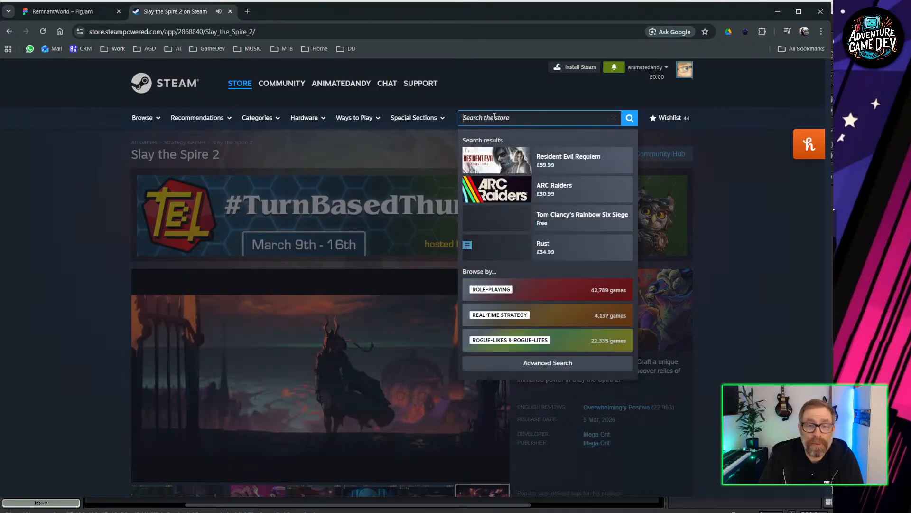
pyautogui.write('crap')
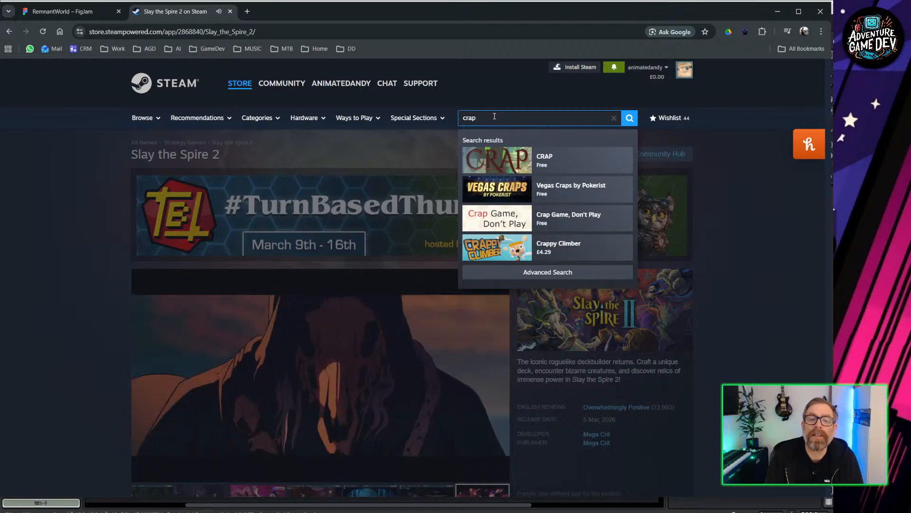
pyautogui.press('BackSpace')
pyautogui.press('BackSpace')
pyautogui.press('BackSpace')
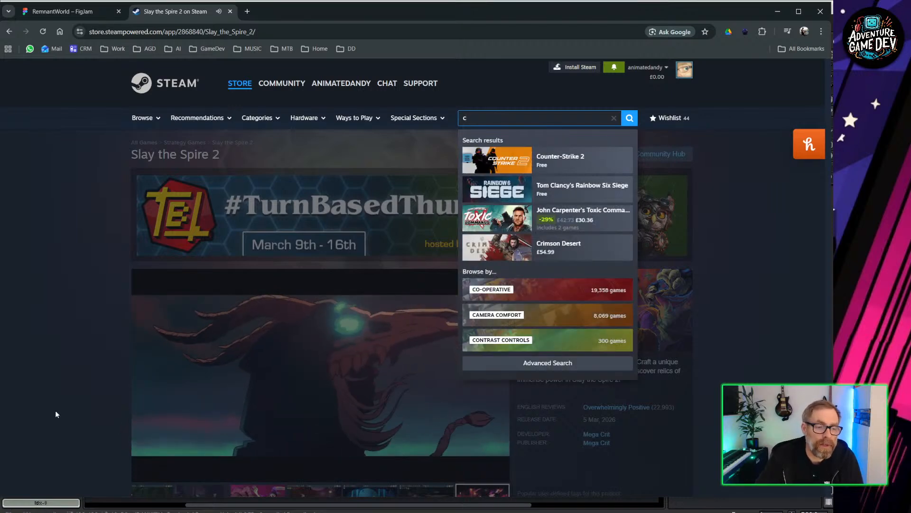
pyautogui.click(55, 411)
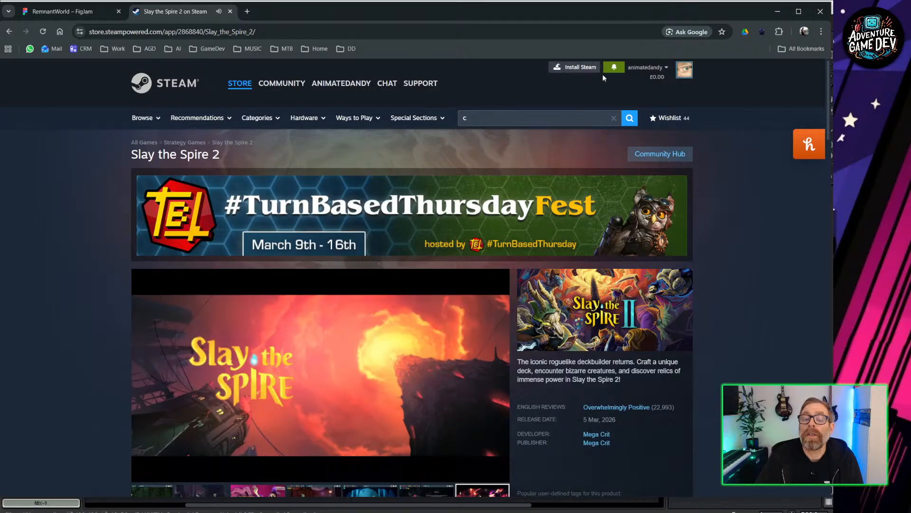
# Step: Run a full Steam store search for "carpet"
pyautogui.click(546, 123)
pyautogui.write('c')
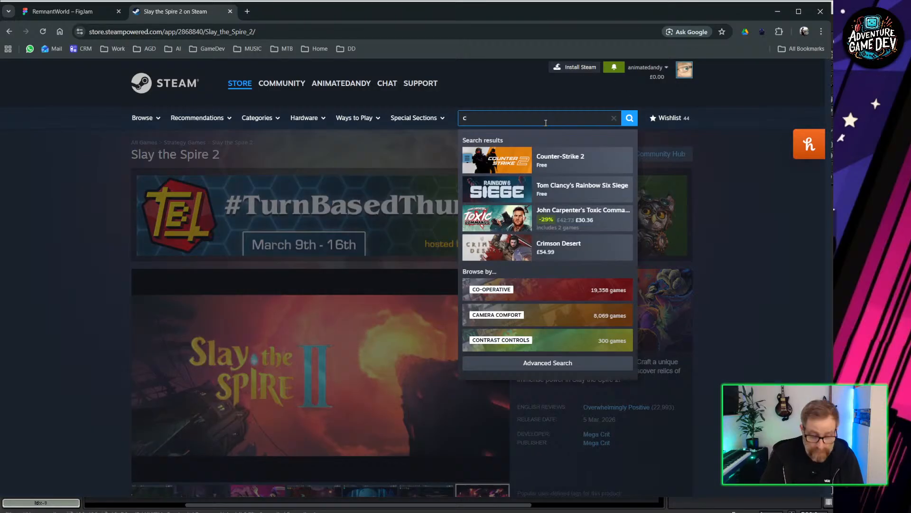
pyautogui.write('arpet')
pyautogui.press('Return')
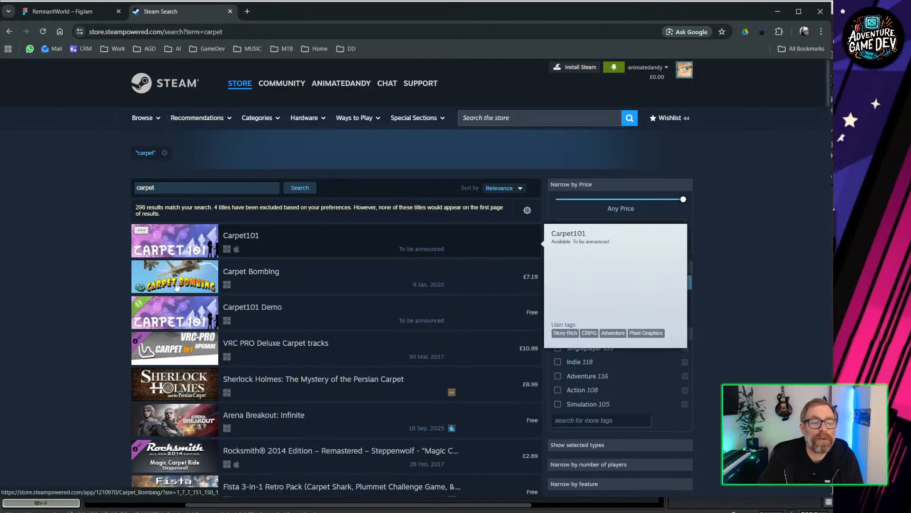
# Step: Examine the thumbnails, titles and previews in the "carpet" search results
pyautogui.scroll(-2, 86, 308)
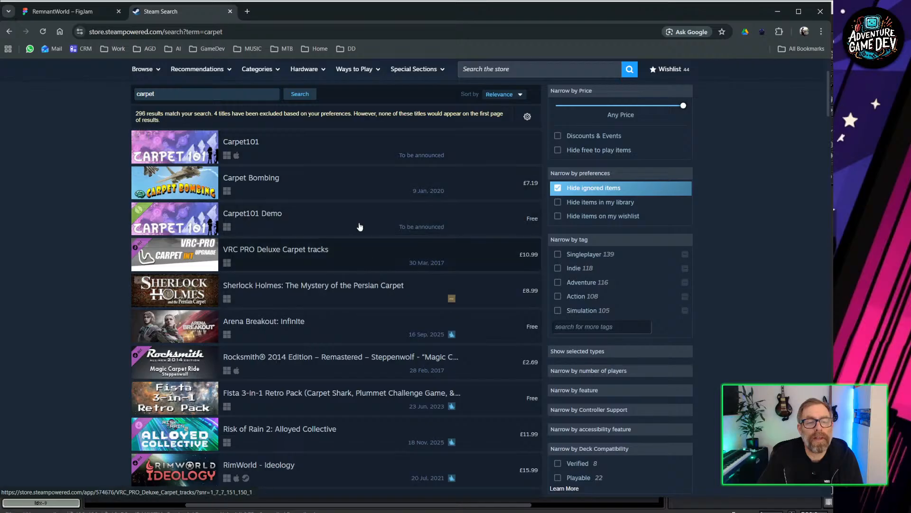
pyautogui.moveTo(327, 252)
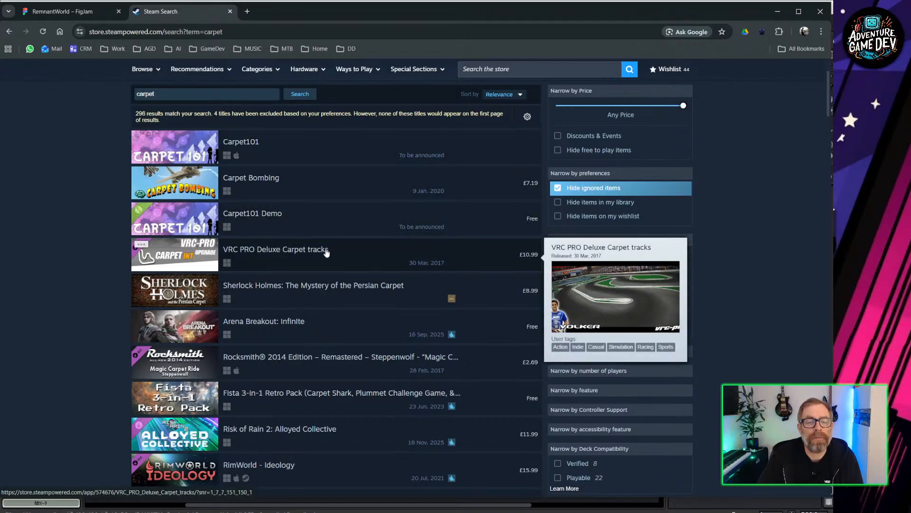
pyautogui.moveTo(252, 294)
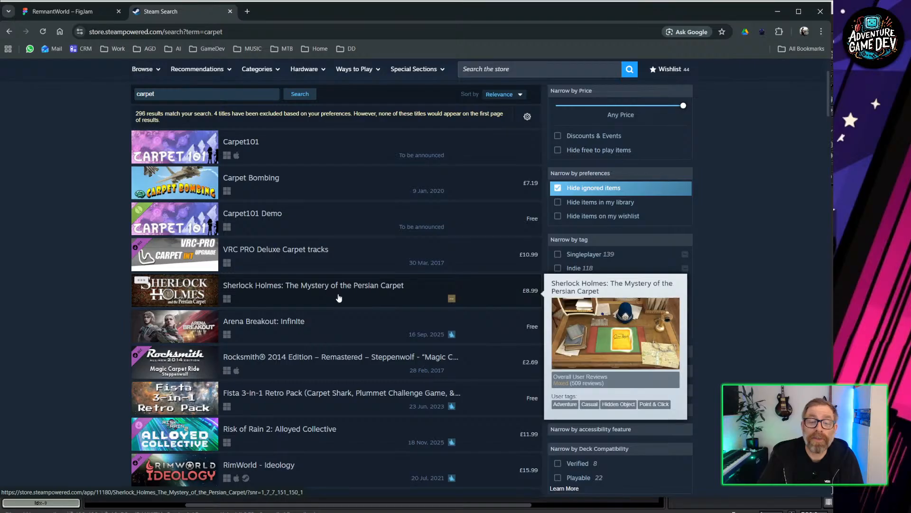
pyautogui.scroll(-4, 271, 263)
pyautogui.scroll(-3, 272, 264)
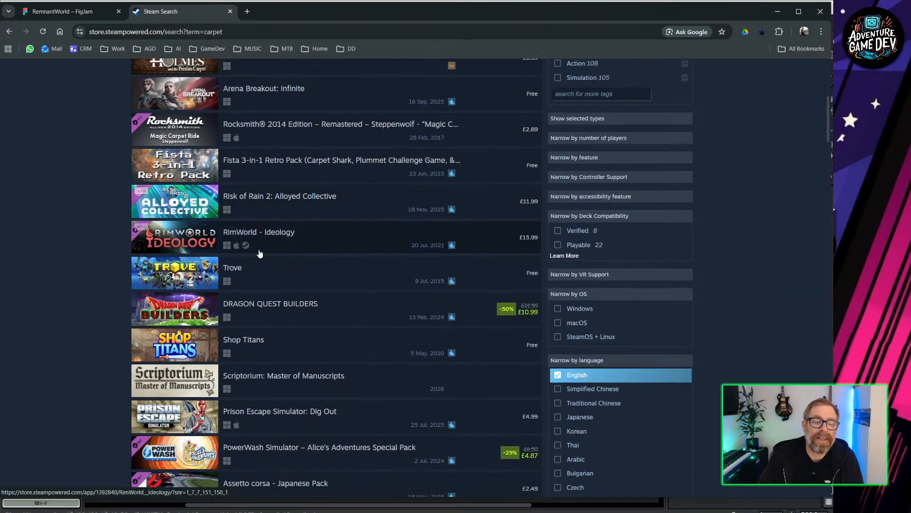
pyautogui.scroll(5, 311, 315)
pyautogui.scroll(5, 310, 314)
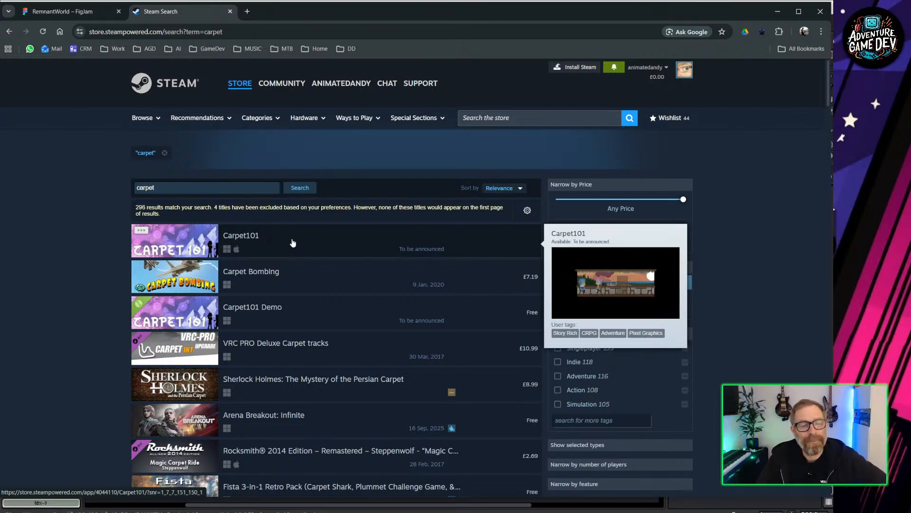
# Step: Minimize the browser after viewing the store's popular searches, and switch to Logo.psd in Photoshop
pyautogui.click(497, 119)
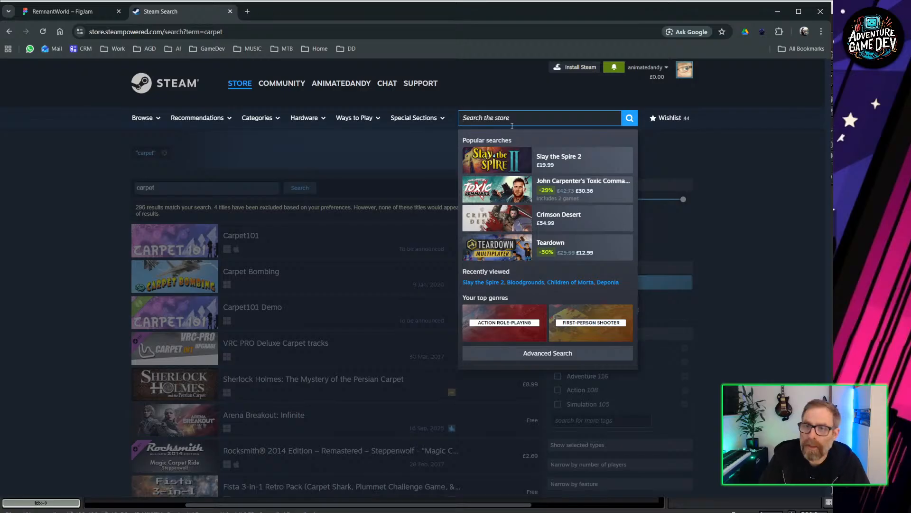
pyautogui.click(777, 11)
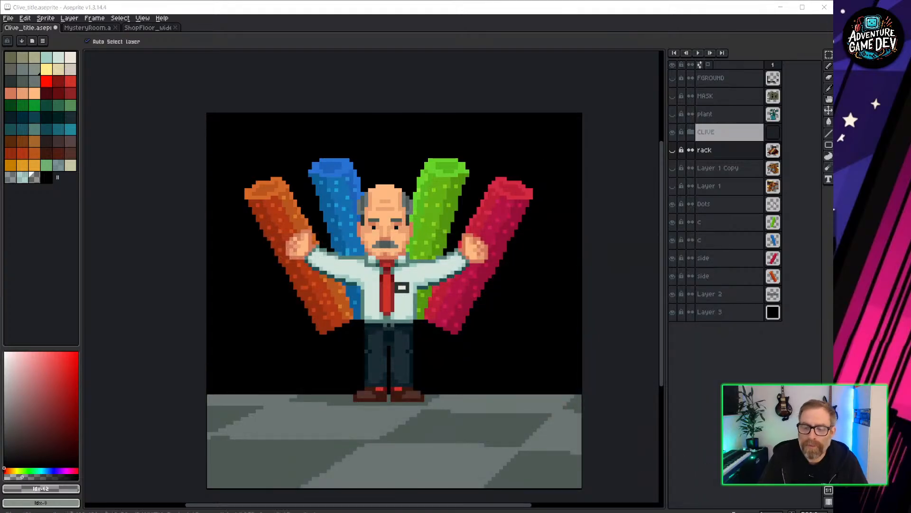
pyautogui.hotkey('alt', 'Tab')
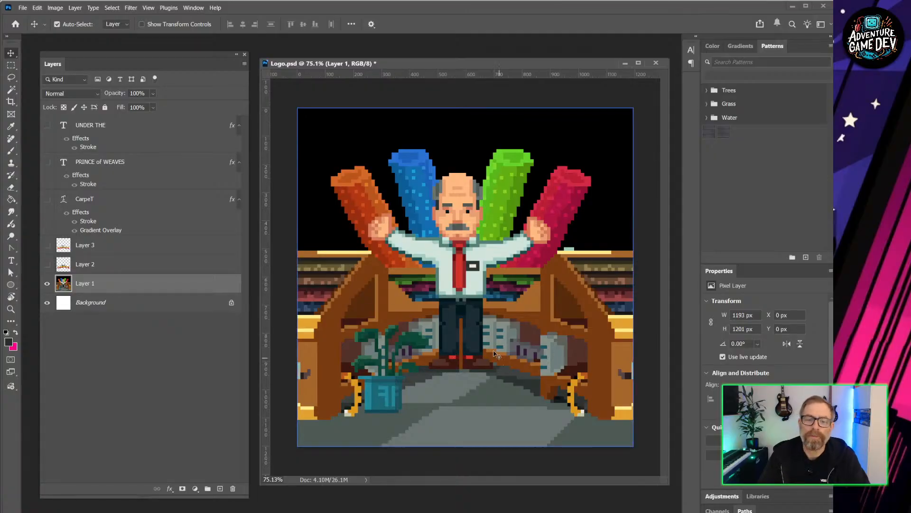
# Step: Preview the PRINCE of WEAVES text, Layer 3 and Layer 2 title variants one at a time over the character art, hiding each again
pyautogui.click(46, 163)
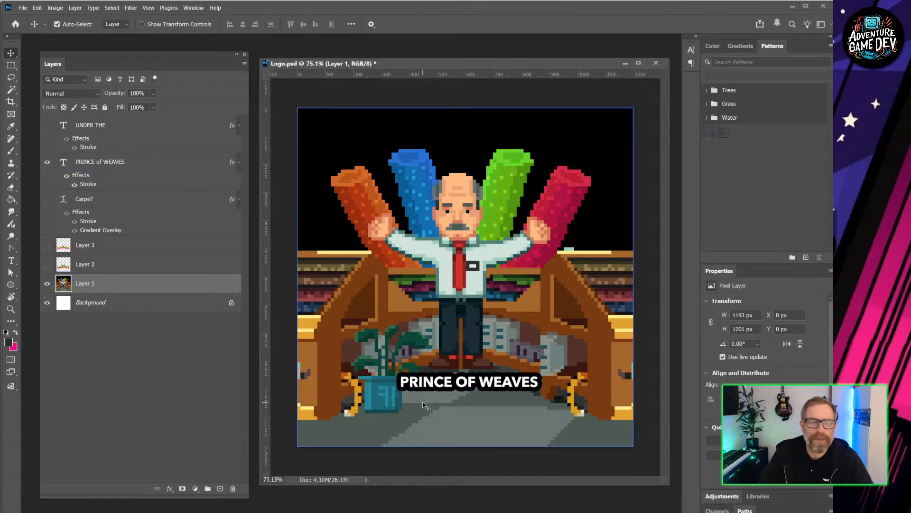
pyautogui.click(47, 162)
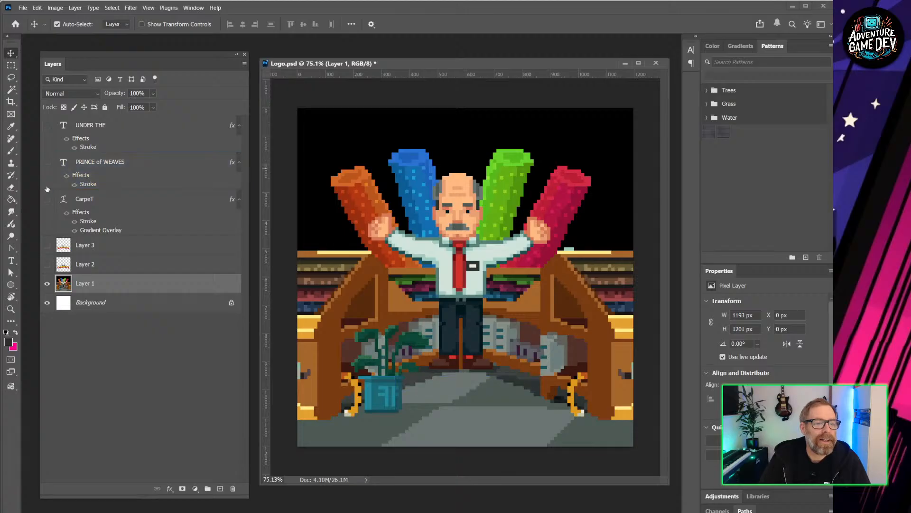
pyautogui.click(47, 245)
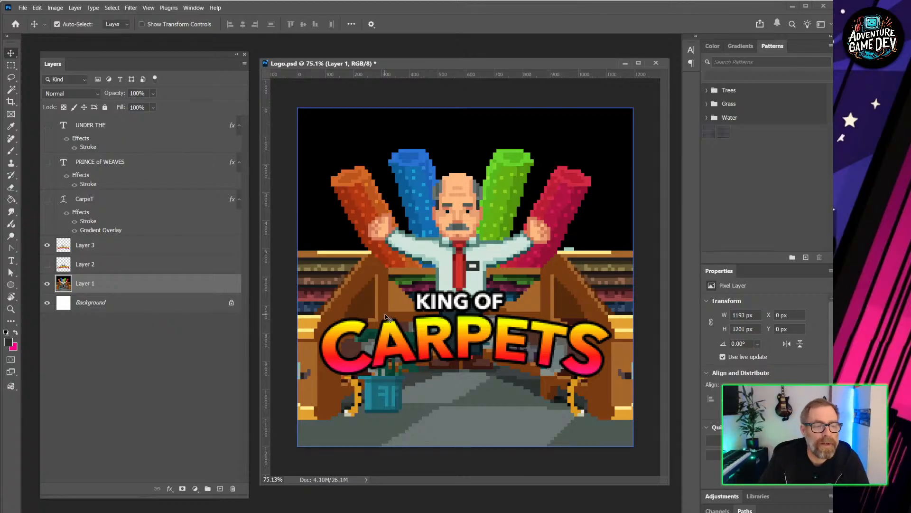
pyautogui.click(47, 245)
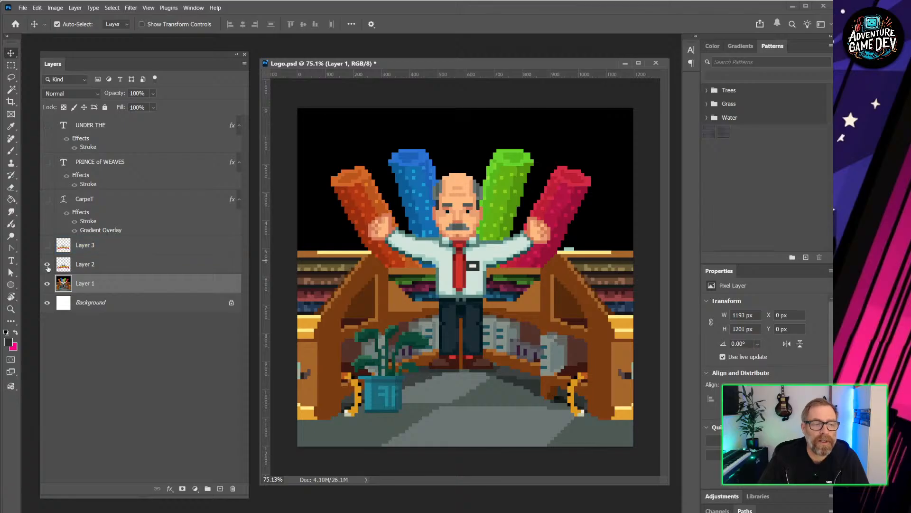
pyautogui.click(47, 265)
pyautogui.click(47, 265)
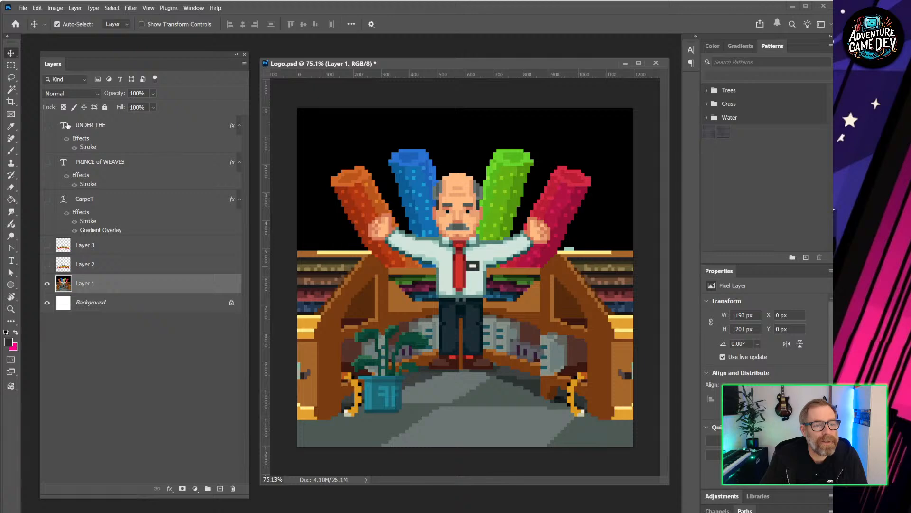
# Step: Show the CarpeT and UNDER THE text layers over the character art and select the CarpeT layer
pyautogui.click(47, 199)
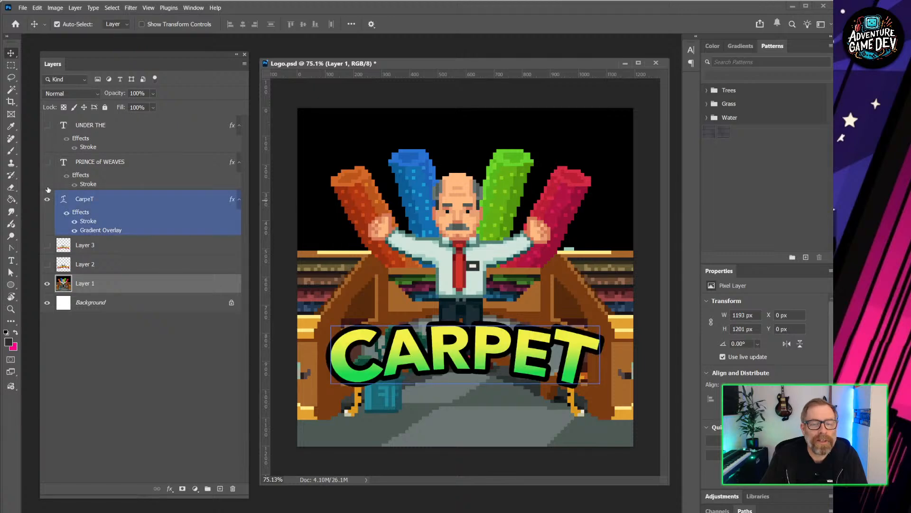
pyautogui.click(47, 125)
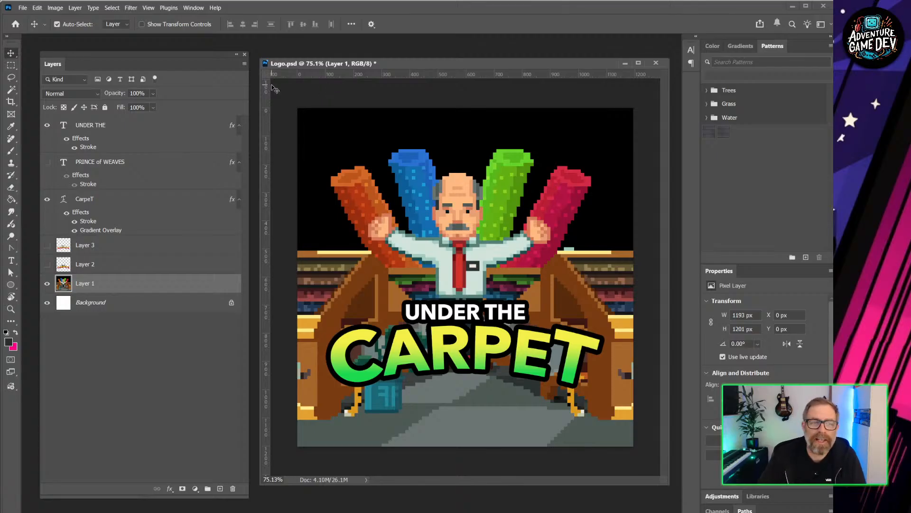
pyautogui.click(138, 212)
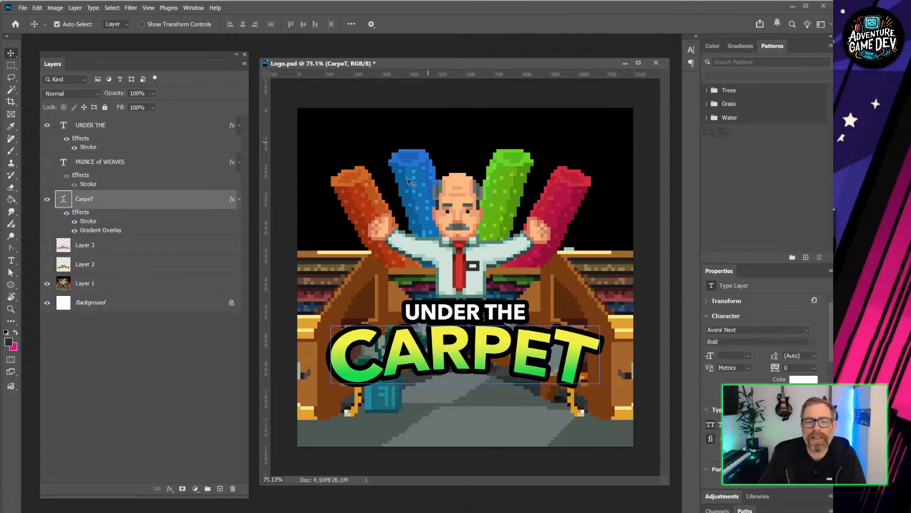
pyautogui.click(504, 213)
pyautogui.click(411, 382)
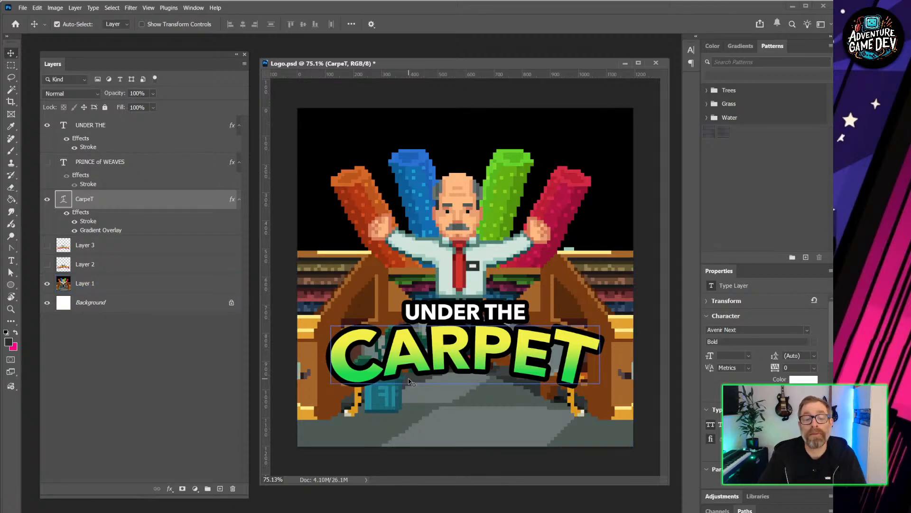
pyautogui.click(541, 227)
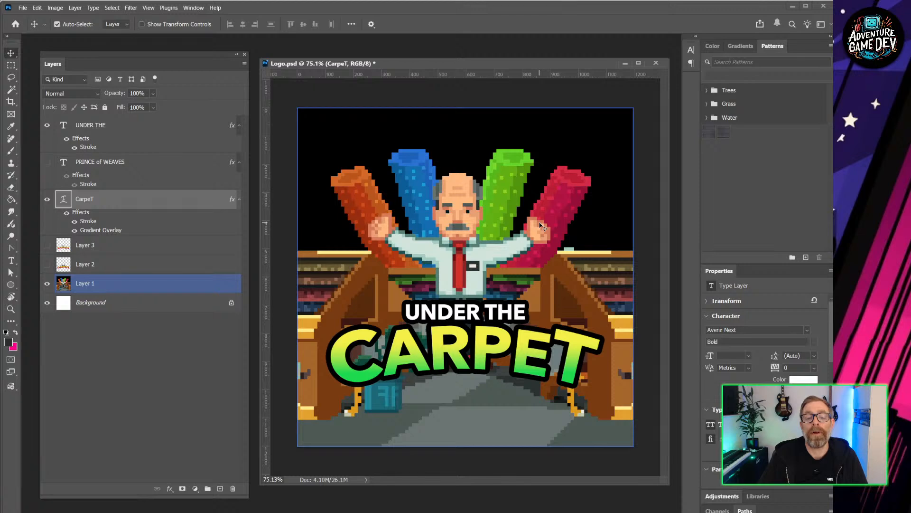
pyautogui.click(661, 421)
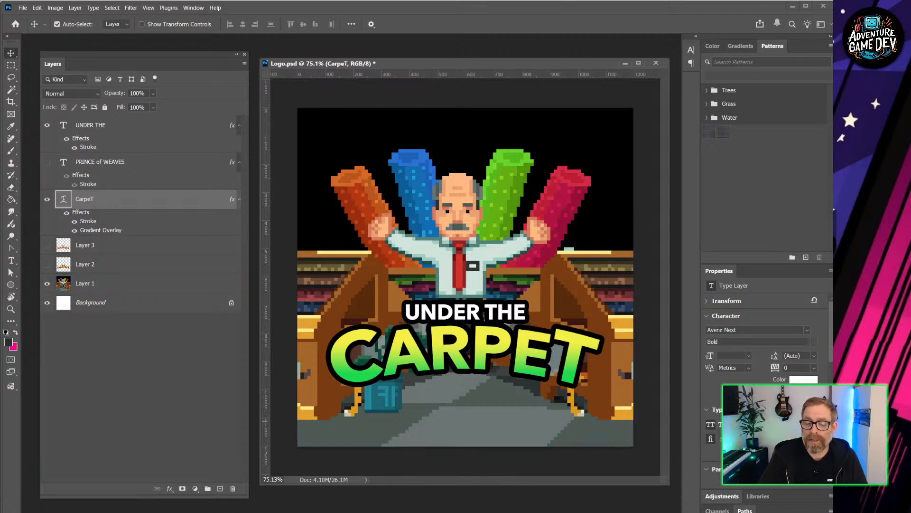
# Step: Switch to the browser and open the Carpet101 store page from the "carpet" results to view its trailer and capsule art
pyautogui.hotkey('alt', 'Tab')
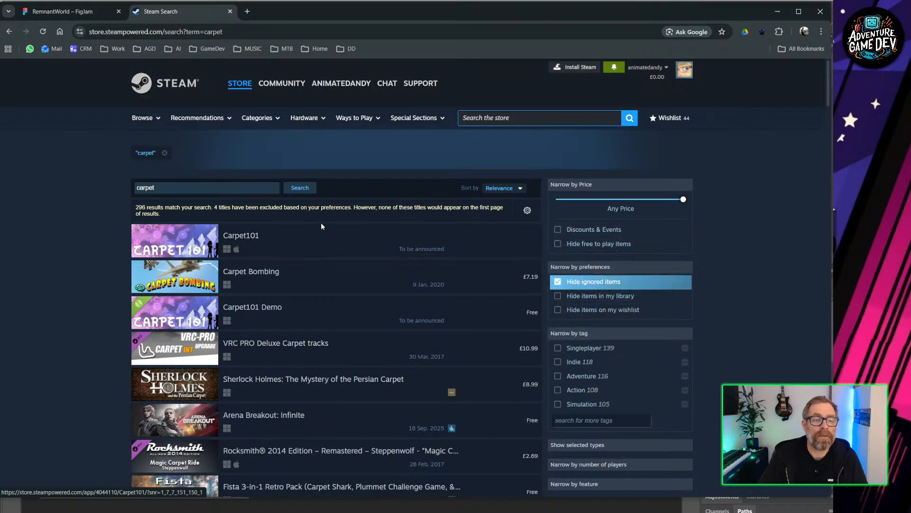
pyautogui.moveTo(208, 234)
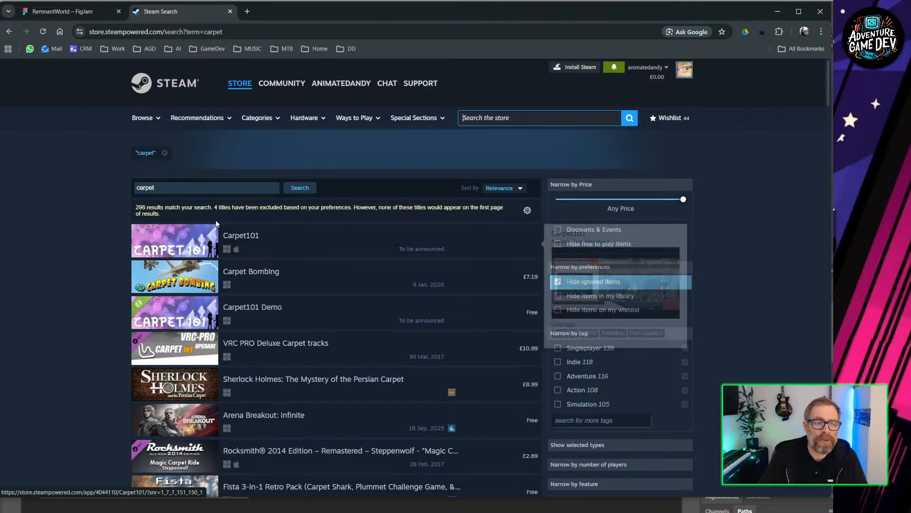
pyautogui.click(272, 257)
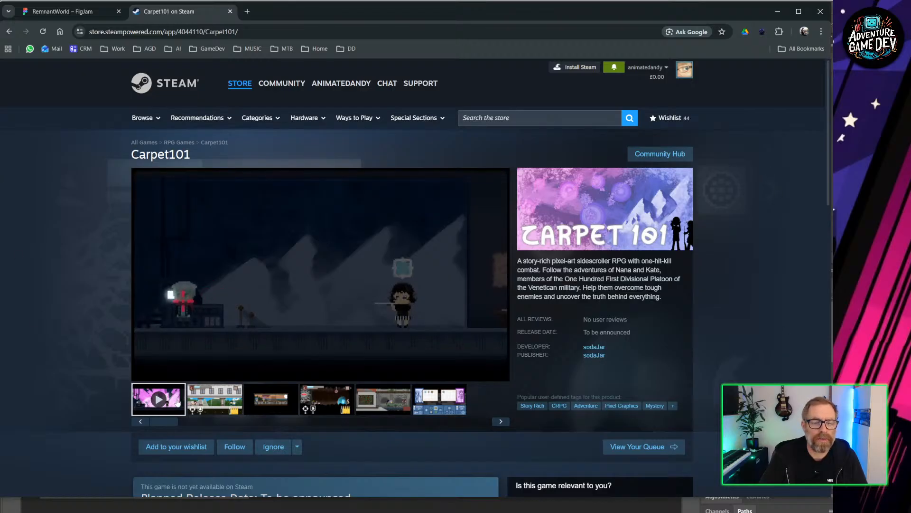
pyautogui.scroll(-5, 238, 288)
pyautogui.scroll(5, 229, 143)
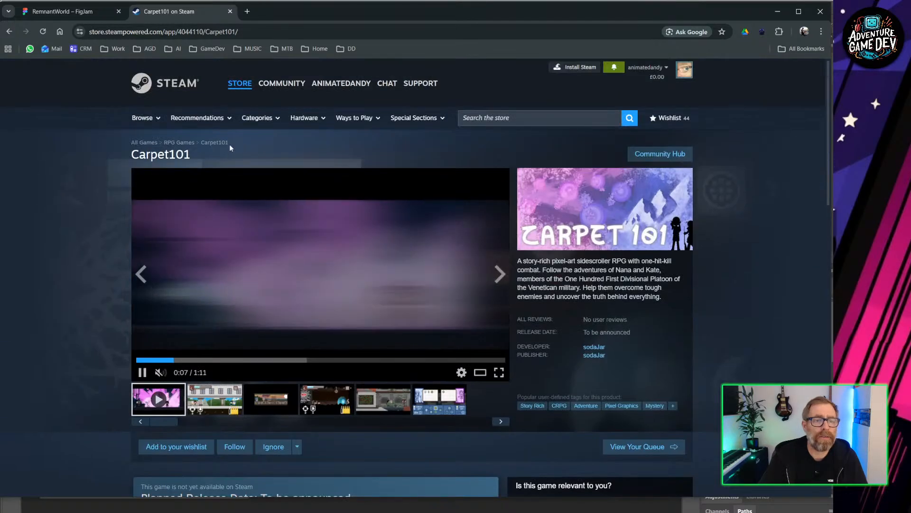
# Step: Open the Steam store's home page and examine the capsule art and title lettering of the featured, discounted, new and recommended games
pyautogui.click(241, 85)
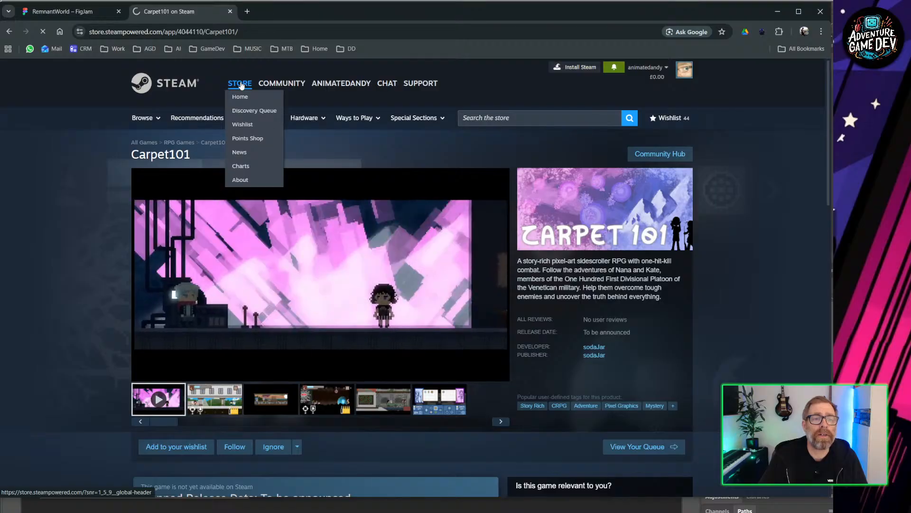
pyautogui.scroll(-4, 397, 259)
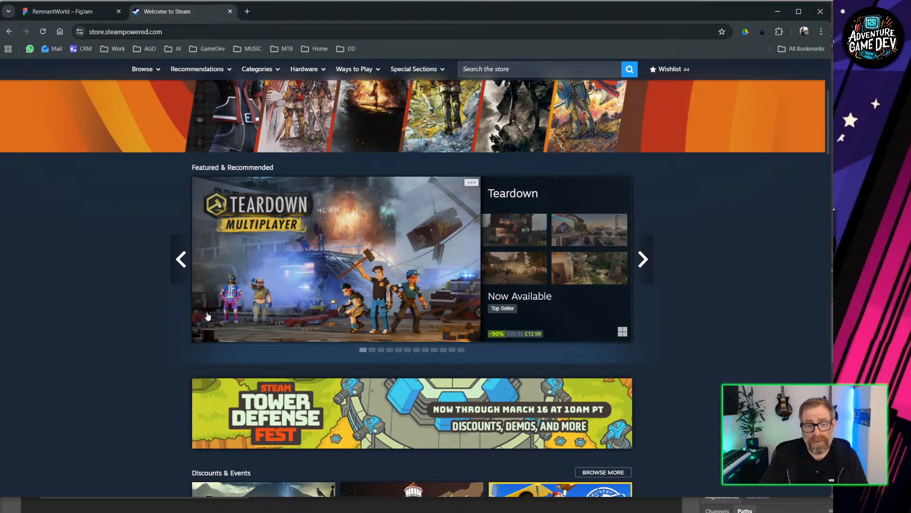
pyautogui.scroll(-4, 118, 320)
pyautogui.scroll(-2, 113, 312)
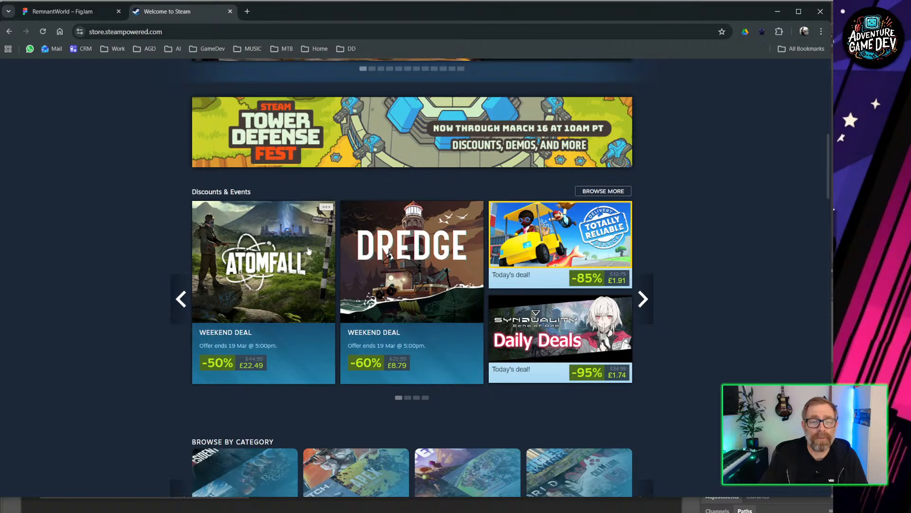
pyautogui.moveTo(286, 243)
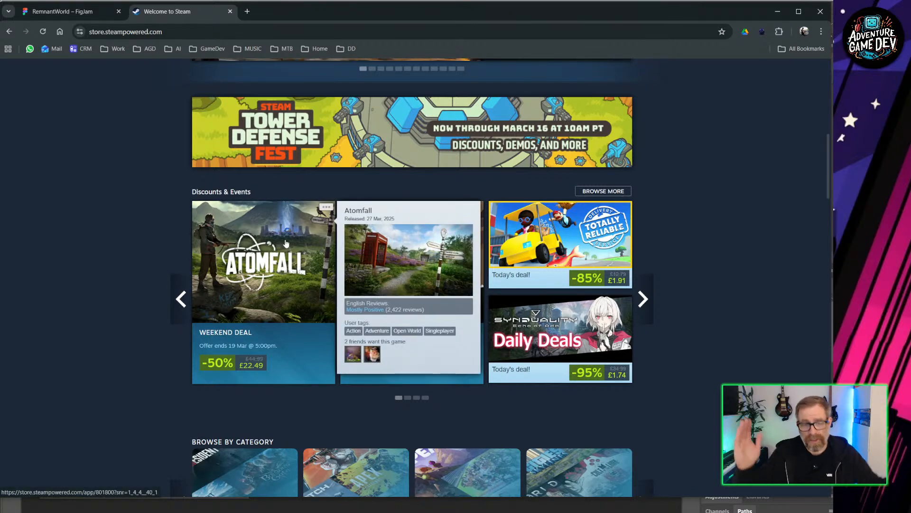
pyautogui.scroll(-4, 287, 244)
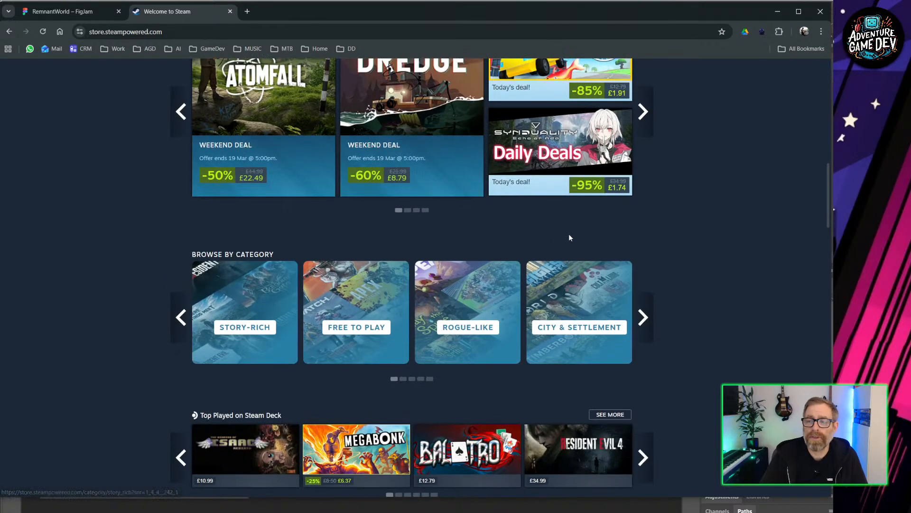
pyautogui.scroll(-3, 664, 200)
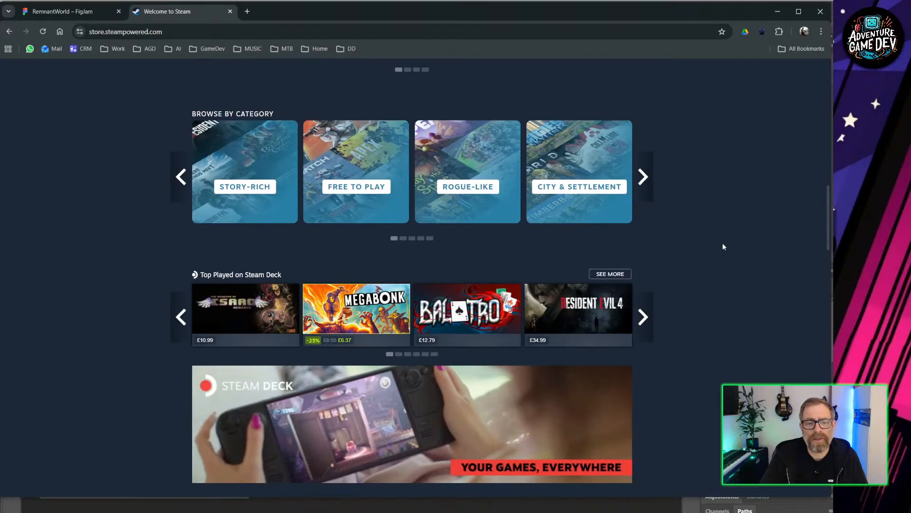
pyautogui.scroll(-4, 719, 244)
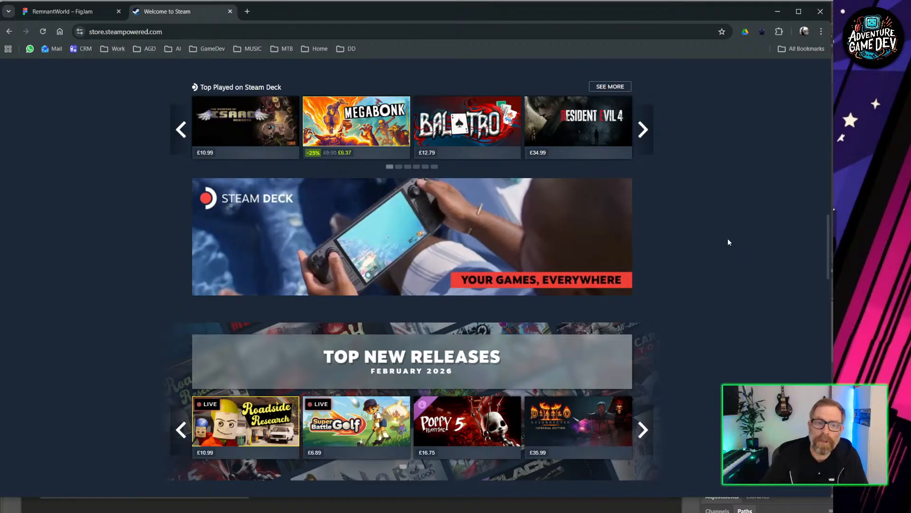
pyautogui.scroll(-5, 721, 249)
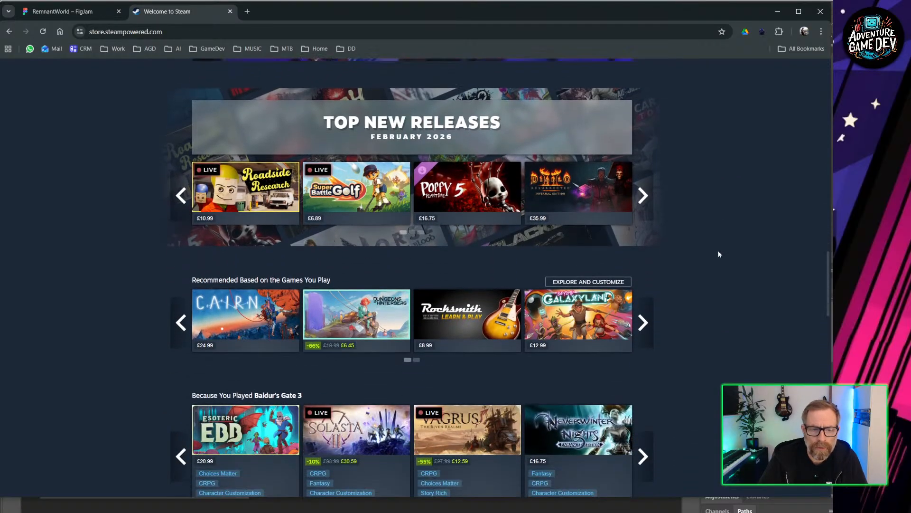
pyautogui.scroll(-3, 718, 254)
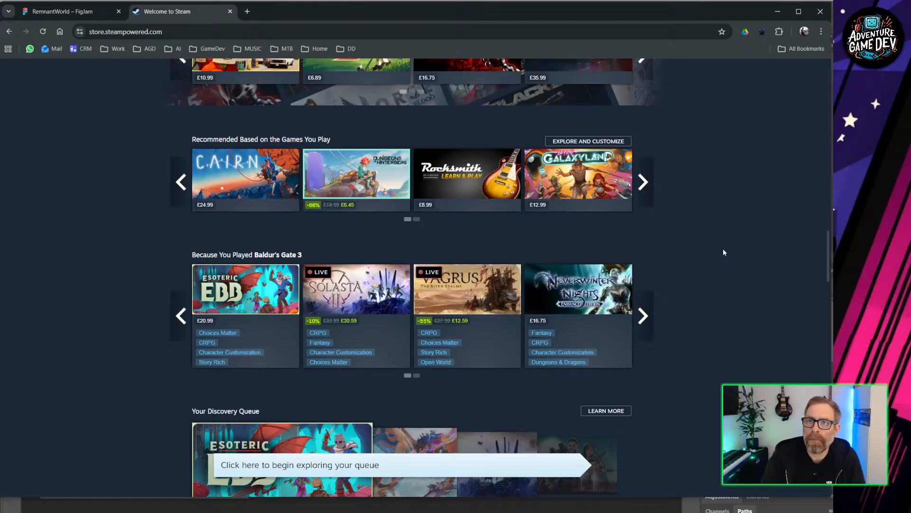
pyautogui.scroll(10, 724, 252)
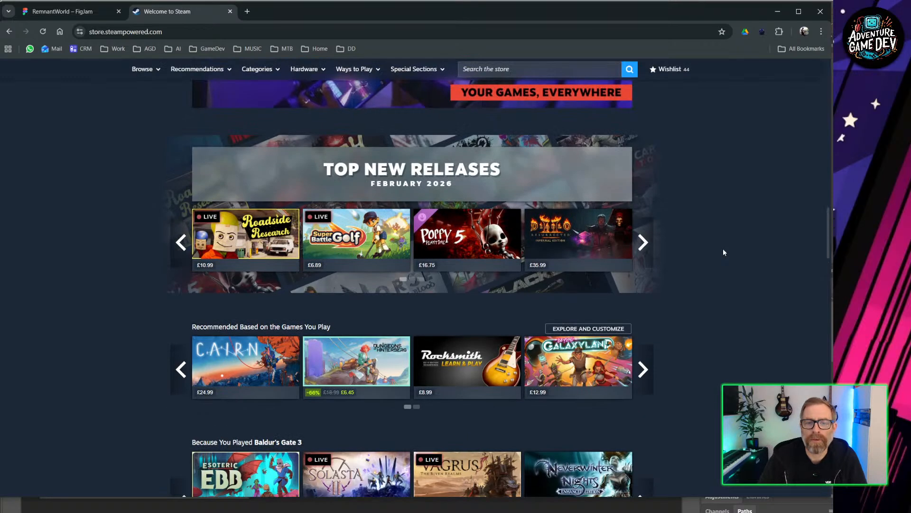
pyautogui.scroll(15, 722, 338)
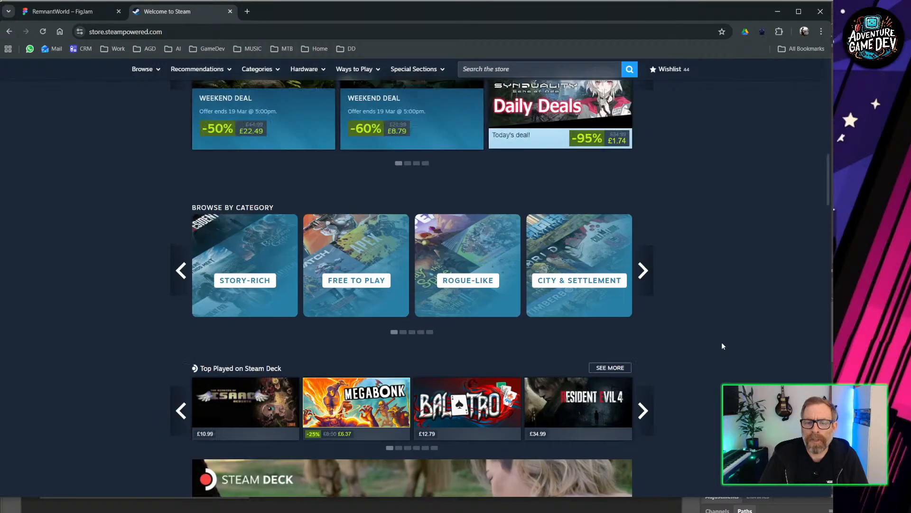
pyautogui.scroll(4, 726, 321)
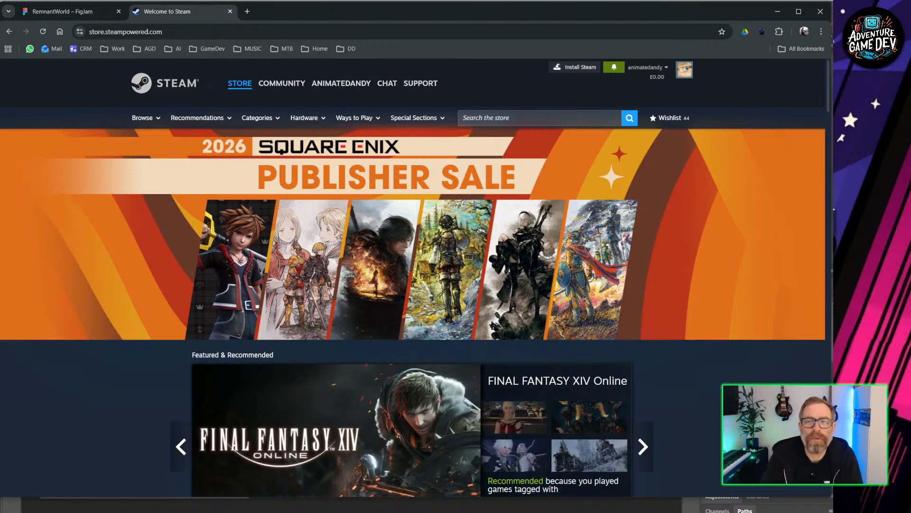
# Step: Minimize the browser and Photoshop, clear the Snipping Tool window out of the way, and switch to Clive_title.aseprite in Aseprite
pyautogui.click(776, 12)
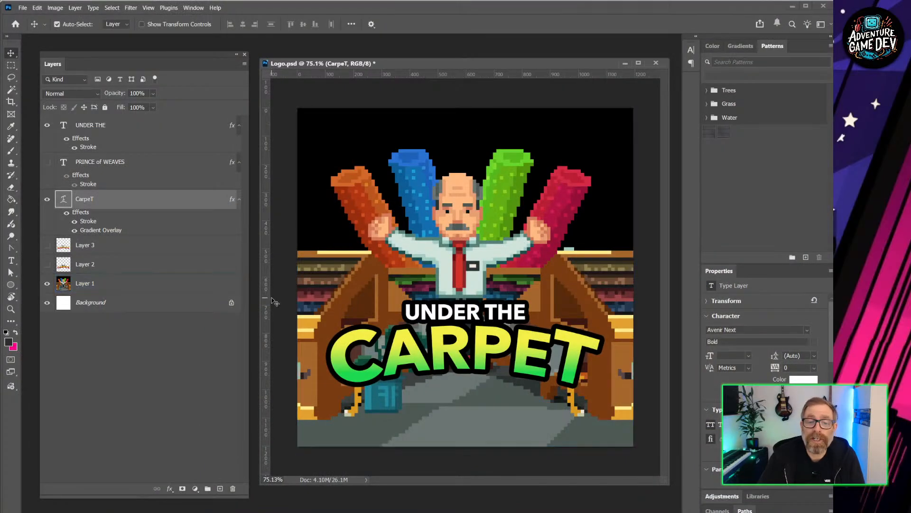
pyautogui.click(231, 286)
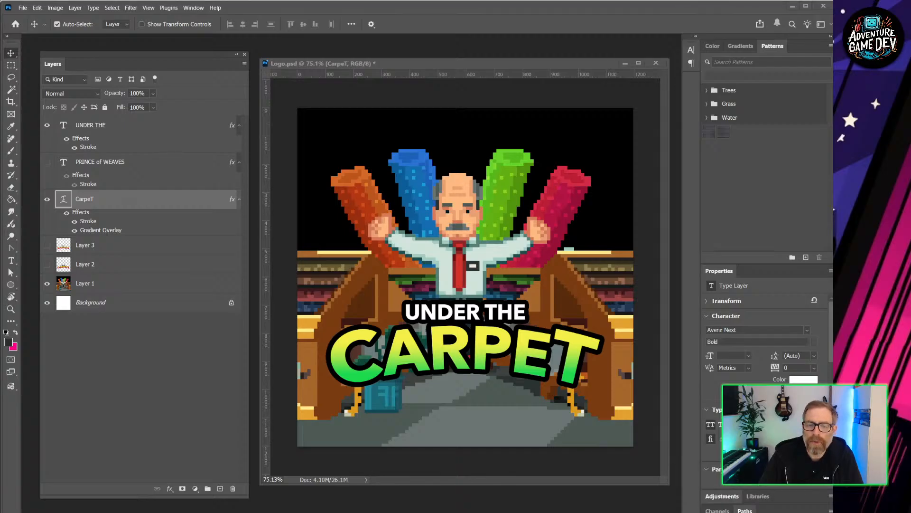
pyautogui.click(793, 6)
pyautogui.click(780, 7)
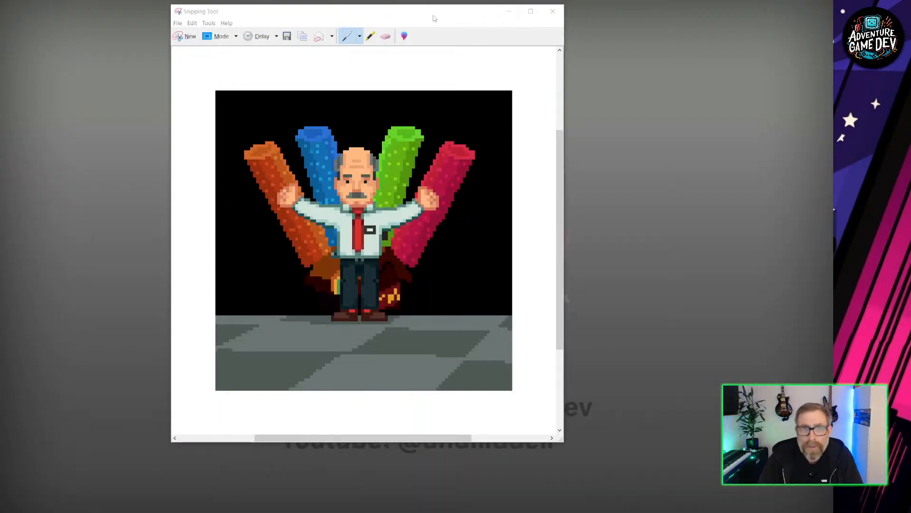
pyautogui.moveTo(433, 15); pyautogui.dragTo(298, 65)
pyautogui.click(417, 63)
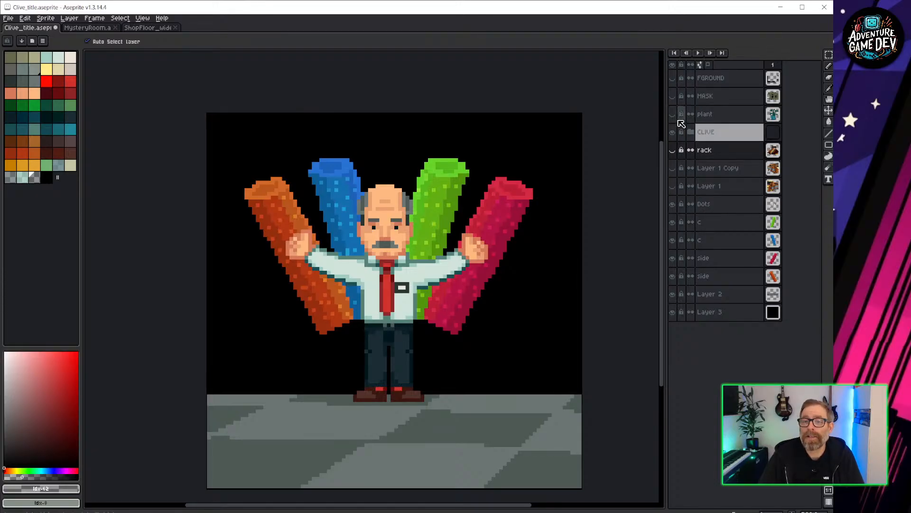
# Step: Show the MASK layer in Clive_title.aseprite, and open the MysteryRoom sprite to examine the masked figure in the patchwork cloak up close
pyautogui.click(672, 97)
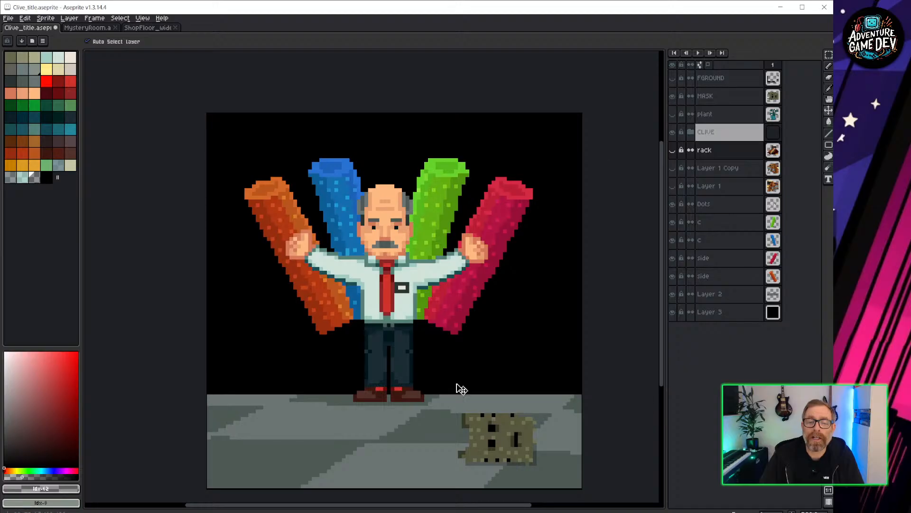
pyautogui.click(90, 28)
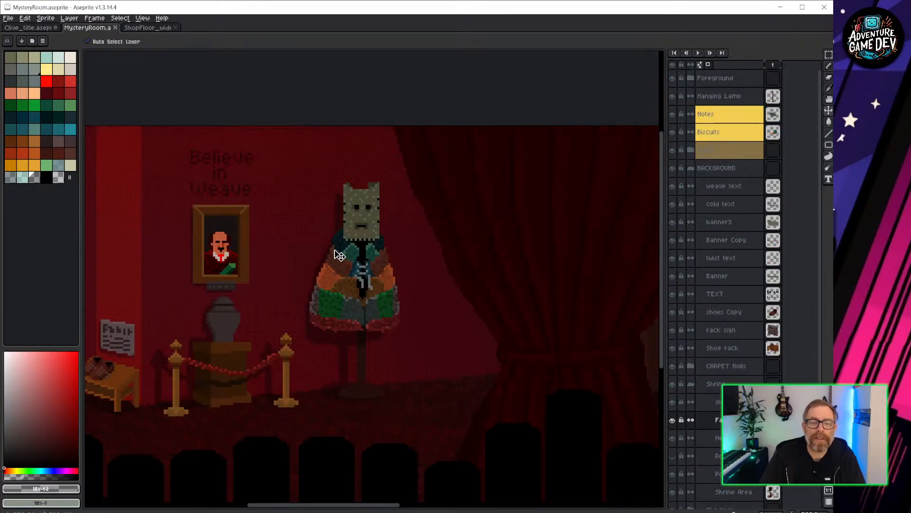
pyautogui.scroll(2, 340, 255)
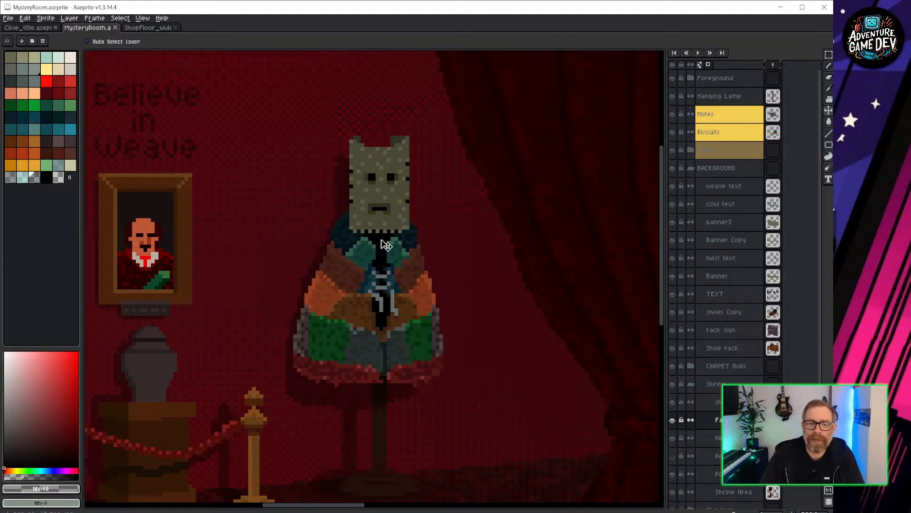
pyautogui.scroll(1, 433, 360)
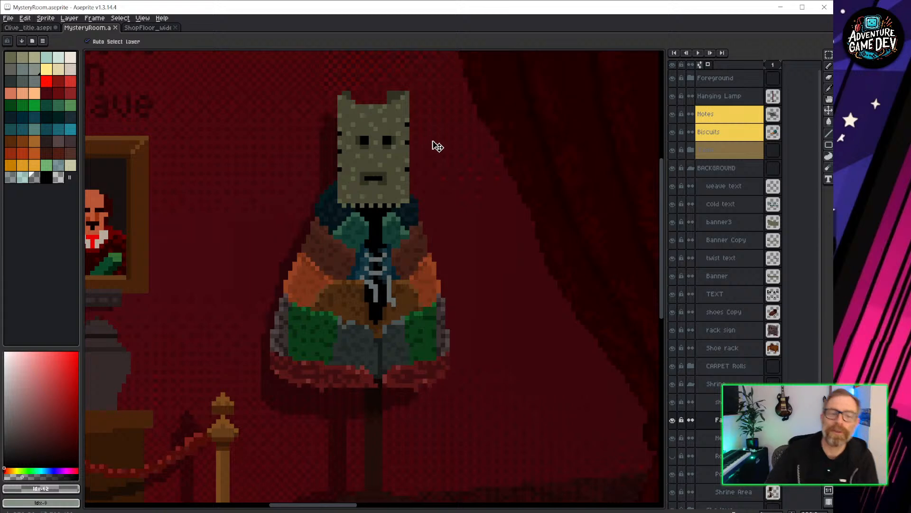
# Step: Return to Clive_title.aseprite and show the plant, Layer 1 and Layer 1 Copy layers
pyautogui.scroll(-2, 433, 147)
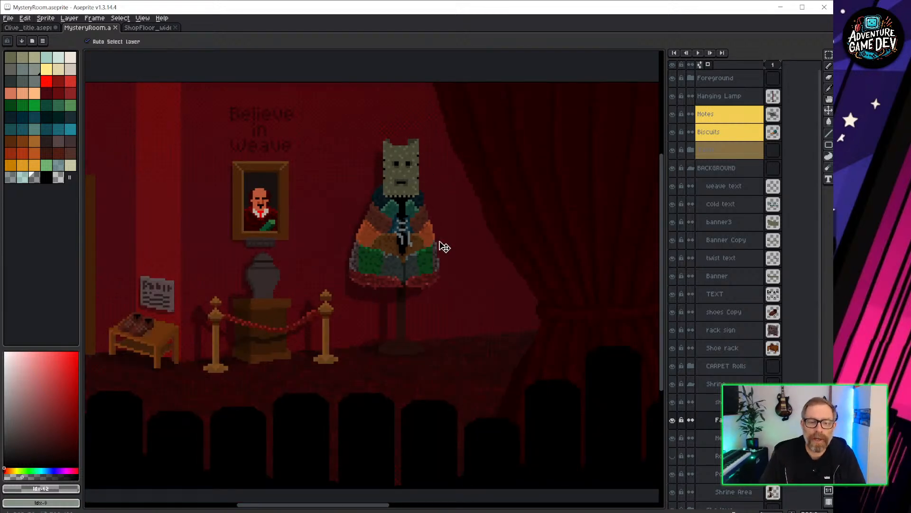
pyautogui.click(22, 28)
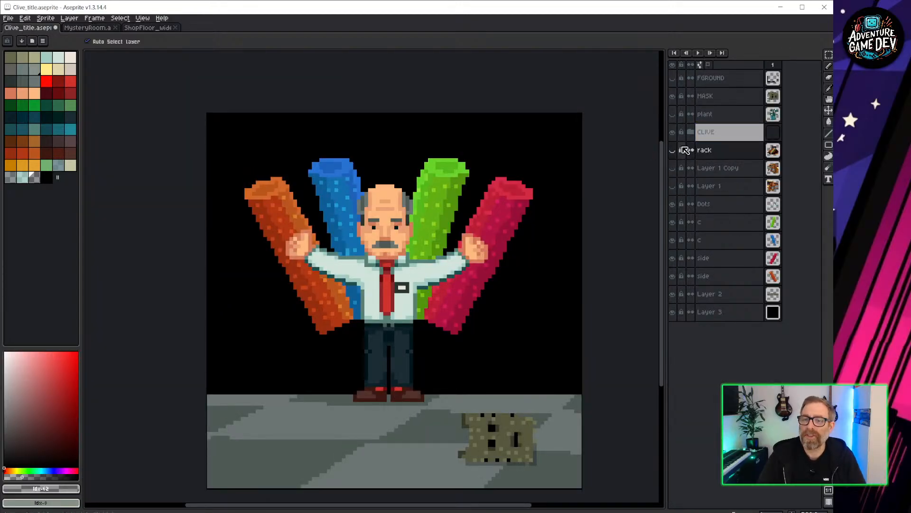
pyautogui.click(672, 114)
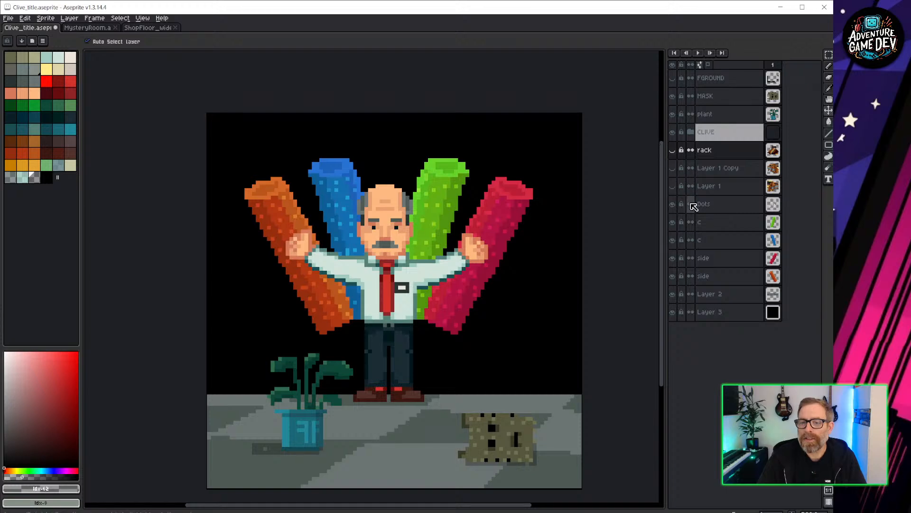
pyautogui.click(672, 187)
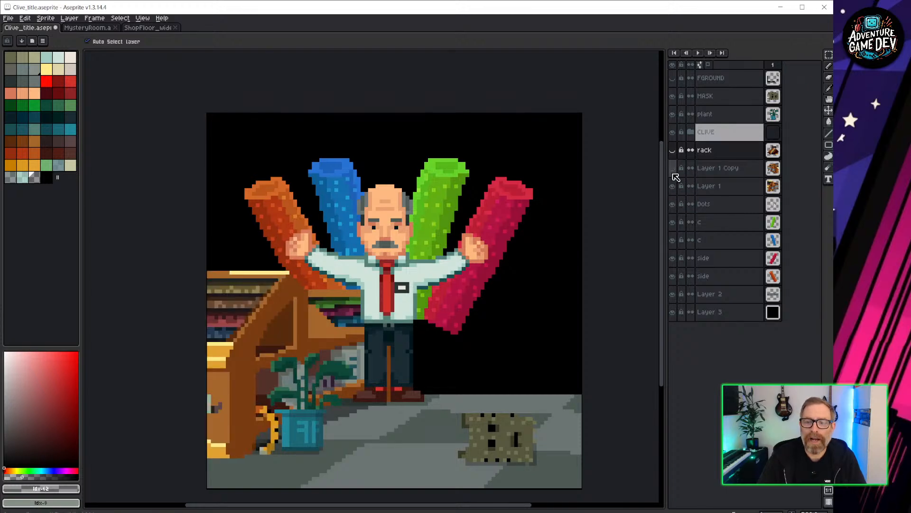
pyautogui.click(672, 168)
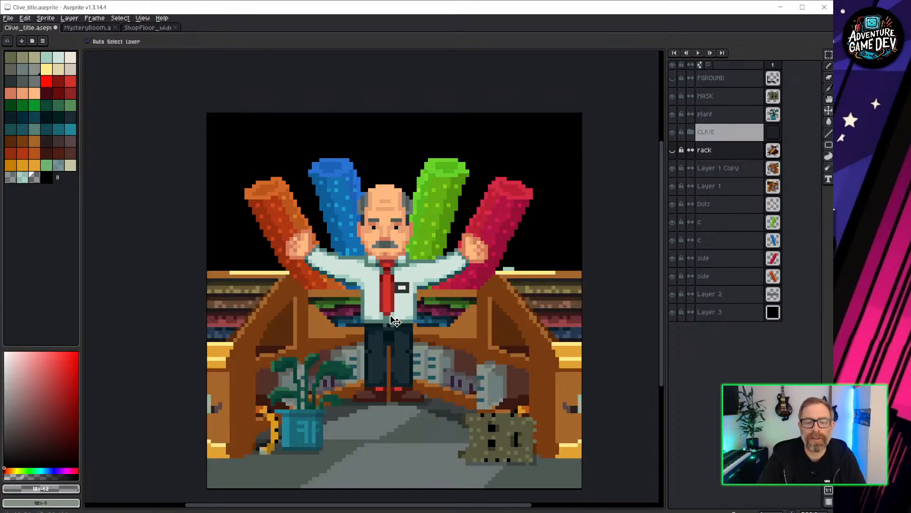
# Step: Switch to the ShopFloor_wider sprite and show all its layers to examine the display racks within the full shop scene
pyautogui.click(148, 28)
pyautogui.moveTo(528, 179); pyautogui.dragTo(279, 273, button='middle')
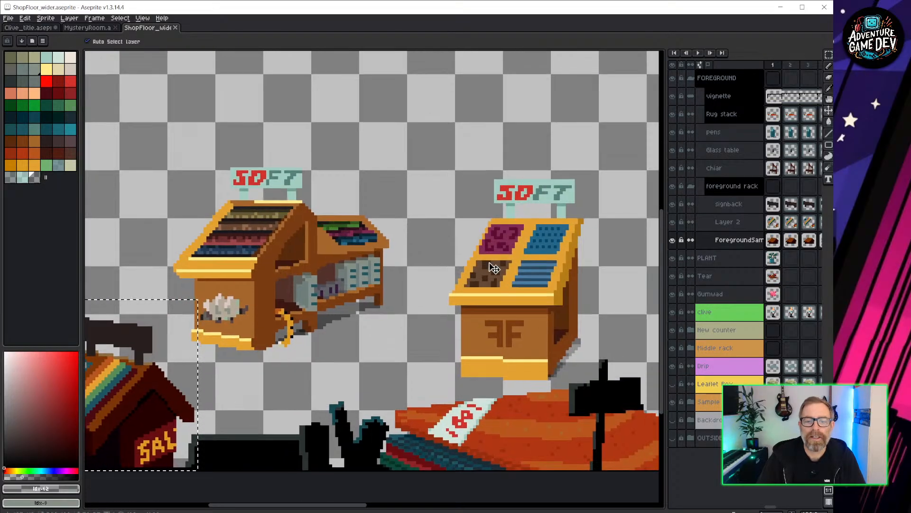
pyautogui.moveTo(490, 266); pyautogui.dragTo(305, 295, button='middle')
pyautogui.scroll(-2, 361, 305)
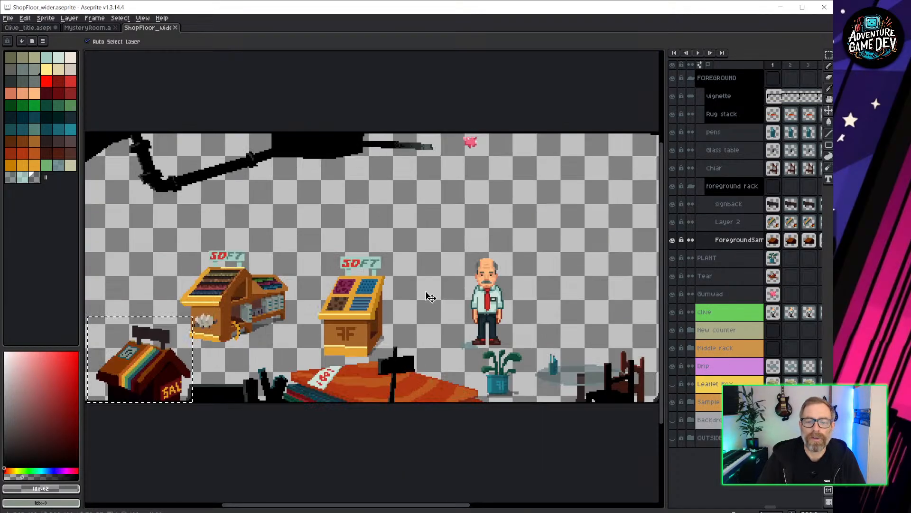
pyautogui.click(672, 65)
pyautogui.click(672, 65)
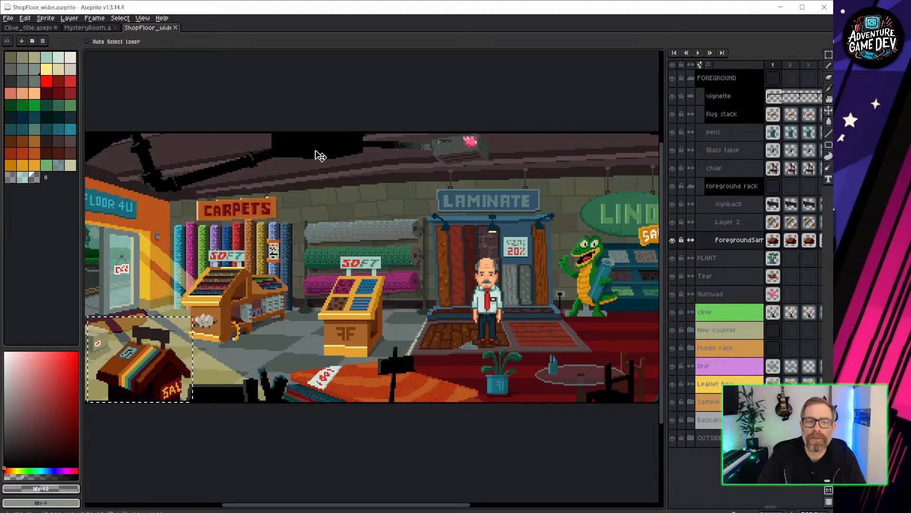
# Step: Examine the banners, table and cloaked figure across the MysteryRoom sprite, and go back to the composition in Clive_title.aseprite
pyautogui.click(81, 29)
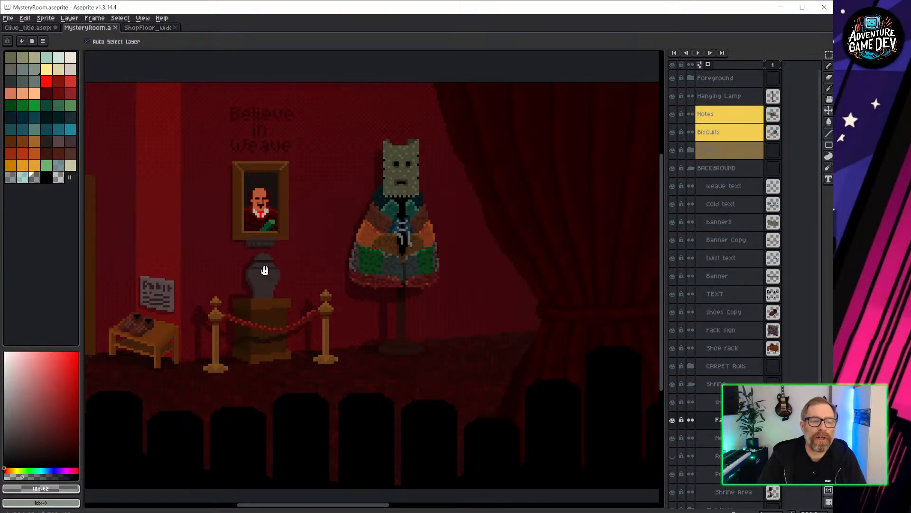
pyautogui.moveTo(265, 271); pyautogui.dragTo(128, 280, button='middle')
pyautogui.moveTo(511, 274); pyautogui.dragTo(177, 265, button='middle')
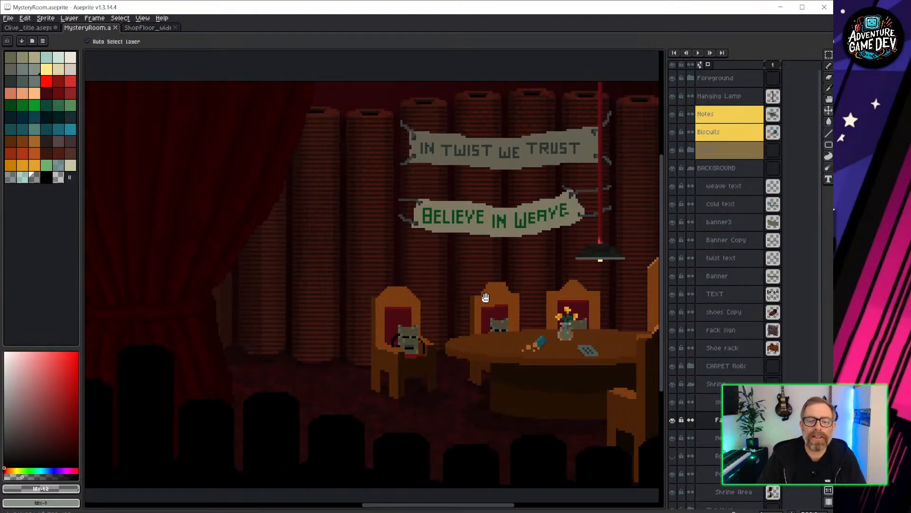
pyautogui.moveTo(477, 285); pyautogui.dragTo(292, 287, button='middle')
pyautogui.moveTo(228, 271); pyautogui.dragTo(620, 299, button='middle')
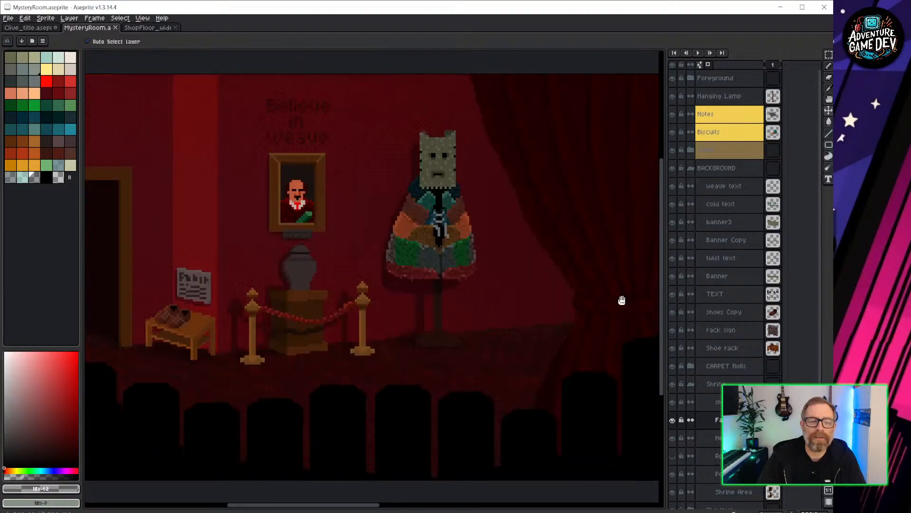
pyautogui.moveTo(309, 284); pyautogui.dragTo(349, 285, button='middle')
pyautogui.click(24, 28)
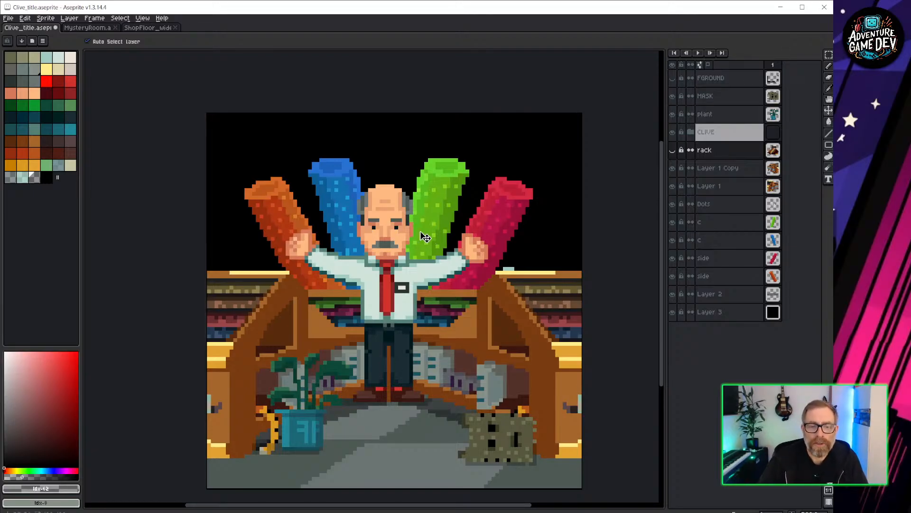
pyautogui.moveTo(433, 314); pyautogui.dragTo(423, 280, button='middle')
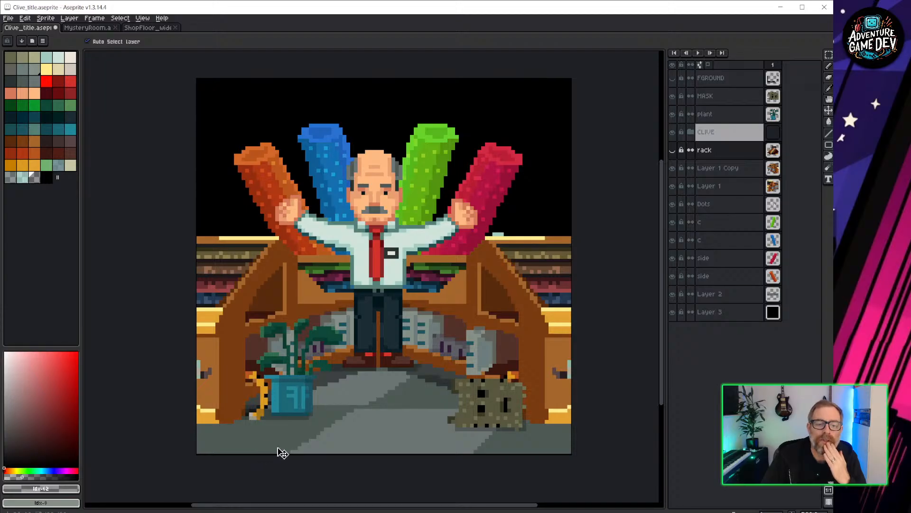
# Step: Open SoftPlay.aseprite from the Locations folder
pyautogui.click(8, 18)
pyautogui.moveTo(22, 47)
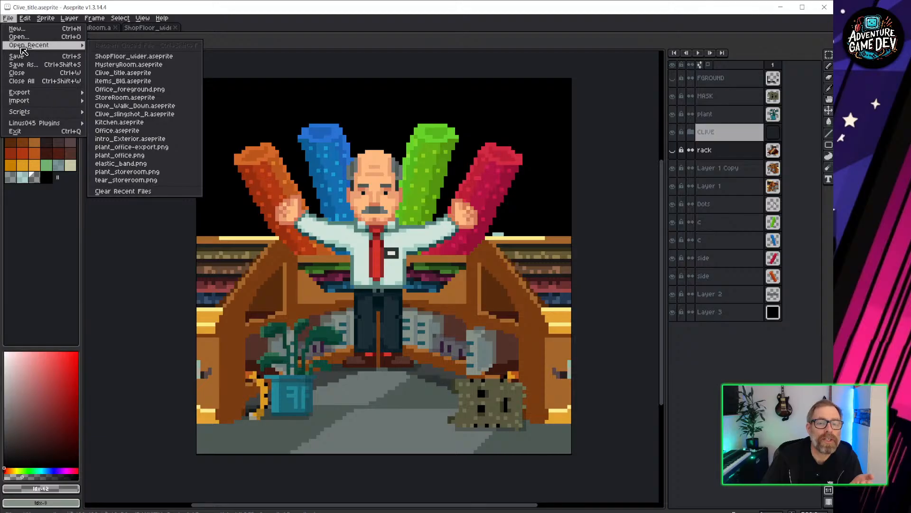
pyautogui.click(9, 19)
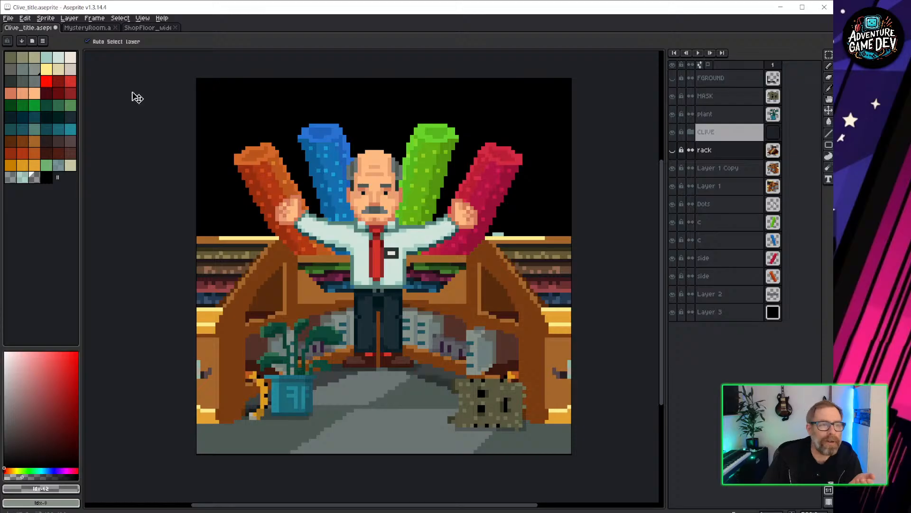
pyautogui.click(9, 19)
pyautogui.moveTo(37, 46)
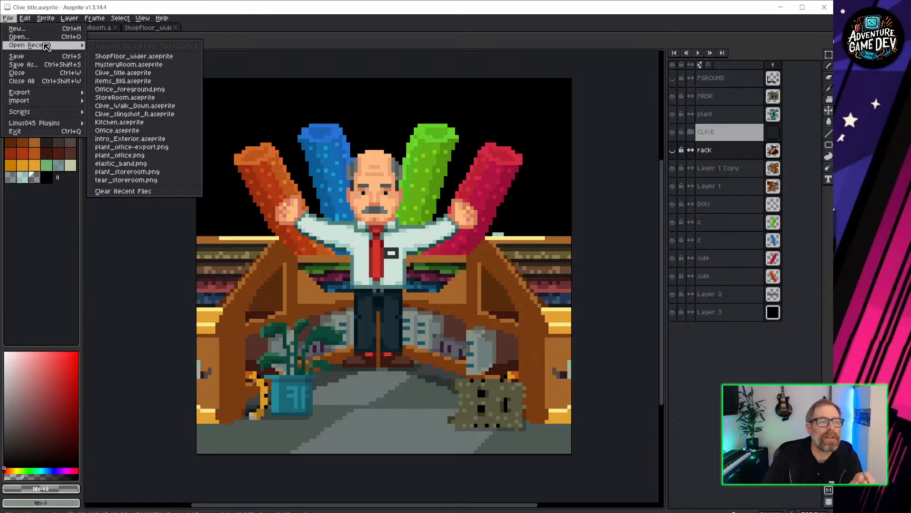
pyautogui.click(19, 36)
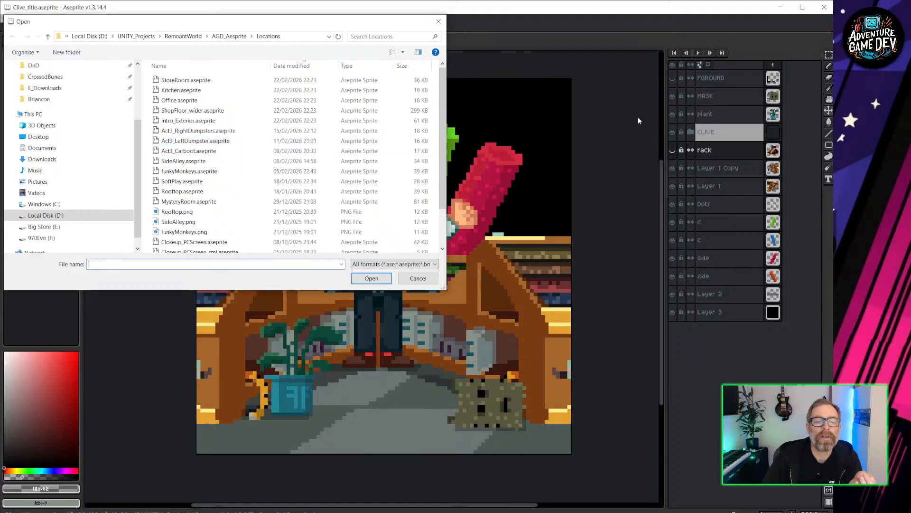
pyautogui.doubleClick(207, 181)
# Step: Examine the ball pool in the SoftPlay scene and sample the green #1b945a from one of its balls
pyautogui.scroll(3, 348, 302)
pyautogui.scroll(-4, 349, 302)
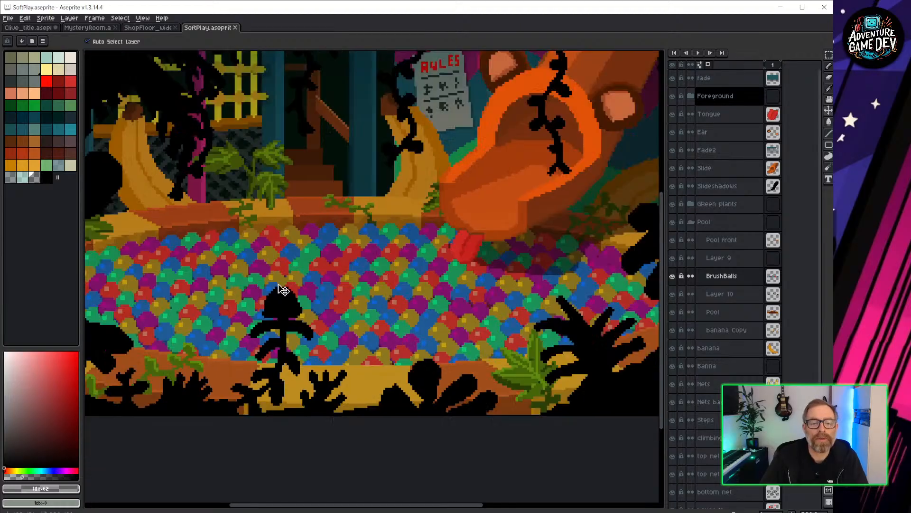
pyautogui.scroll(2, 303, 284)
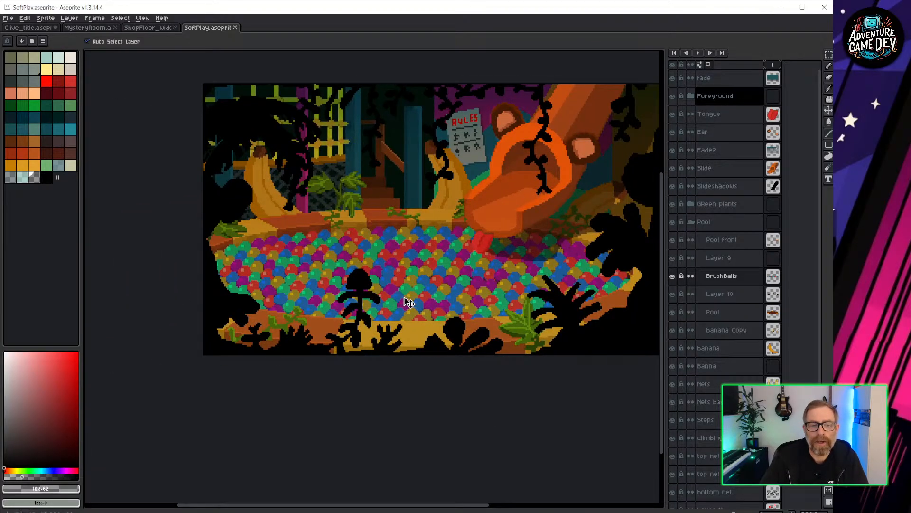
pyautogui.scroll(2, 280, 300)
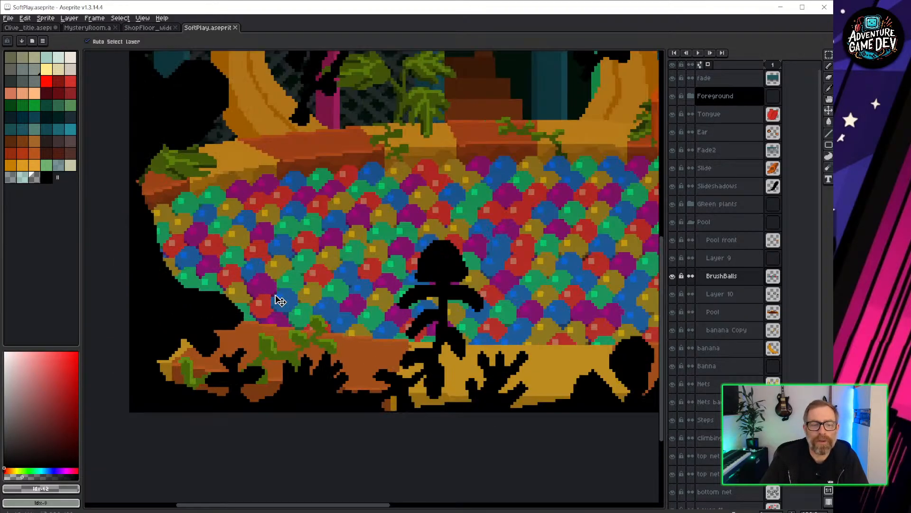
pyautogui.keyDown('alt'); pyautogui.click(298, 278); pyautogui.keyUp('alt')
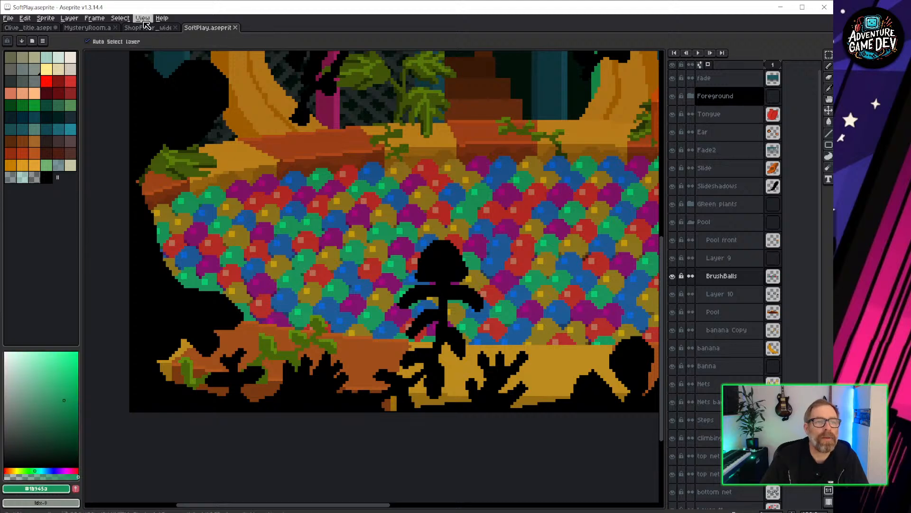
# Step: In Clive_title.aseprite, add a new layer above rack and name it "Balls"
pyautogui.click(15, 27)
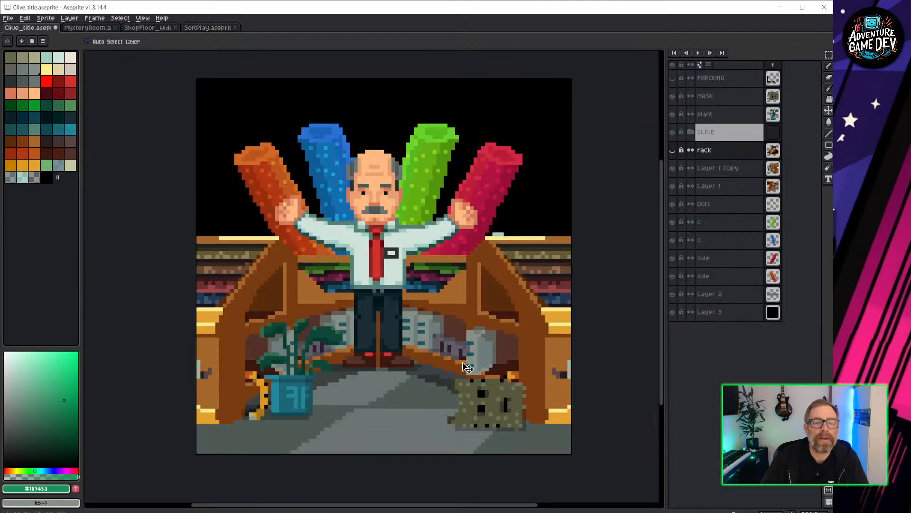
pyautogui.scroll(2, 394, 398)
pyautogui.click(725, 151)
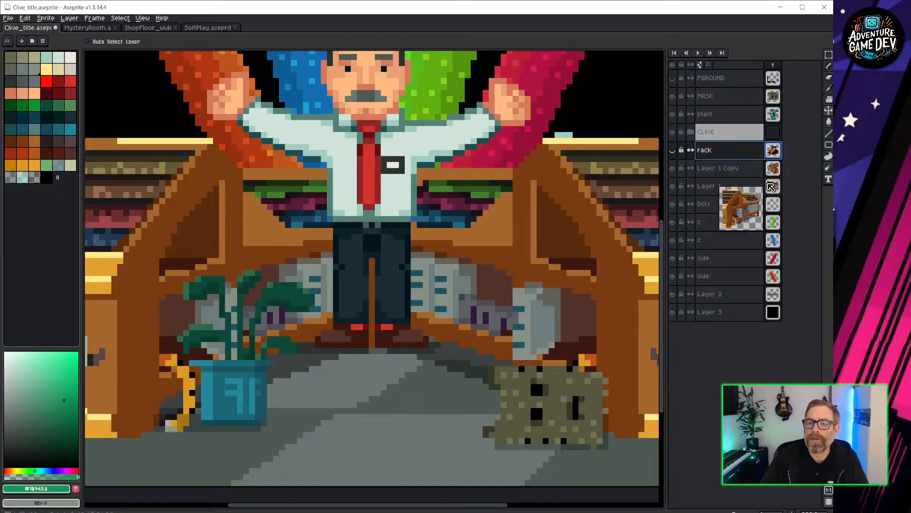
pyautogui.hotkey('shift', 'n')
pyautogui.doubleClick(728, 155)
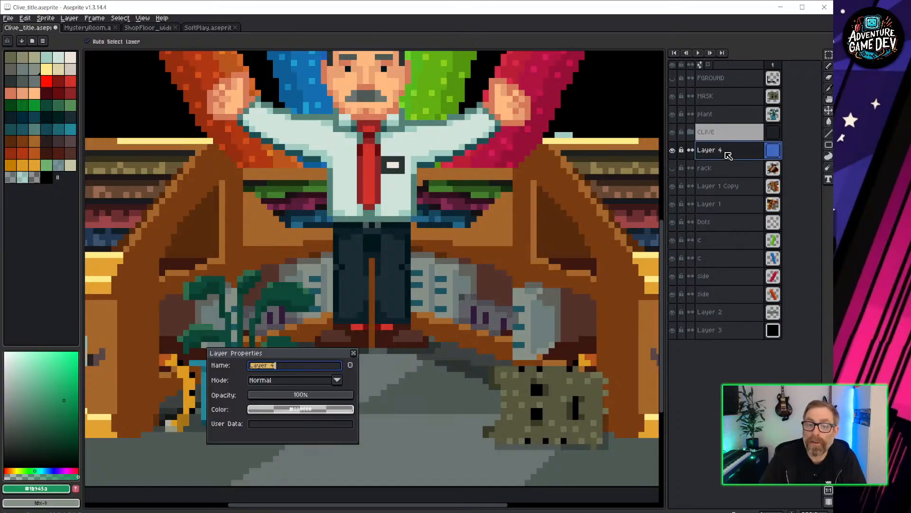
pyautogui.write('Balls')
pyautogui.press('Return')
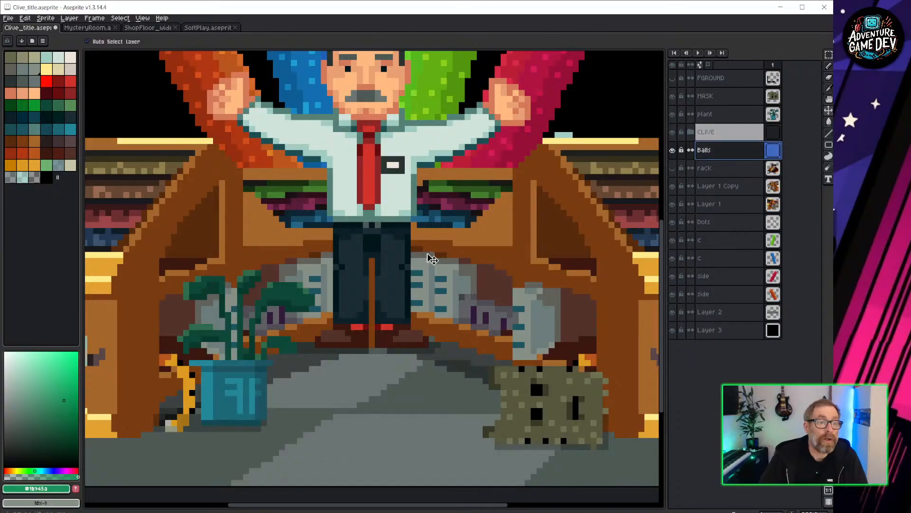
# Step: Move the Balls layer above MASK and stamp a green ball with a 7 px round brush beside the base of the plant pot
pyautogui.scroll(2, 368, 450)
pyautogui.press('b')
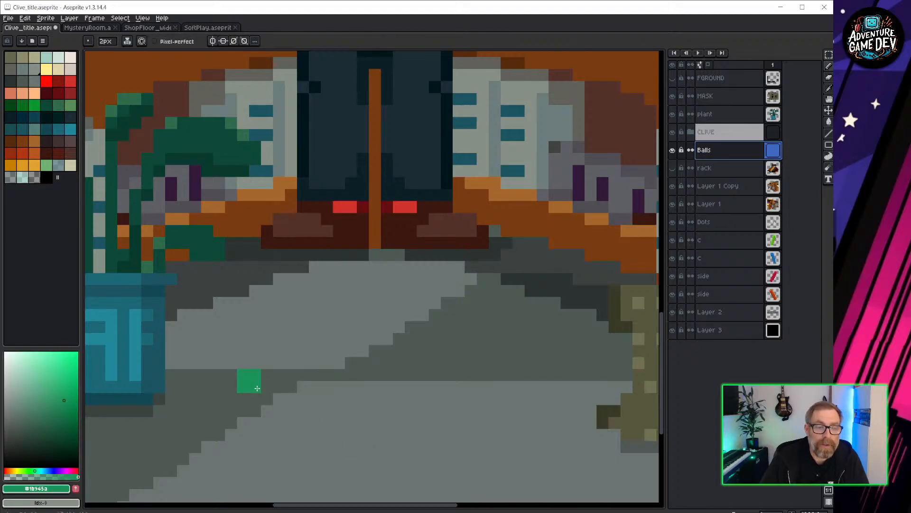
pyautogui.moveTo(265, 407); pyautogui.dragTo(458, 325, button='middle')
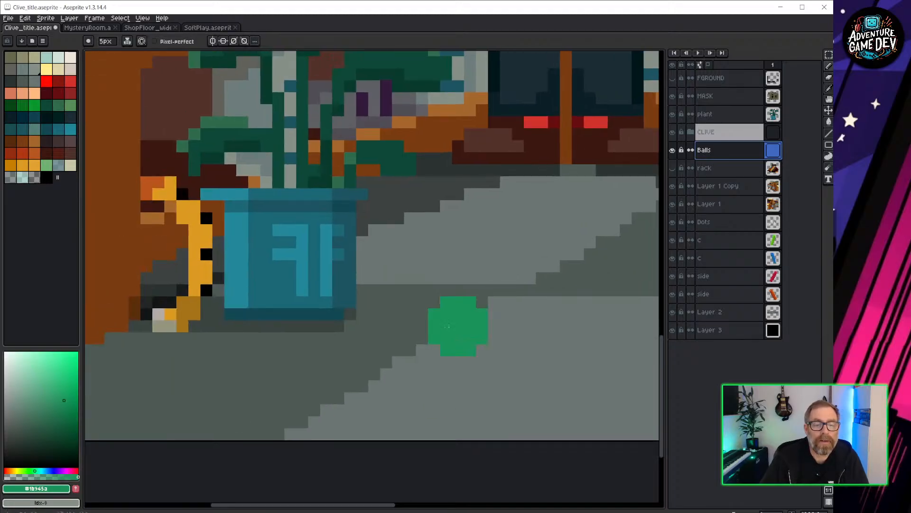
pyautogui.keyDown('alt'); pyautogui.scroll(1, 433, 287); pyautogui.keyUp('alt')
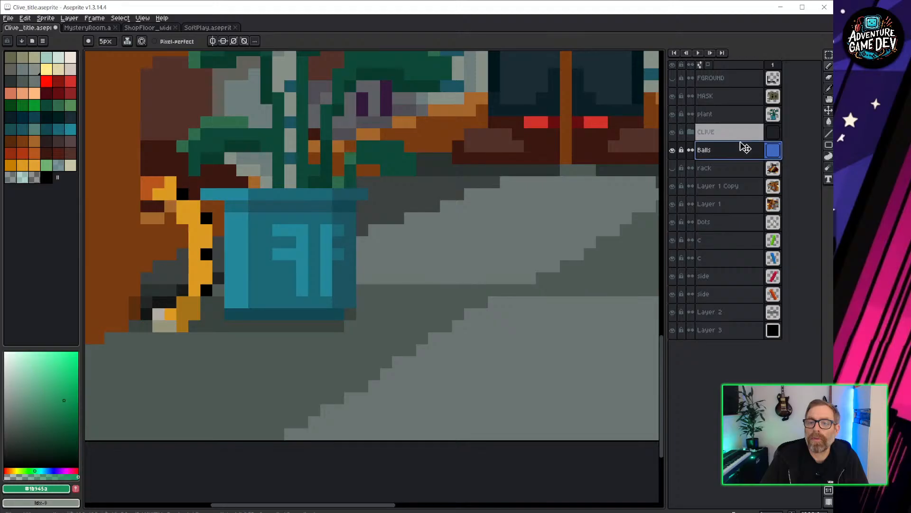
pyautogui.moveTo(726, 150); pyautogui.dragTo(737, 96)
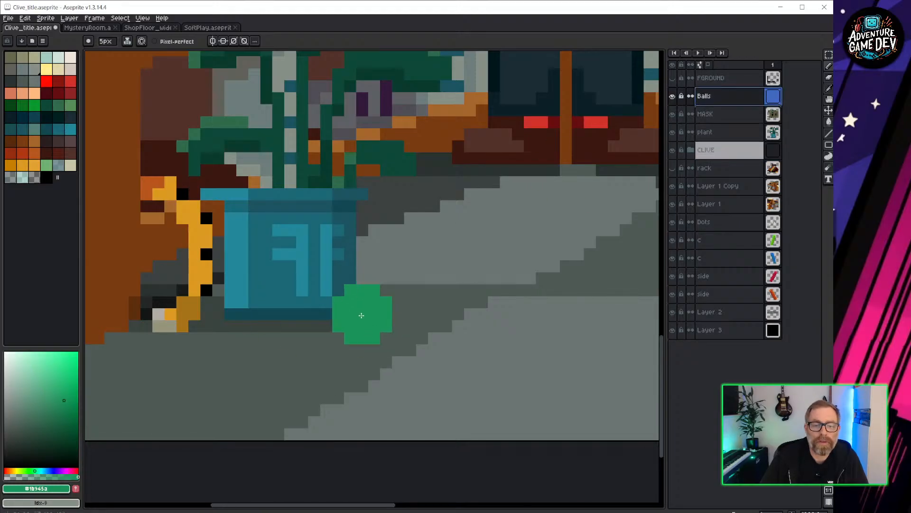
pyautogui.keyDown('alt'); pyautogui.scroll(1, 362, 304); pyautogui.keyUp('alt')
pyautogui.scroll(-2, 382, 322)
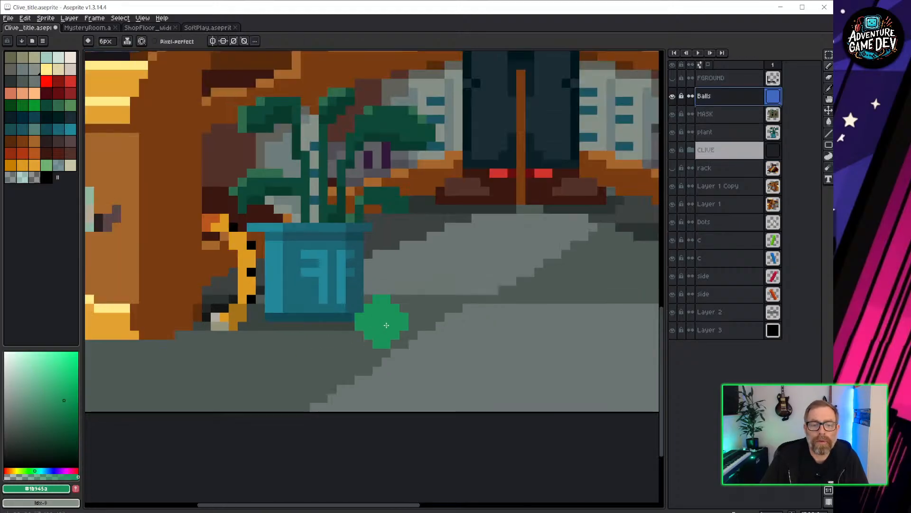
pyautogui.keyDown('alt'); pyautogui.scroll(1, 380, 323); pyautogui.keyUp('alt')
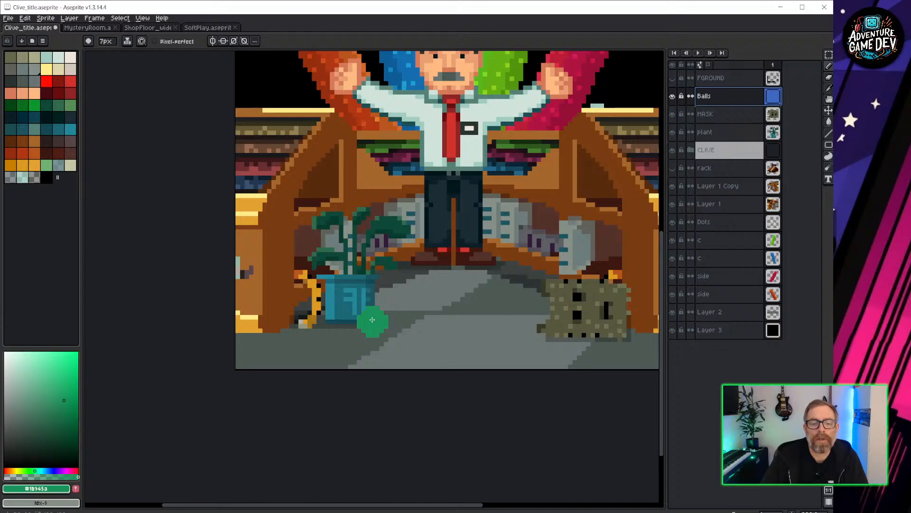
pyautogui.click(372, 320)
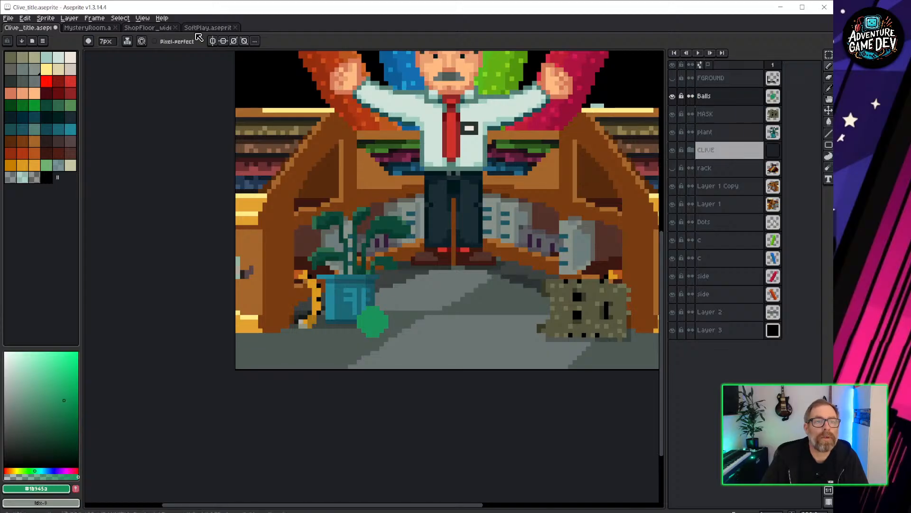
# Step: Sample the red #b42d25 from a ball in SoftPlay.aseprite and stamp a red ball left of the green one in Clive_title.aseprite
pyautogui.click(213, 29)
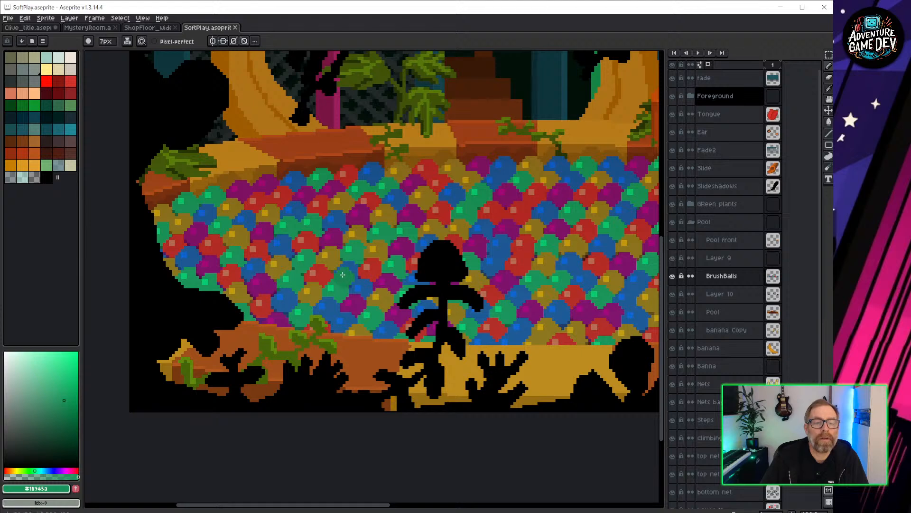
pyautogui.press('alt')
pyautogui.keyDown('alt'); pyautogui.click(327, 269); pyautogui.keyUp('alt')
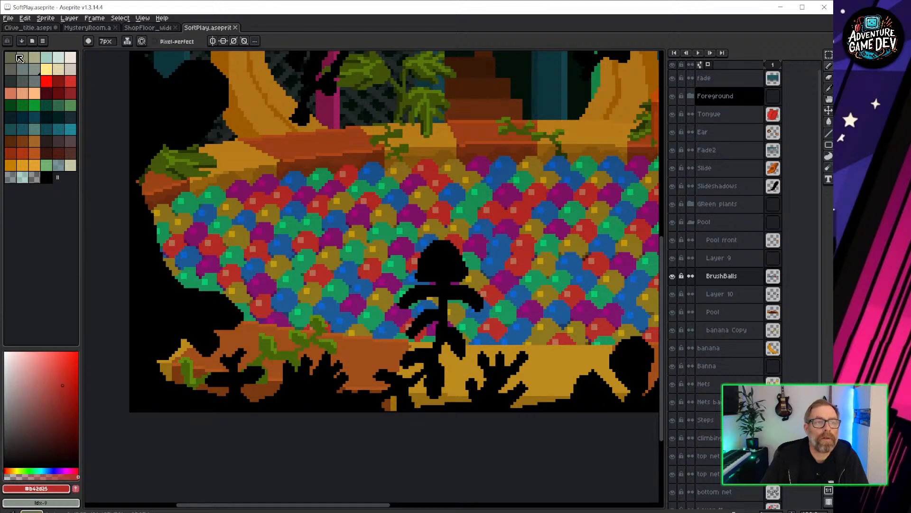
pyautogui.click(27, 28)
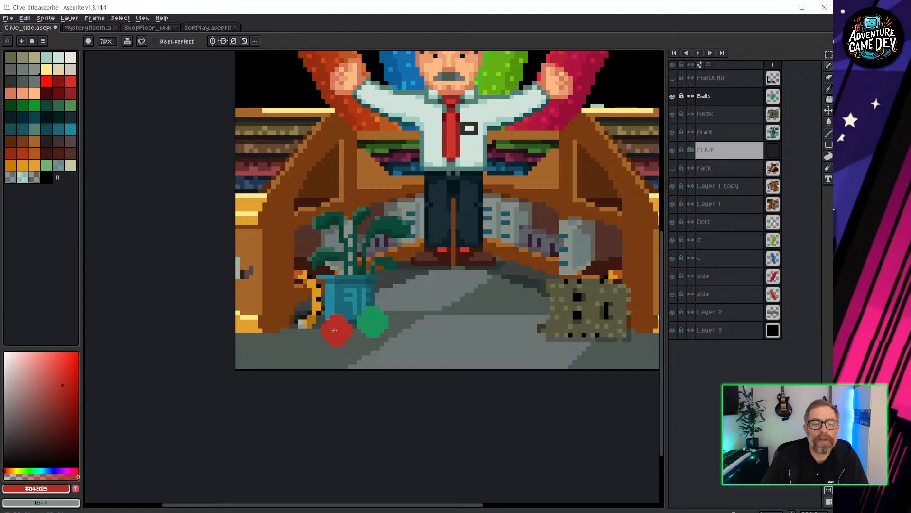
# Step: Sample a yellow ball's colour in SoftPlay.aseprite, brighten it, and stamp a yellow ball just in front of the green one in Clive_title.aseprite
pyautogui.click(195, 29)
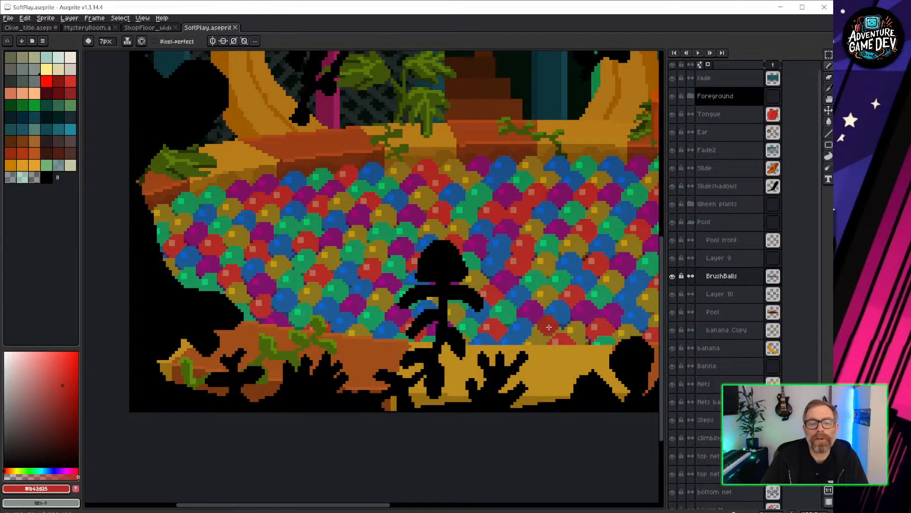
pyautogui.press('alt')
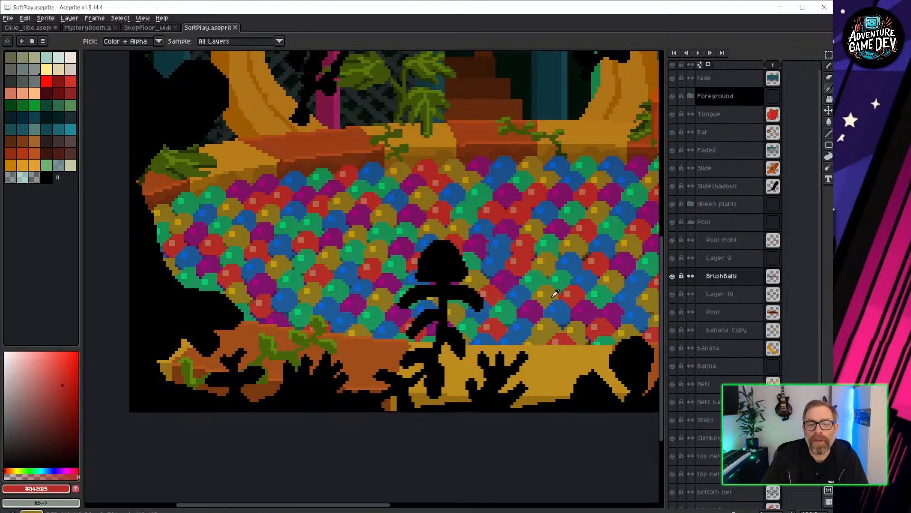
pyautogui.keyDown('alt'); pyautogui.click(553, 296); pyautogui.keyUp('alt')
pyautogui.click(24, 28)
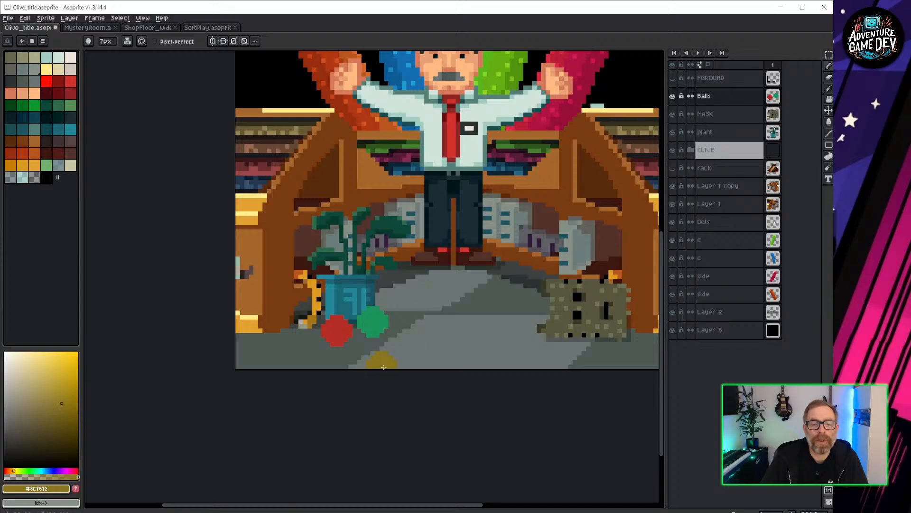
pyautogui.click(66, 380)
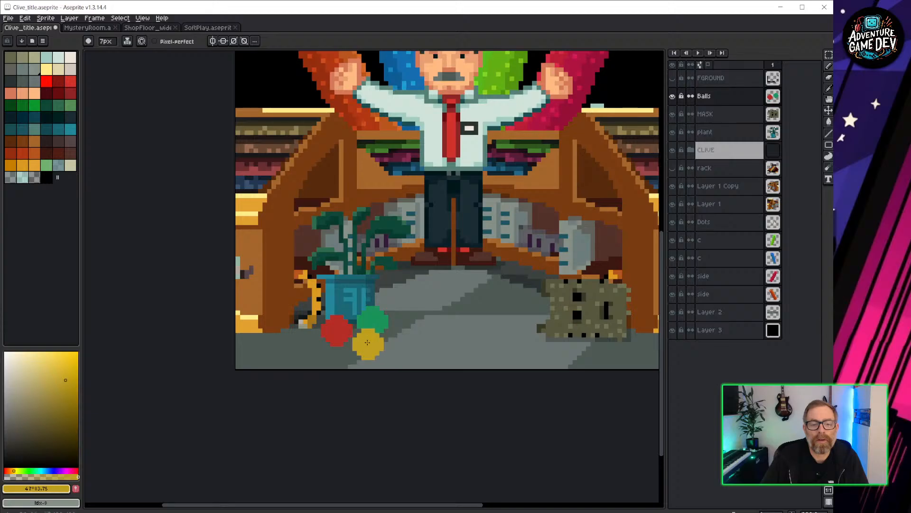
pyautogui.click(366, 340)
# Step: Show the FGROUND layer to check the whole title composition with its dark foreground framing
pyautogui.moveTo(412, 181); pyautogui.dragTo(364, 271, button='middle')
pyautogui.scroll(-1, 363, 269)
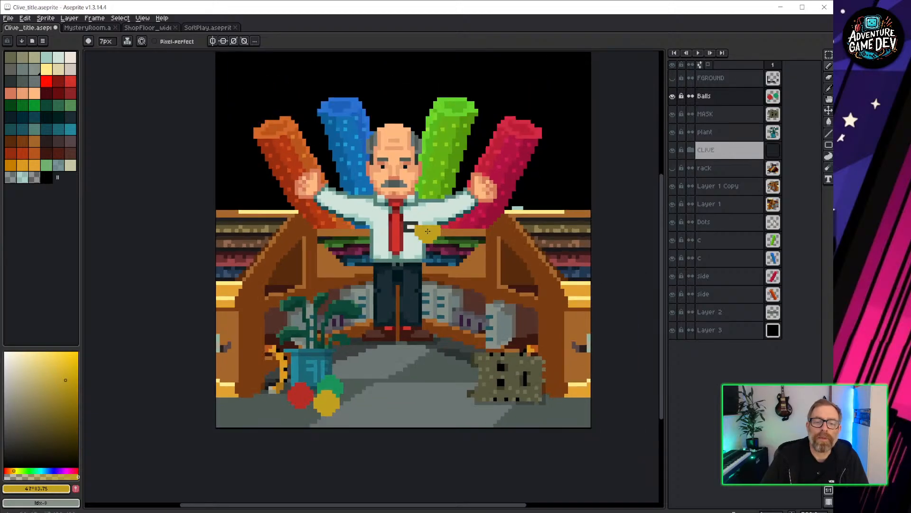
pyautogui.moveTo(441, 222); pyautogui.dragTo(390, 249, button='middle')
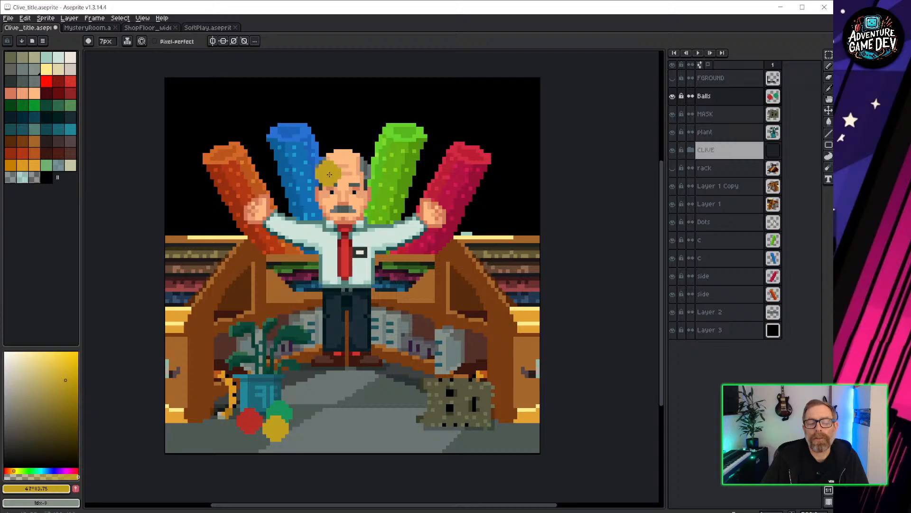
pyautogui.click(673, 79)
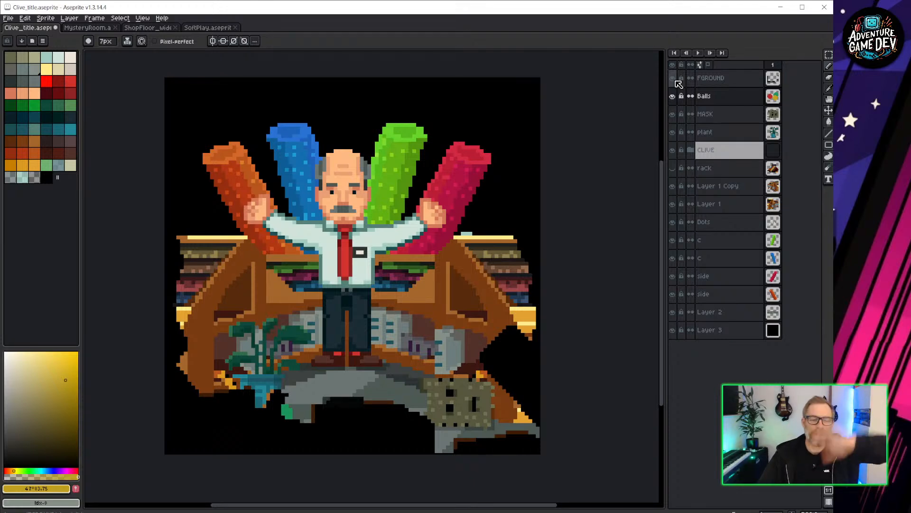
# Step: Examine the dark foreground framing in the MysteryRoom, ShopFloor_wider and SoftPlay scenes
pyautogui.click(83, 29)
pyautogui.moveTo(363, 327); pyautogui.dragTo(396, 217, button='middle')
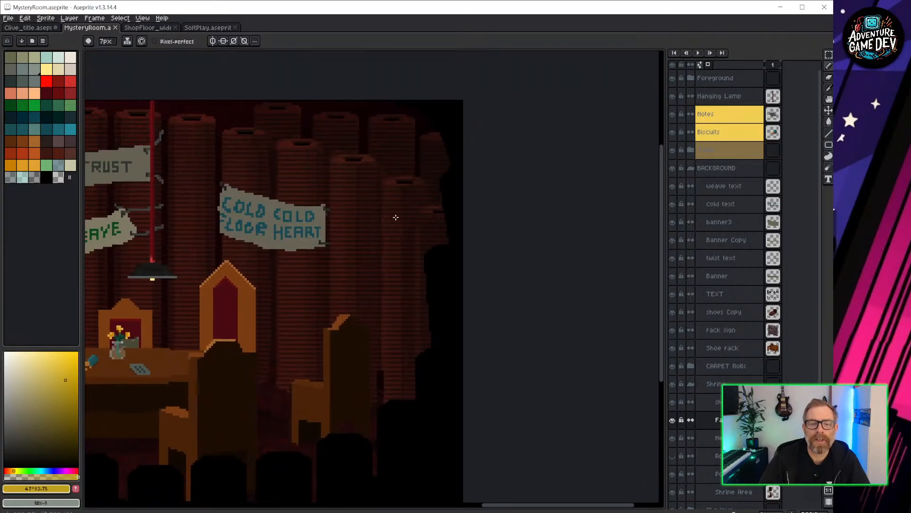
pyautogui.click(147, 28)
pyautogui.moveTo(505, 353); pyautogui.dragTo(148, 311, button='middle')
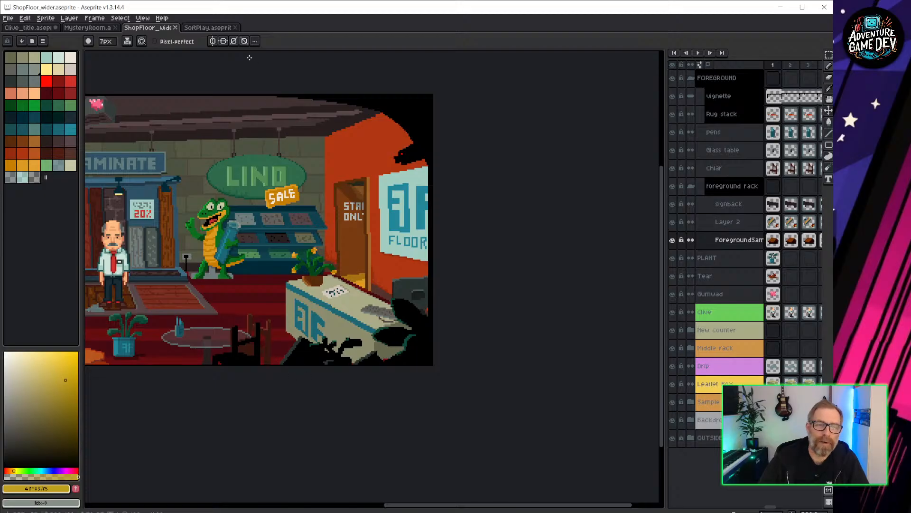
pyautogui.click(205, 28)
pyautogui.moveTo(440, 228); pyautogui.dragTo(305, 349, button='middle')
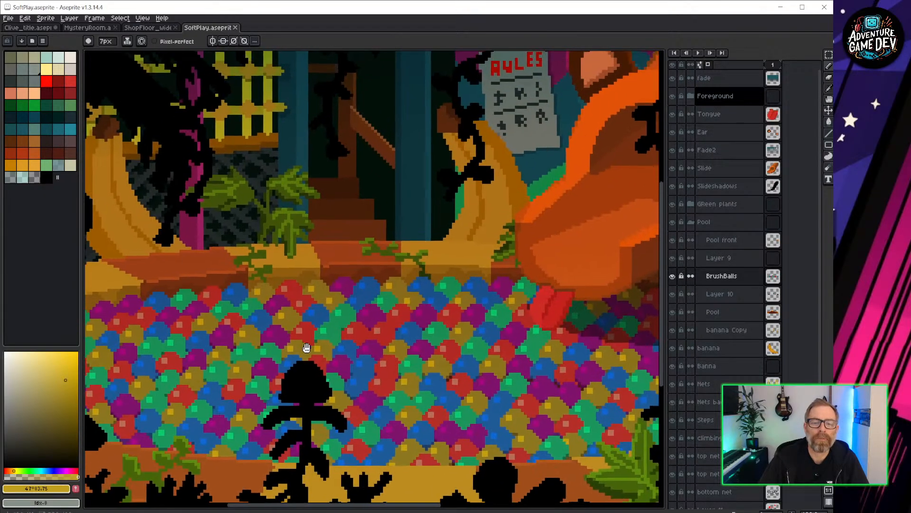
pyautogui.scroll(-2, 337, 333)
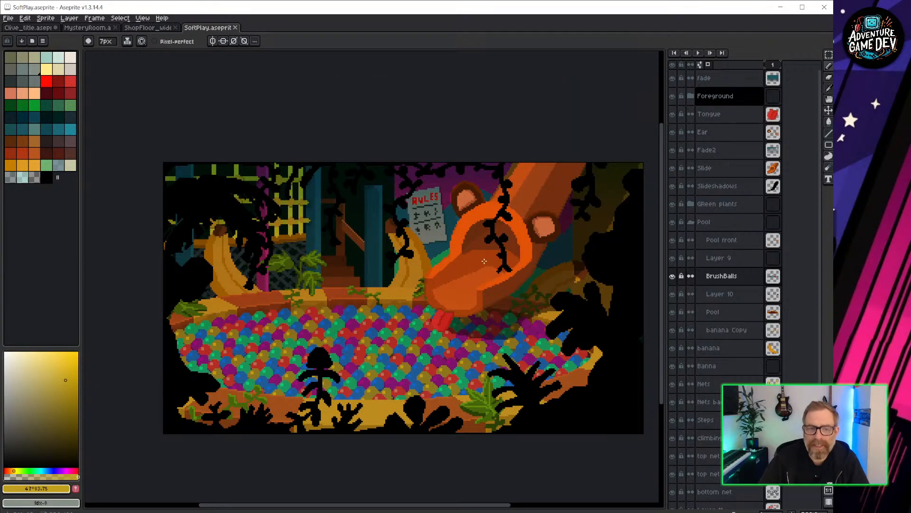
# Step: Return to Clive_title.aseprite and hide the FGROUND layer
pyautogui.click(38, 30)
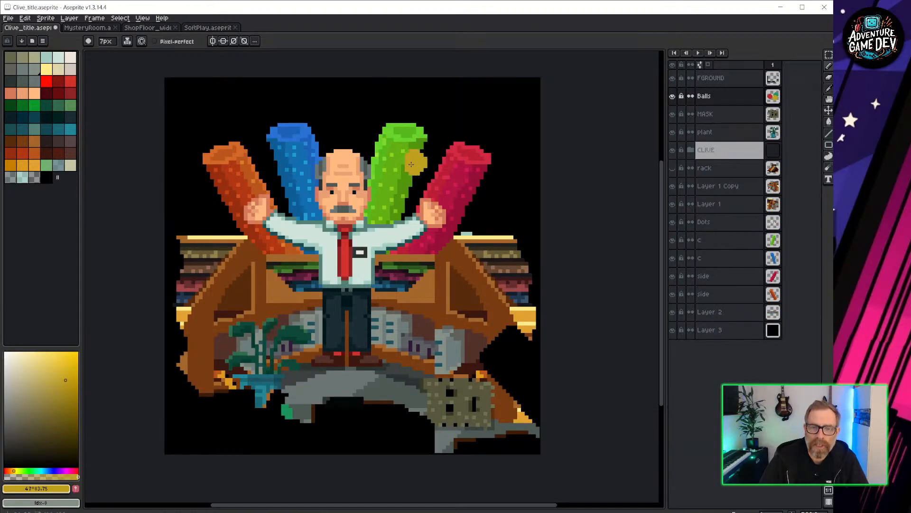
pyautogui.moveTo(297, 300); pyautogui.dragTo(349, 327, button='middle')
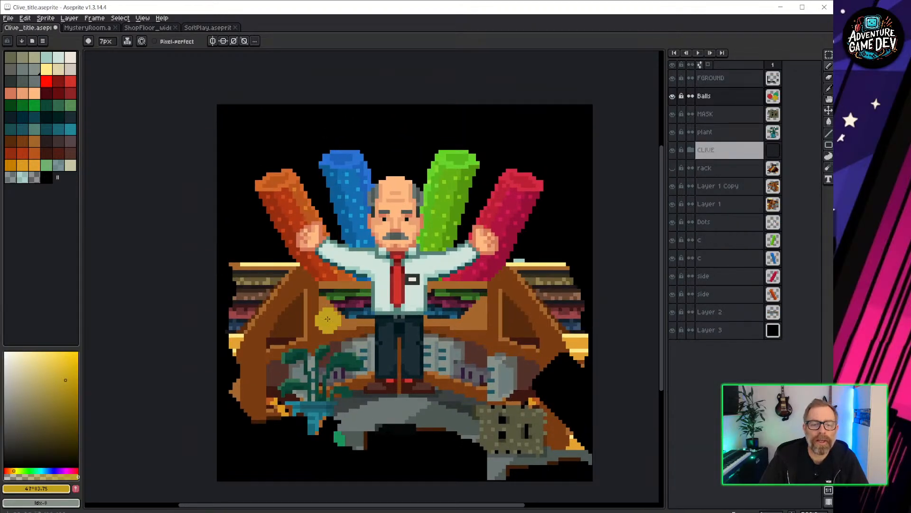
pyautogui.click(672, 79)
# Step: Pick a pale yellow and reduce the brush to 1 px for a highlight on the yellow ball
pyautogui.scroll(4, 200, 456)
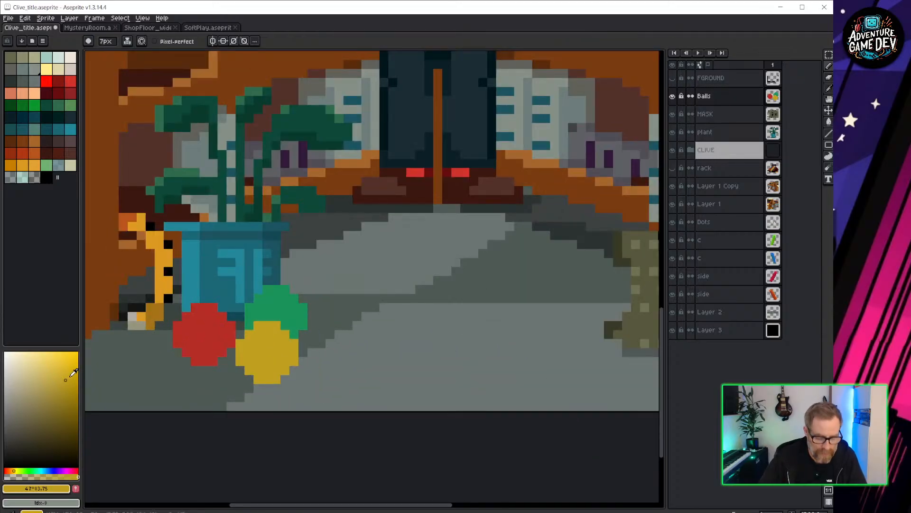
pyautogui.moveTo(70, 377); pyautogui.dragTo(46, 351)
pyautogui.press('-')
pyautogui.press('-')
pyautogui.press('-')
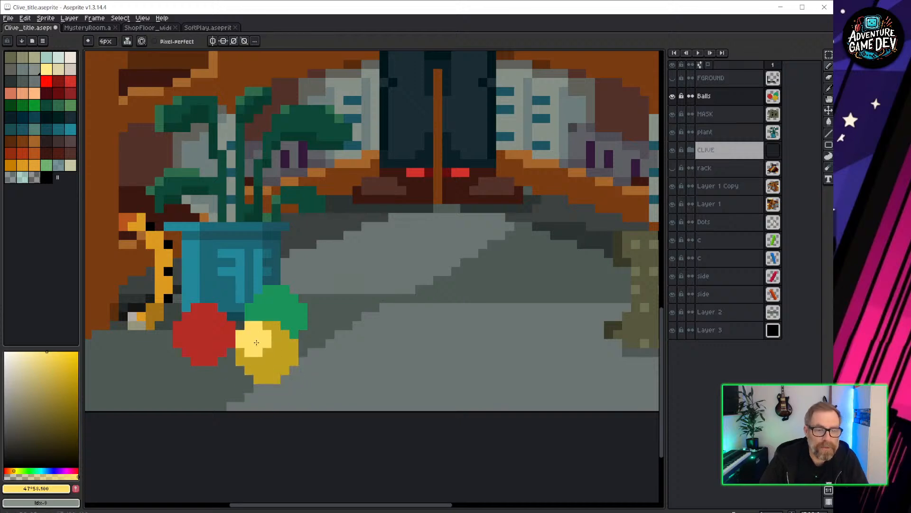
pyautogui.press('-')
pyautogui.press('-')
pyautogui.press('-')
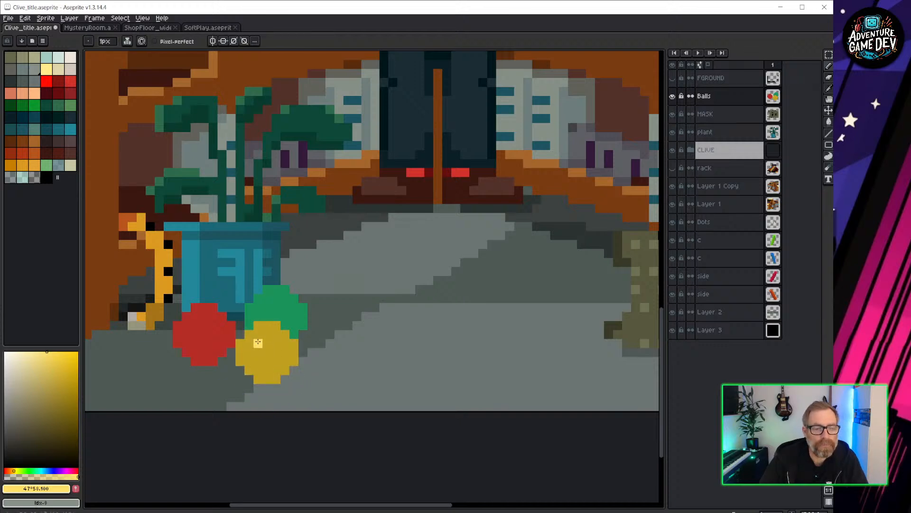
# Step: Sample the yellow ball's colour, pick a slightly brighter shade, and try it as a 2 px highlight on the ball
pyautogui.press('i')
pyautogui.click(264, 346)
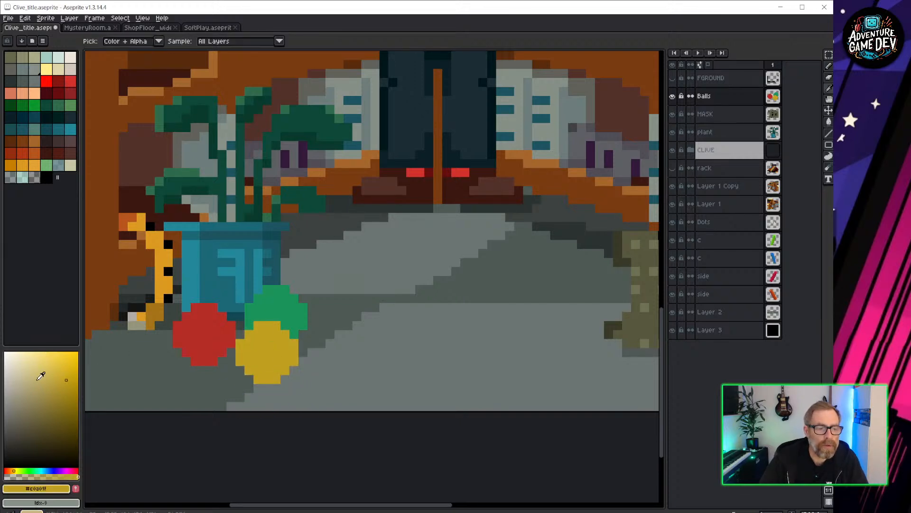
pyautogui.click(64, 372)
pyautogui.press('b')
pyautogui.scroll(1, 263, 348)
pyautogui.press('+')
pyautogui.click(260, 346)
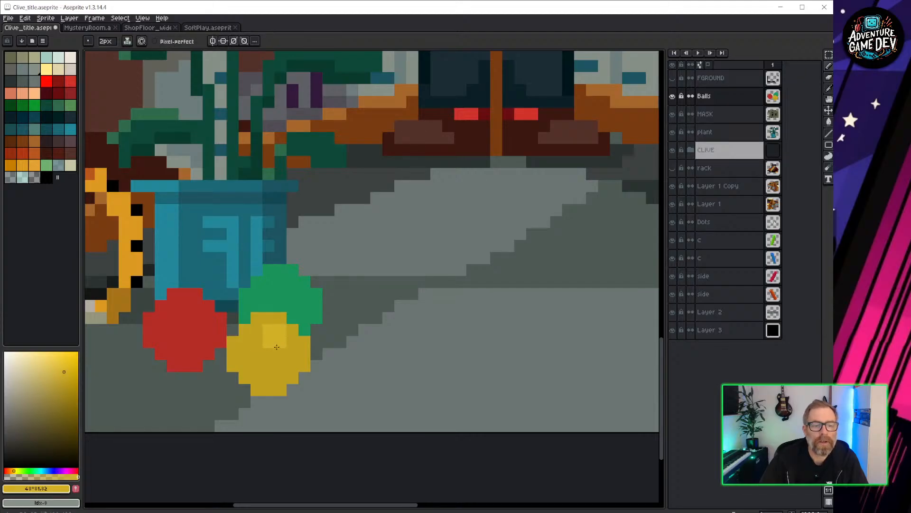
pyautogui.scroll(-3, 277, 347)
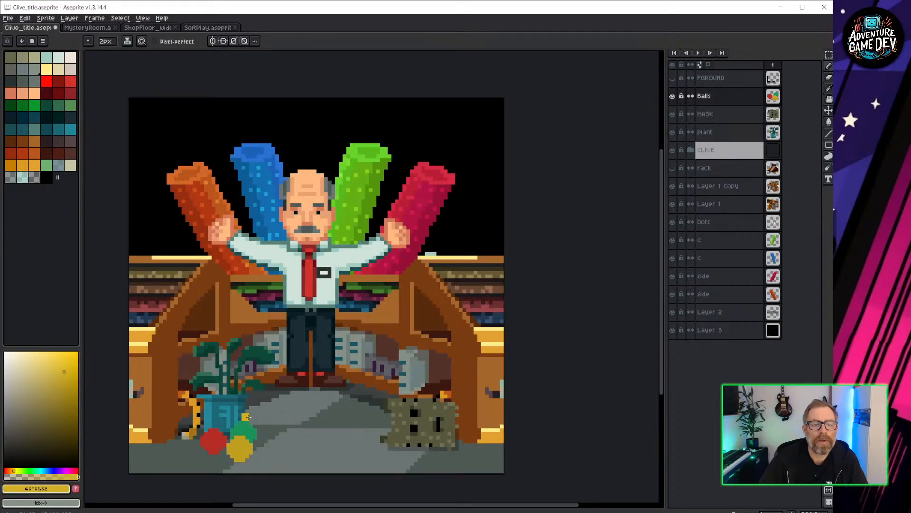
pyautogui.scroll(3, 245, 417)
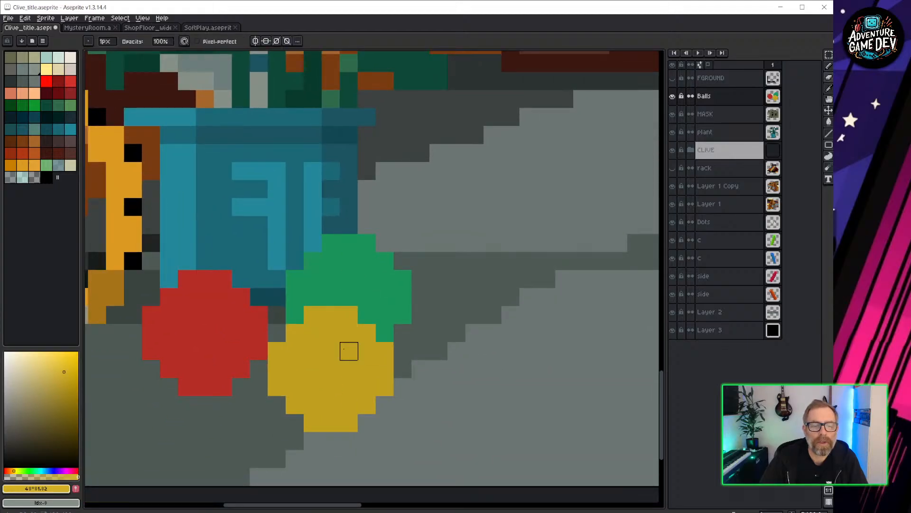
# Step: Set the brush to 3 px and stamp a plus-shaped brighter yellow highlight on the upper right of the yellow ball
pyautogui.press('-')
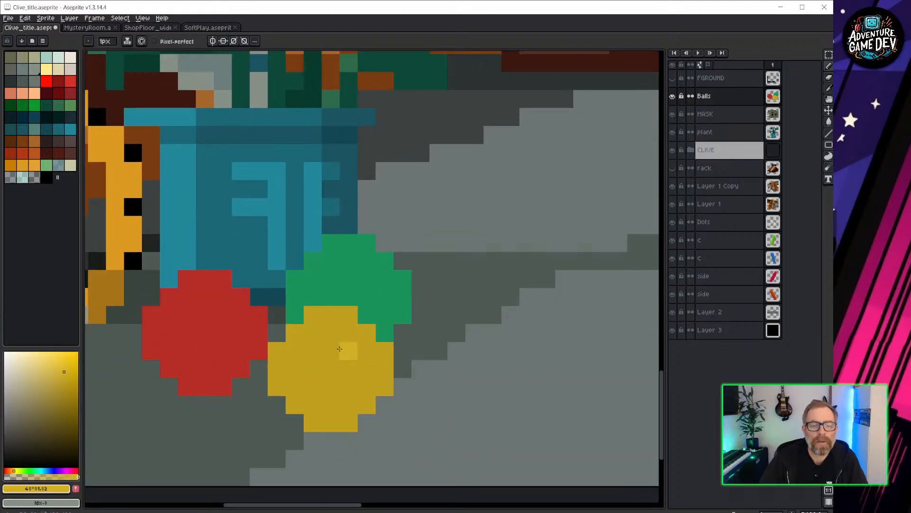
pyautogui.press('+')
pyautogui.press('+')
pyautogui.press('+')
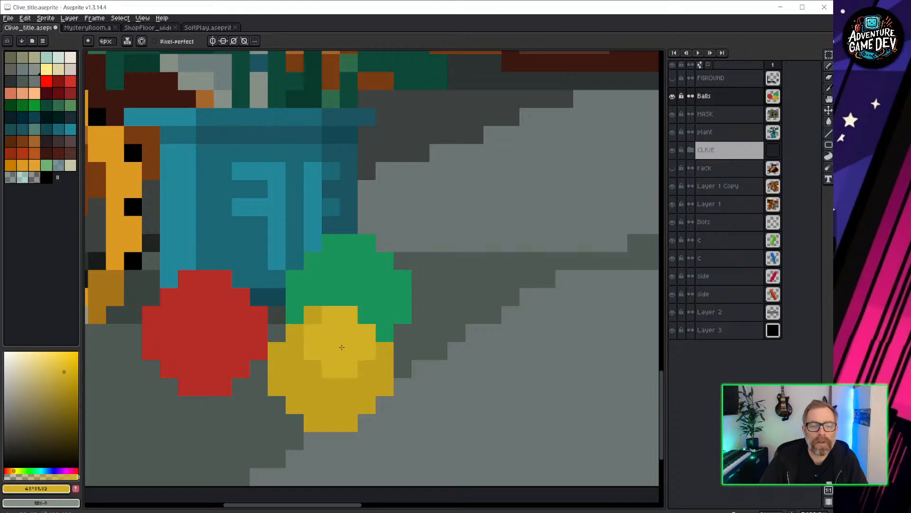
pyautogui.press('-')
pyautogui.click(342, 347)
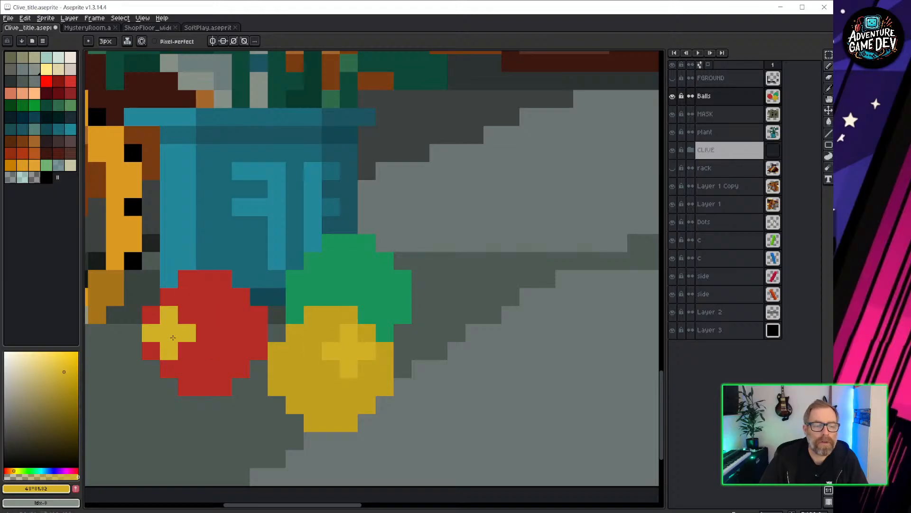
# Step: Pick a lighter yellow, reduce the brush to 1 px, and brighten the centre of the yellow ball's highlight
pyautogui.click(57, 363)
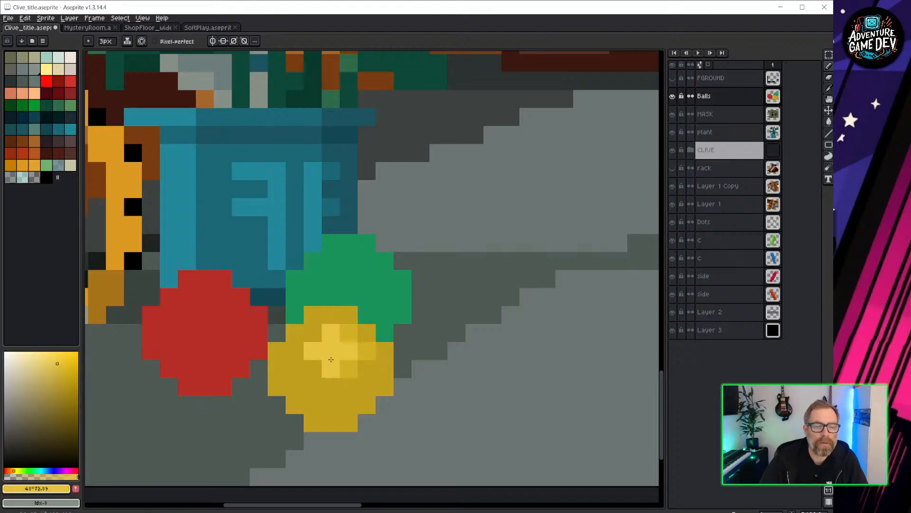
pyautogui.click(349, 351)
pyautogui.press('-')
pyautogui.press('-')
# Step: Sample the yellow ball's base colour, pick a darker shade, and paint shadow pixels along the ball's lower-left and bottom edge
pyautogui.scroll(-1, 345, 351)
pyautogui.moveTo(334, 375); pyautogui.dragTo(417, 374, button='middle')
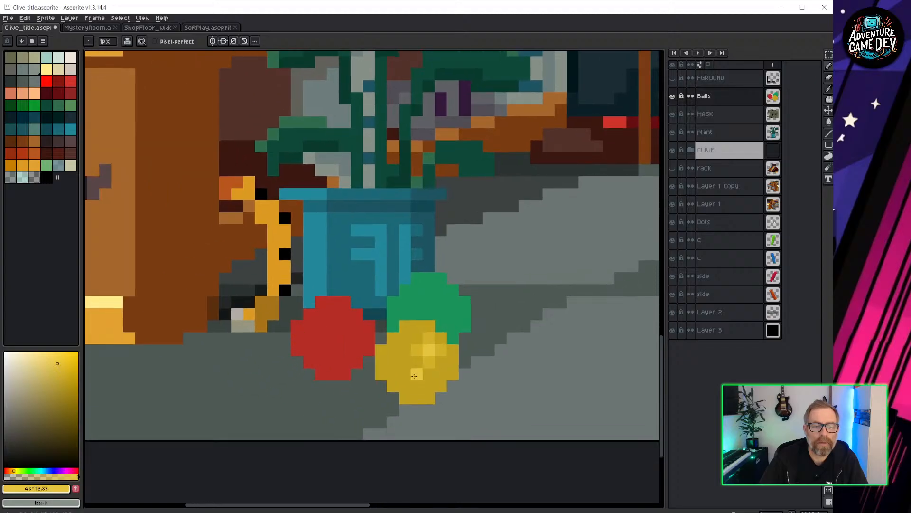
pyautogui.scroll(2, 396, 364)
pyautogui.keyDown('alt'); pyautogui.click(418, 386); pyautogui.keyUp('alt')
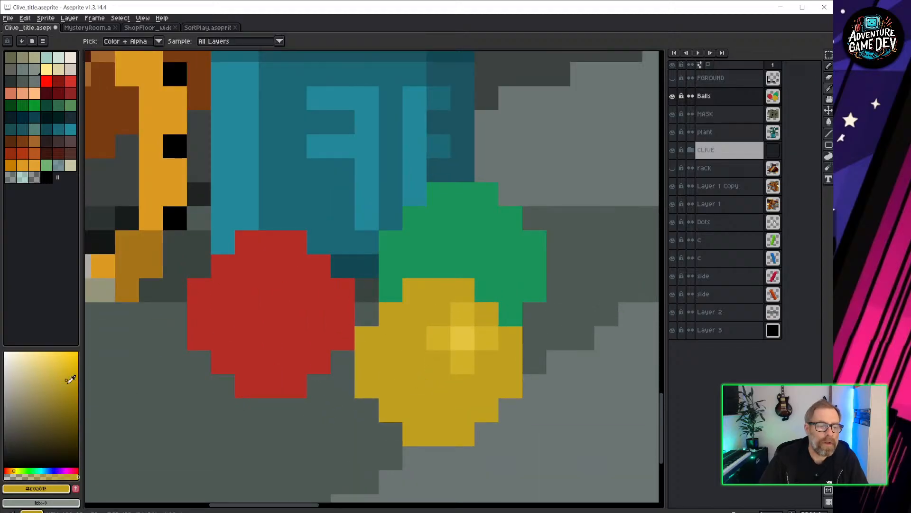
pyautogui.click(71, 395)
pyautogui.click(401, 408)
pyautogui.click(367, 387)
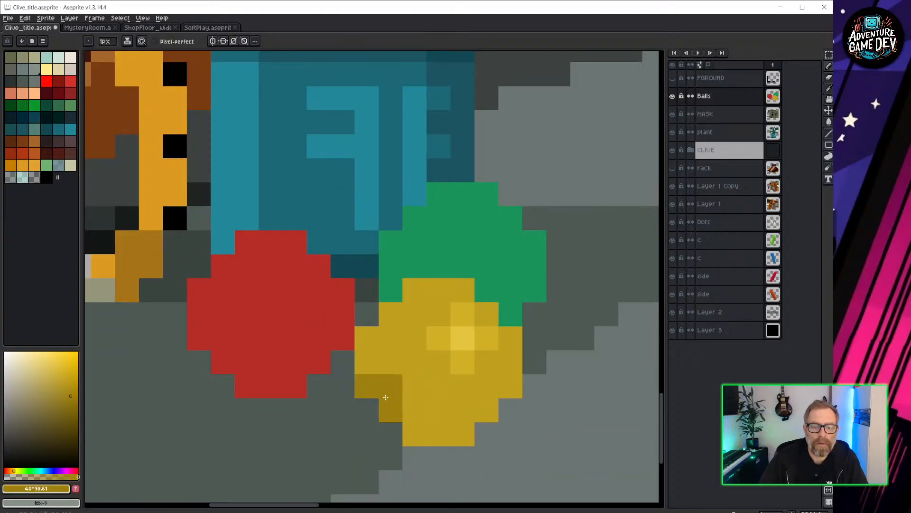
pyautogui.click(415, 428)
pyautogui.click(440, 429)
pyautogui.click(417, 414)
pyautogui.click(460, 431)
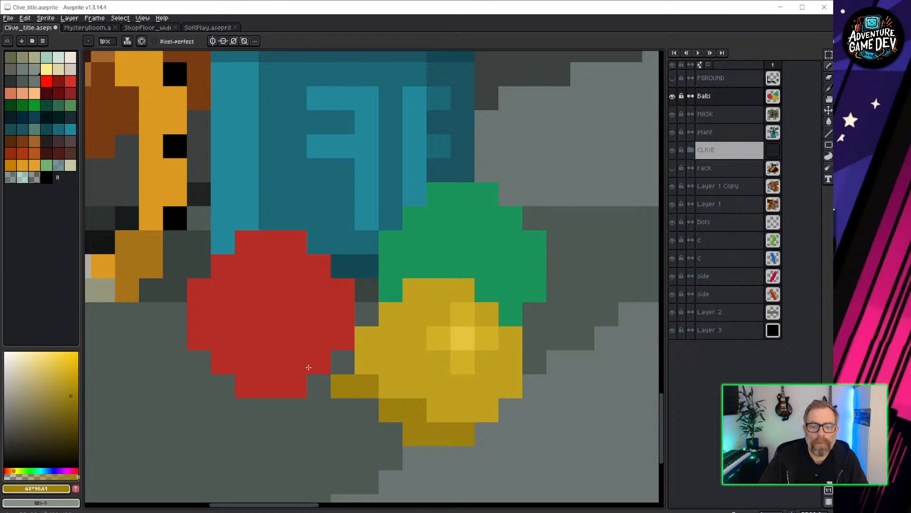
# Step: Give the green ball a lighter green 2×2-pixel highlight on its upper right, with a still brighter pixel in the highlight's upper-right corner
pyautogui.scroll(-4, 387, 304)
pyautogui.moveTo(398, 304); pyautogui.dragTo(414, 288, button='middle')
pyautogui.scroll(3, 429, 265)
pyautogui.scroll(1, 426, 273)
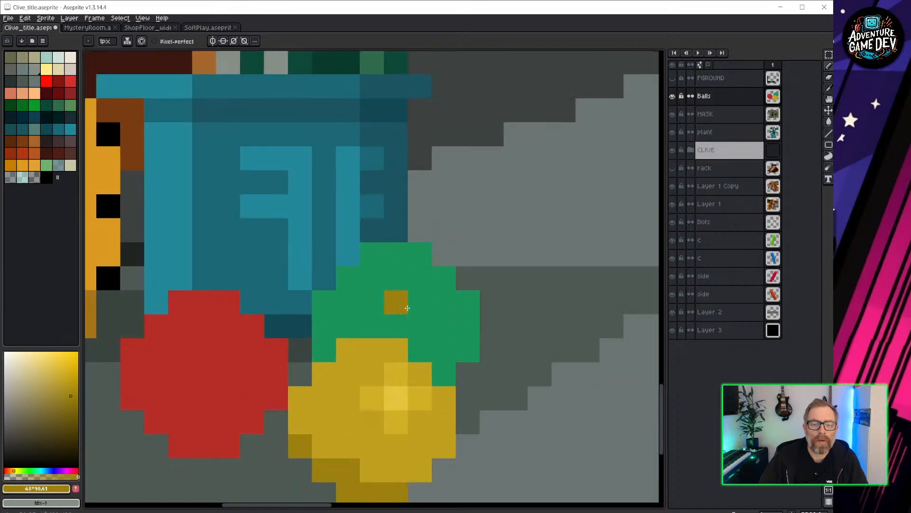
pyautogui.keyDown('alt'); pyautogui.click(404, 306); pyautogui.keyUp('alt')
pyautogui.click(66, 378)
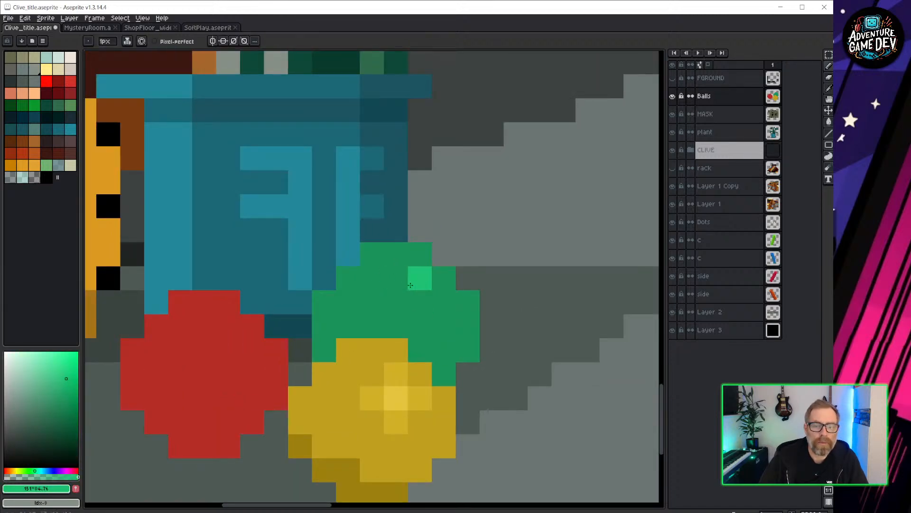
pyautogui.click(66, 385)
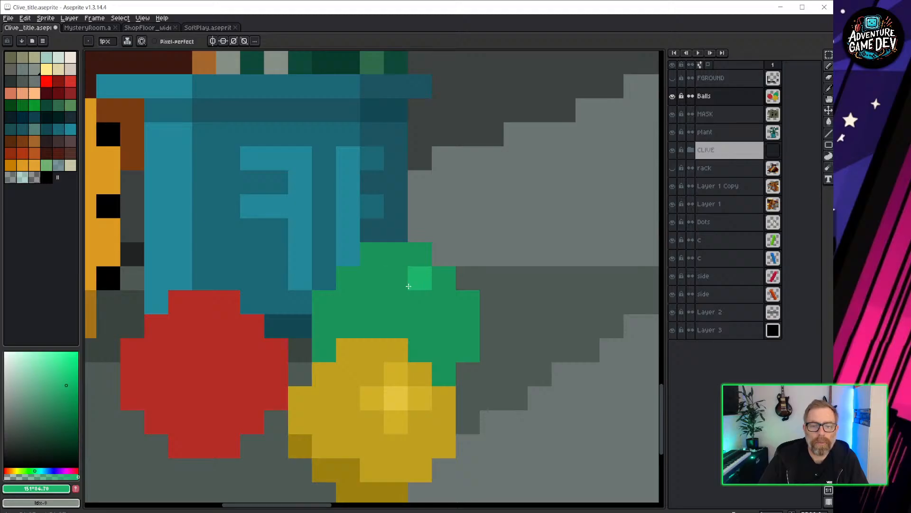
pyautogui.moveTo(409, 286)
pyautogui.mouseDown()
pyautogui.moveTo(396, 303)
pyautogui.moveTo(418, 293)
pyautogui.mouseUp()
pyautogui.click(63, 372)
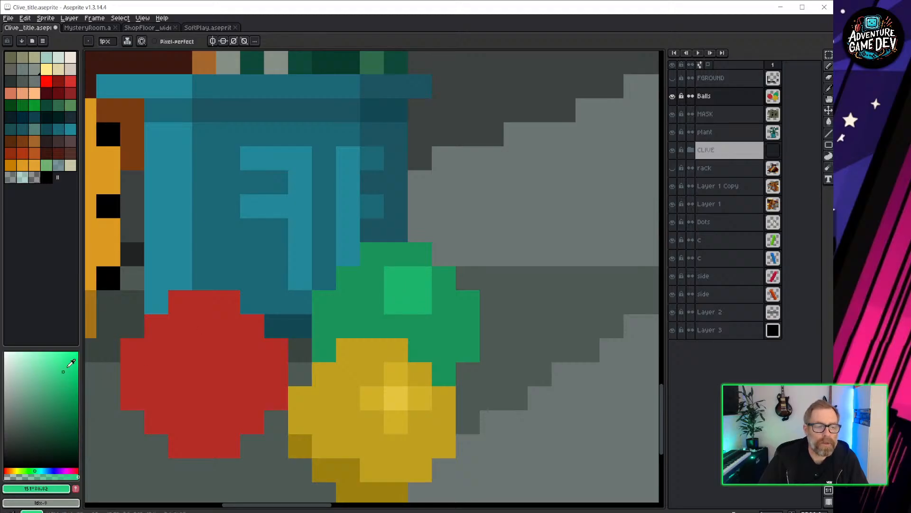
pyautogui.click(420, 278)
# Step: Sample the red ball's colour, paint a brighter red 2×2-pixel highlight on its upper right, and pick a lighter red for its bright spot
pyautogui.moveTo(155, 379); pyautogui.dragTo(298, 295, button='middle')
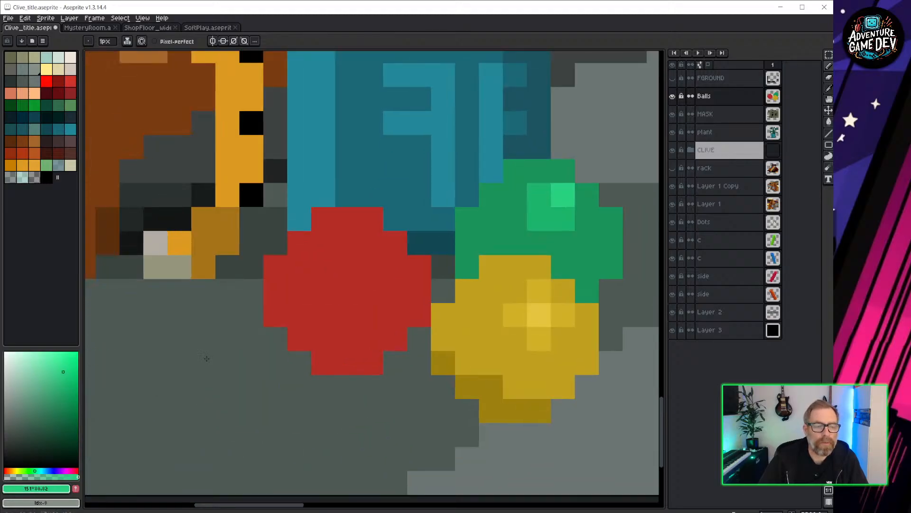
pyautogui.keyDown('alt'); pyautogui.click(311, 295); pyautogui.keyUp('alt')
pyautogui.click(63, 368)
pyautogui.click(311, 308)
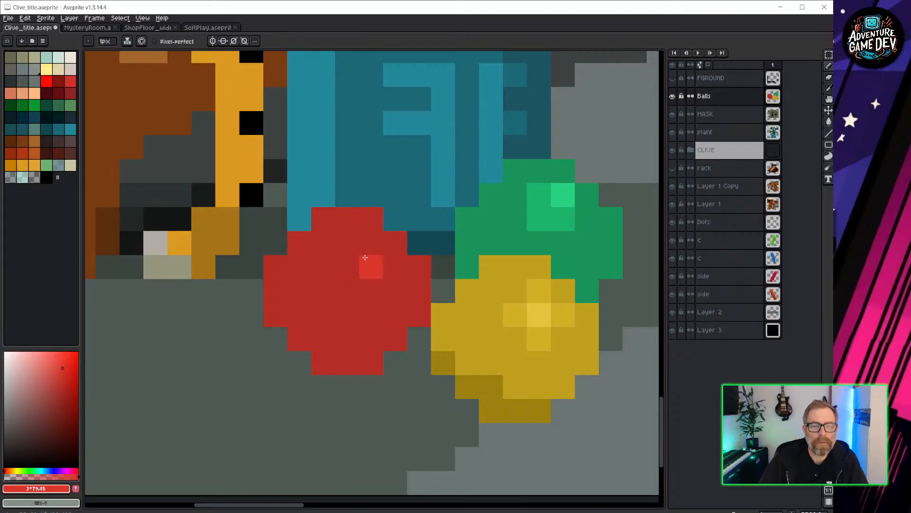
pyautogui.moveTo(366, 259)
pyautogui.mouseDown()
pyautogui.moveTo(364, 246)
pyautogui.moveTo(354, 257)
pyautogui.mouseUp()
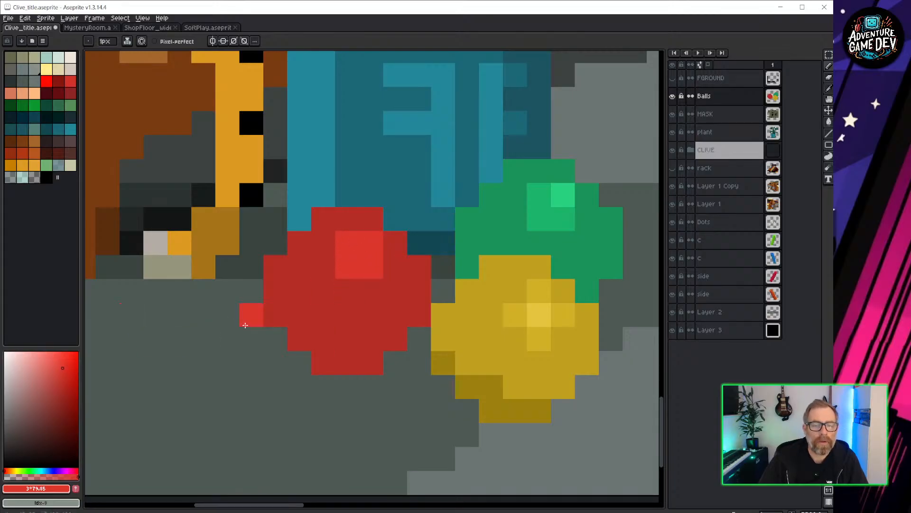
pyautogui.click(61, 358)
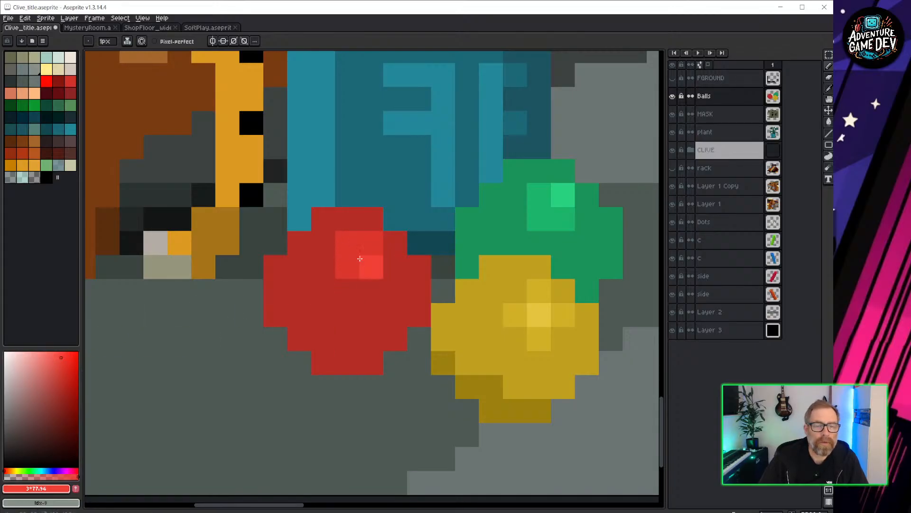
pyautogui.scroll(-5, 365, 251)
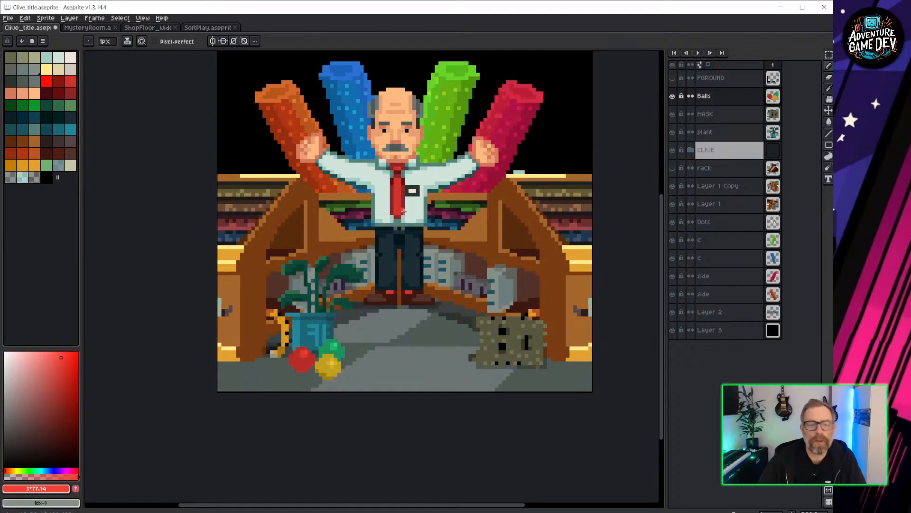
pyautogui.moveTo(437, 223); pyautogui.dragTo(402, 300, button='middle')
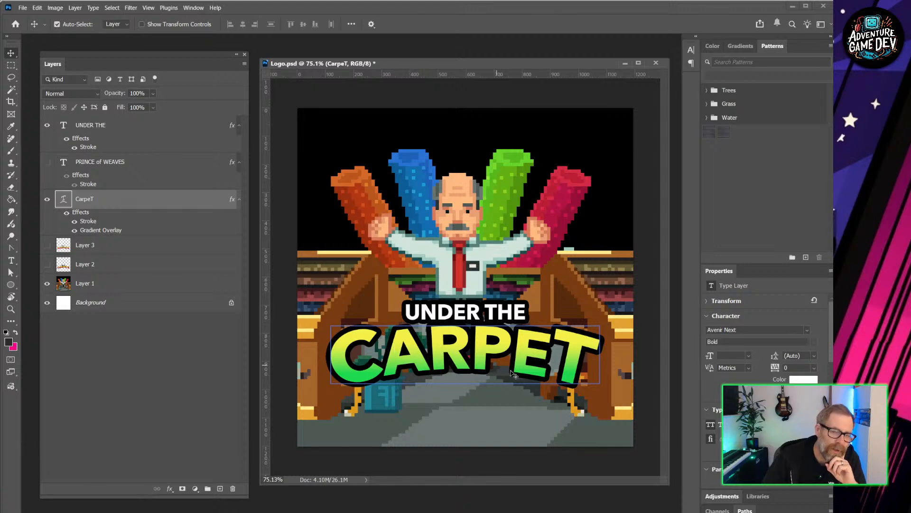
# Step: Switch to the Steam store in the browser and search it for "pixel art"
pyautogui.click(406, 250)
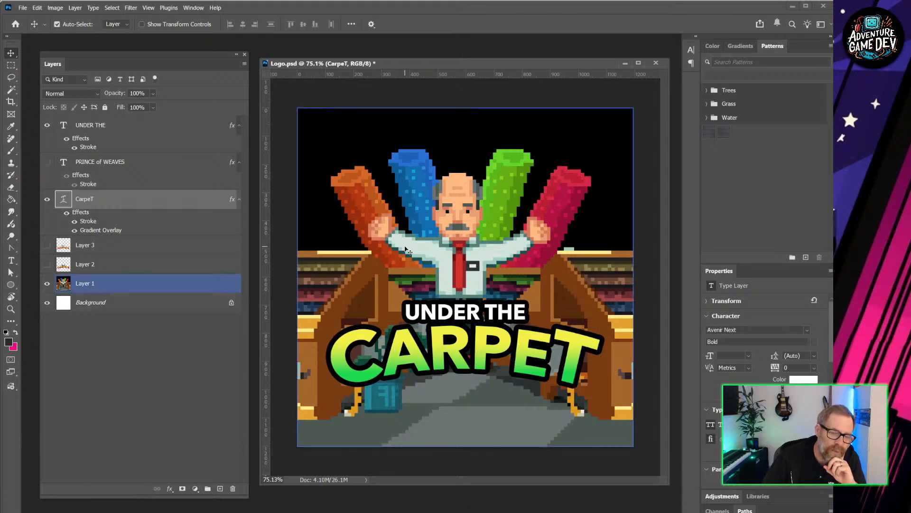
pyautogui.hotkey('alt', 'Tab')
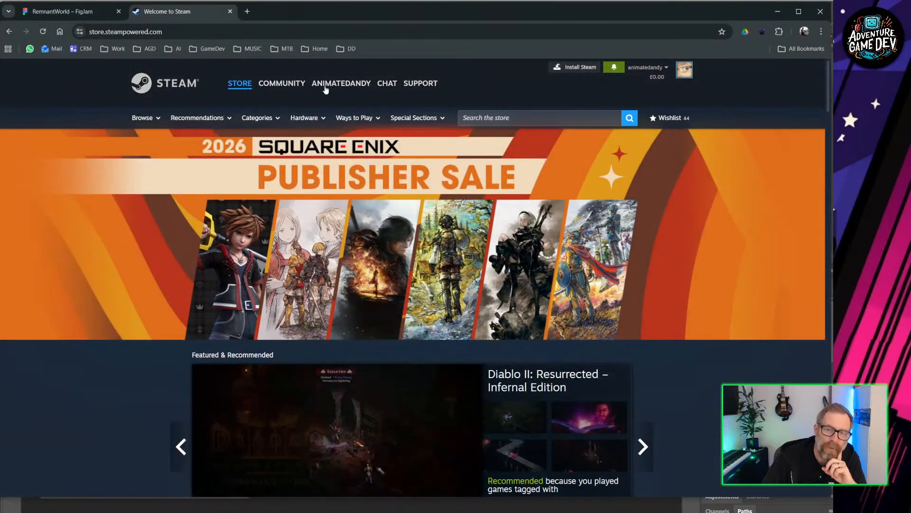
pyautogui.click(525, 117)
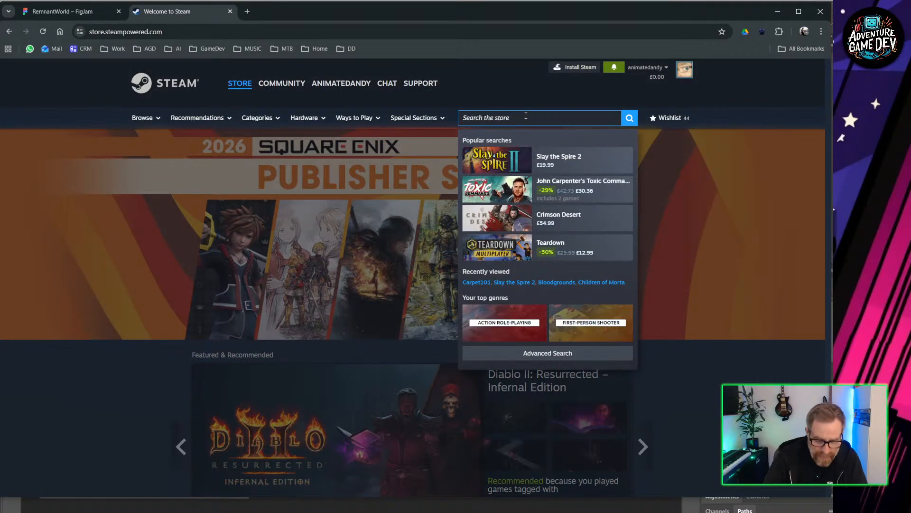
pyautogui.write('p')
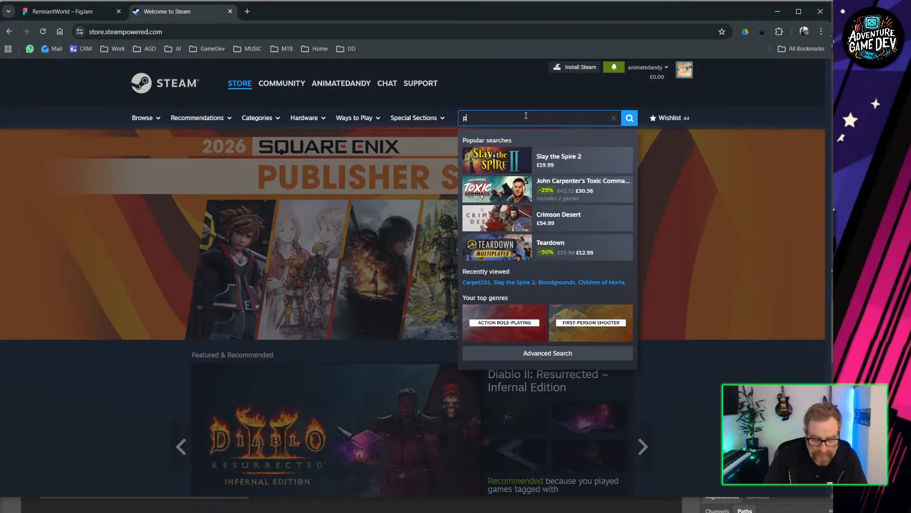
pyautogui.write('ixel a')
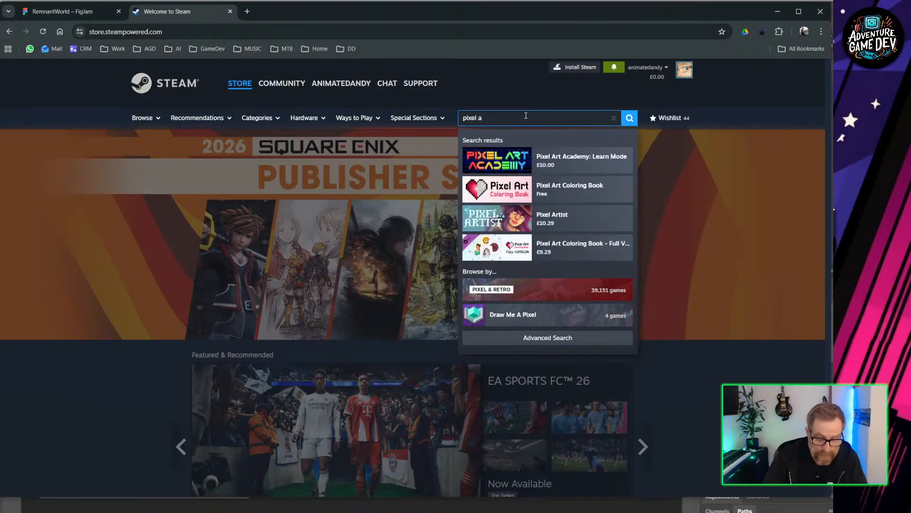
pyautogui.write('rt')
pyautogui.press('Return')
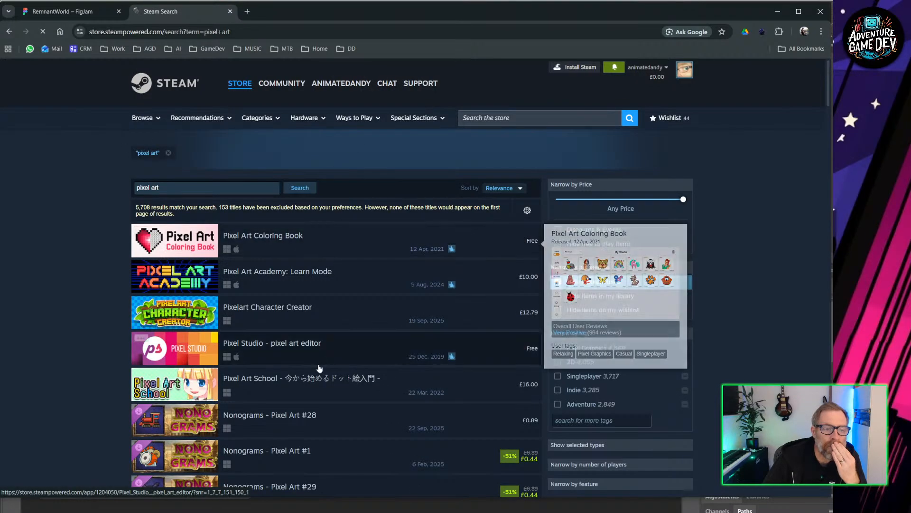
# Step: Look through the pixel art search results and the store's game categories
pyautogui.scroll(-5, 308, 363)
pyautogui.scroll(-7, 309, 363)
pyautogui.scroll(13, 319, 246)
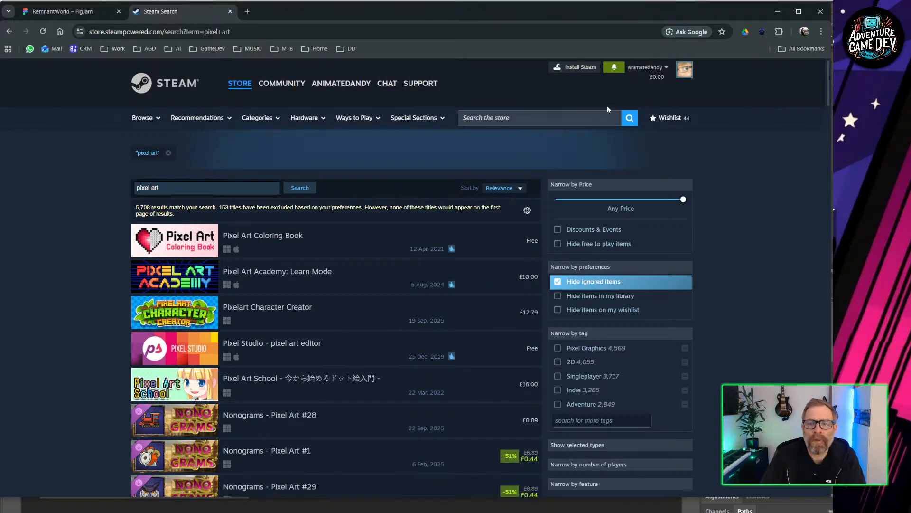
pyautogui.click(268, 122)
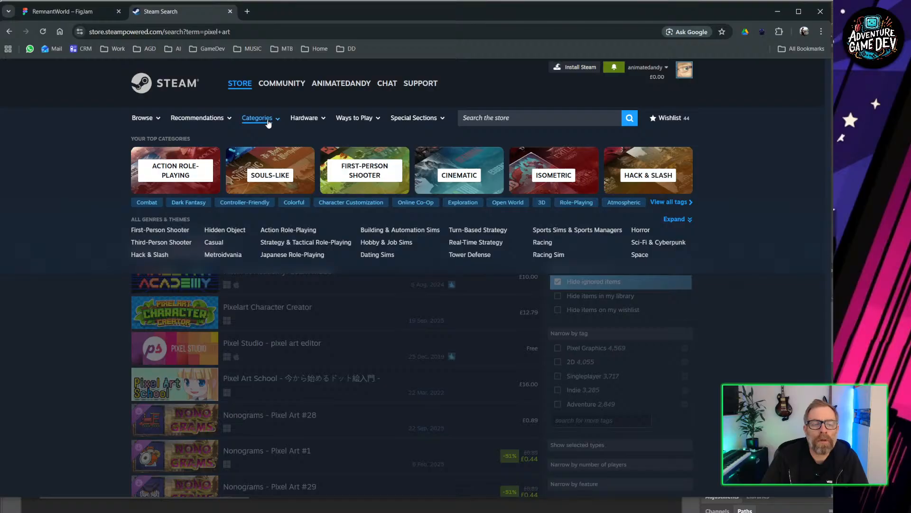
pyautogui.click(268, 122)
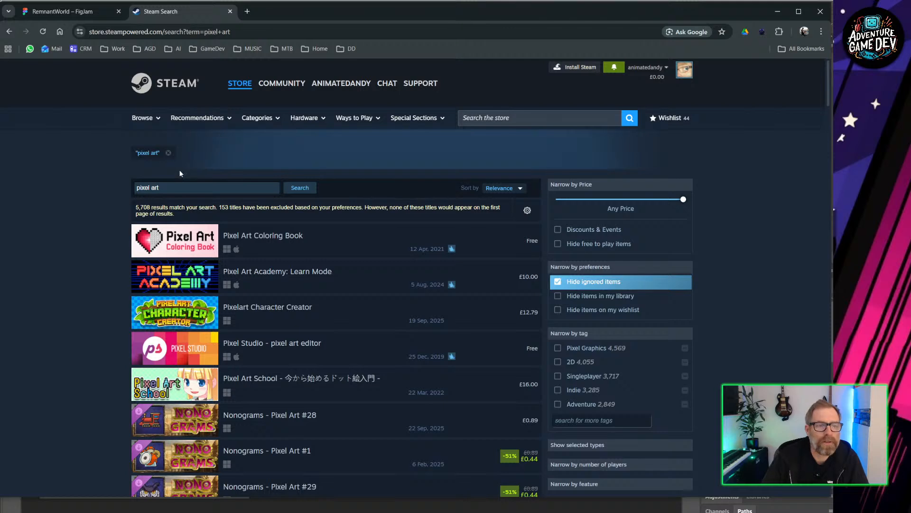
# Step: Remove the "pixel art" search term to list all products, and look over the available search filters
pyautogui.click(168, 152)
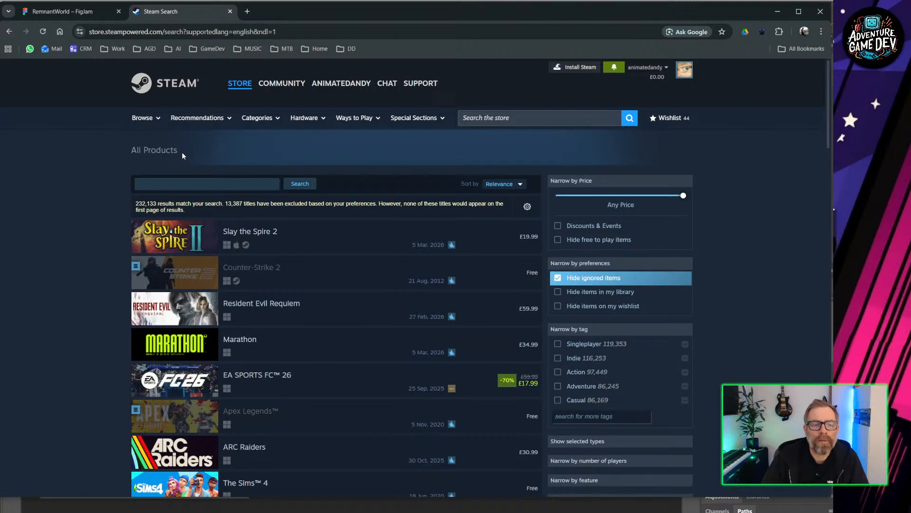
pyautogui.scroll(-4, 490, 291)
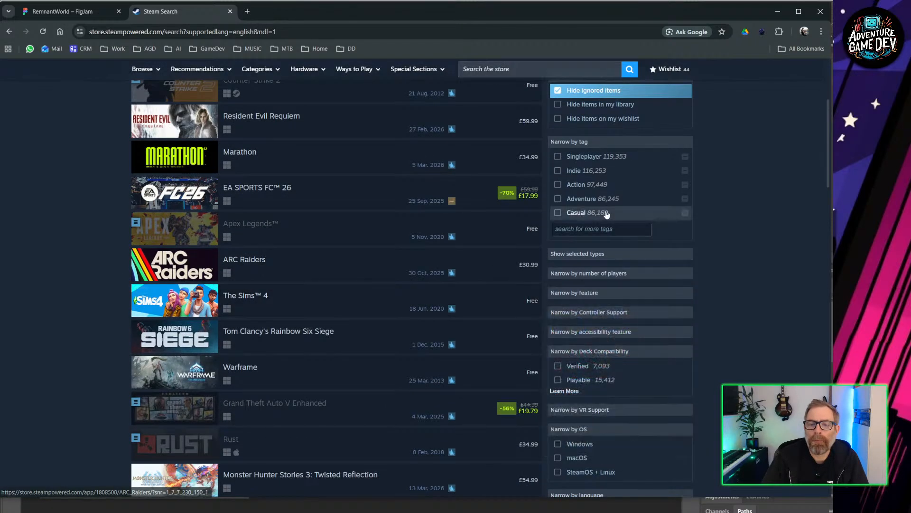
pyautogui.scroll(-12, 633, 306)
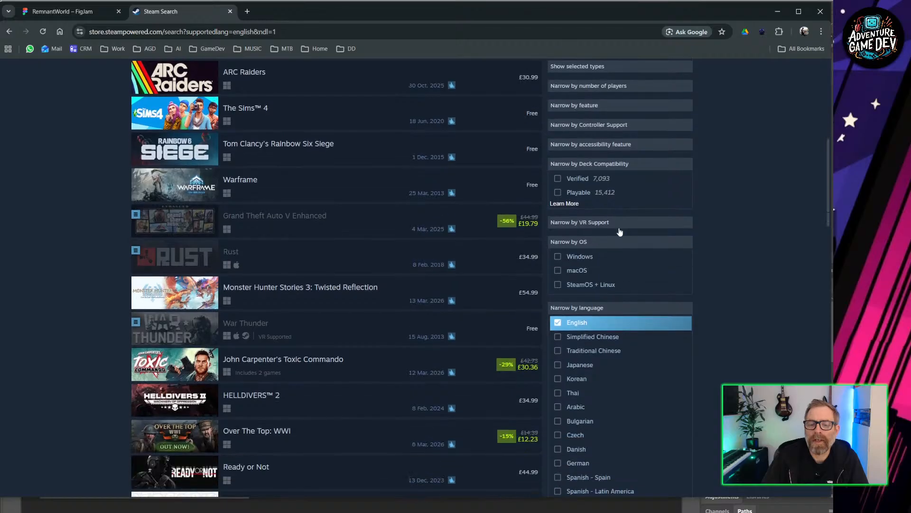
pyautogui.scroll(15, 611, 373)
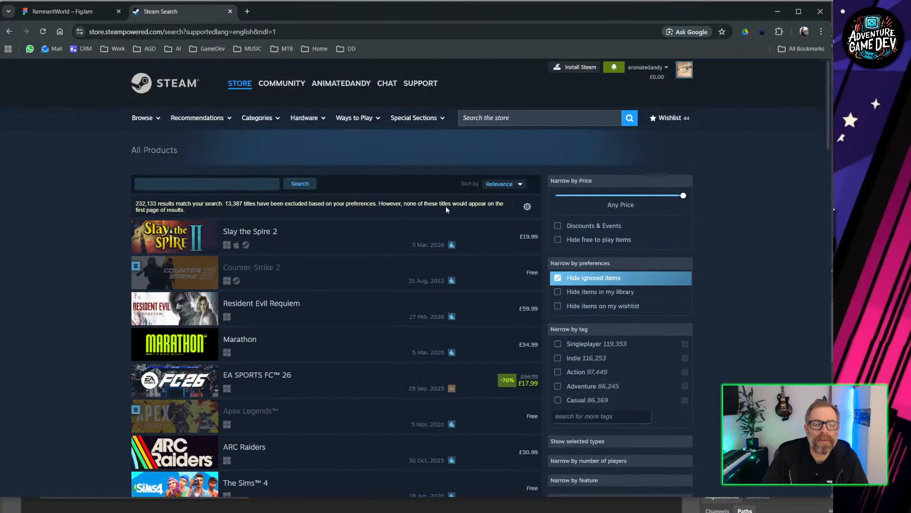
pyautogui.click(500, 117)
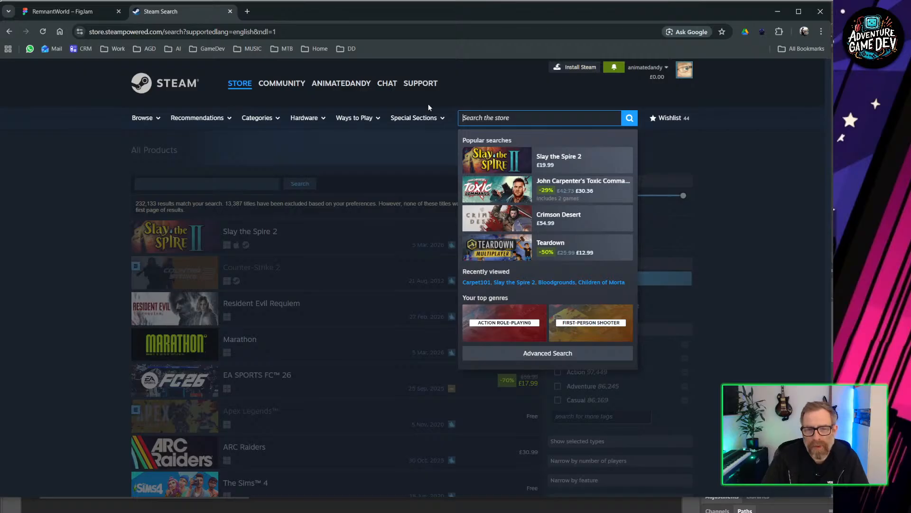
pyautogui.click(65, 240)
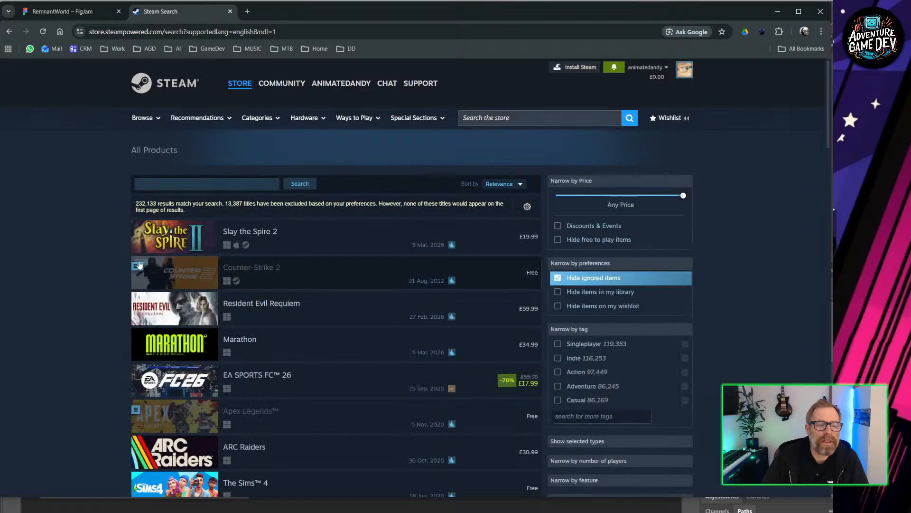
# Step: Examine the title lettering and capsule artwork of the popular games in the product list for logo reference
pyautogui.scroll(-4, 181, 309)
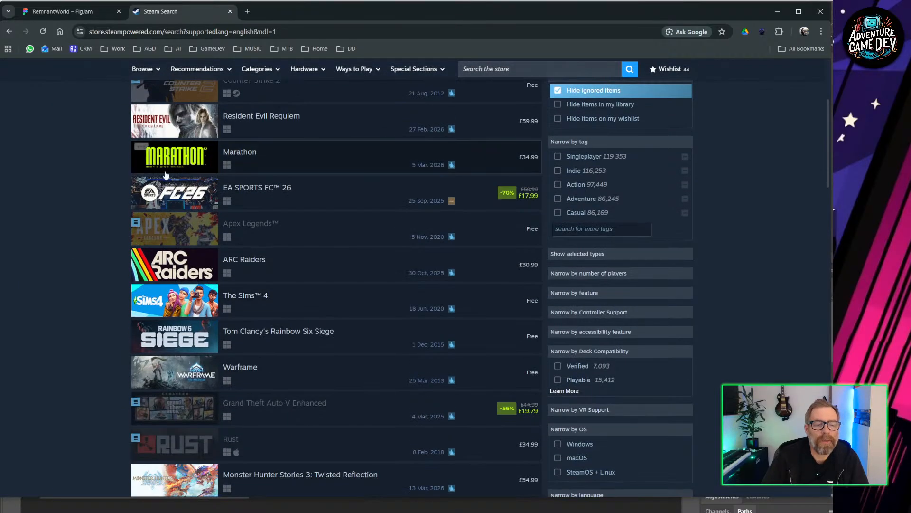
pyautogui.scroll(-6, 174, 317)
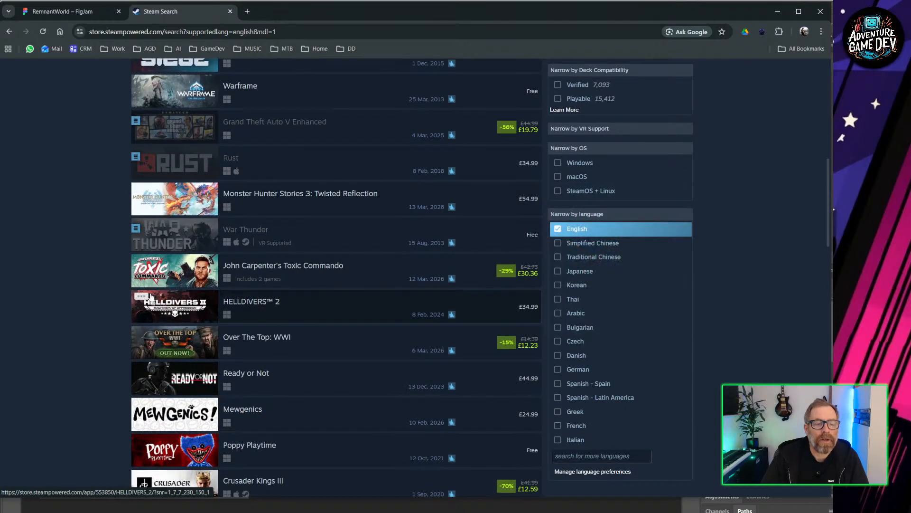
pyautogui.moveTo(176, 306)
pyautogui.scroll(-3, 176, 306)
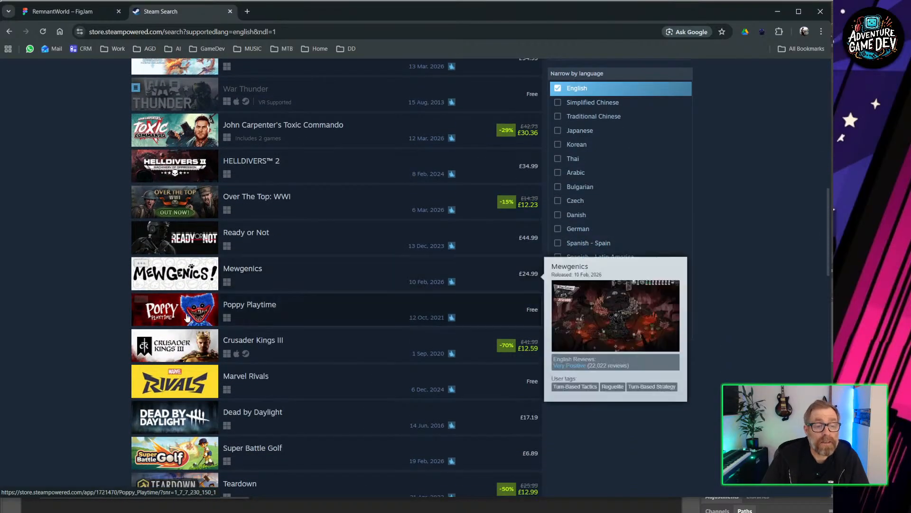
pyautogui.scroll(-3, 179, 309)
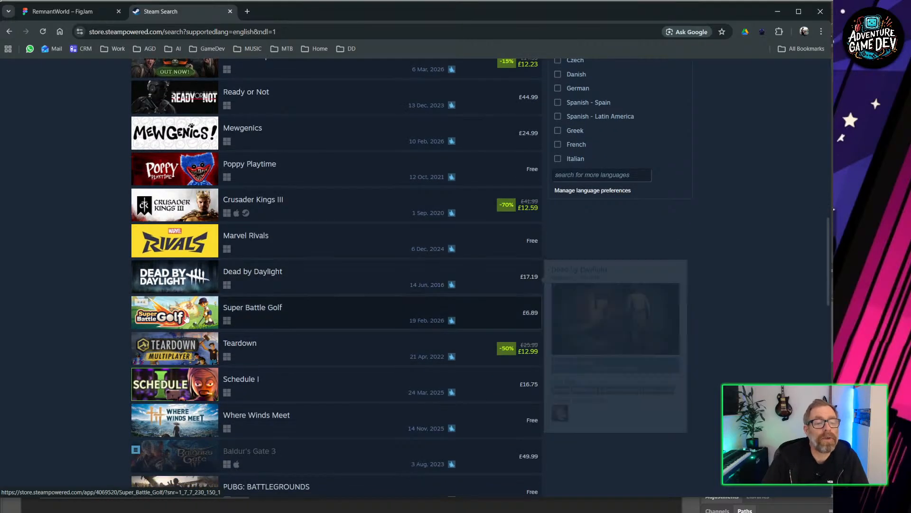
pyautogui.moveTo(181, 322)
pyautogui.scroll(10, 182, 304)
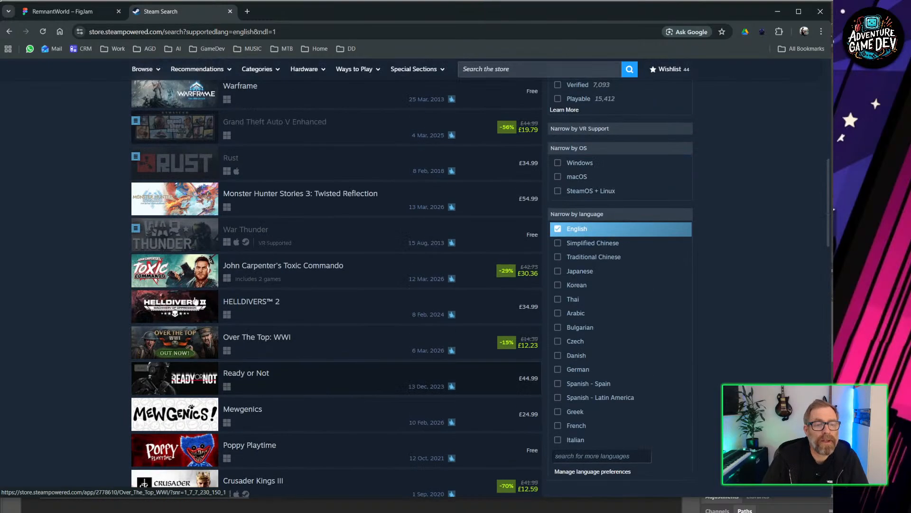
pyautogui.scroll(5, 183, 272)
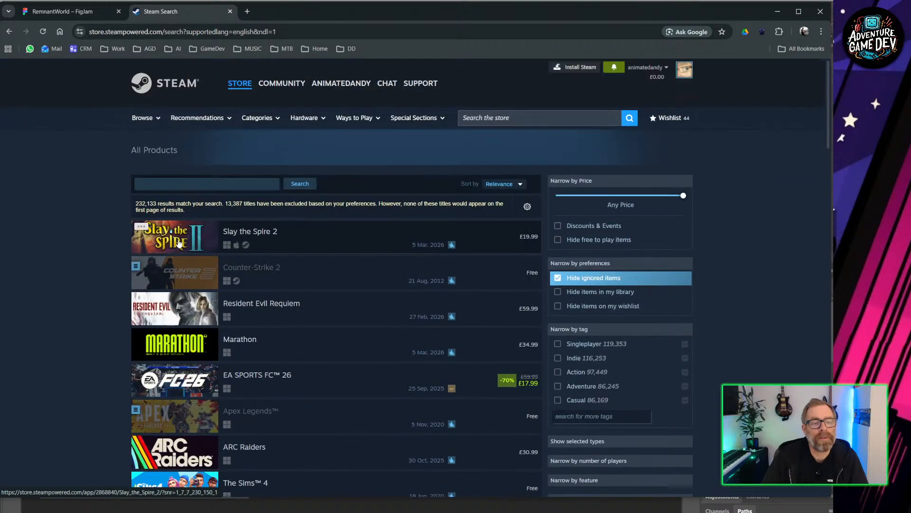
pyautogui.moveTo(179, 243)
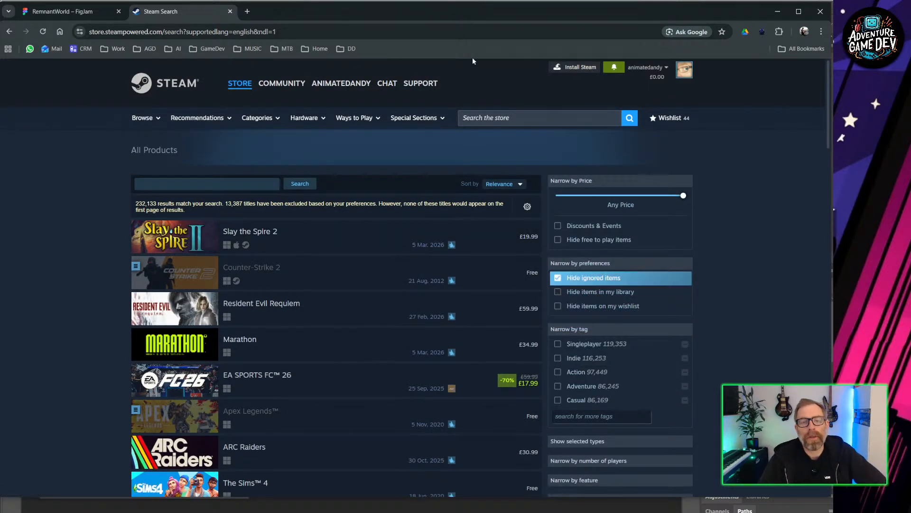
# Step: Switch back to Photoshop and open the Gradient Overlay settings of the CarpeT text layer
pyautogui.click(779, 11)
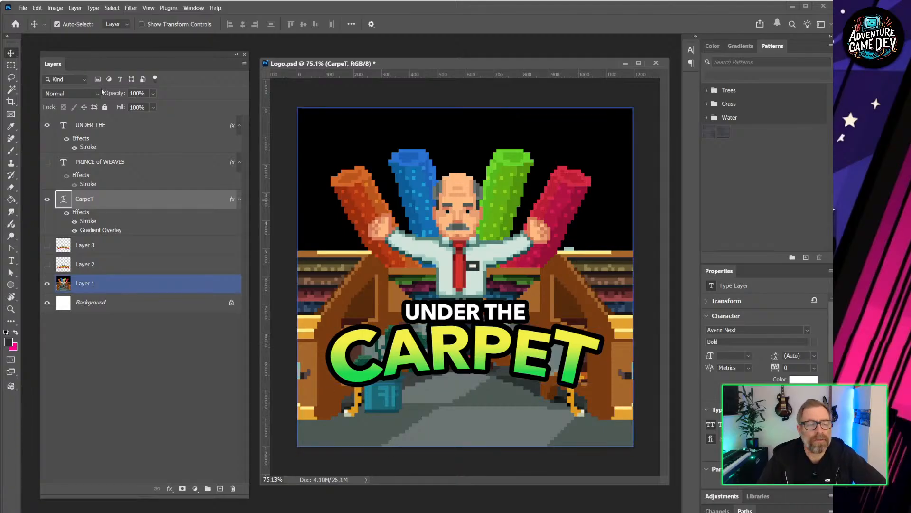
pyautogui.doubleClick(146, 199)
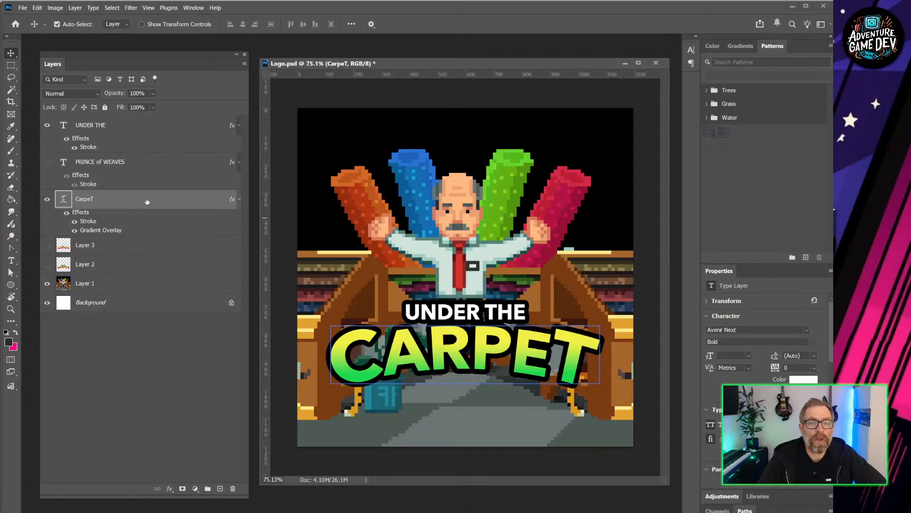
pyautogui.moveTo(909, 118); pyautogui.dragTo(147, 49)
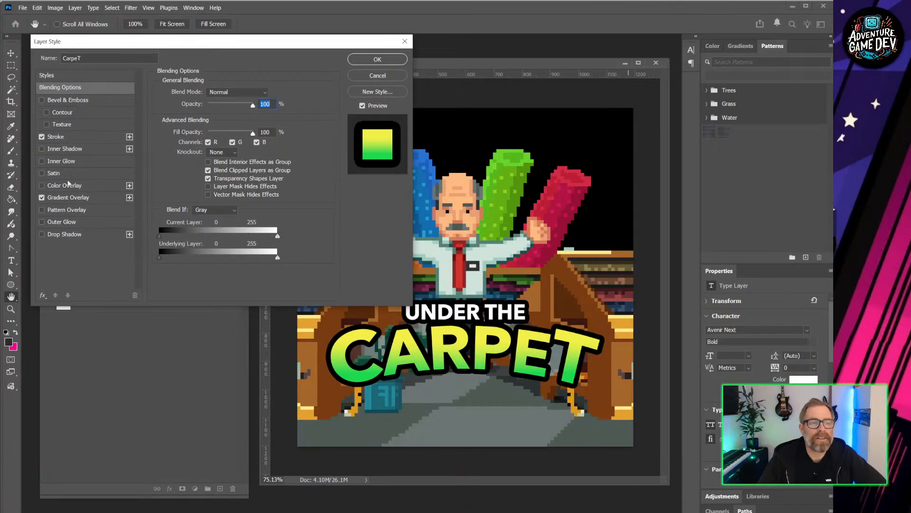
pyautogui.click(84, 198)
# Step: Try the purple-to-pink preset from the Reds gradients on the CARPET lettering
pyautogui.click(250, 118)
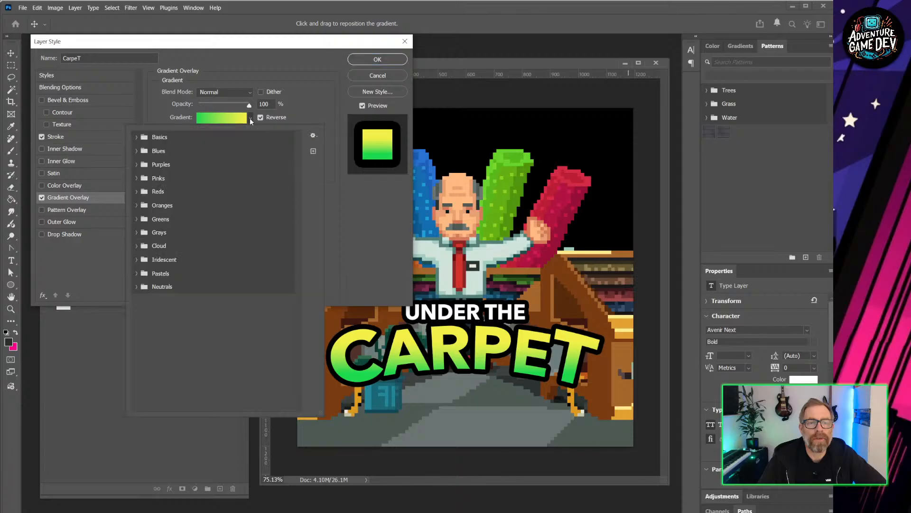
pyautogui.click(136, 191)
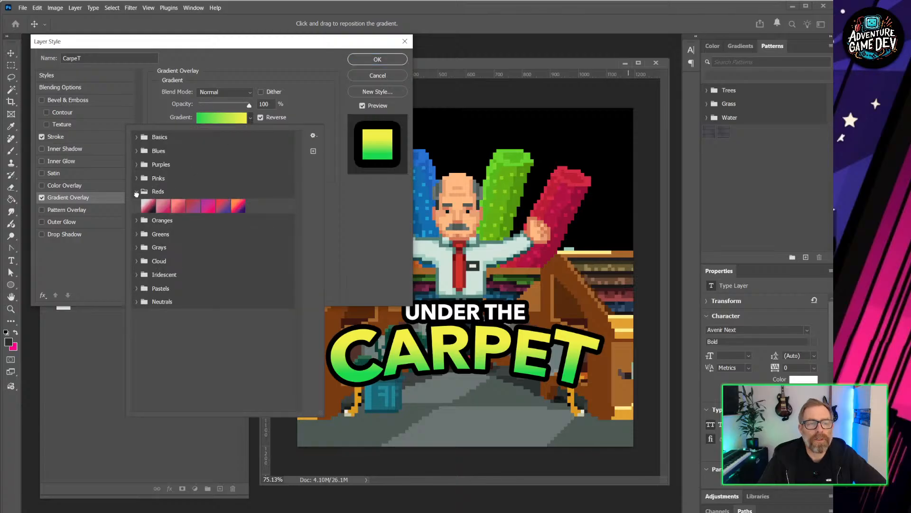
pyautogui.click(207, 205)
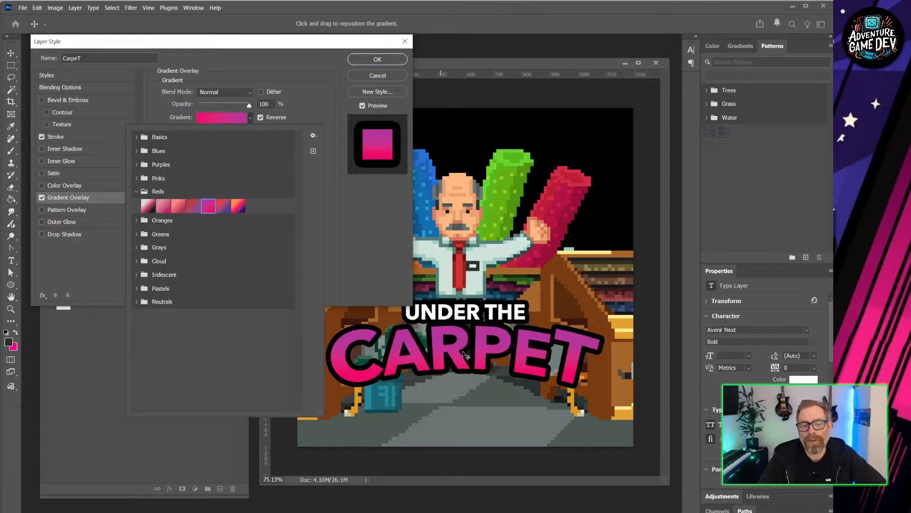
# Step: Open the Gradient Editor for the CARPET lettering's overlay and place both dialogs clear of the artwork
pyautogui.moveTo(308, 44); pyautogui.dragTo(909, 98)
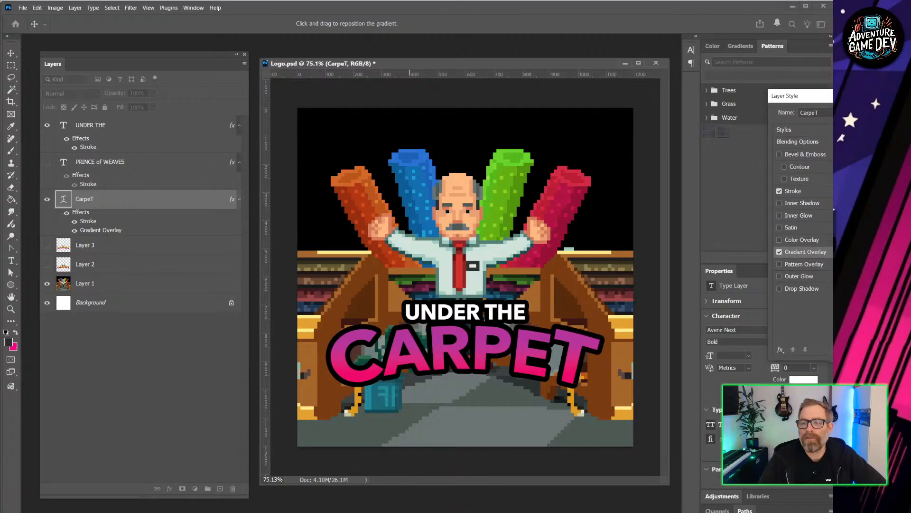
pyautogui.click(906, 167)
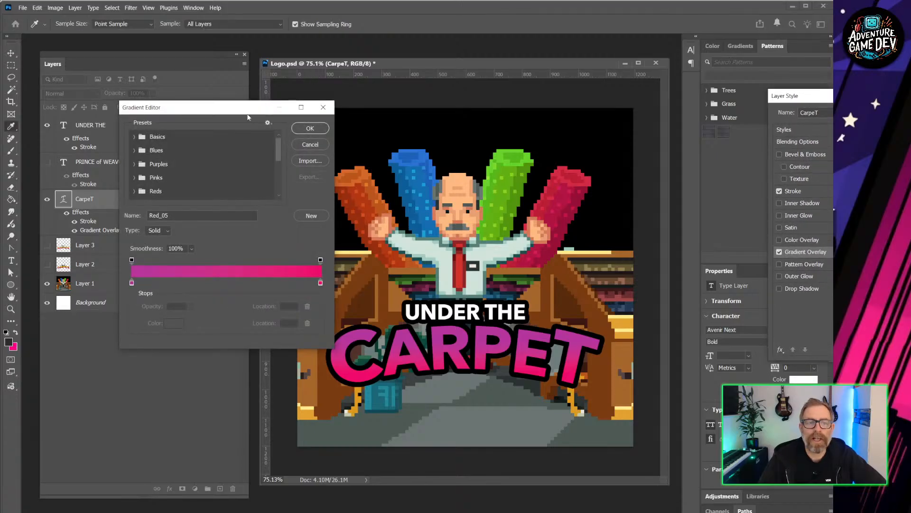
pyautogui.moveTo(247, 113); pyautogui.dragTo(909, 125)
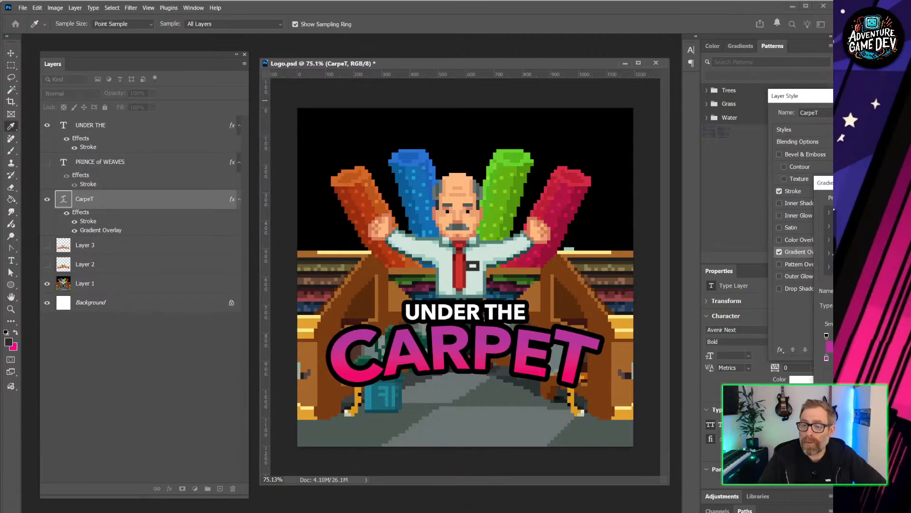
# Step: Try several blue and cyan preset gradients on the CARPET lettering
pyautogui.click(829, 227)
pyautogui.click(861, 256)
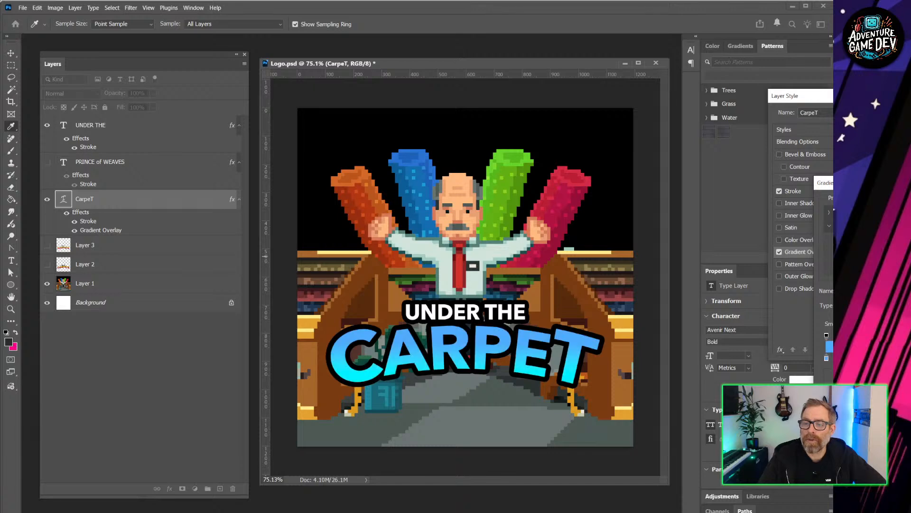
pyautogui.click(876, 256)
pyautogui.click(890, 257)
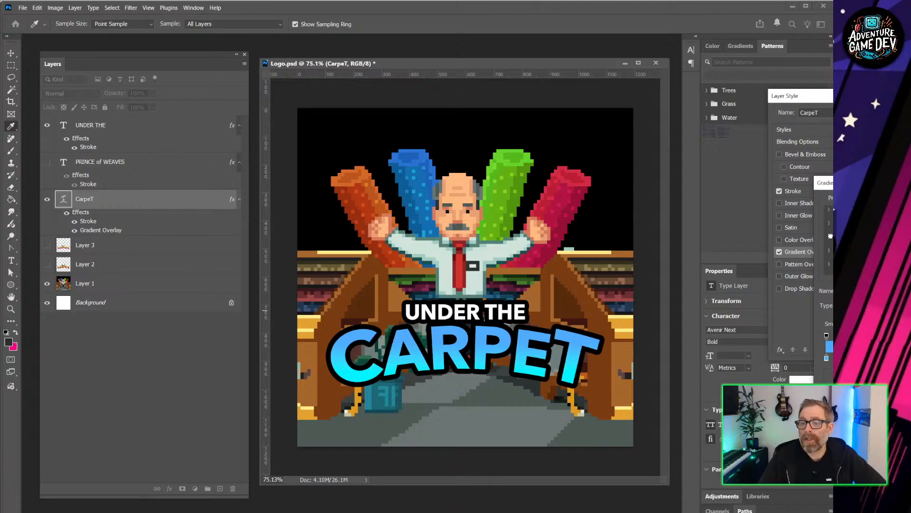
# Step: Try orange-to-purple, green, turquoise and olive preset gradients on the CARPET lettering
pyautogui.click(845, 247)
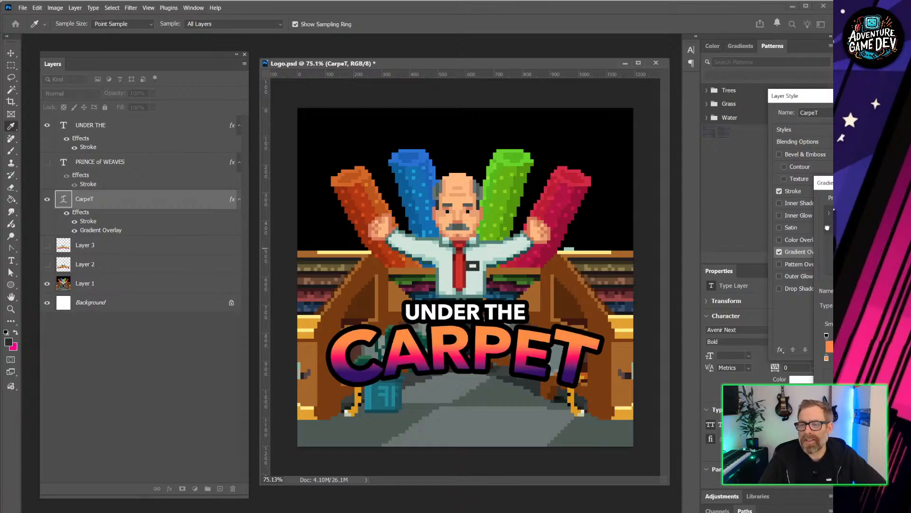
pyautogui.click(845, 256)
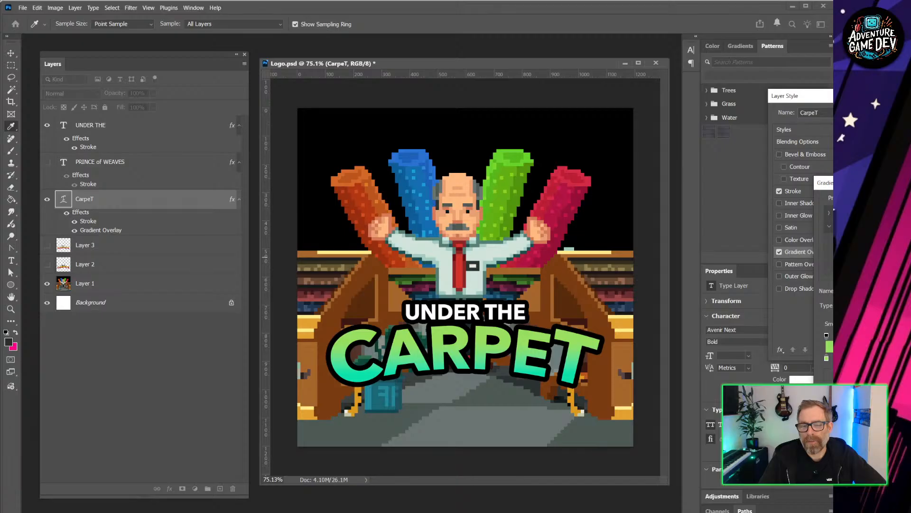
pyautogui.click(845, 241)
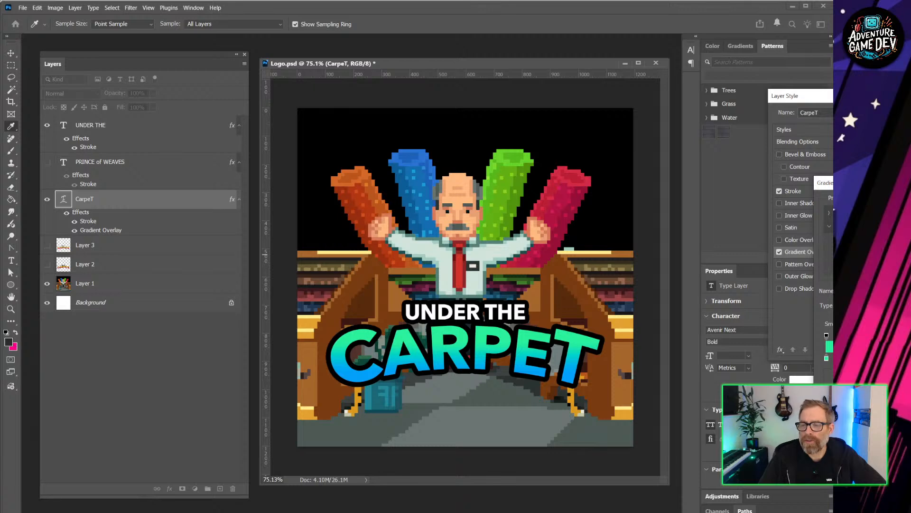
pyautogui.click(844, 241)
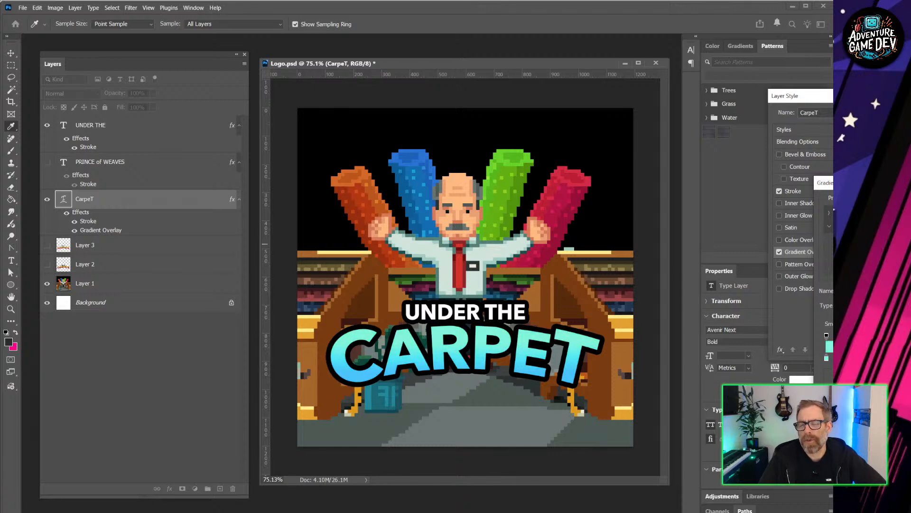
pyautogui.click(855, 241)
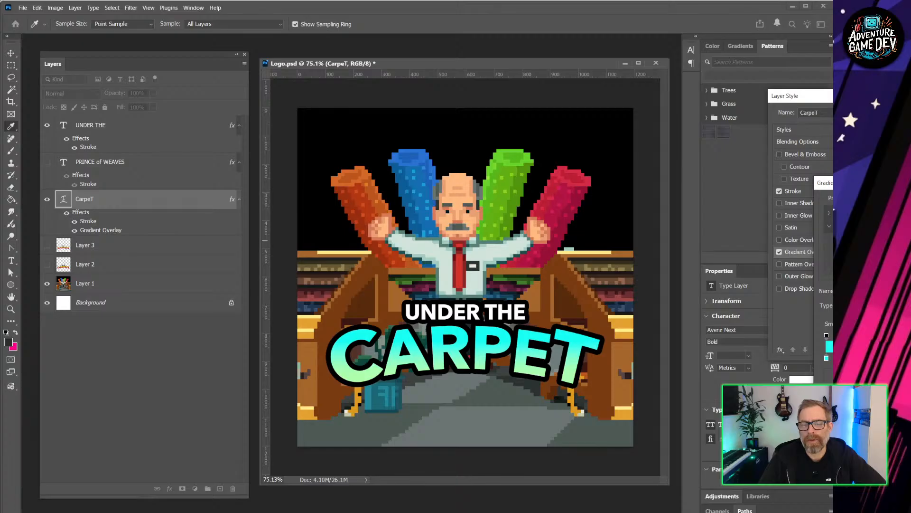
pyautogui.click(863, 241)
pyautogui.click(873, 242)
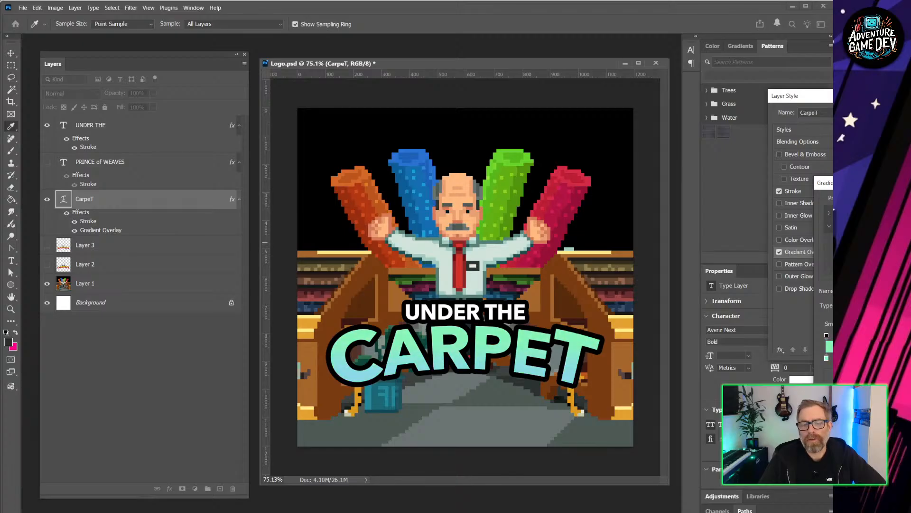
pyautogui.click(882, 243)
# Step: Try lilac-to-turquoise, blue-to-pink and teal-to-purple preset gradients on the CARPET lettering
pyautogui.scroll(-4, 882, 247)
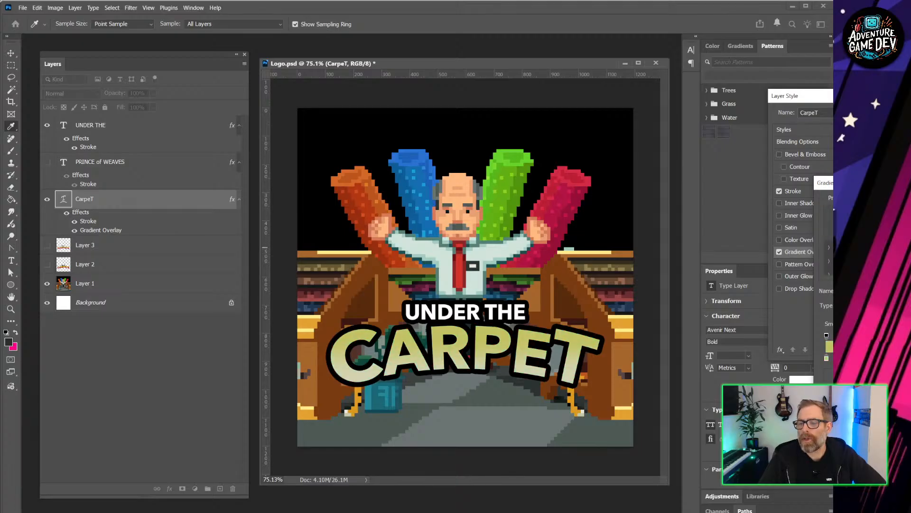
pyautogui.click(828, 260)
pyautogui.scroll(-2, 842, 254)
pyautogui.click(849, 237)
pyautogui.click(863, 237)
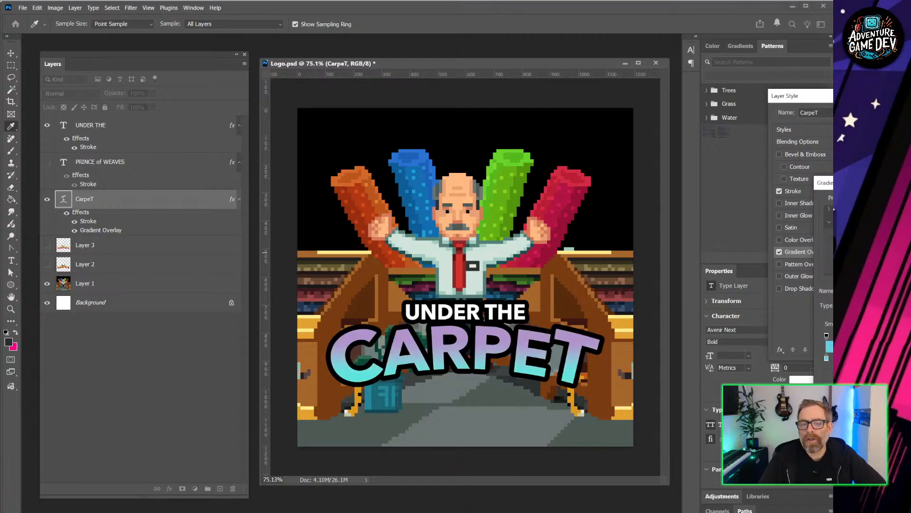
pyautogui.scroll(-2, 831, 240)
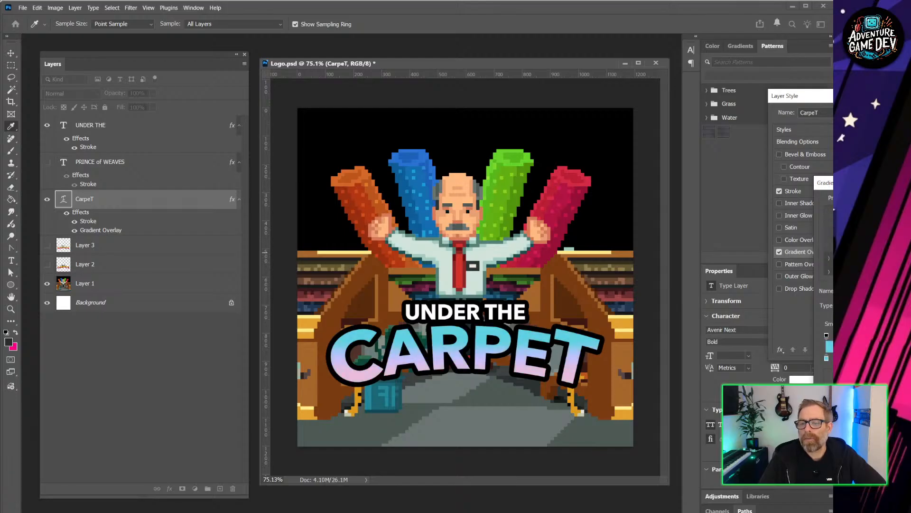
pyautogui.click(863, 247)
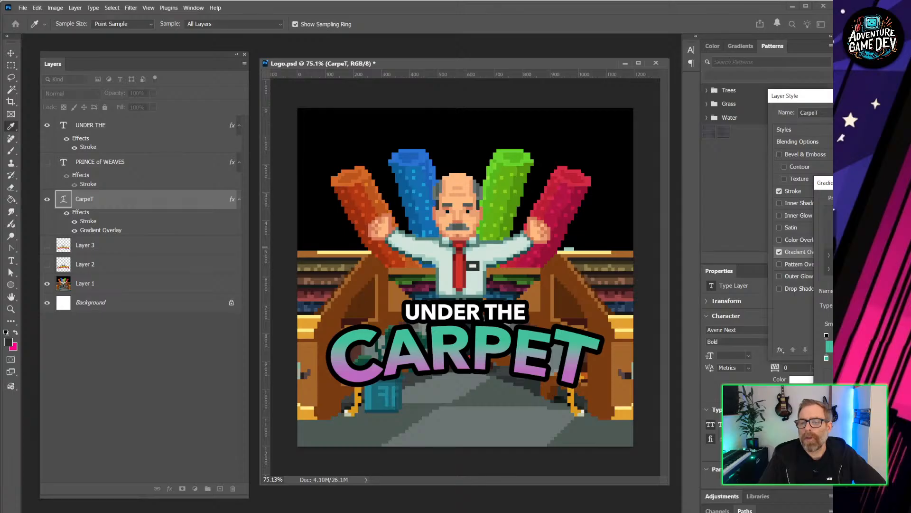
# Step: Look through the other gradient preset groups and try pink-to-blue and orange-to-blue gradients on the CARPET lettering
pyautogui.click(829, 255)
pyautogui.scroll(-1, 830, 257)
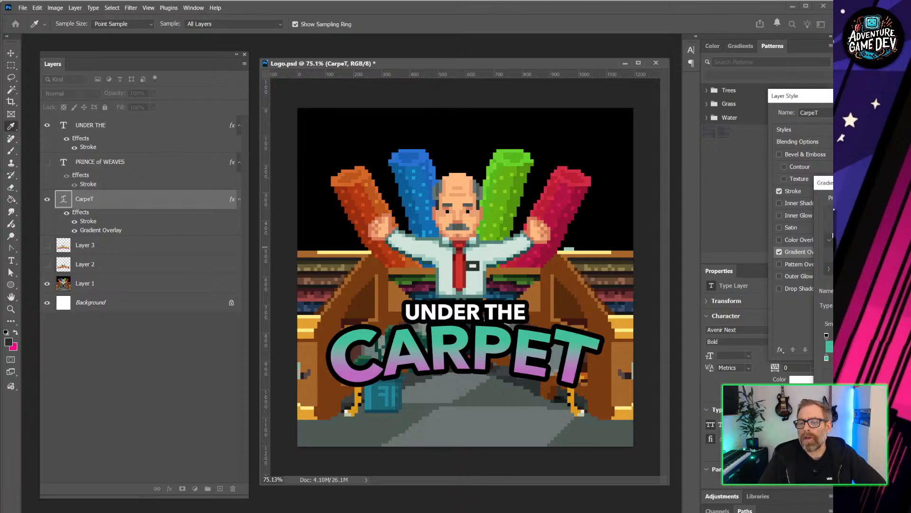
pyautogui.scroll(-3, 831, 250)
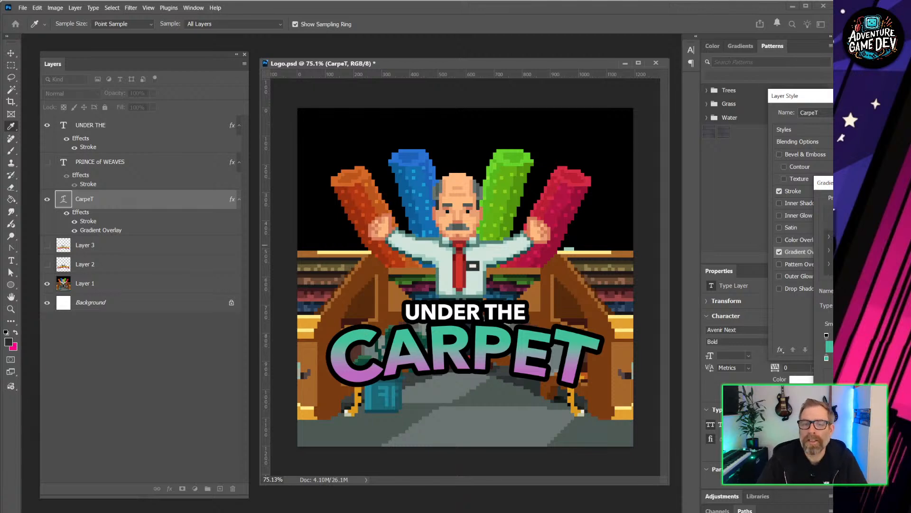
pyautogui.scroll(3, 829, 242)
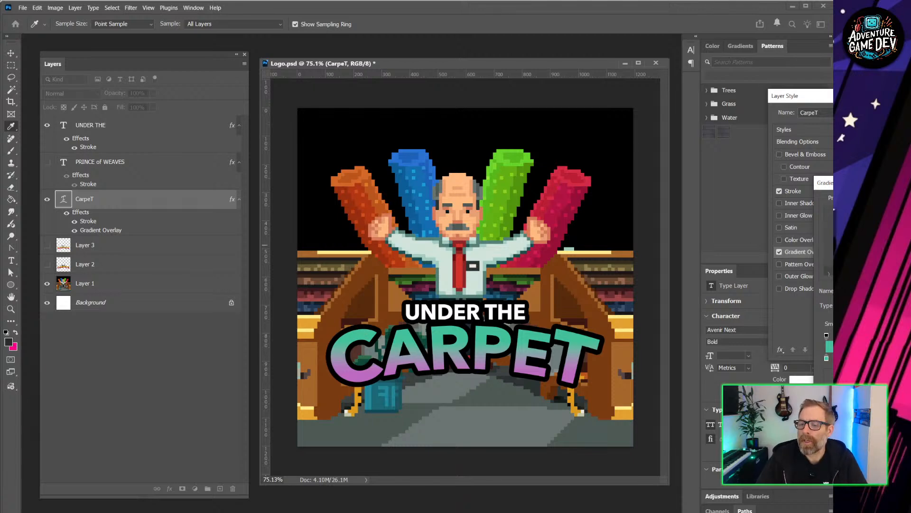
pyautogui.click(828, 226)
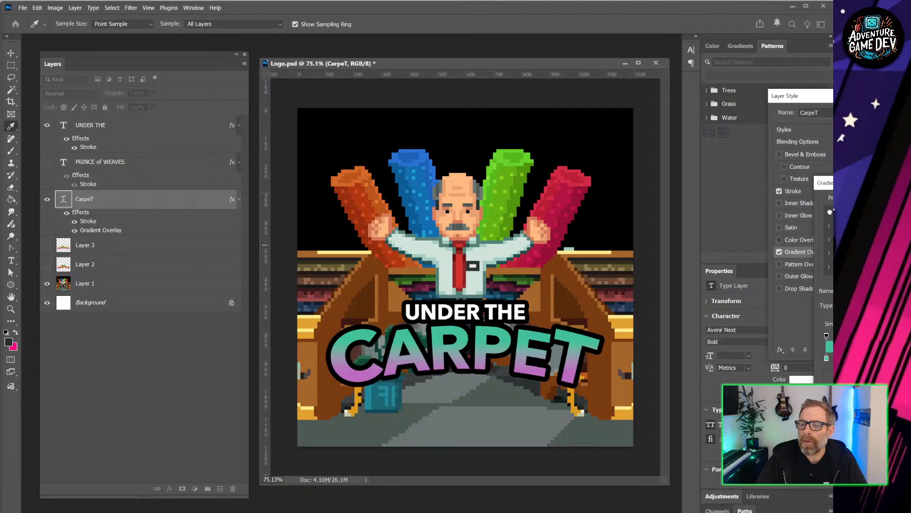
pyautogui.click(830, 213)
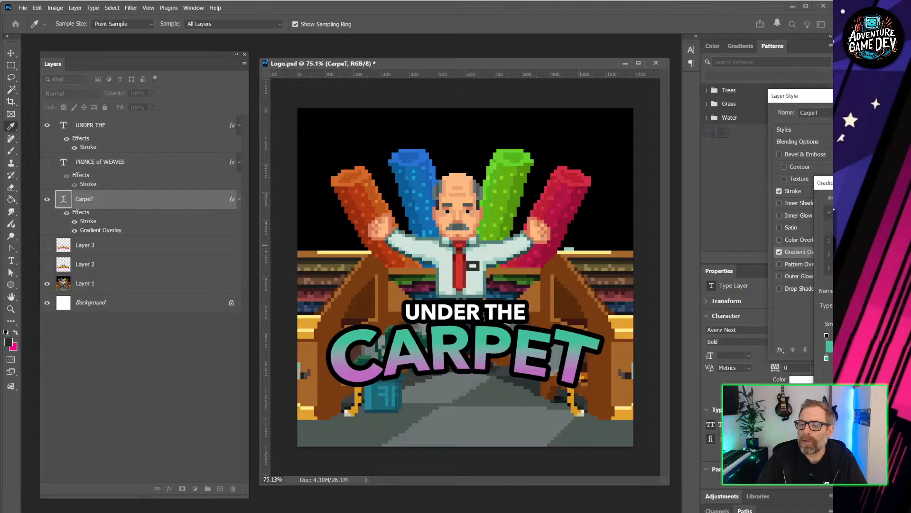
pyautogui.click(829, 214)
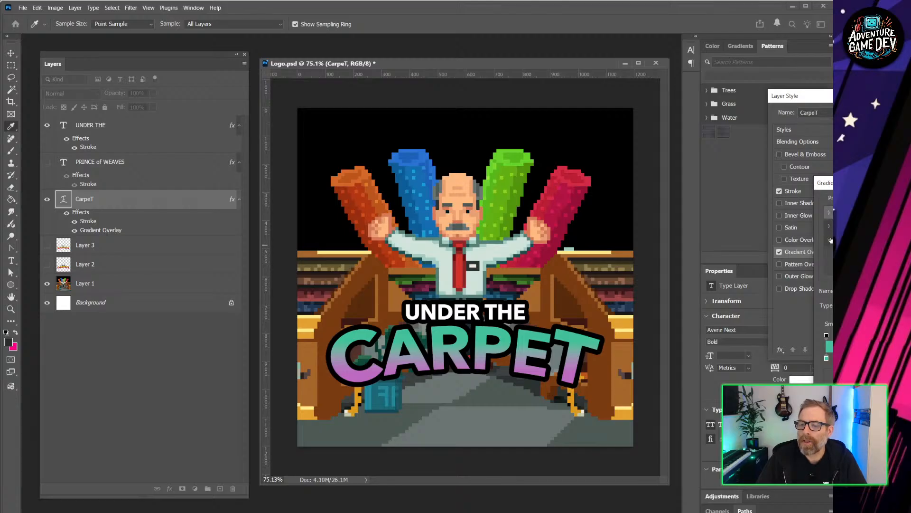
pyautogui.click(842, 250)
pyautogui.click(852, 252)
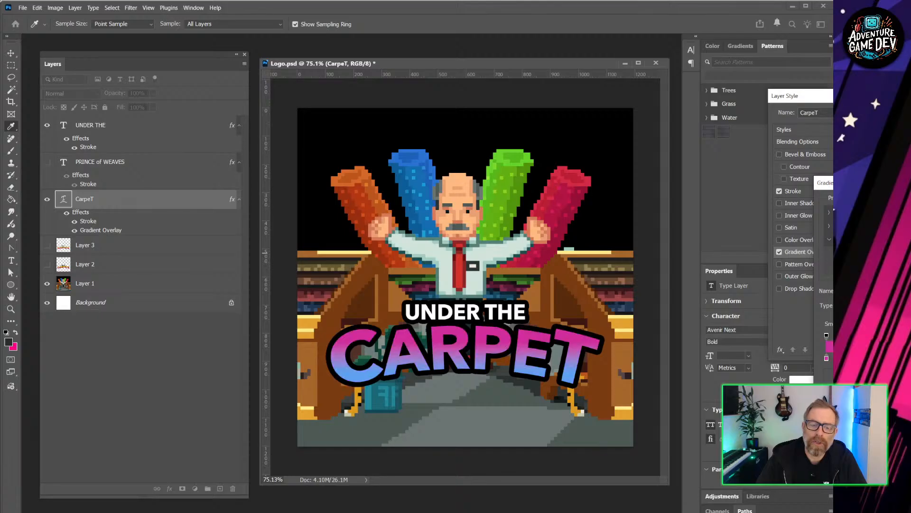
pyautogui.scroll(-3, 852, 253)
pyautogui.click(852, 240)
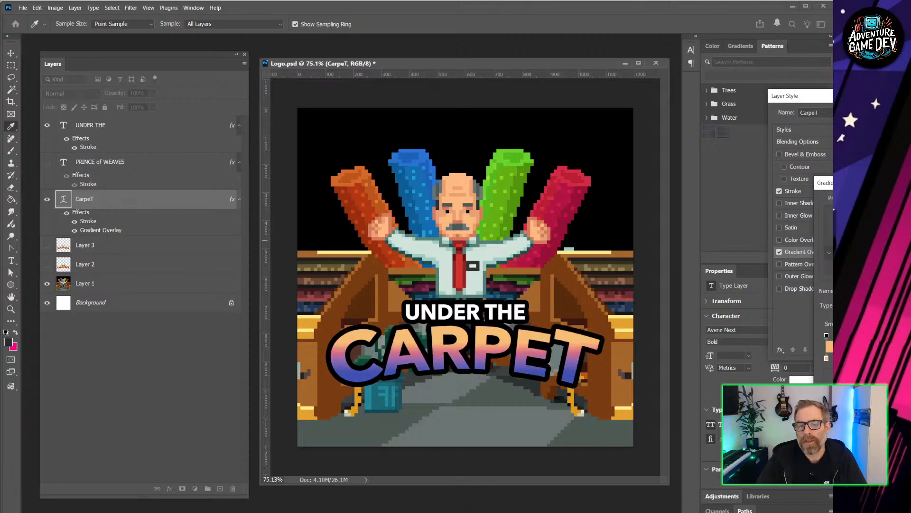
# Step: Apply the mint-to-light-blue preset gradient to the CARPET lettering and accept the layer style
pyautogui.scroll(-4, 829, 242)
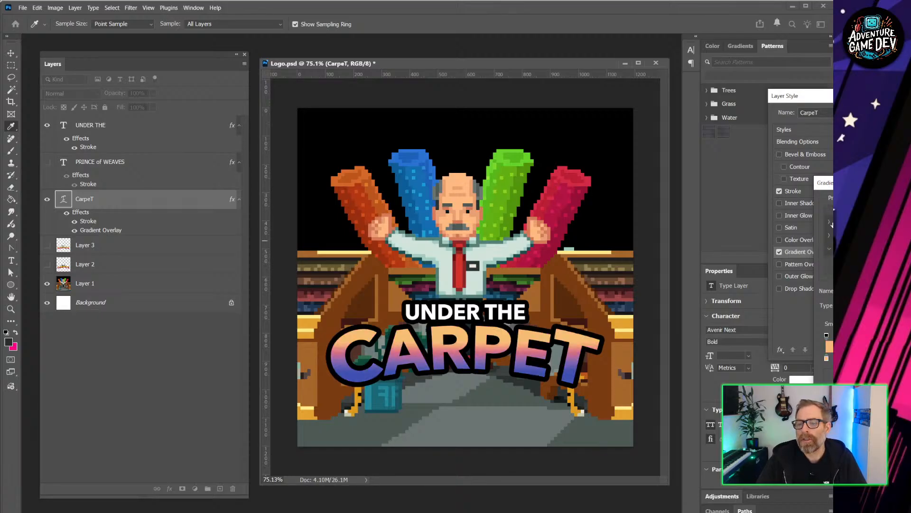
pyautogui.click(849, 262)
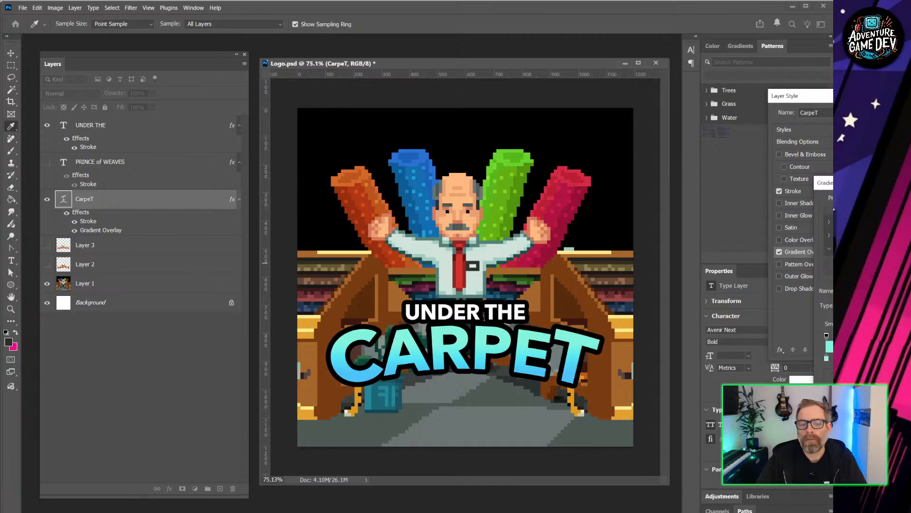
pyautogui.click(902, 201)
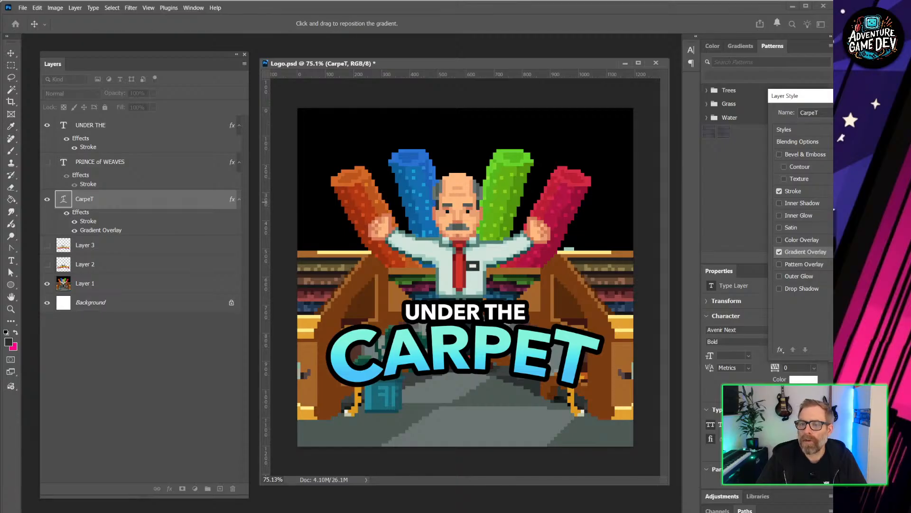
pyautogui.click(901, 113)
# Step: Switch to the Chrome browser and search Google in a new tab for "steam develope image pack"
pyautogui.click(527, 511)
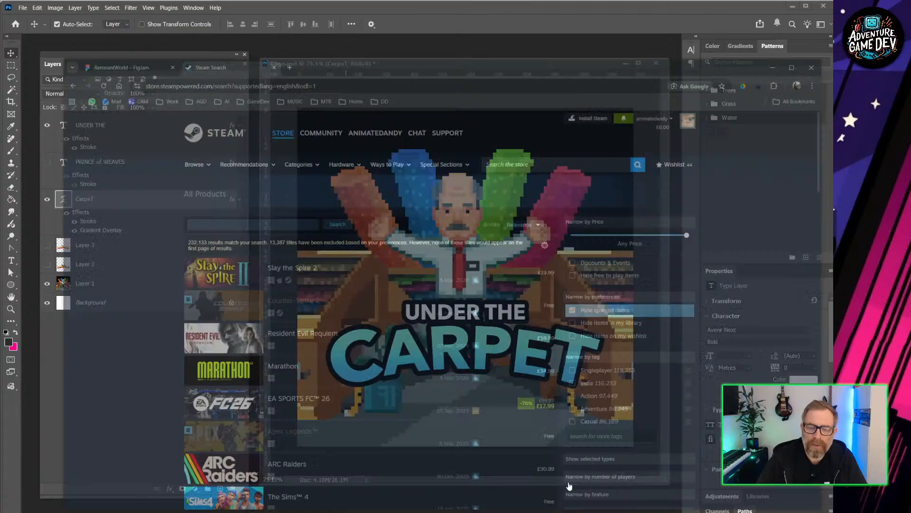
pyautogui.click(248, 11)
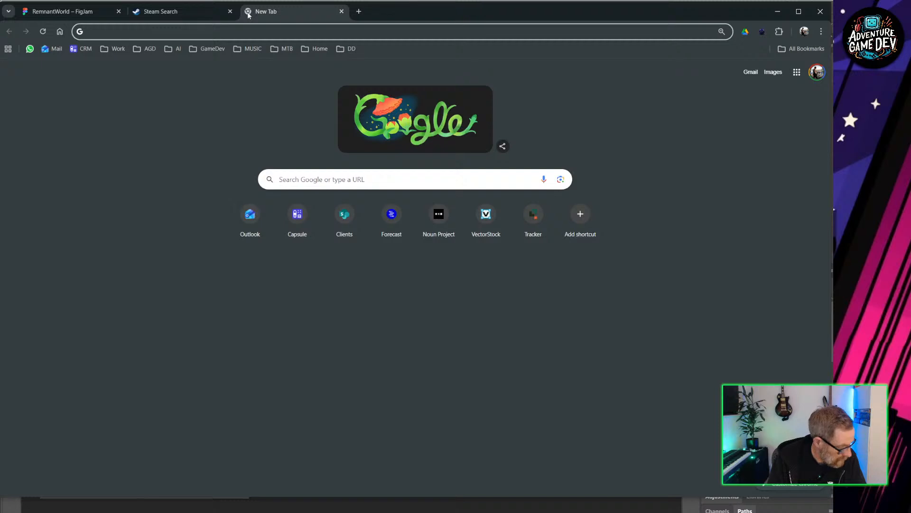
pyautogui.write('s')
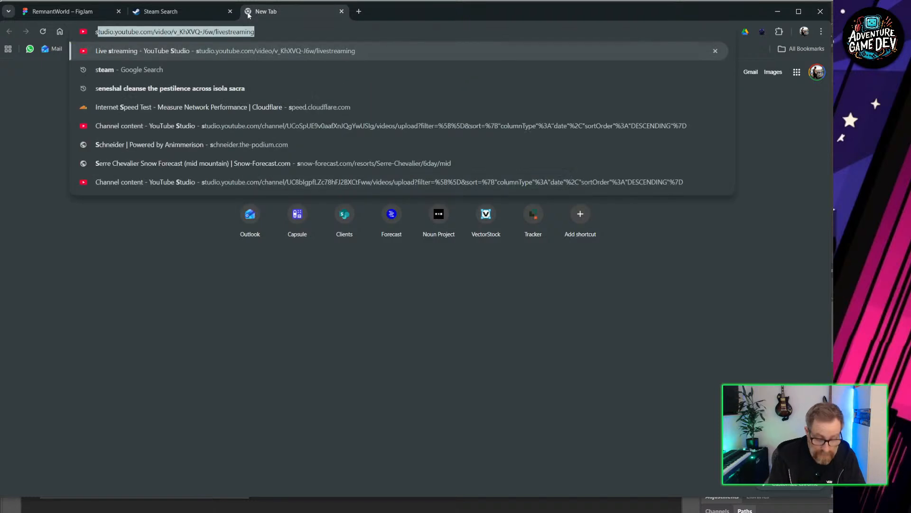
pyautogui.write('team develo')
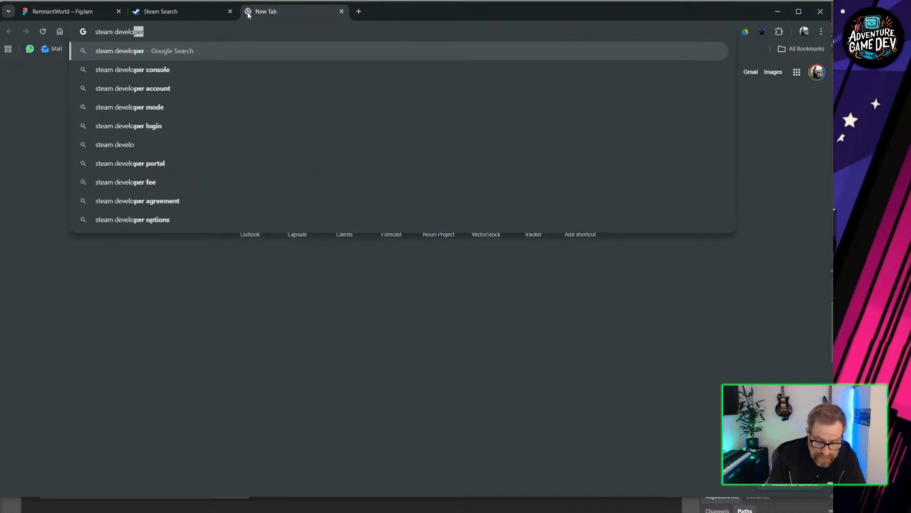
pyautogui.write('pe')
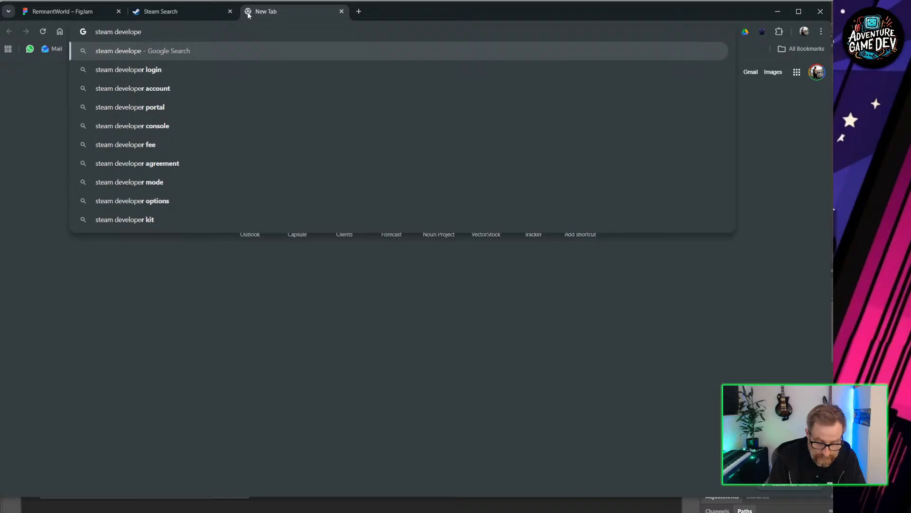
pyautogui.write(' image ')
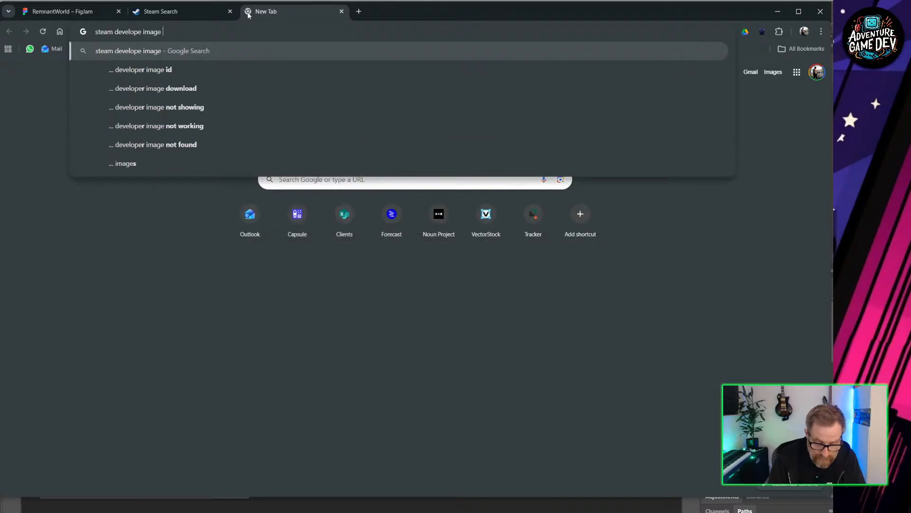
pyautogui.write('pack')
pyautogui.press('Return')
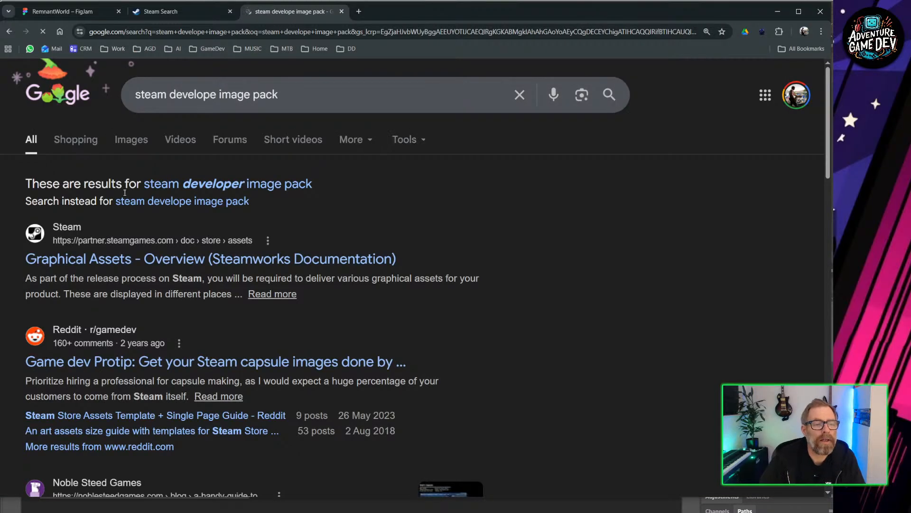
# Step: Open the Steamworks Graphical Assets - Overview page and review the required store, icon, library and event asset formats
pyautogui.click(207, 264)
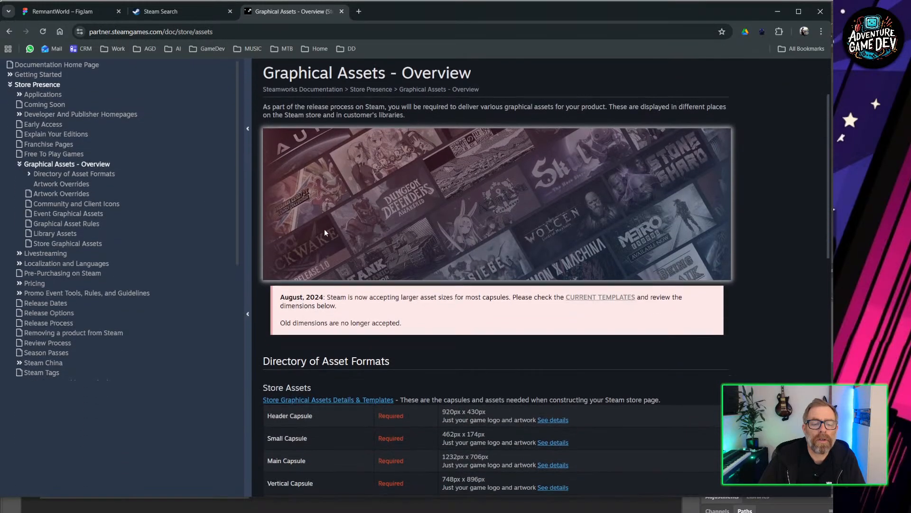
pyautogui.scroll(-5, 321, 226)
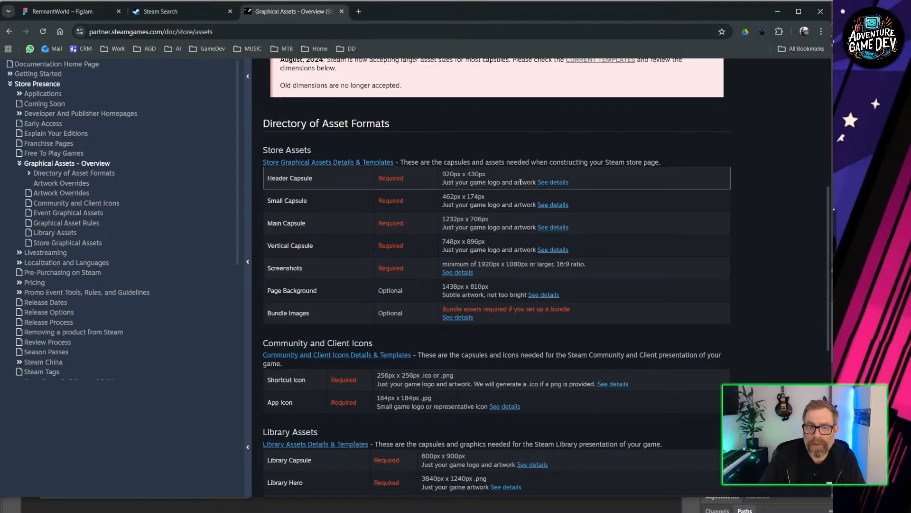
pyautogui.scroll(-2, 341, 226)
pyautogui.scroll(-2, 337, 235)
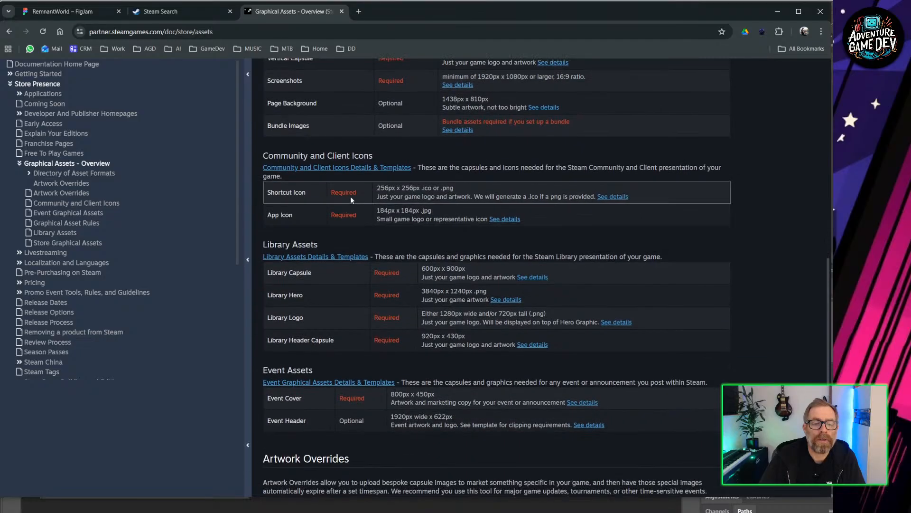
pyautogui.scroll(1, 341, 223)
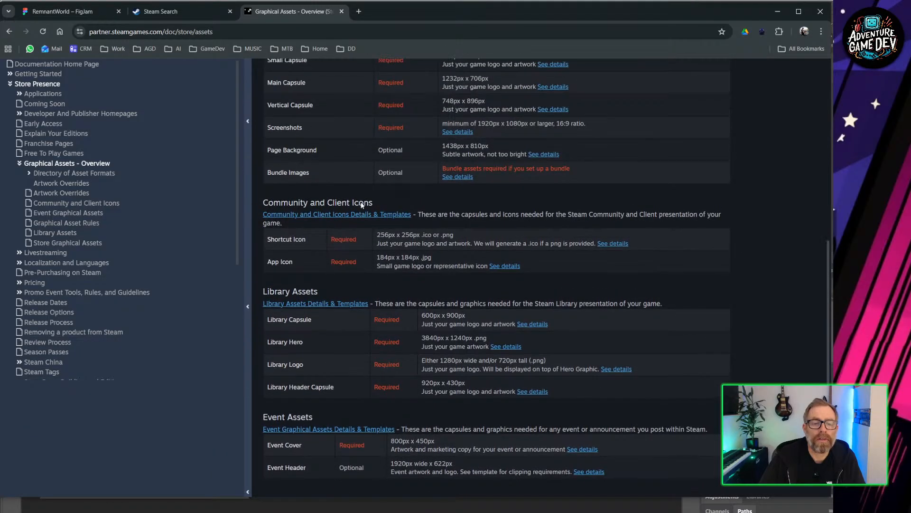
pyautogui.scroll(-2, 338, 337)
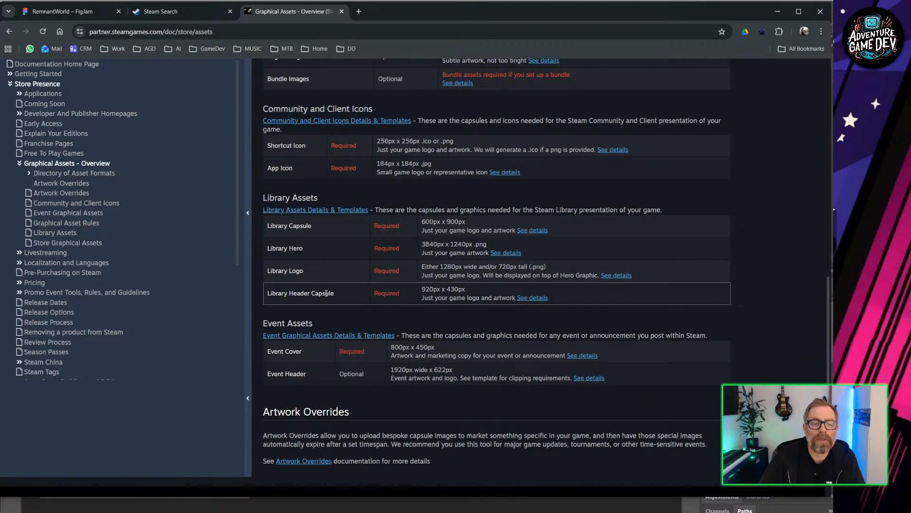
pyautogui.scroll(-3, 337, 255)
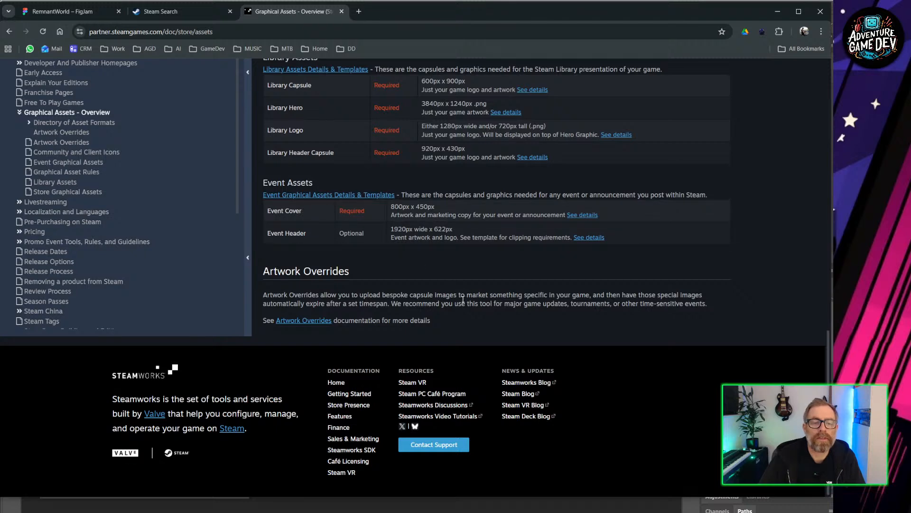
# Step: Open the Store Graphical Assets details and examine the capsule, screenshot, page background and bundle guidelines
pyautogui.scroll(15, 456, 305)
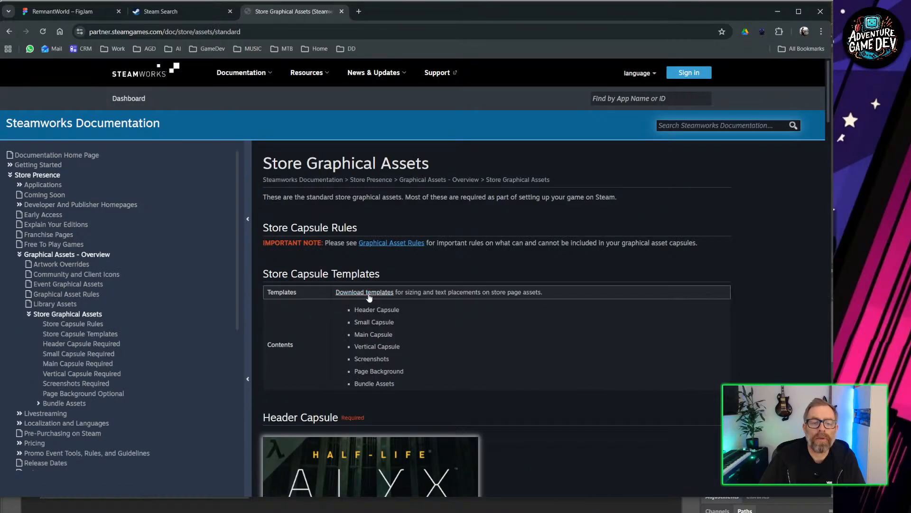
pyautogui.scroll(-5, 455, 323)
pyautogui.scroll(-5, 463, 181)
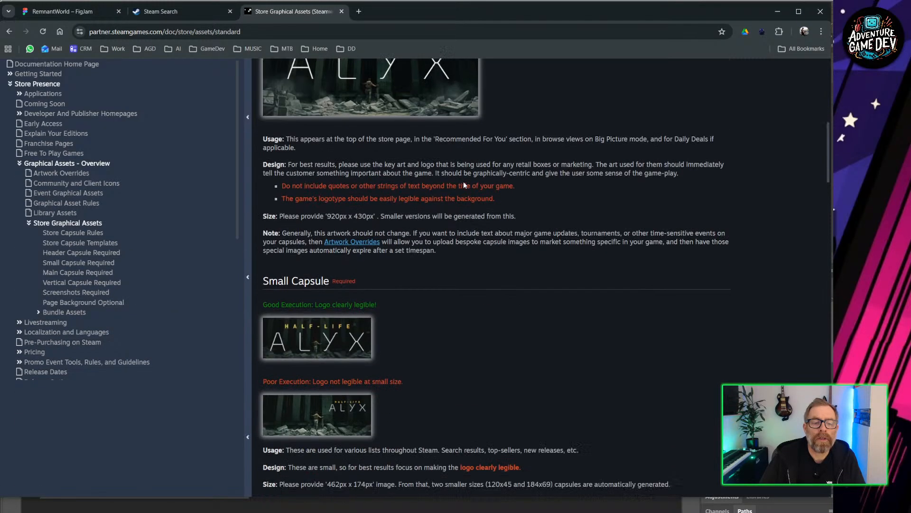
pyautogui.scroll(3, 476, 189)
pyautogui.scroll(2, 391, 109)
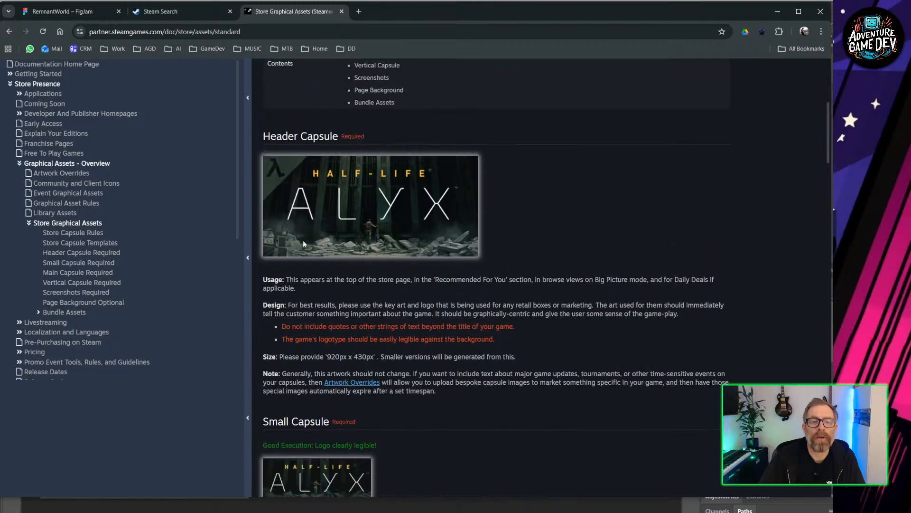
pyautogui.scroll(-4, 332, 275)
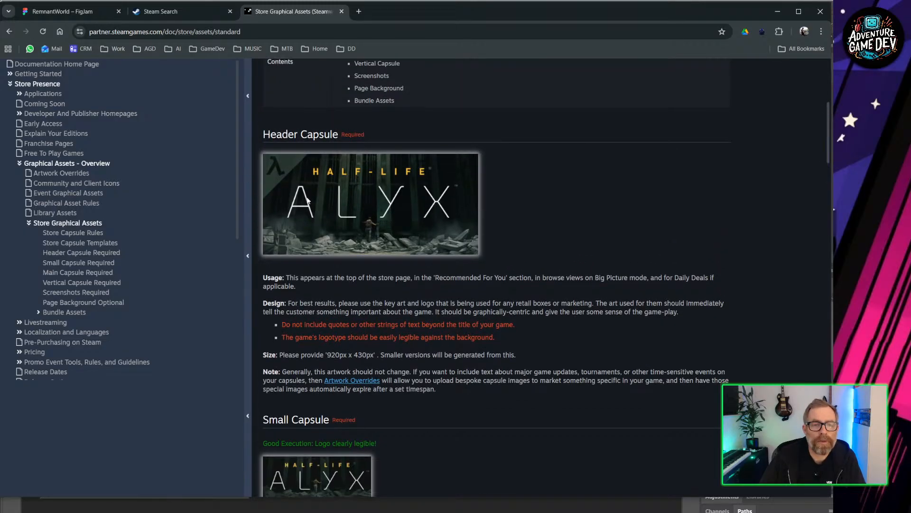
pyautogui.scroll(-11, 325, 282)
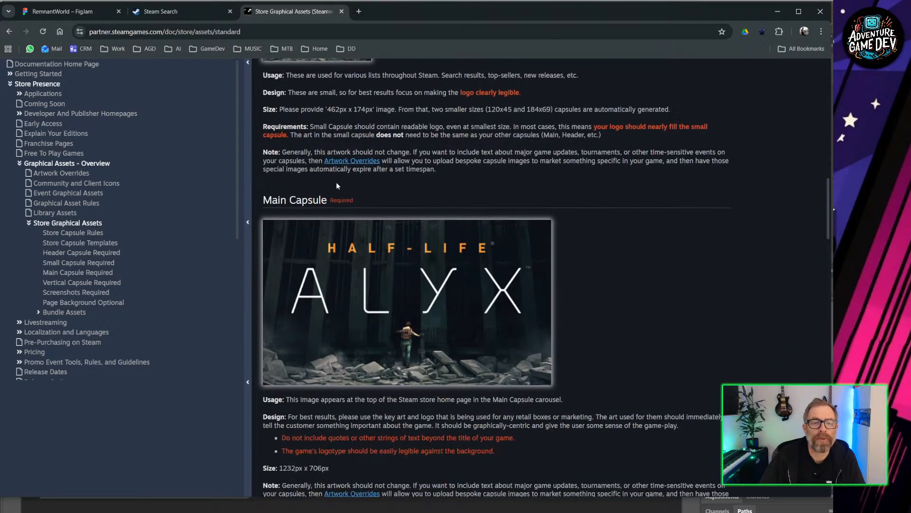
pyautogui.scroll(-12, 500, 209)
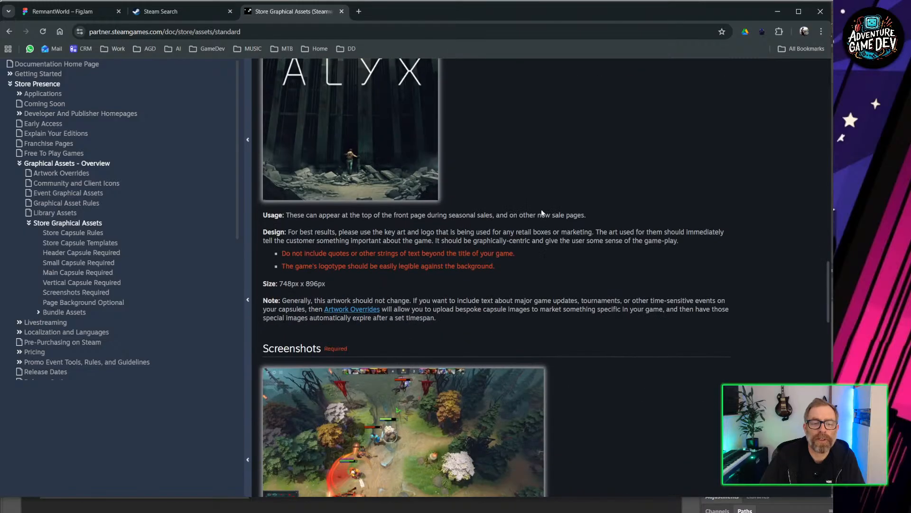
pyautogui.scroll(-13, 541, 216)
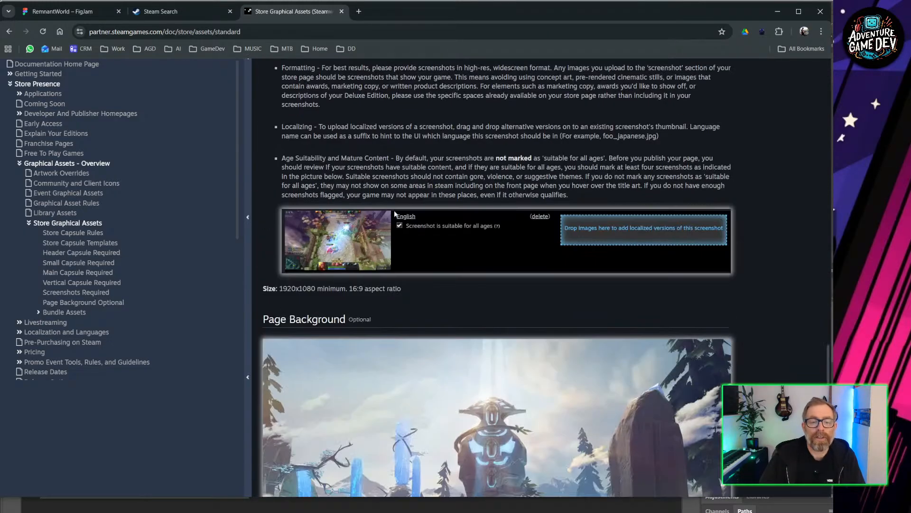
pyautogui.scroll(-8, 316, 207)
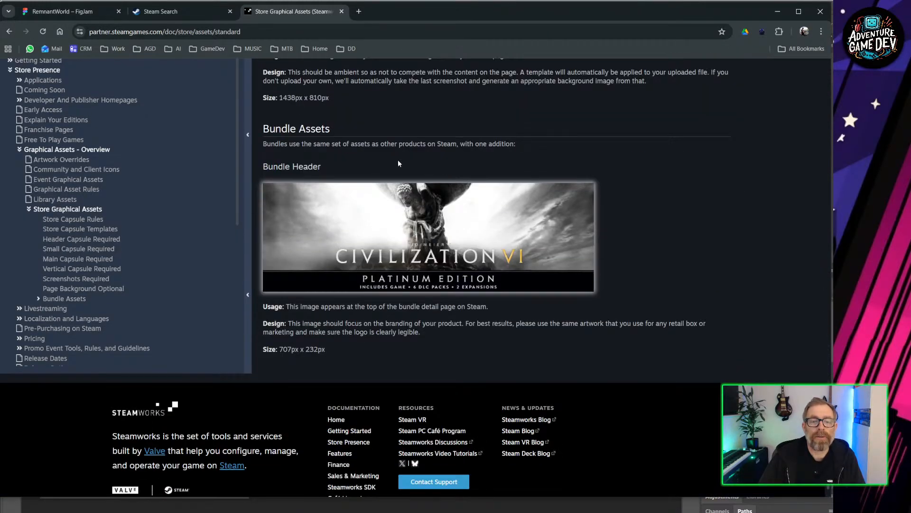
pyautogui.scroll(20, 499, 124)
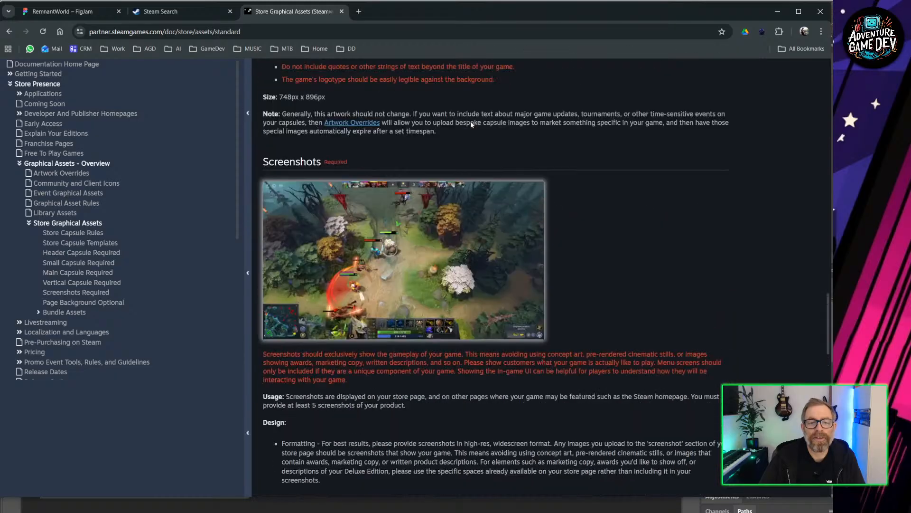
pyautogui.scroll(-9, 465, 147)
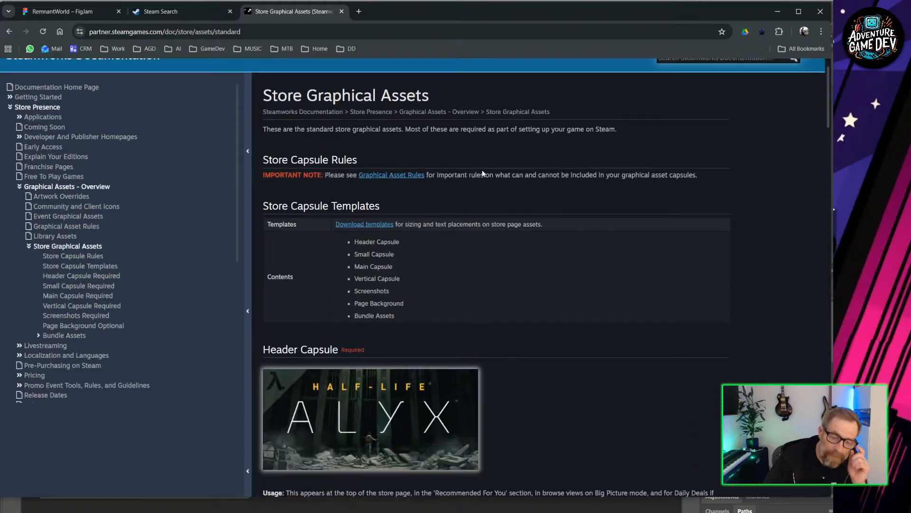
pyautogui.scroll(-3, 481, 172)
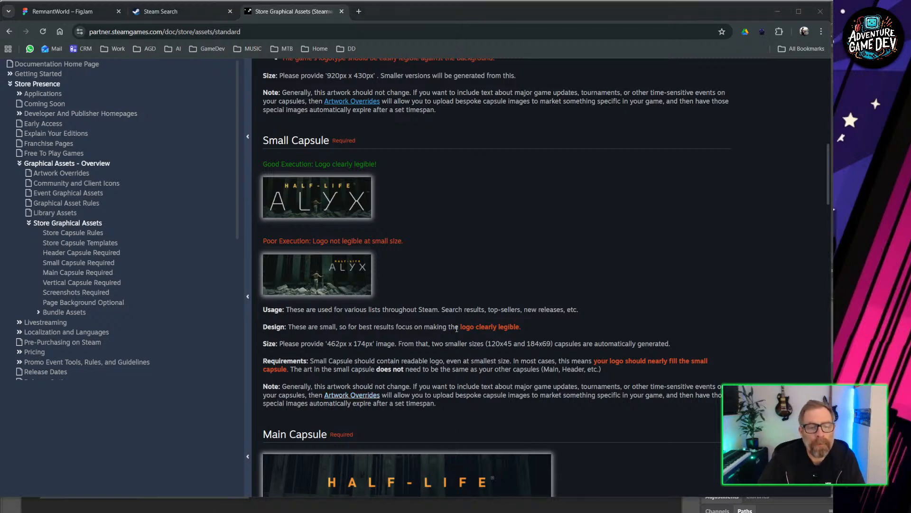
# Step: Open File Explorer on the POLYCITY_LTS project's DEV folder and check its STEAMWORKS-SDK subfolder for Steam artwork
pyautogui.press('super+e')
pyautogui.moveTo(358, 132); pyautogui.dragTo(910, 190)
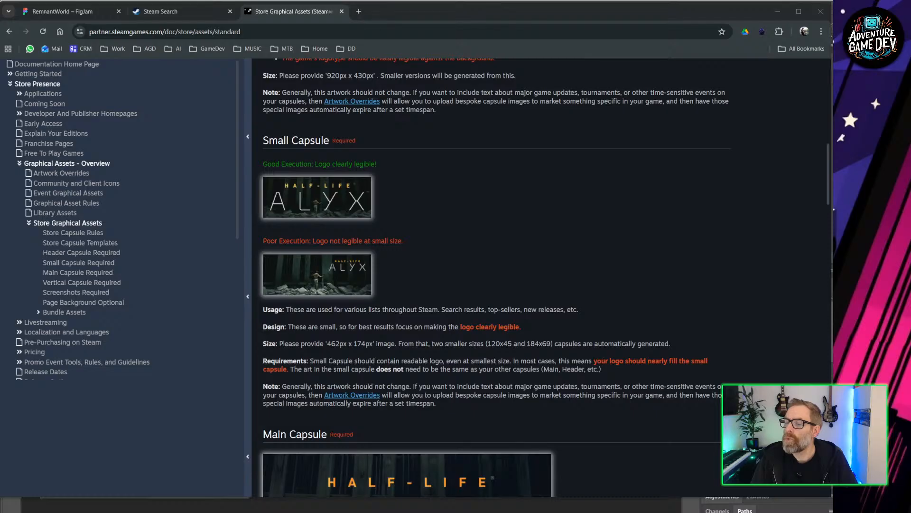
pyautogui.moveTo(833, 161); pyautogui.dragTo(603, 128)
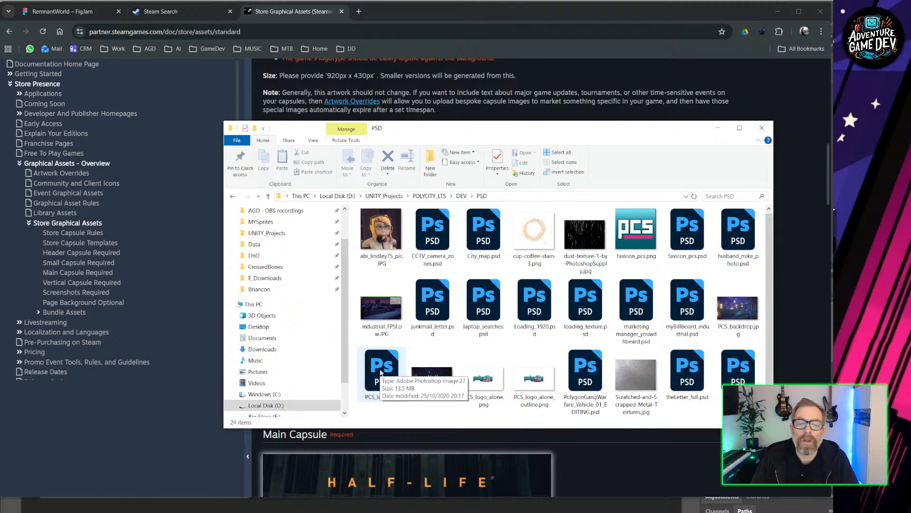
pyautogui.click(464, 198)
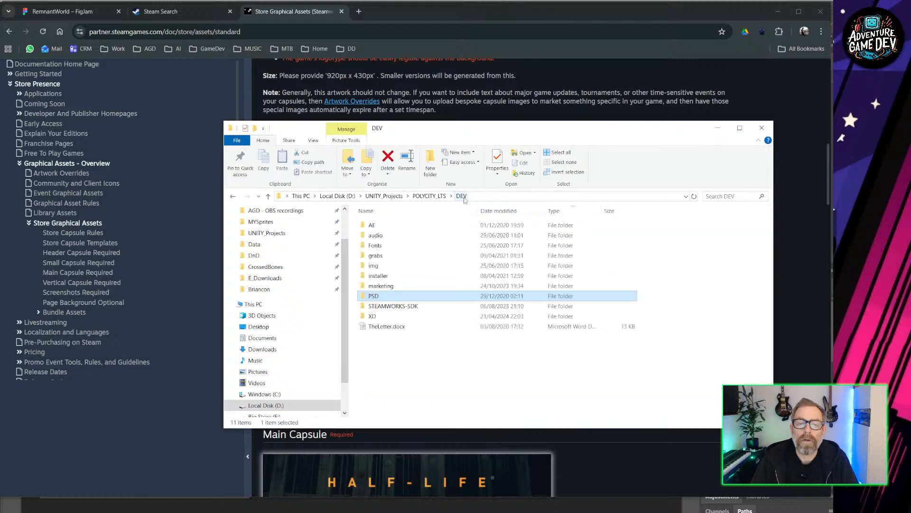
pyautogui.click(403, 315)
pyautogui.doubleClick(400, 306)
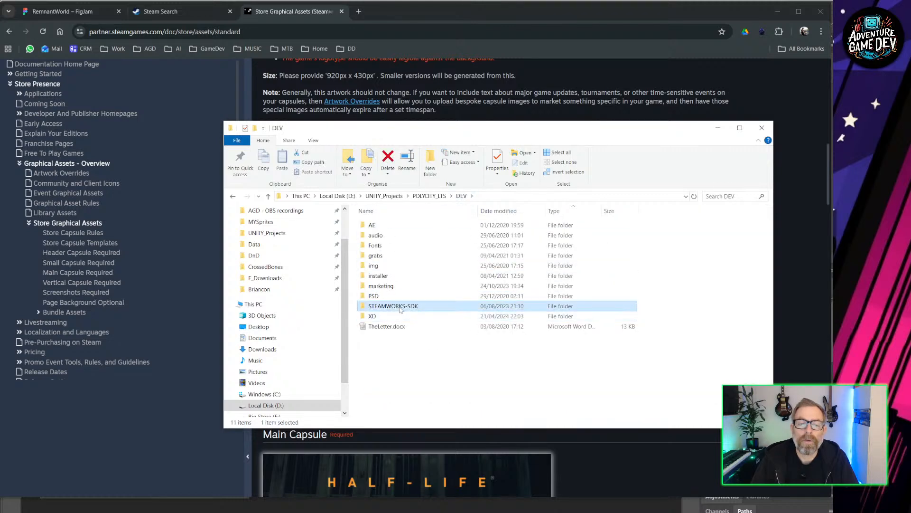
pyautogui.doubleClick(401, 234)
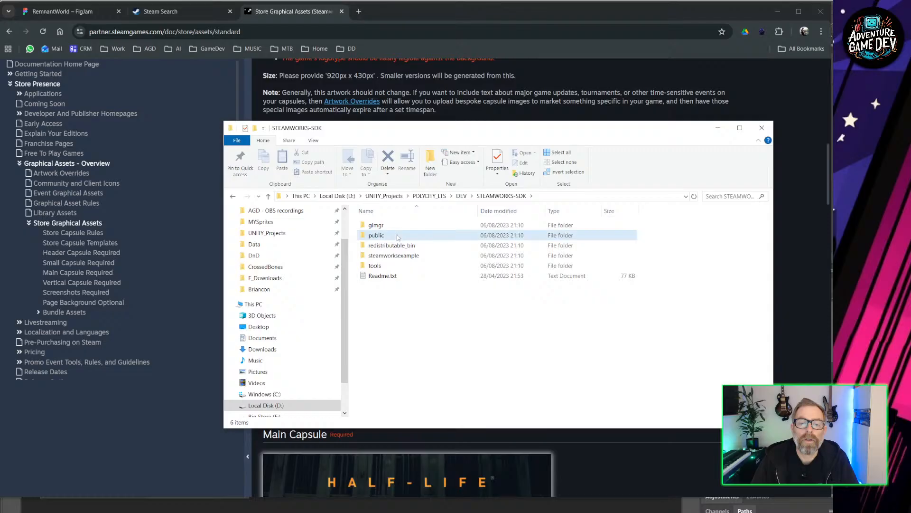
pyautogui.click(501, 196)
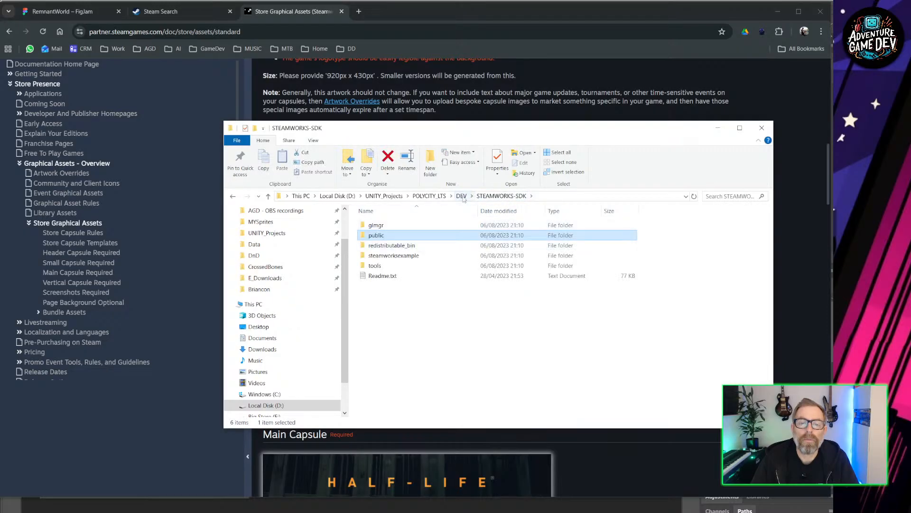
pyautogui.click(461, 196)
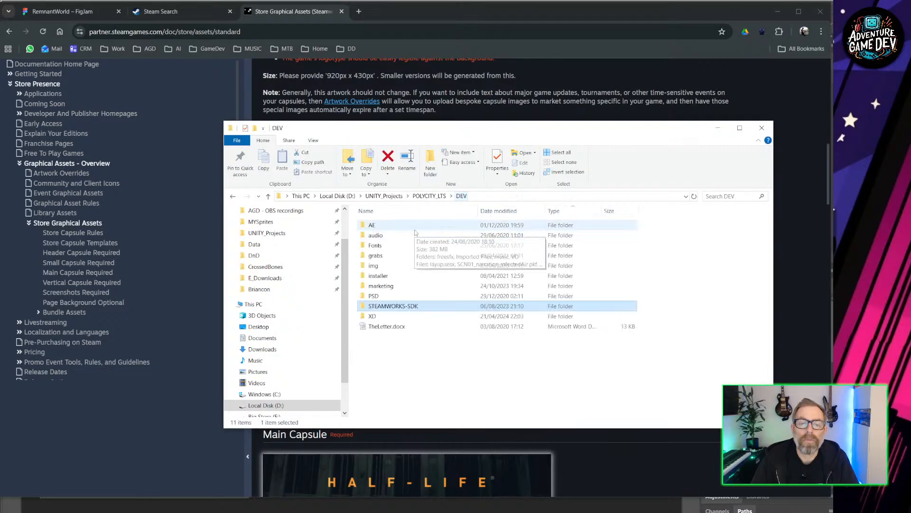
# Step: Open the PCS_art folder within the marketing folder's STEAM subfolder and view PCSIcon.ico
pyautogui.click(385, 287)
pyautogui.doubleClick(386, 289)
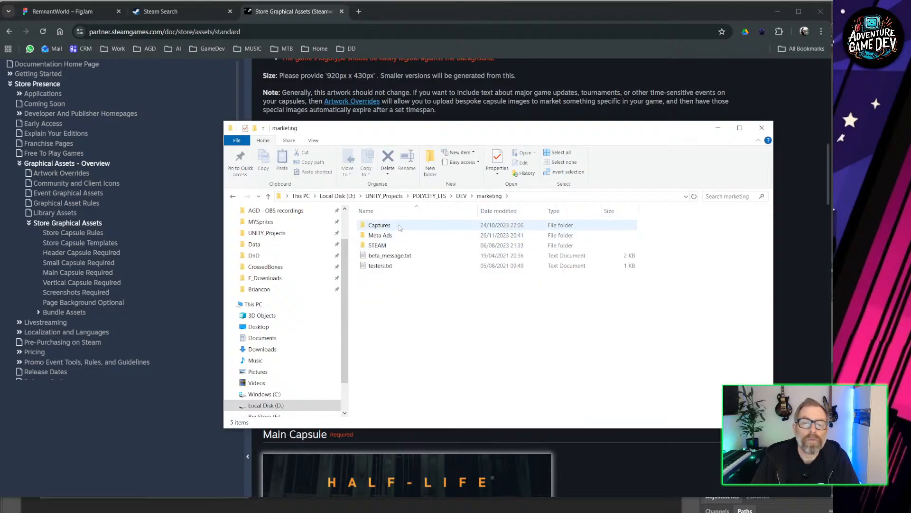
pyautogui.doubleClick(385, 245)
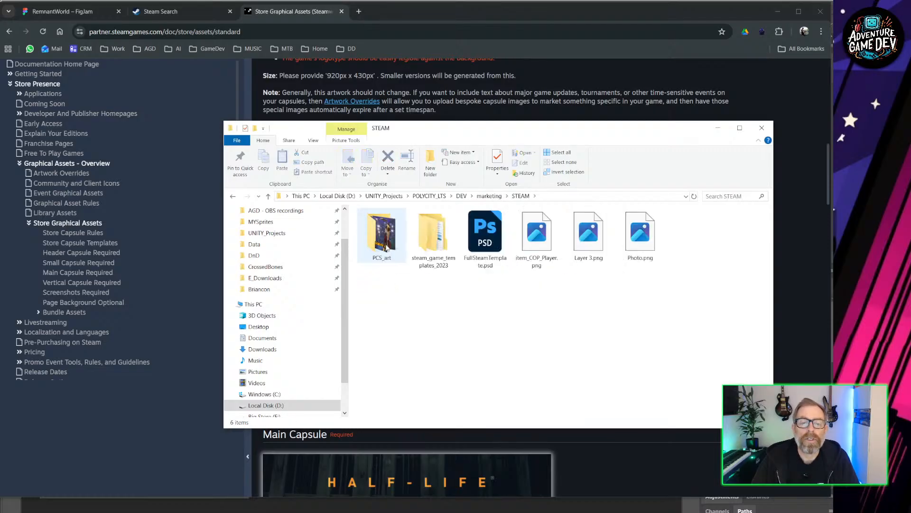
pyautogui.doubleClick(382, 236)
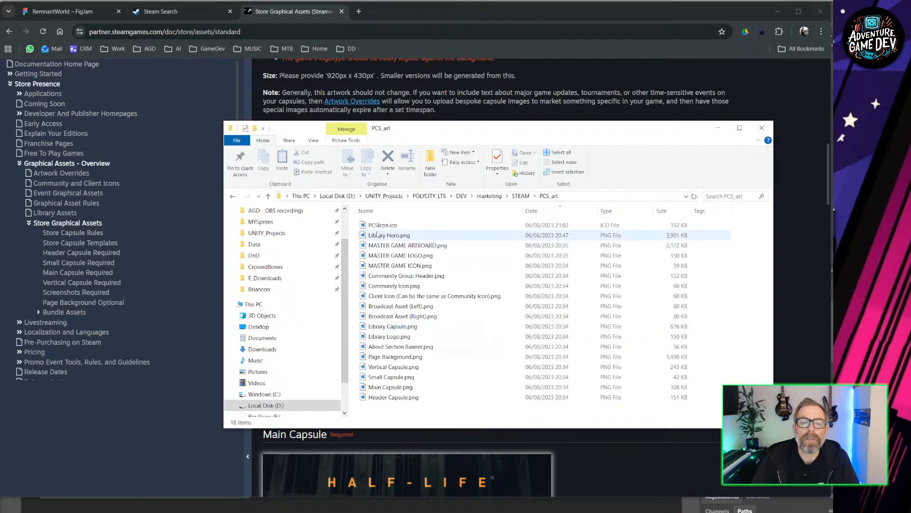
pyautogui.doubleClick(379, 225)
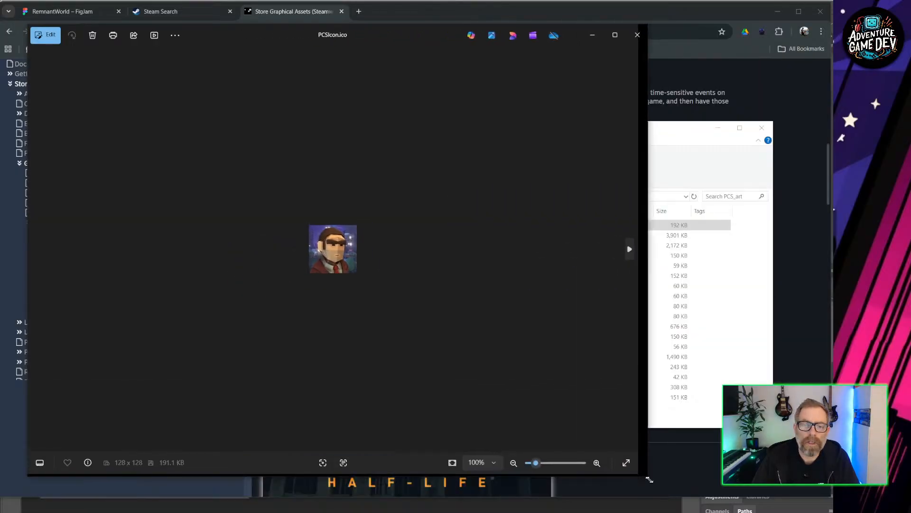
# Step: Browse the images in the PCS_art folder, viewing Library Hero.png, MASTER GAME ARTBOARD.png and MASTER GAME LOGO.png
pyautogui.press('Right')
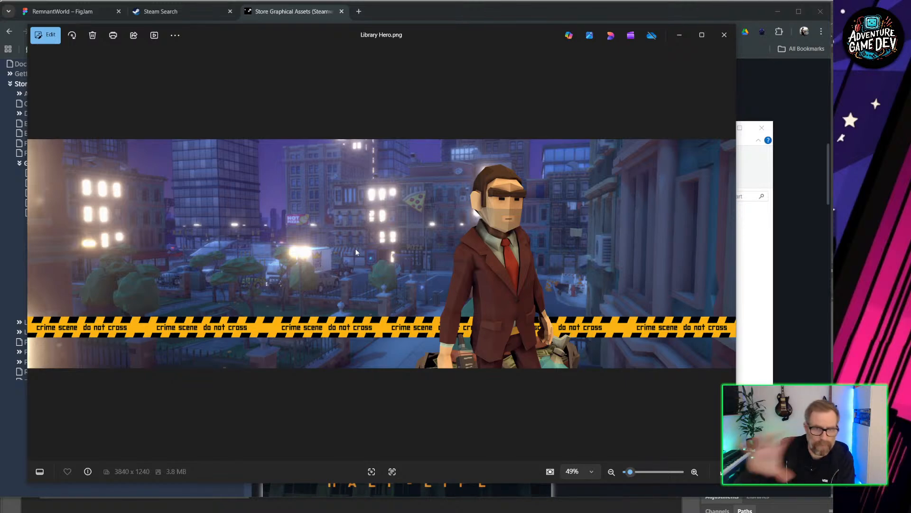
pyautogui.press('Right')
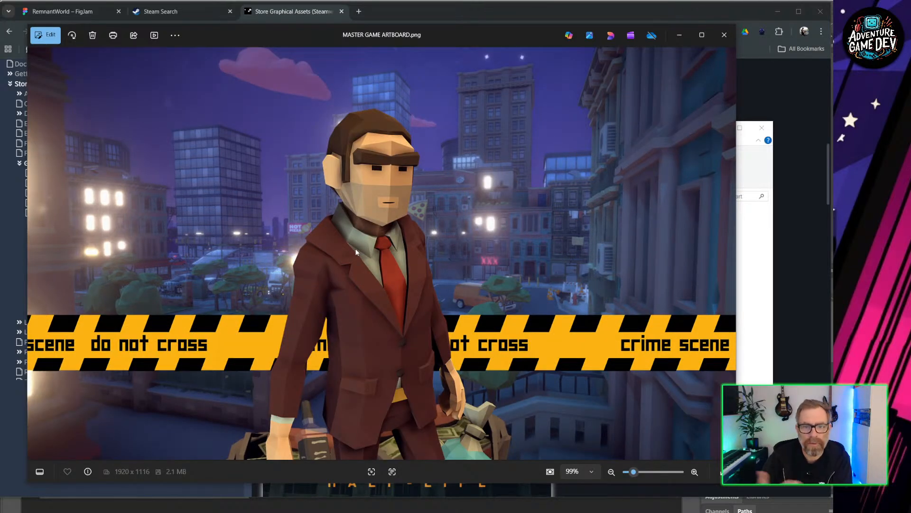
pyautogui.press('Right')
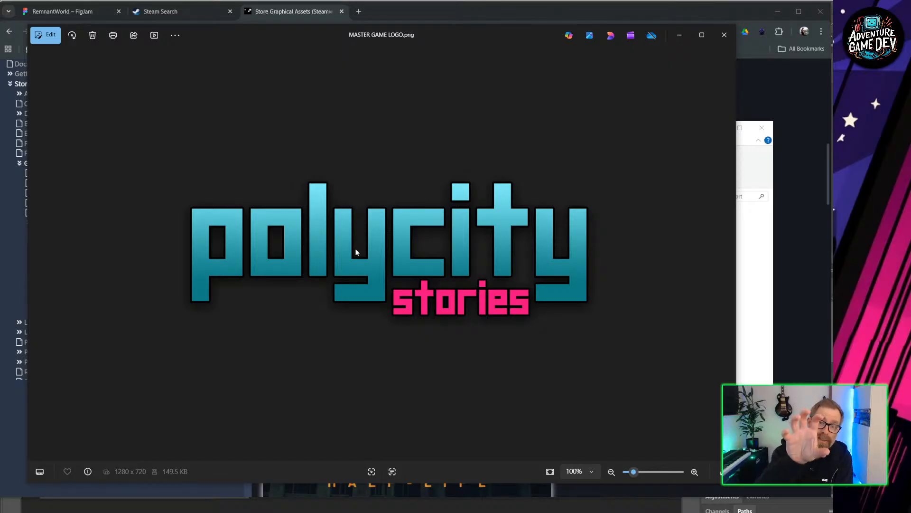
pyautogui.press('Right')
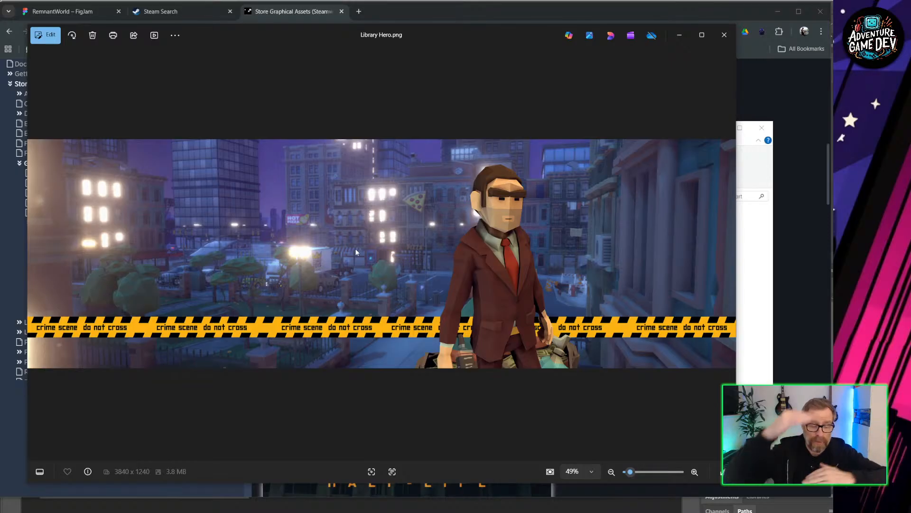
pyautogui.press('Right')
pyautogui.press('Left')
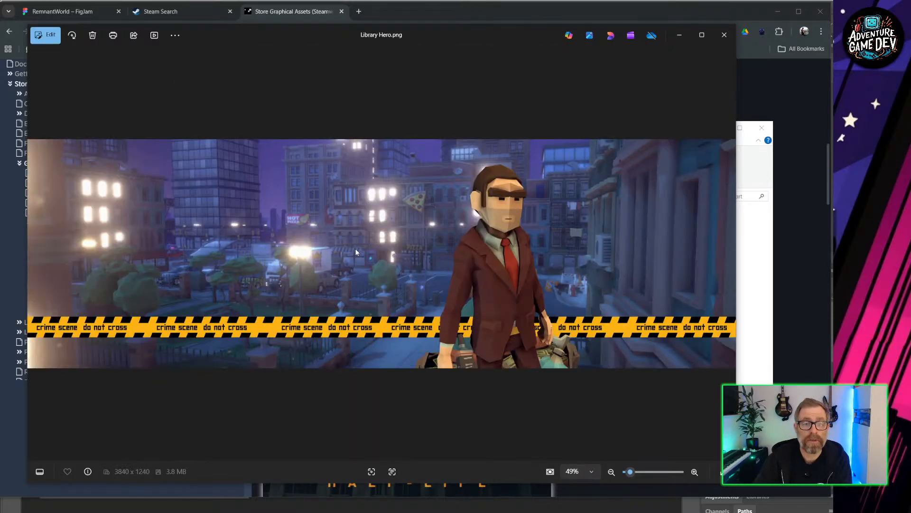
# Step: Look through the remaining Steam images, including the community header, broadcast assets, library capsule, page background and main capsule, and close the viewer
pyautogui.press('Left')
pyautogui.press('Left')
pyautogui.press('Left')
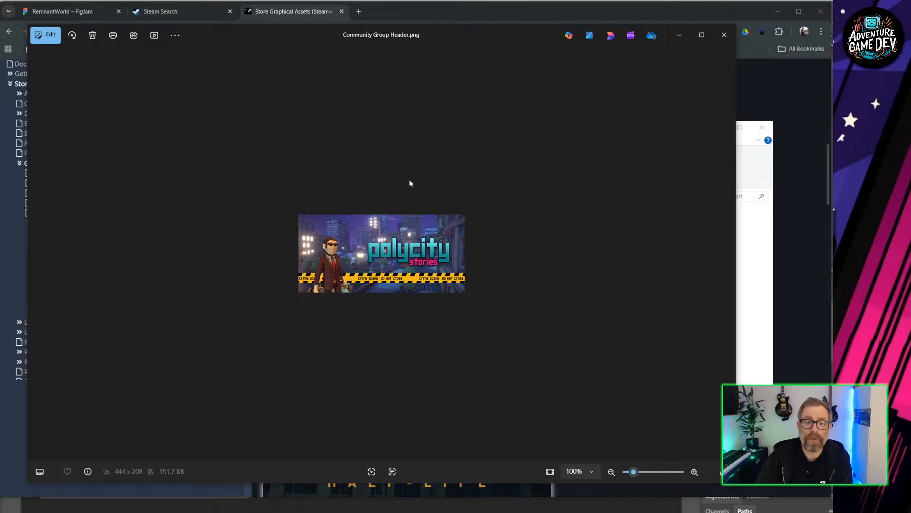
pyautogui.press('Left')
pyautogui.press('Left')
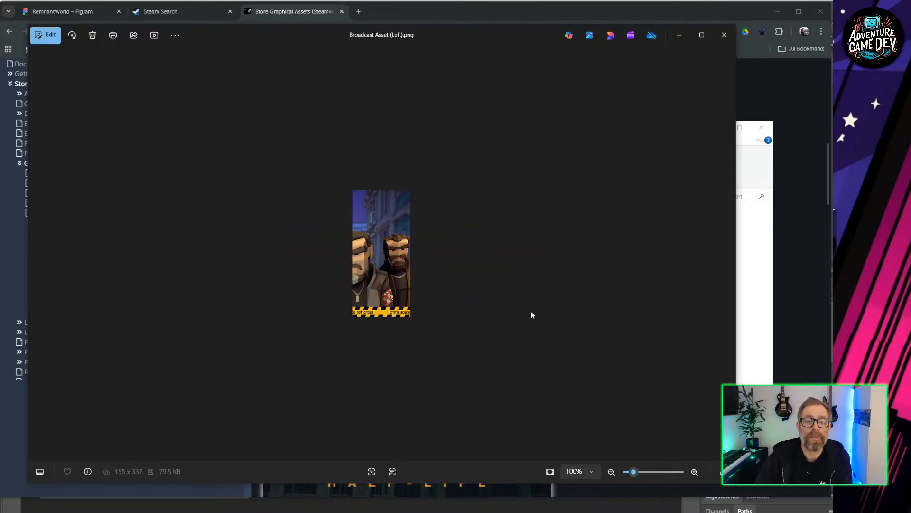
pyautogui.press('Left')
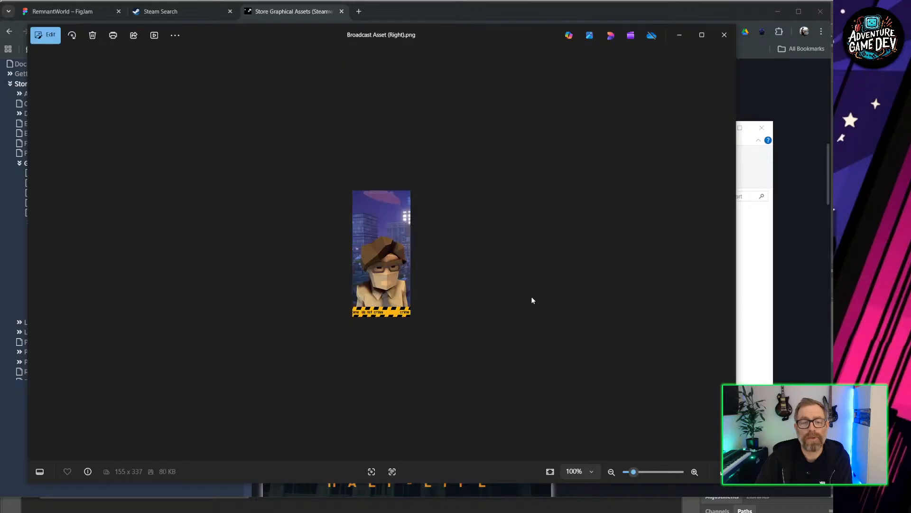
pyautogui.press('Left')
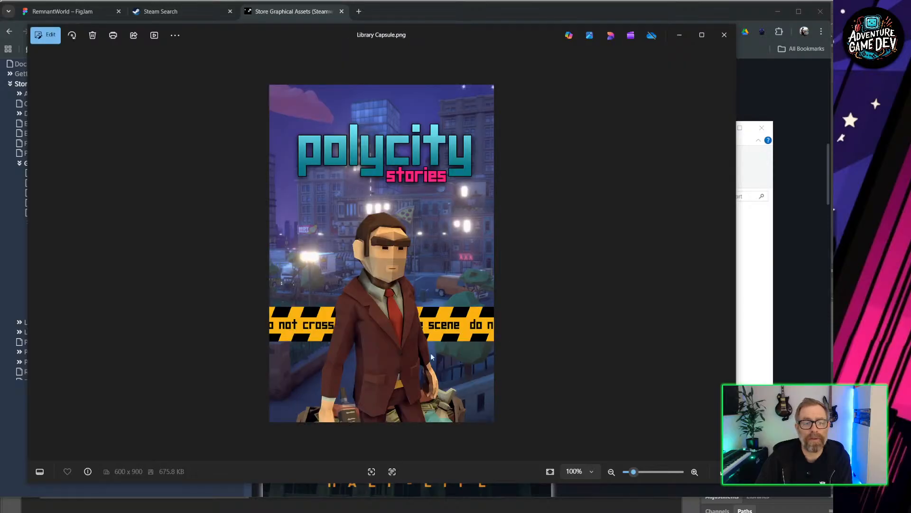
pyautogui.press('Left')
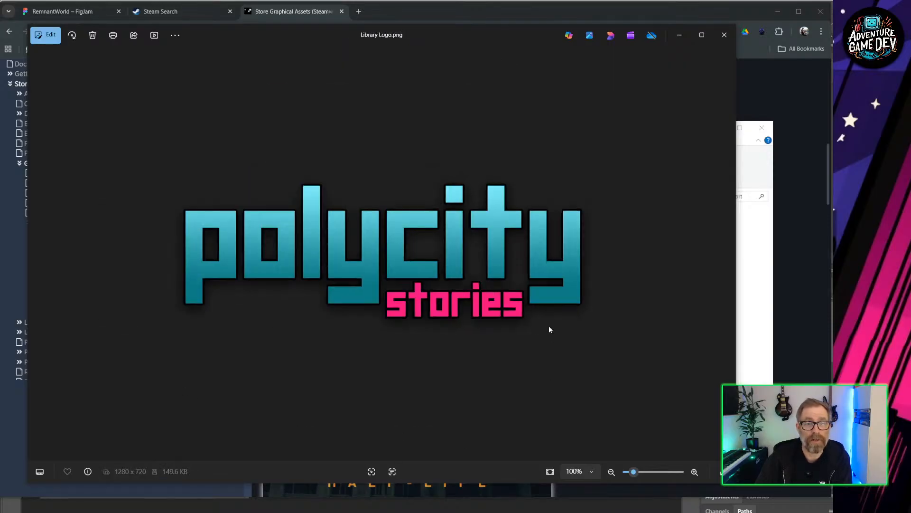
pyautogui.press('Left')
pyautogui.press('Left')
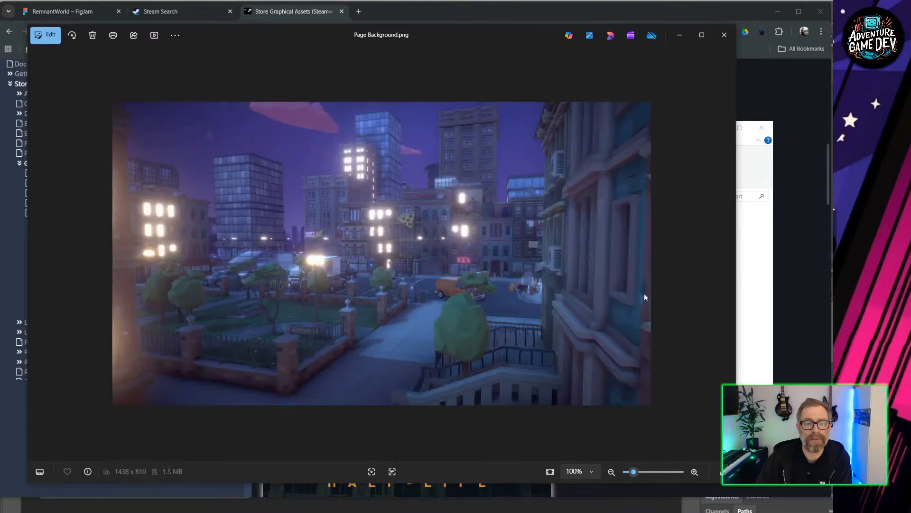
pyautogui.press('Left')
pyautogui.press('Left')
pyautogui.press('Left')
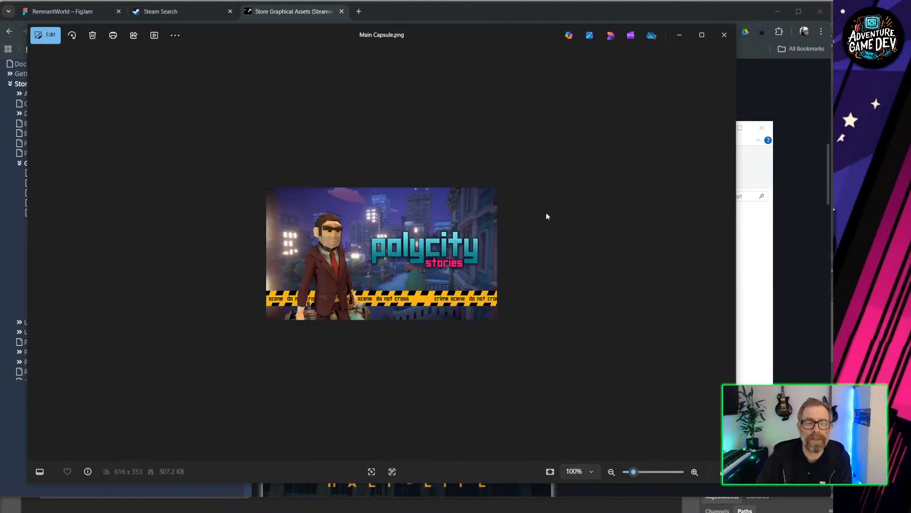
pyautogui.click(724, 34)
# Step: Go back to the STEAM folder and open FullSteamTemplate.psd in Photoshop
pyautogui.click(520, 197)
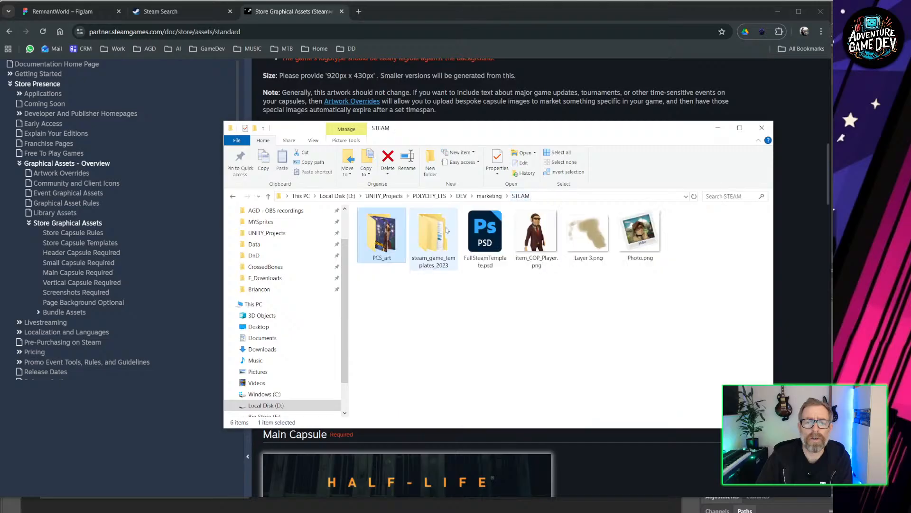
pyautogui.click(492, 232)
pyautogui.doubleClick(492, 232)
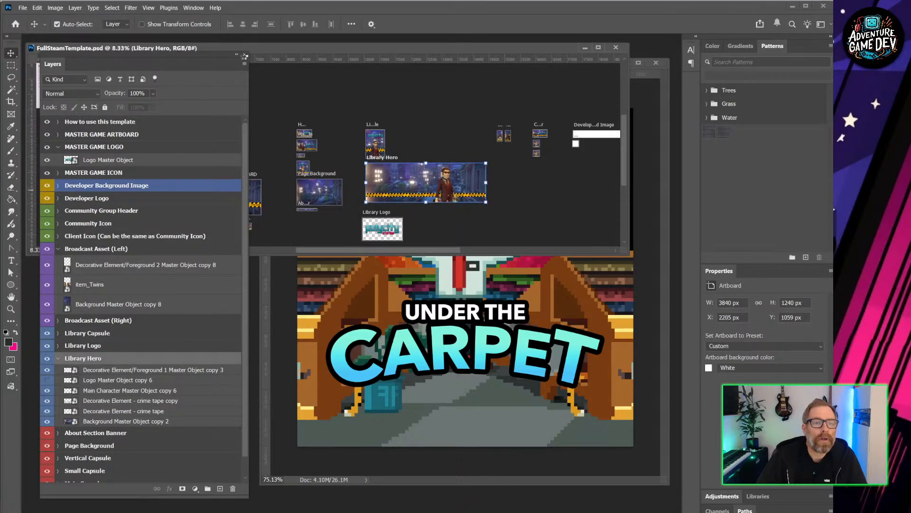
# Step: Collapse the Broadcast Asset (Left) and Library Hero artboards in the layer list and move the template document clear of it
pyautogui.hotkey('shift', 'v')
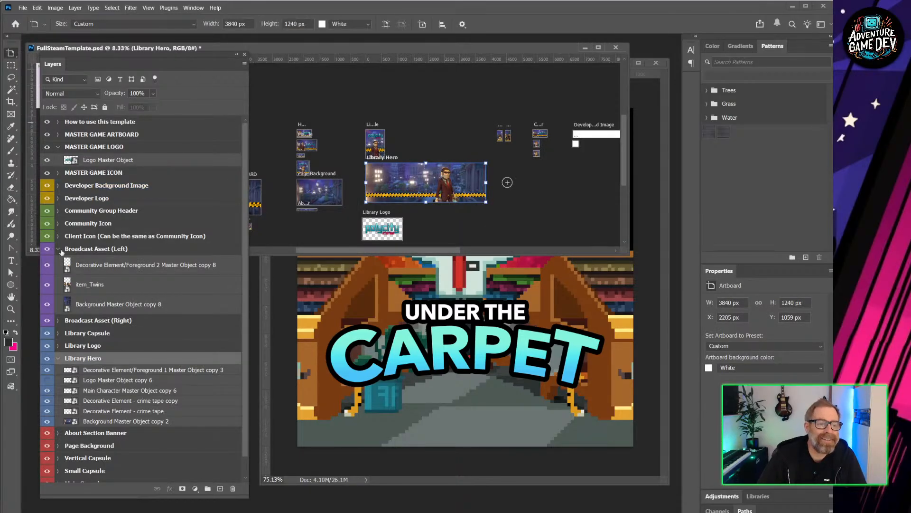
pyautogui.click(58, 250)
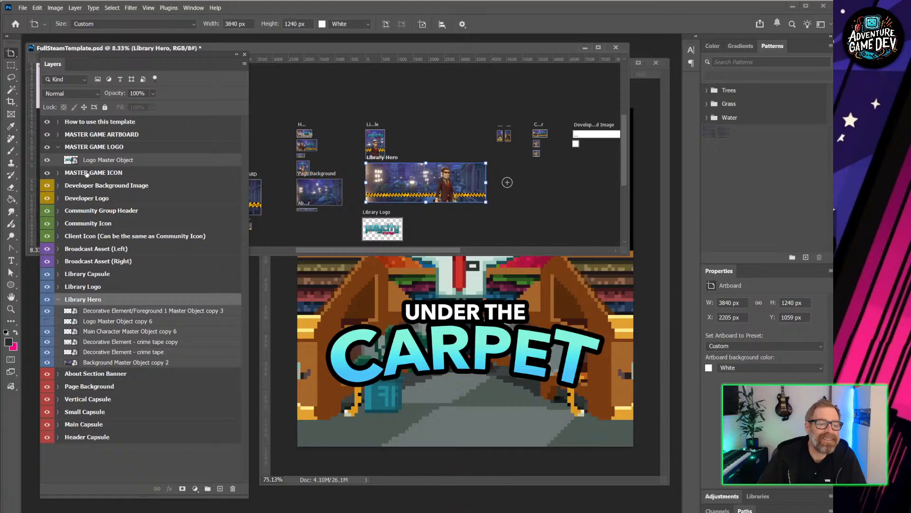
pyautogui.click(59, 299)
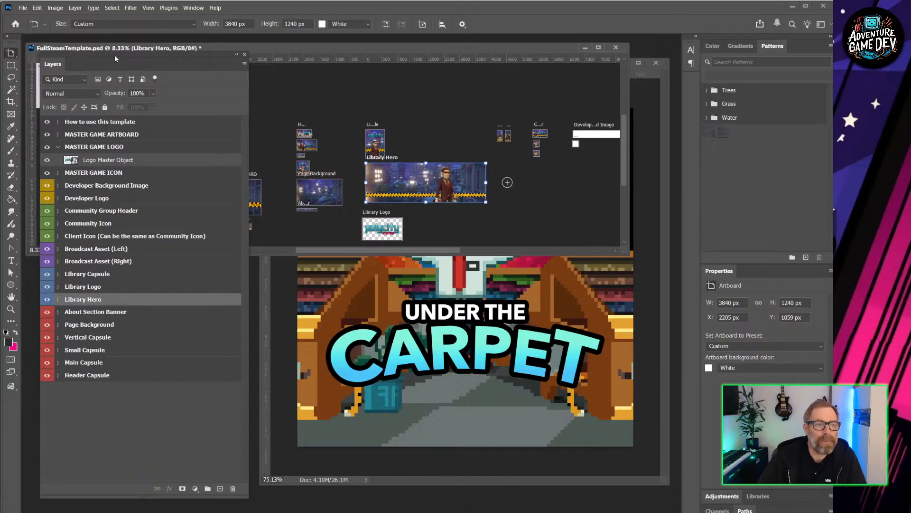
pyautogui.moveTo(115, 55); pyautogui.dragTo(144, 73)
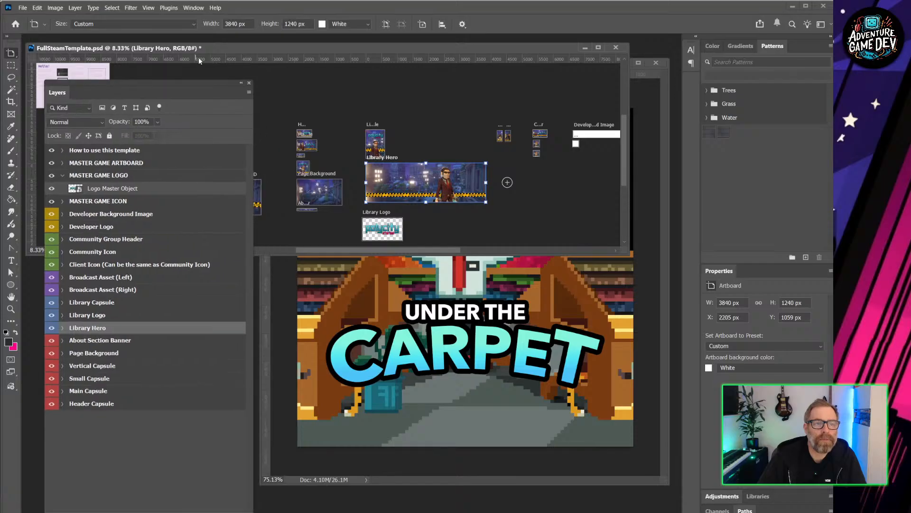
pyautogui.moveTo(215, 49); pyautogui.dragTo(379, 106)
# Step: Examine the MASTER GAME ARTBOARD and MASTER GAME LOGO artboards in the Steam template
pyautogui.keyDown('ctrl'); pyautogui.scroll(3, 385, 205); pyautogui.keyUp('ctrl')
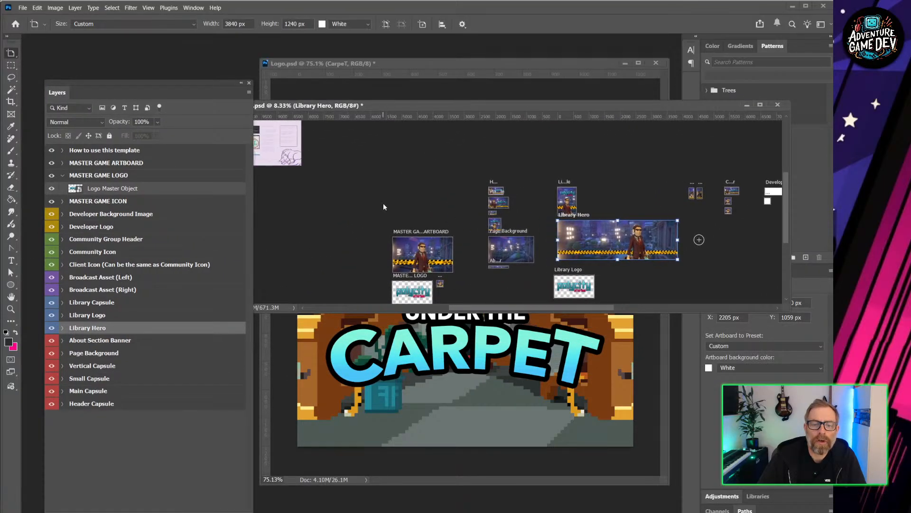
pyautogui.keyDown('alt'); pyautogui.scroll(6, 436, 212); pyautogui.keyUp('alt')
pyautogui.scroll(-5, 442, 210)
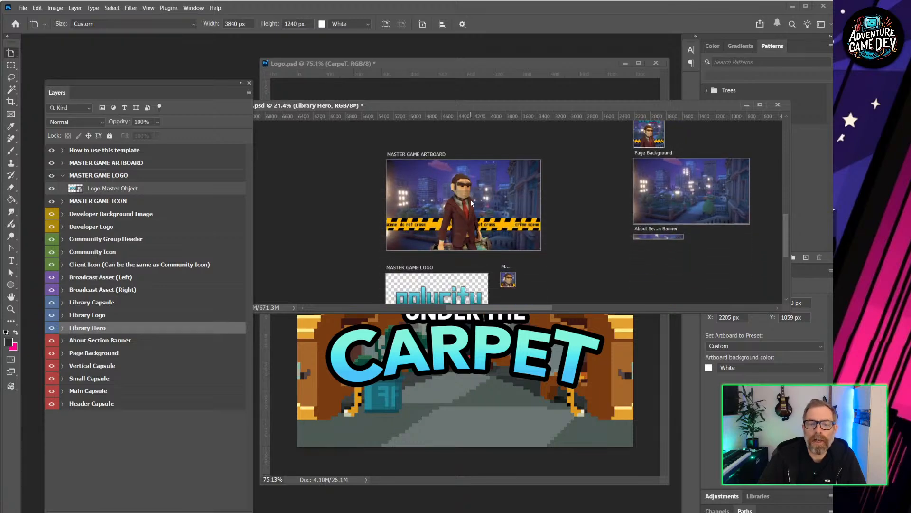
pyautogui.scroll(-2, 471, 199)
pyautogui.scroll(4, 471, 181)
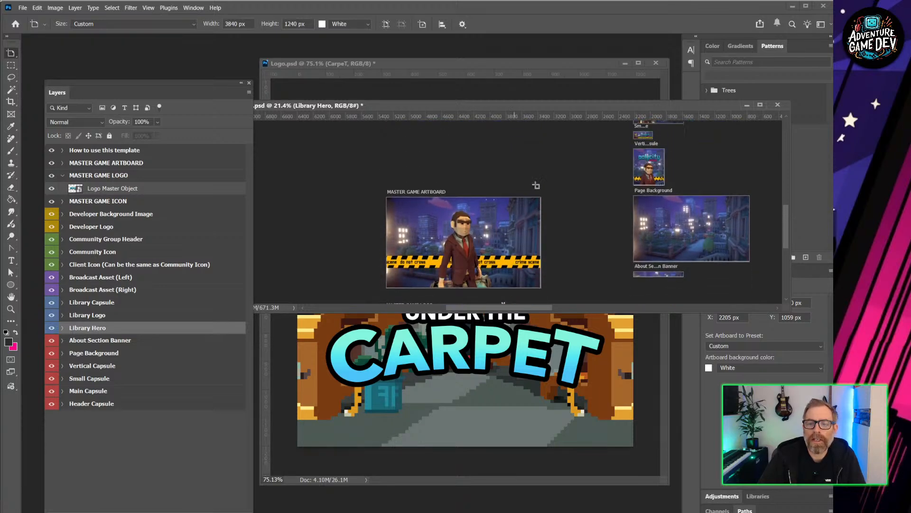
# Step: Enlarge the template's document window and examine the header, main, small and vertical capsules, page background and about section banner
pyautogui.moveTo(571, 165); pyautogui.dragTo(280, 192)
pyautogui.moveTo(466, 165); pyautogui.dragTo(537, 199)
pyautogui.keyDown('alt'); pyautogui.scroll(5, 430, 162); pyautogui.keyUp('alt')
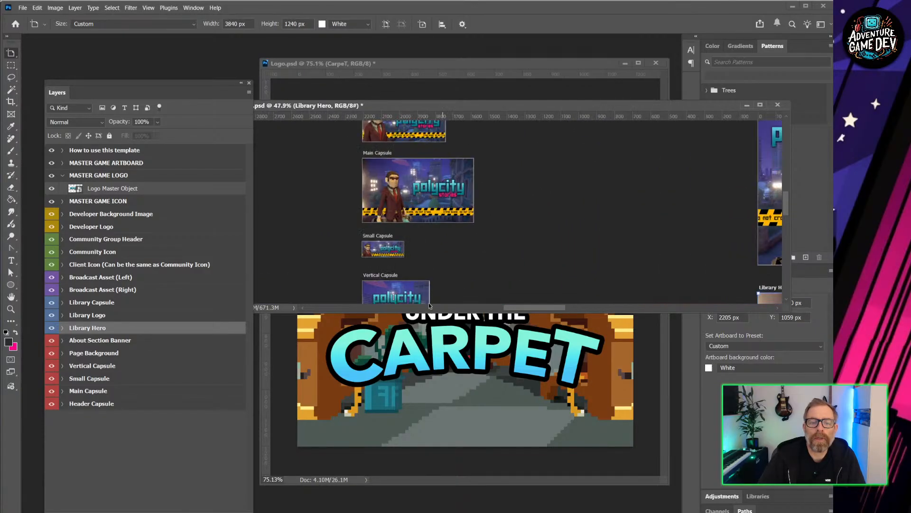
pyautogui.moveTo(434, 311); pyautogui.dragTo(433, 491)
pyautogui.keyDown('alt'); pyautogui.moveTo(531, 302); pyautogui.dragTo(555, 147); pyautogui.keyUp('alt')
pyautogui.hotkey('ctrl', 'z')
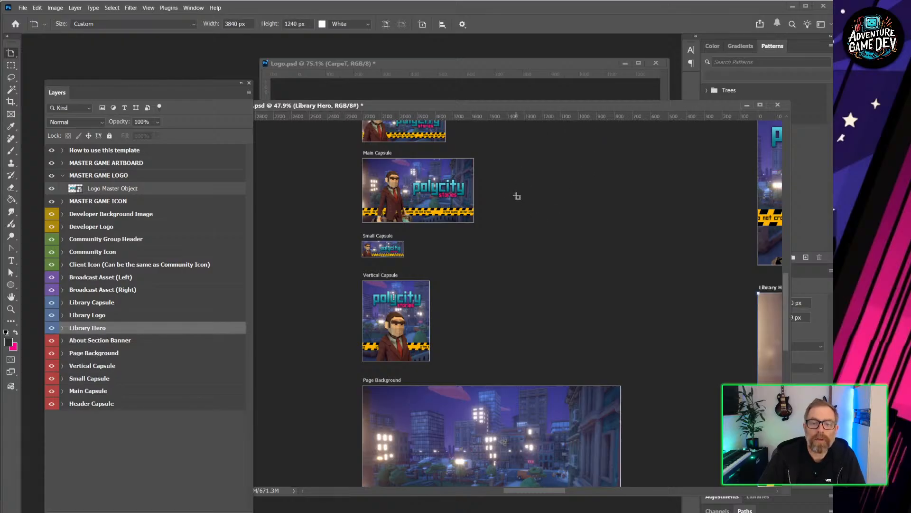
pyautogui.scroll(3, 514, 198)
pyautogui.scroll(-4, 454, 208)
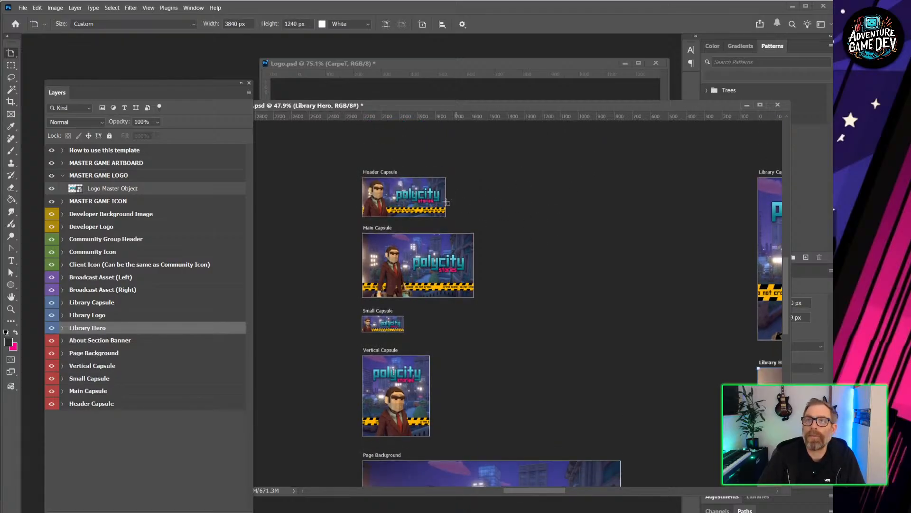
pyautogui.scroll(-5, 439, 256)
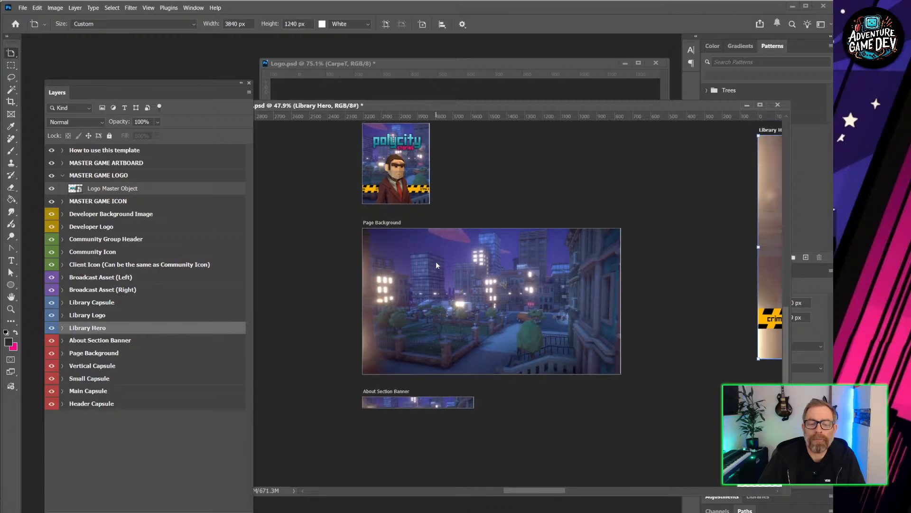
pyautogui.scroll(3, 589, 252)
pyautogui.scroll(1, 598, 238)
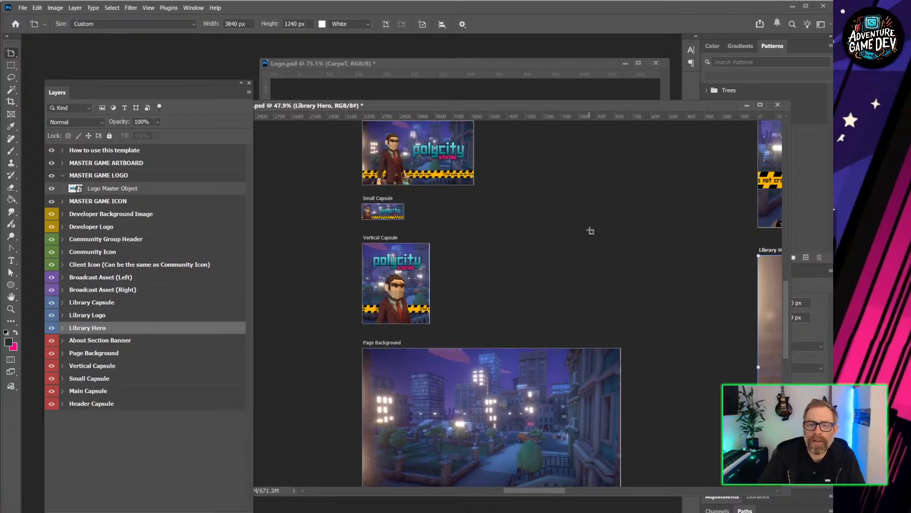
# Step: Inspect the template's Library Hero and Library Logo artboards
pyautogui.moveTo(597, 221); pyautogui.dragTo(276, 179)
pyautogui.moveTo(539, 179); pyautogui.dragTo(478, 383)
pyautogui.moveTo(598, 359); pyautogui.dragTo(439, 205)
pyautogui.scroll(-5, 439, 205)
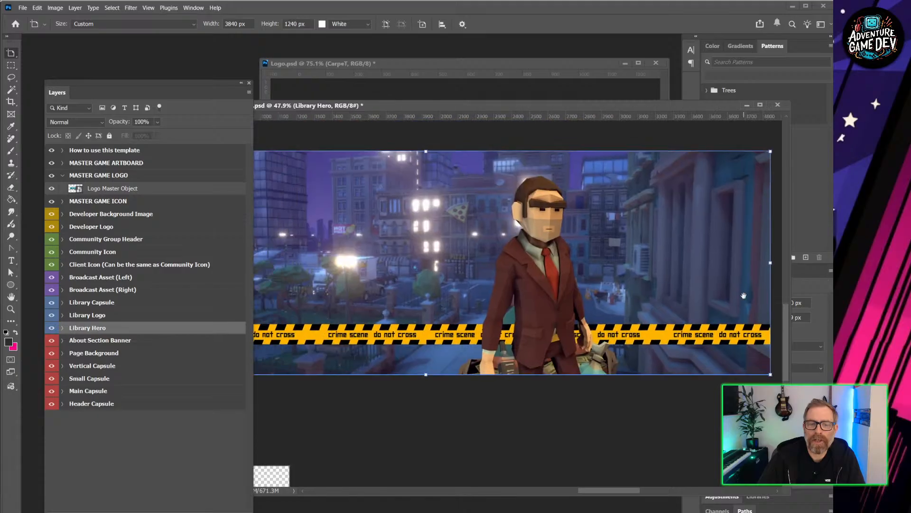
pyautogui.moveTo(434, 399); pyautogui.dragTo(697, 162)
pyautogui.moveTo(479, 414); pyautogui.dragTo(551, 321)
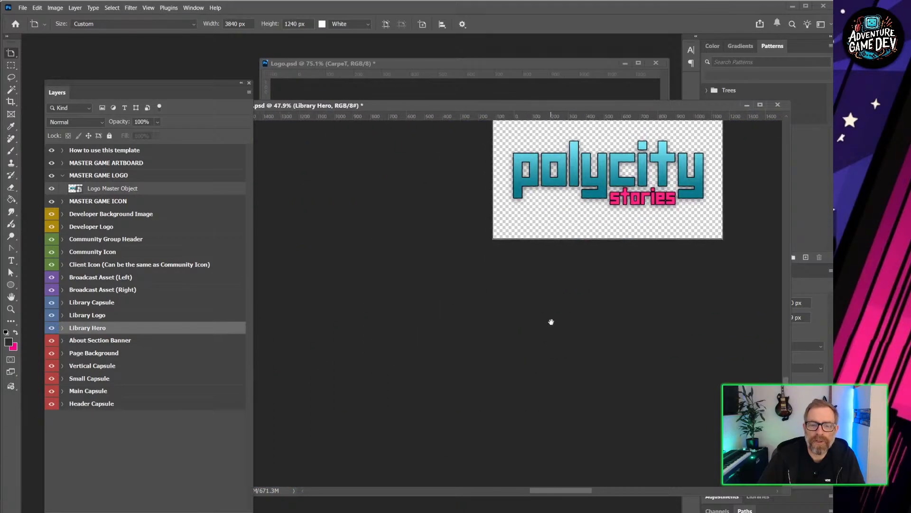
pyautogui.moveTo(595, 276); pyautogui.dragTo(521, 372)
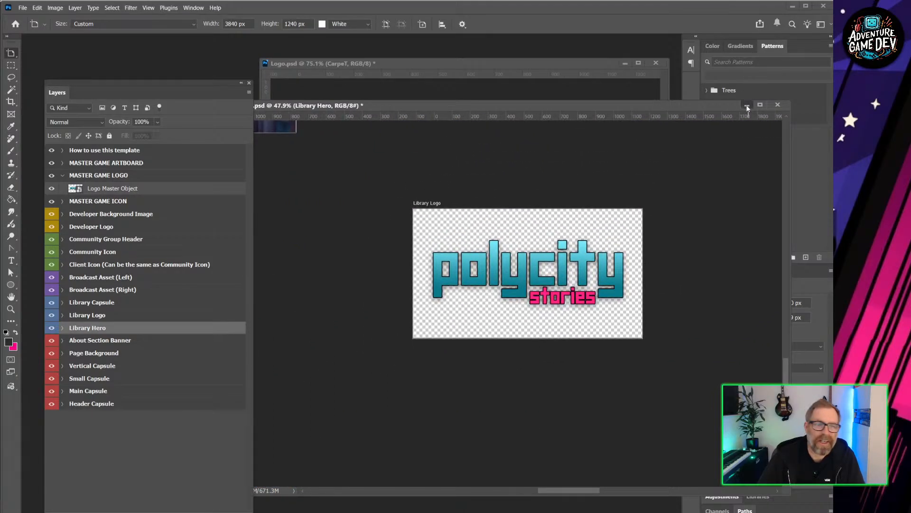
# Step: Minimize the Steam template document and arrange the layer list beside the Logo.psd document
pyautogui.click(747, 106)
pyautogui.moveTo(166, 84); pyautogui.dragTo(152, 55)
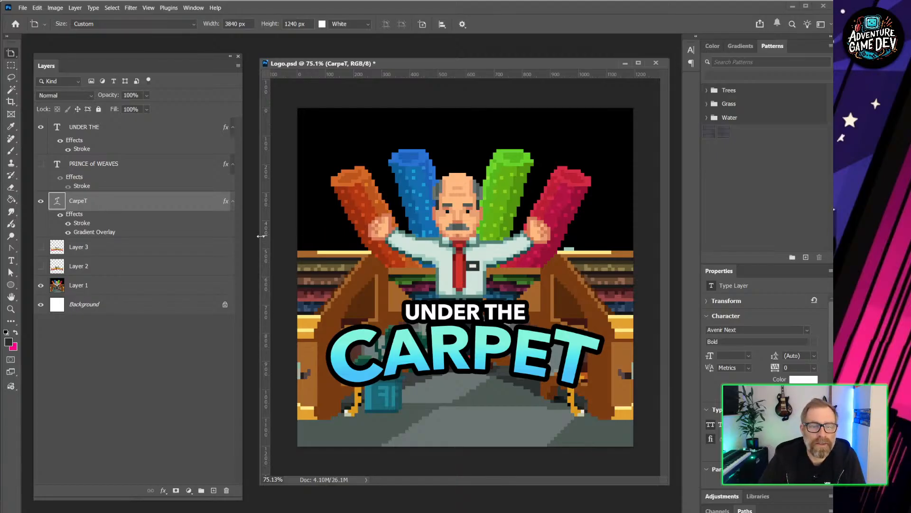
pyautogui.moveTo(261, 236)
pyautogui.mouseDown()
pyautogui.moveTo(228, 236)
pyautogui.moveTo(267, 240)
pyautogui.mouseUp()
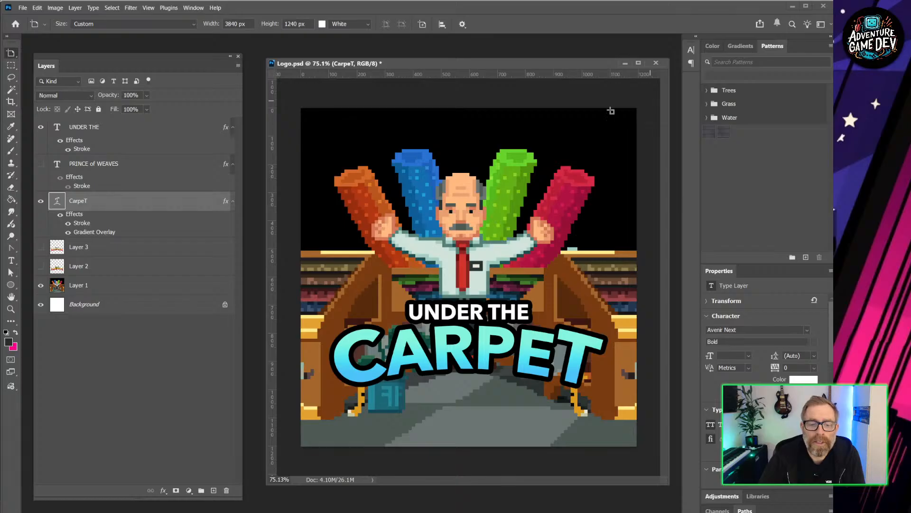
# Step: Close the STEAM folder window, switch to Clive_title.aseprite in Aseprite and inspect the coloured balls beside the plant pot
pyautogui.click(792, 7)
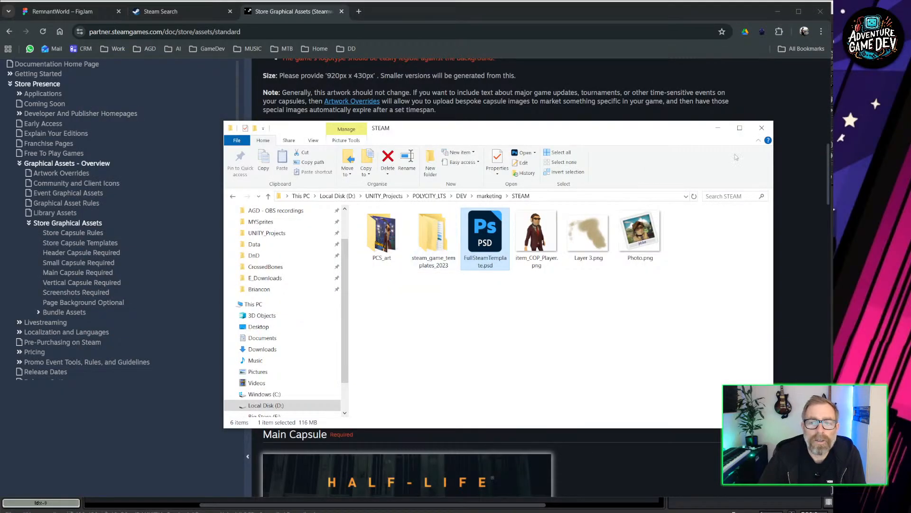
pyautogui.click(764, 124)
pyautogui.click(777, 11)
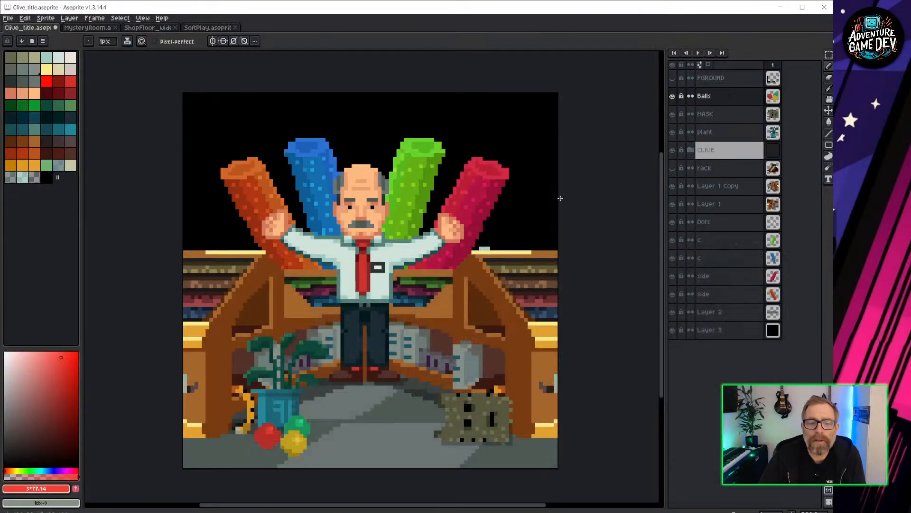
pyautogui.scroll(3, 266, 440)
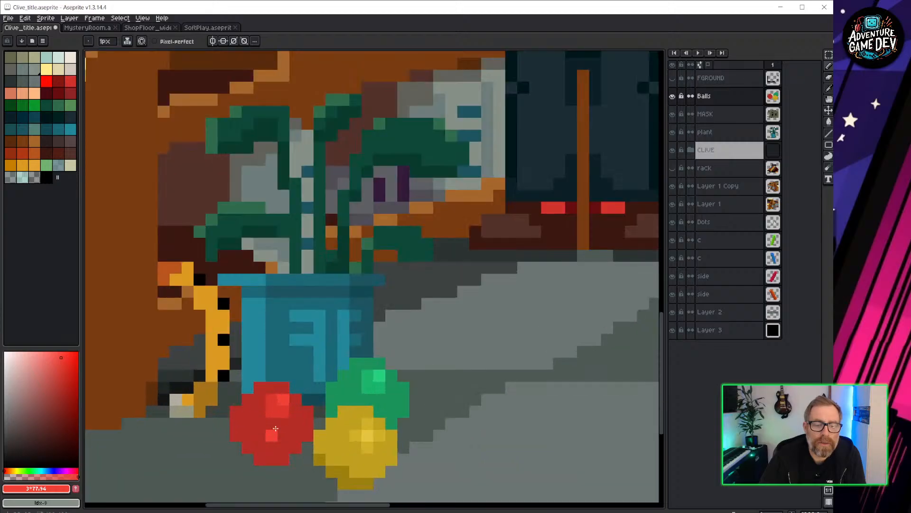
pyautogui.scroll(-3, 330, 401)
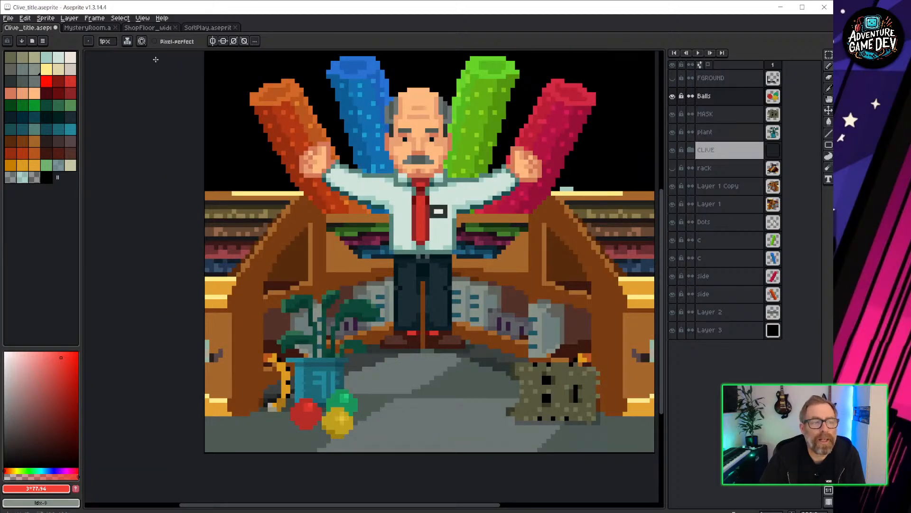
# Step: Open Office.aseprite from the Locations folder and show all of its layers
pyautogui.click(8, 19)
pyautogui.moveTo(21, 46)
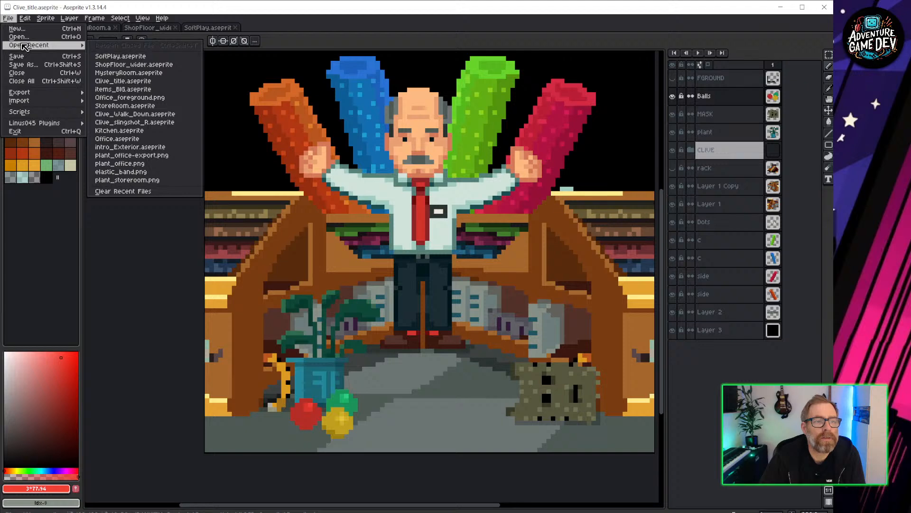
pyautogui.click(19, 37)
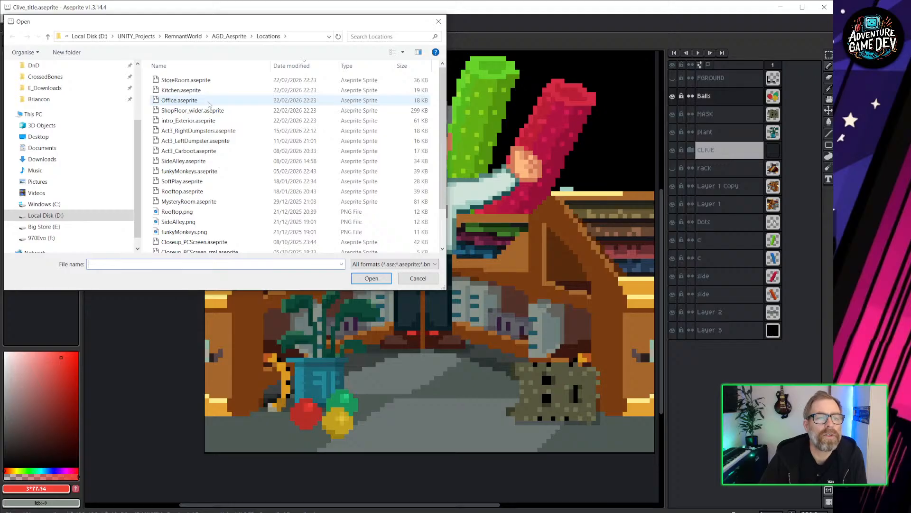
pyautogui.scroll(-1, 218, 138)
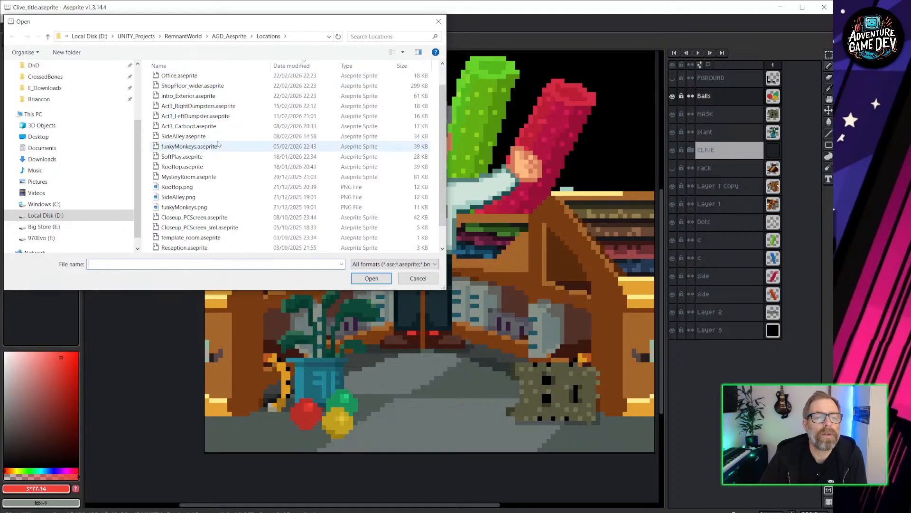
pyautogui.scroll(1, 218, 144)
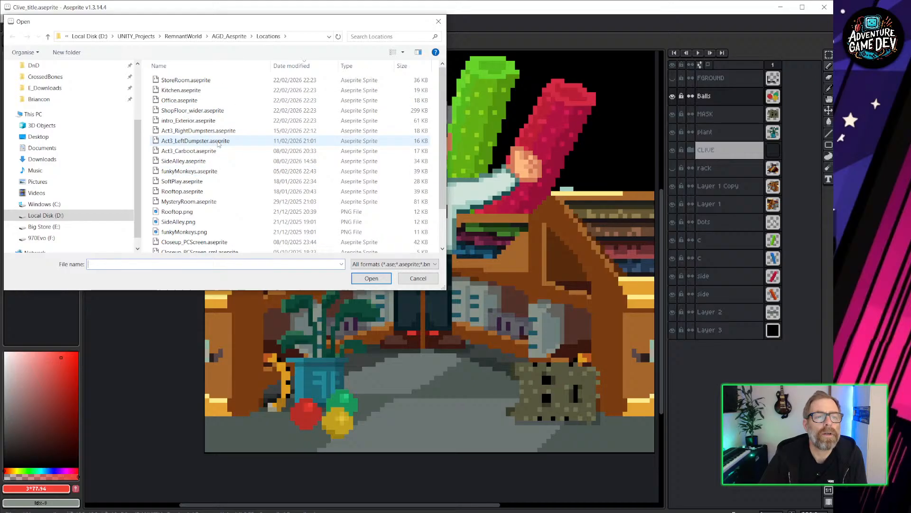
pyautogui.doubleClick(206, 102)
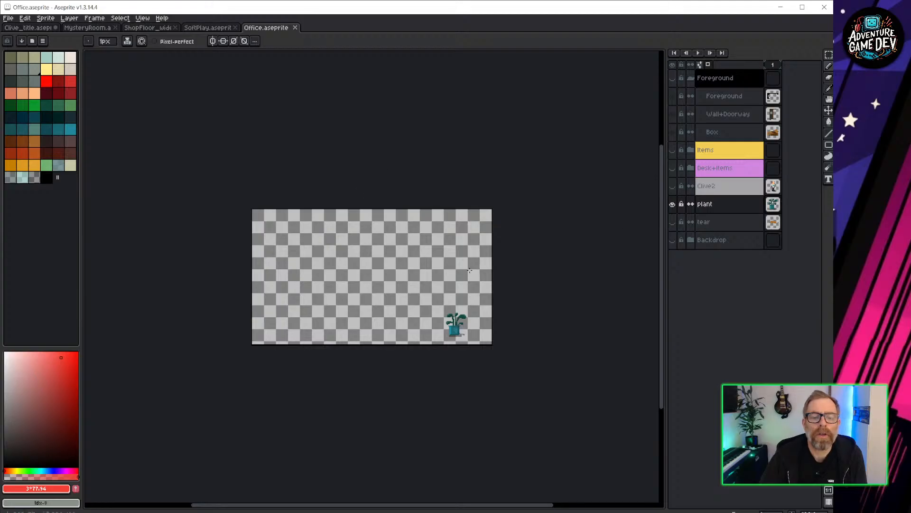
pyautogui.click(672, 64)
# Step: Examine the office scene around the desk, Clive and the water cooler, checking what the Desk+Items and Backdrop groups contain
pyautogui.scroll(3, 373, 344)
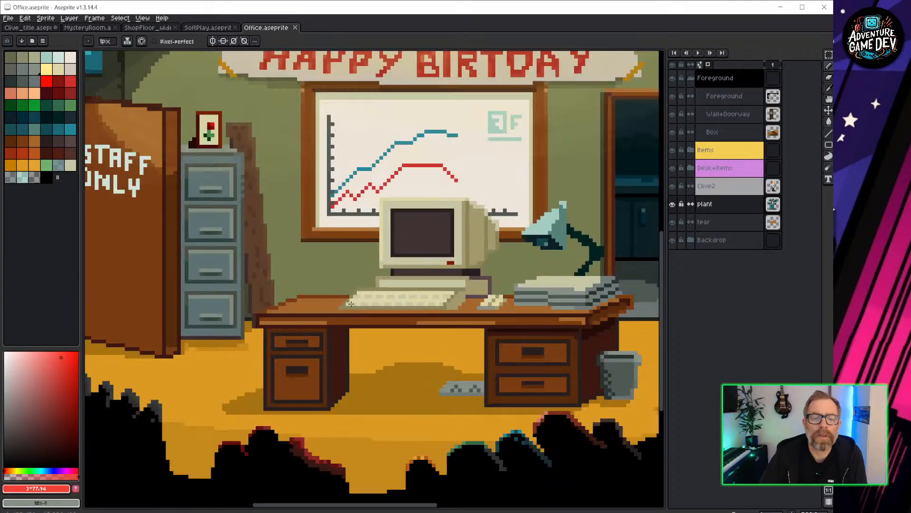
pyautogui.scroll(-2, 351, 303)
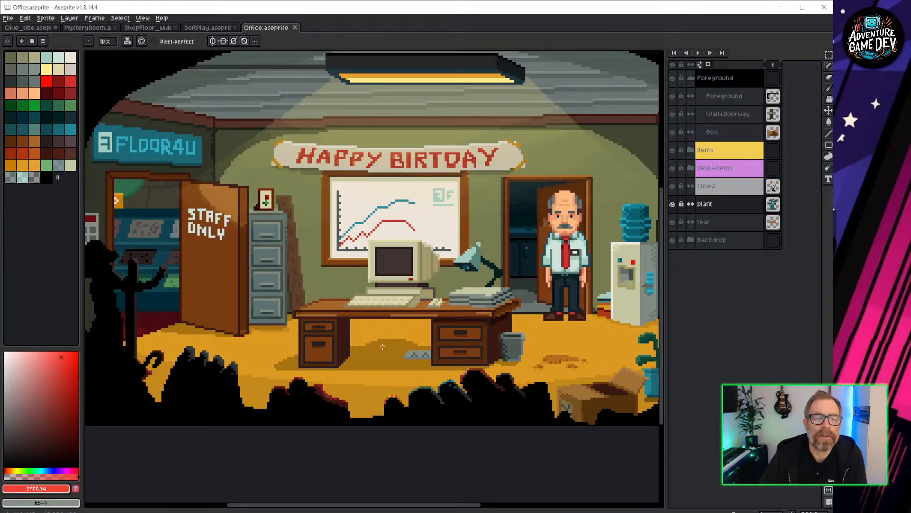
pyautogui.moveTo(382, 346); pyautogui.dragTo(185, 310, button='middle')
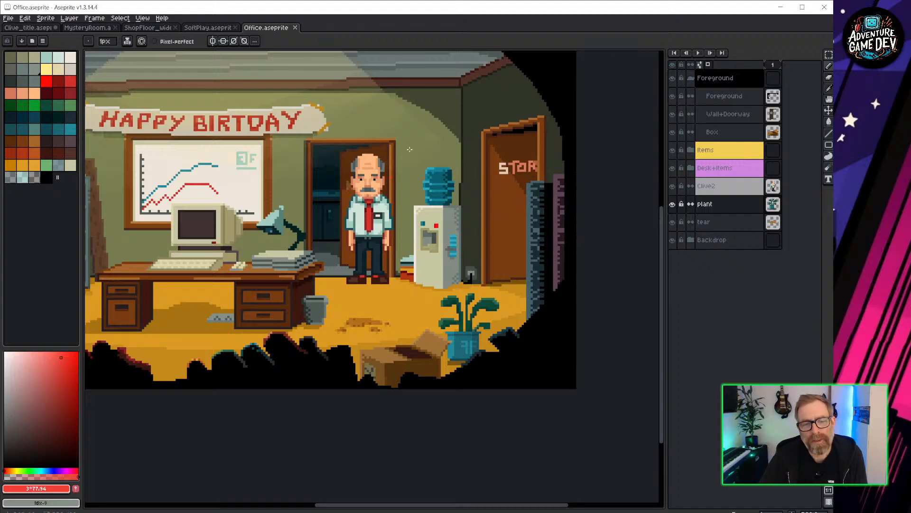
pyautogui.scroll(3, 474, 170)
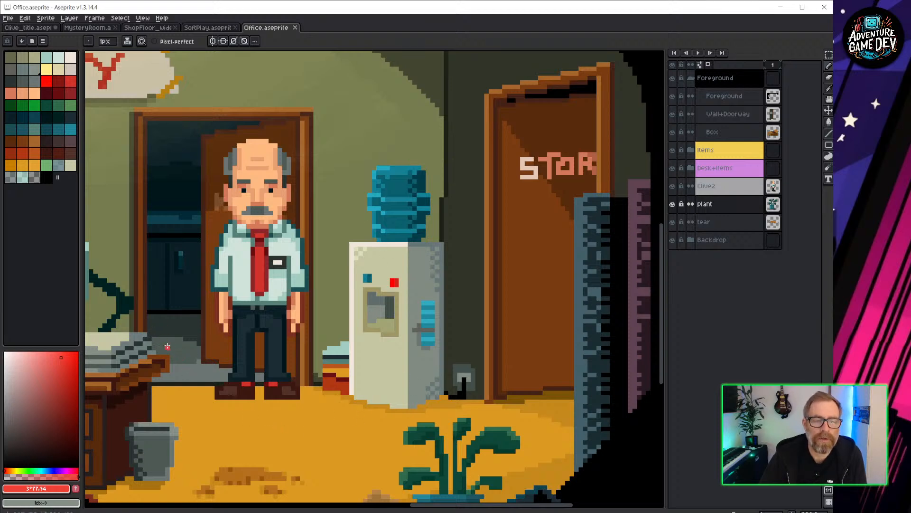
pyautogui.scroll(-3, 451, 340)
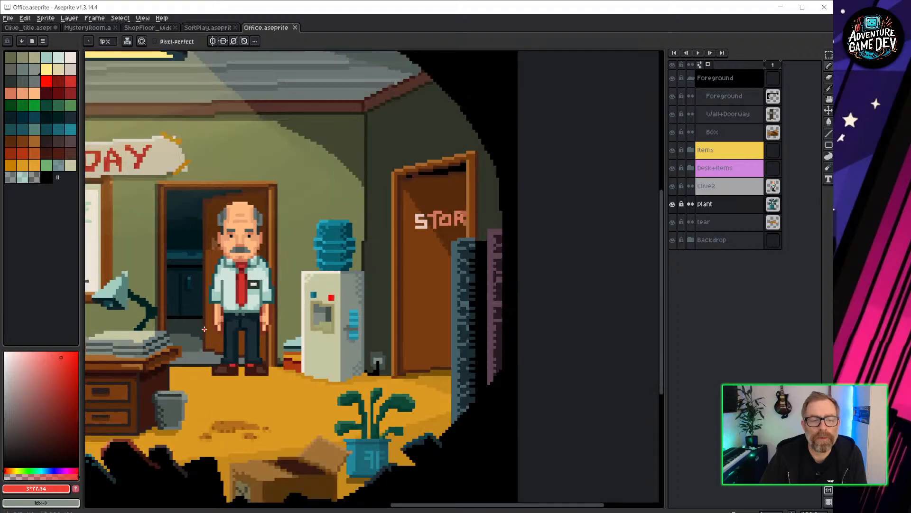
pyautogui.moveTo(451, 339); pyautogui.dragTo(454, 339, button='middle')
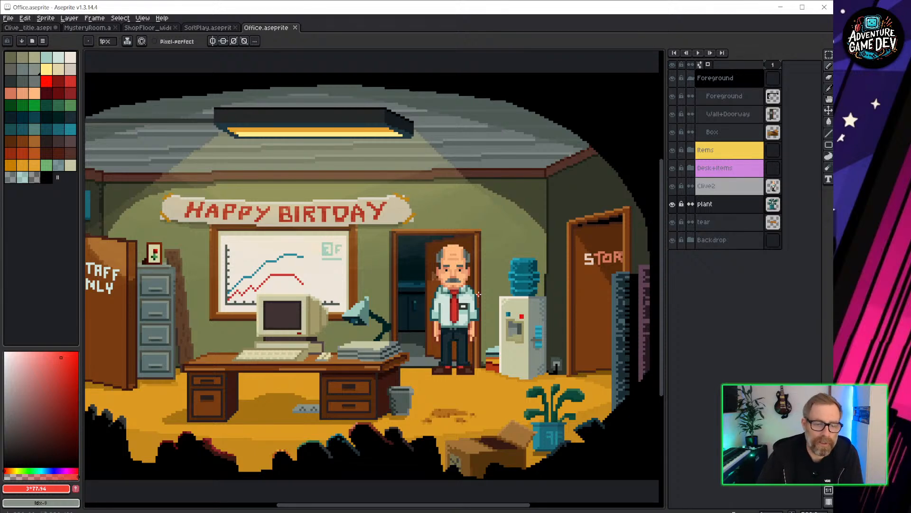
pyautogui.moveTo(565, 311); pyautogui.dragTo(524, 289, button='middle')
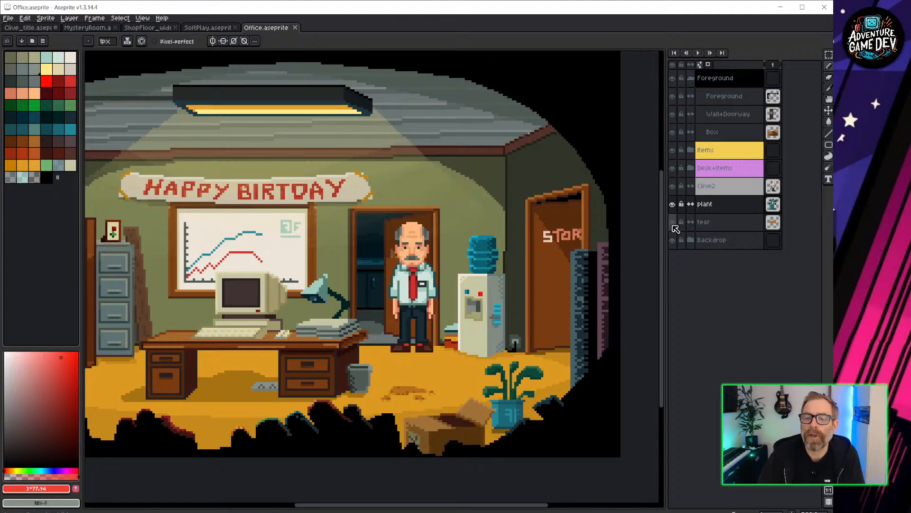
pyautogui.click(673, 168)
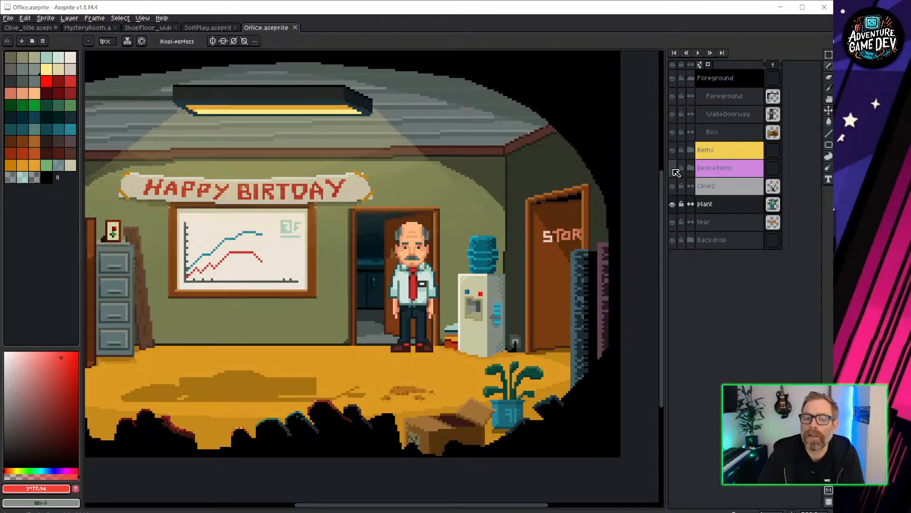
pyautogui.click(673, 168)
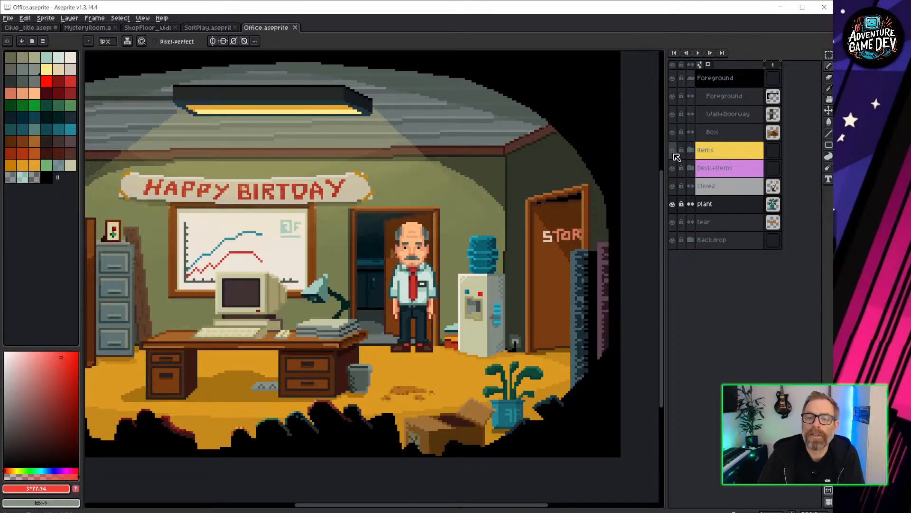
pyautogui.click(673, 240)
pyautogui.click(672, 239)
# Step: Expand the Backdrop group and identify the Water Cooler layer by picking the cooler and toggling its visibility
pyautogui.click(691, 240)
pyautogui.scroll(-3, 703, 256)
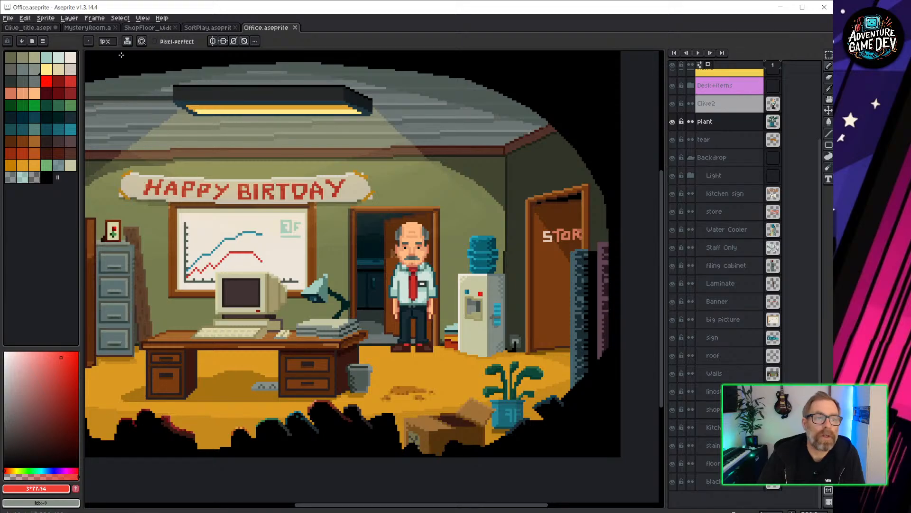
pyautogui.press('v')
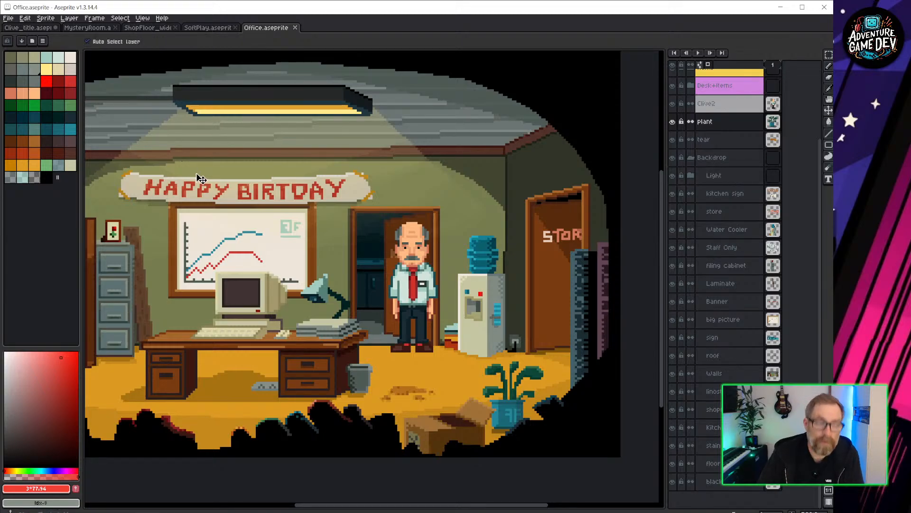
pyautogui.click(482, 284)
pyautogui.click(672, 230)
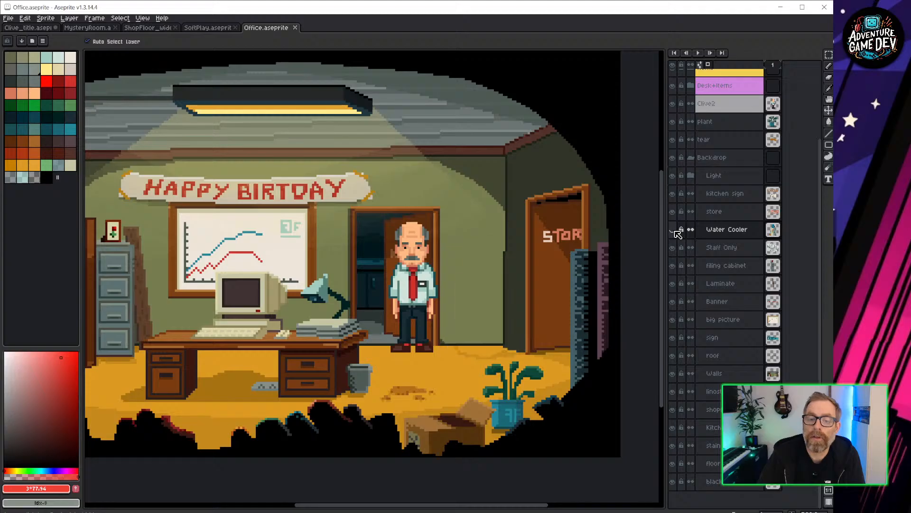
pyautogui.click(672, 229)
pyautogui.click(672, 230)
pyautogui.click(673, 230)
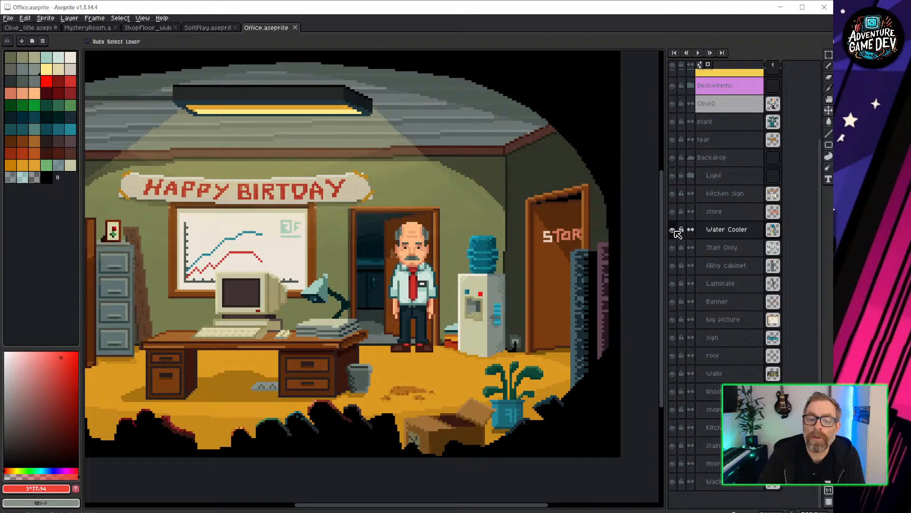
# Step: Marquee-select the whole water cooler on the Water Cooler layer
pyautogui.click(729, 231)
pyautogui.press('m')
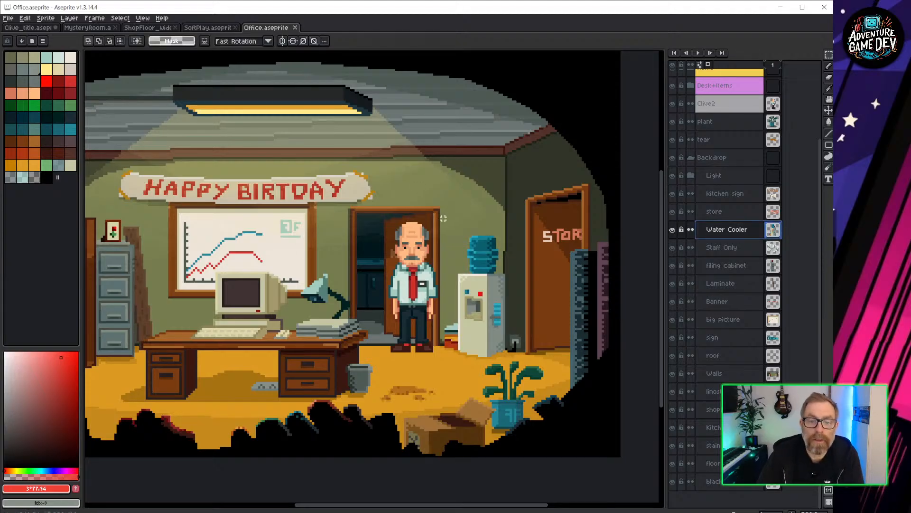
pyautogui.moveTo(437, 217); pyautogui.dragTo(539, 363)
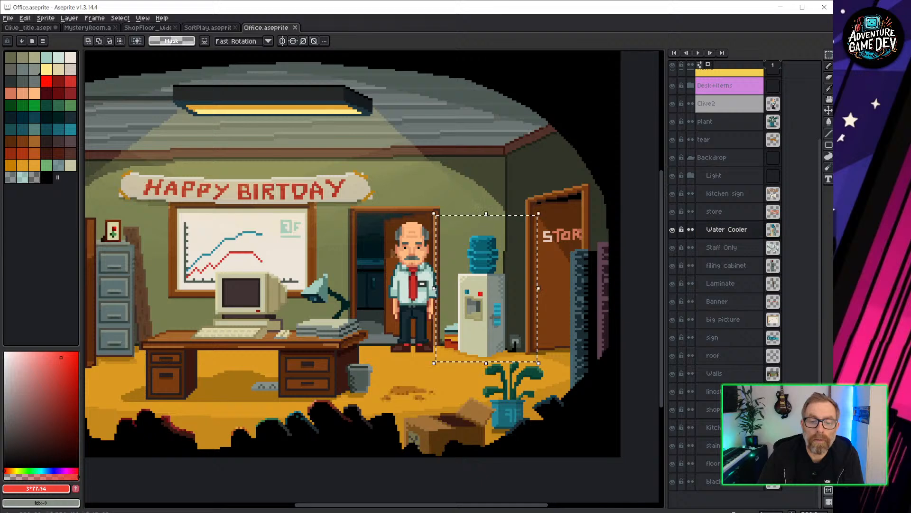
# Step: Return to Clive_title.aseprite and widen its canvas to 200 px, keeping the artwork centred
pyautogui.click(37, 27)
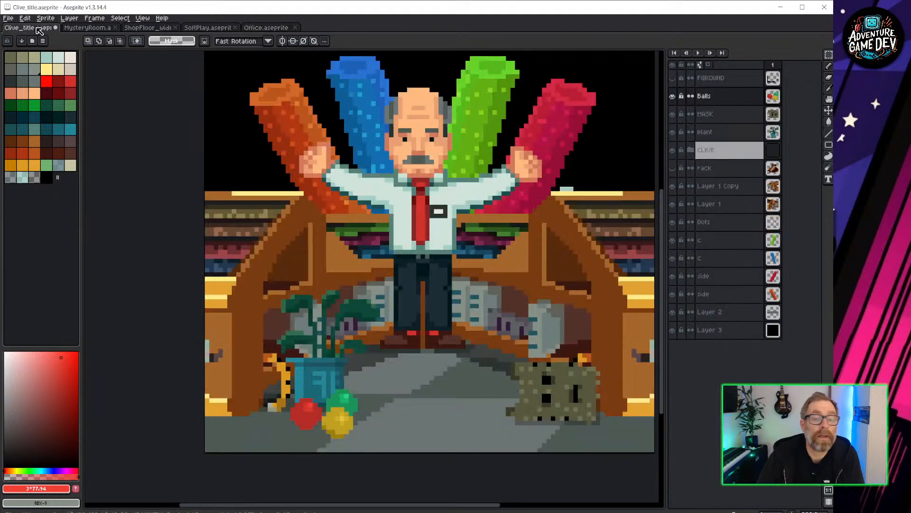
pyautogui.moveTo(508, 222); pyautogui.dragTo(416, 260, button='middle')
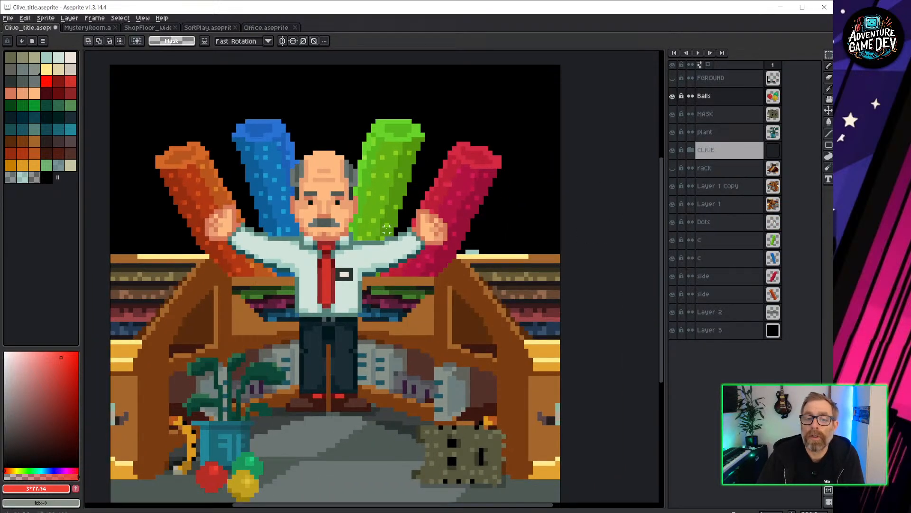
pyautogui.scroll(-3, 385, 227)
pyautogui.moveTo(324, 199); pyautogui.dragTo(351, 200, button='middle')
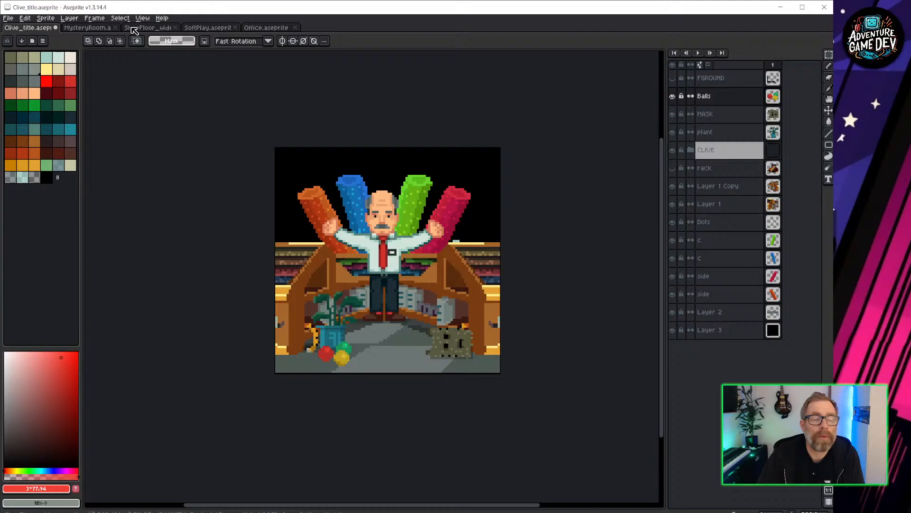
pyautogui.click(53, 17)
pyautogui.moveTo(33, 21)
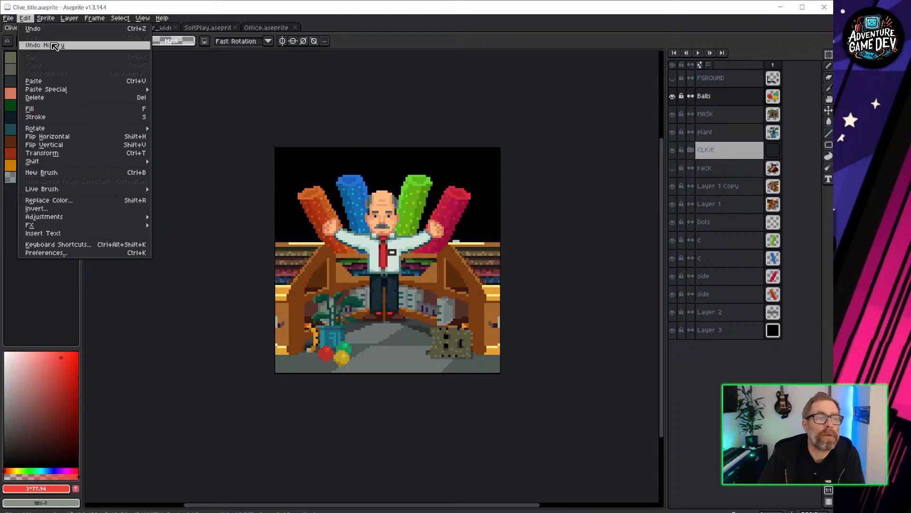
pyautogui.click(76, 70)
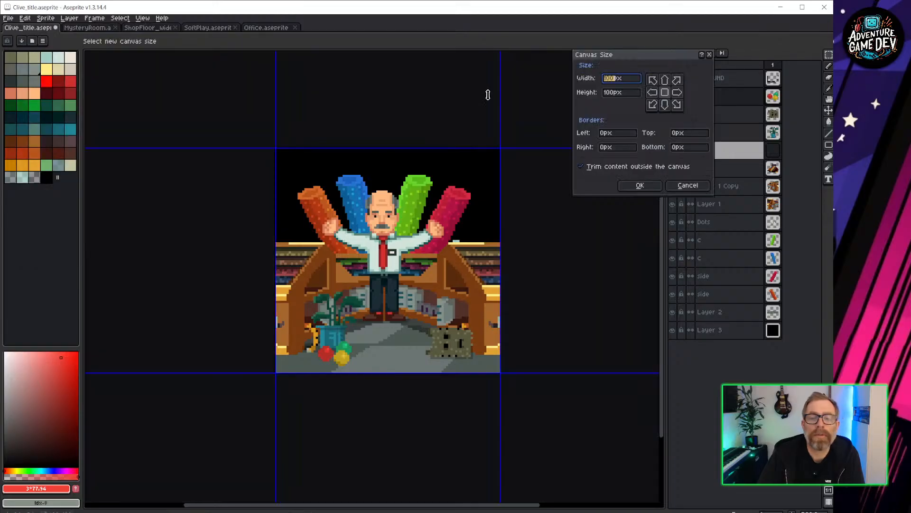
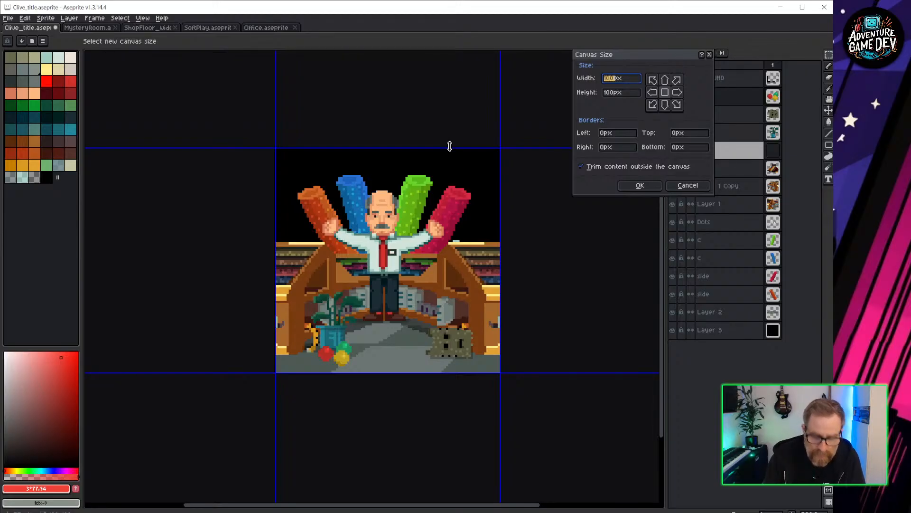
pyautogui.write('300')
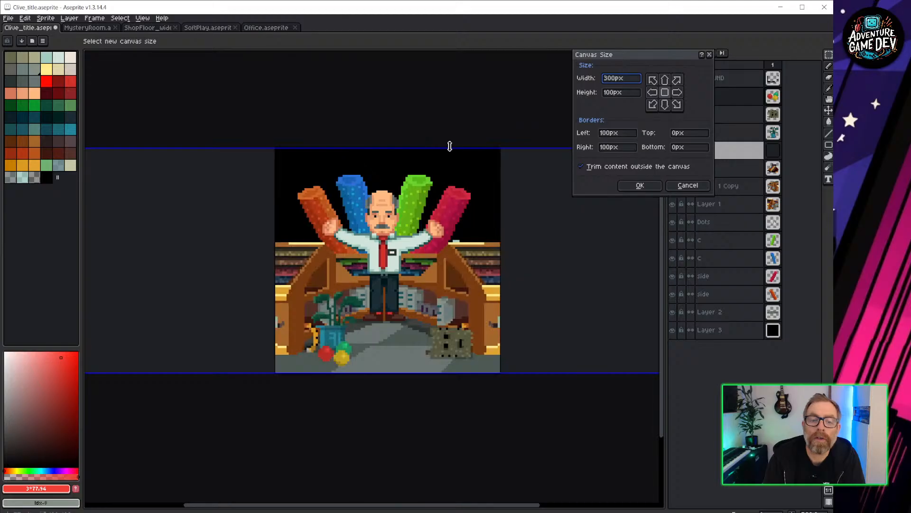
pyautogui.press('BackSpace')
pyautogui.press('BackSpace')
pyautogui.press('BackSpace')
pyautogui.write('200')
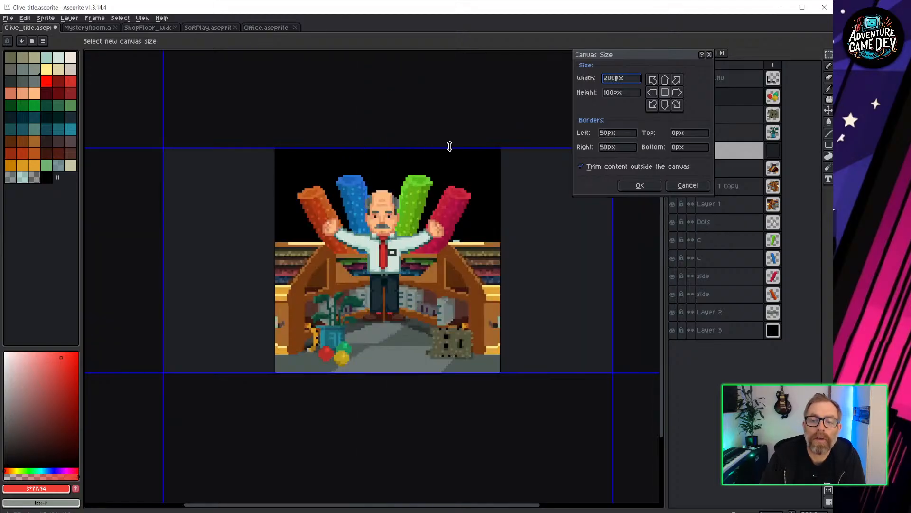
pyautogui.click(641, 186)
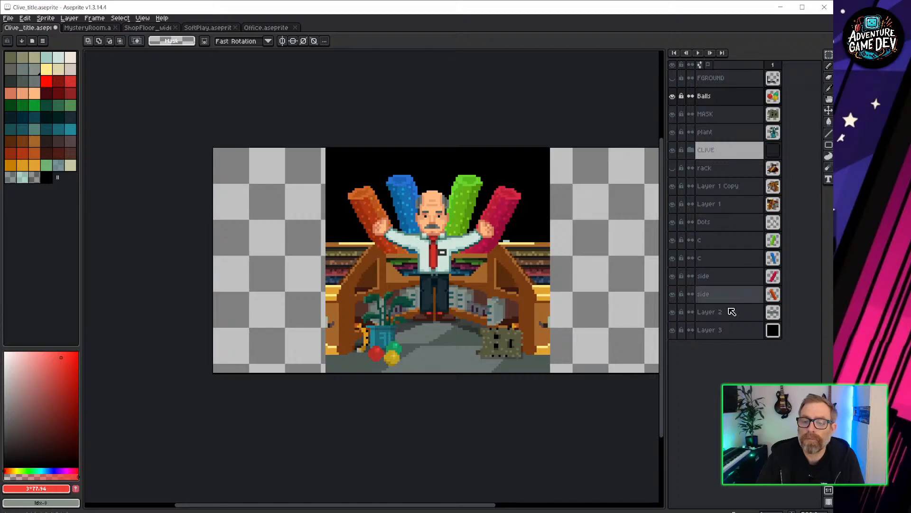
# Step: Fill the empty areas on both sides of the artwork with black on Layer 3 and check the layer's visibility
pyautogui.click(709, 330)
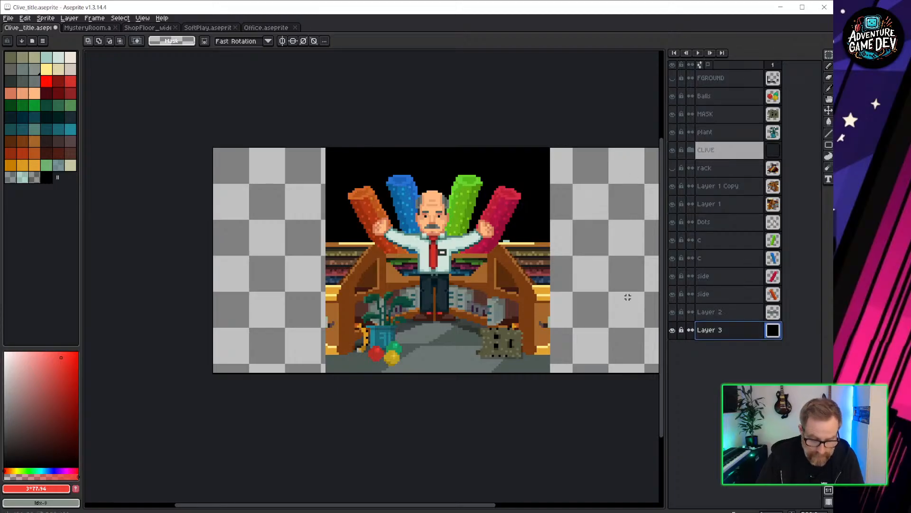
pyautogui.click(46, 177)
pyautogui.press('g')
pyautogui.click(289, 222)
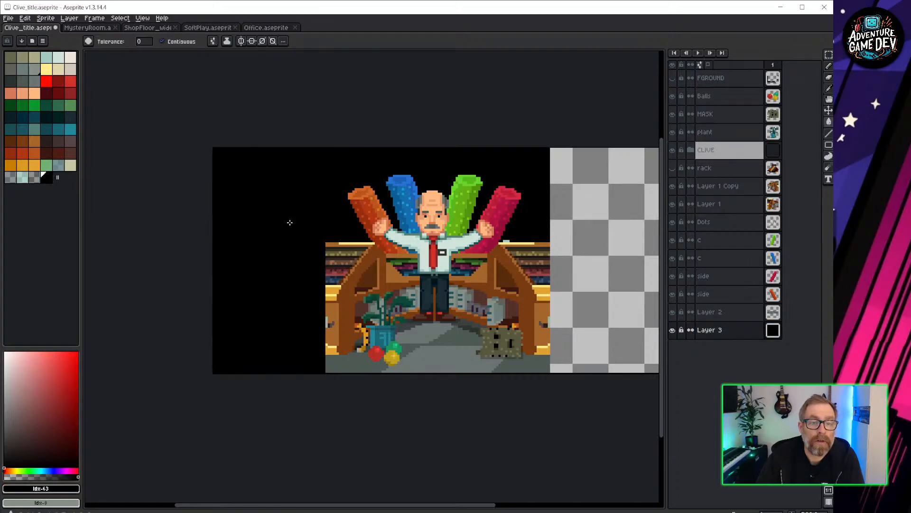
pyautogui.click(559, 222)
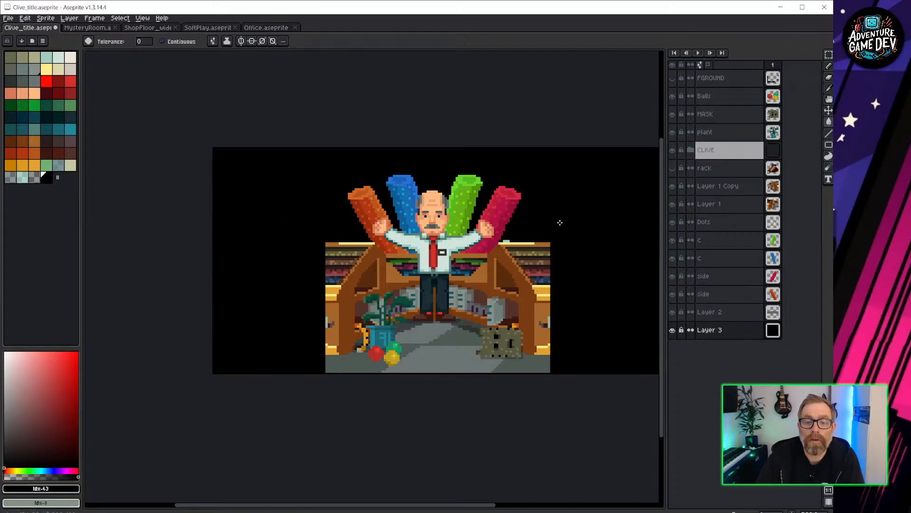
pyautogui.click(672, 331)
pyautogui.click(673, 331)
# Step: Hide the shelving on Layer 1 Copy and Layer 1
pyautogui.scroll(1, 354, 246)
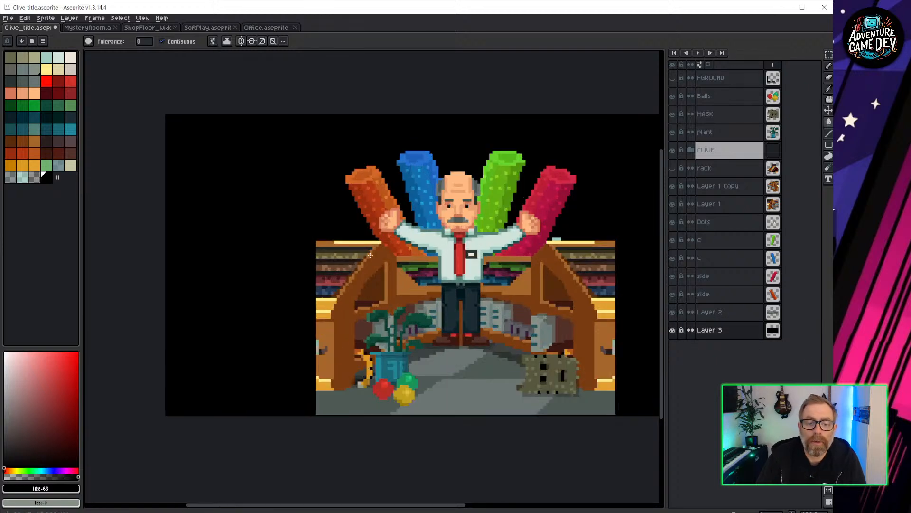
pyautogui.moveTo(436, 239); pyautogui.dragTo(336, 260, button='middle')
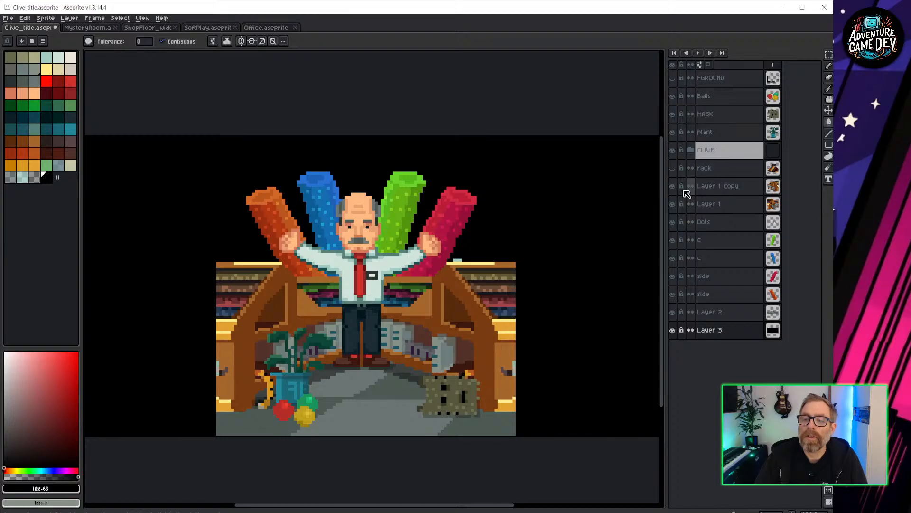
pyautogui.moveTo(672, 186); pyautogui.dragTo(675, 203)
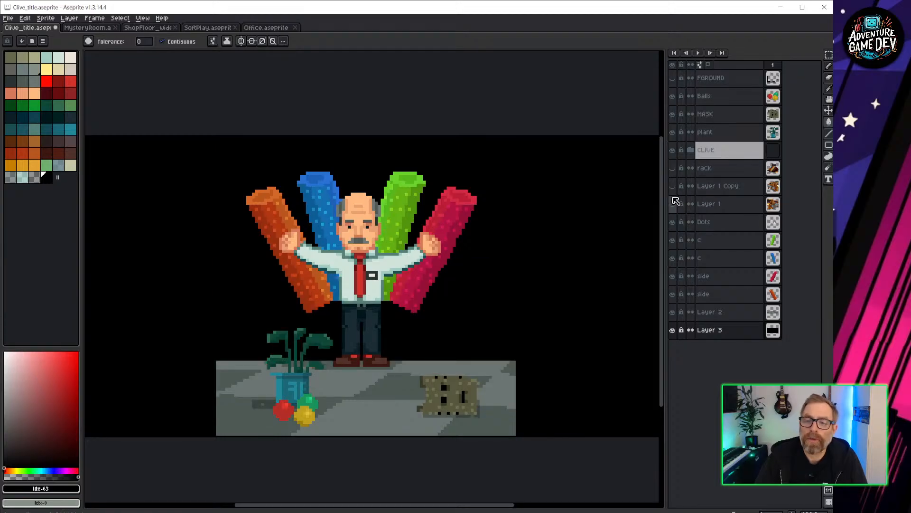
# Step: Compare the scene with and without the shelving on Layer 1 and Layer 1 Copy
pyautogui.click(676, 202)
pyautogui.click(674, 189)
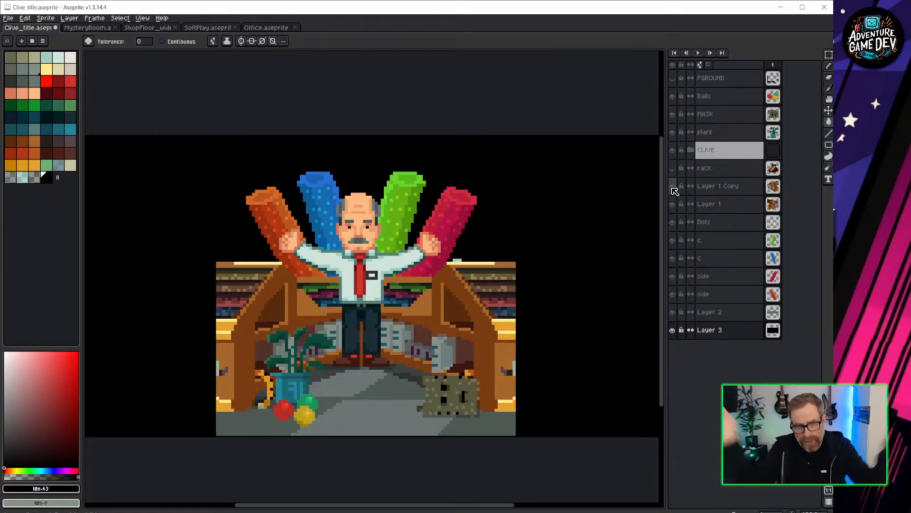
pyautogui.click(673, 187)
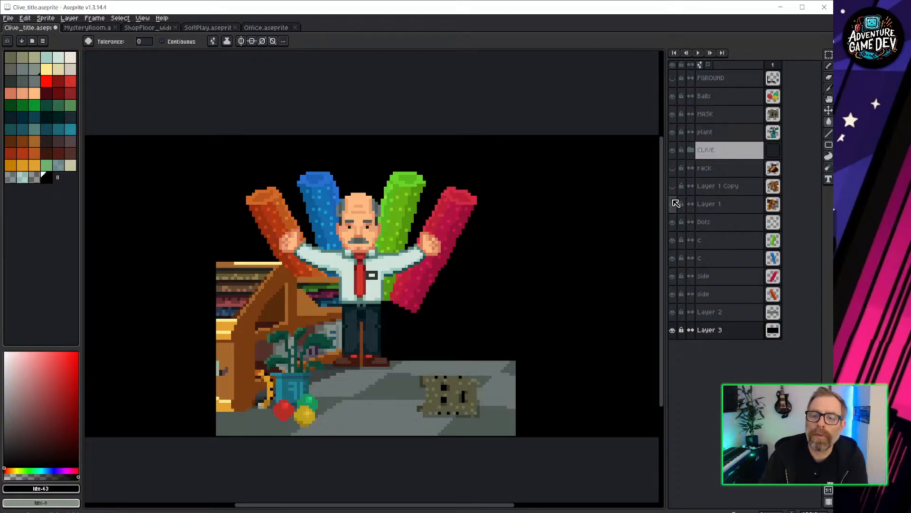
pyautogui.click(674, 204)
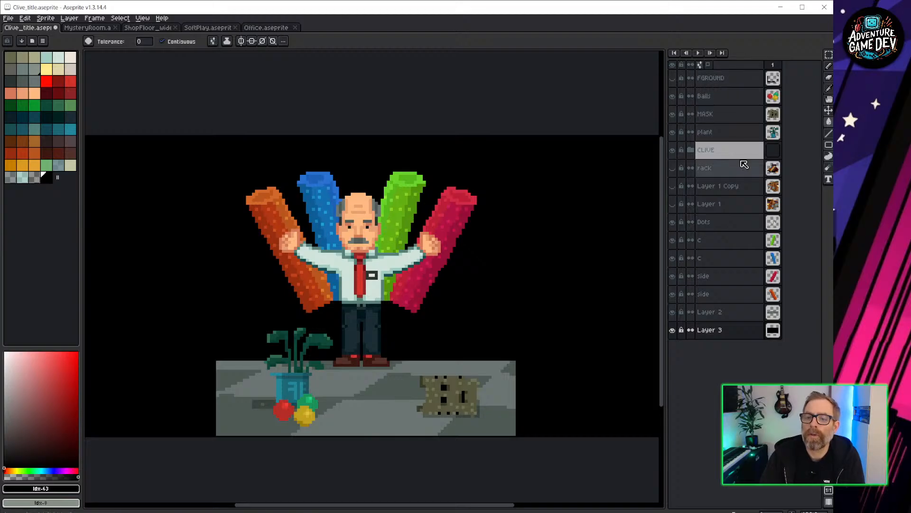
# Step: Add a new layer directly above the Dots layer and name it Cooler
pyautogui.click(722, 223)
pyautogui.hotkey('shift', 'n')
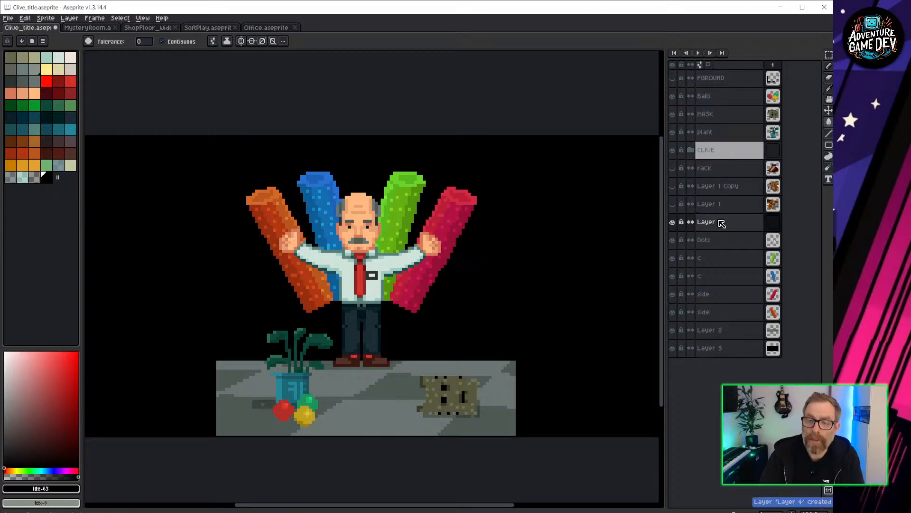
pyautogui.doubleClick(716, 223)
pyautogui.write('Col')
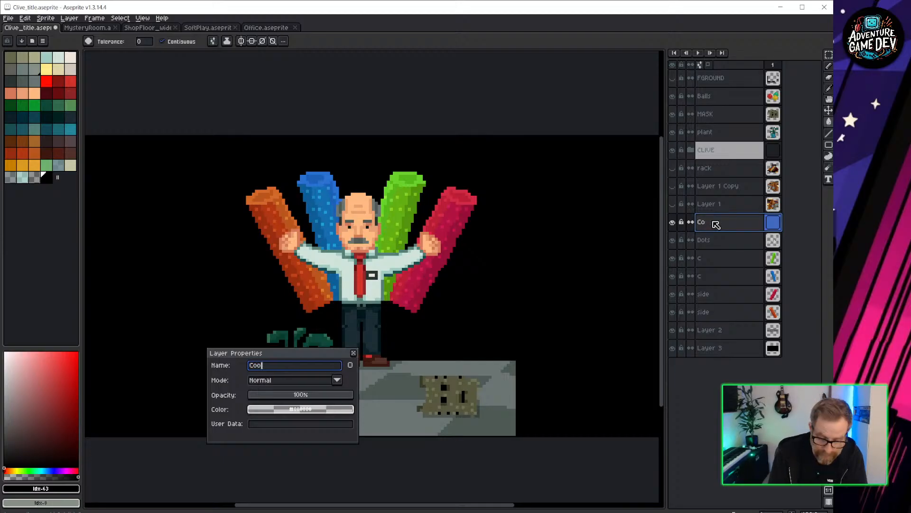
pyautogui.write('ler')
pyautogui.press('Return')
# Step: Paste the water cooler onto the Cooler layer and place it to the right of Clive beside the red carpet roll
pyautogui.hotkey('ctrl', 'v')
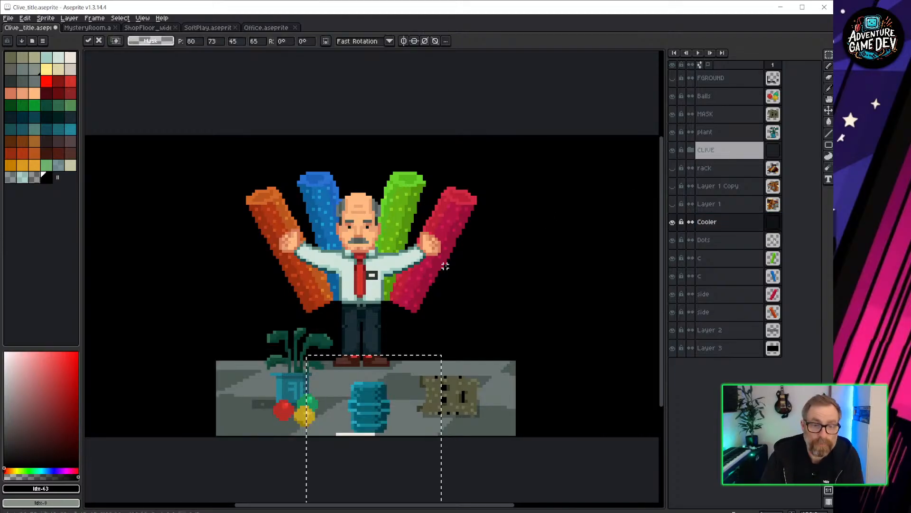
pyautogui.moveTo(380, 417); pyautogui.dragTo(508, 250)
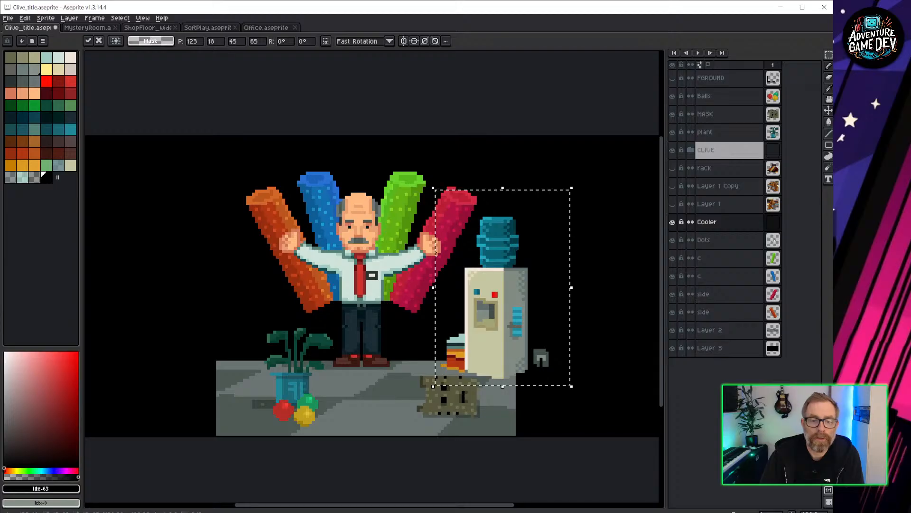
pyautogui.click(388, 255)
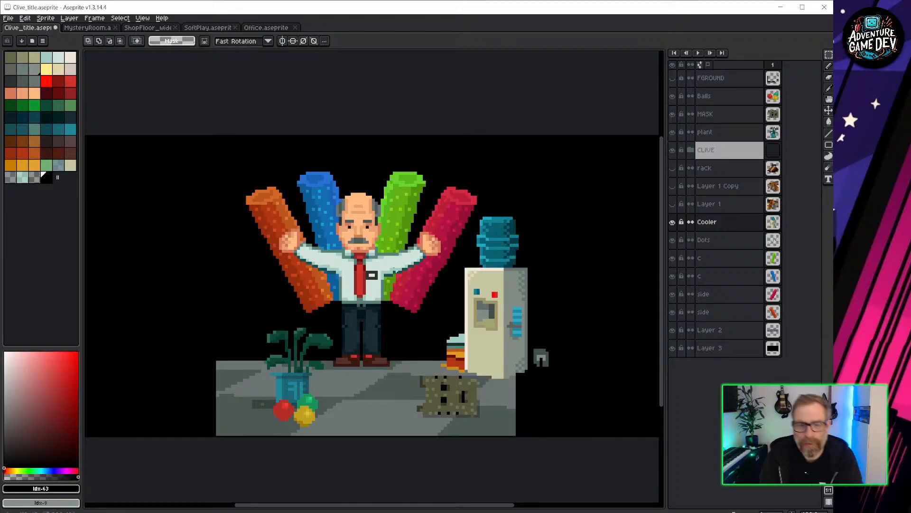
# Step: Look through the Office, MysteryRoom and ShopFloor_wider scenes for another prop, ending at the lizard beside the LINO sign
pyautogui.click(272, 30)
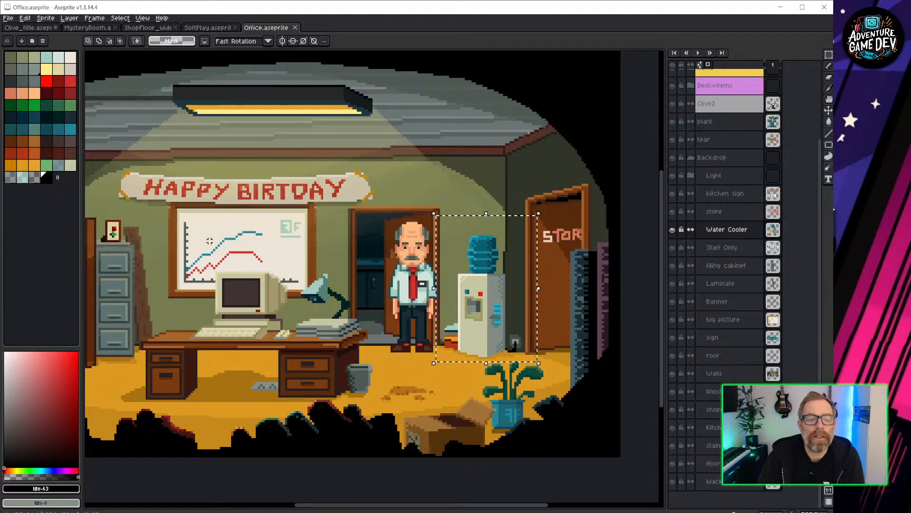
pyautogui.moveTo(214, 240); pyautogui.dragTo(418, 188, button='middle')
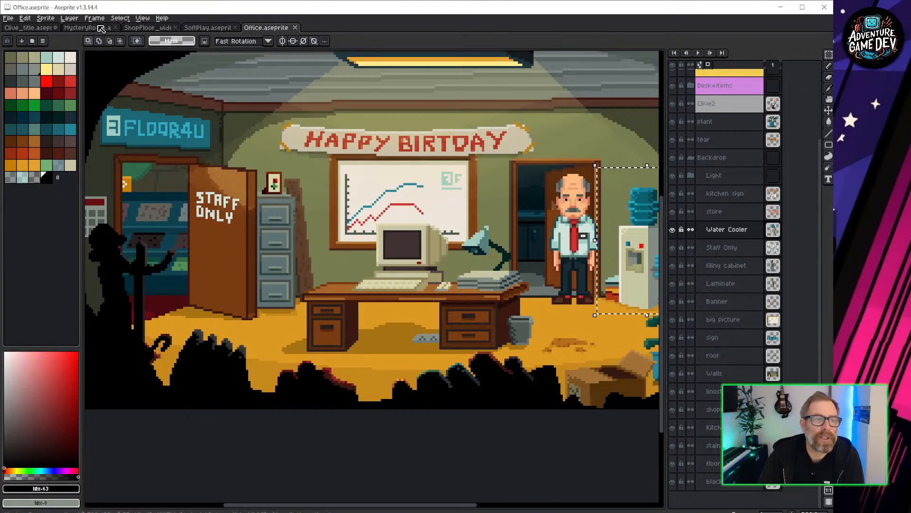
pyautogui.click(95, 28)
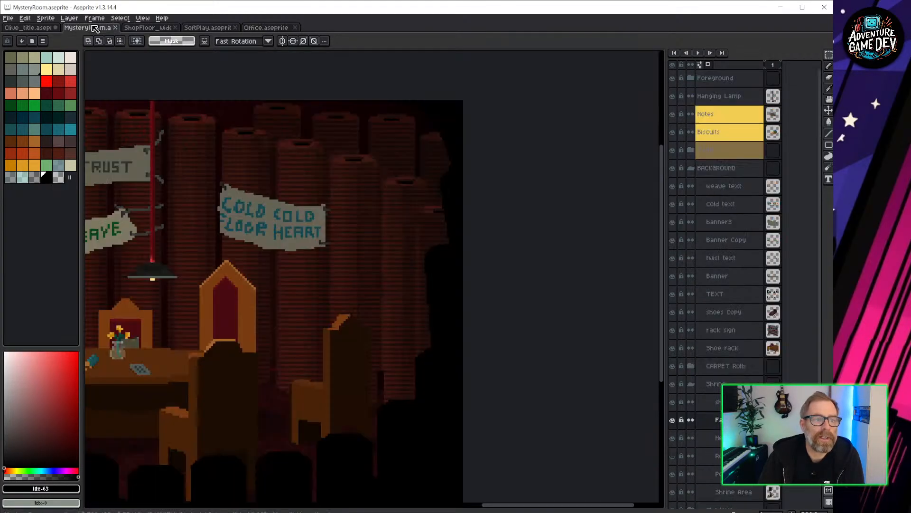
pyautogui.click(155, 30)
pyautogui.moveTo(389, 215); pyautogui.dragTo(431, 209, button='middle')
pyautogui.scroll(3, 431, 210)
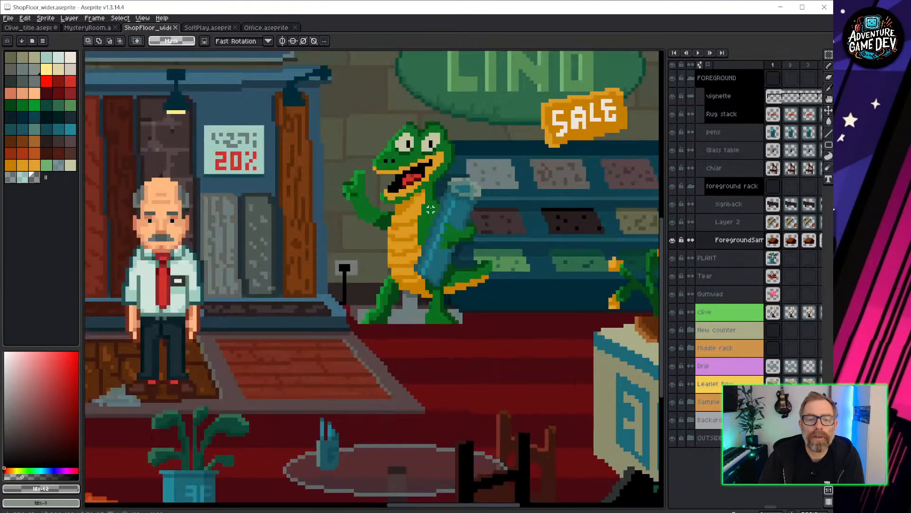
pyautogui.scroll(1, 431, 210)
pyautogui.scroll(-1, 389, 215)
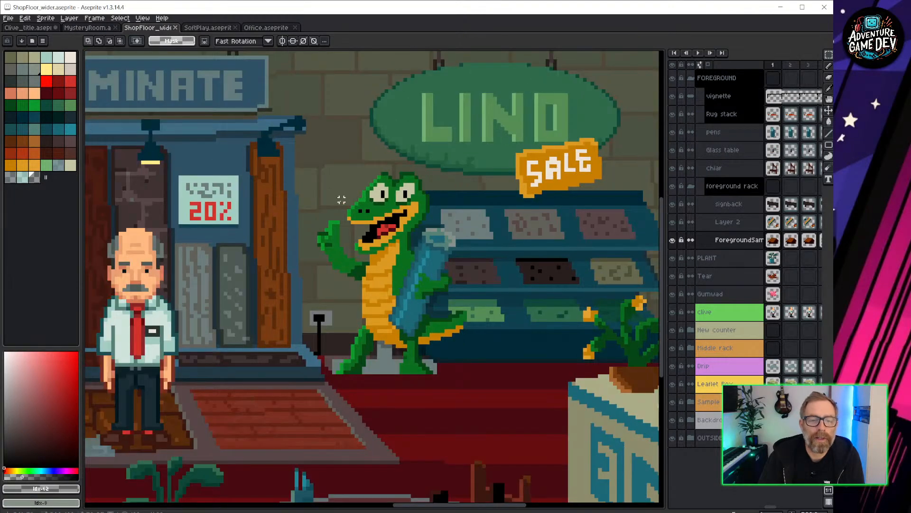
pyautogui.moveTo(368, 177); pyautogui.dragTo(320, 199, button='middle')
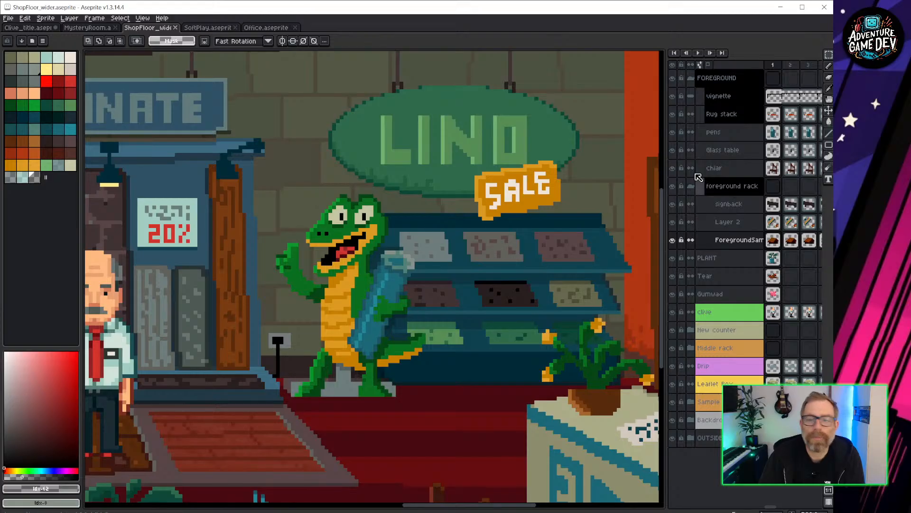
# Step: Pick the Lino lizard layer, check its visibility and marquee-select the whole lizard
pyautogui.keyDown('ctrl'); pyautogui.click(348, 235); pyautogui.keyUp('ctrl')
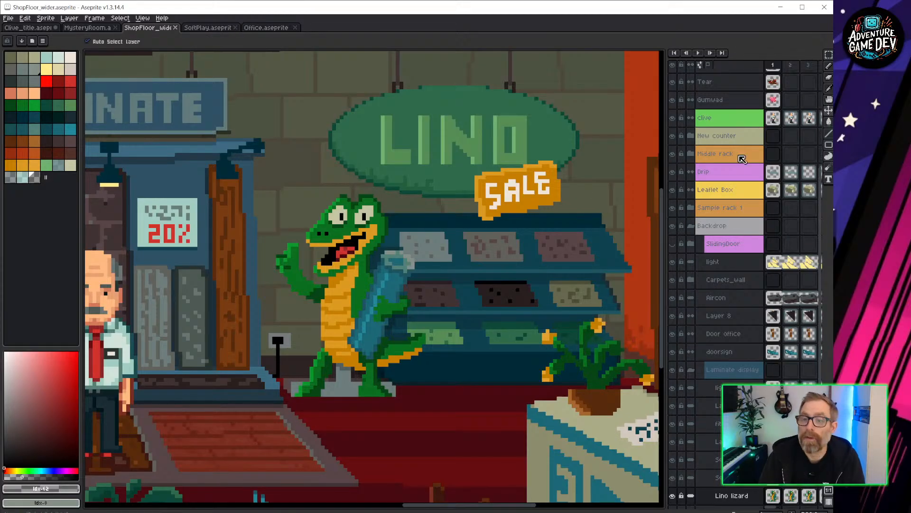
pyautogui.scroll(-4, 702, 332)
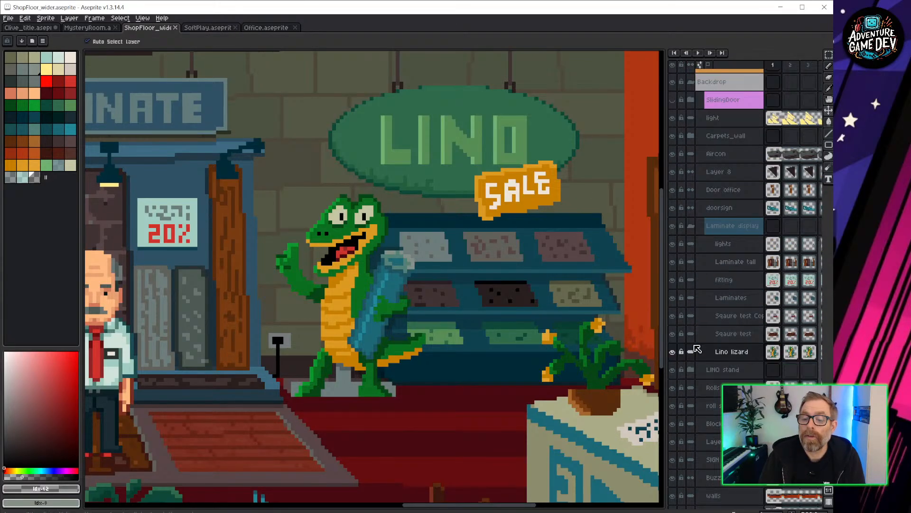
pyautogui.click(674, 353)
pyautogui.click(674, 353)
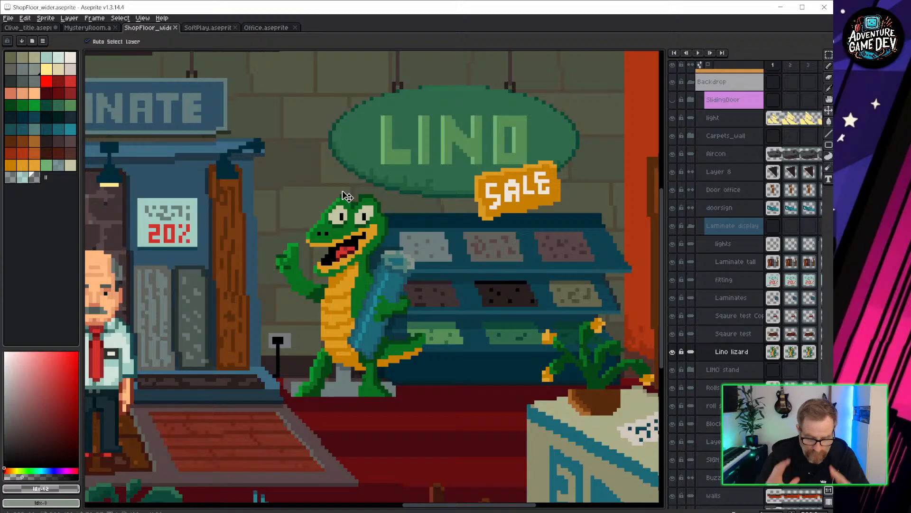
pyautogui.press('m')
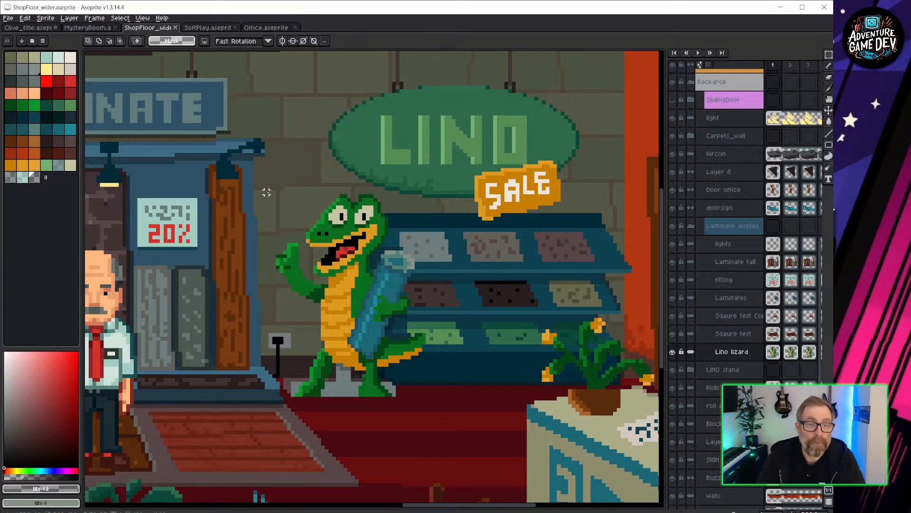
pyautogui.moveTo(264, 171); pyautogui.dragTo(445, 412)
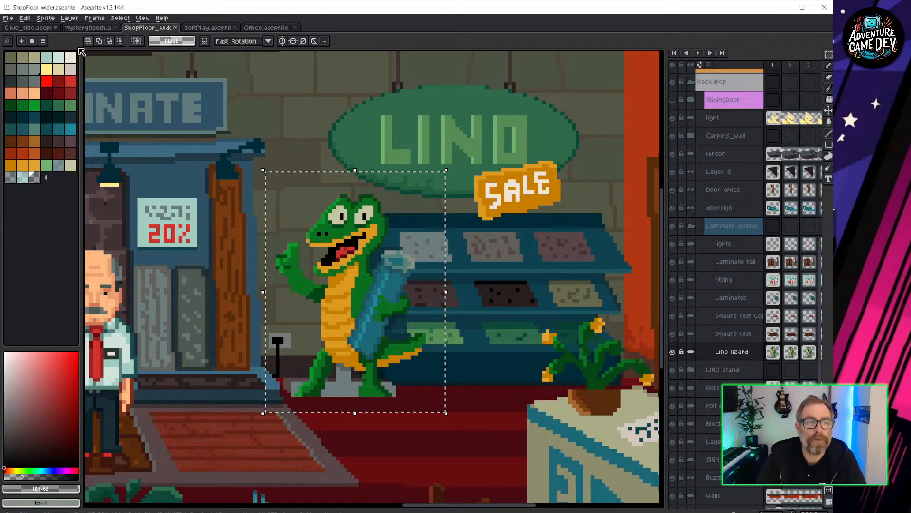
# Step: Paste the lizard into Clive_title.aseprite on the Cooler layer and place it to the left of Clive
pyautogui.click(26, 27)
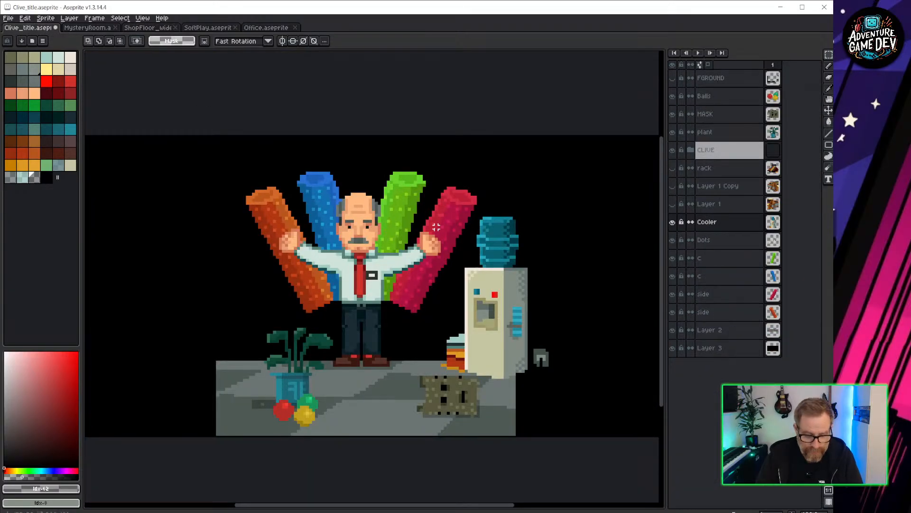
pyautogui.hotkey('ctrl', 'v')
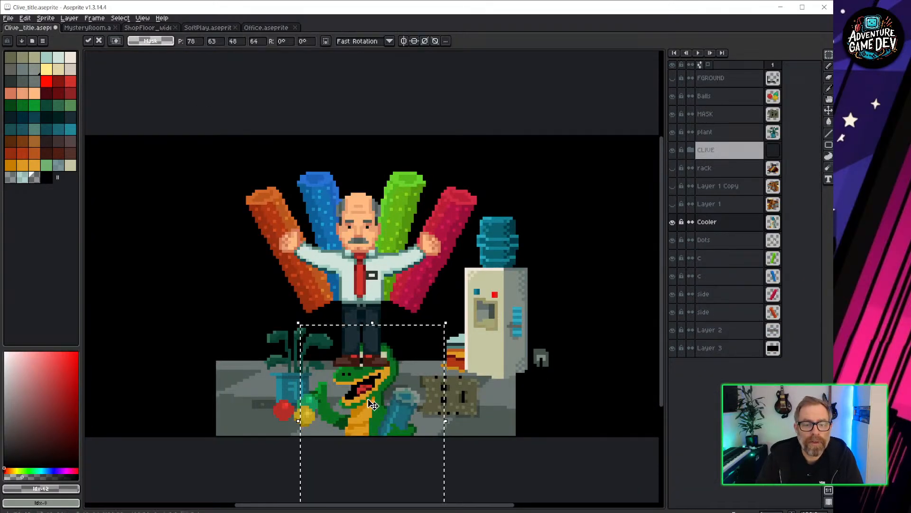
pyautogui.moveTo(369, 409); pyautogui.dragTo(203, 264)
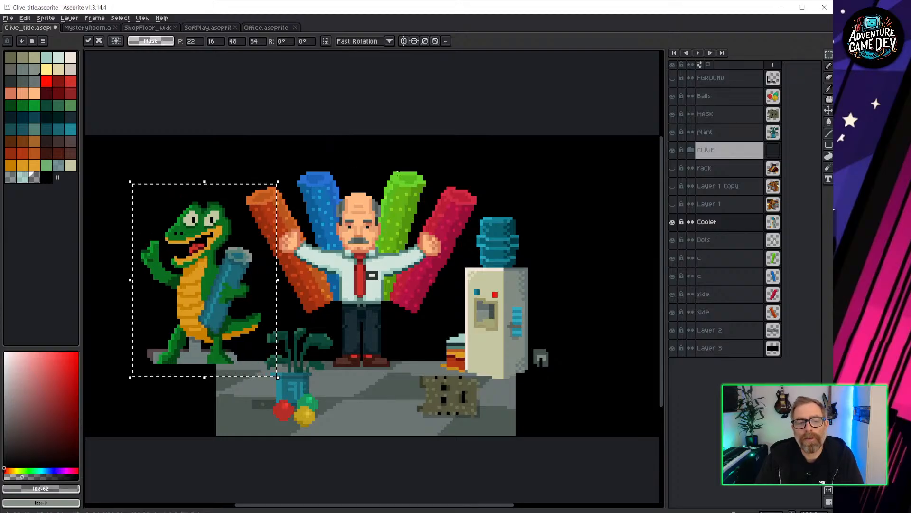
# Step: Flip the lizard horizontally so it faces Clive, lower it slightly and deselect it
pyautogui.click(25, 18)
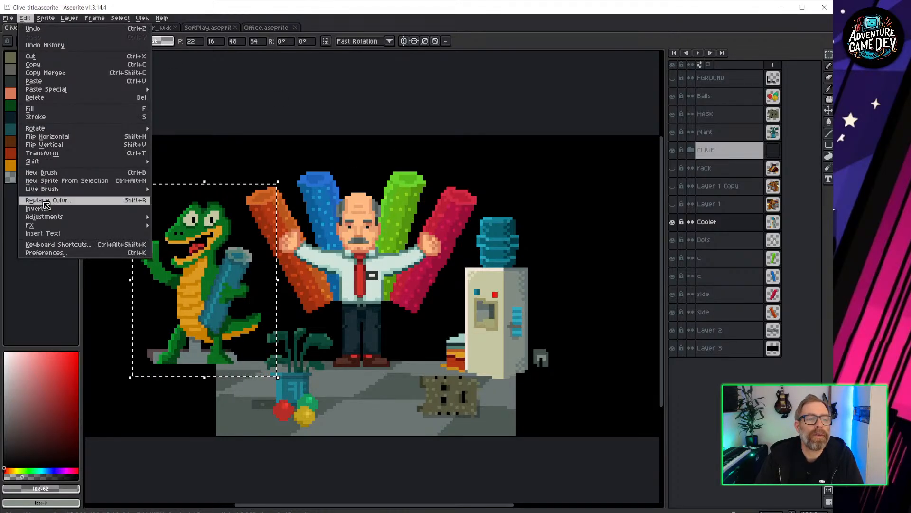
pyautogui.click(63, 138)
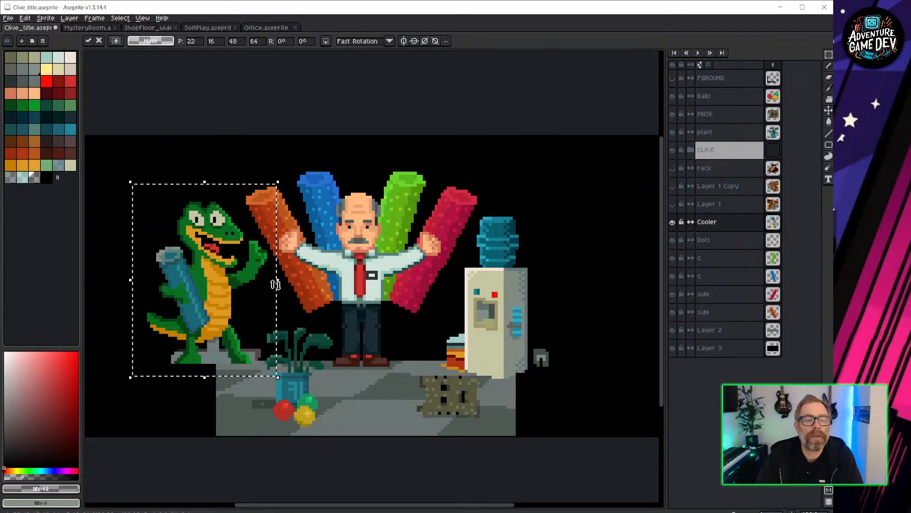
pyautogui.moveTo(224, 291); pyautogui.dragTo(224, 298)
pyautogui.hotkey('ctrl', 'd')
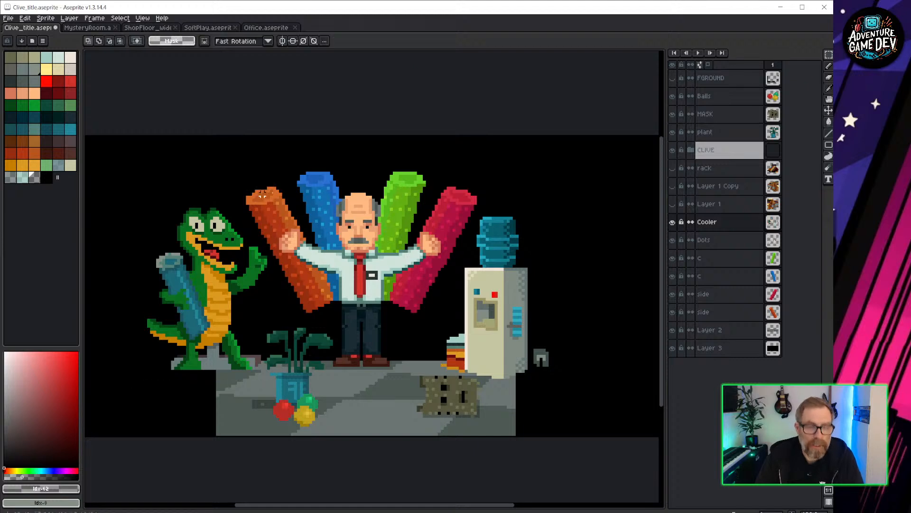
# Step: Shift the grey chequered floor on Layer 2 slightly up and to the left
pyautogui.scroll(-2, 439, 264)
pyautogui.scroll(2, 439, 264)
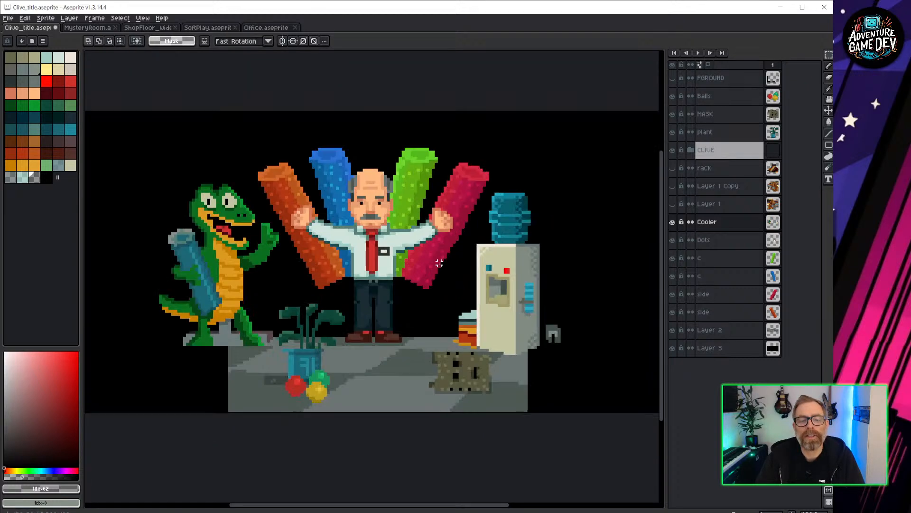
pyautogui.scroll(-1, 439, 263)
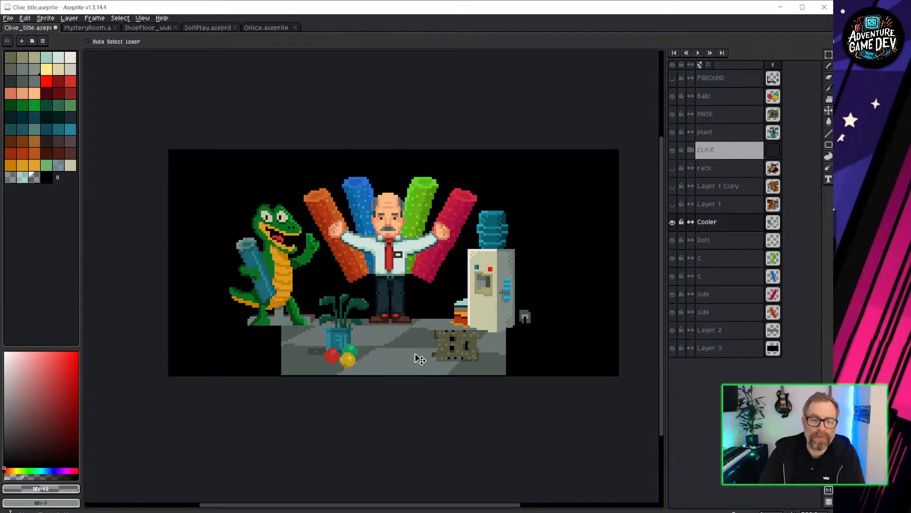
pyautogui.keyDown('ctrl'); pyautogui.moveTo(417, 349); pyautogui.dragTo(398, 345); pyautogui.keyUp('ctrl')
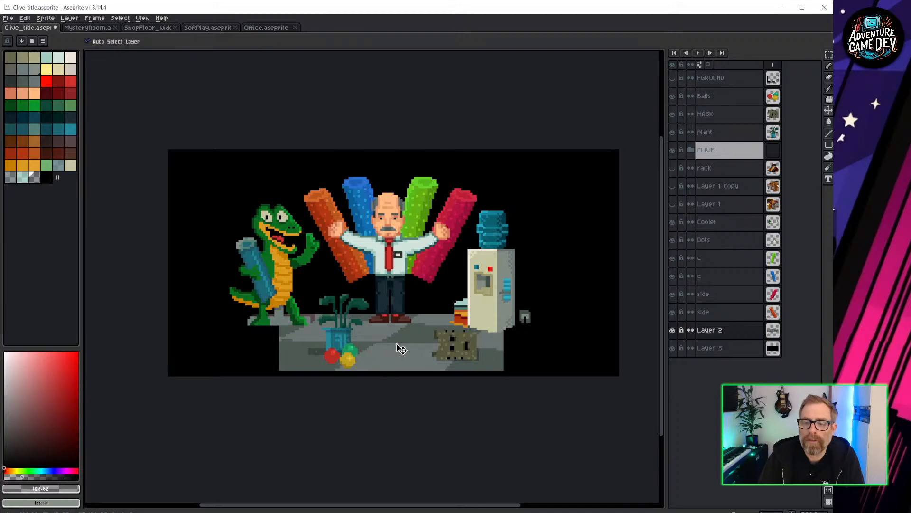
# Step: Rename Layer 2 as Cheq floor and Layer 3 as Black
pyautogui.doubleClick(712, 331)
pyautogui.write('C')
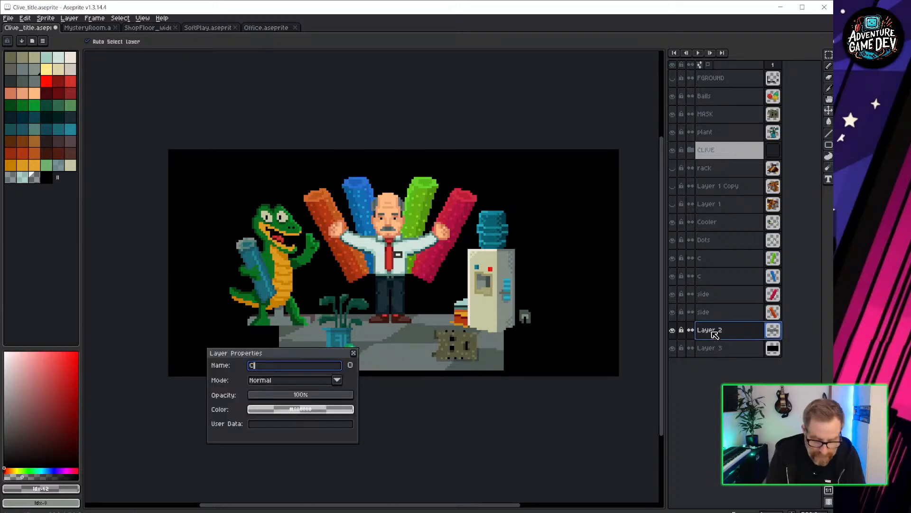
pyautogui.write('heq flo')
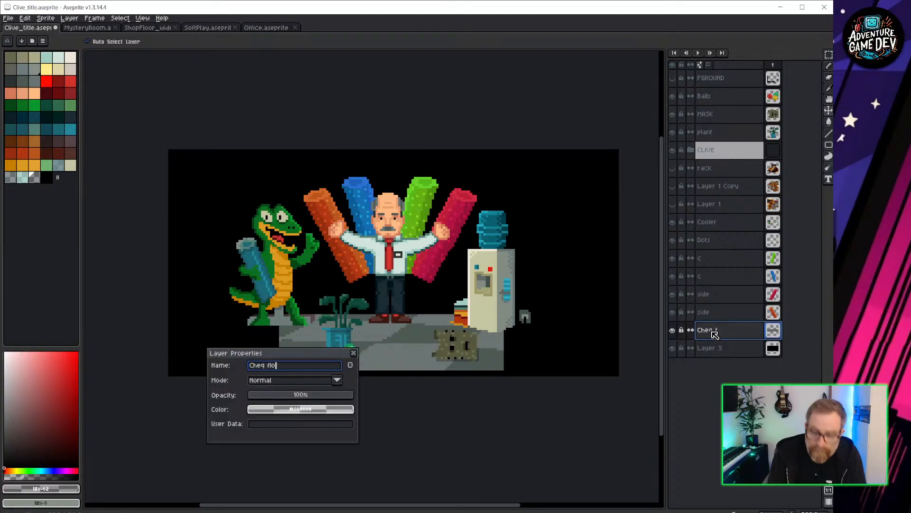
pyautogui.write('or')
pyautogui.press('Return')
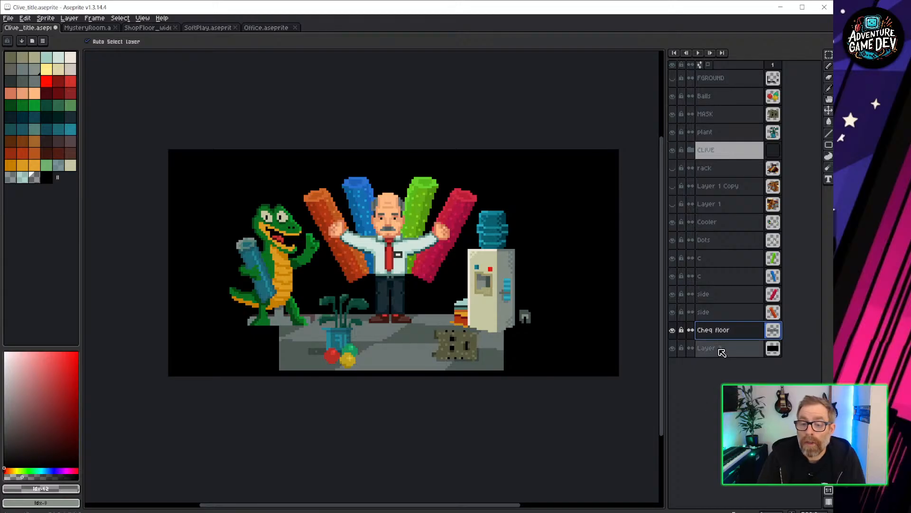
pyautogui.doubleClick(719, 348)
pyautogui.write('Black')
pyautogui.press('Return')
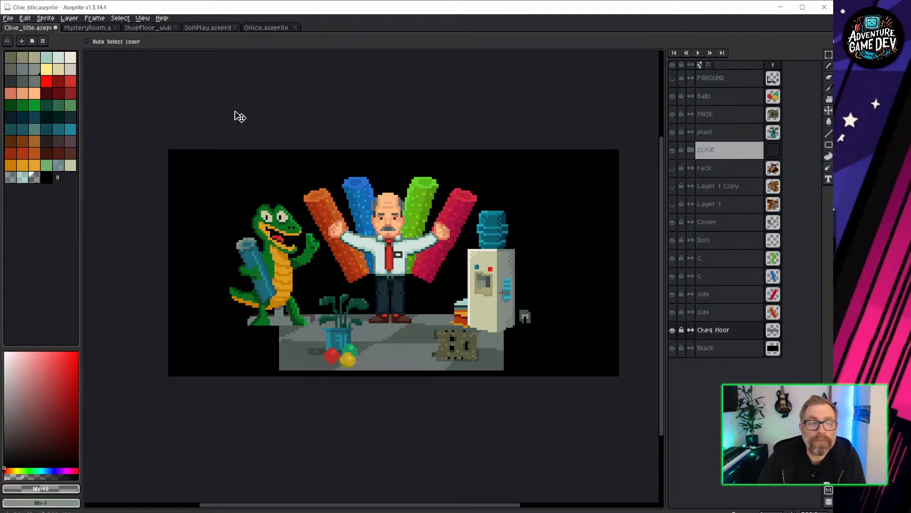
# Step: Switch to MysteryRoom.aseprite and look over the scene from the round table to the shrine for usable props
pyautogui.click(88, 29)
pyautogui.scroll(-3, 311, 166)
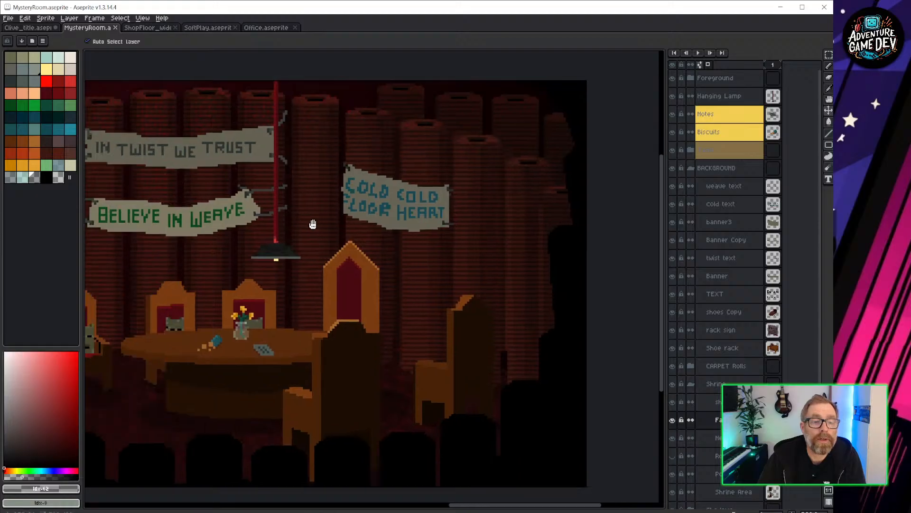
pyautogui.scroll(2, 502, 134)
pyautogui.moveTo(503, 135); pyautogui.dragTo(313, 197, button='middle')
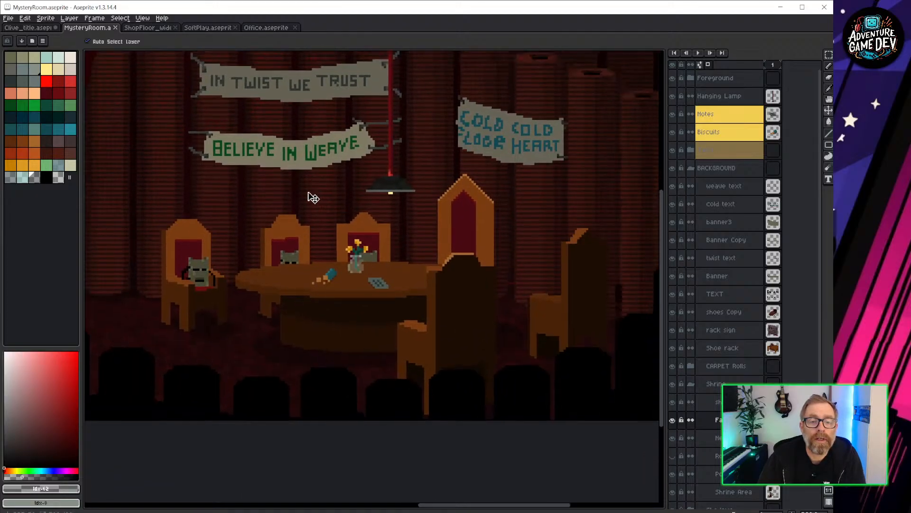
pyautogui.moveTo(381, 229); pyautogui.dragTo(284, 248, button='middle')
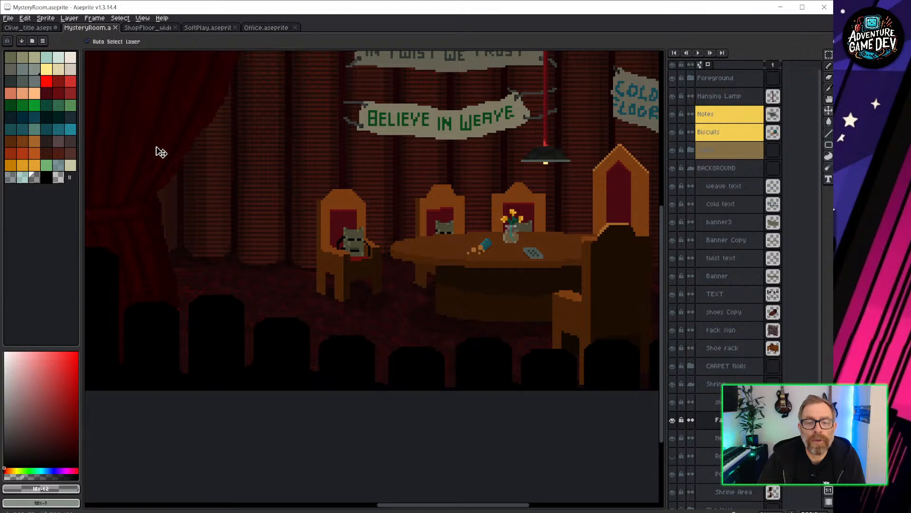
pyautogui.moveTo(141, 153); pyautogui.dragTo(560, 262, button='middle')
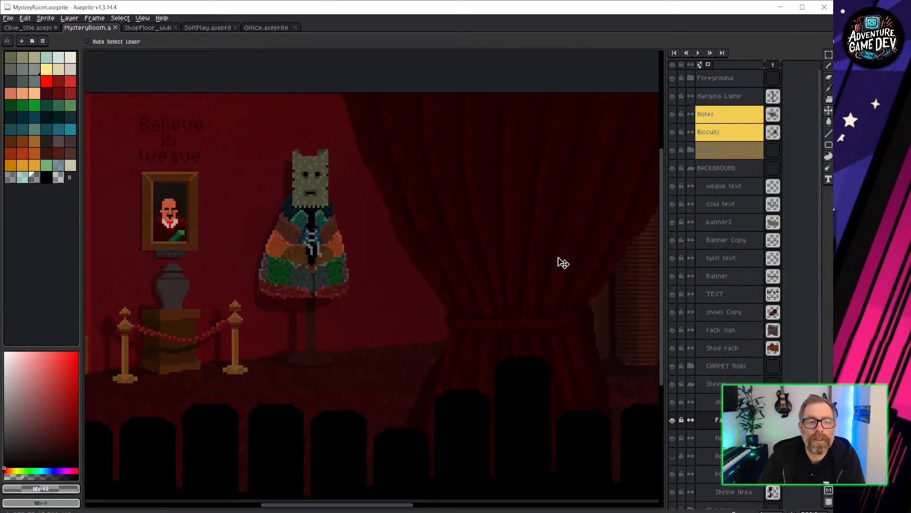
pyautogui.moveTo(351, 281); pyautogui.dragTo(474, 302, button='middle')
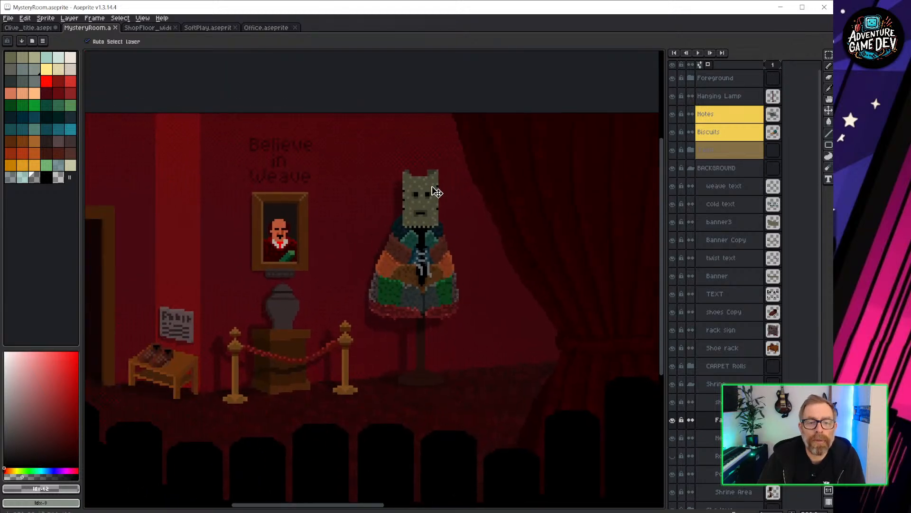
# Step: Hide and show the New robe layer to check which part of the masked robe figure it holds
pyautogui.click(404, 291)
pyautogui.click(672, 438)
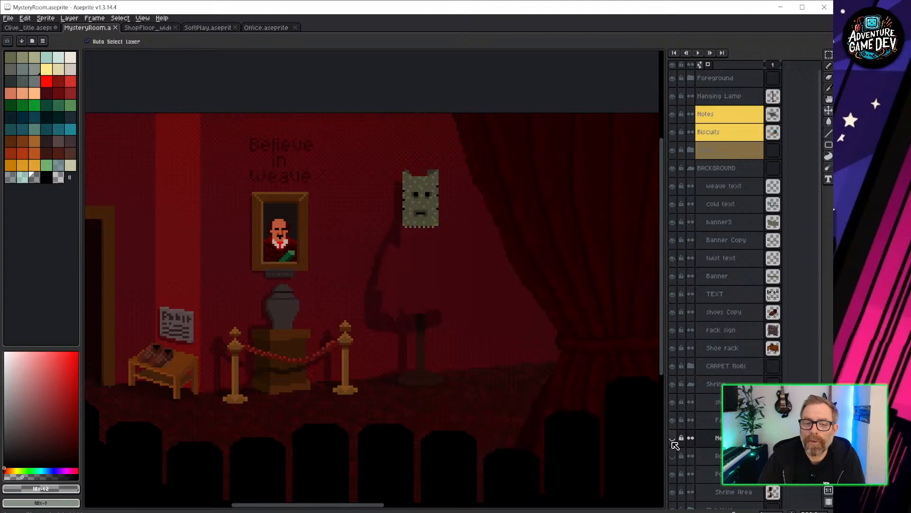
pyautogui.click(672, 438)
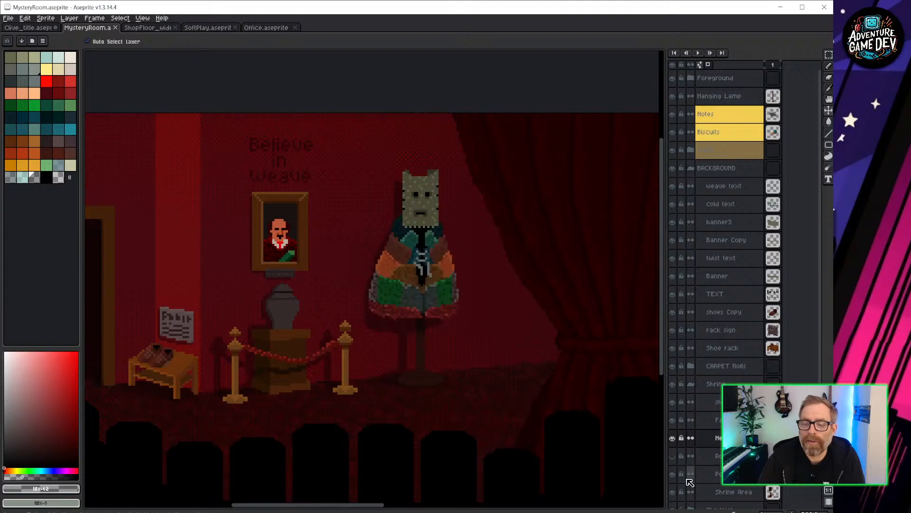
pyautogui.click(672, 437)
pyautogui.click(677, 458)
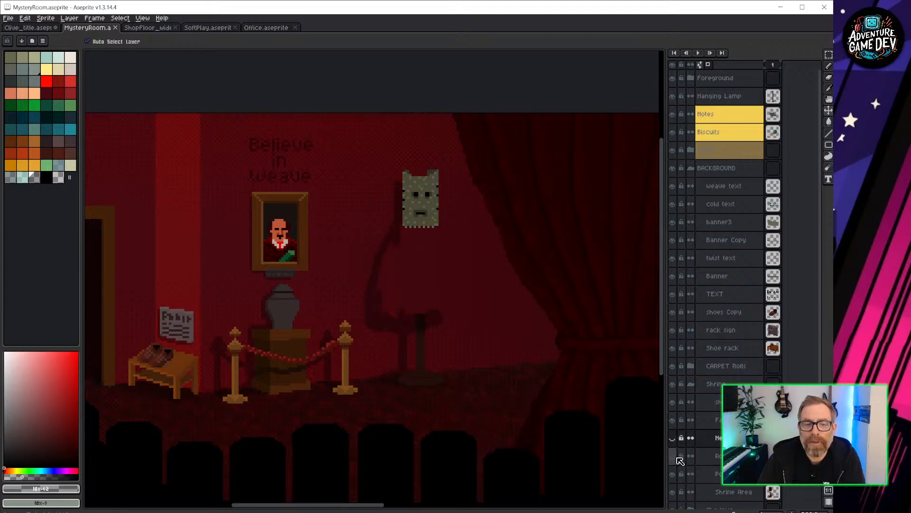
pyautogui.click(677, 458)
pyautogui.click(672, 456)
pyautogui.click(672, 437)
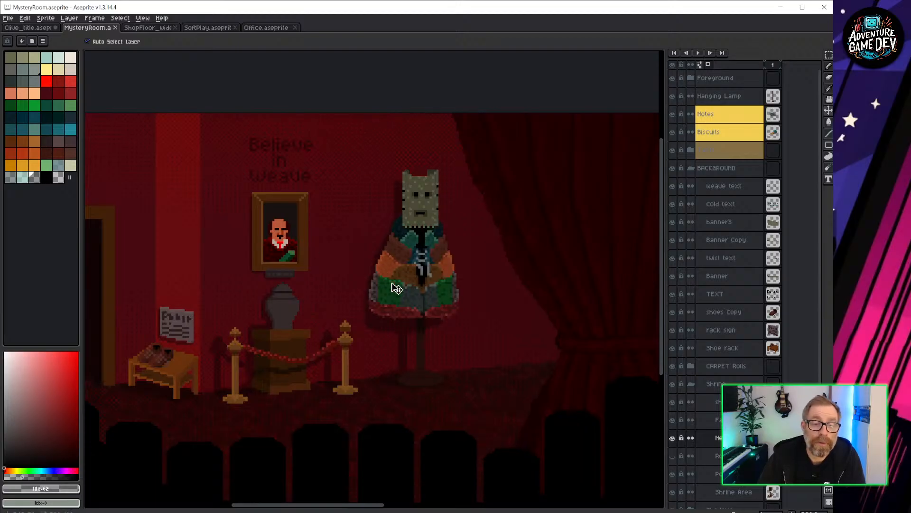
# Step: Check the contents of the Shrine Area layer and copy its urn, pedestal and rope barrier
pyautogui.scroll(1, 463, 322)
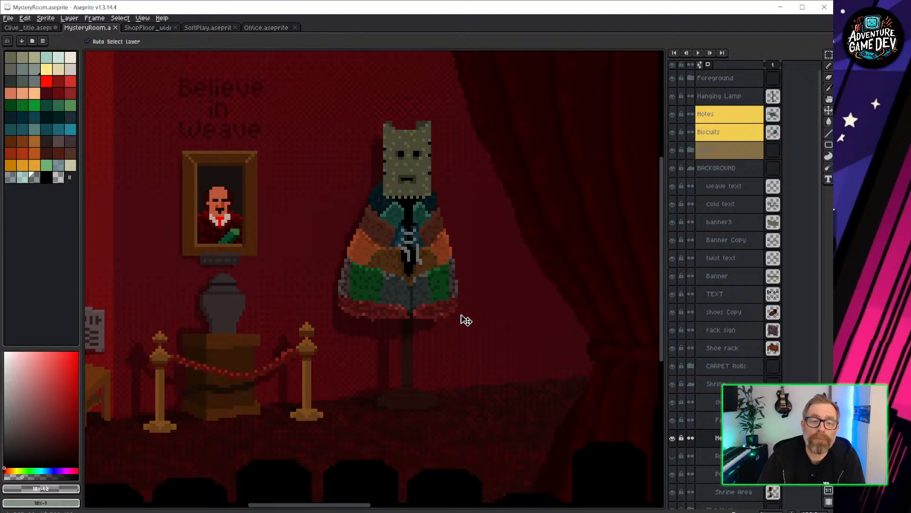
pyautogui.moveTo(296, 243); pyautogui.dragTo(274, 207, button='middle')
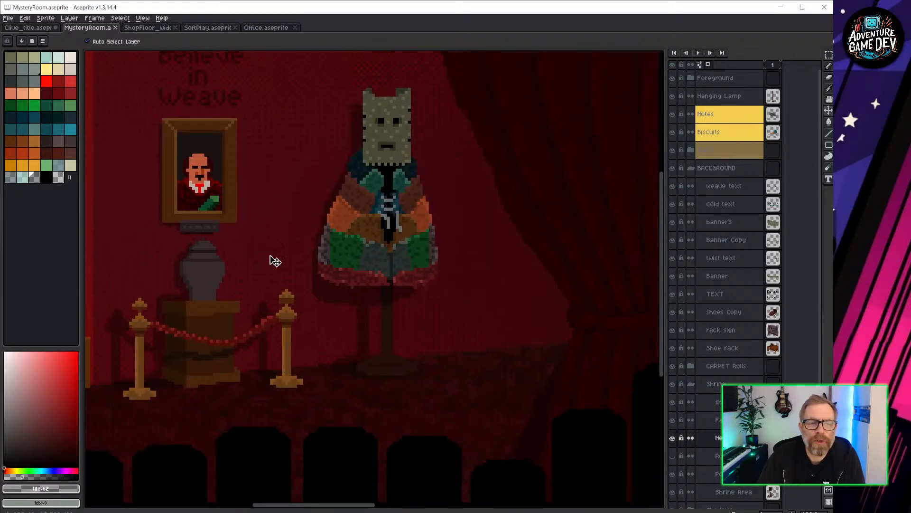
pyautogui.moveTo(258, 270); pyautogui.dragTo(367, 262, button='middle')
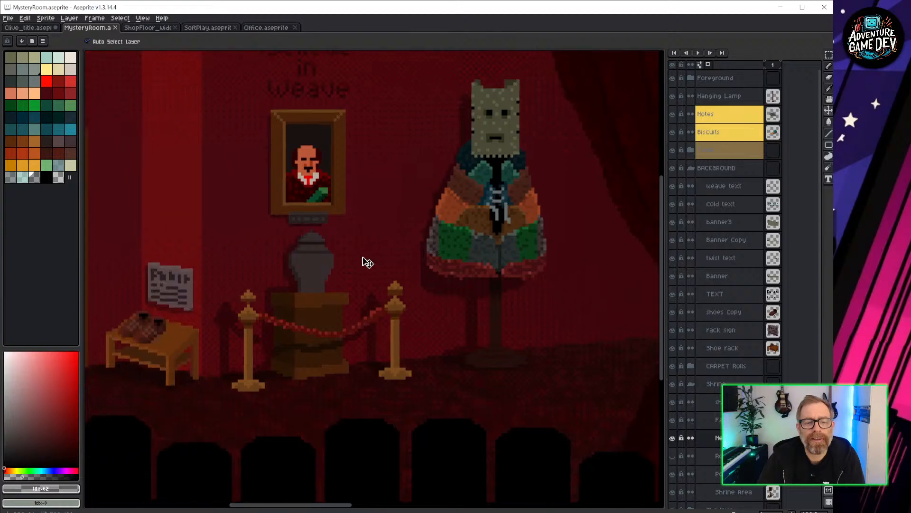
pyautogui.click(311, 268)
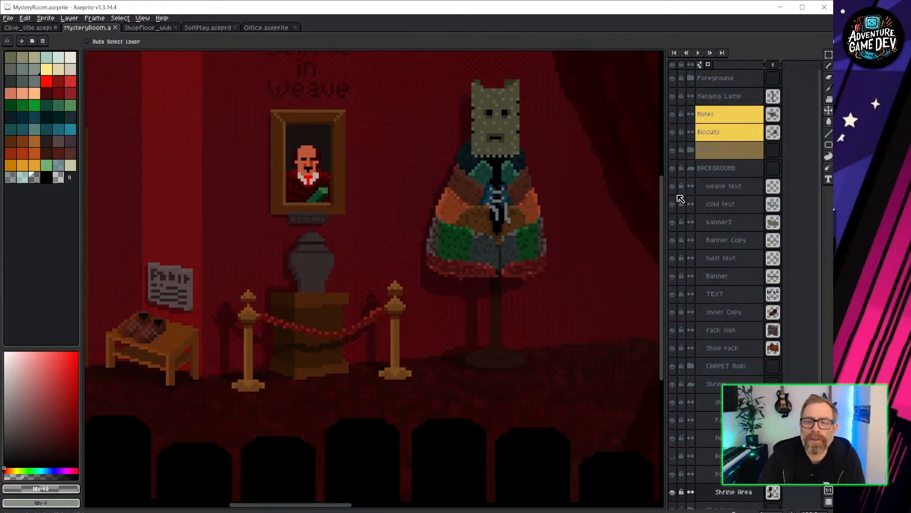
pyautogui.scroll(-5, 680, 198)
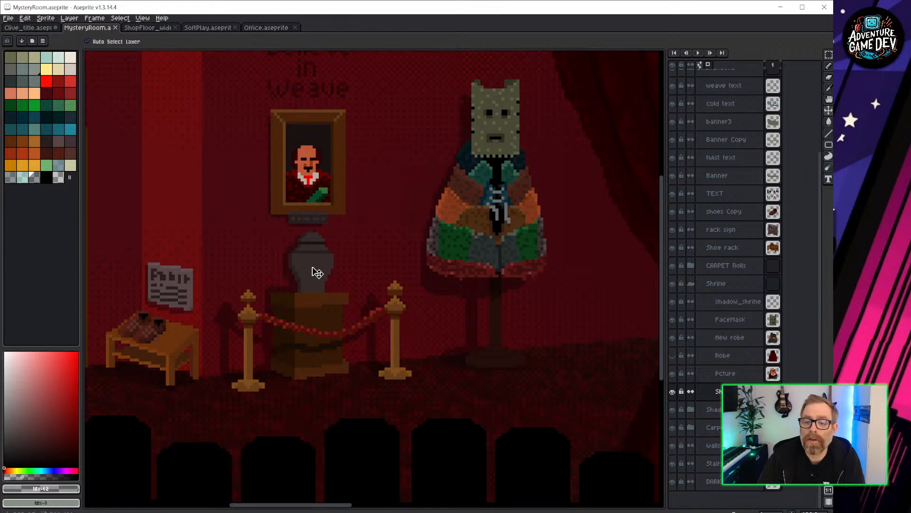
pyautogui.click(673, 391)
pyautogui.click(673, 392)
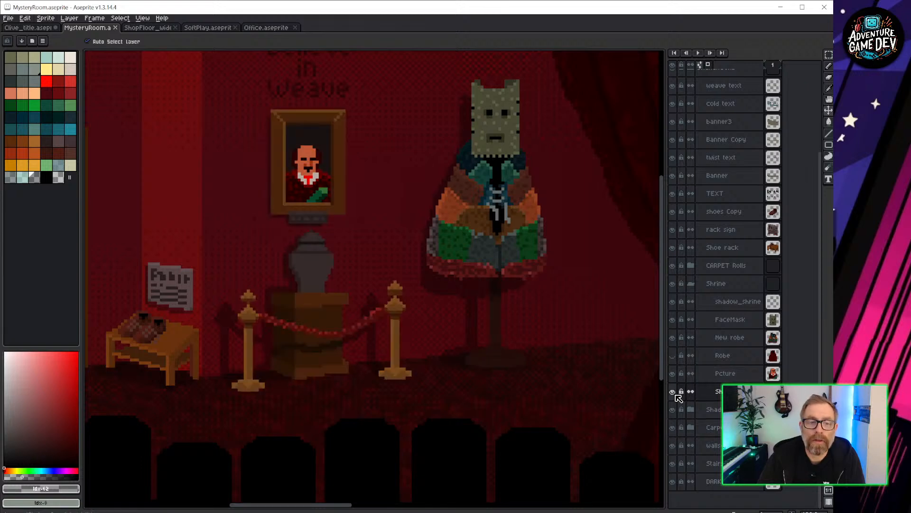
pyautogui.click(673, 392)
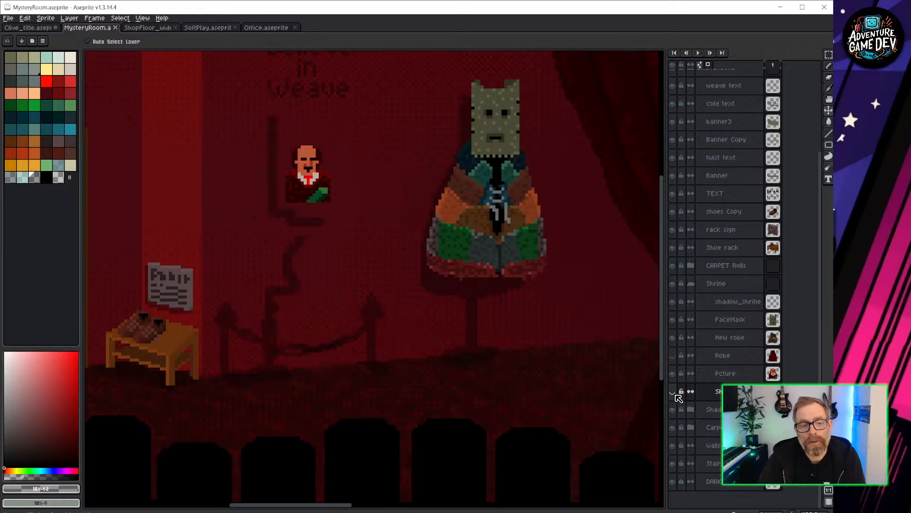
pyautogui.click(673, 392)
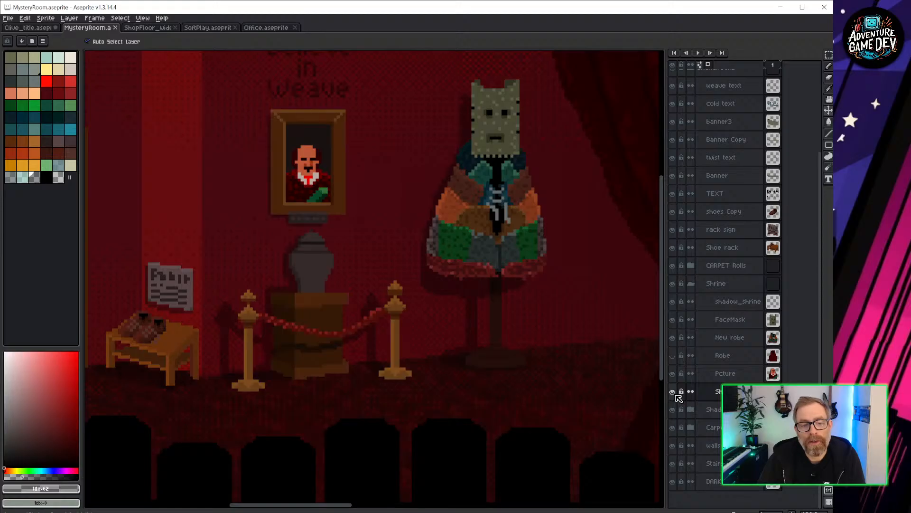
pyautogui.click(673, 392)
pyautogui.click(673, 392)
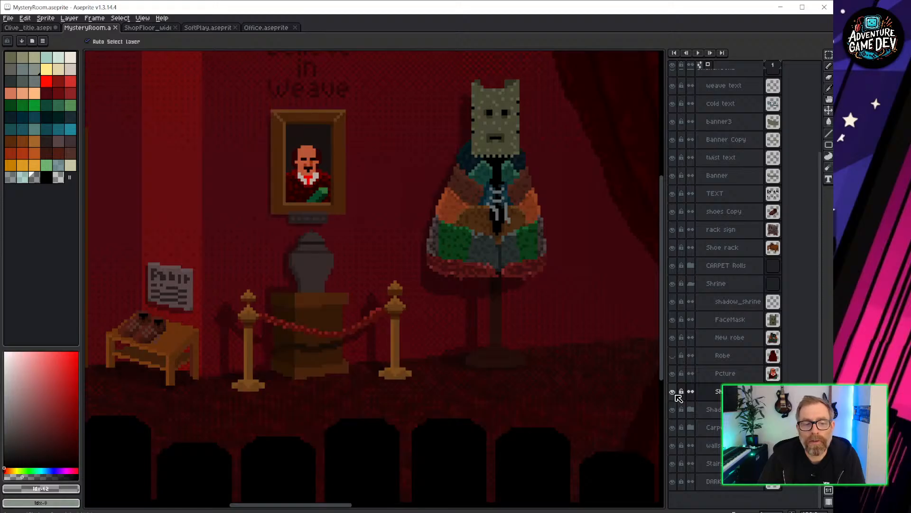
pyautogui.press('m')
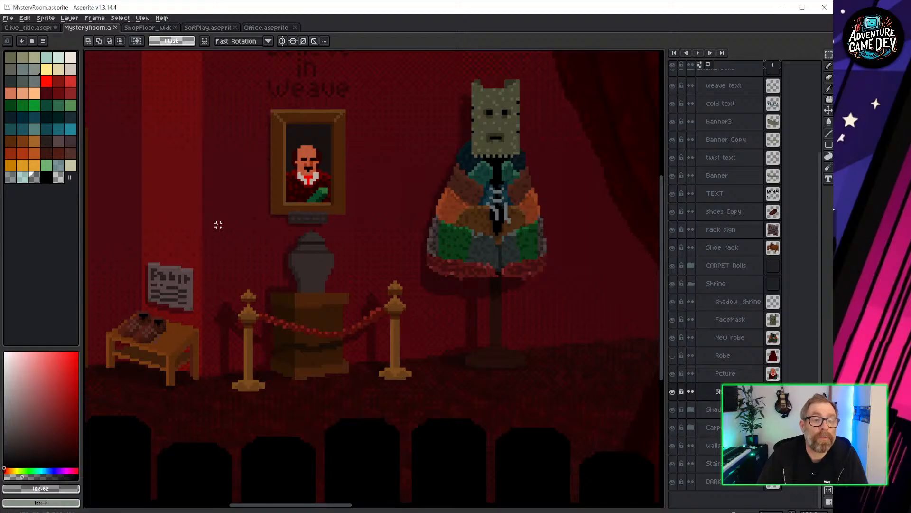
pyautogui.moveTo(218, 228); pyautogui.dragTo(419, 401)
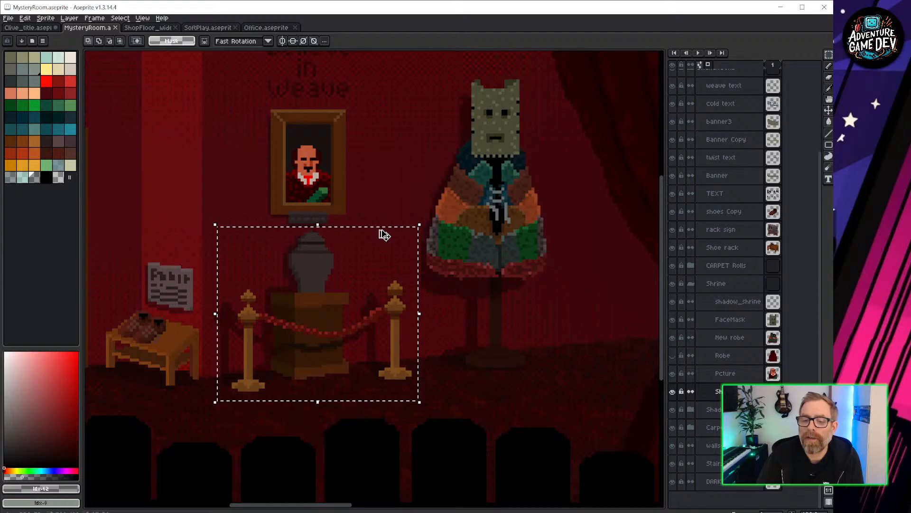
# Step: In Clive_title.aseprite, add a new layer directly above the rack layer and name it Shrine
pyautogui.click(27, 27)
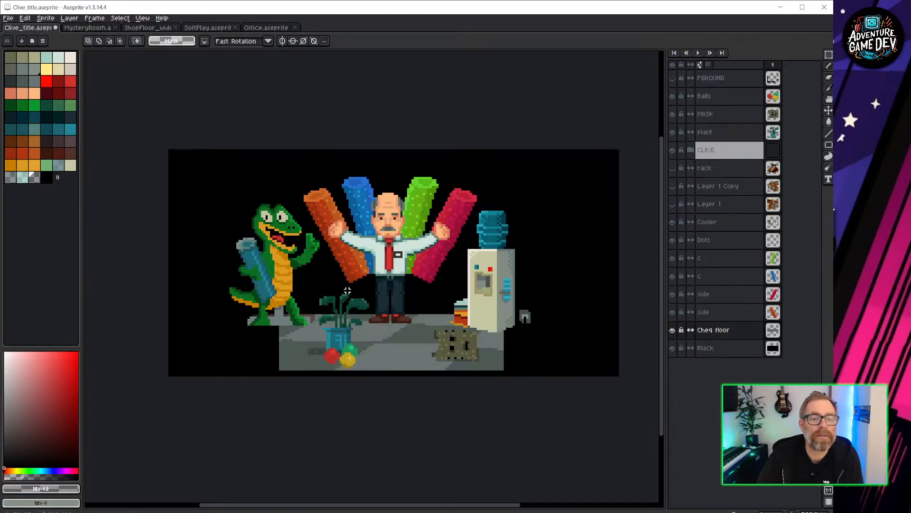
pyautogui.hotkey('ctrl', 'v')
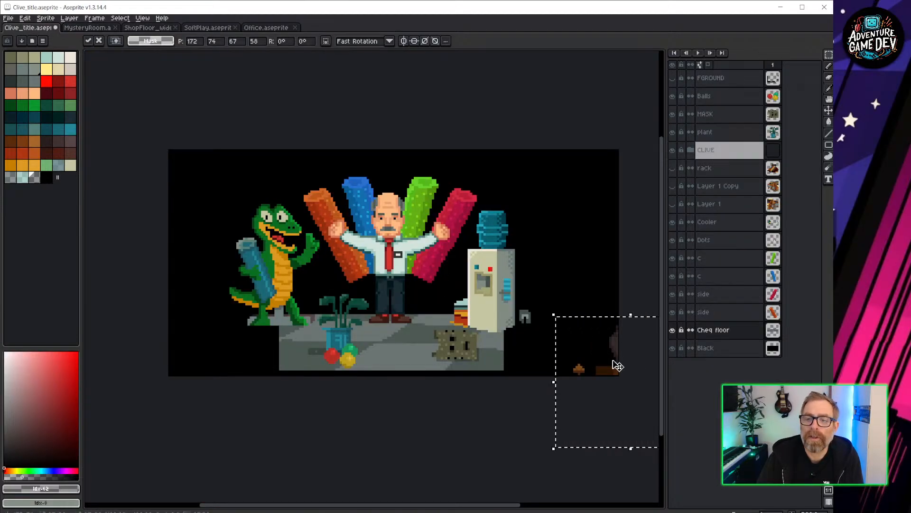
pyautogui.press('Escape')
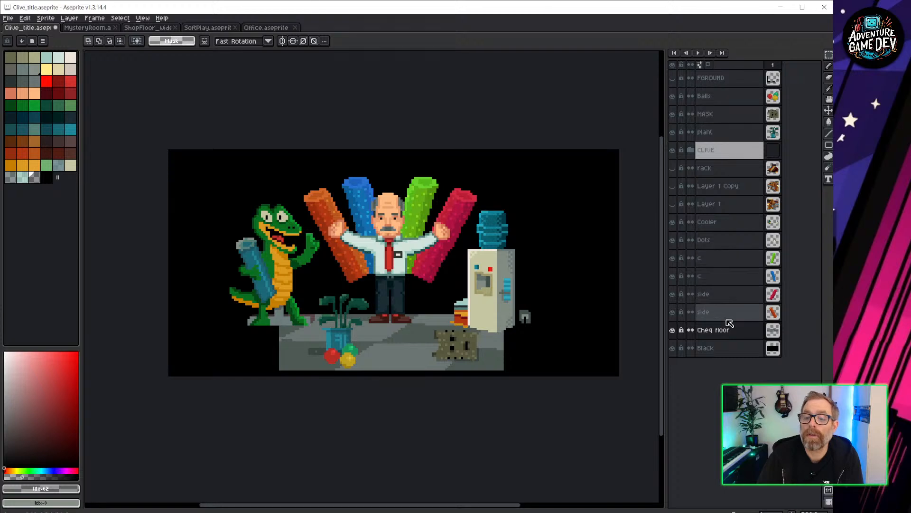
pyautogui.click(737, 168)
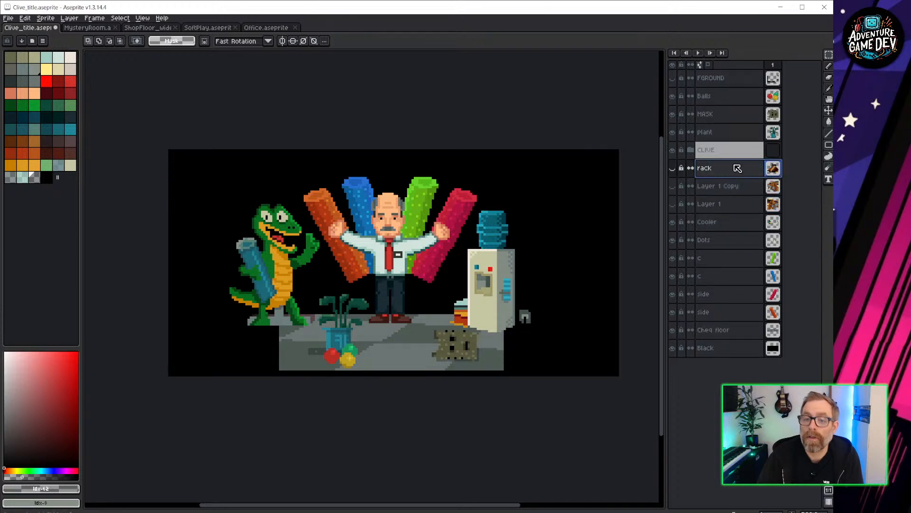
pyautogui.hotkey('shift', 'n')
pyautogui.doubleClick(716, 168)
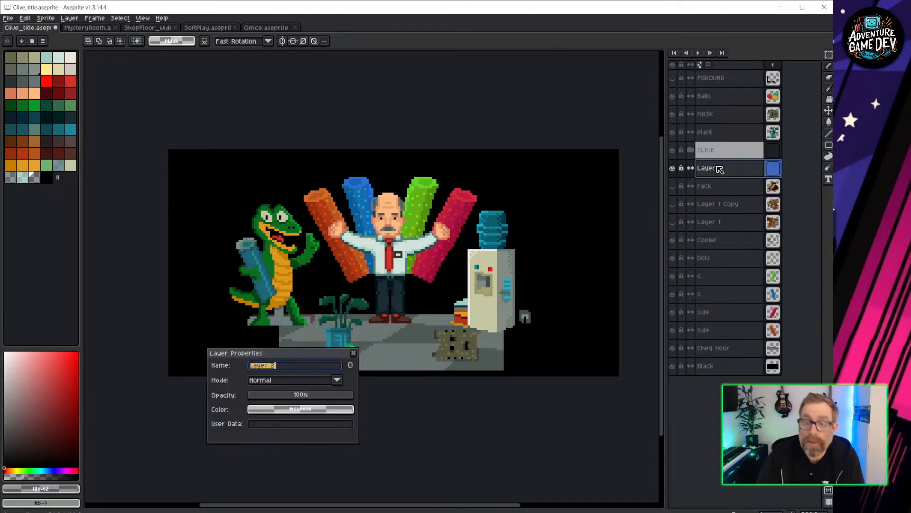
pyautogui.write('Shrine')
pyautogui.press('Return')
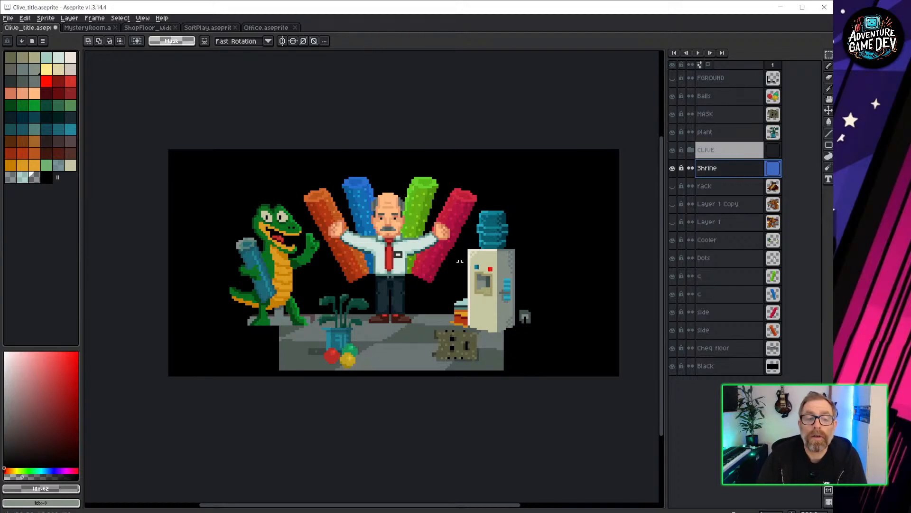
# Step: Paste the urn shrine on the Shrine layer, place it at the canvas's lower left overlapping the lizard, and deselect it
pyautogui.hotkey('ctrl', 'v')
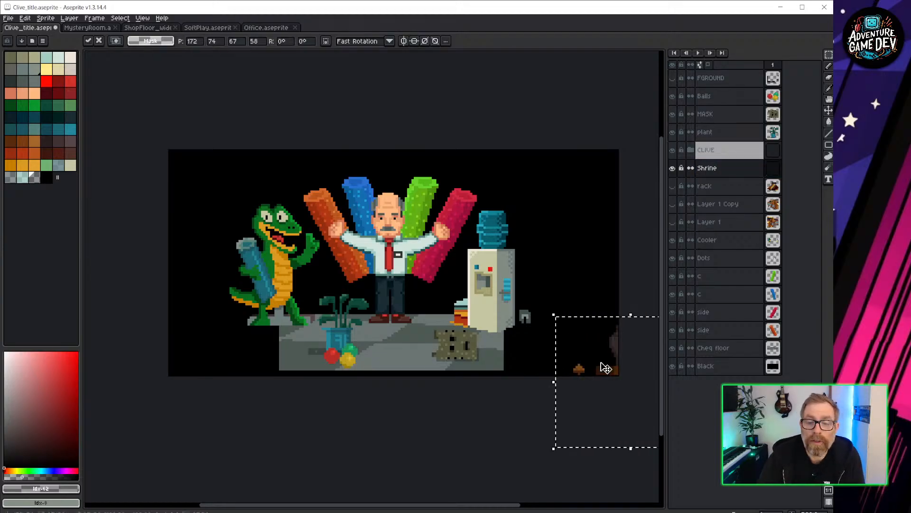
pyautogui.moveTo(612, 373); pyautogui.dragTo(233, 331)
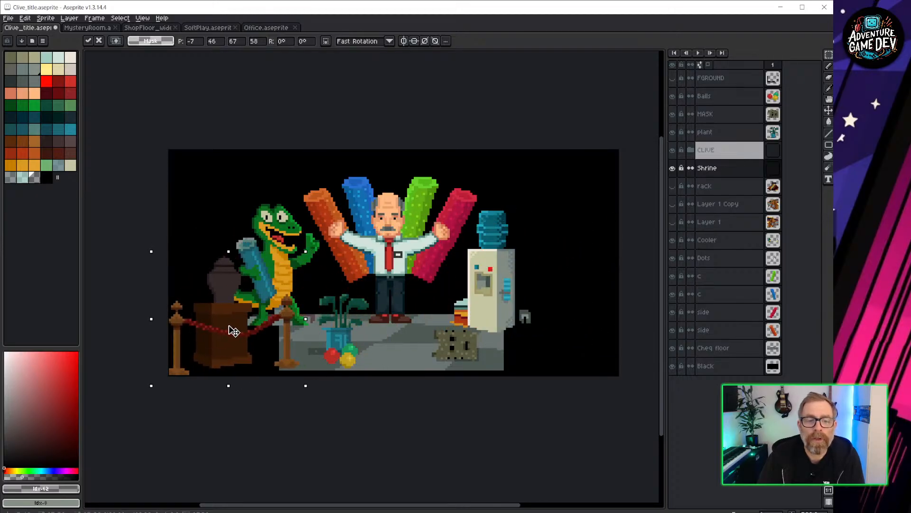
pyautogui.press('Return')
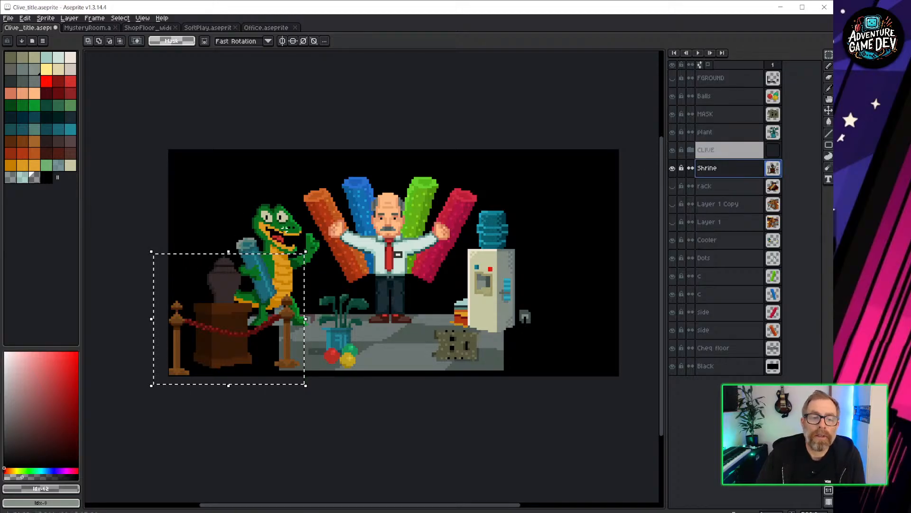
pyautogui.press('v')
pyautogui.hotkey('ctrl', 'd')
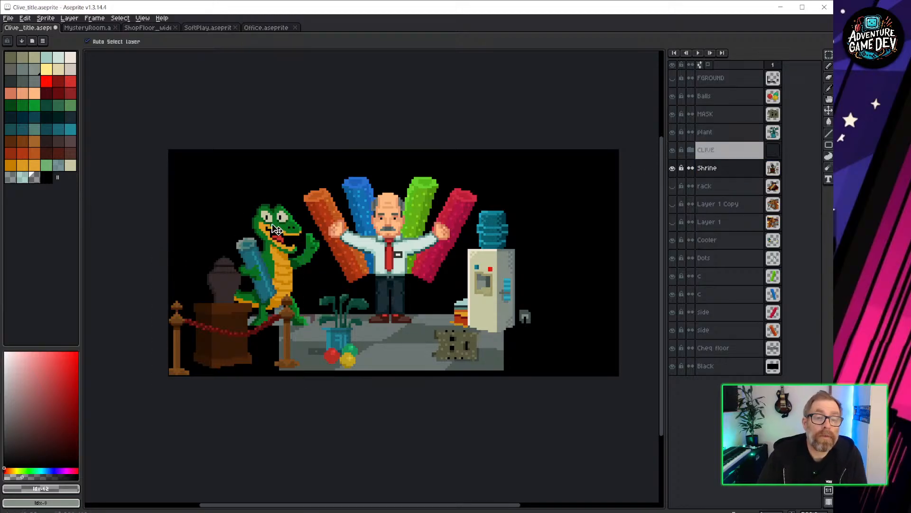
# Step: Cut the crocodile out of the Cooler layer with a rectangular selection around it
pyautogui.click(272, 225)
pyautogui.click(674, 240)
pyautogui.click(674, 241)
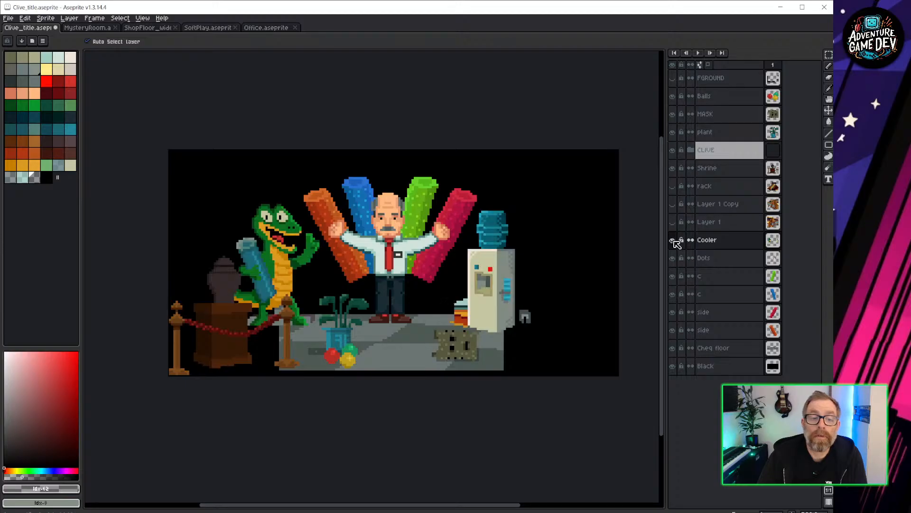
pyautogui.press('m')
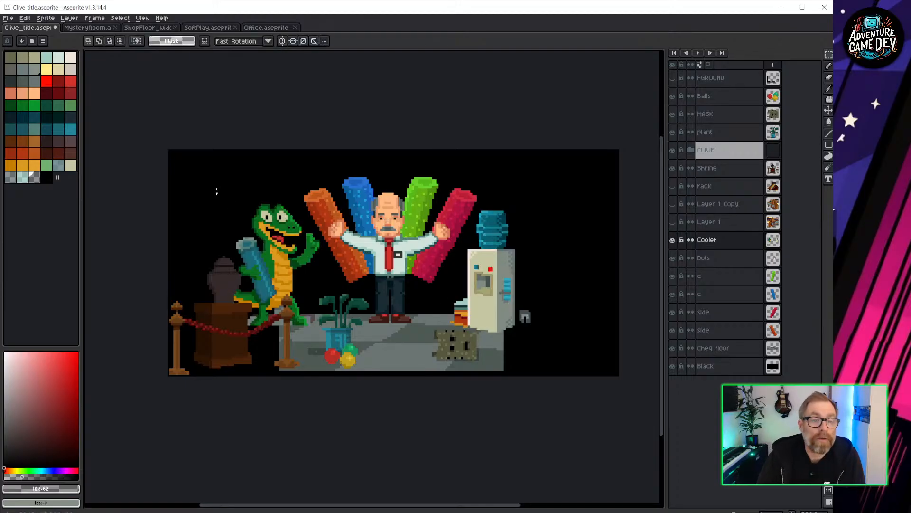
pyautogui.moveTo(195, 178); pyautogui.dragTo(337, 344)
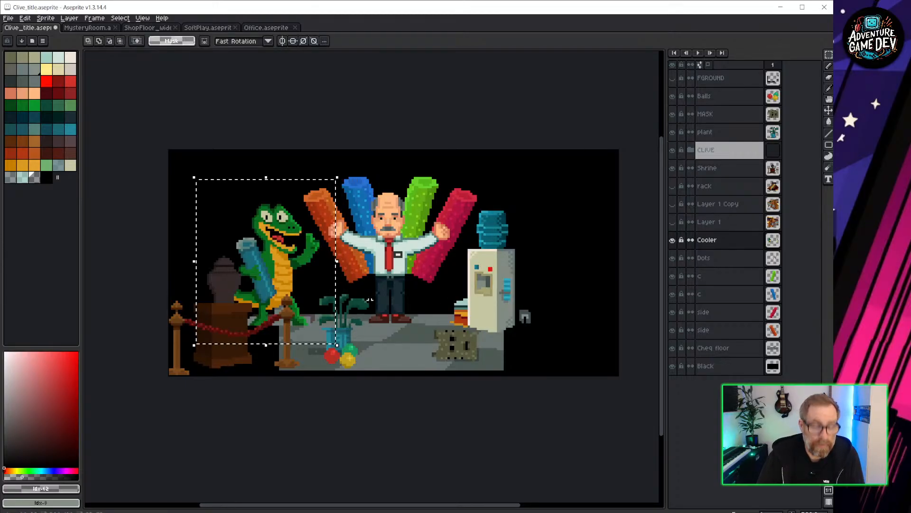
pyautogui.hotkey('ctrl', 'x')
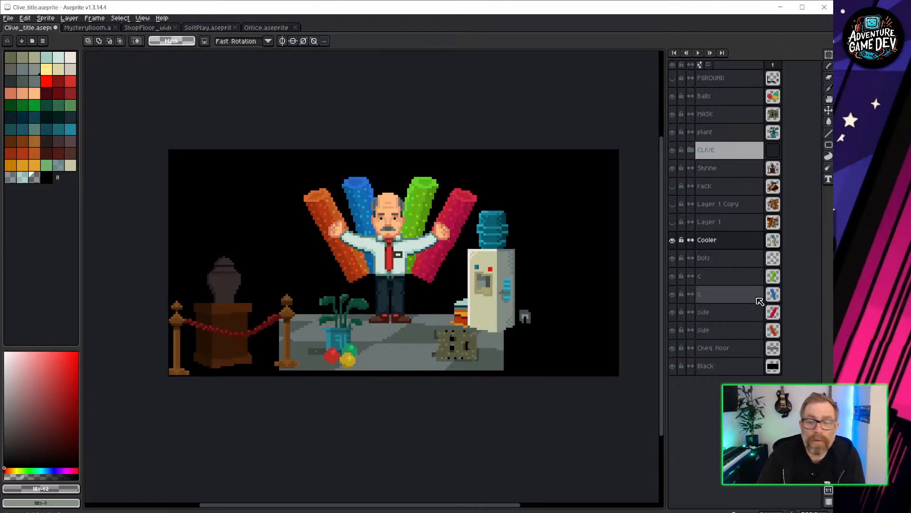
# Step: Create a new layer named Larry above Cooler and paste the crocodile onto it
pyautogui.hotkey('shift', 'n')
pyautogui.doubleClick(721, 240)
pyautogui.write('Larry')
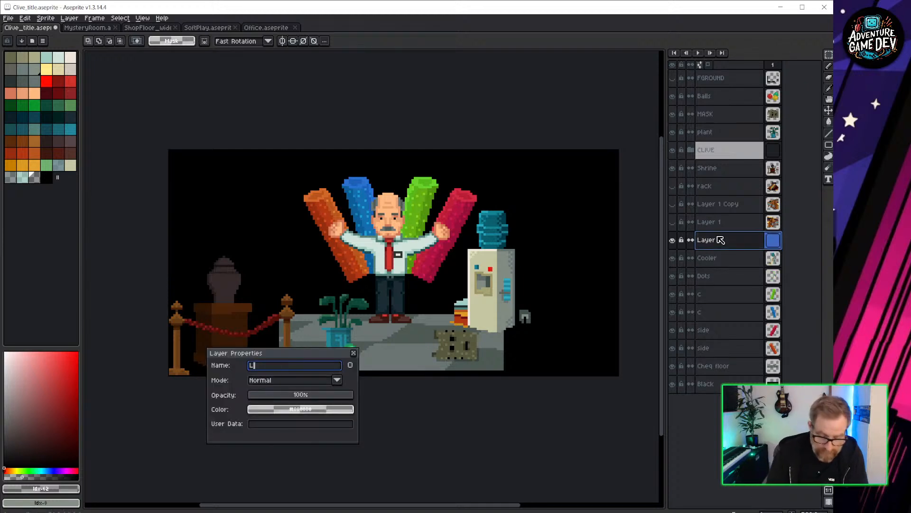
pyautogui.press('Return')
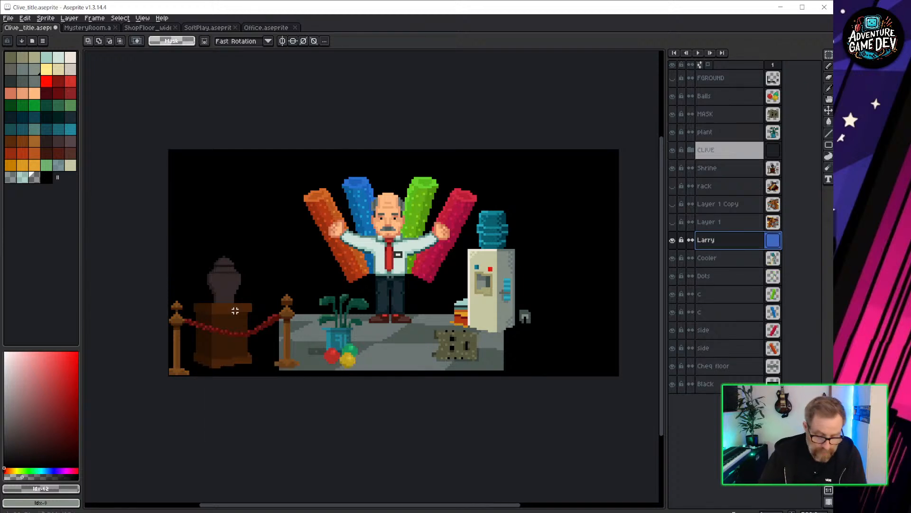
pyautogui.hotkey('ctrl', 'v')
pyautogui.hotkey('ctrl', 'd')
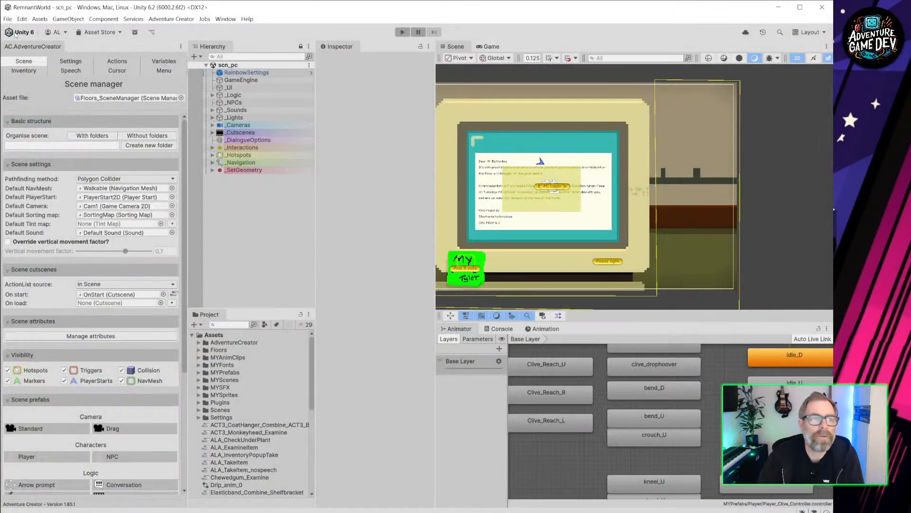
# Step: In Unity, open the recent scene scn_shopfloor, widen the scene view and show the crocodile beside the Lino display
pyautogui.click(8, 19)
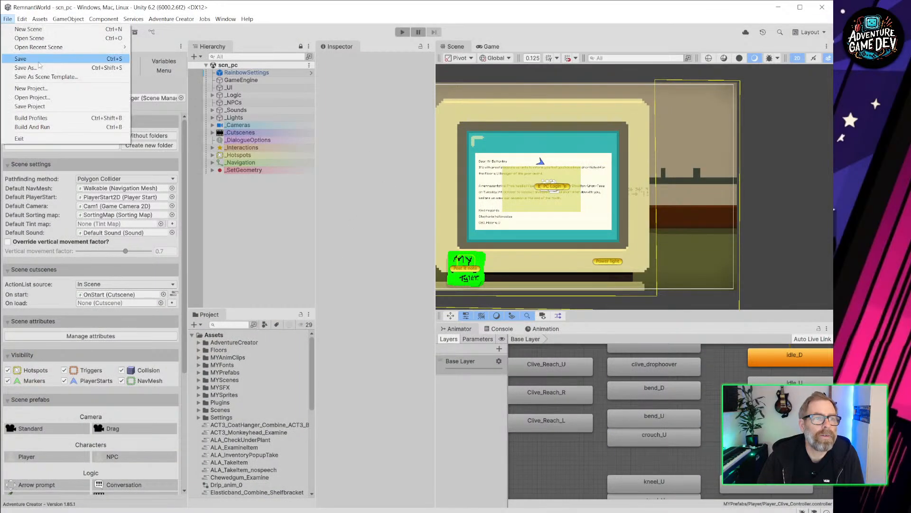
pyautogui.moveTo(88, 47)
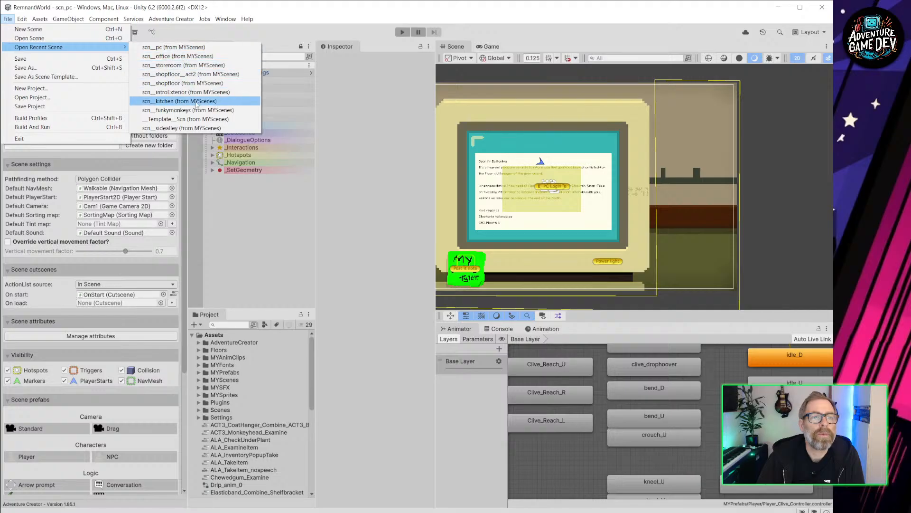
pyautogui.click(197, 83)
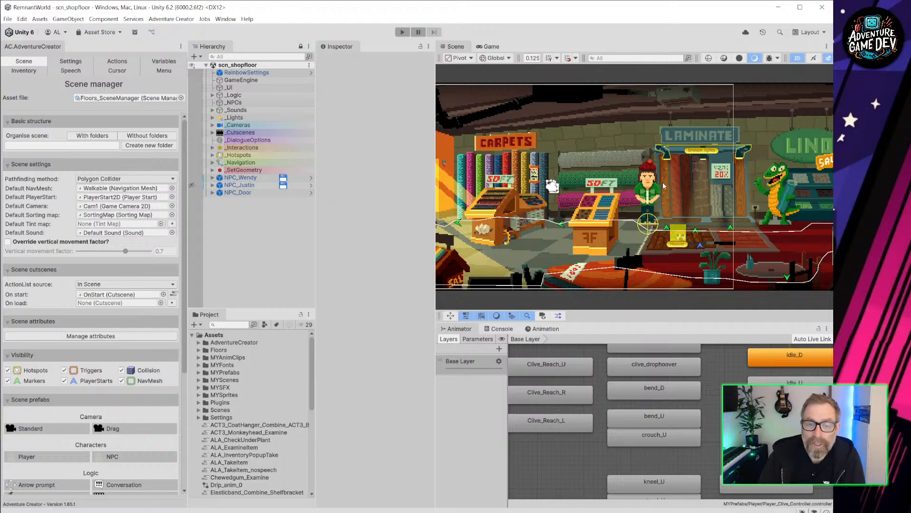
pyautogui.moveTo(436, 143); pyautogui.dragTo(424, 143)
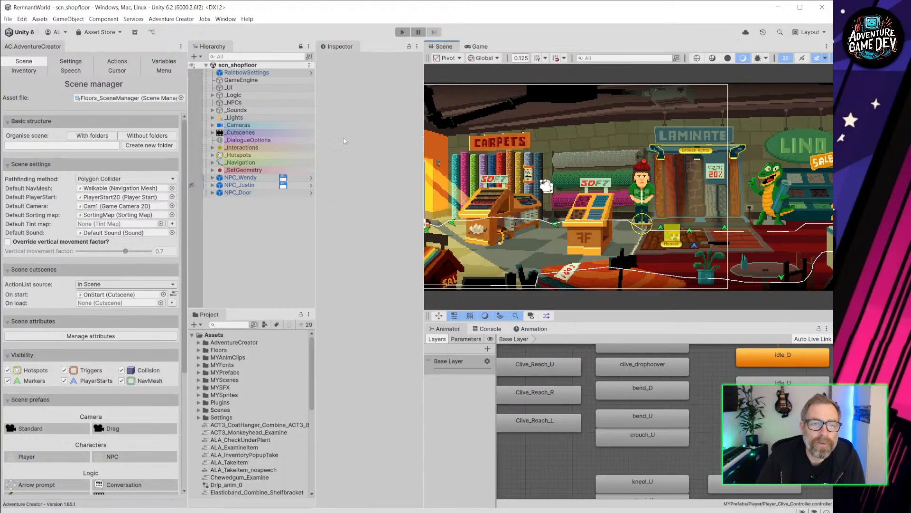
pyautogui.moveTo(317, 133); pyautogui.dragTo(257, 133)
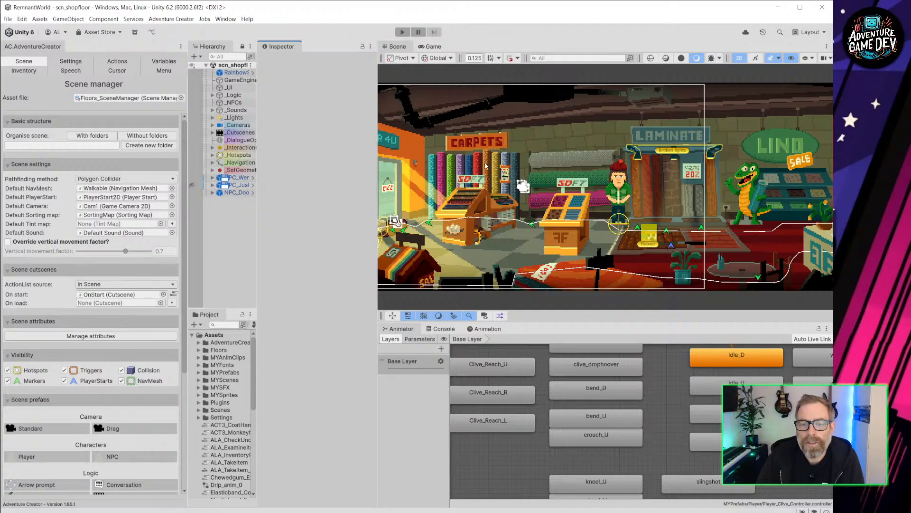
pyautogui.moveTo(662, 184); pyautogui.dragTo(584, 192, button='middle')
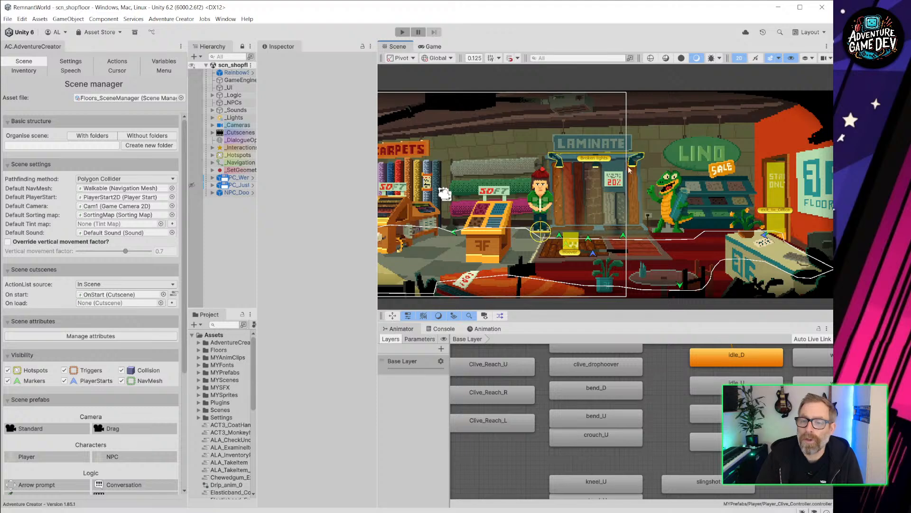
pyautogui.scroll(10, 682, 214)
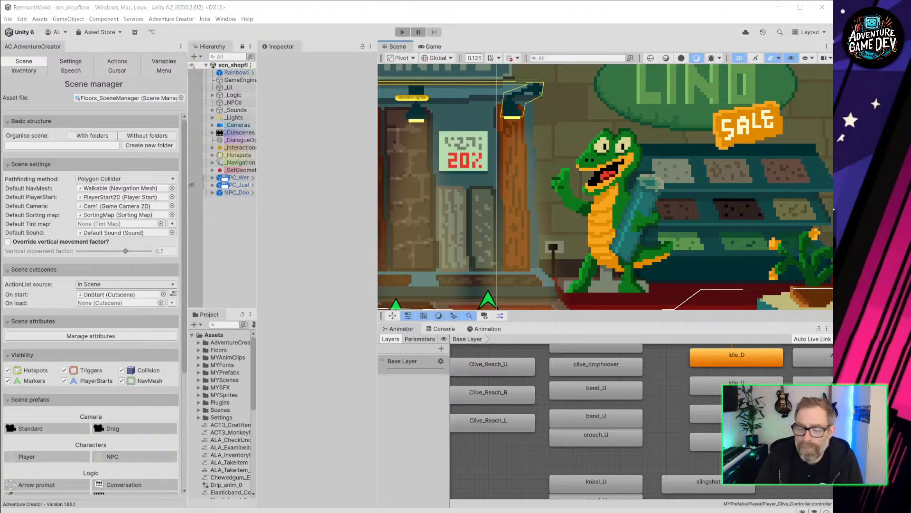
# Step: Switch to Photoshop and view the Under the Carpet artwork in Logo.psd
pyautogui.hotkey('alt', 'Tab')
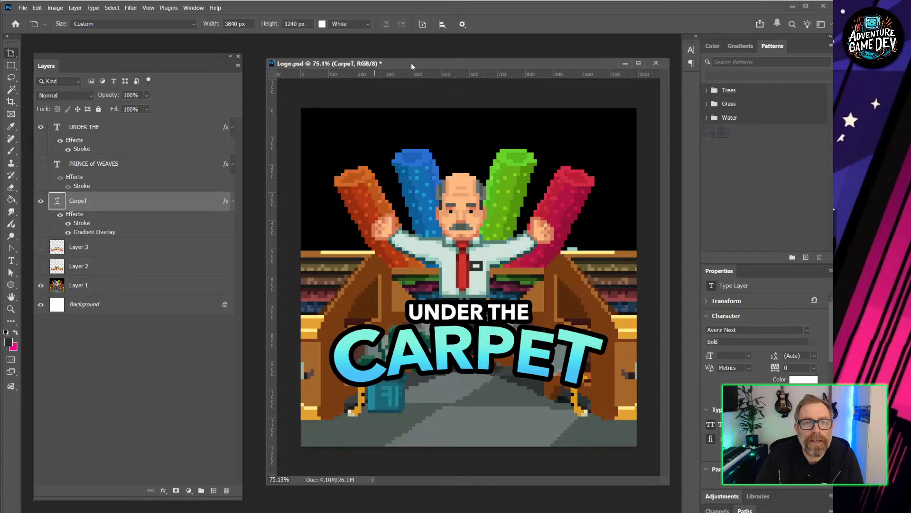
pyautogui.moveTo(411, 63); pyautogui.dragTo(391, 56)
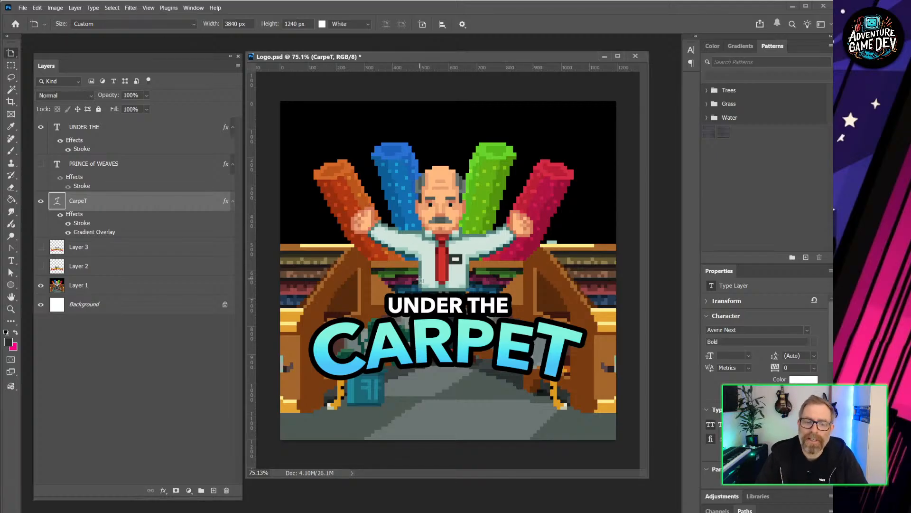
pyautogui.click(792, 6)
# Step: Examine the crocodile and the Lino display closely in Unity's shop floor scene
pyautogui.scroll(3, 617, 218)
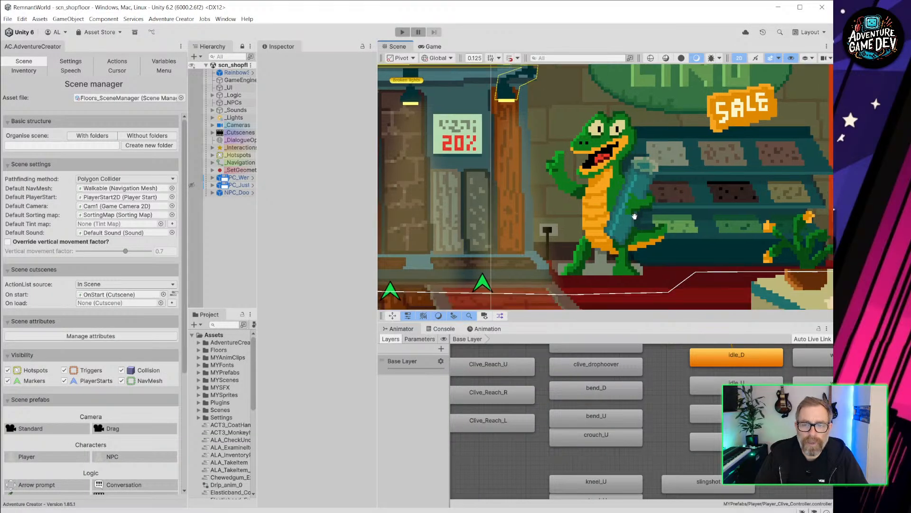
pyautogui.moveTo(635, 216); pyautogui.dragTo(600, 216, button='middle')
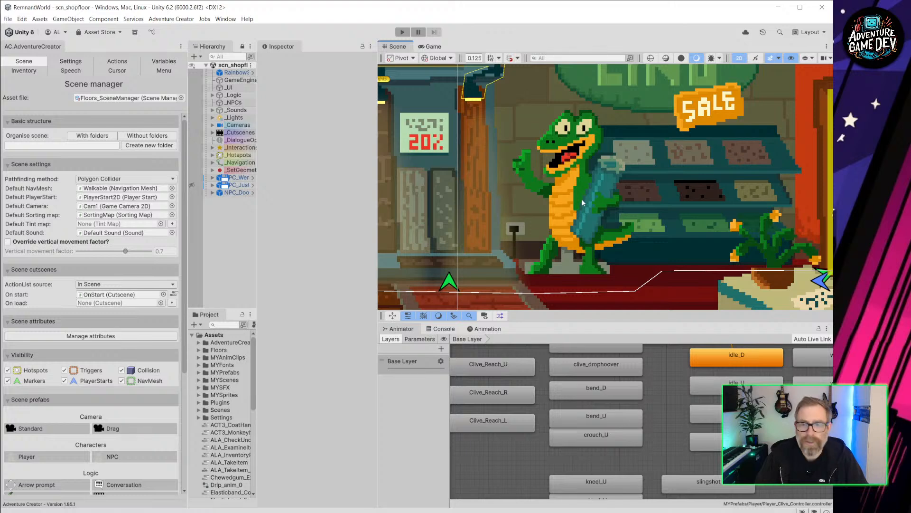
pyautogui.moveTo(634, 174)
pyautogui.mouseDown(button='middle')
pyautogui.moveTo(627, 141)
pyautogui.moveTo(625, 168)
pyautogui.mouseUp(button='middle')
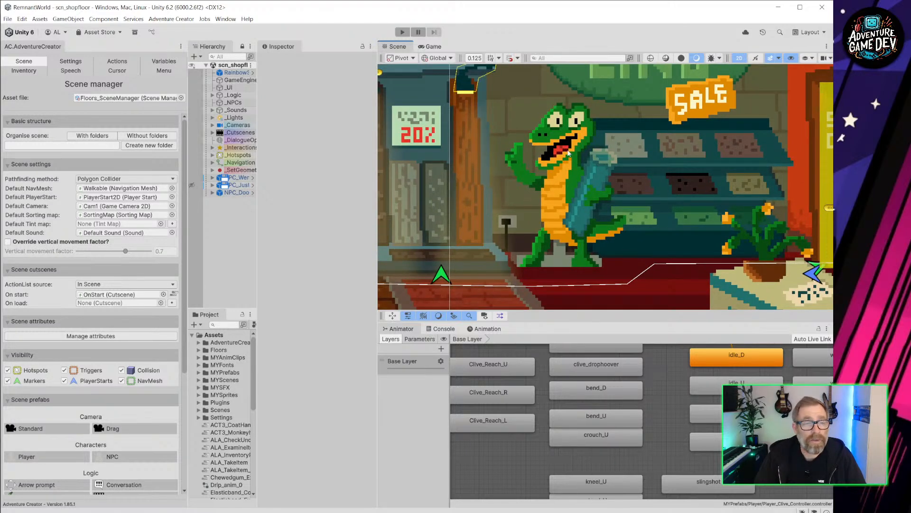
pyautogui.scroll(-5, 574, 183)
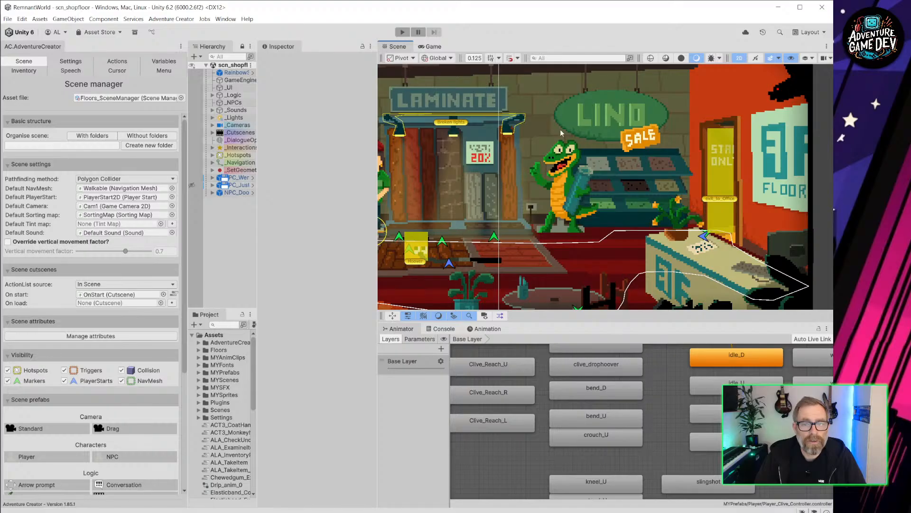
pyautogui.scroll(5, 558, 194)
pyautogui.scroll(-3, 581, 167)
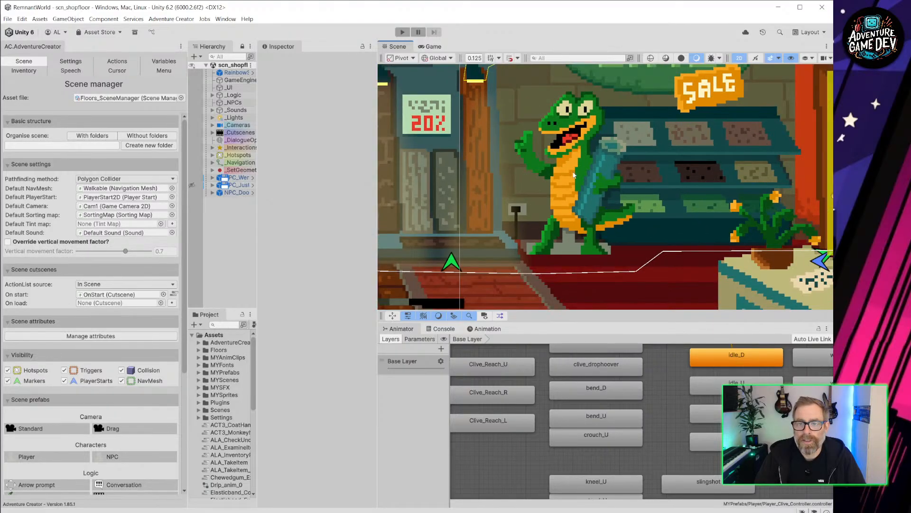
pyautogui.scroll(-2, 540, 182)
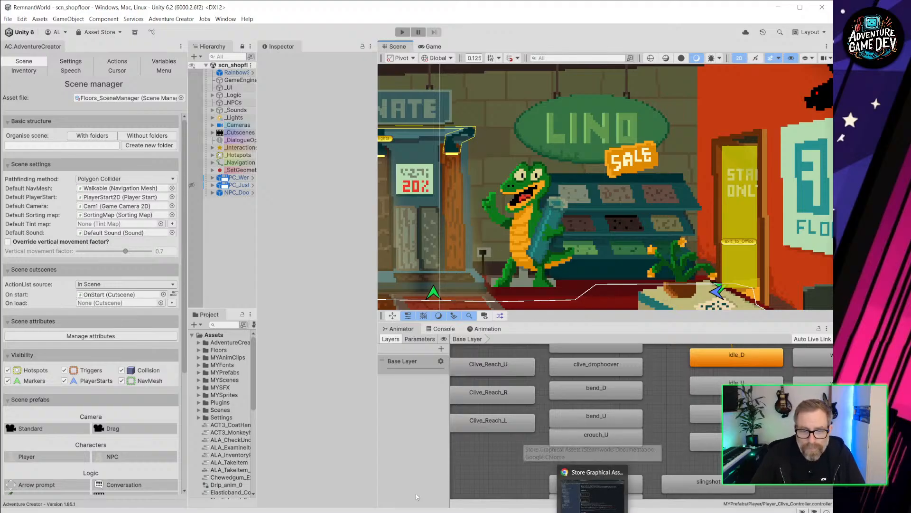
# Step: Switch back to the Clive_title sprite in Aseprite and hide the Cheq floor layer
pyautogui.hotkey('alt', 'Tab')
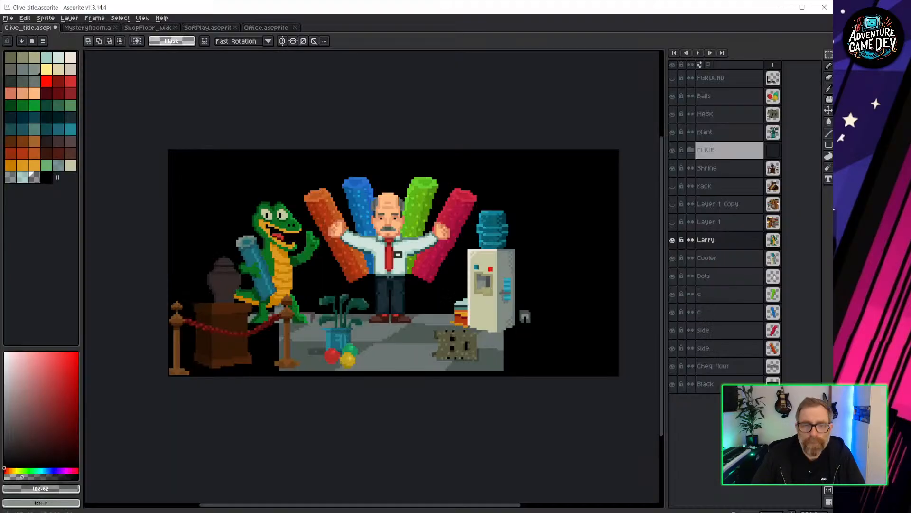
pyautogui.scroll(2, 299, 280)
pyautogui.scroll(-1, 338, 288)
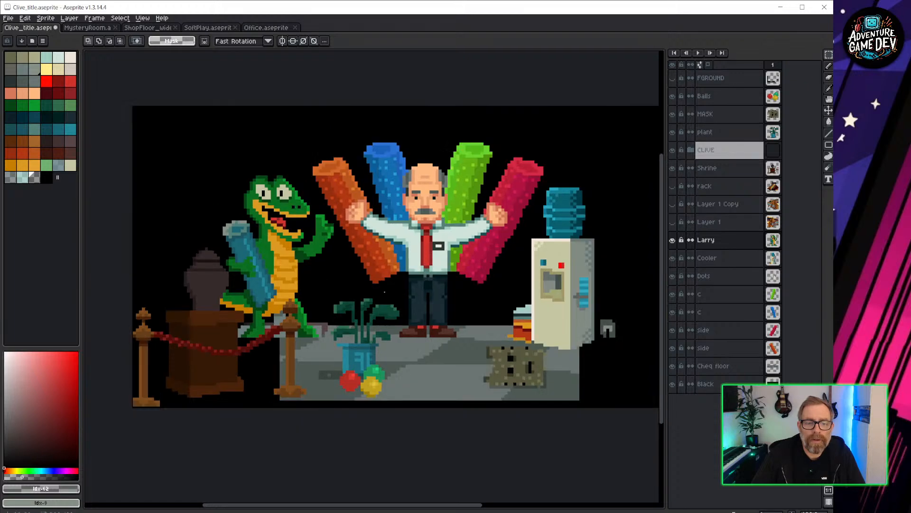
pyautogui.moveTo(425, 292); pyautogui.dragTo(393, 296, button='middle')
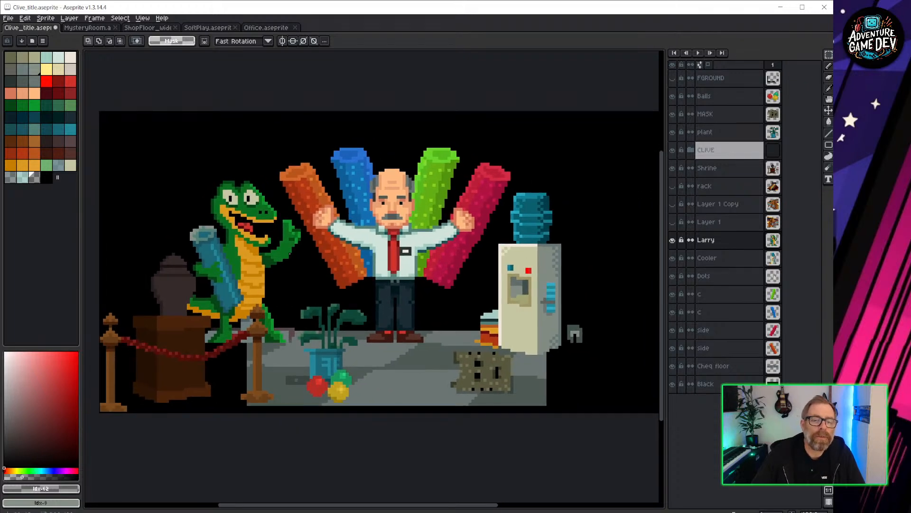
pyautogui.click(672, 366)
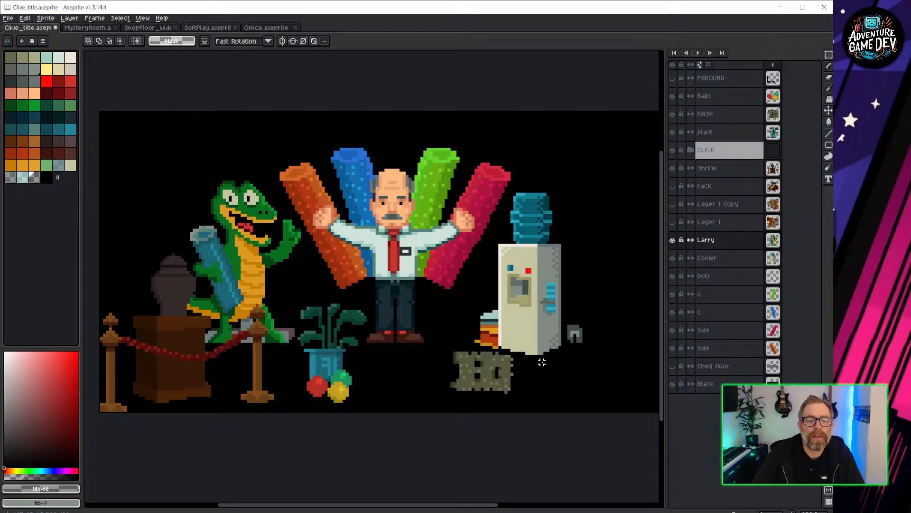
# Step: Move the MASK layer's artwork slightly left, closer to the man's feet
pyautogui.press('v')
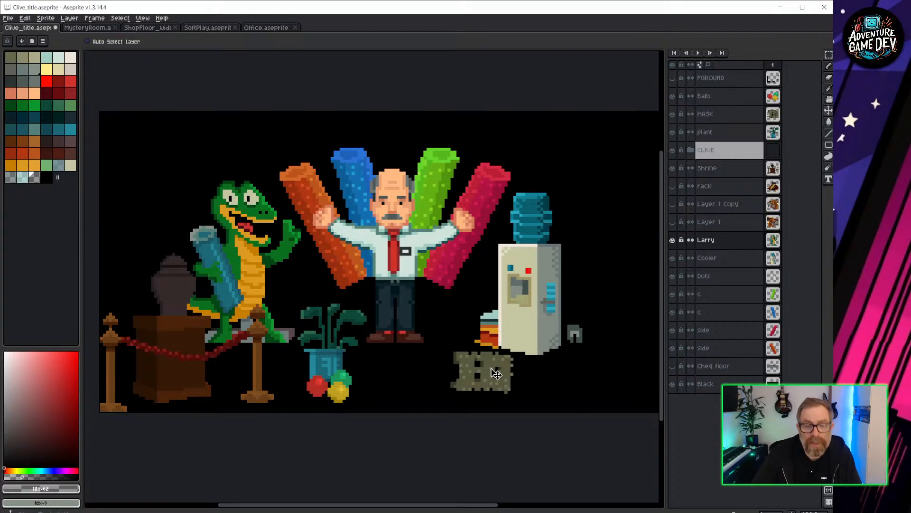
pyautogui.moveTo(491, 368); pyautogui.dragTo(472, 374)
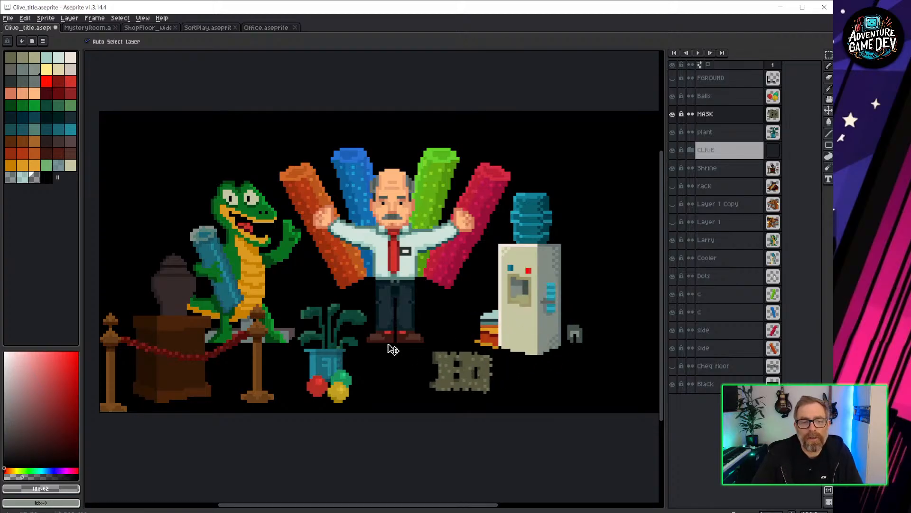
pyautogui.moveTo(490, 268); pyautogui.dragTo(454, 265, button='middle')
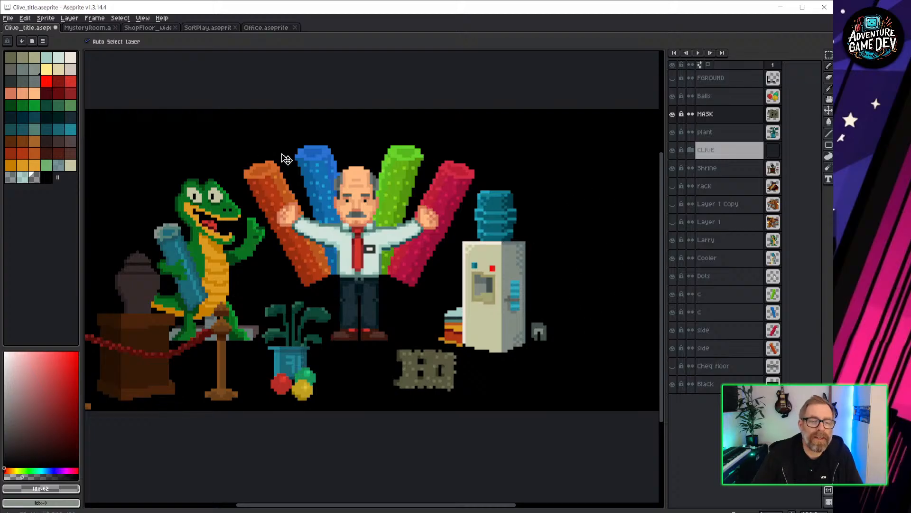
# Step: Open Tyler_Front.aseprite from the Characters/Tyler folder and view the character up close
pyautogui.click(17, 19)
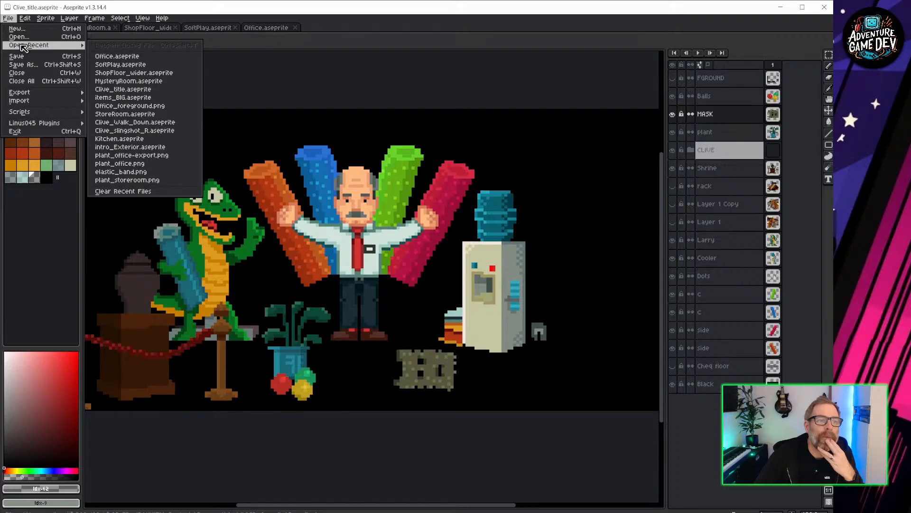
pyautogui.click(45, 37)
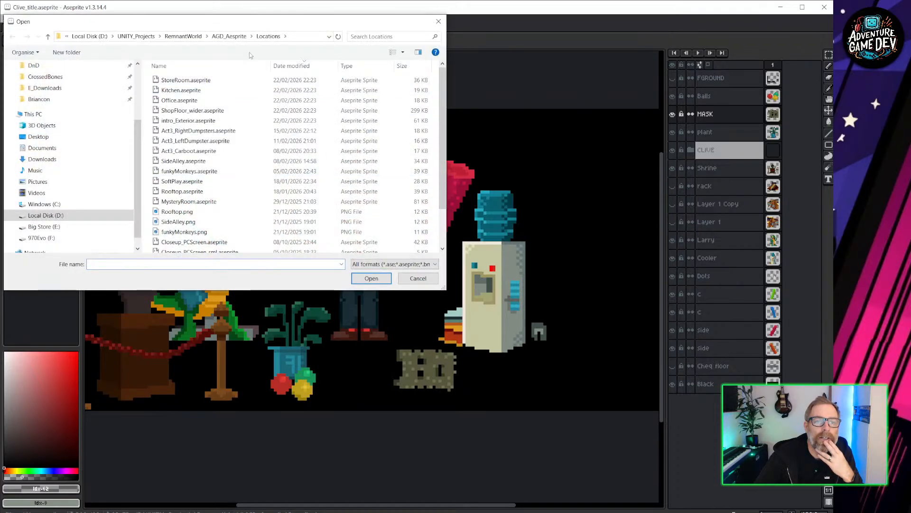
pyautogui.click(229, 36)
pyautogui.doubleClick(179, 91)
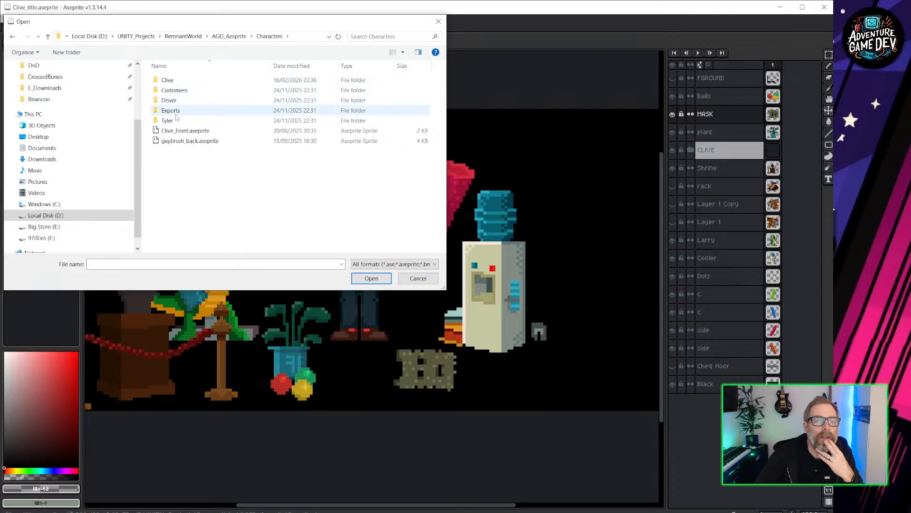
pyautogui.doubleClick(169, 120)
pyautogui.click(183, 81)
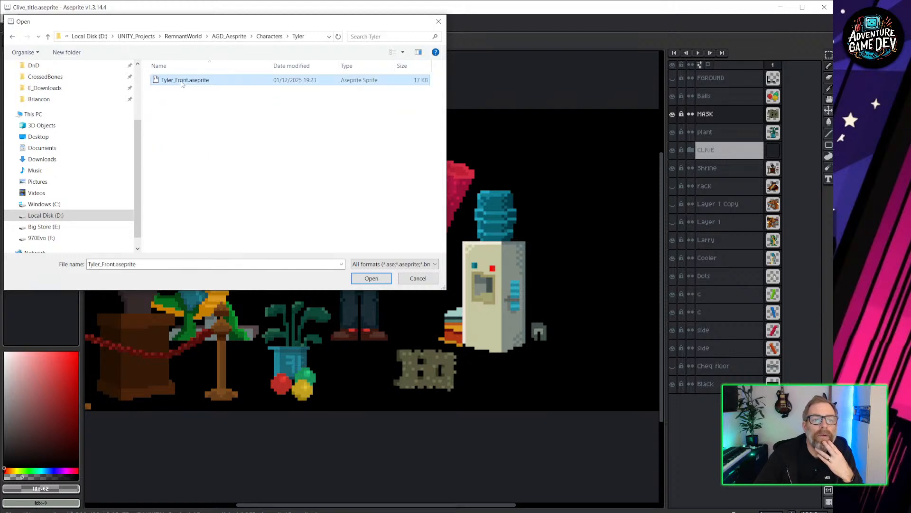
pyautogui.click(371, 278)
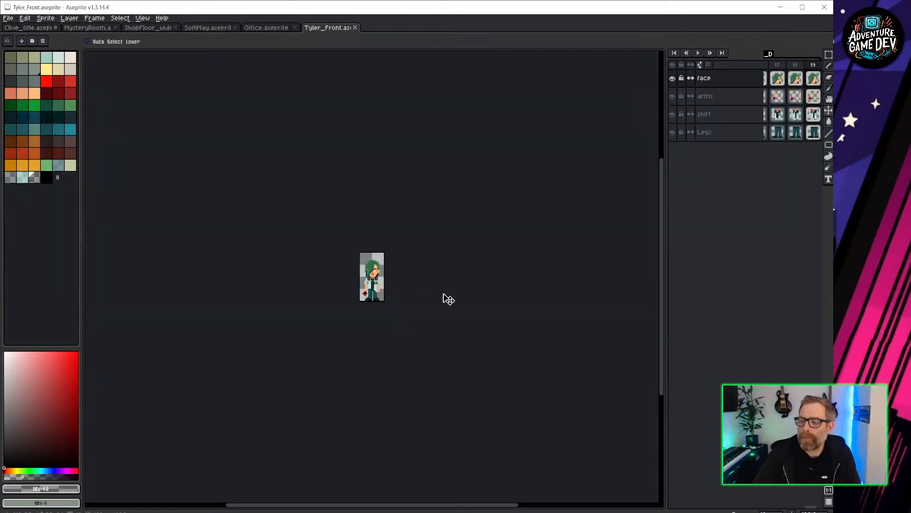
pyautogui.scroll(6, 382, 288)
pyautogui.scroll(-4, 456, 242)
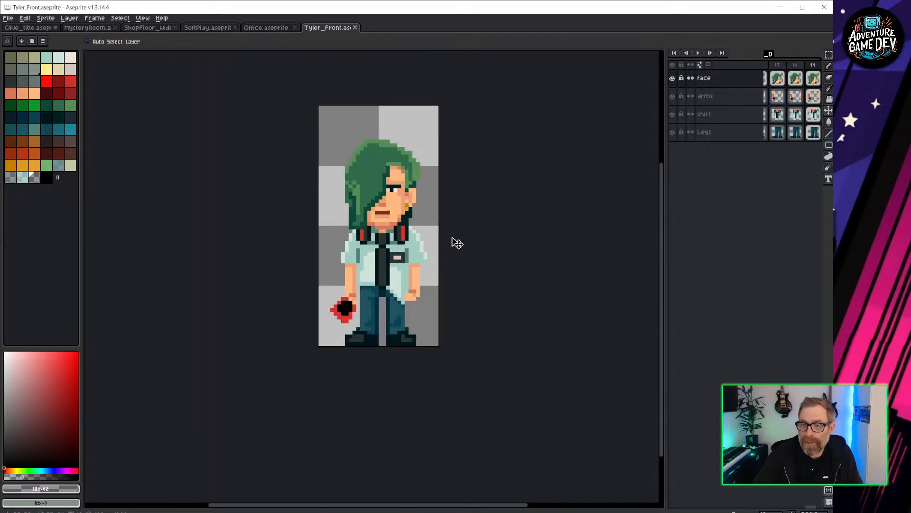
# Step: Widen the timeline in Tyler_Front, go to frame 10 with the phone pose and select the whole canvas for copying
pyautogui.scroll(1, 451, 242)
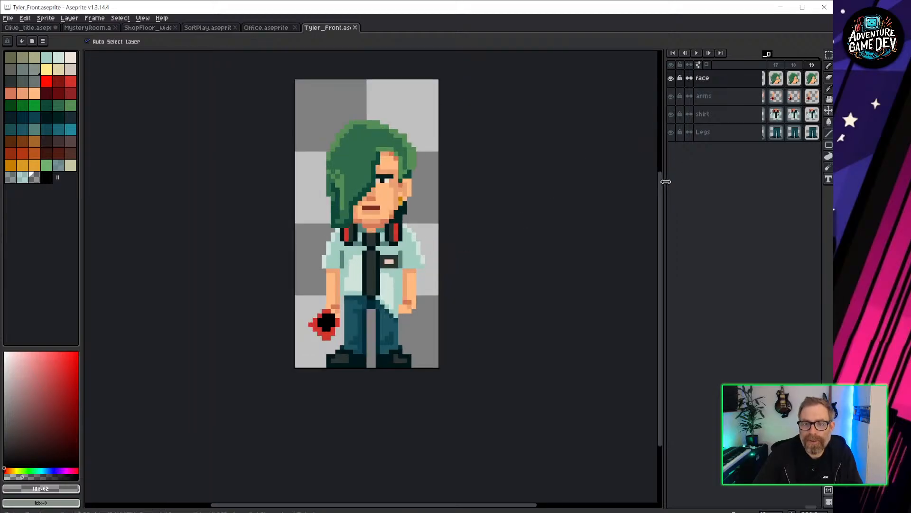
pyautogui.moveTo(666, 181); pyautogui.dragTo(446, 190)
pyautogui.moveTo(616, 68); pyautogui.dragTo(664, 78)
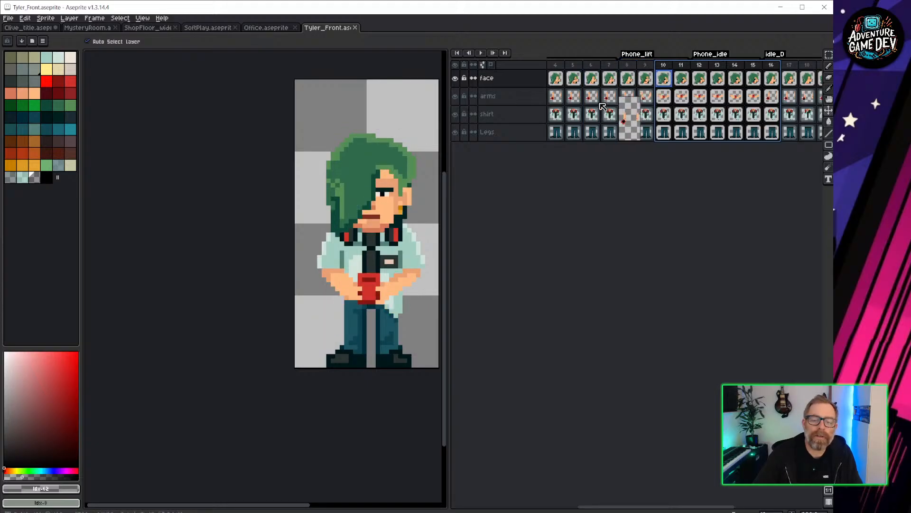
pyautogui.moveTo(308, 378); pyautogui.dragTo(202, 402, button='middle')
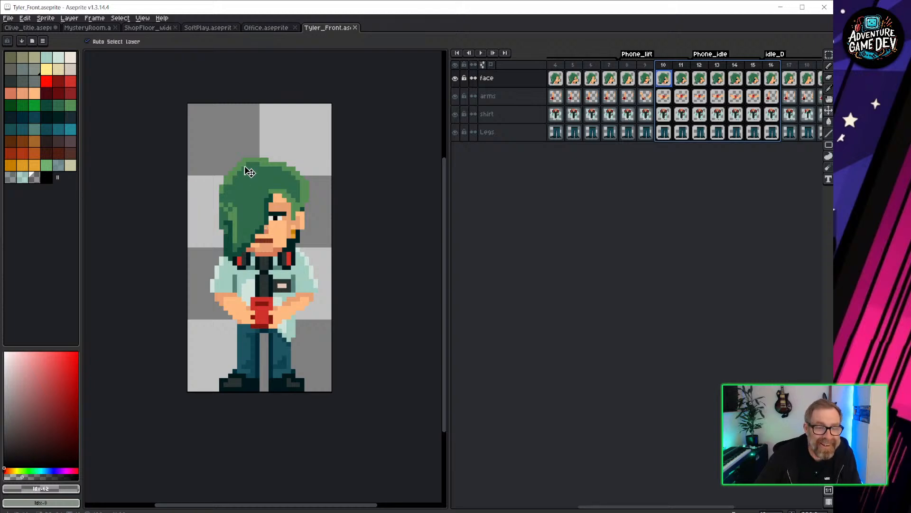
pyautogui.press('m')
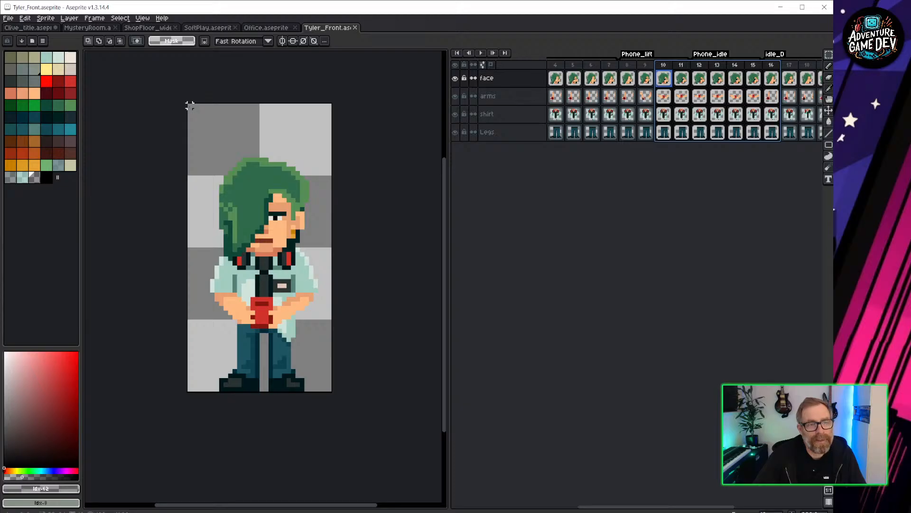
pyautogui.moveTo(189, 105); pyautogui.dragTo(332, 392)
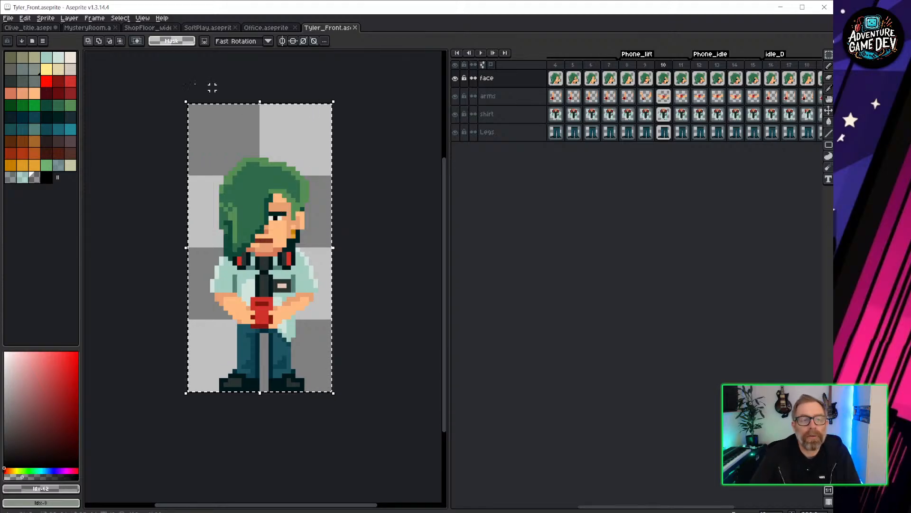
# Step: Add a layer named Tyler directly above the Balls layer in Clive_title
pyautogui.click(25, 28)
pyautogui.moveTo(354, 274); pyautogui.dragTo(182, 259, button='middle')
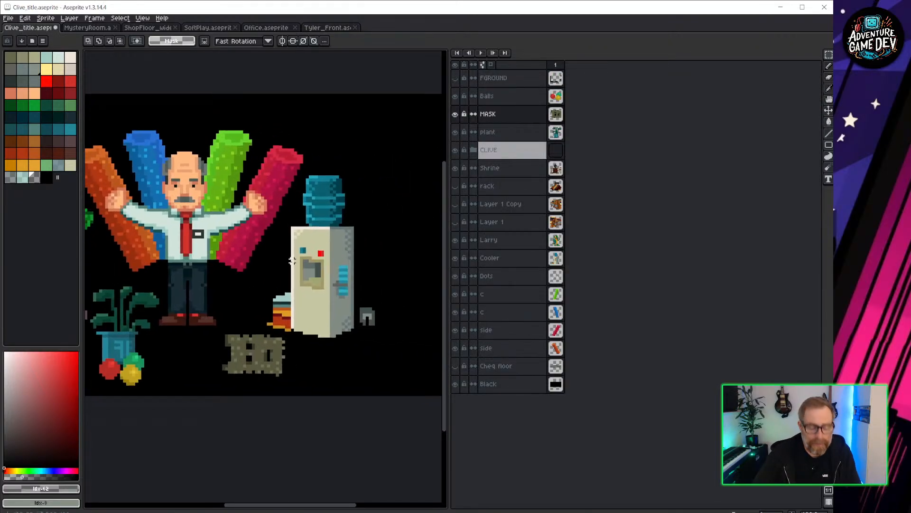
pyautogui.click(521, 96)
pyautogui.hotkey('shift', 'n')
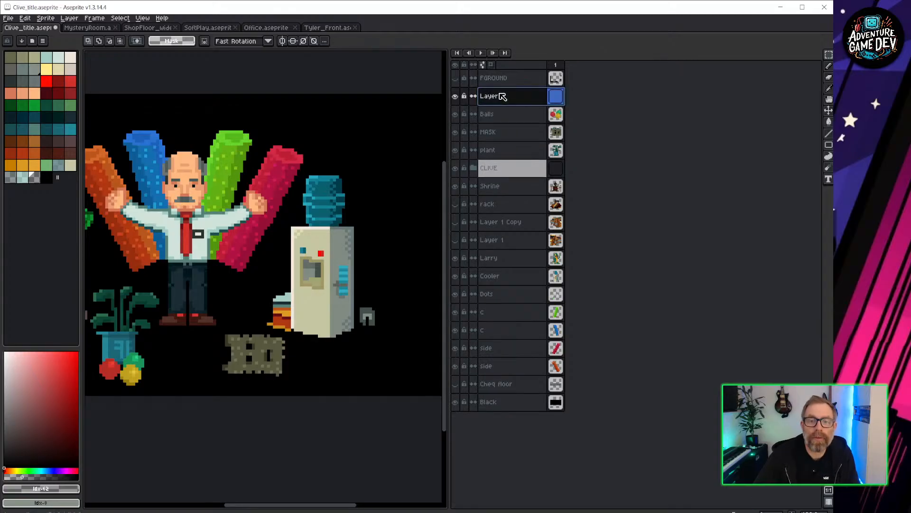
pyautogui.doubleClick(502, 96)
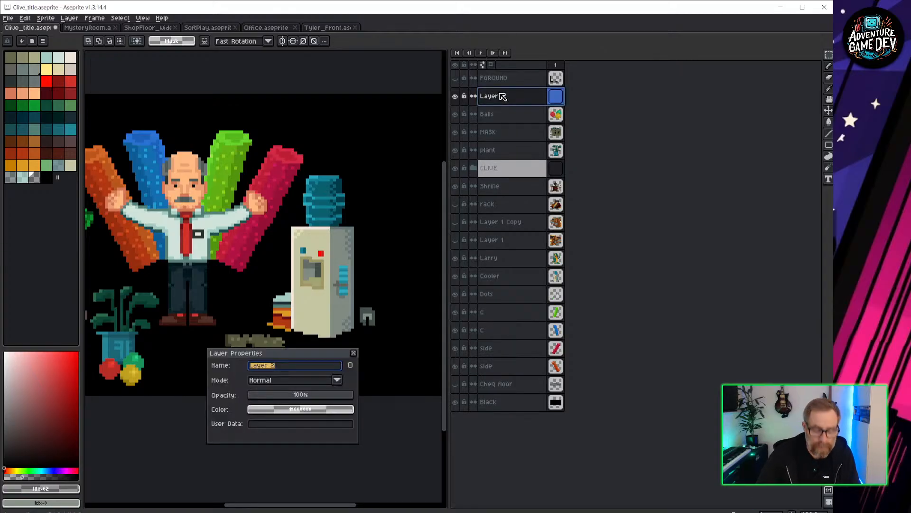
pyautogui.write('Tyler')
pyautogui.press('Return')
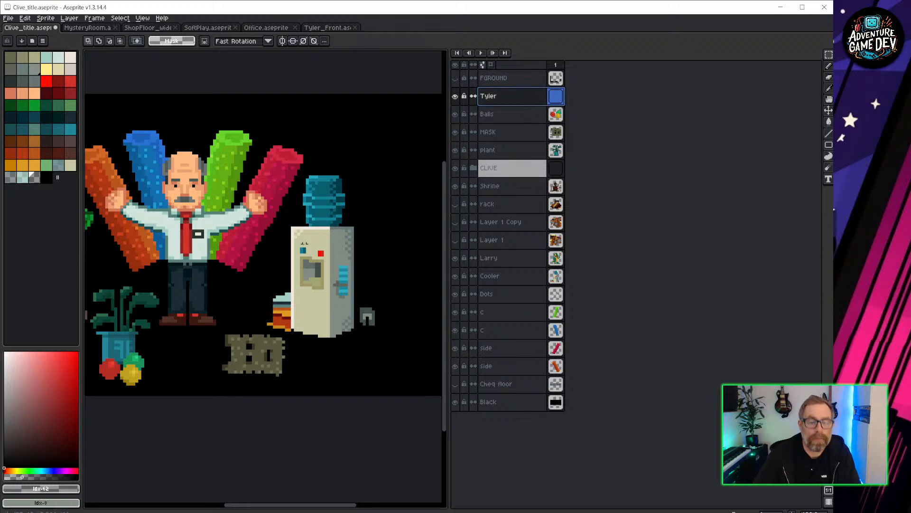
# Step: Try placing the copied Tyler artwork beside the water cooler, and delete the pasted piece
pyautogui.hotkey('ctrl', 'v')
pyautogui.moveTo(305, 193); pyautogui.dragTo(390, 210)
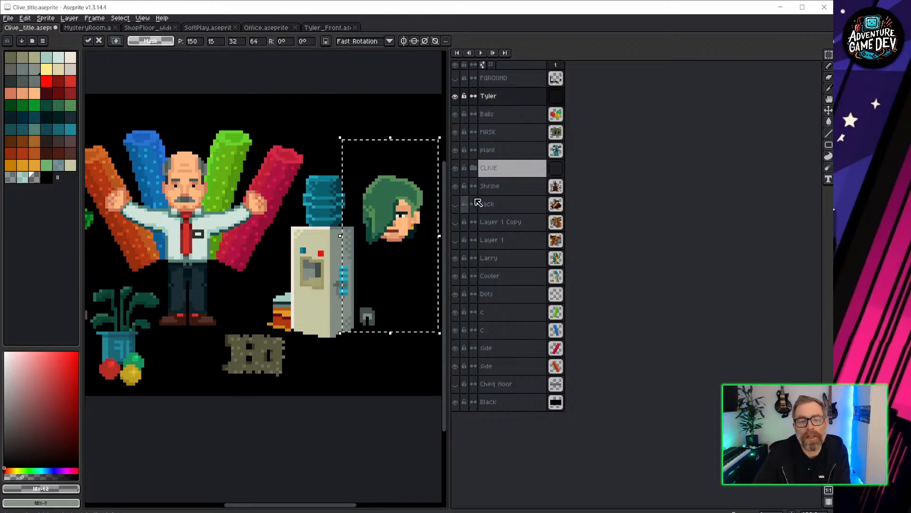
pyautogui.press('Delete')
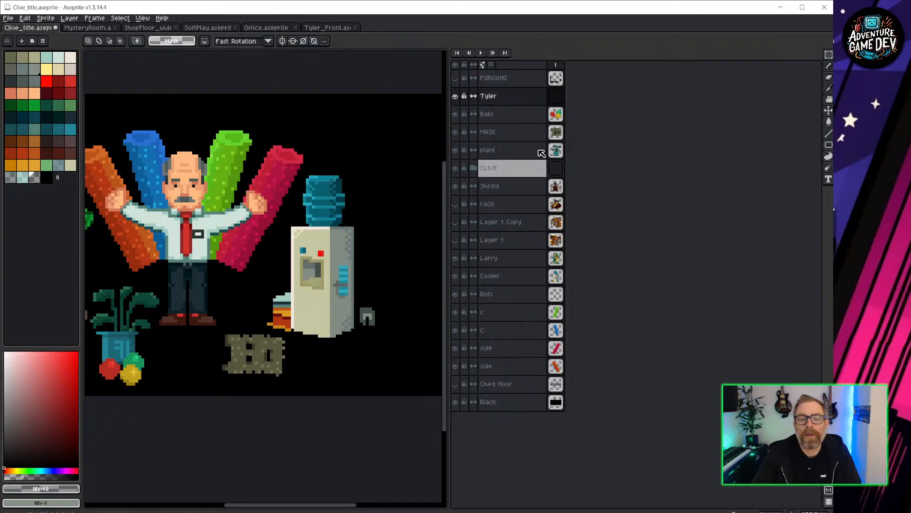
# Step: Copy Tyler's full standing figure from frame 1 of Tyler_Front and return to the Tyler layer in Clive_title
pyautogui.click(517, 96)
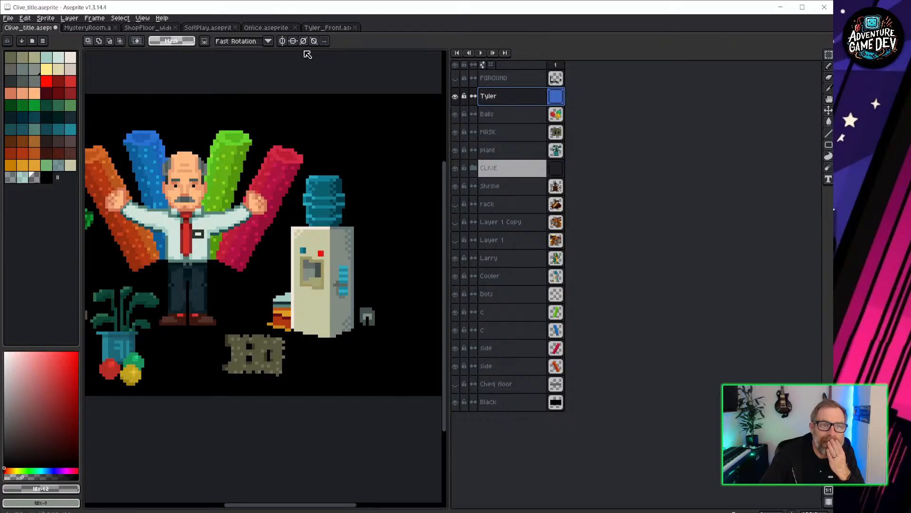
pyautogui.click(328, 29)
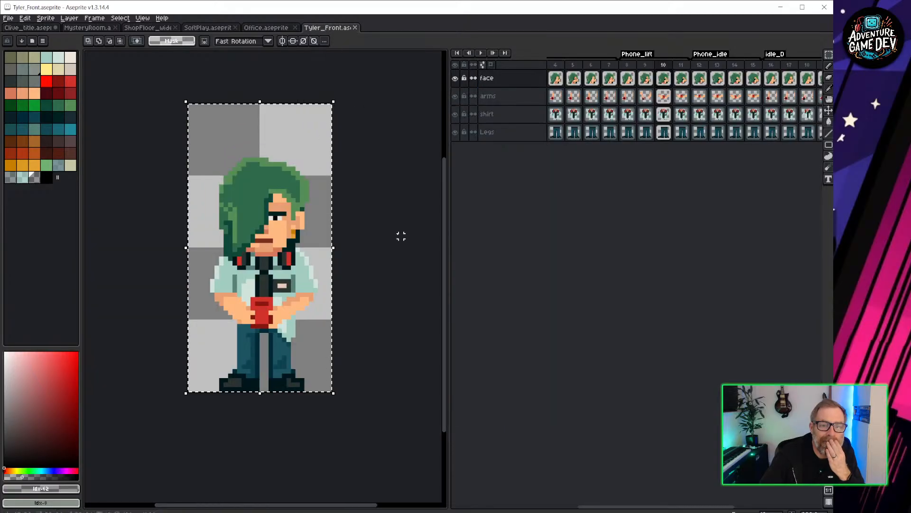
pyautogui.click(575, 65)
pyautogui.moveTo(581, 66); pyautogui.dragTo(542, 68)
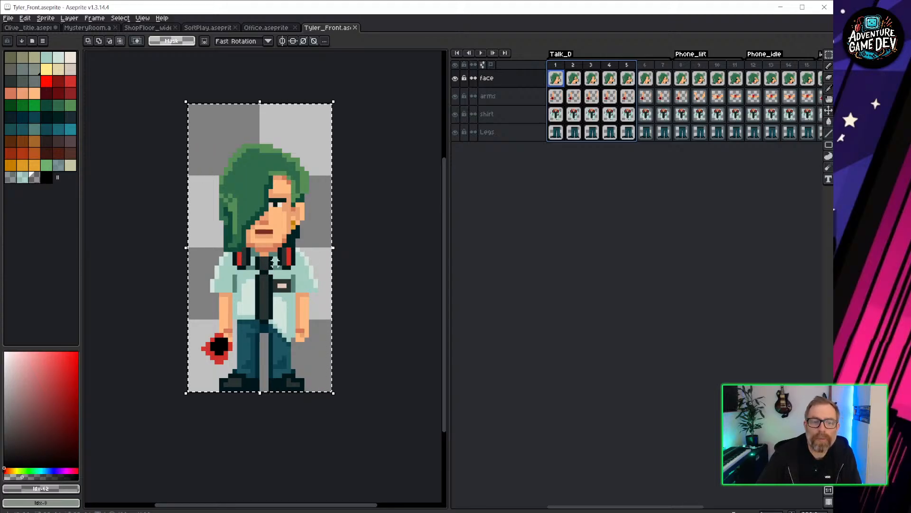
pyautogui.click(27, 28)
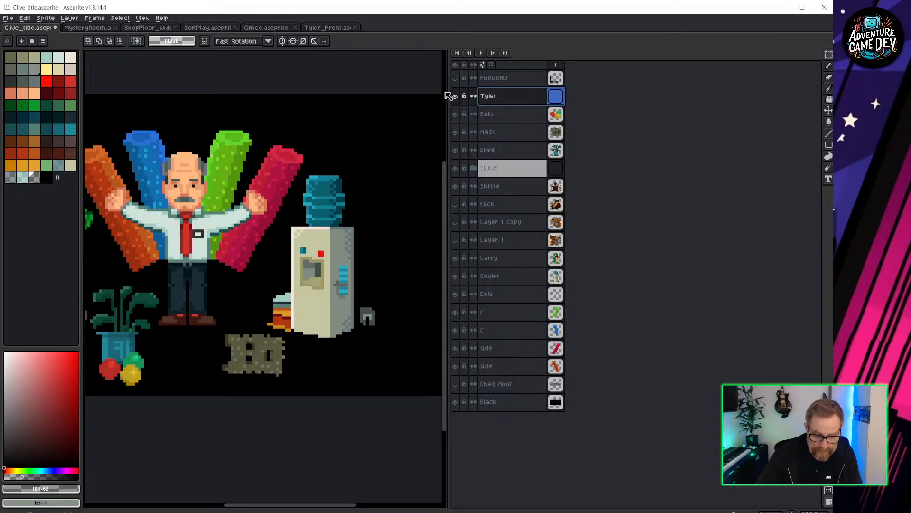
# Step: Paste Tyler's full figure onto the Tyler layer and position it in front of the water cooler
pyautogui.hotkey('ctrl', 'v')
pyautogui.moveTo(306, 202); pyautogui.dragTo(375, 263)
pyautogui.moveTo(218, 264); pyautogui.dragTo(165, 259, button='middle')
pyautogui.moveTo(295, 237)
pyautogui.mouseDown()
pyautogui.moveTo(364, 240)
pyautogui.moveTo(135, 244)
pyautogui.moveTo(307, 234)
pyautogui.moveTo(289, 152)
pyautogui.moveTo(302, 213)
pyautogui.moveTo(201, 201)
pyautogui.moveTo(299, 198)
pyautogui.moveTo(290, 244)
pyautogui.mouseUp()
pyautogui.moveTo(185, 253); pyautogui.dragTo(221, 239)
pyautogui.moveTo(328, 227)
pyautogui.mouseDown()
pyautogui.moveTo(350, 229)
pyautogui.moveTo(317, 227)
pyautogui.mouseUp()
pyautogui.moveTo(207, 234); pyautogui.dragTo(355, 232)
pyautogui.press('Return')
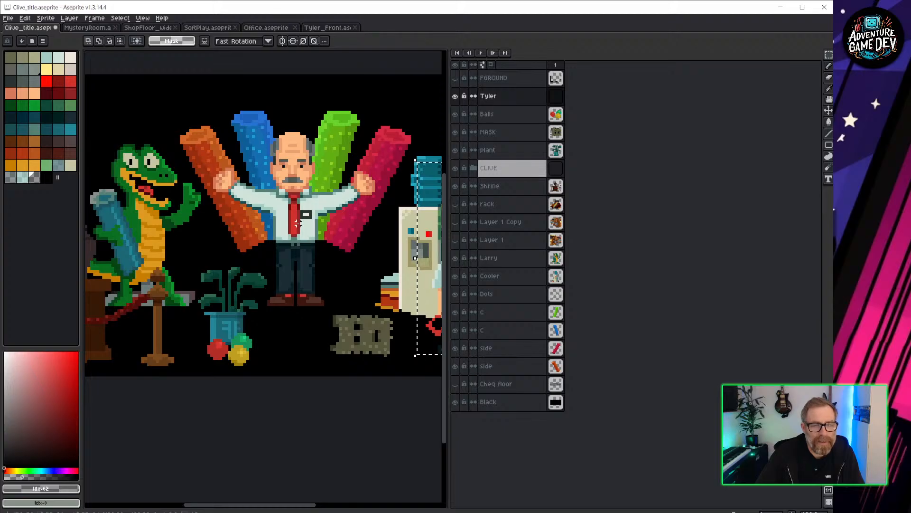
# Step: Enlarge the canvas area and move Tyler clear of the water cooler to position 155, 29, dropping the selection
pyautogui.moveTo(449, 121); pyautogui.dragTo(648, 121)
pyautogui.moveTo(254, 133); pyautogui.dragTo(341, 142, button='middle')
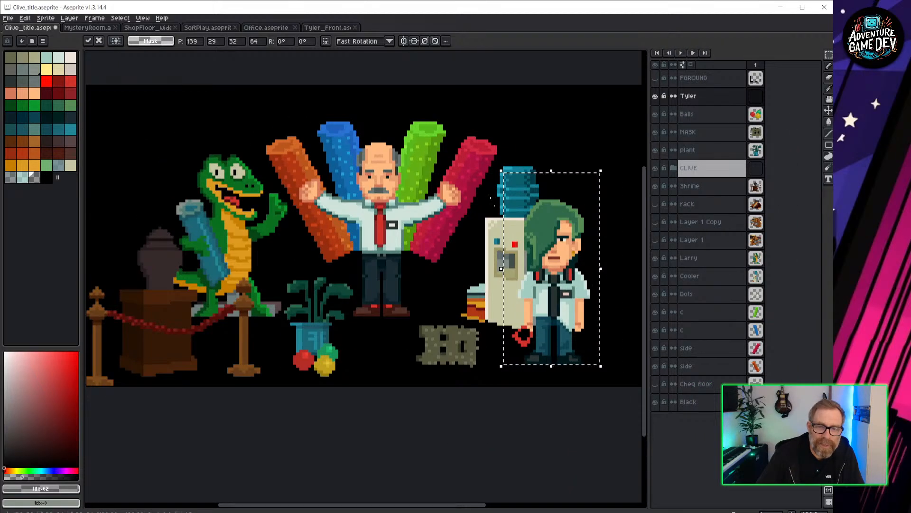
pyautogui.moveTo(555, 247); pyautogui.dragTo(603, 247)
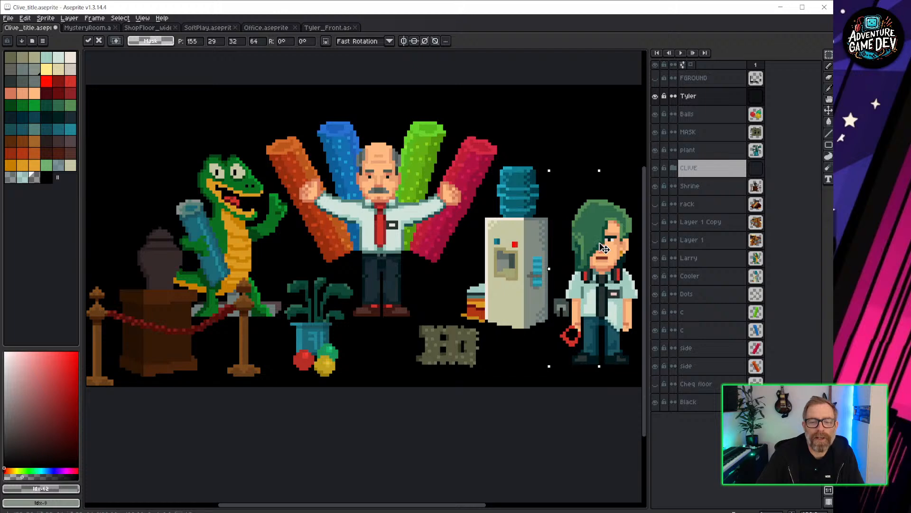
pyautogui.click(516, 341)
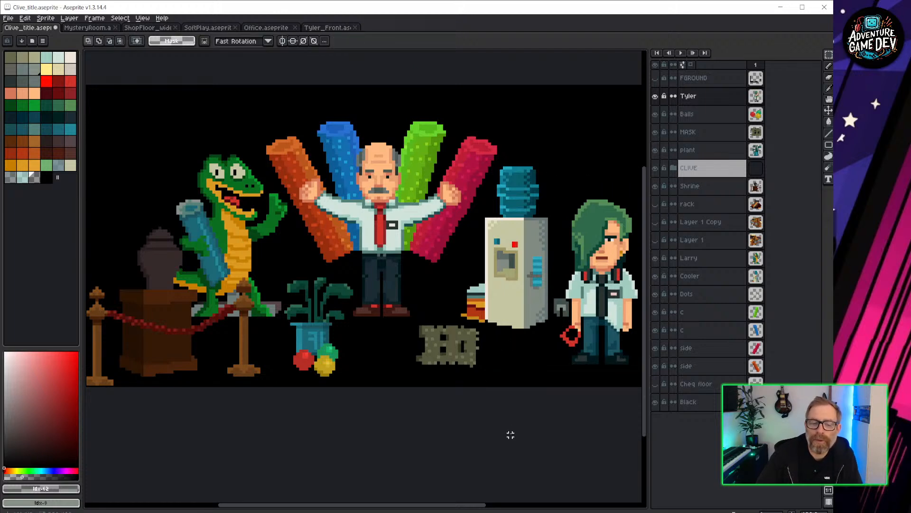
pyautogui.moveTo(511, 435); pyautogui.dragTo(476, 439, button='middle')
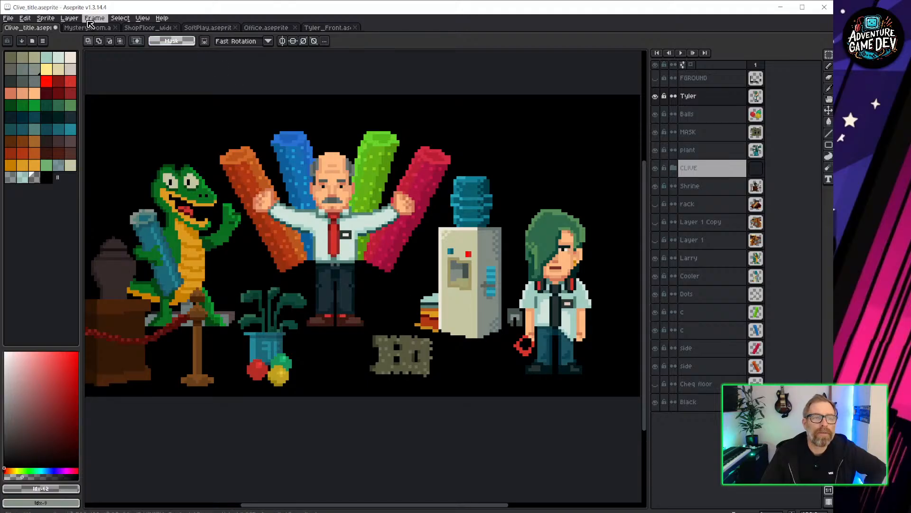
# Step: Examine the carpet, laminate and Lino displays in ShopFloor_wider for further props to use in the title
pyautogui.click(148, 27)
pyautogui.scroll(-2, 323, 283)
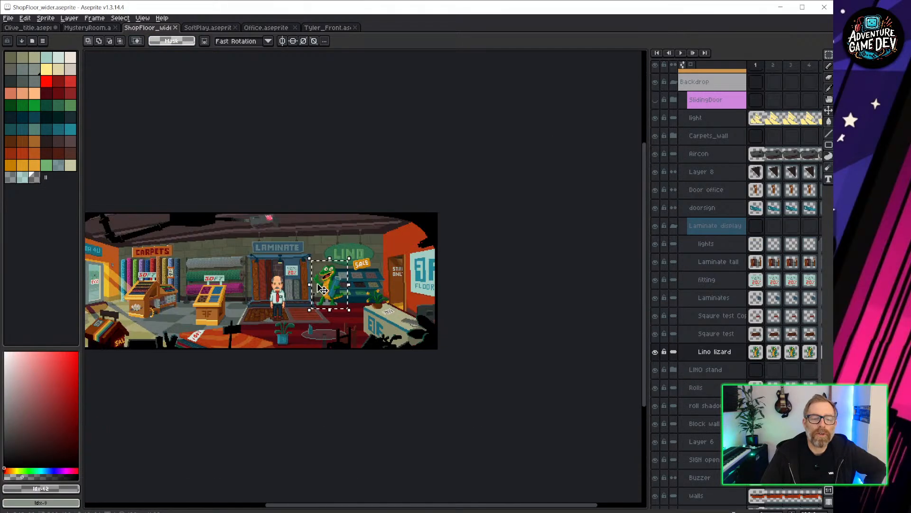
pyautogui.scroll(1, 270, 291)
pyautogui.moveTo(270, 290); pyautogui.dragTo(424, 211, button='middle')
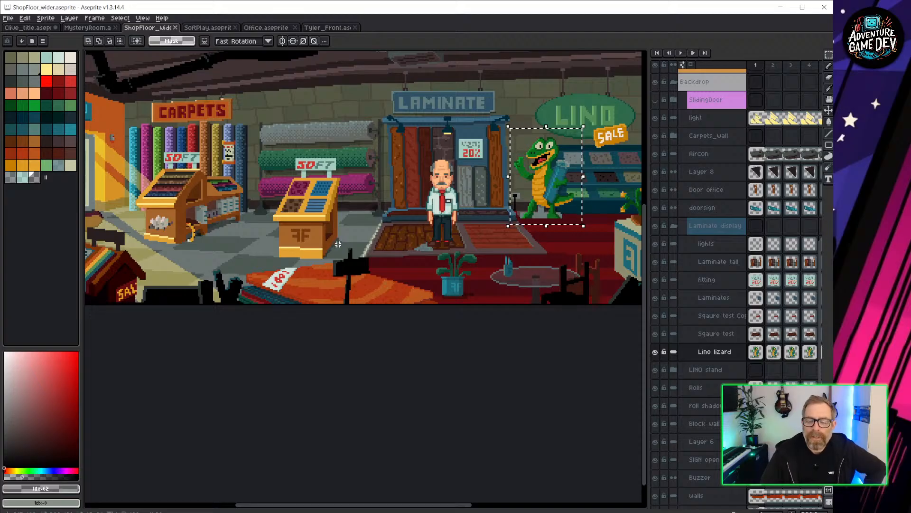
pyautogui.moveTo(446, 236); pyautogui.dragTo(403, 304, button='middle')
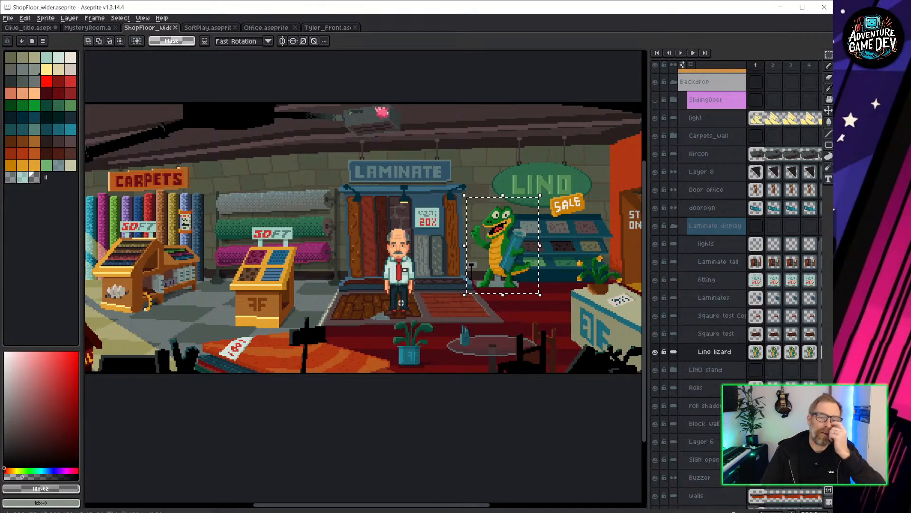
pyautogui.moveTo(242, 257); pyautogui.dragTo(372, 258, button='middle')
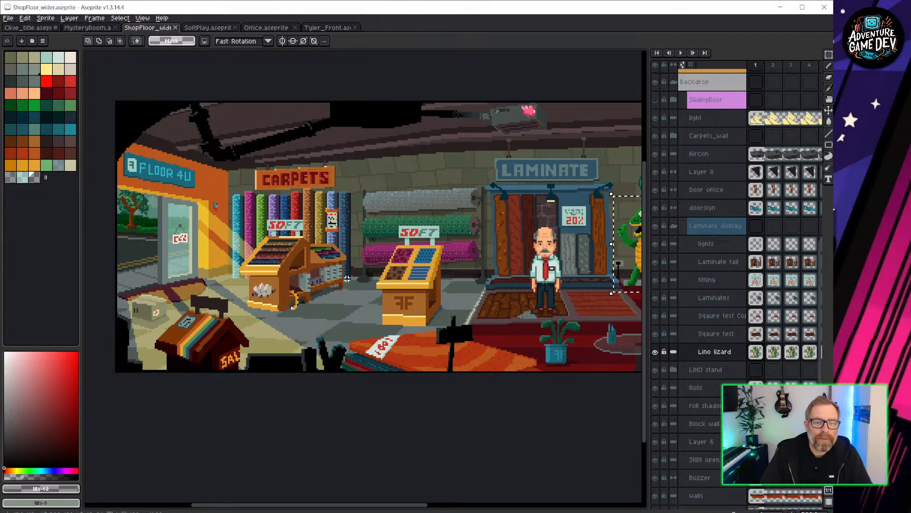
pyautogui.scroll(2, 347, 279)
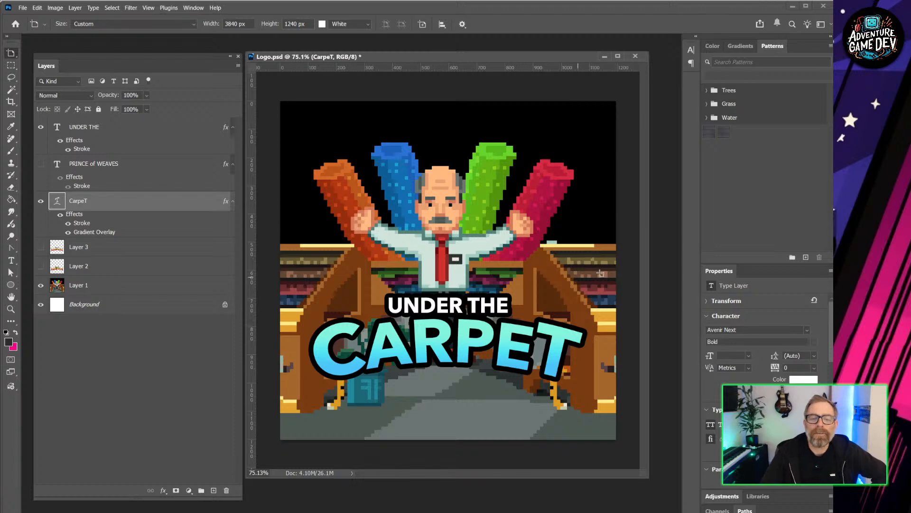
pyautogui.click(792, 6)
pyautogui.moveTo(517, 261); pyautogui.dragTo(203, 252, button='middle')
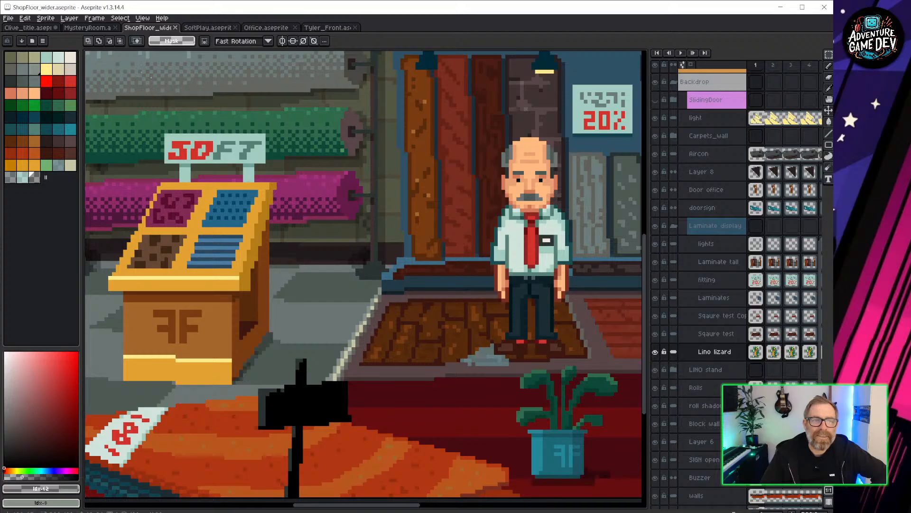
# Step: Add a layer named FF sign directly above the Shrine layer in Clive_title
pyautogui.click(36, 28)
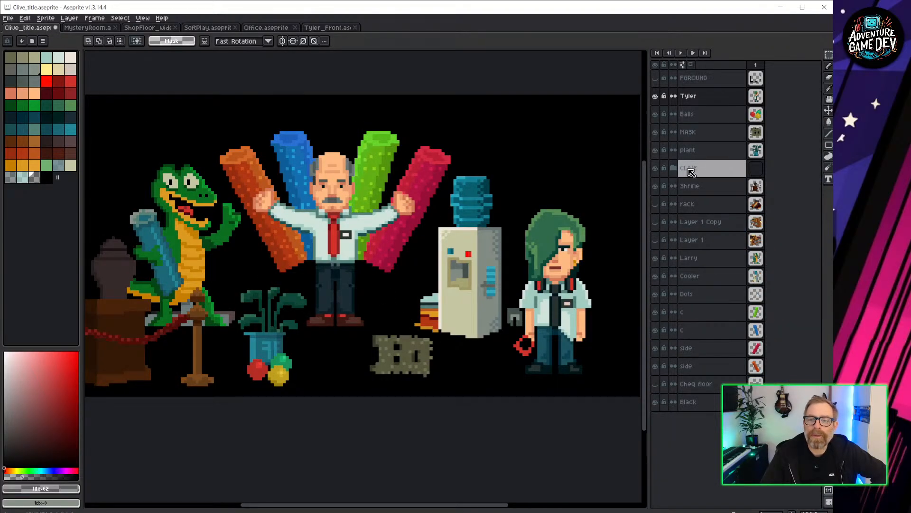
pyautogui.click(707, 188)
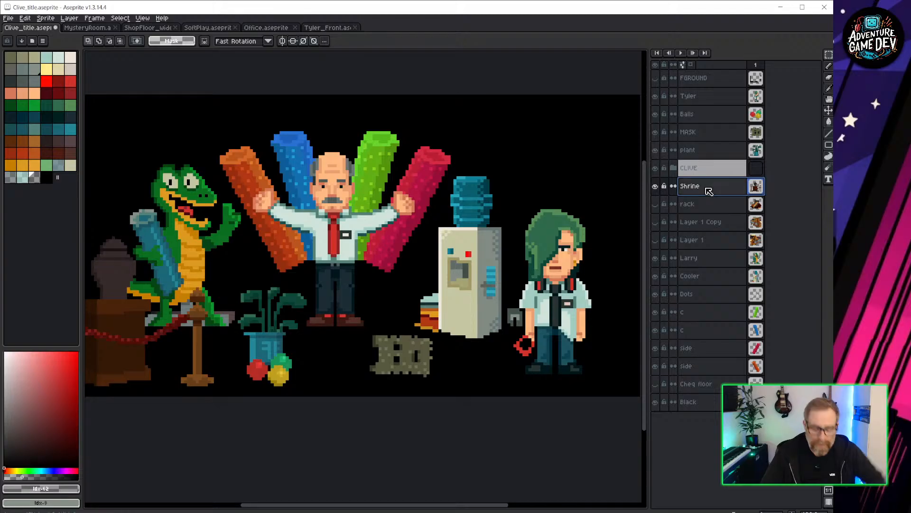
pyautogui.hotkey('shift', 'n')
pyautogui.doubleClick(695, 188)
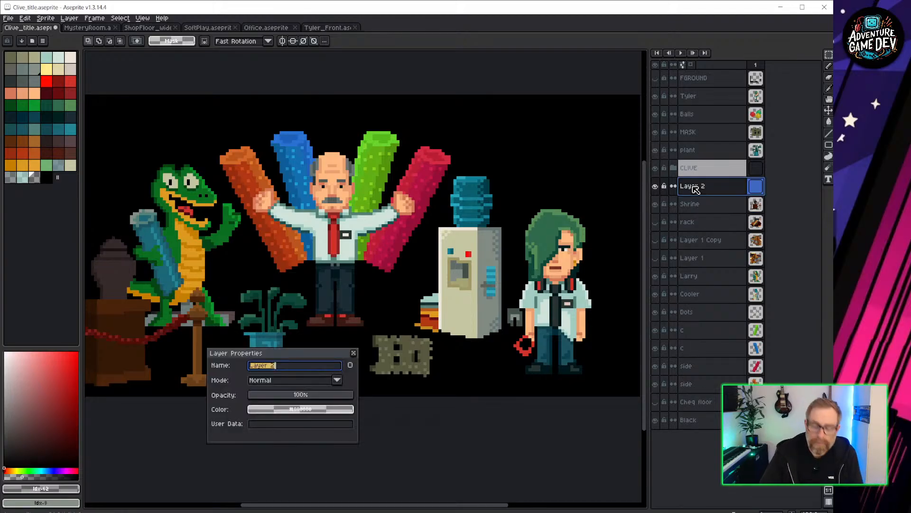
pyautogui.write('FF sign')
pyautogui.press('Return')
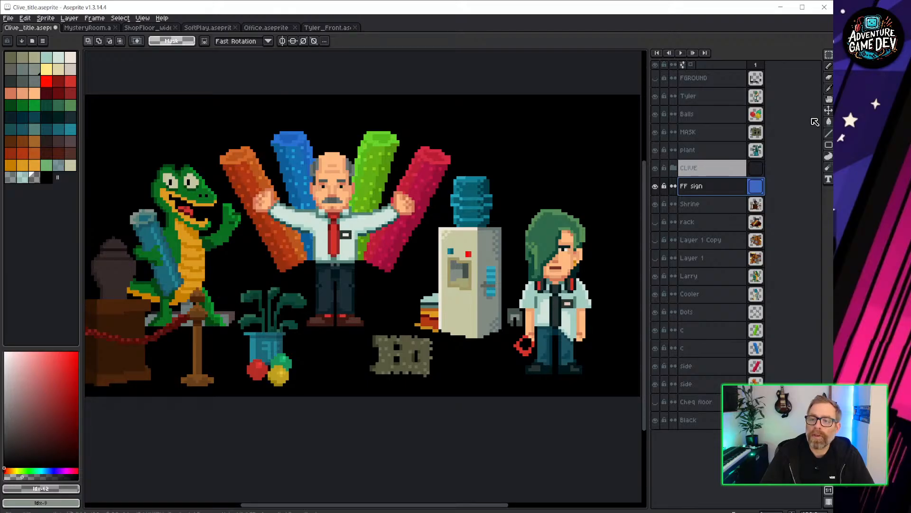
# Step: Choose the filled ellipse tool for the sign and sample the teal of the plant pot as the drawing colour
pyautogui.click(829, 145)
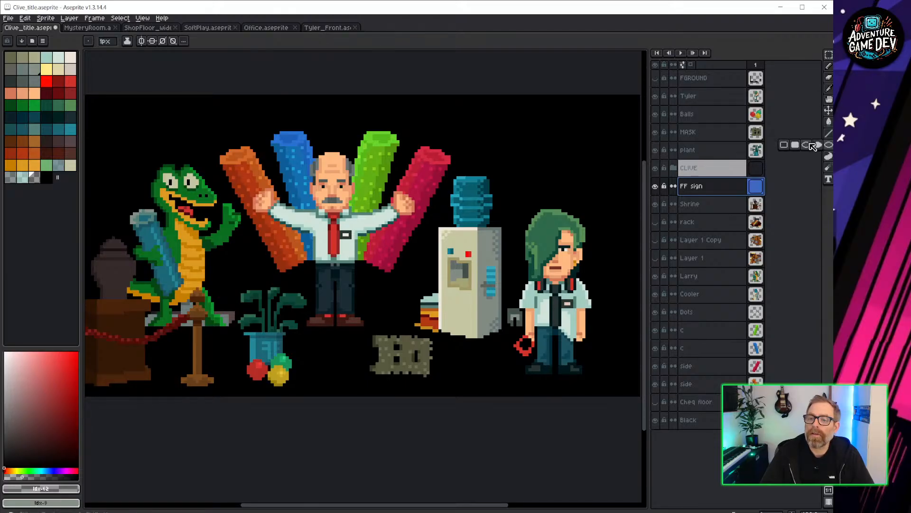
pyautogui.click(818, 145)
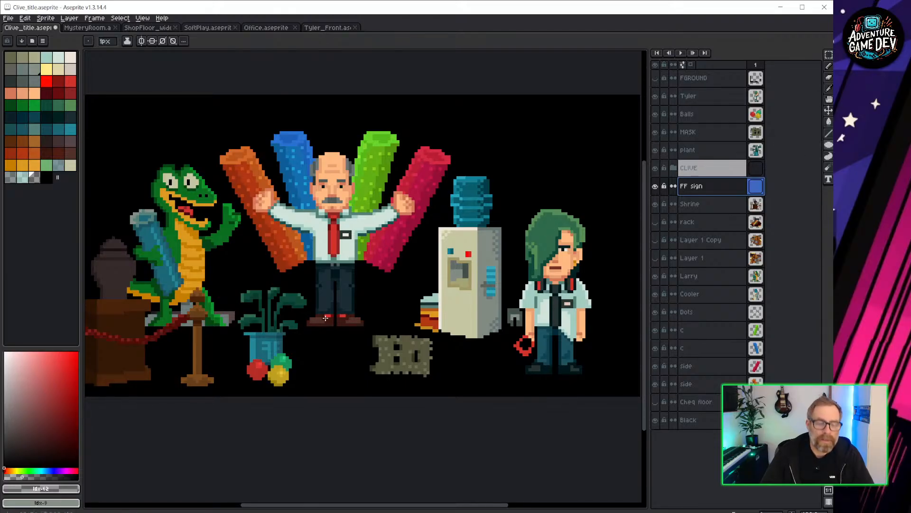
pyautogui.press('i')
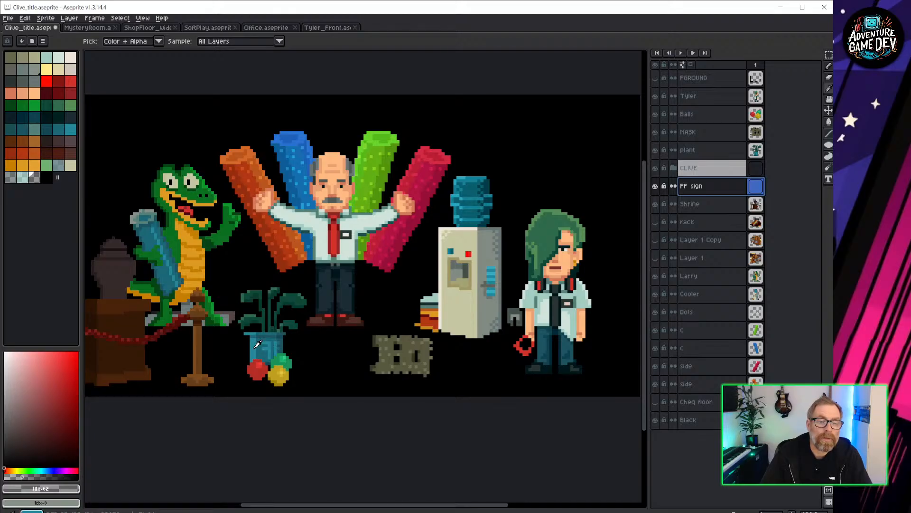
pyautogui.click(257, 343)
# Step: Open ShopFloor_wider and view the FF floor sign on the orange wall beside the office door
pyautogui.click(86, 27)
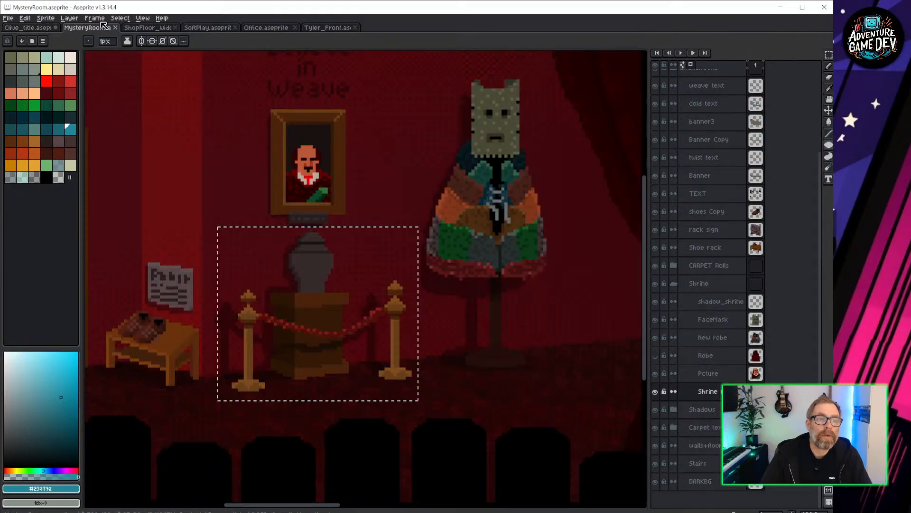
pyautogui.click(147, 27)
pyautogui.hscroll(5, 515, 249)
pyautogui.hscroll(8, 369, 279)
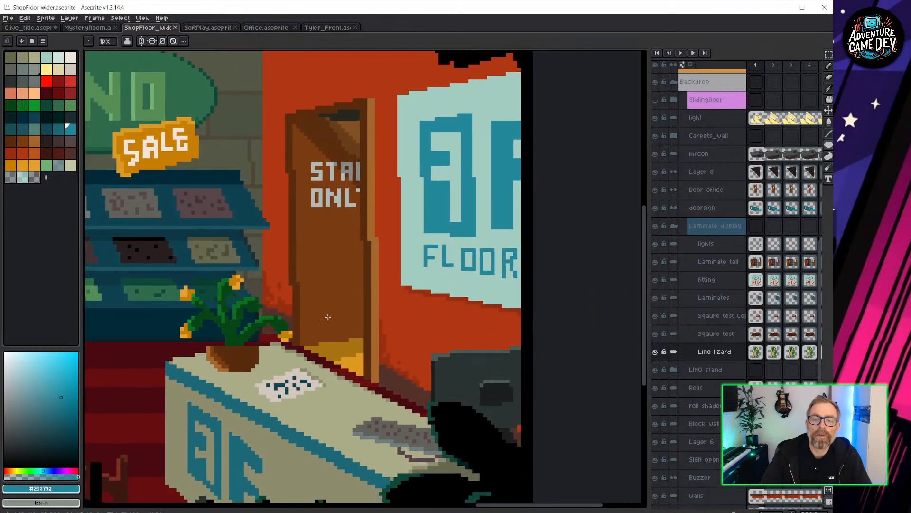
# Step: Sample the floor sign's pale teal and draw a filled ellipse on the FF sign layer in Clive_title, centred behind the man's legs
pyautogui.keyDown('alt'); pyautogui.click(492, 88); pyautogui.keyUp('alt')
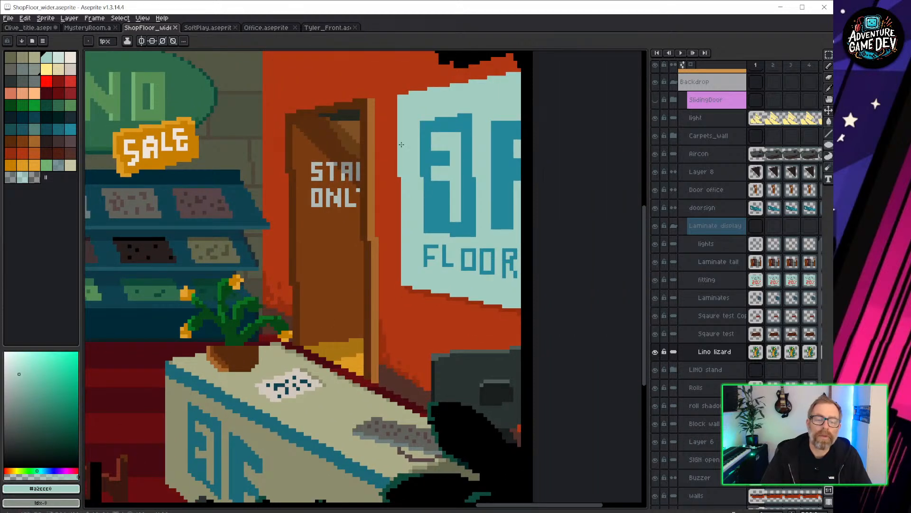
pyautogui.click(33, 28)
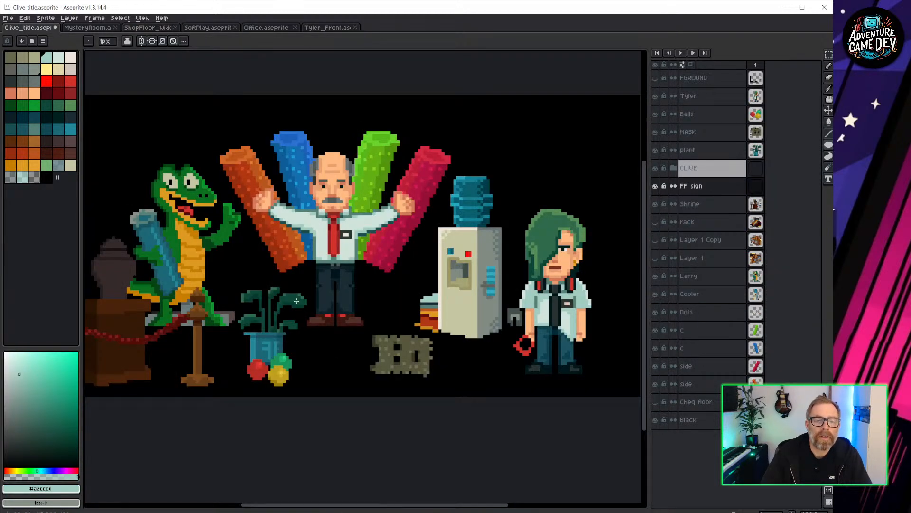
pyautogui.moveTo(277, 255); pyautogui.dragTo(418, 347)
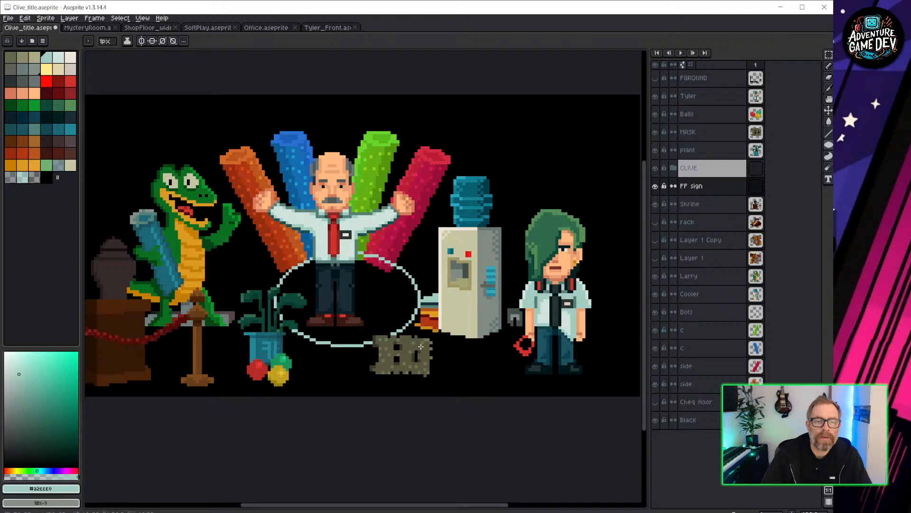
pyautogui.moveTo(421, 347); pyautogui.dragTo(434, 347)
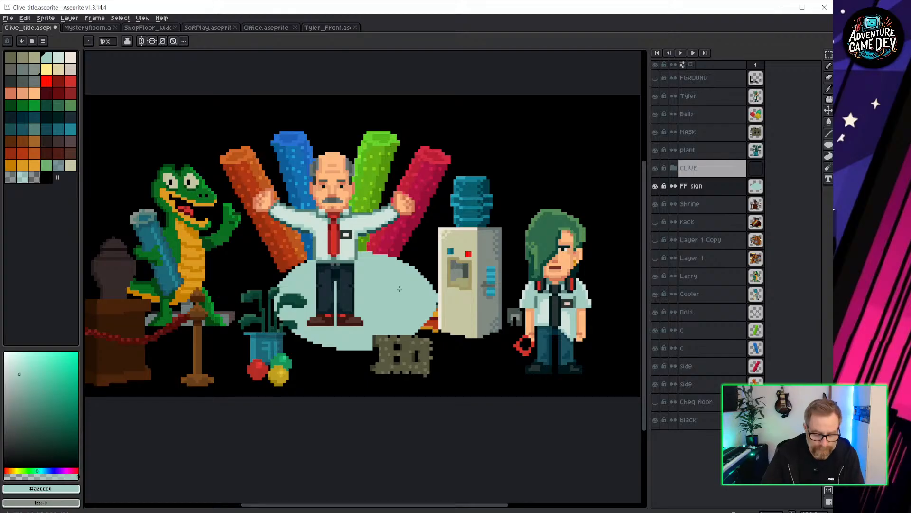
pyautogui.press('v')
pyautogui.moveTo(401, 310); pyautogui.dragTo(383, 312)
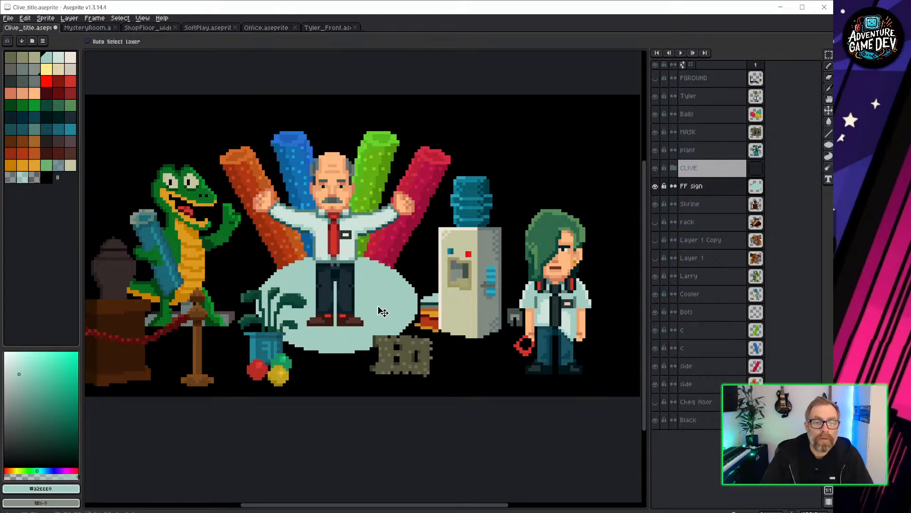
# Step: Delete the lower part of the pale teal ellipse with a rectangular selection to leave a flat base just above the man's shoes
pyautogui.press('m')
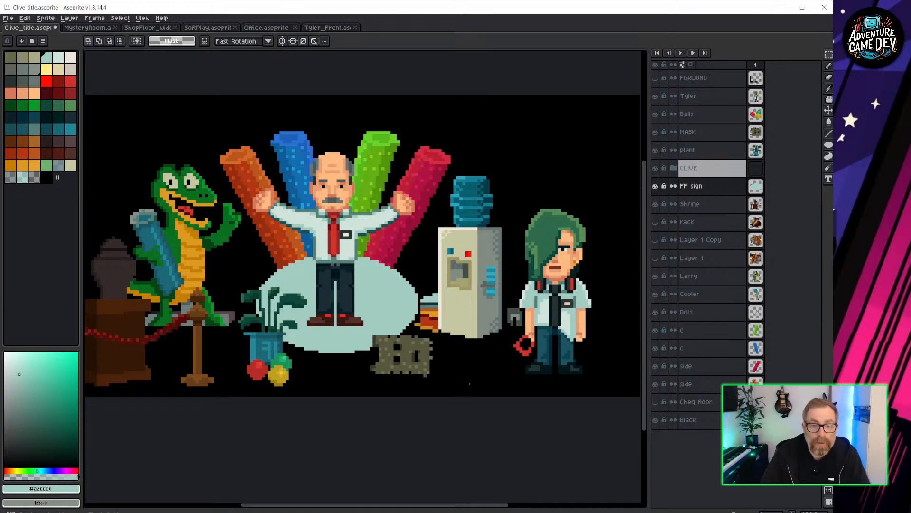
pyautogui.moveTo(477, 381); pyautogui.dragTo(245, 327)
pyautogui.moveTo(232, 321); pyautogui.dragTo(233, 315)
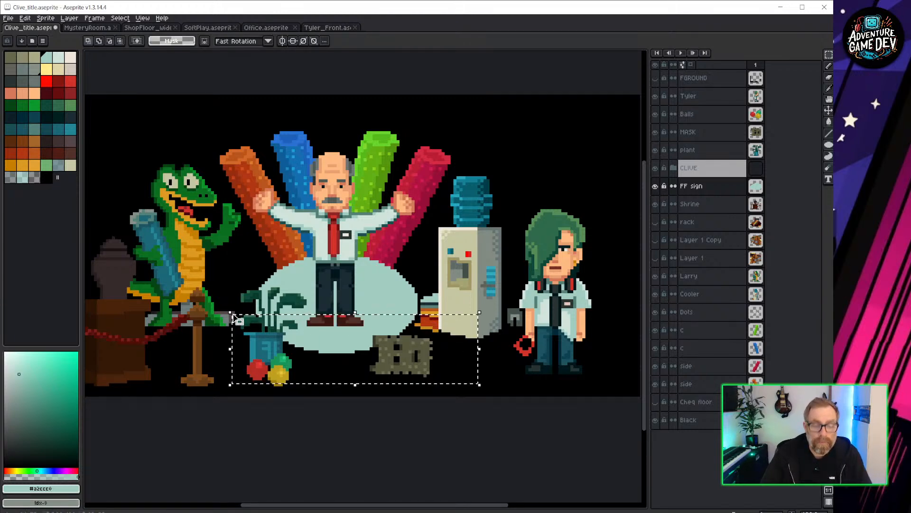
pyautogui.press('Delete')
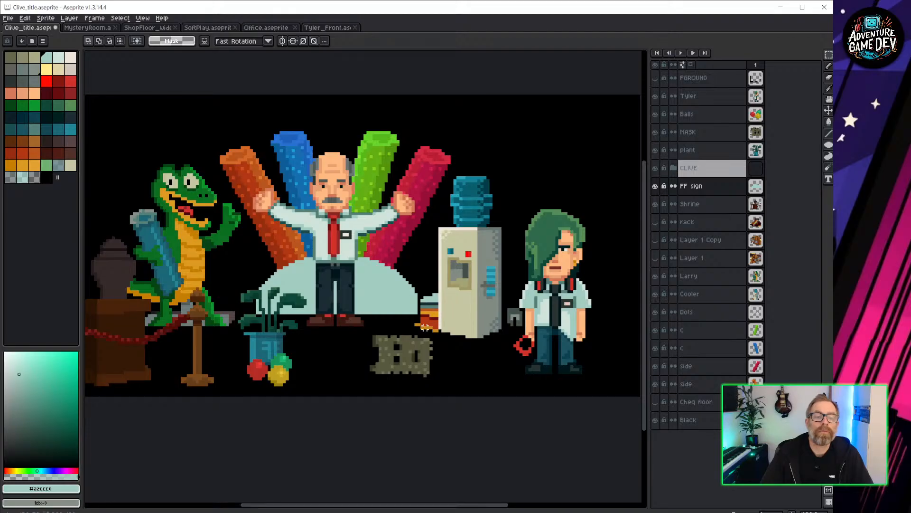
# Step: Pencil a semi-transparent dark shadow over the carpet rolls along the sign's curved upper edge, hiding the CLIVE group to reach the middle
pyautogui.scroll(3, 424, 326)
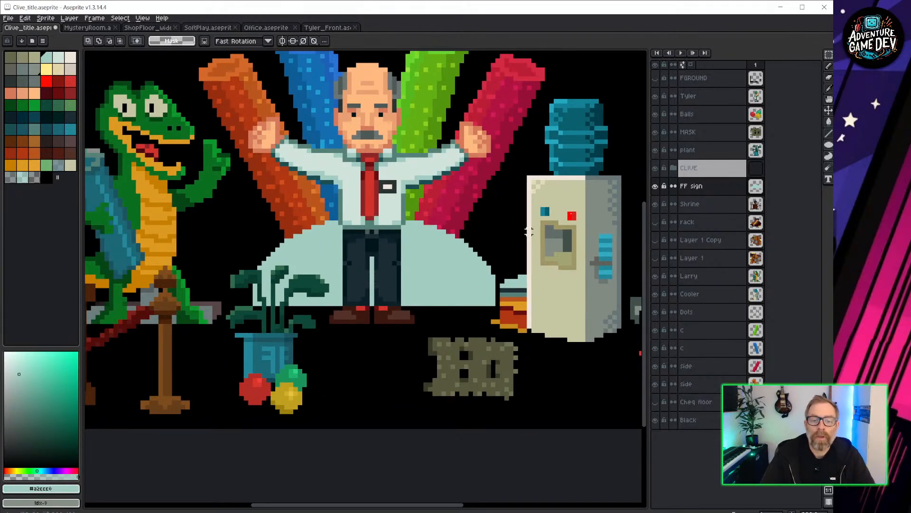
pyautogui.scroll(1, 332, 236)
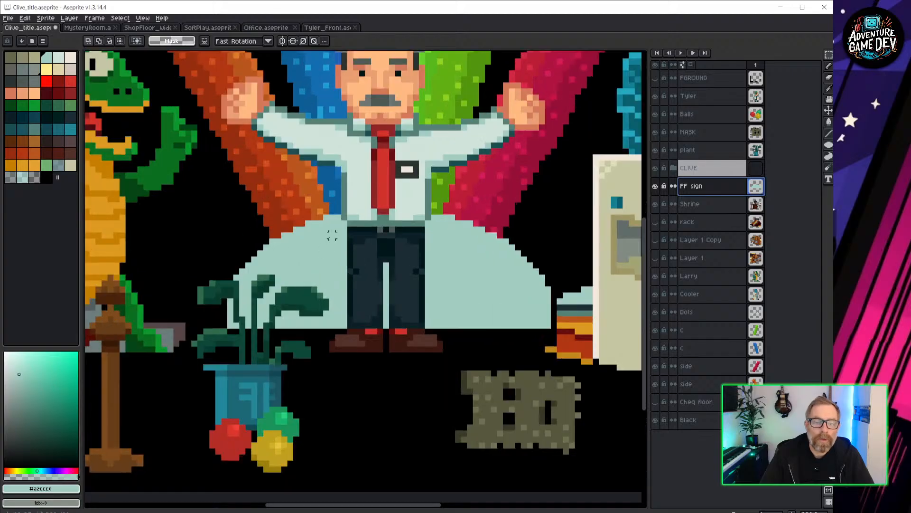
pyautogui.scroll(1, 332, 236)
pyautogui.press('b')
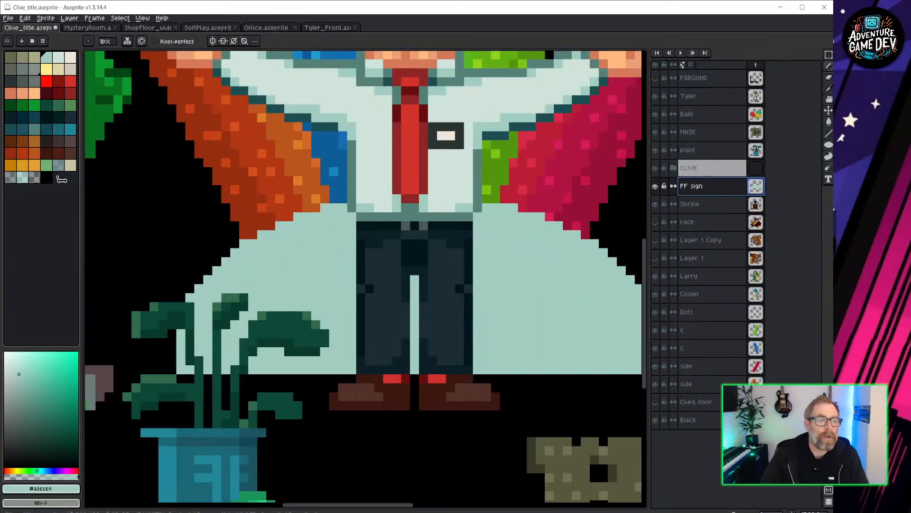
pyautogui.click(46, 177)
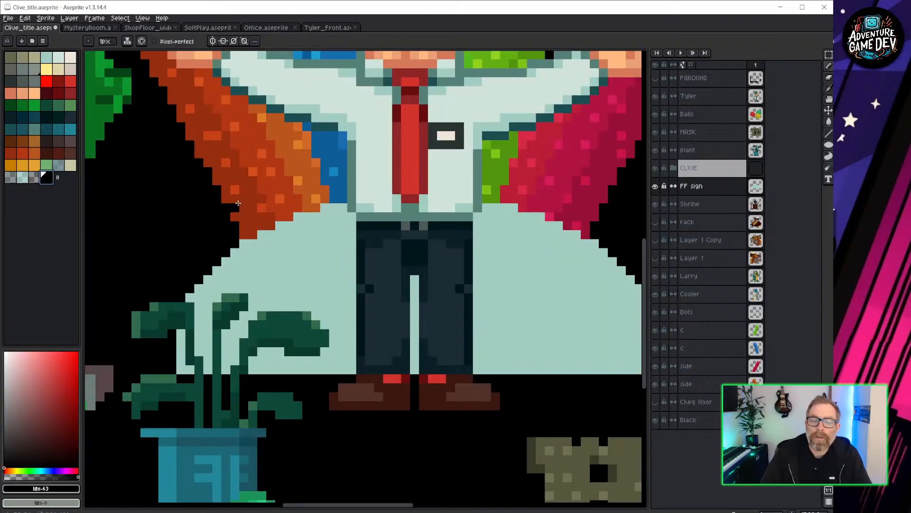
pyautogui.click(34, 177)
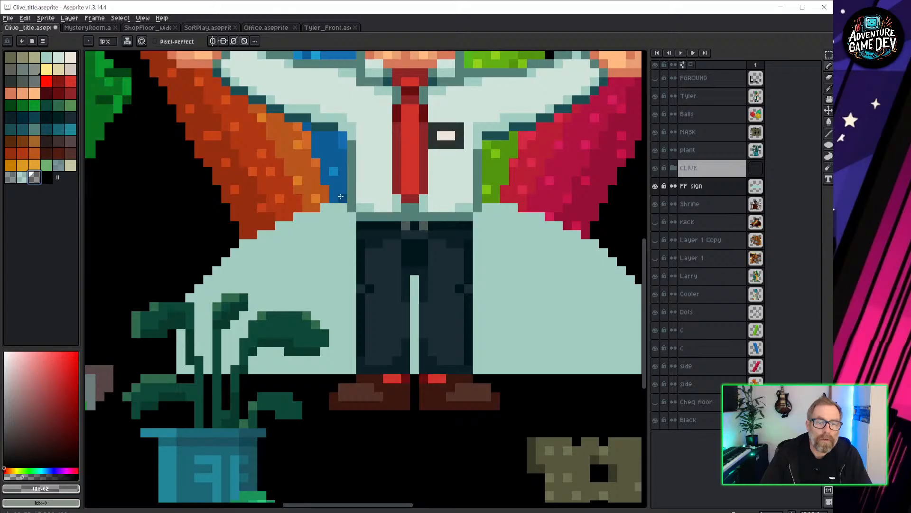
pyautogui.moveTo(316, 197); pyautogui.dragTo(243, 234)
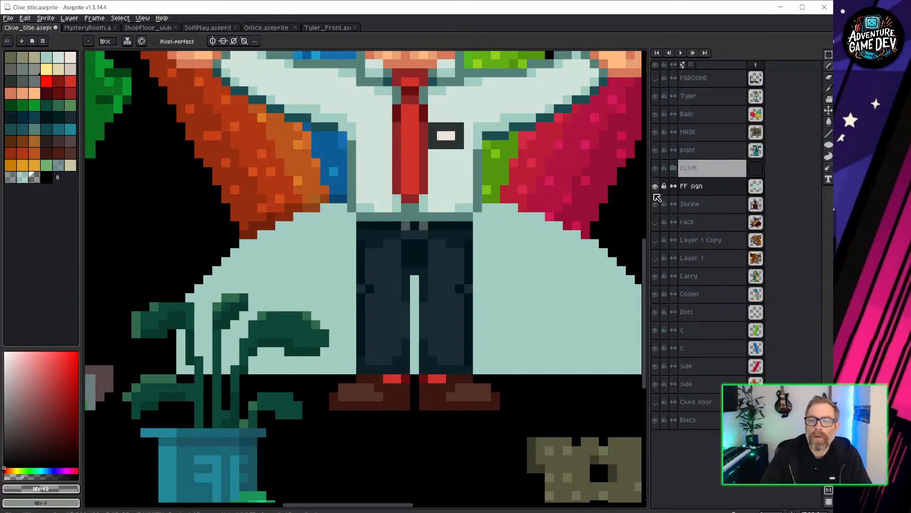
pyautogui.click(656, 169)
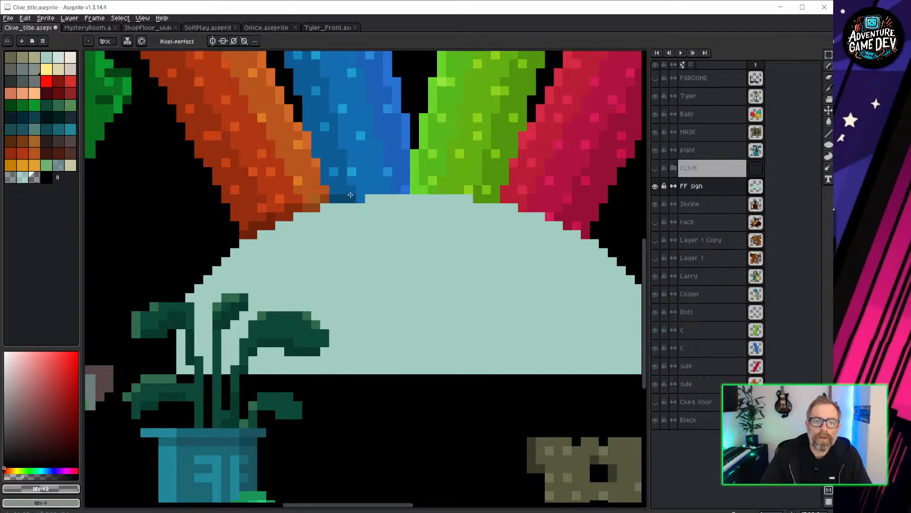
pyautogui.moveTo(362, 188)
pyautogui.mouseDown()
pyautogui.moveTo(477, 190)
pyautogui.moveTo(580, 227)
pyautogui.mouseUp()
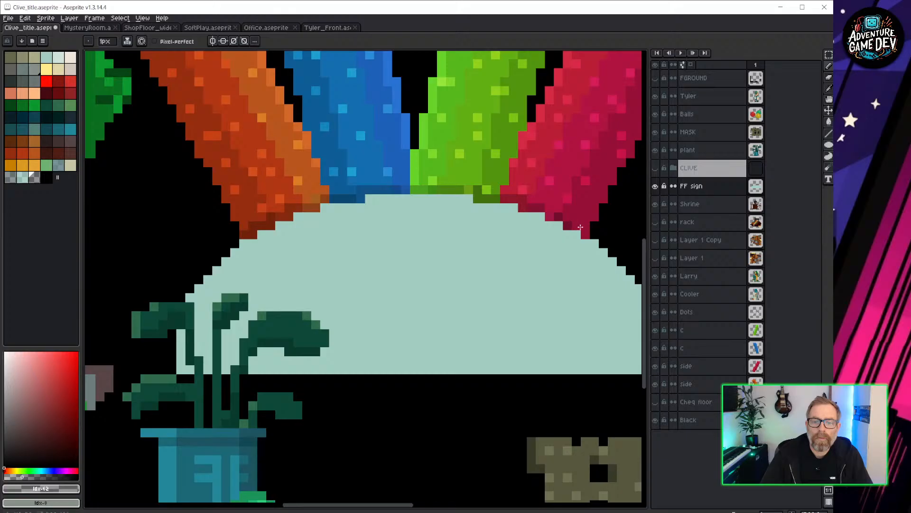
# Step: Pick a darker shade of the sign's pale teal and pencil a one-pixel line along its flat lower edge, including the pixels above both corners
pyautogui.moveTo(585, 271); pyautogui.dragTo(445, 167, button='middle')
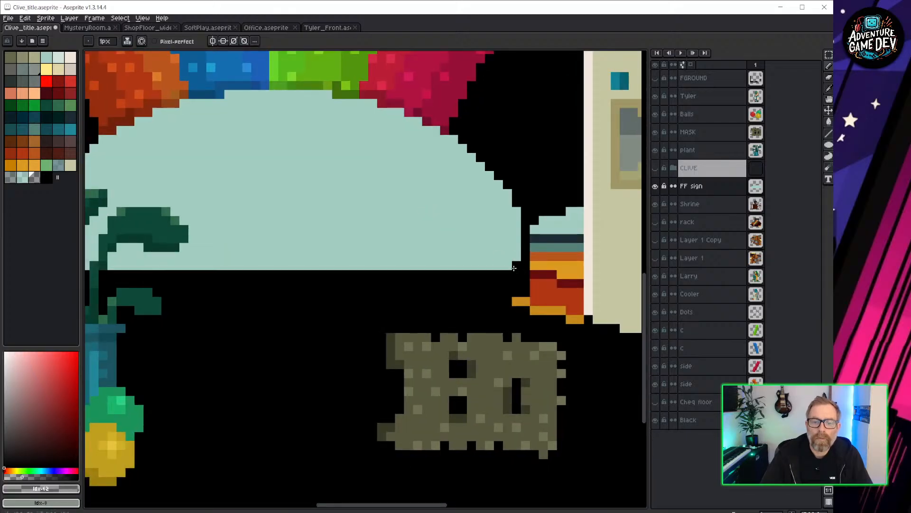
pyautogui.press('i')
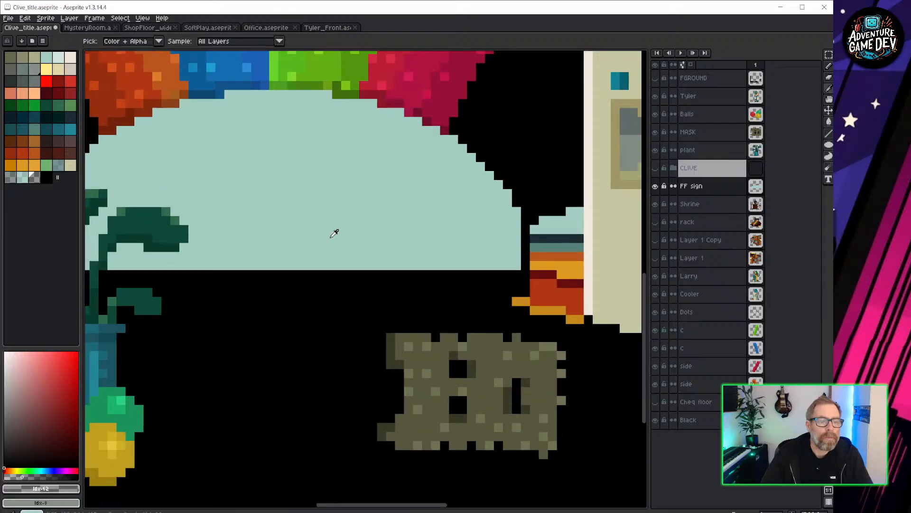
pyautogui.click(334, 232)
pyautogui.click(22, 391)
pyautogui.press('b')
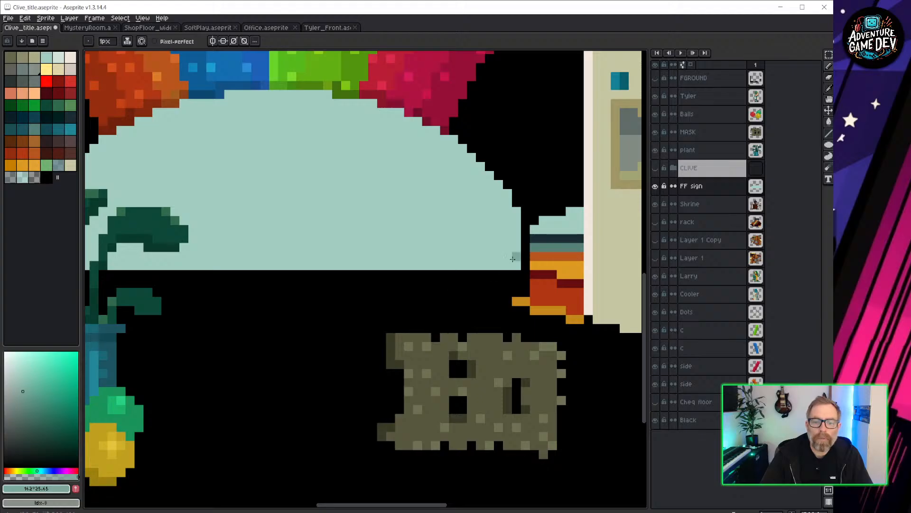
pyautogui.moveTo(514, 264)
pyautogui.mouseDown()
pyautogui.moveTo(319, 218)
pyautogui.moveTo(506, 228)
pyautogui.mouseUp()
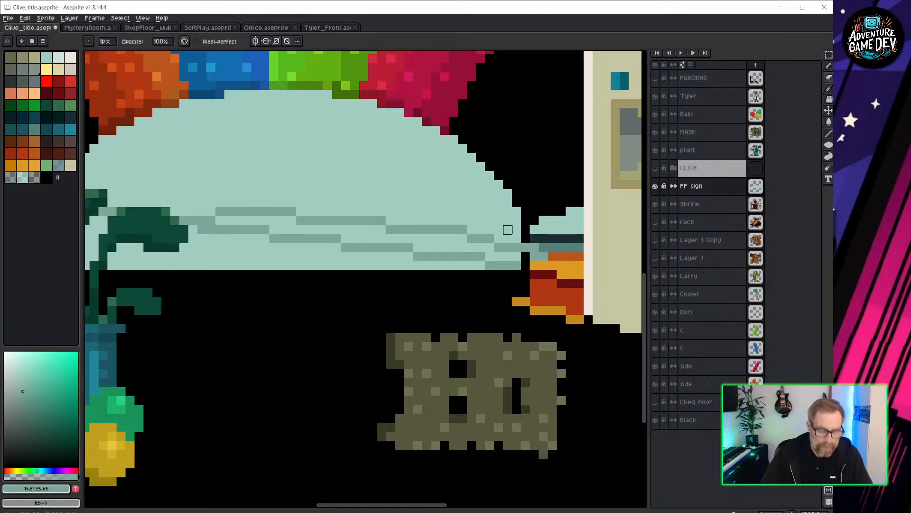
pyautogui.hotkey('ctrl', 'z')
pyautogui.press('space')
pyautogui.moveTo(335, 217); pyautogui.dragTo(413, 211)
pyautogui.moveTo(601, 260)
pyautogui.mouseDown()
pyautogui.moveTo(120, 262)
pyautogui.moveTo(121, 250)
pyautogui.mouseUp()
pyautogui.moveTo(589, 250); pyautogui.dragTo(599, 250)
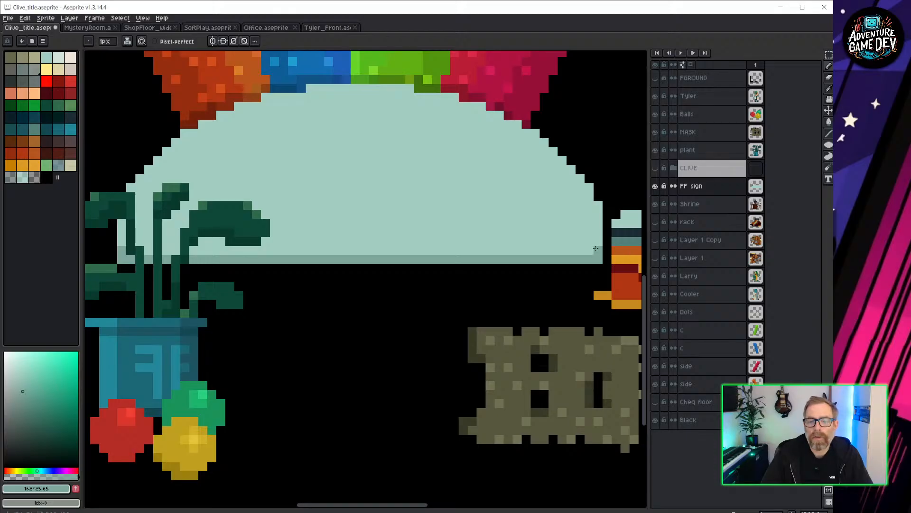
# Step: Hide the plant layer and darken the corner pixels where the sign's curve meets its short vertical sides
pyautogui.click(598, 197)
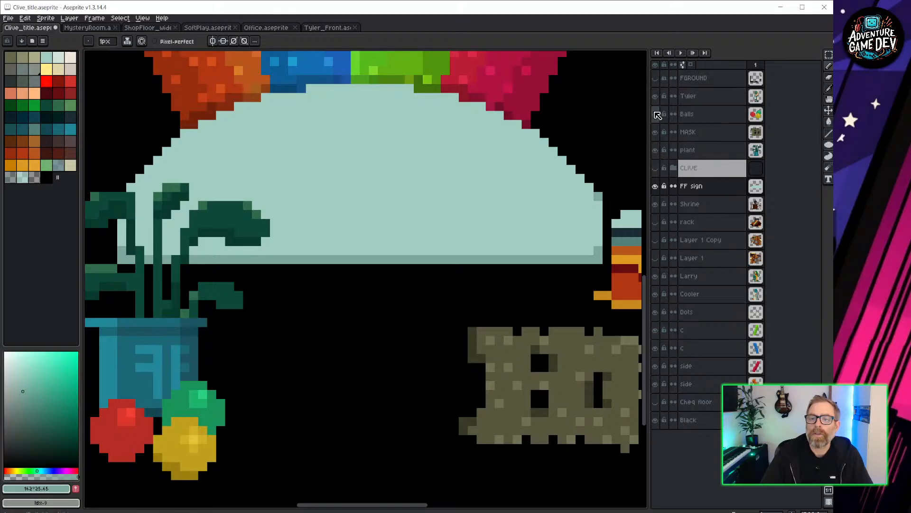
pyautogui.click(654, 150)
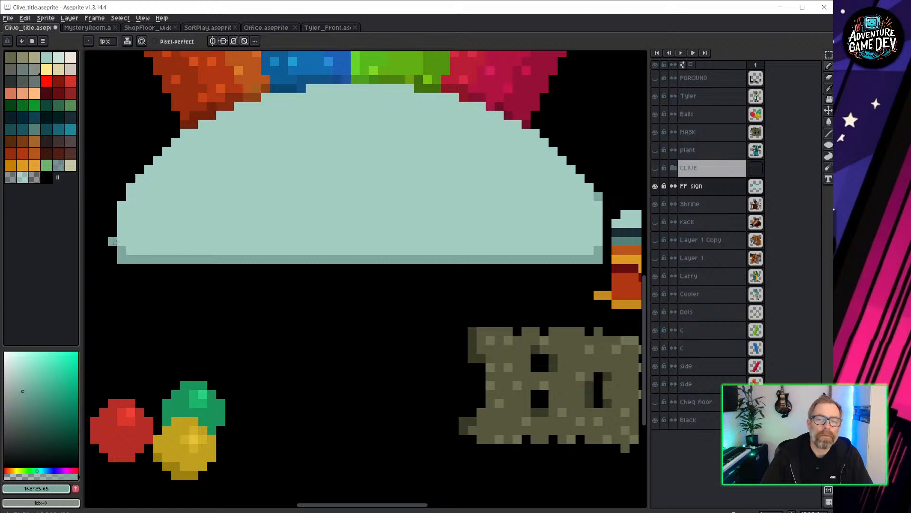
pyautogui.scroll(-1, 254, 187)
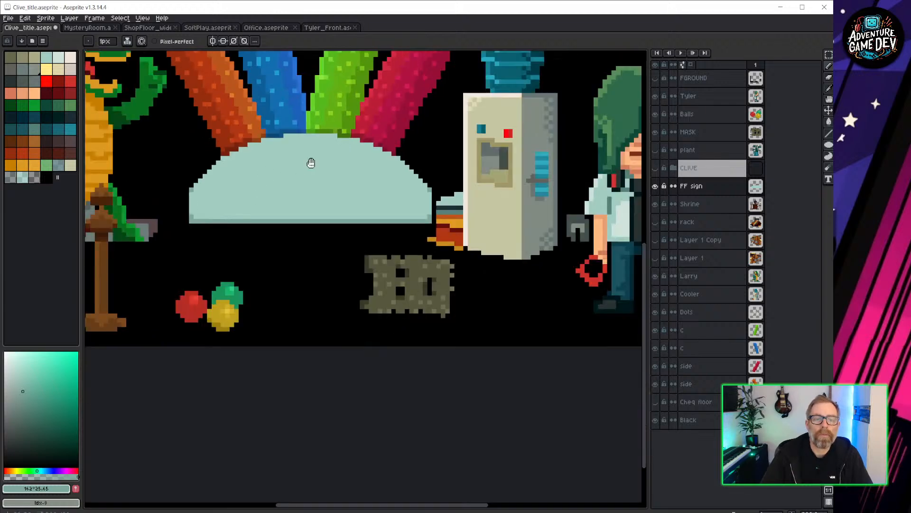
pyautogui.scroll(1, 327, 226)
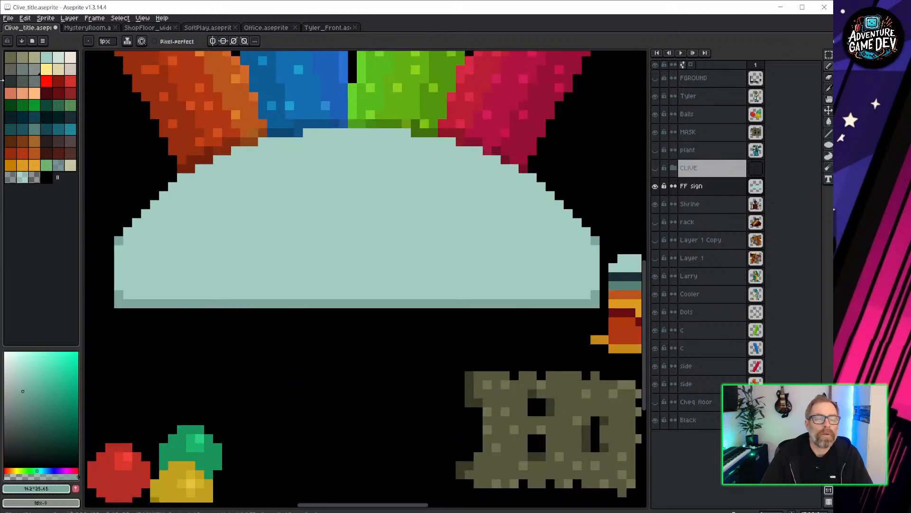
# Step: Sample the darker teal of the FF lettering from the floor sign in ShopFloor_wider
pyautogui.click(151, 27)
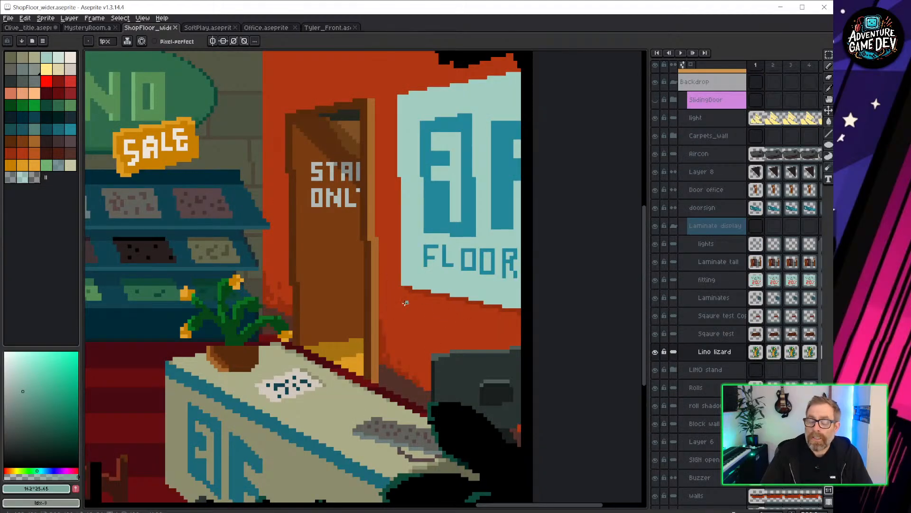
pyautogui.hscroll(3, 326, 205)
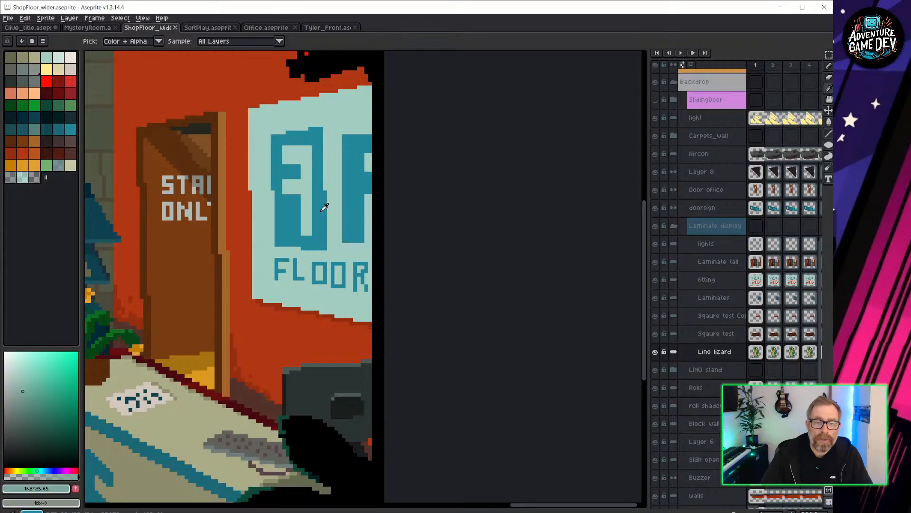
pyautogui.keyDown('alt'); pyautogui.click(325, 208); pyautogui.keyUp('alt')
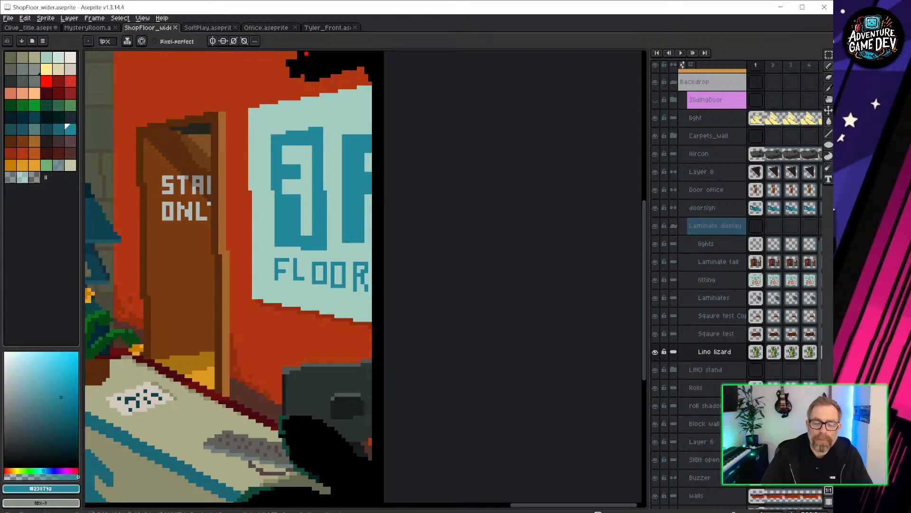
# Step: Switch to the browser, search the Steam store for "tycoon" and look through the capsule artwork of the listed games
pyautogui.hotkey('alt', 'Tab')
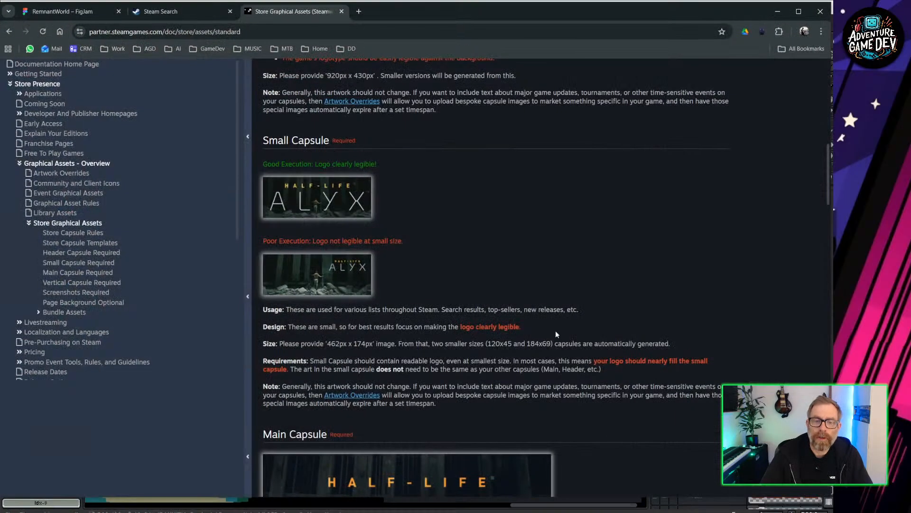
pyautogui.click(175, 11)
pyautogui.click(490, 119)
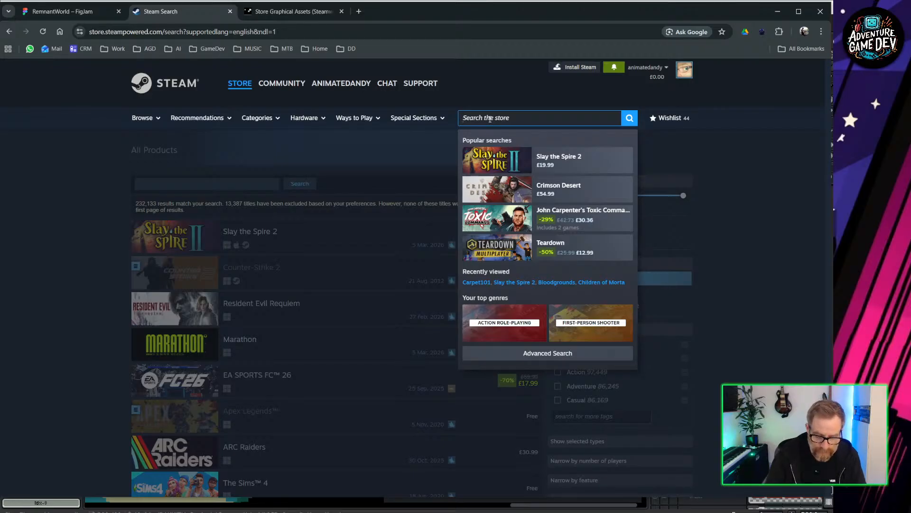
pyautogui.write('tych')
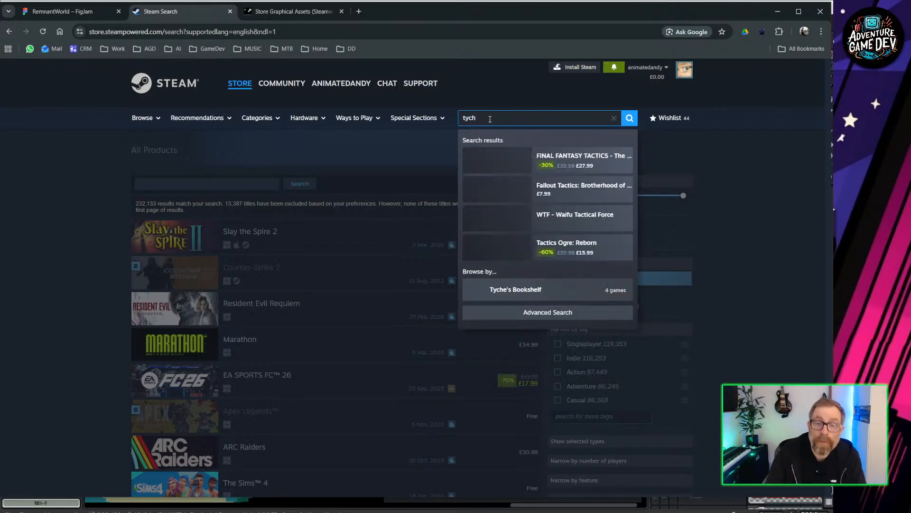
pyautogui.write('oom')
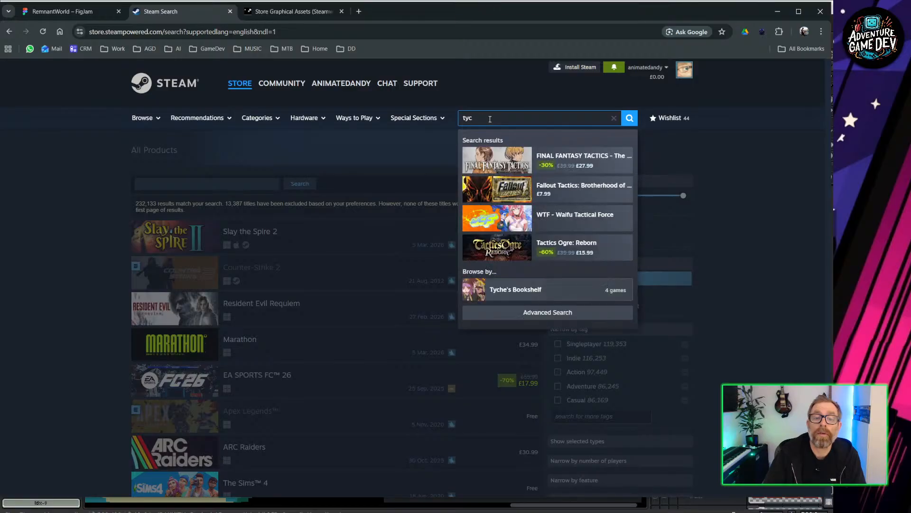
pyautogui.press('BackSpace')
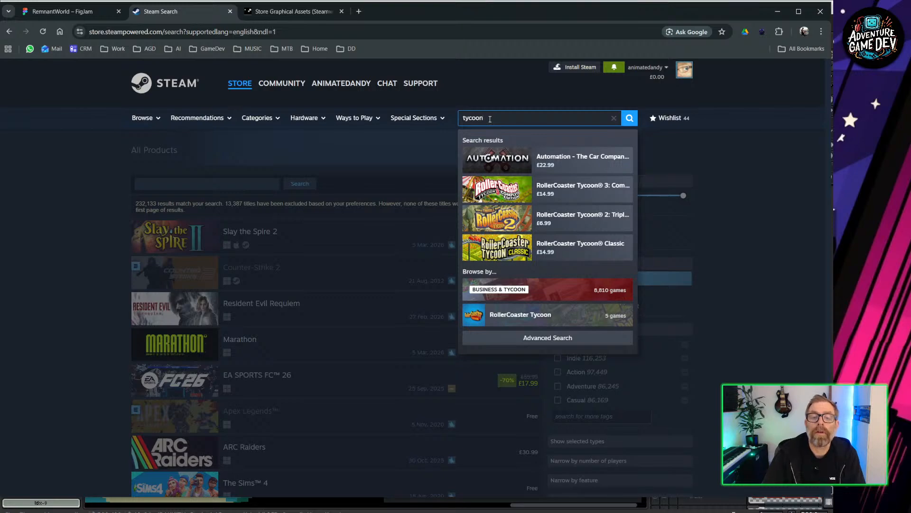
pyautogui.write('oon')
pyautogui.press('Return')
pyautogui.scroll(-3, 242, 239)
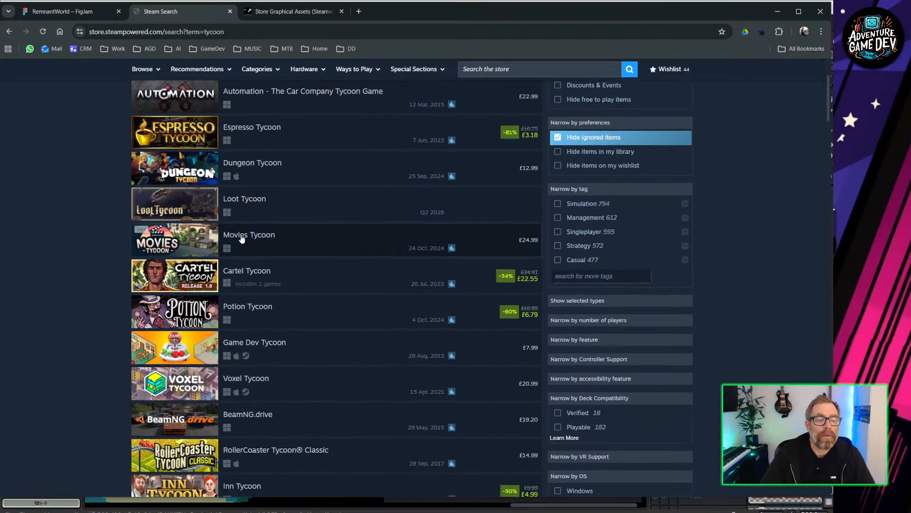
pyautogui.scroll(-9, 241, 238)
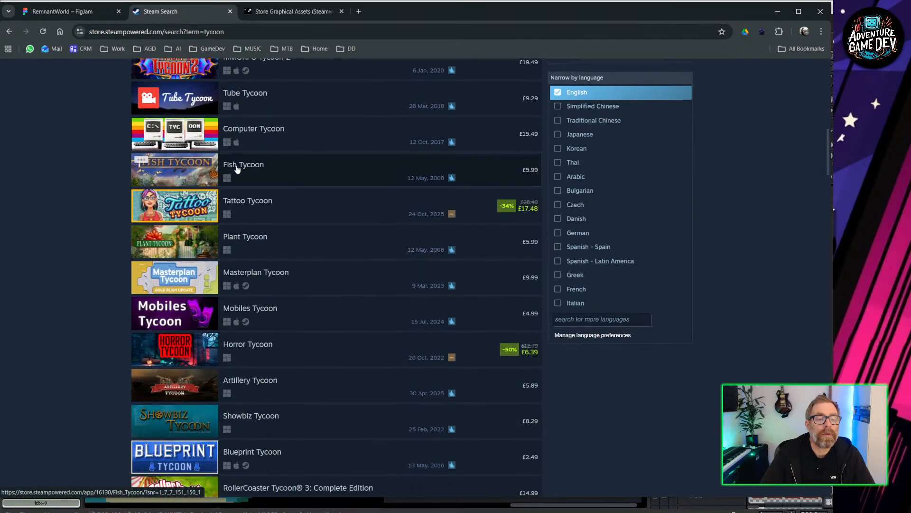
# Step: Look through more of the capsule artwork in the "tycoon" search results on the Steam store
pyautogui.scroll(-5, 237, 169)
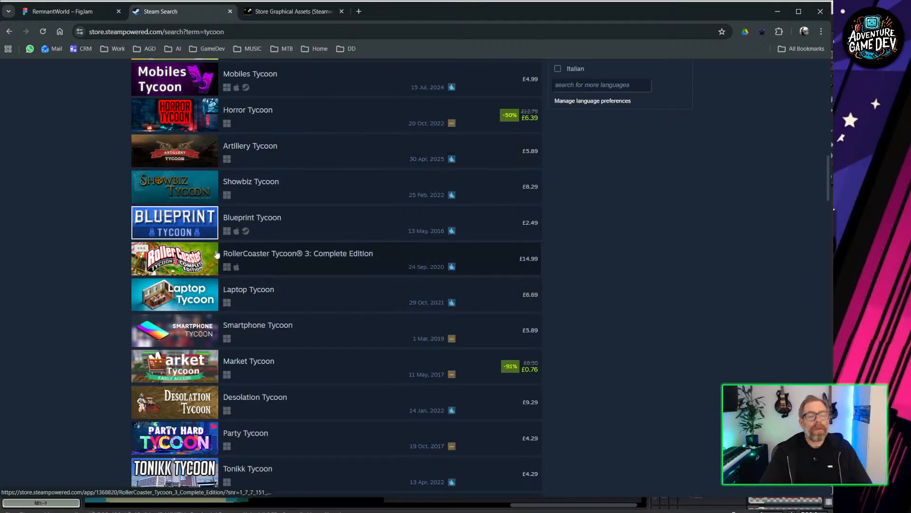
pyautogui.scroll(-3, 293, 252)
pyautogui.scroll(20, 326, 146)
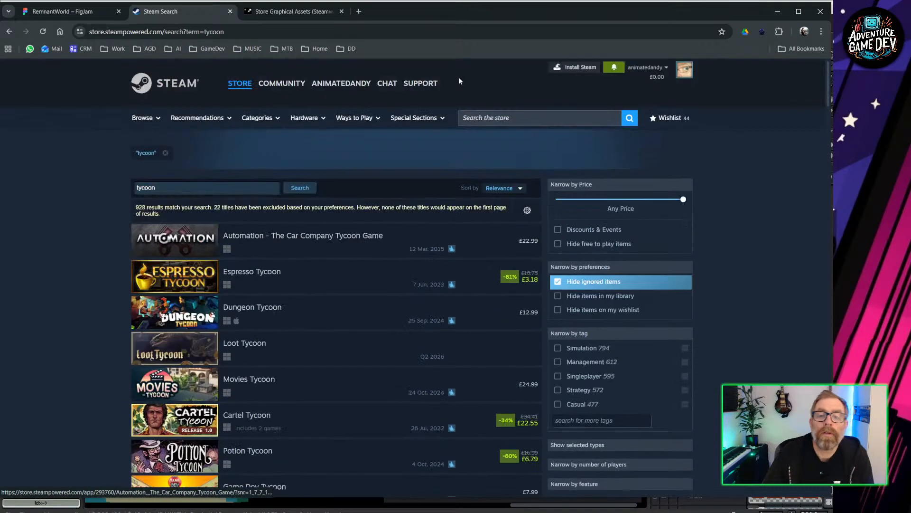
# Step: Search the Steam store for "two point" and look through the capsule artwork of the listed games and add-ons
pyautogui.click(525, 123)
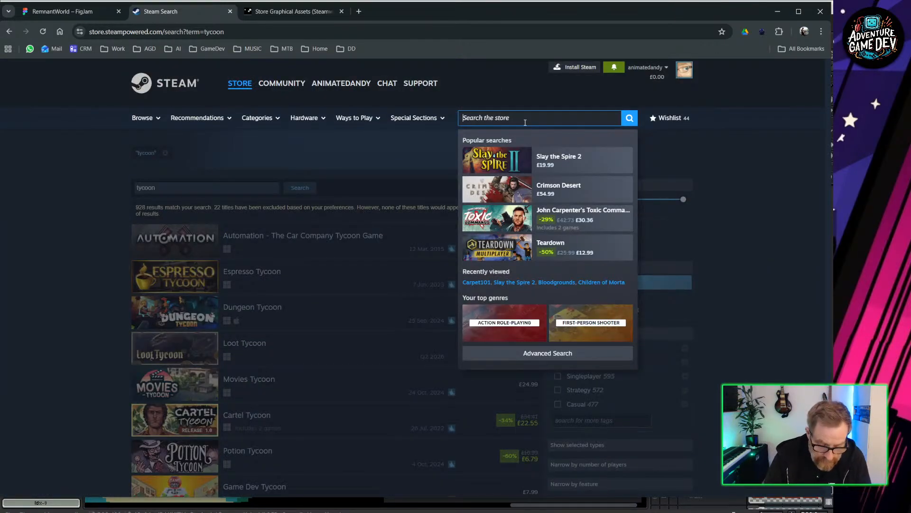
pyautogui.write('tw poin')
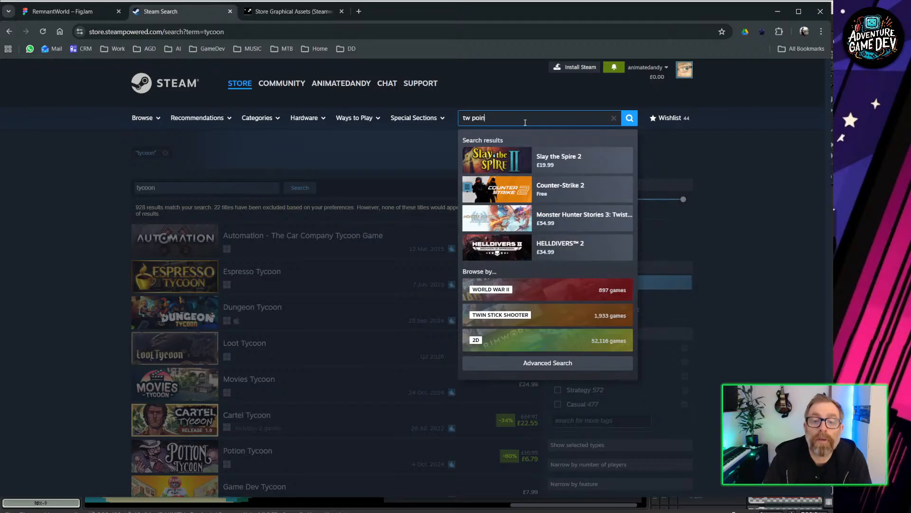
pyautogui.press('BackSpace')
pyautogui.write('t')
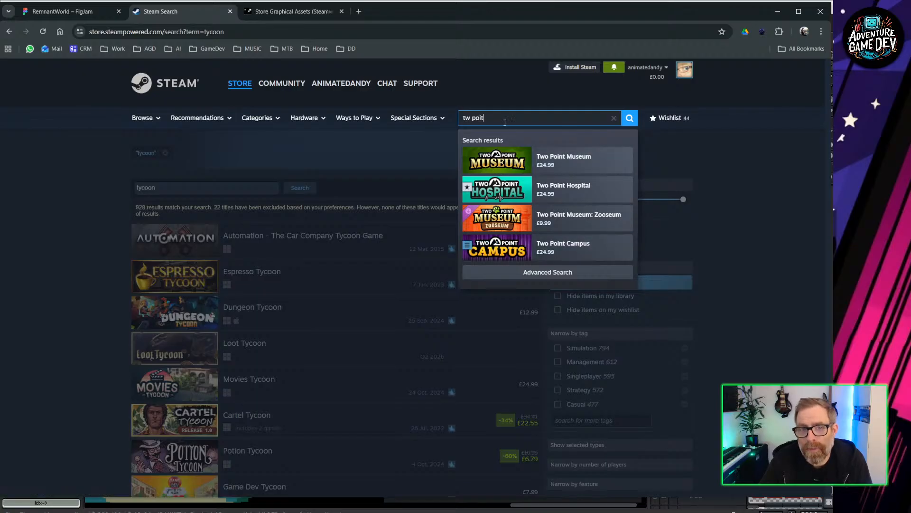
pyautogui.press('BackSpace')
pyautogui.write('nt')
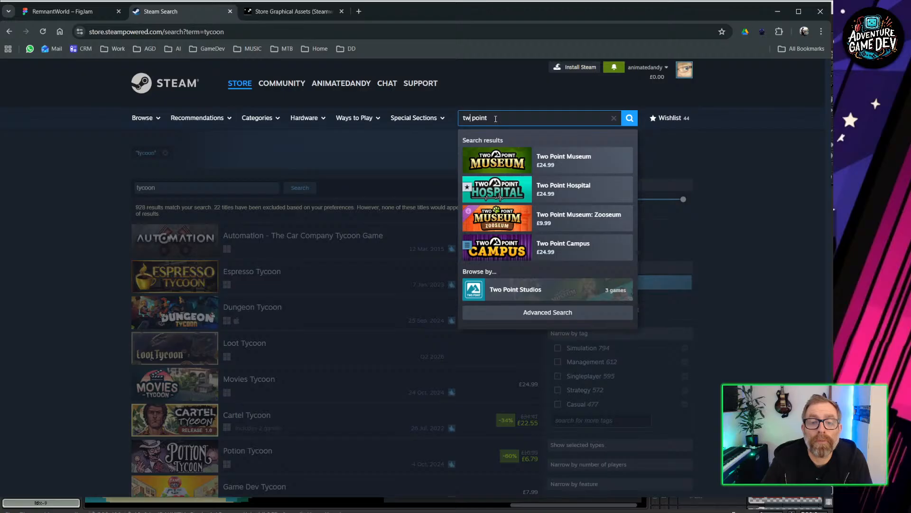
pyautogui.write('o')
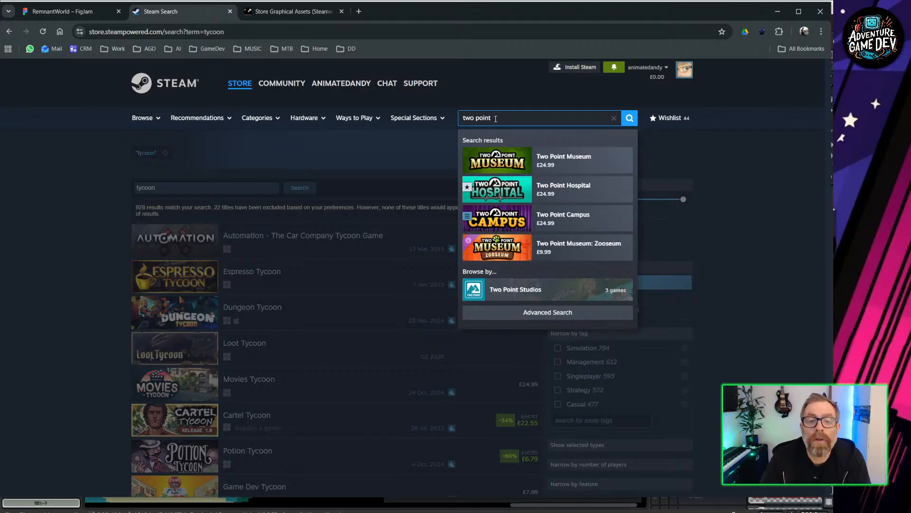
pyautogui.press('Return')
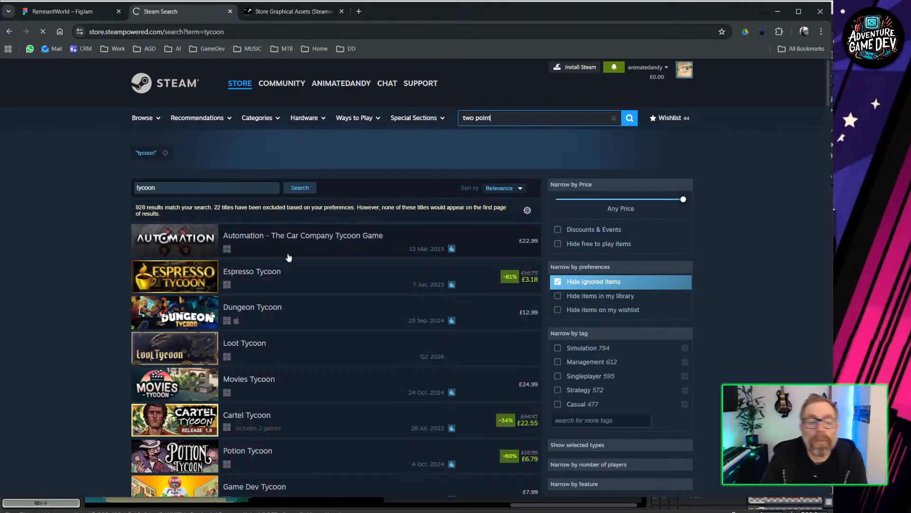
pyautogui.scroll(-1, 214, 289)
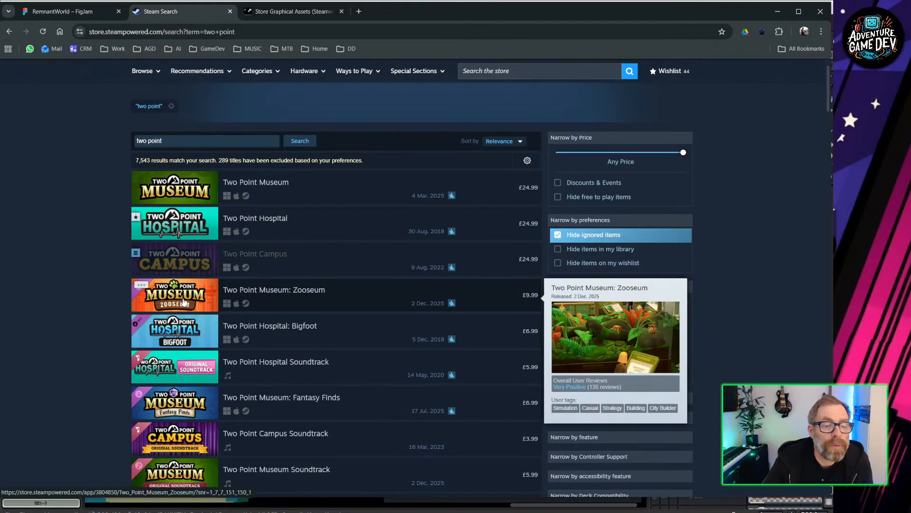
pyautogui.scroll(-2, 190, 396)
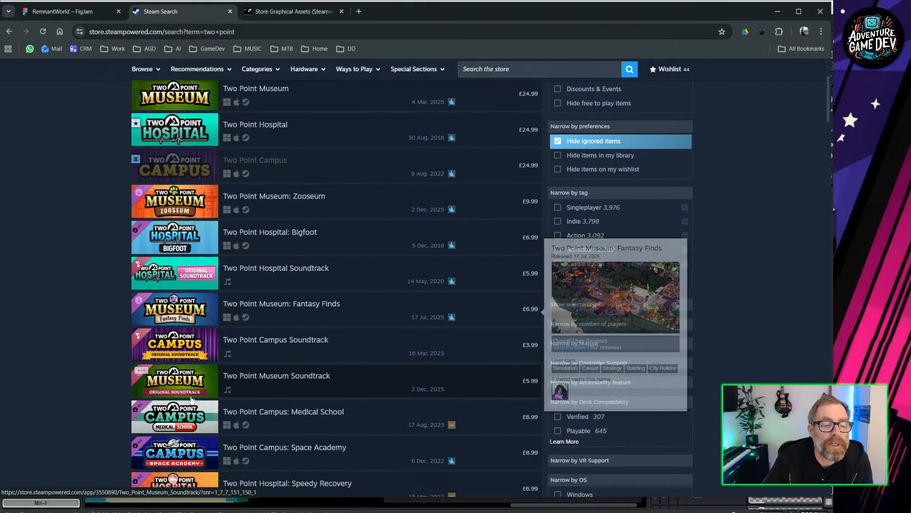
pyautogui.scroll(-6, 192, 390)
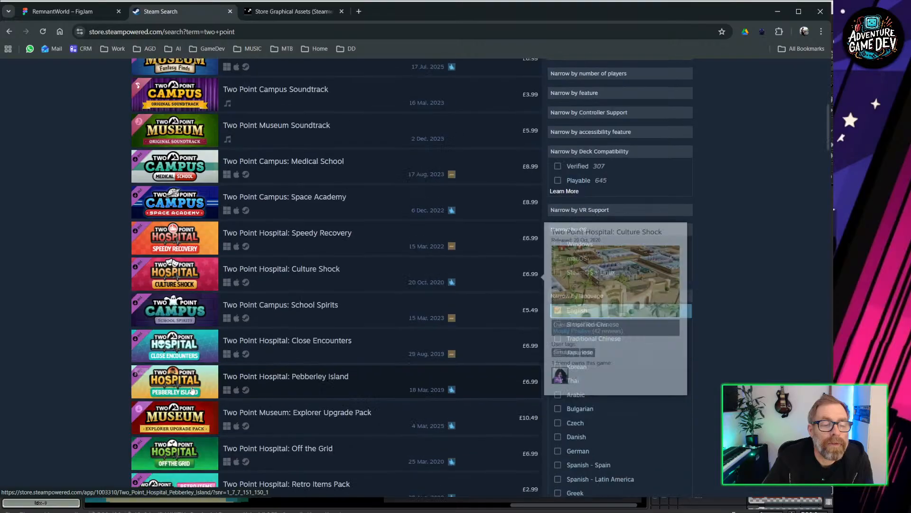
pyautogui.scroll(-2, 192, 390)
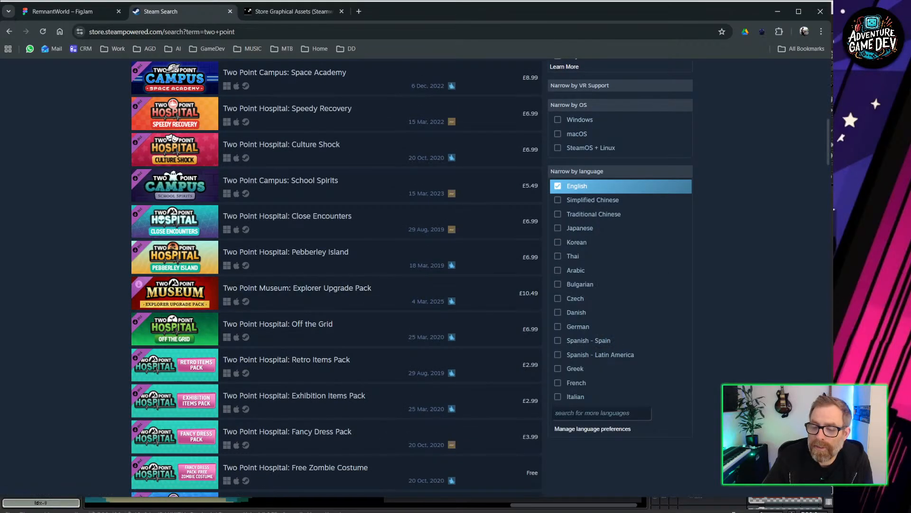
# Step: Switch to Photoshop and open the layer style of the CARPET text in Logo.psd, going through its Gradient Overlay and Stroke settings
pyautogui.hotkey('alt', 'Tab')
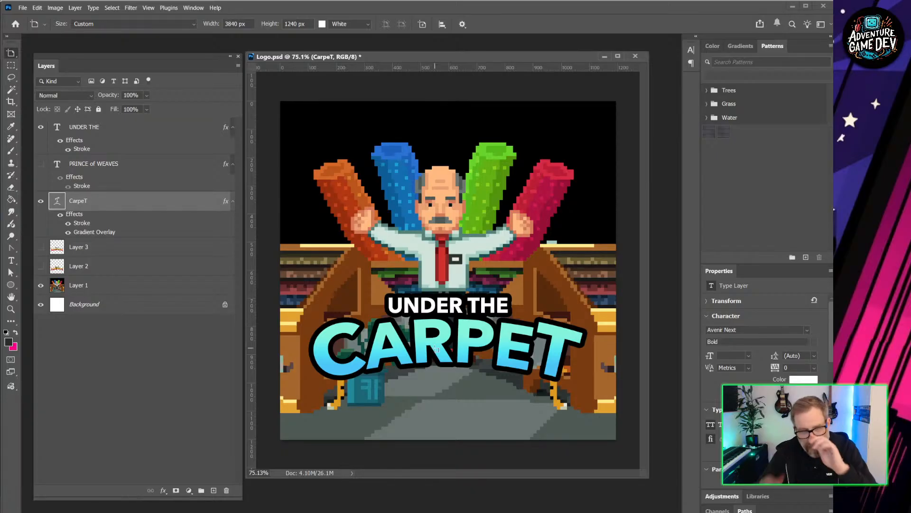
pyautogui.press('v')
pyautogui.doubleClick(139, 207)
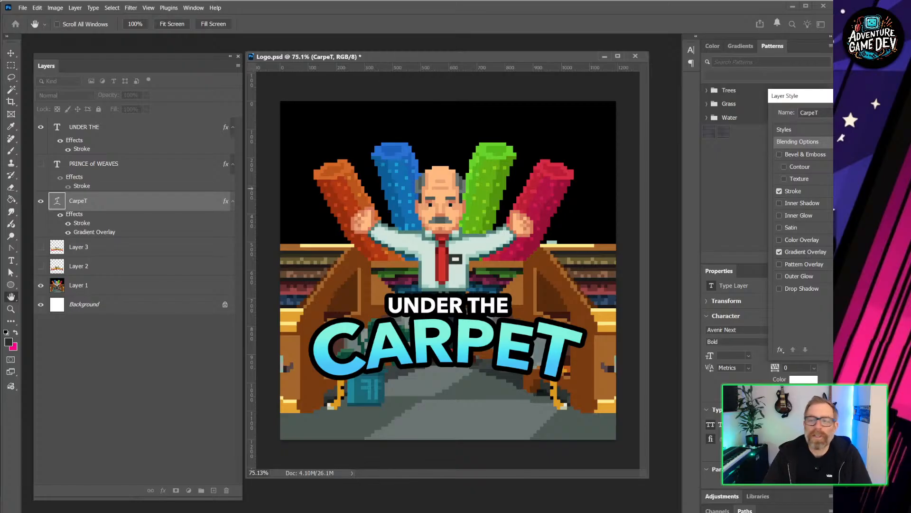
pyautogui.click(828, 252)
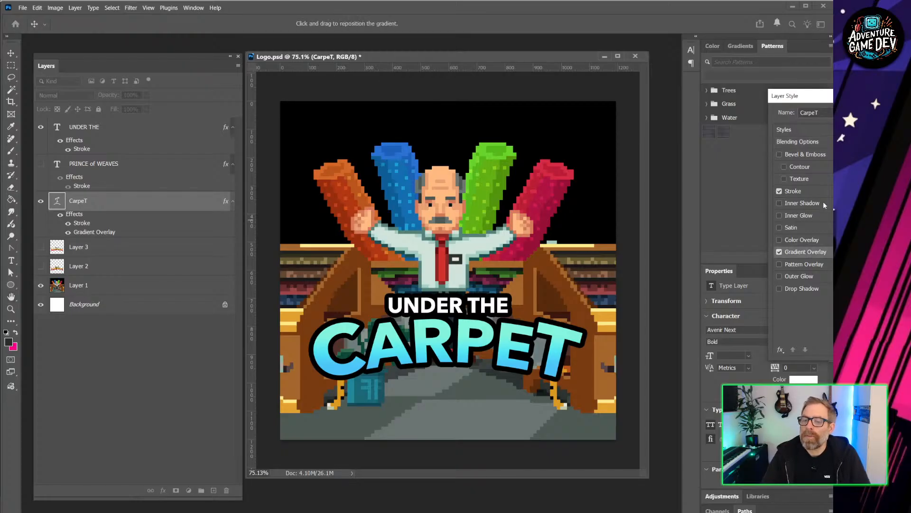
pyautogui.click(828, 192)
pyautogui.moveTo(910, 147); pyautogui.dragTo(907, 149)
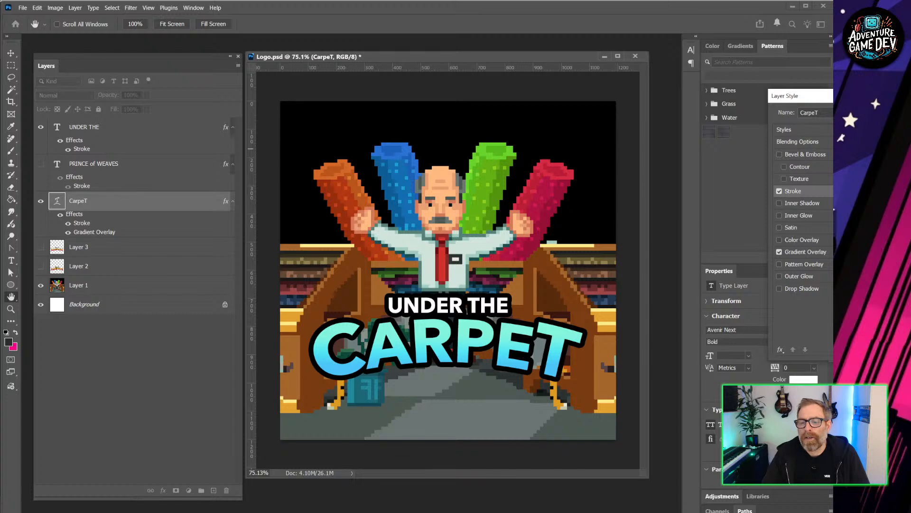
# Step: Add a Drop Shadow to the CARPET text and adjust it into a soft dark shadow spreading around the lettering
pyautogui.click(800, 289)
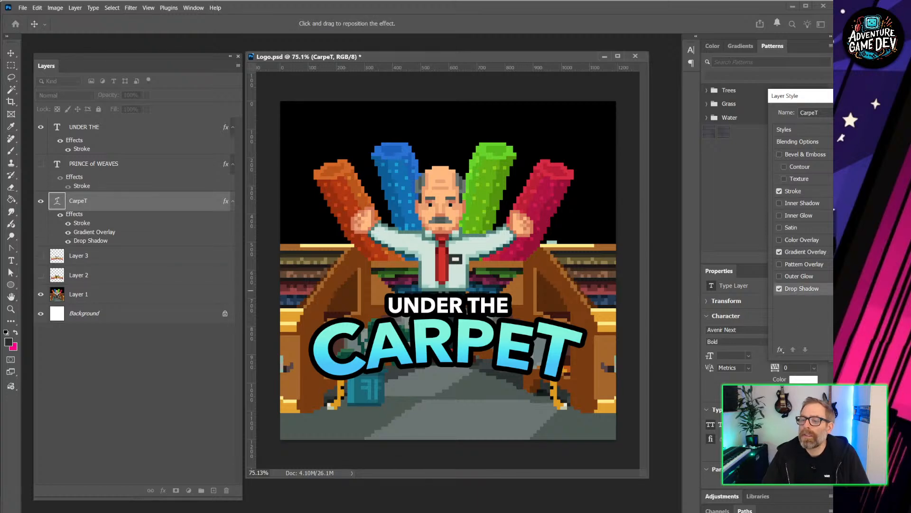
pyautogui.moveTo(903, 219); pyautogui.dragTo(910, 219)
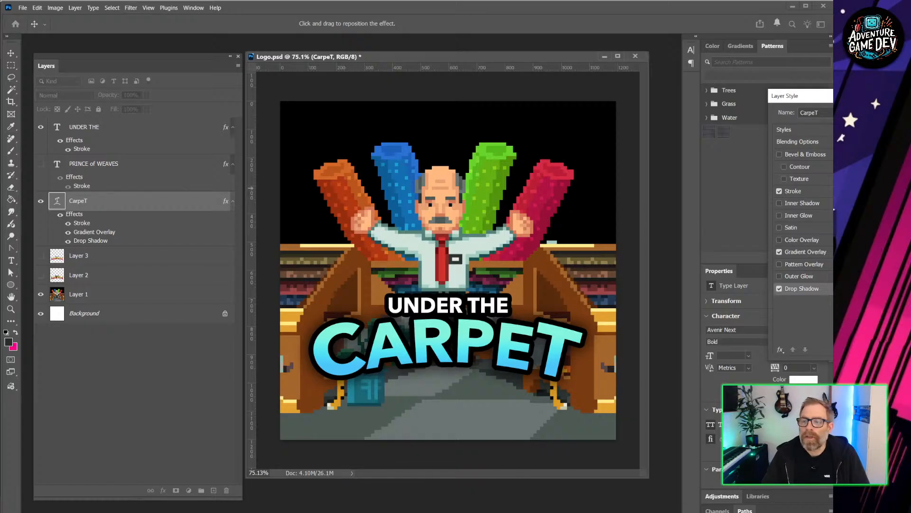
pyautogui.moveTo(885, 188); pyautogui.dragTo(897, 215)
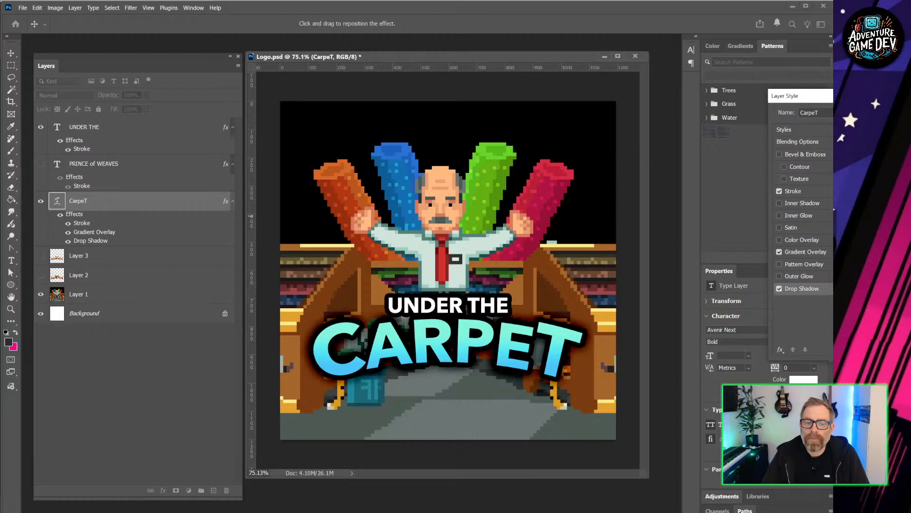
pyautogui.moveTo(909, 166); pyautogui.dragTo(896, 161)
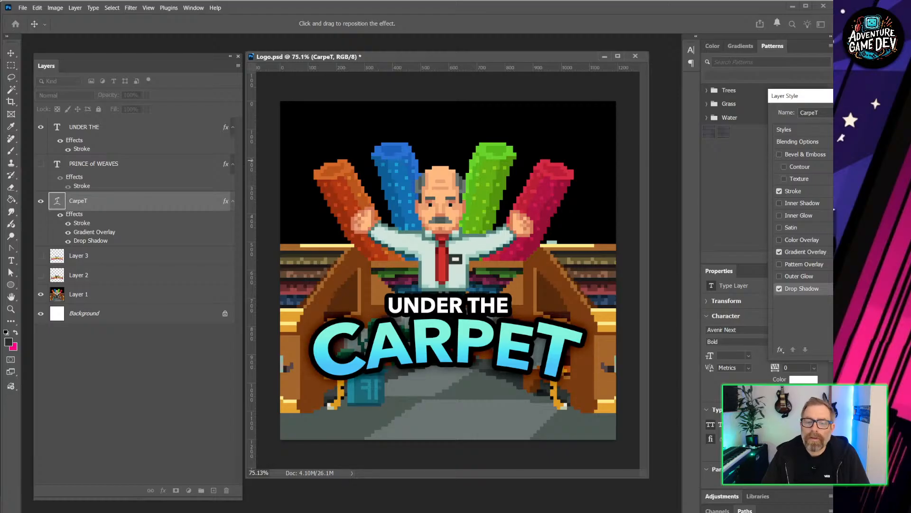
pyautogui.moveTo(897, 216); pyautogui.dragTo(900, 220)
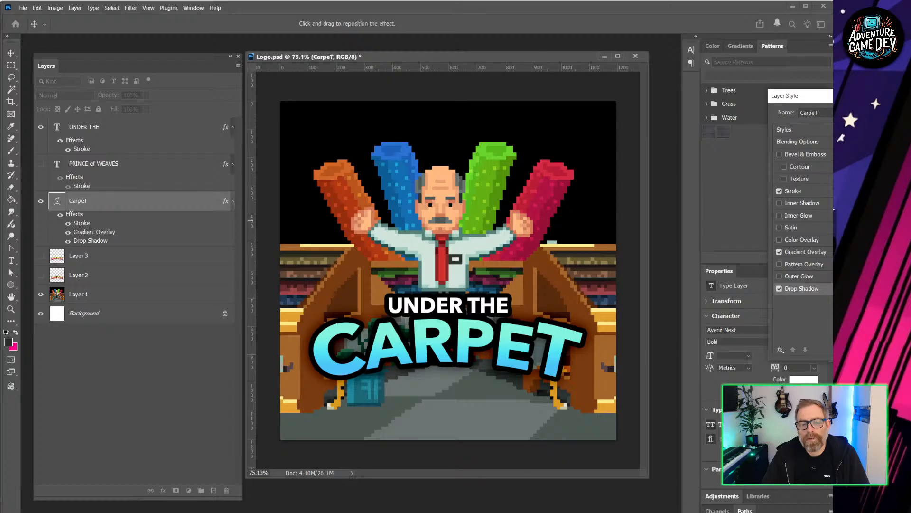
pyautogui.press('Return')
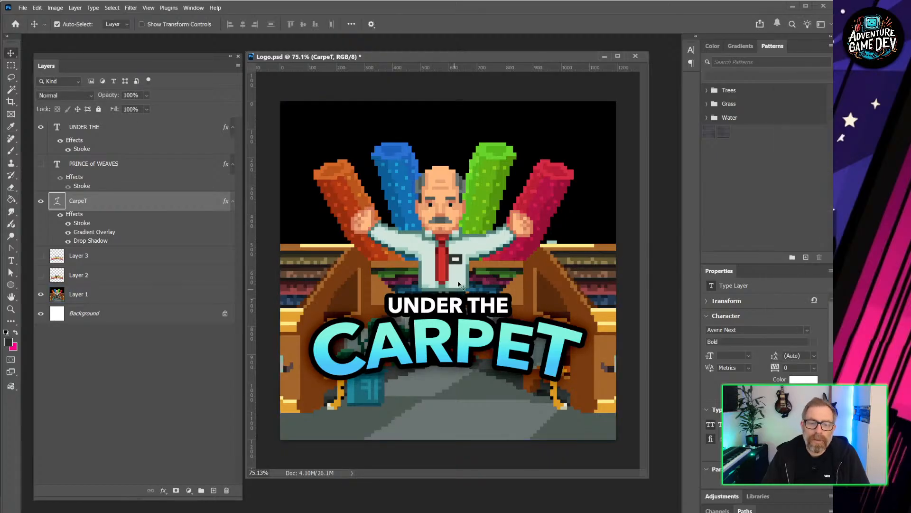
# Step: Examine how readable the whole logo artwork is at small thumbnail size compared with an enlarged view
pyautogui.keyDown('ctrl'); pyautogui.scroll(-10, 442, 306); pyautogui.keyUp('ctrl')
pyautogui.keyDown('ctrl'); pyautogui.scroll(-2, 436, 236); pyautogui.keyUp('ctrl')
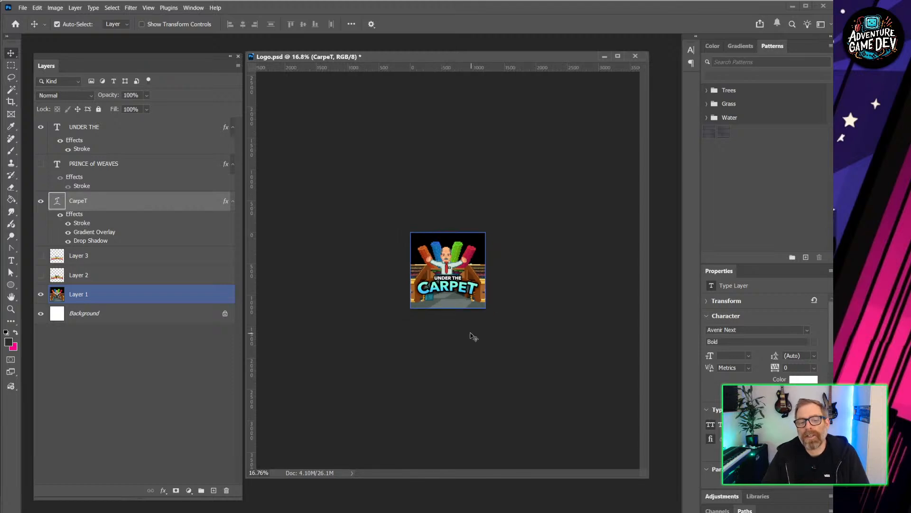
pyautogui.keyDown('ctrl'); pyautogui.scroll(1, 454, 326); pyautogui.keyUp('ctrl')
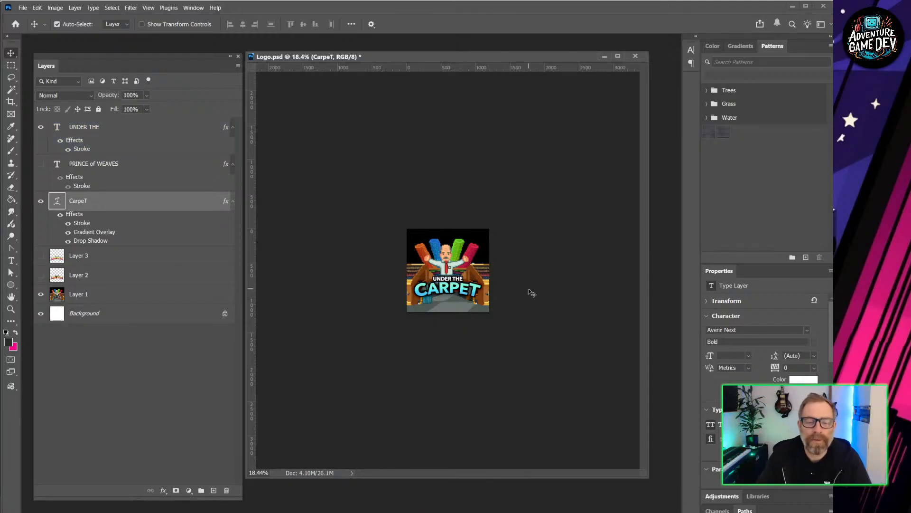
pyautogui.keyDown('alt'); pyautogui.scroll(3, 448, 277); pyautogui.keyUp('alt')
pyautogui.keyDown('alt'); pyautogui.scroll(3, 334, 201); pyautogui.keyUp('alt')
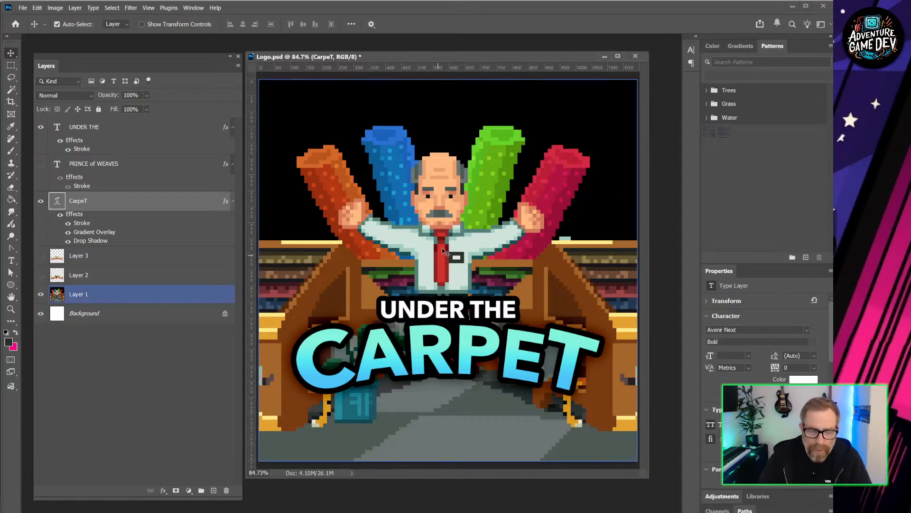
pyautogui.keyDown('alt'); pyautogui.scroll(-5, 352, 247); pyautogui.keyUp('alt')
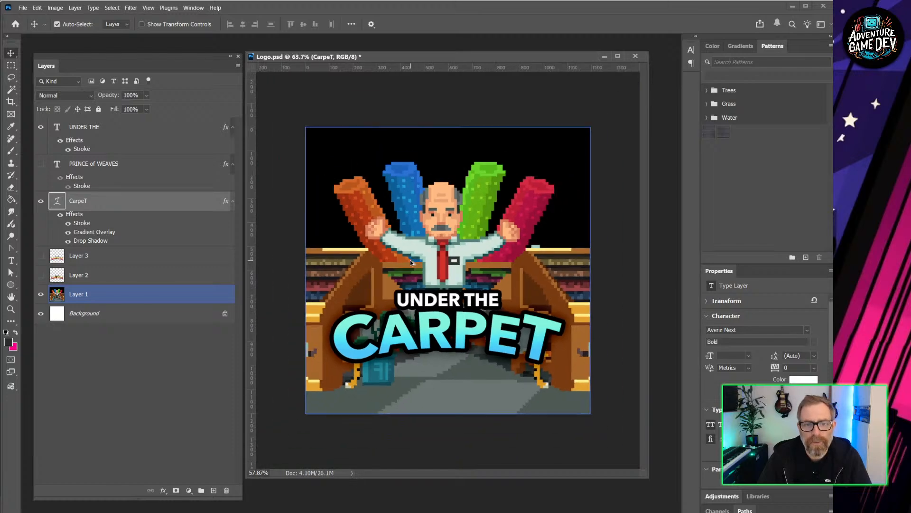
pyautogui.keyDown('alt'); pyautogui.scroll(-4, 402, 267); pyautogui.keyUp('alt')
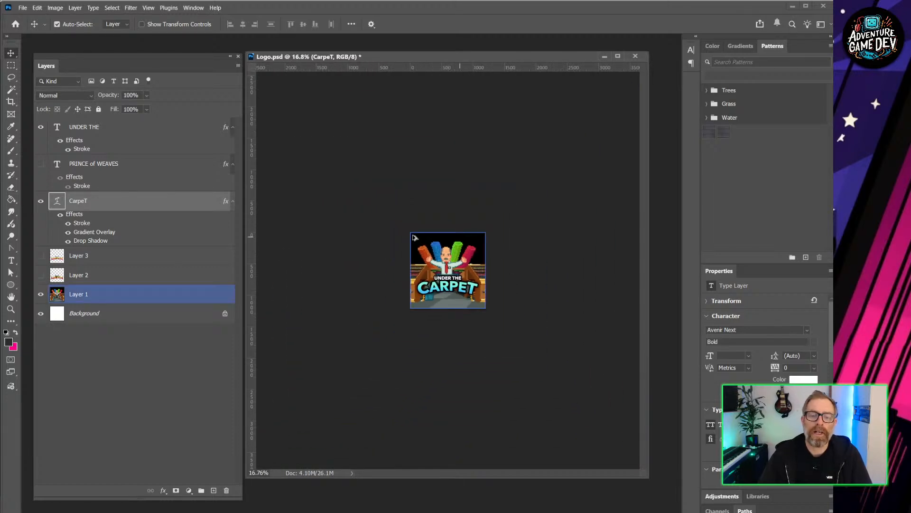
pyautogui.keyDown('alt'); pyautogui.scroll(3, 426, 274); pyautogui.keyUp('alt')
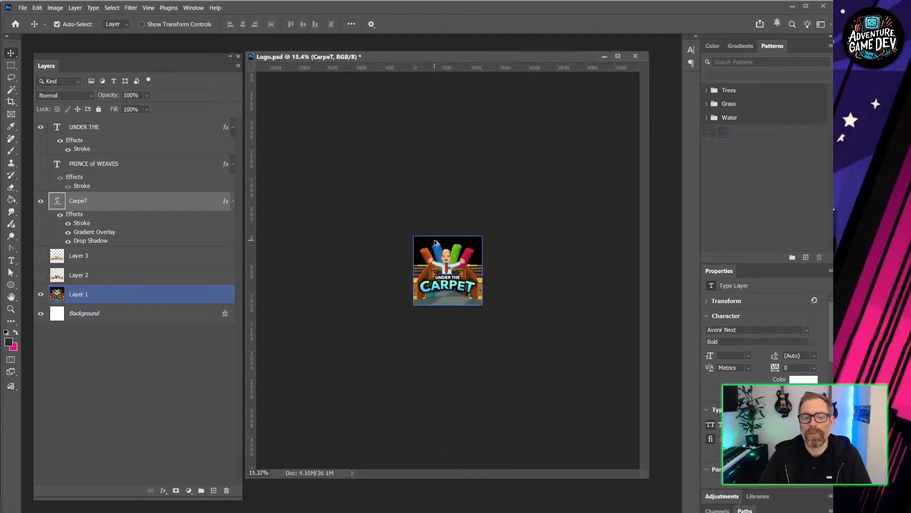
pyautogui.keyDown('alt'); pyautogui.scroll(4, 430, 230); pyautogui.keyUp('alt')
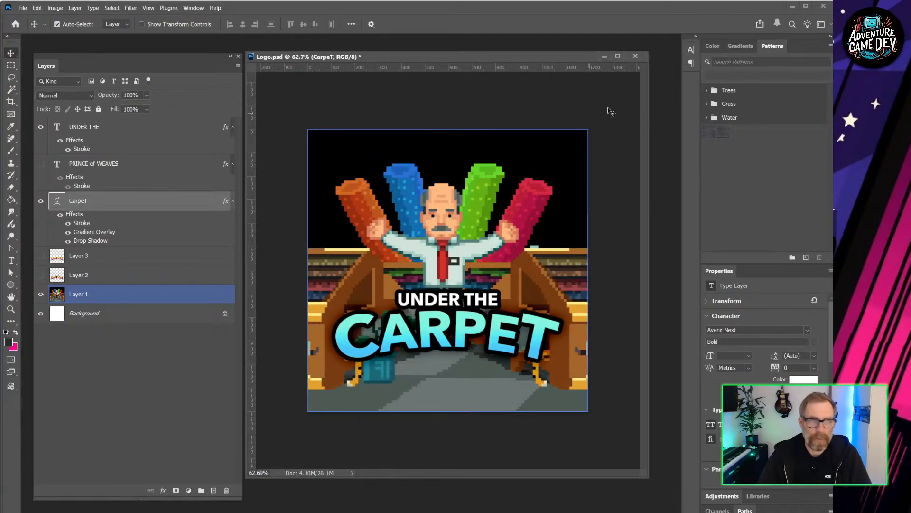
# Step: Switch to the browser, review the title styling on the Two Point capsules in the search results, and return to Photoshop
pyautogui.moveTo(783, 7); pyautogui.dragTo(785, 7)
pyautogui.click(794, 7)
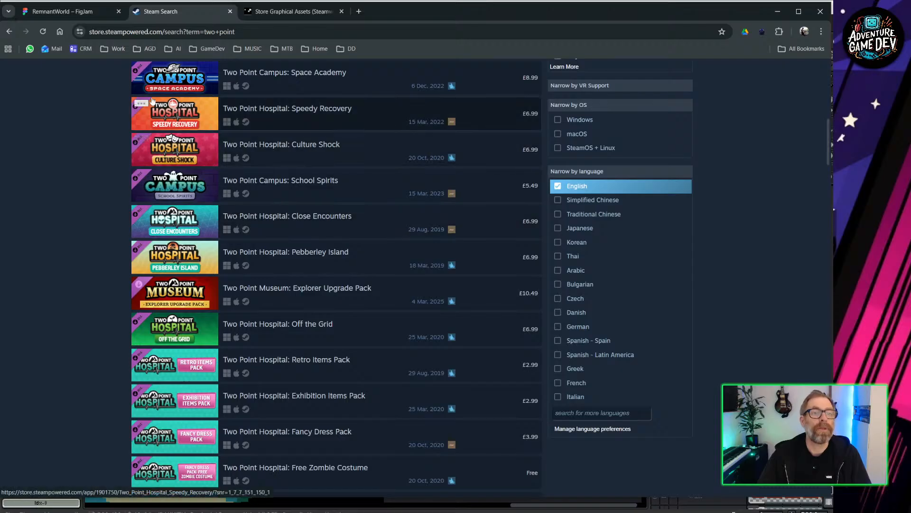
pyautogui.scroll(-4, 177, 223)
pyautogui.scroll(-4, 177, 223)
pyautogui.scroll(15, 178, 161)
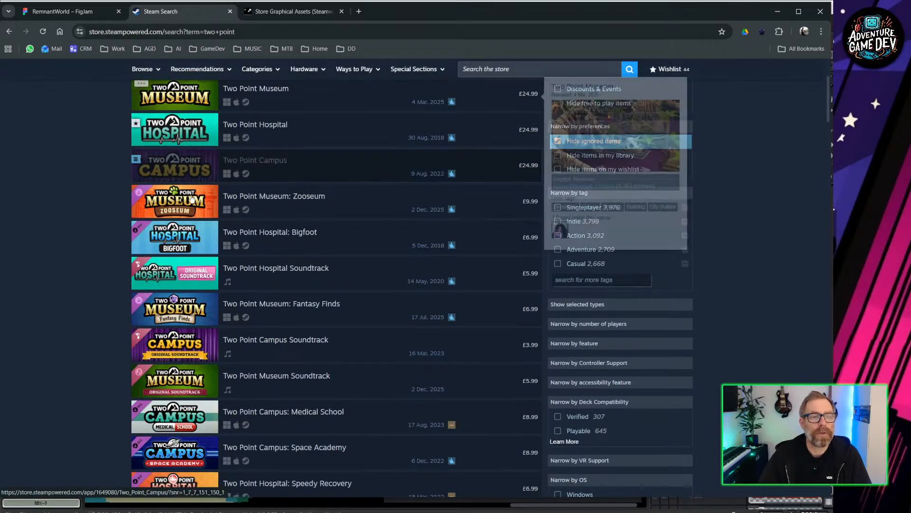
pyautogui.moveTo(192, 270)
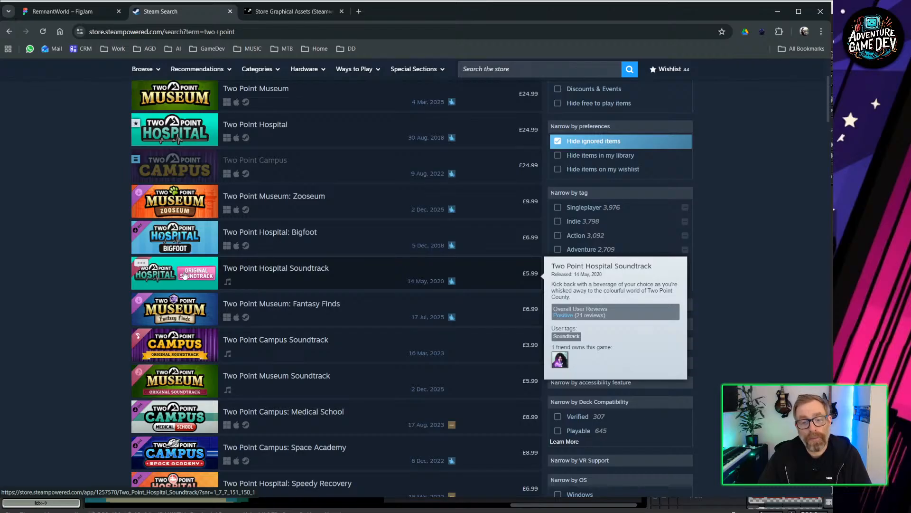
pyautogui.scroll(-14, 186, 293)
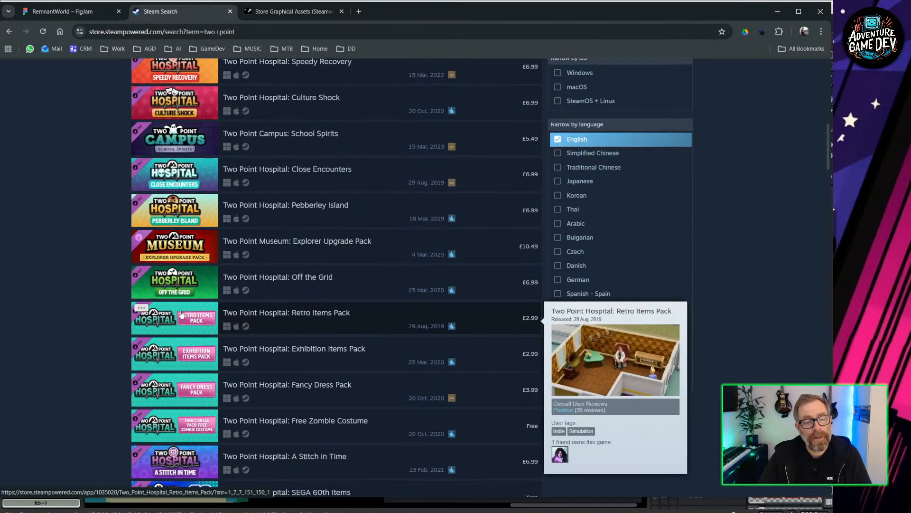
pyautogui.scroll(17, 182, 313)
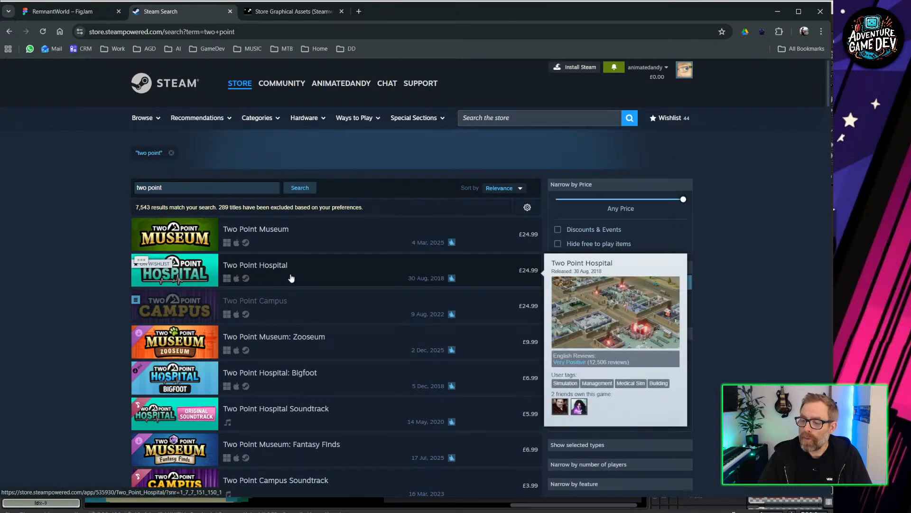
pyautogui.click(778, 11)
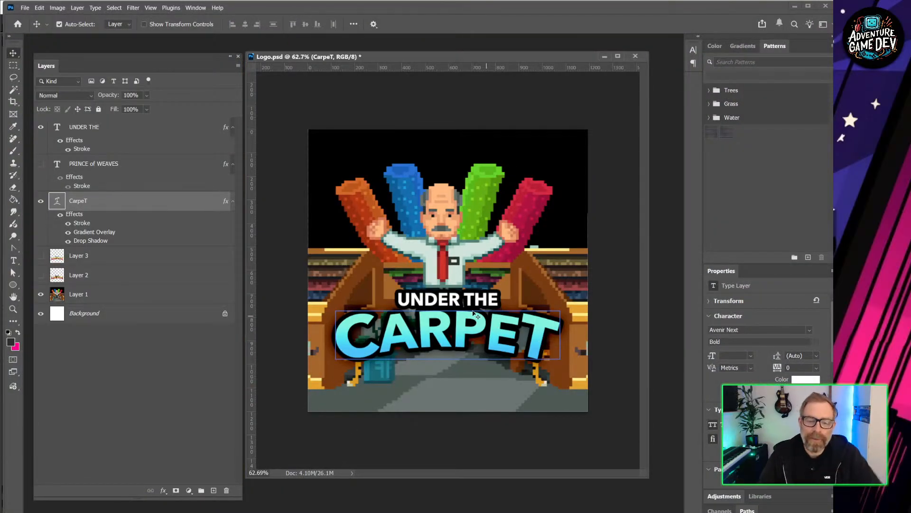
# Step: Hide the CarpeT and UNDER THE text layers and preview the KING OF CARPETS lettering on Layer 3 and Layer 2
pyautogui.click(445, 167)
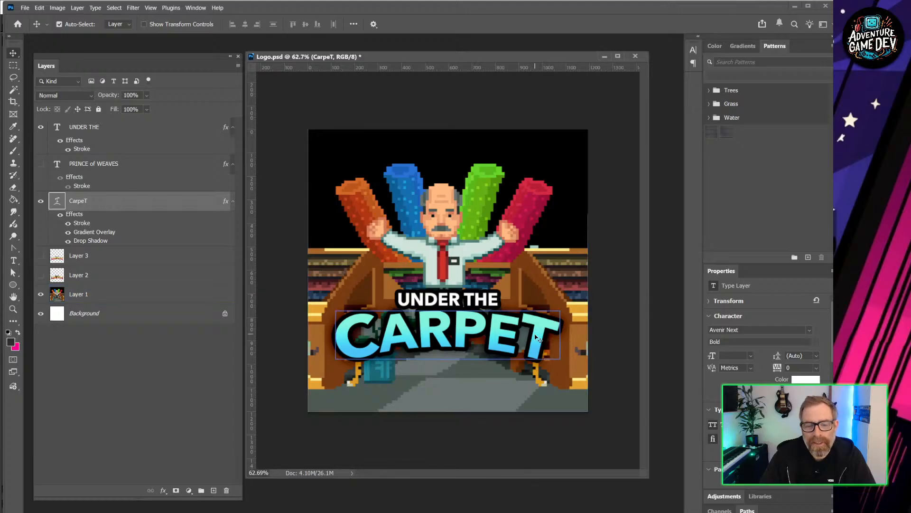
pyautogui.click(41, 201)
pyautogui.click(41, 128)
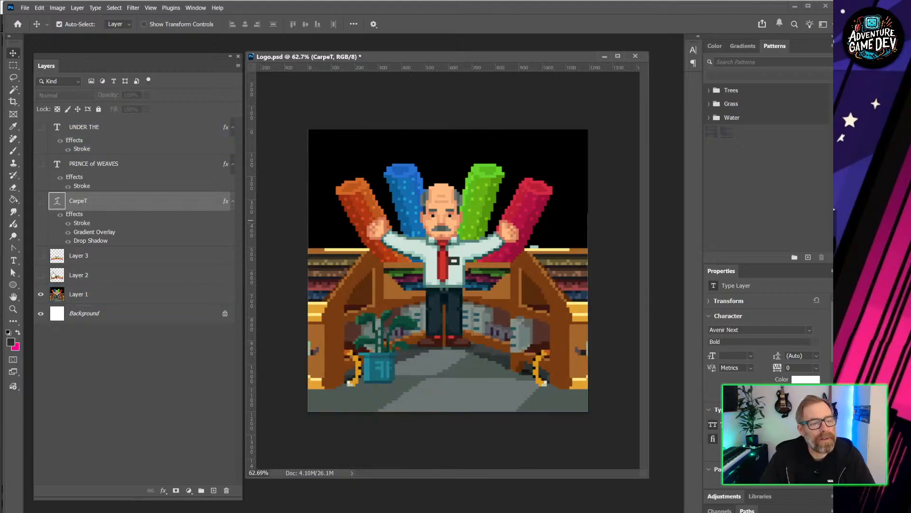
pyautogui.click(40, 256)
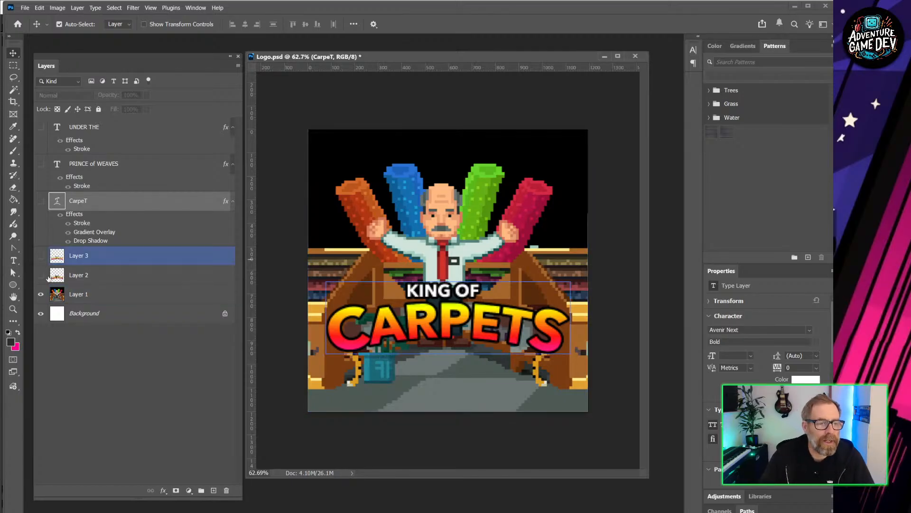
pyautogui.click(40, 255)
pyautogui.click(41, 275)
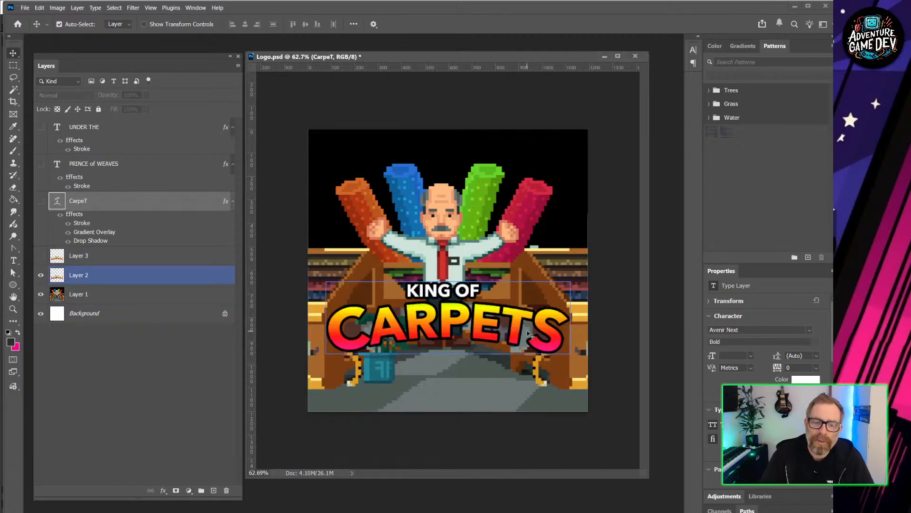
pyautogui.click(42, 275)
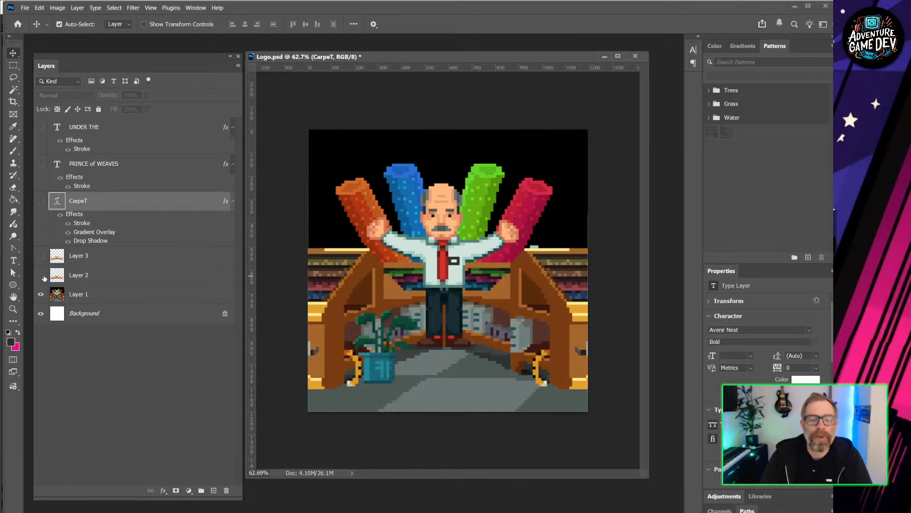
# Step: Switch to Aseprite, examine the FF Flooring sign in ShopFloor_wider as reference, and return to the blank sign in Clive_title
pyautogui.click(794, 8)
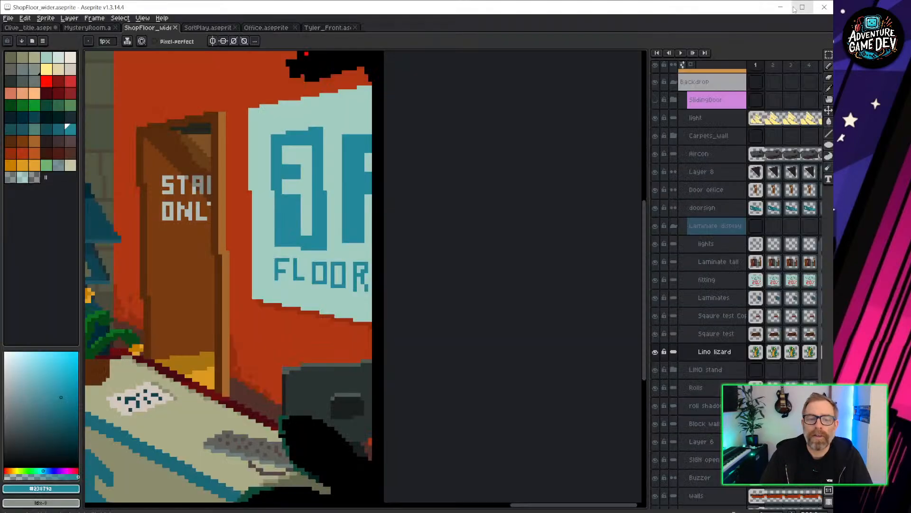
pyautogui.scroll(-2, 295, 281)
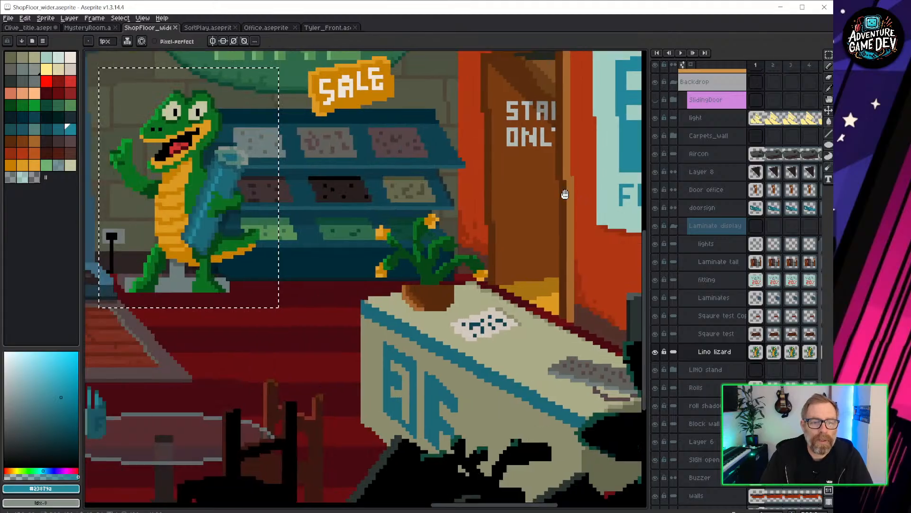
pyautogui.scroll(3, 295, 280)
pyautogui.press('alt')
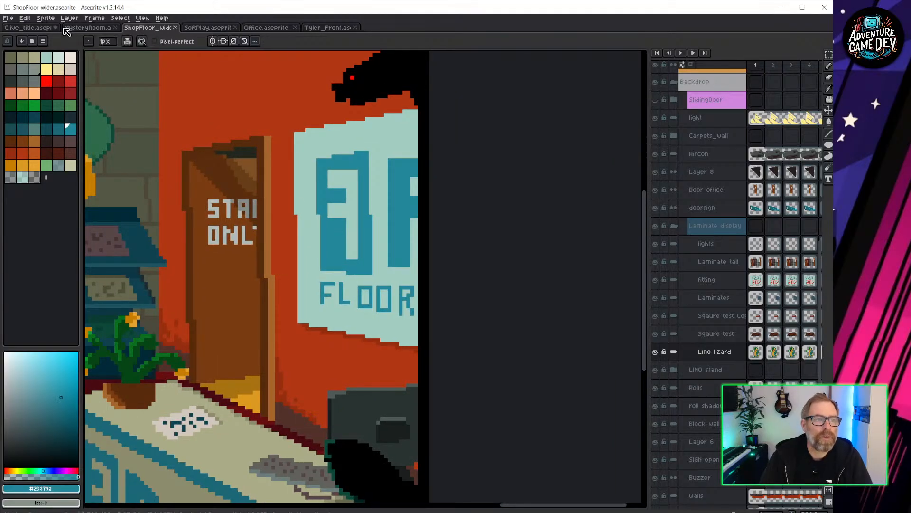
pyautogui.click(31, 27)
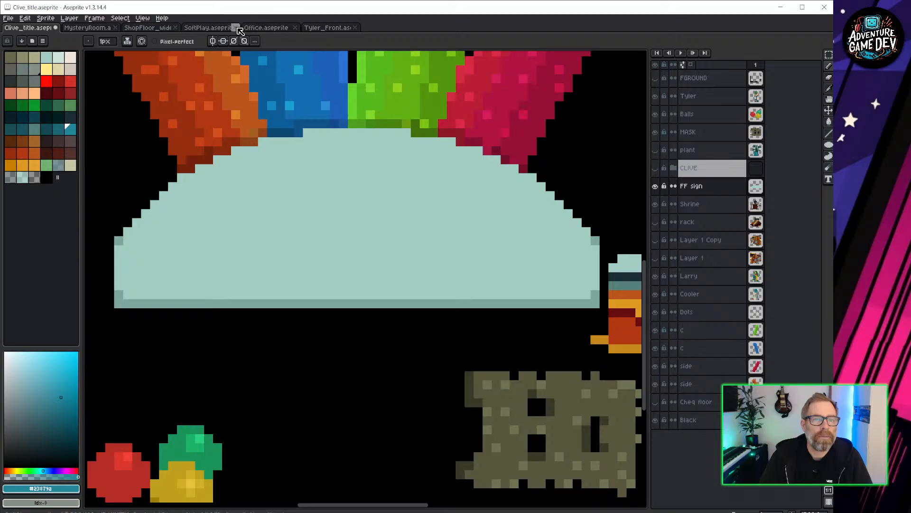
pyautogui.click(149, 28)
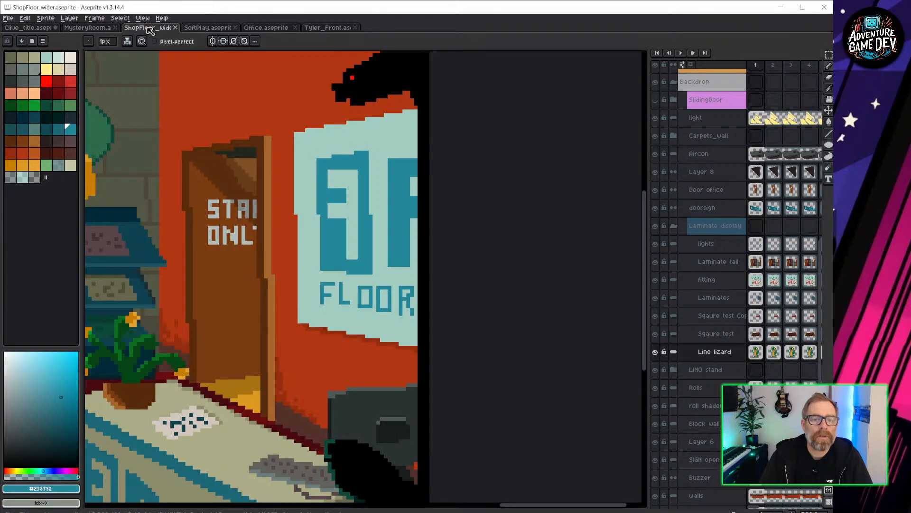
pyautogui.click(28, 28)
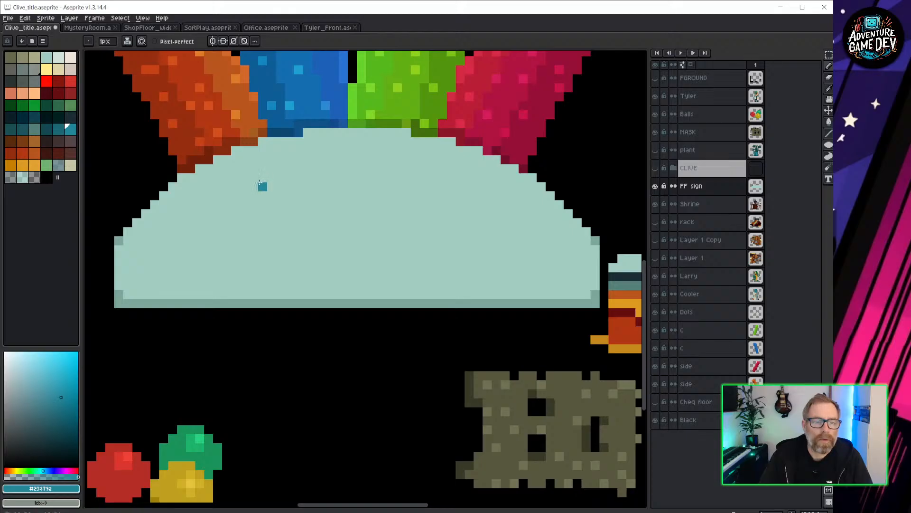
pyautogui.moveTo(261, 185)
pyautogui.mouseDown()
pyautogui.moveTo(258, 276)
pyautogui.moveTo(330, 279)
pyautogui.moveTo(325, 171)
pyautogui.moveTo(268, 191)
pyautogui.mouseUp()
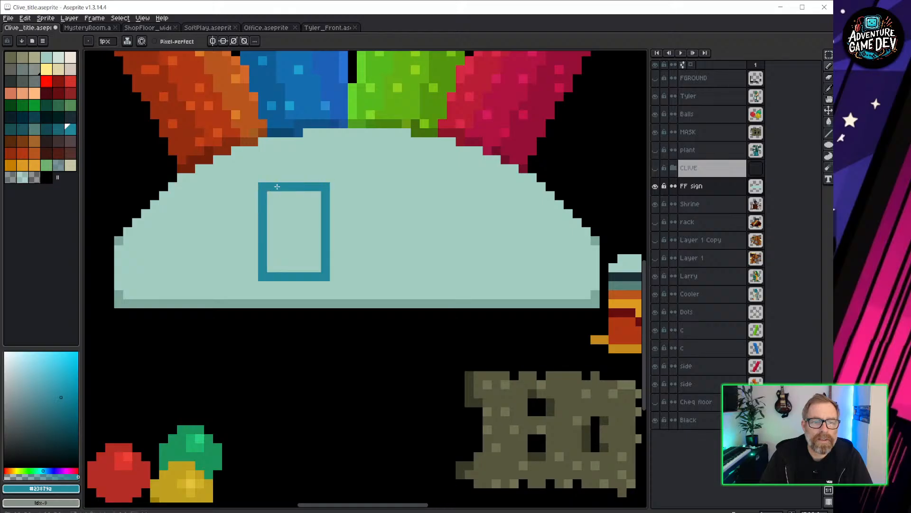
pyautogui.click(656, 168)
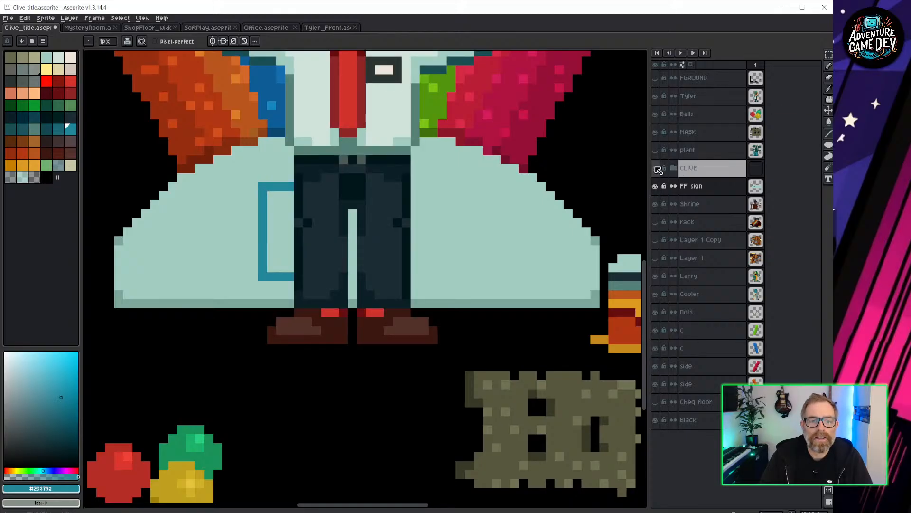
pyautogui.click(656, 168)
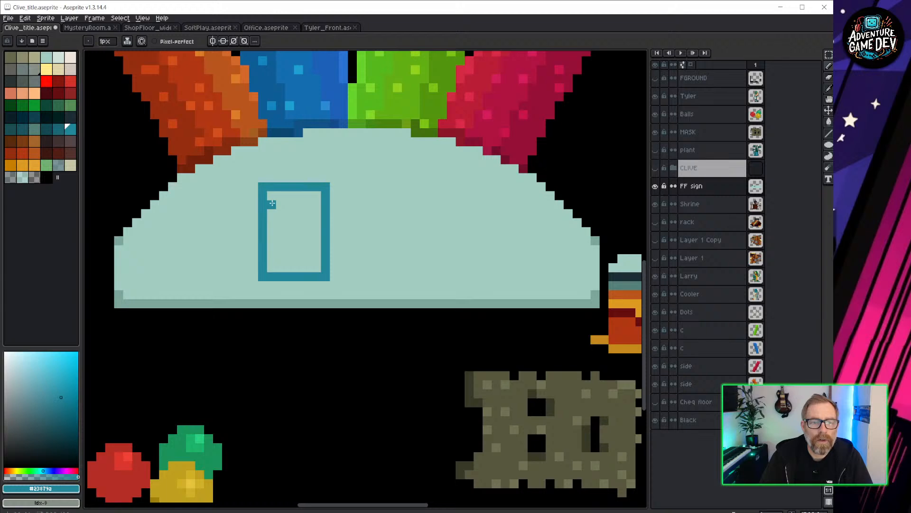
pyautogui.hotkey('ctrl', 'z')
pyautogui.hotkey('ctrl', 'z')
pyautogui.hotkey('ctrl', 'z')
pyautogui.hotkey('ctrl', 'z')
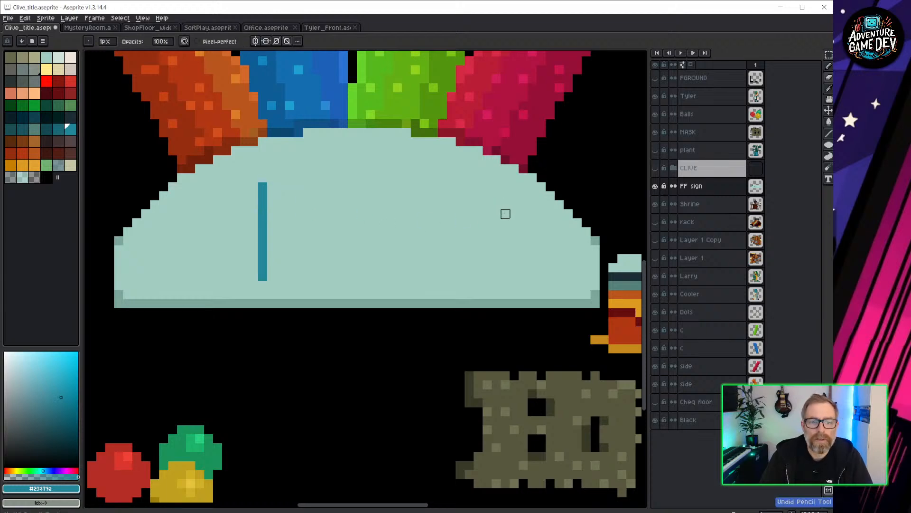
pyautogui.hotkey('ctrl', 'z')
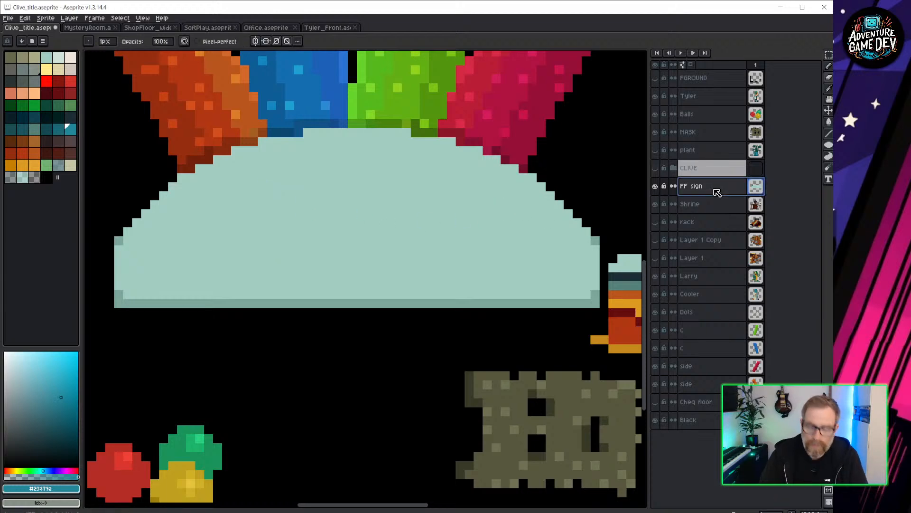
# Step: Add a new layer above FF sign and name it FF logo
pyautogui.hotkey('shift', 'n')
pyautogui.doubleClick(696, 186)
pyautogui.write('F')
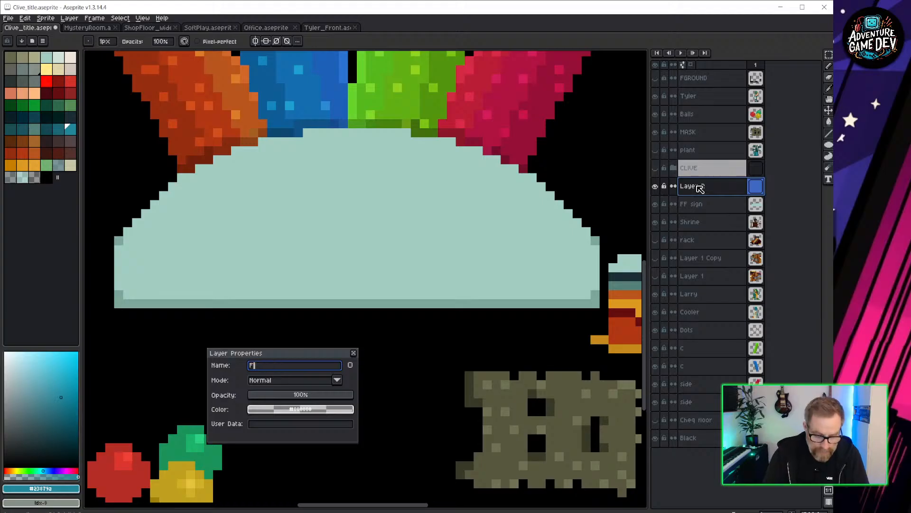
pyautogui.write('F logo')
pyautogui.press('Return')
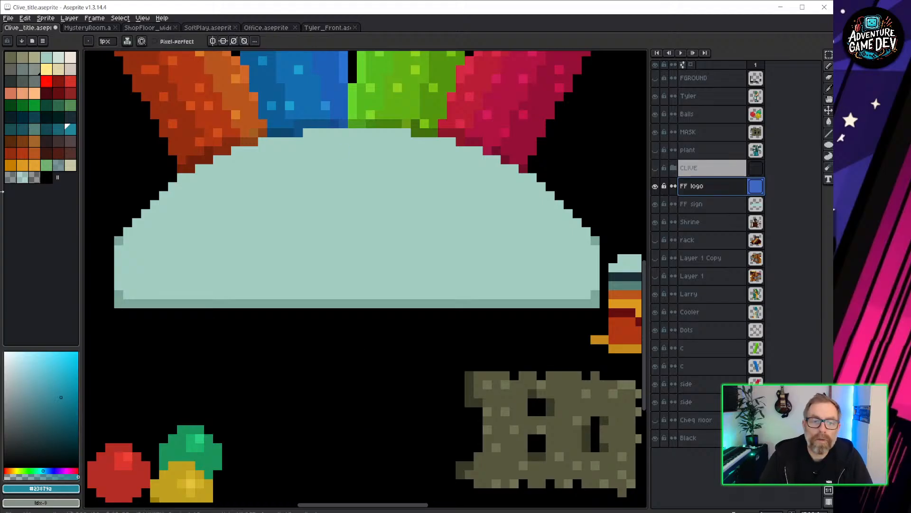
# Step: Draw a solid teal upright rectangle on the left half of the sign on the FF logo layer
pyautogui.moveTo(236, 185)
pyautogui.mouseDown()
pyautogui.moveTo(234, 270)
pyautogui.moveTo(337, 275)
pyautogui.moveTo(311, 275)
pyautogui.moveTo(305, 188)
pyautogui.moveTo(248, 186)
pyautogui.mouseUp()
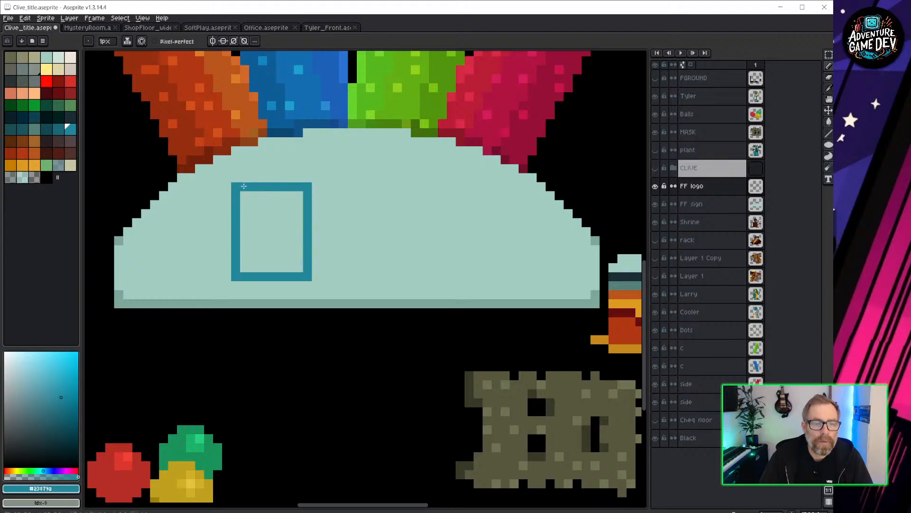
pyautogui.press('g')
pyautogui.click(250, 199)
pyautogui.press('i')
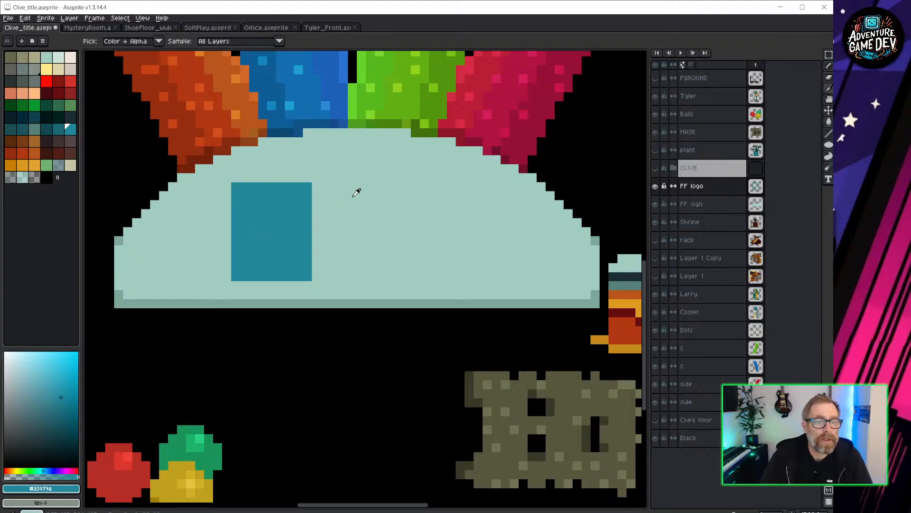
# Step: Erase a mirrored letter F out of the teal rectangle so the pale sign colour shows through
pyautogui.press('g')
pyautogui.press('e')
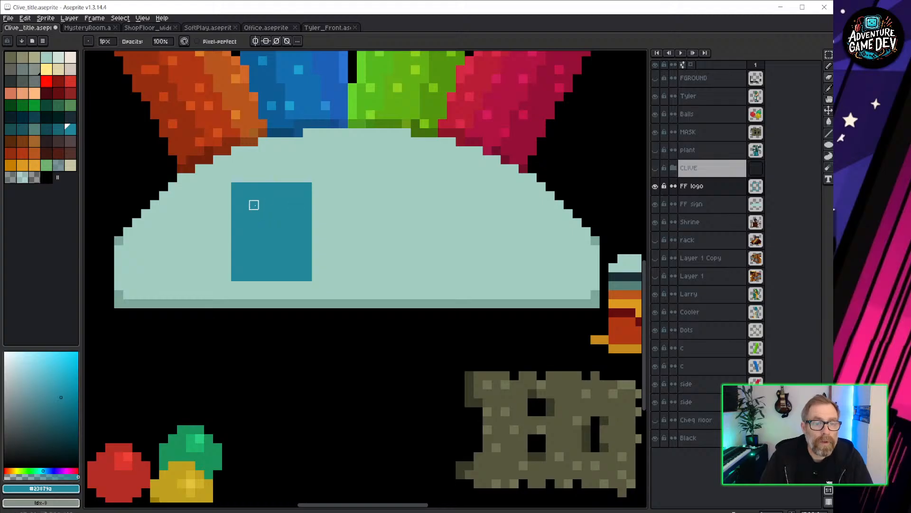
pyautogui.moveTo(249, 205)
pyautogui.mouseDown()
pyautogui.moveTo(290, 205)
pyautogui.moveTo(290, 259)
pyautogui.moveTo(280, 223)
pyautogui.mouseUp()
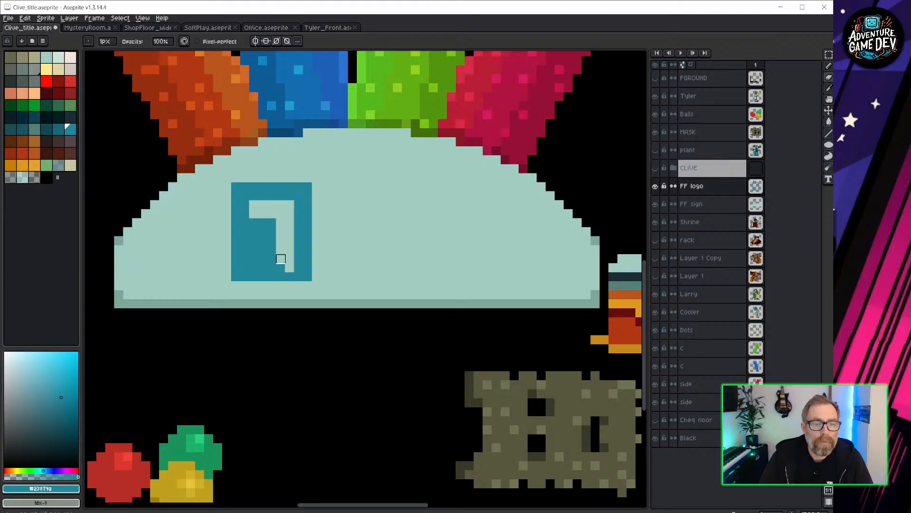
pyautogui.moveTo(280, 259); pyautogui.dragTo(281, 267)
pyautogui.moveTo(271, 231)
pyautogui.mouseDown()
pyautogui.moveTo(254, 232)
pyautogui.moveTo(273, 240)
pyautogui.mouseUp()
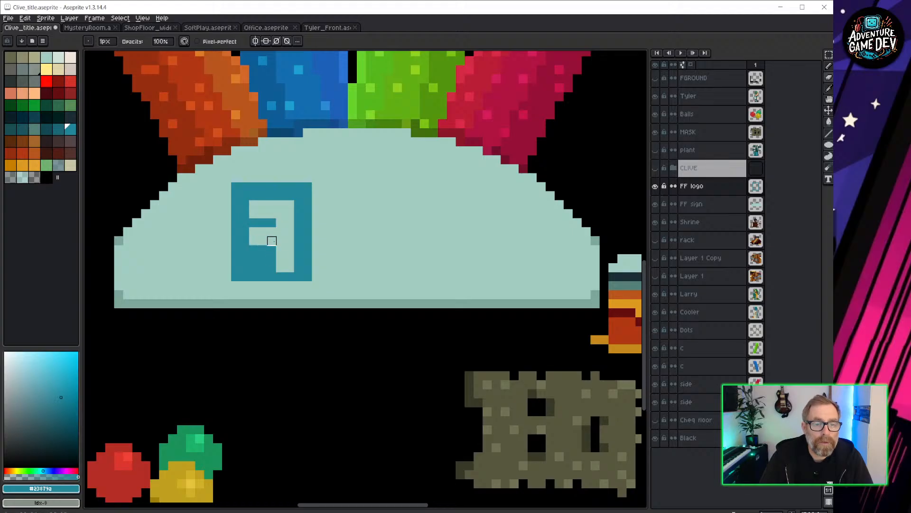
# Step: Draw a solid teal letter F with the pencil on the right half of the sign, matching the cut-out F's proportions
pyautogui.scroll(-2, 365, 190)
pyautogui.scroll(1, 378, 204)
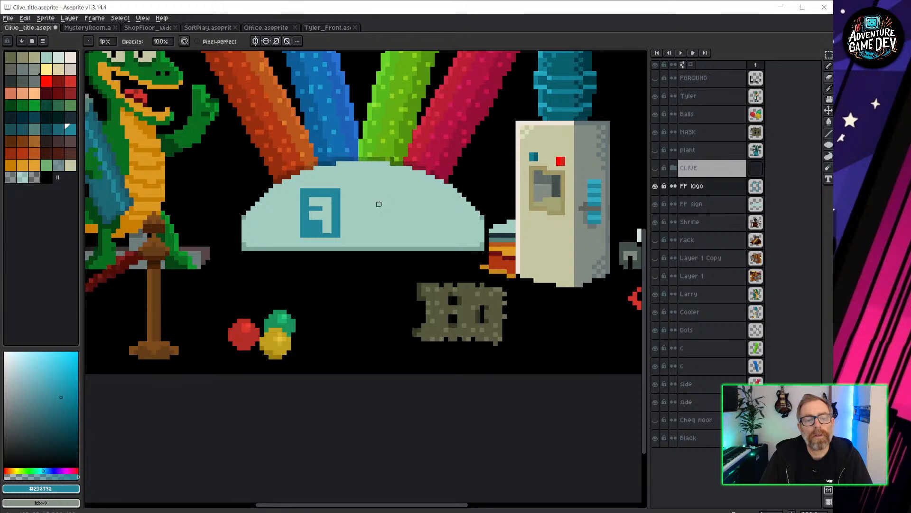
pyautogui.scroll(3, 368, 206)
pyautogui.press('alt')
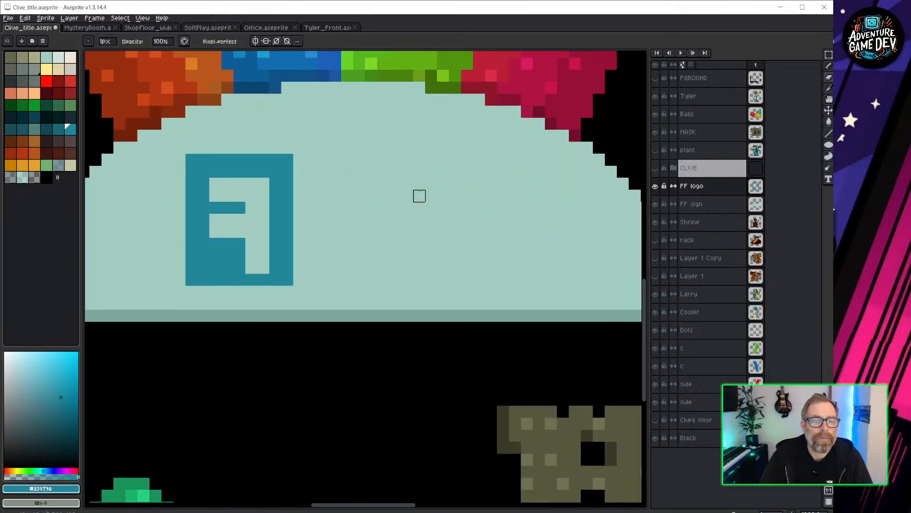
pyautogui.click(406, 184)
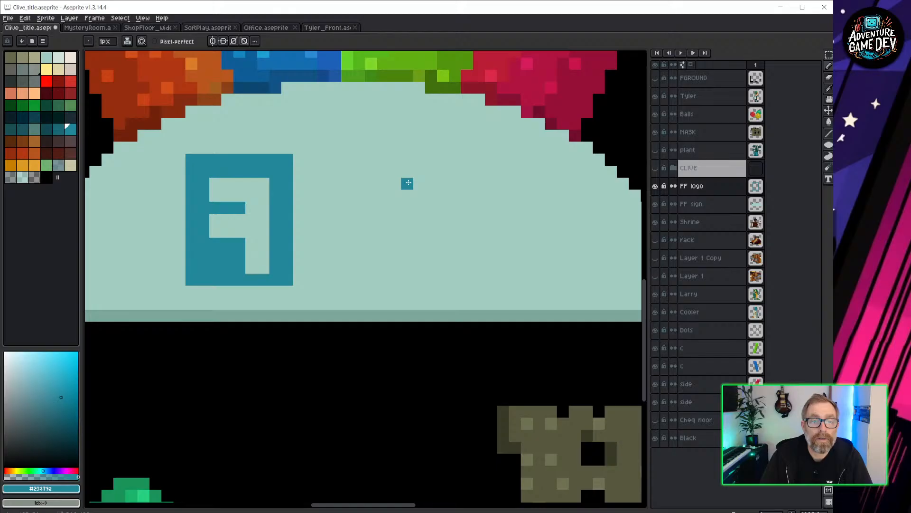
pyautogui.moveTo(409, 183)
pyautogui.mouseDown()
pyautogui.moveTo(459, 183)
pyautogui.moveTo(455, 195)
pyautogui.moveTo(407, 195)
pyautogui.moveTo(392, 208)
pyautogui.moveTo(422, 208)
pyautogui.moveTo(394, 209)
pyautogui.moveTo(419, 221)
pyautogui.moveTo(456, 220)
pyautogui.moveTo(407, 231)
pyautogui.moveTo(407, 263)
pyautogui.moveTo(420, 266)
pyautogui.moveTo(419, 240)
pyautogui.mouseUp()
pyautogui.rightClick(394, 208)
pyautogui.moveTo(456, 219); pyautogui.dragTo(479, 219, button='right')
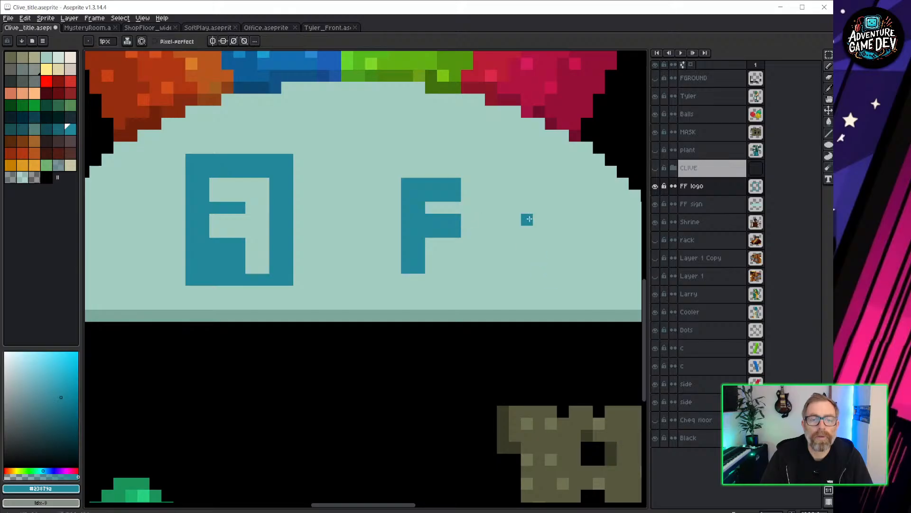
# Step: Show the CLIVE layer group and check how the FF lettering sits behind the character
pyautogui.scroll(-2, 526, 219)
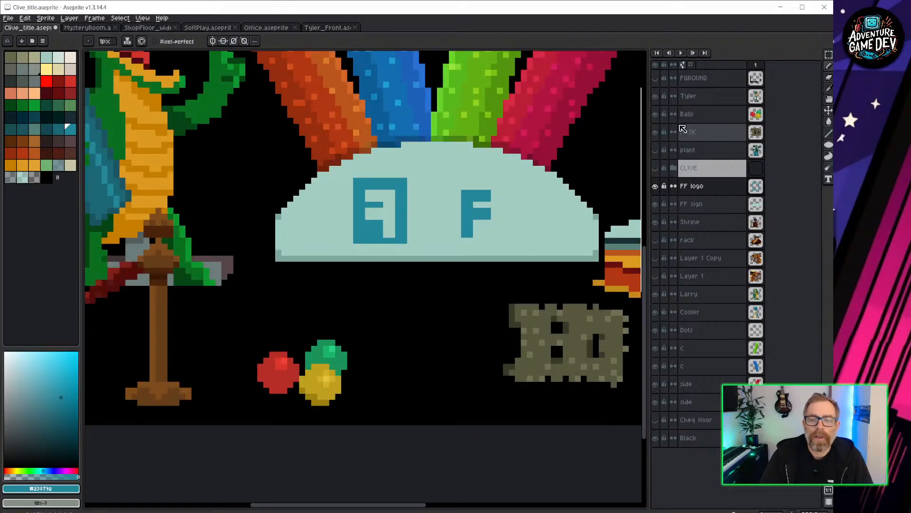
pyautogui.click(656, 169)
pyautogui.scroll(-2, 538, 202)
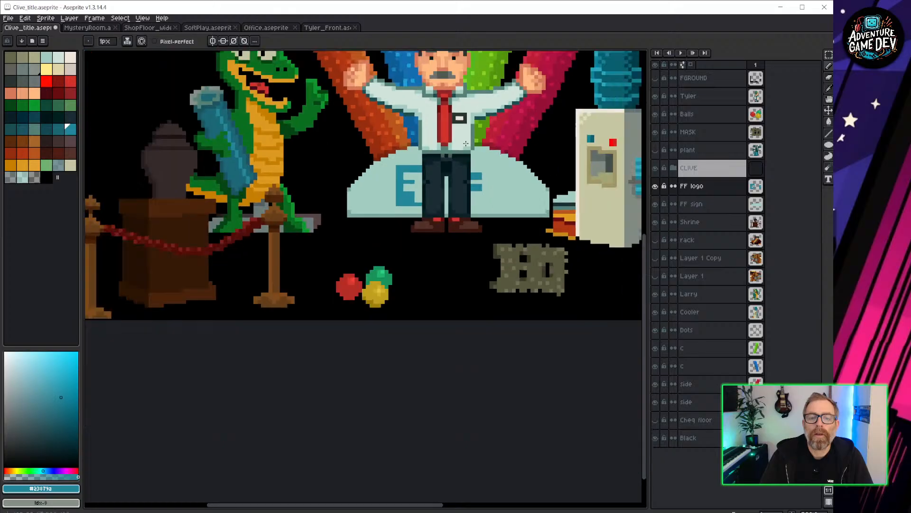
pyautogui.scroll(-2, 419, 219)
pyautogui.scroll(4, 420, 219)
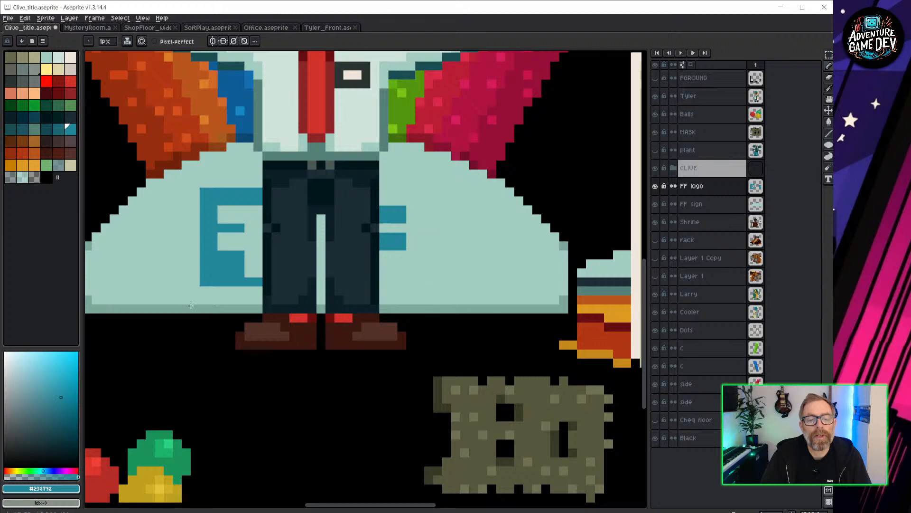
# Step: Outline the sign on the FF logo layer with one-pixel teal lines along its bottom and down both short sides
pyautogui.moveTo(126, 301); pyautogui.dragTo(279, 279, button='middle')
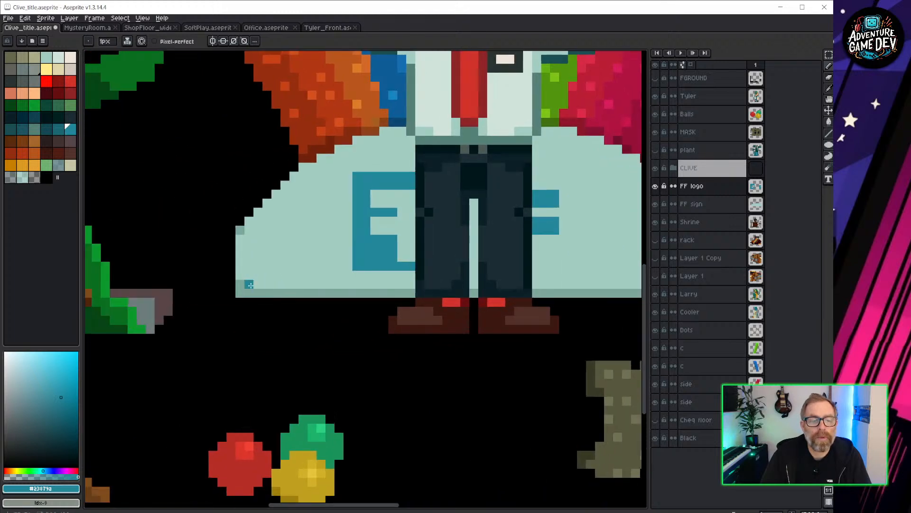
pyautogui.moveTo(579, 251); pyautogui.dragTo(388, 246, button='middle')
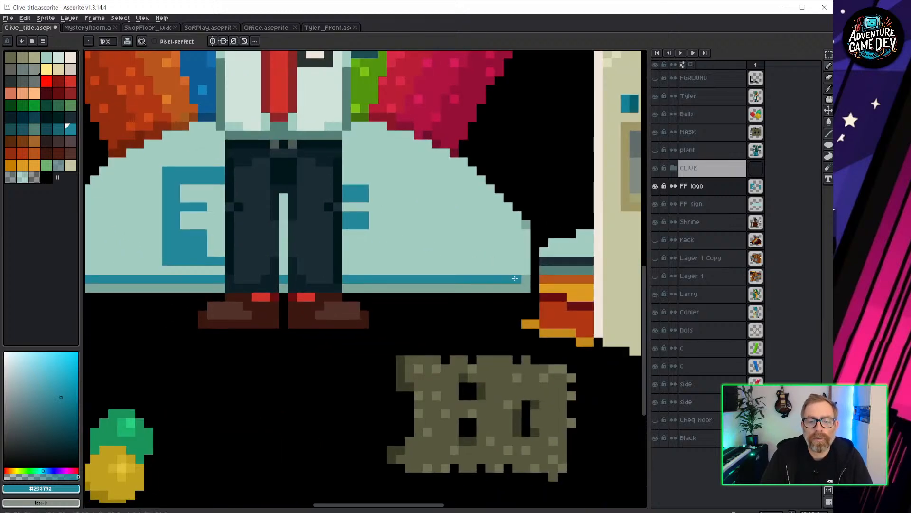
pyautogui.moveTo(439, 221); pyautogui.dragTo(538, 267, button='middle')
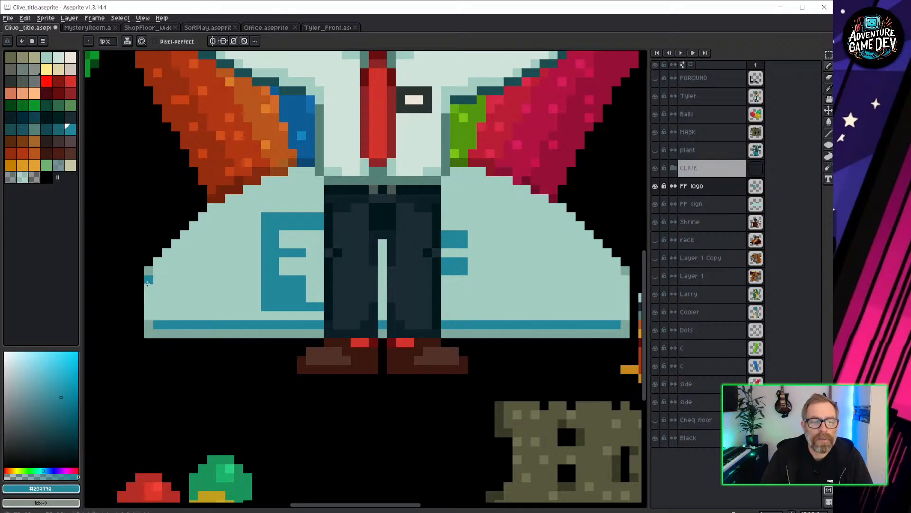
pyautogui.moveTo(147, 283); pyautogui.dragTo(147, 331)
pyautogui.moveTo(536, 260); pyautogui.dragTo(368, 275, button='middle')
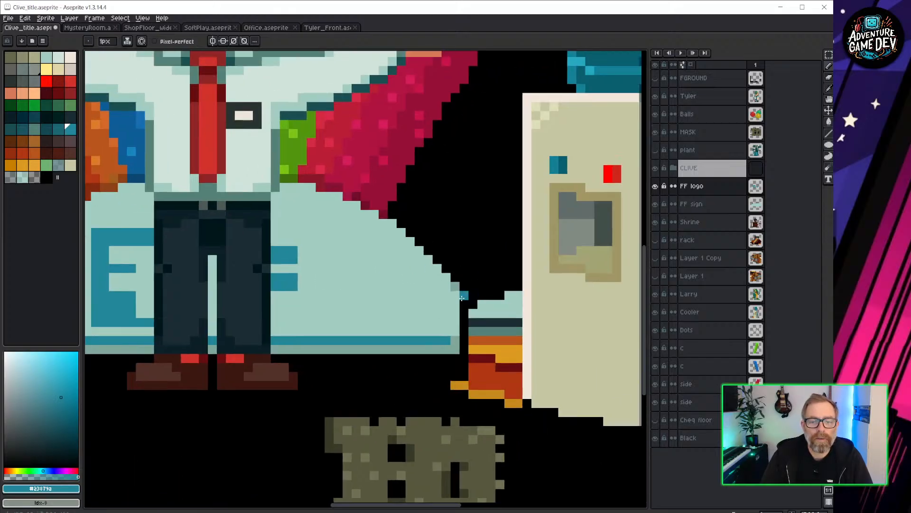
pyautogui.moveTo(289, 301)
pyautogui.mouseDown(button='middle')
pyautogui.moveTo(512, 287)
pyautogui.moveTo(304, 287)
pyautogui.mouseUp(button='middle')
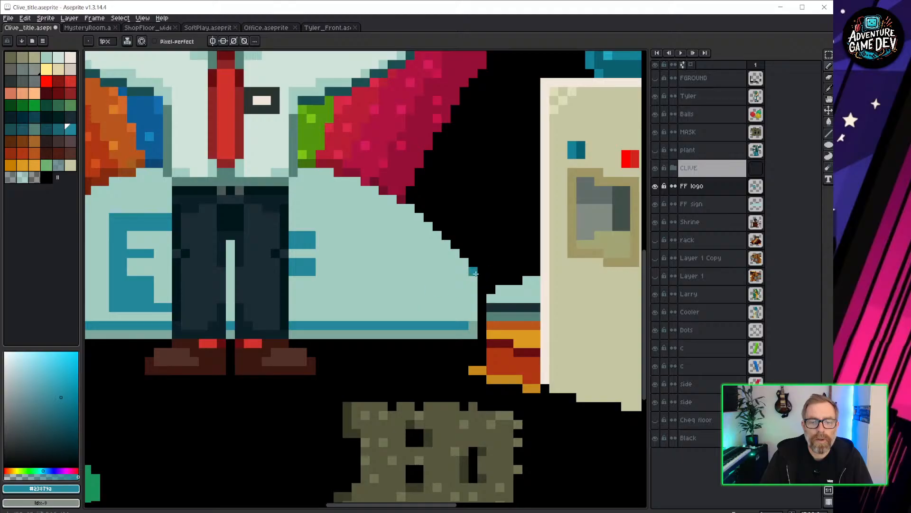
pyautogui.moveTo(473, 273); pyautogui.dragTo(474, 332)
pyautogui.scroll(-5, 463, 327)
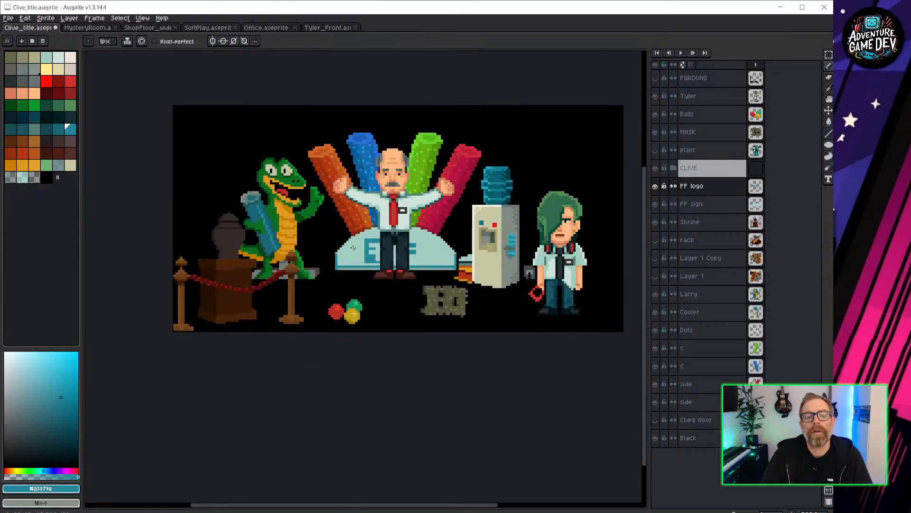
# Step: Sample the sign's pale colour, lighten it, and draw highlight pixels along the stepped left side of the sign's curve
pyautogui.scroll(5, 354, 275)
pyautogui.keyDown('alt'); pyautogui.click(342, 230); pyautogui.keyUp('alt')
pyautogui.moveTo(20, 373); pyautogui.dragTo(16, 360)
pyautogui.moveTo(276, 263)
pyautogui.mouseDown()
pyautogui.moveTo(347, 192)
pyautogui.moveTo(420, 157)
pyautogui.mouseUp()
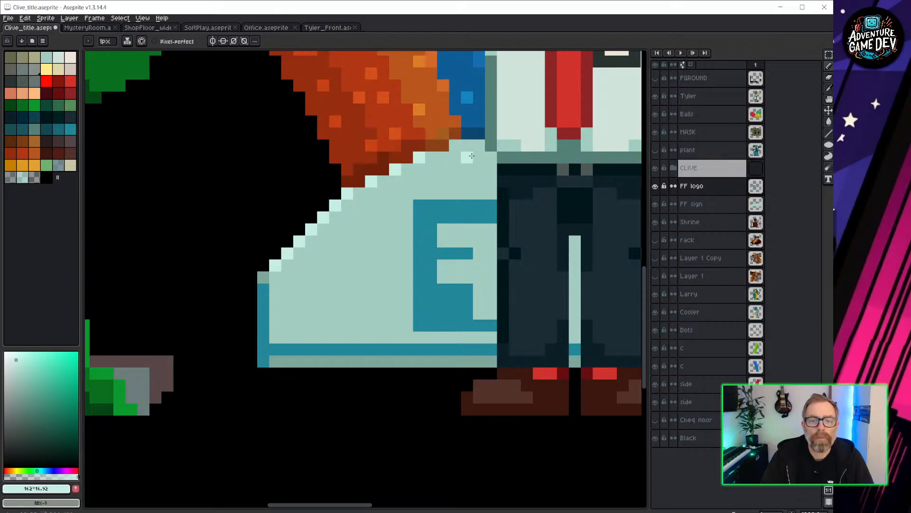
pyautogui.scroll(-3, 397, 200)
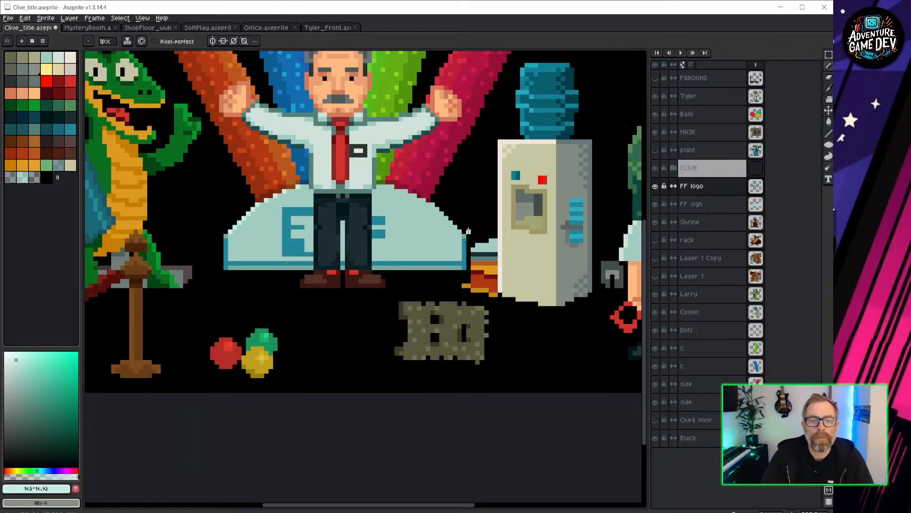
pyautogui.scroll(-2, 302, 249)
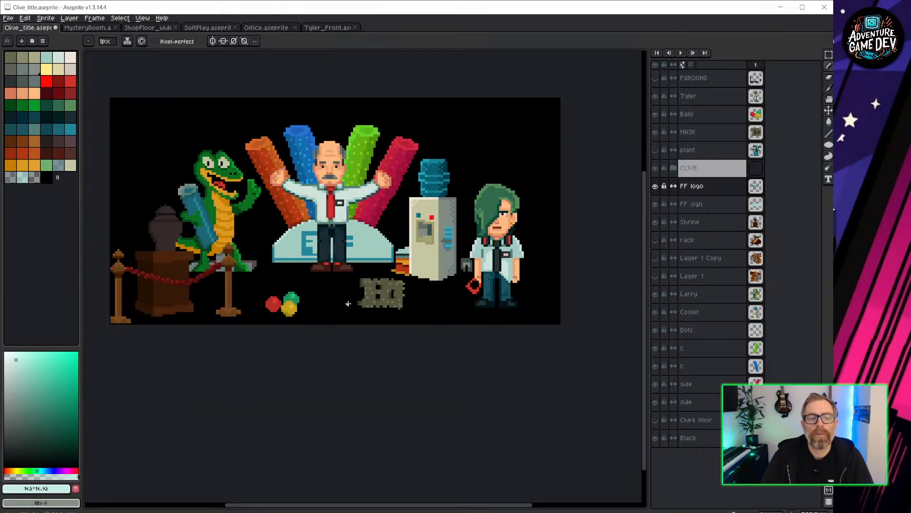
pyautogui.scroll(5, 352, 251)
pyautogui.scroll(-3, 472, 204)
# Step: Hide the CLIVE layer group and draw the light highlight along the top edge of the sign's curve
pyautogui.click(655, 168)
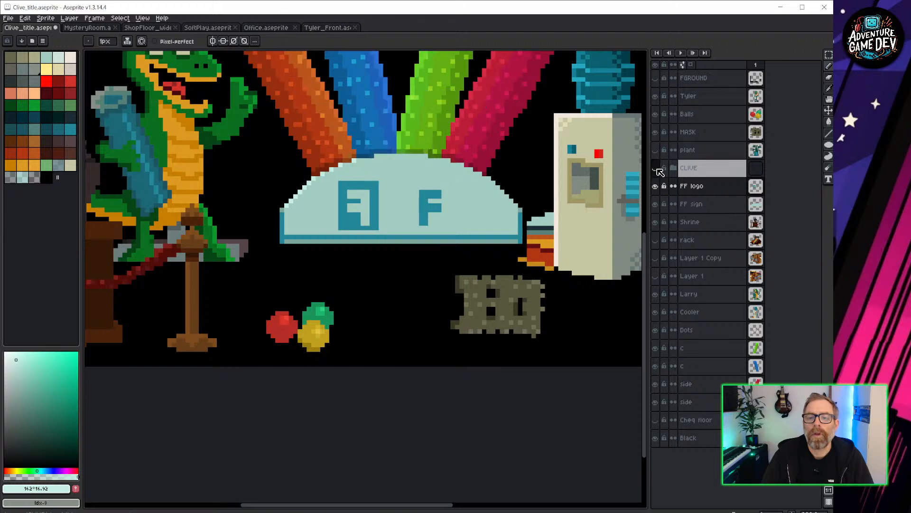
pyautogui.scroll(3, 433, 164)
pyautogui.moveTo(272, 152); pyautogui.dragTo(404, 152)
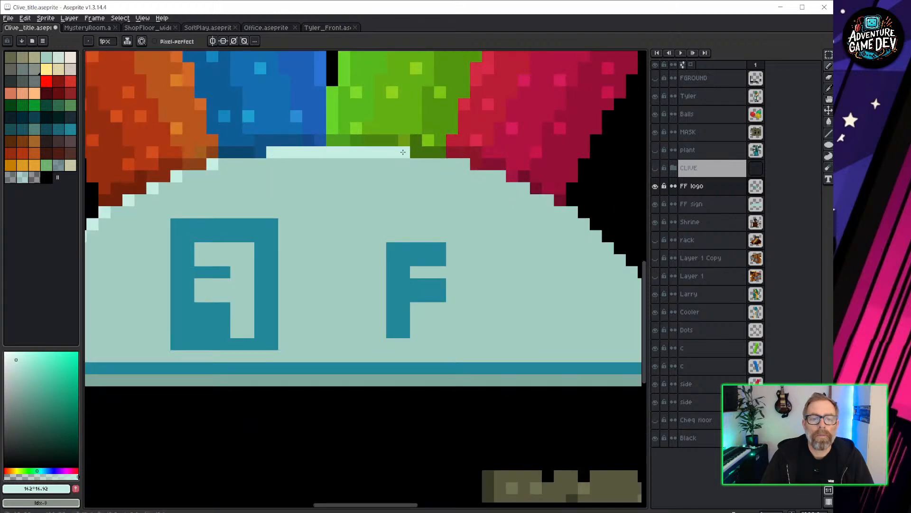
pyautogui.moveTo(463, 166); pyautogui.dragTo(453, 165)
# Step: Continue the light highlight pixel by pixel down the right side of the sign's curve, undoing the stray pixel inside the sign
pyautogui.moveTo(547, 223); pyautogui.dragTo(441, 196, button='middle')
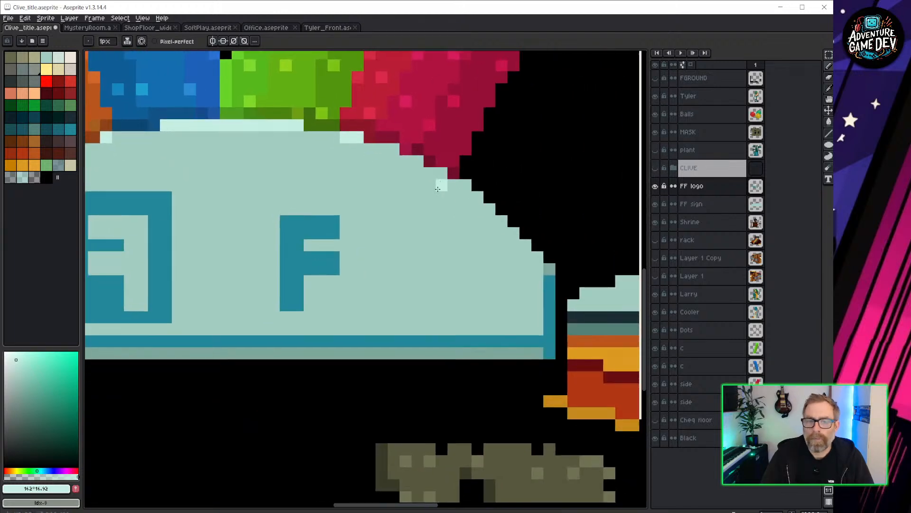
pyautogui.moveTo(394, 149); pyautogui.dragTo(387, 150)
pyautogui.click(411, 161)
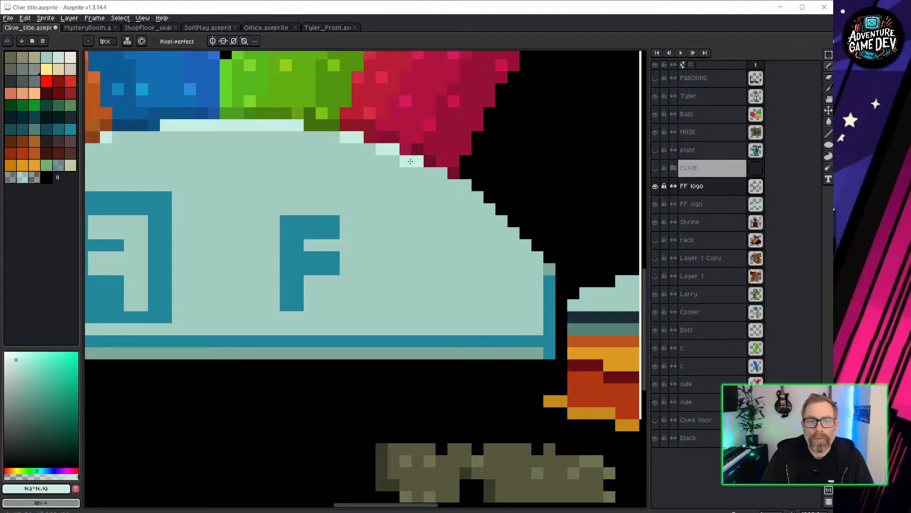
pyautogui.click(436, 174)
pyautogui.click(462, 185)
pyautogui.click(454, 186)
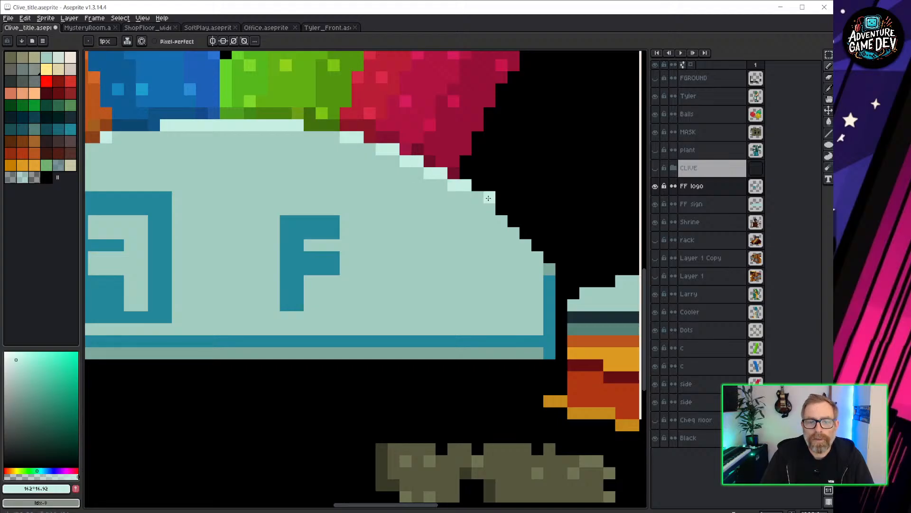
pyautogui.click(502, 221)
pyautogui.click(513, 233)
pyautogui.click(525, 245)
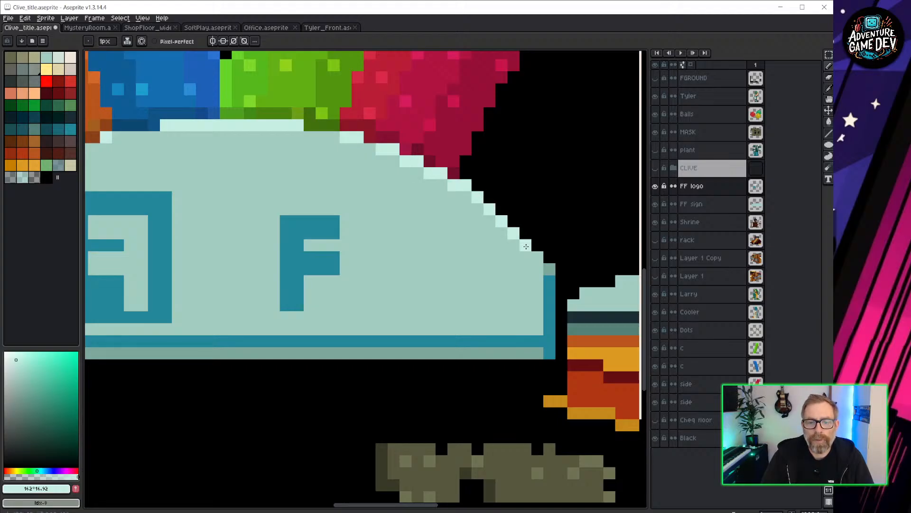
pyautogui.click(538, 257)
pyautogui.click(544, 267)
pyautogui.click(477, 270)
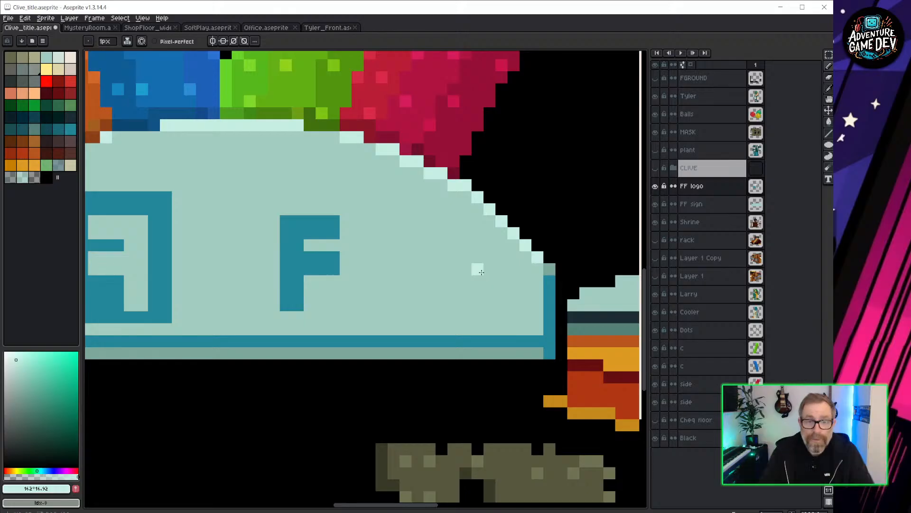
pyautogui.hotkey('ctrl', 'z')
pyautogui.scroll(-3, 356, 244)
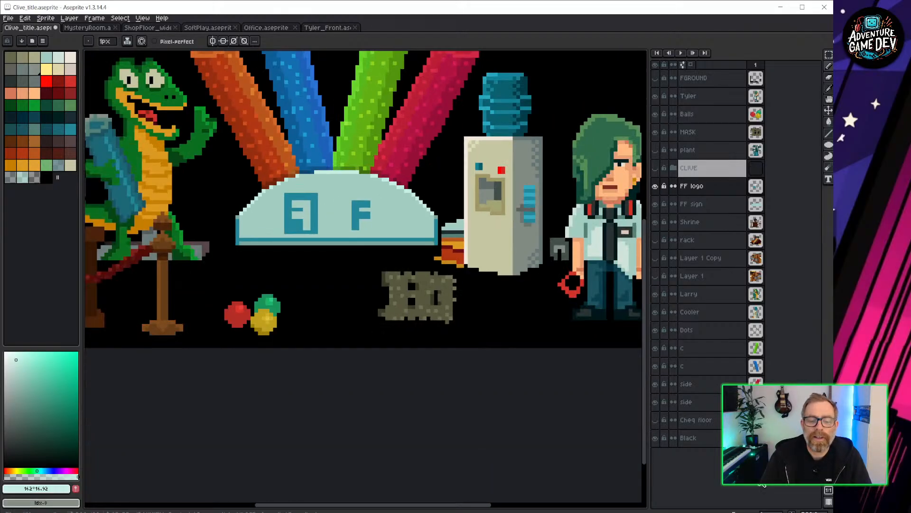
# Step: Switch to Logo.psd in Photoshop and show the UNDER THE and CarpeT text layers
pyautogui.hotkey('alt', 'Tab')
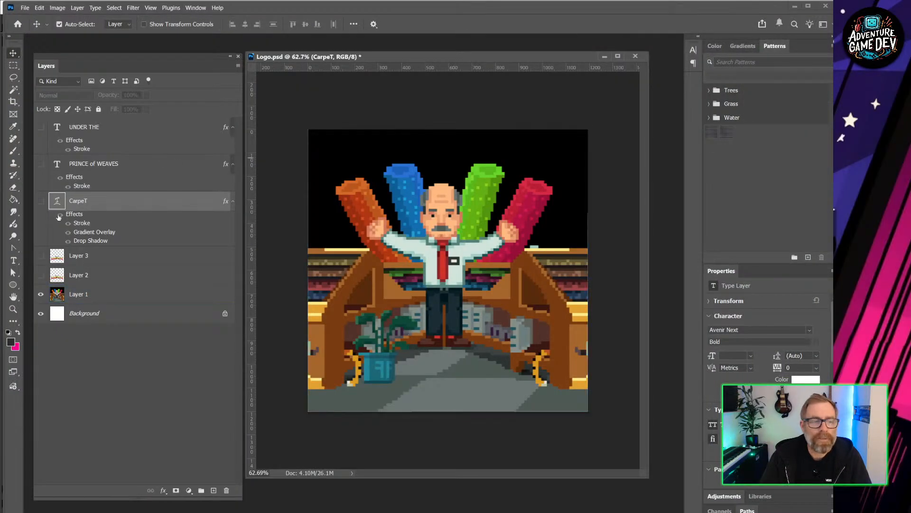
pyautogui.click(41, 127)
pyautogui.click(40, 201)
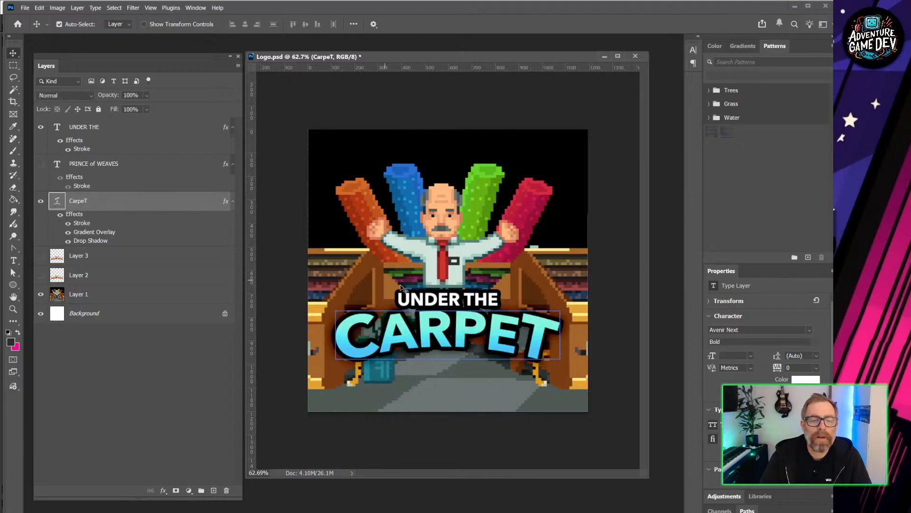
# Step: Open the CarpeT layer's style settings to review its enabled effects, and close them without changing anything
pyautogui.click(335, 396)
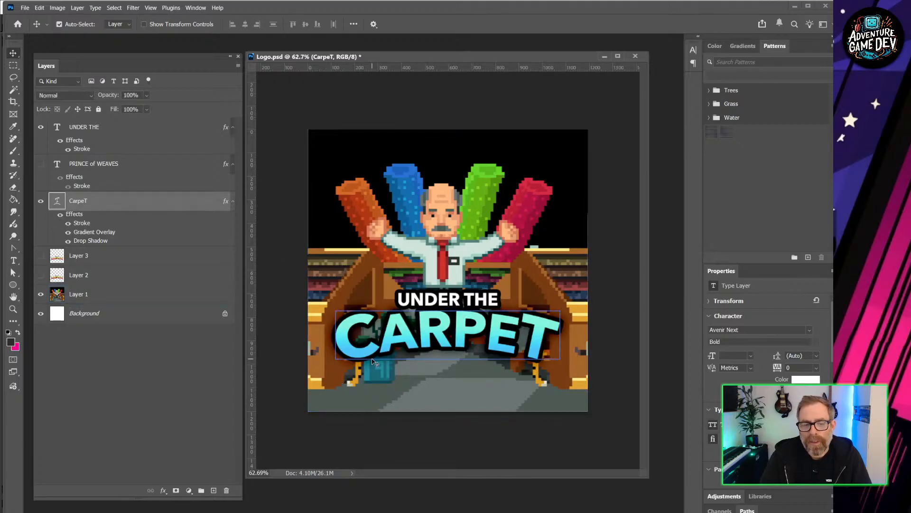
pyautogui.click(394, 350)
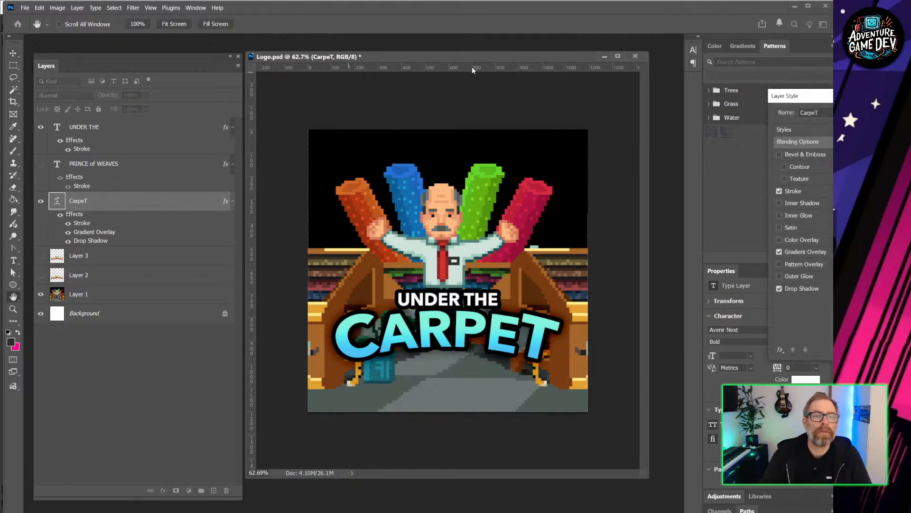
pyautogui.moveTo(909, 96); pyautogui.dragTo(267, 99)
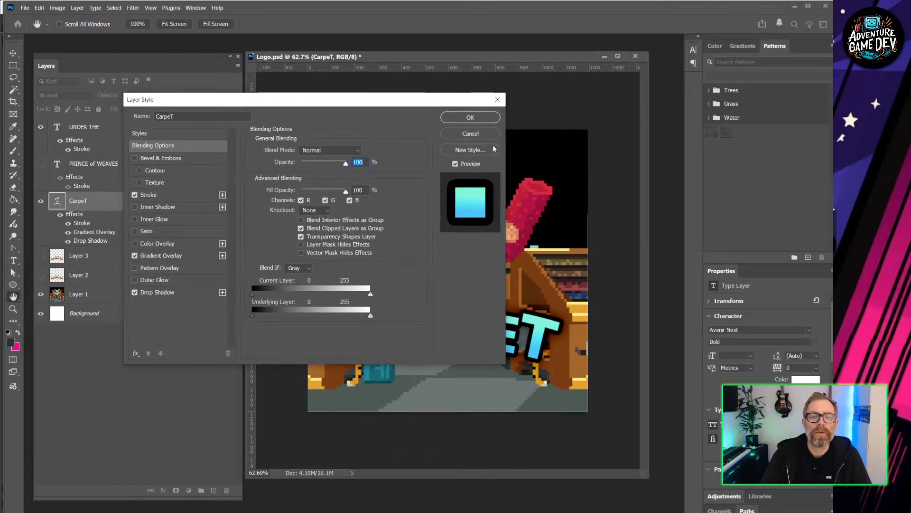
pyautogui.click(441, 134)
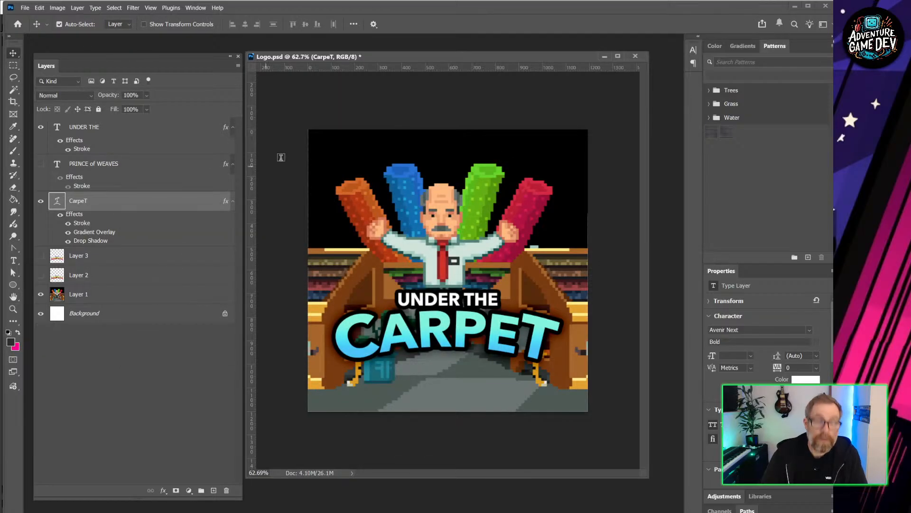
# Step: Set the horizontal bend of the CarpeT text's Arc warp to +17%
pyautogui.press('t')
pyautogui.click(386, 25)
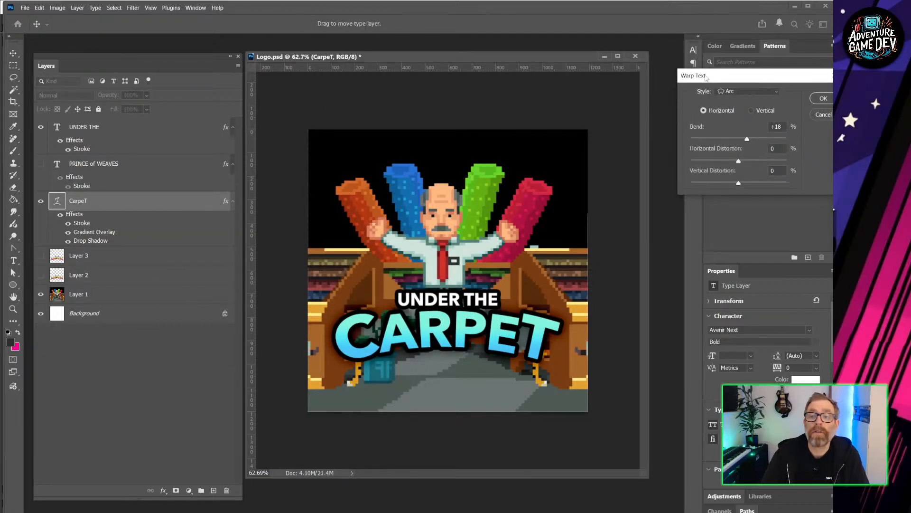
pyautogui.moveTo(708, 79); pyautogui.dragTo(212, 109)
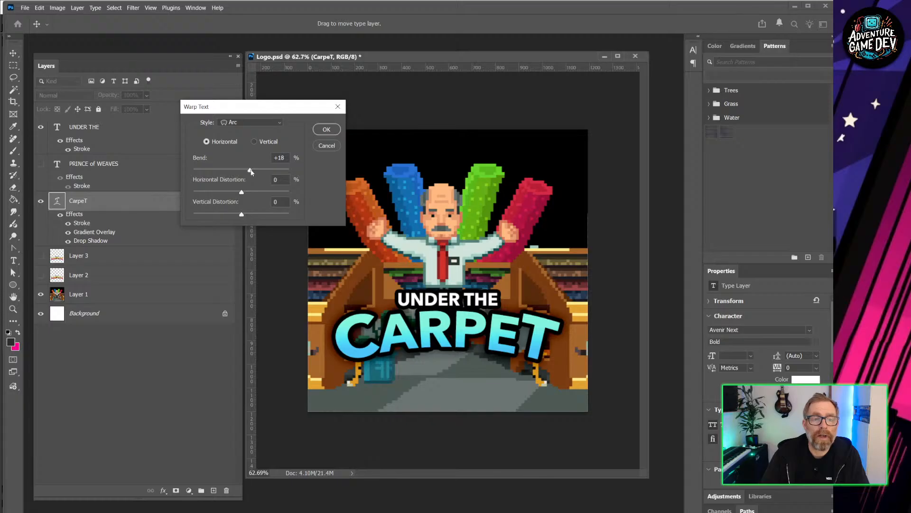
pyautogui.moveTo(251, 169)
pyautogui.mouseDown()
pyautogui.moveTo(229, 168)
pyautogui.moveTo(251, 168)
pyautogui.mouseUp()
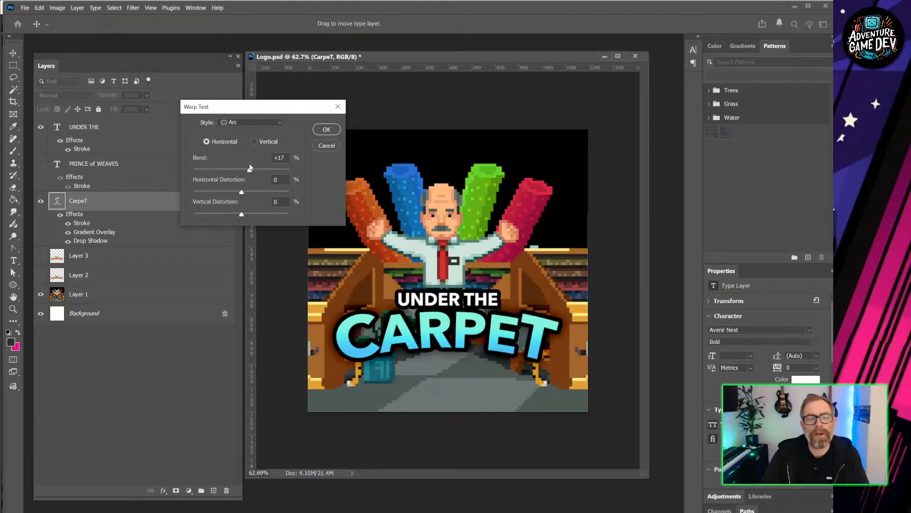
pyautogui.press('Return')
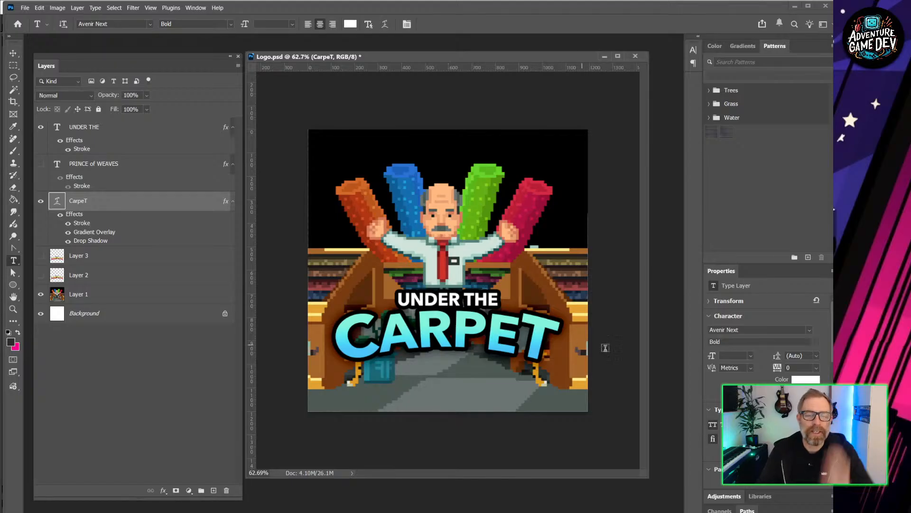
# Step: Move the CarpeT layer directly below UNDER THE in the layer stack and link the two text layers
pyautogui.moveTo(97, 205); pyautogui.dragTo(126, 137)
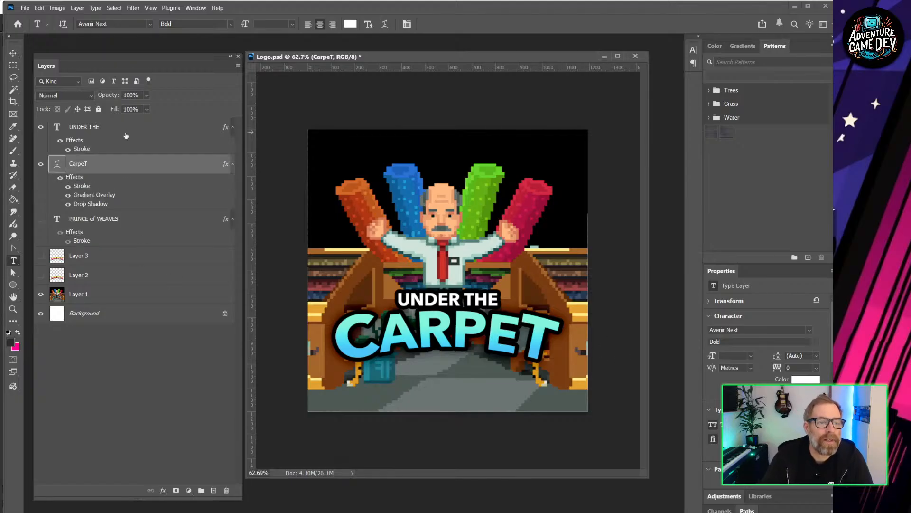
pyautogui.keyDown('shift'); pyautogui.click(118, 132); pyautogui.keyUp('shift')
pyautogui.rightClick(119, 127)
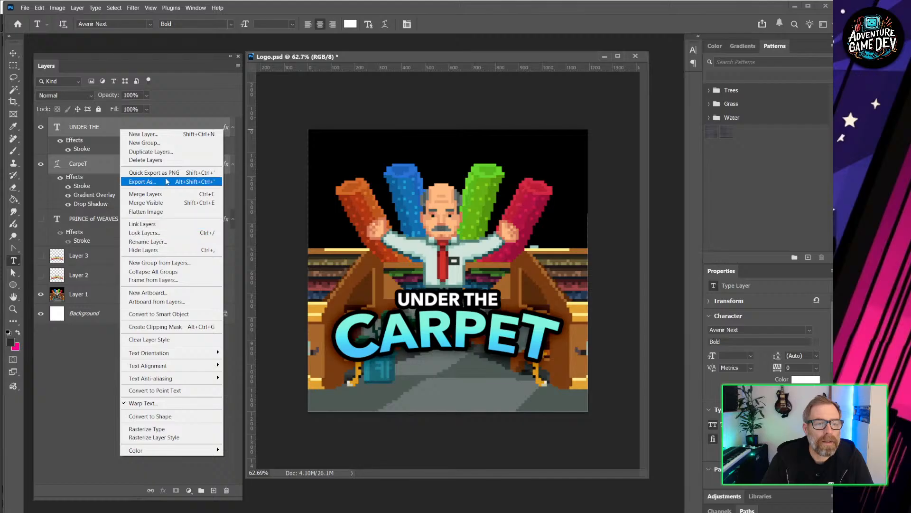
pyautogui.click(144, 224)
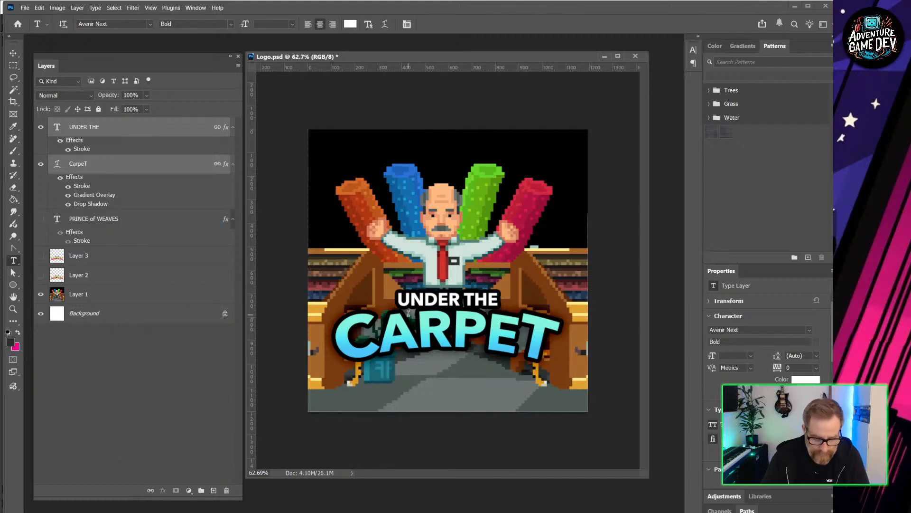
# Step: Move the linked UNDER THE and CARPET lettering together over the artwork, leaving it slightly lower beneath the character
pyautogui.press('v')
pyautogui.moveTo(443, 327); pyautogui.dragTo(463, 344)
pyautogui.click(424, 223)
pyautogui.click(448, 249)
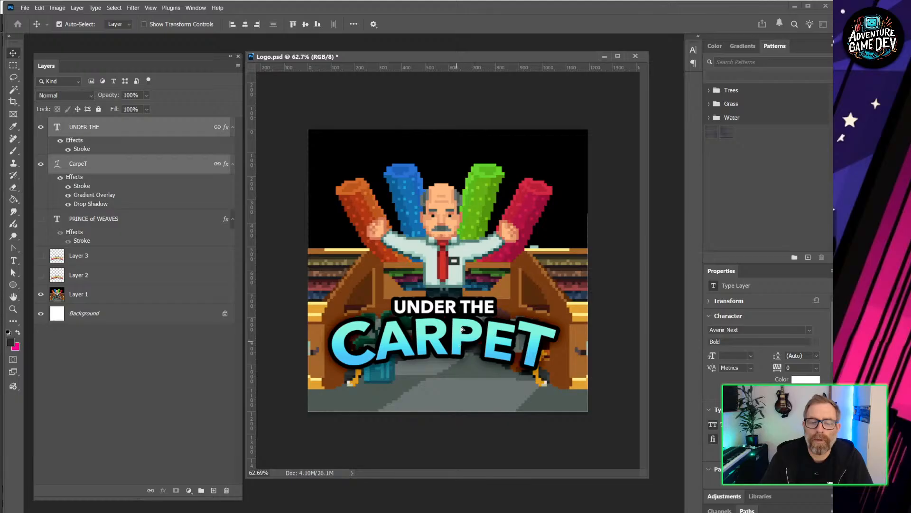
# Step: Switch back to Clive_title in Aseprite, select the solid teal F, and move it left beside the cut-out F
pyautogui.click(793, 8)
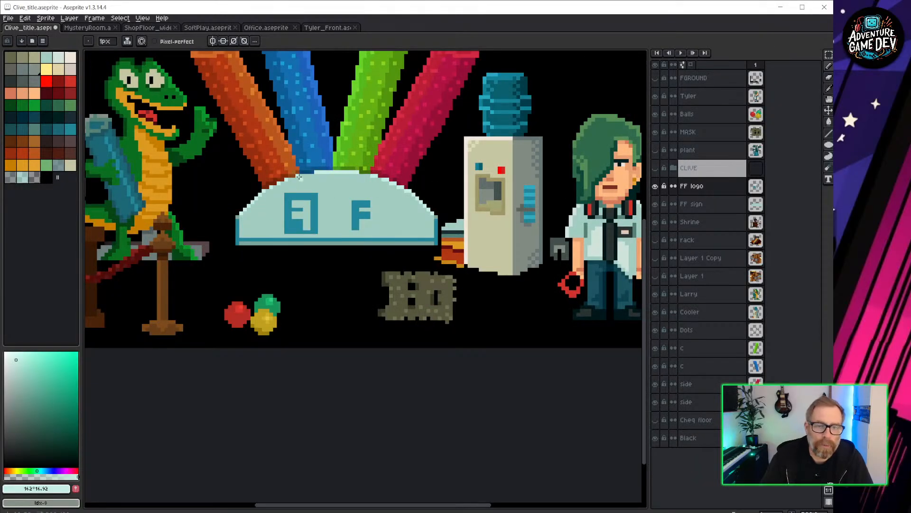
pyautogui.moveTo(299, 176); pyautogui.dragTo(374, 248, button='middle')
pyautogui.scroll(3, 439, 282)
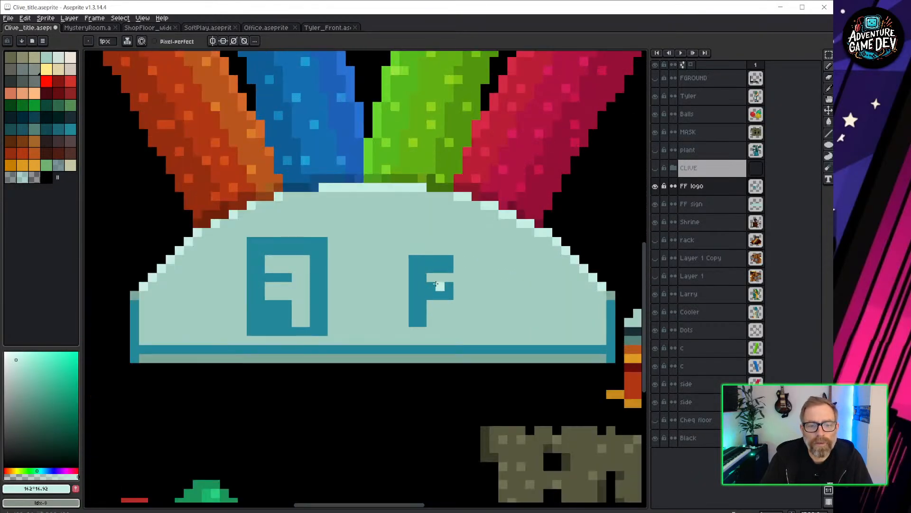
pyautogui.keyDown('alt'); pyautogui.click(421, 262); pyautogui.keyUp('alt')
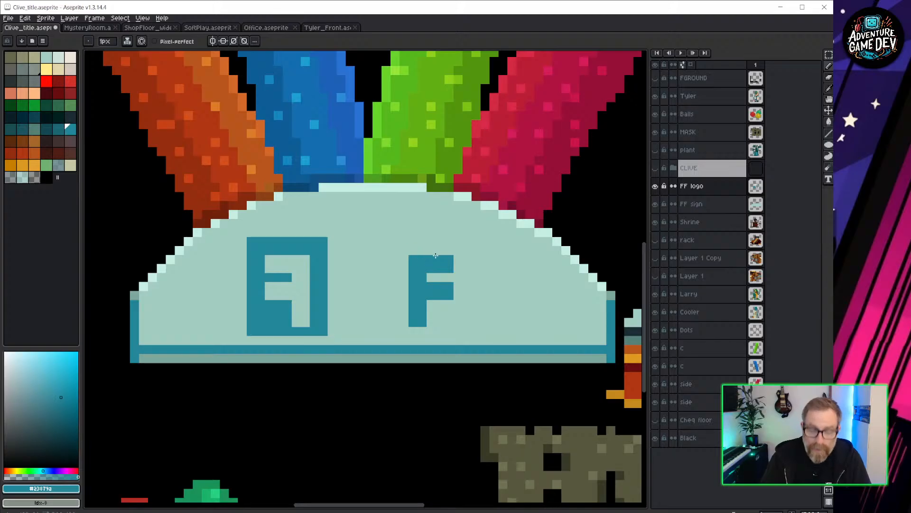
pyautogui.press('m')
pyautogui.moveTo(382, 236); pyautogui.dragTo(474, 347)
pyautogui.moveTo(430, 280); pyautogui.dragTo(363, 281)
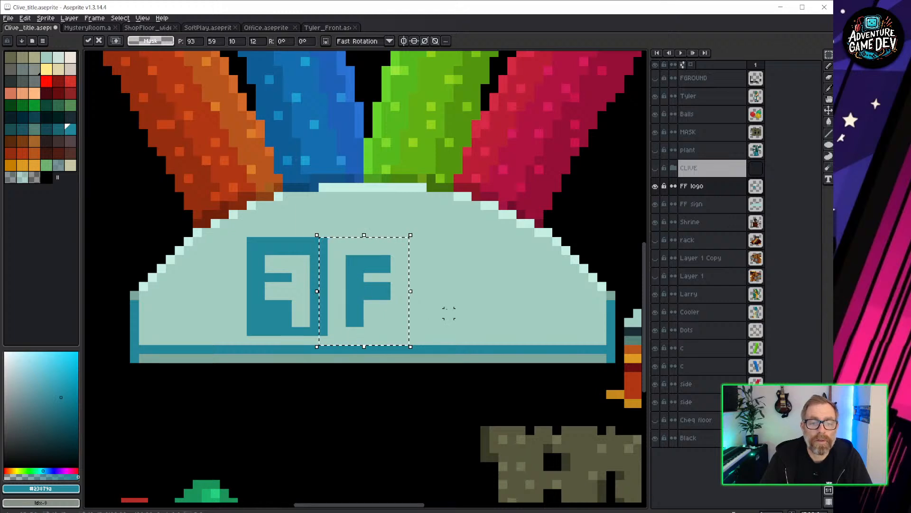
# Step: Outline a panel around the solid teal F in a slightly lighter tint of the sign's mint colour
pyautogui.click(440, 305)
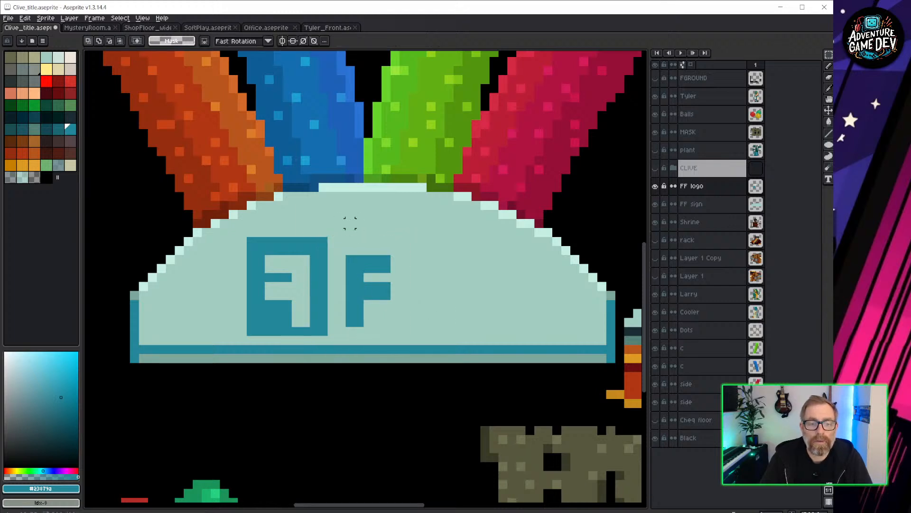
pyautogui.keyDown('alt'); pyautogui.click(415, 245); pyautogui.keyUp('alt')
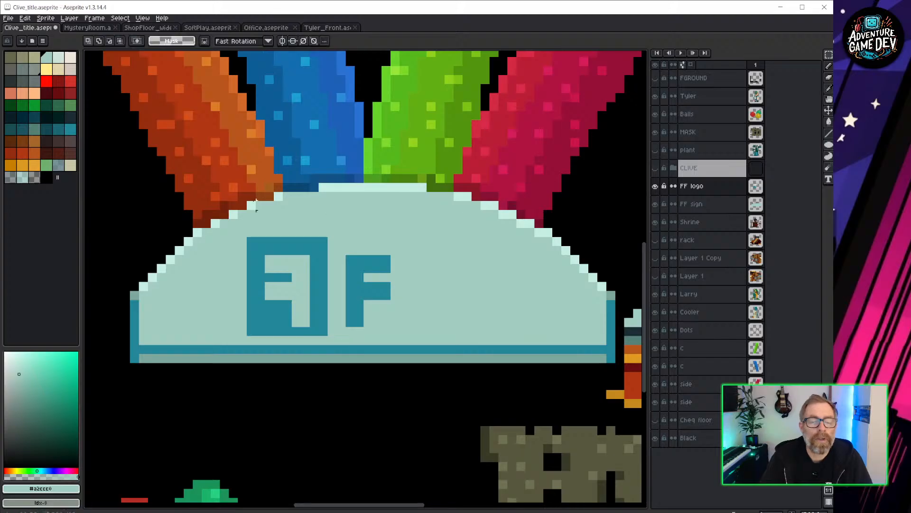
pyautogui.click(17, 368)
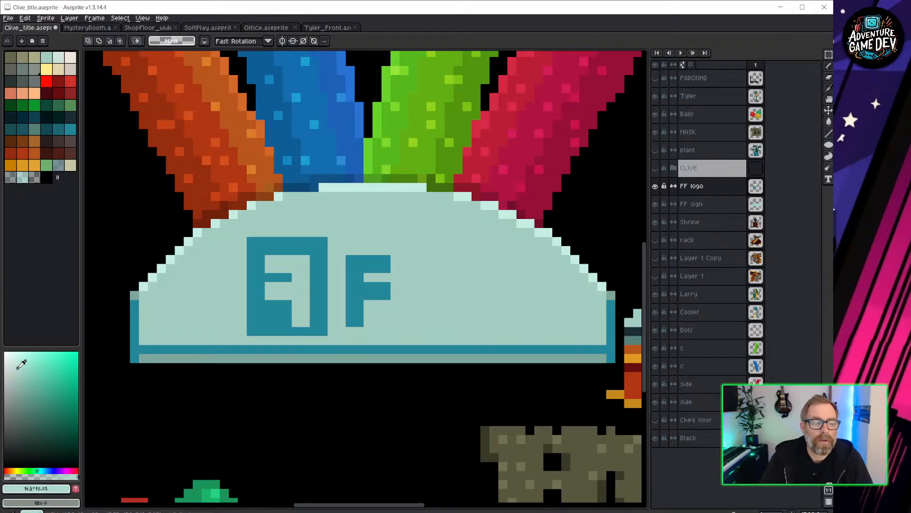
pyautogui.press('b')
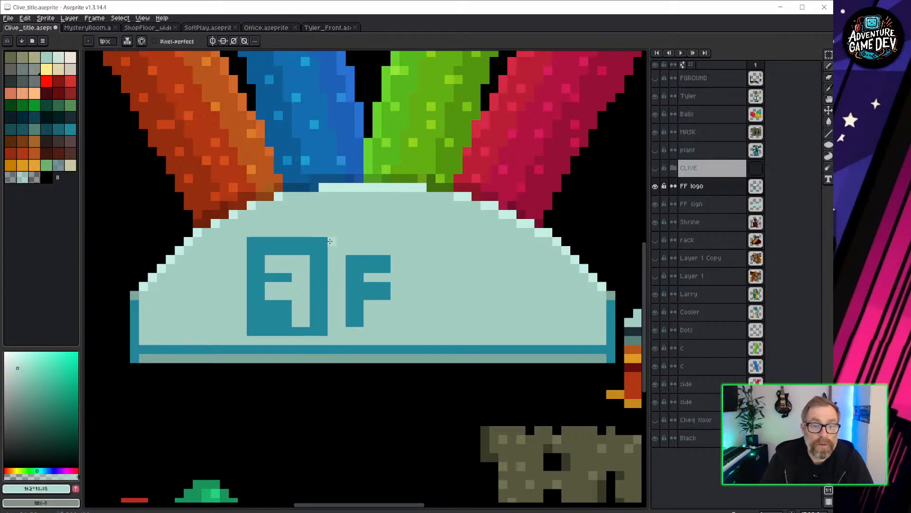
pyautogui.moveTo(330, 242); pyautogui.dragTo(395, 242)
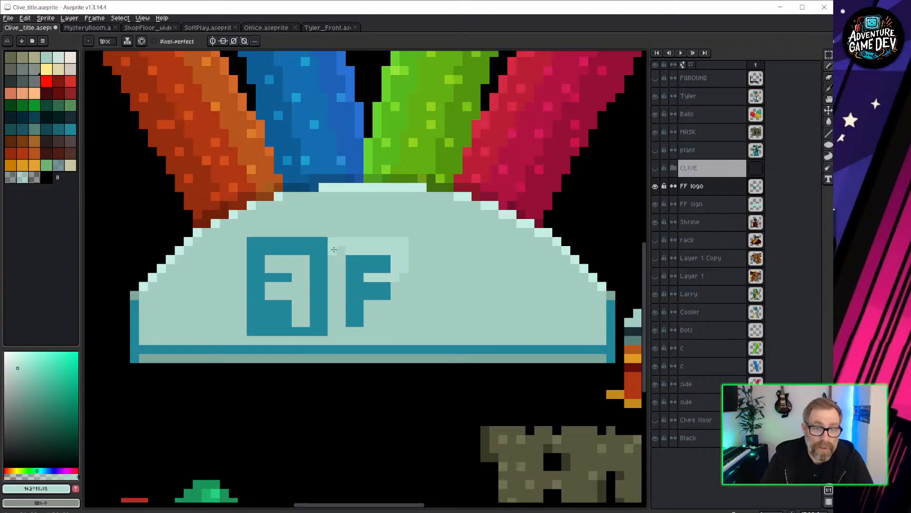
pyautogui.moveTo(333, 331); pyautogui.dragTo(398, 333)
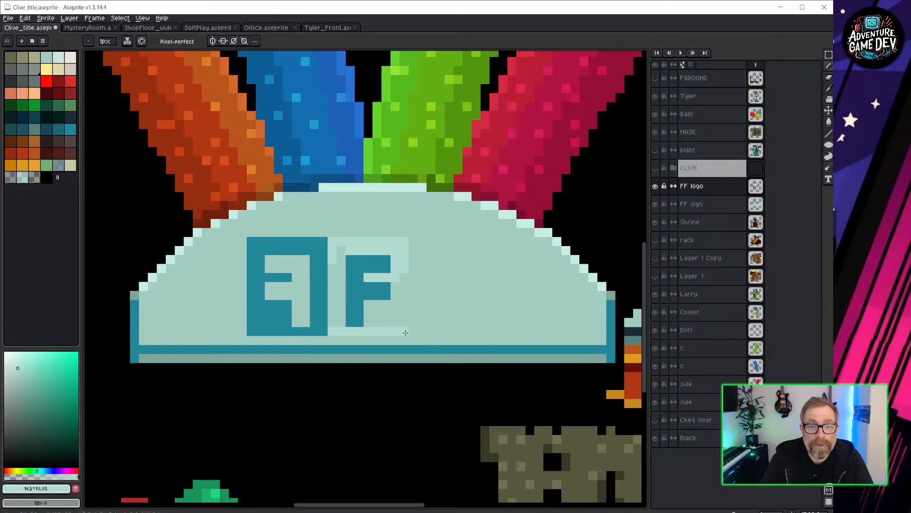
# Step: Fill the panel behind the solid teal F and the shape of the cut-out F with the lighter mint
pyautogui.press('g')
pyautogui.click(397, 306)
pyautogui.click(340, 276)
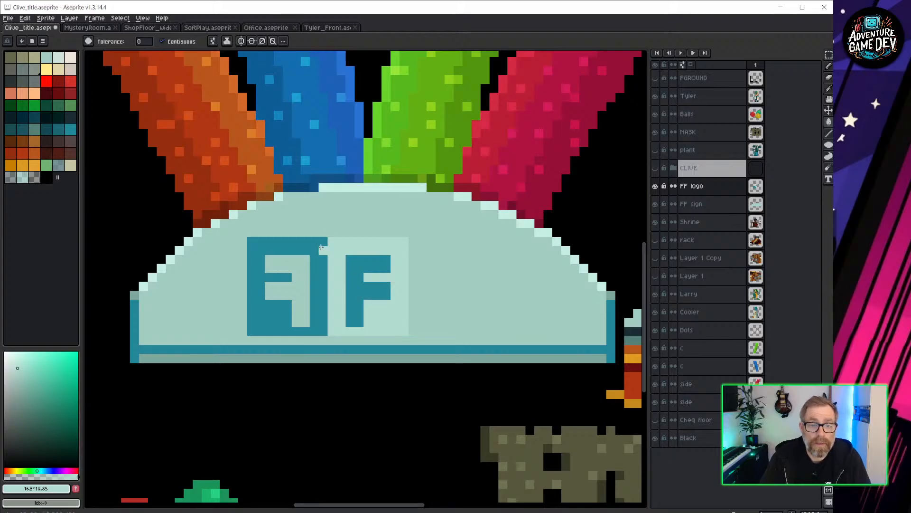
pyautogui.moveTo(323, 249); pyautogui.dragTo(306, 214, button='middle')
pyautogui.click(294, 250)
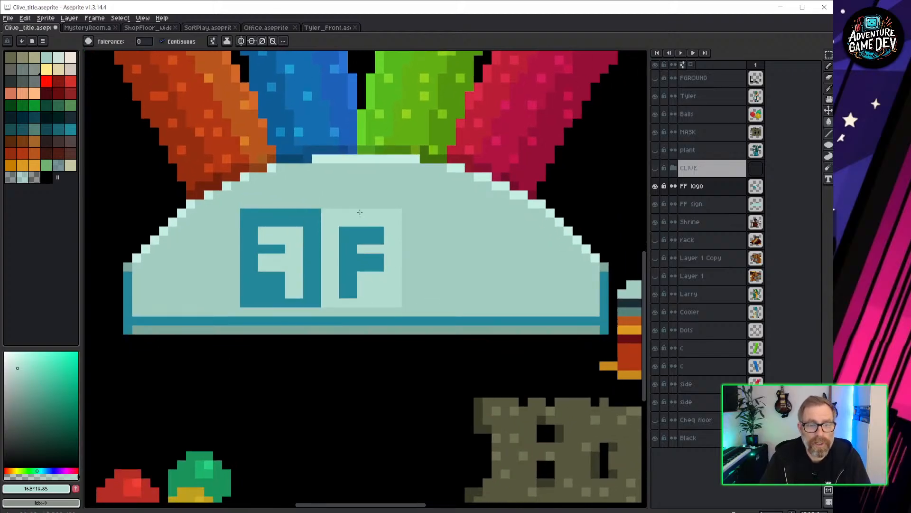
# Step: Move both F panels together to the right and slightly up, centring the logo on the sign, and deselect them
pyautogui.press('m')
pyautogui.moveTo(230, 199); pyautogui.dragTo(412, 318)
pyautogui.moveTo(369, 288); pyautogui.dragTo(413, 279)
pyautogui.hotkey('ctrl', 'd')
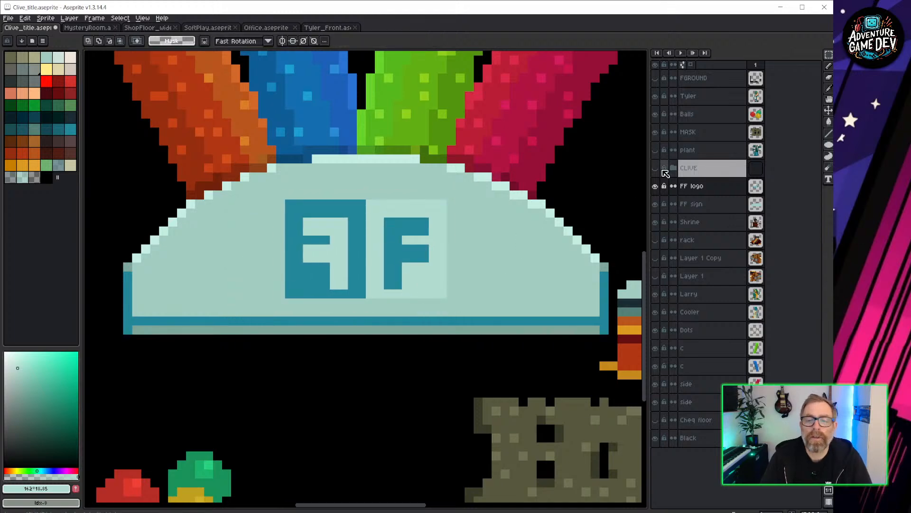
# Step: Toggle the CLIVE group to check the logo behind the character, leaving the group visible in the full scene
pyautogui.click(657, 169)
pyautogui.click(657, 169)
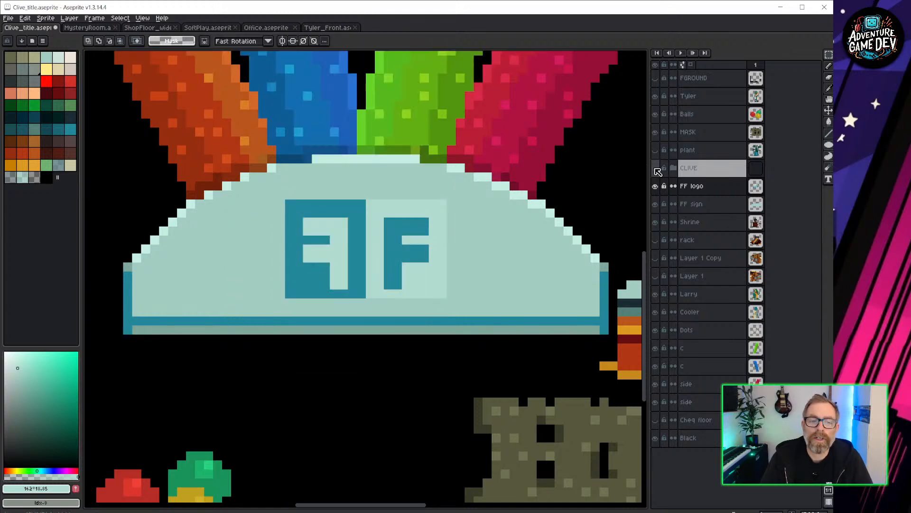
pyautogui.click(656, 169)
pyautogui.click(657, 169)
pyautogui.scroll(-5, 445, 221)
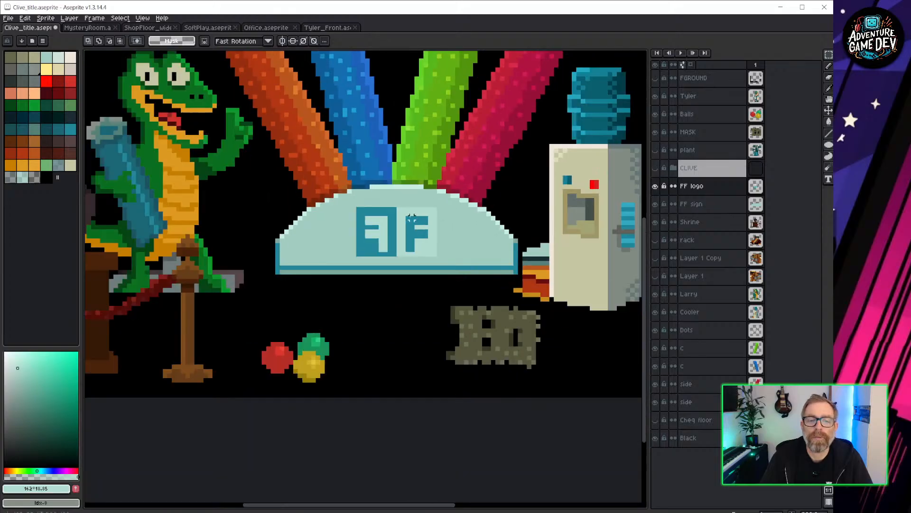
pyautogui.scroll(4, 445, 221)
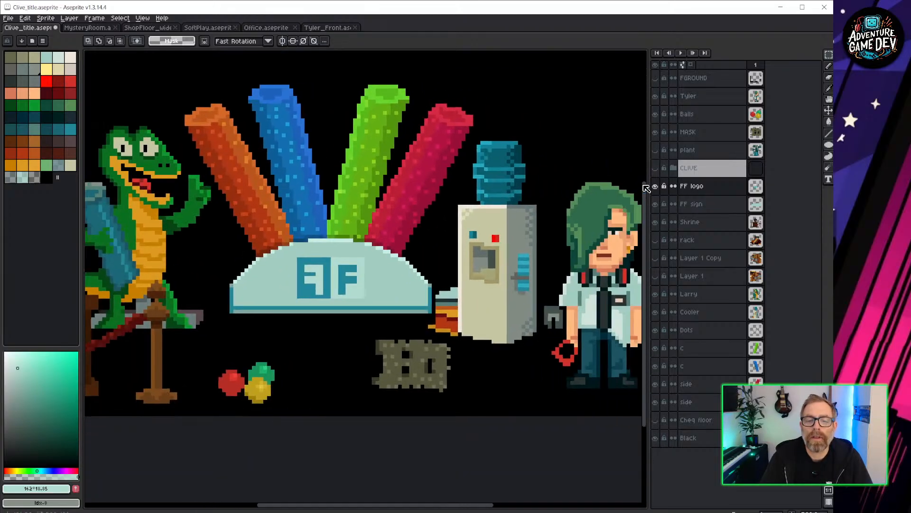
pyautogui.click(657, 169)
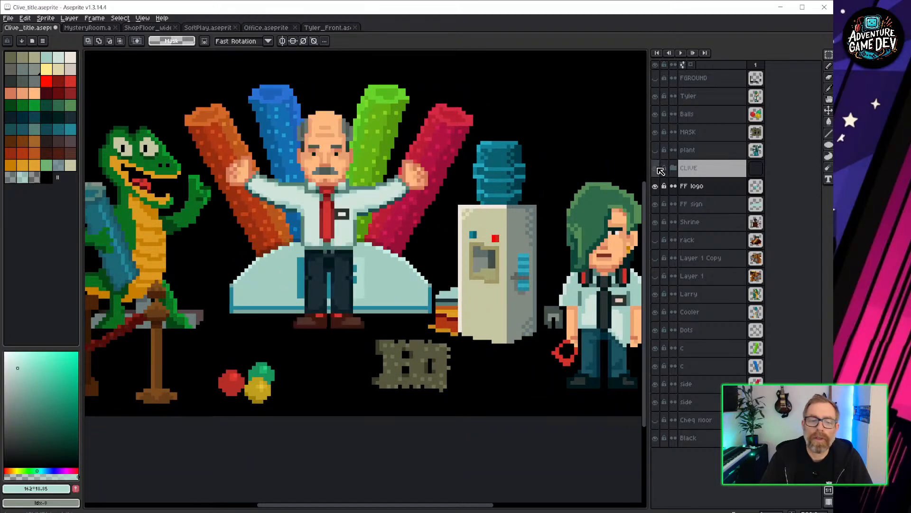
pyautogui.scroll(-2, 269, 185)
pyautogui.moveTo(278, 185); pyautogui.dragTo(316, 209, button='middle')
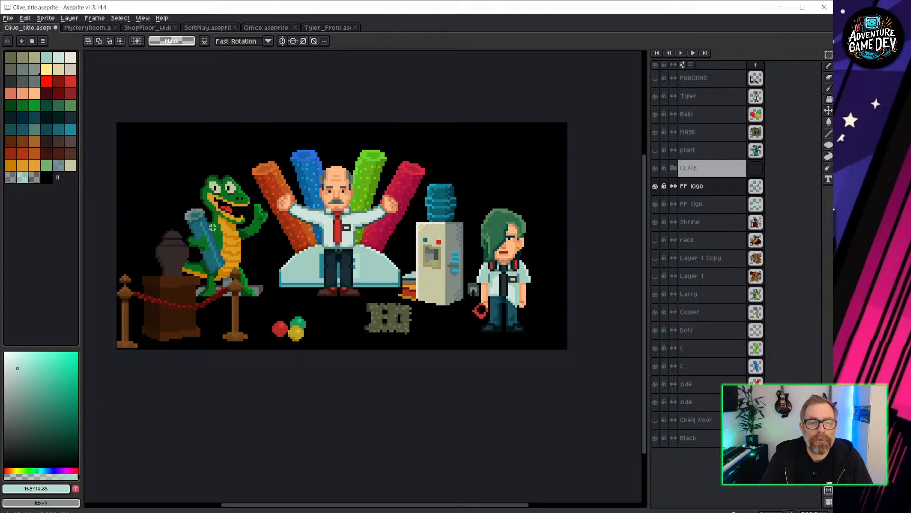
# Step: Open FishtankGuy_Talk_D.aseprite from the Characters project's Customers folder
pyautogui.click(8, 18)
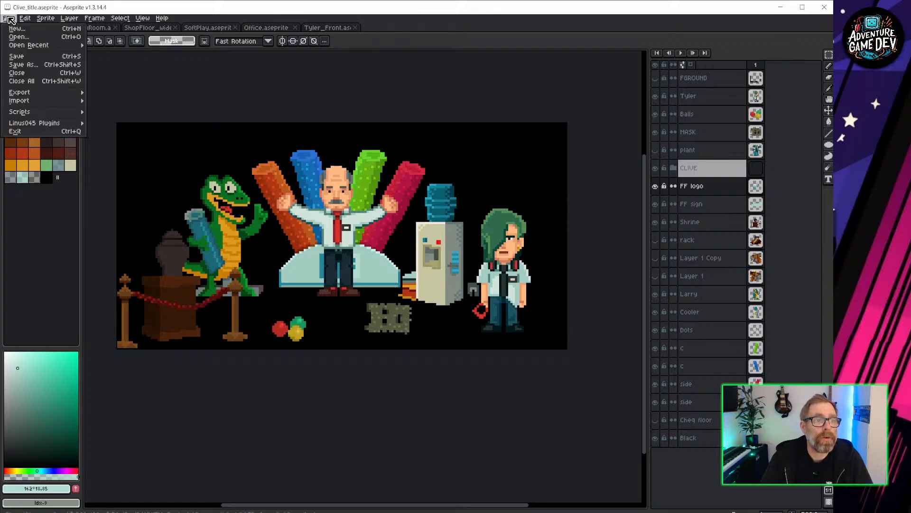
pyautogui.click(19, 36)
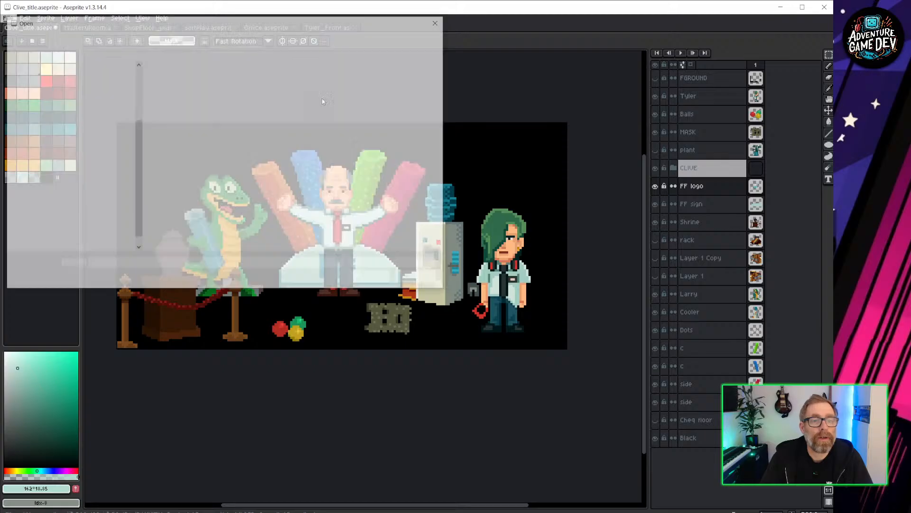
pyautogui.click(269, 37)
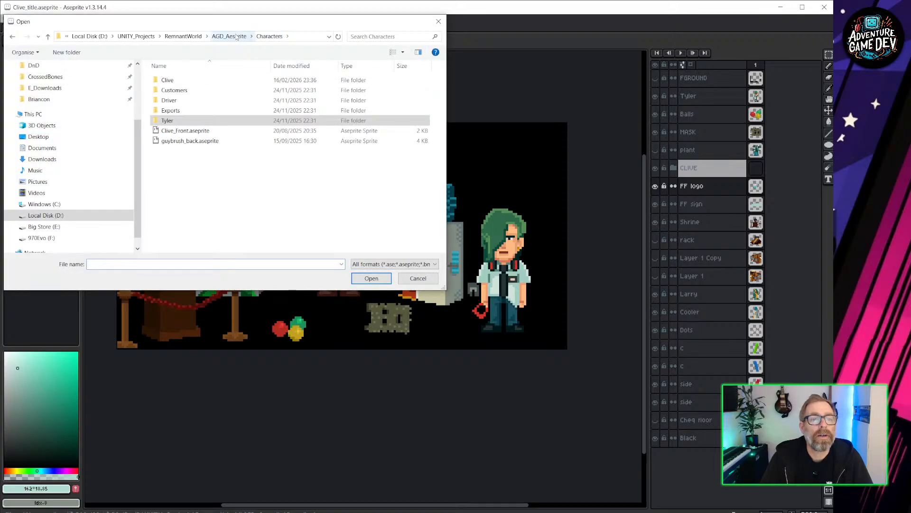
pyautogui.doubleClick(183, 92)
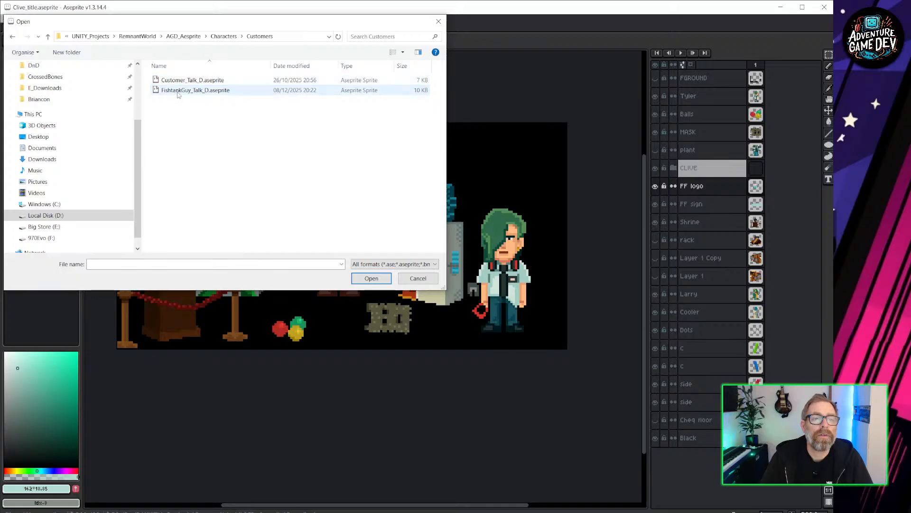
pyautogui.click(182, 90)
pyautogui.click(385, 278)
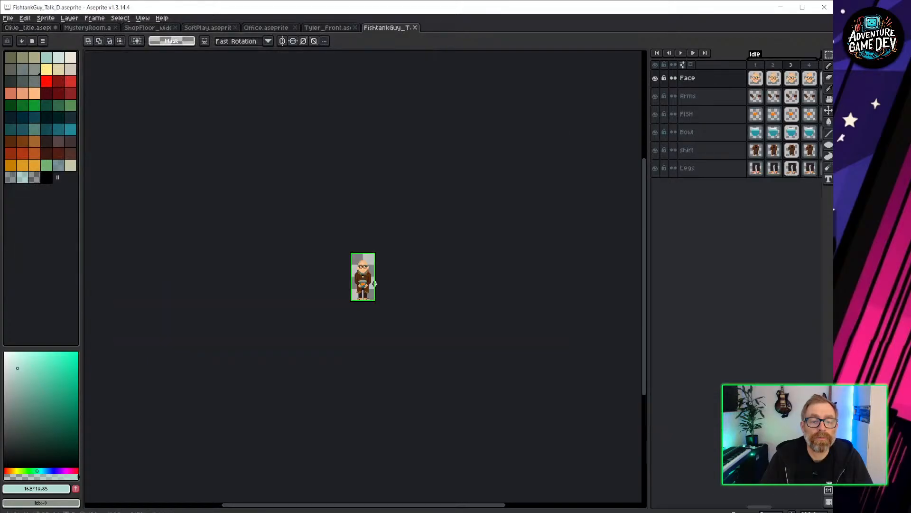
# Step: Examine the fish-tank character and its bowl up close, and compare the poses in idle frames 1 to 3
pyautogui.scroll(6, 441, 267)
pyautogui.scroll(-4, 441, 267)
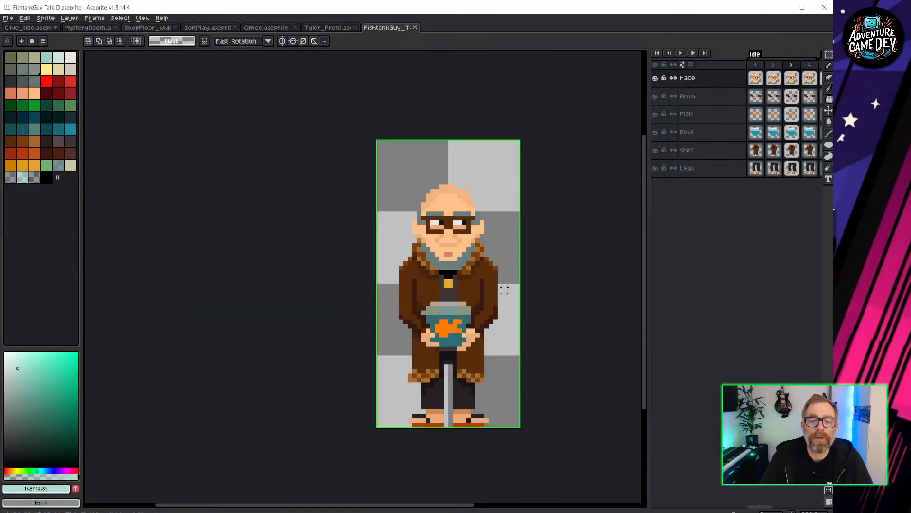
pyautogui.moveTo(504, 290); pyautogui.dragTo(420, 281, button='middle')
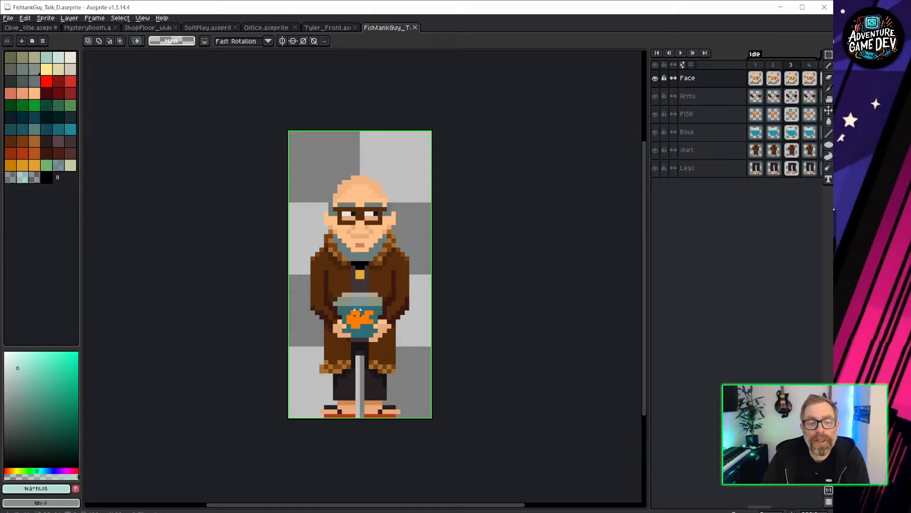
pyautogui.scroll(3, 357, 308)
pyautogui.scroll(-2, 444, 330)
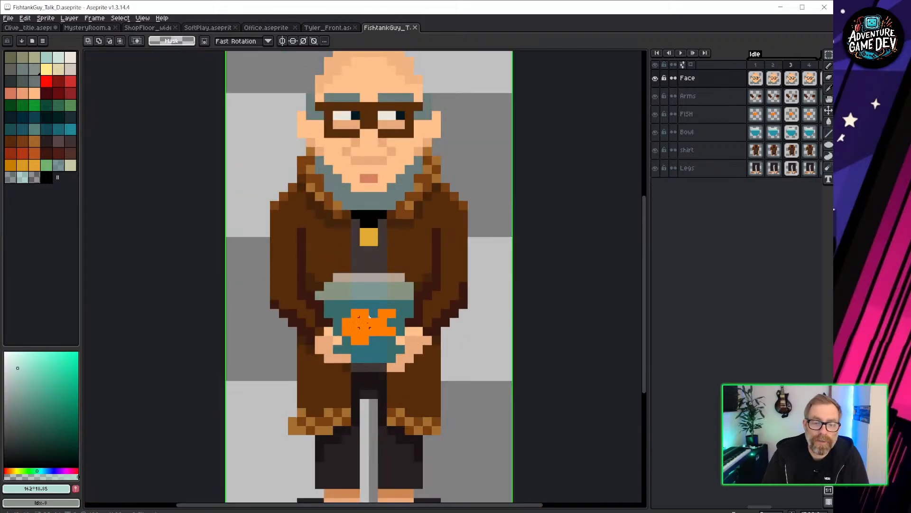
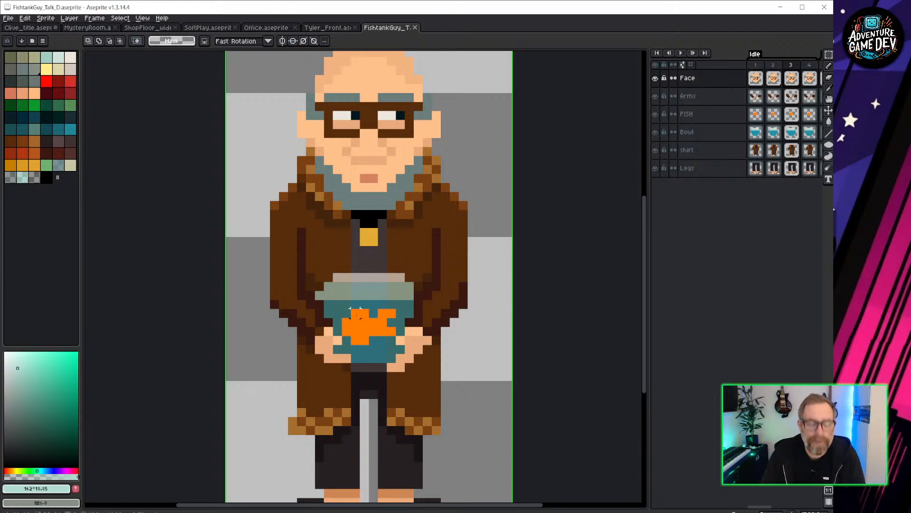
pyautogui.scroll(-2, 387, 296)
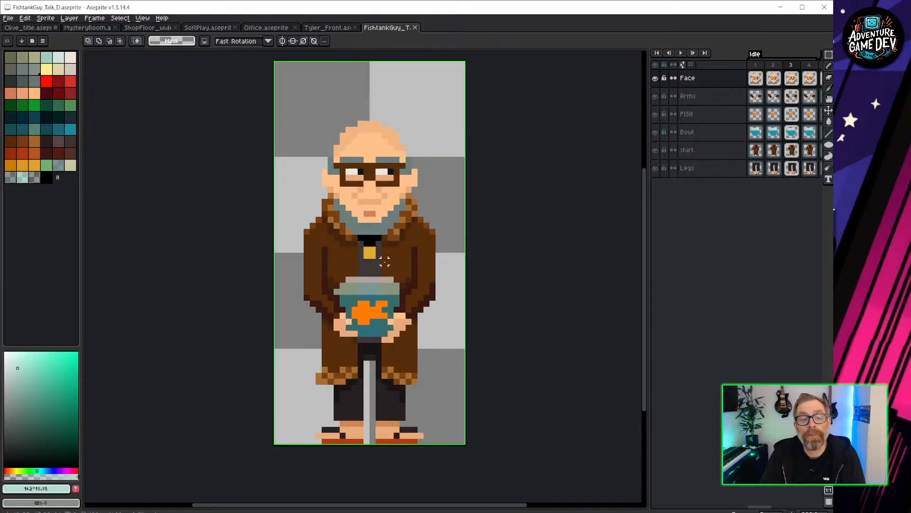
pyautogui.moveTo(409, 227); pyautogui.dragTo(366, 263, button='middle')
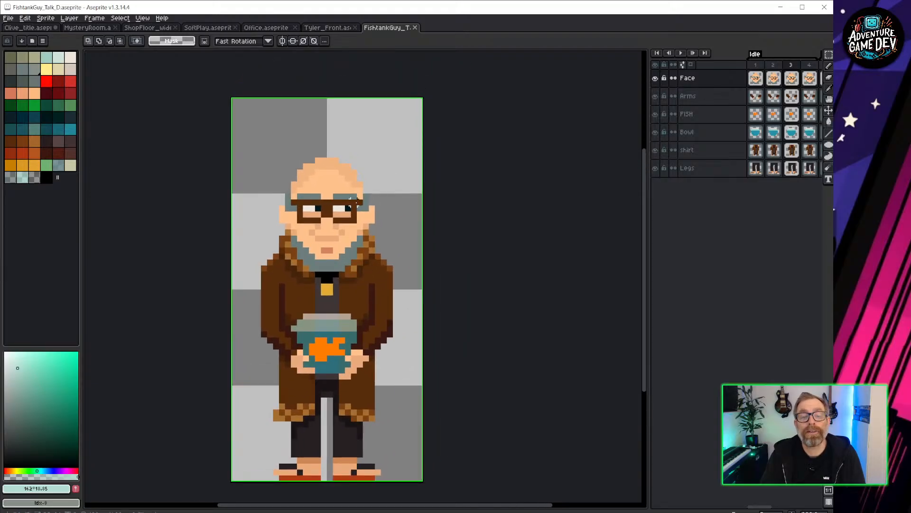
pyautogui.click(756, 67)
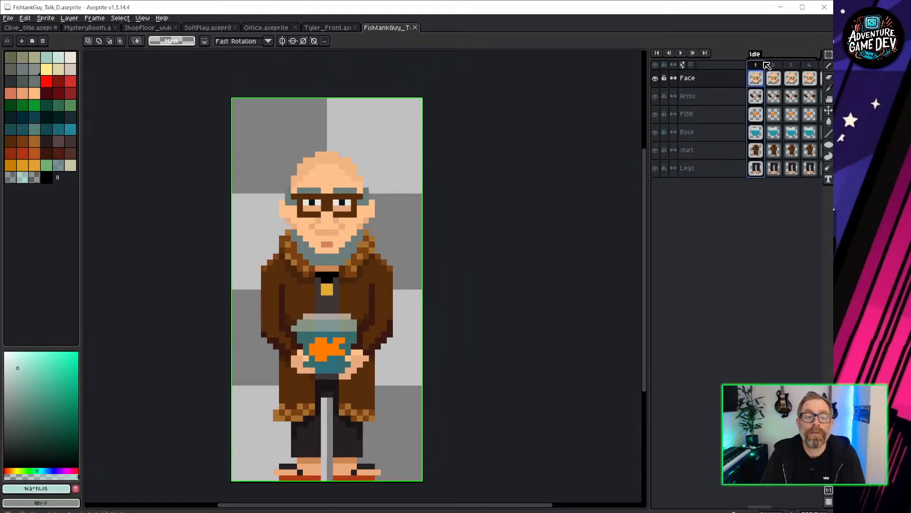
pyautogui.moveTo(764, 62); pyautogui.dragTo(791, 65)
pyautogui.moveTo(542, 273); pyautogui.dragTo(508, 250, button='middle')
# Step: Widen the timeline, go to idle frame 3, and select the whole canvas to copy the merged character
pyautogui.moveTo(647, 193); pyautogui.dragTo(467, 196)
pyautogui.moveTo(627, 65)
pyautogui.mouseDown()
pyautogui.moveTo(716, 66)
pyautogui.moveTo(612, 62)
pyautogui.mouseUp()
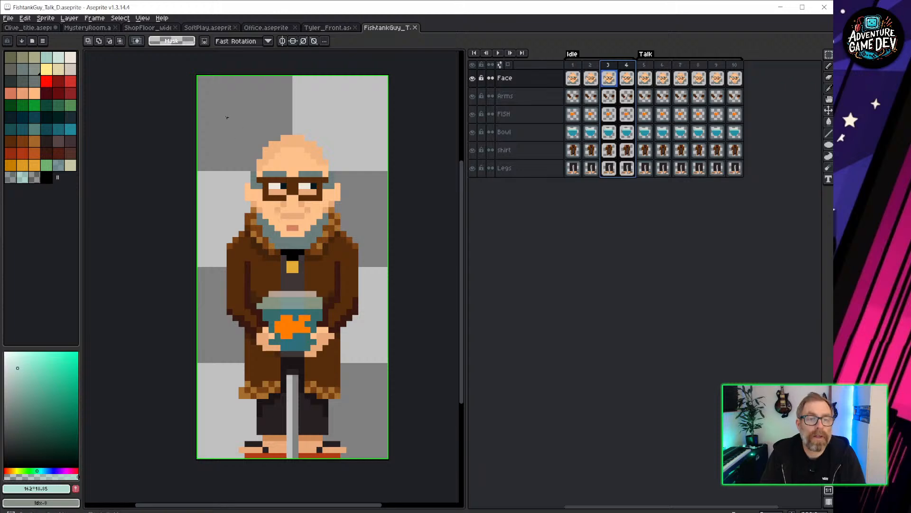
pyautogui.moveTo(190, 76); pyautogui.dragTo(395, 460)
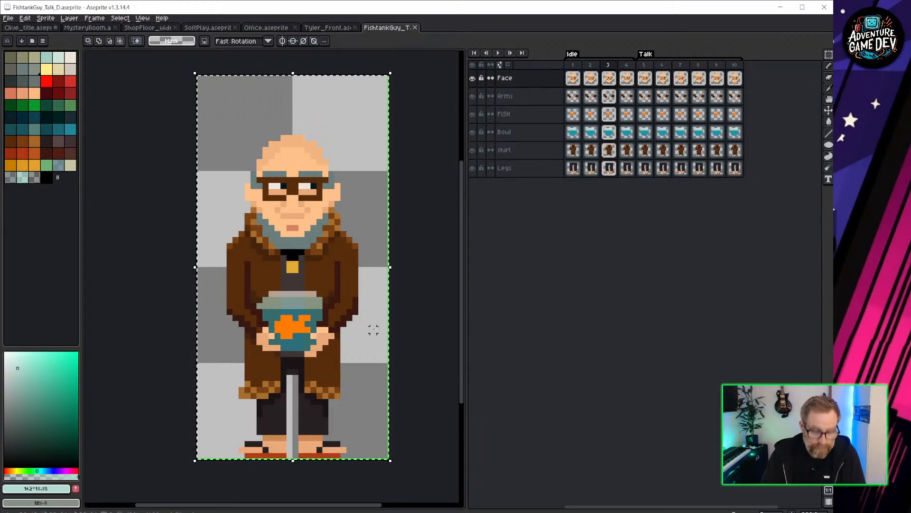
# Step: Switch back to Clive_title and add a new layer named Fishguy directly above the FF logo layer
pyautogui.click(28, 27)
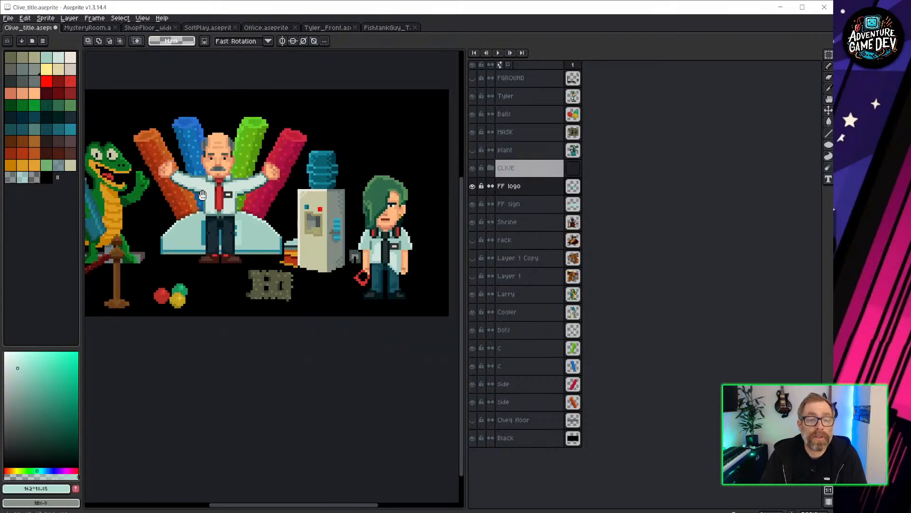
pyautogui.click(537, 190)
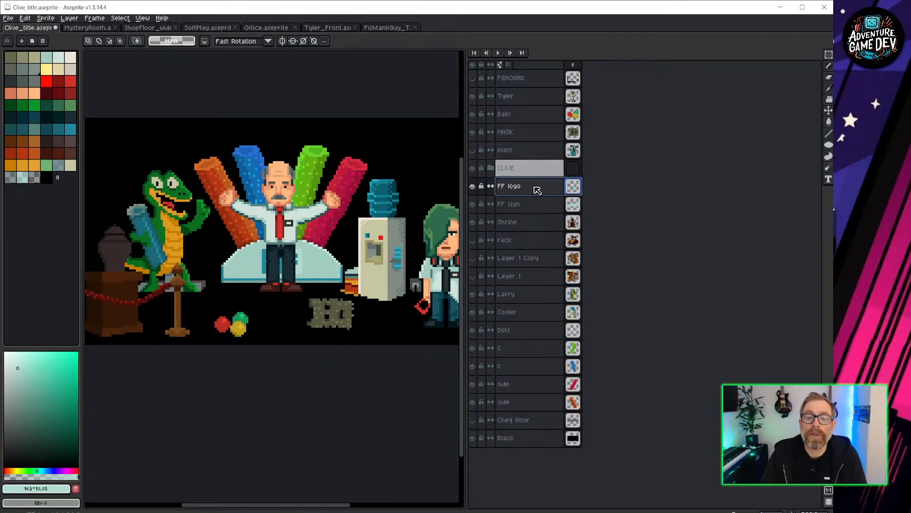
pyautogui.hotkey('shift', 'n')
pyautogui.doubleClick(516, 186)
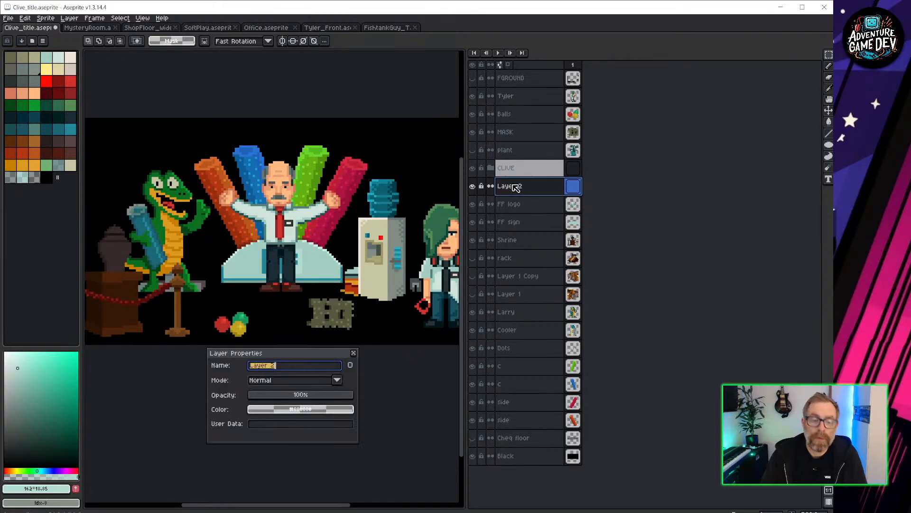
pyautogui.write('Fishguy')
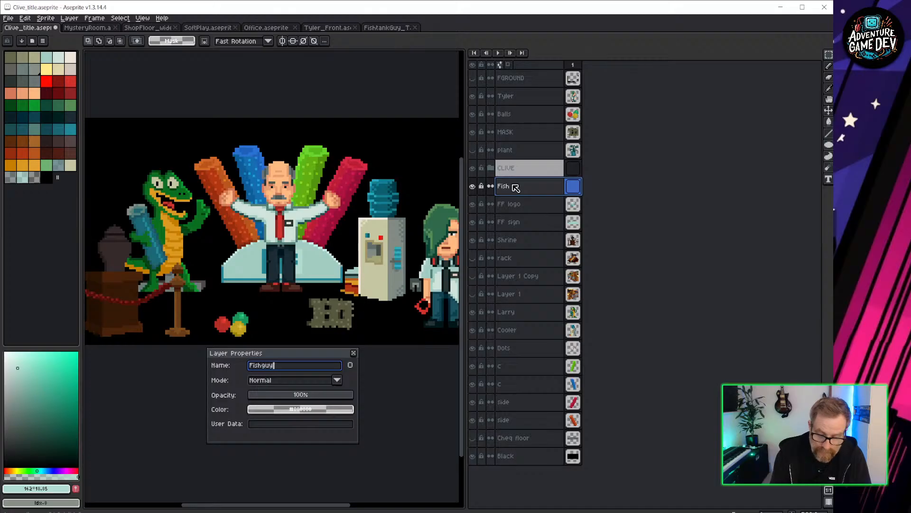
pyautogui.press('Return')
# Step: Paste the copied fish-tank character into the Fishguy layer and place it at 118, 10, overlapping the water cooler
pyautogui.hotkey('ctrl', 'v')
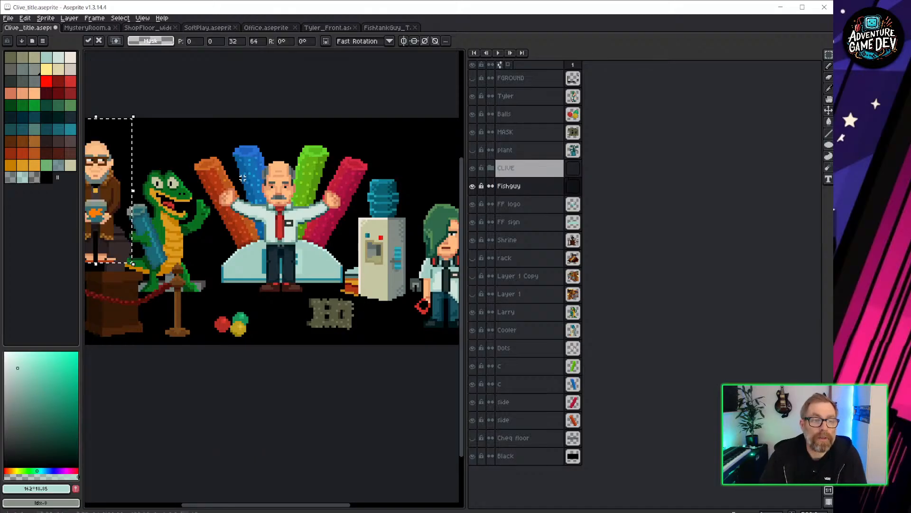
pyautogui.moveTo(110, 187); pyautogui.dragTo(376, 210)
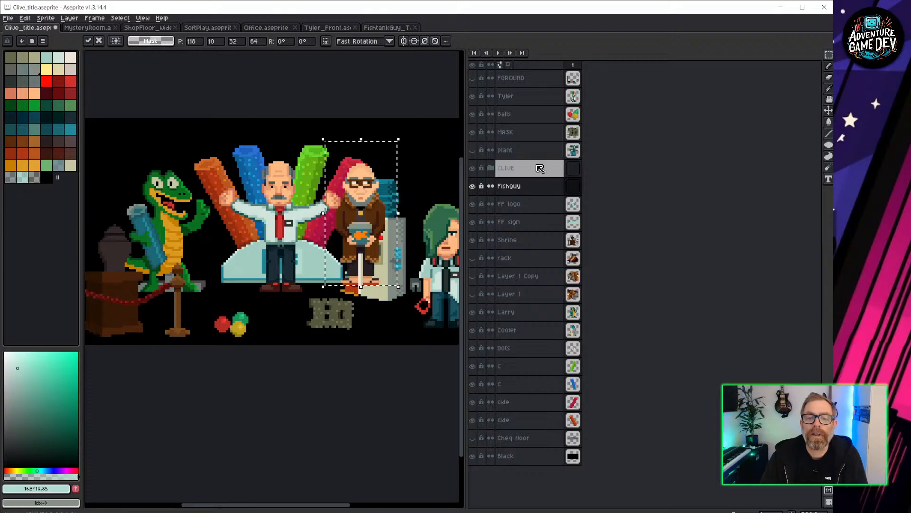
pyautogui.click(530, 187)
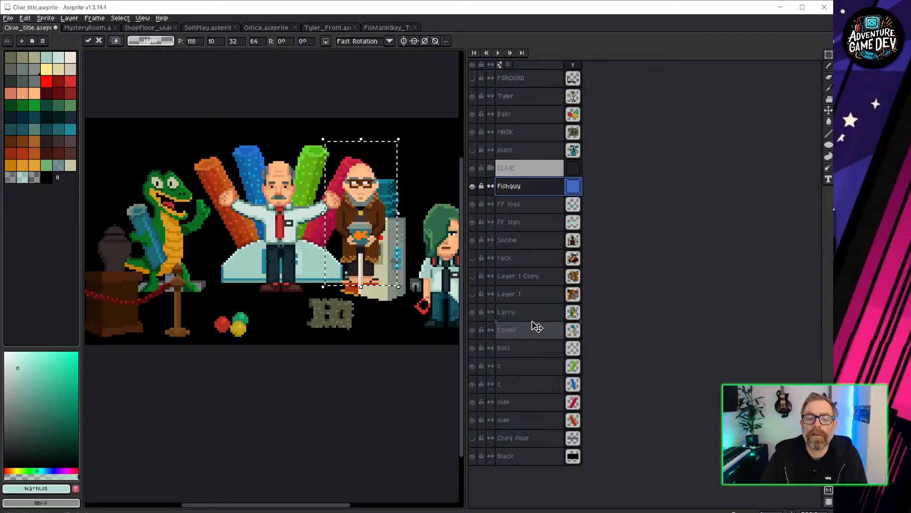
pyautogui.click(539, 343)
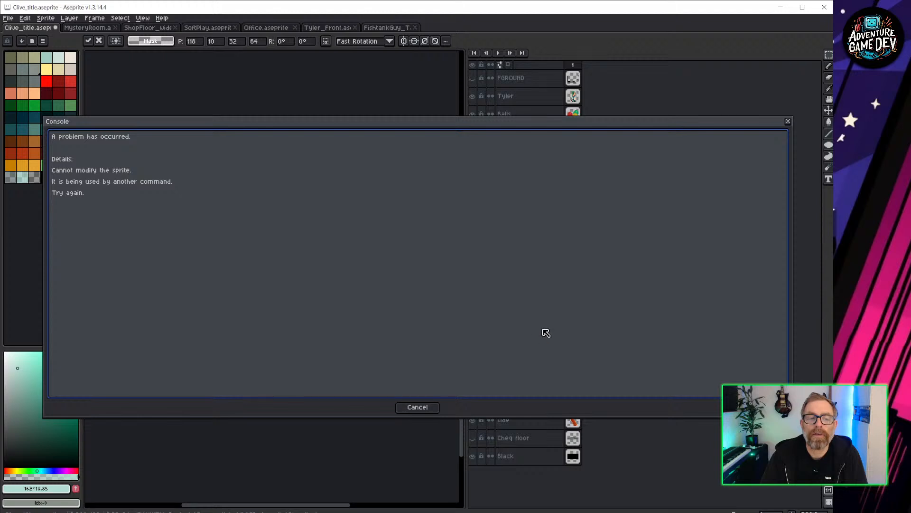
pyautogui.click(418, 407)
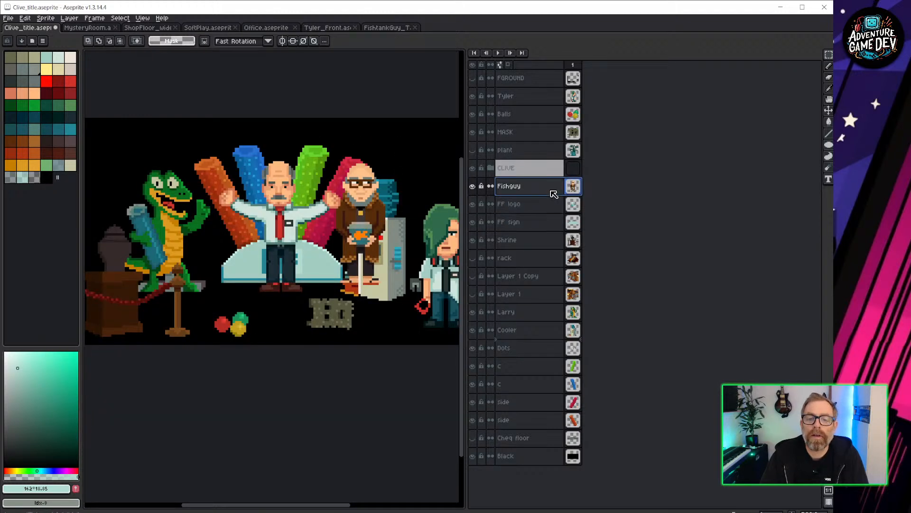
# Step: Reorder the Fishguy layer to directly above Cheq floor and position the character between the magenta carpet roll and the water cooler, partly hidden by both
pyautogui.moveTo(554, 194); pyautogui.dragTo(554, 342)
pyautogui.press('v')
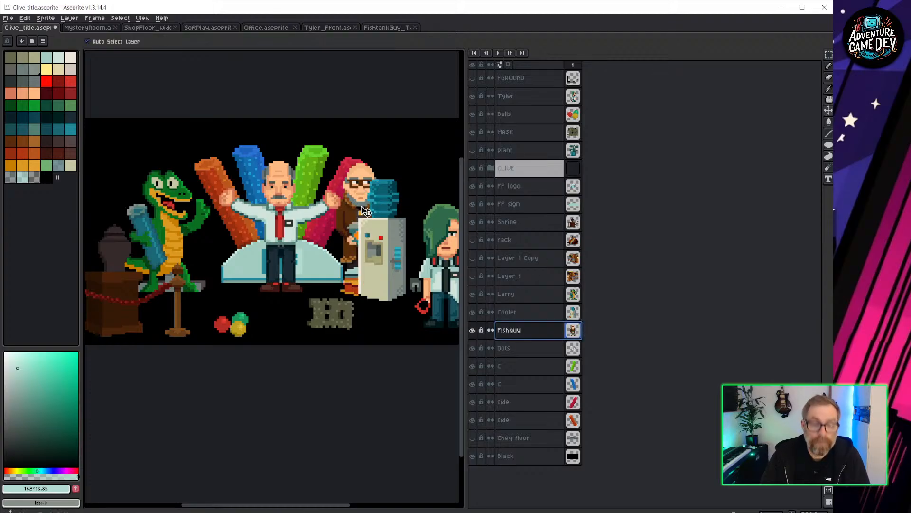
pyautogui.moveTo(356, 207); pyautogui.dragTo(415, 210)
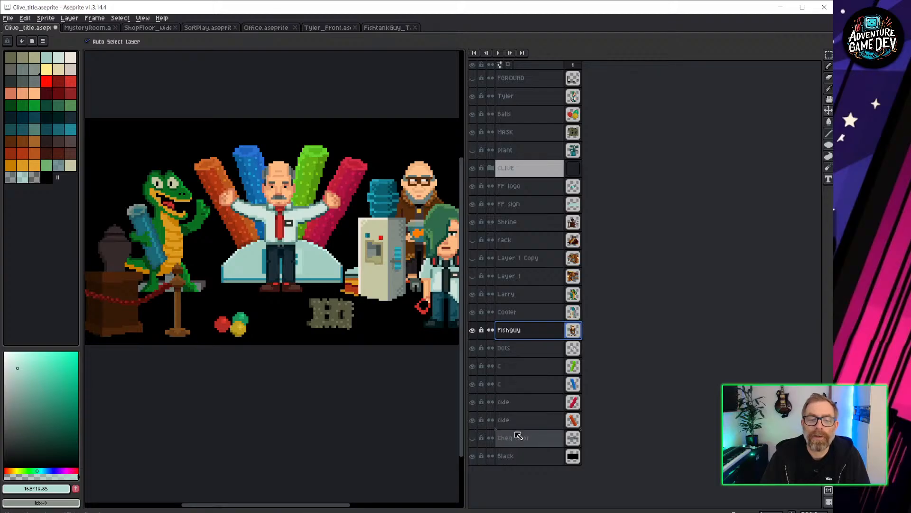
pyautogui.moveTo(519, 435); pyautogui.dragTo(518, 435)
pyautogui.moveTo(427, 203); pyautogui.dragTo(376, 213)
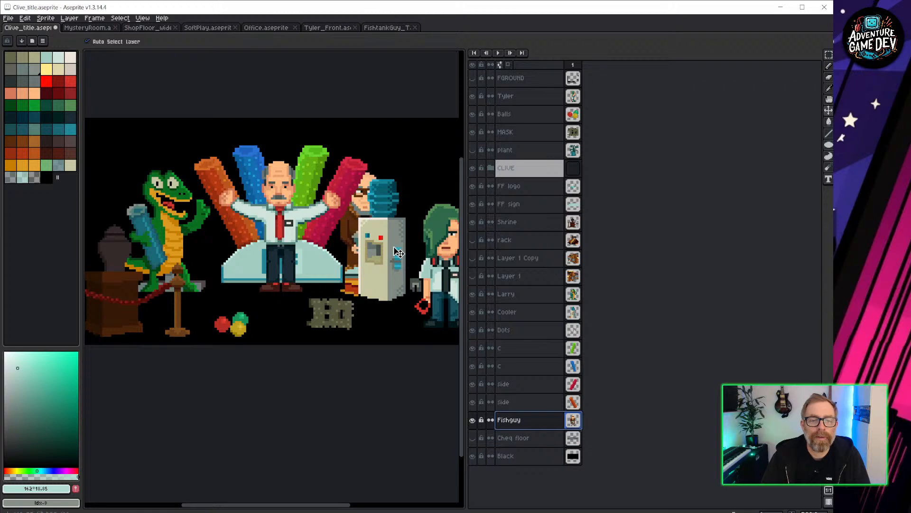
# Step: Shift the water cooler slightly right and down, nudge Tyler slightly left, and widen the canvas area to show the whole scene
pyautogui.moveTo(397, 252); pyautogui.dragTo(403, 265)
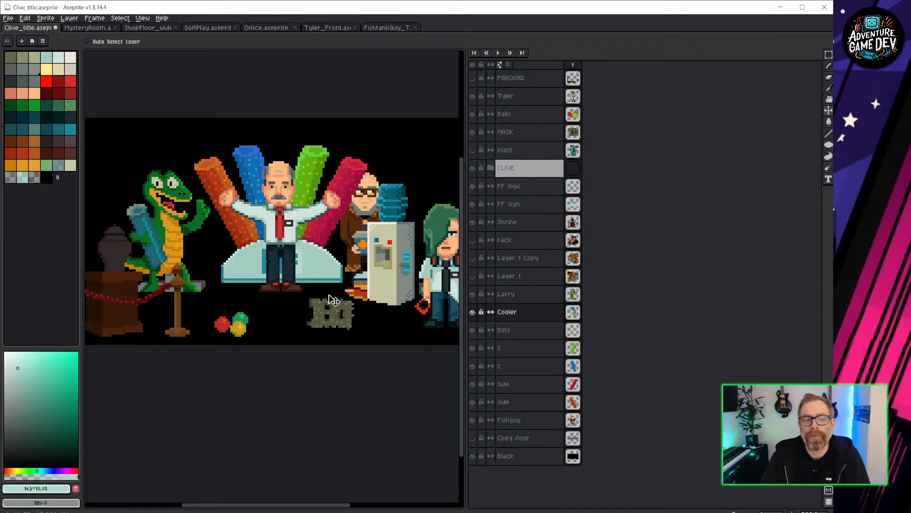
pyautogui.moveTo(357, 368); pyautogui.dragTo(283, 394, button='middle')
pyautogui.moveTo(378, 288); pyautogui.dragTo(374, 290)
pyautogui.moveTo(217, 362); pyautogui.dragTo(256, 368, button='middle')
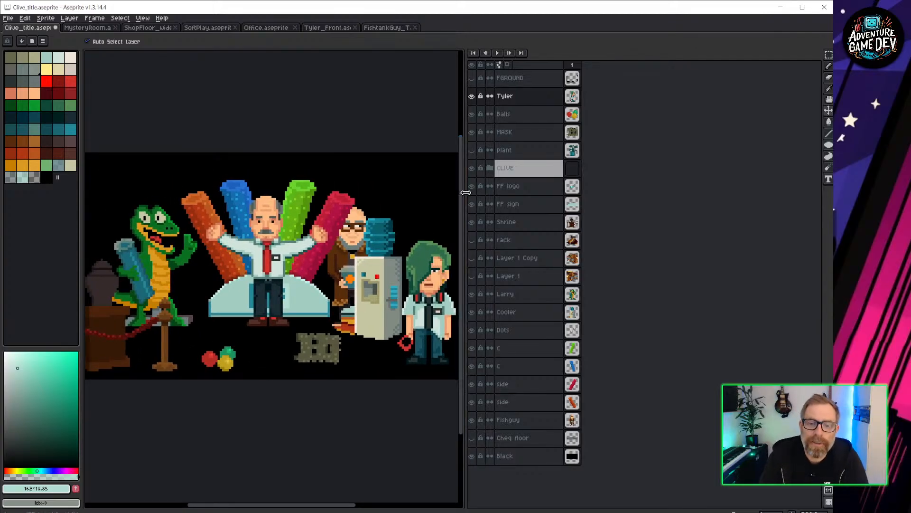
pyautogui.moveTo(462, 207); pyautogui.dragTo(672, 209)
pyautogui.moveTo(320, 172); pyautogui.dragTo(432, 151, button='middle')
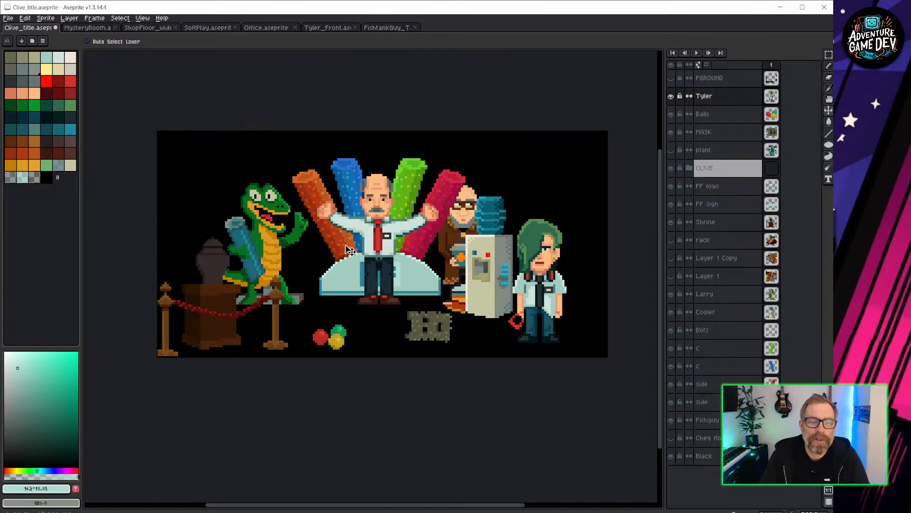
pyautogui.keyDown('alt'); pyautogui.click(369, 240); pyautogui.keyUp('alt')
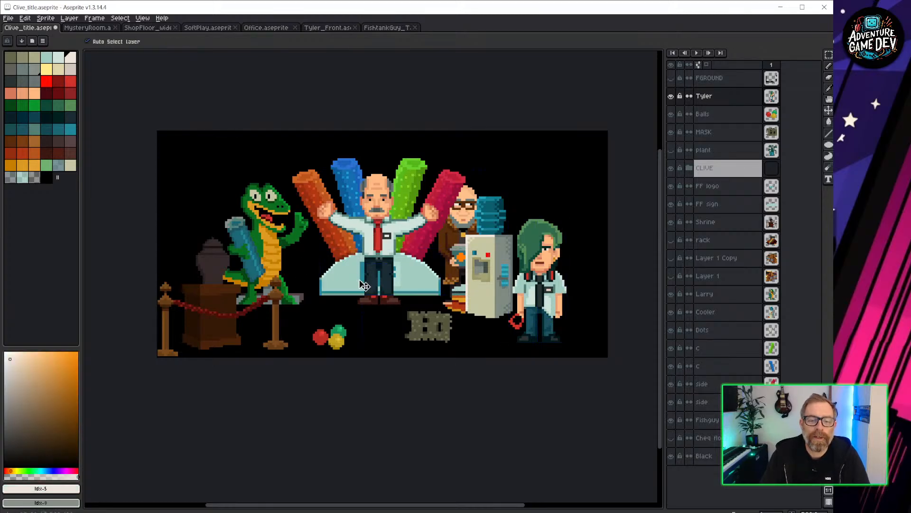
pyautogui.scroll(2, 383, 315)
pyautogui.scroll(-1, 370, 311)
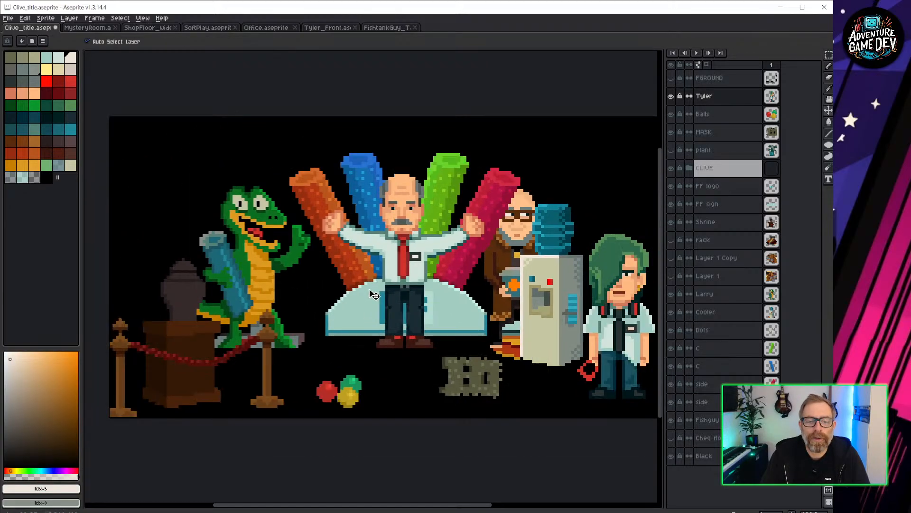
pyautogui.click(749, 172)
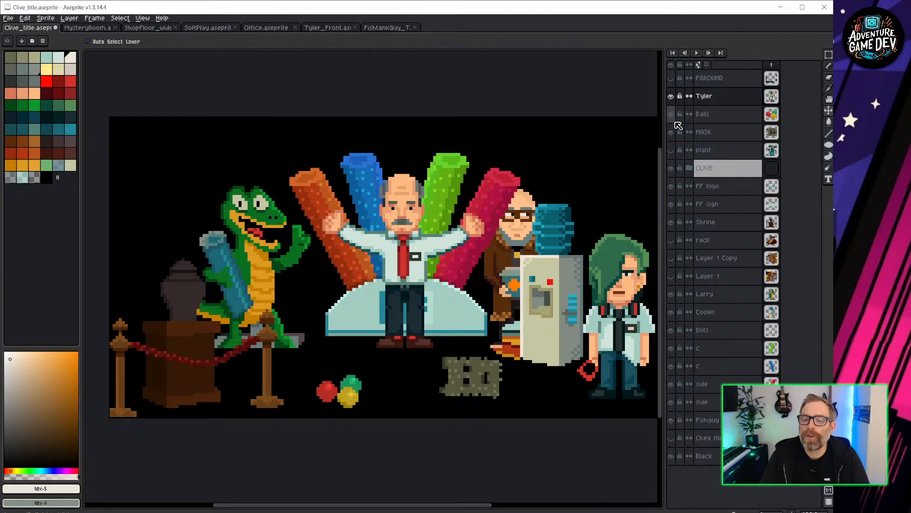
# Step: Show the rack layer and, with automatic layer selection off, move the carpet rack in front of the water cooler's base
pyautogui.click(671, 241)
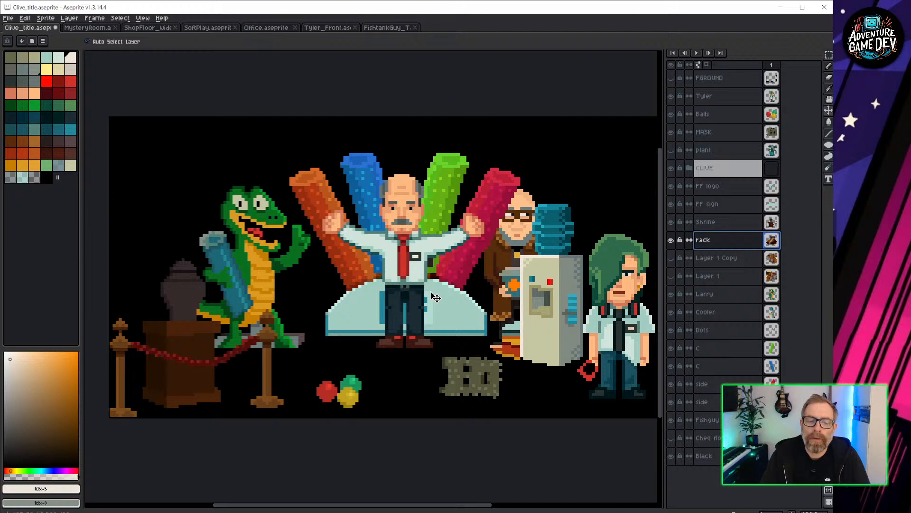
pyautogui.click(90, 42)
pyautogui.moveTo(434, 308); pyautogui.dragTo(565, 400)
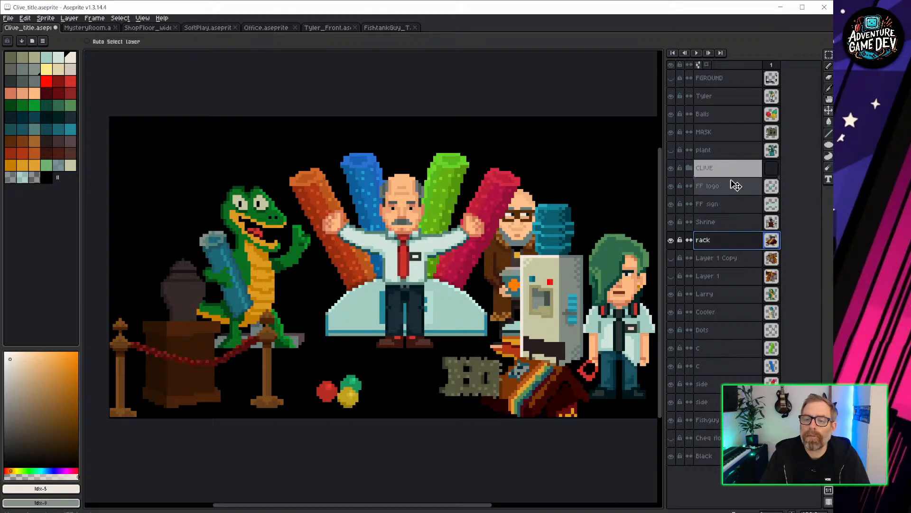
# Step: Place the rack layer directly above Tyler, nudge the artwork slightly upward, and turn automatic layer selection back on
pyautogui.moveTo(735, 99); pyautogui.dragTo(735, 95)
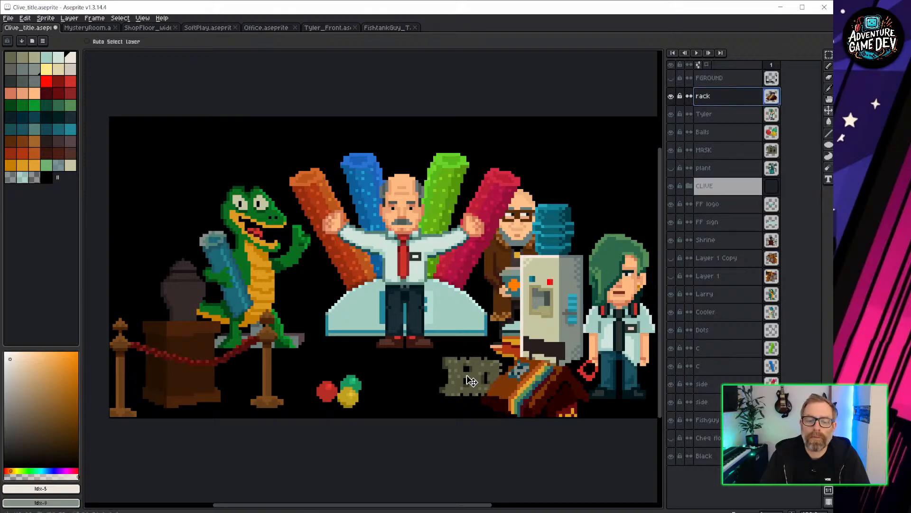
pyautogui.moveTo(480, 375); pyautogui.dragTo(463, 365)
pyautogui.click(102, 42)
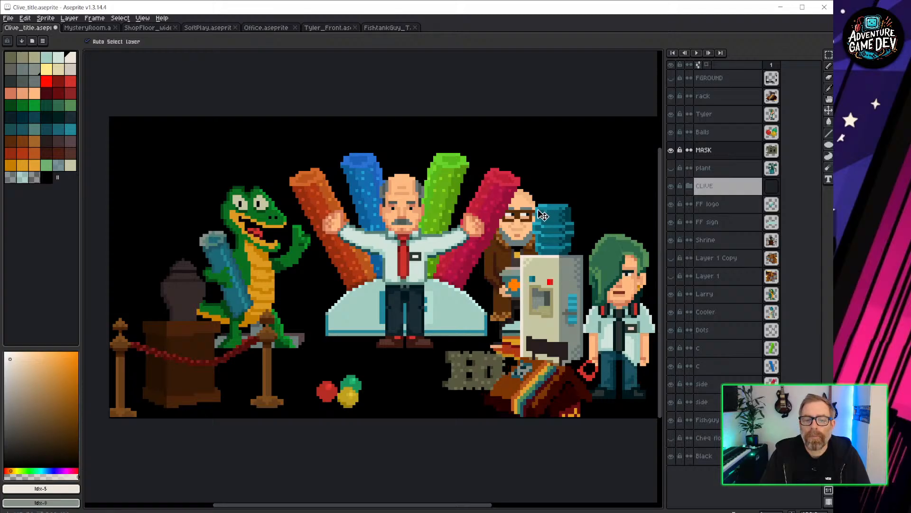
# Step: Identify the layers of Tyler, the crocodile and the roped-off shrine, switching the Shrine layer's visibility off and on
pyautogui.click(627, 266)
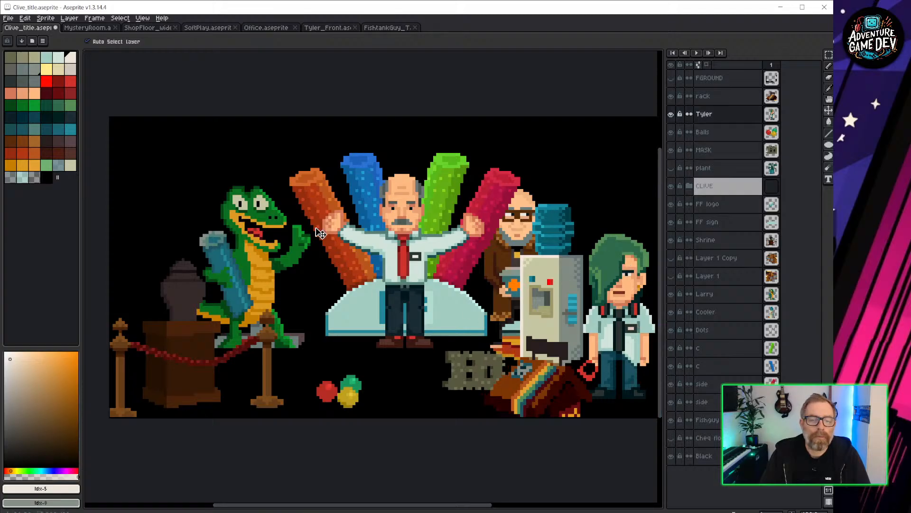
pyautogui.click(267, 238)
pyautogui.click(185, 351)
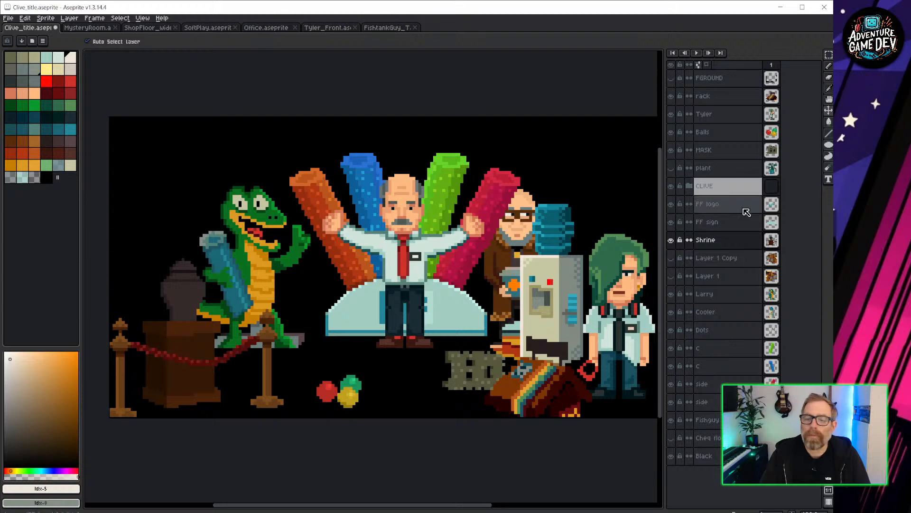
pyautogui.click(671, 241)
pyautogui.click(671, 240)
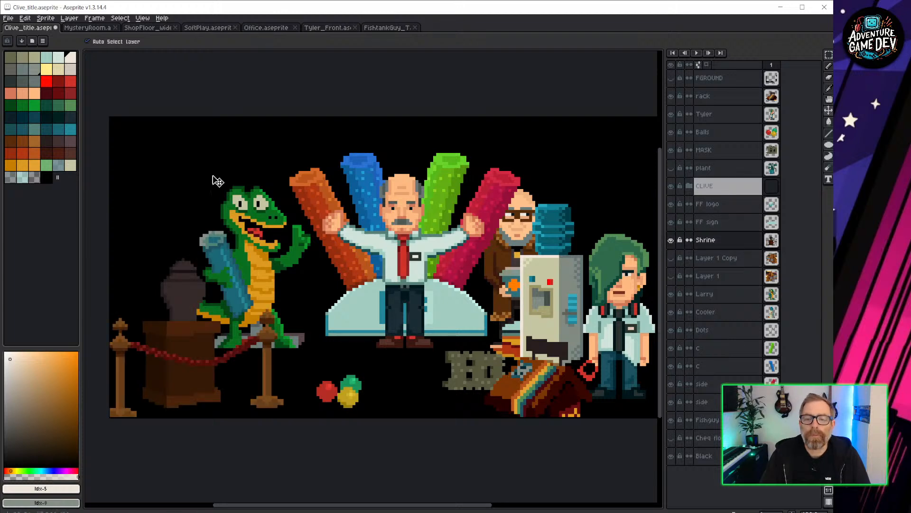
# Step: Look through the open Office, Tyler_Front and FishtankGuy_Talk_D files for further artwork to reuse
pyautogui.click(260, 28)
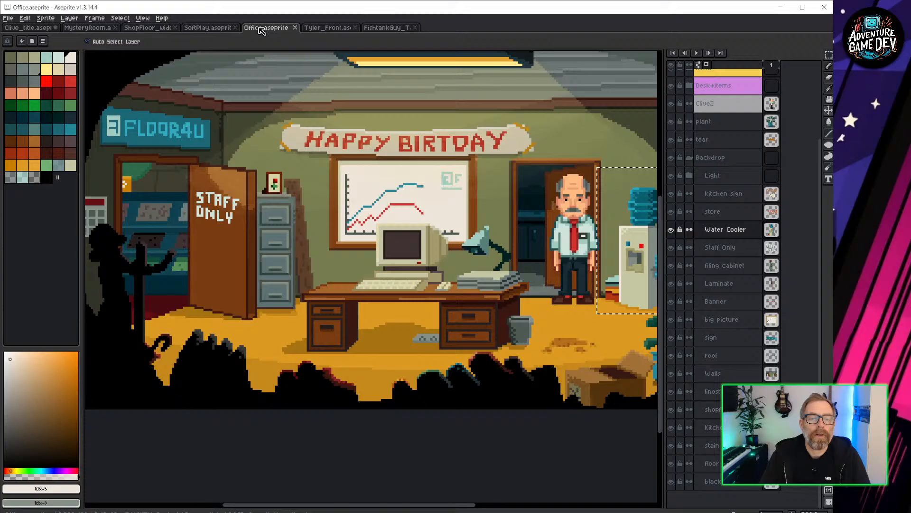
pyautogui.click(327, 28)
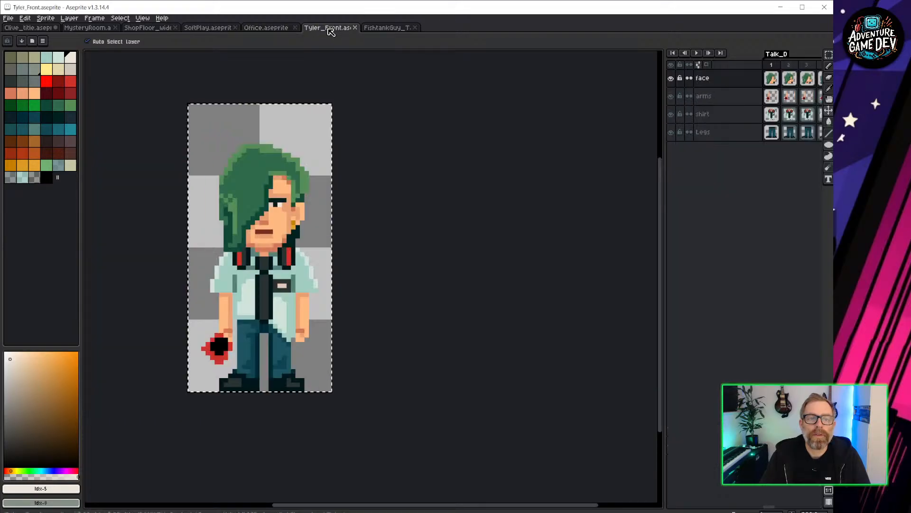
pyautogui.click(387, 28)
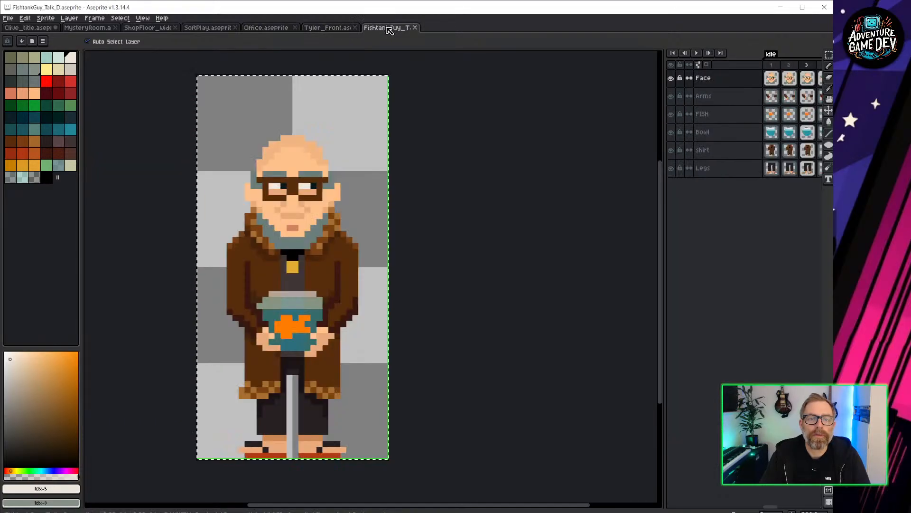
# Step: Open Kitchen.aseprite from the Locations folder of AGD_Aesprite
pyautogui.click(8, 18)
pyautogui.moveTo(37, 45)
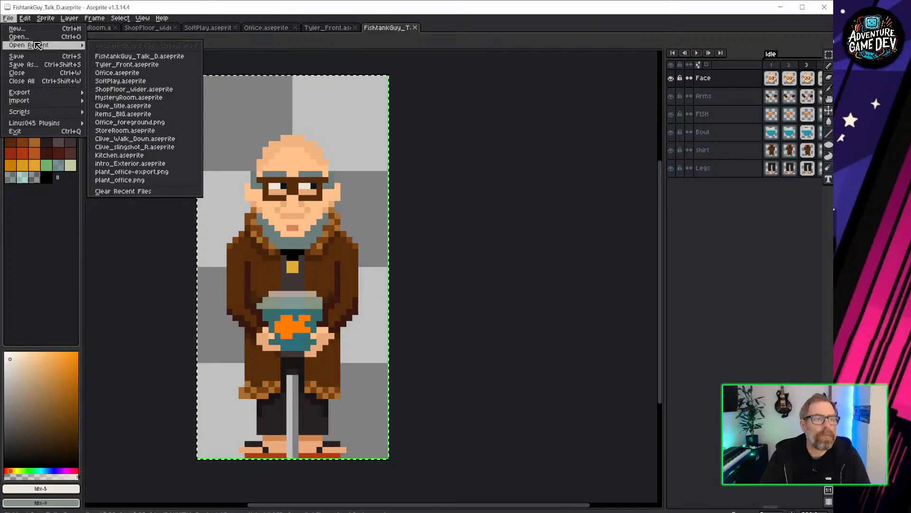
pyautogui.click(35, 37)
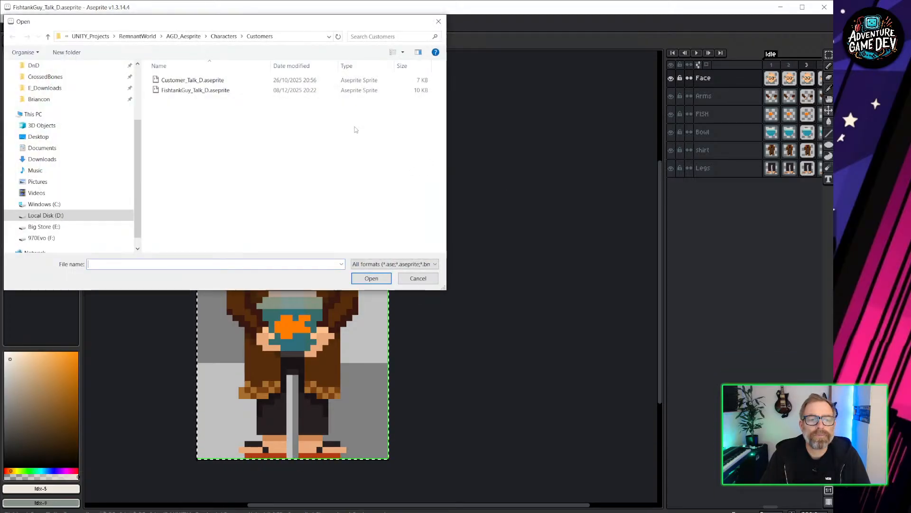
pyautogui.click(225, 36)
pyautogui.click(227, 37)
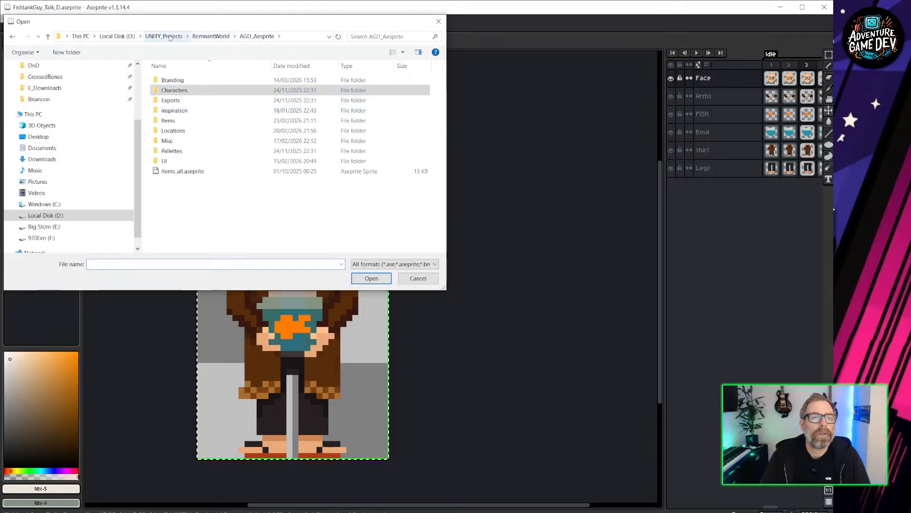
pyautogui.scroll(3, 56, 100)
pyautogui.click(56, 97)
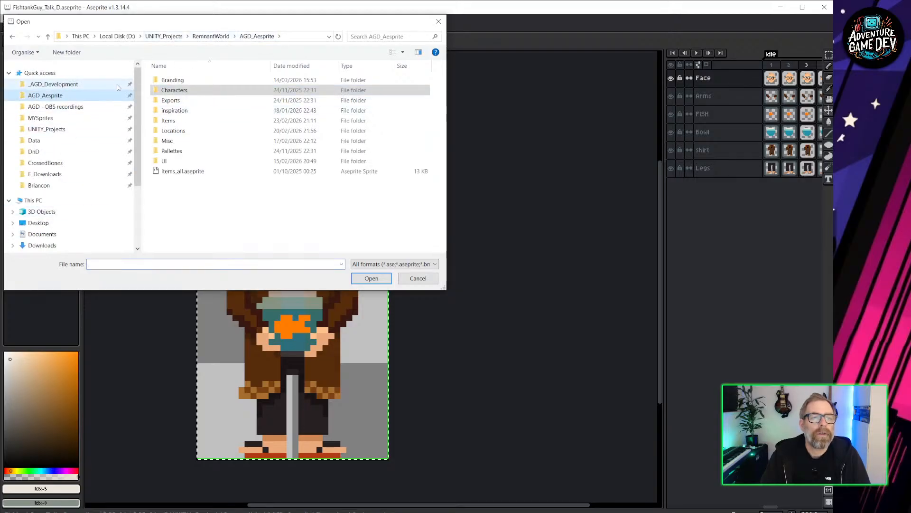
pyautogui.doubleClick(173, 131)
pyautogui.doubleClick(181, 90)
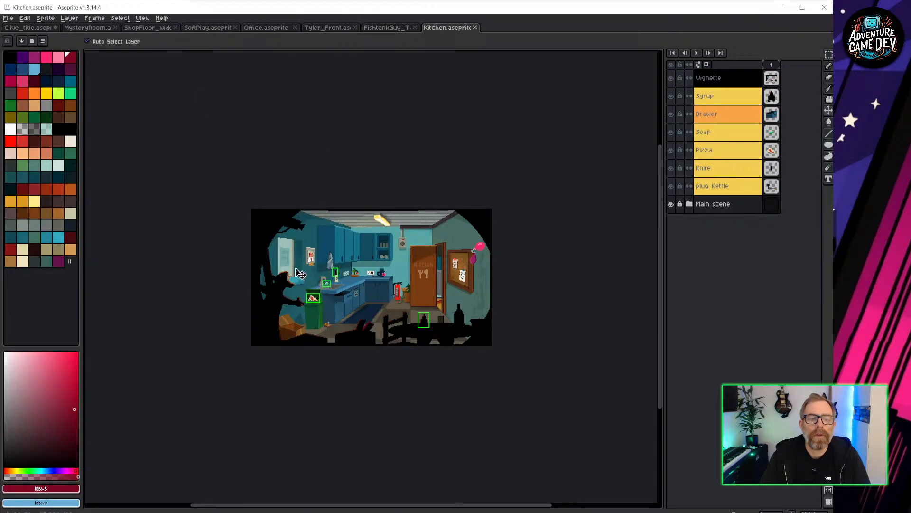
# Step: Examine the kitchen scene up close, especially the framed portrait on the wall and the nearby props, and return to Clive_title
pyautogui.scroll(6, 293, 267)
pyautogui.moveTo(458, 100); pyautogui.dragTo(380, 145, button='middle')
pyautogui.scroll(-3, 386, 286)
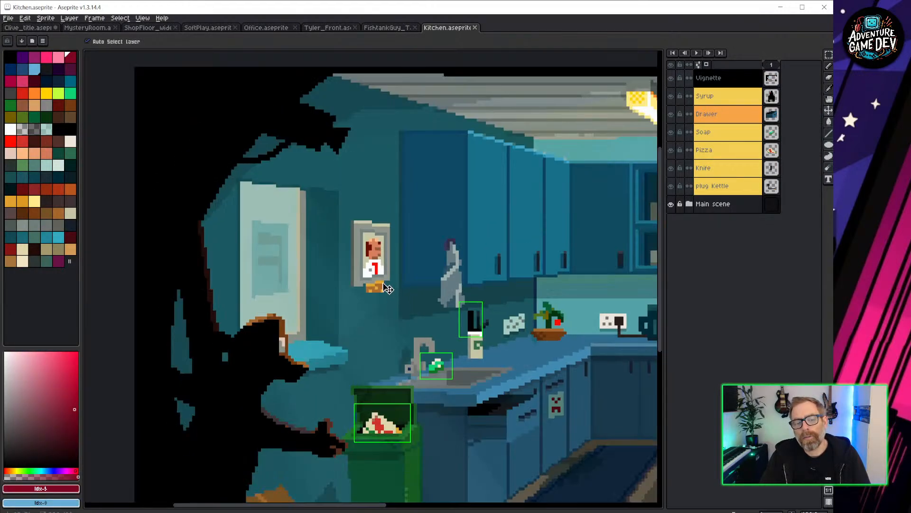
pyautogui.scroll(-1, 386, 288)
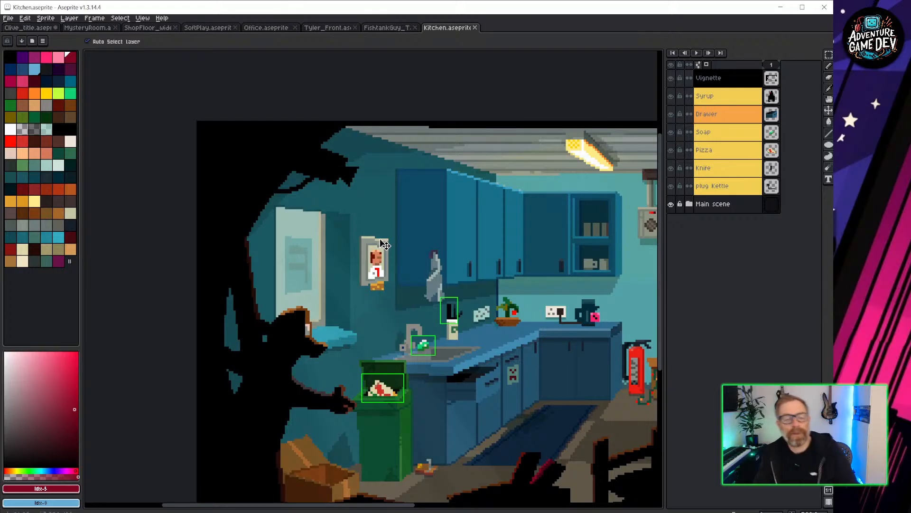
pyautogui.scroll(-1, 398, 239)
pyautogui.moveTo(442, 266); pyautogui.dragTo(405, 281, button='middle')
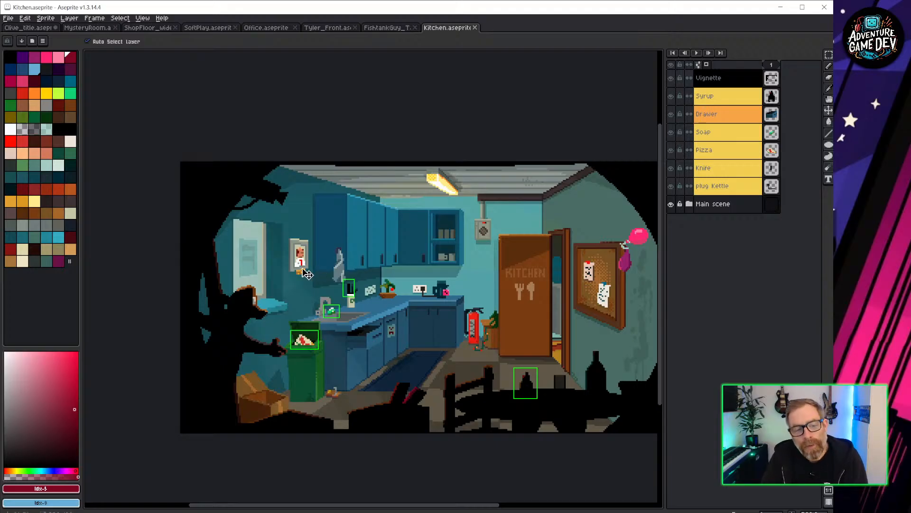
pyautogui.scroll(2, 307, 274)
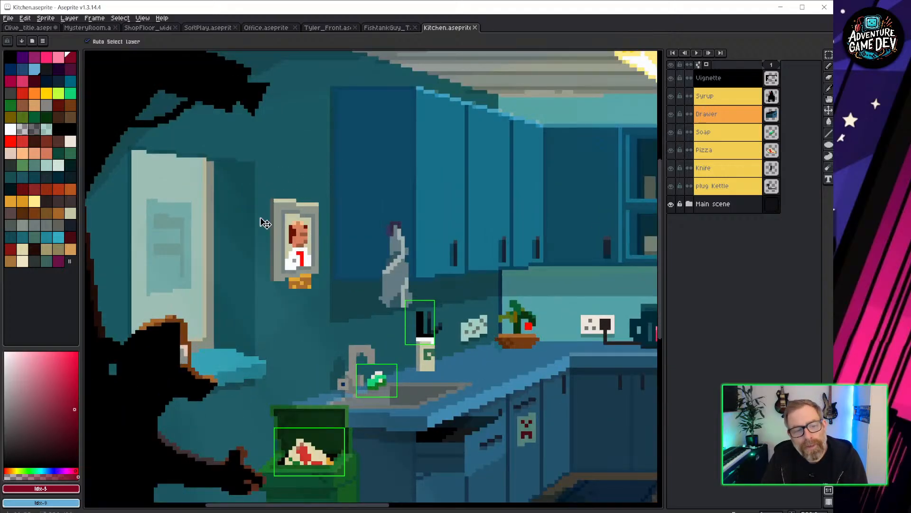
pyautogui.click(37, 28)
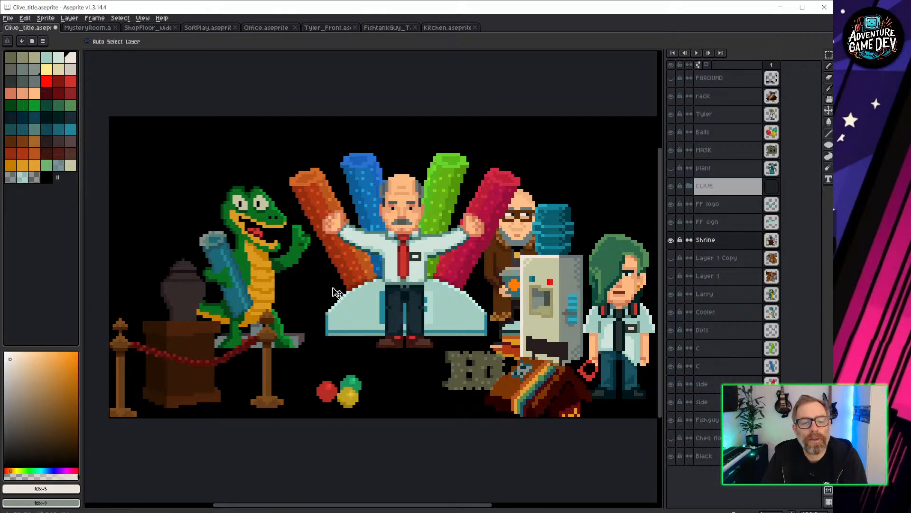
pyautogui.moveTo(417, 274); pyautogui.dragTo(355, 259, button='middle')
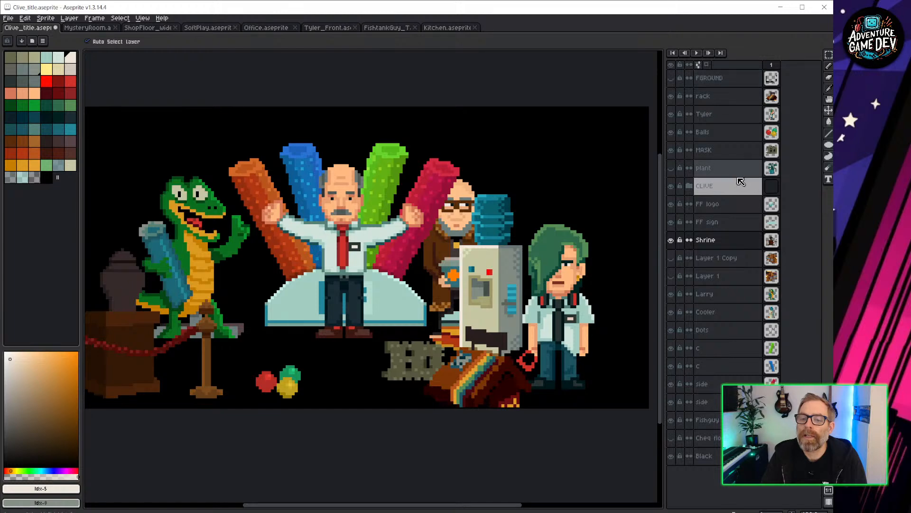
# Step: Show the plant layer and place the potted plant between the crocodile and Clive's counter, overlapping the counter's edge
pyautogui.click(670, 168)
pyautogui.moveTo(314, 336); pyautogui.dragTo(272, 330)
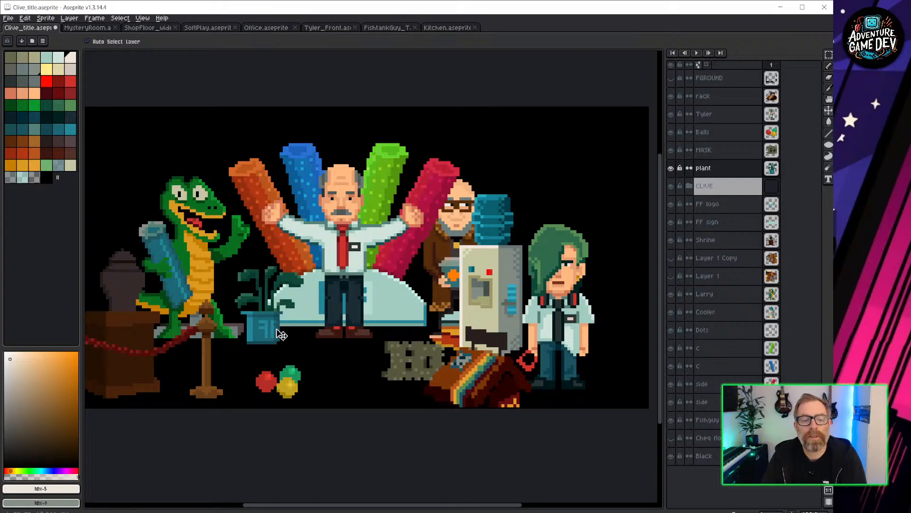
# Step: Nudge the mask slightly closer to the rainbow rack and move the three coloured balls up against the plant pot
pyautogui.moveTo(385, 345); pyautogui.dragTo(377, 291, button='middle')
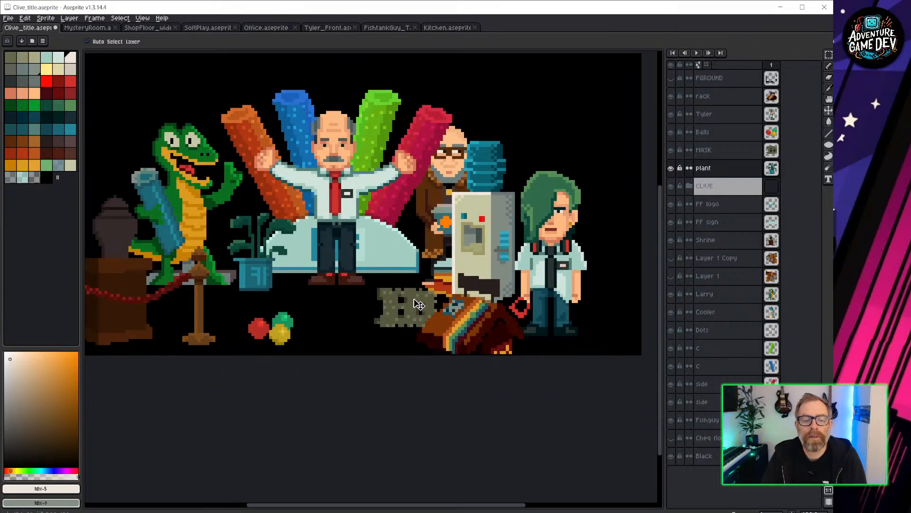
pyautogui.moveTo(420, 311)
pyautogui.mouseDown()
pyautogui.moveTo(411, 312)
pyautogui.moveTo(424, 311)
pyautogui.mouseUp()
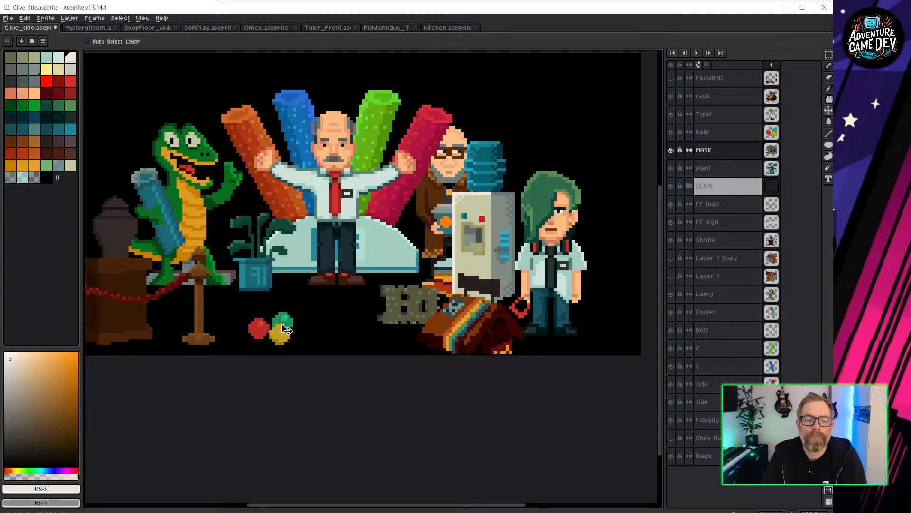
pyautogui.moveTo(288, 328); pyautogui.dragTo(289, 311)
pyautogui.moveTo(375, 219); pyautogui.dragTo(422, 291, button='middle')
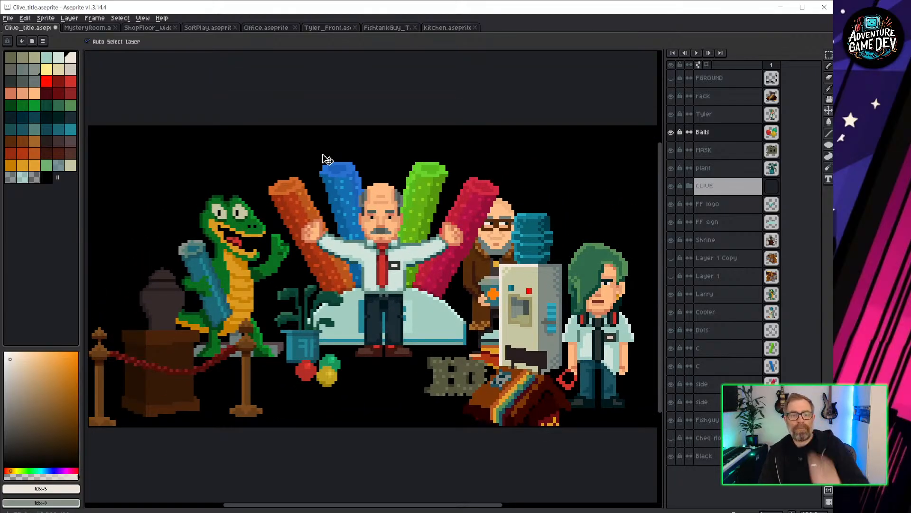
pyautogui.moveTo(469, 274); pyautogui.dragTo(458, 258, button='middle')
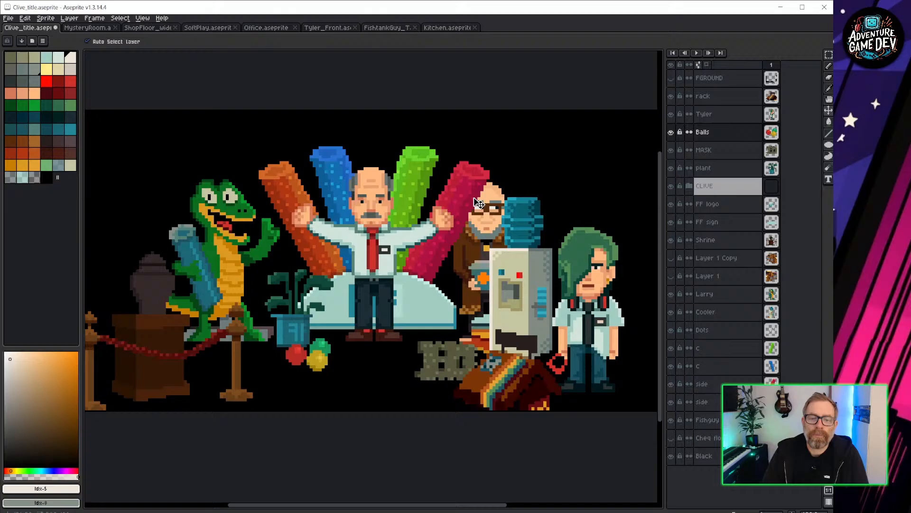
# Step: Add a new layer directly above the Fishguy layer and name it SHADOWS
pyautogui.click(517, 184)
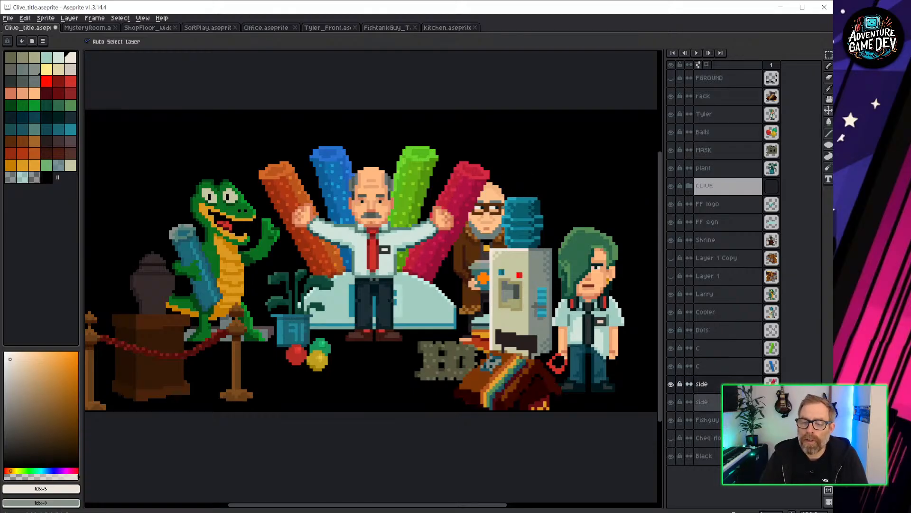
pyautogui.click(731, 402)
pyautogui.click(730, 420)
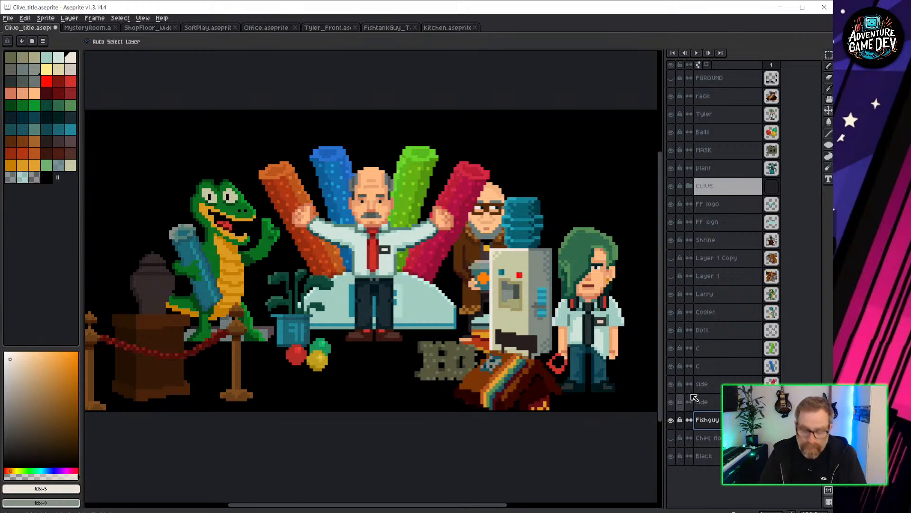
pyautogui.hotkey('shift', 'n')
pyautogui.doubleClick(717, 420)
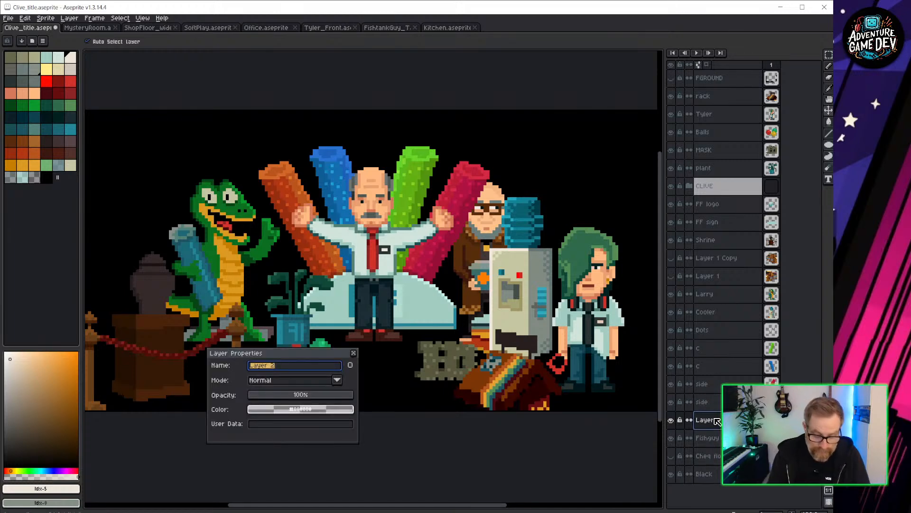
pyautogui.write('SHADOW')
pyautogui.press('Return')
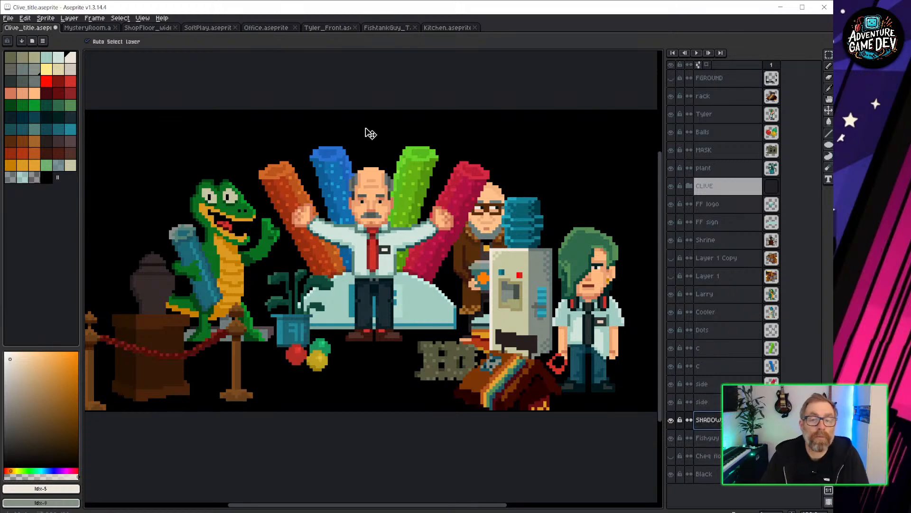
# Step: Paint black shadow strips with a 4 px pencil along the outer edges of the orange and crimson carpet rolls
pyautogui.click(46, 177)
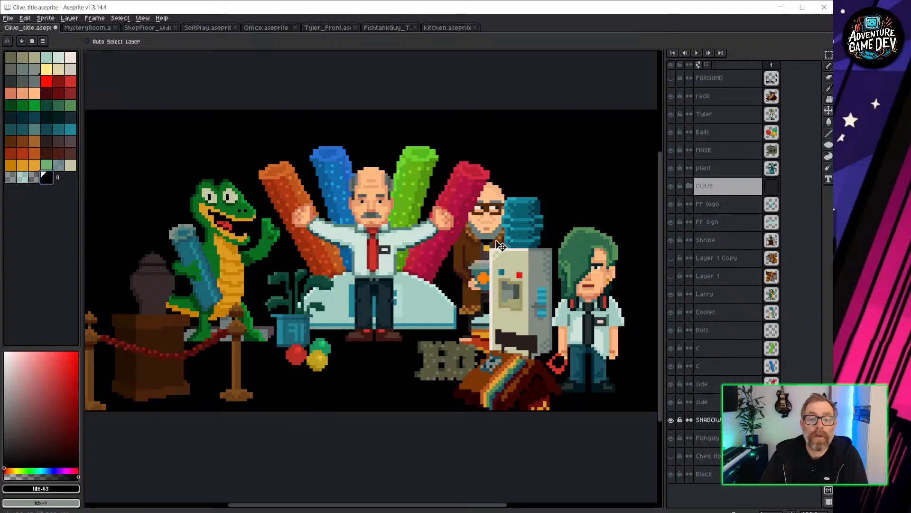
pyautogui.scroll(1, 501, 246)
pyautogui.press('b')
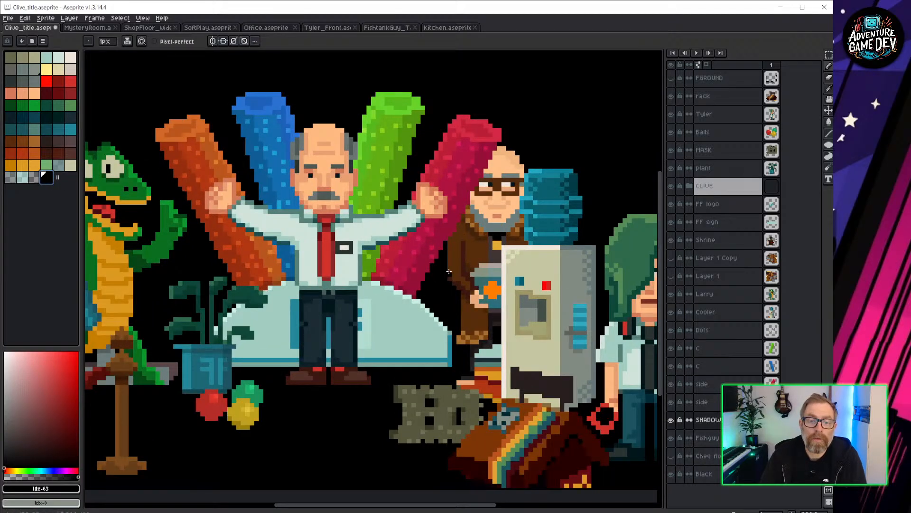
pyautogui.keyDown('alt'); pyautogui.click(461, 247); pyautogui.keyUp('alt')
pyautogui.keyDown('alt'); pyautogui.click(444, 277); pyautogui.keyUp('alt')
pyautogui.moveTo(438, 264); pyautogui.dragTo(500, 148)
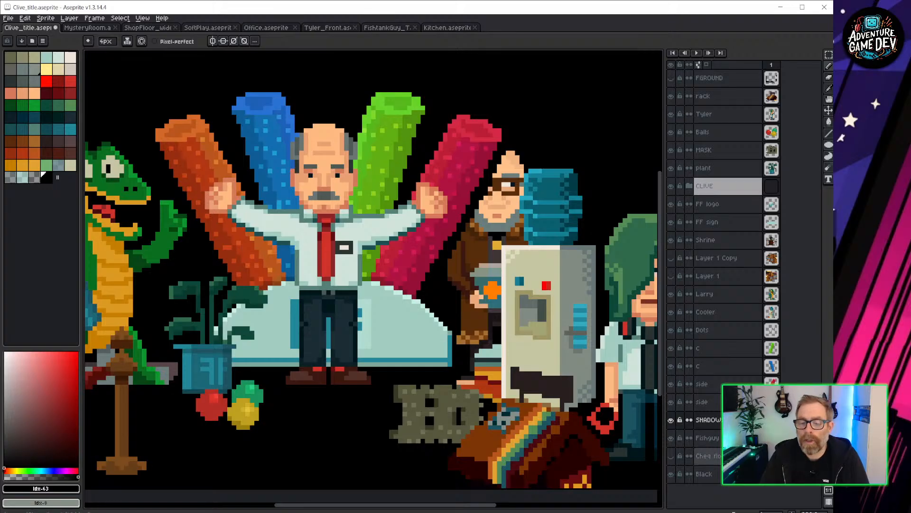
# Step: Hide the Black background layer and paint matching shadow strips along the outer edges of the blue and green carpet rolls
pyautogui.click(671, 474)
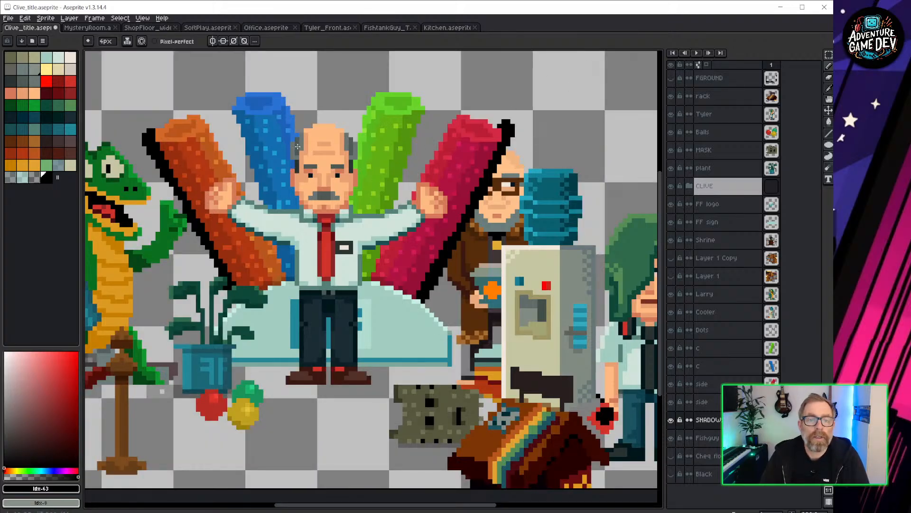
pyautogui.moveTo(241, 123); pyautogui.dragTo(264, 204)
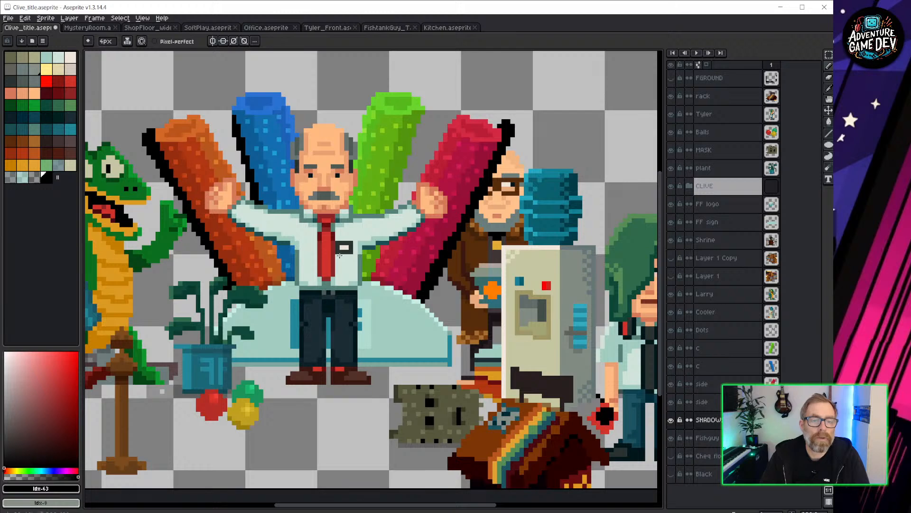
pyautogui.moveTo(386, 220); pyautogui.dragTo(423, 117)
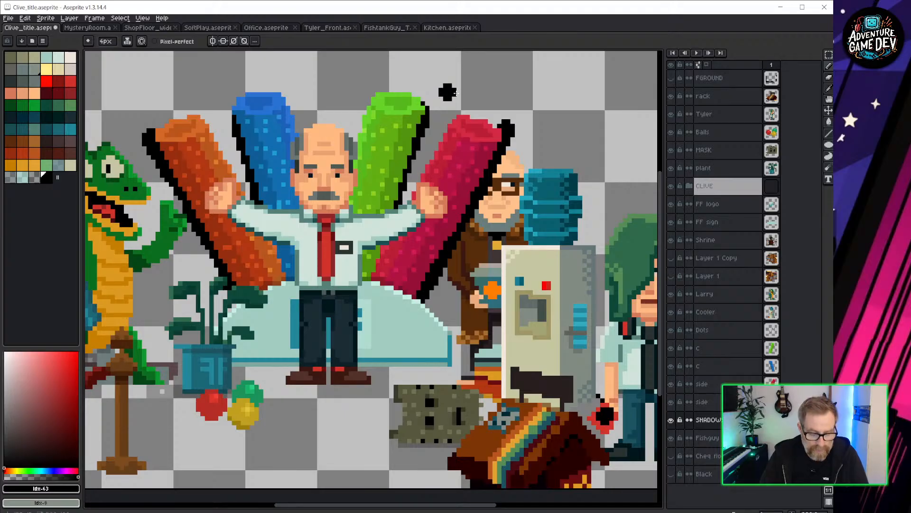
# Step: Erase the excess shadow pixels sticking out past the upper ends of the crimson and orange rolls with a 1 px eraser
pyautogui.press('e')
pyautogui.moveTo(508, 123)
pyautogui.mouseDown()
pyautogui.moveTo(513, 135)
pyautogui.moveTo(504, 122)
pyautogui.mouseUp()
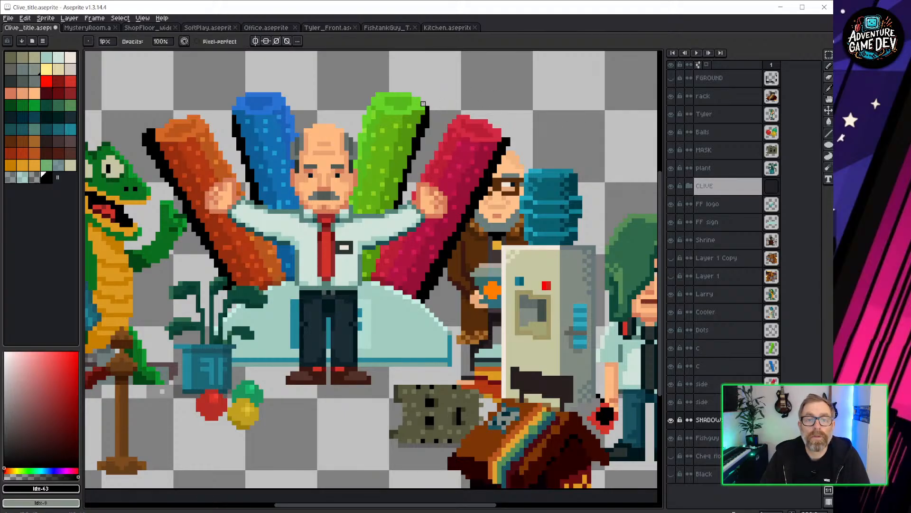
pyautogui.moveTo(180, 117)
pyautogui.mouseDown()
pyautogui.moveTo(147, 133)
pyautogui.moveTo(162, 117)
pyautogui.moveTo(145, 144)
pyautogui.mouseUp()
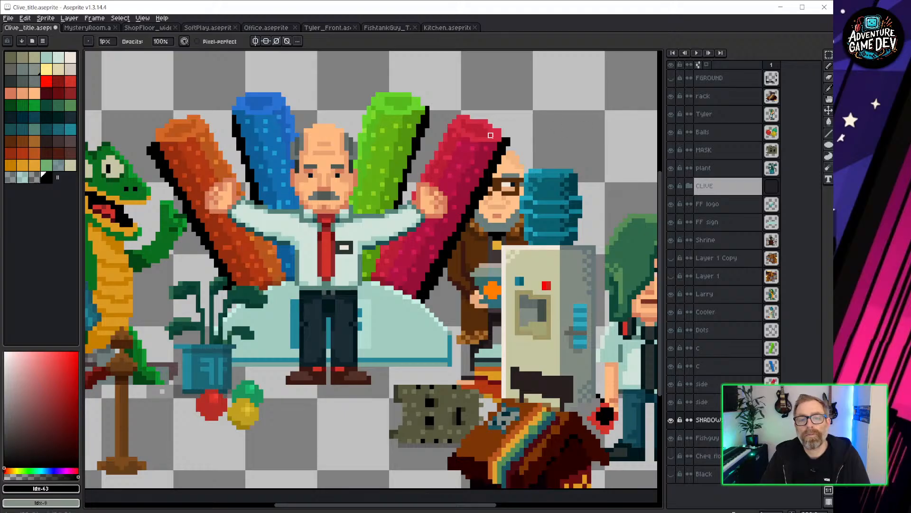
pyautogui.moveTo(491, 135); pyautogui.dragTo(506, 139)
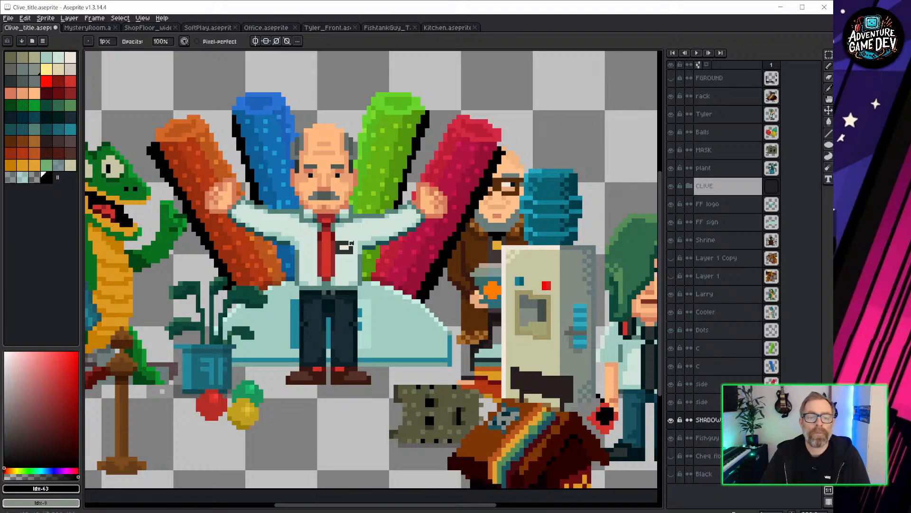
# Step: Lower the SHADOWS layer's opacity to about 36%
pyautogui.doubleClick(707, 420)
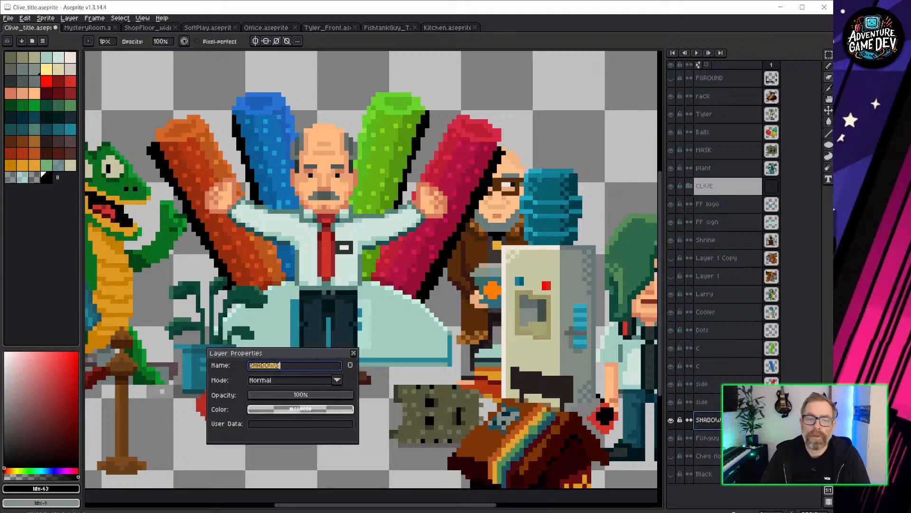
pyautogui.click(299, 396)
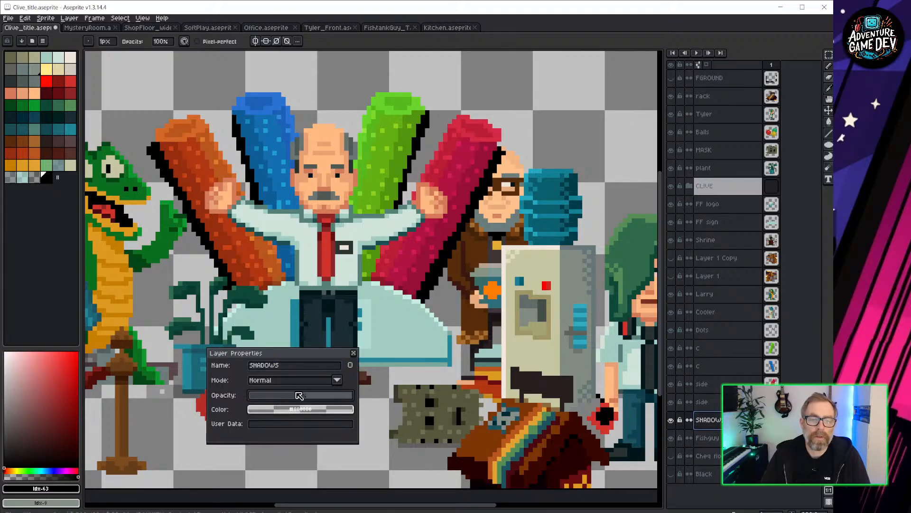
pyautogui.moveTo(299, 396); pyautogui.dragTo(293, 401)
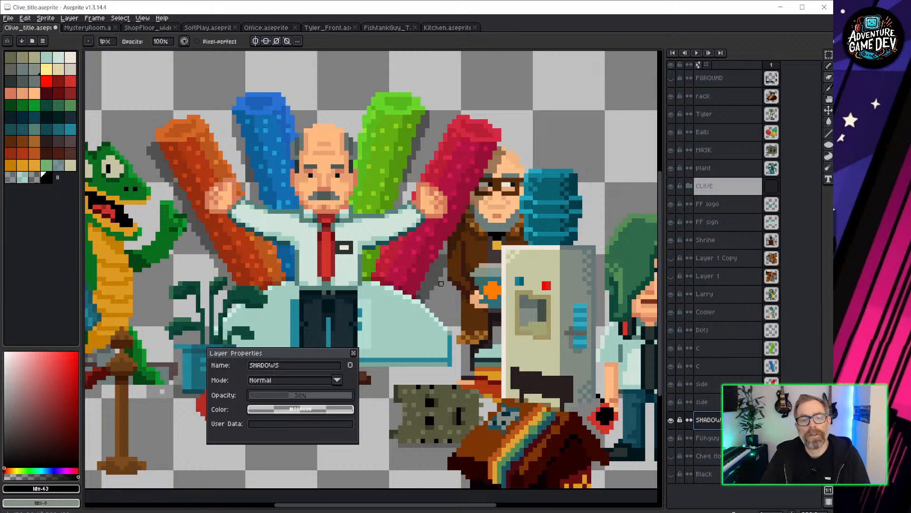
pyautogui.click(353, 352)
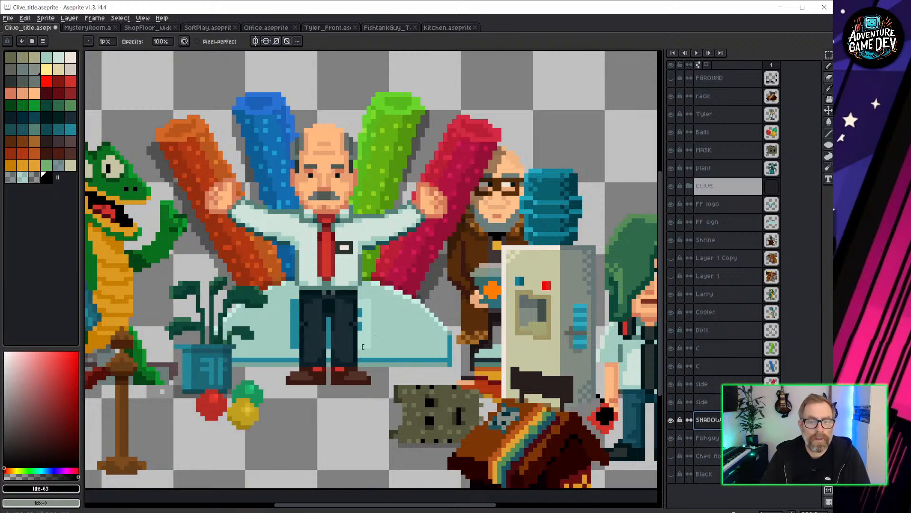
# Step: Check the crimson roll's shadow against the fish tank guy up close and show the Black background layer again
pyautogui.press('e')
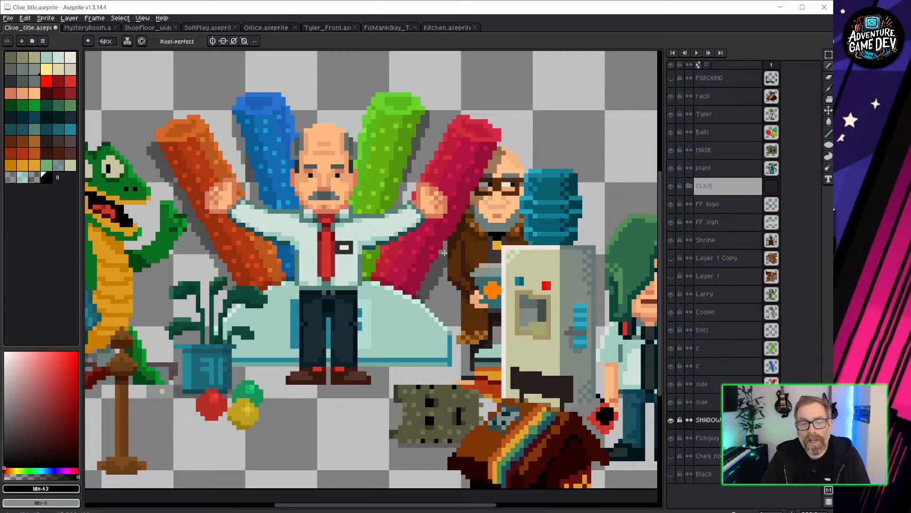
pyautogui.scroll(5, 447, 243)
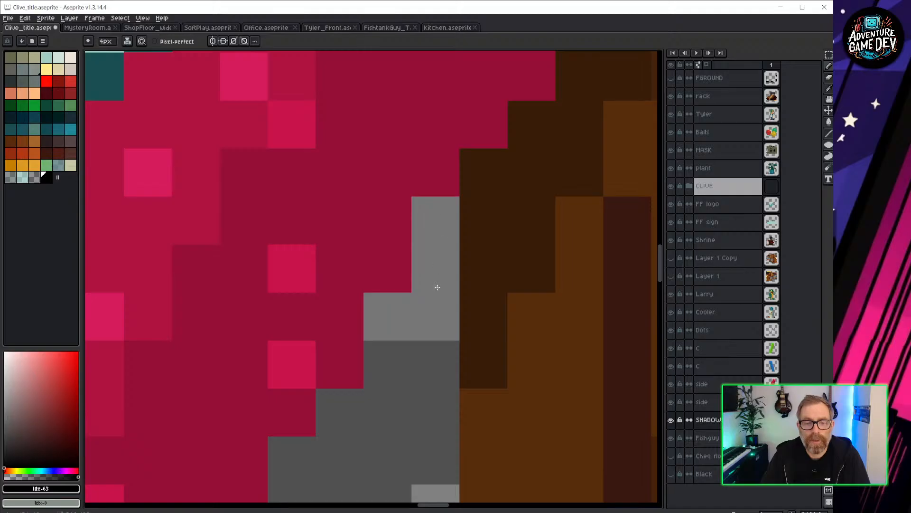
pyautogui.scroll(-5, 411, 295)
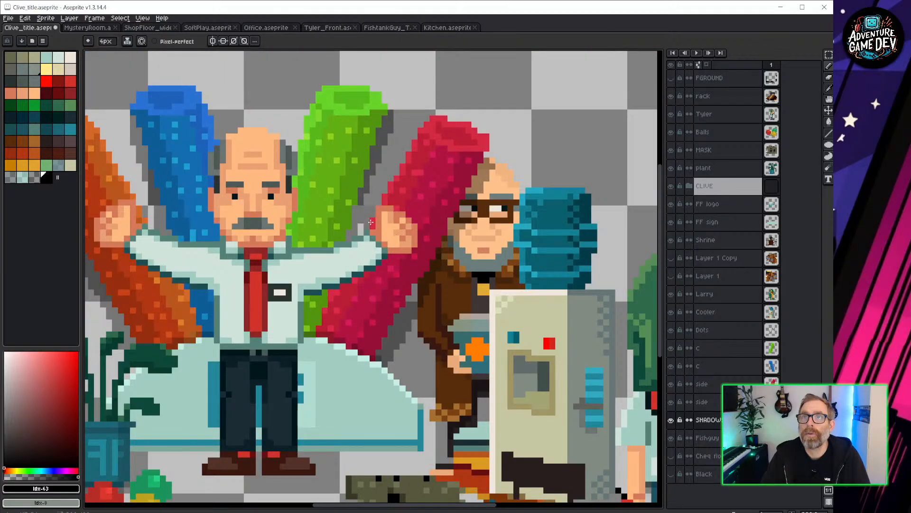
pyautogui.click(671, 475)
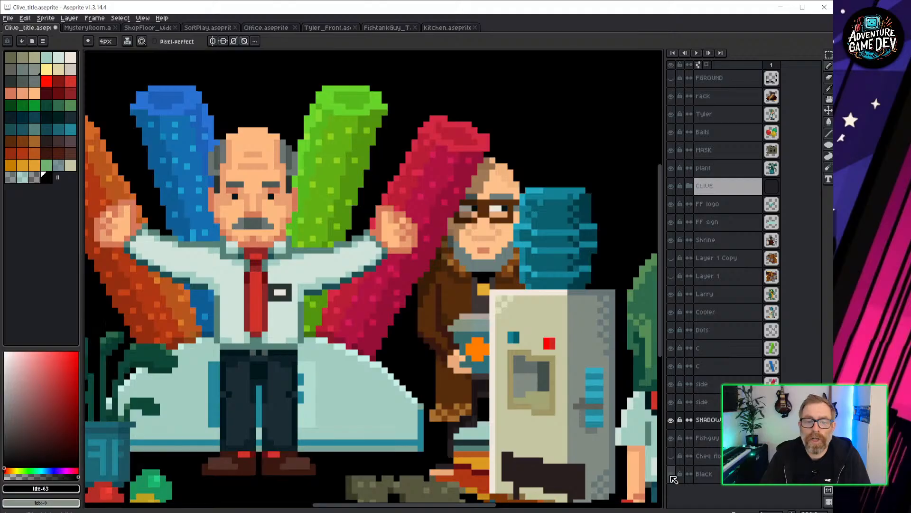
pyautogui.scroll(-3, 411, 296)
pyautogui.moveTo(411, 296); pyautogui.dragTo(463, 269, button='middle')
pyautogui.scroll(-1, 335, 301)
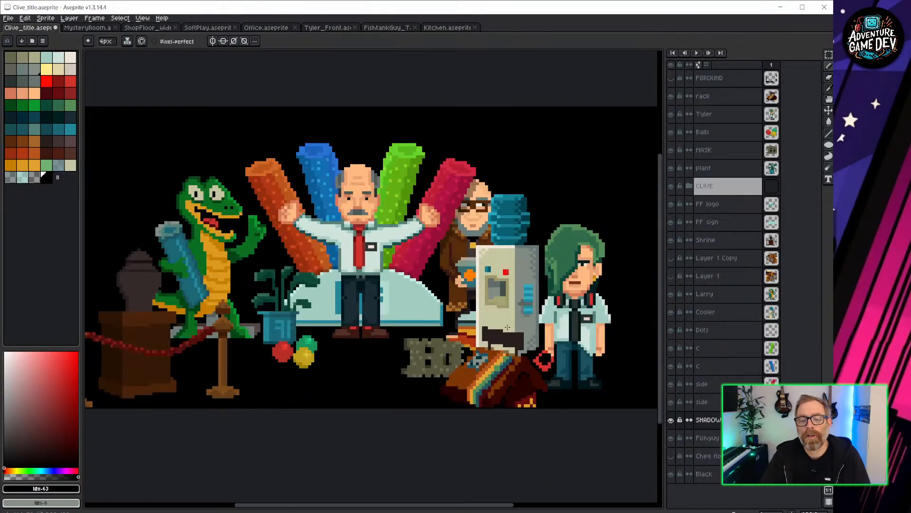
# Step: Darken the Fishguy layer with a Brightness/Contrast adjustment, using a negative brightness and a contrast of 0
pyautogui.scroll(1, 315, 294)
pyautogui.click(707, 437)
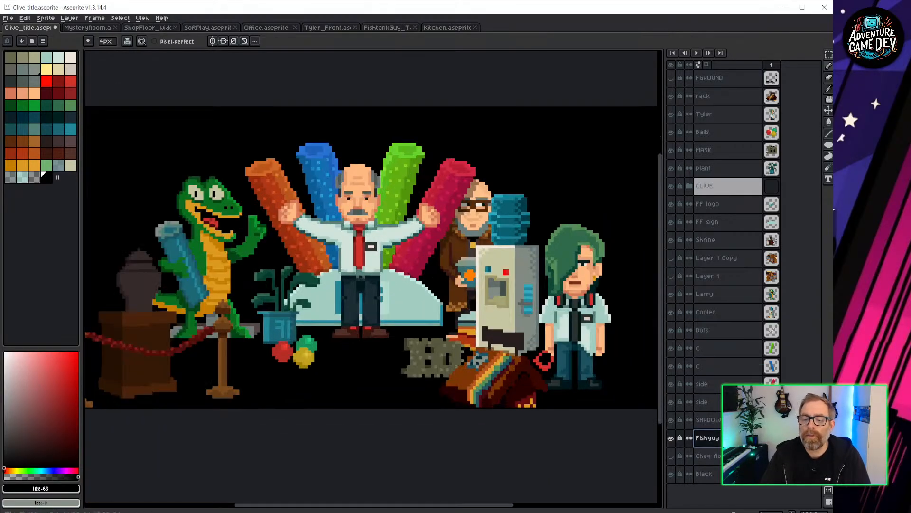
pyautogui.click(25, 18)
pyautogui.moveTo(71, 222)
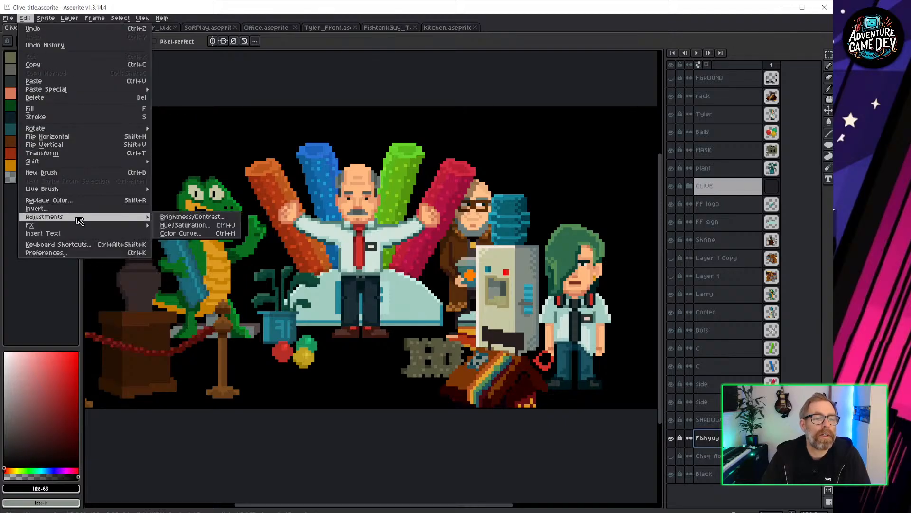
pyautogui.click(202, 219)
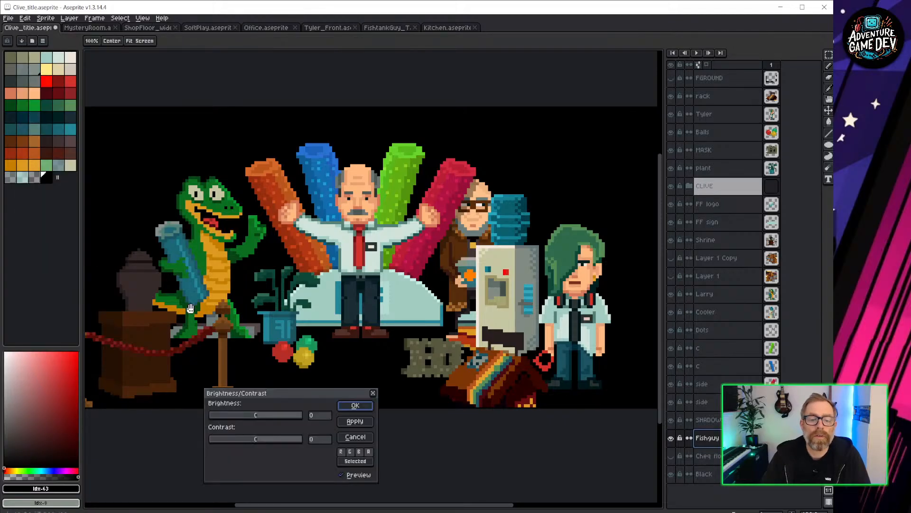
pyautogui.moveTo(256, 417); pyautogui.dragTo(262, 442)
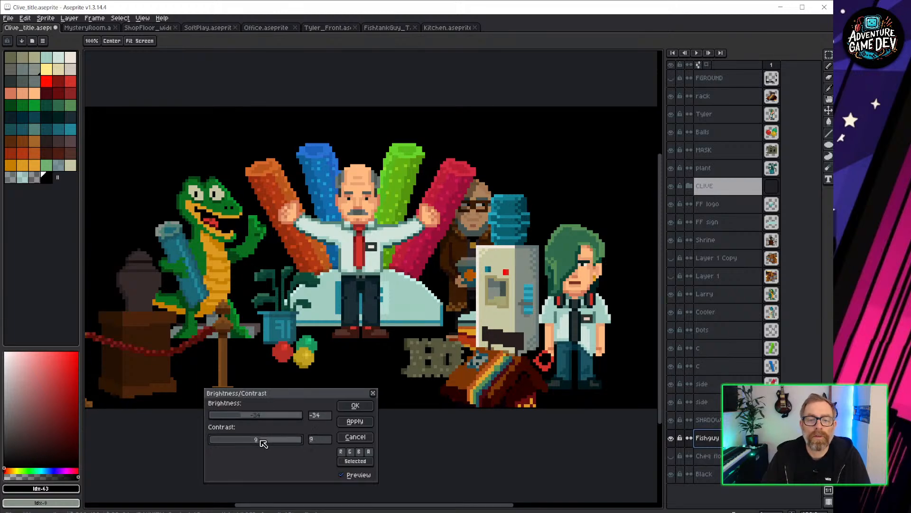
pyautogui.click(316, 438)
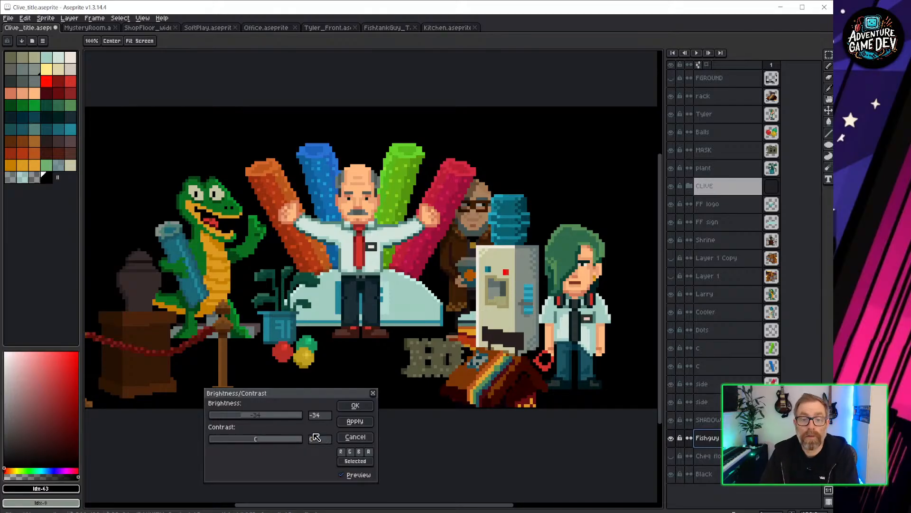
pyautogui.moveTo(246, 418); pyautogui.dragTo(244, 416)
pyautogui.click(355, 406)
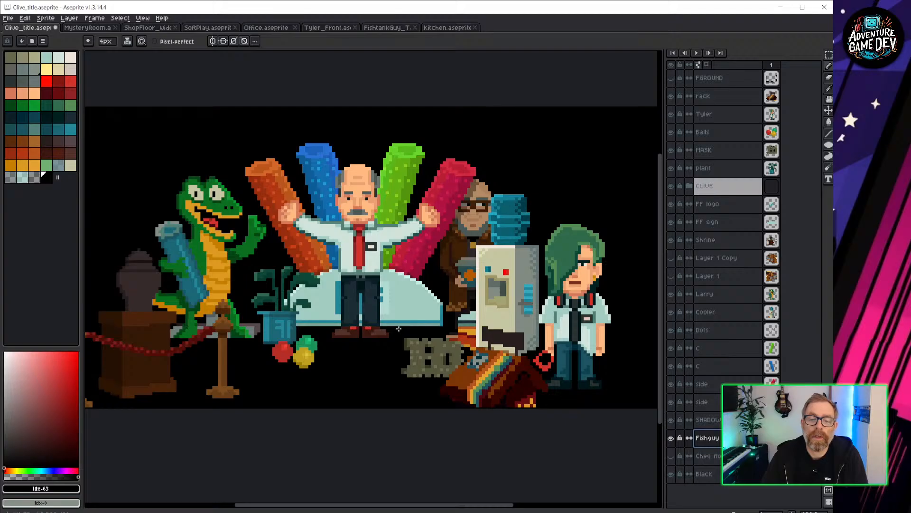
pyautogui.moveTo(285, 301); pyautogui.dragTo(327, 333, button='middle')
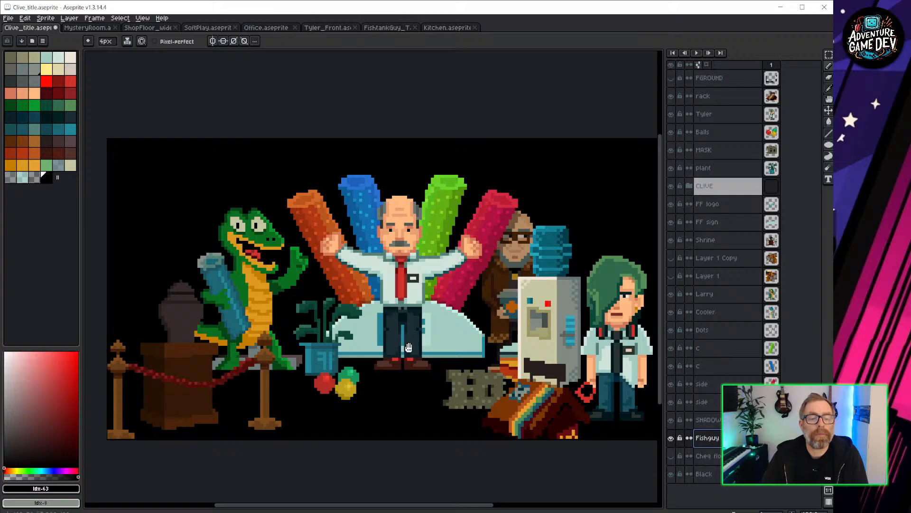
pyautogui.moveTo(408, 347)
pyautogui.mouseDown(button='middle')
pyautogui.moveTo(382, 328)
pyautogui.moveTo(395, 338)
pyautogui.mouseUp(button='middle')
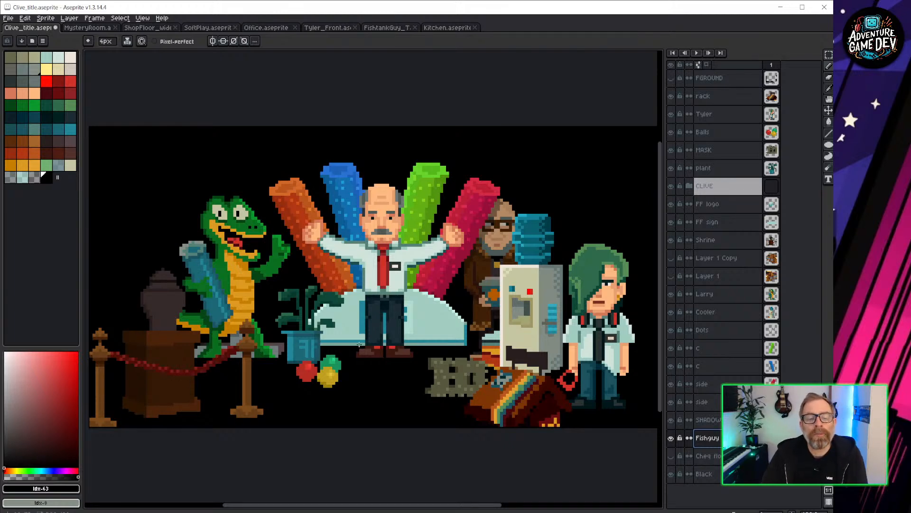
# Step: Move the shrine with its rope barrier a little to the right, closer to the crocodile
pyautogui.scroll(-1, 360, 273)
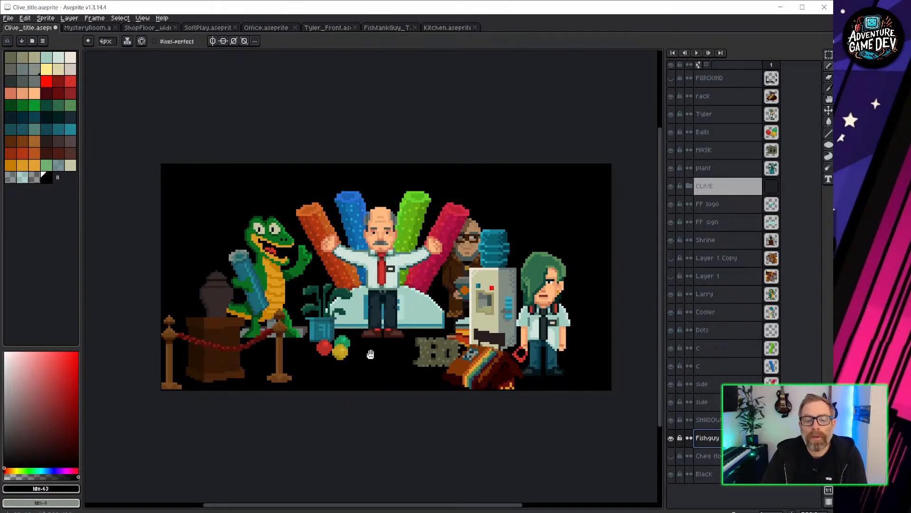
pyautogui.moveTo(370, 354); pyautogui.dragTo(376, 331, button='middle')
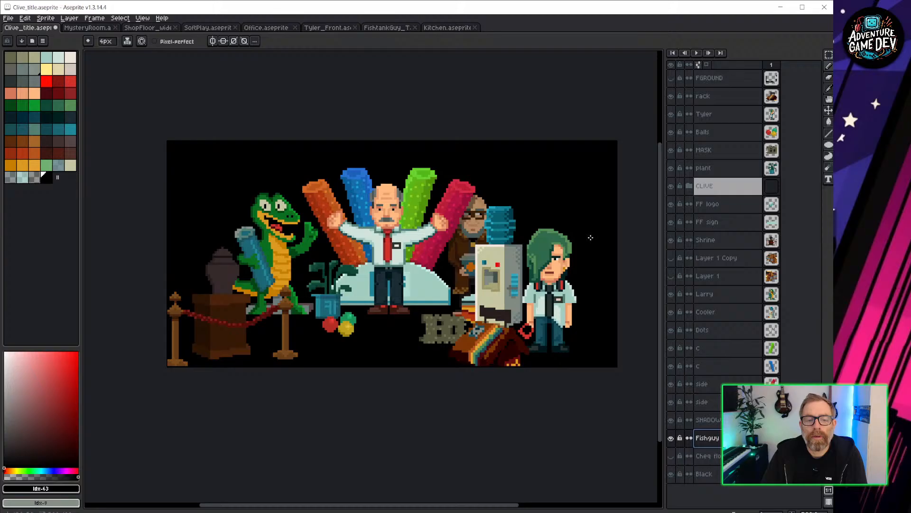
pyautogui.hotkey('ctrl', 'a')
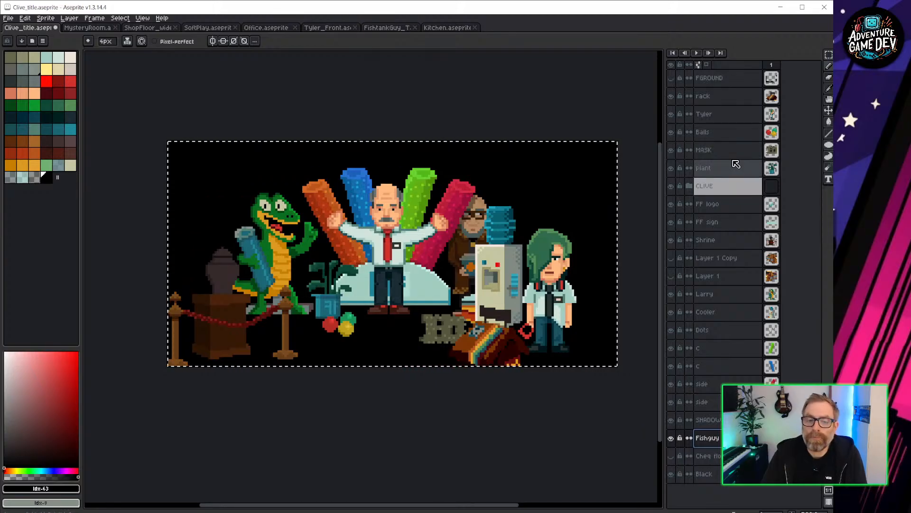
pyautogui.hotkey('ctrl', 'd')
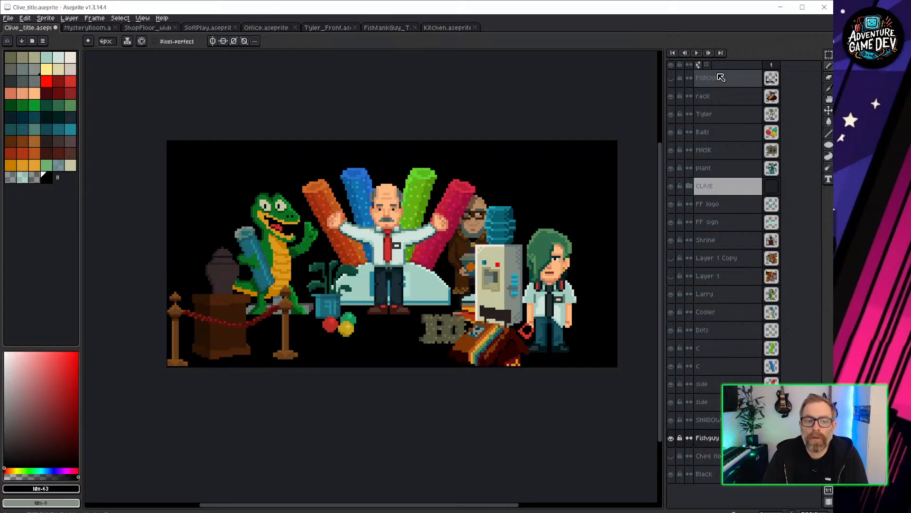
pyautogui.press('v')
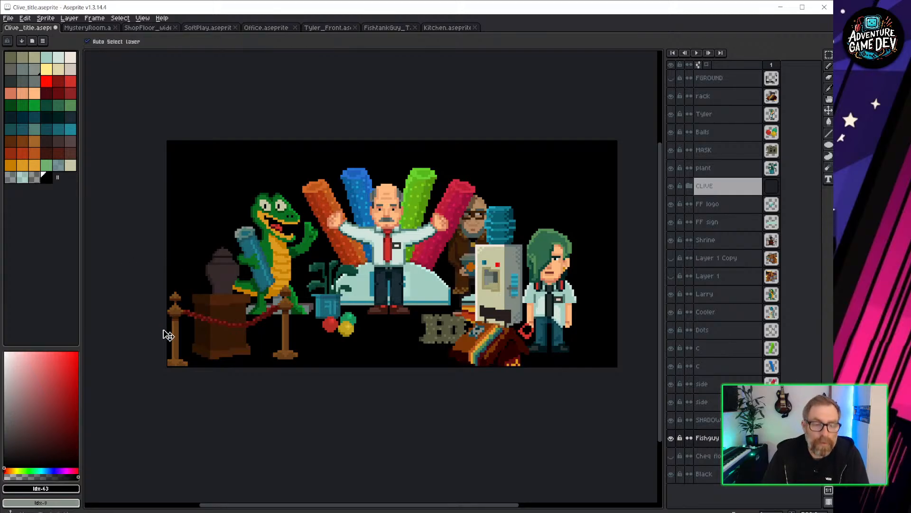
pyautogui.moveTo(223, 327); pyautogui.dragTo(229, 320)
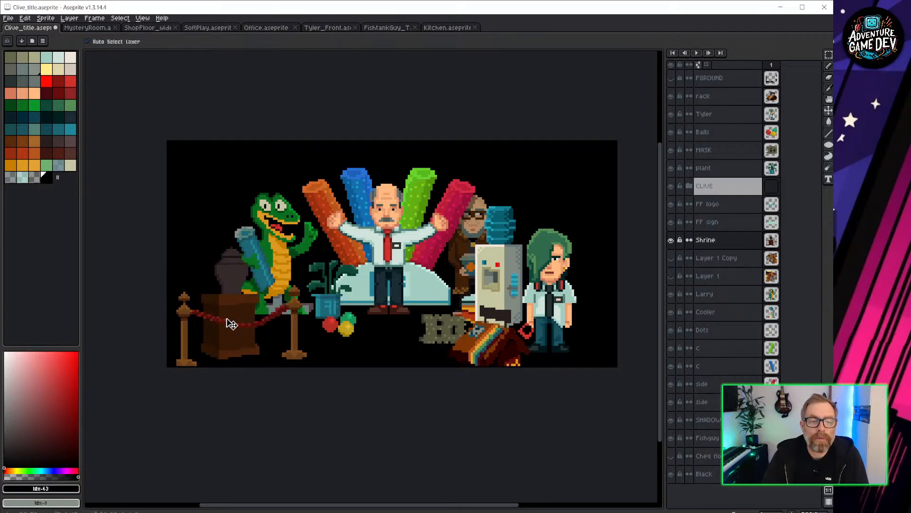
# Step: Shift the crocodile slightly up and to the right, and place its Larry layer directly below Fishguy
pyautogui.moveTo(283, 276); pyautogui.dragTo(283, 263)
pyautogui.click(724, 295)
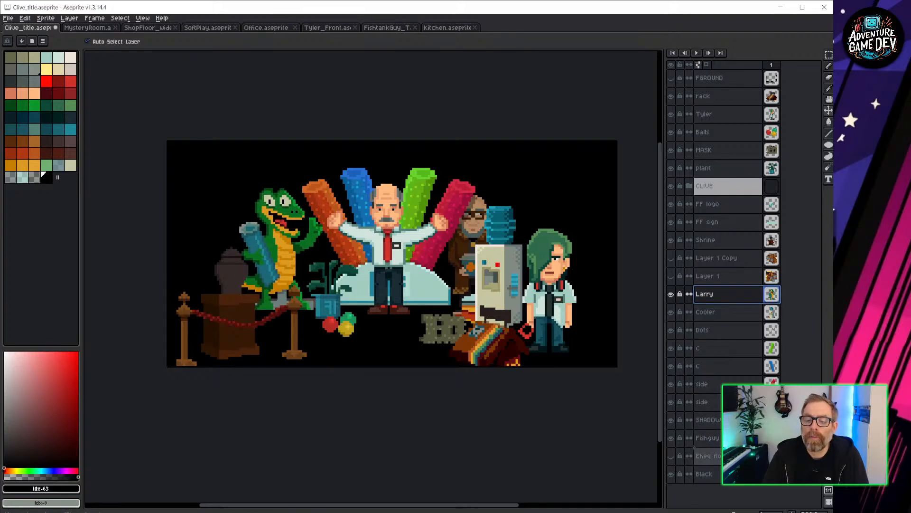
pyautogui.moveTo(694, 447); pyautogui.dragTo(694, 446)
pyautogui.moveTo(277, 255); pyautogui.dragTo(277, 253)
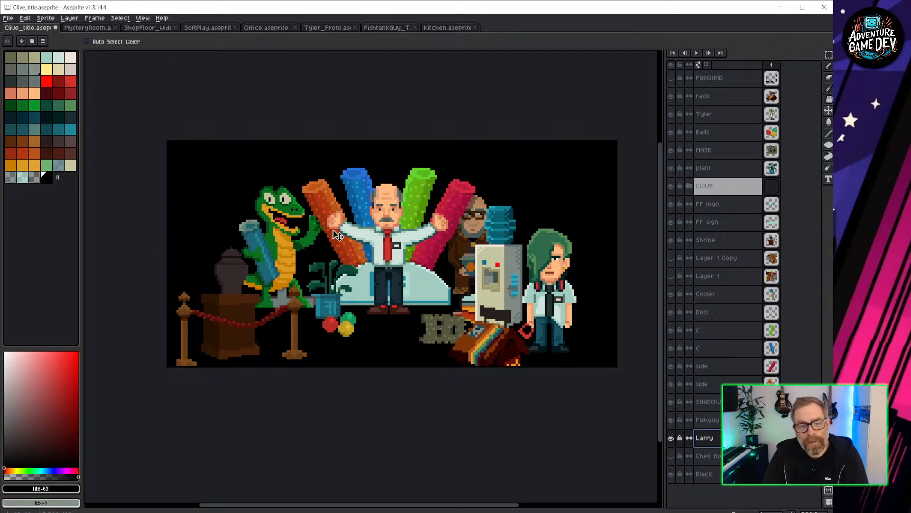
# Step: Nudge the rainbow-striped carpet rack and the roped-off shrine slightly to the right
pyautogui.click(495, 352)
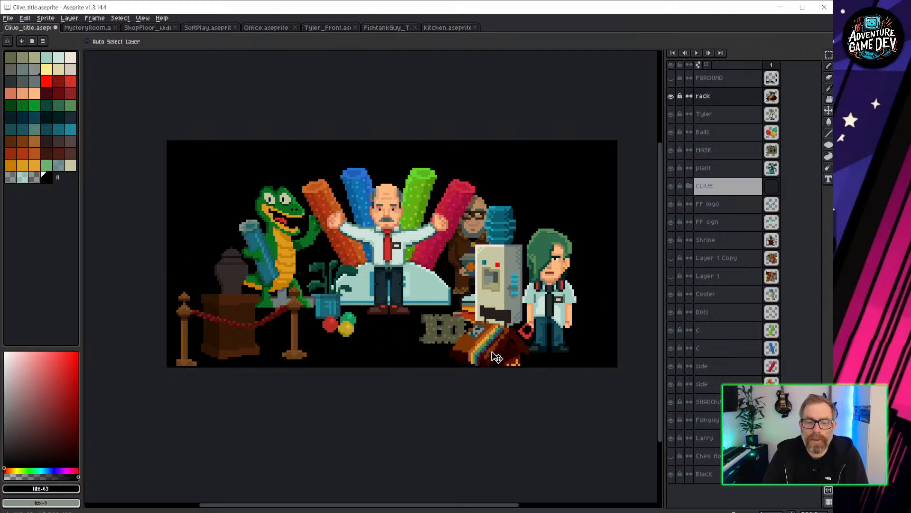
pyautogui.moveTo(506, 357); pyautogui.dragTo(509, 357)
pyautogui.click(558, 298)
pyautogui.moveTo(557, 298); pyautogui.dragTo(558, 299)
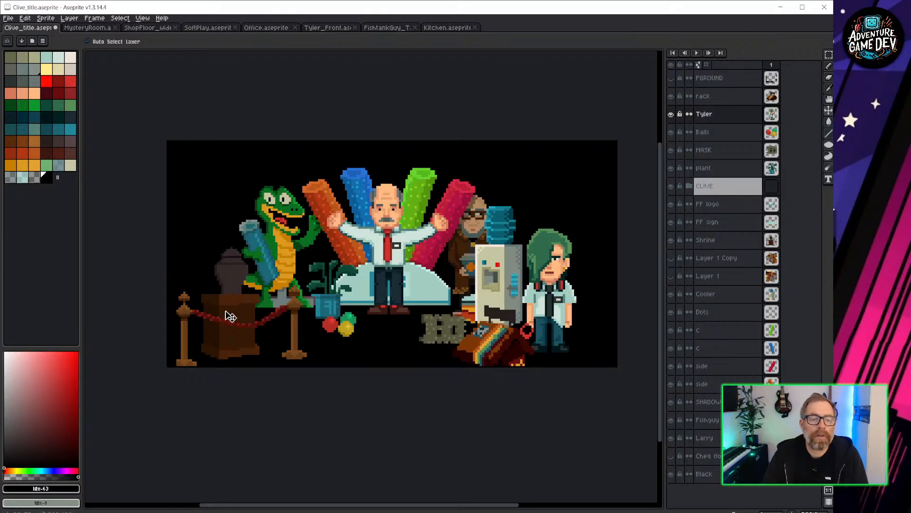
pyautogui.moveTo(231, 317); pyautogui.dragTo(240, 316)
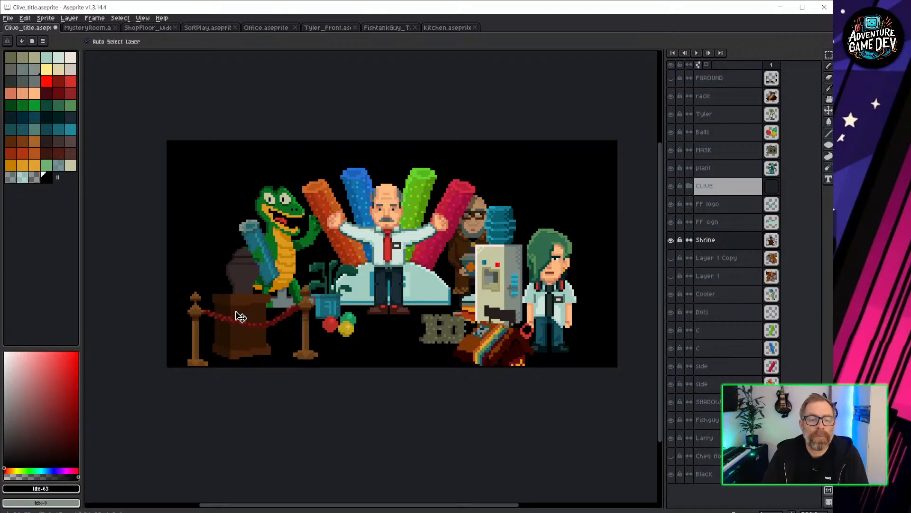
pyautogui.moveTo(241, 318)
pyautogui.mouseDown()
pyautogui.moveTo(230, 315)
pyautogui.moveTo(245, 316)
pyautogui.mouseUp()
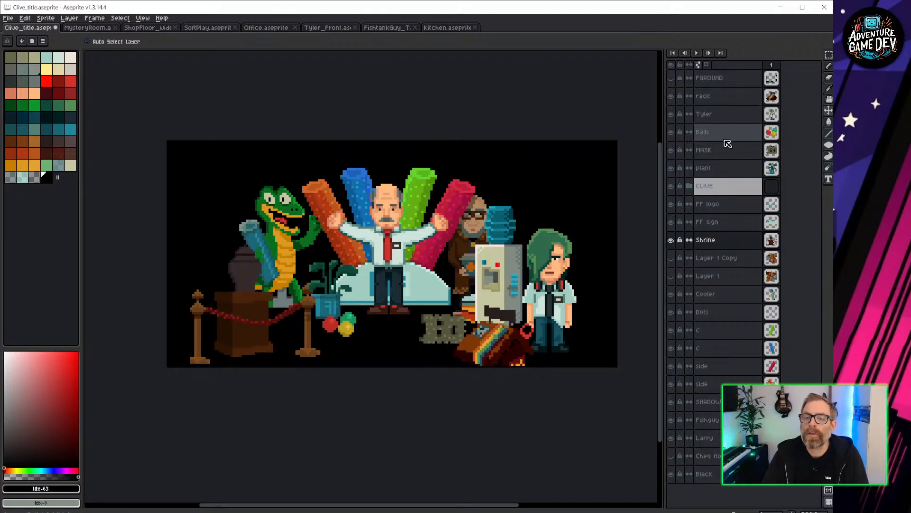
# Step: Move the plant layer down the layer stack so it sits between Fishguy and Larry
pyautogui.click(717, 173)
pyautogui.moveTo(735, 183); pyautogui.dragTo(717, 446)
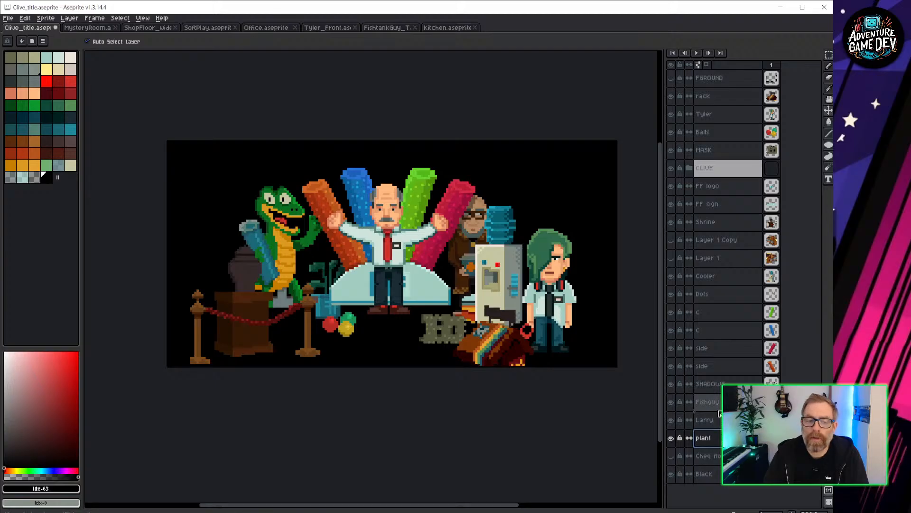
pyautogui.moveTo(707, 438); pyautogui.dragTo(719, 413)
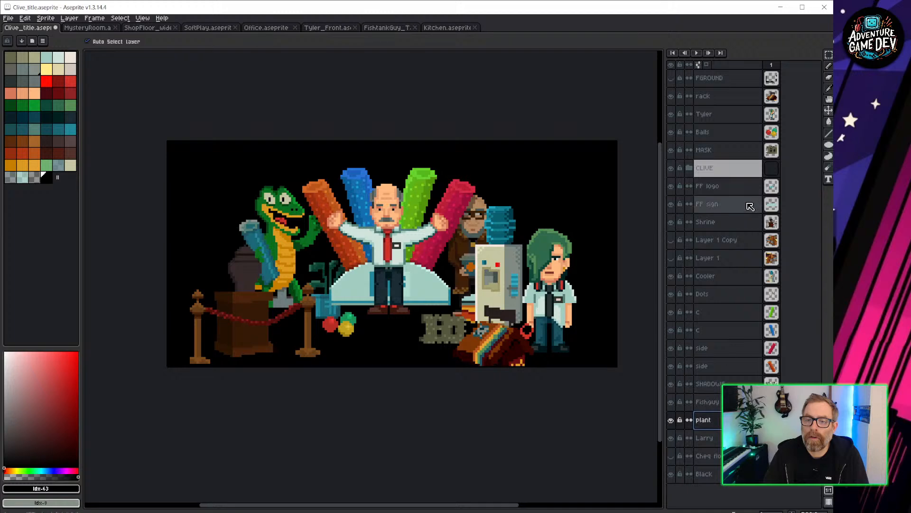
# Step: Move the FF logo and FF sign layers together below Dots, and place the plant layer directly above FF logo
pyautogui.click(736, 190)
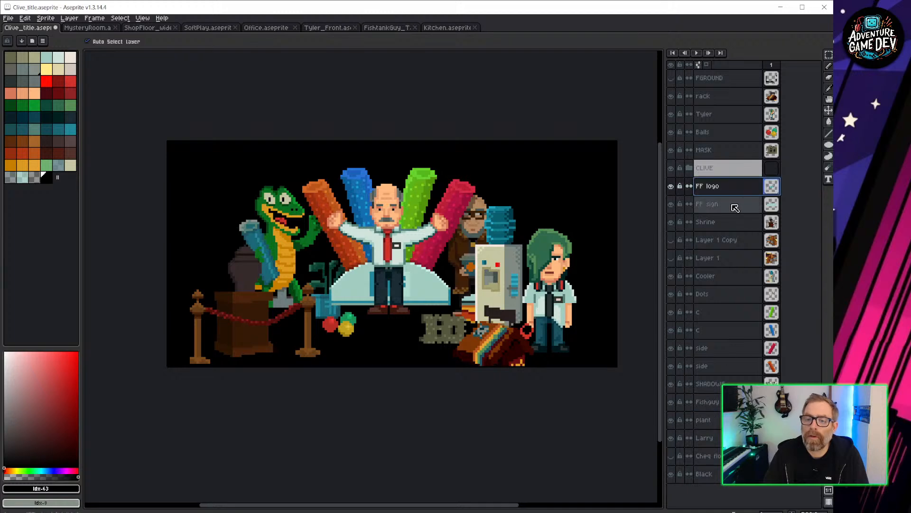
pyautogui.keyDown('shift'); pyautogui.click(736, 208); pyautogui.keyUp('shift')
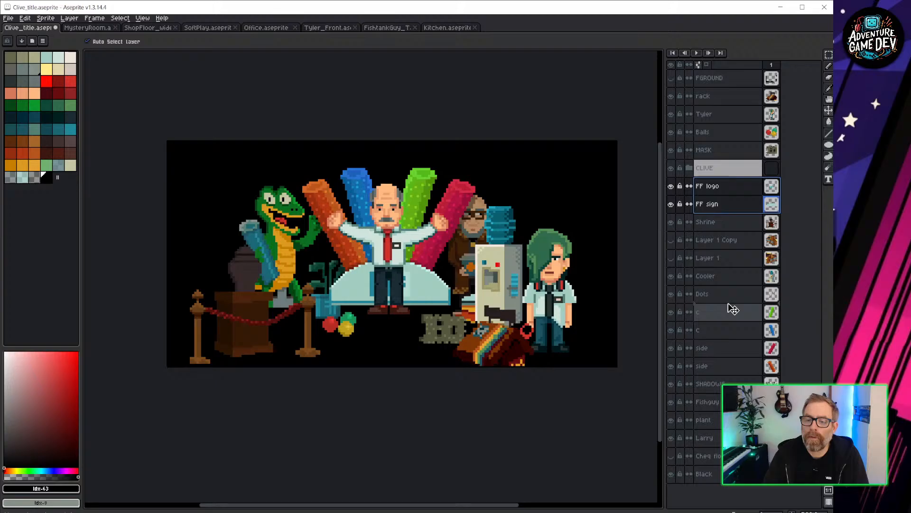
pyautogui.moveTo(734, 308); pyautogui.dragTo(734, 306)
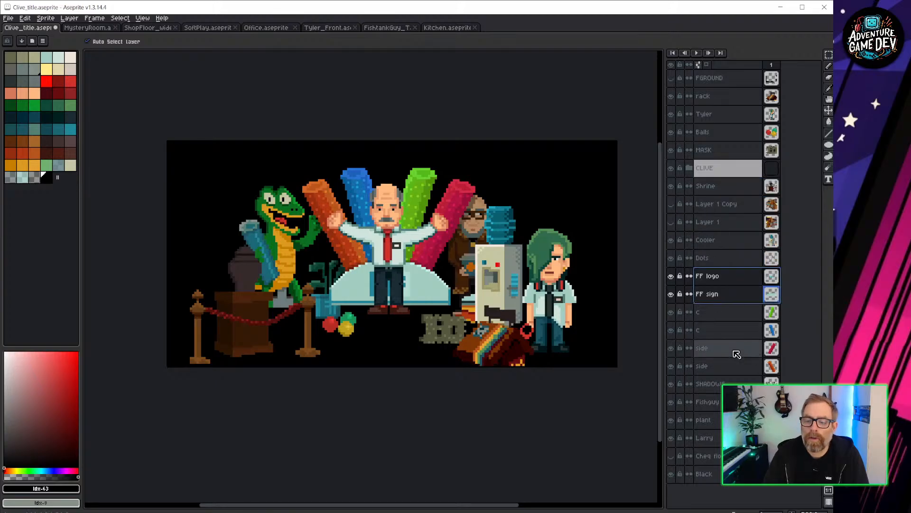
pyautogui.click(708, 420)
pyautogui.moveTo(727, 324); pyautogui.dragTo(737, 273)
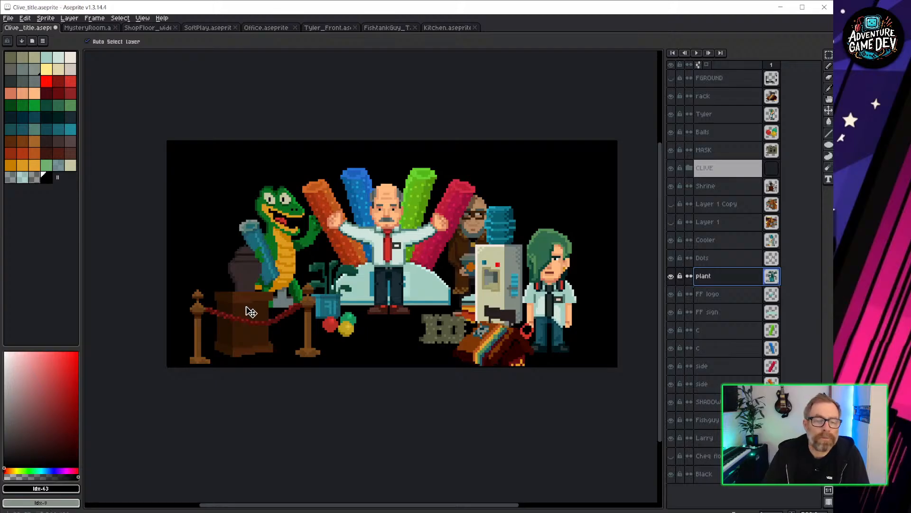
# Step: Toggle the Shrine layer's visibility to check the area behind it, and shift the shrine slightly back to the left
pyautogui.click(670, 186)
pyautogui.click(670, 186)
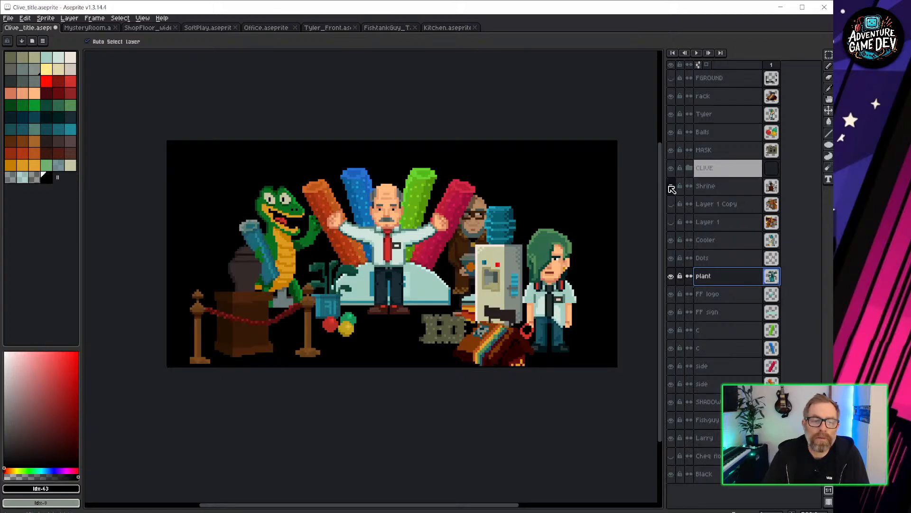
pyautogui.moveTo(311, 312); pyautogui.dragTo(306, 312)
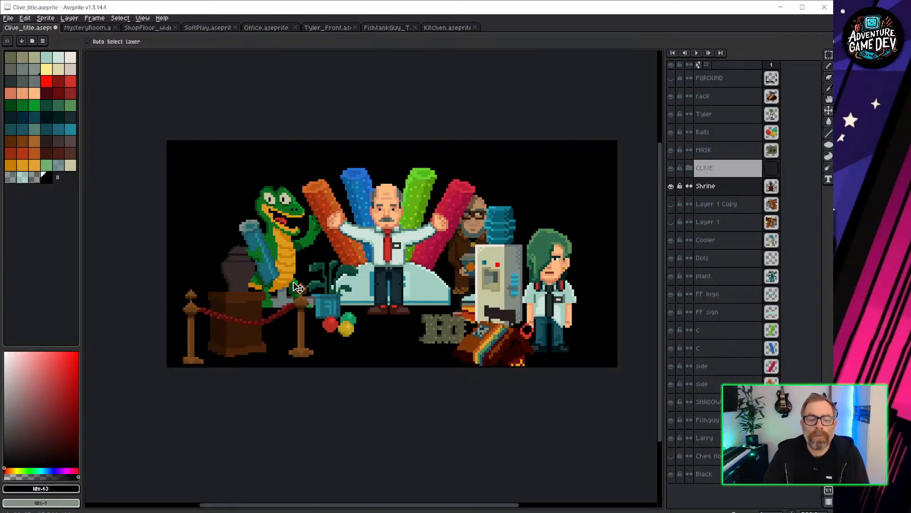
# Step: Open the Driver_Talk_D sprite from the Driver folder inside AGD_Aseprite's Characters folder
pyautogui.click(8, 18)
pyautogui.moveTo(30, 47)
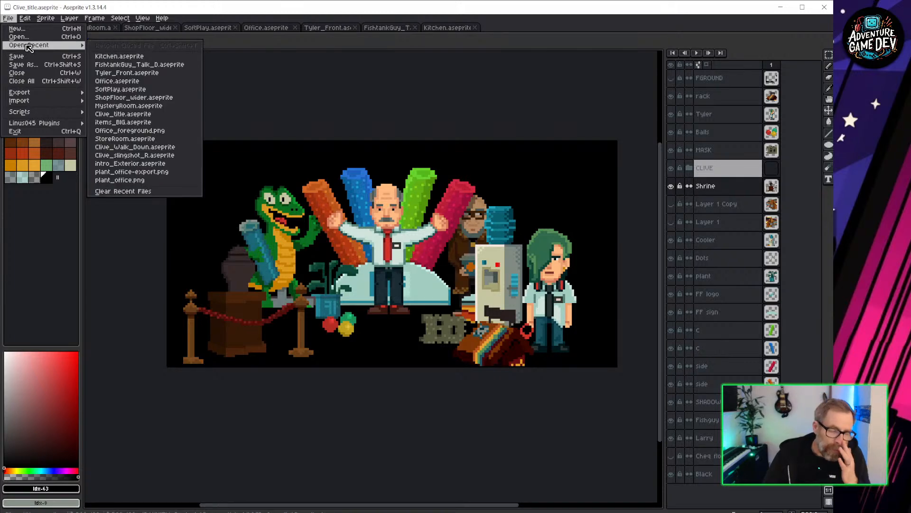
pyautogui.click(19, 37)
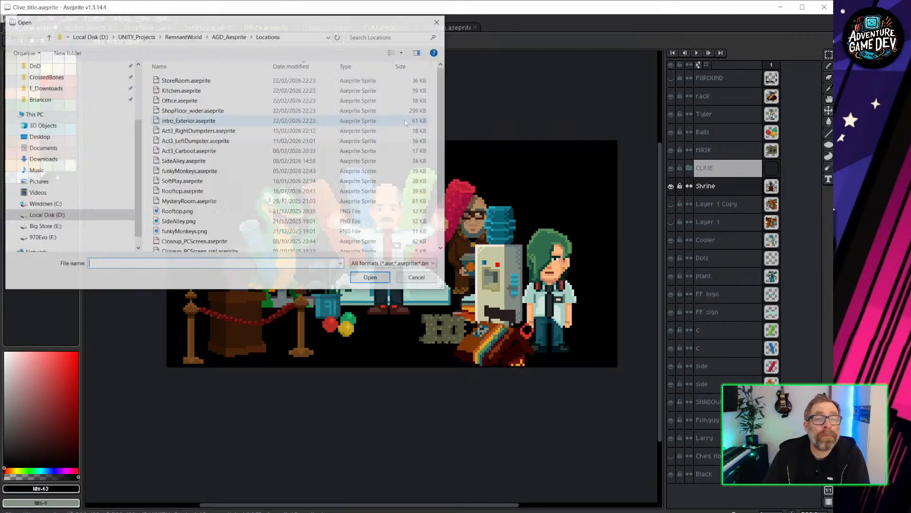
pyautogui.click(229, 36)
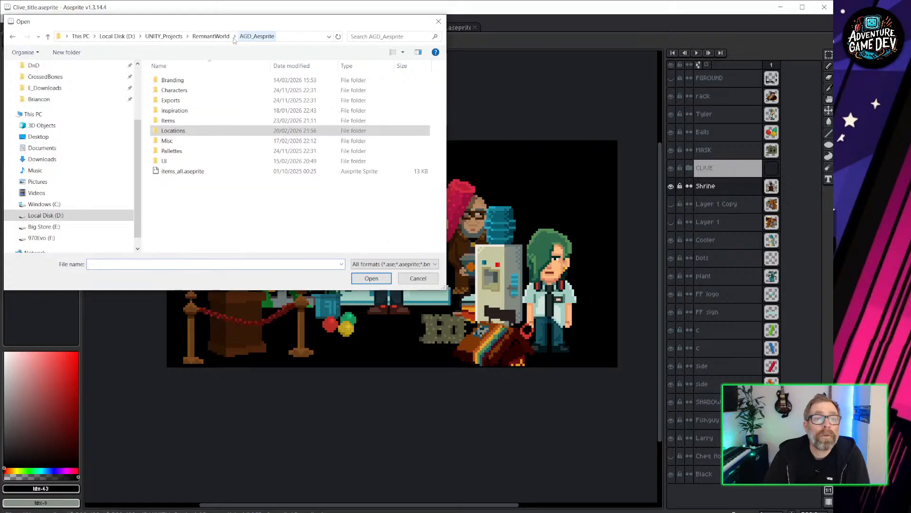
pyautogui.doubleClick(174, 90)
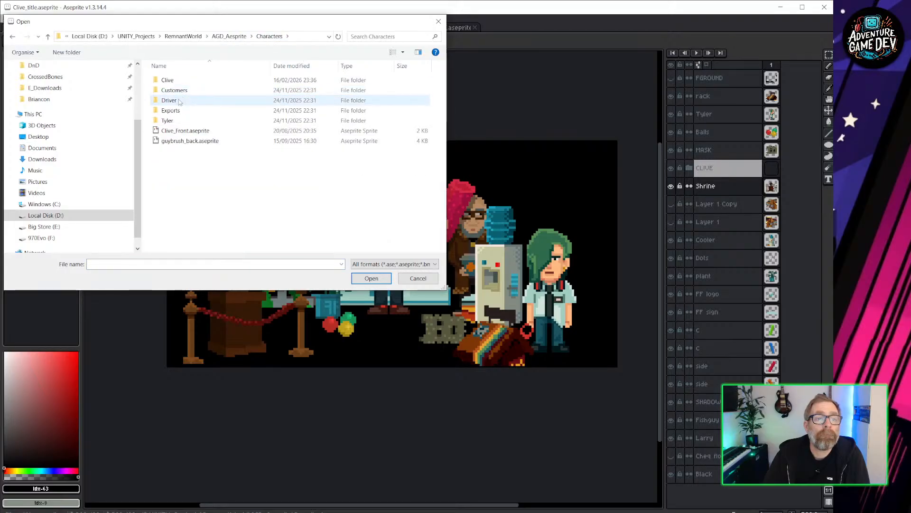
pyautogui.doubleClick(180, 100)
pyautogui.click(184, 81)
pyautogui.click(371, 279)
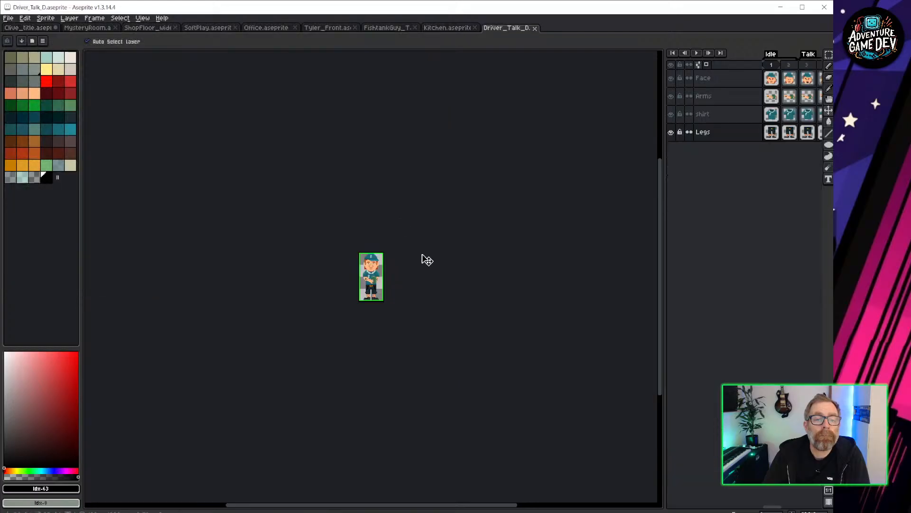
pyautogui.scroll(5, 414, 308)
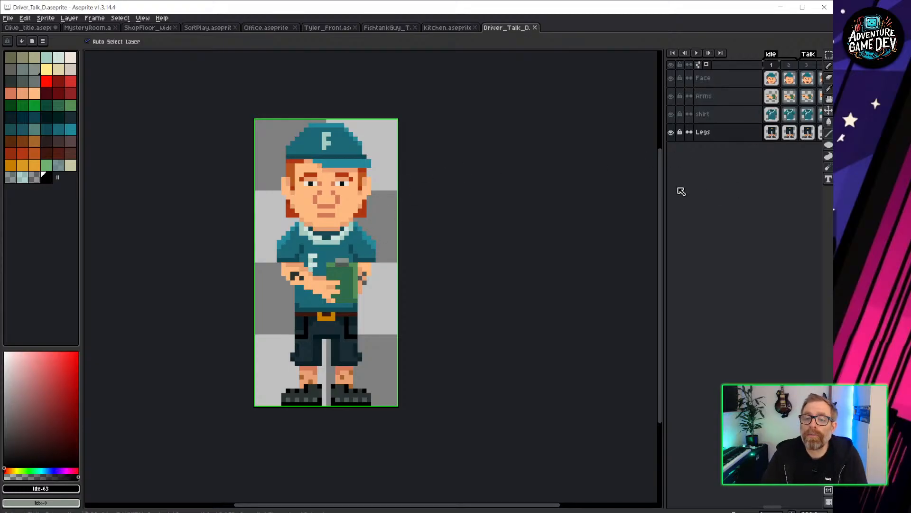
# Step: Widen the timeline to show all of the driver's frames and select the entire canvas of the driver sprite
pyautogui.moveTo(665, 185); pyautogui.dragTo(462, 184)
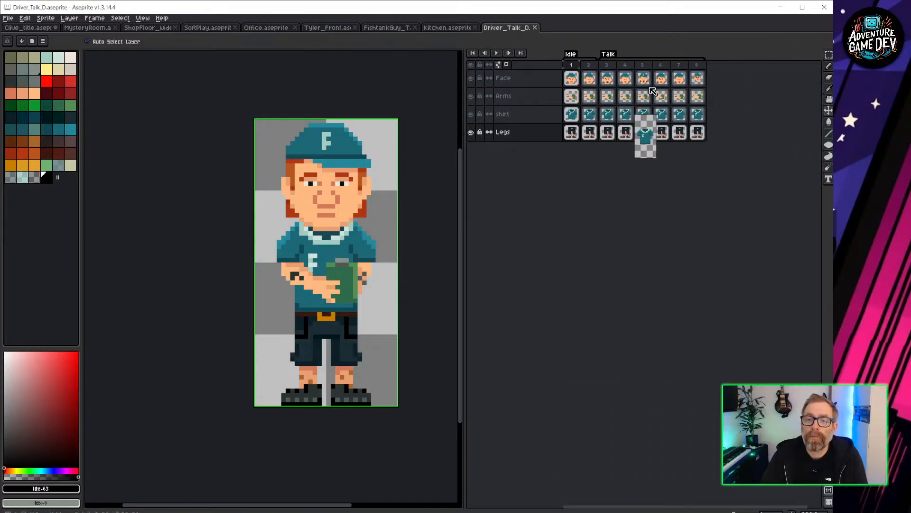
pyautogui.moveTo(607, 65); pyautogui.dragTo(585, 63)
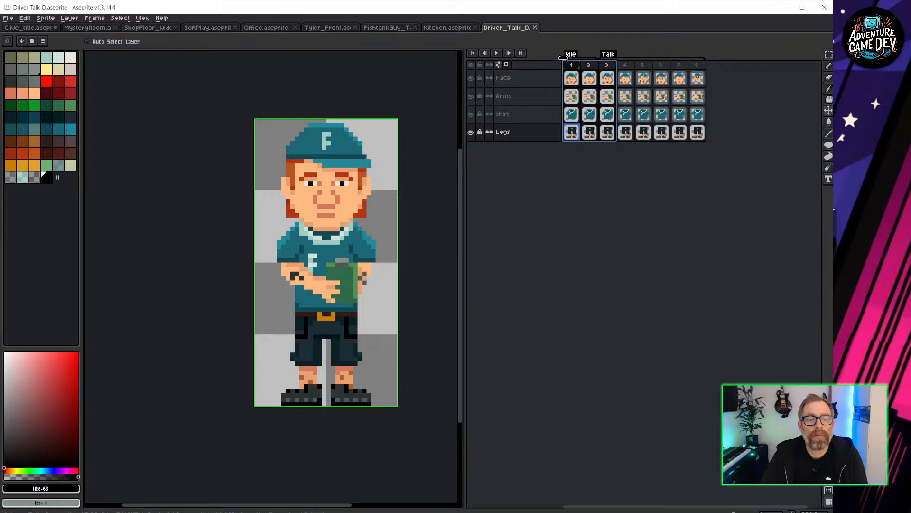
pyautogui.moveTo(412, 193); pyautogui.dragTo(317, 188, button='middle')
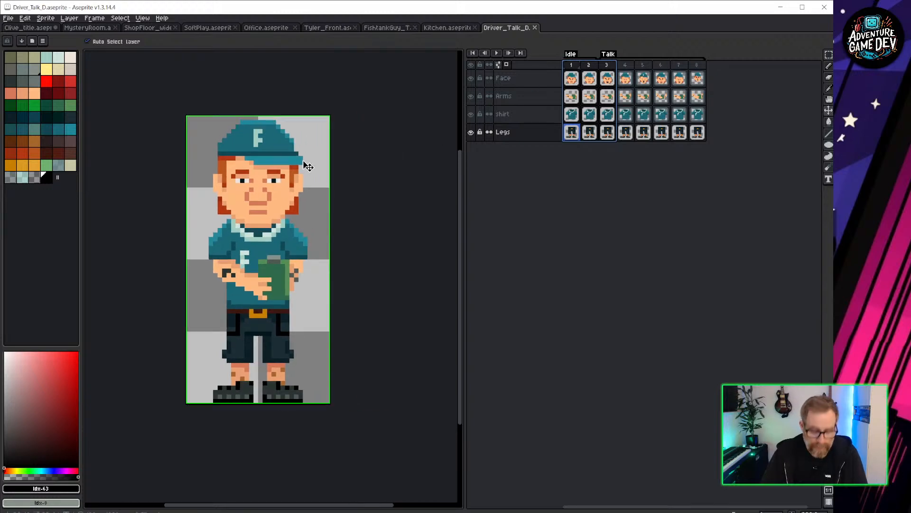
pyautogui.press('m')
pyautogui.hotkey('ctrl', 'a')
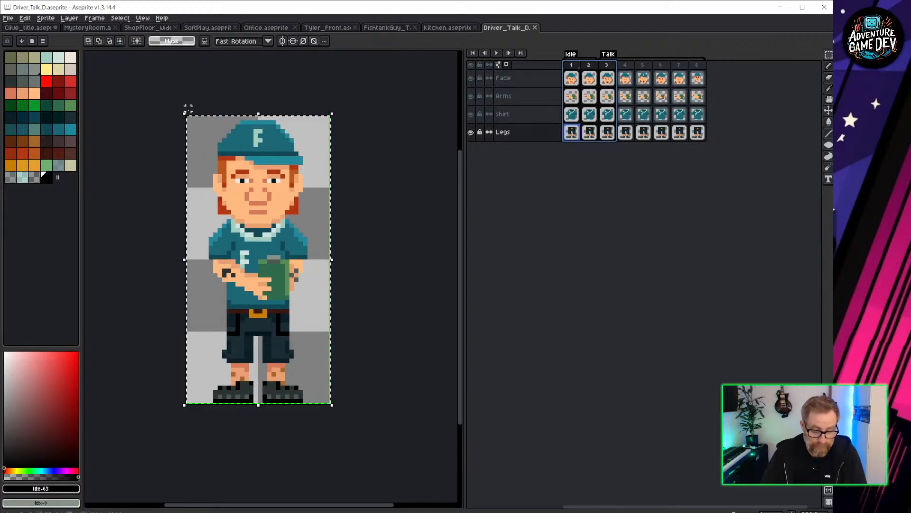
# Step: Switch back to the Clive_title sprite and add a layer named Justnin directly above Layer 1 Copy
pyautogui.click(29, 29)
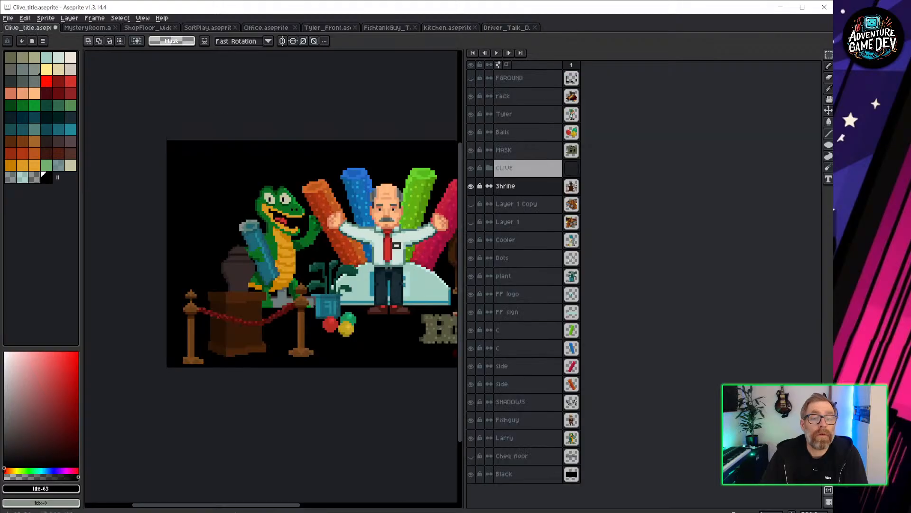
pyautogui.scroll(2, 264, 205)
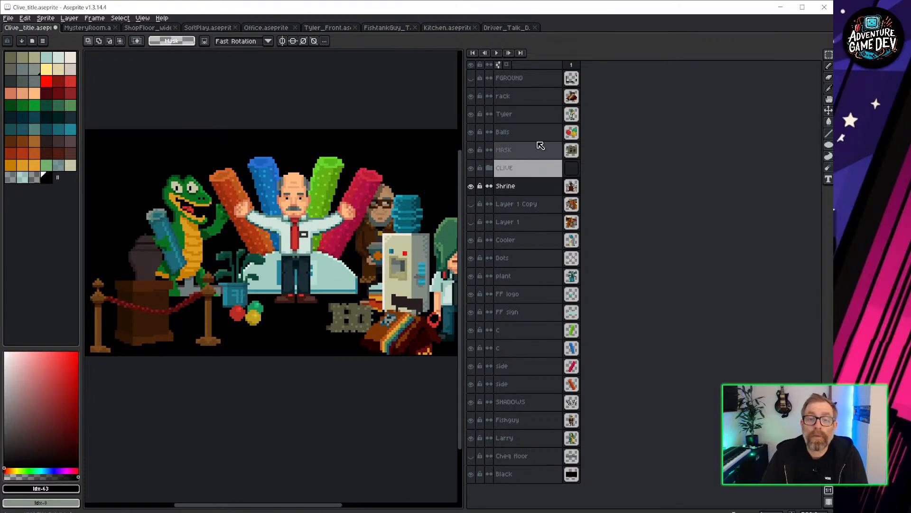
pyautogui.click(535, 204)
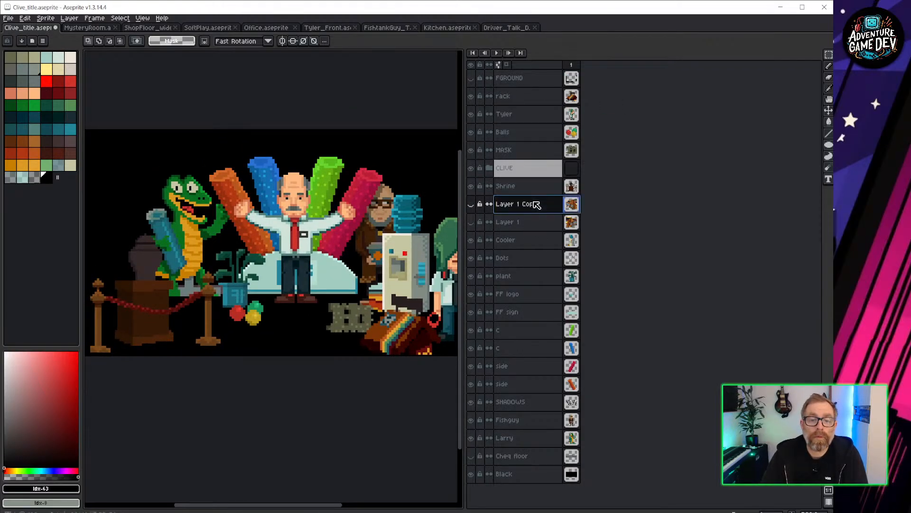
pyautogui.hotkey('shift', 'n')
pyautogui.doubleClick(516, 204)
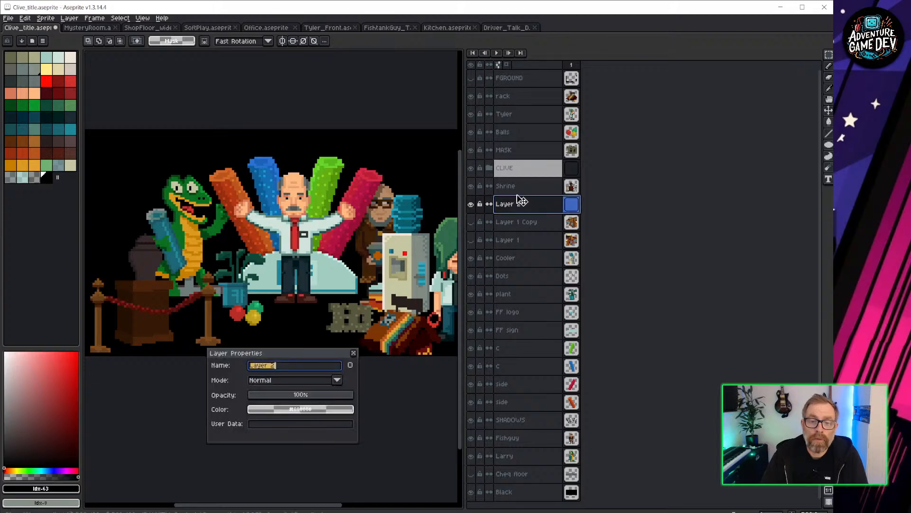
pyautogui.write('Justn')
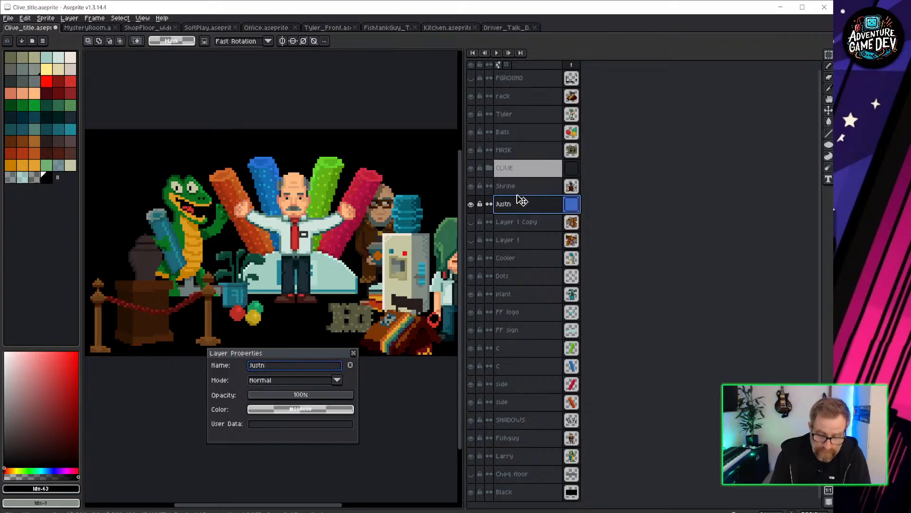
pyautogui.write('ioin')
pyautogui.press('Return')
# Step: Paste the driver onto the Justnin layer and place him at X 5, Y 31, behind the left side of the shrine
pyautogui.hotkey('ctrl', 'v')
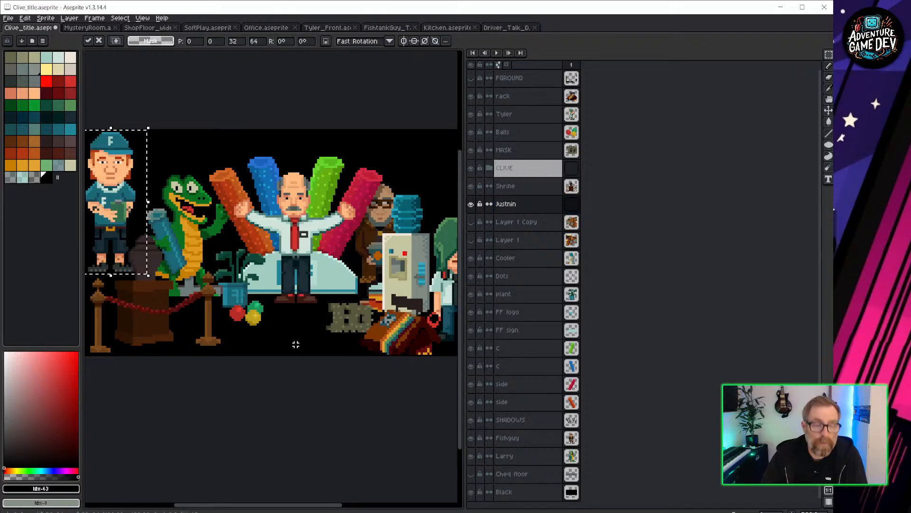
pyautogui.moveTo(122, 182); pyautogui.dragTo(123, 252)
pyautogui.moveTo(203, 222); pyautogui.dragTo(262, 189, button='middle')
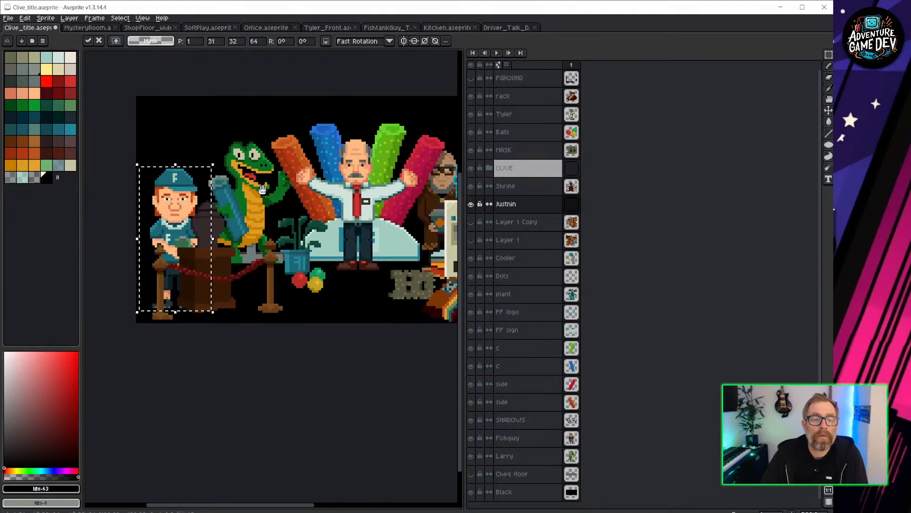
pyautogui.moveTo(170, 208)
pyautogui.mouseDown()
pyautogui.moveTo(195, 203)
pyautogui.moveTo(180, 208)
pyautogui.mouseUp()
pyautogui.moveTo(304, 211); pyautogui.dragTo(291, 191, button='middle')
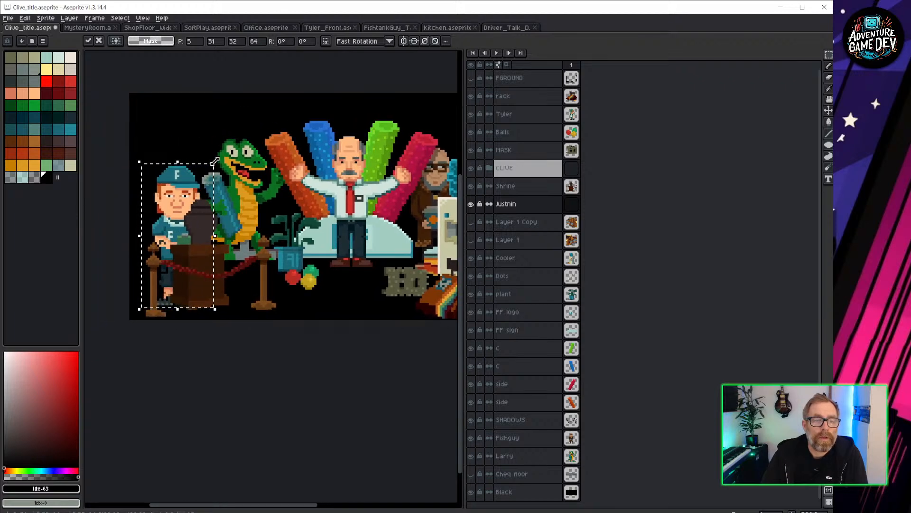
# Step: Squash the driver vertically to 61 px tall, keeping his 32 px width and his feet in place
pyautogui.moveTo(464, 181); pyautogui.dragTo(738, 181)
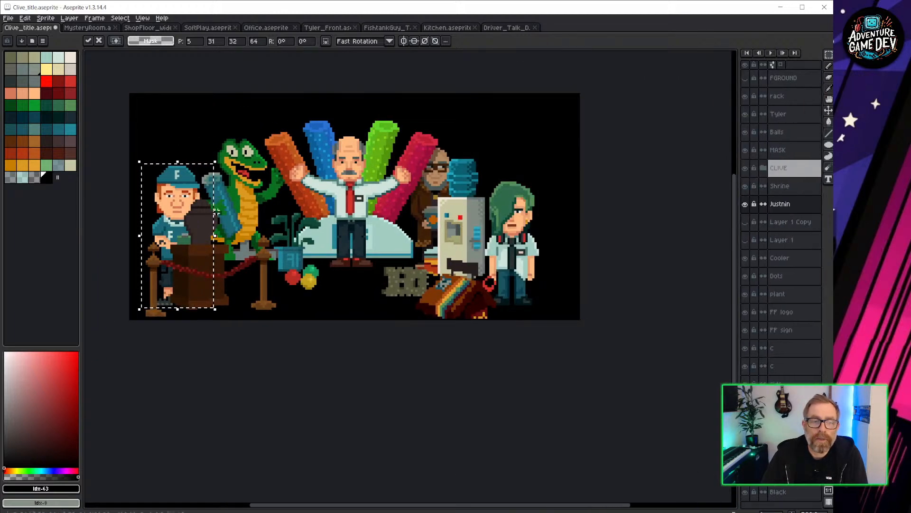
pyautogui.scroll(1, 285, 171)
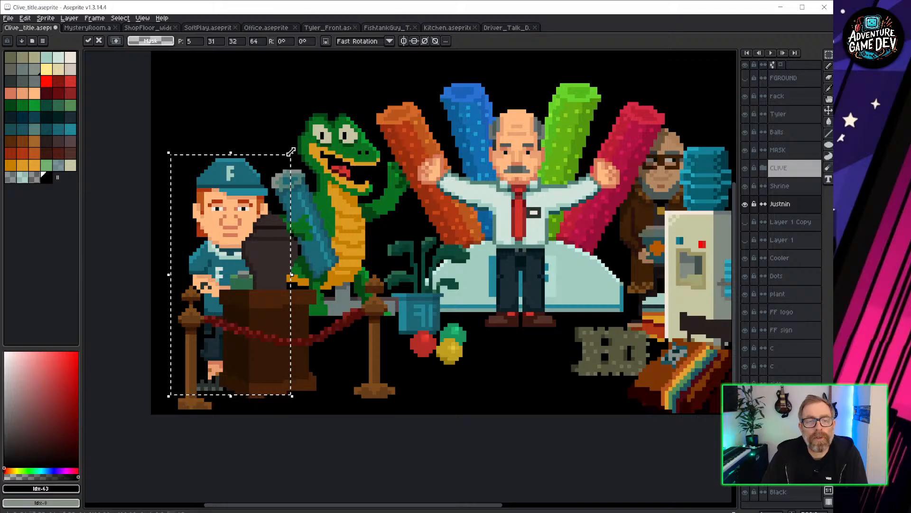
pyautogui.moveTo(291, 153)
pyautogui.mouseDown()
pyautogui.moveTo(260, 165)
pyautogui.moveTo(292, 166)
pyautogui.moveTo(293, 179)
pyautogui.moveTo(289, 164)
pyautogui.mouseUp()
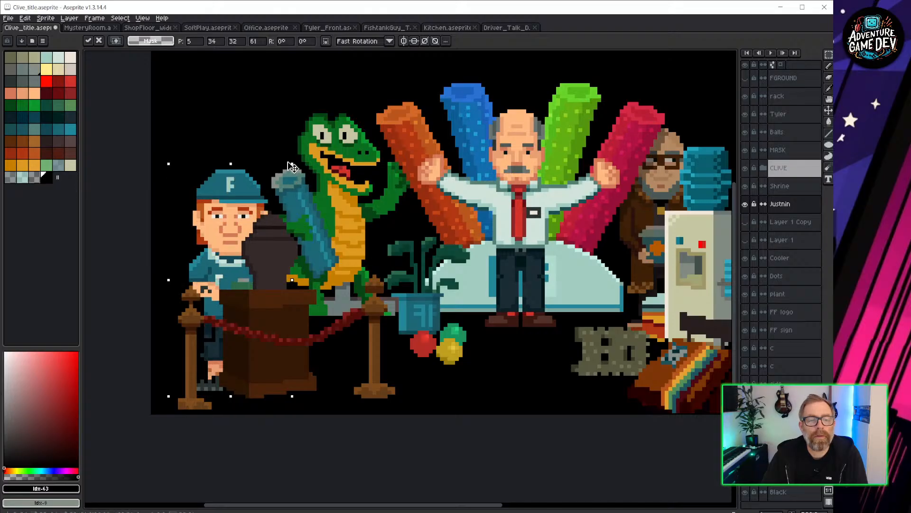
pyautogui.hotkey('ctrl', 'd')
pyautogui.hotkey('ctrl', 'z')
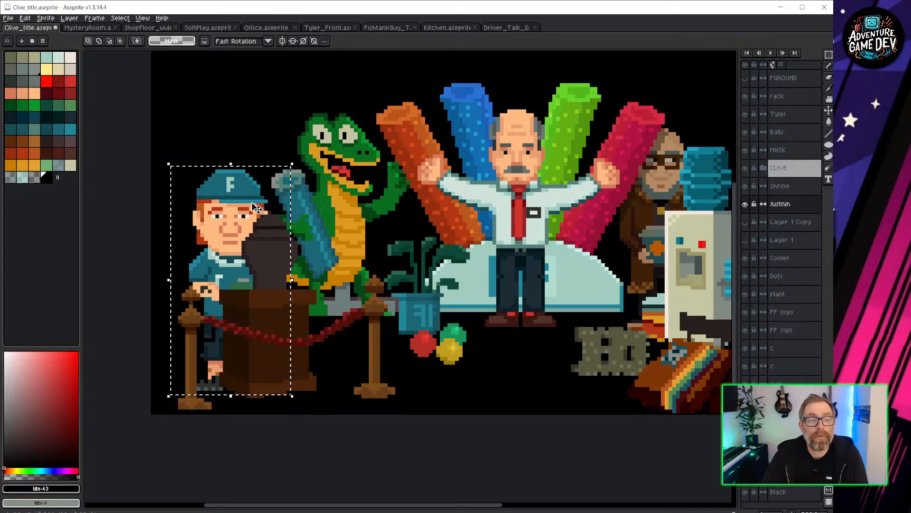
# Step: Move the driver to the right, centred behind the shrine at X 16, Y 34
pyautogui.moveTo(262, 215)
pyautogui.mouseDown()
pyautogui.moveTo(321, 142)
pyautogui.moveTo(417, 145)
pyautogui.moveTo(467, 170)
pyautogui.moveTo(389, 218)
pyautogui.moveTo(365, 218)
pyautogui.moveTo(363, 228)
pyautogui.moveTo(253, 220)
pyautogui.mouseUp()
pyautogui.moveTo(488, 225); pyautogui.dragTo(452, 236, button='middle')
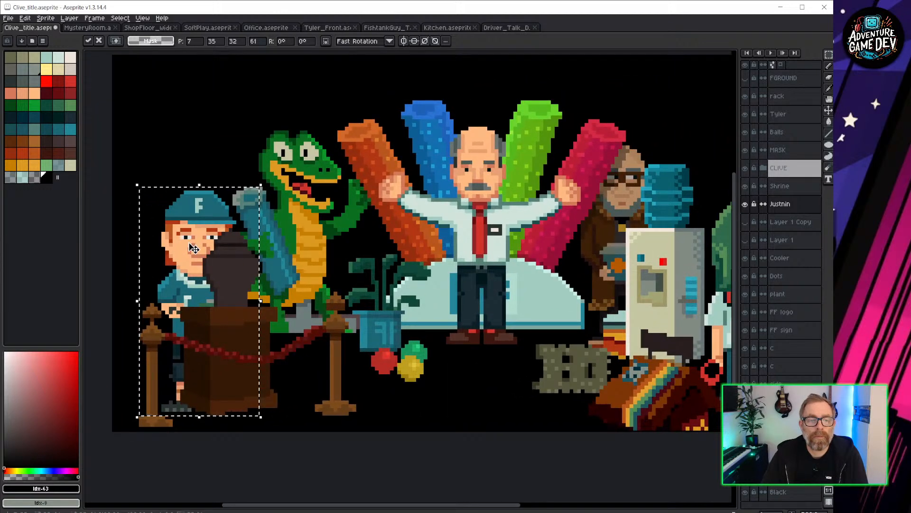
pyautogui.moveTo(195, 249); pyautogui.dragTo(229, 223)
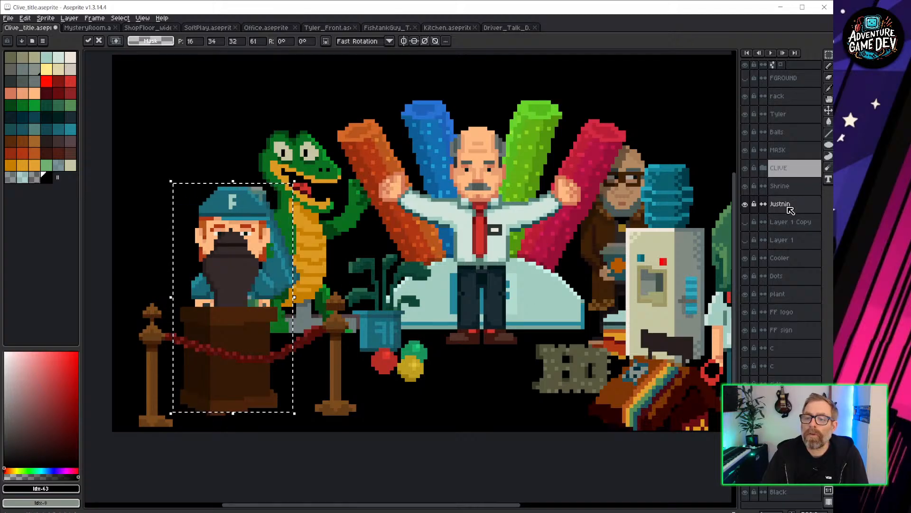
# Step: Deselect the driver and move the Shrine layer directly below the Justnin layer
pyautogui.click(798, 194)
pyautogui.hotkey('ctrl', 'd')
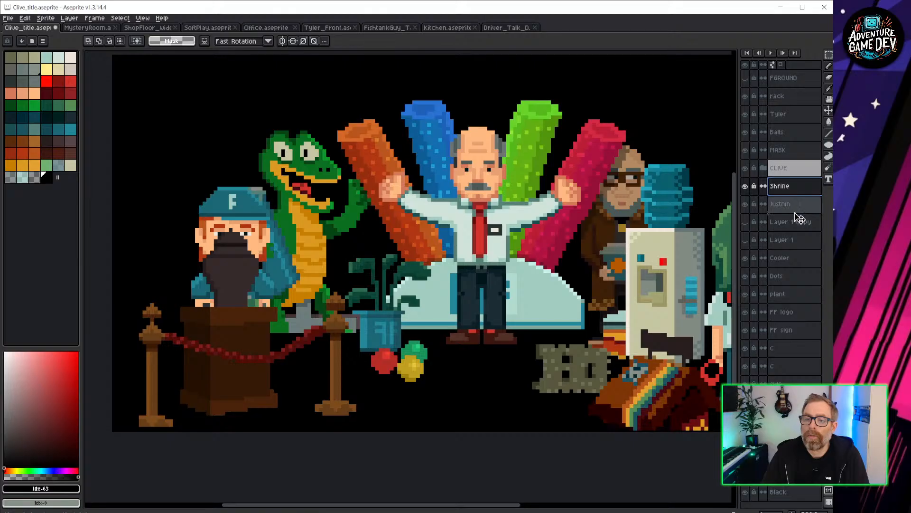
pyautogui.moveTo(799, 218); pyautogui.dragTo(799, 215)
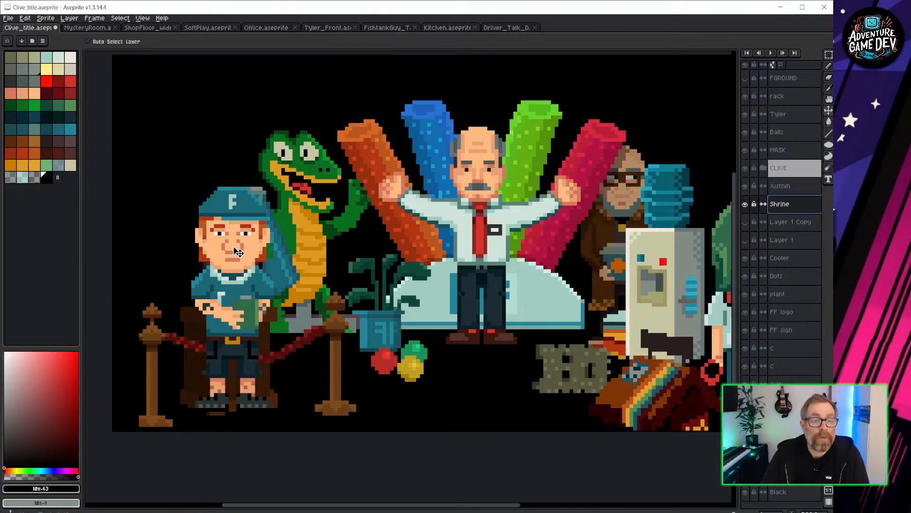
# Step: Move the driver to the right half of the shrine and shift the shrine slightly up and to the left
pyautogui.keyDown('ctrl'); pyautogui.moveTo(235, 252); pyautogui.dragTo(269, 261); pyautogui.keyUp('ctrl')
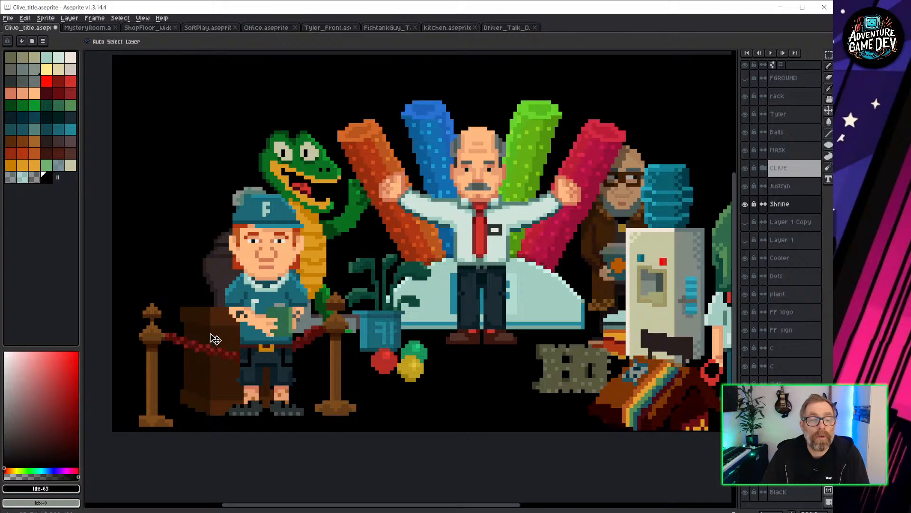
pyautogui.moveTo(196, 348); pyautogui.dragTo(194, 322)
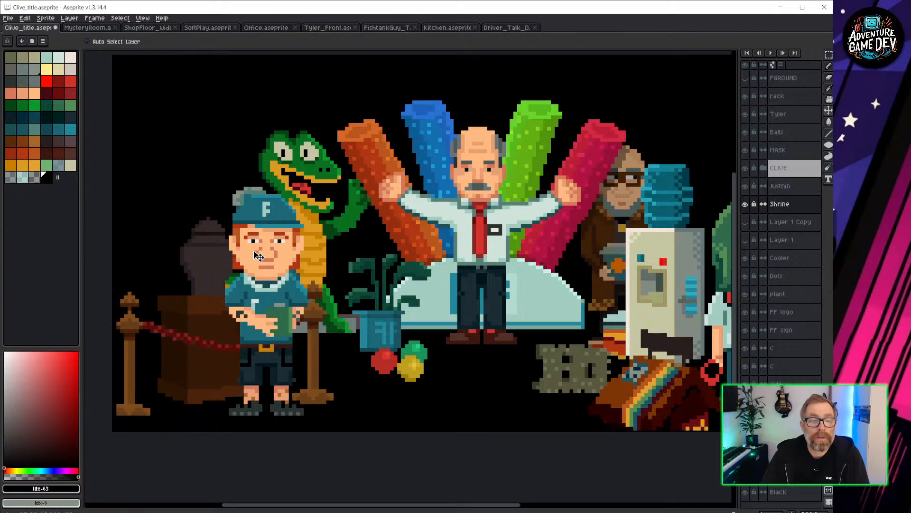
pyautogui.moveTo(258, 255); pyautogui.dragTo(249, 255)
# Step: Raise the driver and nudge him slightly left so he stands further back beside the crocodile
pyautogui.moveTo(448, 246); pyautogui.dragTo(353, 267, button='middle')
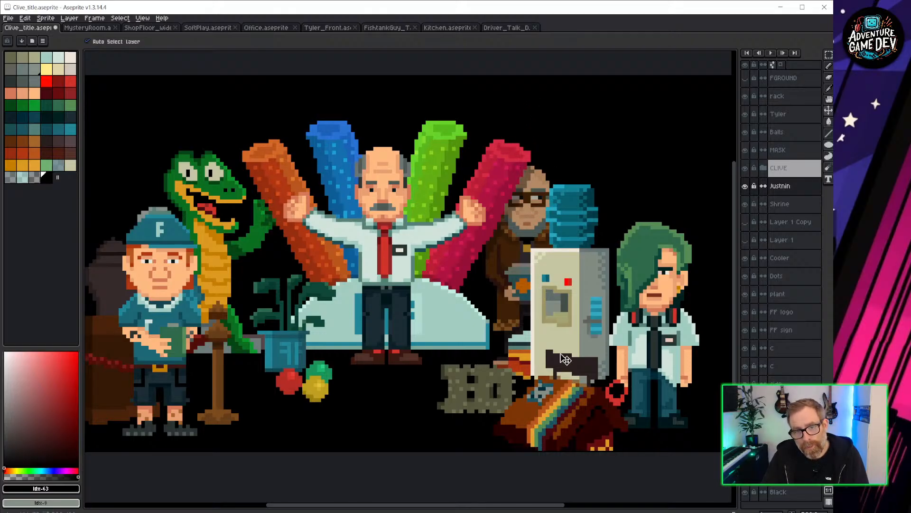
pyautogui.scroll(-1, 429, 308)
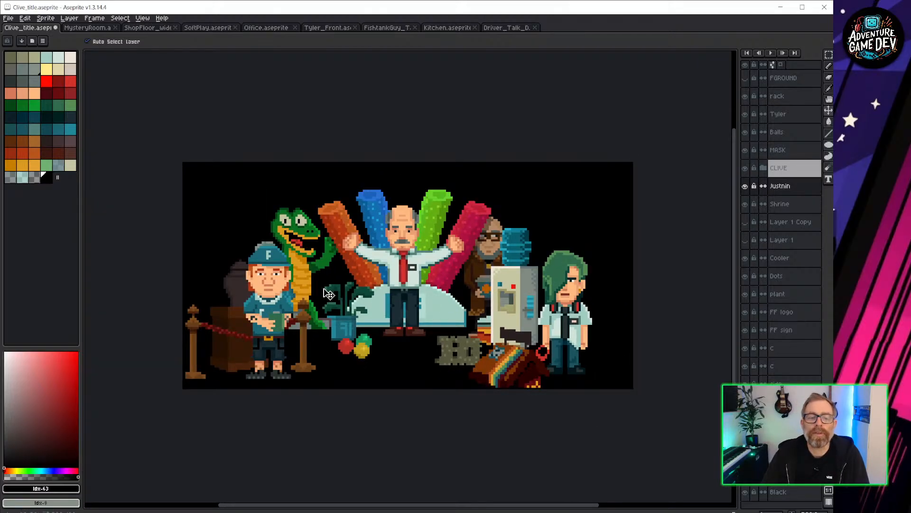
pyautogui.moveTo(274, 305); pyautogui.dragTo(268, 285)
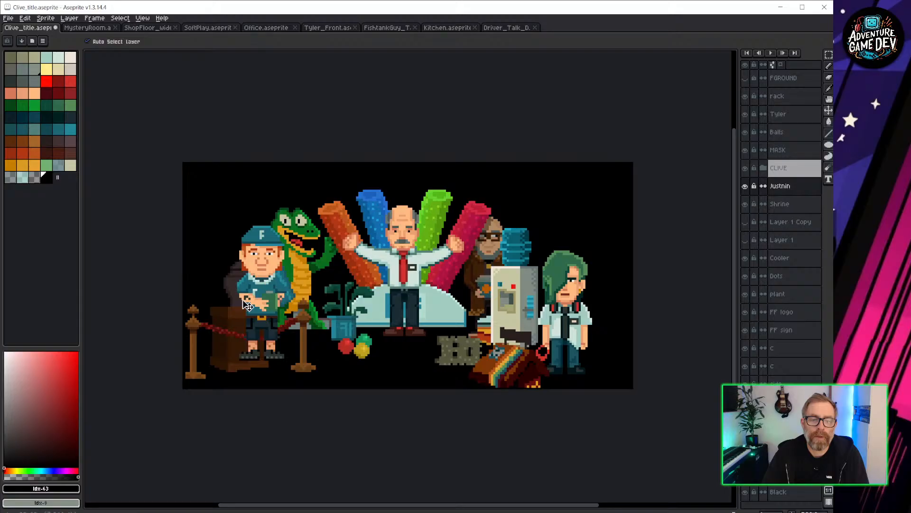
# Step: Move the Justnin layer directly below the Shrine layer so the driver stands behind the shrine
pyautogui.click(233, 322)
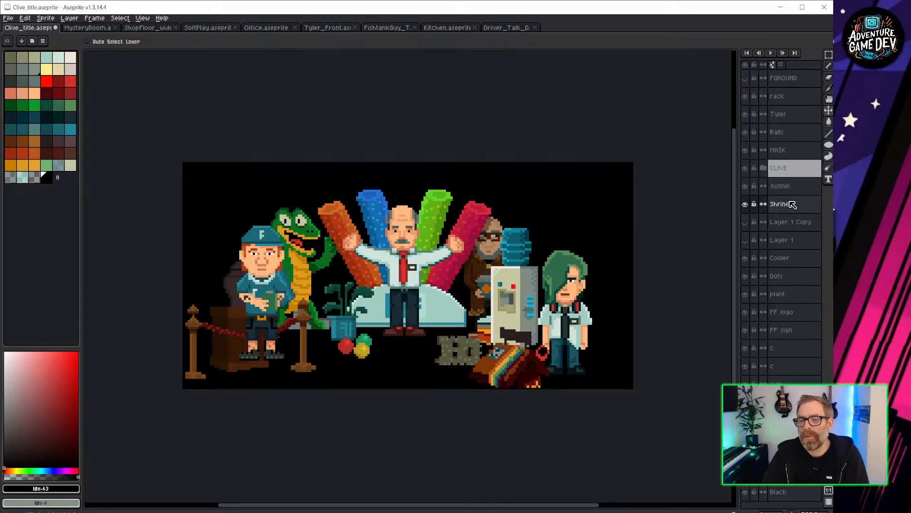
pyautogui.click(801, 188)
pyautogui.moveTo(809, 200); pyautogui.dragTo(785, 212)
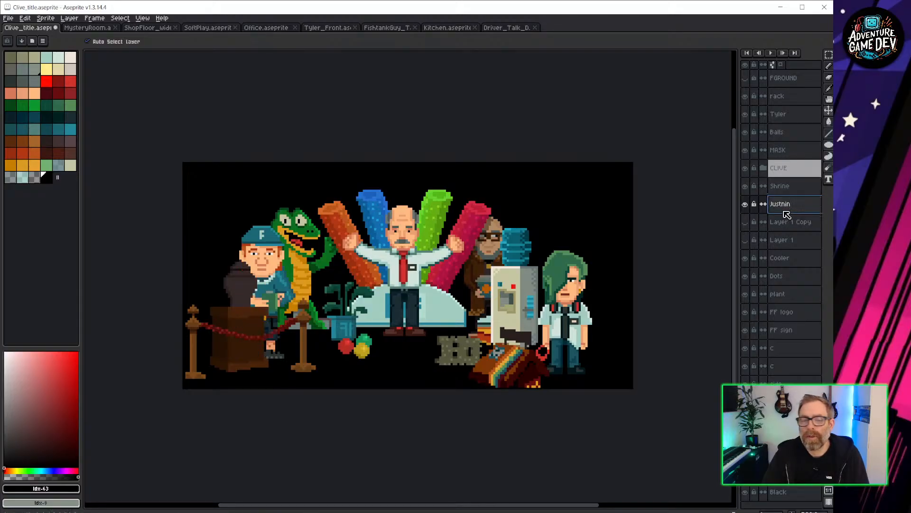
# Step: Select the whole shrine on the Shrine layer, scale it down to 52 × 48 px, shift it slightly down, and deselect it
pyautogui.click(251, 337)
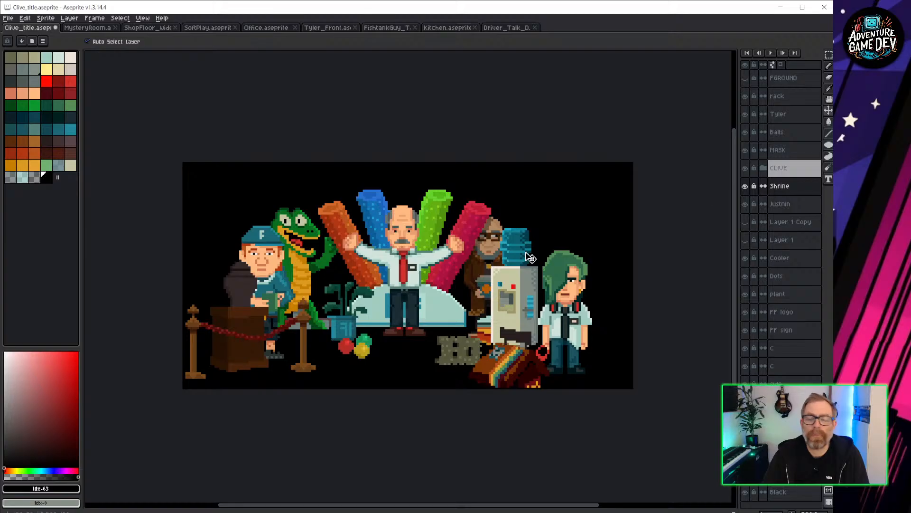
pyautogui.press('m')
pyautogui.moveTo(184, 258); pyautogui.dragTo(317, 379)
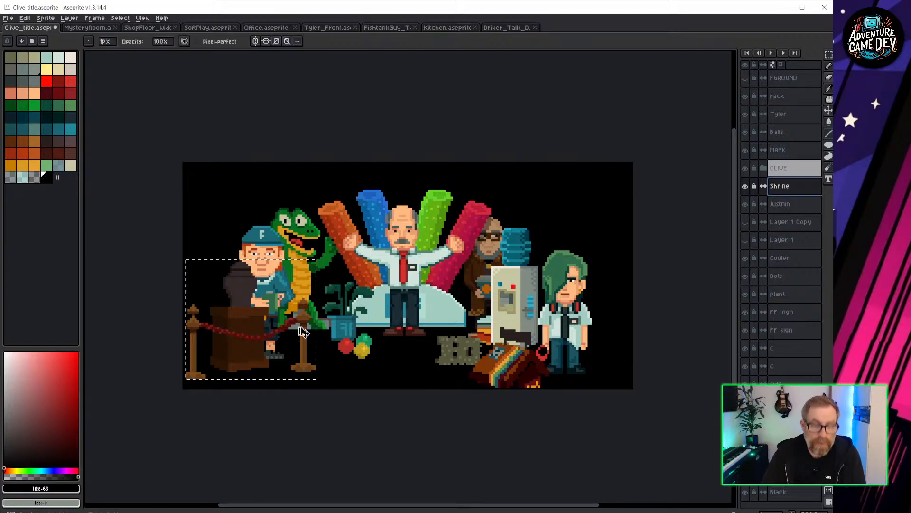
pyautogui.moveTo(317, 263); pyautogui.dragTo(308, 275)
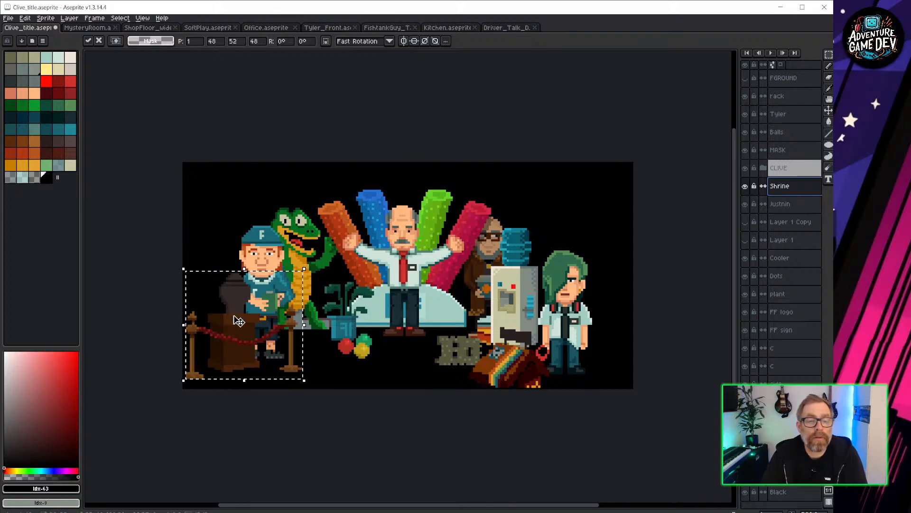
pyautogui.moveTo(240, 321); pyautogui.dragTo(243, 328)
pyautogui.click(141, 248)
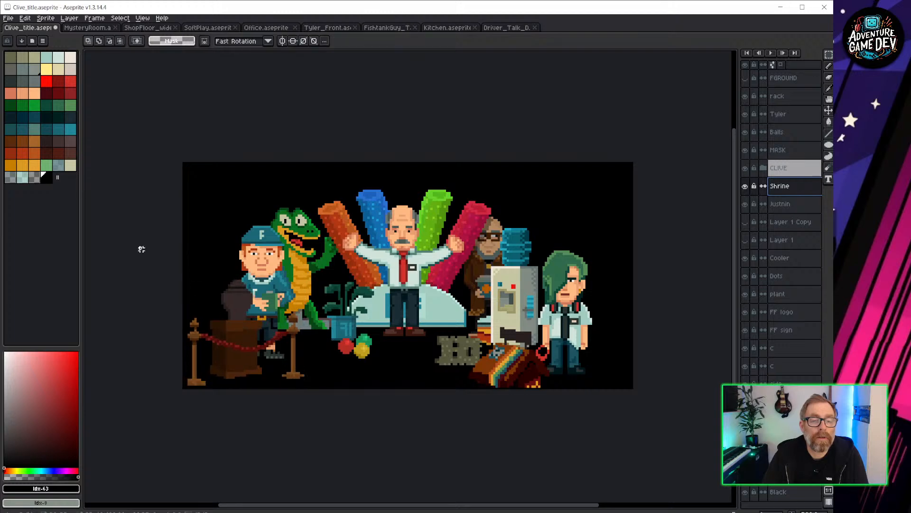
pyautogui.press('v')
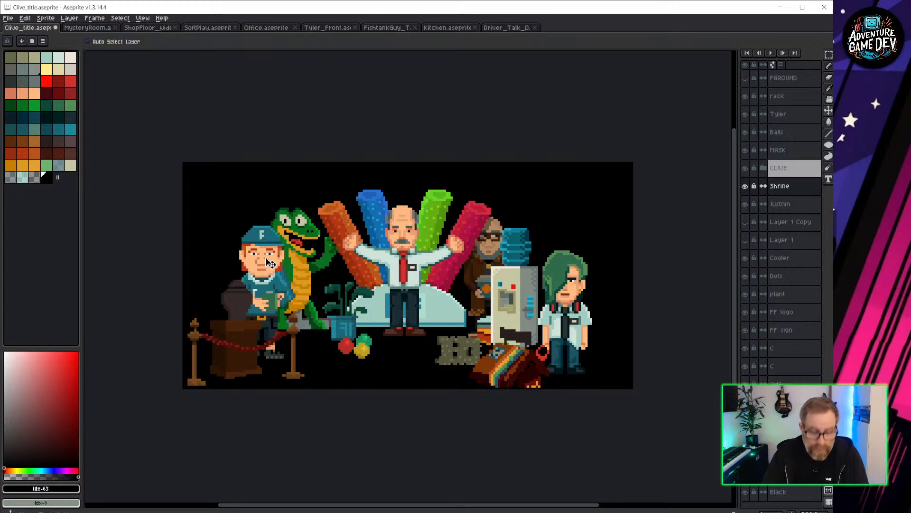
# Step: Move the capped man closer behind the urn, nudge the crocodile beside him, and save the title artwork
pyautogui.moveTo(264, 267)
pyautogui.mouseDown()
pyautogui.moveTo(216, 274)
pyautogui.moveTo(253, 278)
pyautogui.mouseUp()
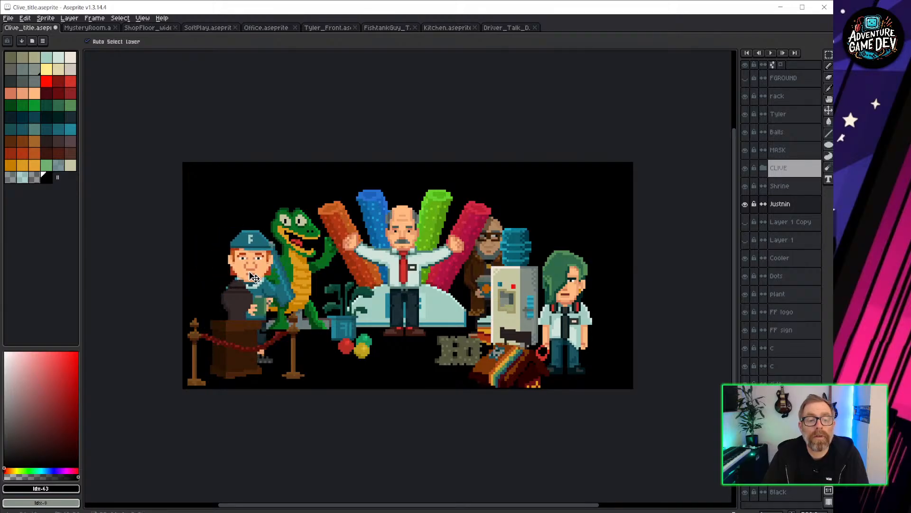
pyautogui.moveTo(311, 260); pyautogui.dragTo(308, 274)
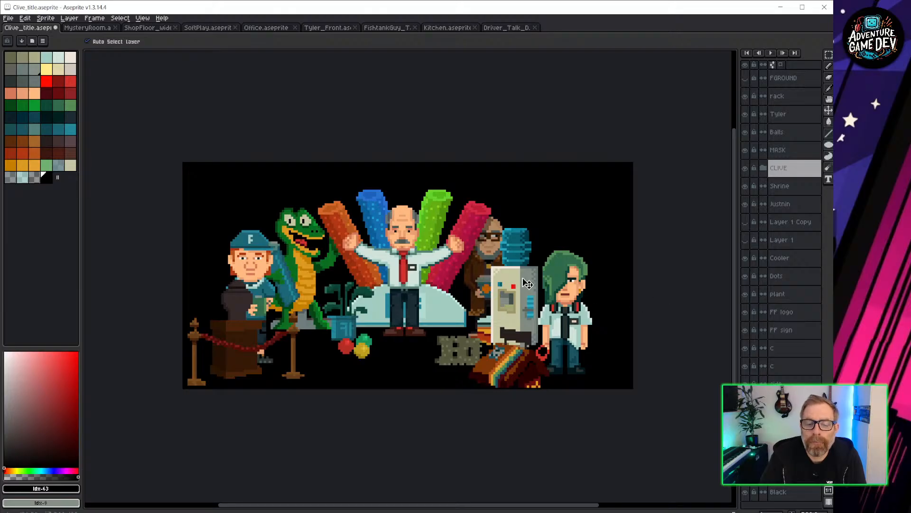
pyautogui.scroll(1, 434, 235)
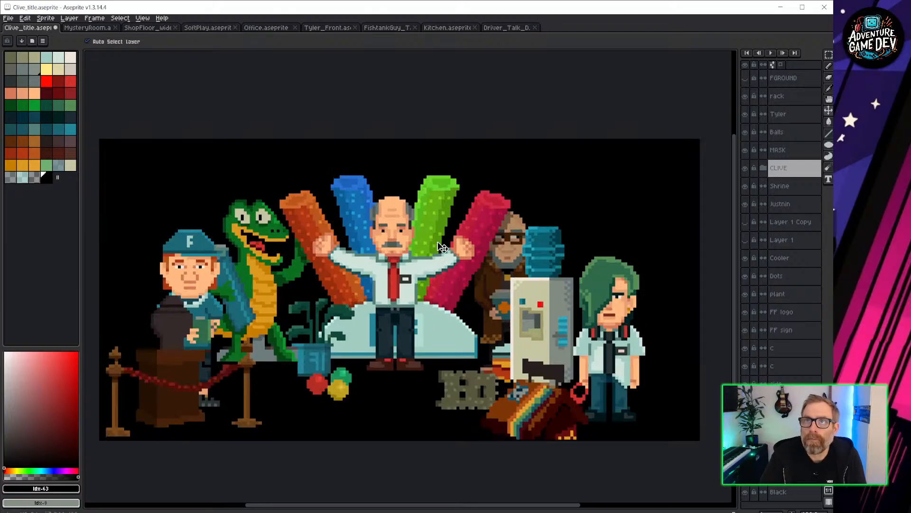
pyautogui.moveTo(407, 302); pyautogui.dragTo(416, 259, button='middle')
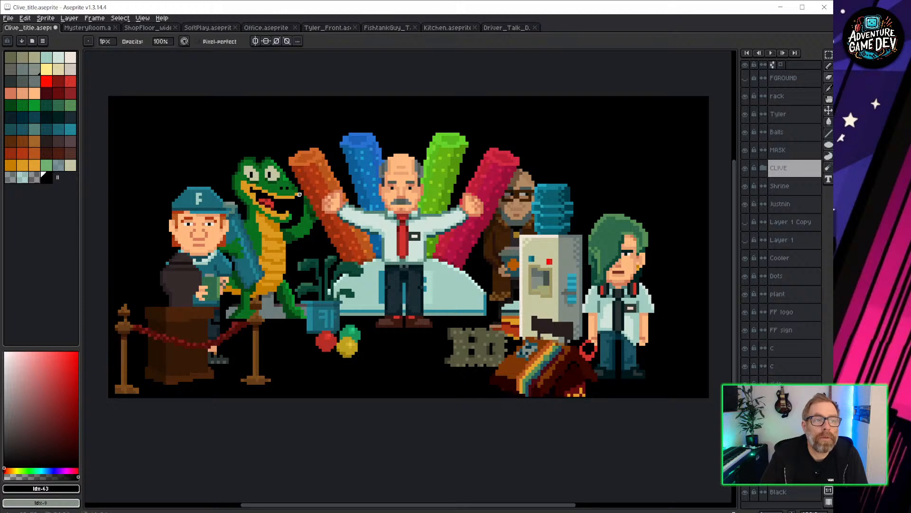
pyautogui.hotkey('ctrl', 's')
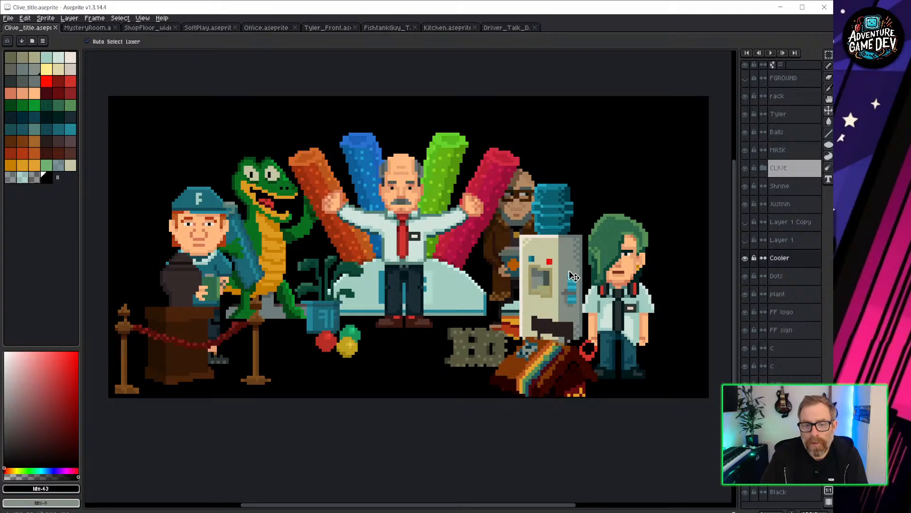
# Step: Shift the green-haired man, water cooler, rainbow-striped prop and grey sign right, and tuck the fishbowl man behind the red foam tube
pyautogui.moveTo(620, 282); pyautogui.dragTo(646, 308)
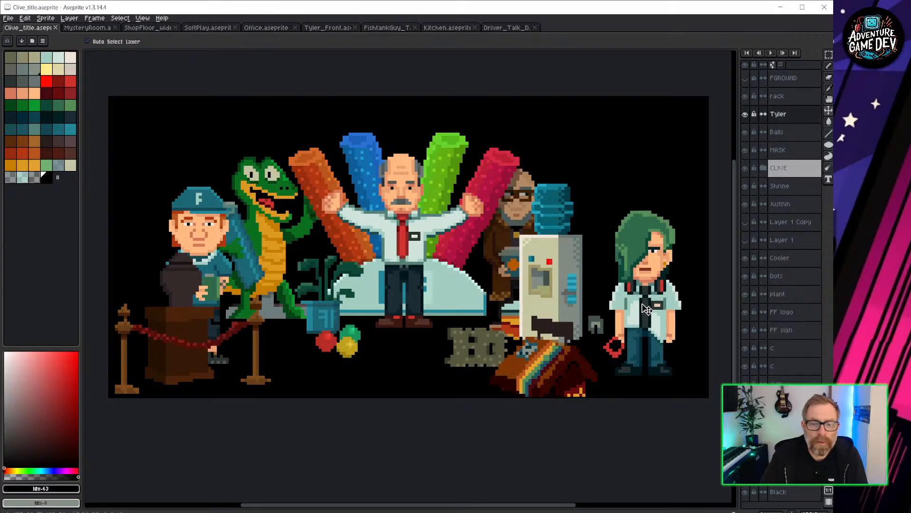
pyautogui.moveTo(566, 263); pyautogui.dragTo(590, 269)
pyautogui.moveTo(551, 367); pyautogui.dragTo(569, 357)
pyautogui.moveTo(470, 350); pyautogui.dragTo(489, 361)
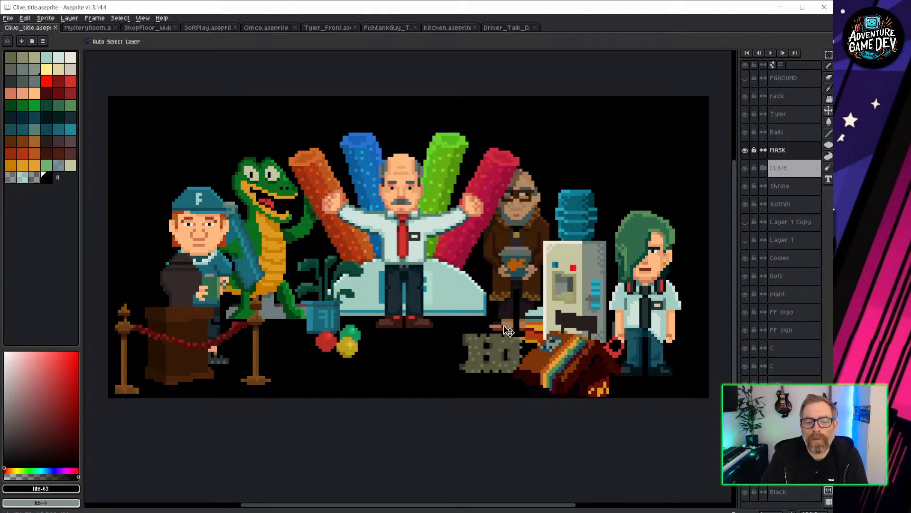
pyautogui.moveTo(519, 264); pyautogui.dragTo(475, 247)
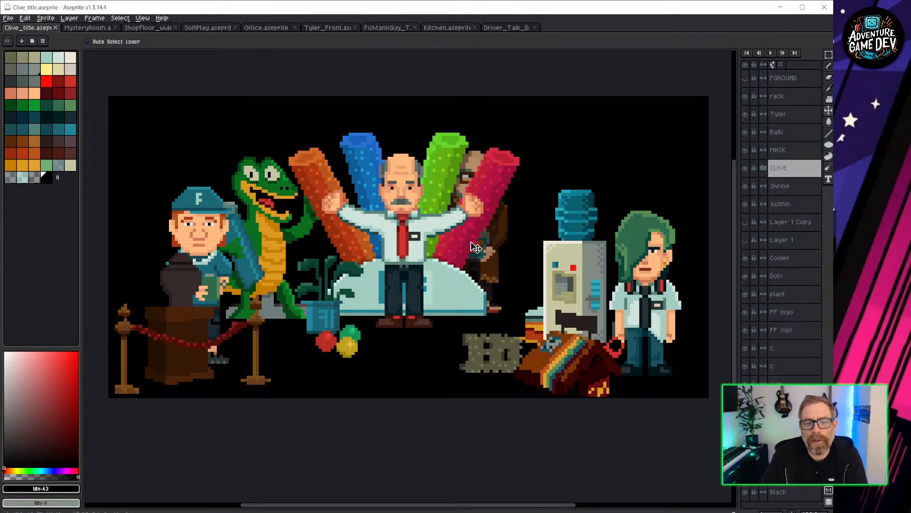
pyautogui.moveTo(475, 247)
pyautogui.mouseDown()
pyautogui.moveTo(521, 246)
pyautogui.moveTo(476, 245)
pyautogui.mouseUp()
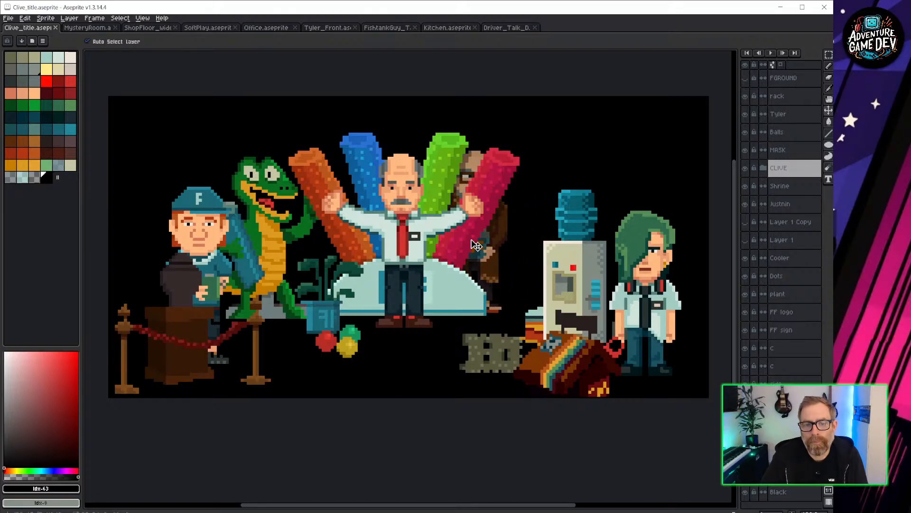
# Step: Move the water cooler left towards the centre, and nudge the rainbow-striped prop and green-haired man slightly to the right
pyautogui.click(527, 317)
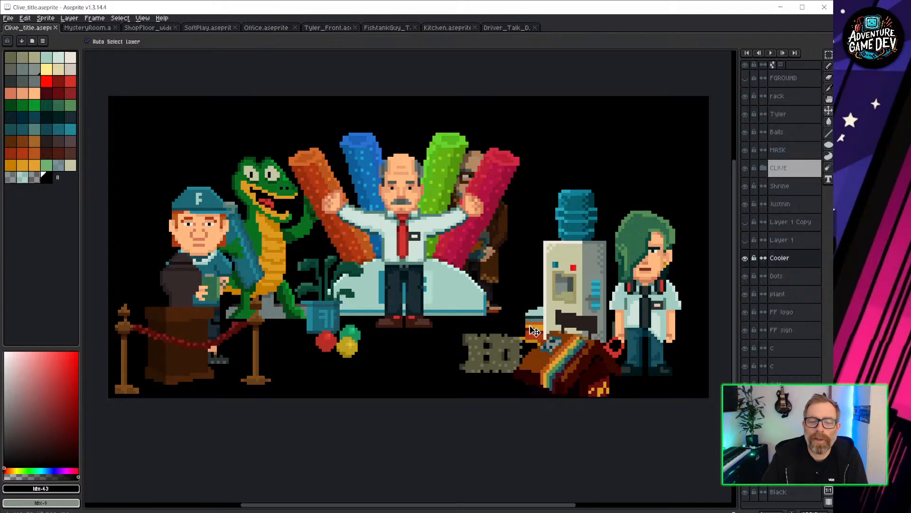
pyautogui.moveTo(545, 324); pyautogui.dragTo(526, 319)
pyautogui.click(489, 354)
pyautogui.moveTo(567, 361); pyautogui.dragTo(572, 360)
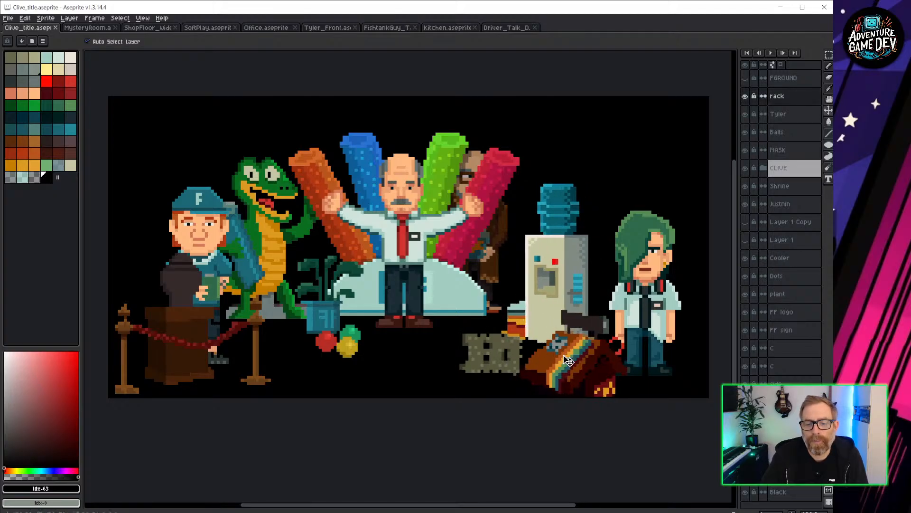
pyautogui.moveTo(653, 308); pyautogui.dragTo(657, 311)
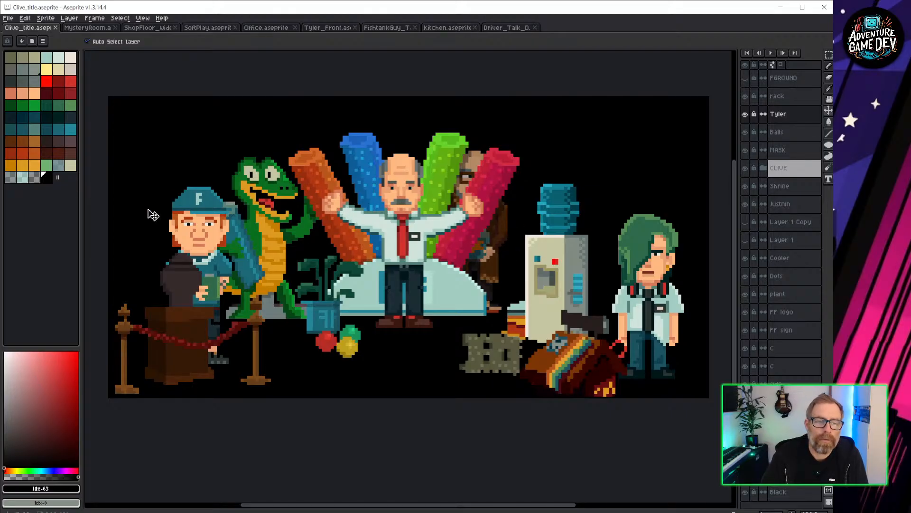
# Step: Nudge the potted plant slightly down and to the right beside the coloured balls
pyautogui.scroll(-2, 393, 275)
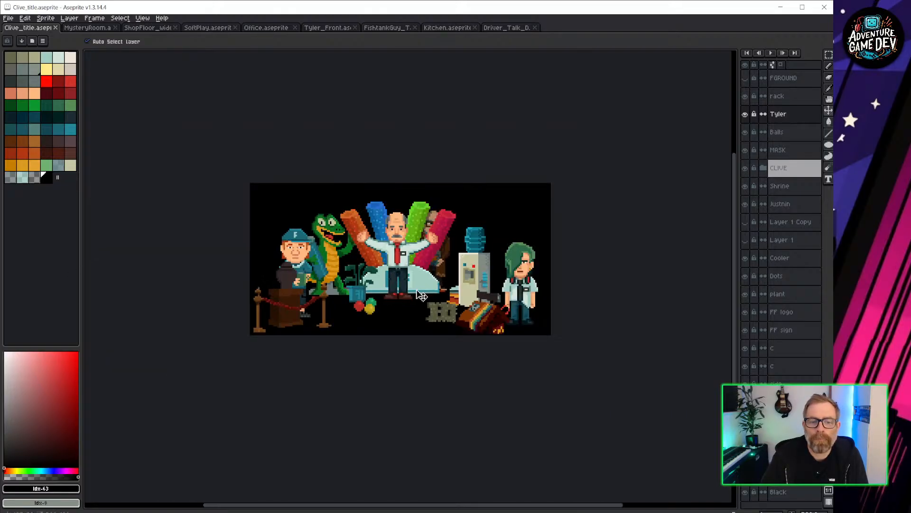
pyautogui.scroll(1, 413, 311)
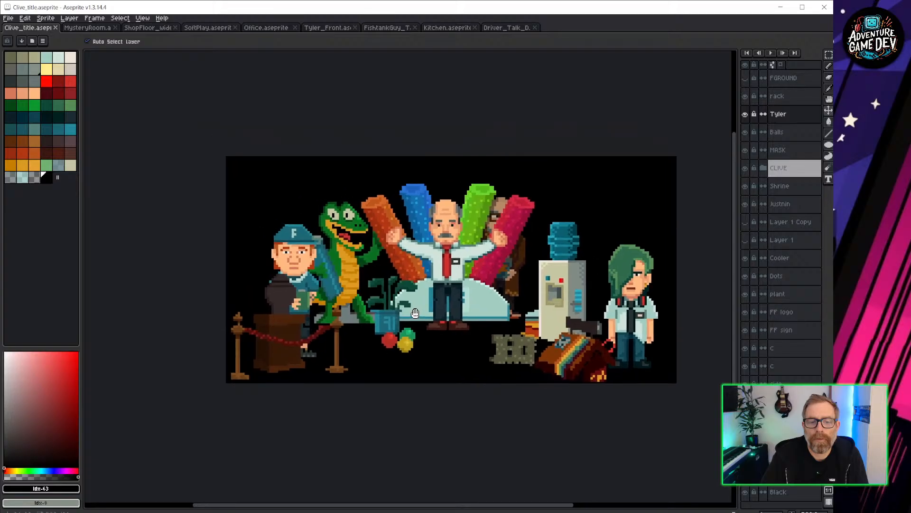
pyautogui.click(393, 329)
pyautogui.moveTo(393, 330); pyautogui.dragTo(397, 333)
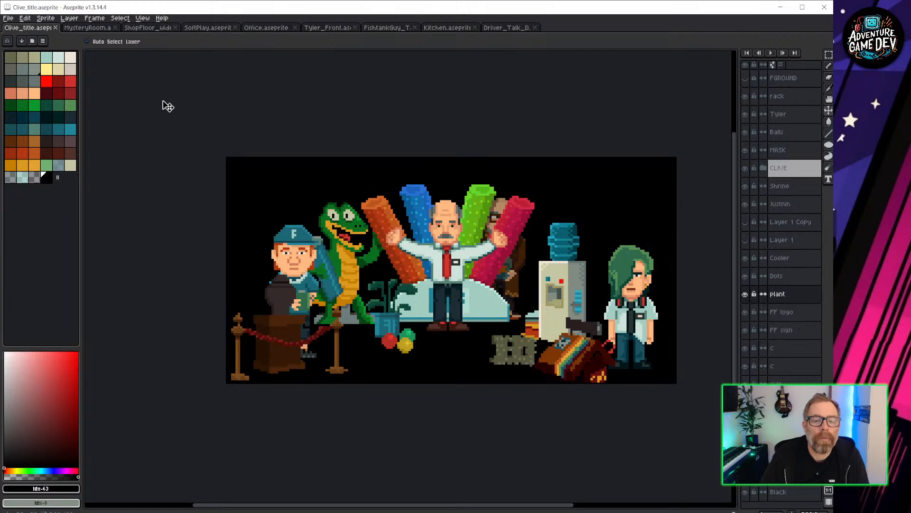
# Step: Open the recent file items_BIG.aseprite
pyautogui.click(9, 18)
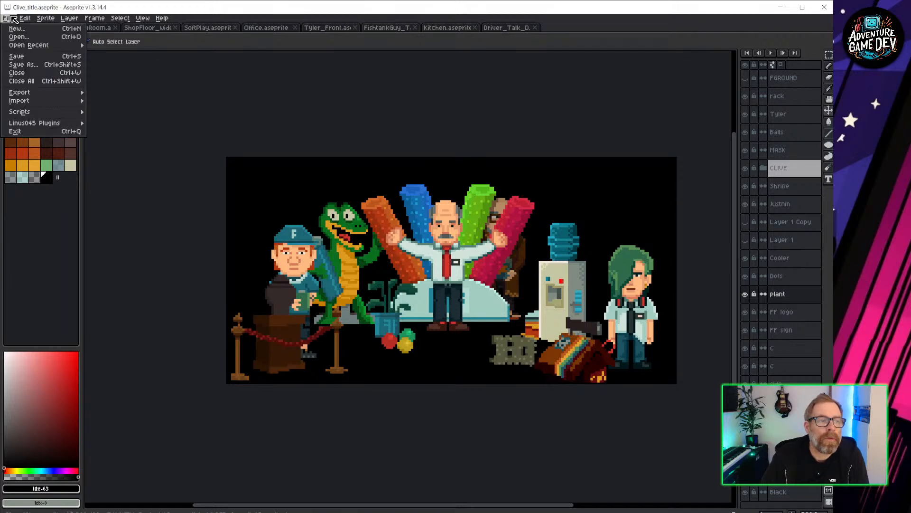
pyautogui.moveTo(29, 46)
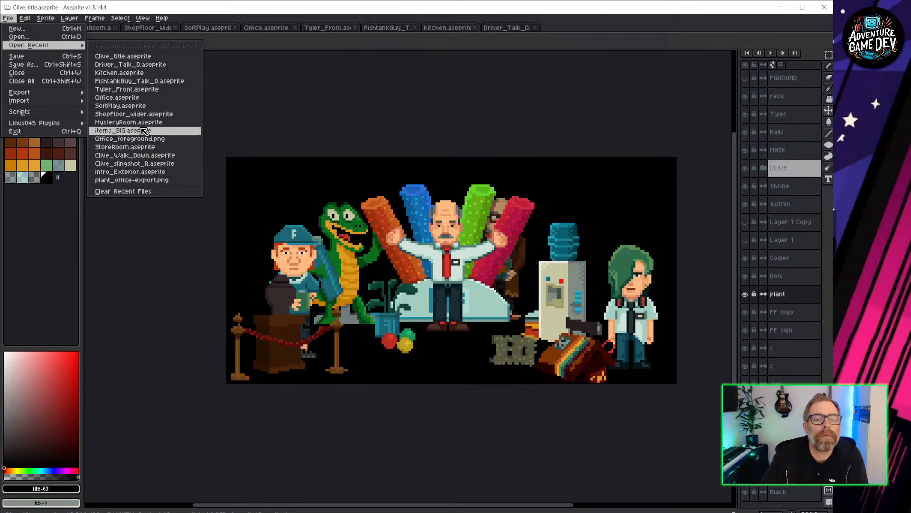
pyautogui.click(144, 131)
# Step: Look over the item sprites in the sheet for props that could be added to the title artwork
pyautogui.scroll(2, 398, 267)
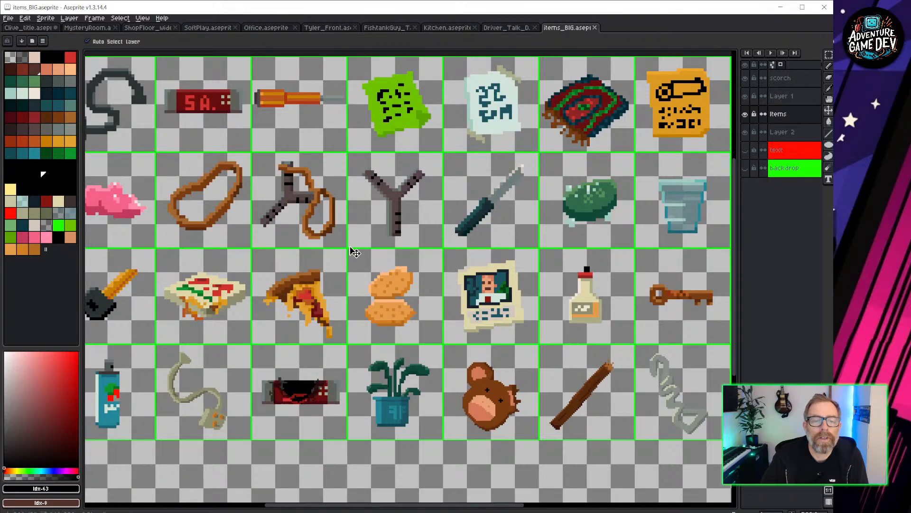
pyautogui.scroll(-2, 375, 214)
pyautogui.scroll(2, 393, 179)
pyautogui.scroll(-2, 284, 247)
pyautogui.scroll(2, 284, 247)
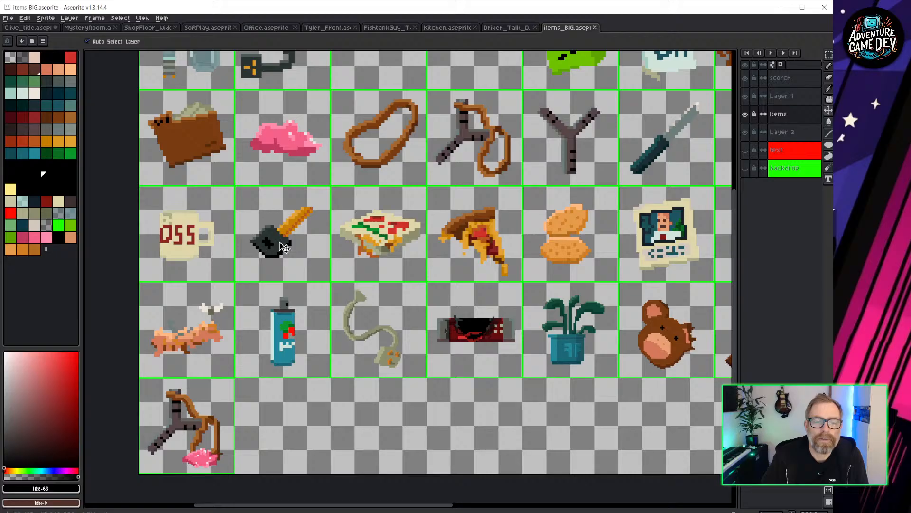
pyautogui.moveTo(390, 245); pyautogui.dragTo(354, 232, button='middle')
pyautogui.scroll(1, 349, 234)
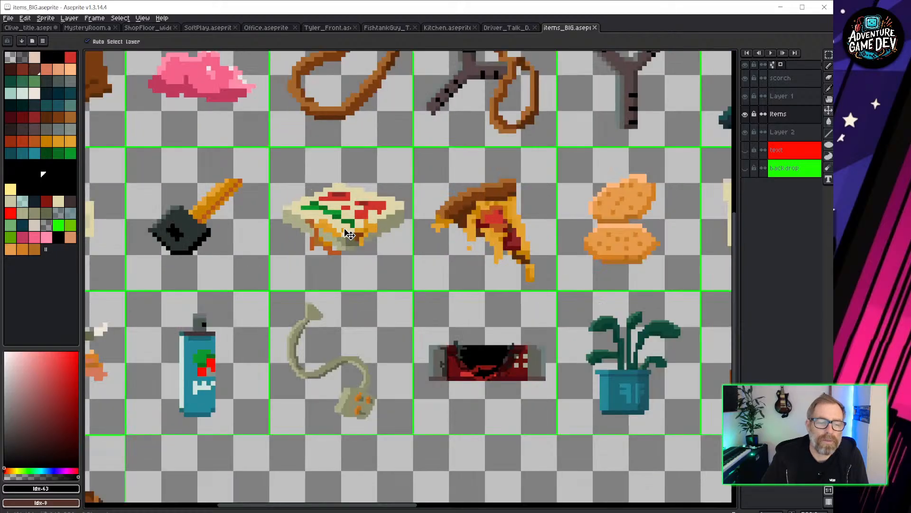
pyautogui.scroll(-1, 347, 234)
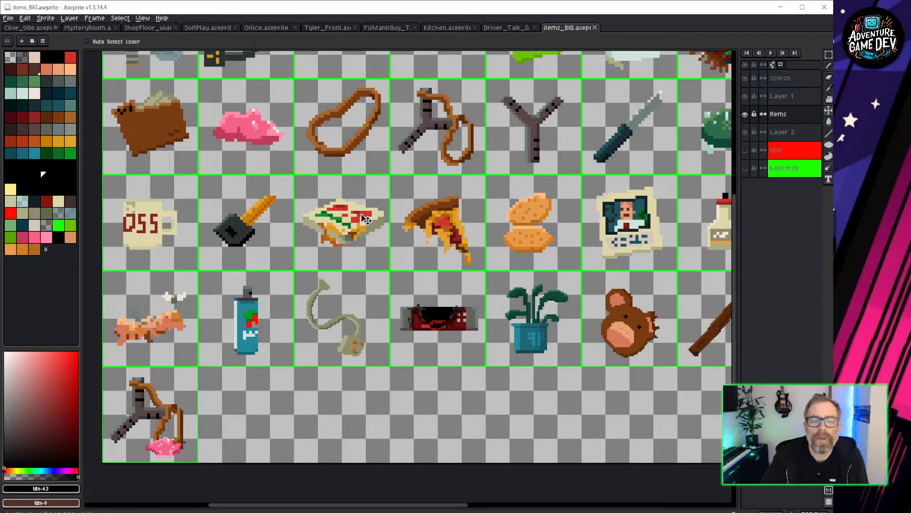
pyautogui.moveTo(365, 220); pyautogui.dragTo(228, 216, button='middle')
pyautogui.moveTo(529, 320); pyautogui.dragTo(363, 269, button='middle')
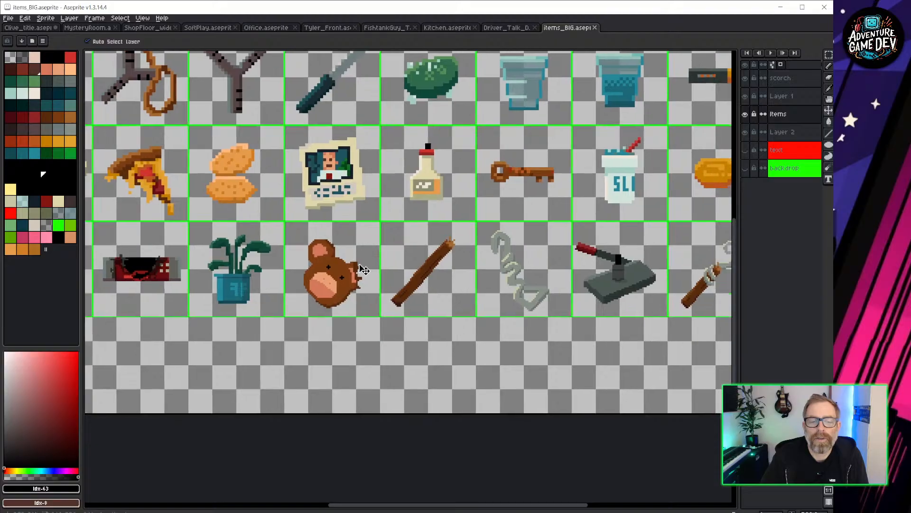
pyautogui.scroll(1, 335, 274)
pyautogui.moveTo(498, 253); pyautogui.dragTo(583, 262, button='middle')
pyautogui.moveTo(449, 259); pyautogui.dragTo(536, 242, button='middle')
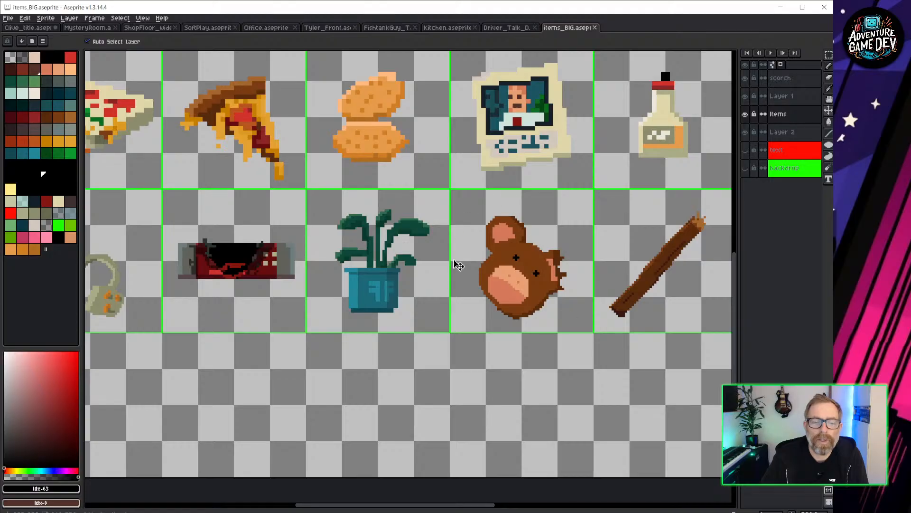
pyautogui.moveTo(331, 238); pyautogui.dragTo(655, 335, button='middle')
pyautogui.moveTo(415, 200); pyautogui.dragTo(381, 229, button='middle')
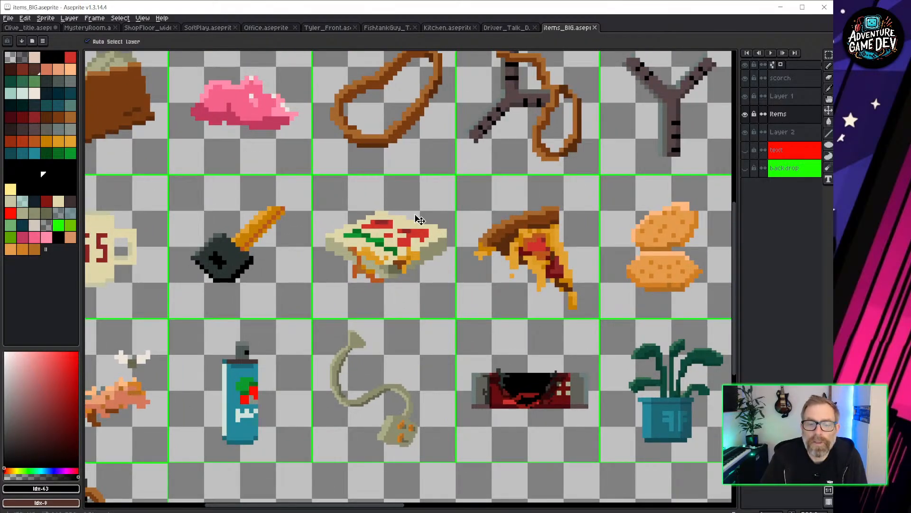
# Step: Try to copy the pizza box sprite from the item sheet into Clive_title.aseprite
pyautogui.press('m')
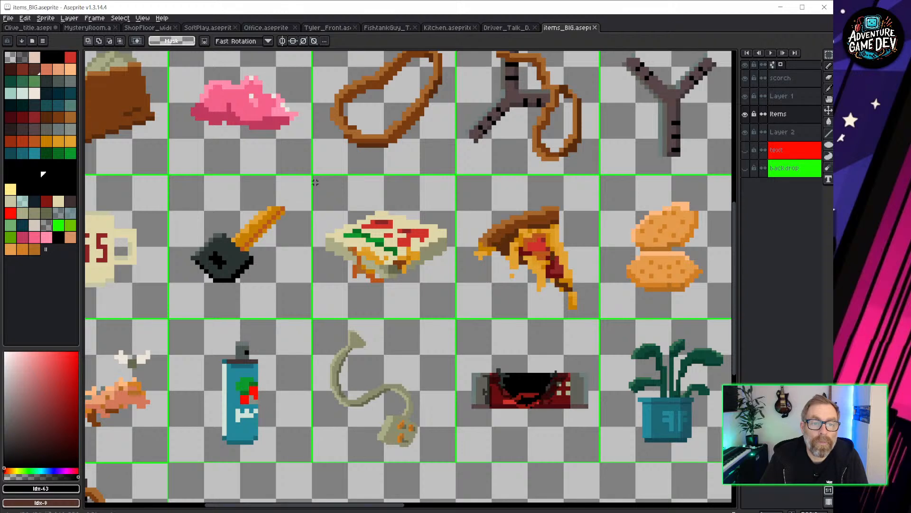
pyautogui.moveTo(314, 182); pyautogui.dragTo(449, 307)
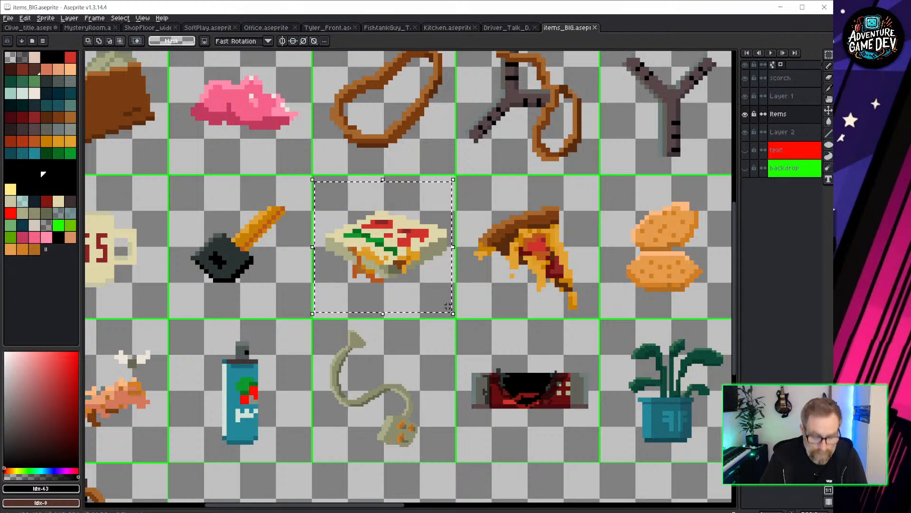
pyautogui.click(28, 28)
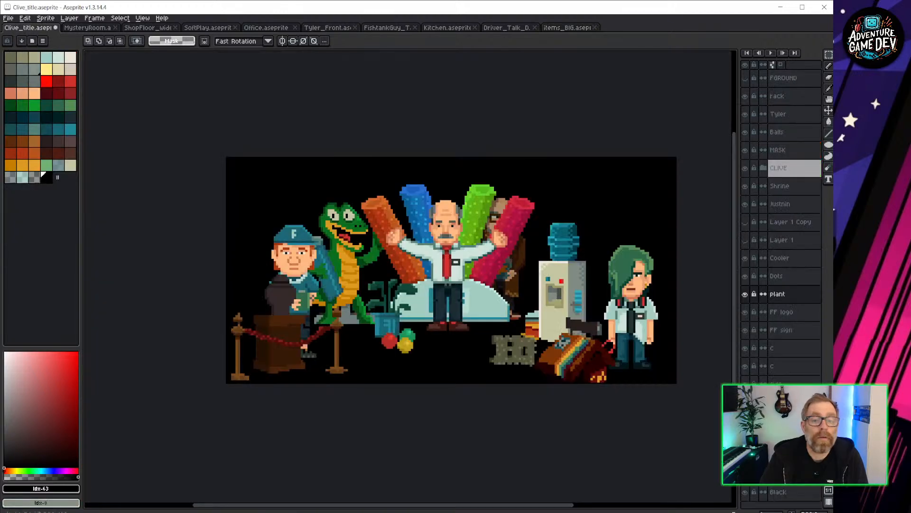
pyautogui.hotkey('ctrl', 'v')
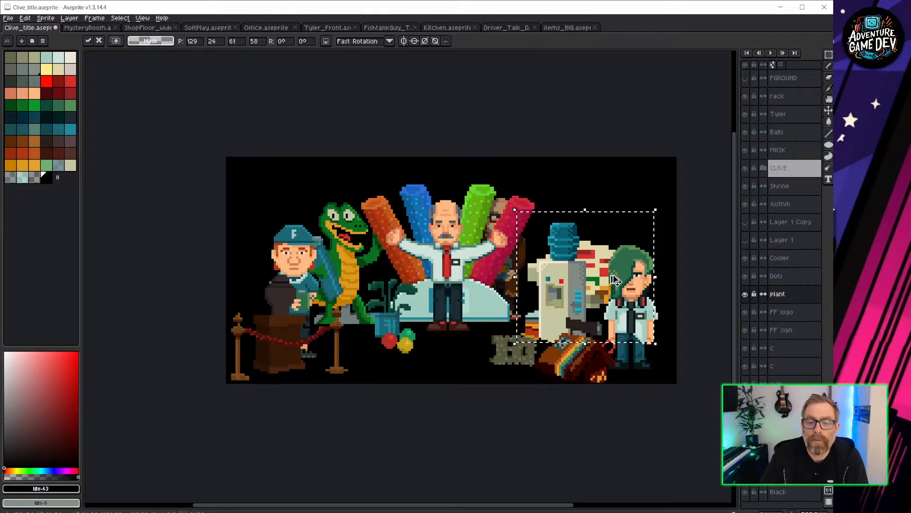
pyautogui.hotkey('ctrl', 'z')
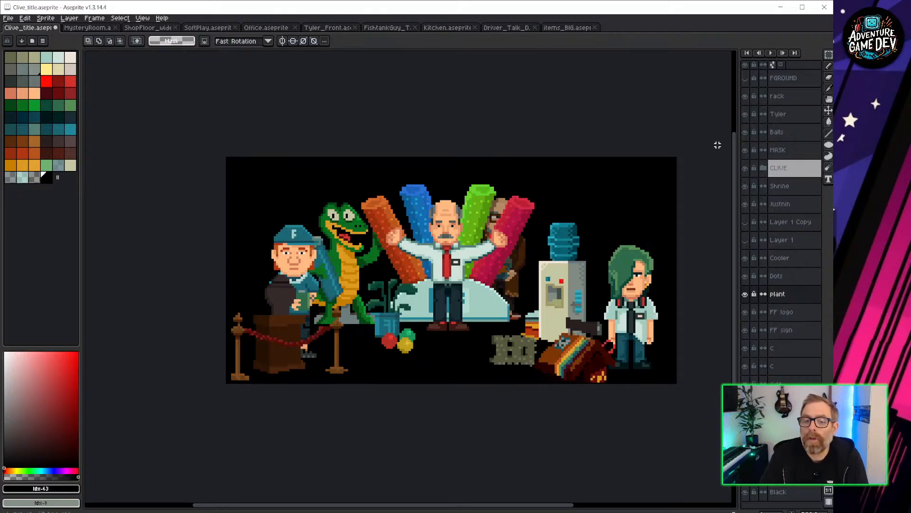
# Step: Browse the Items folder in AGD_Aesprite for a smaller version of the item sprites
pyautogui.click(8, 18)
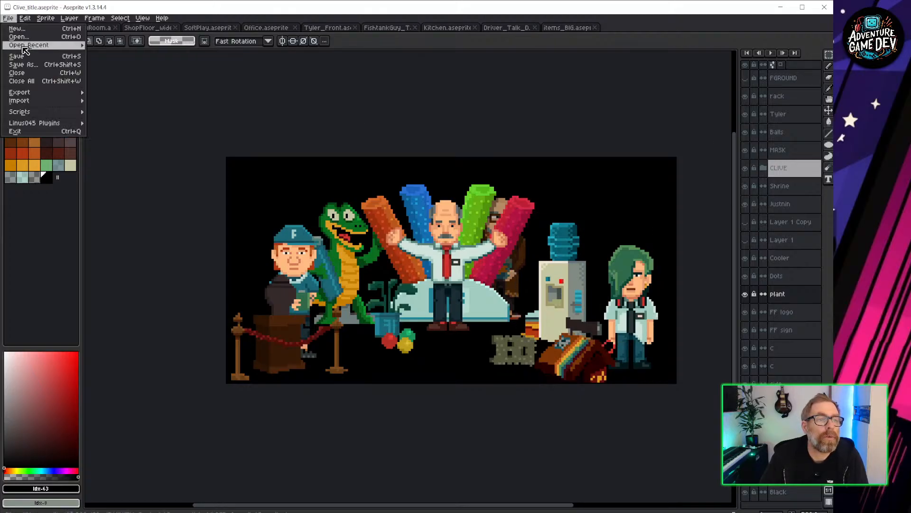
pyautogui.click(19, 37)
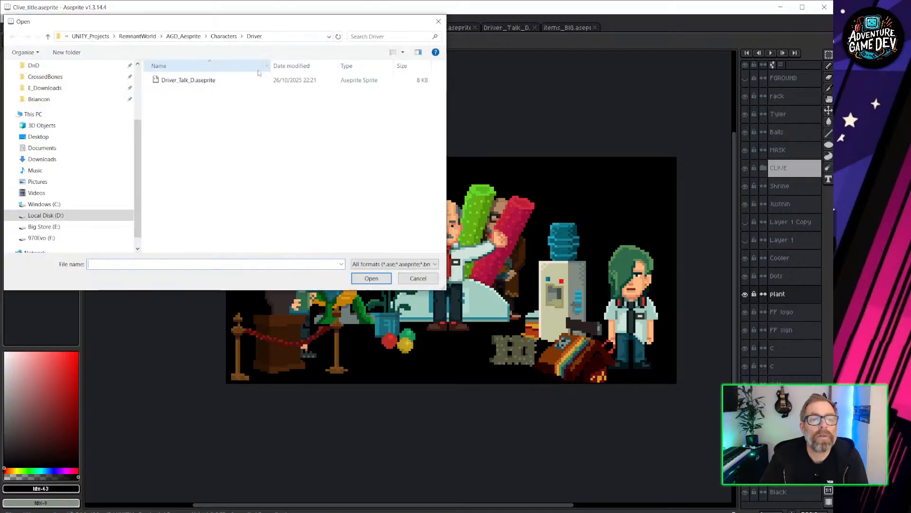
pyautogui.click(183, 36)
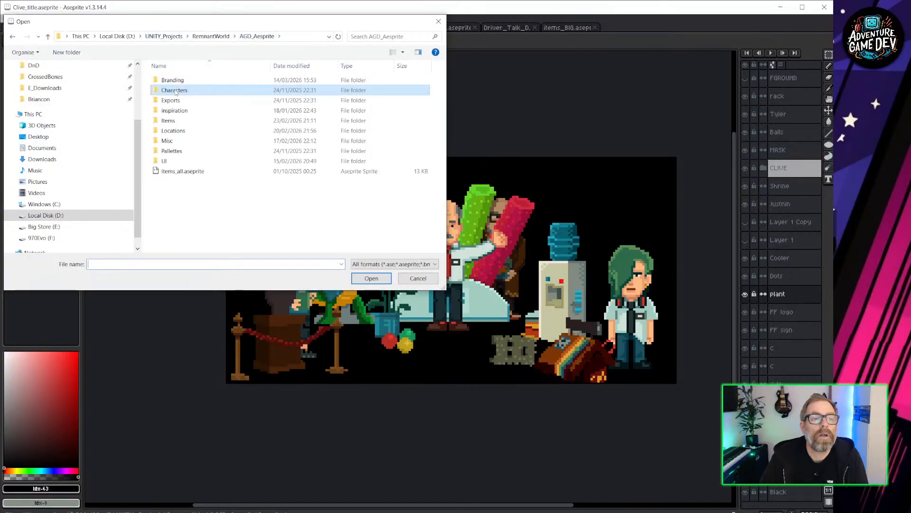
pyautogui.doubleClick(171, 121)
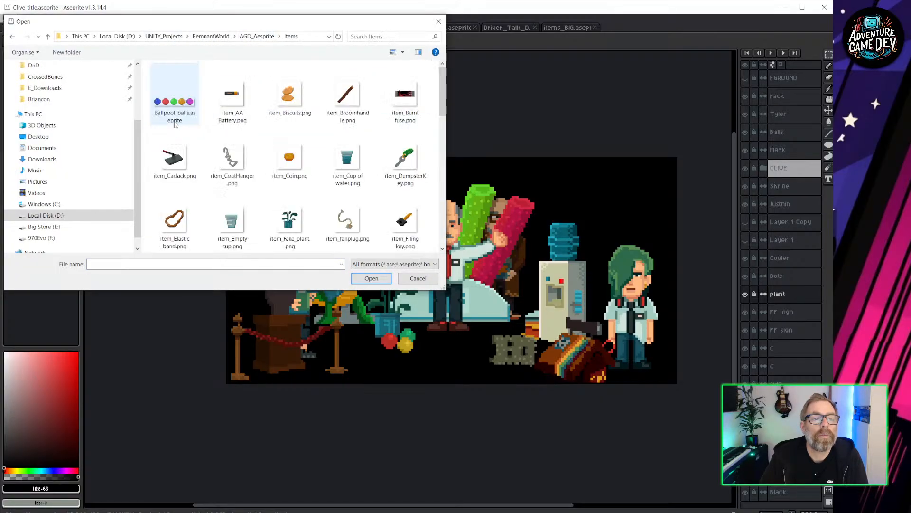
pyautogui.scroll(-8, 248, 140)
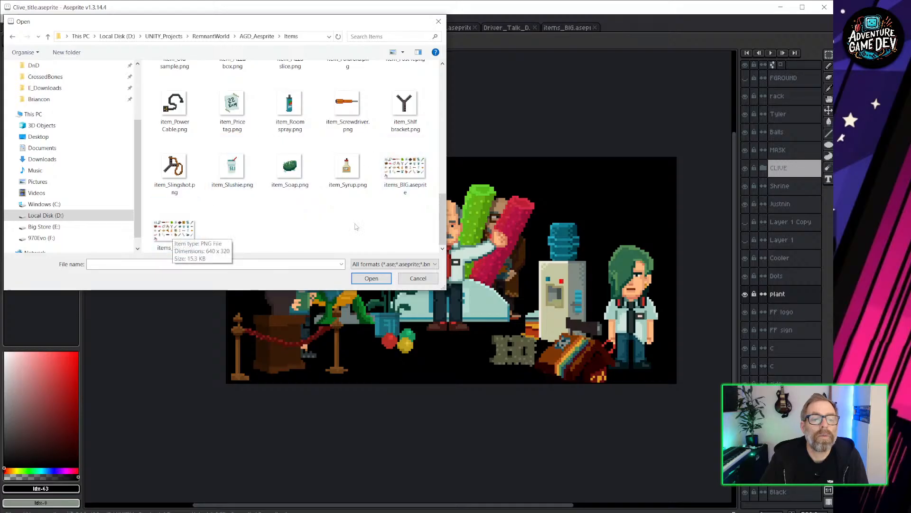
pyautogui.click(404, 171)
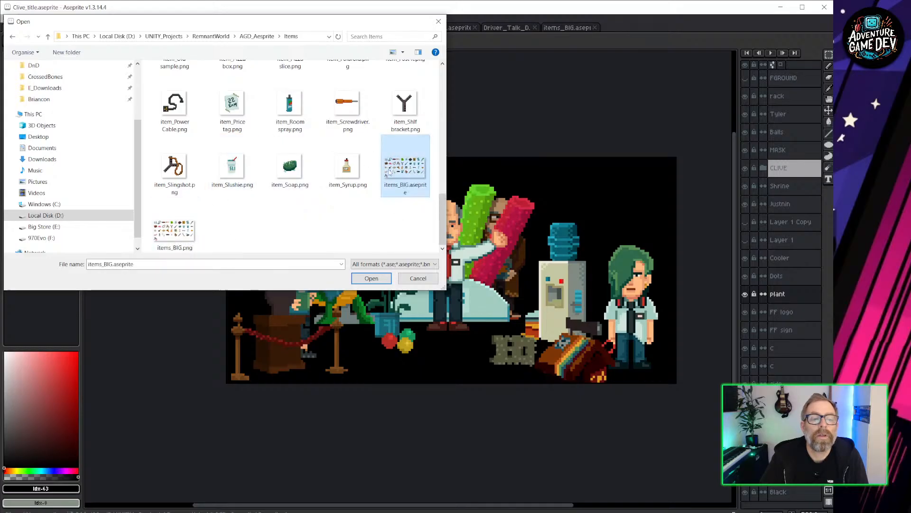
pyautogui.scroll(4, 246, 185)
pyautogui.scroll(-2, 247, 185)
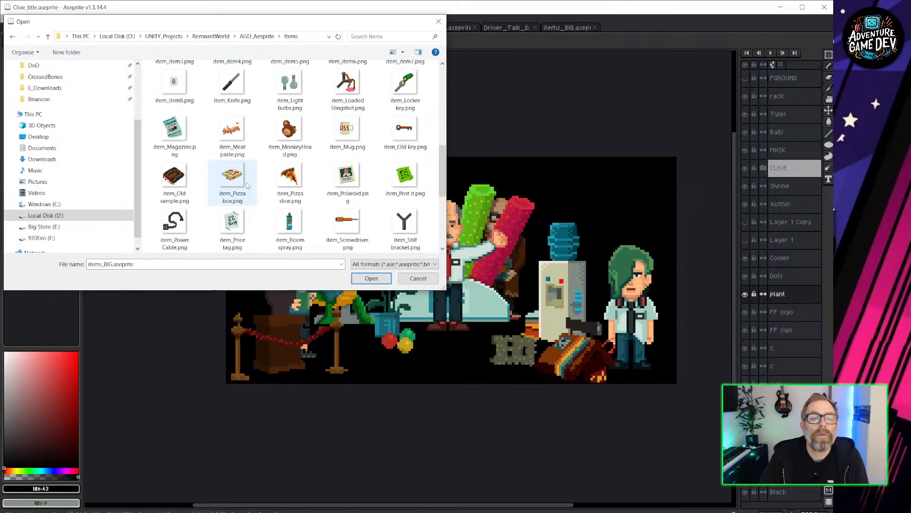
pyautogui.scroll(-3, 247, 185)
pyautogui.scroll(10, 246, 185)
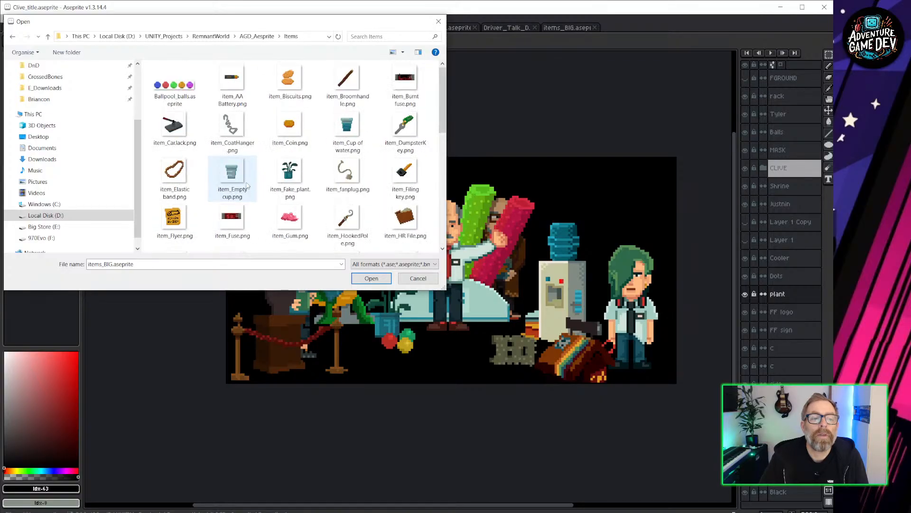
# Step: Open items_all.aseprite from the AGD_Aesprite folder
pyautogui.click(256, 36)
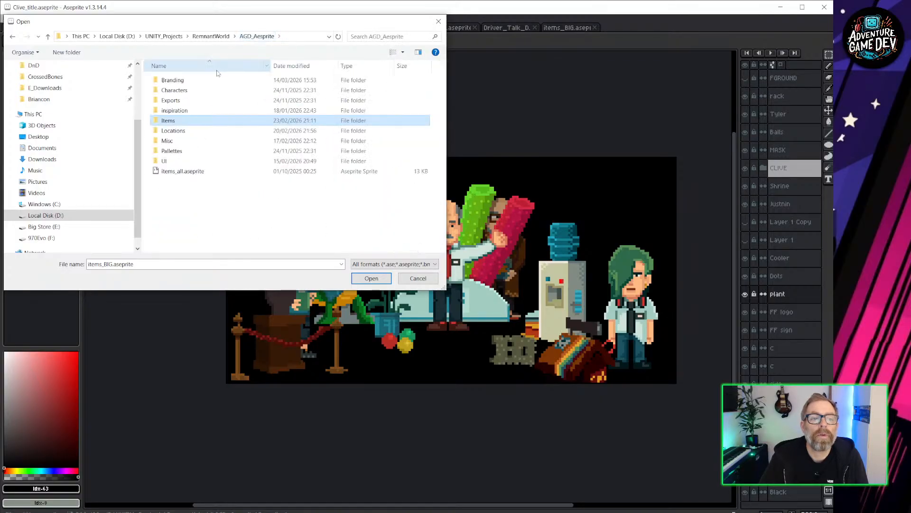
pyautogui.doubleClick(181, 161)
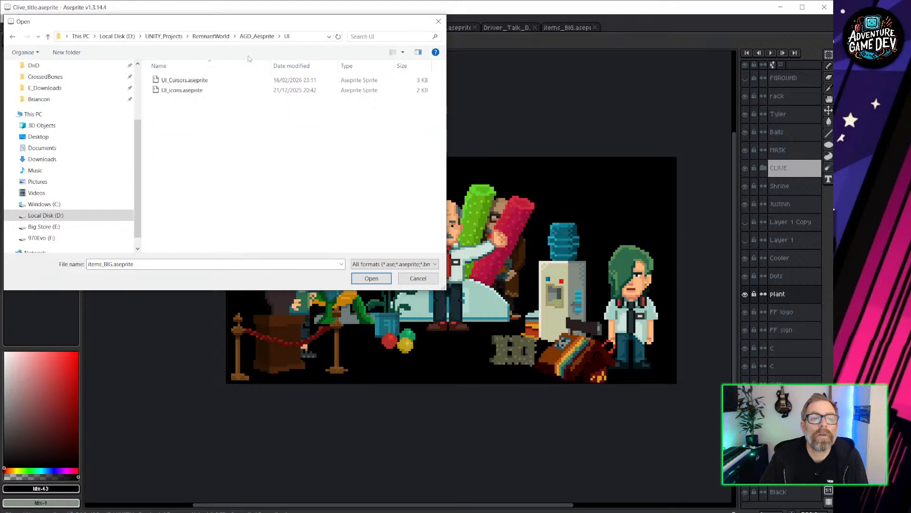
pyautogui.click(257, 36)
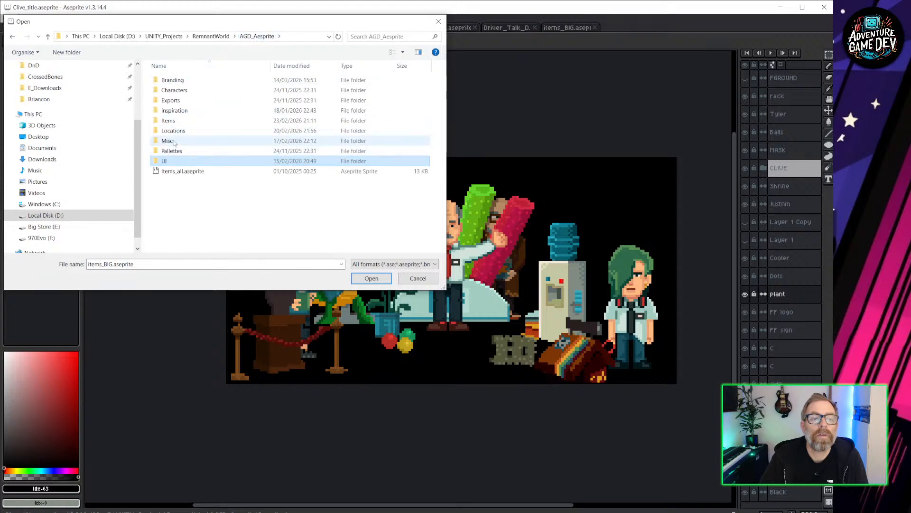
pyautogui.click(167, 171)
pyautogui.doubleClick(169, 173)
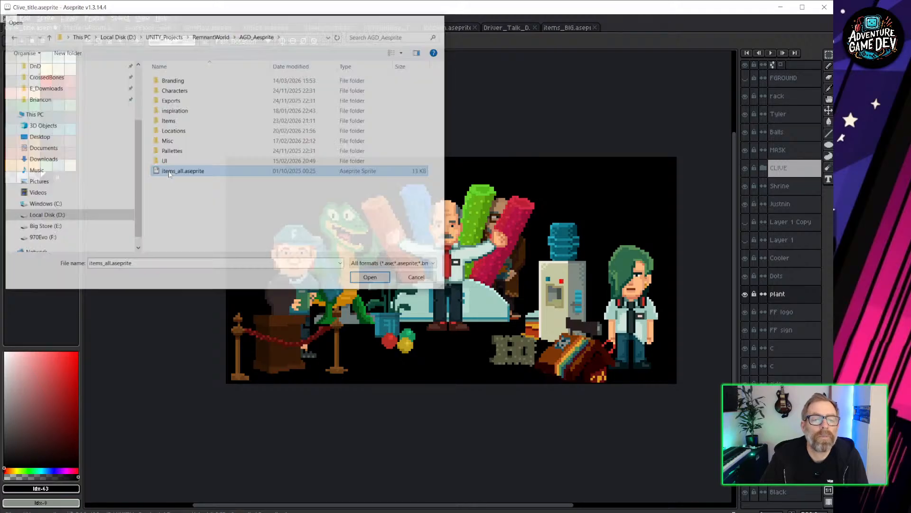
pyautogui.scroll(5, 376, 287)
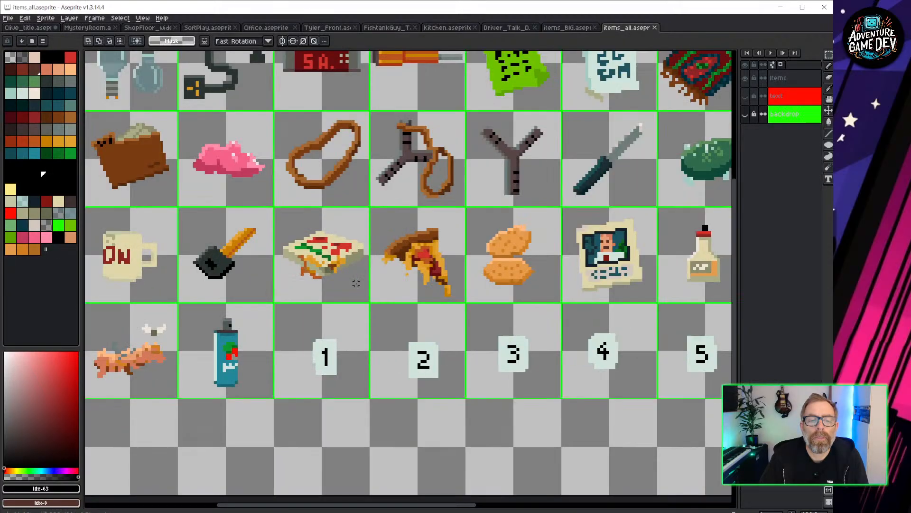
pyautogui.scroll(1, 331, 205)
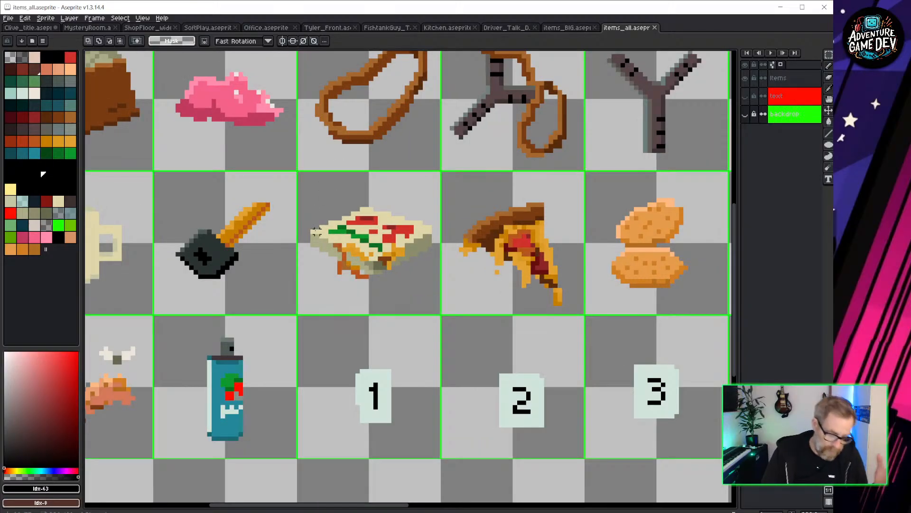
# Step: Switch to the RemnantWorld project in Unity and open the recent scene scn_storeroom
pyautogui.hotkey('alt', 'Tab')
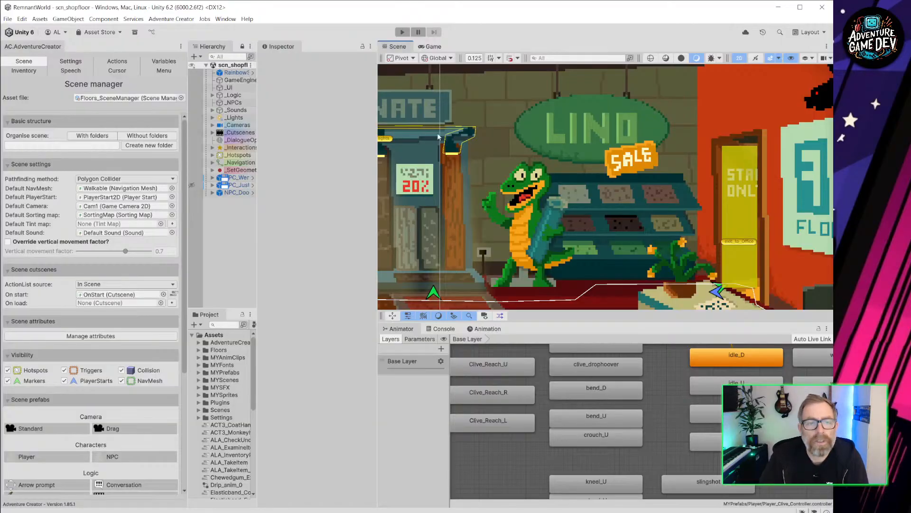
pyautogui.click(8, 19)
pyautogui.moveTo(47, 47)
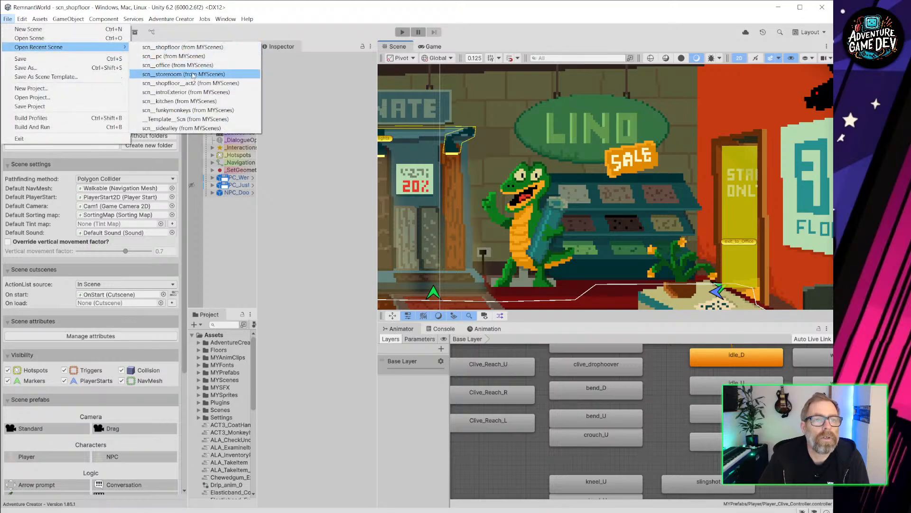
pyautogui.click(185, 75)
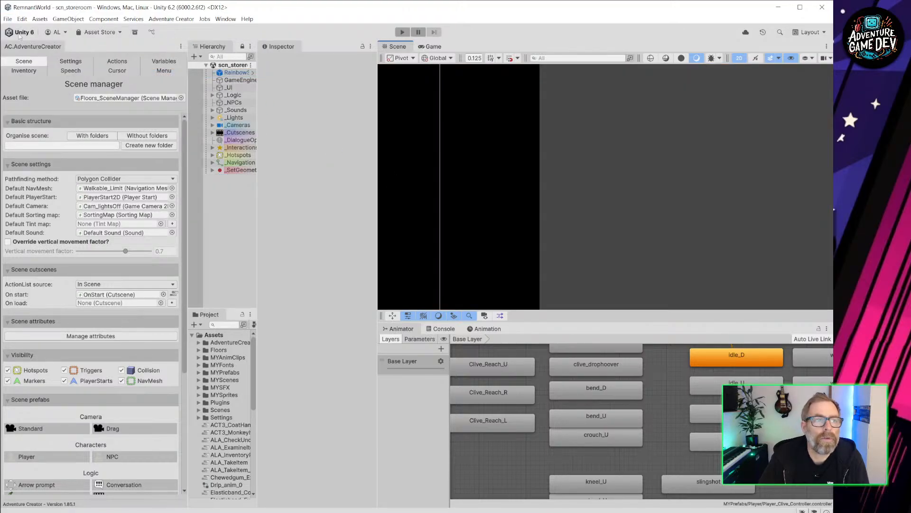
# Step: Open the recent scene scn_pc and run it in play mode
pyautogui.click(8, 19)
pyautogui.moveTo(47, 47)
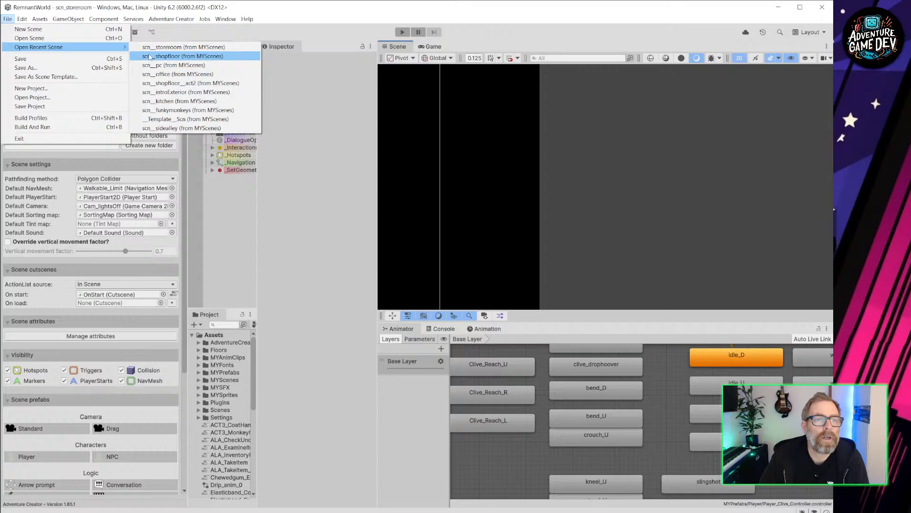
pyautogui.click(189, 74)
pyautogui.click(402, 32)
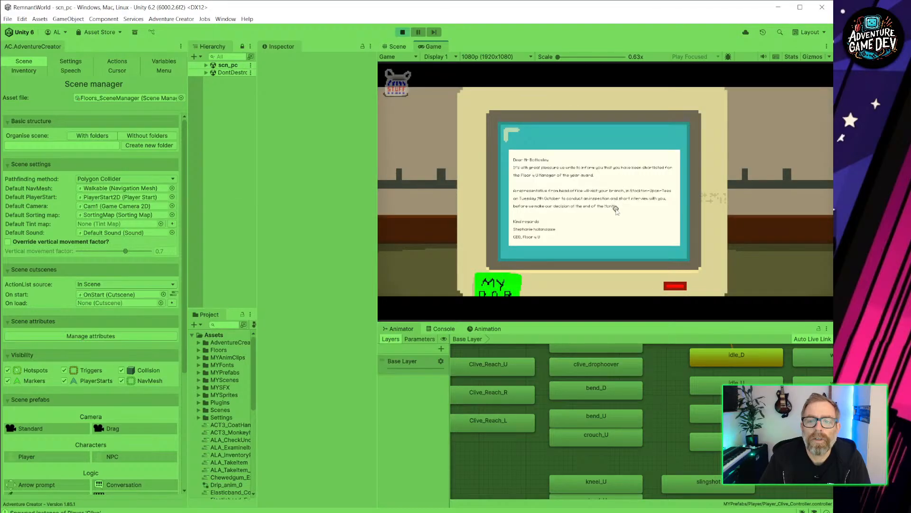
# Step: Check how inventory items such as the wooden monkey head and keys display in the running game, and return to Aseprite
pyautogui.press('Escape')
pyautogui.press('Escape')
pyautogui.click(550, 288)
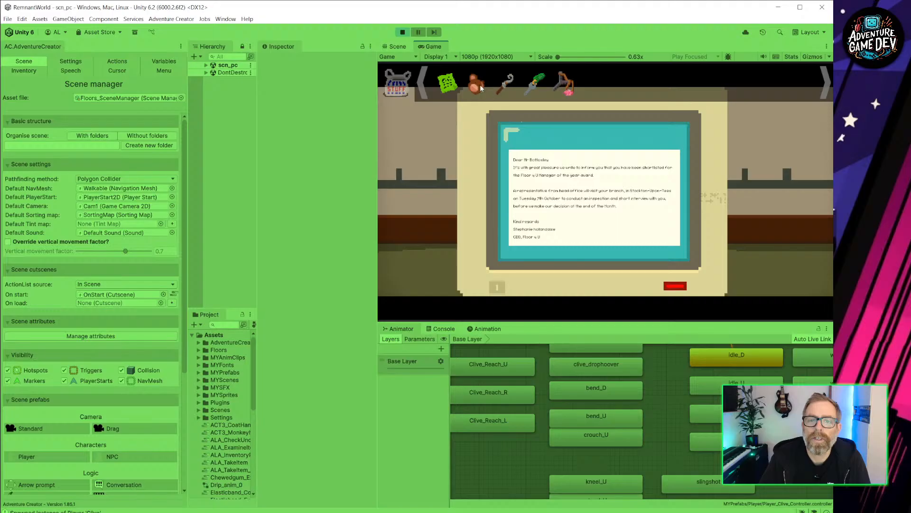
pyautogui.click(477, 85)
pyautogui.click(400, 85)
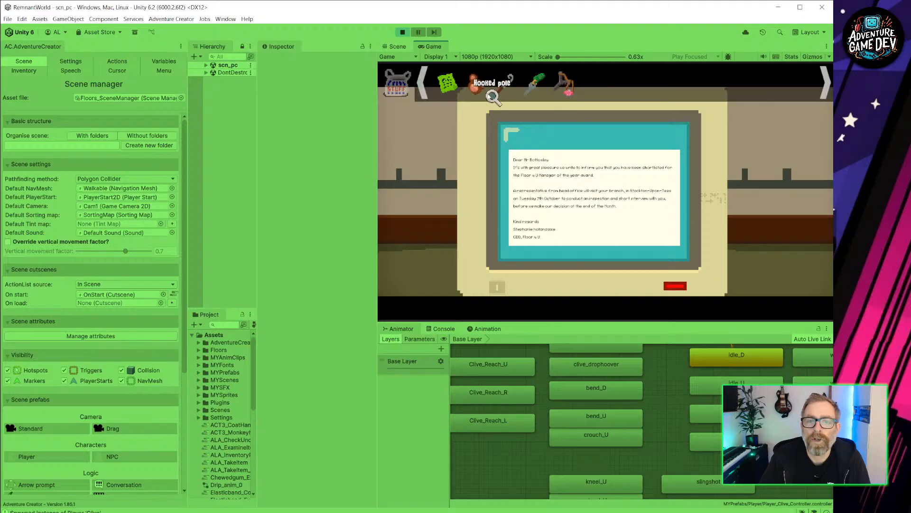
pyautogui.click(478, 86)
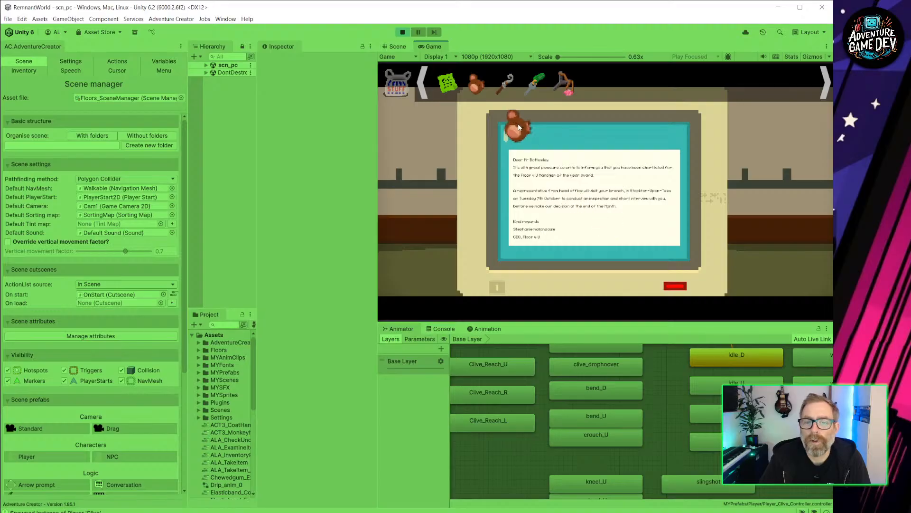
pyautogui.click(588, 201)
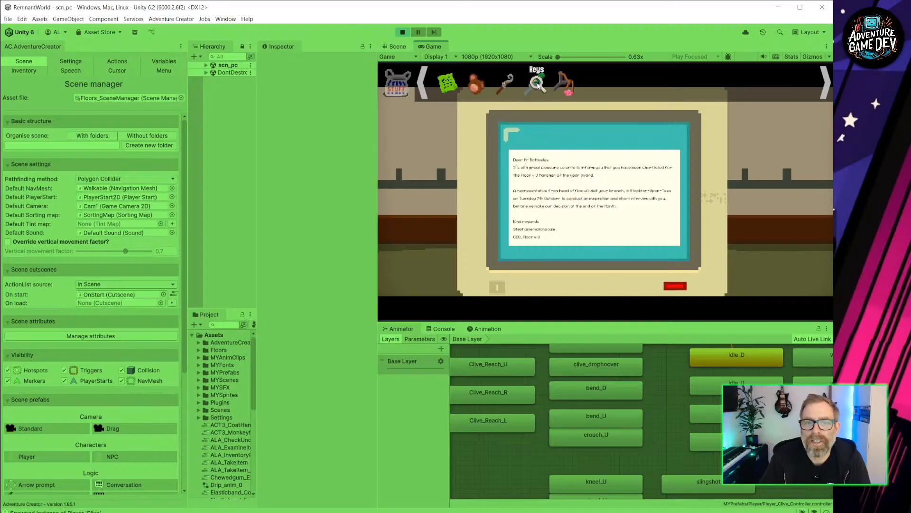
pyautogui.click(537, 84)
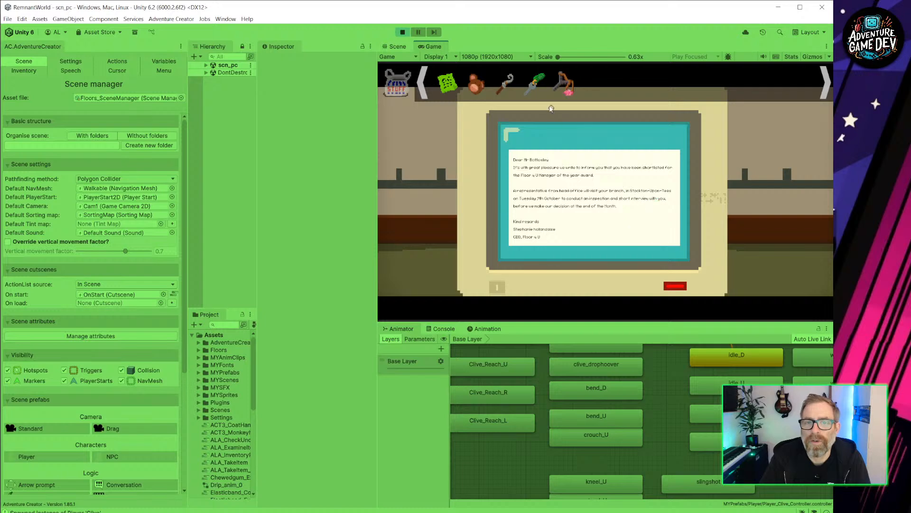
pyautogui.click(639, 185)
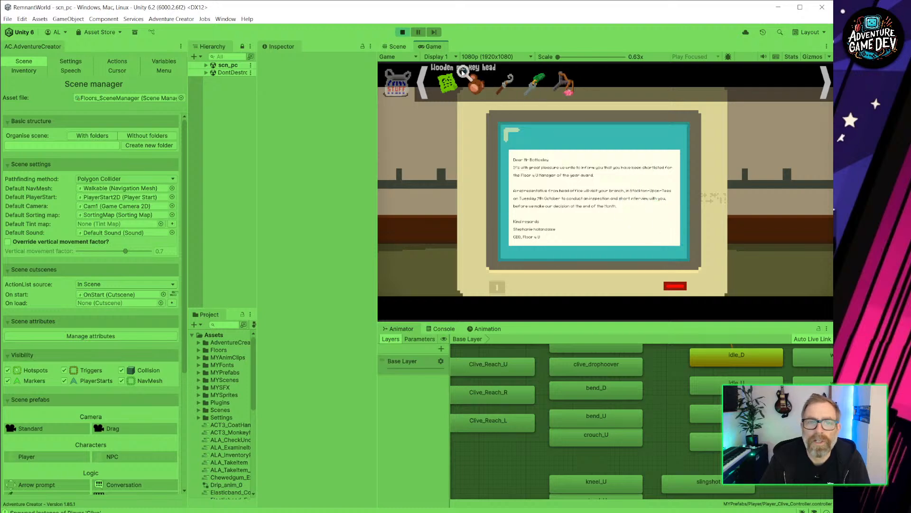
pyautogui.click(403, 32)
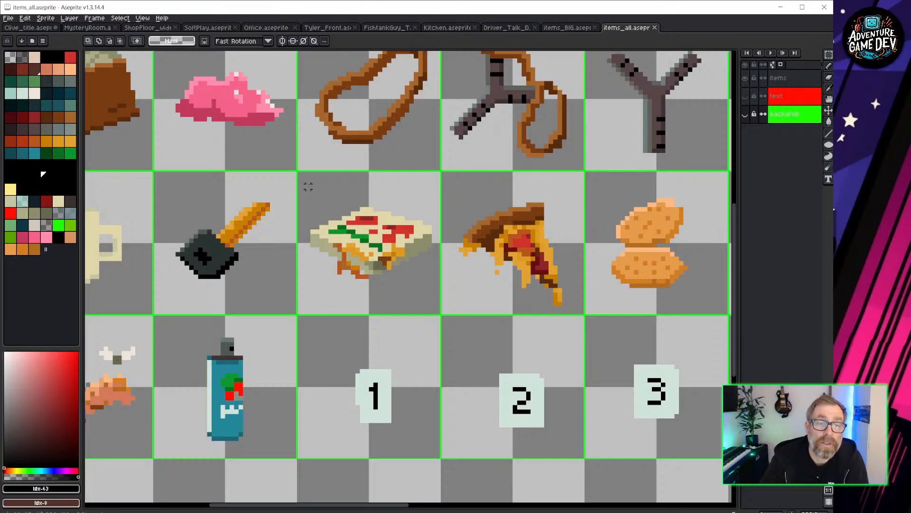
# Step: Try to copy the pizza box sprite from items_all.aseprite into Clive_title.aseprite, and undo the paste
pyautogui.moveTo(308, 173); pyautogui.dragTo(438, 316)
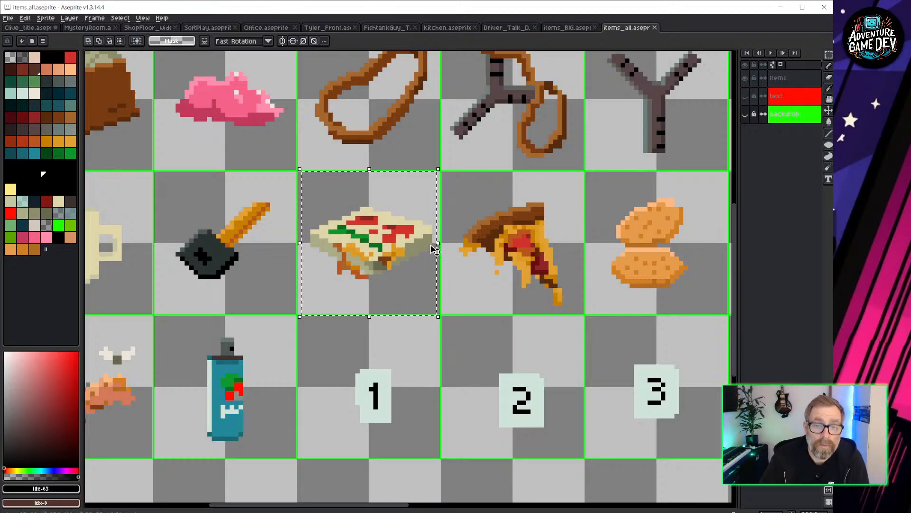
pyautogui.click(781, 7)
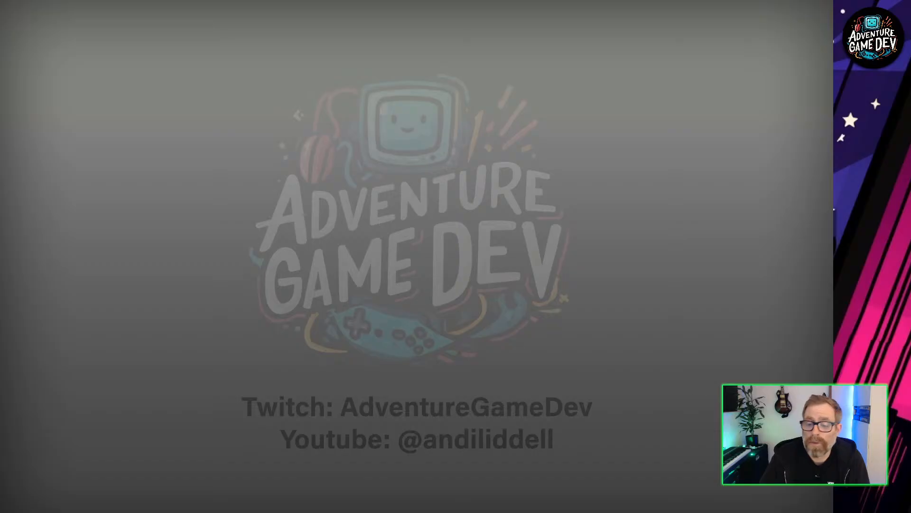
pyautogui.hotkey('alt', 'Tab')
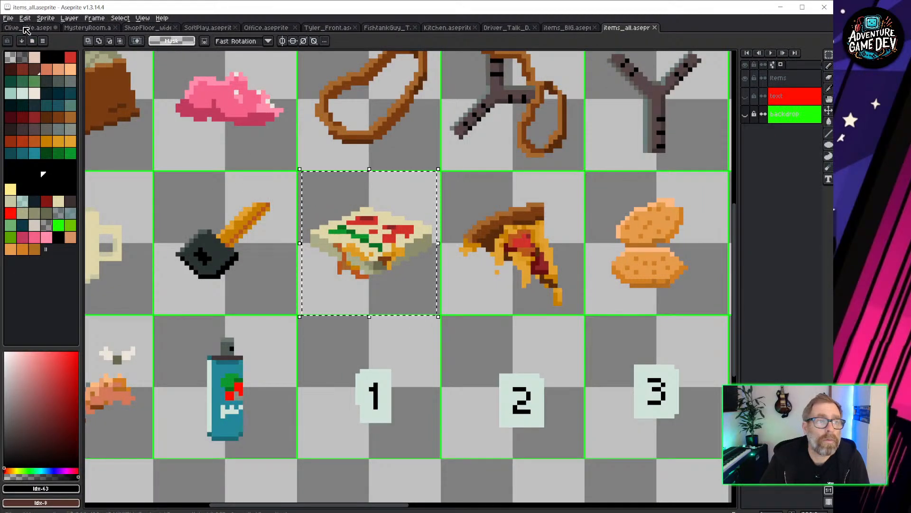
pyautogui.hotkey('ctrl', 'Tab')
pyautogui.hotkey('ctrl', 'v')
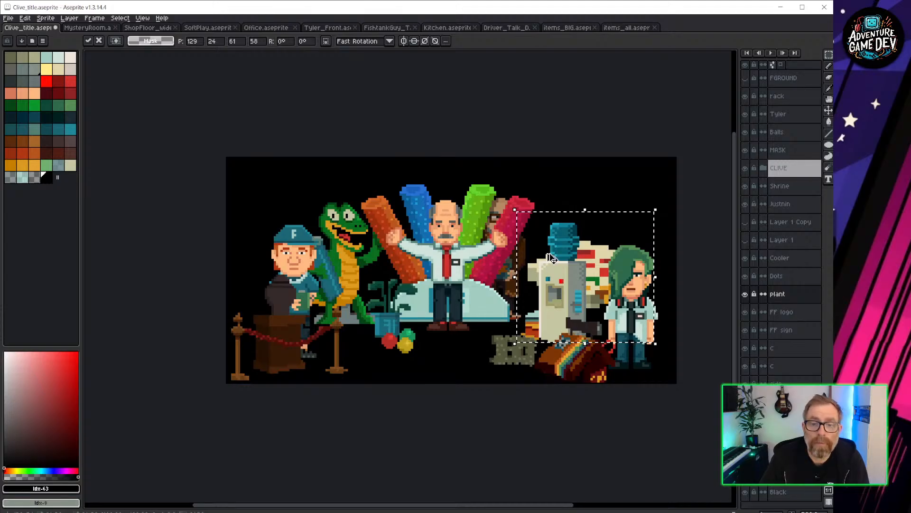
pyautogui.hotkey('ctrl', 'z')
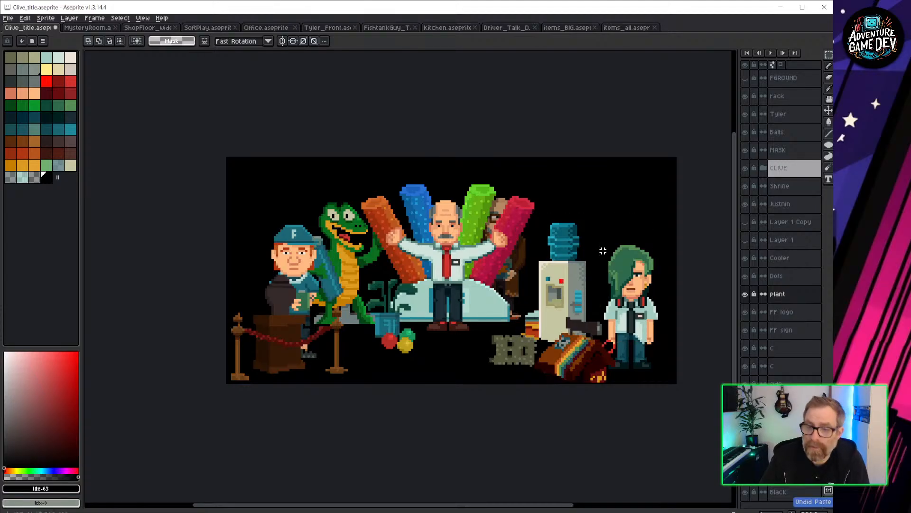
# Step: Add a new layer directly above the plant layer and name it Pizza
pyautogui.scroll(-1, 771, 380)
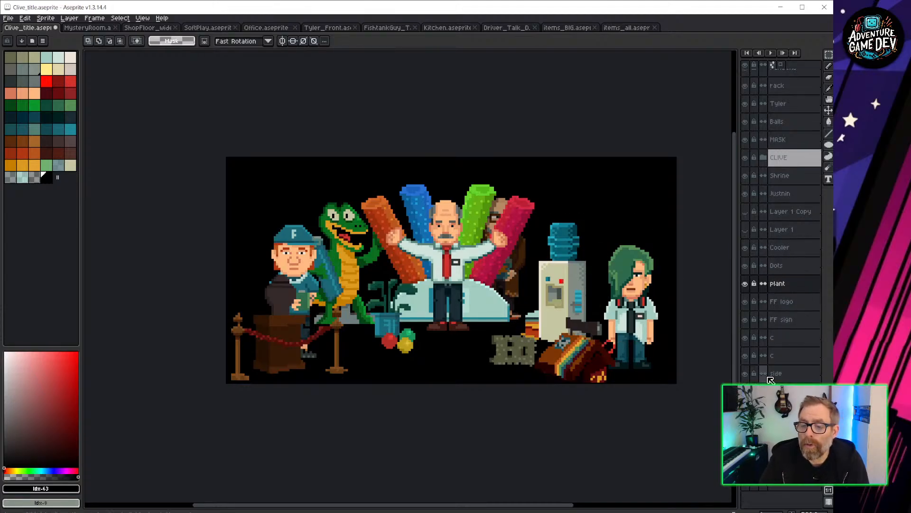
pyautogui.scroll(1, 774, 375)
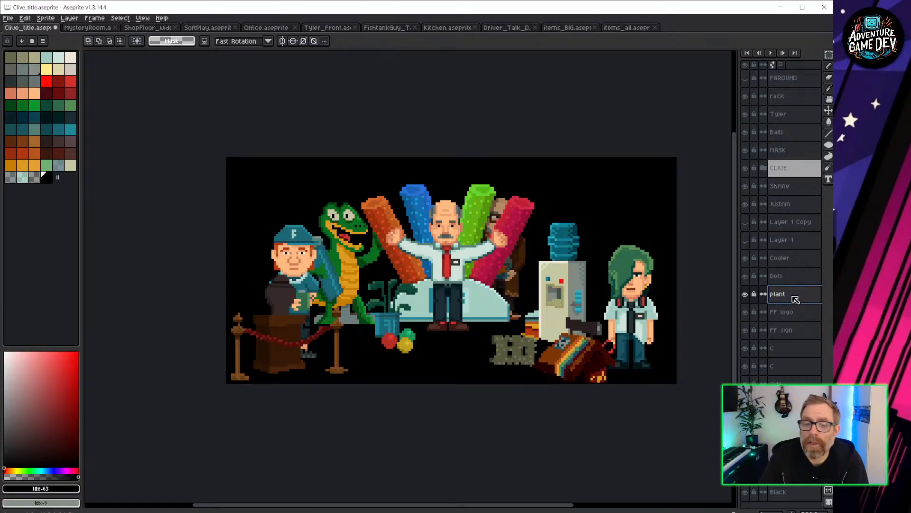
pyautogui.hotkey('shift', 'n')
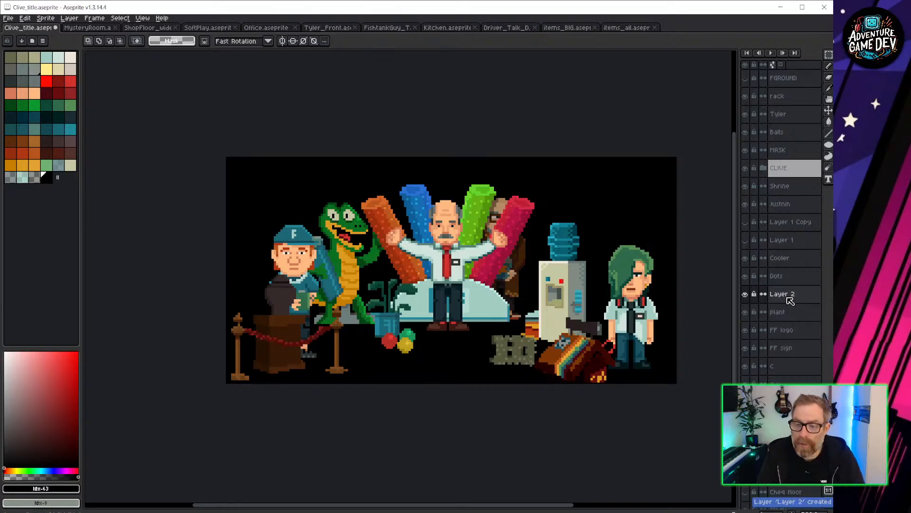
pyautogui.doubleClick(790, 296)
pyautogui.write('Pizz')
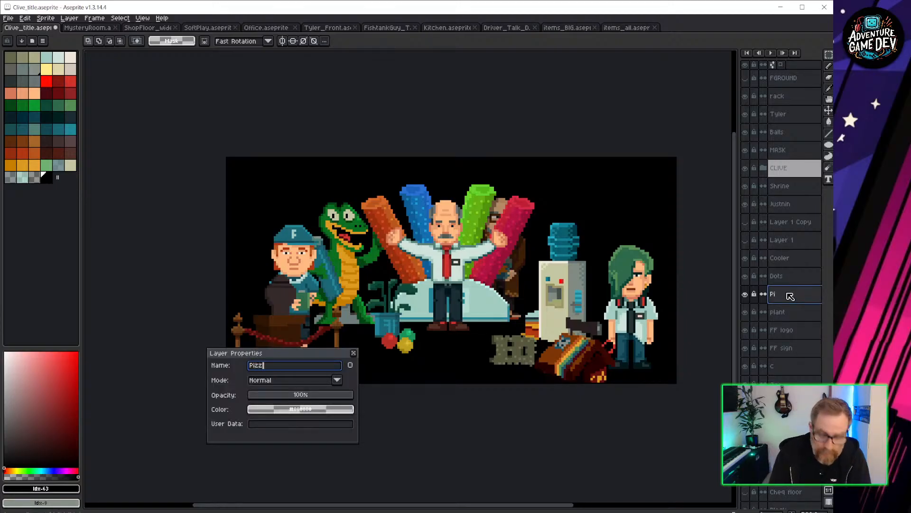
pyautogui.write('a')
pyautogui.press('Return')
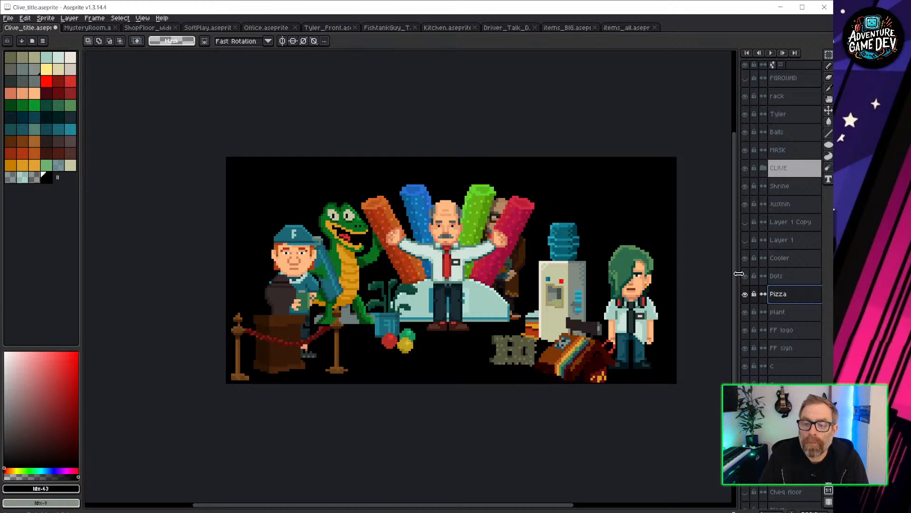
# Step: Paste the copied pizza box onto the Pizza layer, scale it to 23 by 27 pixels and place it below Clive's feet
pyautogui.moveTo(738, 274); pyautogui.dragTo(665, 280)
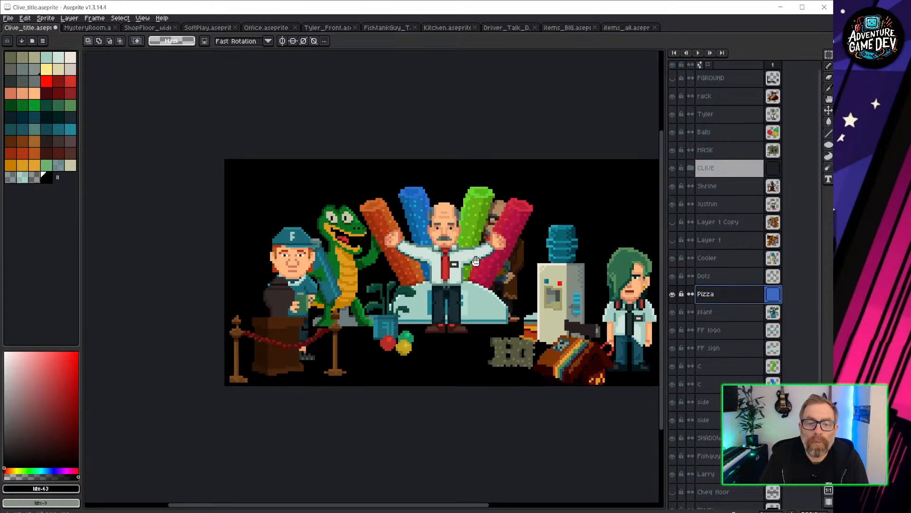
pyautogui.moveTo(476, 261); pyautogui.dragTo(405, 243, button='middle')
pyautogui.hotkey('ctrl', 'v')
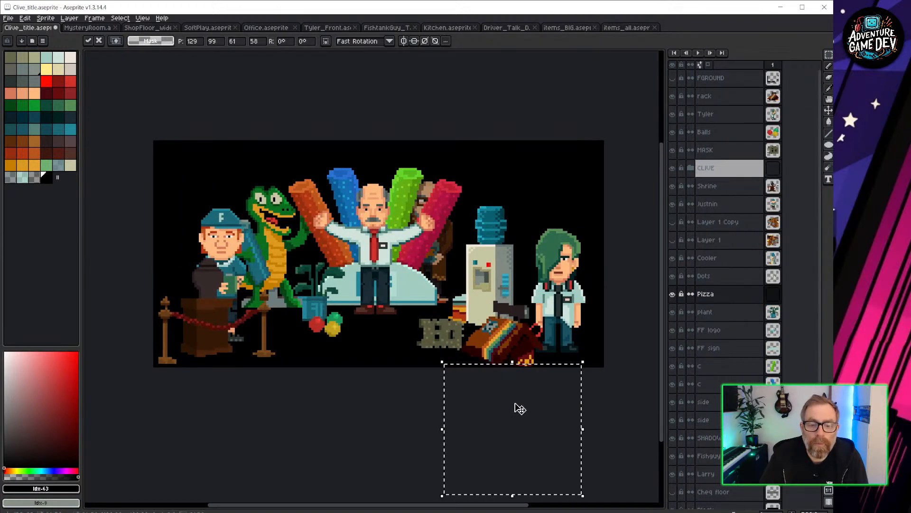
pyautogui.moveTo(519, 408); pyautogui.dragTo(395, 304)
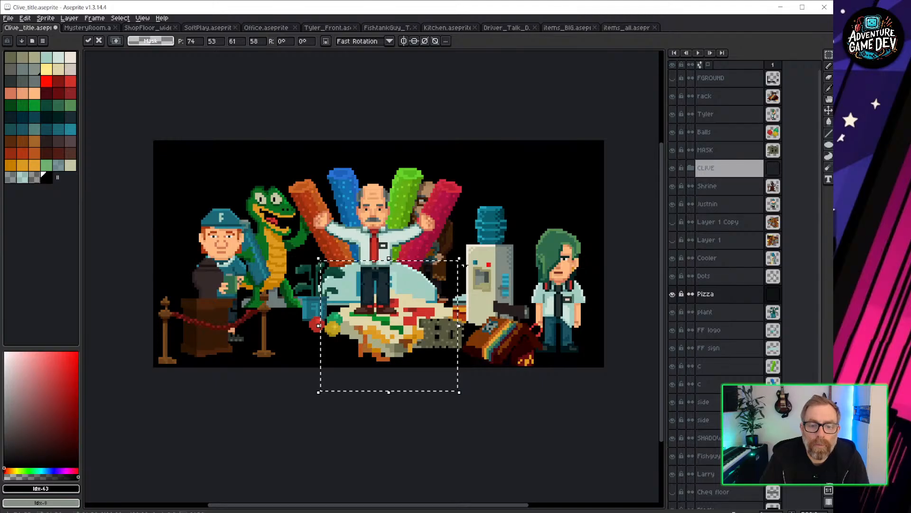
pyautogui.moveTo(459, 259); pyautogui.dragTo(385, 334)
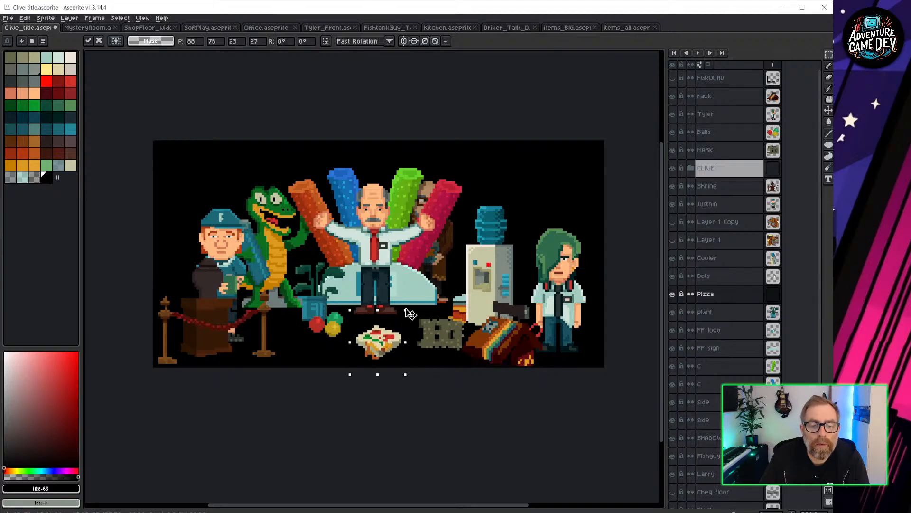
pyautogui.press('Return')
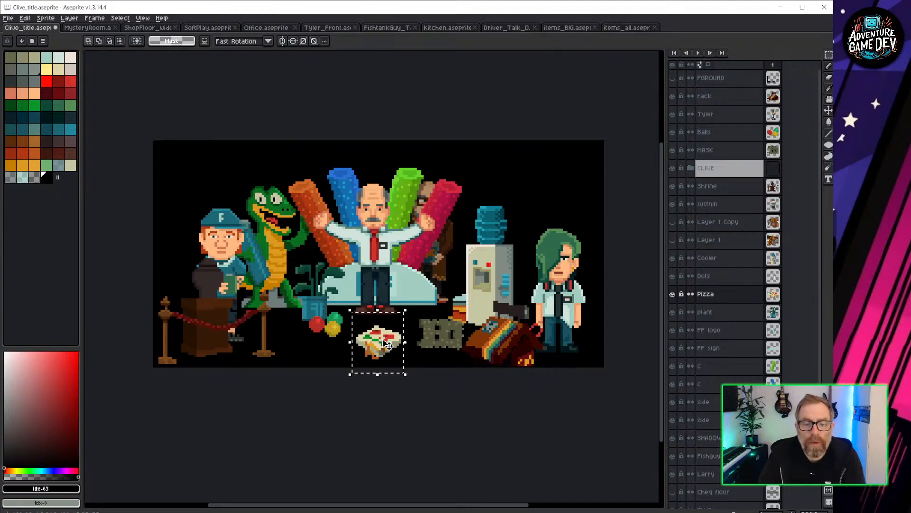
pyautogui.moveTo(388, 344)
pyautogui.mouseDown()
pyautogui.moveTo(555, 322)
pyautogui.moveTo(401, 339)
pyautogui.mouseUp()
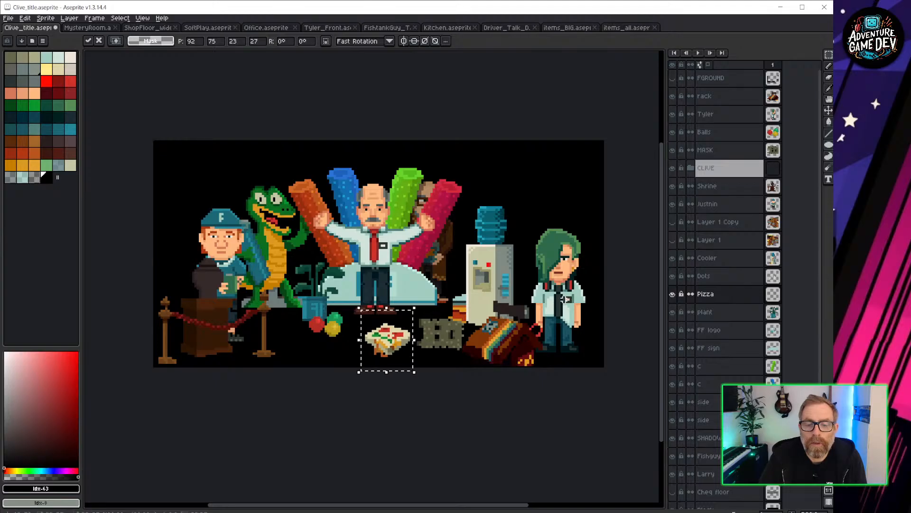
pyautogui.hotkey('ctrl', 'd')
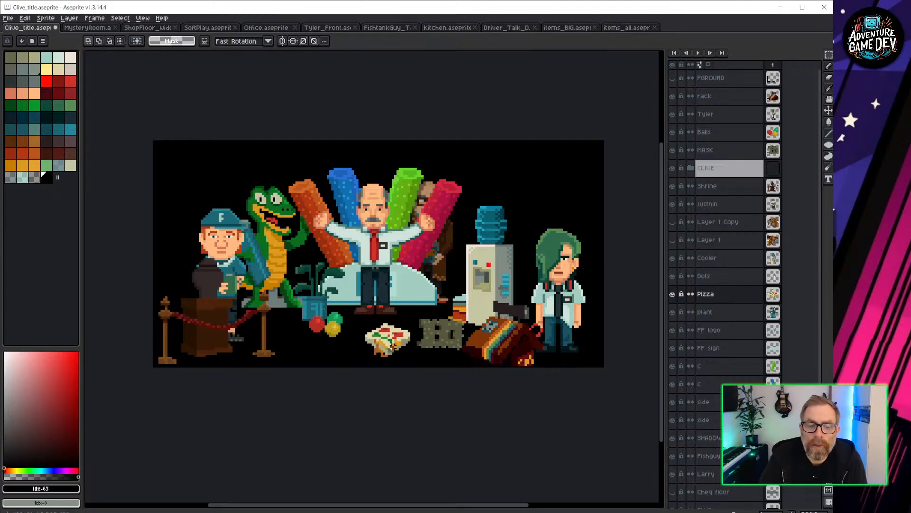
# Step: Try the pizza box at Tyler's feet and the rack artwork in front of the rope barrier
pyautogui.press('v')
pyautogui.moveTo(388, 338); pyautogui.dragTo(555, 338)
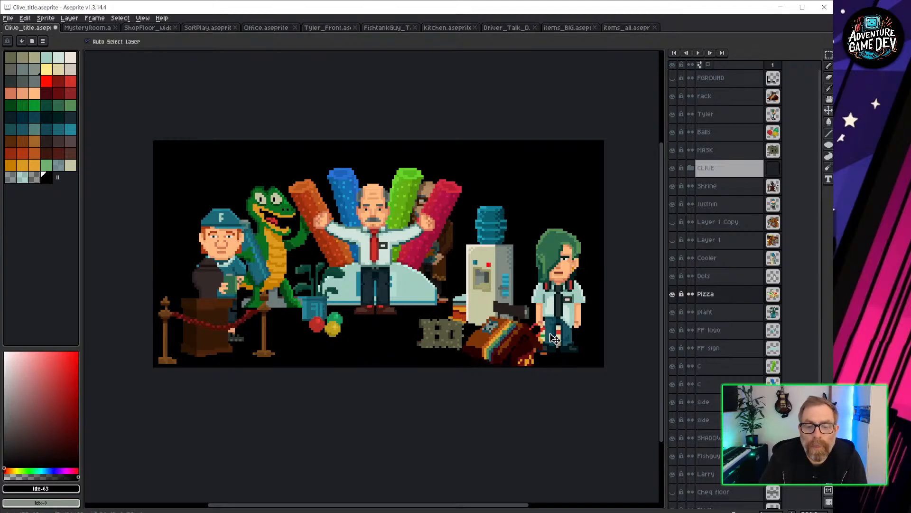
pyautogui.click(501, 348)
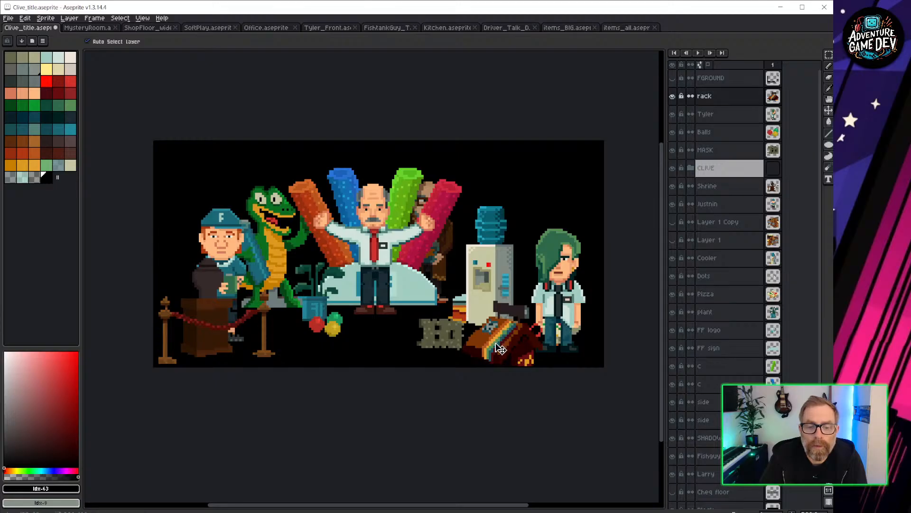
pyautogui.moveTo(505, 344); pyautogui.dragTo(284, 346)
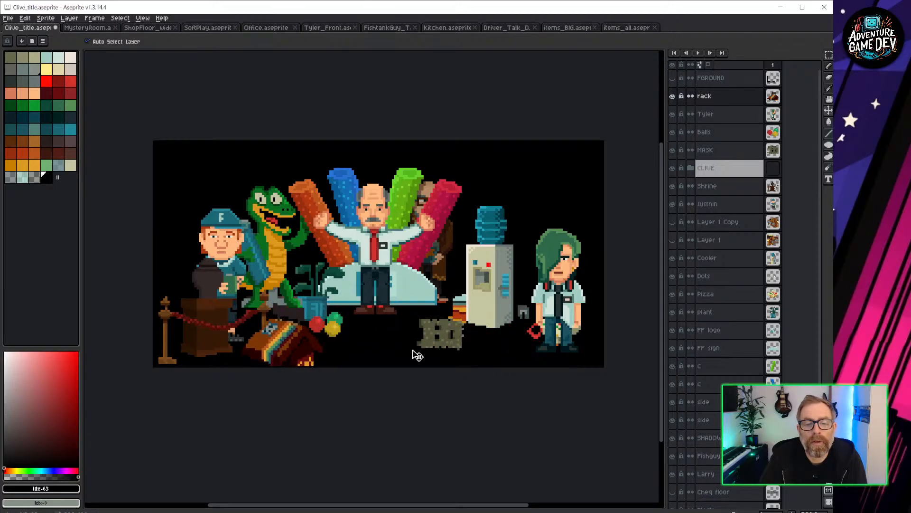
# Step: Shift Tyler slightly toward the water cooler, and raise the Pizza layer above Tyler to place the pizza box in front of his feet
pyautogui.moveTo(560, 341)
pyautogui.mouseDown()
pyautogui.moveTo(541, 338)
pyautogui.moveTo(552, 337)
pyautogui.mouseUp()
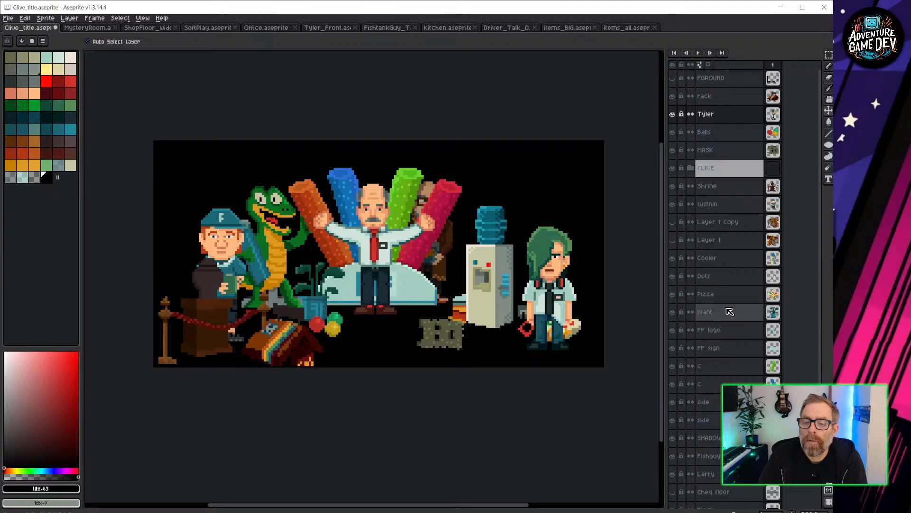
pyautogui.click(738, 292)
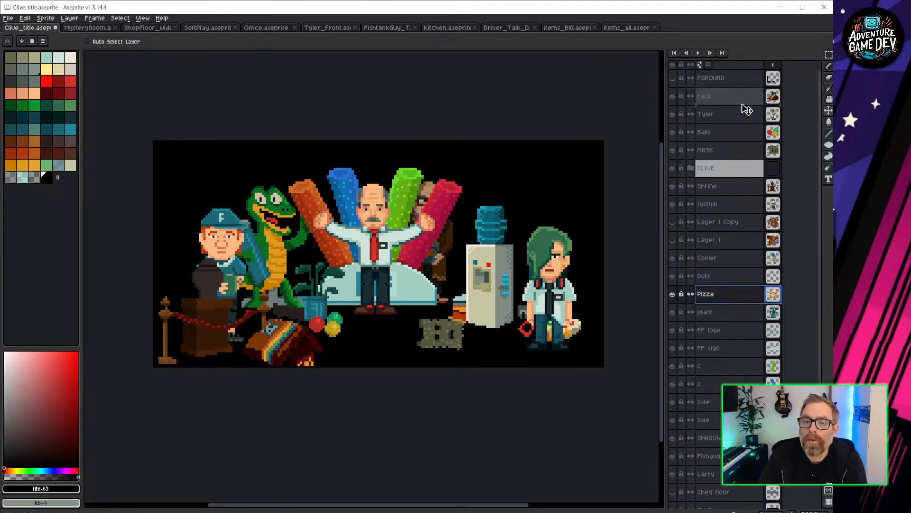
pyautogui.moveTo(747, 110); pyautogui.dragTo(747, 110)
pyautogui.moveTo(584, 330); pyautogui.dragTo(587, 349)
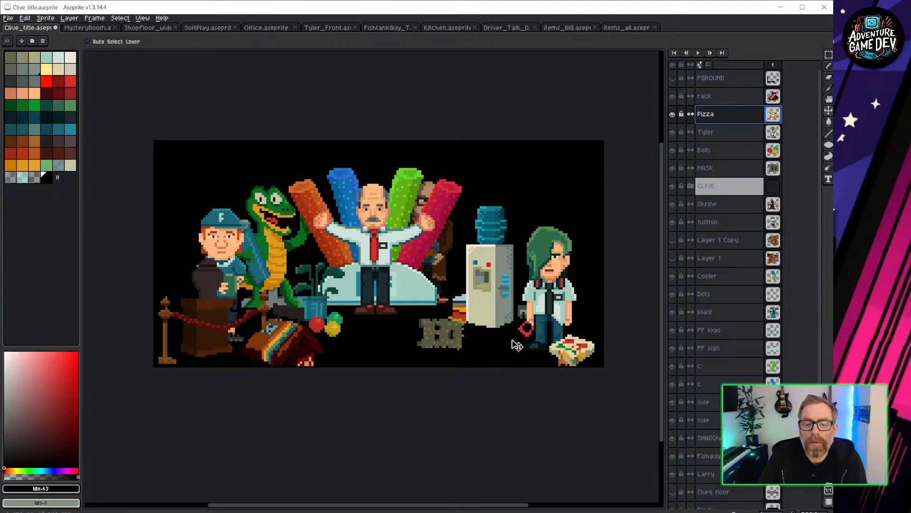
# Step: Place the rack artwork in front of the water cooler with the mask beside it, and nudge Justnin toward the crocodile
pyautogui.moveTo(456, 338); pyautogui.dragTo(470, 337)
pyautogui.moveTo(302, 338); pyautogui.dragTo(425, 343)
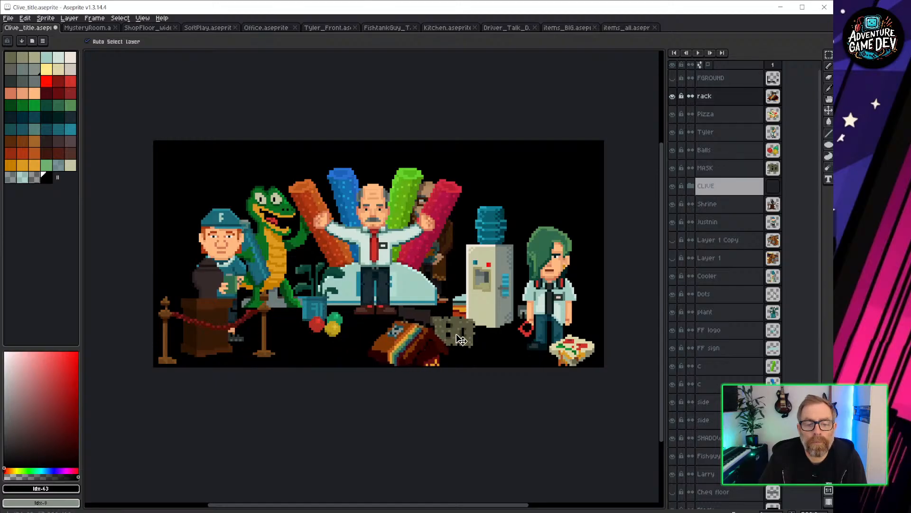
pyautogui.click(460, 339)
pyautogui.moveTo(427, 357); pyautogui.dragTo(506, 355)
pyautogui.moveTo(448, 334); pyautogui.dragTo(442, 336)
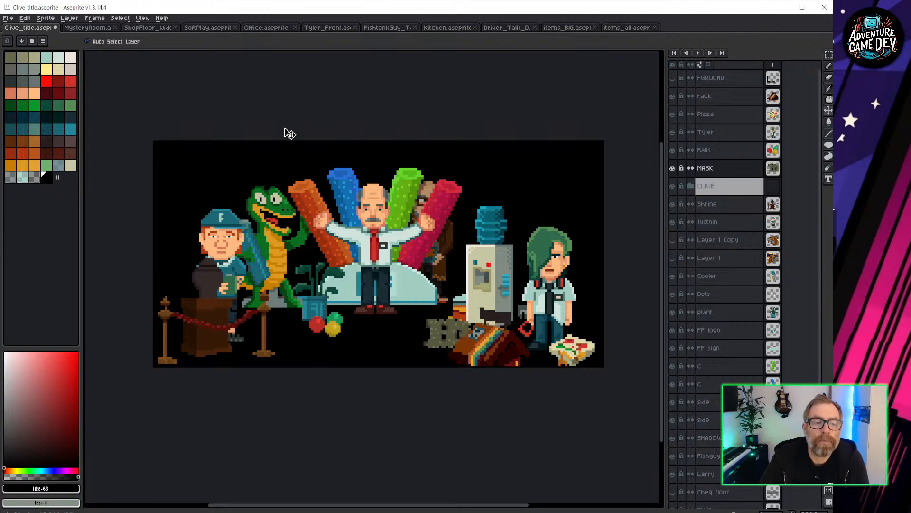
pyautogui.moveTo(231, 231); pyautogui.dragTo(231, 227)
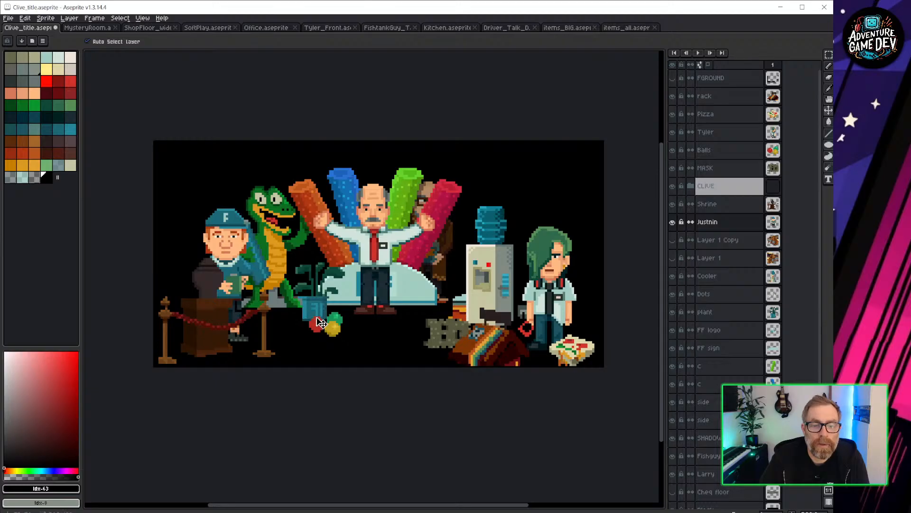
# Step: Look through the item sprites in items_all.aseprite for further props for the title artwork
pyautogui.click(632, 28)
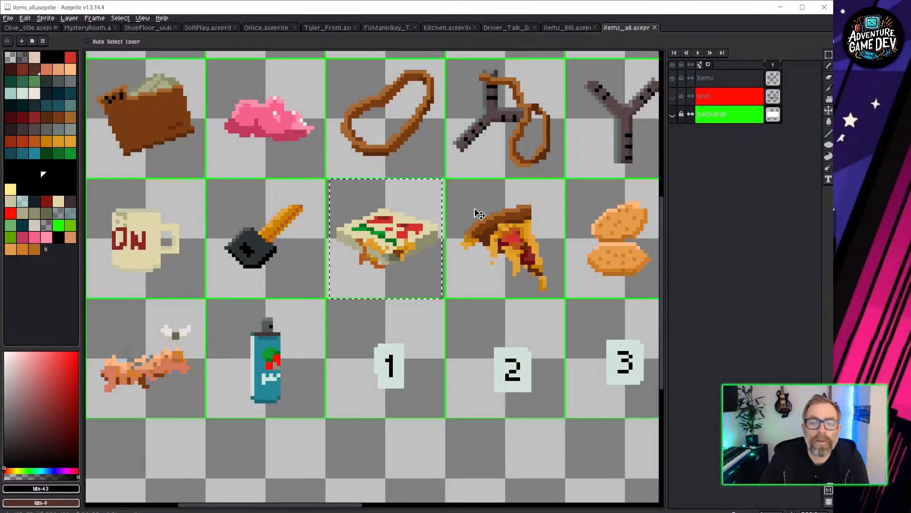
pyautogui.scroll(-2, 476, 213)
pyautogui.moveTo(517, 208); pyautogui.dragTo(421, 311, button='middle')
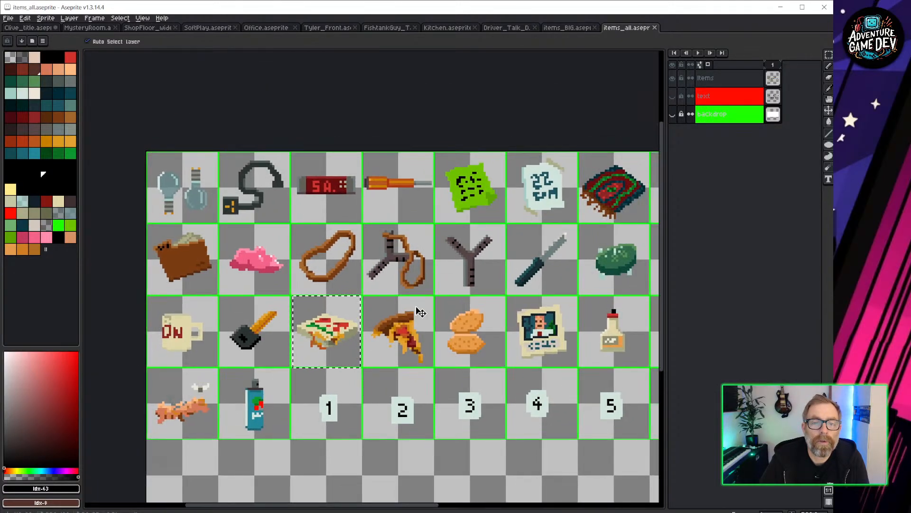
pyautogui.moveTo(512, 272); pyautogui.dragTo(310, 245, button='middle')
pyautogui.moveTo(453, 252); pyautogui.dragTo(343, 239, button='middle')
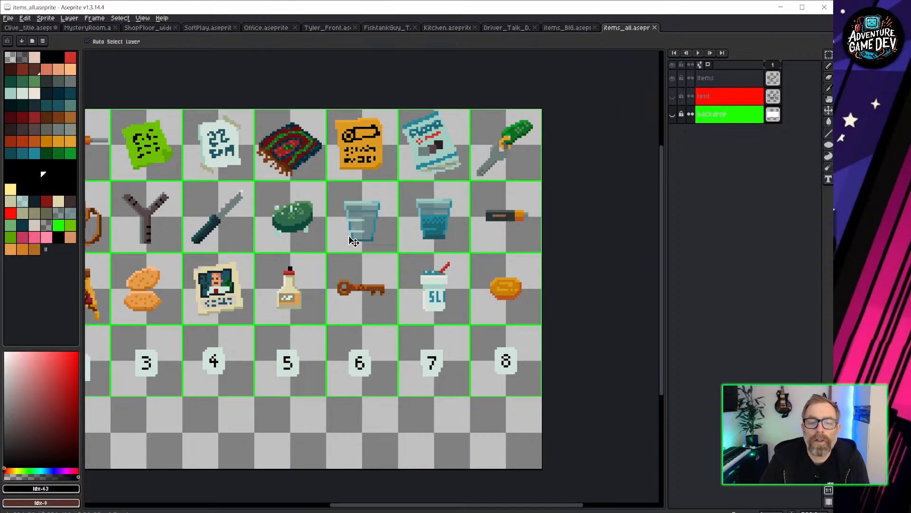
pyautogui.moveTo(316, 293); pyautogui.dragTo(561, 204, button='middle')
pyautogui.moveTo(450, 165); pyautogui.dragTo(533, 278, button='middle')
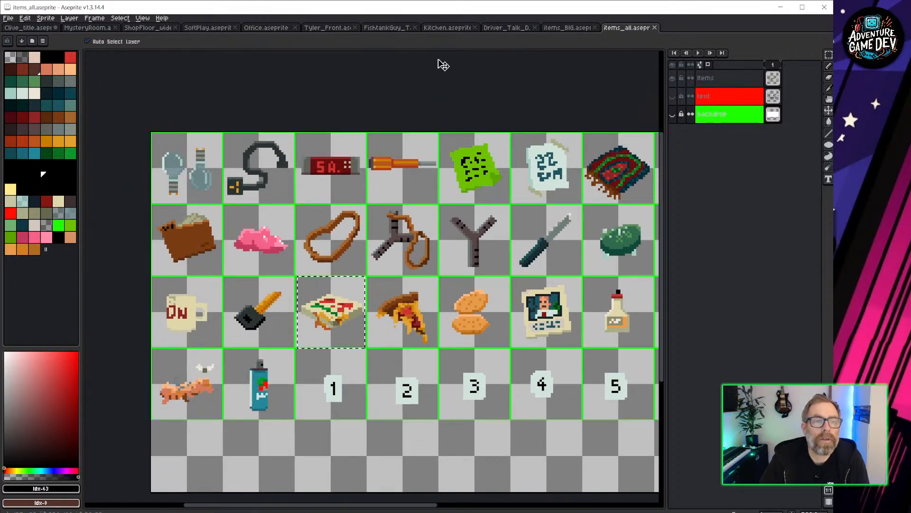
# Step: Look through the item sprites in items_BIG.aseprite for further props for the title artwork
pyautogui.click(579, 29)
pyautogui.scroll(-3, 428, 378)
pyautogui.scroll(2, 441, 282)
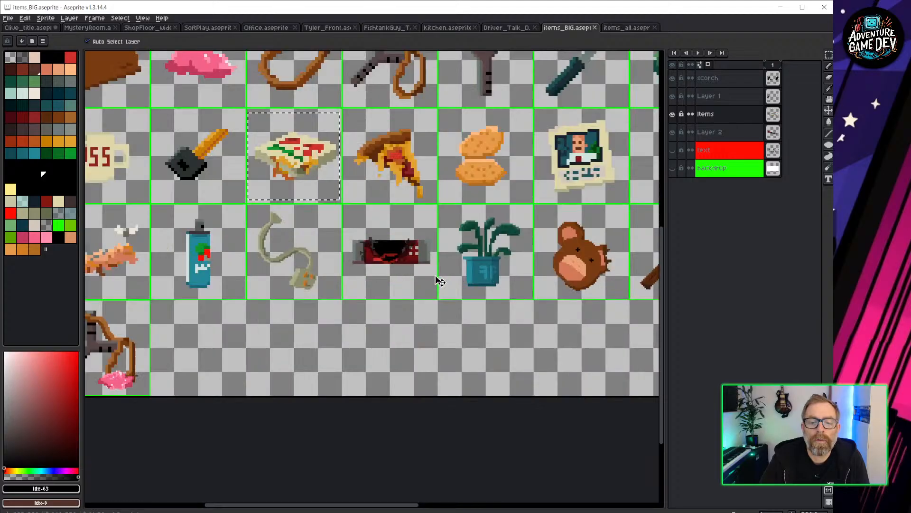
pyautogui.moveTo(589, 265); pyautogui.dragTo(439, 270, button='middle')
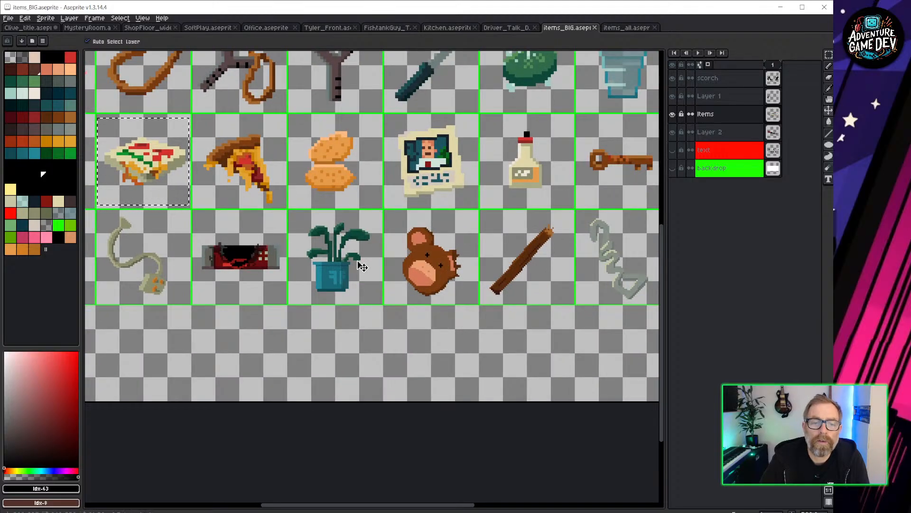
pyautogui.moveTo(362, 266); pyautogui.dragTo(365, 326, button='middle')
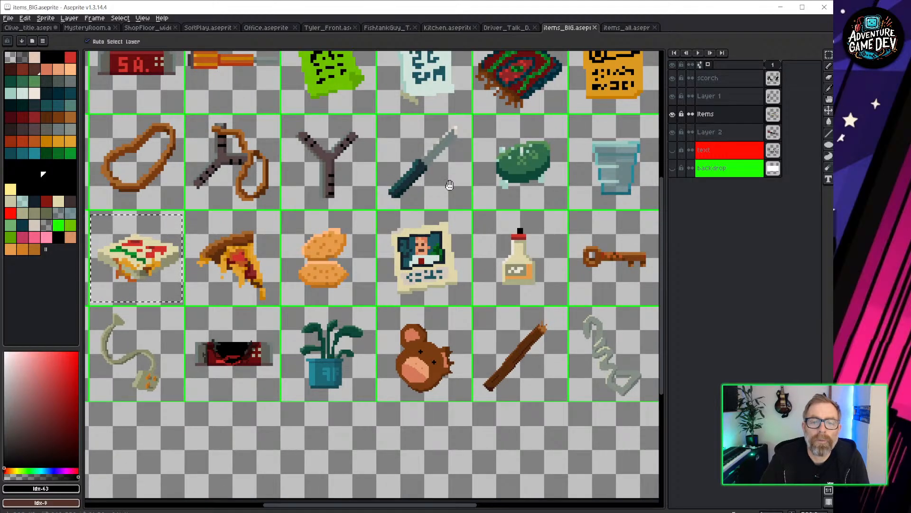
pyautogui.moveTo(449, 185); pyautogui.dragTo(257, 281, button='middle')
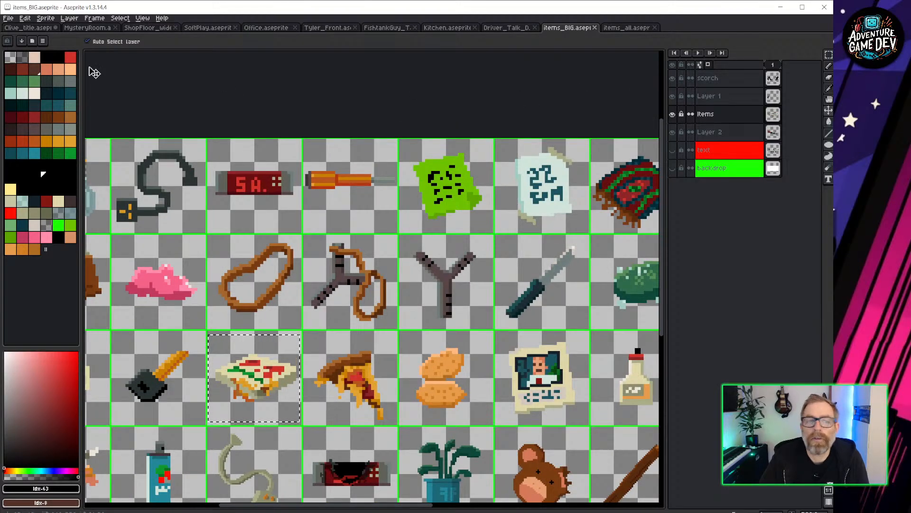
# Step: Open funkyMonkeys.aseprite from the Locations folder and turn on the visibility of the scene's layers
pyautogui.click(8, 18)
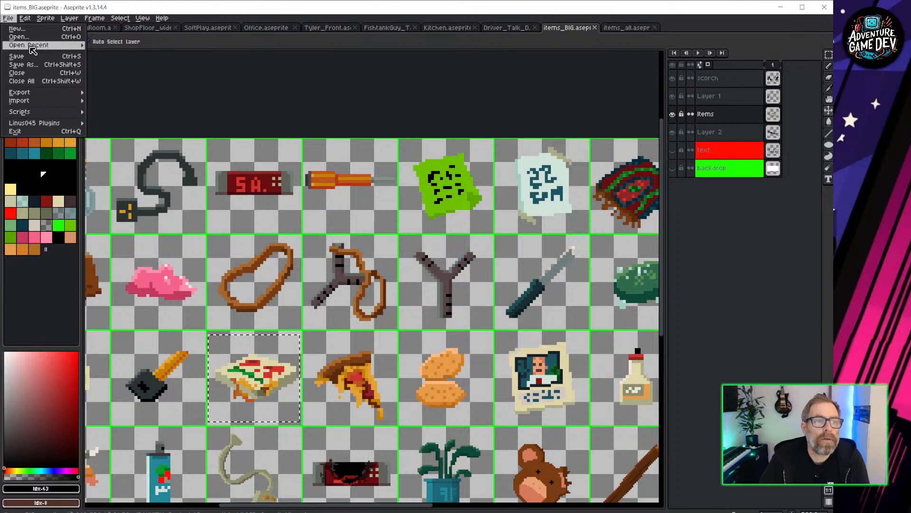
pyautogui.moveTo(30, 47)
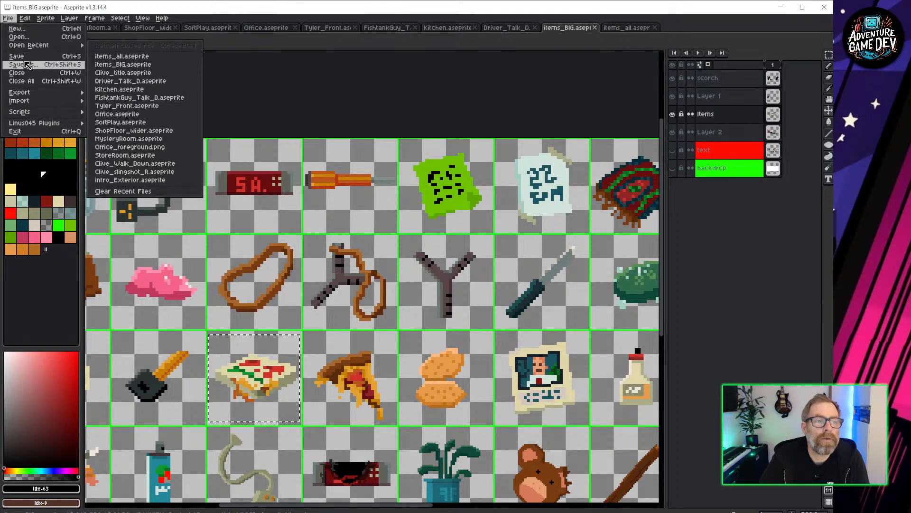
pyautogui.click(29, 38)
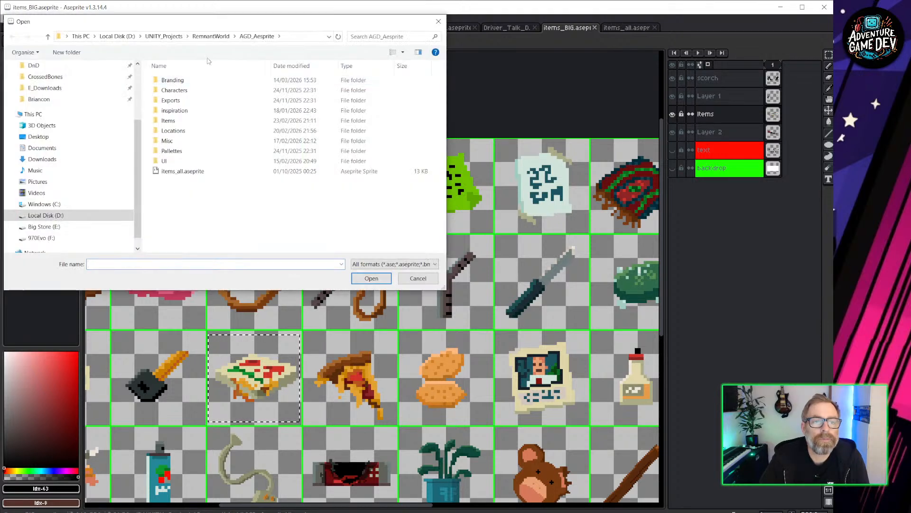
pyautogui.click(184, 133)
pyautogui.doubleClick(185, 132)
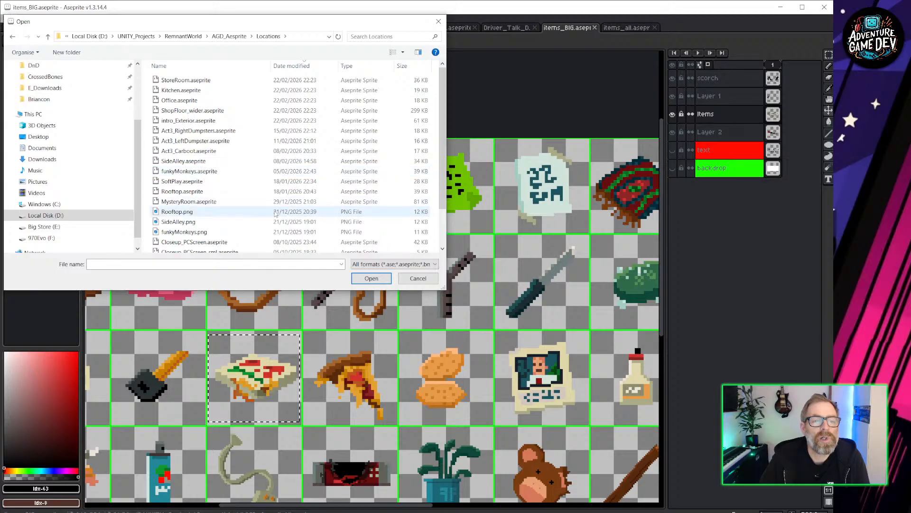
pyautogui.click(221, 171)
pyautogui.click(376, 280)
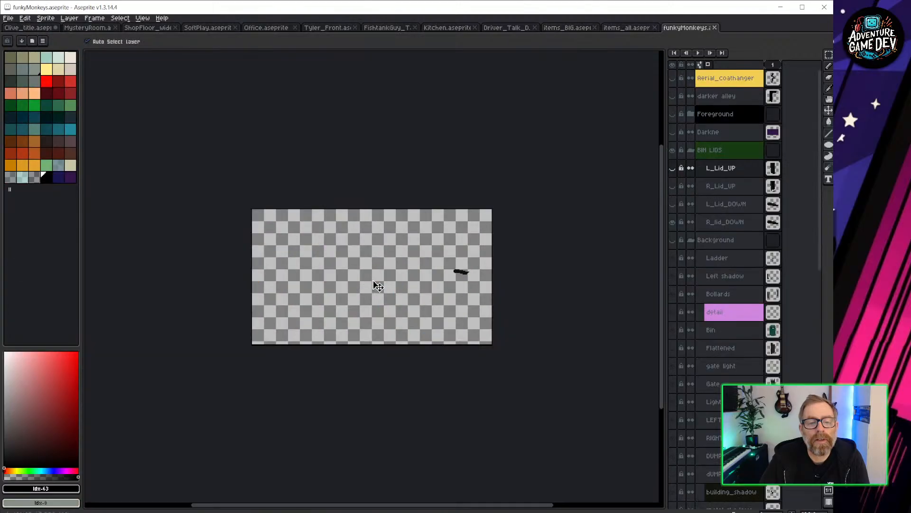
pyautogui.click(673, 65)
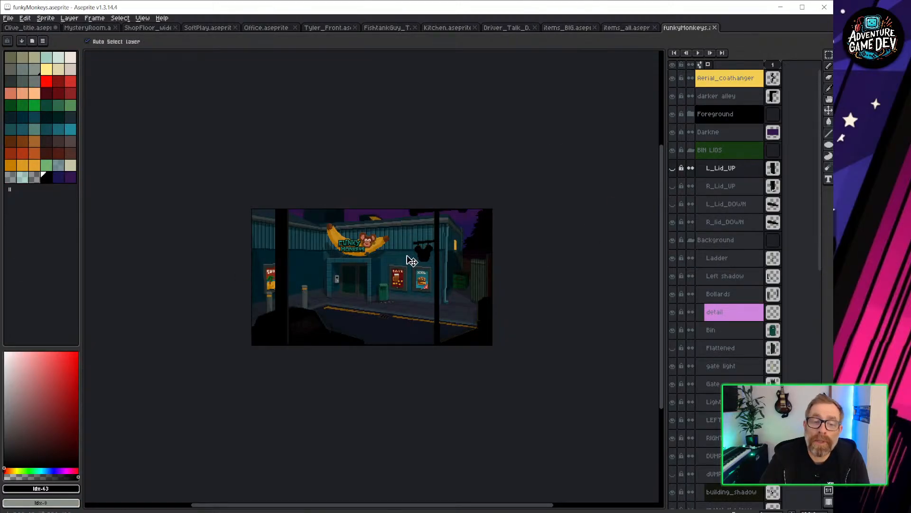
# Step: Select the banana layer of the Funky Monkeys sign and copy the whole banana with a rectangular selection
pyautogui.scroll(4, 359, 287)
pyautogui.scroll(-2, 362, 276)
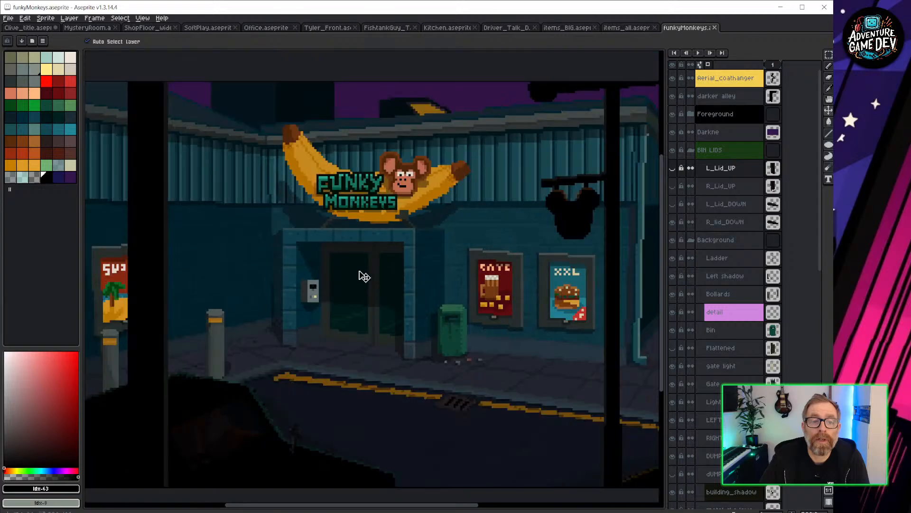
pyautogui.click(439, 185)
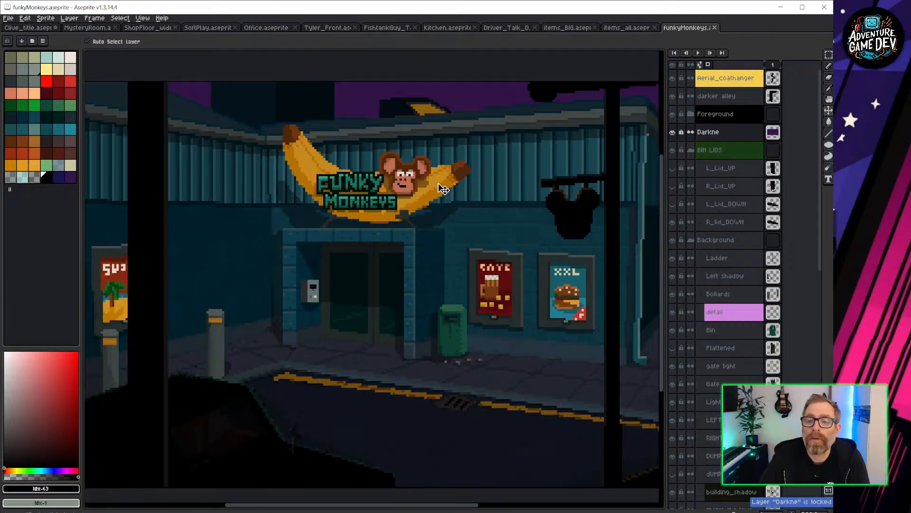
pyautogui.click(442, 188)
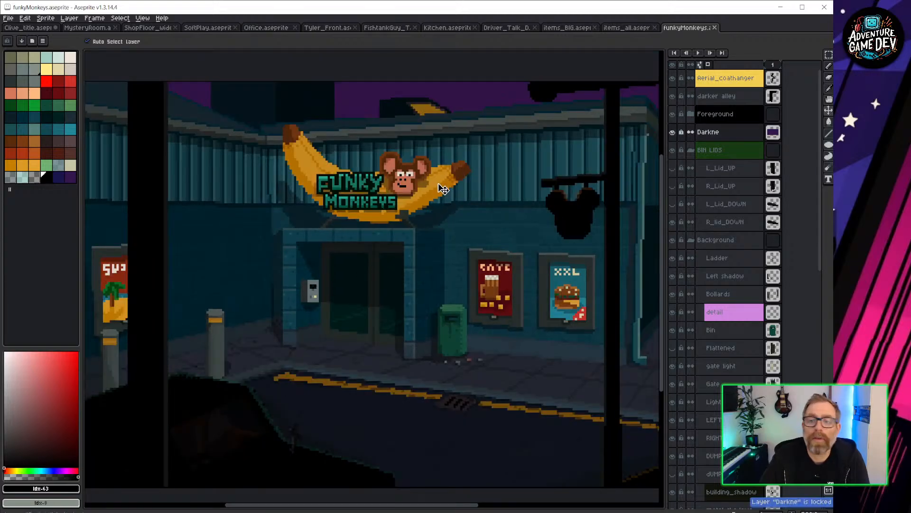
pyautogui.scroll(-7, 717, 166)
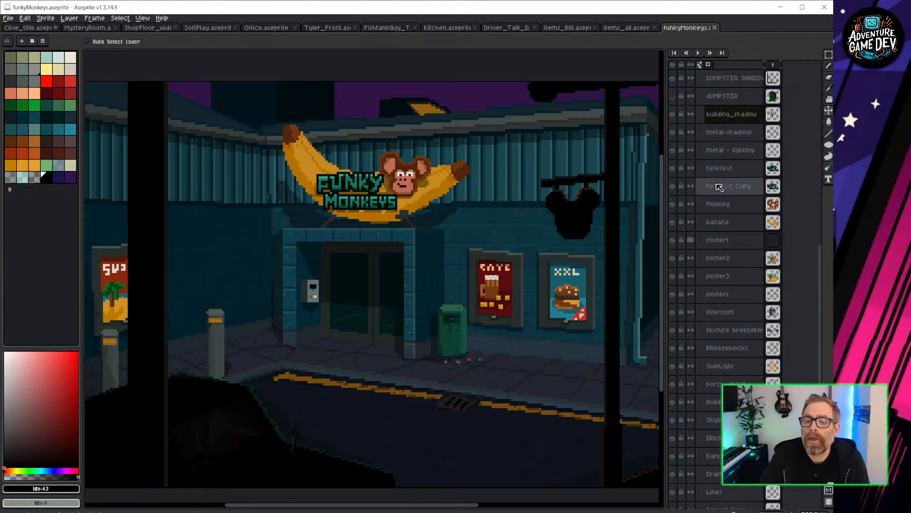
pyautogui.click(673, 222)
pyautogui.click(673, 222)
pyautogui.click(673, 222)
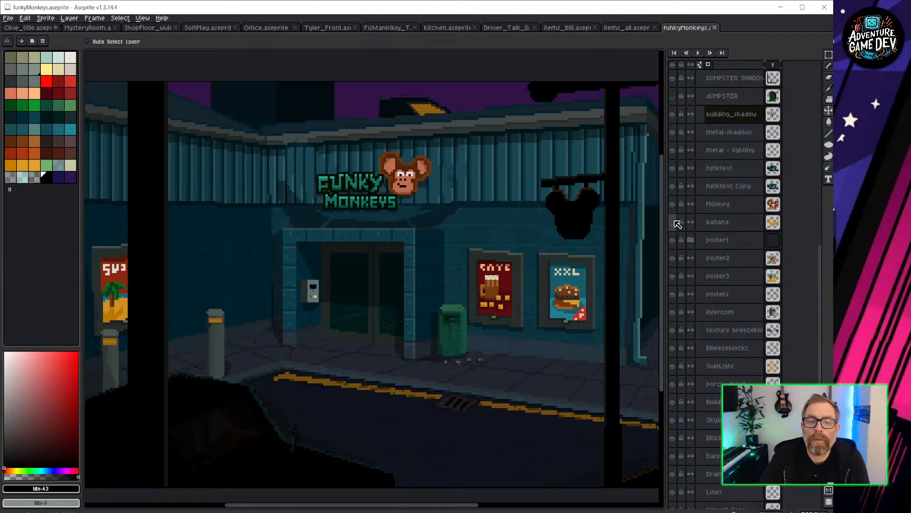
pyautogui.click(674, 222)
pyautogui.click(733, 224)
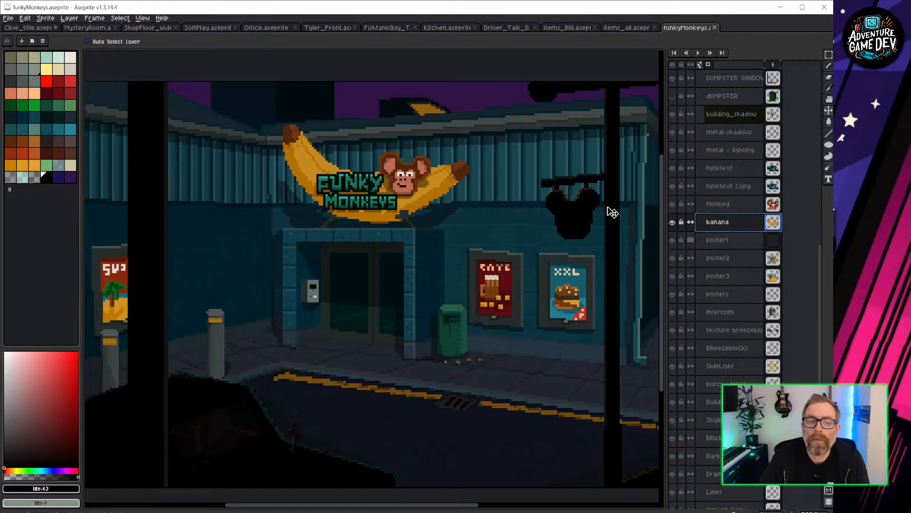
pyautogui.press('m')
pyautogui.moveTo(254, 100); pyautogui.dragTo(494, 252)
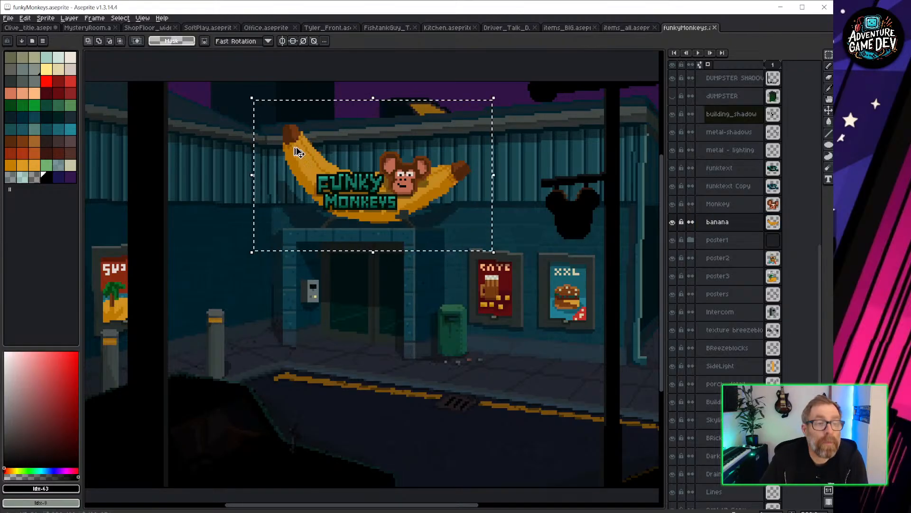
# Step: Switch to Clive_title.aseprite and add a layer named "Banan" above Layer 1 Copy
pyautogui.click(23, 28)
pyautogui.scroll(1, 424, 279)
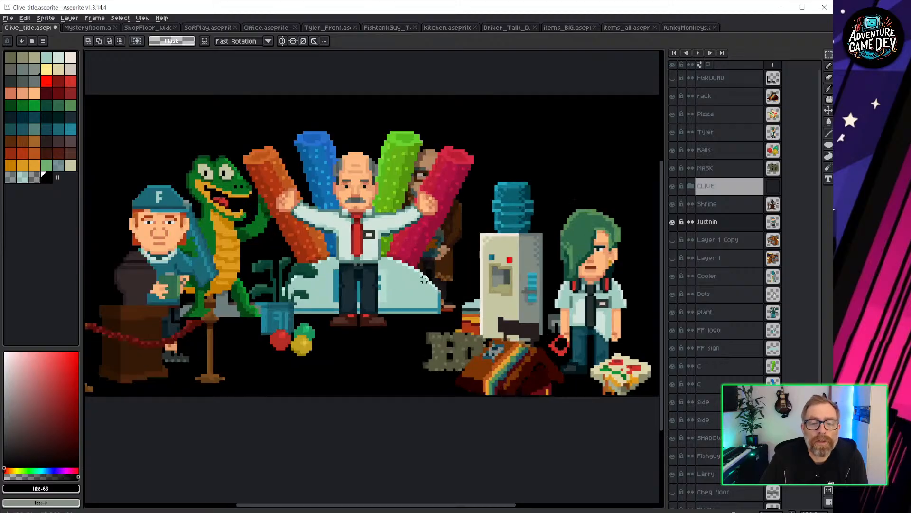
pyautogui.scroll(-1, 424, 273)
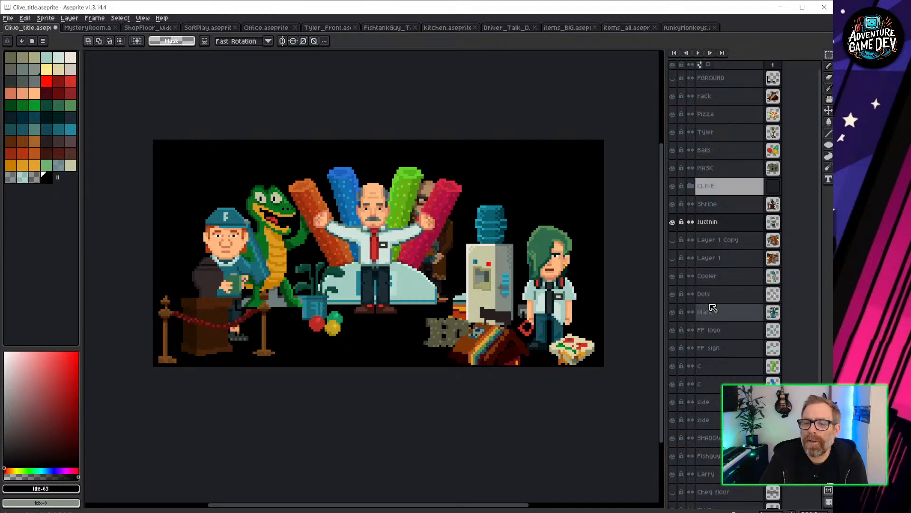
pyautogui.click(730, 242)
pyautogui.hotkey('shift', 'n')
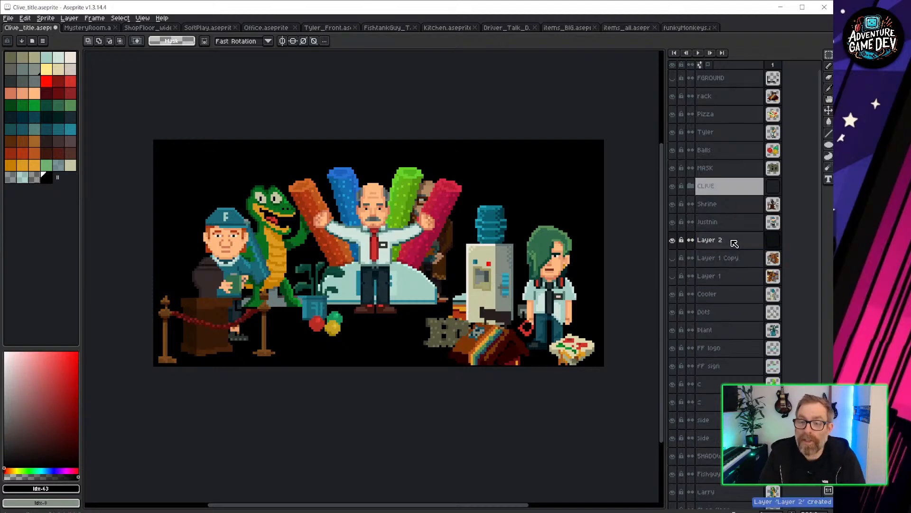
pyautogui.doubleClick(717, 241)
pyautogui.write('Banan')
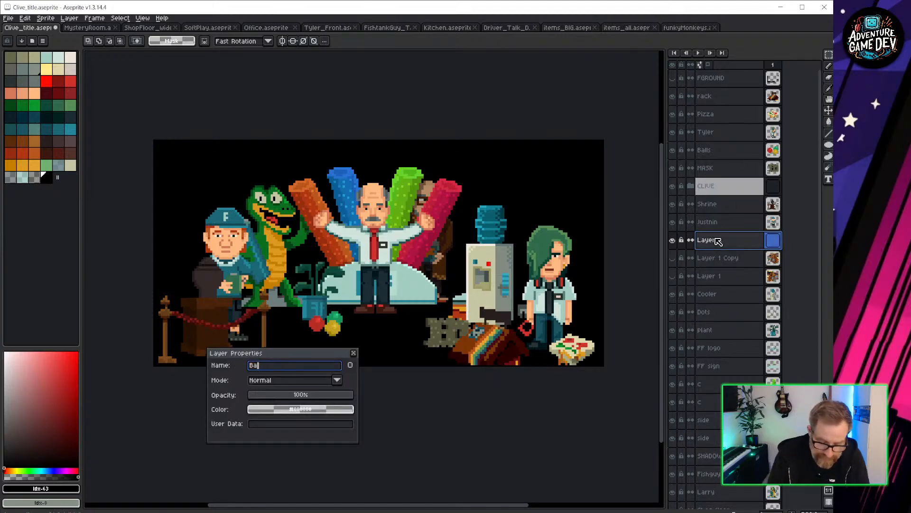
pyautogui.press('Return')
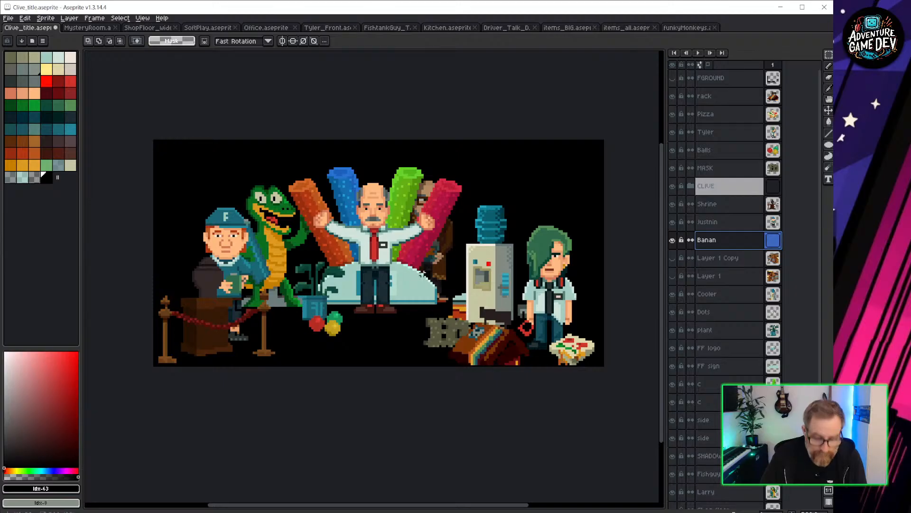
# Step: Paste the banana into the Banan layer, scale it down to about 57 × 40 pixels and rotate it
pyautogui.hotkey('ctrl', 'v')
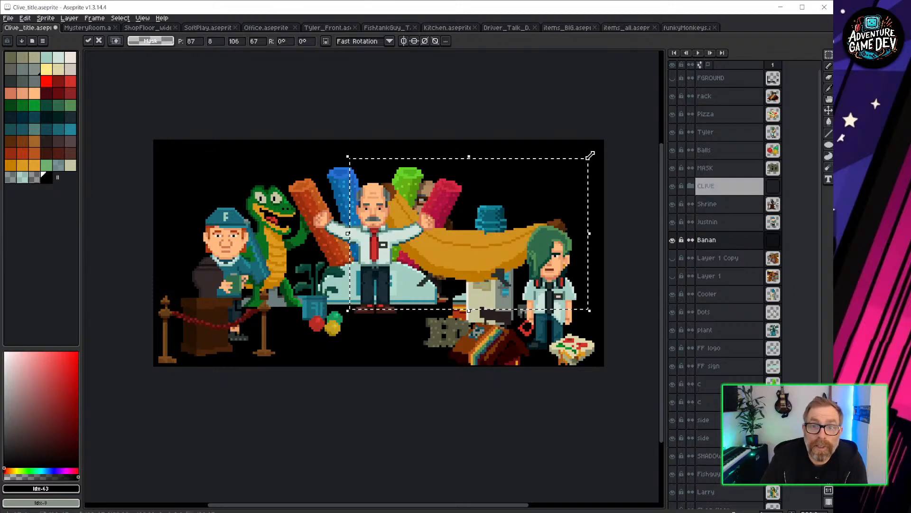
pyautogui.moveTo(591, 155); pyautogui.dragTo(249, 216)
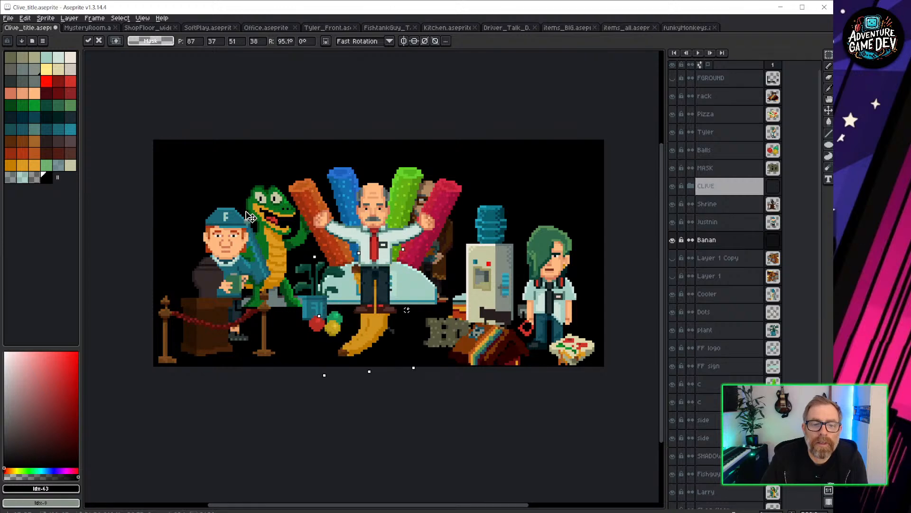
pyautogui.moveTo(384, 324); pyautogui.dragTo(457, 315)
pyautogui.moveTo(428, 319); pyautogui.dragTo(579, 298)
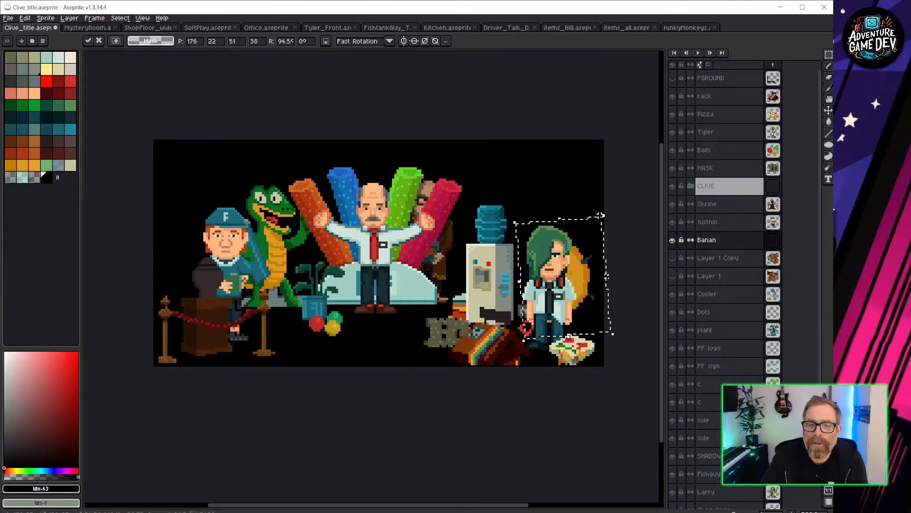
pyautogui.moveTo(601, 220); pyautogui.dragTo(614, 196)
pyautogui.moveTo(580, 264); pyautogui.dragTo(436, 291)
pyautogui.moveTo(470, 230); pyautogui.dragTo(509, 262)
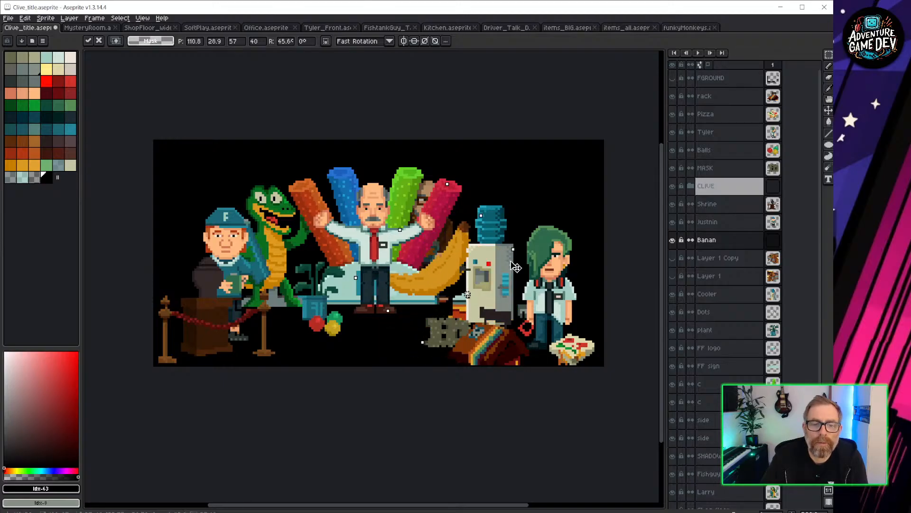
# Step: Rotate the banana to about 25° and place it behind the green-haired character's legs
pyautogui.moveTo(441, 272); pyautogui.dragTo(416, 345)
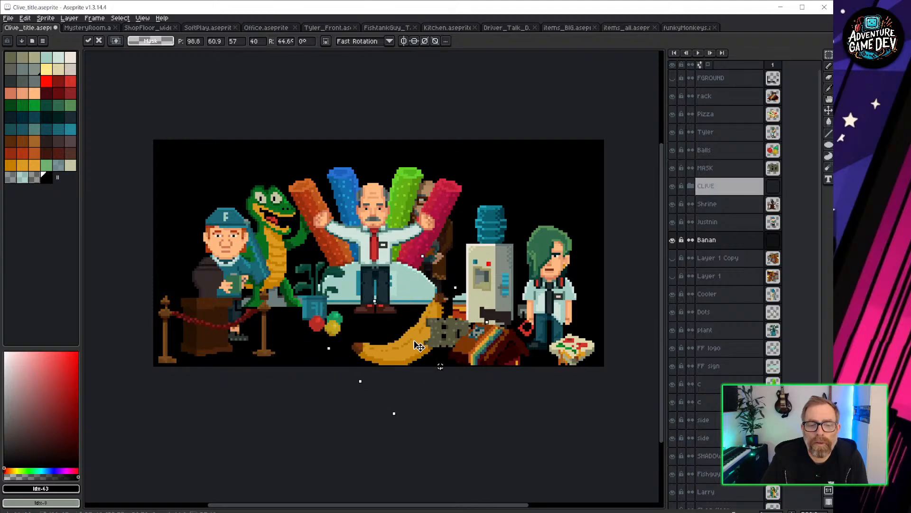
pyautogui.moveTo(421, 250); pyautogui.dragTo(464, 271)
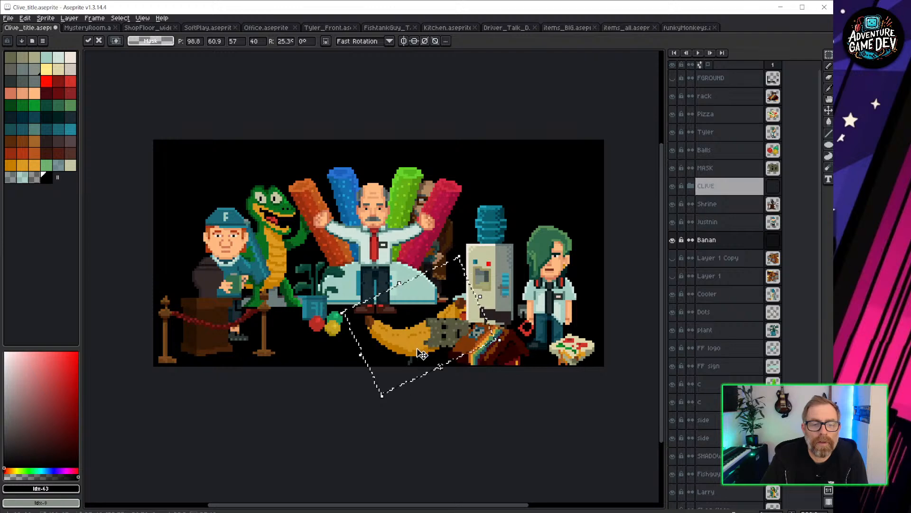
pyautogui.moveTo(412, 353); pyautogui.dragTo(550, 333)
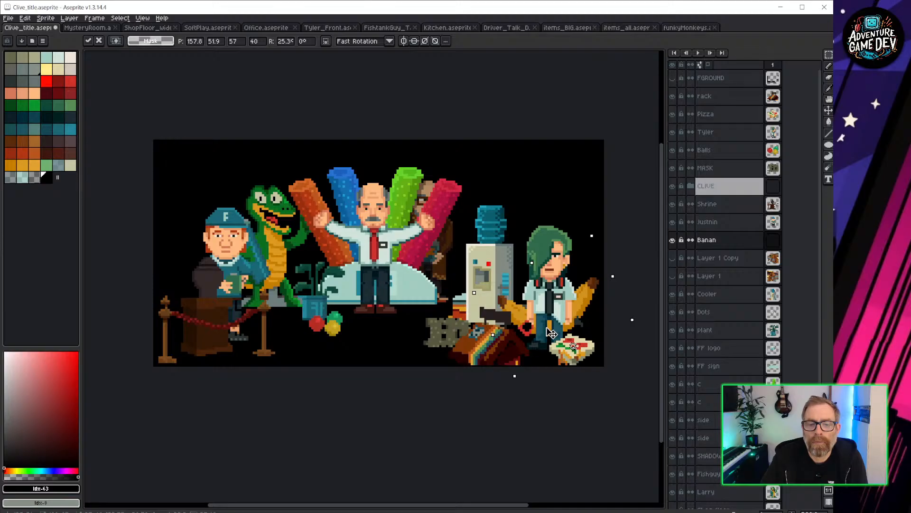
pyautogui.press('Return')
pyautogui.click(512, 236)
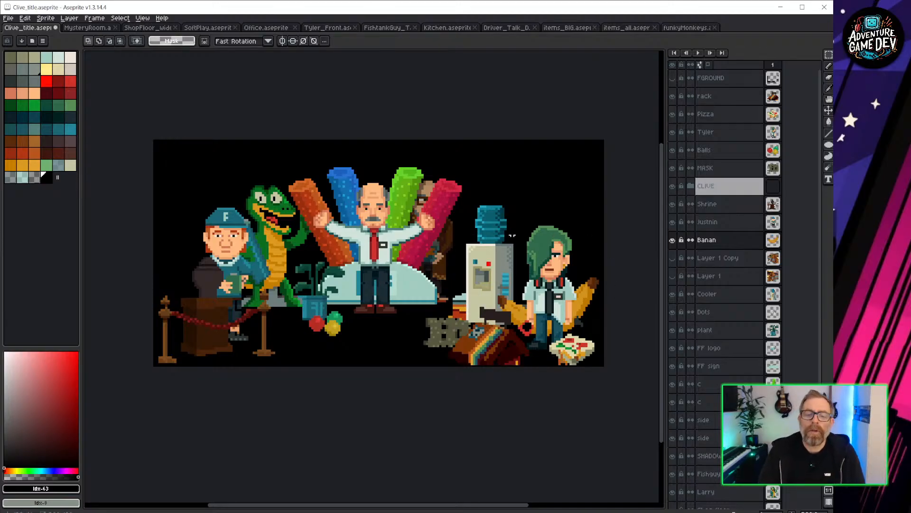
# Step: Check the whole composition at a smaller scale and save the title artwork
pyautogui.scroll(-1, 394, 227)
pyautogui.scroll(-1, 392, 239)
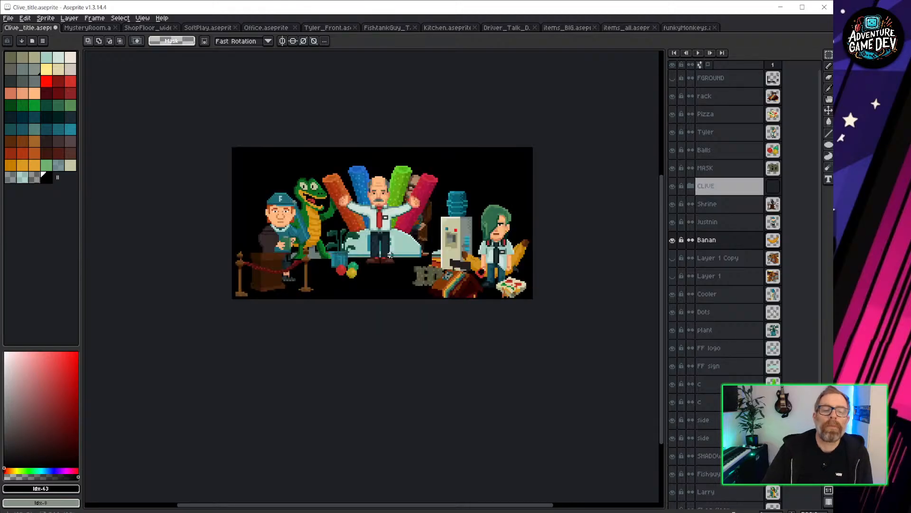
pyautogui.scroll(1, 390, 250)
pyautogui.moveTo(377, 211); pyautogui.dragTo(398, 257, button='middle')
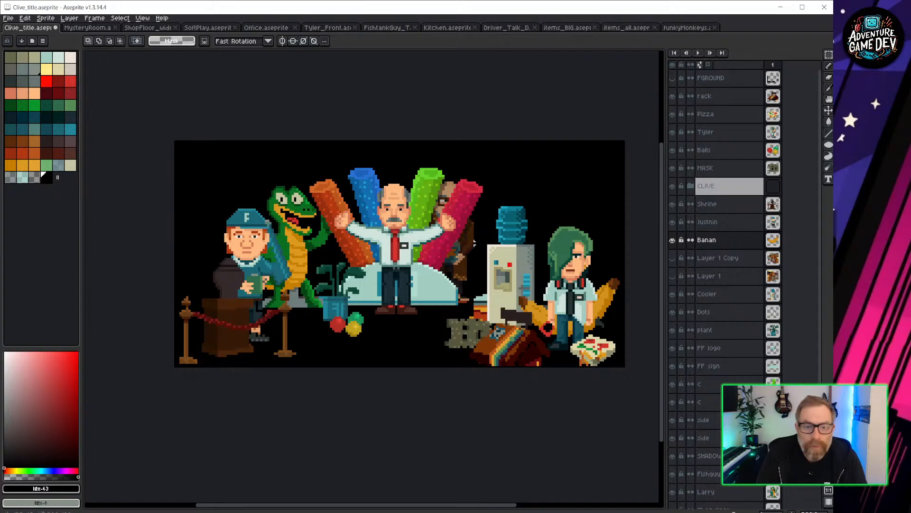
pyautogui.moveTo(400, 290); pyautogui.dragTo(379, 288, button='middle')
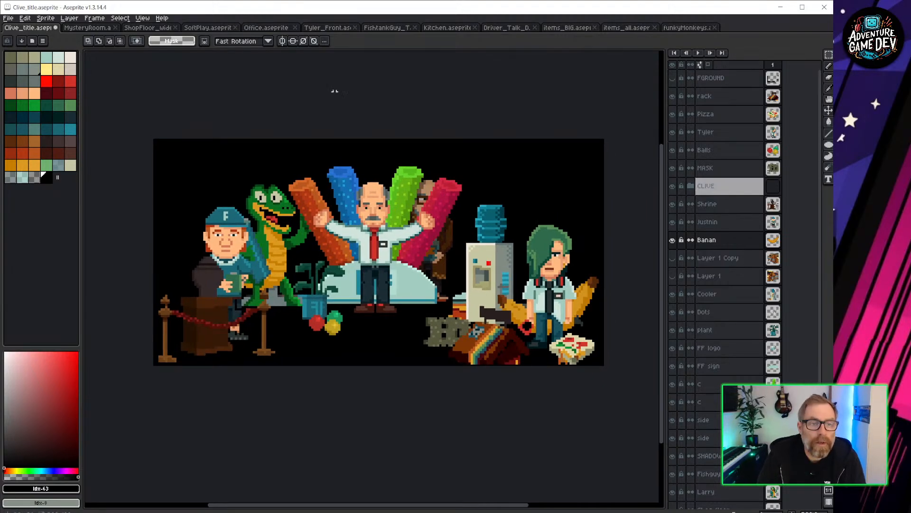
pyautogui.hotkey('ctrl', 's')
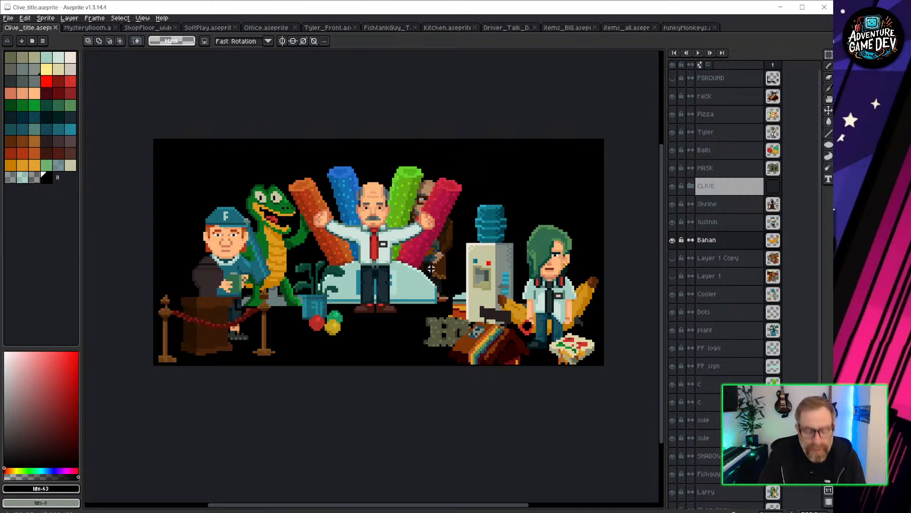
# Step: Move the Fishguy character out from behind the red roll toward the water cooler, keeping the artwork open
pyautogui.press('v')
pyautogui.moveTo(445, 268); pyautogui.dragTo(471, 279)
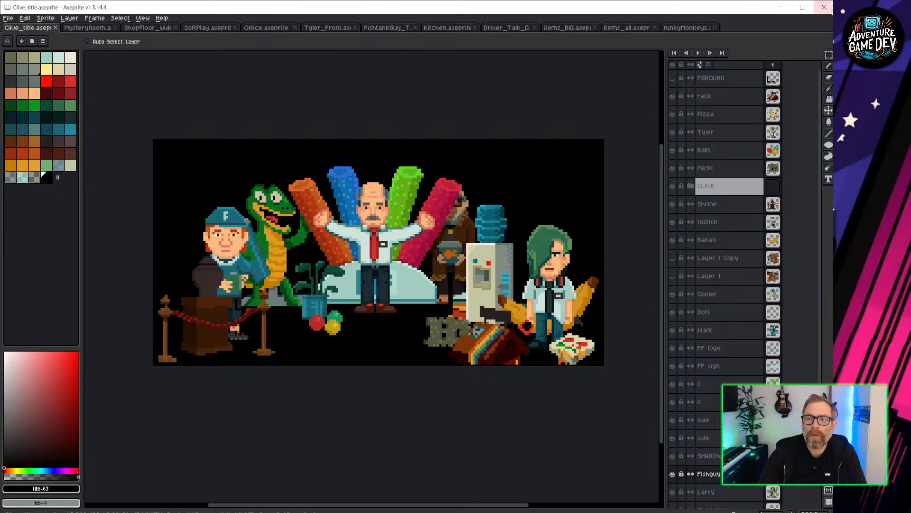
pyautogui.click(824, 8)
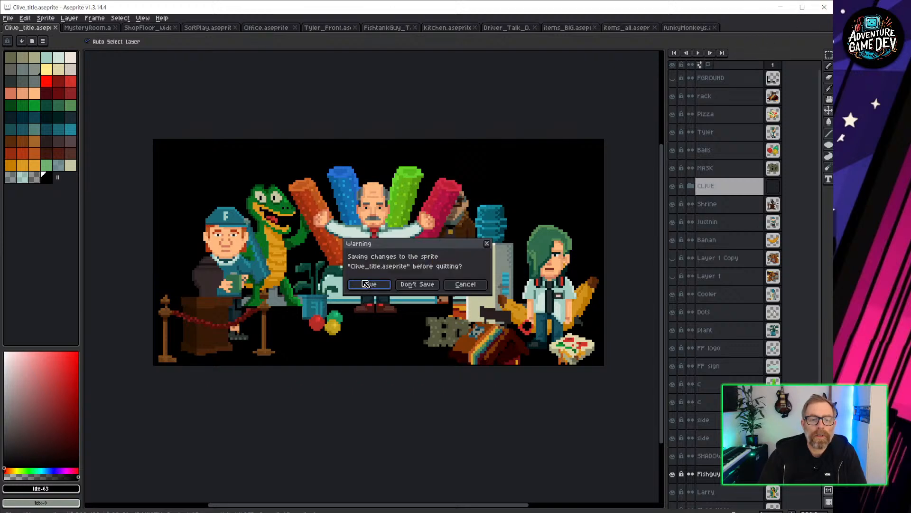
pyautogui.click(469, 286)
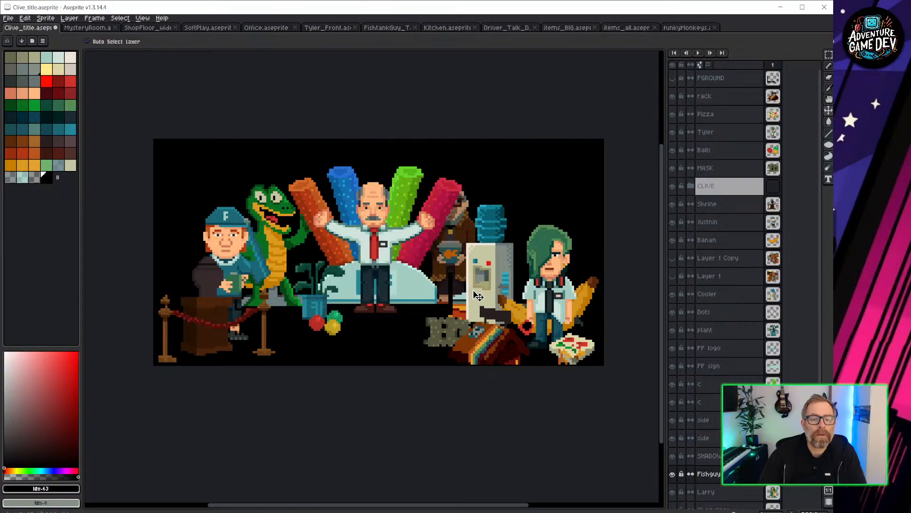
pyautogui.press('b')
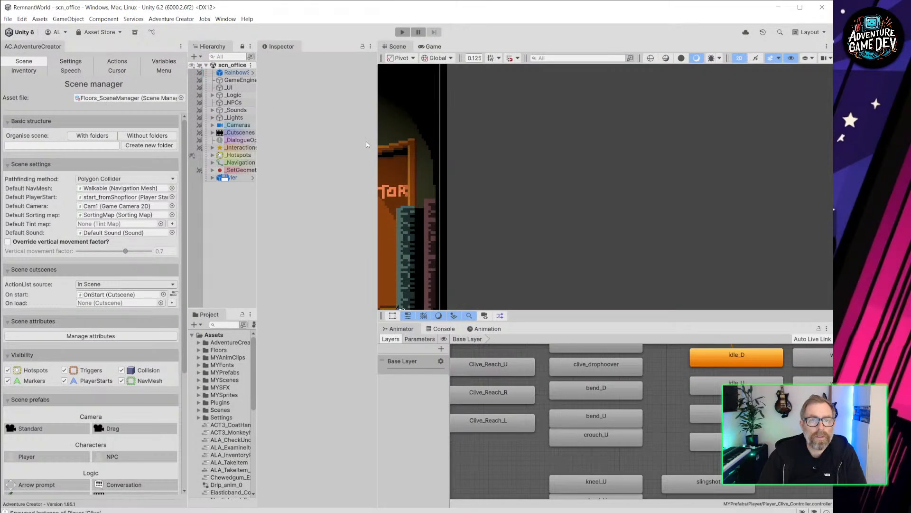
# Step: Switch to Unity, widen the Inspector and Hierarchy areas, and reopen the recent scene scn__office
pyautogui.moveTo(378, 128); pyautogui.dragTo(442, 128)
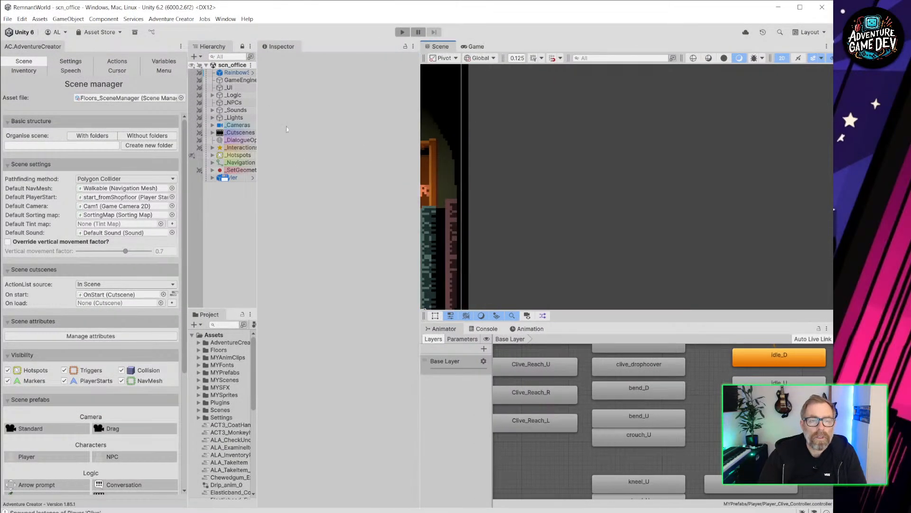
pyautogui.moveTo(256, 126); pyautogui.dragTo(297, 126)
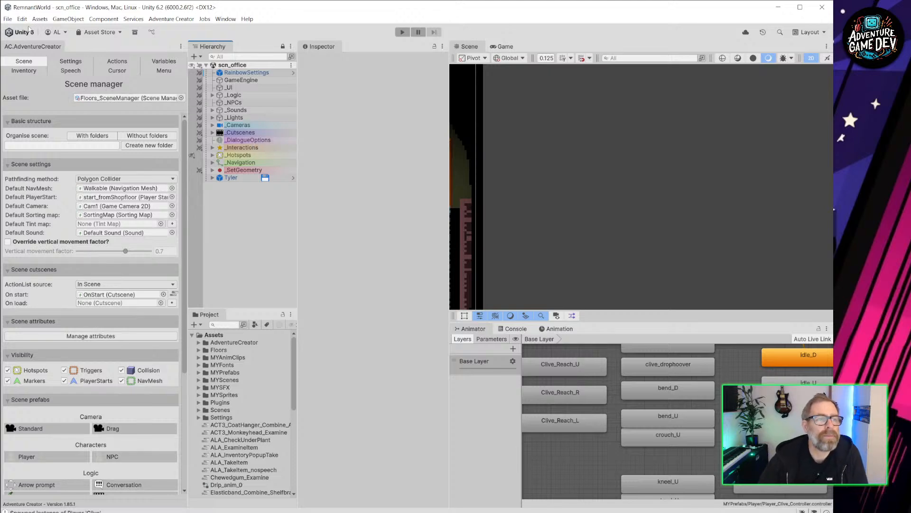
pyautogui.click(8, 20)
pyautogui.moveTo(40, 48)
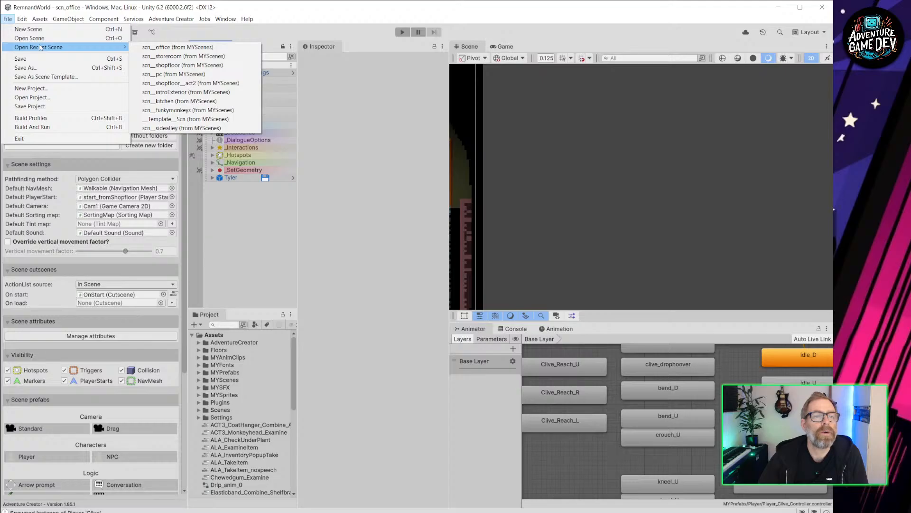
pyautogui.click(187, 47)
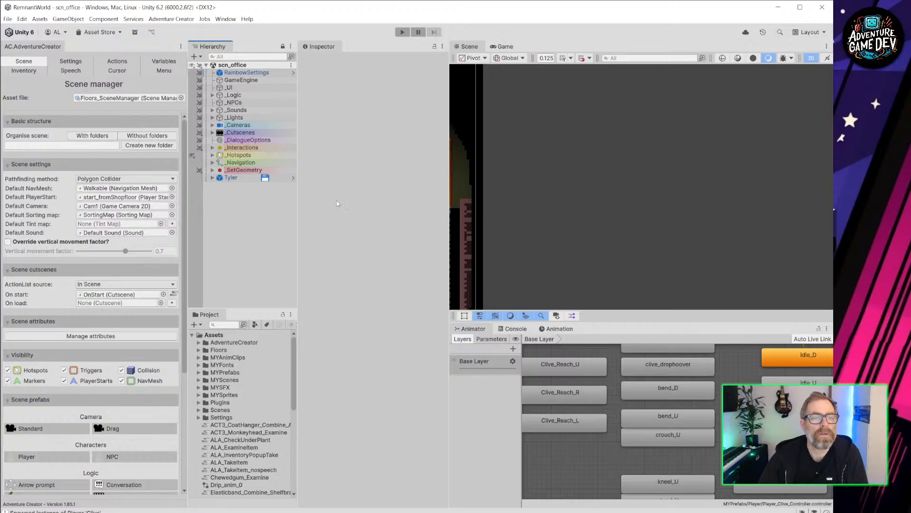
# Step: Set the initial value of the global variable CS_TRIG_TylerArrive to False
pyautogui.click(164, 61)
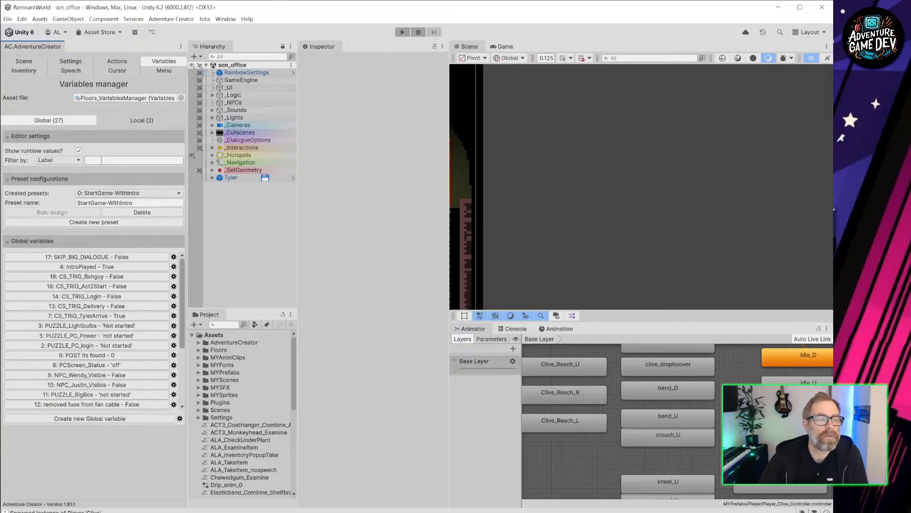
pyautogui.click(99, 286)
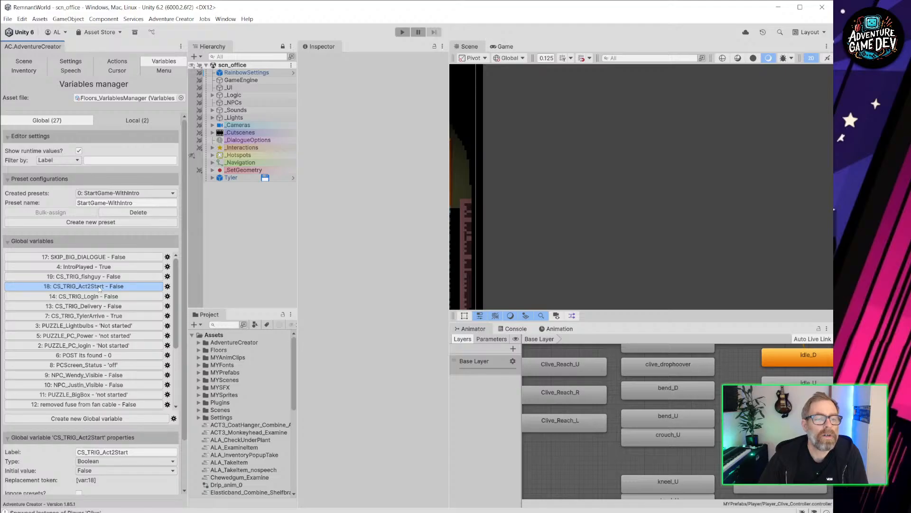
pyautogui.click(100, 316)
pyautogui.click(116, 470)
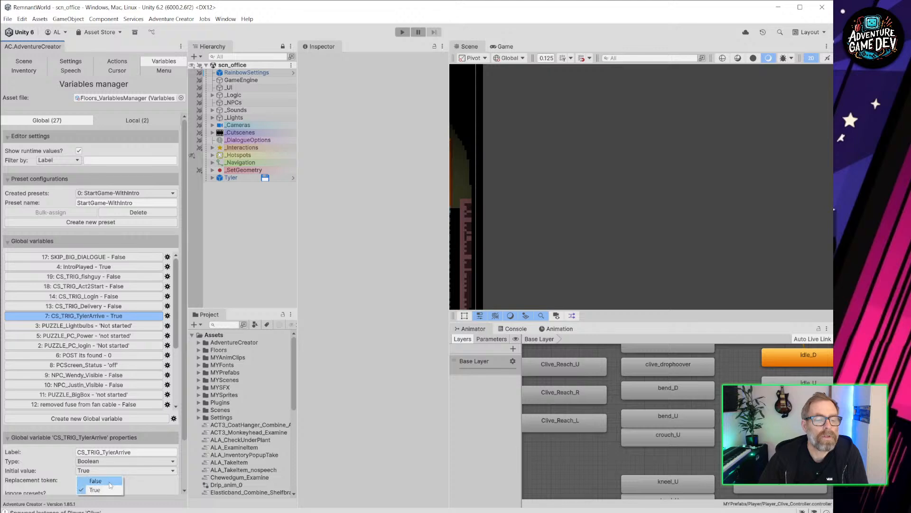
pyautogui.click(97, 481)
# Step: Run the game, walk Clive around the Act 2 shop floor, and stop the playtest
pyautogui.click(402, 32)
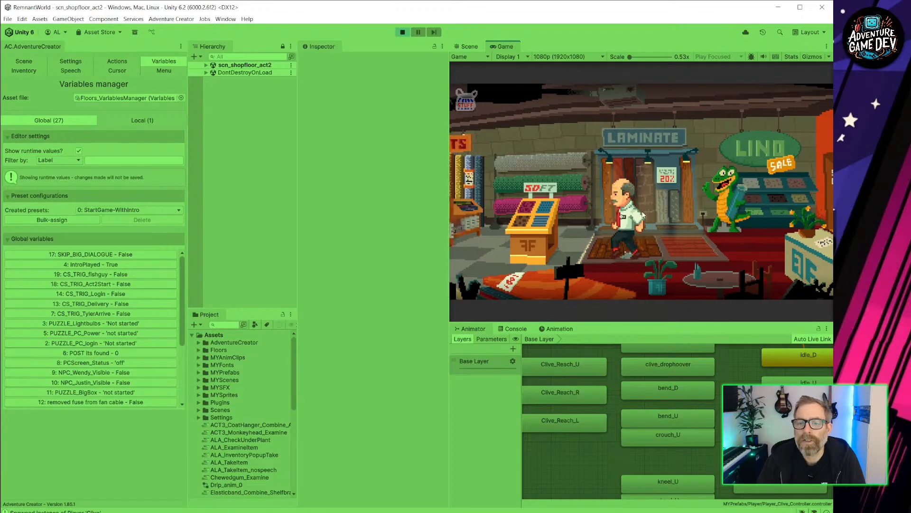
pyautogui.click(740, 228)
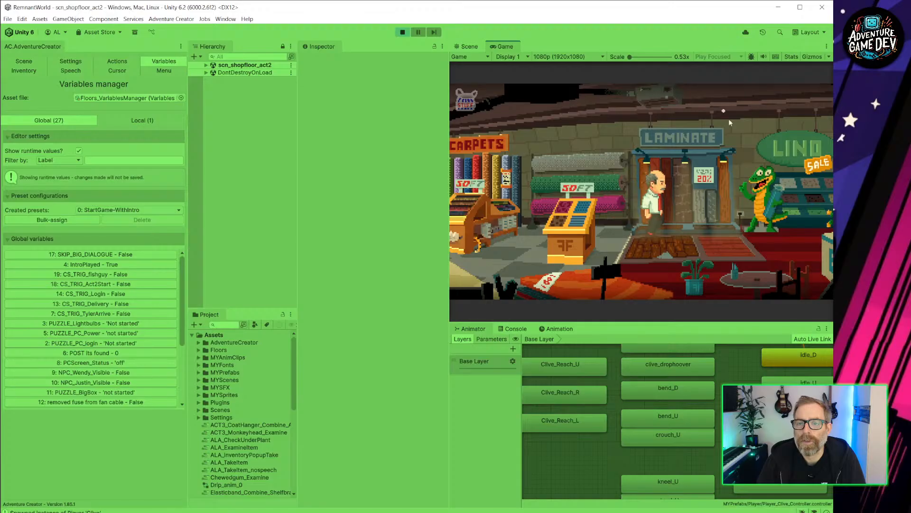
pyautogui.click(652, 264)
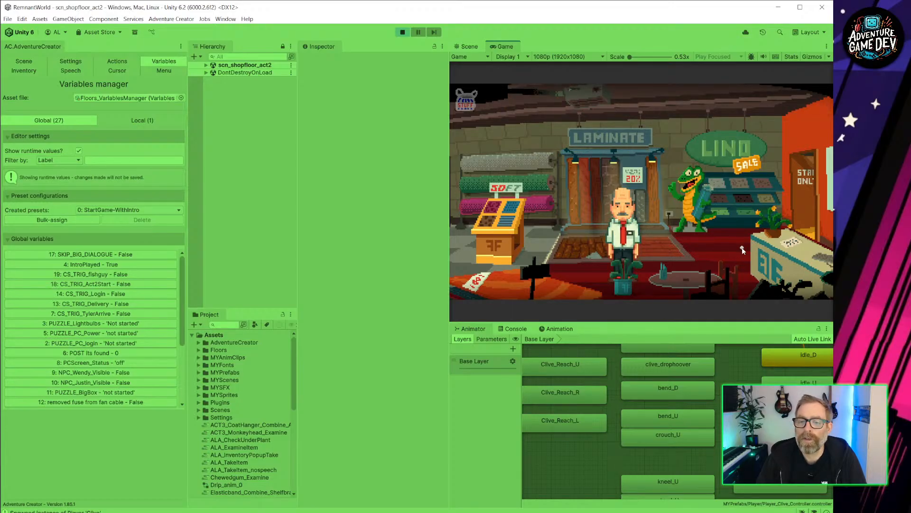
pyautogui.click(404, 33)
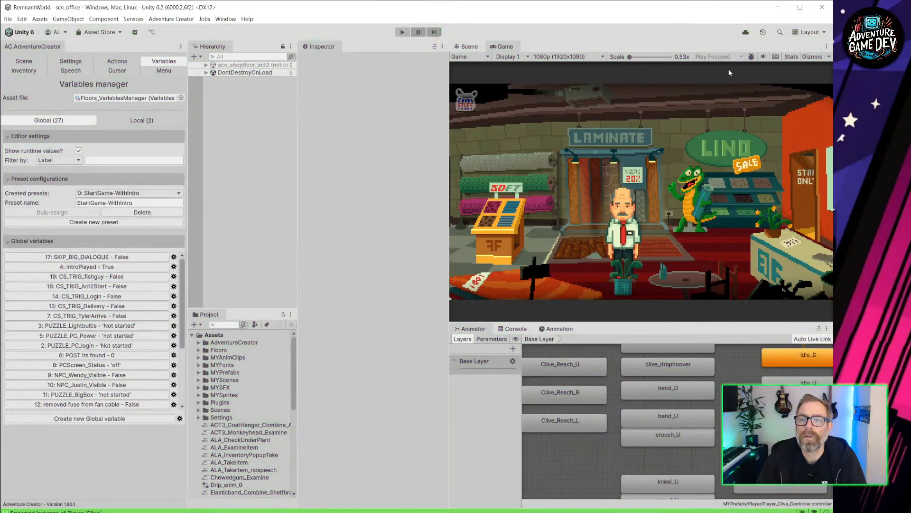
# Step: Set the Game view to Play Maximized and start playing the office scene
pyautogui.click(501, 46)
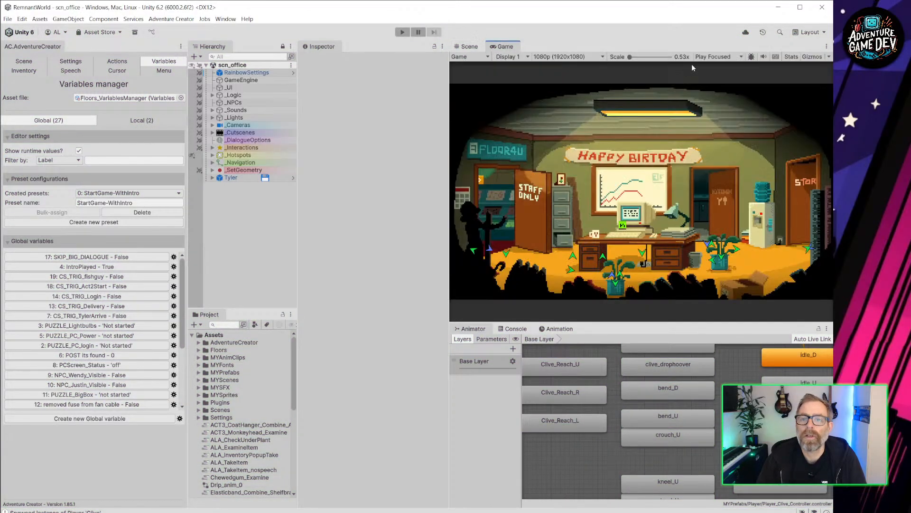
pyautogui.click(712, 57)
pyautogui.click(720, 74)
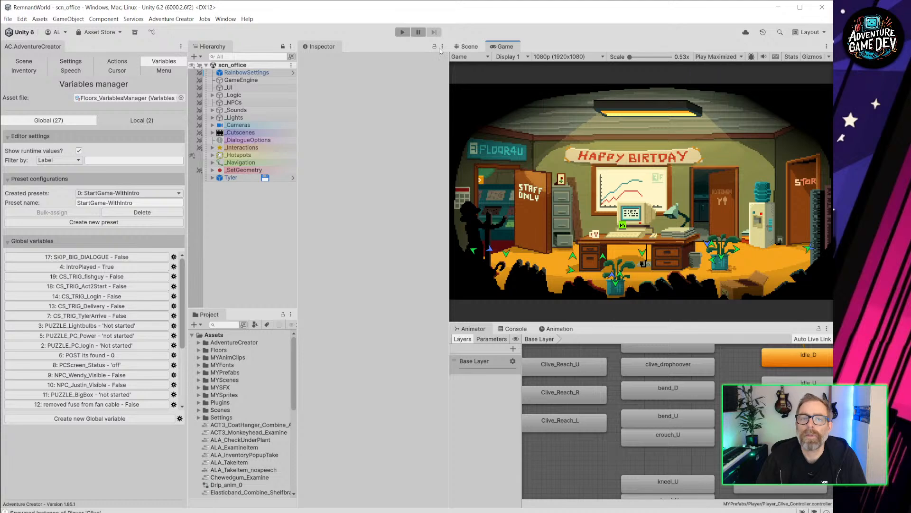
pyautogui.click(402, 32)
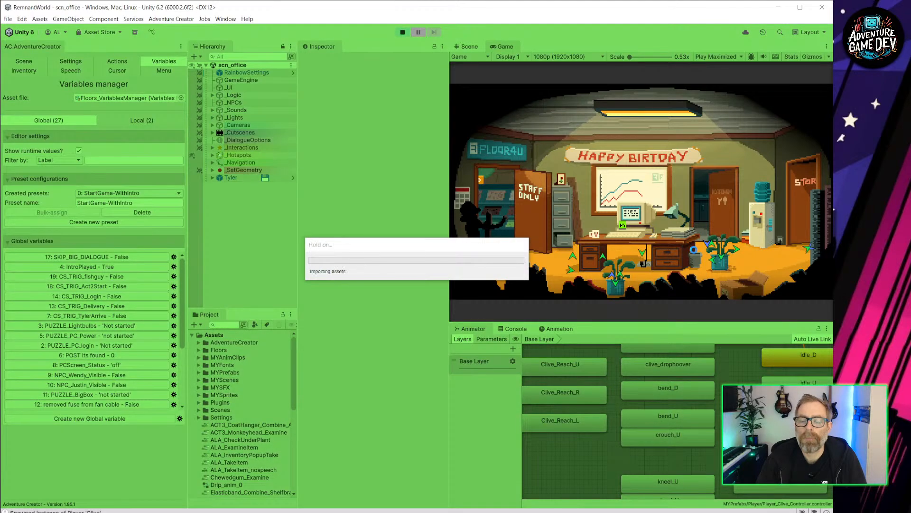
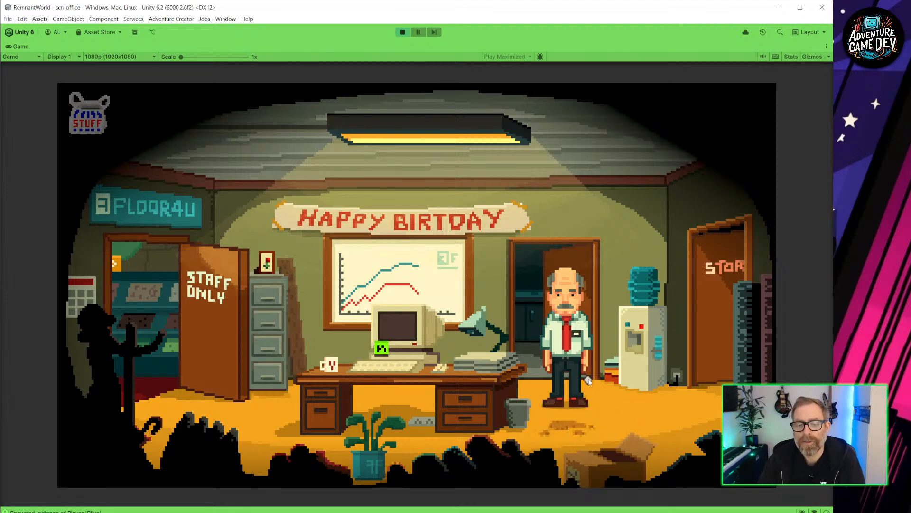
# Step: Try the ruined carpet in the office, enter the store room, and switch on its light
pyautogui.click(564, 429)
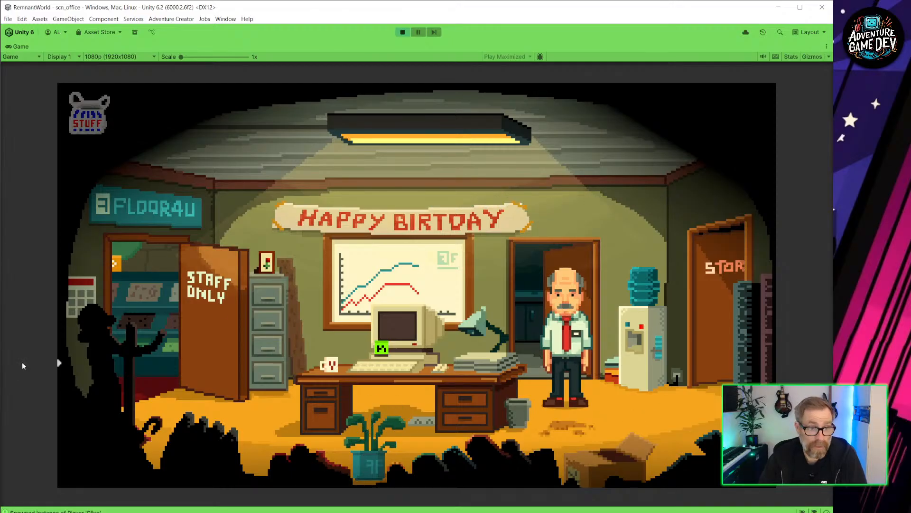
pyautogui.click(718, 374)
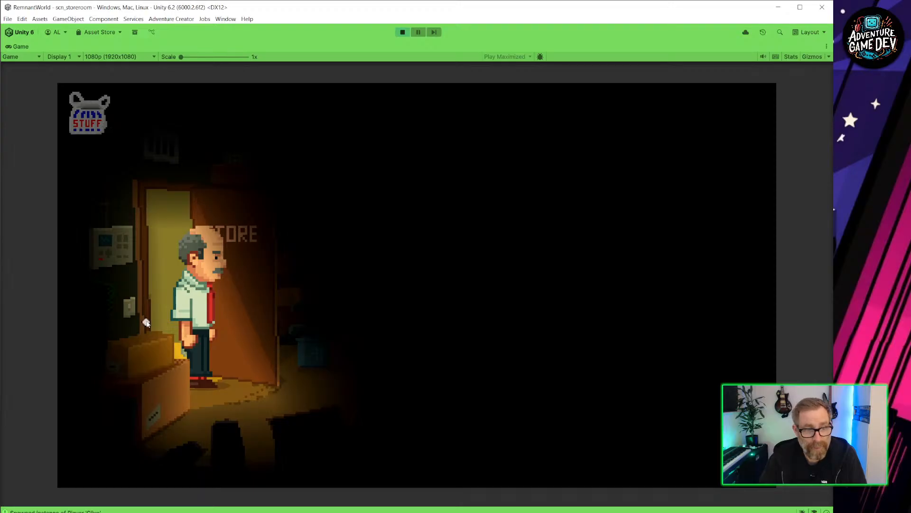
pyautogui.click(133, 309)
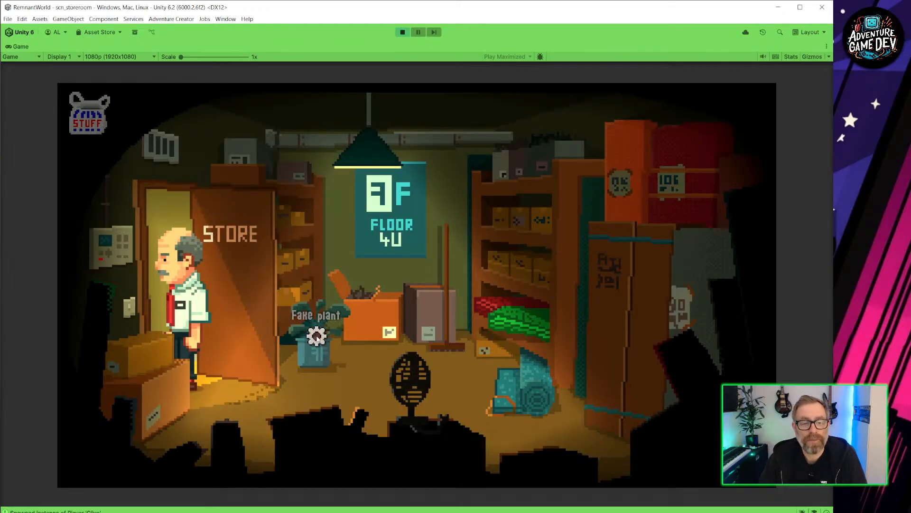
# Step: Test picking up the fake plant in the store room and interact with it again
pyautogui.click(316, 336)
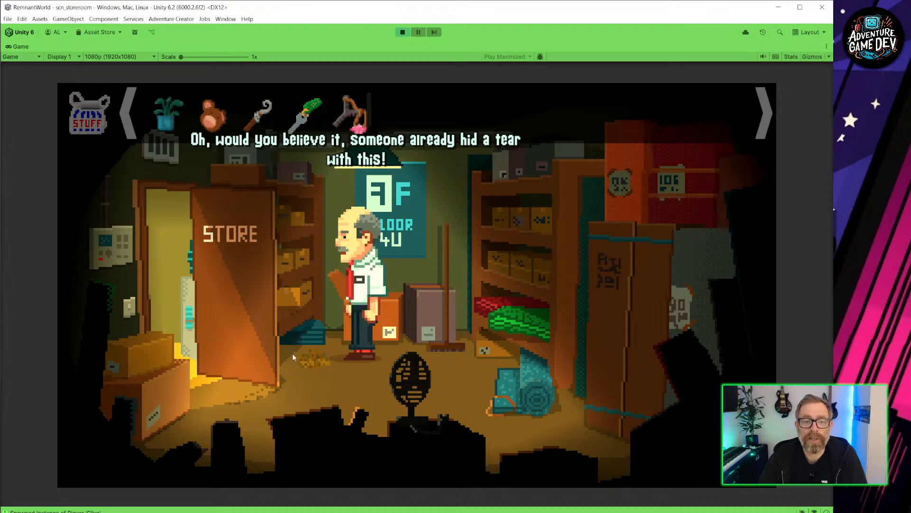
pyautogui.click(457, 321)
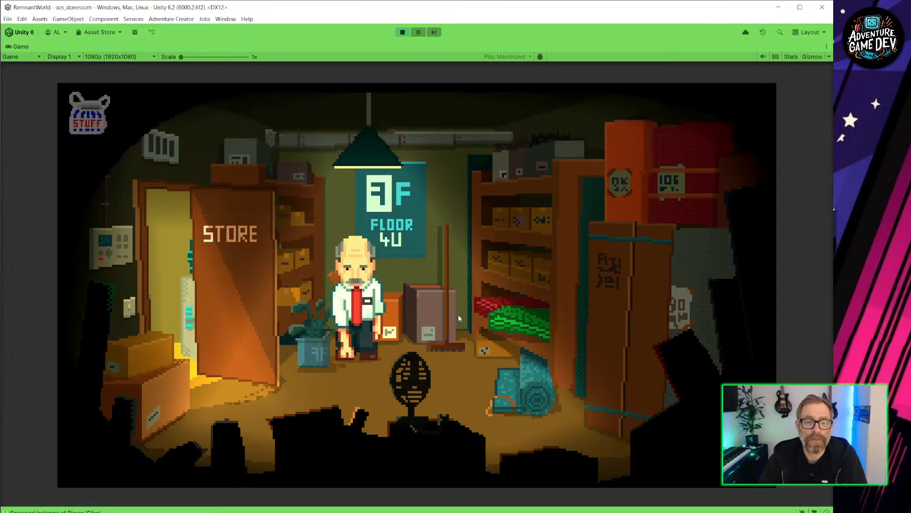
pyautogui.click(326, 347)
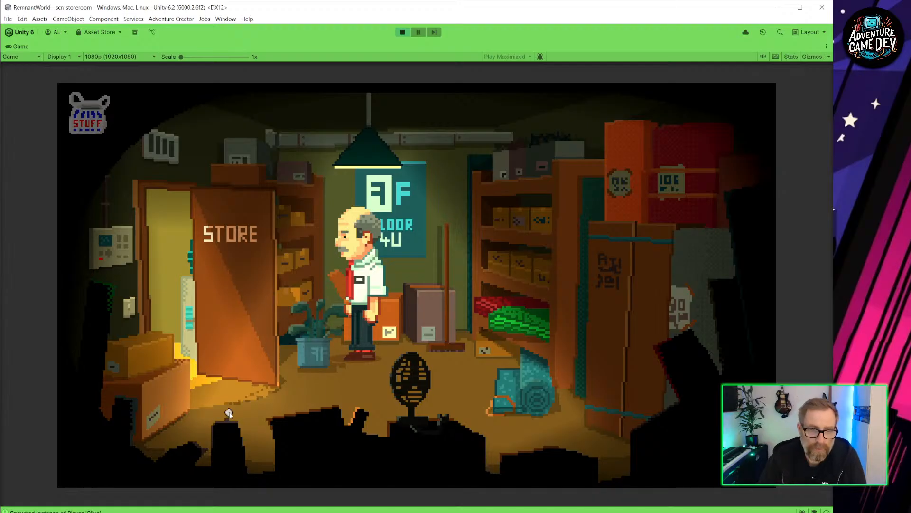
# Step: Return to the office, try taking the fake plant in front of the desk, and go out to the shop floor
pyautogui.click(164, 306)
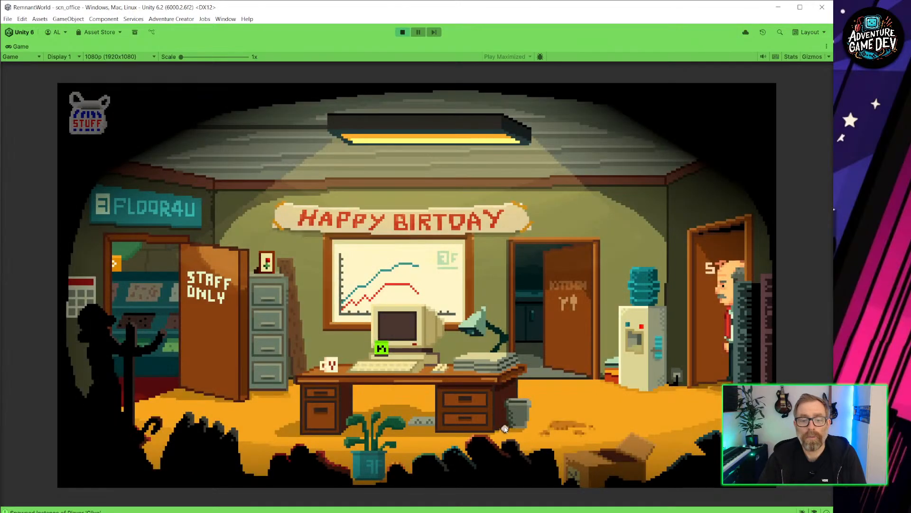
pyautogui.click(483, 441)
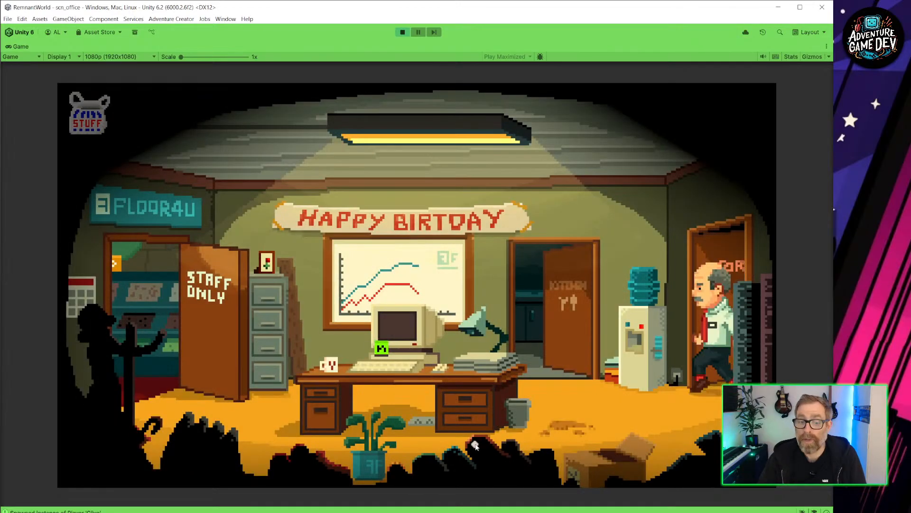
pyautogui.click(373, 463)
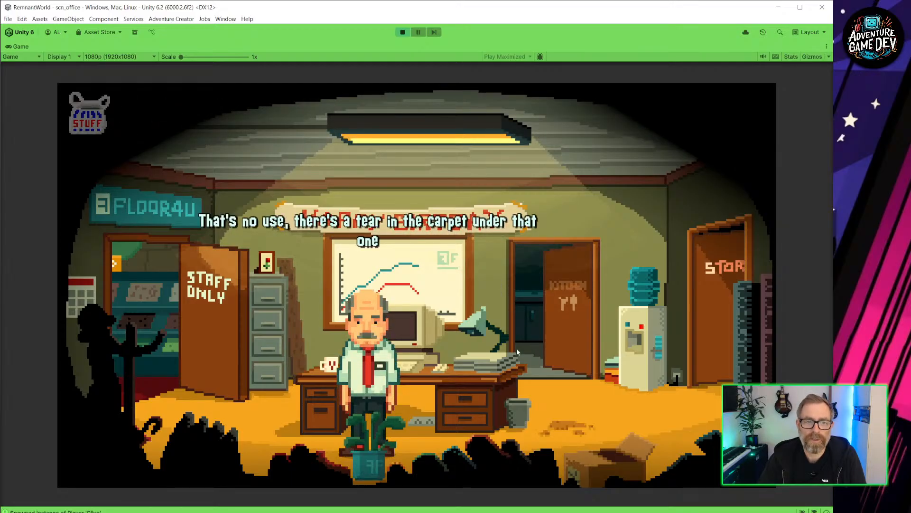
pyautogui.click(182, 414)
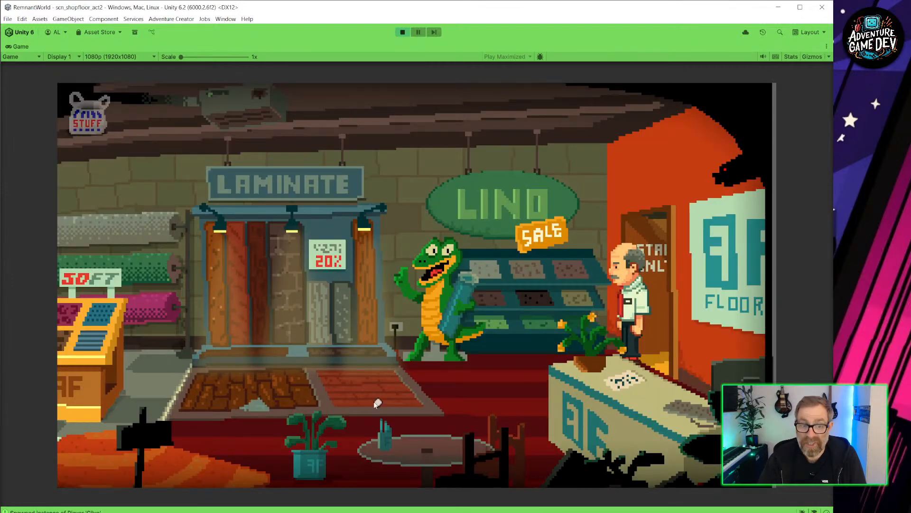
# Step: Collect the fake plant on the shop floor, check it in the inventory, and return to the office
pyautogui.click(374, 401)
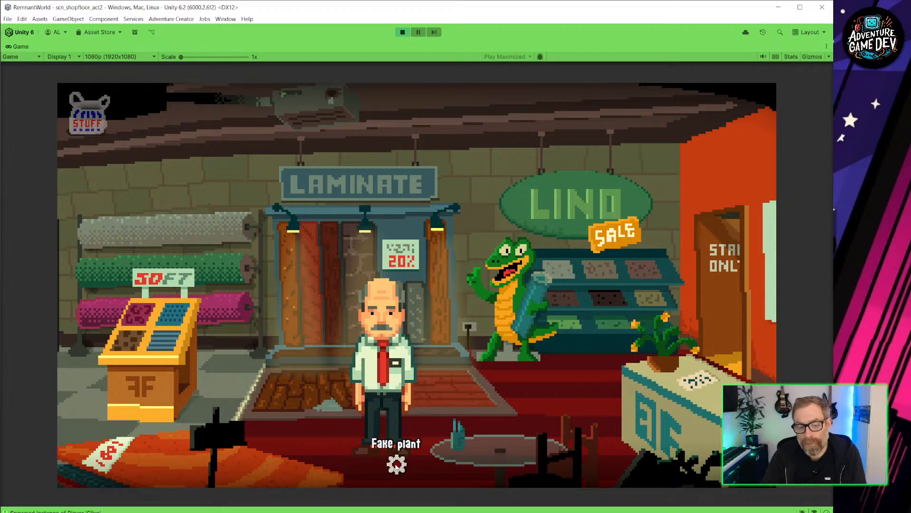
pyautogui.click(632, 388)
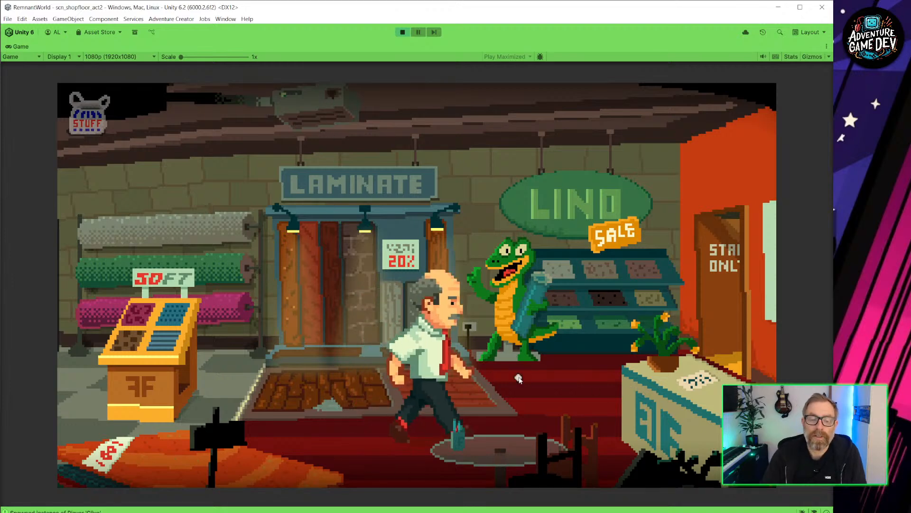
pyautogui.moveTo(158, 123)
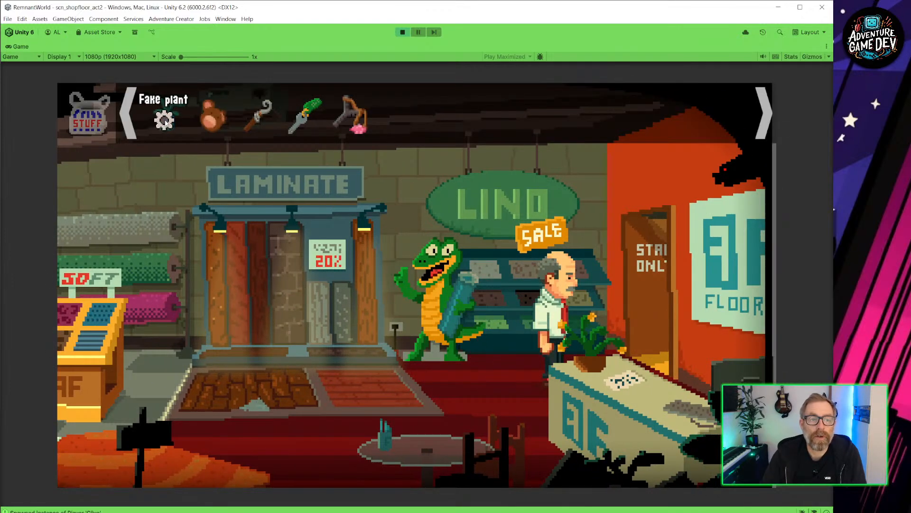
pyautogui.click(634, 339)
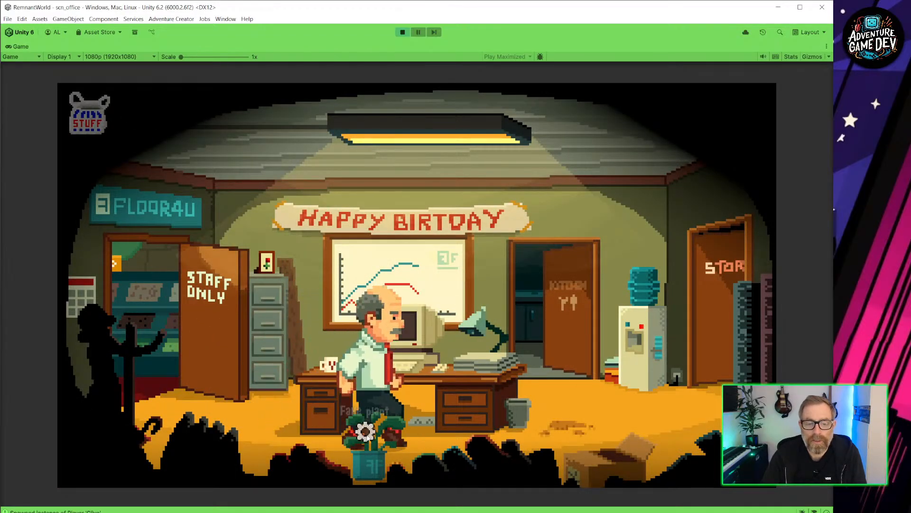
# Step: Try the plant in front of the desk again, and use the inventory's fake plant on the ruined carpet
pyautogui.click(370, 460)
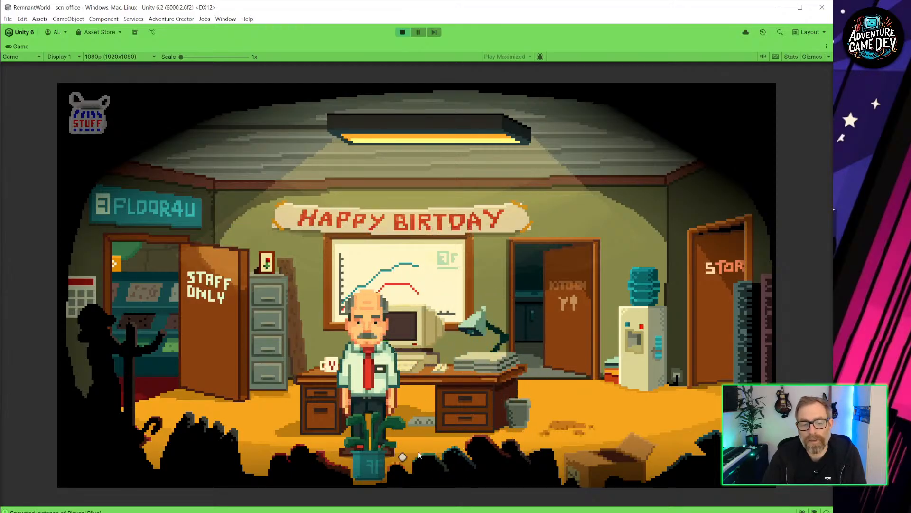
pyautogui.click(497, 456)
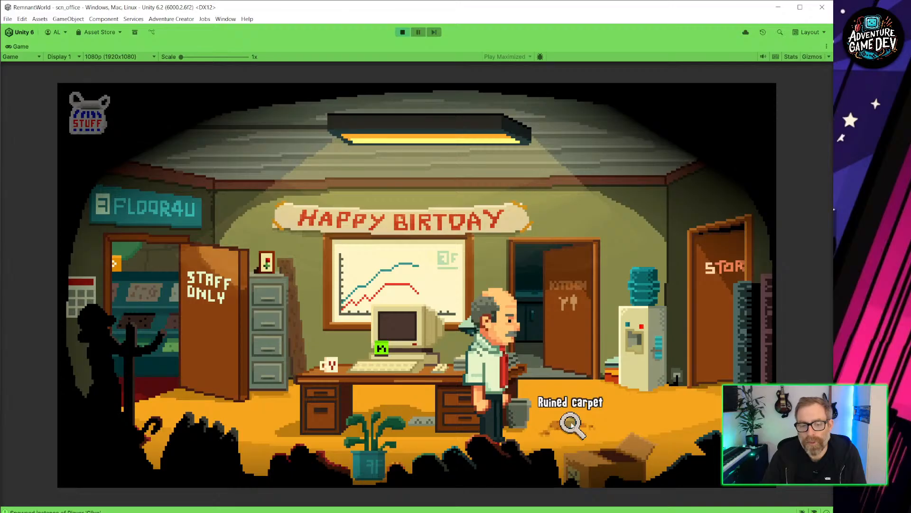
pyautogui.click(88, 113)
pyautogui.click(166, 114)
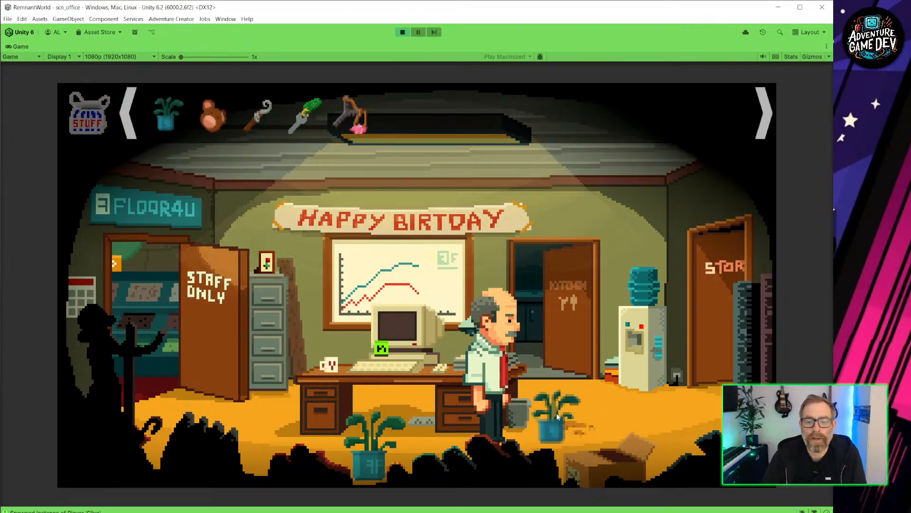
pyautogui.click(568, 428)
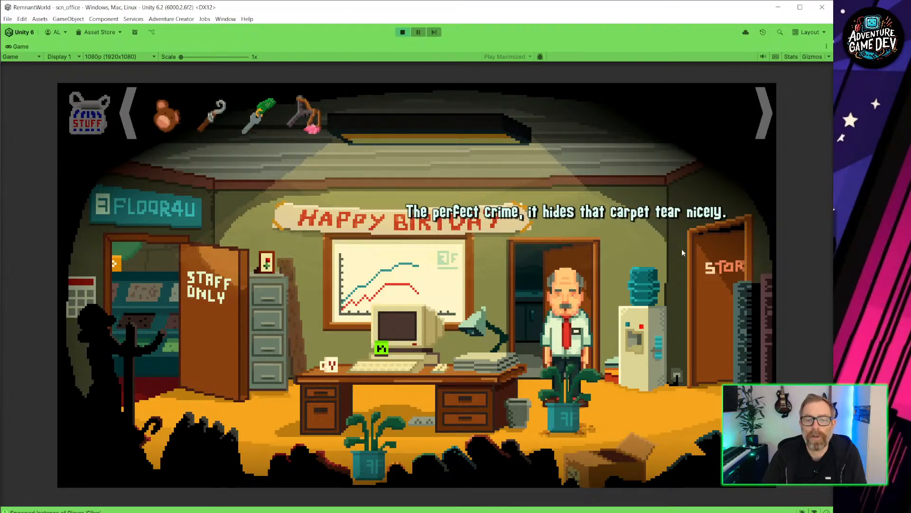
# Step: Visit the store room, return to the office to check the placed plant, and stop the playtest
pyautogui.click(671, 413)
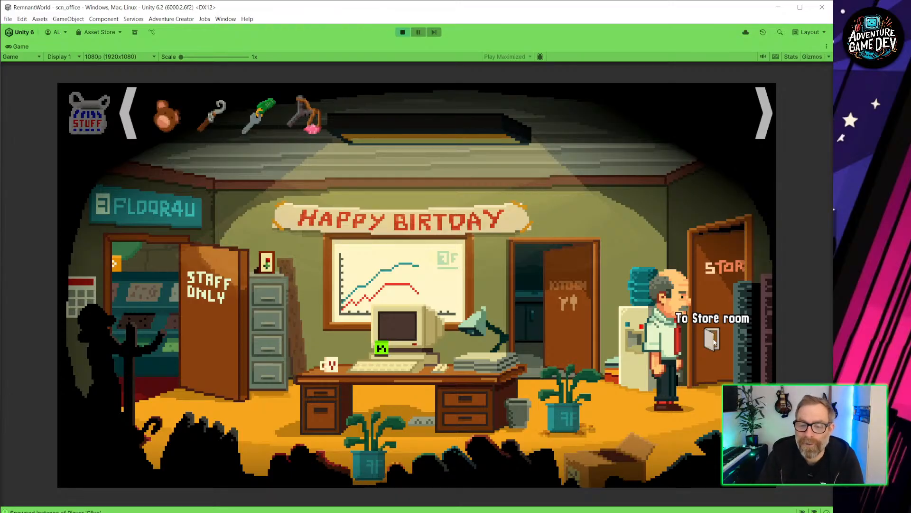
pyautogui.click(713, 340)
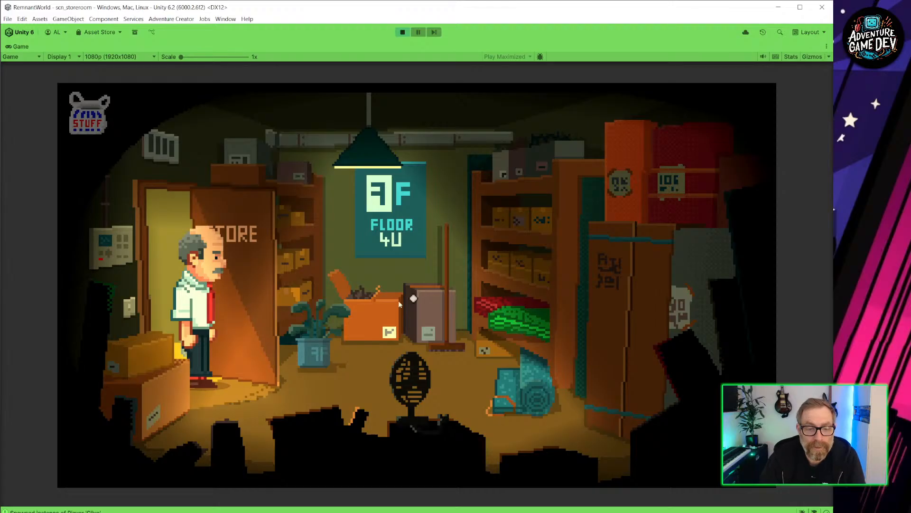
pyautogui.click(154, 299)
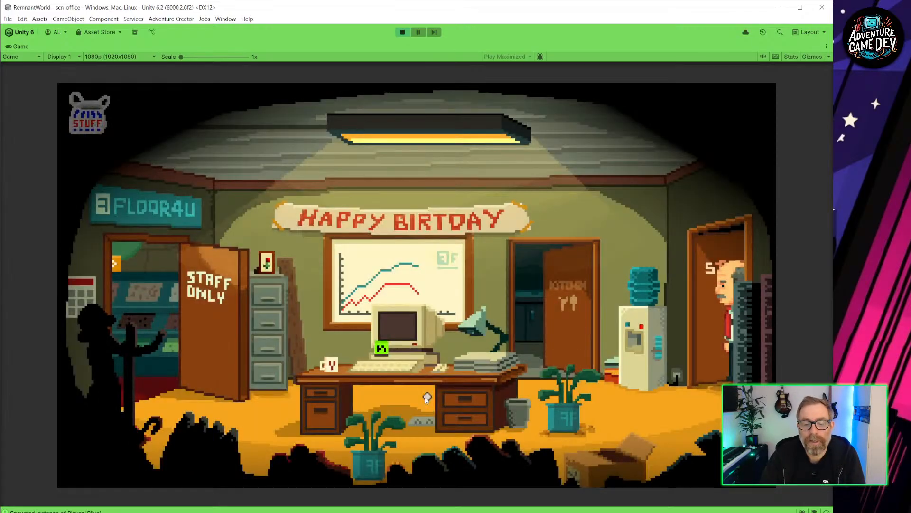
pyautogui.click(403, 32)
# Step: Widen the Hierarchy and Project area and show the office in the Scene view
pyautogui.moveTo(298, 122); pyautogui.dragTo(347, 135)
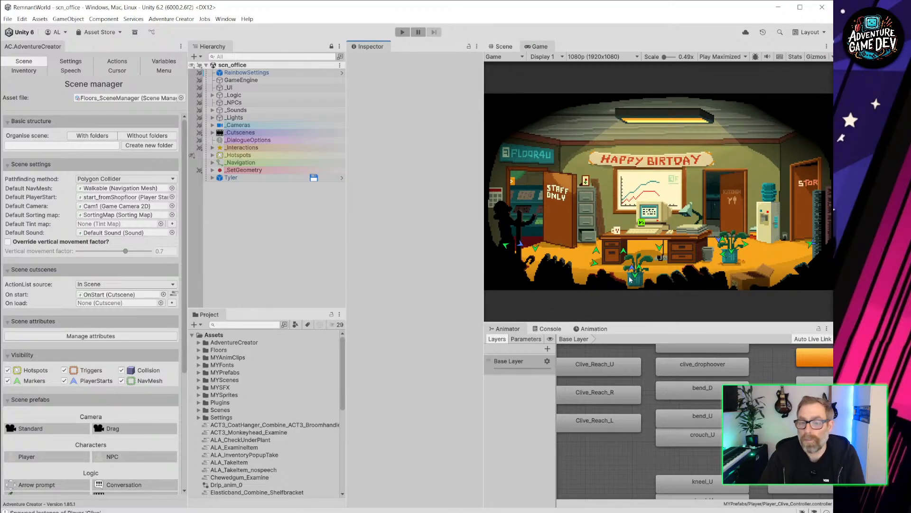
pyautogui.scroll(6, 631, 277)
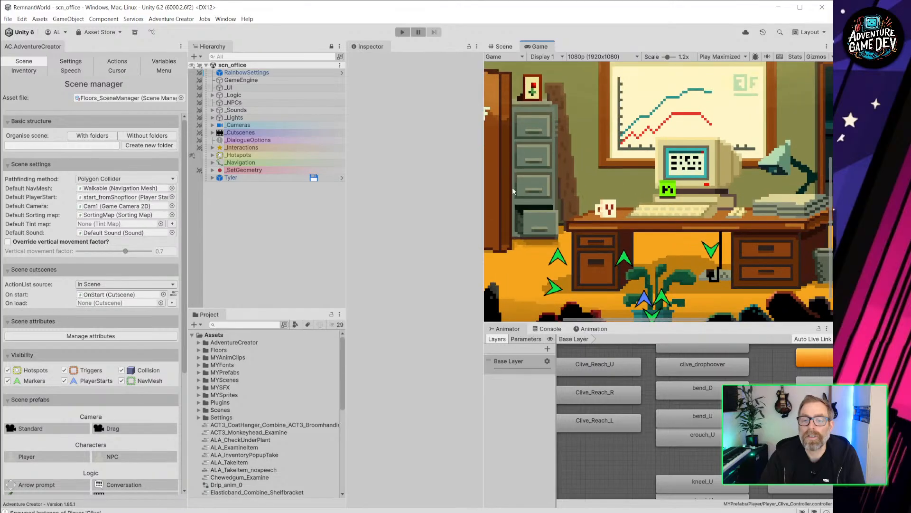
pyautogui.click(502, 46)
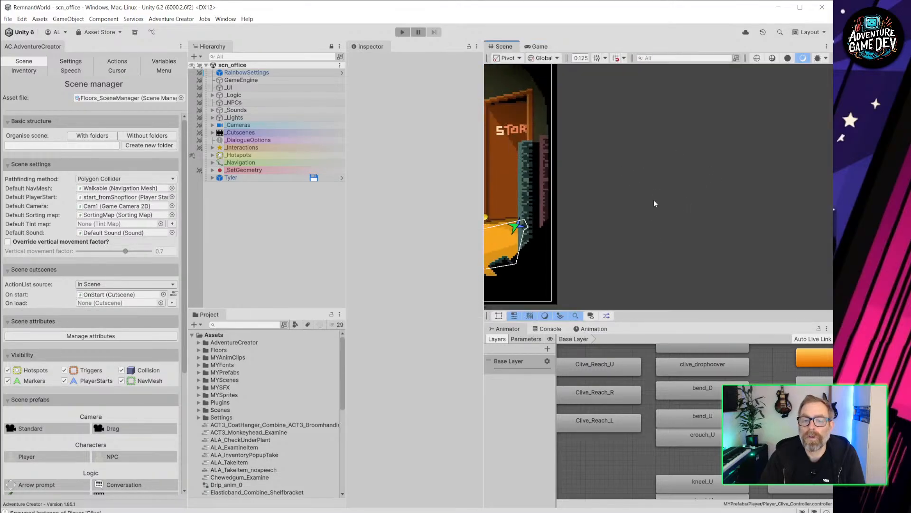
# Step: Deactivate plant_office under _SetGeometry to expose the carpet beneath the fake plant
pyautogui.scroll(6, 600, 226)
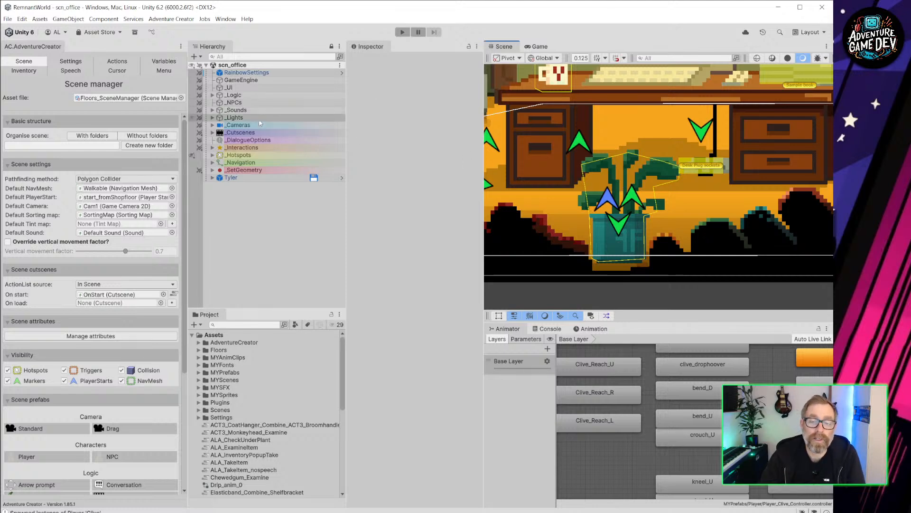
pyautogui.click(212, 170)
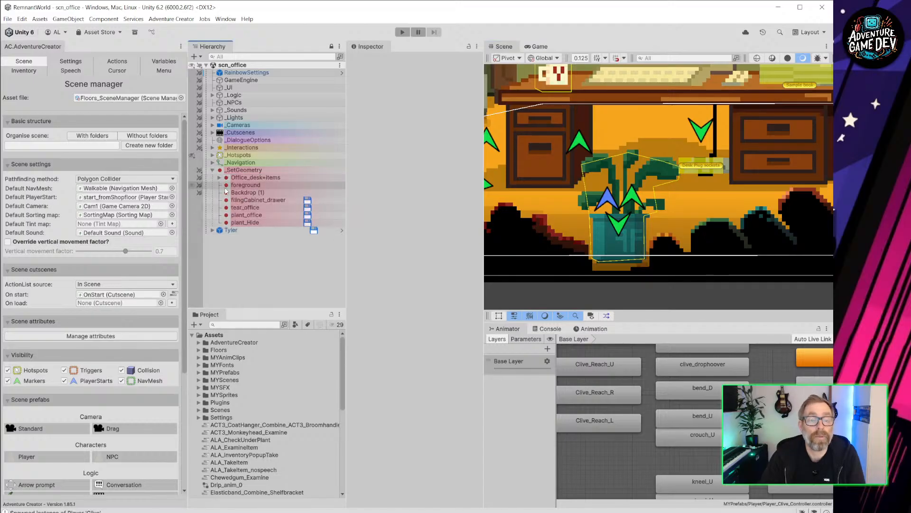
pyautogui.click(257, 214)
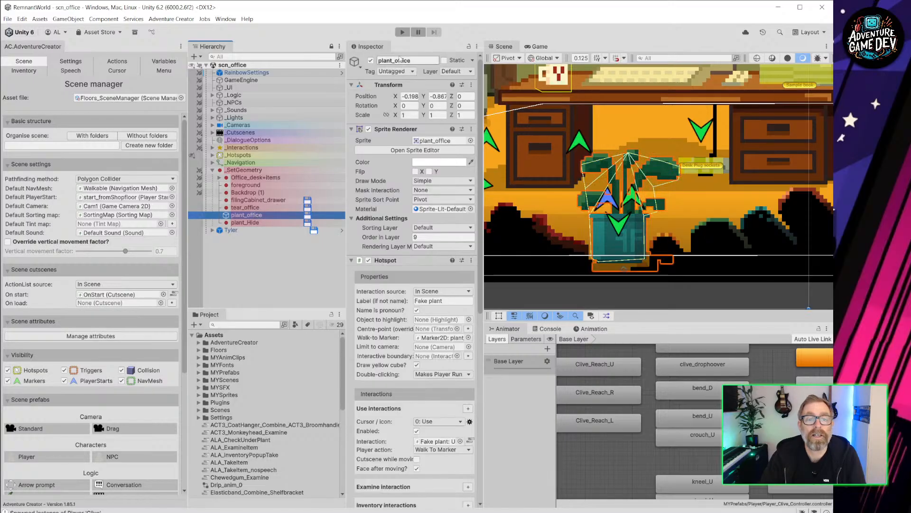
pyautogui.click(370, 61)
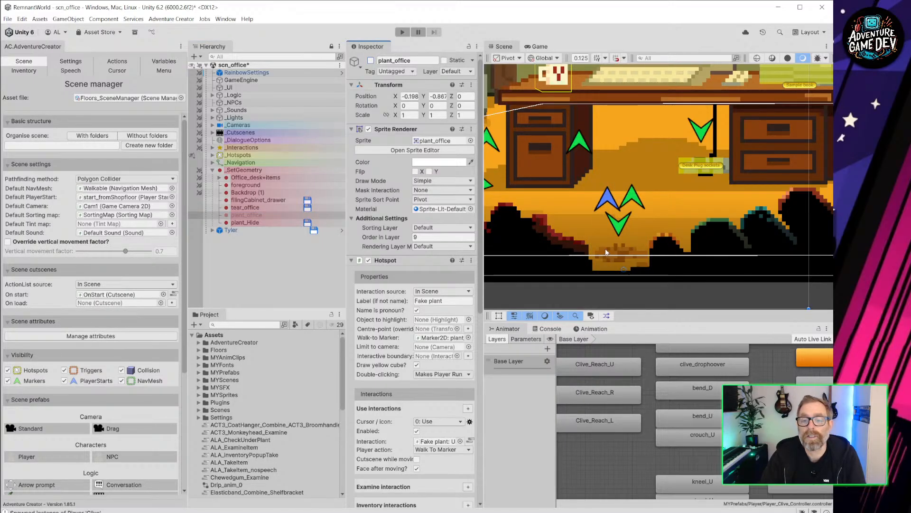
# Step: Toggle the tear_office sprite object off and on, and reactivate plant_office
pyautogui.click(245, 208)
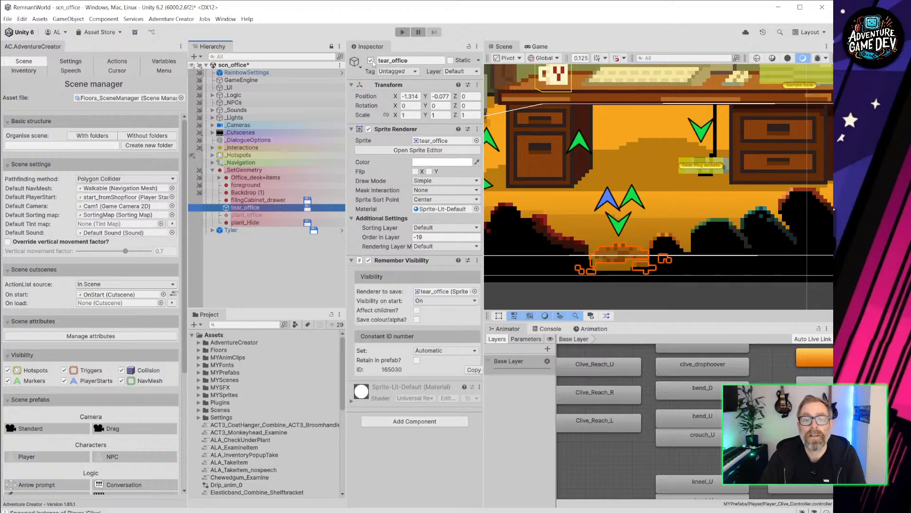
pyautogui.click(372, 61)
pyautogui.click(371, 62)
pyautogui.click(372, 61)
pyautogui.click(372, 61)
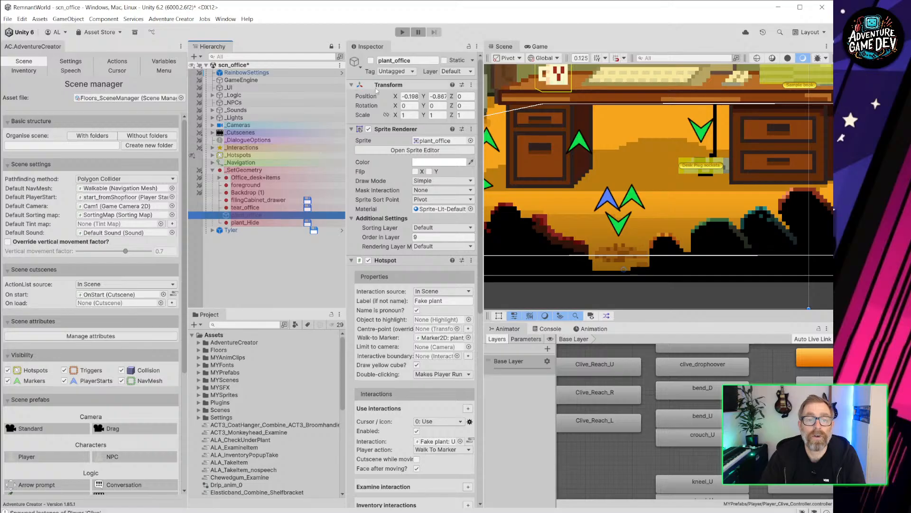
pyautogui.click(371, 61)
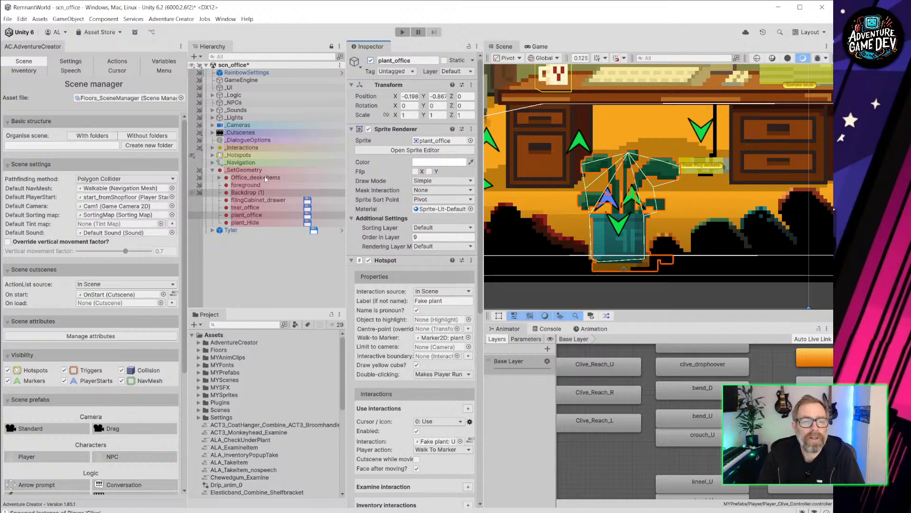
pyautogui.click(212, 148)
pyautogui.click(211, 148)
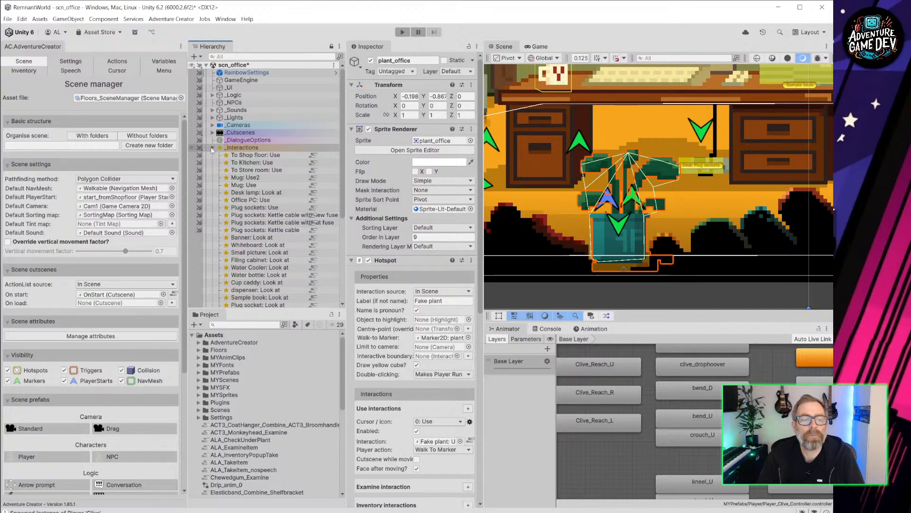
pyautogui.click(212, 147)
# Step: Examine the properties of the global variables PUZZLE_plants and Num_plants_checked
pyautogui.click(164, 63)
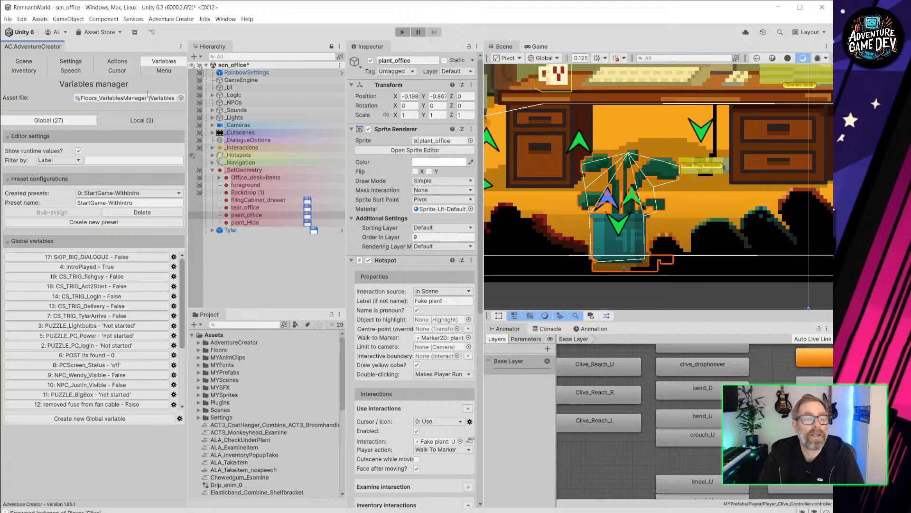
pyautogui.scroll(-5, 90, 344)
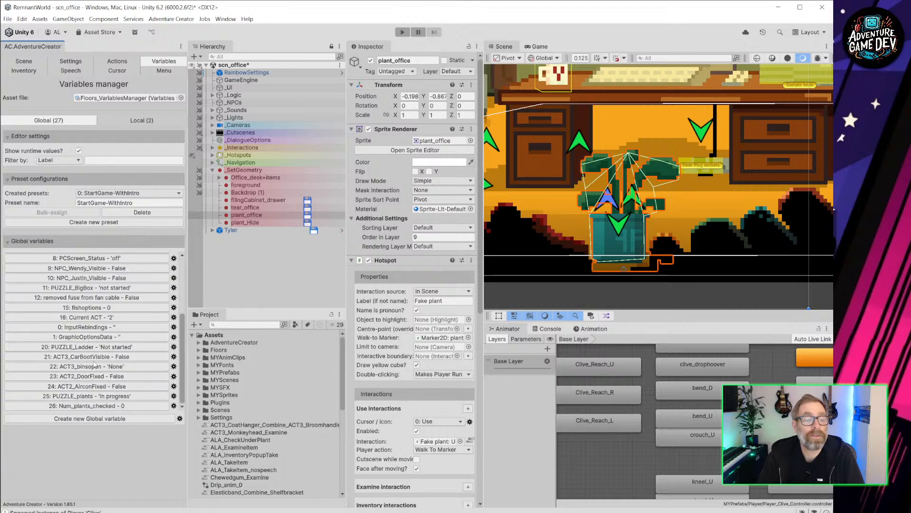
pyautogui.click(78, 397)
pyautogui.scroll(-4, 87, 403)
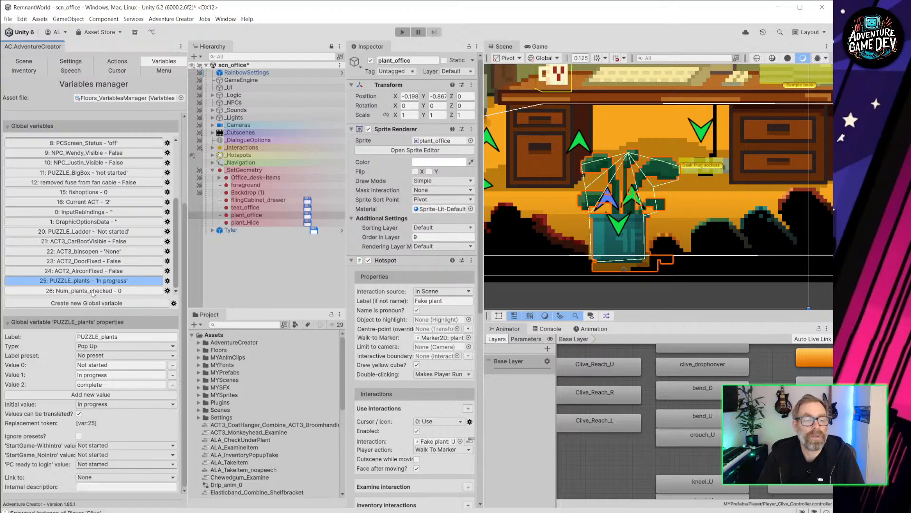
pyautogui.click(92, 291)
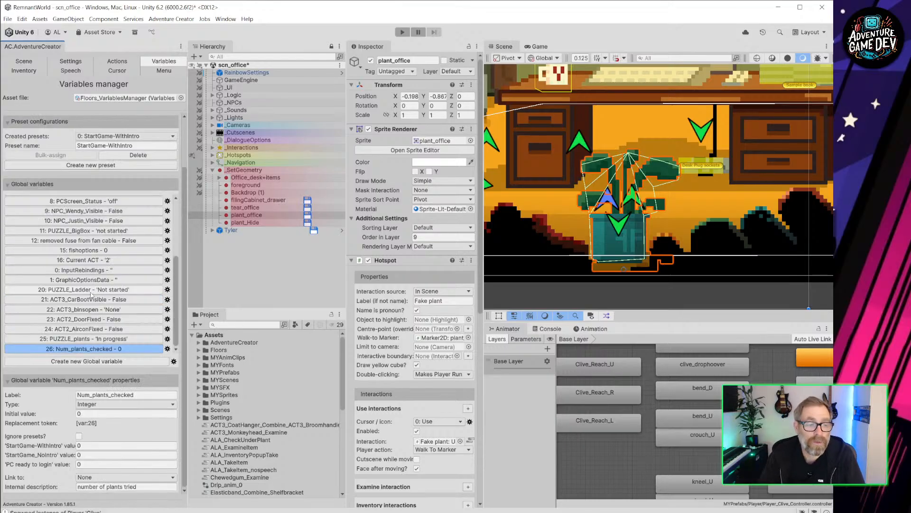
pyautogui.click(112, 338)
pyautogui.scroll(-2, 53, 387)
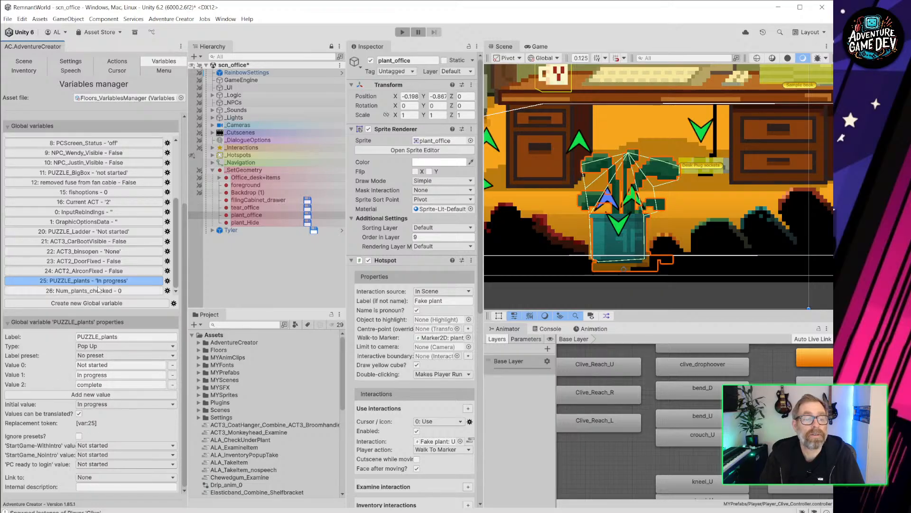
pyautogui.scroll(5, 98, 211)
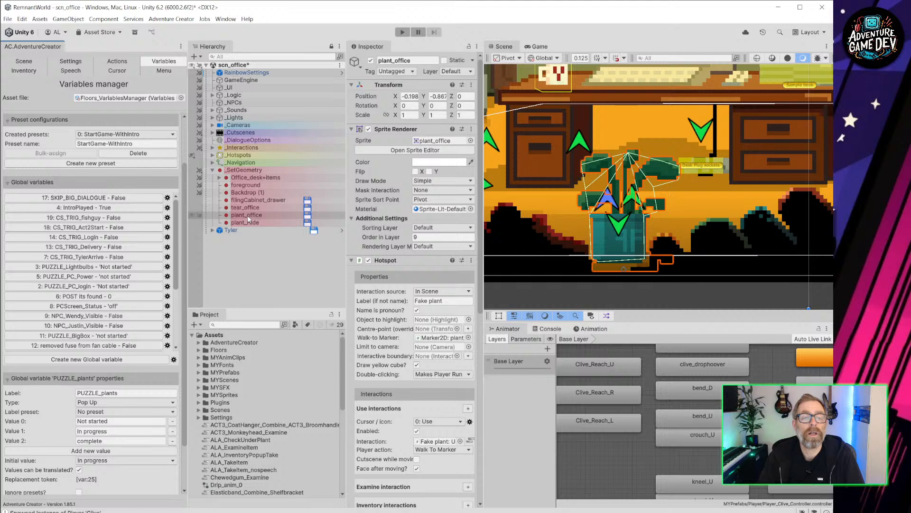
# Step: Open the Use interaction of the plant_office hotspot in the ActionList editor and reposition its window to show the whole graph
pyautogui.click(213, 155)
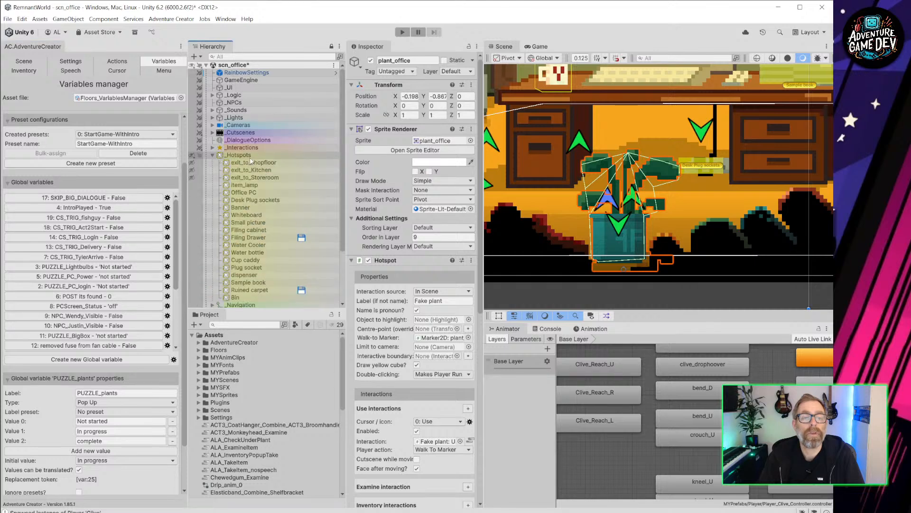
pyautogui.scroll(-3, 257, 199)
pyautogui.scroll(-1, 255, 190)
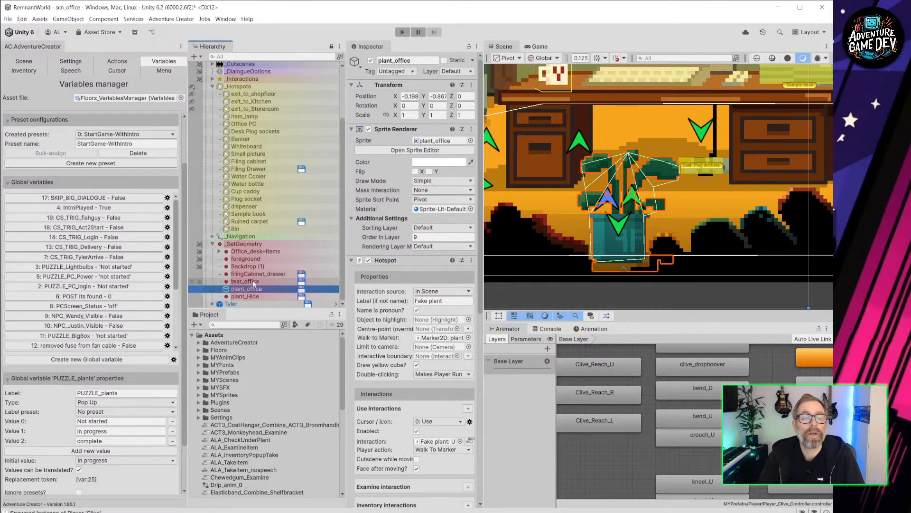
pyautogui.scroll(-4, 402, 251)
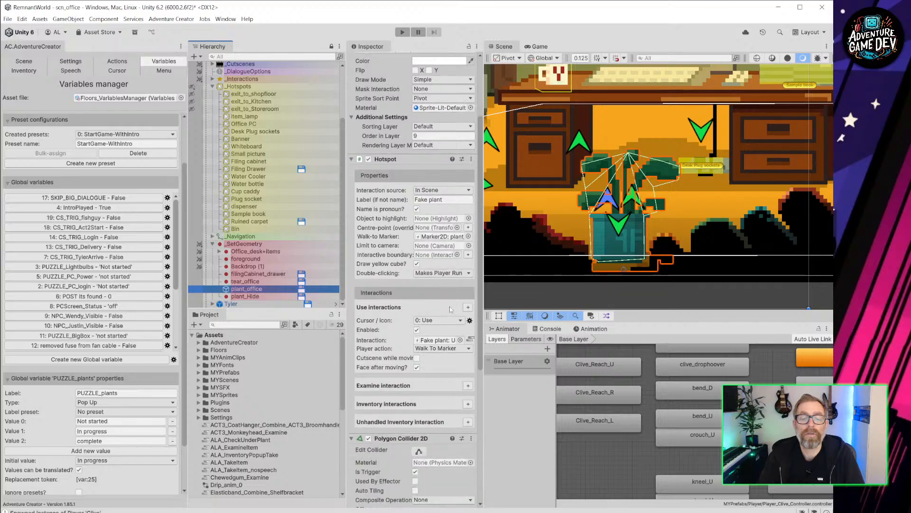
pyautogui.click(472, 340)
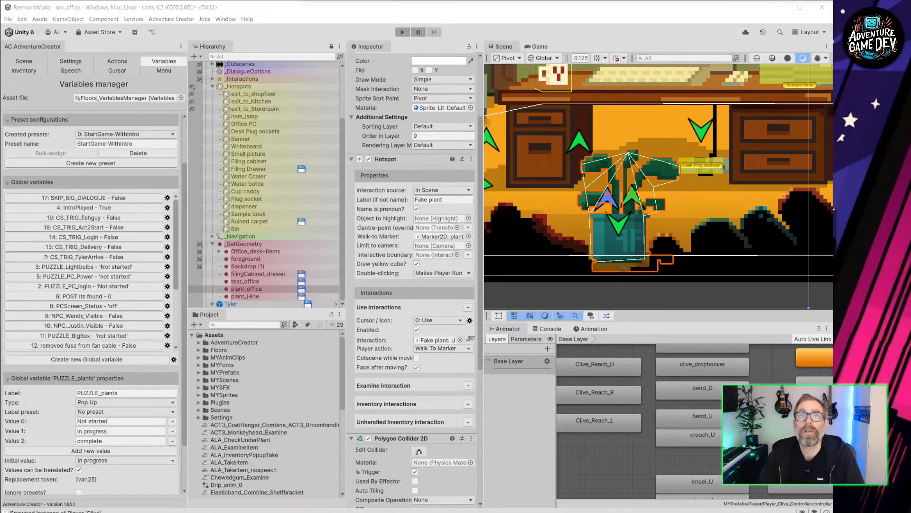
pyautogui.moveTo(417, 1); pyautogui.dragTo(223, 24)
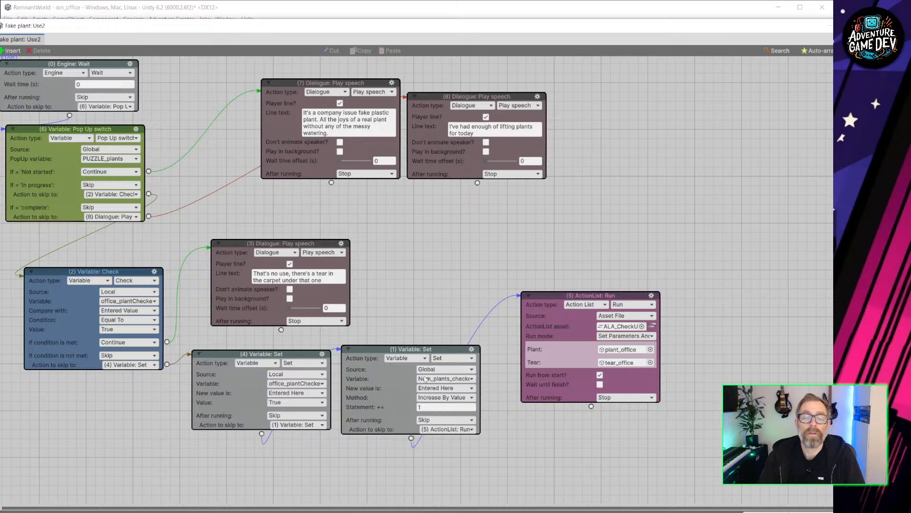
# Step: Rearrange the Pop Up switch, dialogue nodes 7 and 8, and Variable nodes 1 and 2 in the Fake plant: Use2 graph
pyautogui.moveTo(434, 349)
pyautogui.mouseDown()
pyautogui.moveTo(455, 341)
pyautogui.moveTo(436, 352)
pyautogui.mouseUp()
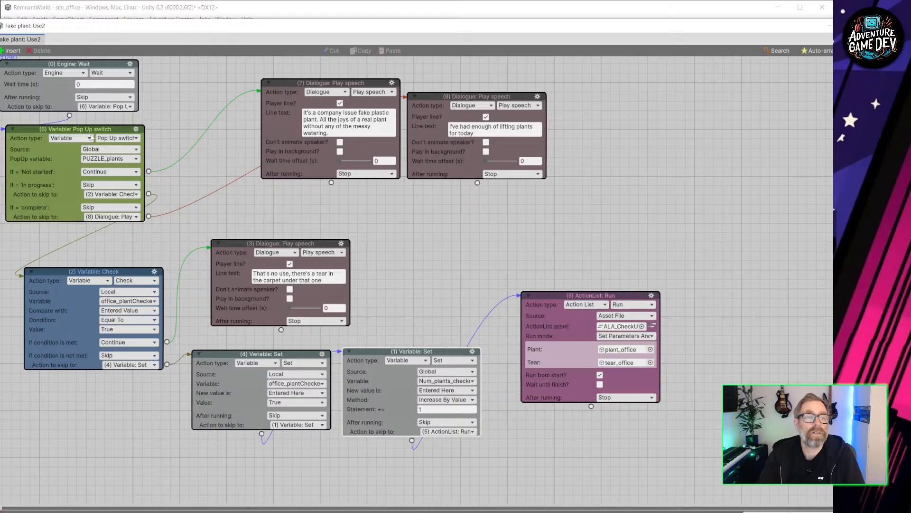
pyautogui.moveTo(87, 130); pyautogui.dragTo(114, 133)
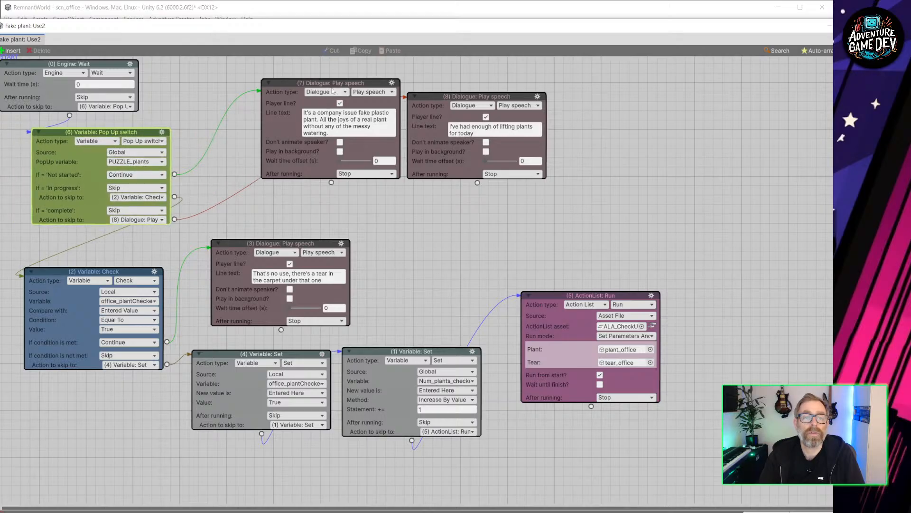
pyautogui.moveTo(340, 83); pyautogui.dragTo(310, 79)
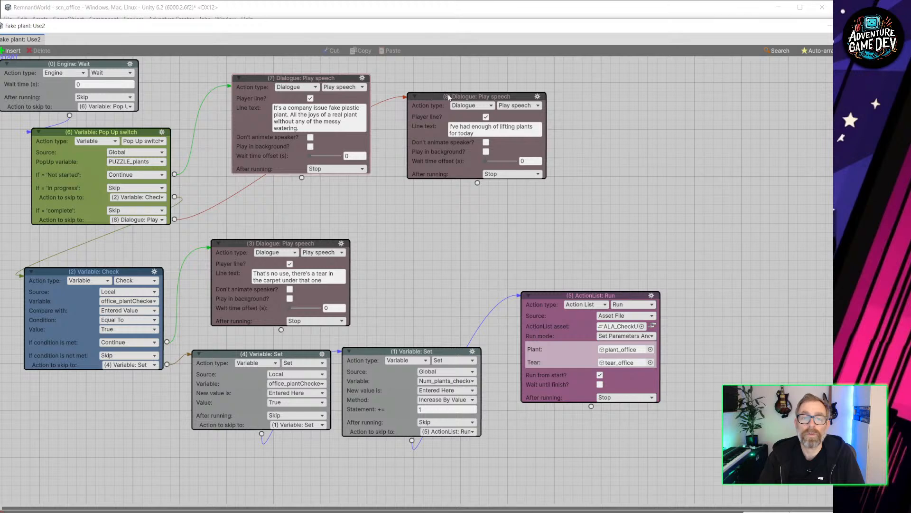
pyautogui.moveTo(449, 97); pyautogui.dragTo(428, 81)
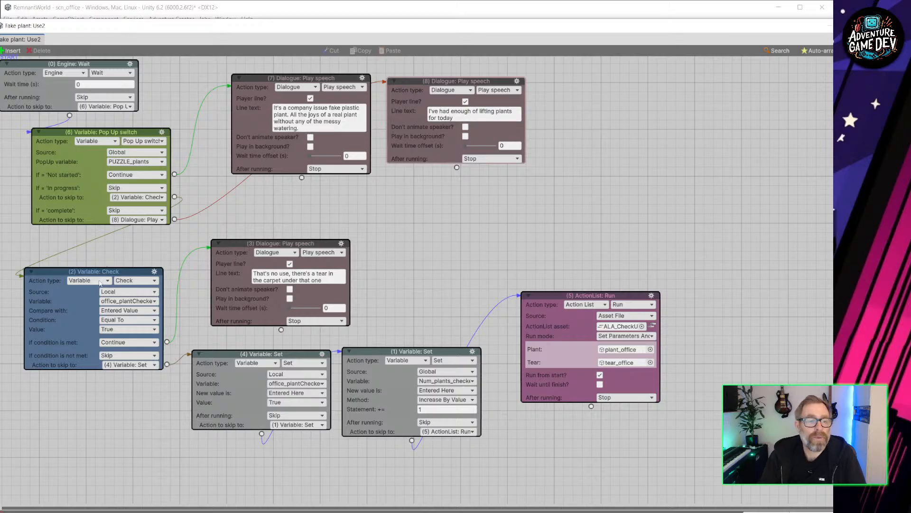
pyautogui.moveTo(106, 273); pyautogui.dragTo(114, 271)
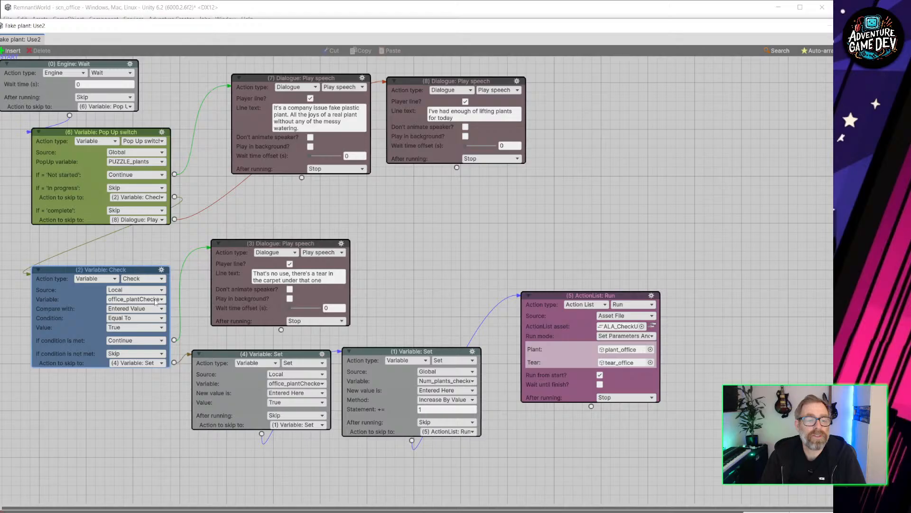
# Step: Space out dialogue node 3, the two Variable: Set nodes and the ActionList: Run node in the Fake plant: Use2 graph
pyautogui.moveTo(304, 245); pyautogui.dragTo(347, 228)
pyautogui.moveTo(268, 354)
pyautogui.mouseDown()
pyautogui.moveTo(290, 327)
pyautogui.moveTo(264, 348)
pyautogui.mouseUp()
pyautogui.moveTo(369, 352); pyautogui.dragTo(388, 343)
pyautogui.moveTo(280, 346); pyautogui.dragTo(291, 345)
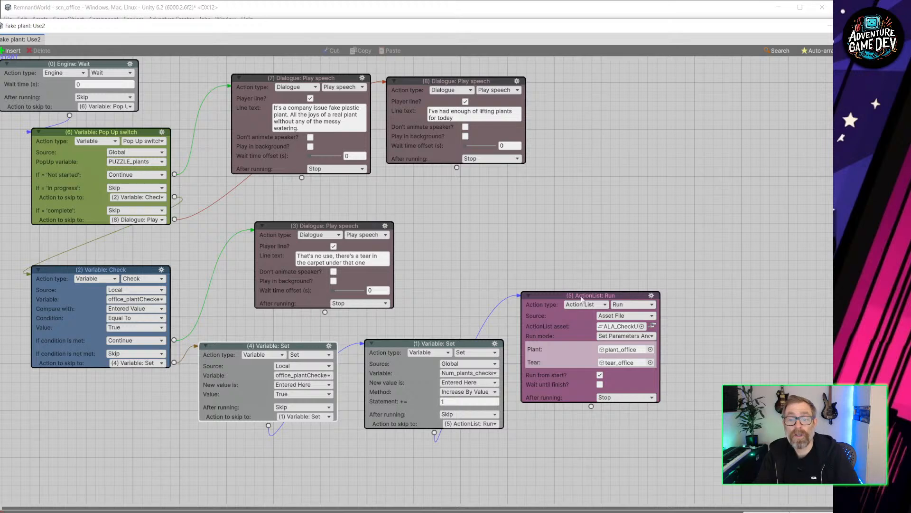
pyautogui.moveTo(580, 292); pyautogui.dragTo(645, 286)
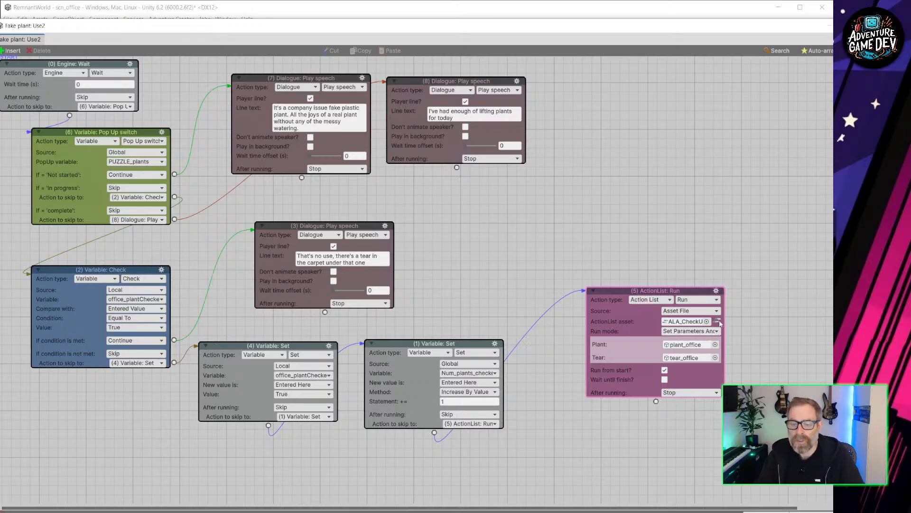
# Step: Open the ALA_CheckUnderPlant asset from the ActionList: Run node and compare its graph with the Plant and Tear parameters passed to it
pyautogui.click(716, 320)
pyautogui.scroll(-5, 400, 165)
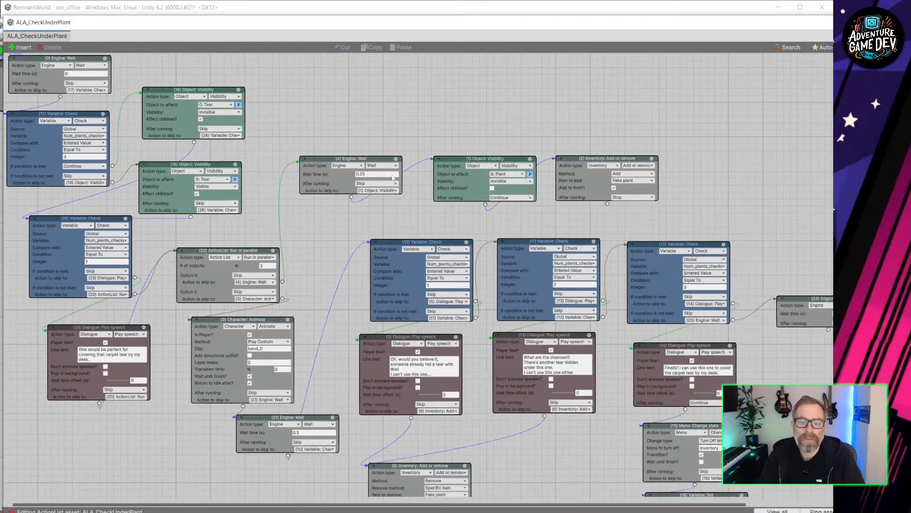
pyautogui.moveTo(386, 344); pyautogui.dragTo(386, 346, button='middle')
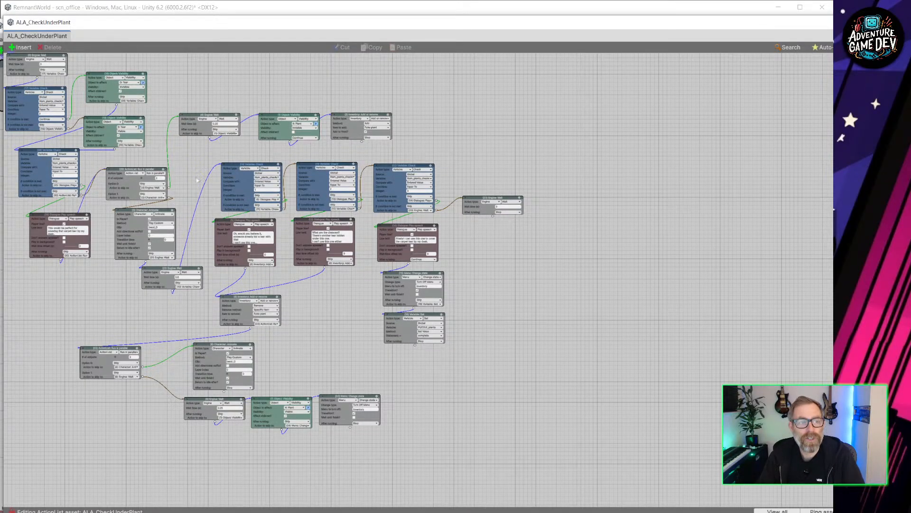
pyautogui.moveTo(268, 26); pyautogui.dragTo(363, 413)
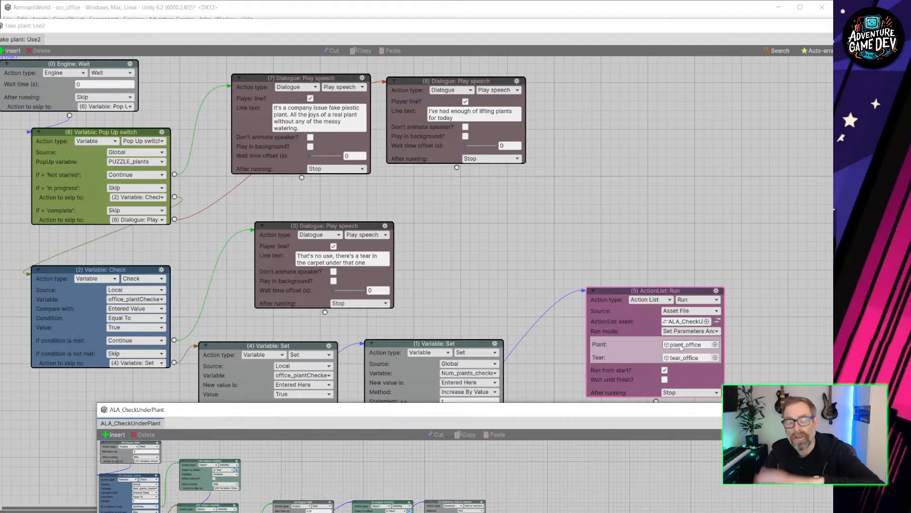
pyautogui.moveTo(633, 412); pyautogui.dragTo(563, 53)
pyautogui.scroll(5, 129, 175)
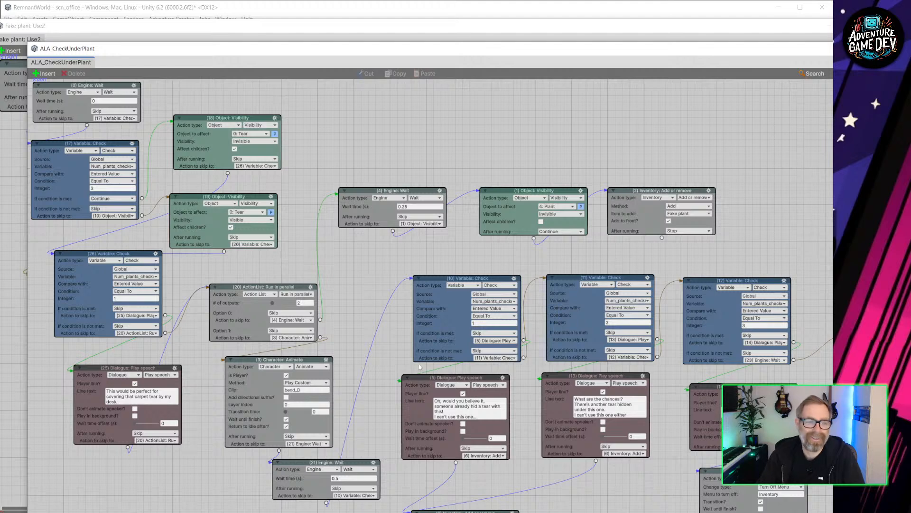
# Step: Move Object: Visibility node 18 and the Num_plants_checked check nodes 10, 11 and 12 higher in the ALA_CheckUnderPlant graph
pyautogui.moveTo(223, 120); pyautogui.dragTo(219, 104)
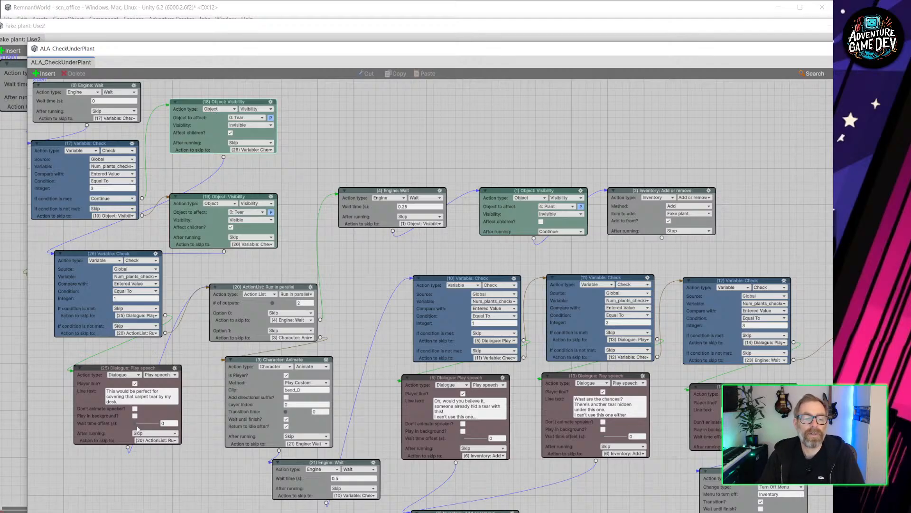
pyautogui.scroll(-5, 203, 423)
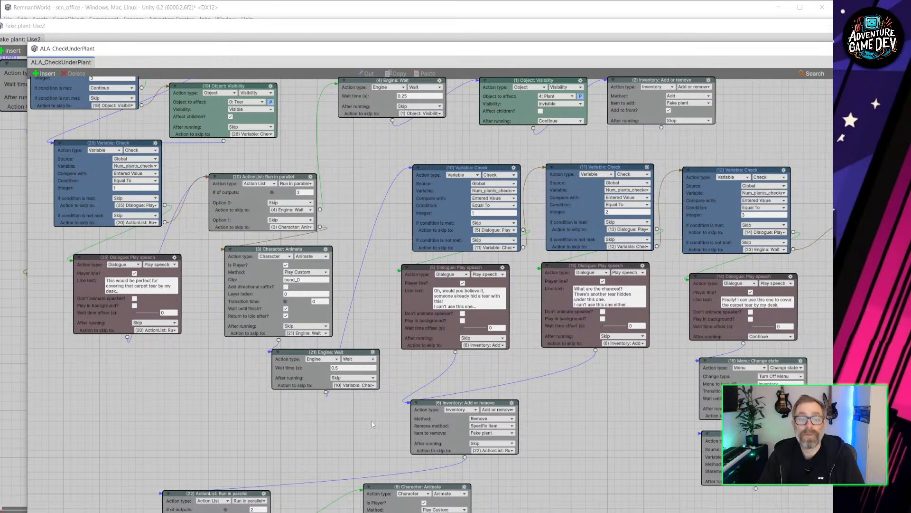
pyautogui.moveTo(372, 424); pyautogui.dragTo(263, 375, button='middle')
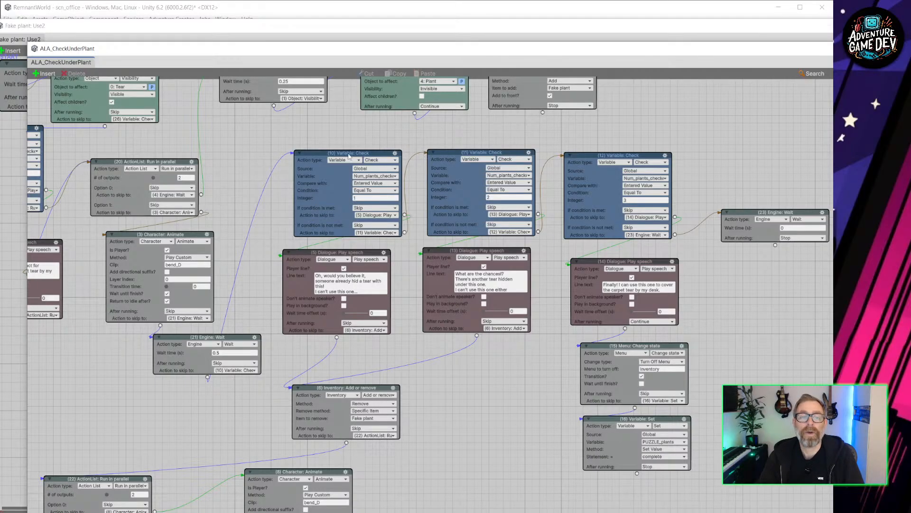
pyautogui.moveTo(350, 154); pyautogui.dragTo(325, 138)
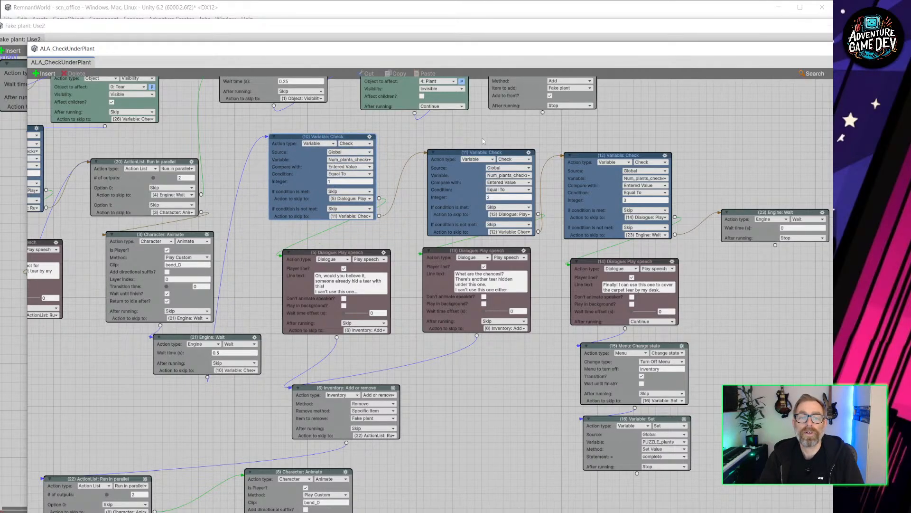
pyautogui.moveTo(486, 154); pyautogui.dragTo(467, 132)
pyautogui.moveTo(627, 162); pyautogui.dragTo(620, 149)
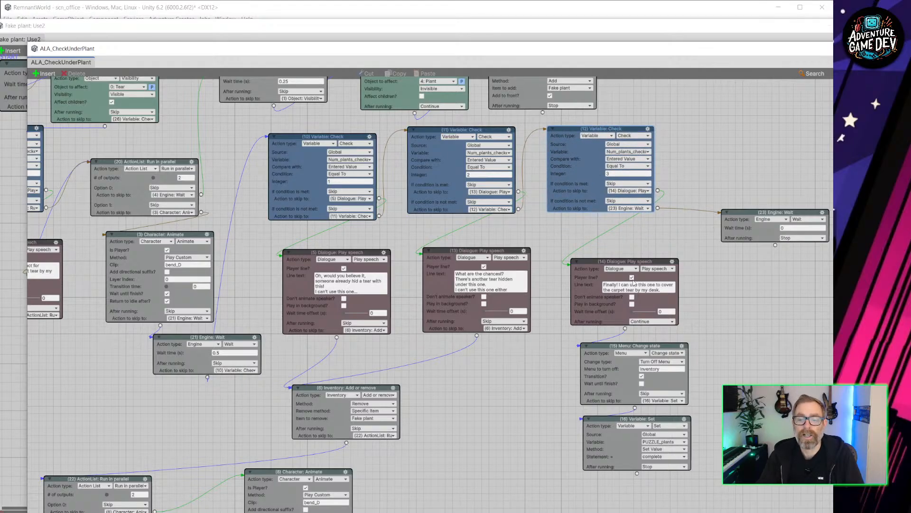
# Step: Review the speech, inventory, animation and PUZZLE_plants branches of the ALA_CheckUnderPlant graph, and close both ActionList windows
pyautogui.moveTo(456, 444); pyautogui.dragTo(467, 282, button='middle')
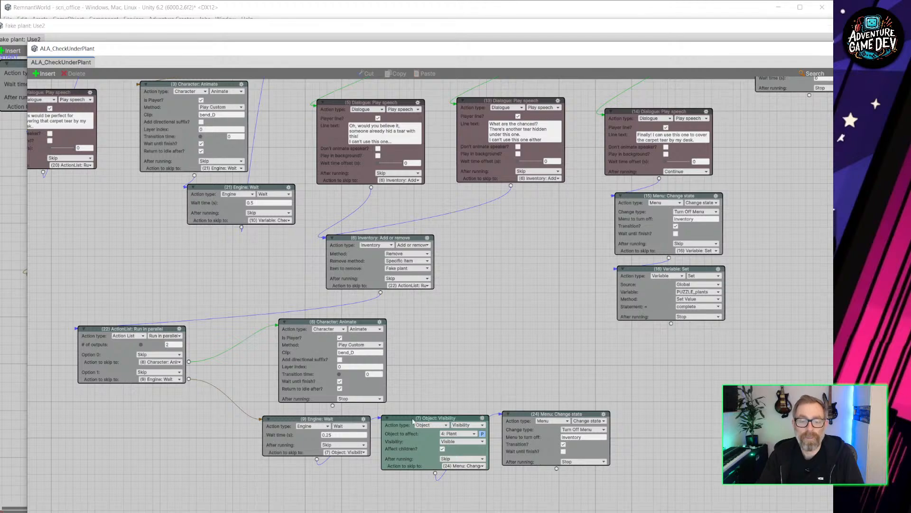
pyautogui.moveTo(487, 337); pyautogui.dragTo(351, 483, button='middle')
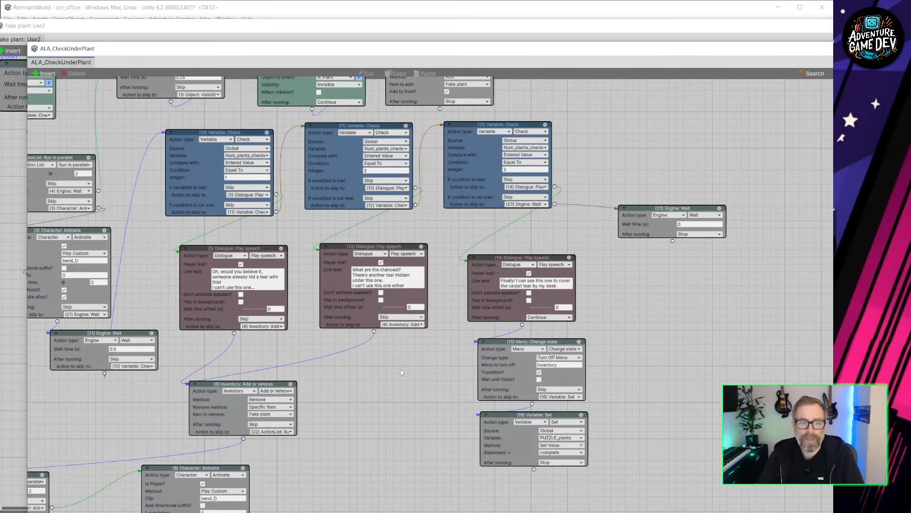
pyautogui.moveTo(363, 397); pyautogui.dragTo(553, 457, button='middle')
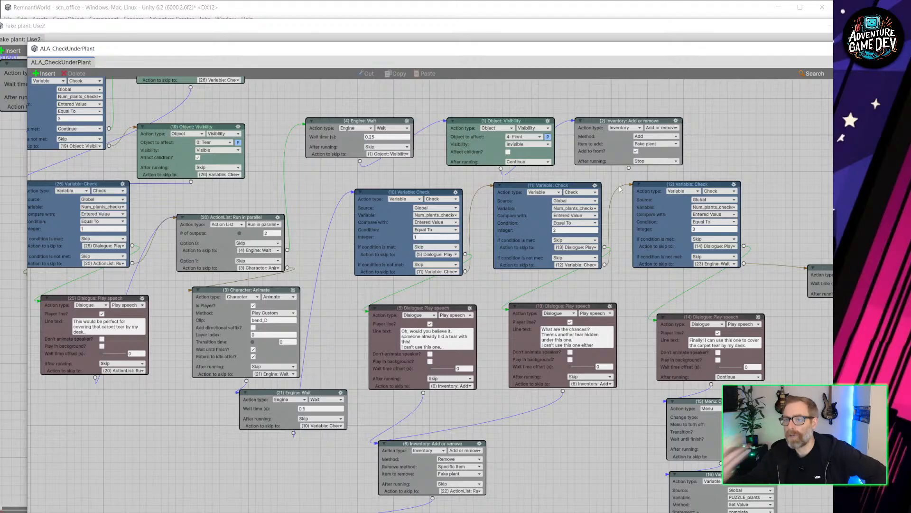
pyautogui.click(876, 48)
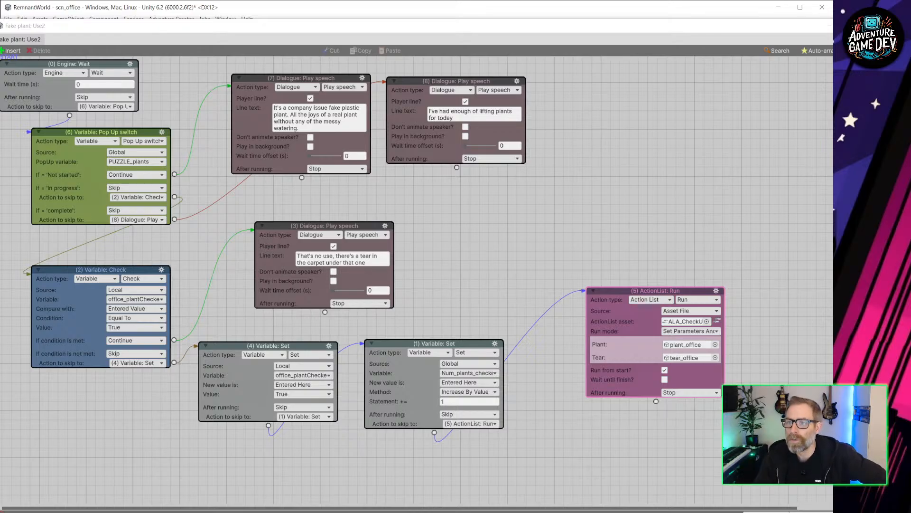
pyautogui.click(624, 179)
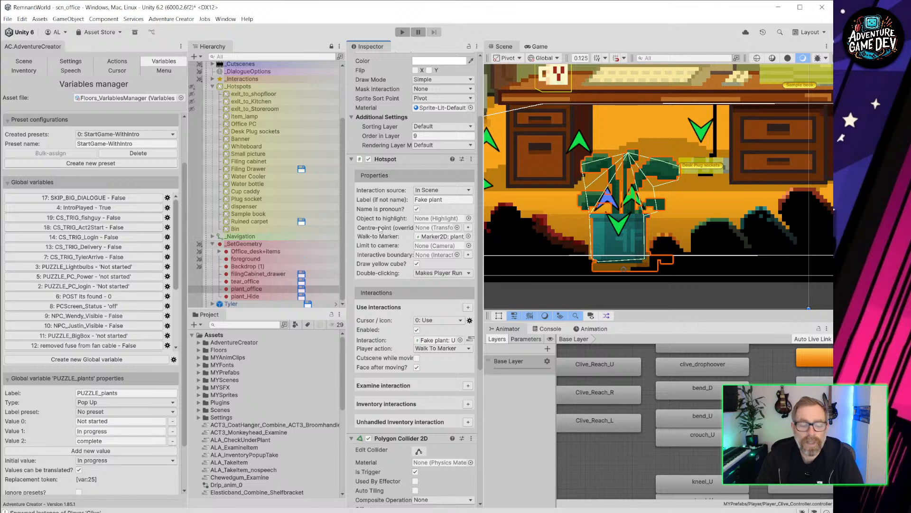
# Step: Frame the whole office in the Scene view and give it more room by narrowing the Variables manager and Inspector
pyautogui.moveTo(380, 229)
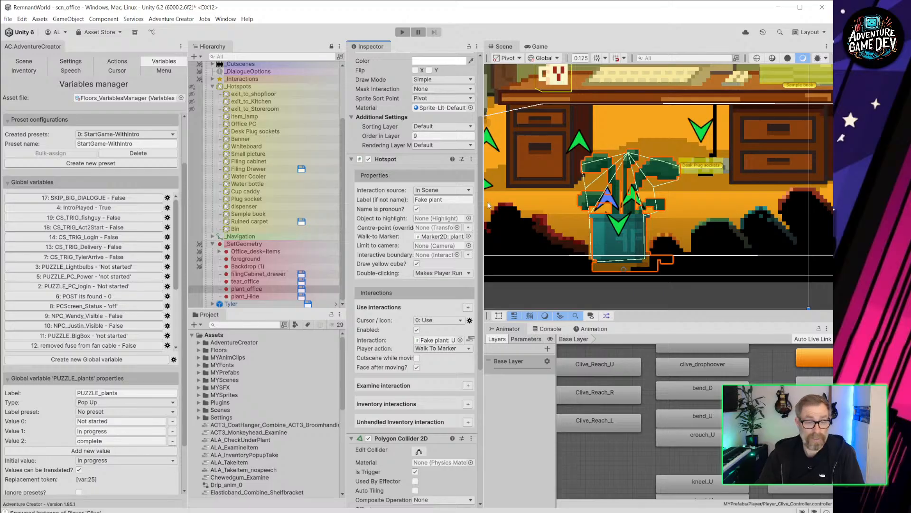
pyautogui.scroll(-5, 657, 181)
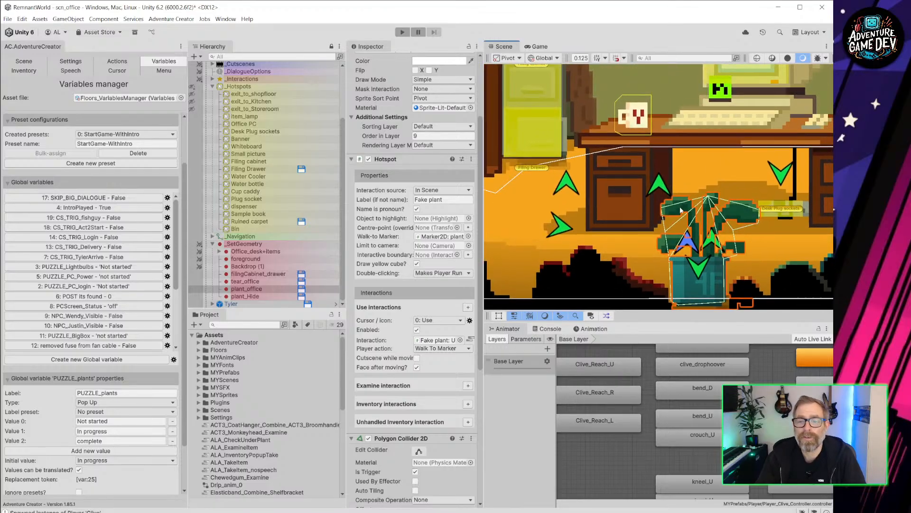
pyautogui.scroll(-3, 656, 181)
pyautogui.moveTo(674, 142); pyautogui.dragTo(645, 199, button='middle')
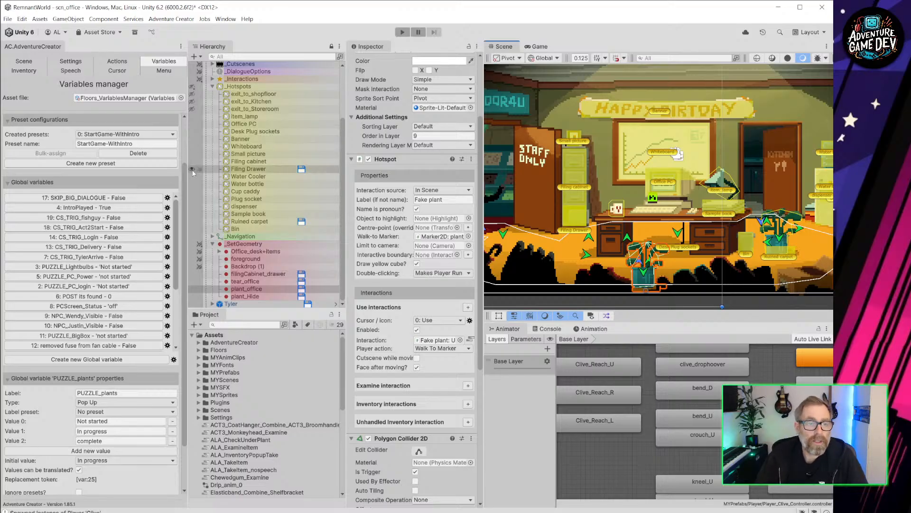
pyautogui.moveTo(191, 147); pyautogui.dragTo(145, 162)
pyautogui.moveTo(349, 150); pyautogui.dragTo(334, 151)
pyautogui.scroll(-2, 603, 157)
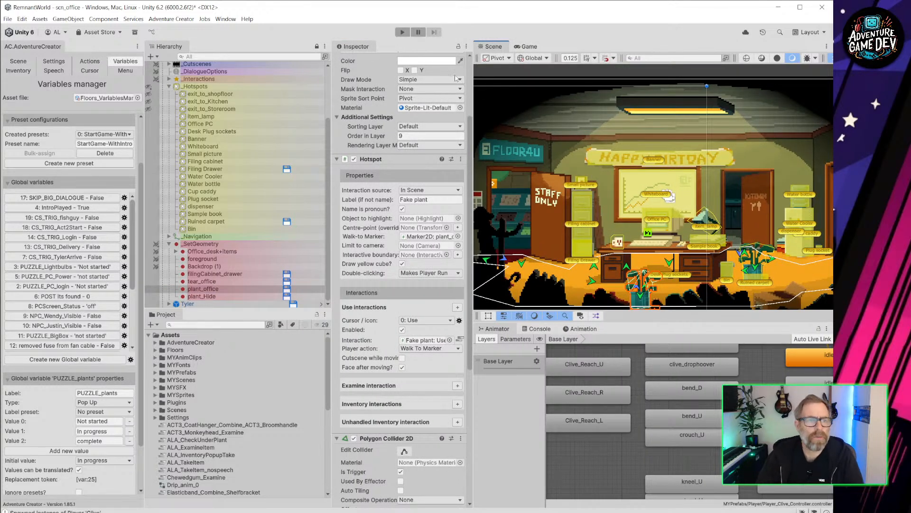
pyautogui.click(9, 19)
pyautogui.moveTo(43, 50)
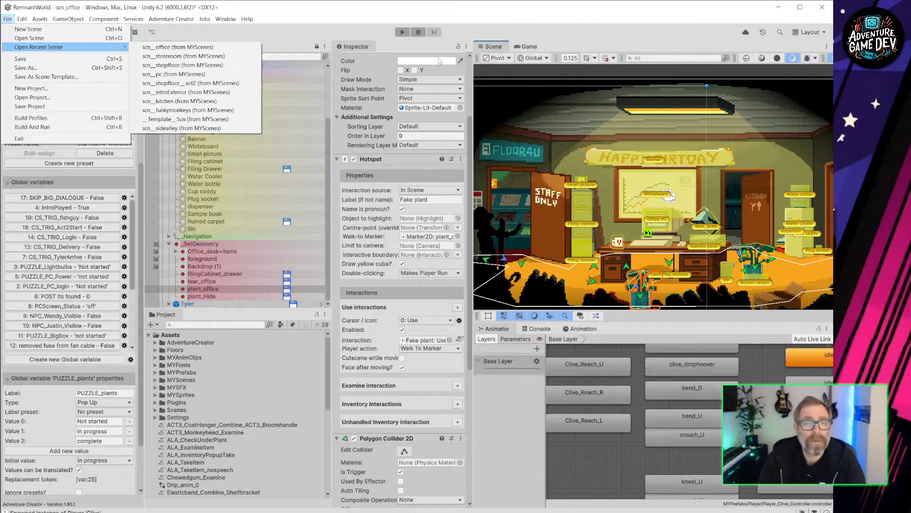
pyautogui.click(326, 4)
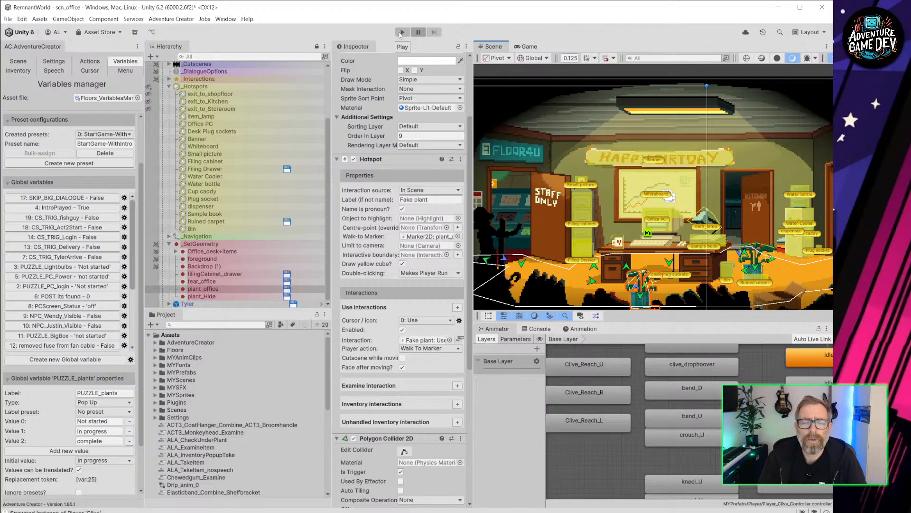
# Step: Widen the Variables manager and review the full global variables list, including the properties of ACT2_AirconFixed
pyautogui.click(146, 201)
pyautogui.moveTo(146, 201); pyautogui.dragTo(190, 201)
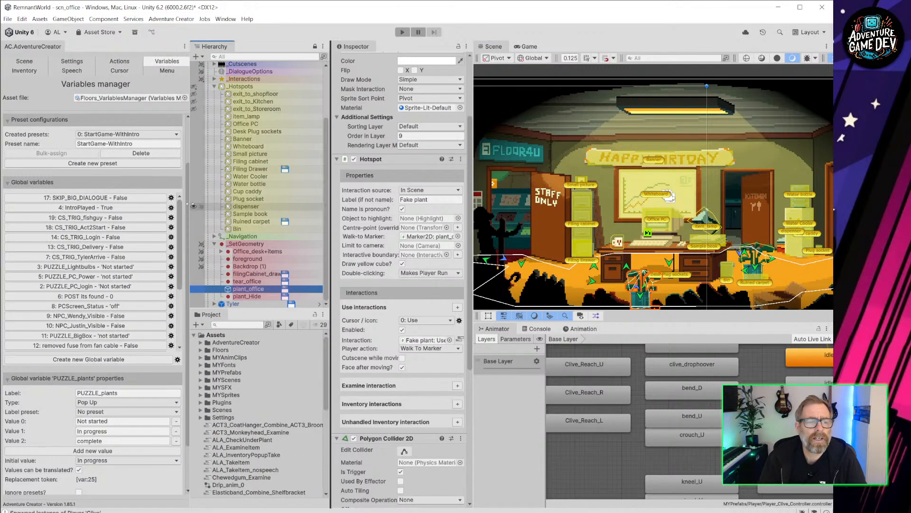
pyautogui.scroll(-7, 86, 284)
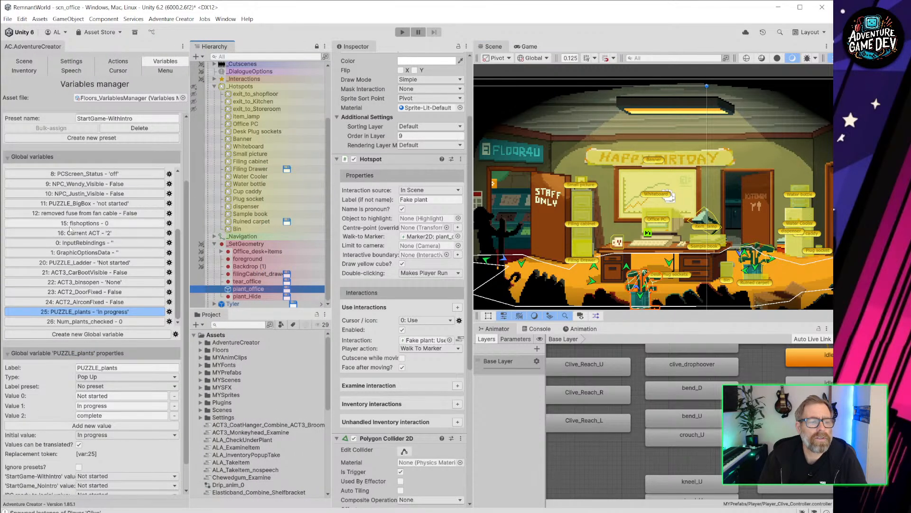
pyautogui.scroll(2, 93, 293)
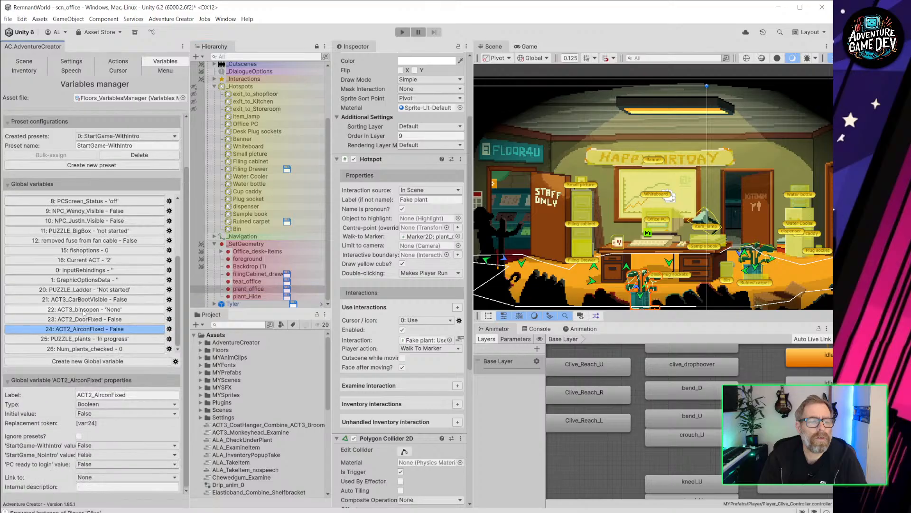
pyautogui.click(76, 327)
pyautogui.scroll(6, 82, 294)
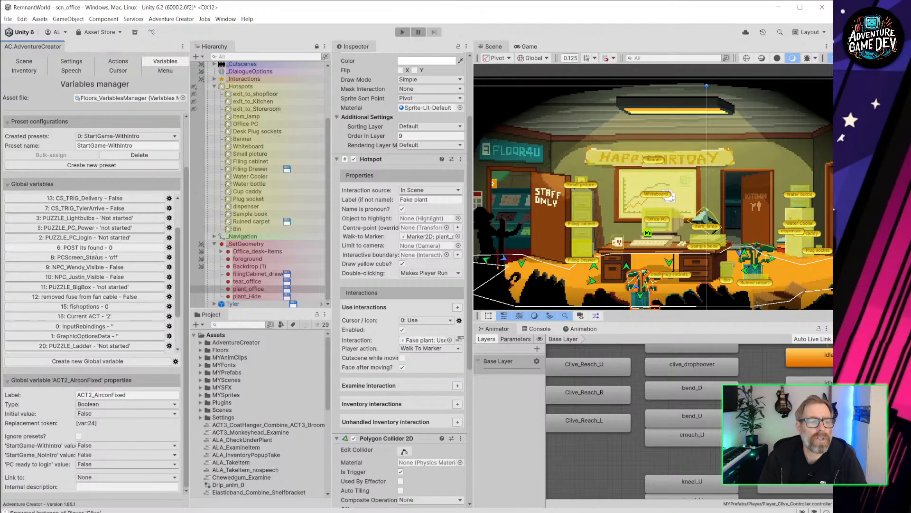
pyautogui.scroll(-3, 90, 259)
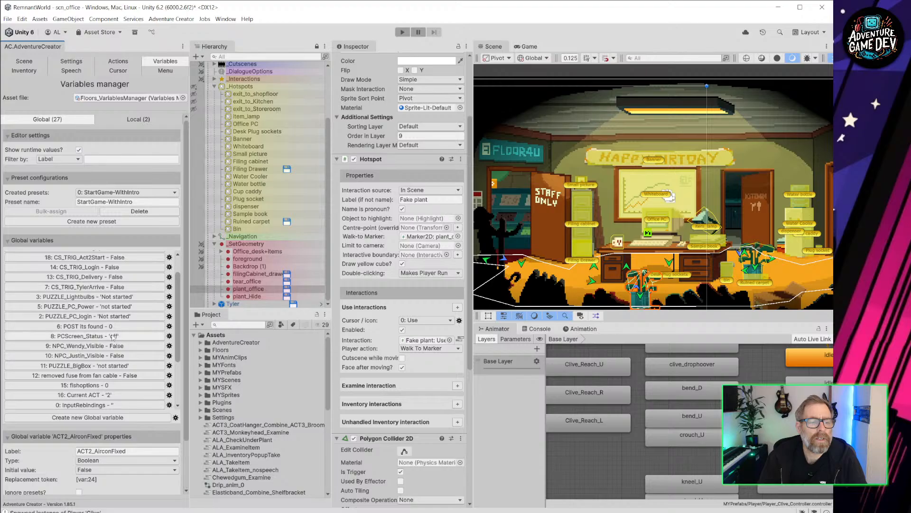
pyautogui.scroll(-6, 80, 308)
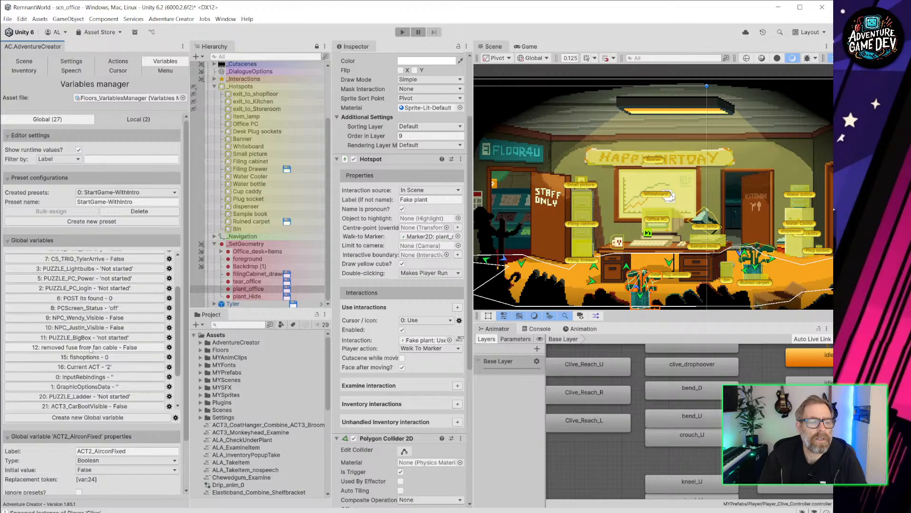
pyautogui.scroll(-2, 82, 326)
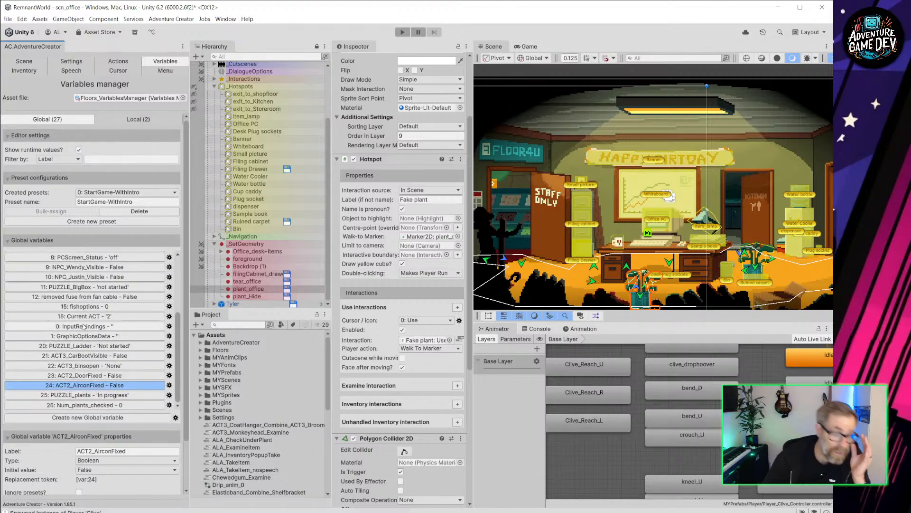
pyautogui.scroll(-1, 85, 347)
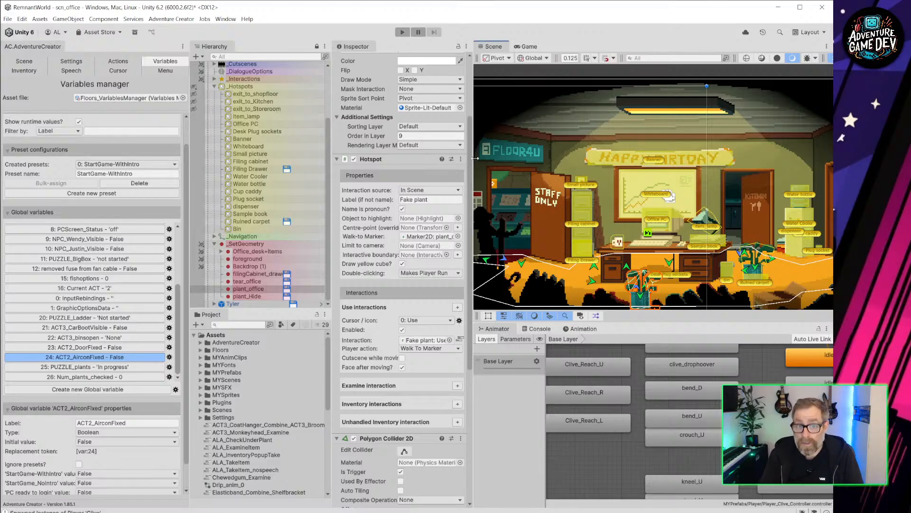
# Step: Widen the Inspector and the Variables manager at the expense of the Scene view
pyautogui.moveTo(474, 161); pyautogui.dragTo(503, 159)
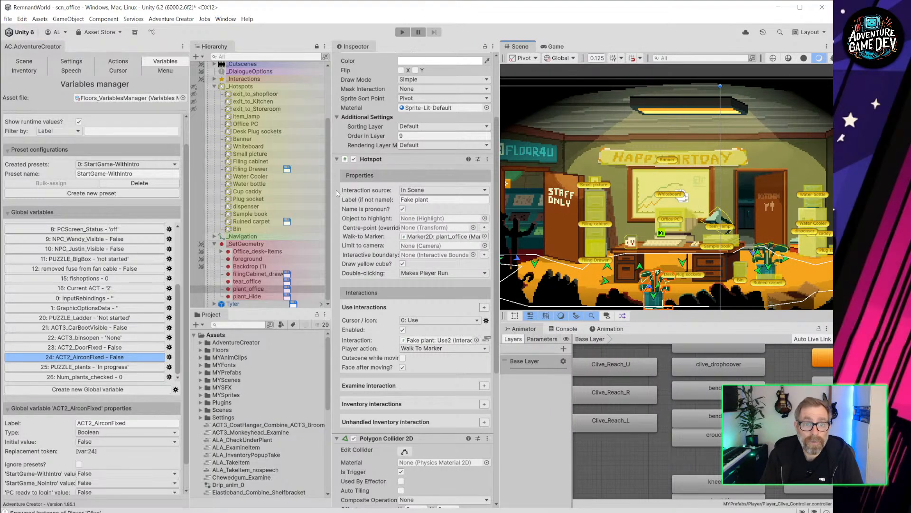
pyautogui.moveTo(332, 189); pyautogui.dragTo(366, 189)
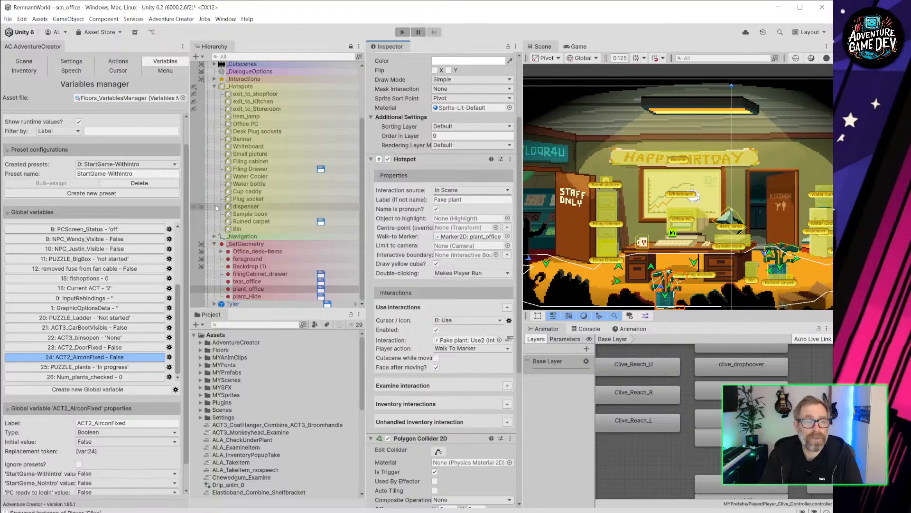
pyautogui.moveTo(189, 211); pyautogui.dragTo(239, 210)
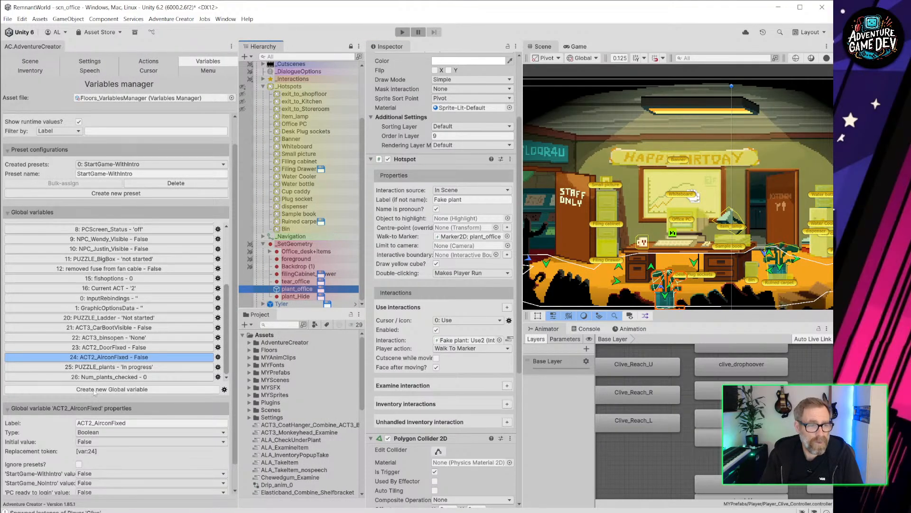
# Step: Check the office scene's local variables in the Variables manager
pyautogui.scroll(-3, 94, 300)
pyautogui.scroll(5, 93, 300)
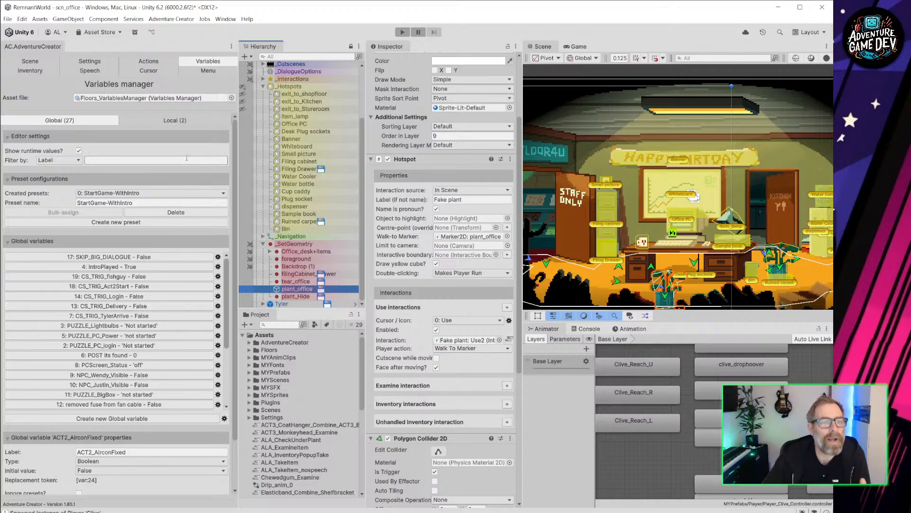
pyautogui.click(187, 121)
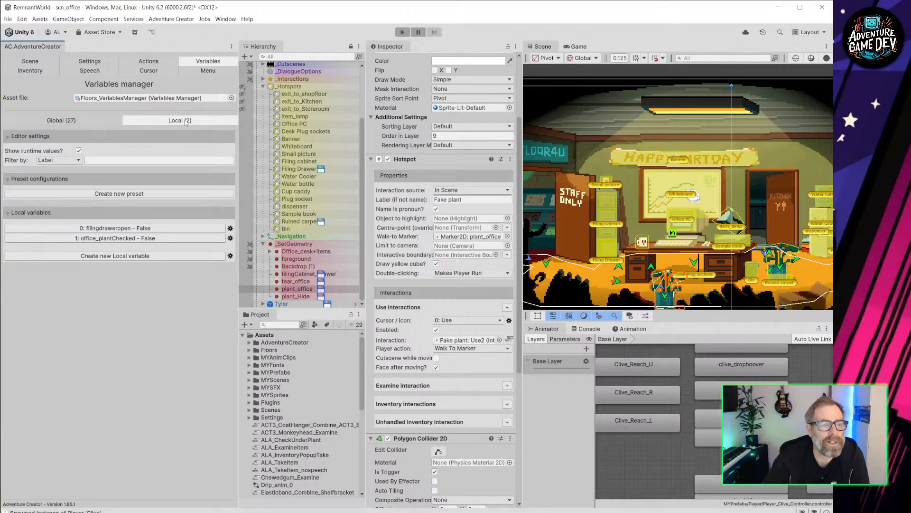
# Step: Return to the global variables and examine the Current ACT variable's pop-up values and initial value
pyautogui.click(78, 121)
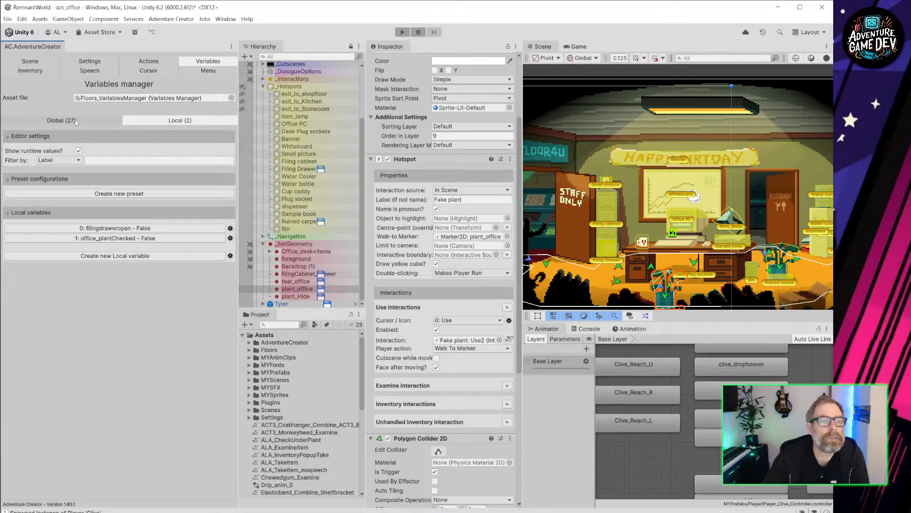
pyautogui.scroll(-3, 123, 297)
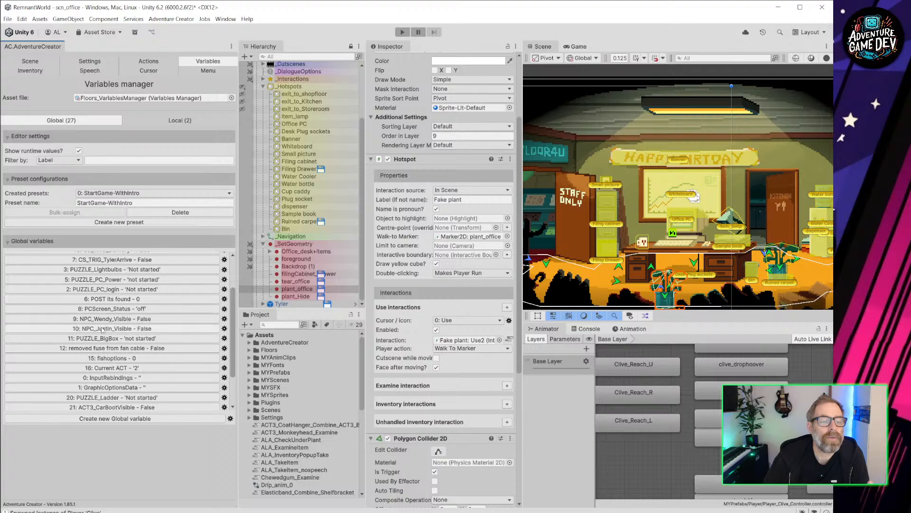
pyautogui.click(116, 369)
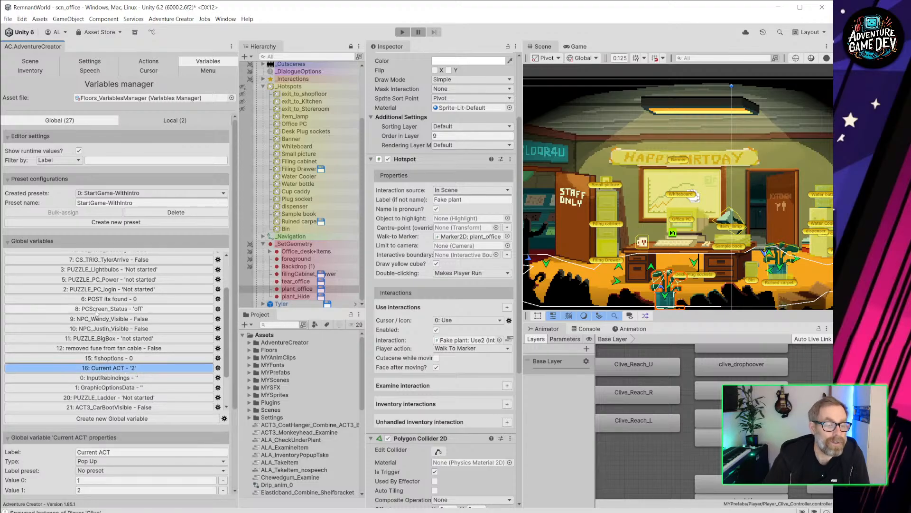
pyautogui.scroll(-4, 121, 371)
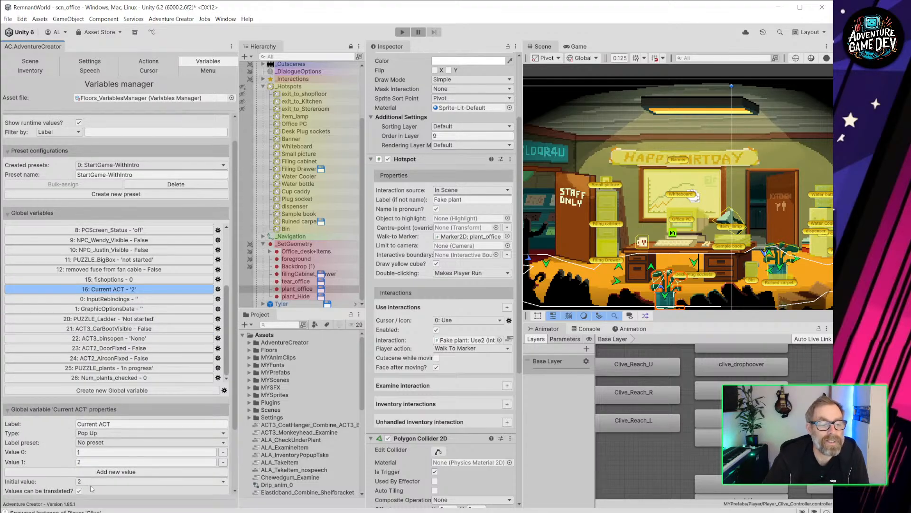
# Step: Playtest the office scene, walking Clive into the room and out through the staff door to the shop floor
pyautogui.click(402, 31)
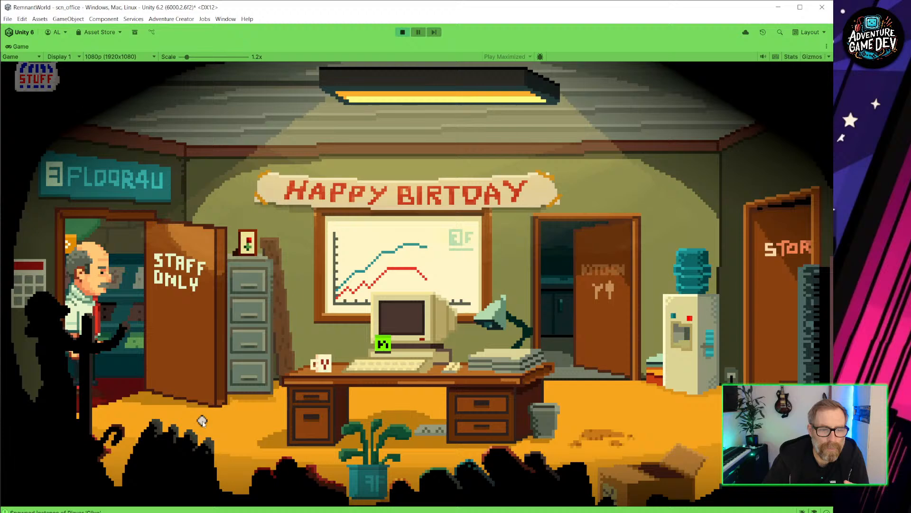
pyautogui.click(203, 421)
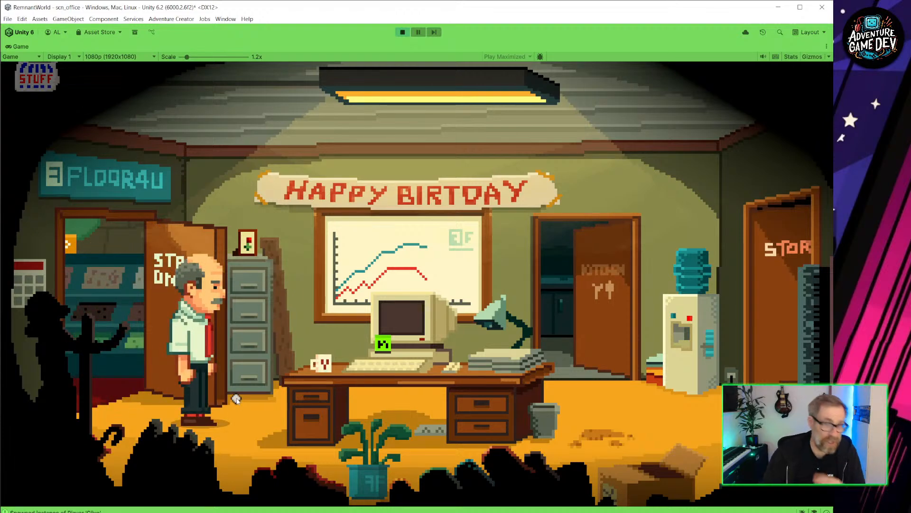
pyautogui.click(143, 363)
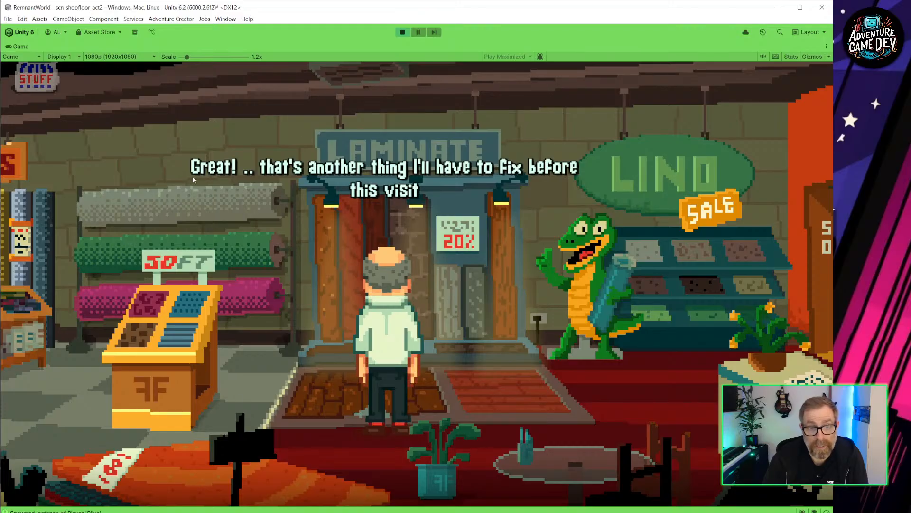
# Step: Set the Game view scale to 1x while examining the ceiling unit and walking Clive across the Act 2 shop floor
pyautogui.click(359, 86)
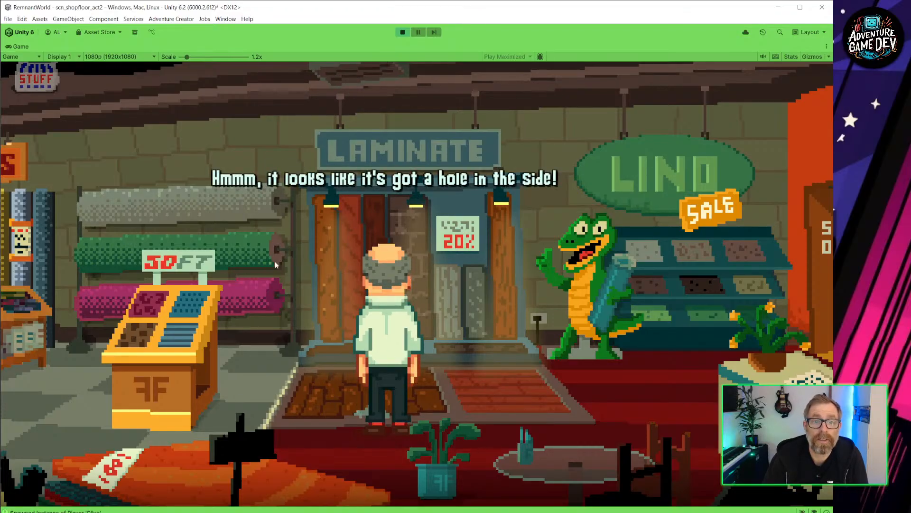
pyautogui.moveTo(187, 57); pyautogui.dragTo(178, 57)
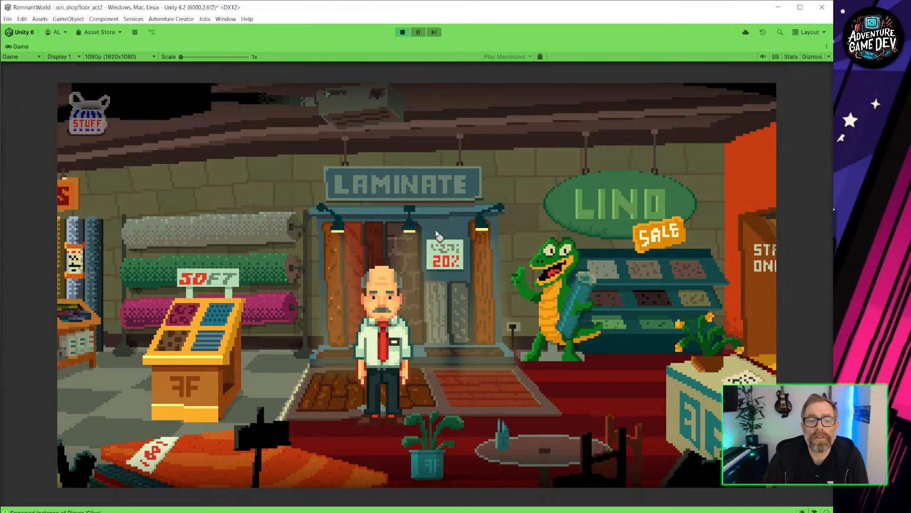
pyautogui.click(269, 433)
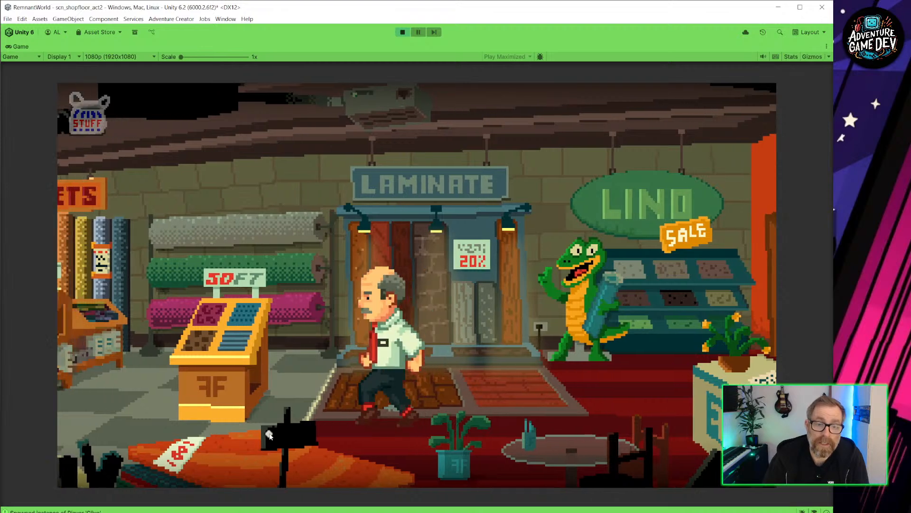
pyautogui.click(487, 91)
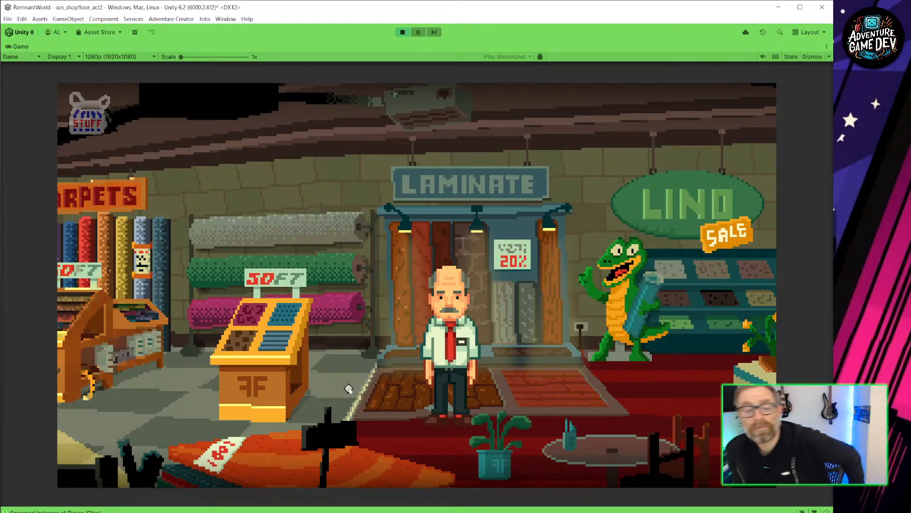
# Step: Playtest the inventory, walking Clive from the Act 2 shop floor into the kitchen and picking up the bottle of maple syrup
pyautogui.click(89, 114)
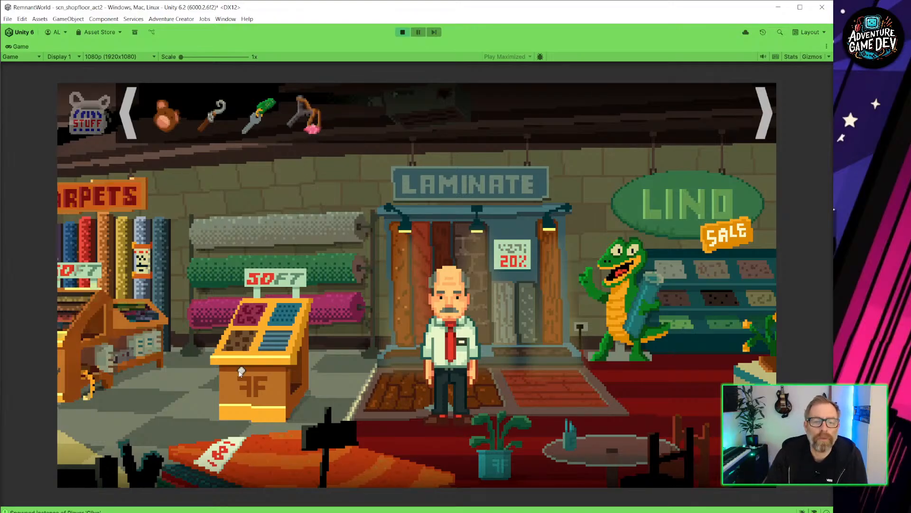
pyautogui.click(637, 391)
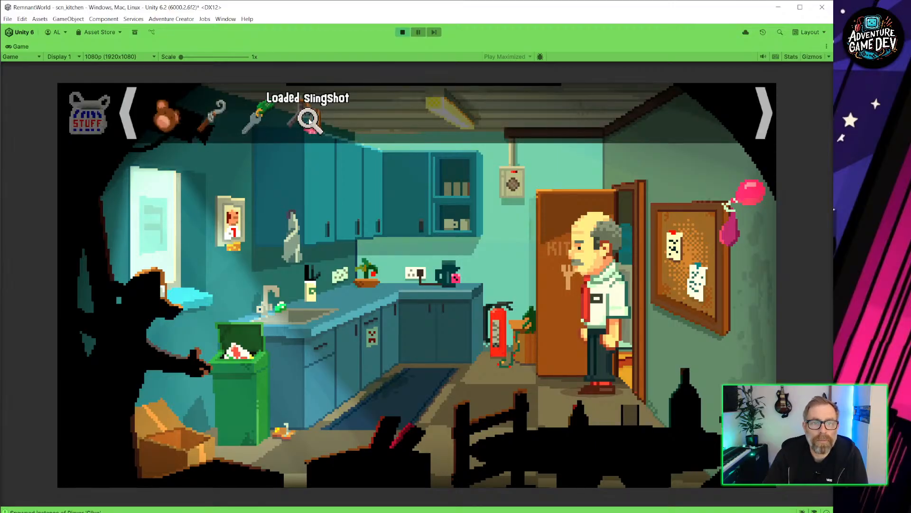
pyautogui.click(405, 415)
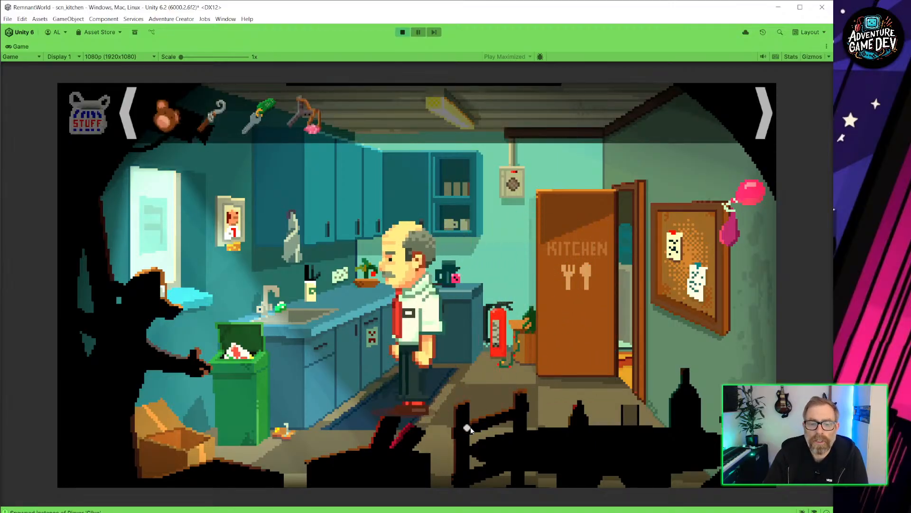
pyautogui.click(582, 423)
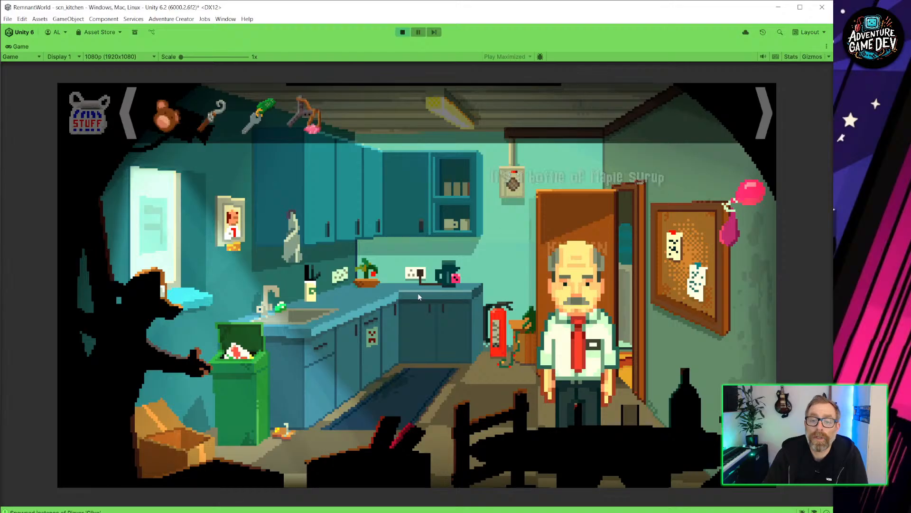
pyautogui.rightClick(167, 114)
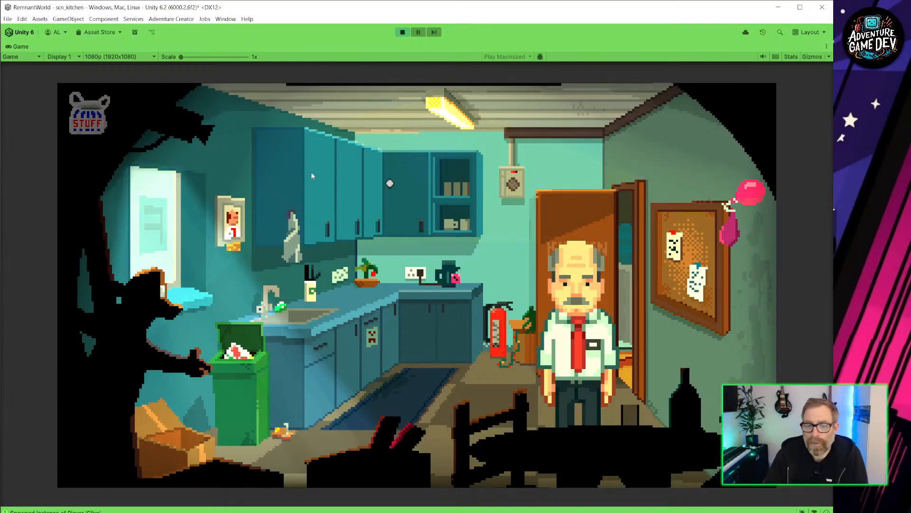
pyautogui.moveTo(88, 114)
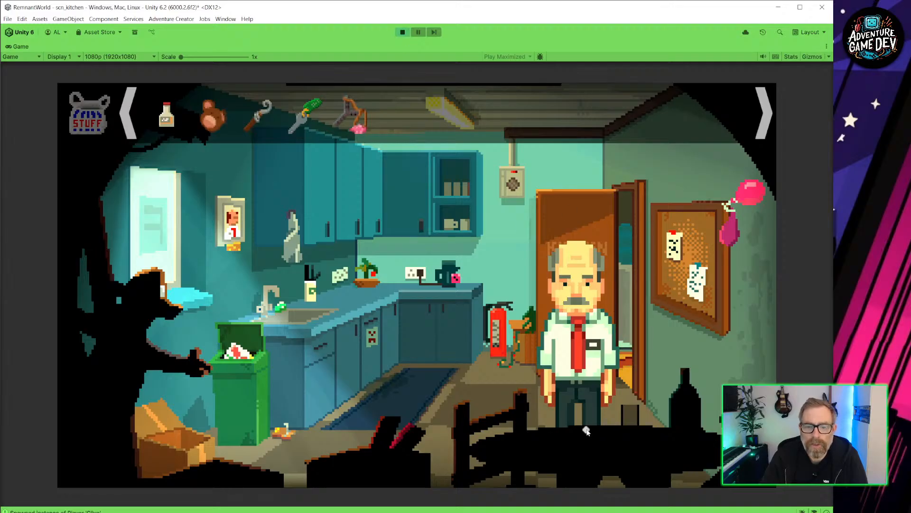
# Step: Stop the playtest and open the scn_shopfloor_act2 scene, saving the changes to scn_office
pyautogui.click(402, 32)
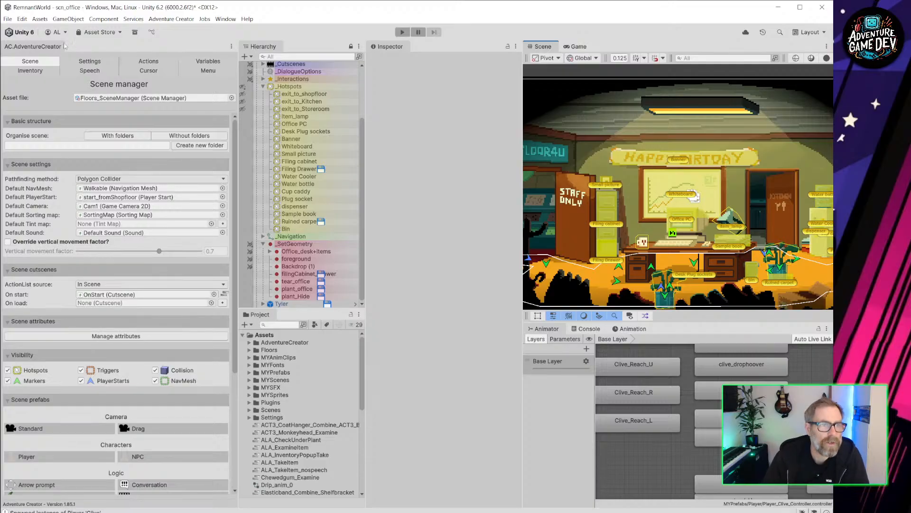
pyautogui.click(8, 19)
pyautogui.moveTo(70, 47)
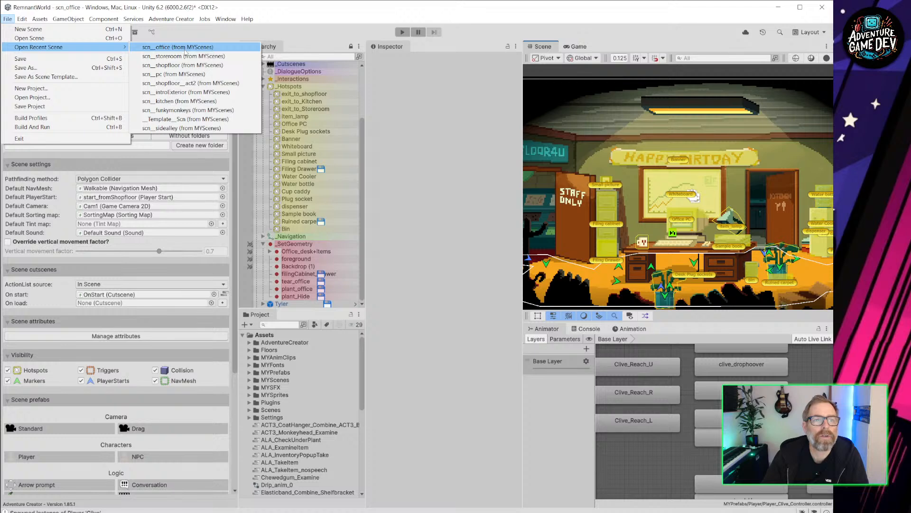
pyautogui.click(194, 87)
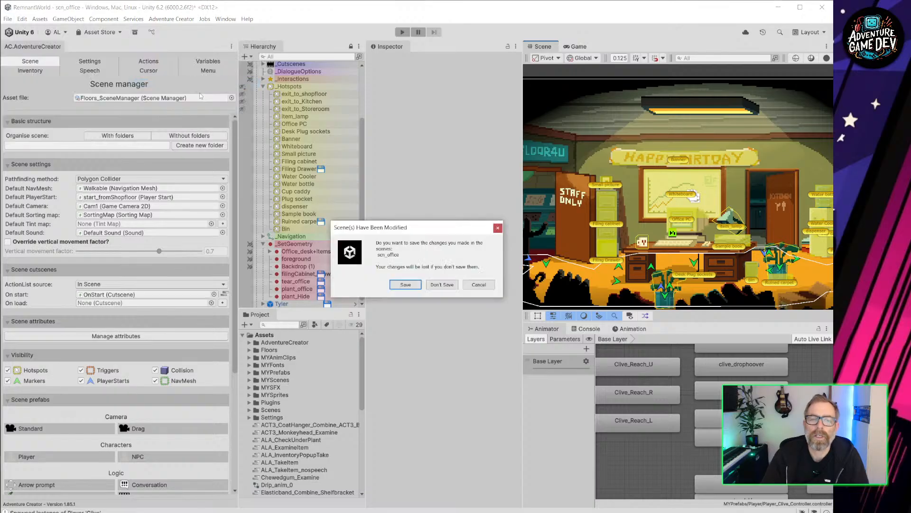
pyautogui.click(405, 284)
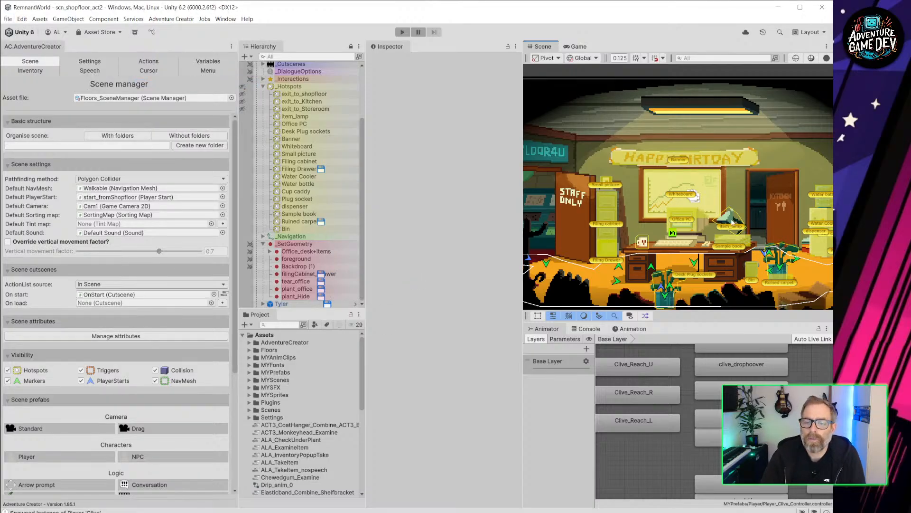
# Step: Select the fake plant by the laminate display and examine its Hotspot, Polygon Collider 2D and Remember Visibility settings
pyautogui.moveTo(522, 210); pyautogui.dragTo(412, 211)
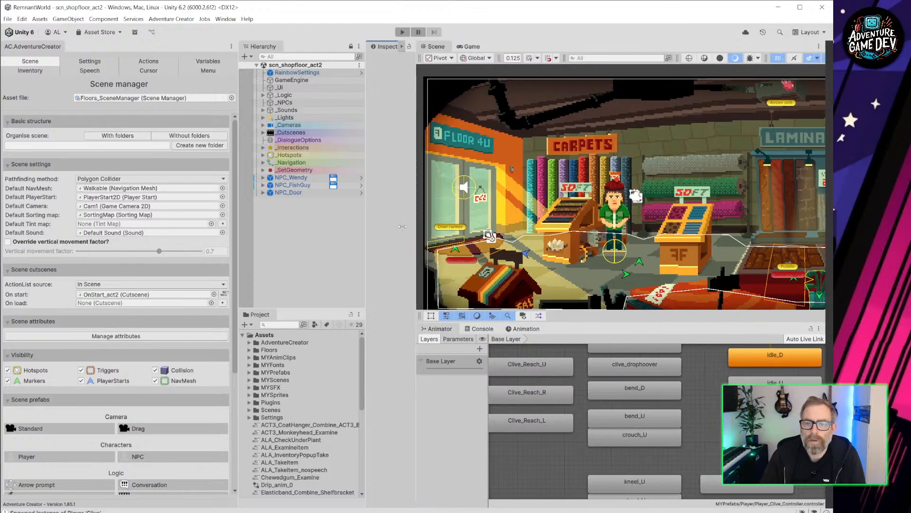
pyautogui.scroll(5, 749, 272)
pyautogui.moveTo(748, 272); pyautogui.dragTo(579, 227, button='middle')
pyautogui.click(577, 260)
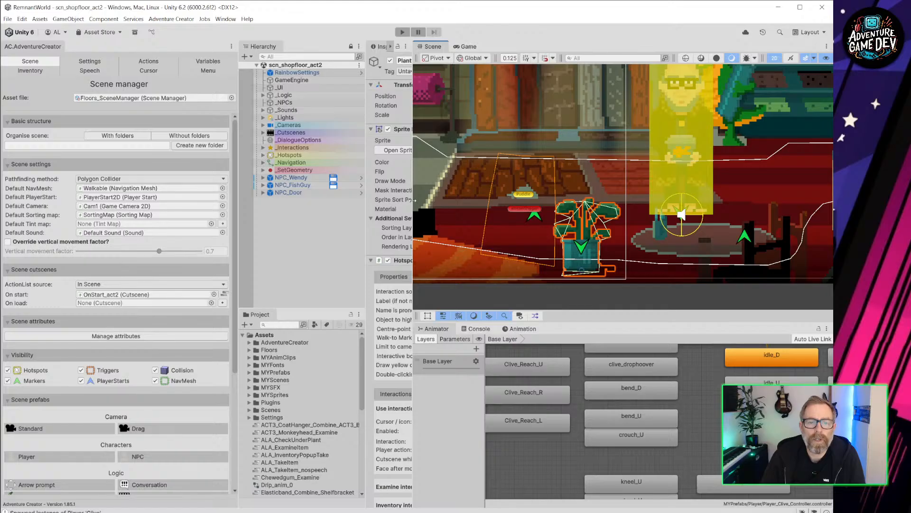
pyautogui.moveTo(412, 200); pyautogui.dragTo(549, 204)
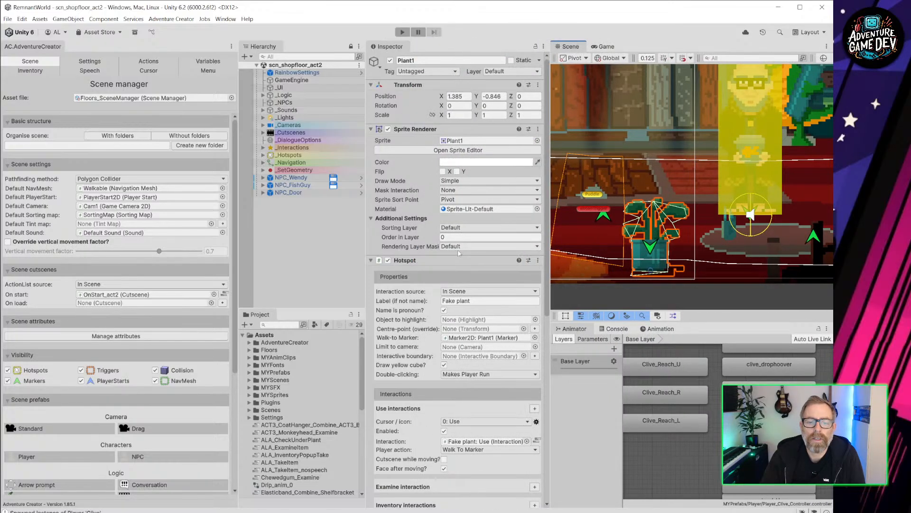
pyautogui.scroll(-10, 432, 347)
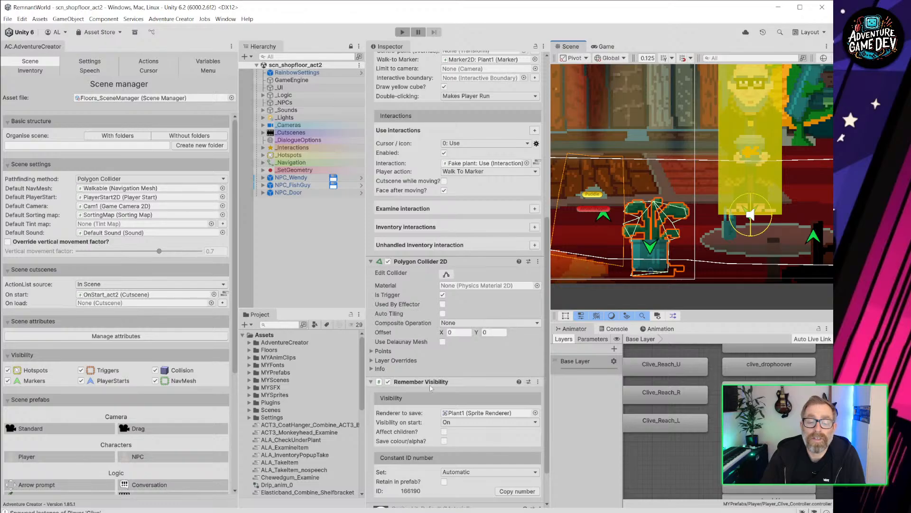
pyautogui.scroll(-1, 422, 357)
pyautogui.scroll(-1, 422, 357)
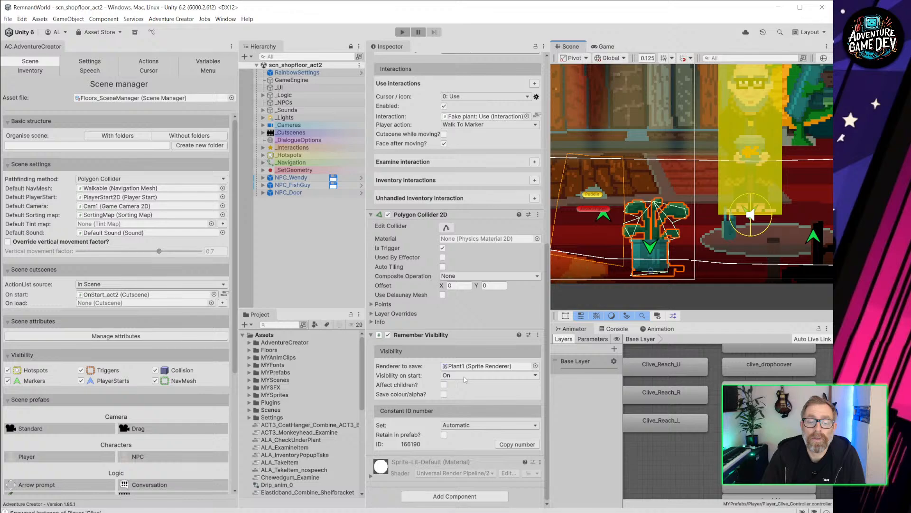
pyautogui.scroll(10, 424, 315)
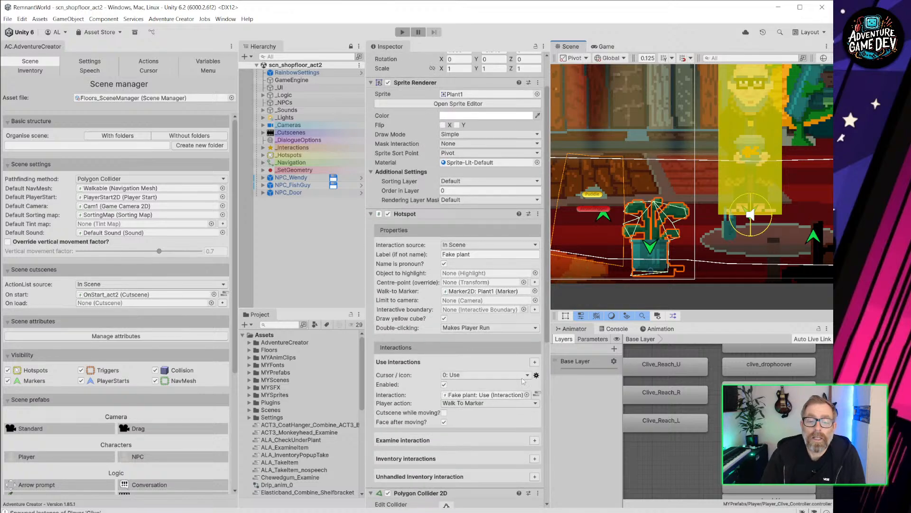
# Step: Open the fake plant's Use interaction and, from its ActionList: Run node, the ALA_CheckUnderPlant ActionList
pyautogui.click(537, 394)
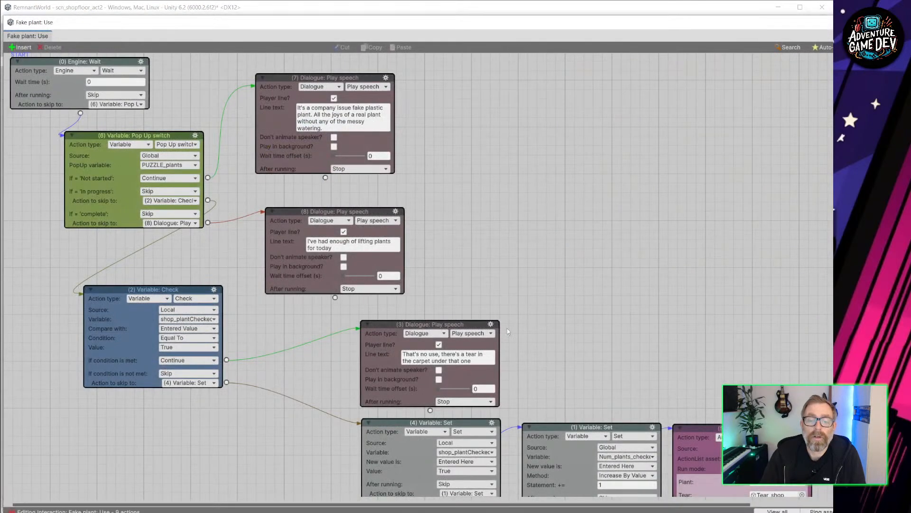
pyautogui.moveTo(573, 354); pyautogui.dragTo(500, 195, button='middle')
pyautogui.moveTo(695, 297); pyautogui.dragTo(661, 320, button='middle')
pyautogui.click(673, 292)
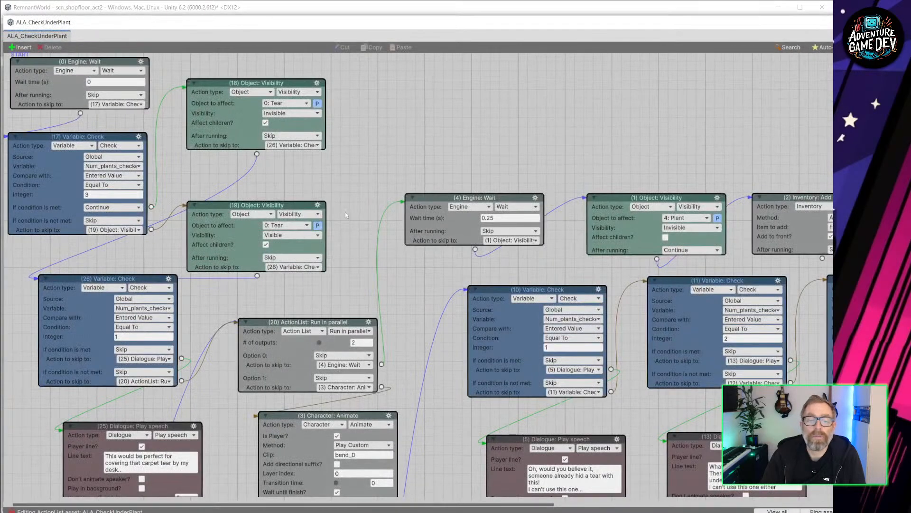
# Step: Examine ALA_CheckUnderPlant's tear visibility, plant count checks, speech lines and the branch that removes the fake plant from the inventory
pyautogui.moveTo(458, 344); pyautogui.dragTo(432, 198, button='middle')
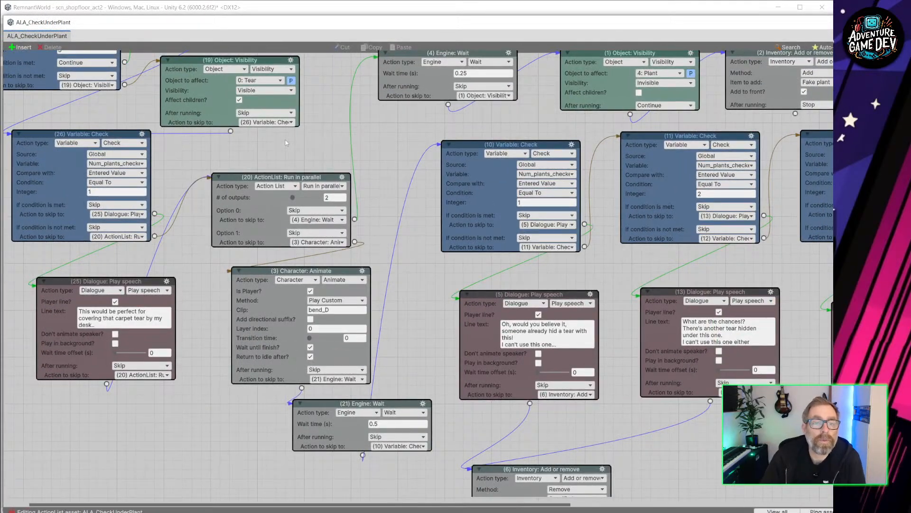
pyautogui.moveTo(355, 229); pyautogui.dragTo(324, 157, button='middle')
pyautogui.moveTo(362, 482); pyautogui.dragTo(285, 172, button='middle')
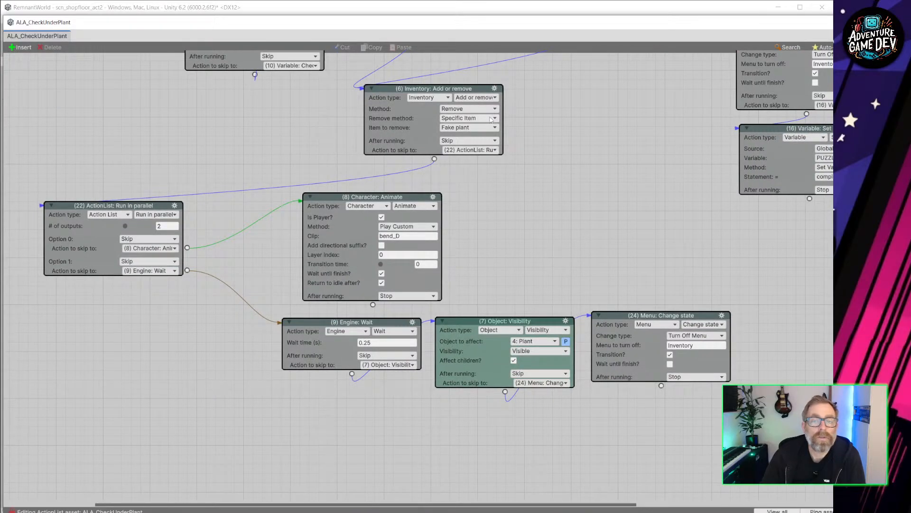
pyautogui.scroll(2, 562, 173)
pyautogui.moveTo(561, 174); pyautogui.dragTo(492, 283, button='middle')
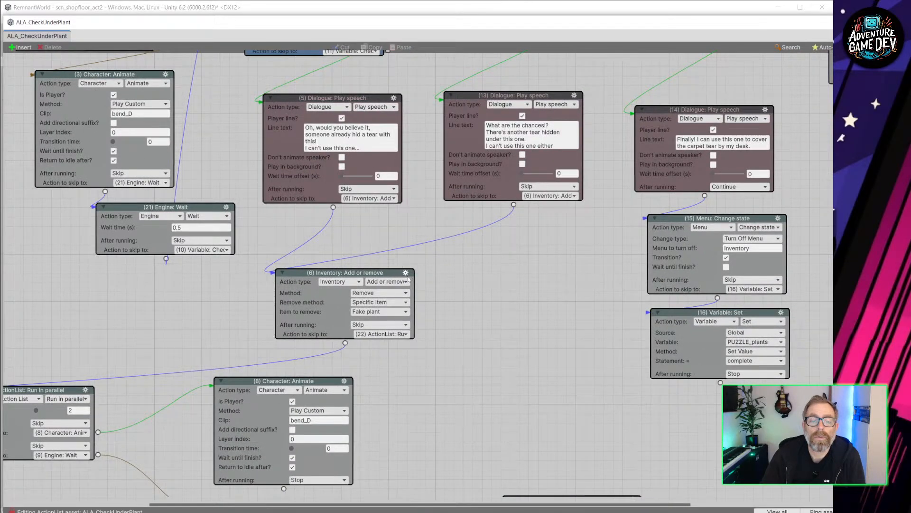
pyautogui.scroll(9, 448, 336)
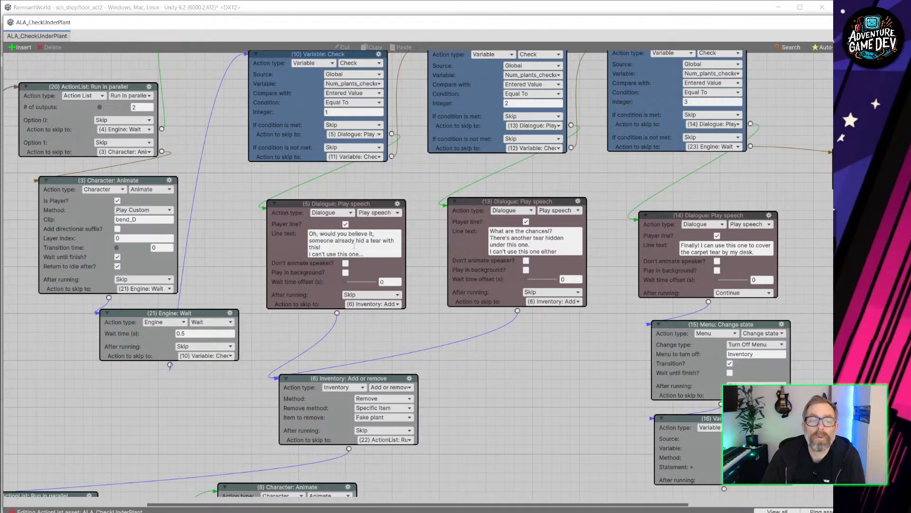
# Step: Review the branch for the third plant and move the Engine: Wait node further away from the last Variable: Check node
pyautogui.moveTo(702, 266); pyautogui.dragTo(510, 155, button='middle')
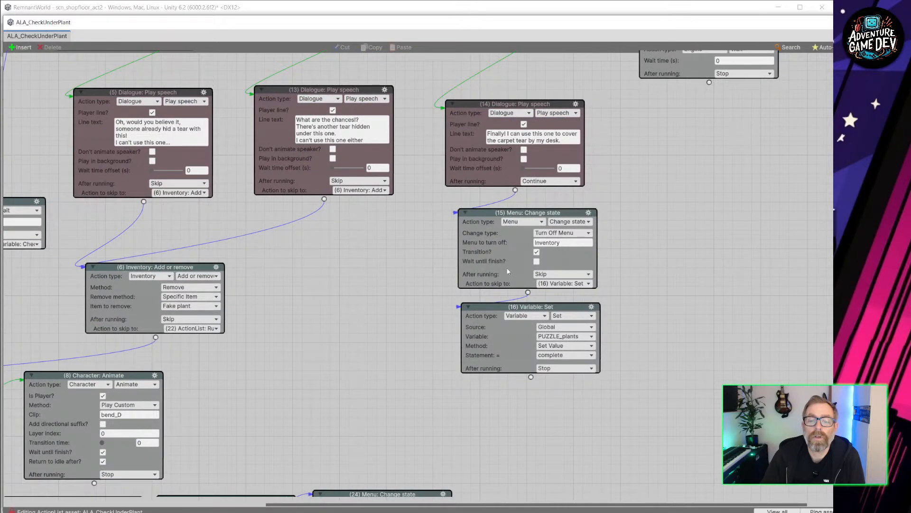
pyautogui.moveTo(620, 206); pyautogui.dragTo(558, 397, button='middle')
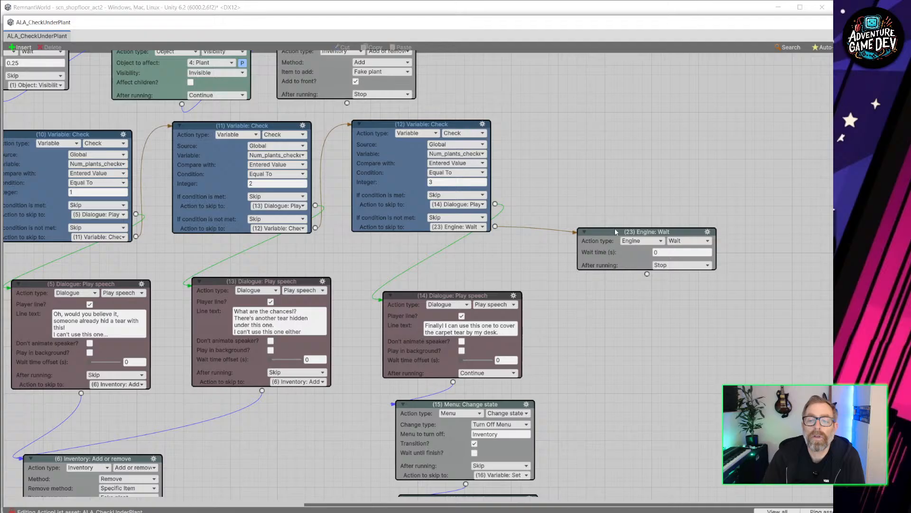
pyautogui.moveTo(615, 231); pyautogui.dragTo(664, 208)
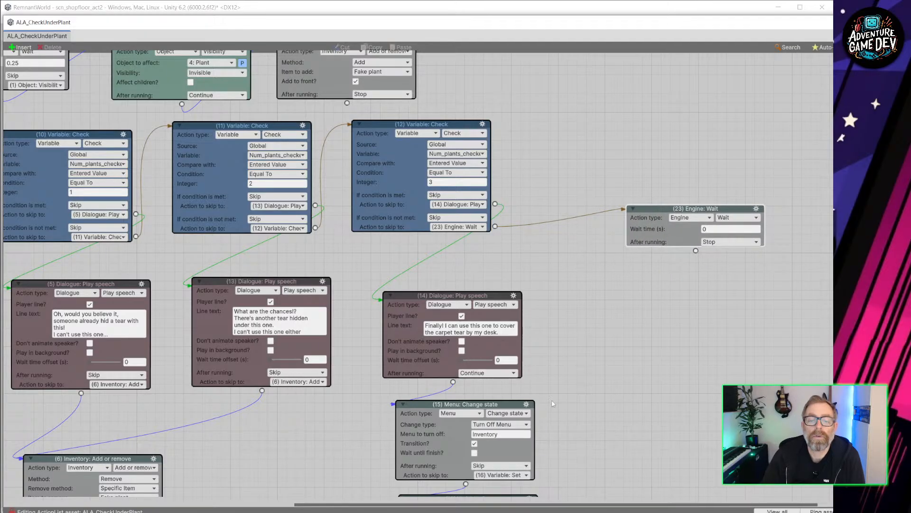
# Step: Review the PUZZLE_plants completion action, the plant pick-up actions and the parallel branch that puts the plant back
pyautogui.moveTo(552, 403); pyautogui.dragTo(630, 190, button='middle')
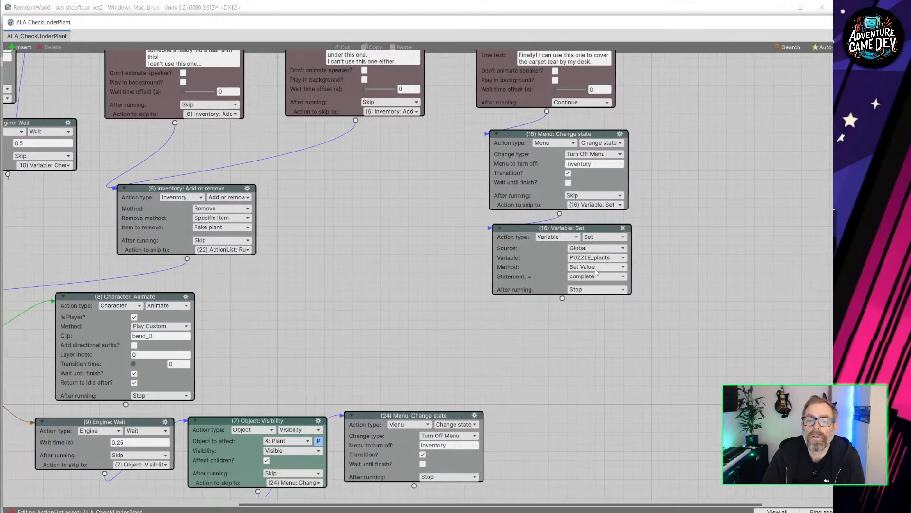
pyautogui.moveTo(646, 247); pyautogui.dragTo(536, 363, button='middle')
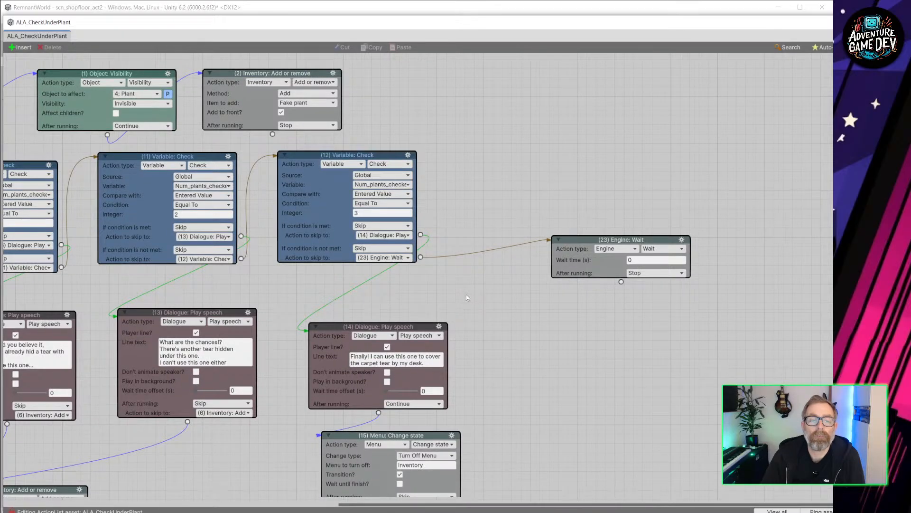
pyautogui.moveTo(287, 283); pyautogui.dragTo(624, 292, button='middle')
pyautogui.moveTo(640, 105); pyautogui.dragTo(624, 167, button='middle')
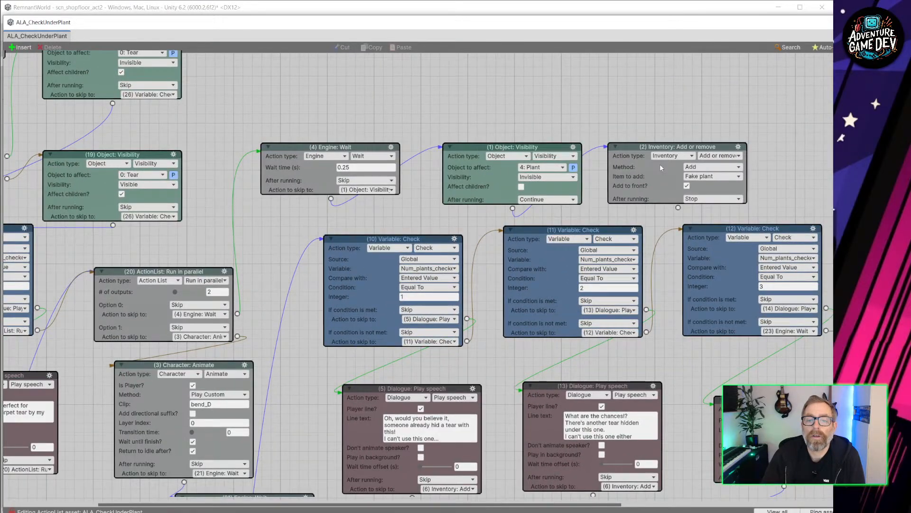
pyautogui.moveTo(285, 456); pyautogui.dragTo(377, 164, button='middle')
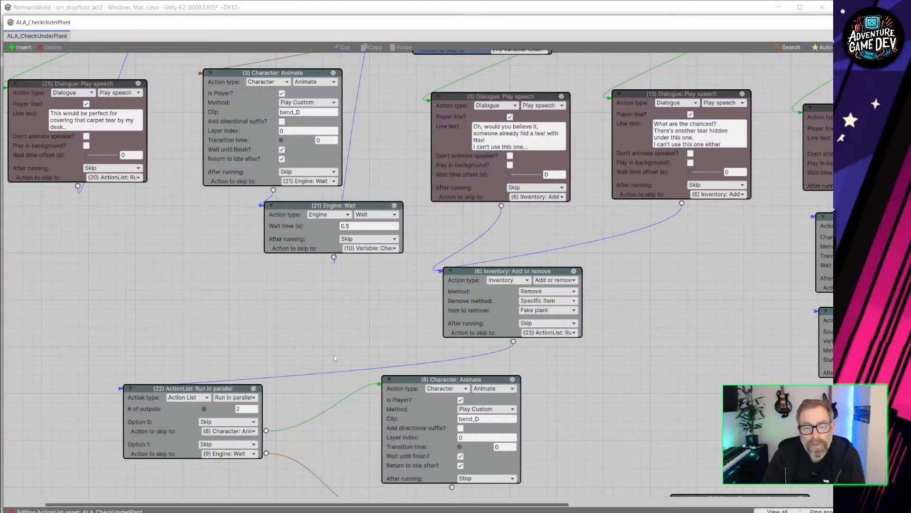
pyautogui.moveTo(505, 408); pyautogui.dragTo(463, 170, button='middle')
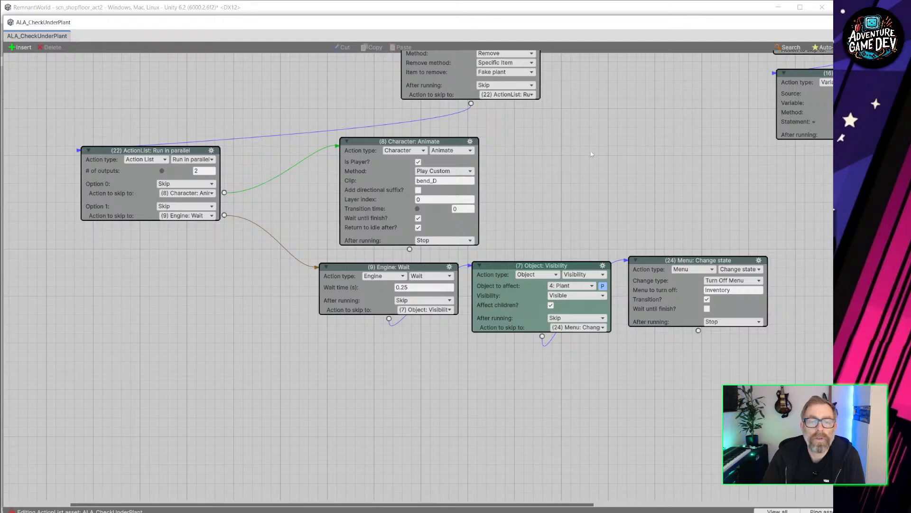
pyautogui.scroll(-6, 592, 154)
pyautogui.moveTo(562, 183); pyautogui.dragTo(563, 371, button='middle')
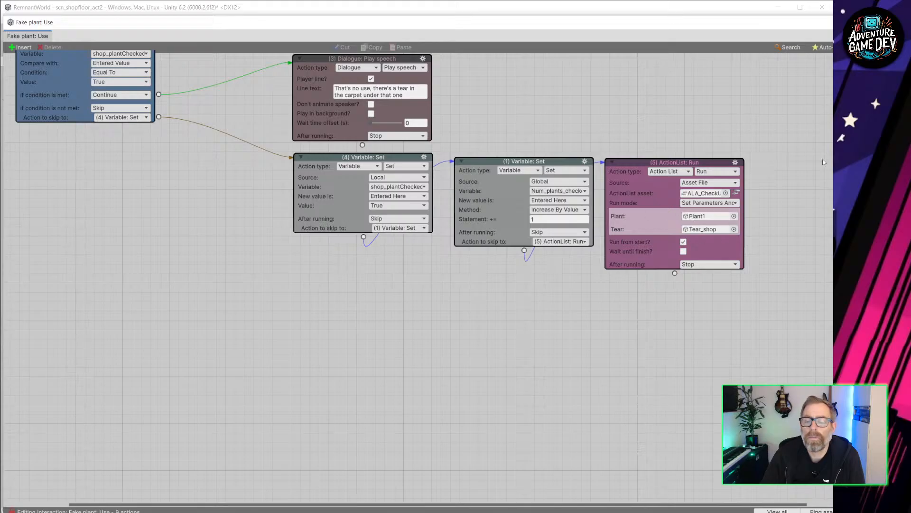
# Step: Narrow the Fake plant: Use window, reopen ALA_CheckUnderPlant from it and place that window below the ActionList: Run node
pyautogui.moveTo(833, 29); pyautogui.dragTo(811, 29)
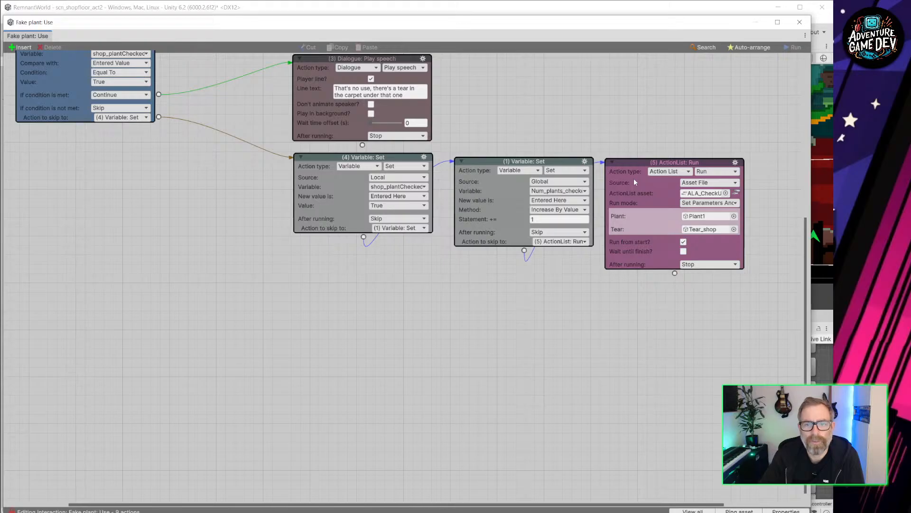
pyautogui.moveTo(702, 331); pyautogui.dragTo(569, 364, button='middle')
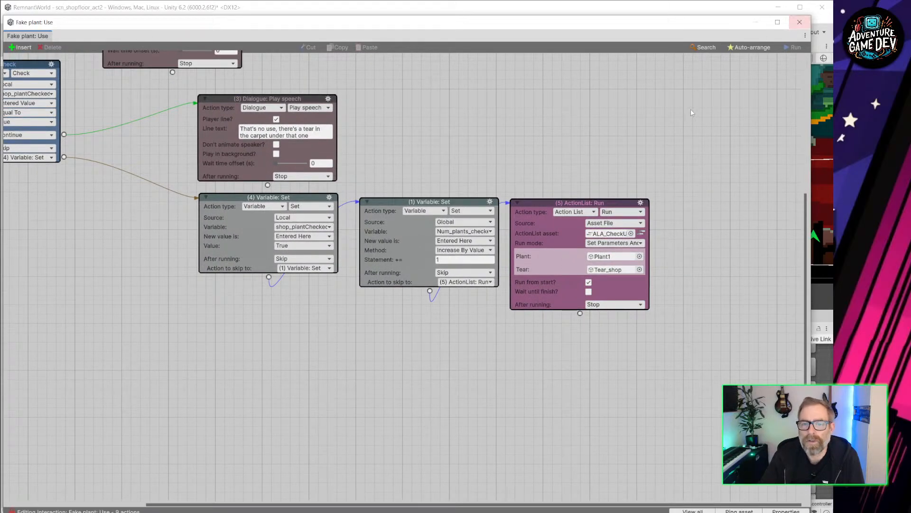
pyautogui.click(643, 234)
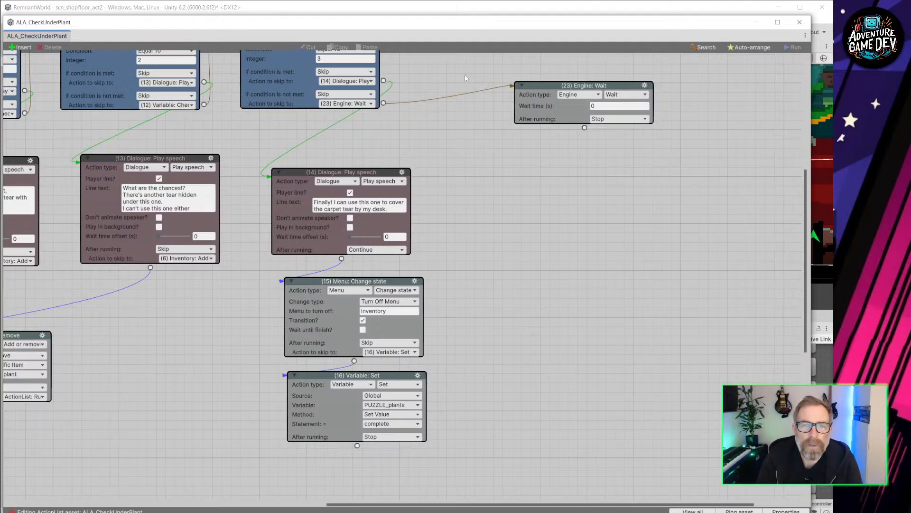
pyautogui.moveTo(432, 22); pyautogui.dragTo(455, 401)
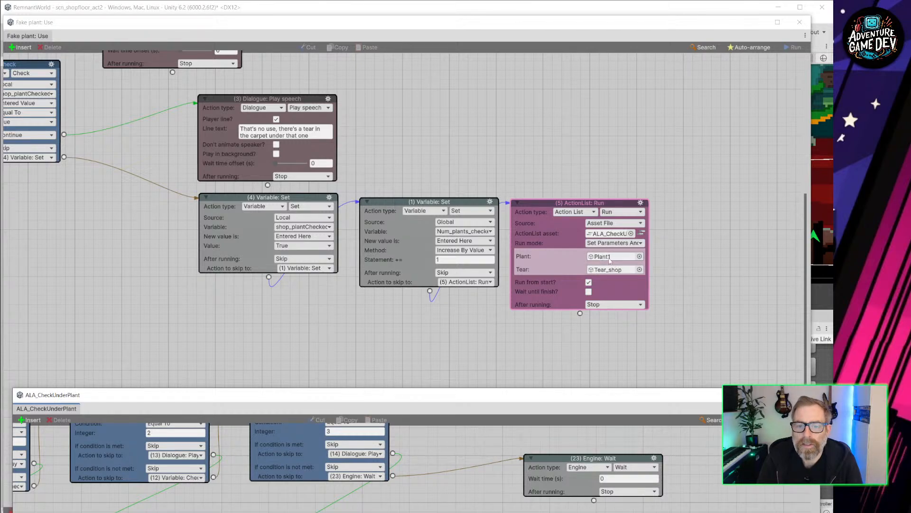
# Step: In ALA_CheckUnderPlant, add a Hotspot action after the PUZZLE_plants Variable: Set action and target it at the Plant parameter
pyautogui.doubleClick(563, 394)
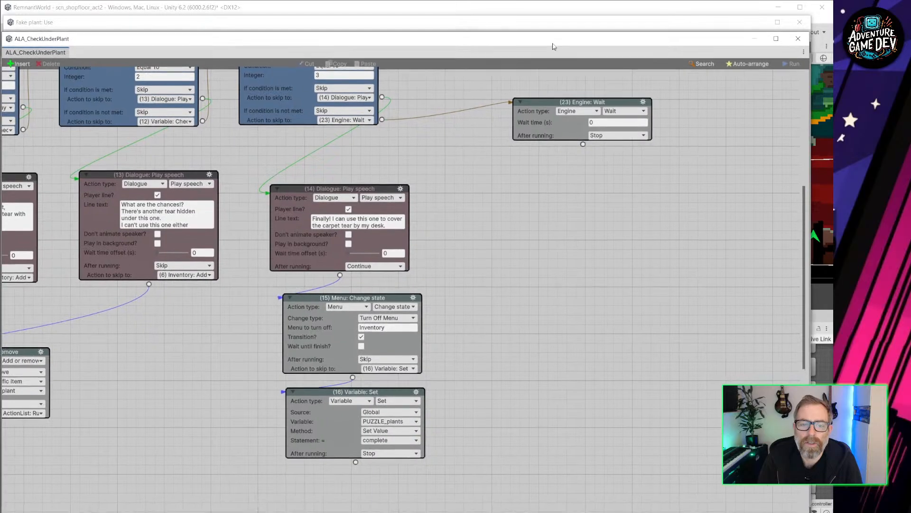
pyautogui.scroll(-5, 482, 317)
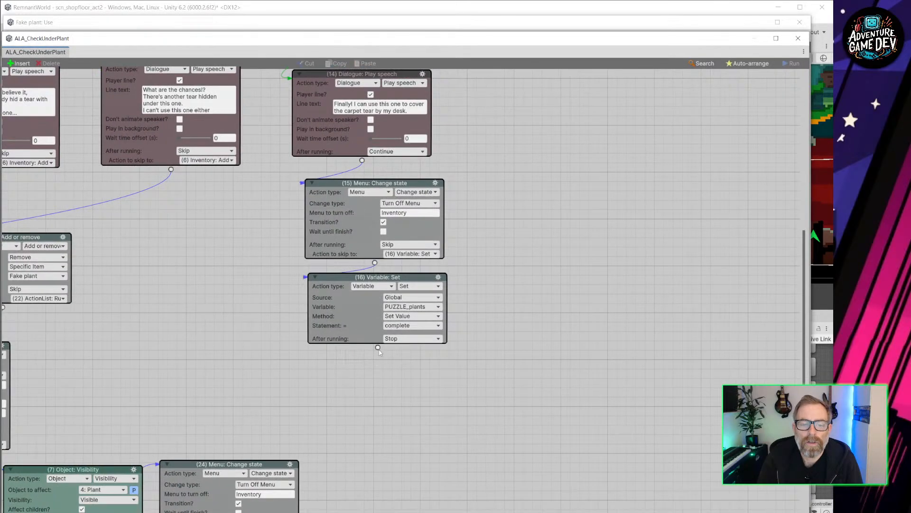
pyautogui.moveTo(379, 348); pyautogui.dragTo(522, 373)
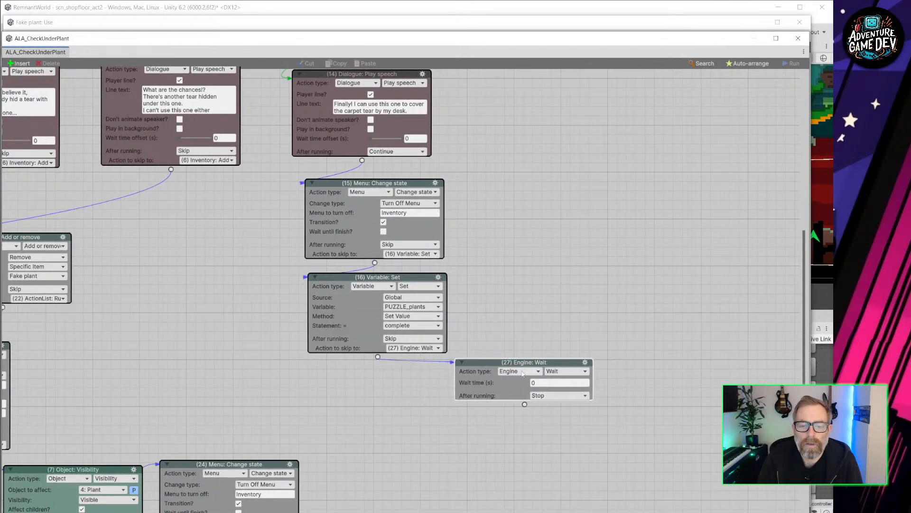
pyautogui.click(523, 372)
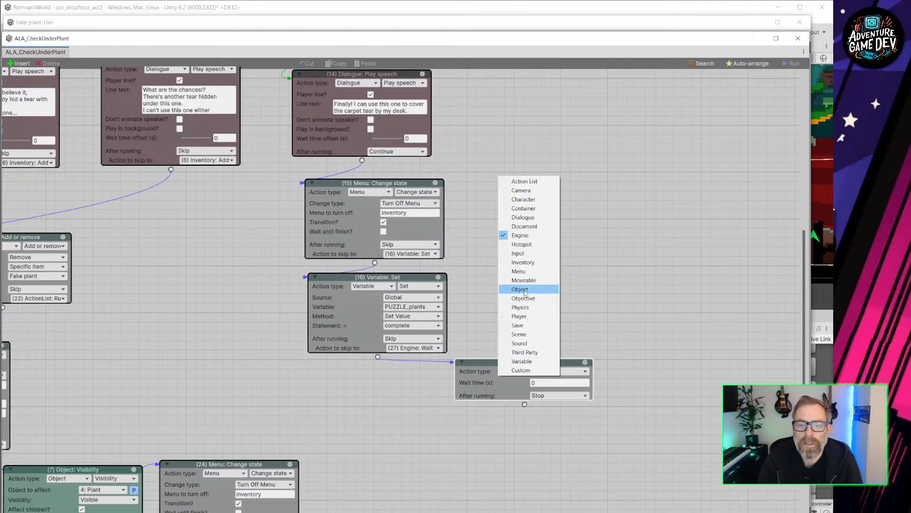
pyautogui.click(522, 244)
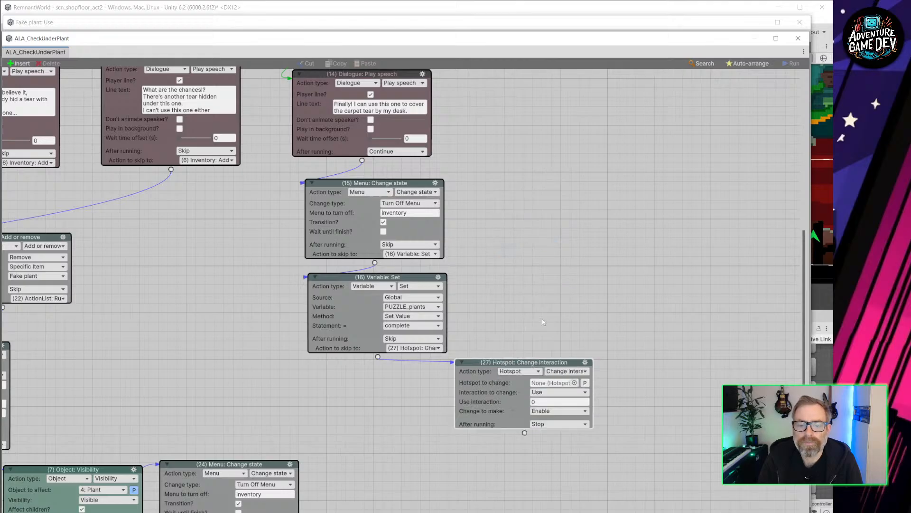
pyautogui.click(585, 382)
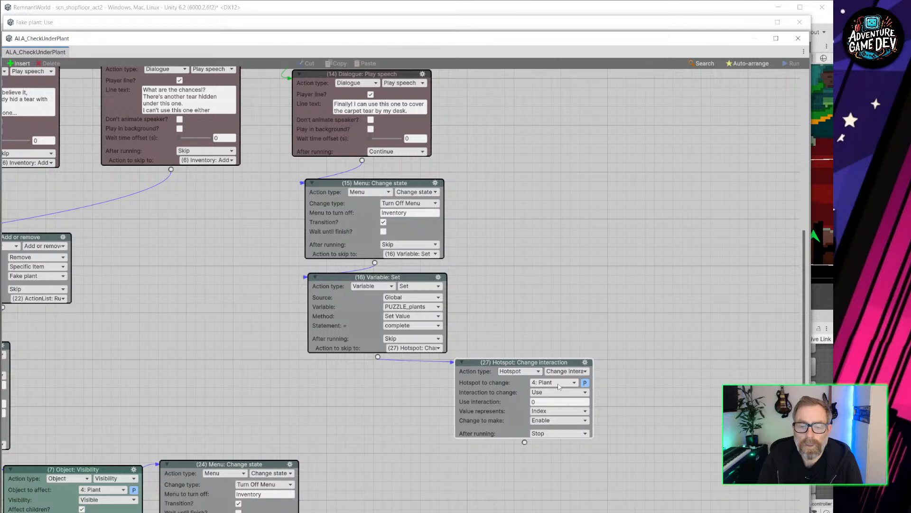
# Step: Change the new Hotspot action to Enable or disable, with the Plant parameter as its hotspot and Disable as the change
pyautogui.click(566, 371)
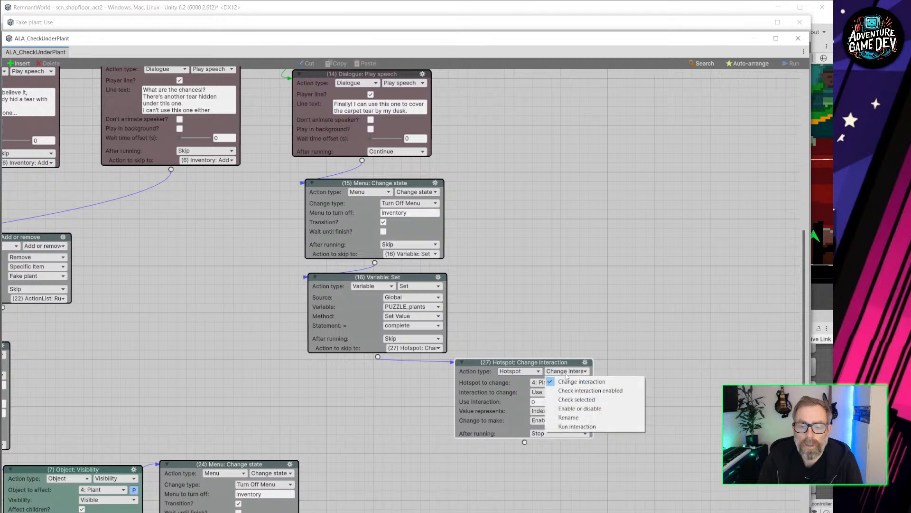
pyautogui.click(609, 408)
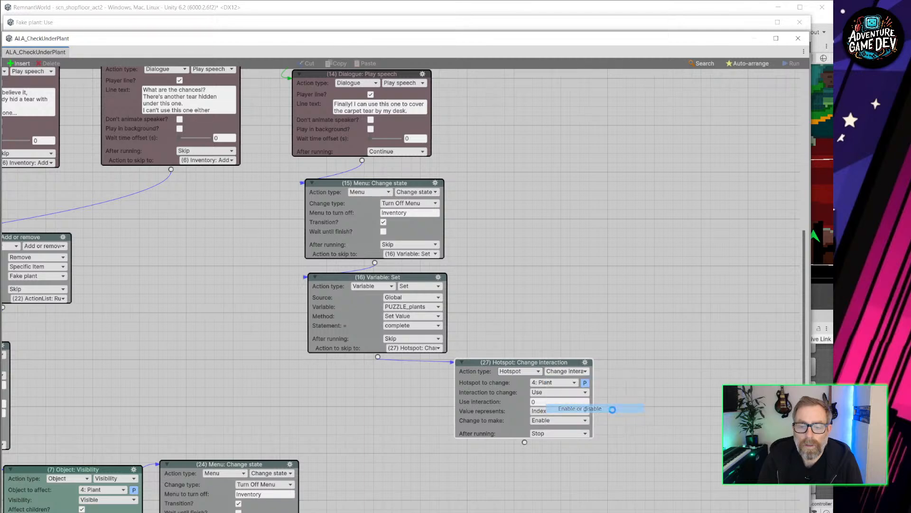
pyautogui.click(584, 383)
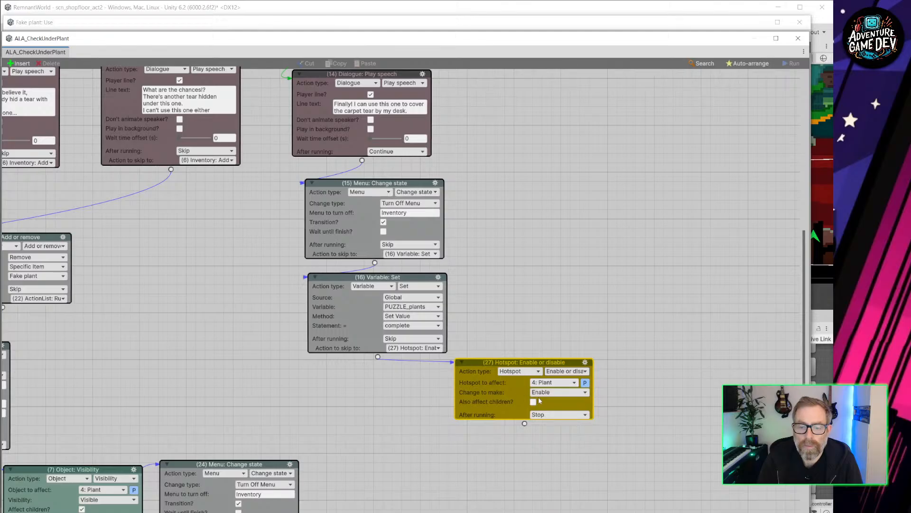
pyautogui.click(541, 392)
pyautogui.click(551, 407)
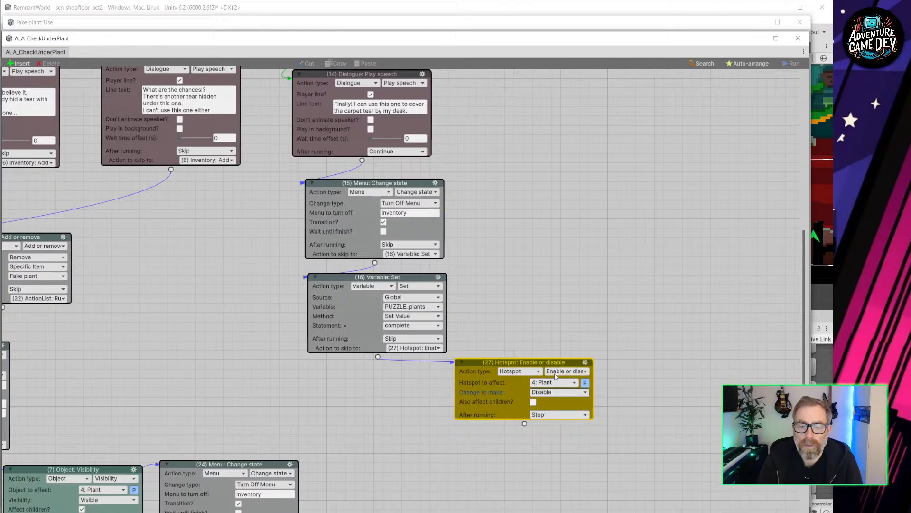
# Step: Place the Hotspot: Enable or disable node beneath the PUZZLE_plants Variable: Set node and close both ActionList windows
pyautogui.moveTo(545, 364); pyautogui.dragTo(479, 380)
pyautogui.moveTo(418, 156); pyautogui.dragTo(534, 366, button='middle')
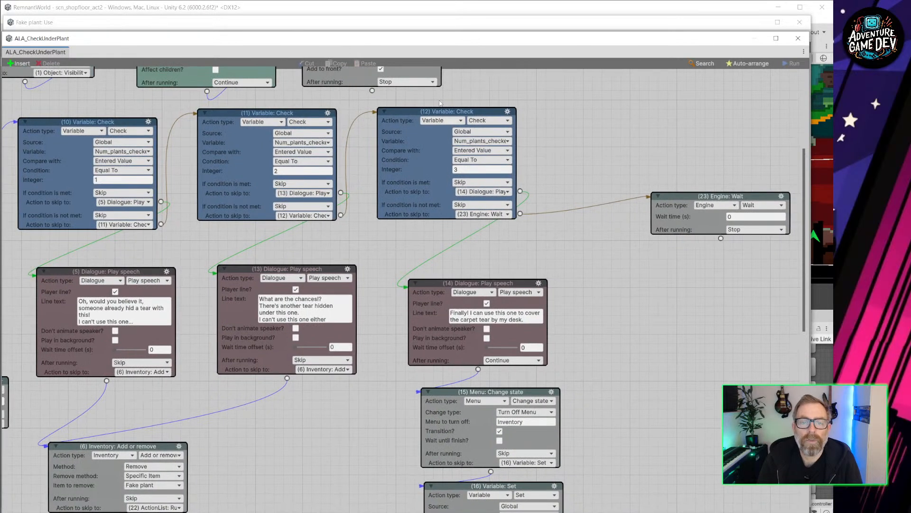
pyautogui.moveTo(455, 409); pyautogui.dragTo(430, 170, button='middle')
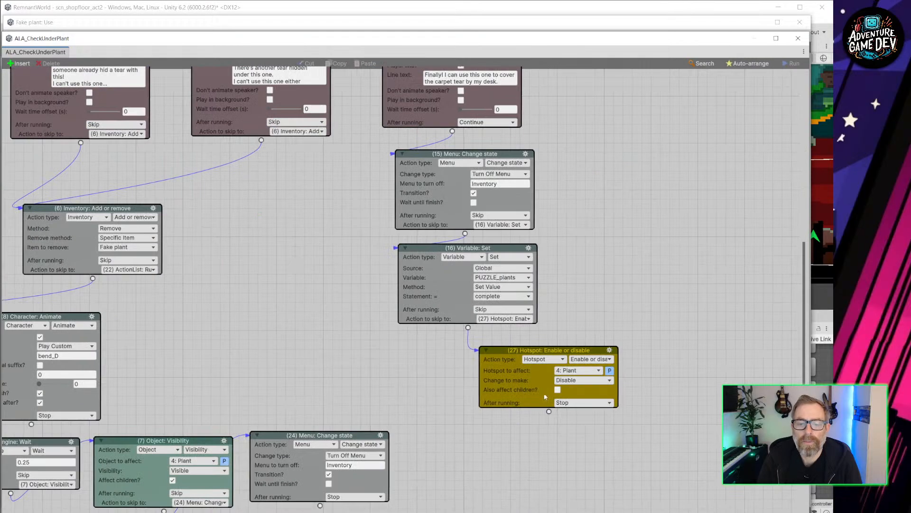
pyautogui.moveTo(559, 353); pyautogui.dragTo(522, 340)
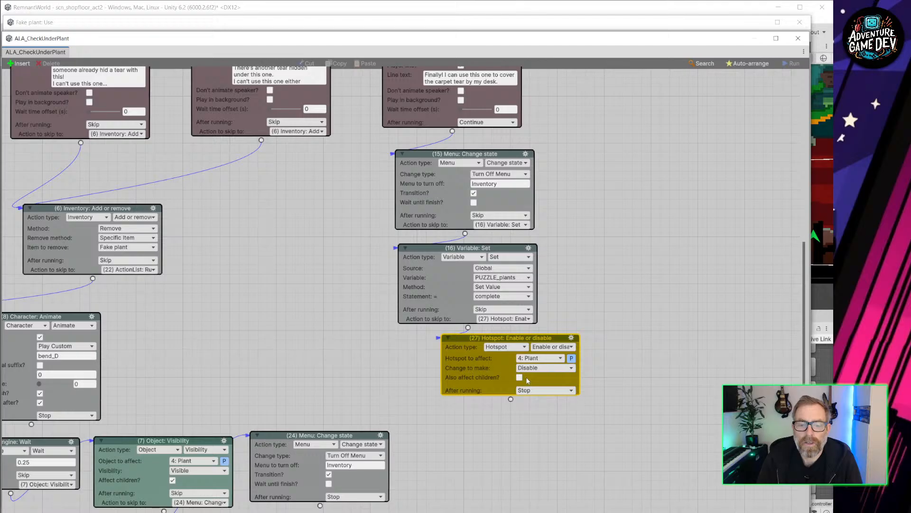
pyautogui.click(798, 38)
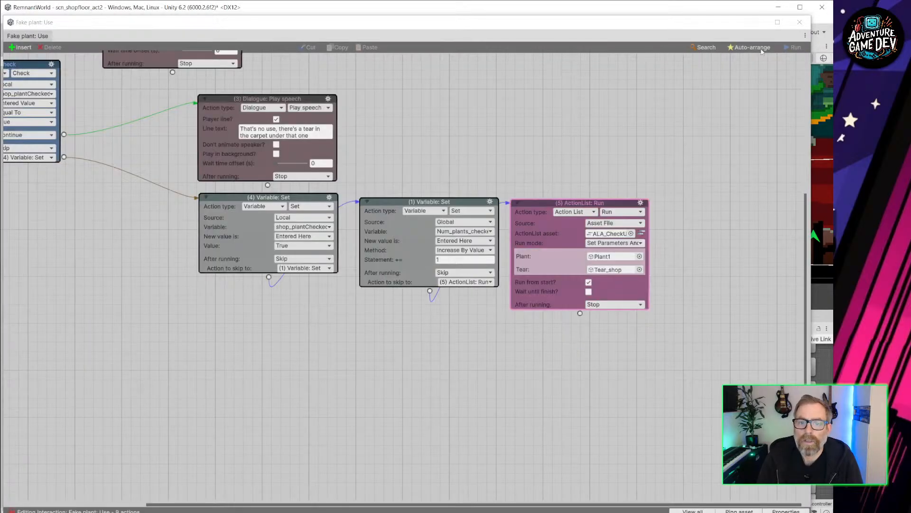
pyautogui.click(799, 23)
# Step: Playtest the shop floor scene, checking under the fake plant and then using the same plant a second time
pyautogui.click(403, 32)
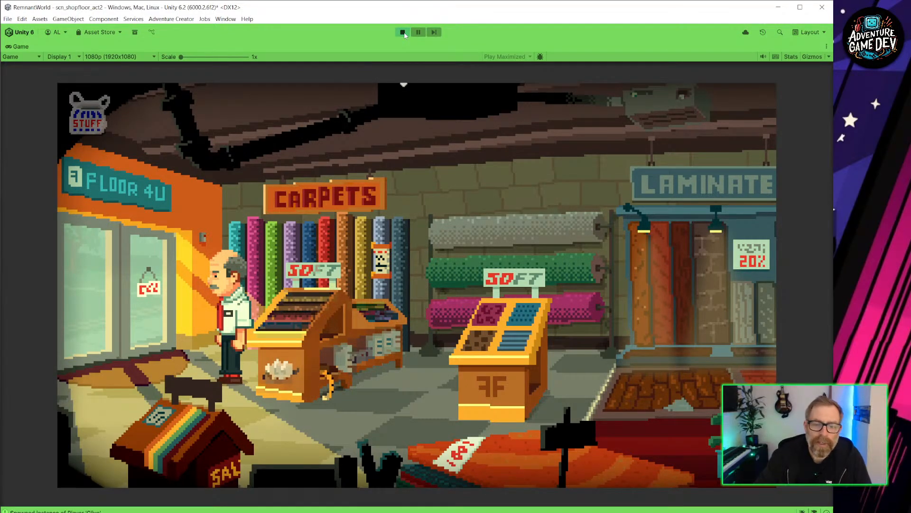
pyautogui.click(415, 420)
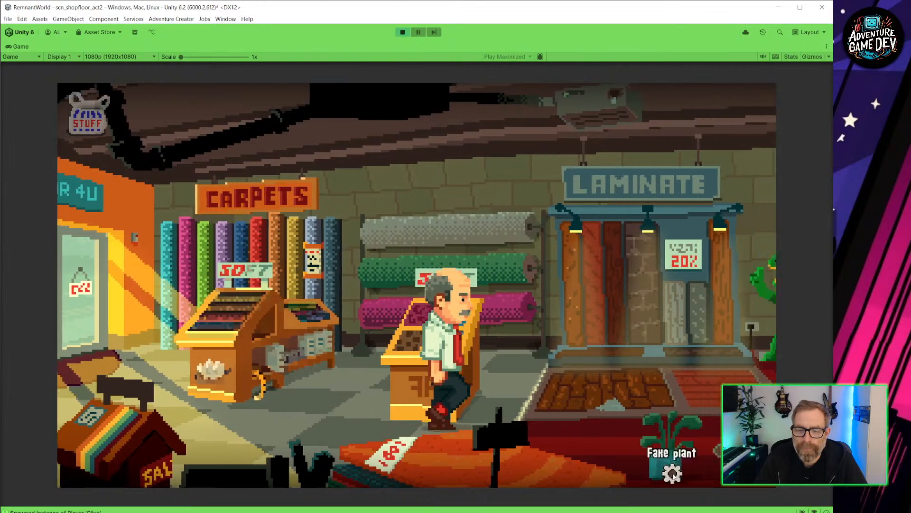
pyautogui.click(672, 473)
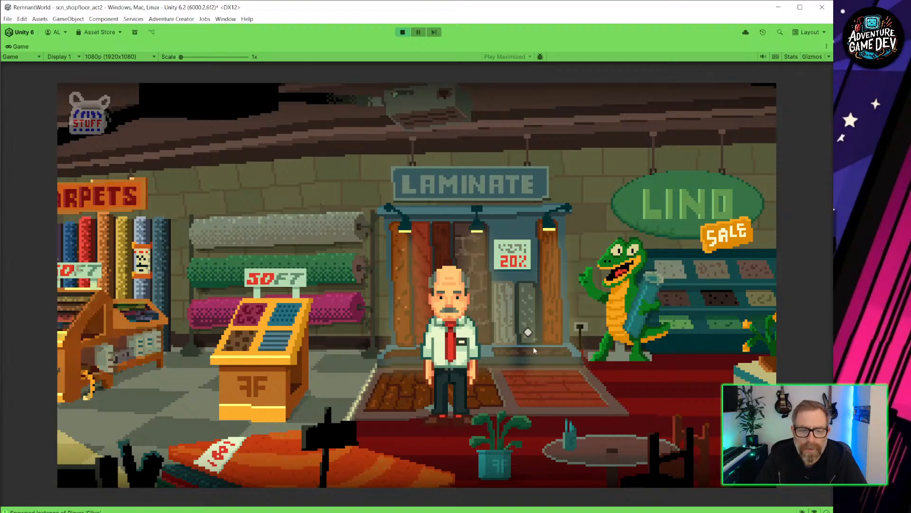
pyautogui.click(561, 416)
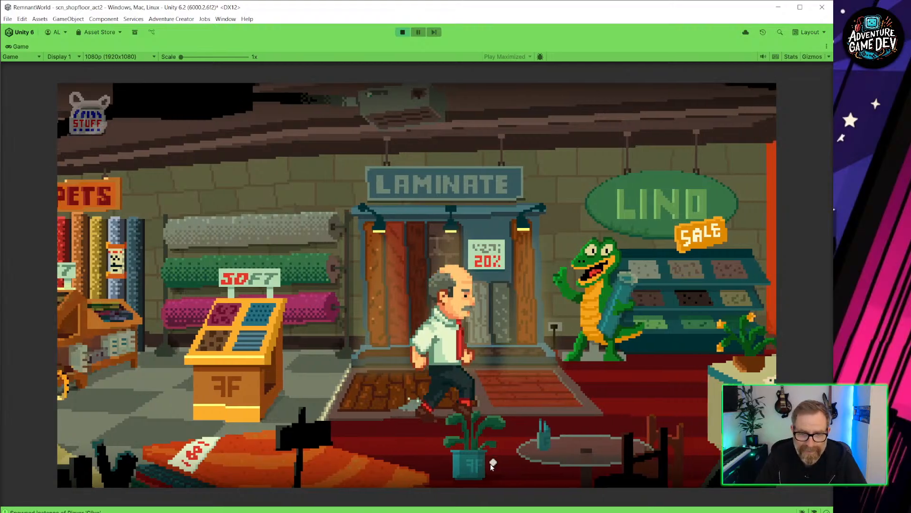
pyautogui.click(380, 466)
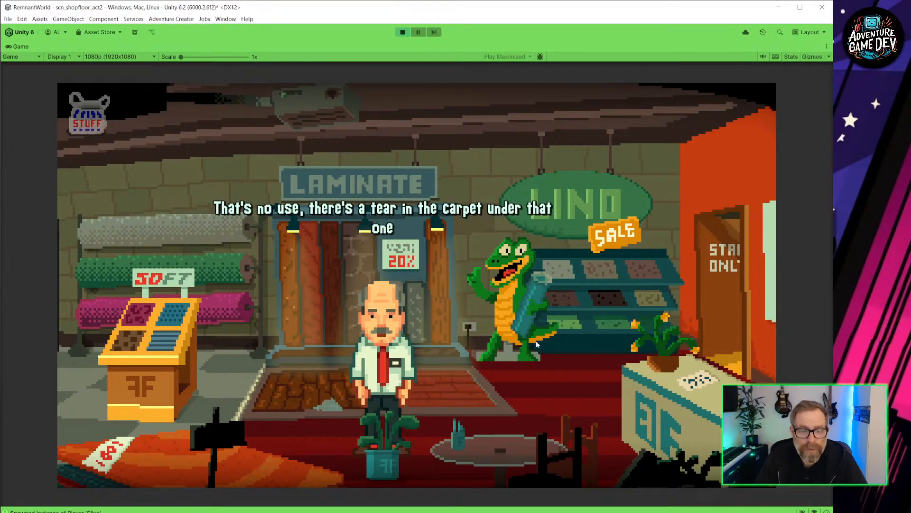
# Step: Walk Clive through the staff door into the office and check under the fake plant there
pyautogui.click(511, 371)
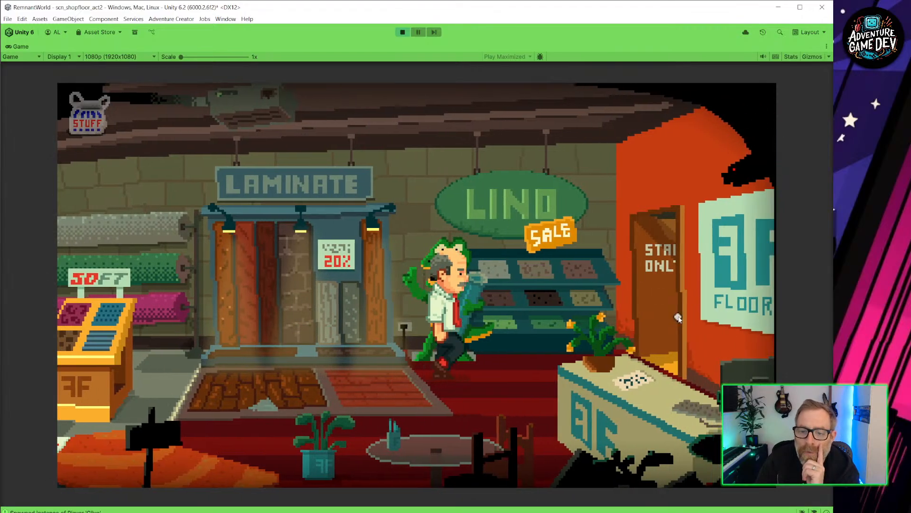
pyautogui.click(678, 319)
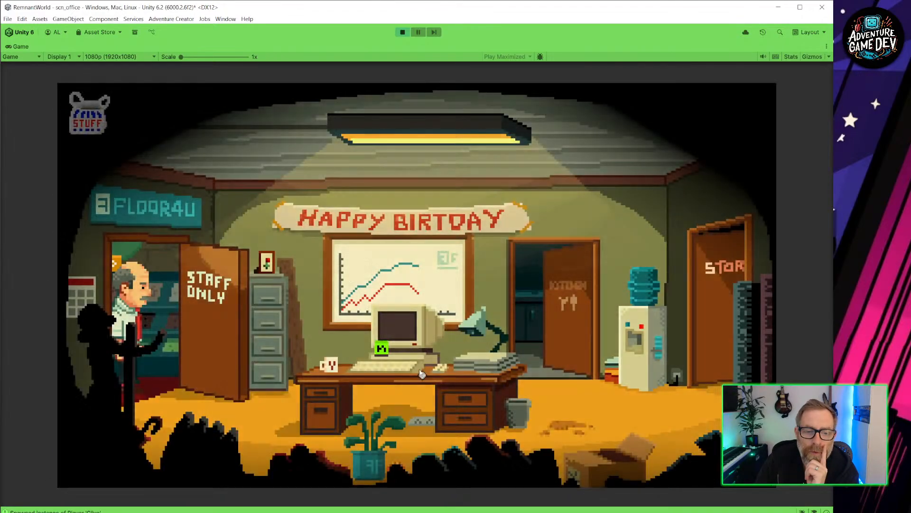
pyautogui.click(374, 462)
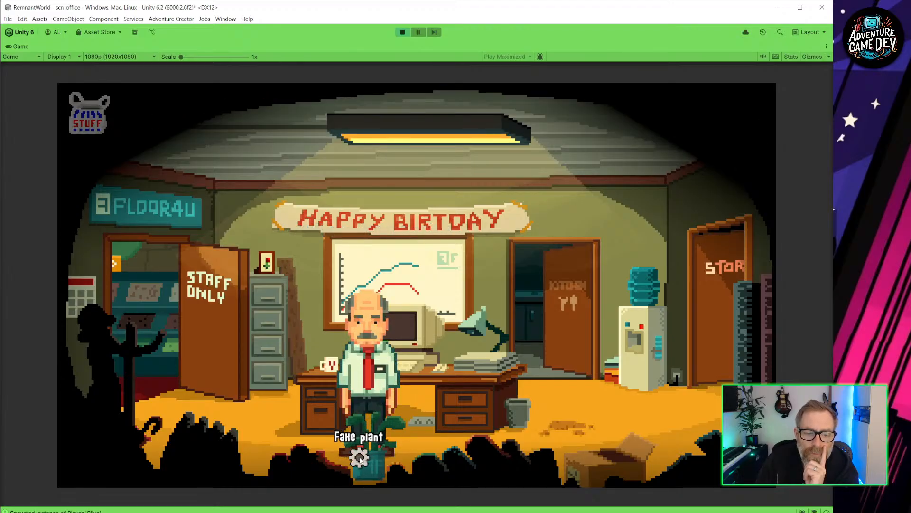
# Step: Take Clive into the store room, switch on the light and pick up the fake plant there
pyautogui.click(627, 394)
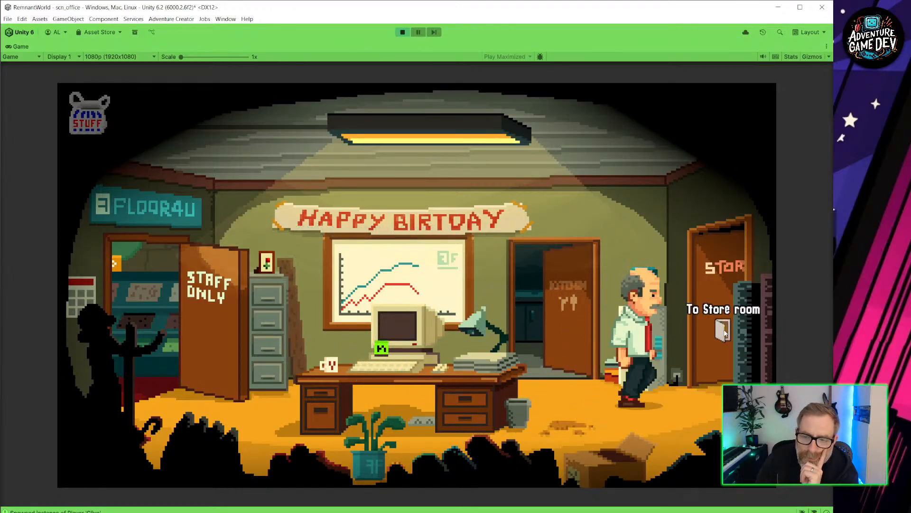
pyautogui.click(703, 318)
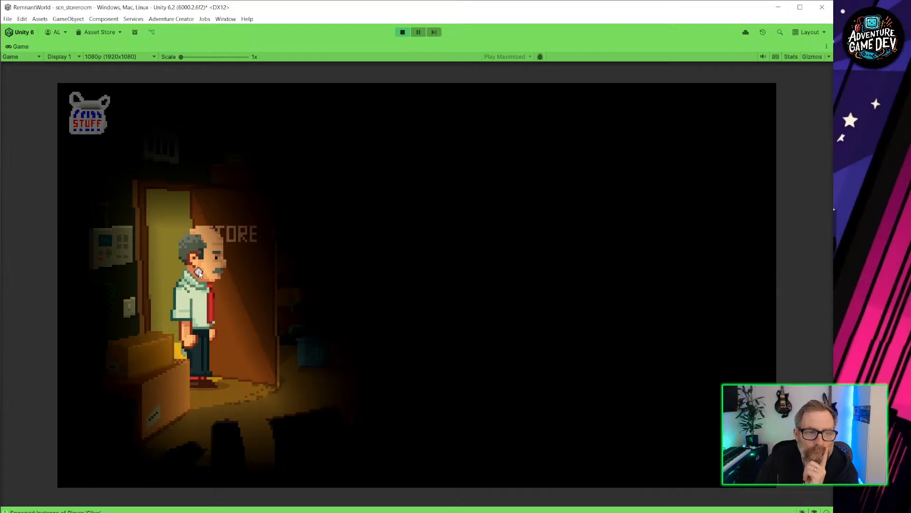
pyautogui.click(132, 309)
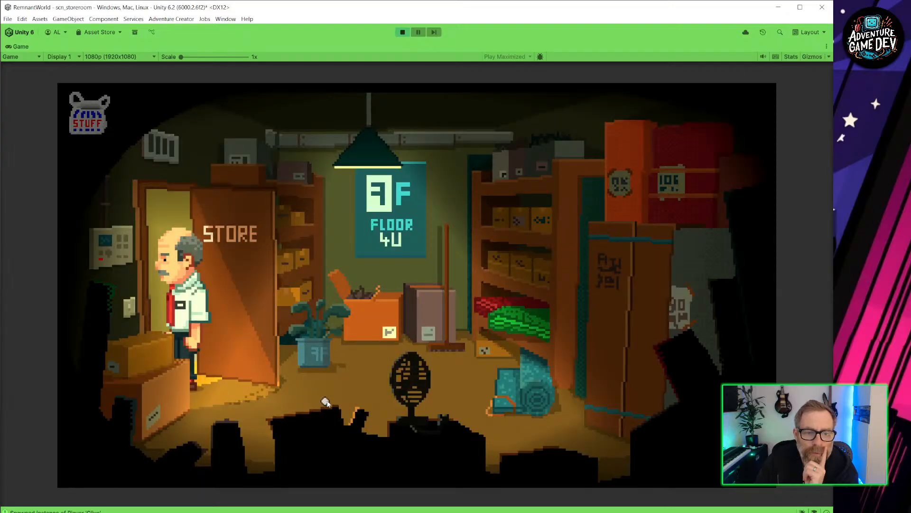
pyautogui.click(325, 401)
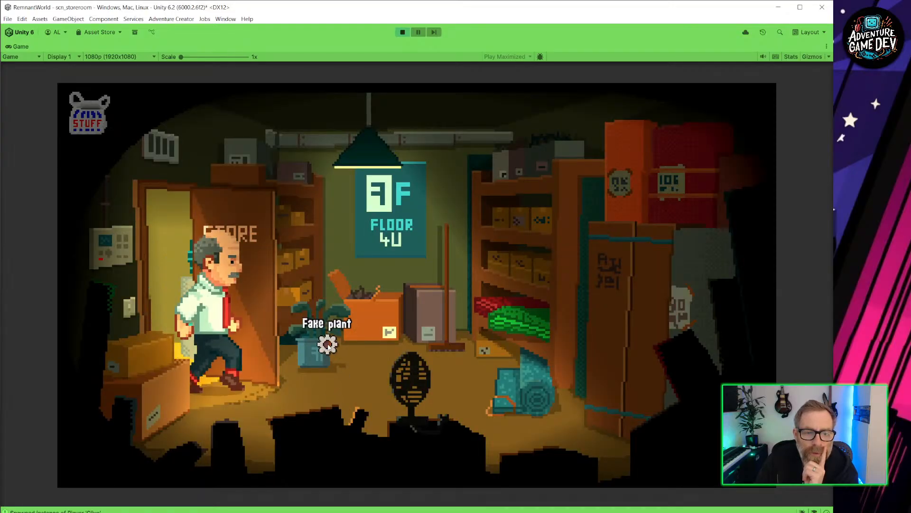
pyautogui.click(310, 346)
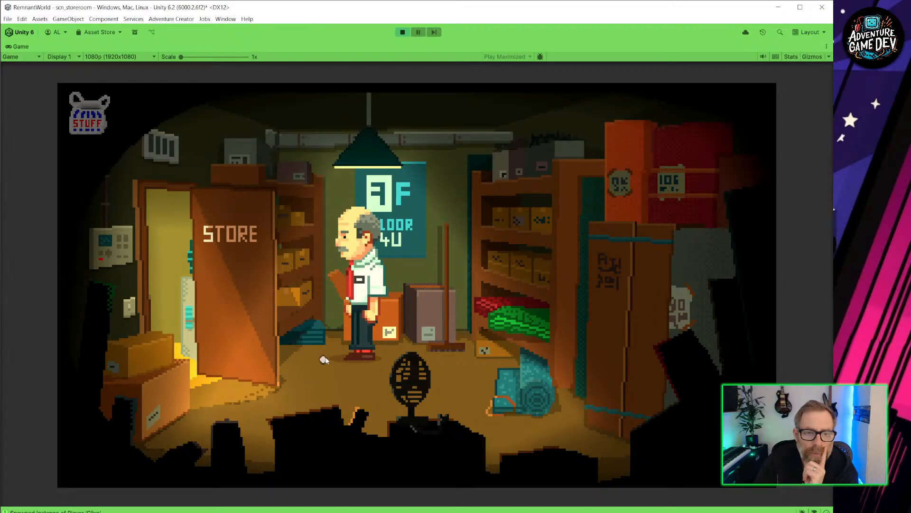
# Step: Test the store room floor where the plant stood, leave for the office, re-enter the store room and stop the playtest
pyautogui.click(315, 401)
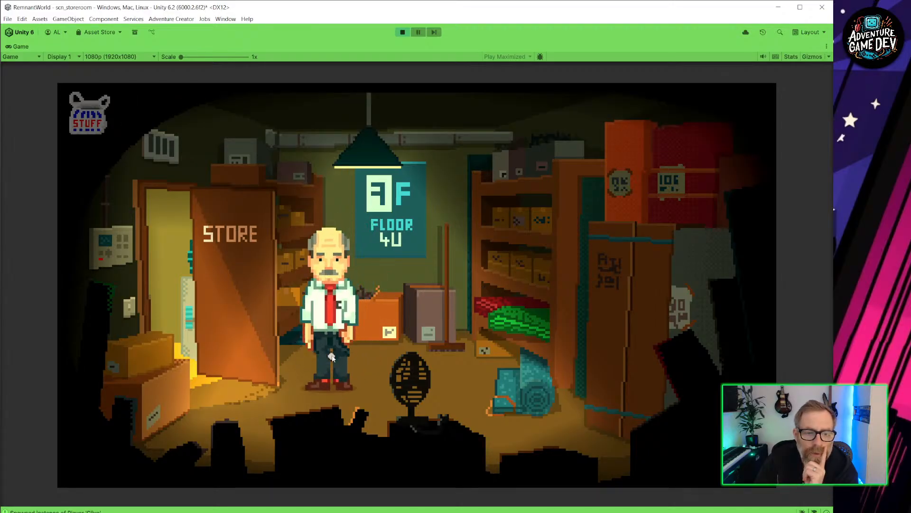
pyautogui.click(264, 409)
pyautogui.click(188, 339)
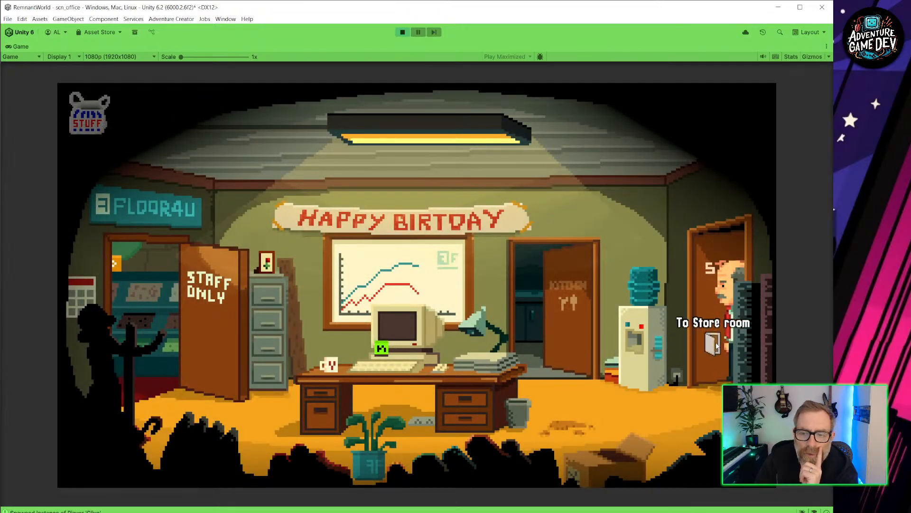
pyautogui.click(716, 345)
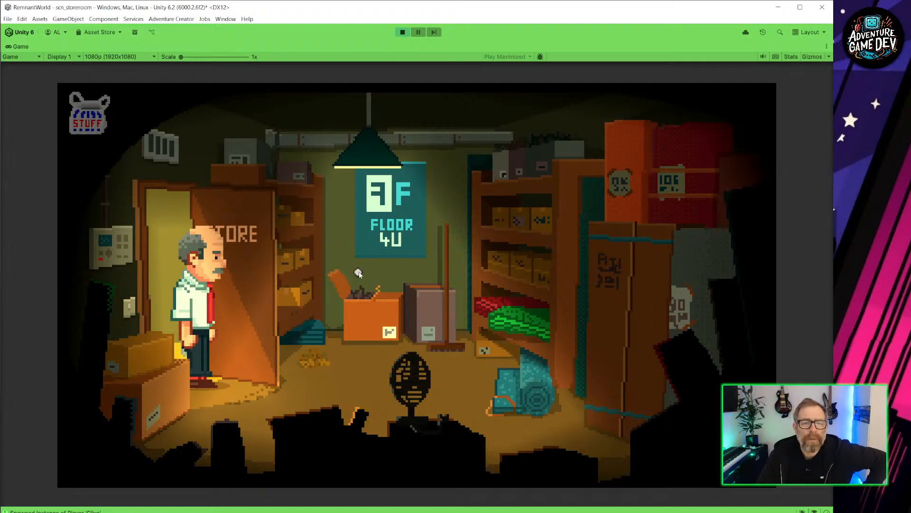
pyautogui.click(404, 33)
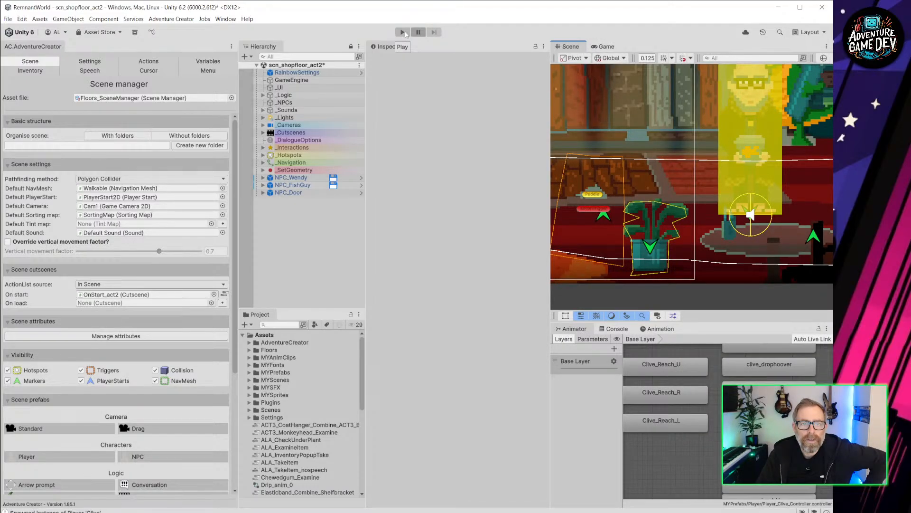
# Step: Add a Remember Hotspot component to Plant1 under _SetGeometry in the Act 2 shop floor scene
pyautogui.click(7, 19)
pyautogui.moveTo(44, 52)
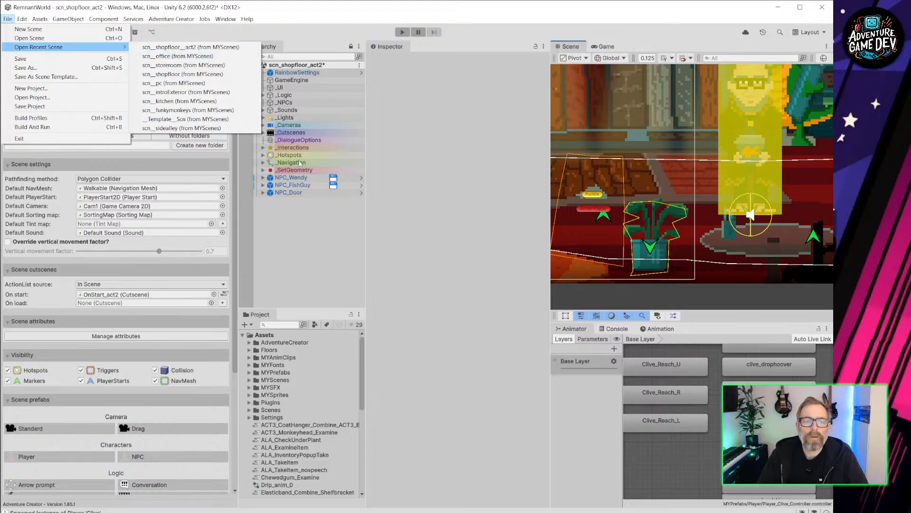
pyautogui.click(287, 155)
pyautogui.click(264, 156)
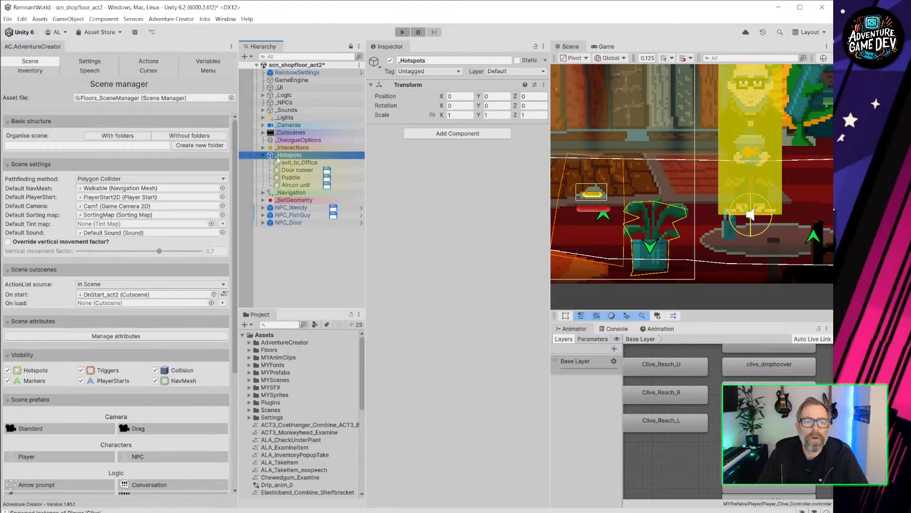
pyautogui.click(263, 200)
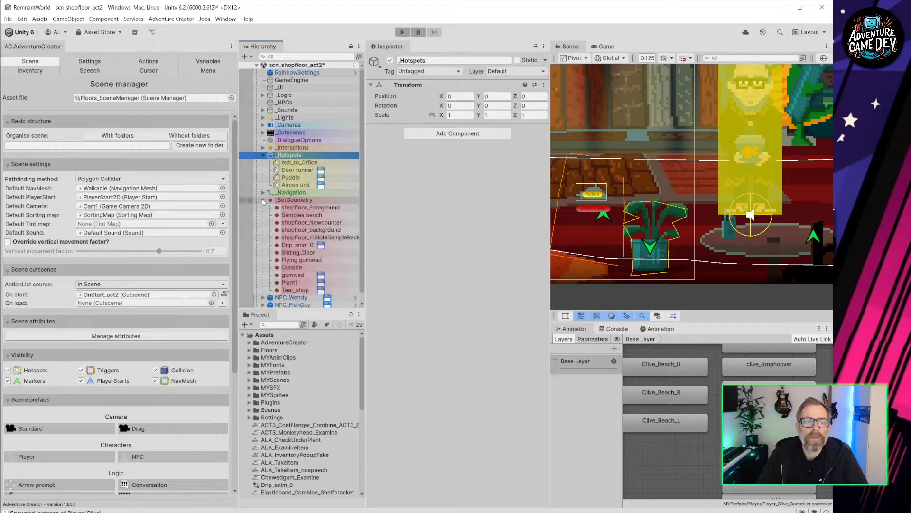
pyautogui.click(290, 283)
pyautogui.scroll(-6, 412, 393)
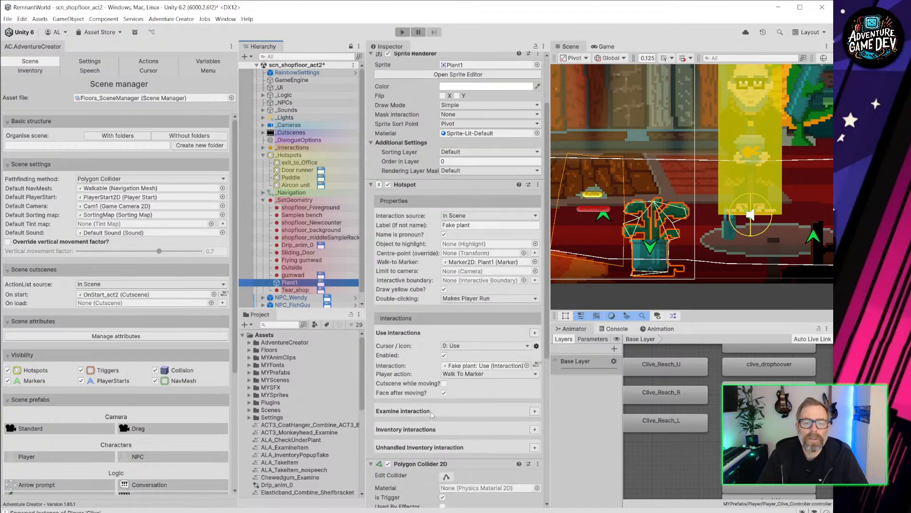
pyautogui.scroll(-3, 412, 393)
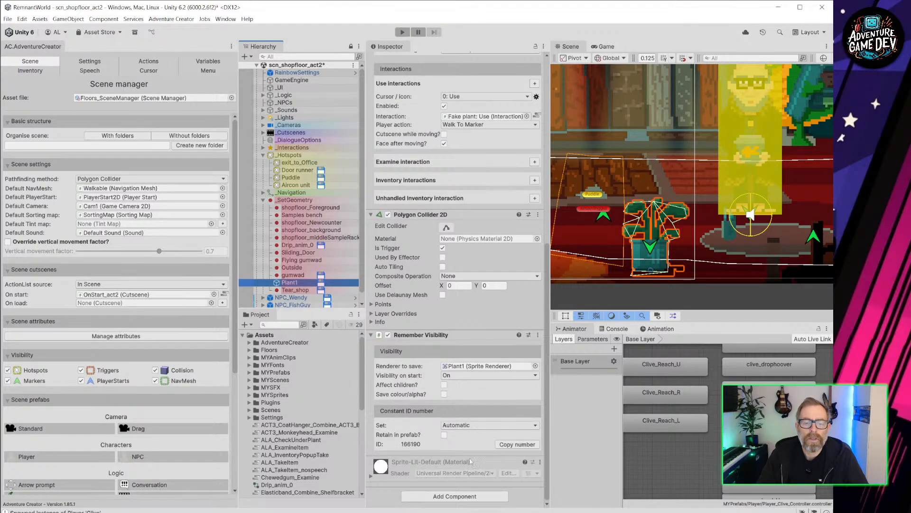
pyautogui.click(479, 497)
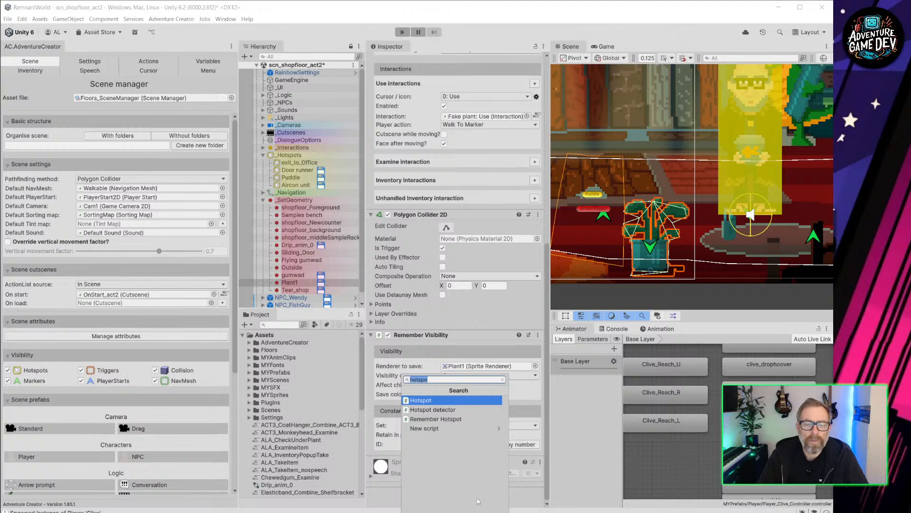
pyautogui.click(479, 419)
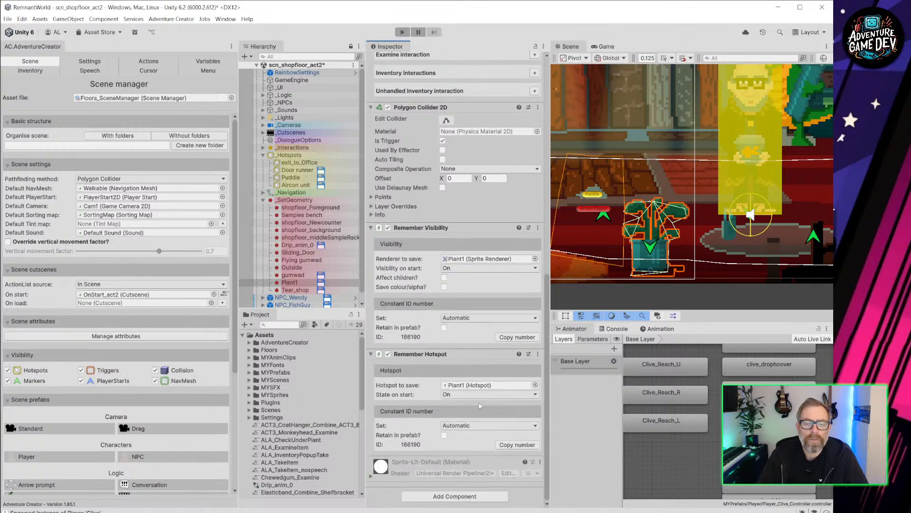
# Step: Add a Remember Hotspot component to Tear_shop and save the shop floor scene
pyautogui.click(295, 290)
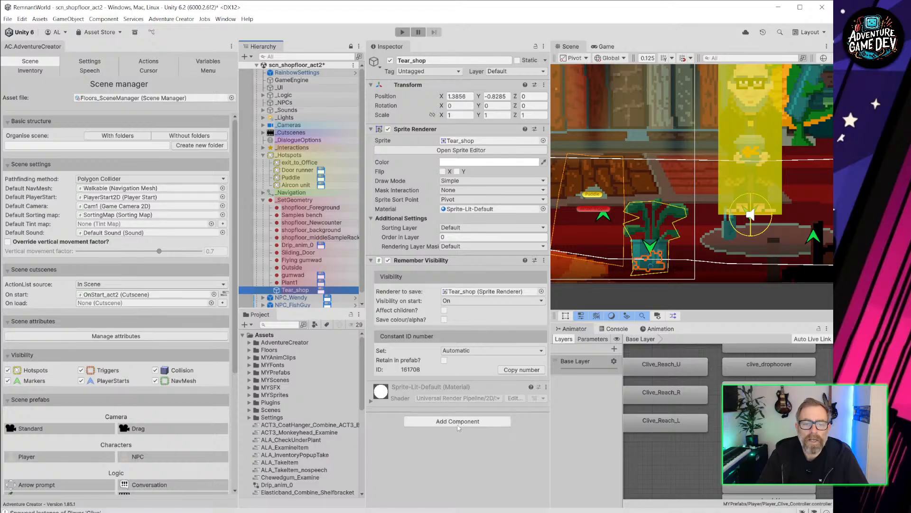
pyautogui.click(459, 423)
pyautogui.click(457, 419)
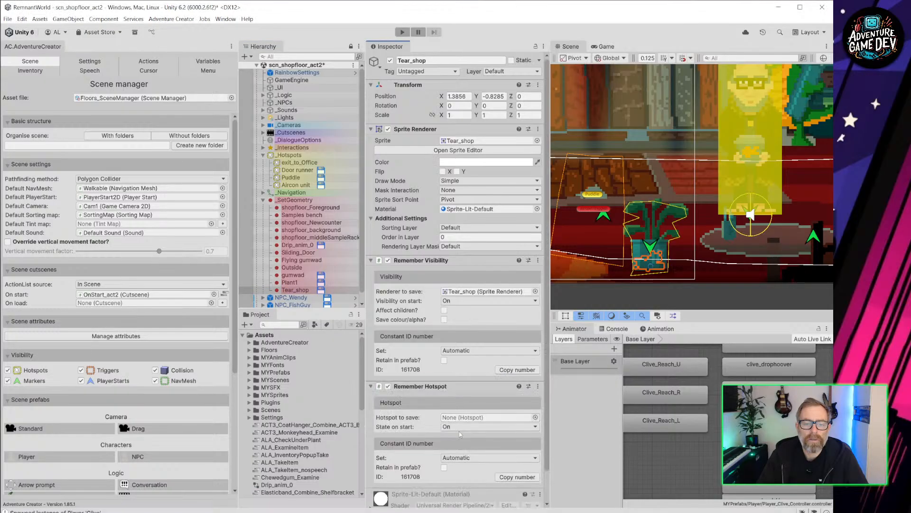
pyautogui.hotkey('ctrl', 's')
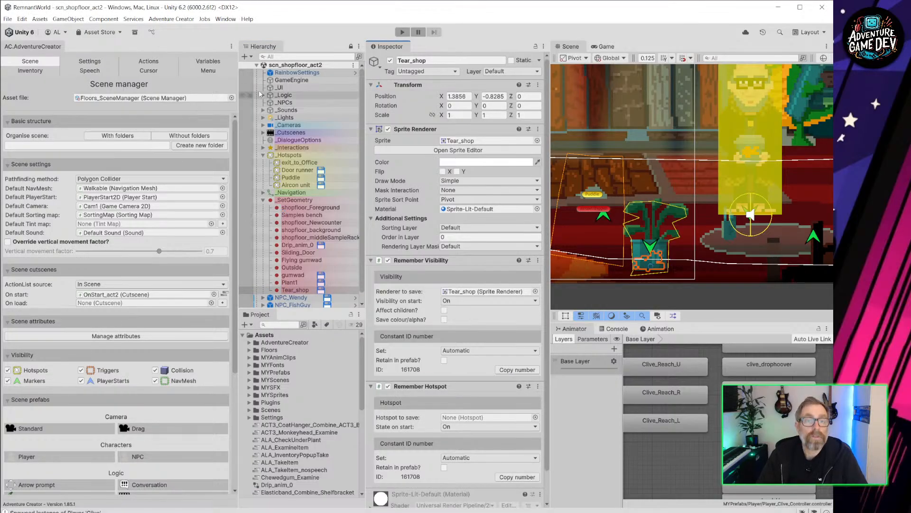
# Step: Open the recent scene scn_office and add a Remember Hotspot component to plant_office under _SetGeometry
pyautogui.click(8, 19)
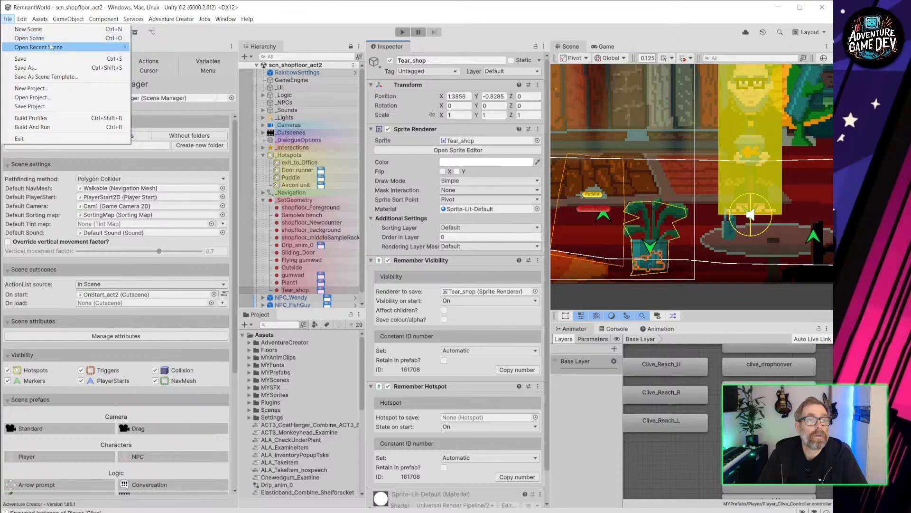
pyautogui.moveTo(71, 47)
pyautogui.click(185, 56)
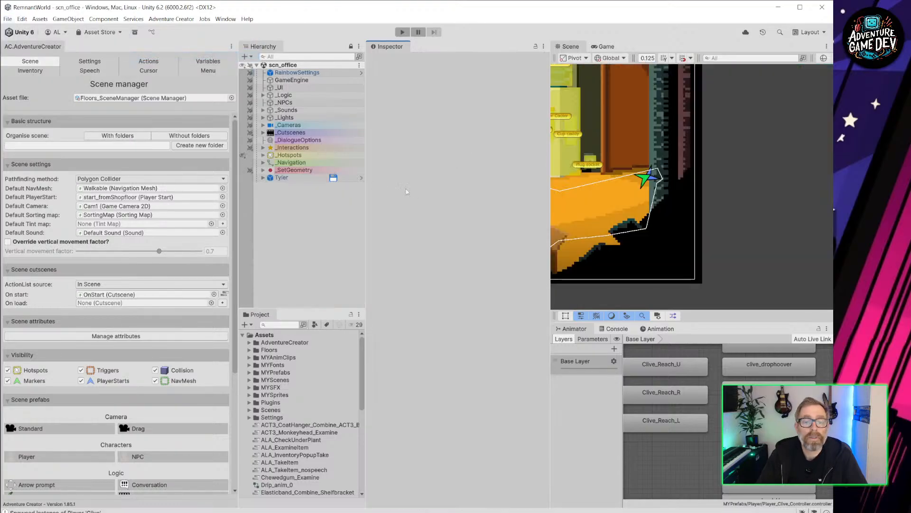
pyautogui.click(263, 170)
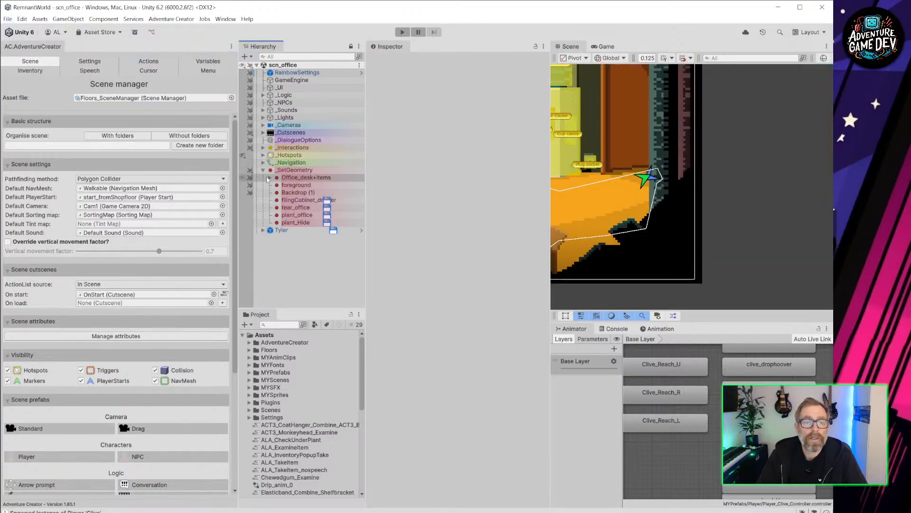
pyautogui.click(285, 215)
pyautogui.scroll(-10, 476, 494)
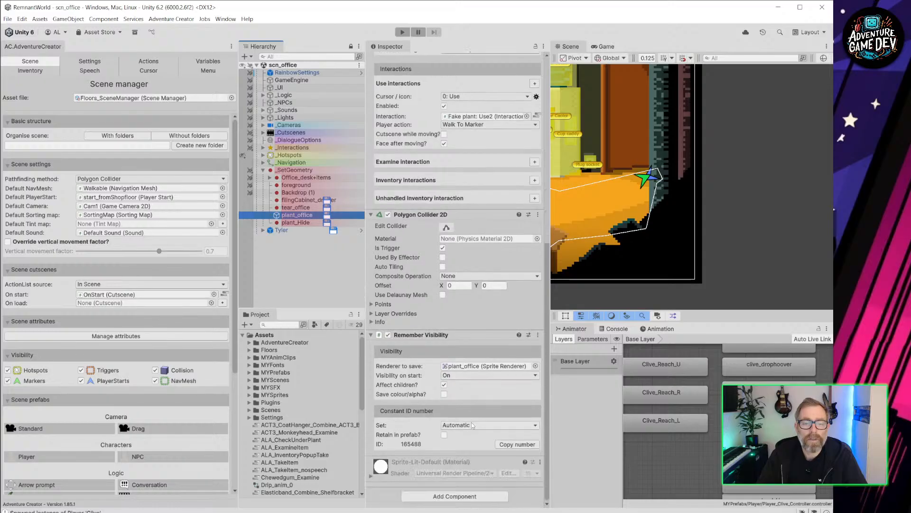
pyautogui.click(476, 496)
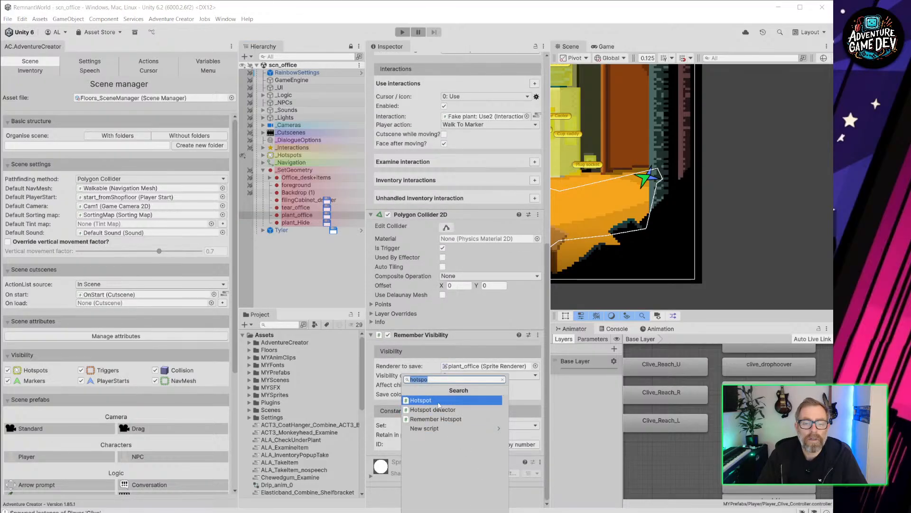
pyautogui.click(439, 418)
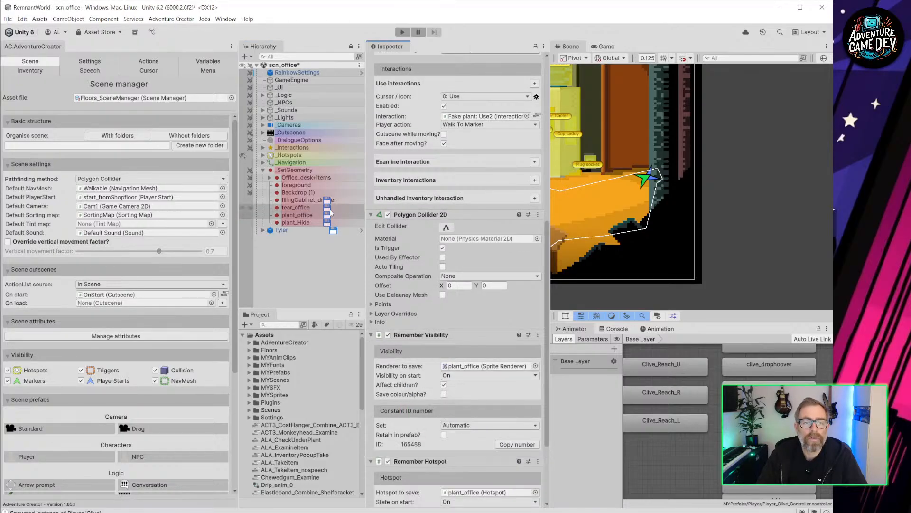
# Step: Compare the Remember Visibility and Remember Hotspot settings of plant_Hide and plant_office, checking where both plants stand in the office
pyautogui.click(299, 223)
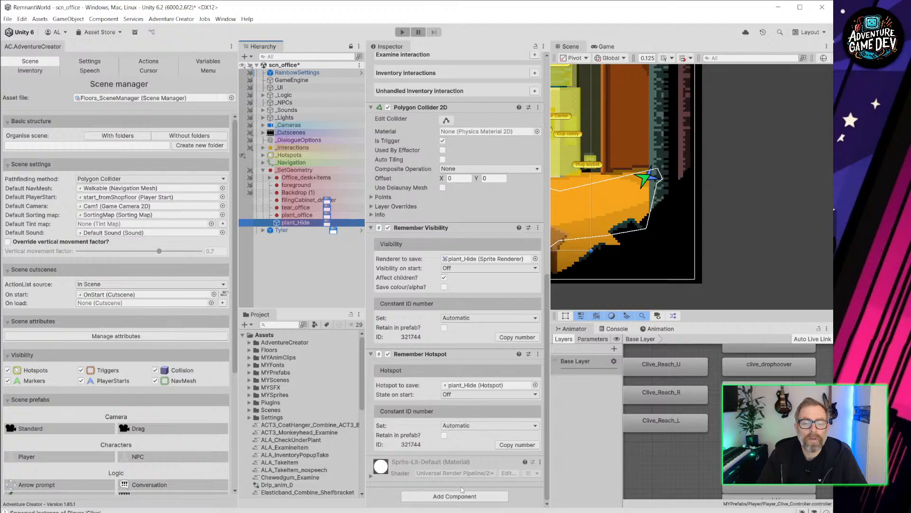
pyautogui.click(297, 215)
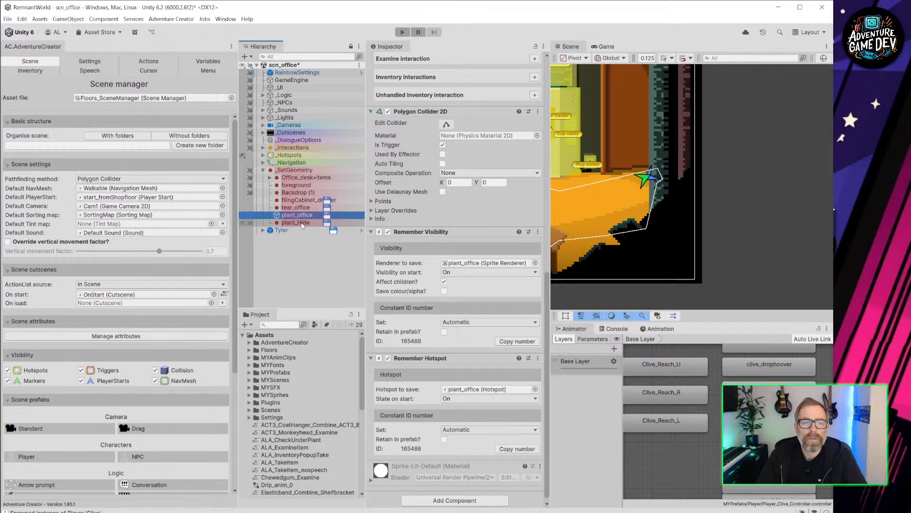
pyautogui.click(302, 224)
pyautogui.moveTo(548, 156); pyautogui.dragTo(434, 142)
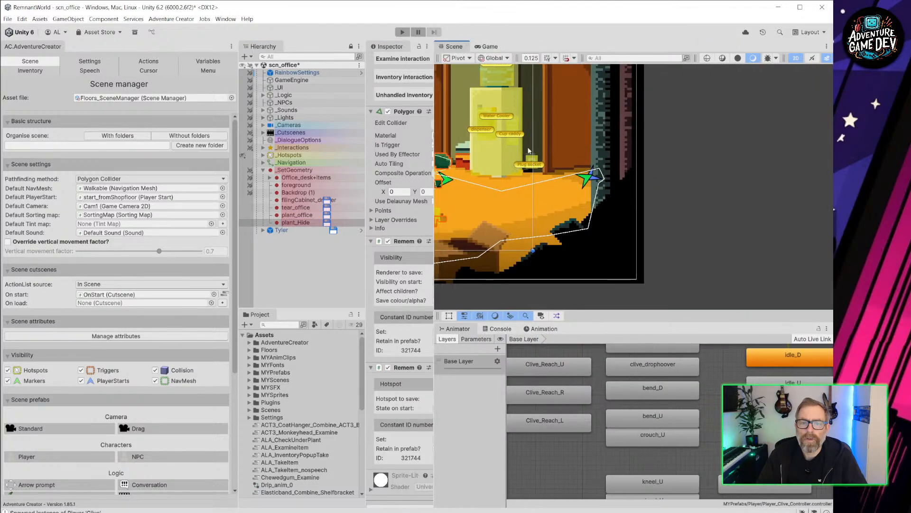
pyautogui.scroll(-1, 529, 136)
pyautogui.moveTo(529, 136); pyautogui.dragTo(622, 147, button='middle')
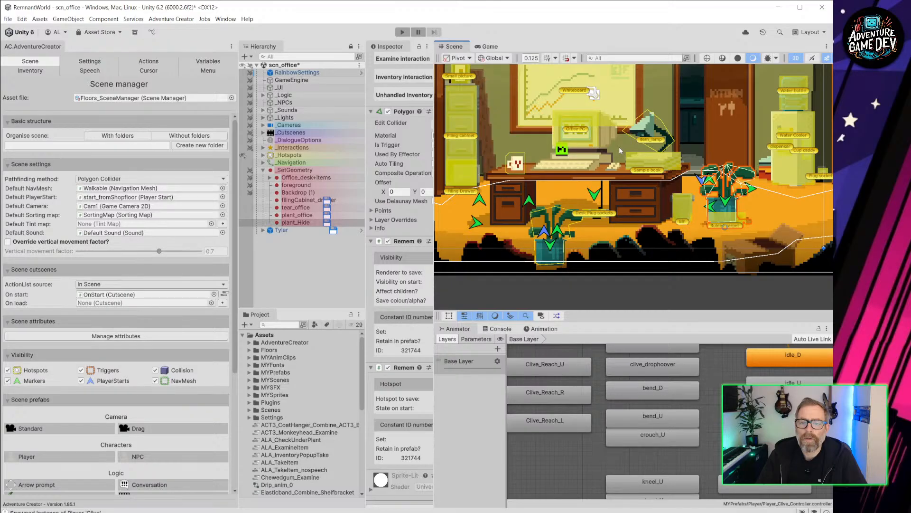
pyautogui.click(298, 215)
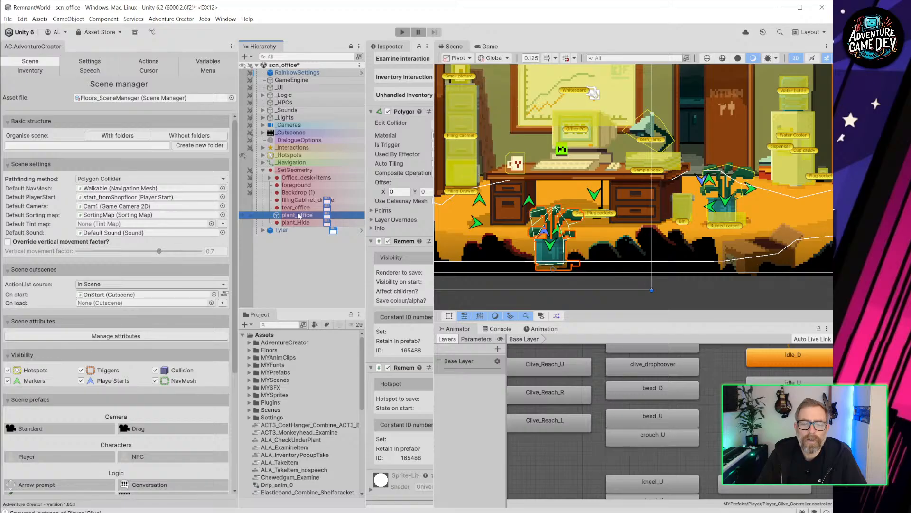
pyautogui.moveTo(432, 222); pyautogui.dragTo(570, 223)
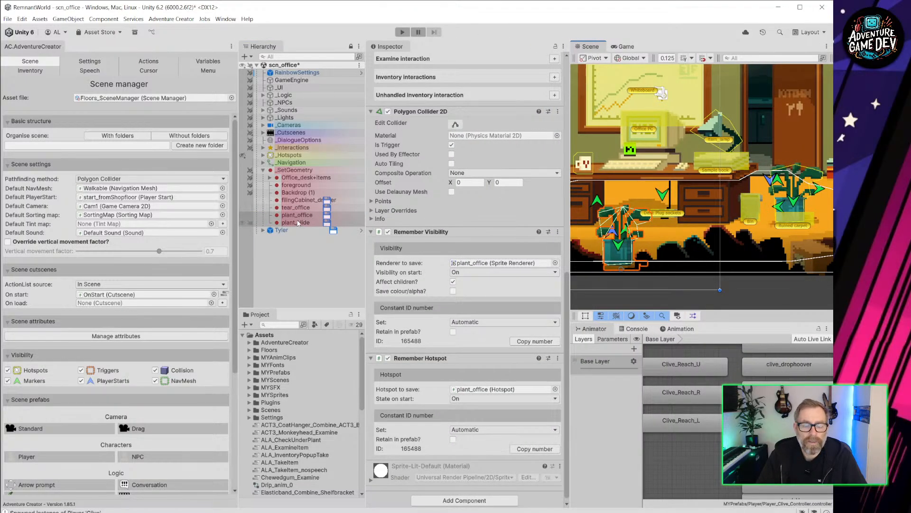
pyautogui.scroll(-1, 453, 403)
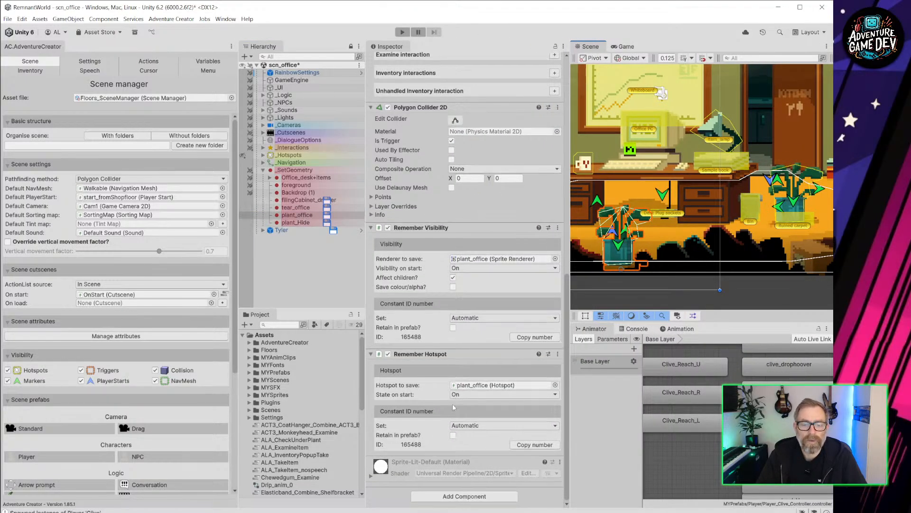
pyautogui.click(300, 215)
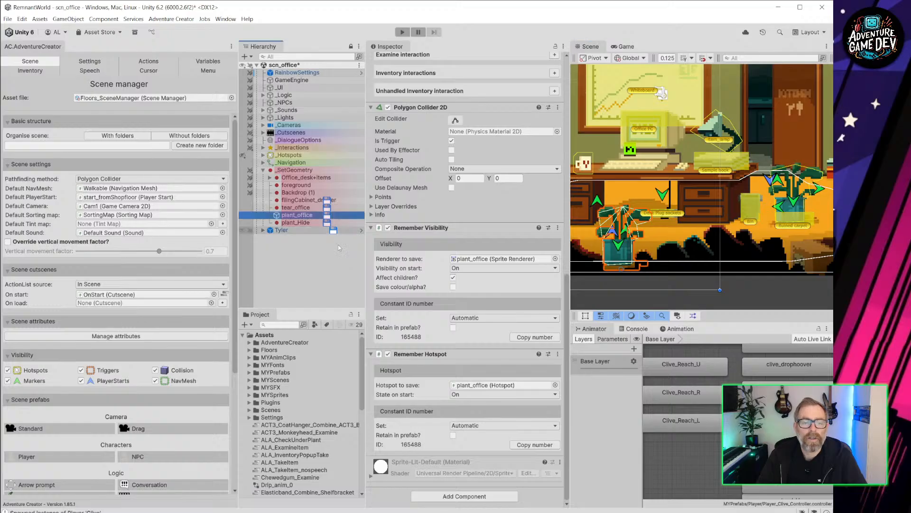
pyautogui.click(296, 223)
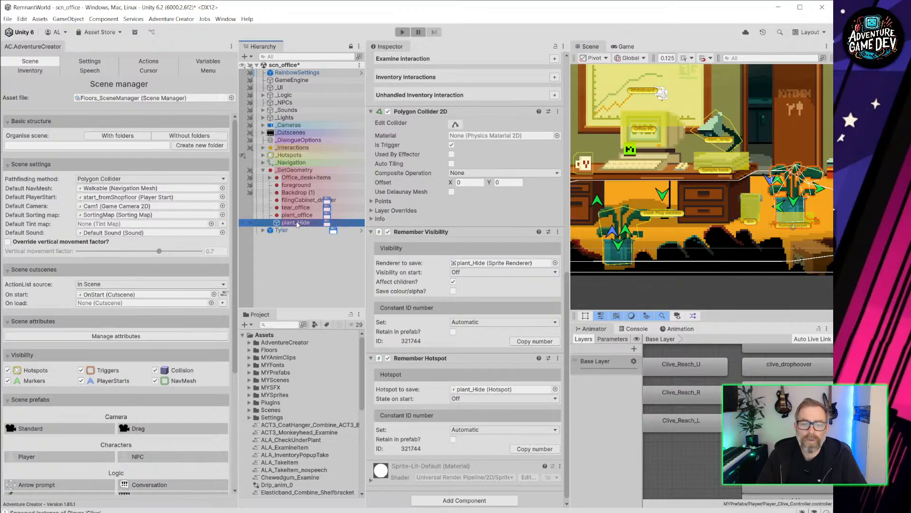
pyautogui.click(295, 216)
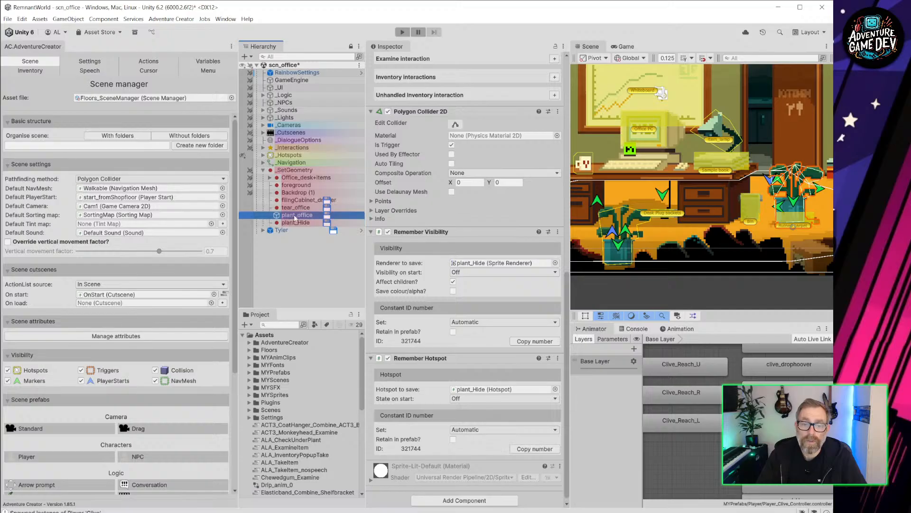
# Step: Add a Remember Hotspot component to tear_office and save the office scene
pyautogui.click(296, 208)
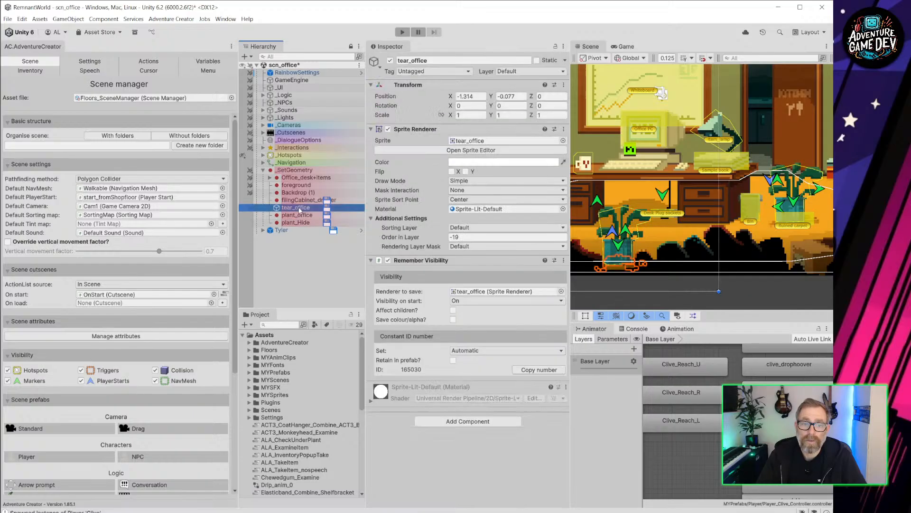
pyautogui.click(499, 421)
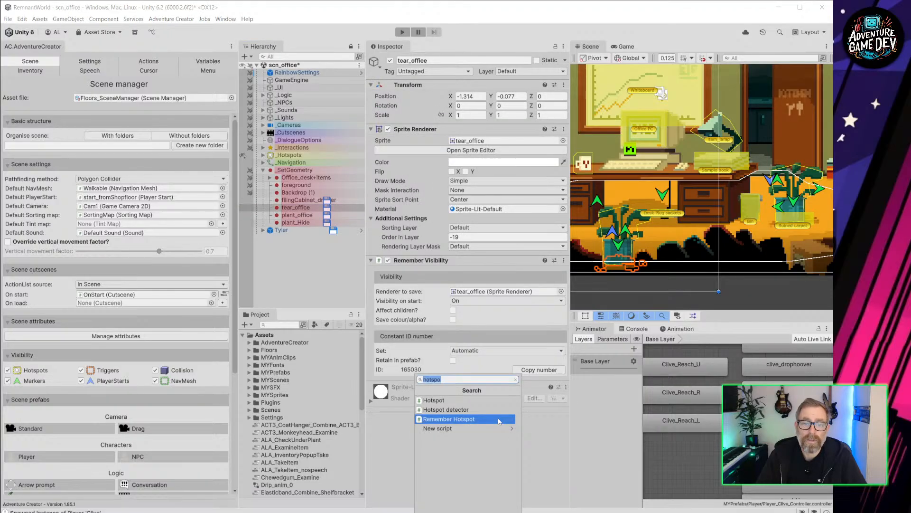
pyautogui.click(476, 419)
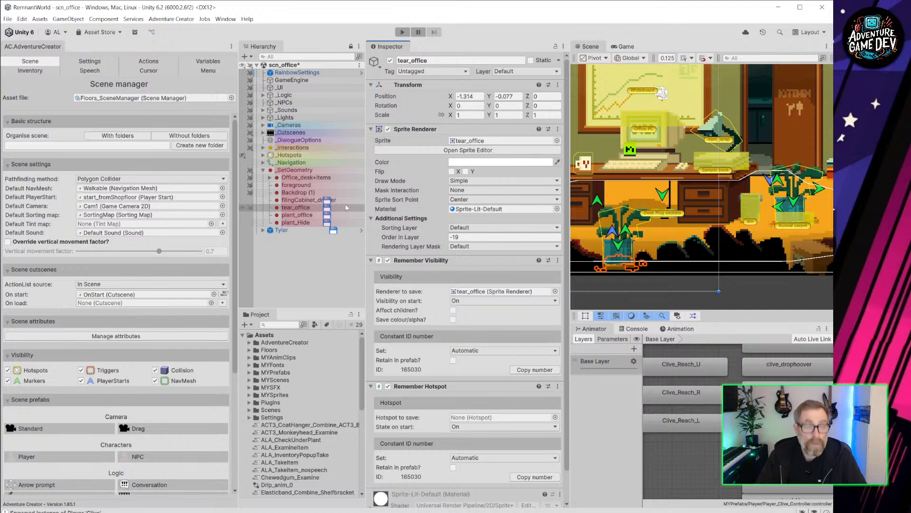
pyautogui.scroll(-2, 433, 427)
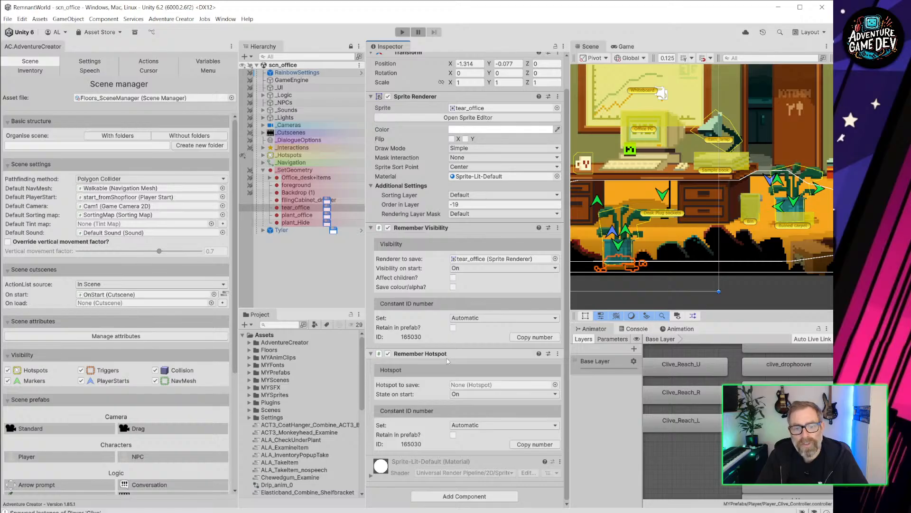
# Step: Open the recent scene scn_storeroom and add a Remember Hotspot component to plant_storeroom under _SetGeometry
pyautogui.click(8, 19)
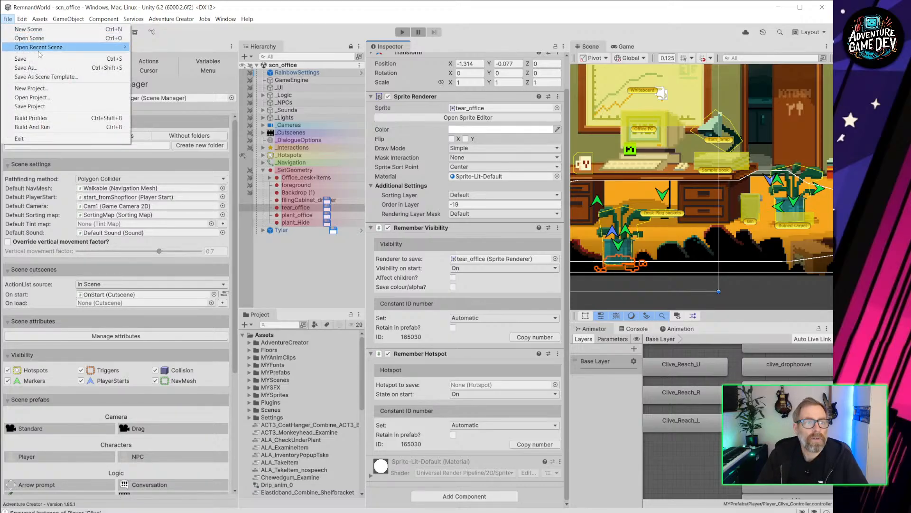
pyautogui.moveTo(67, 47)
pyautogui.click(190, 65)
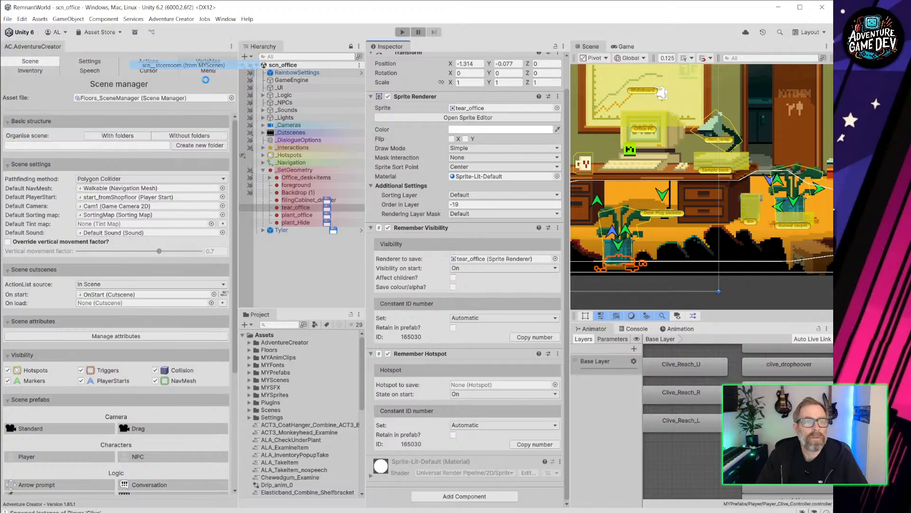
pyautogui.click(263, 170)
pyautogui.click(297, 201)
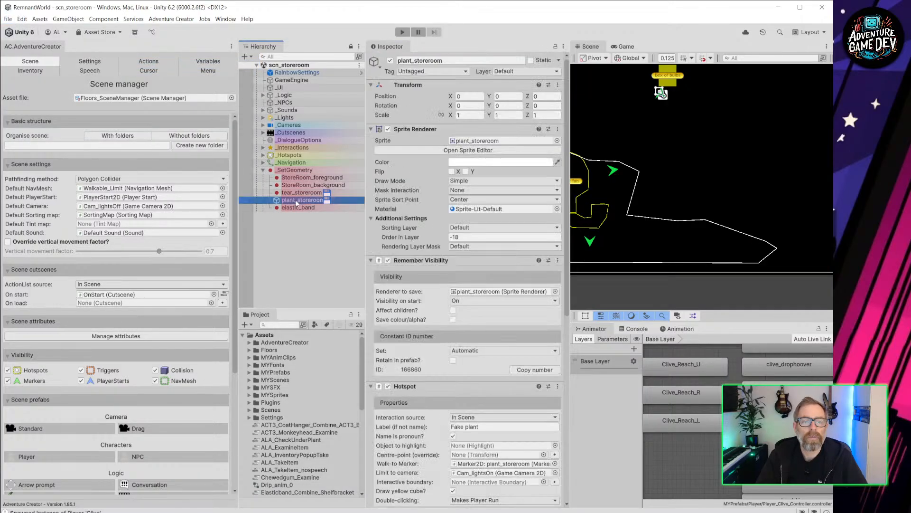
pyautogui.scroll(-5, 434, 441)
pyautogui.click(470, 496)
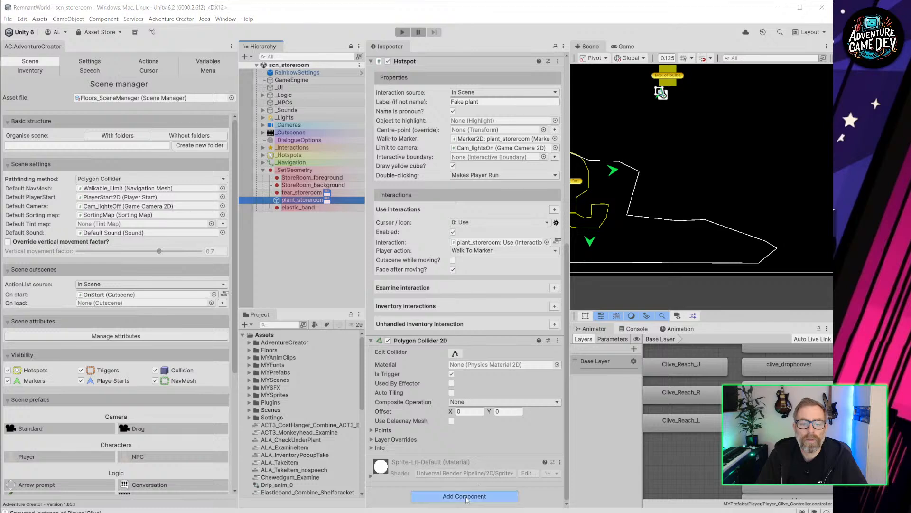
pyautogui.click(467, 420)
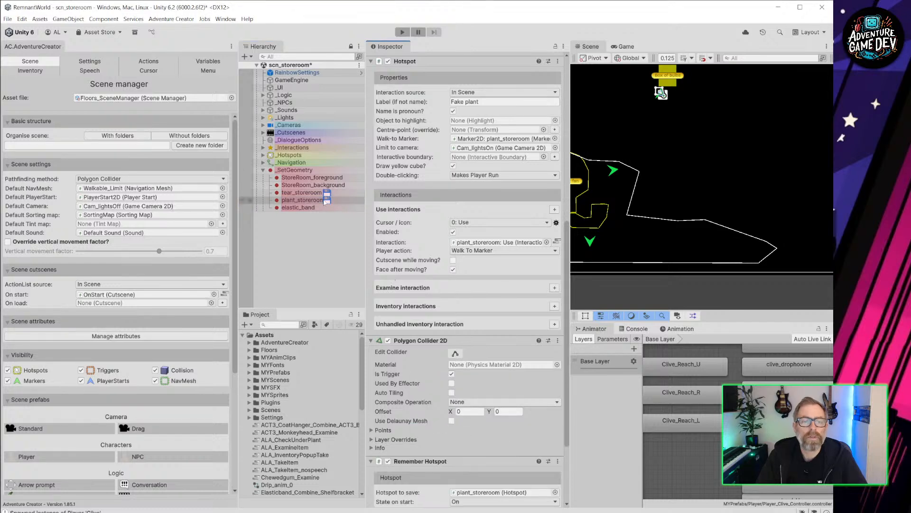
# Step: Add a Remember Hotspot component to tear_storeroom and save the storeroom scene
pyautogui.click(295, 192)
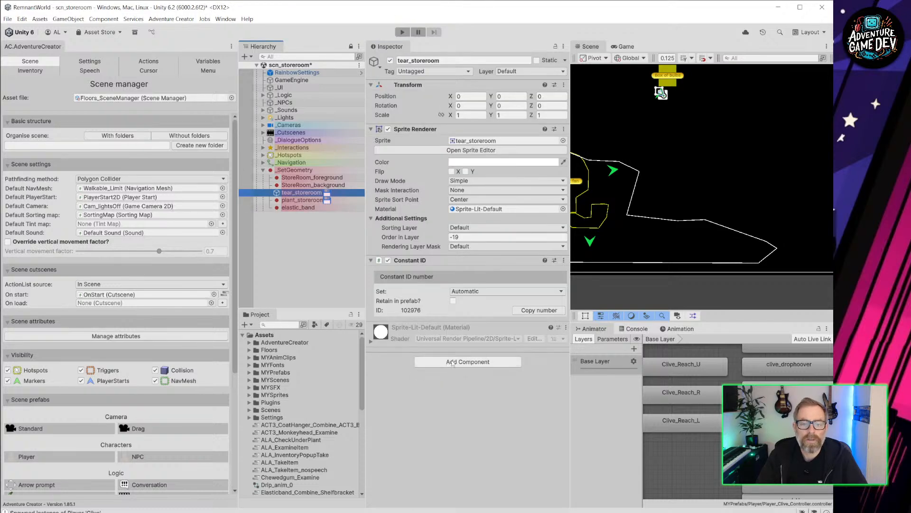
pyautogui.click(451, 363)
pyautogui.click(464, 417)
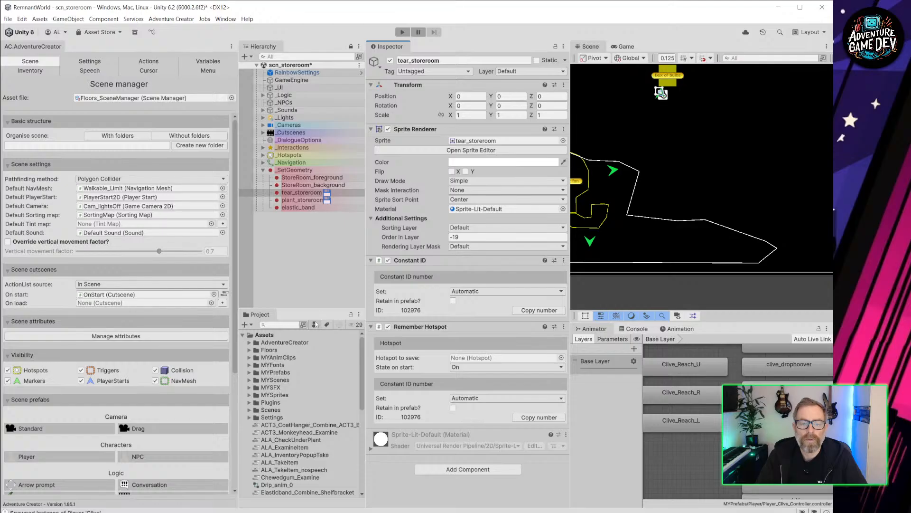
pyautogui.hotkey('ctrl', 's')
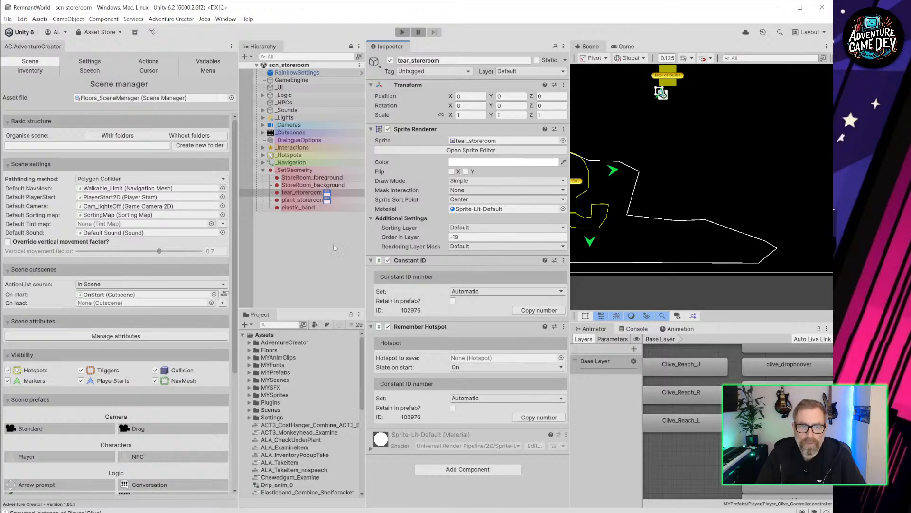
# Step: Widen the Hierarchy and open the ALA_CheckUnderPlant action list run by plant_storeroom's Use interaction
pyautogui.click(362, 192)
pyautogui.moveTo(365, 192); pyautogui.dragTo(432, 205)
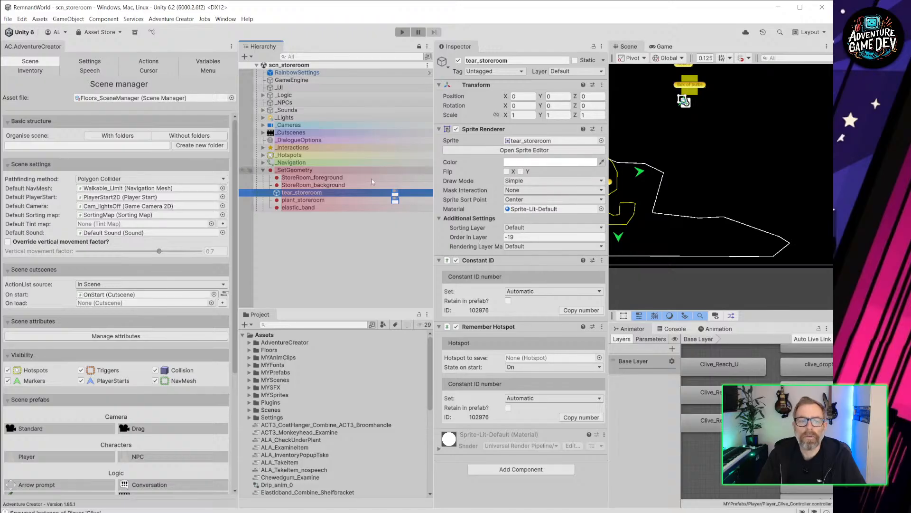
pyautogui.click(313, 201)
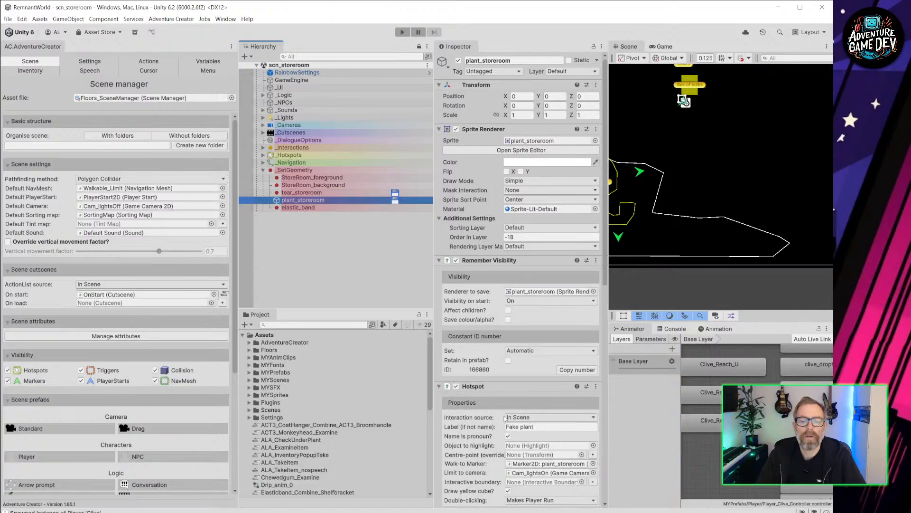
pyautogui.scroll(-3, 547, 406)
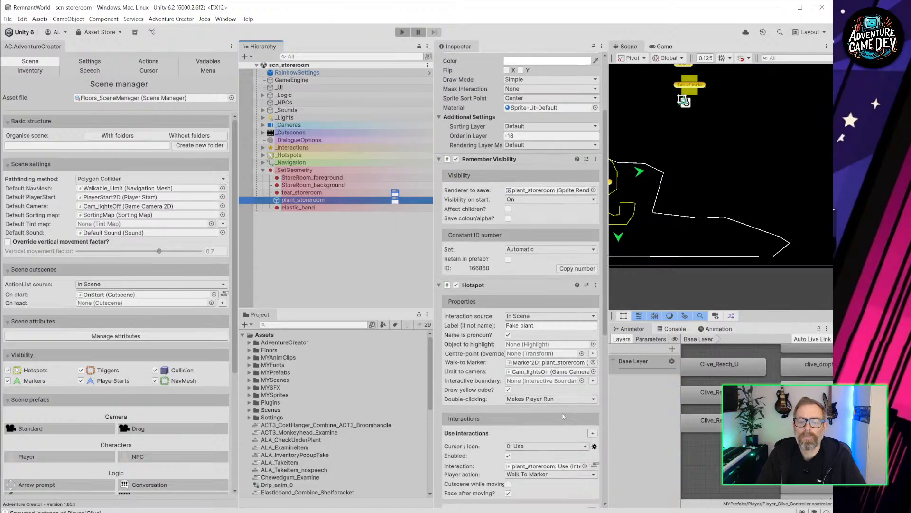
pyautogui.click(595, 465)
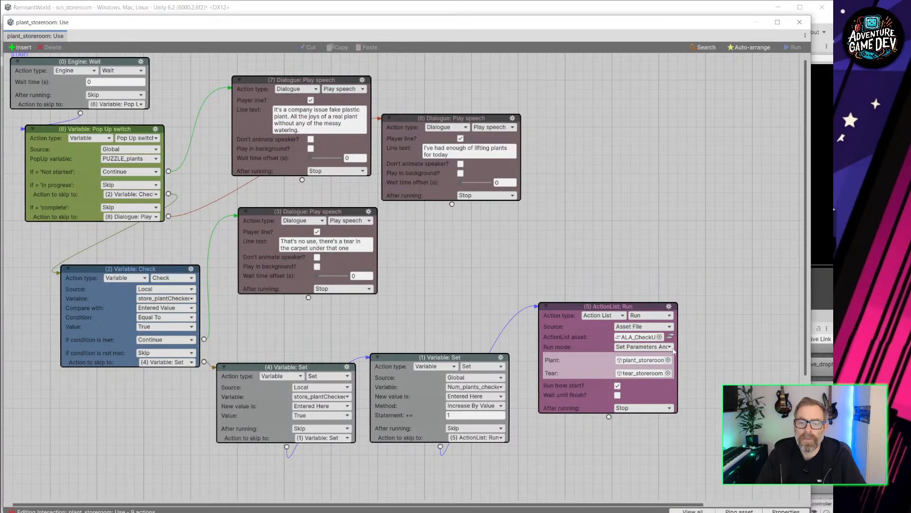
pyautogui.click(671, 337)
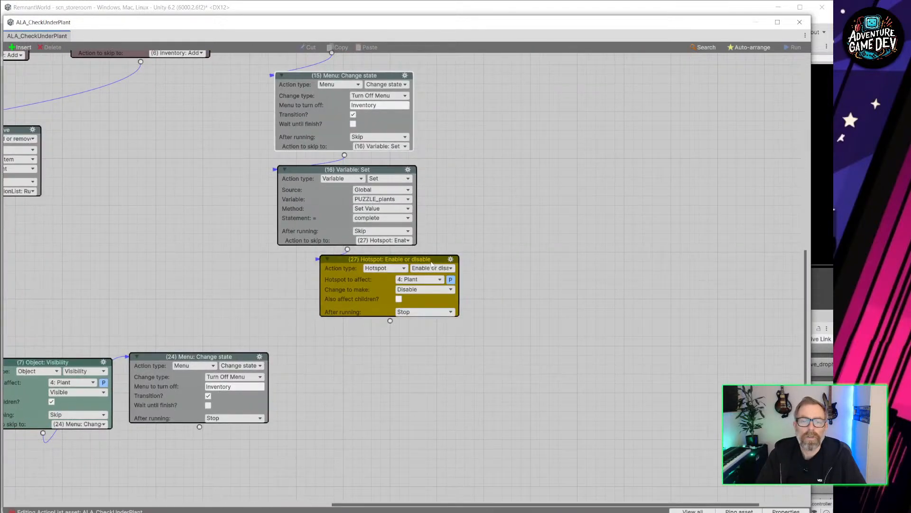
# Step: Chain a new Object: Visibility action after the Hotspot: Enable or disable action that disables the Plant parameter
pyautogui.moveTo(432, 264); pyautogui.dragTo(455, 263)
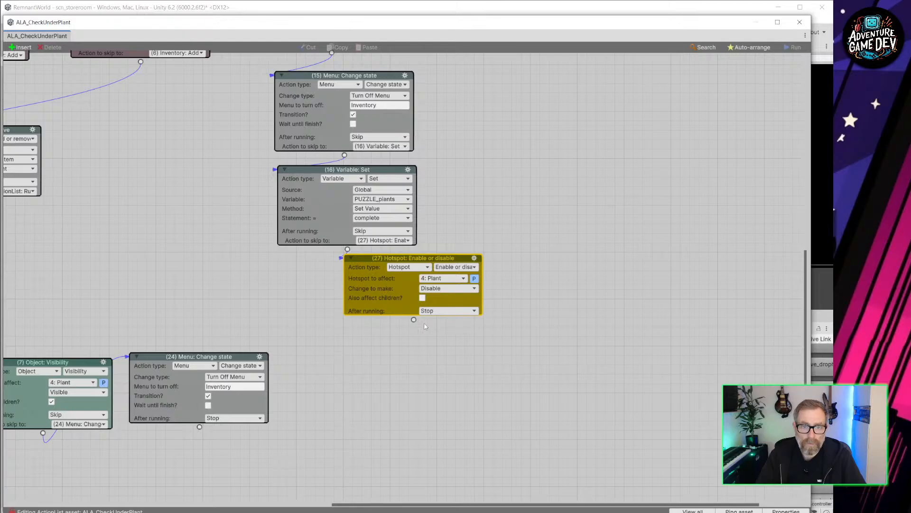
pyautogui.moveTo(414, 320); pyautogui.dragTo(463, 341)
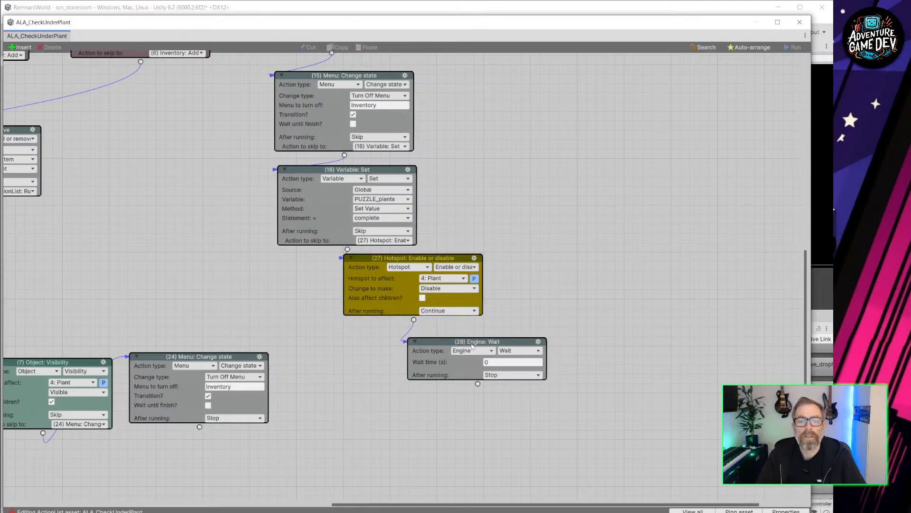
pyautogui.click(473, 350)
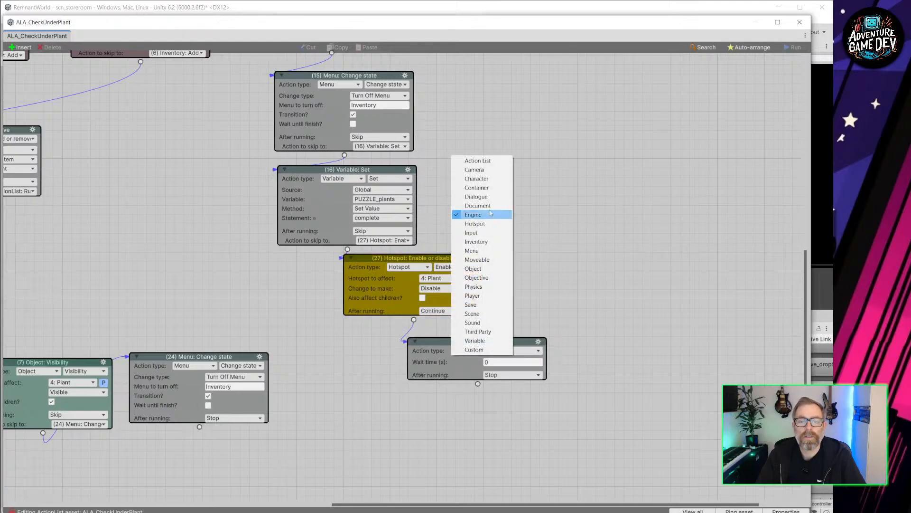
pyautogui.click(475, 224)
pyautogui.click(519, 350)
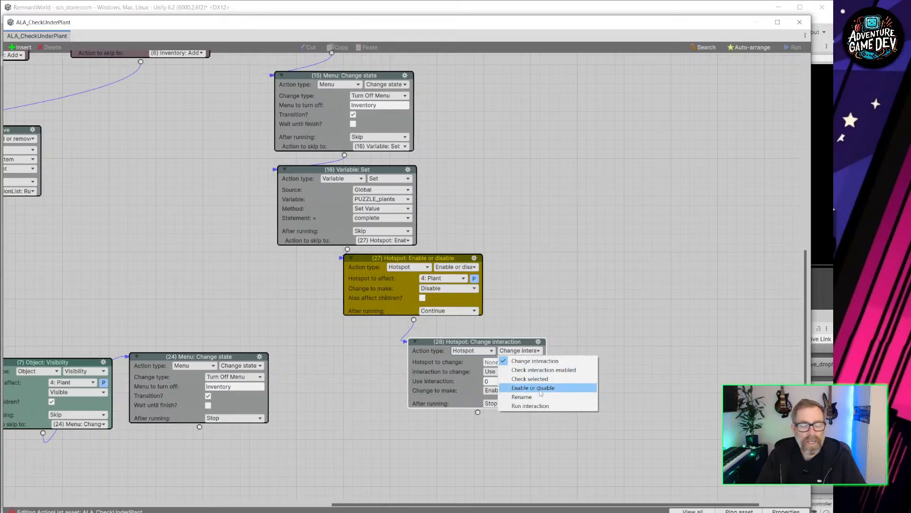
pyautogui.click(475, 350)
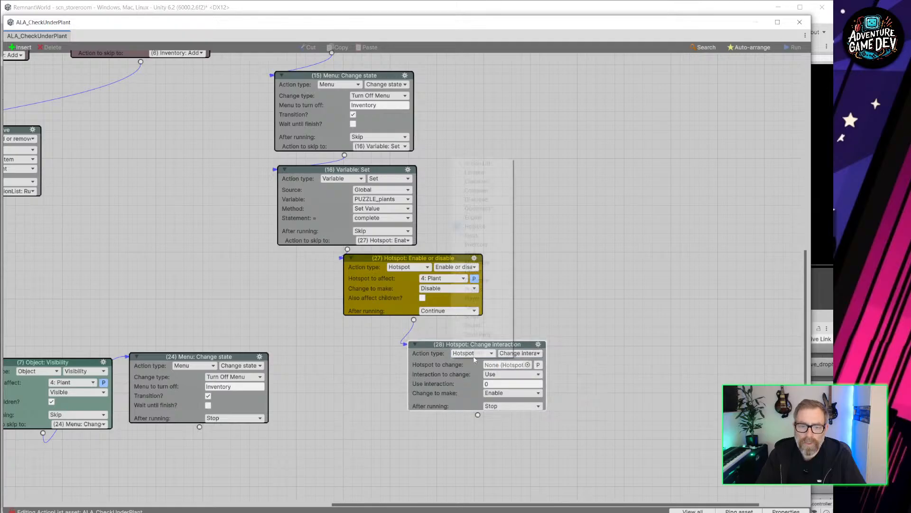
pyautogui.click(486, 274)
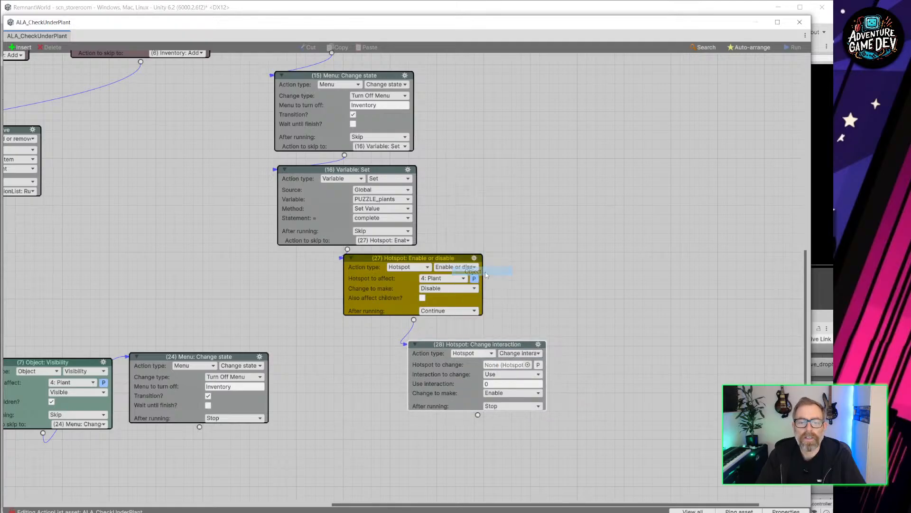
pyautogui.click(533, 354)
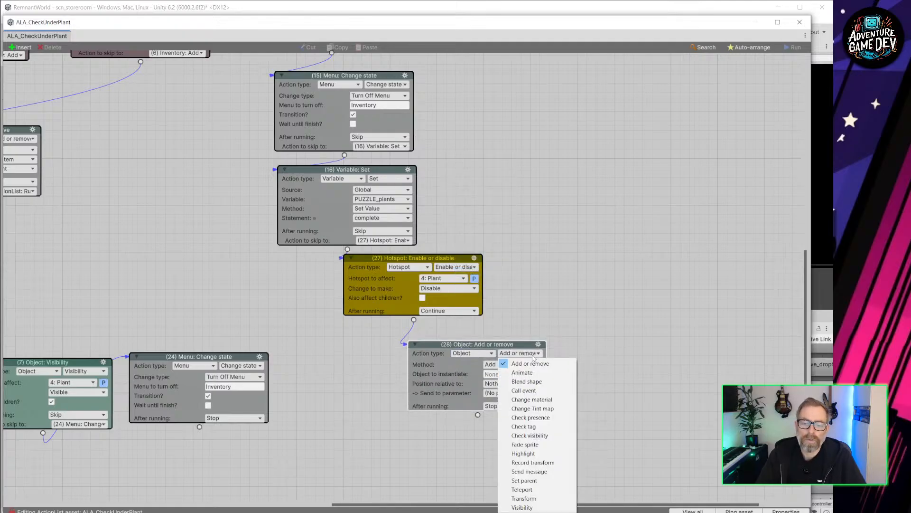
pyautogui.click(563, 507)
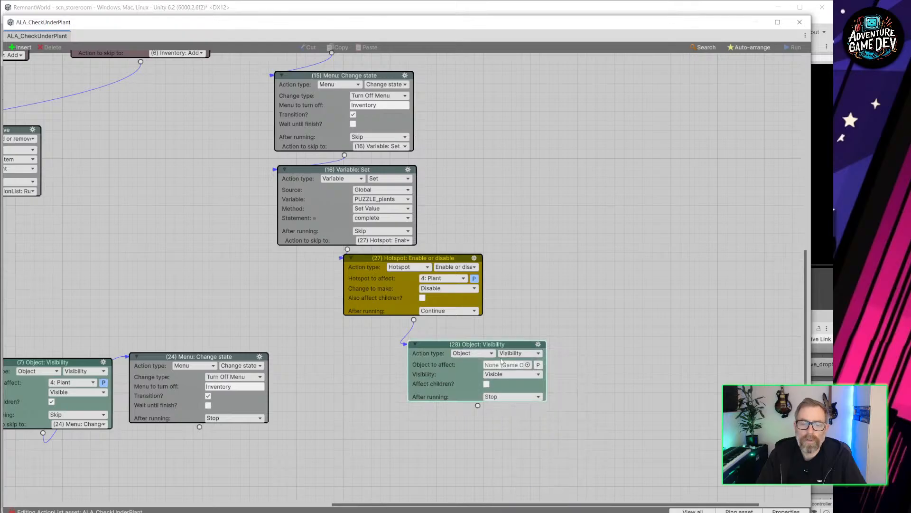
# Step: Make the new visibility action set the 0: Tear parameter to Invisible, and close the action list editor
pyautogui.click(538, 365)
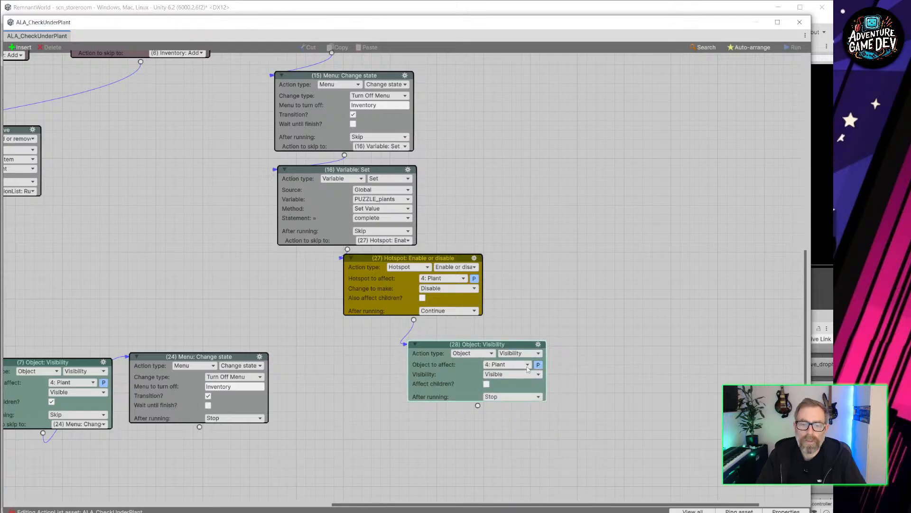
pyautogui.click(527, 364)
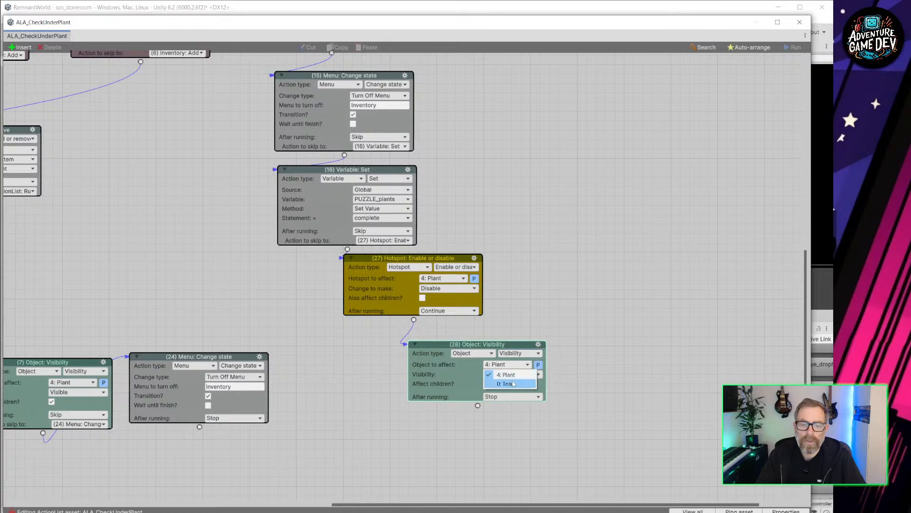
pyautogui.click(499, 374)
pyautogui.click(500, 375)
pyautogui.click(509, 395)
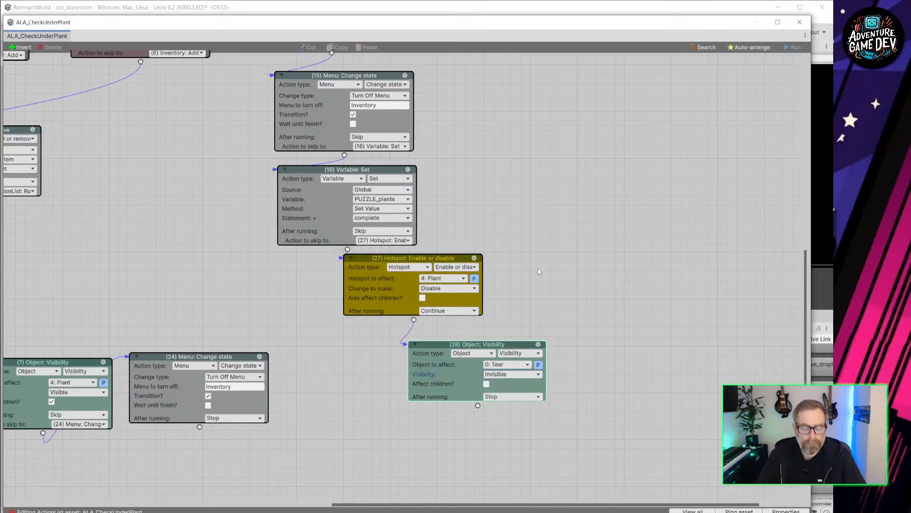
pyautogui.click(799, 22)
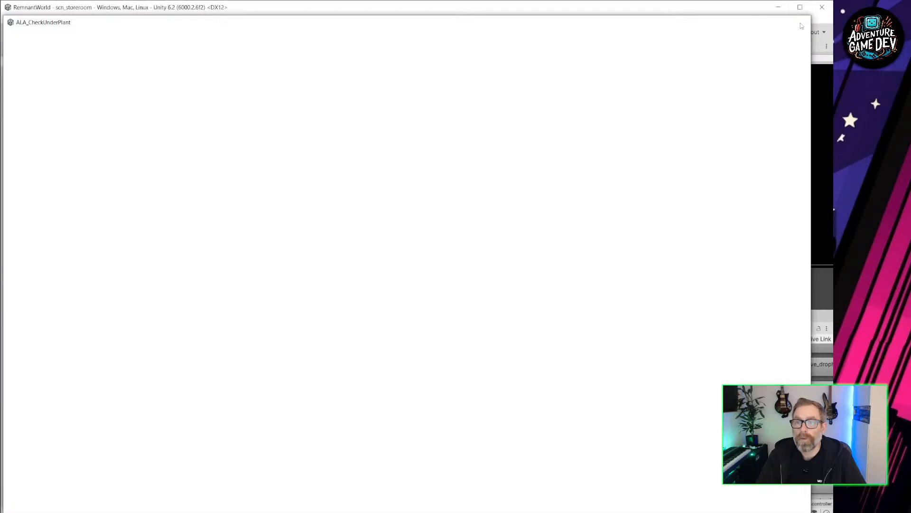
pyautogui.click(800, 22)
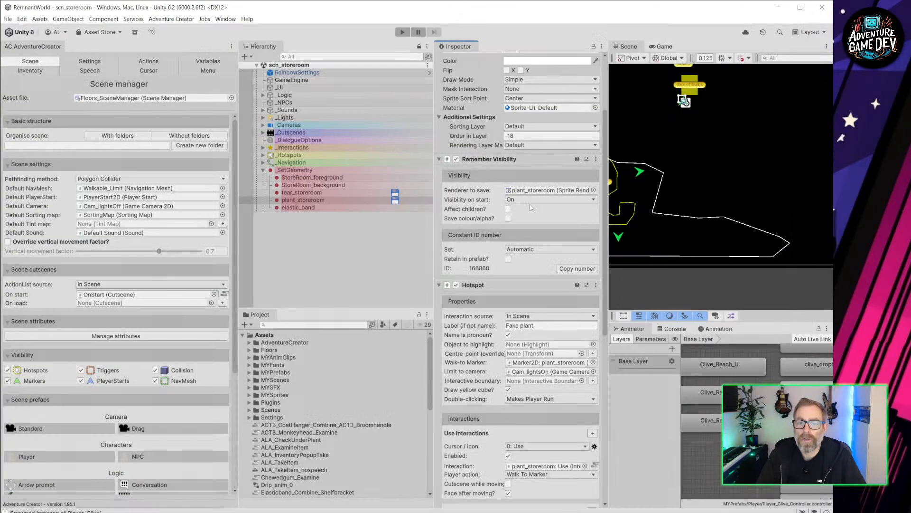
# Step: Compare the components of plant_storeroom and tear_storeroom, and add a Remember Visibility component to tear_storeroom
pyautogui.click(326, 200)
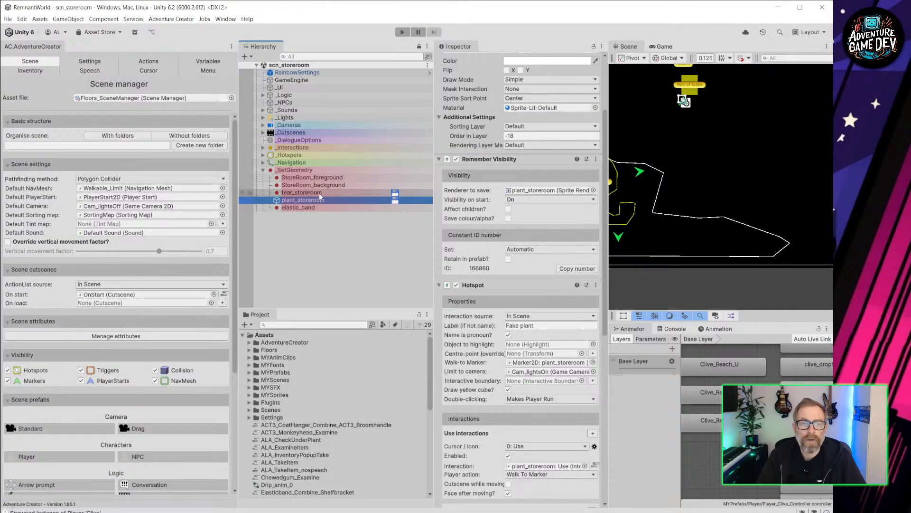
pyautogui.click(316, 192)
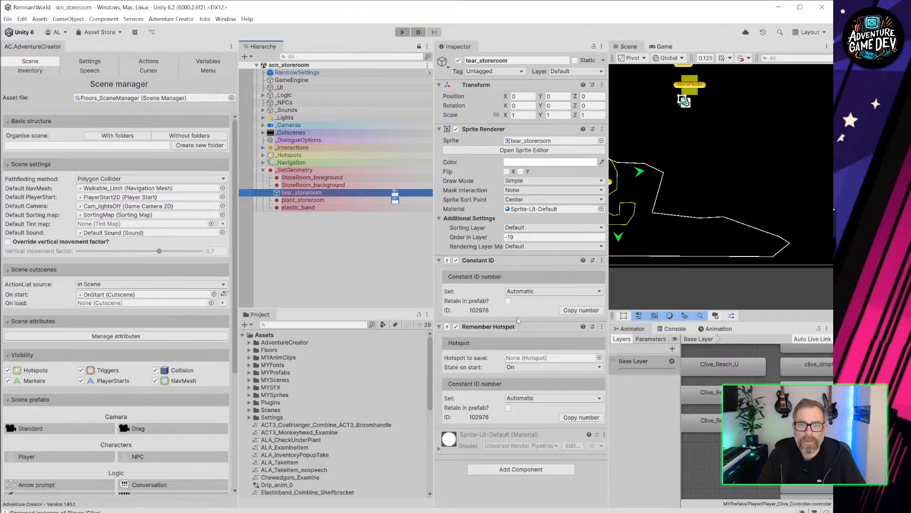
pyautogui.click(317, 199)
pyautogui.click(321, 192)
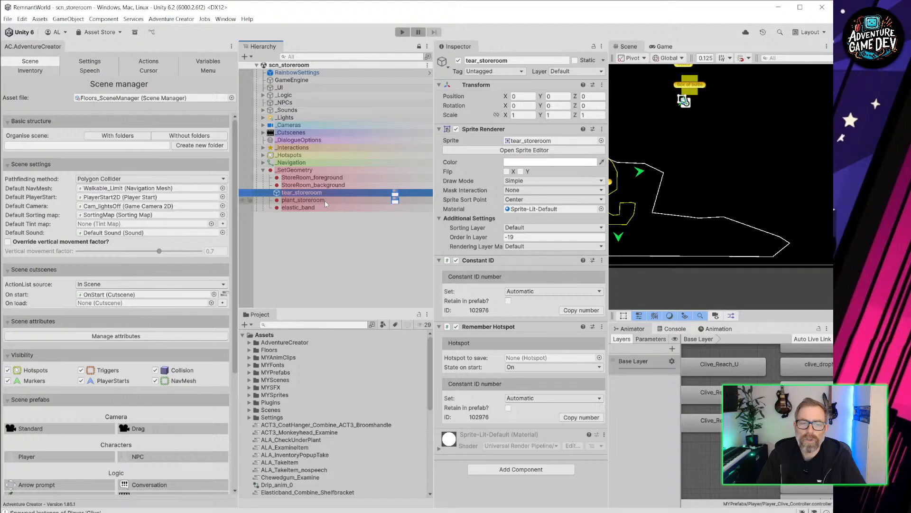
pyautogui.click(522, 470)
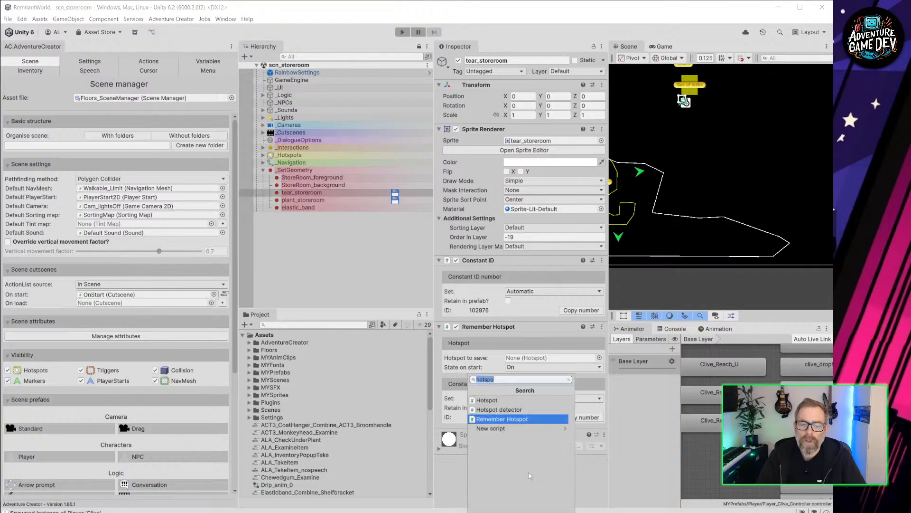
pyautogui.write('tear')
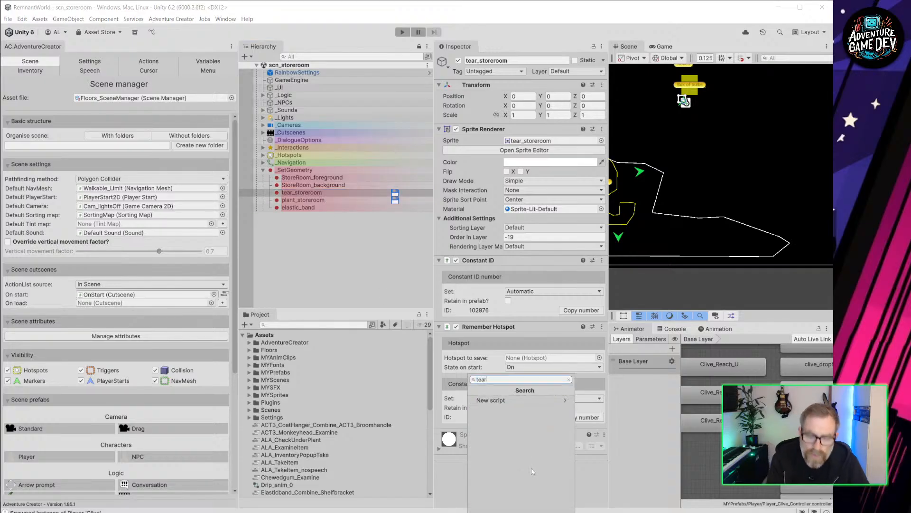
pyautogui.press('BackSpace')
pyautogui.press('BackSpace')
pyautogui.press('BackSpace')
pyautogui.press('BackSpace')
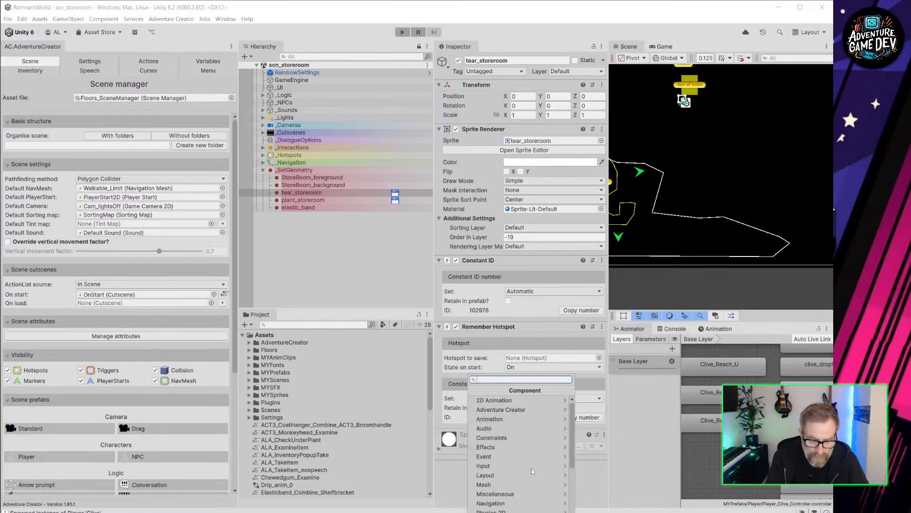
pyautogui.write('visi')
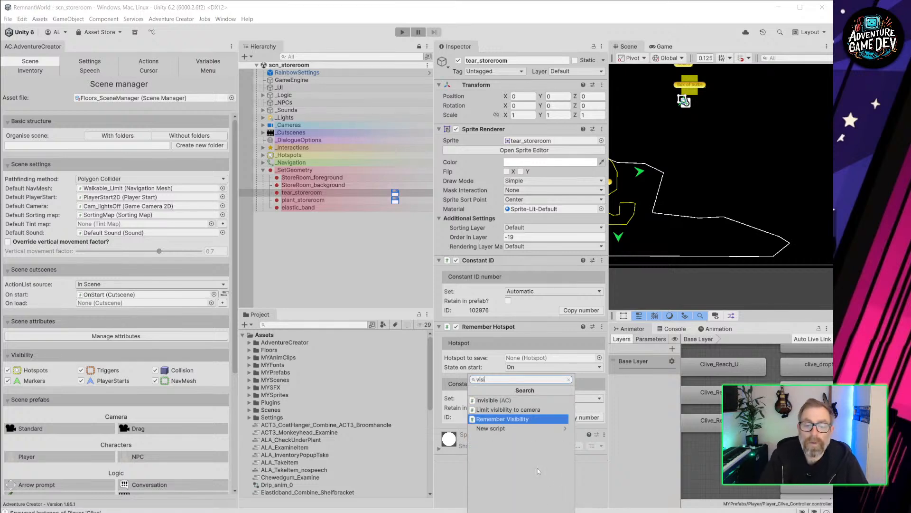
pyautogui.click(516, 420)
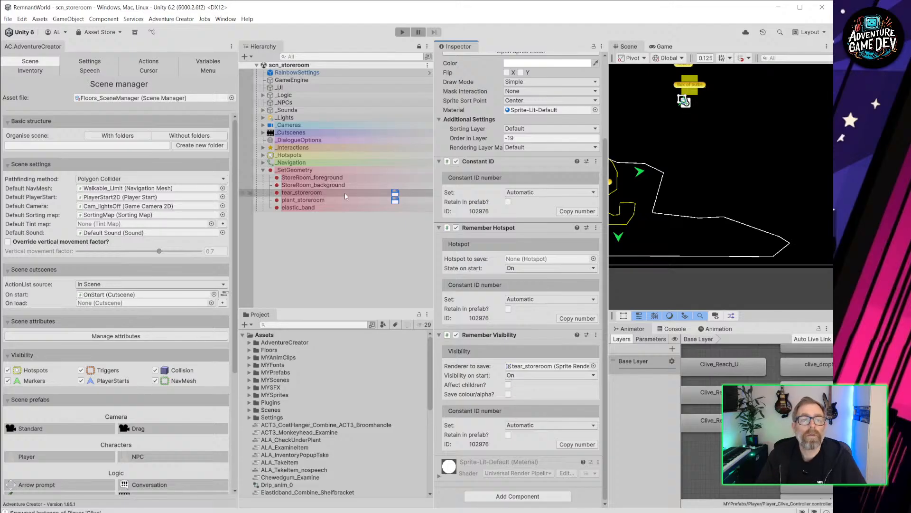
# Step: Open the recent scene scn_office
pyautogui.click(8, 19)
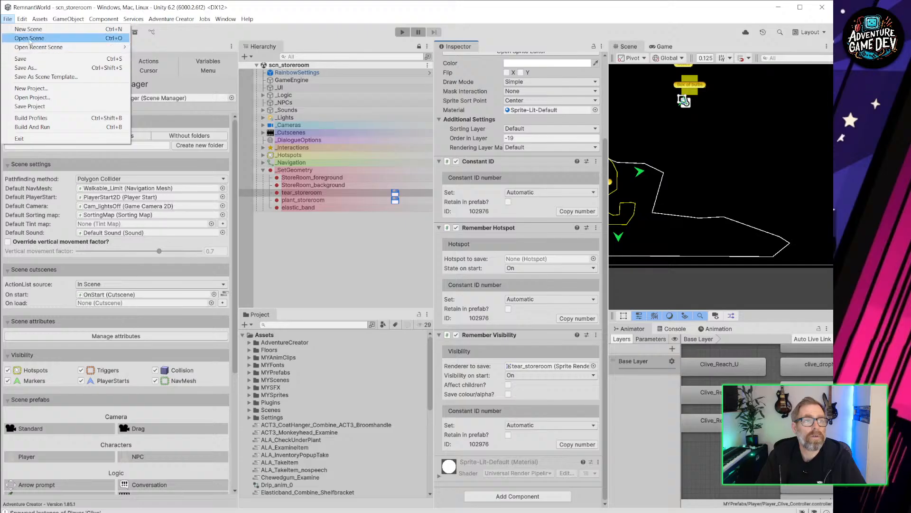
pyautogui.moveTo(95, 47)
pyautogui.click(209, 56)
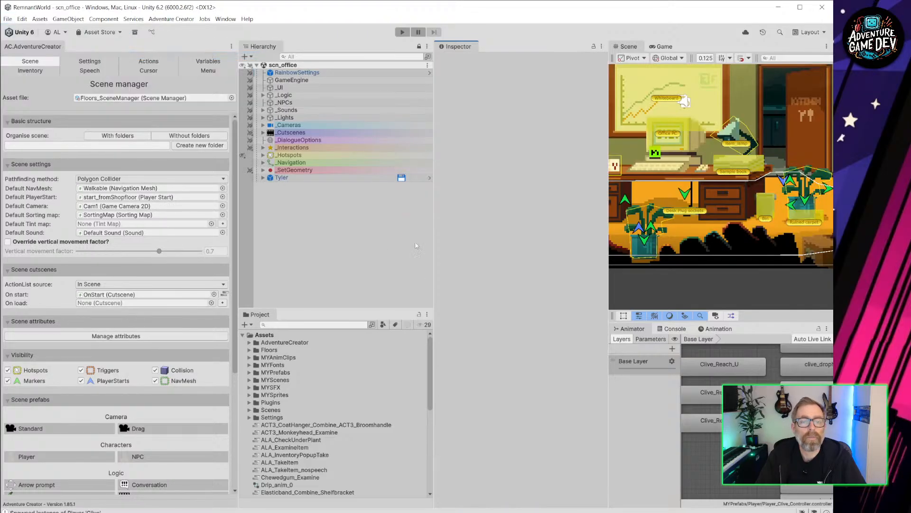
# Step: Inspect the components of the tear_office object under _SetGeometry in the scn_office scene
pyautogui.click(263, 170)
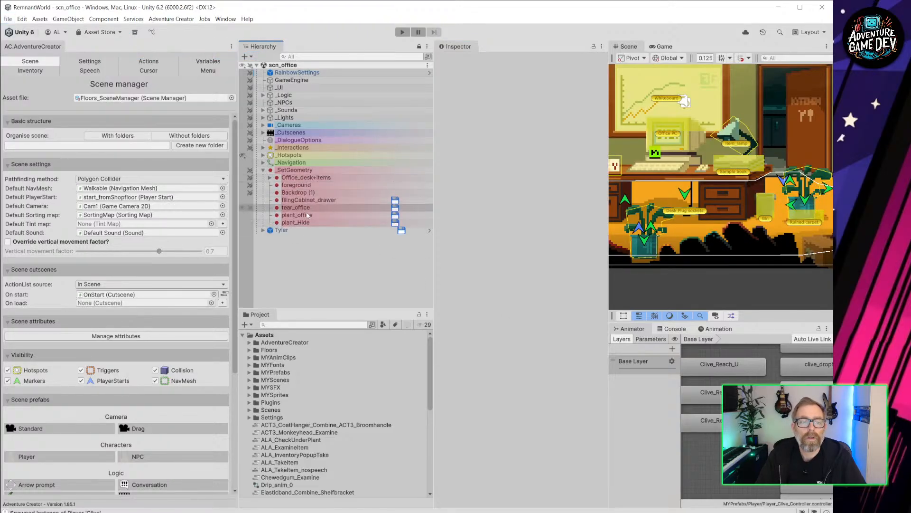
pyautogui.click(316, 208)
pyautogui.scroll(-2, 503, 230)
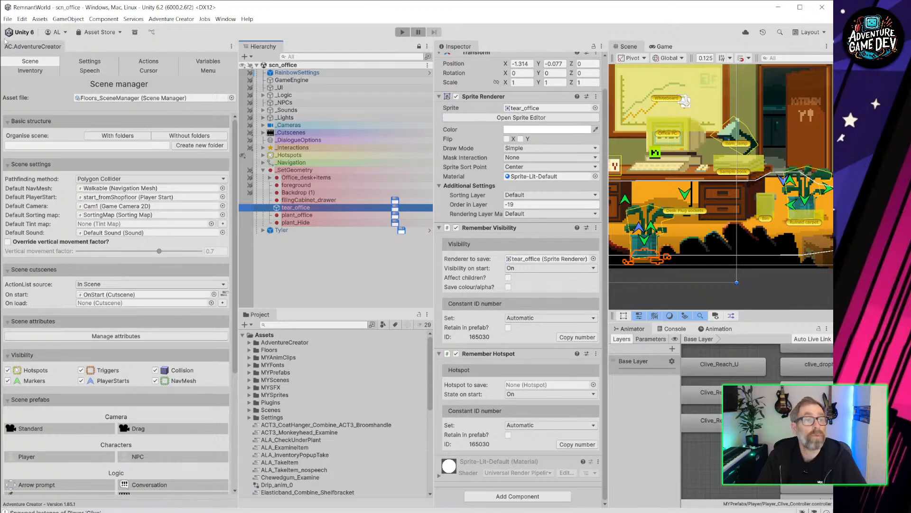
# Step: Open the scn_shopfloor_act2 scene and inspect the Tear_shop object's components under _SetGeometry
pyautogui.click(8, 20)
pyautogui.moveTo(36, 48)
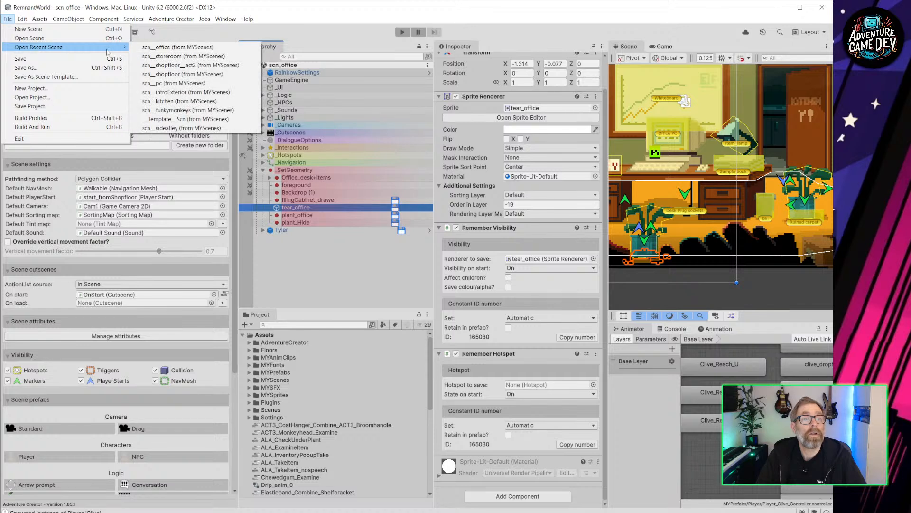
pyautogui.click(190, 65)
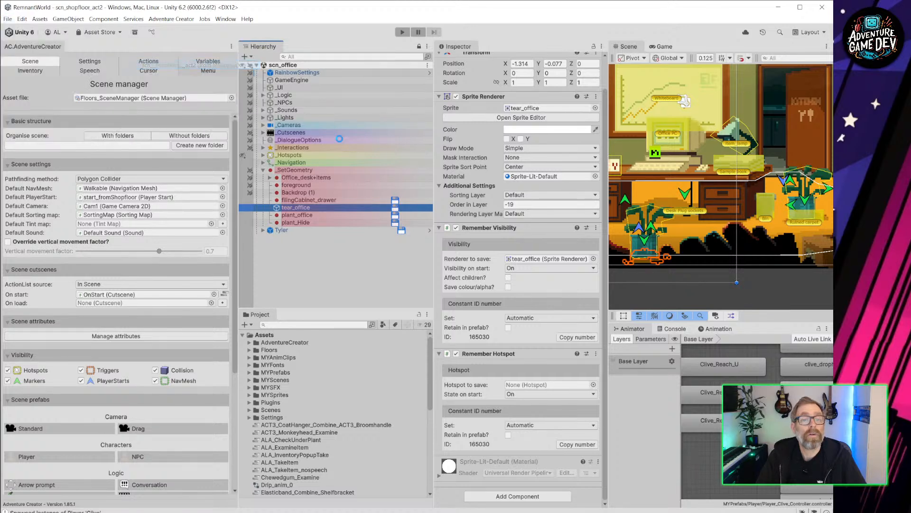
pyautogui.click(263, 170)
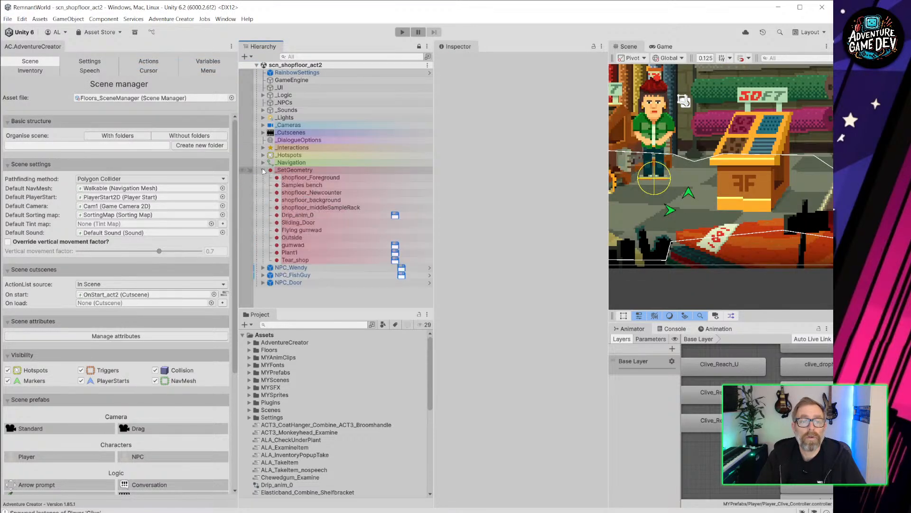
pyautogui.click(295, 260)
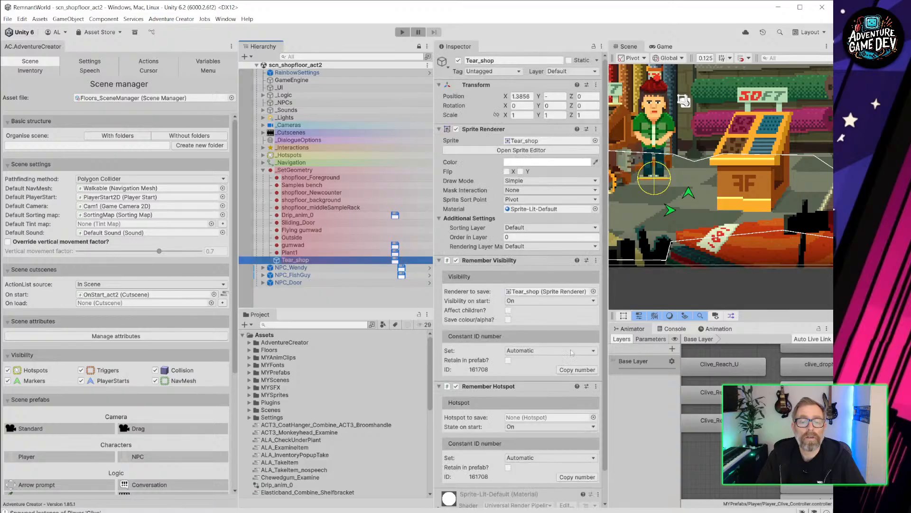
pyautogui.scroll(-3, 502, 388)
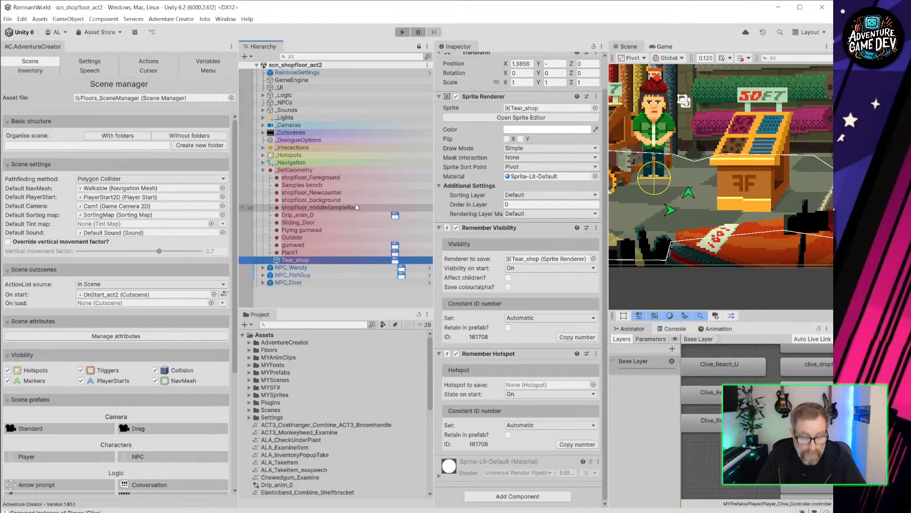
# Step: Playtest the shop floor scene by walking to the laminate section and examining the damaged brown sample floor
pyautogui.click(403, 32)
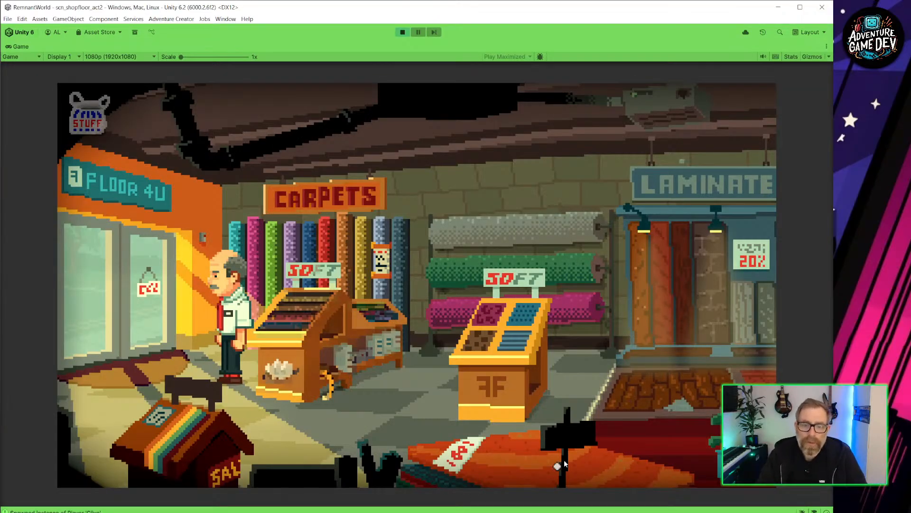
pyautogui.click(589, 387)
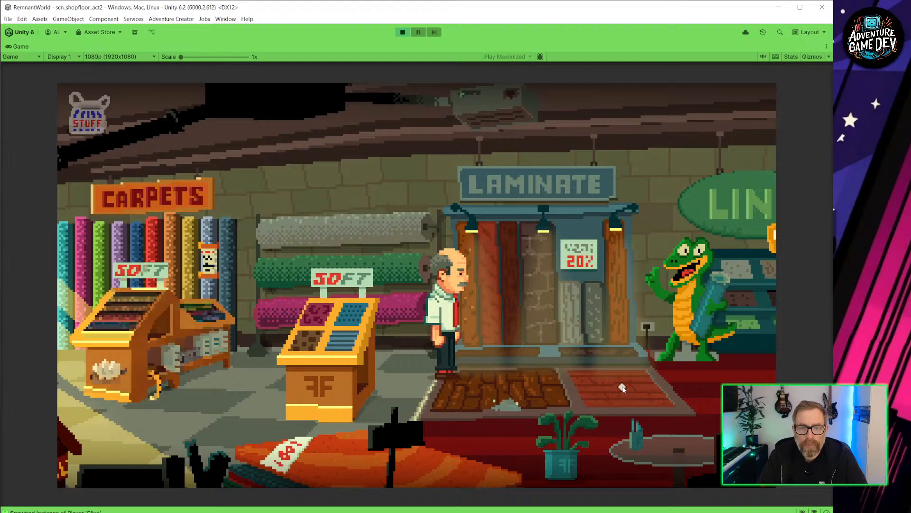
pyautogui.click(495, 390)
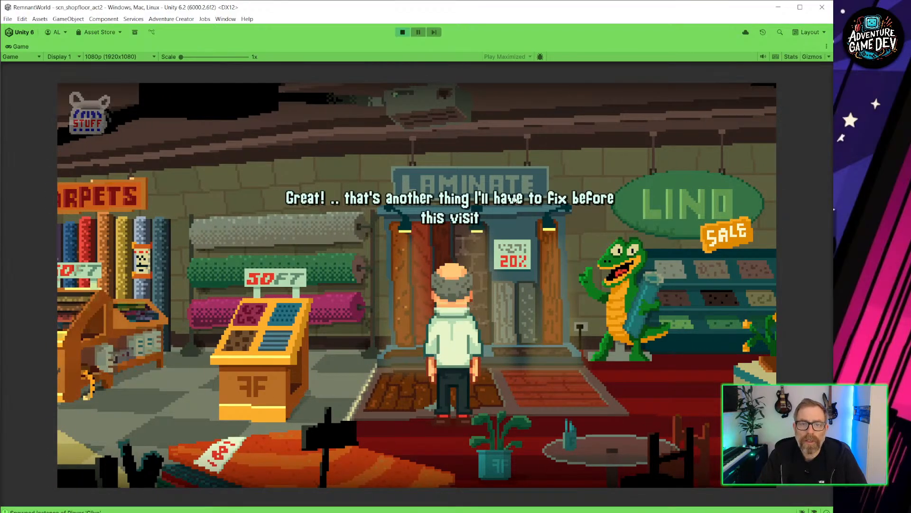
# Step: In the running game, go to the office, interact with the fake plant by the desk and enter the storeroom
pyautogui.click(559, 398)
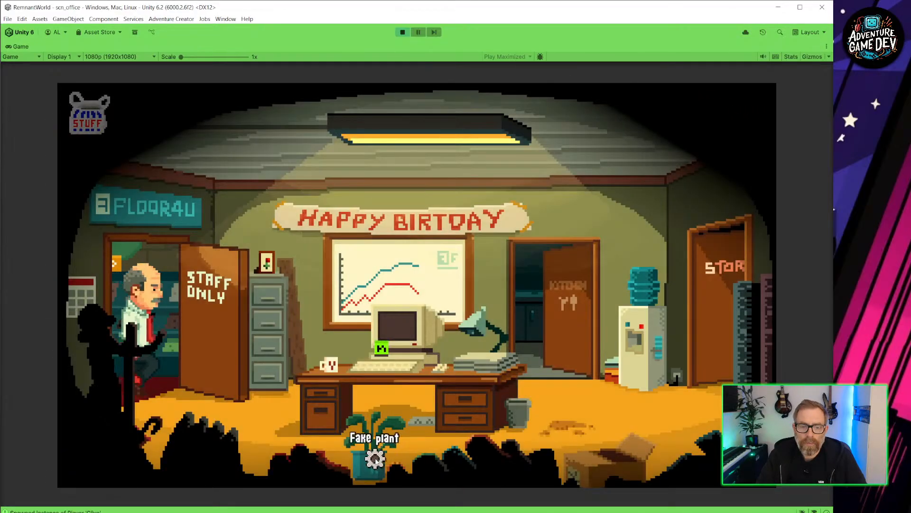
pyautogui.click(375, 447)
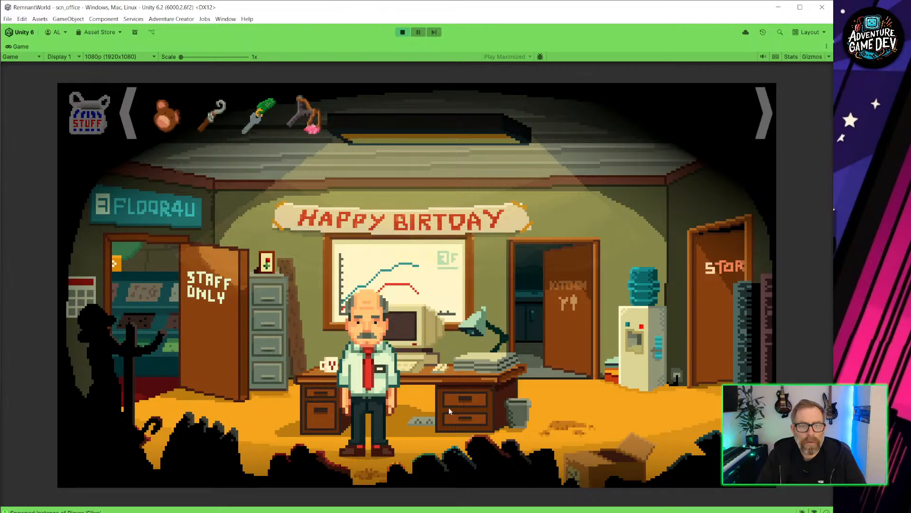
pyautogui.click(727, 311)
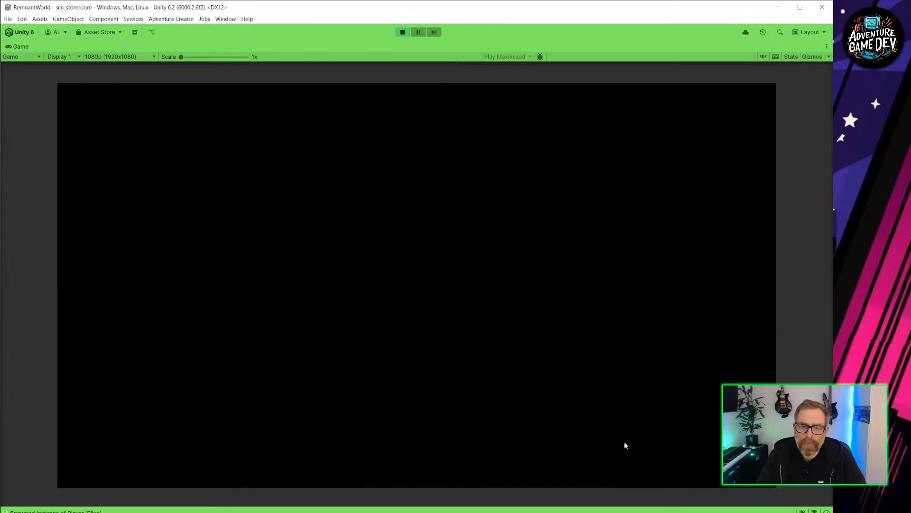
# Step: Test the storeroom's lightswitch off and on, and pick up the fake plant beside the shelves
pyautogui.click(142, 306)
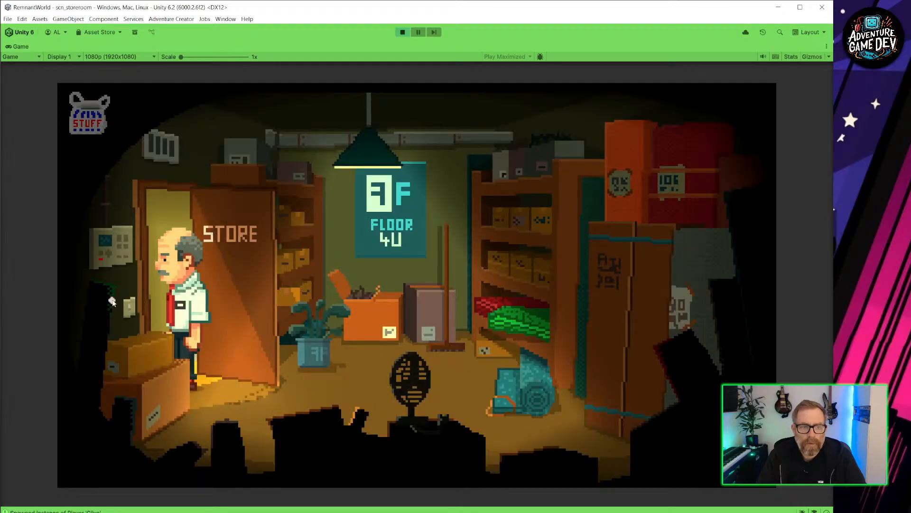
pyautogui.click(128, 306)
pyautogui.click(315, 356)
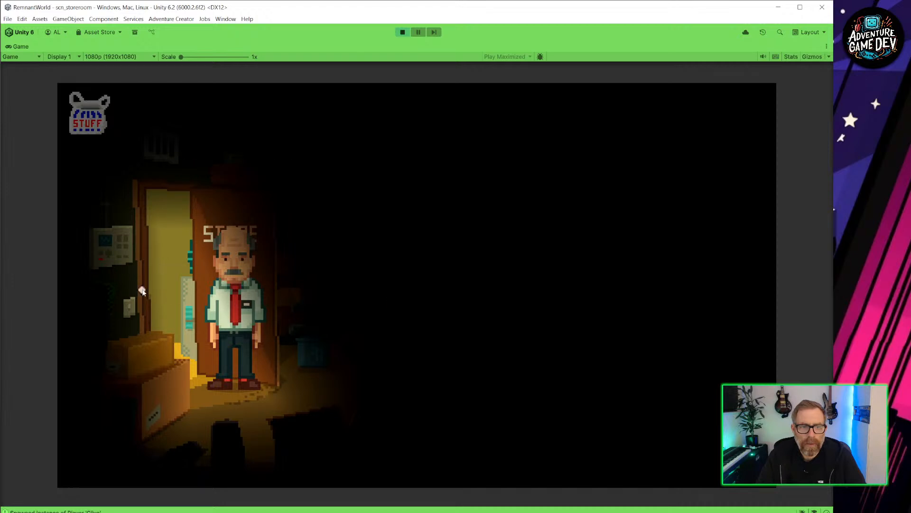
pyautogui.click(132, 303)
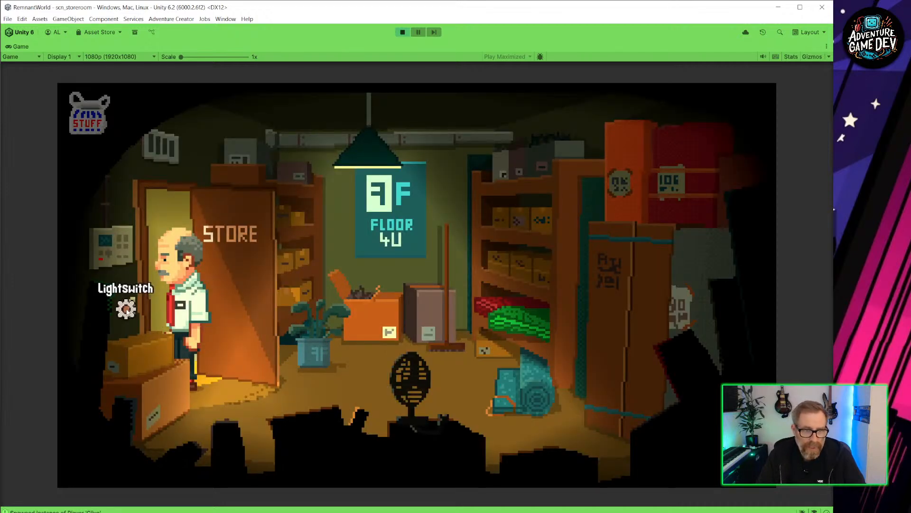
pyautogui.click(308, 353)
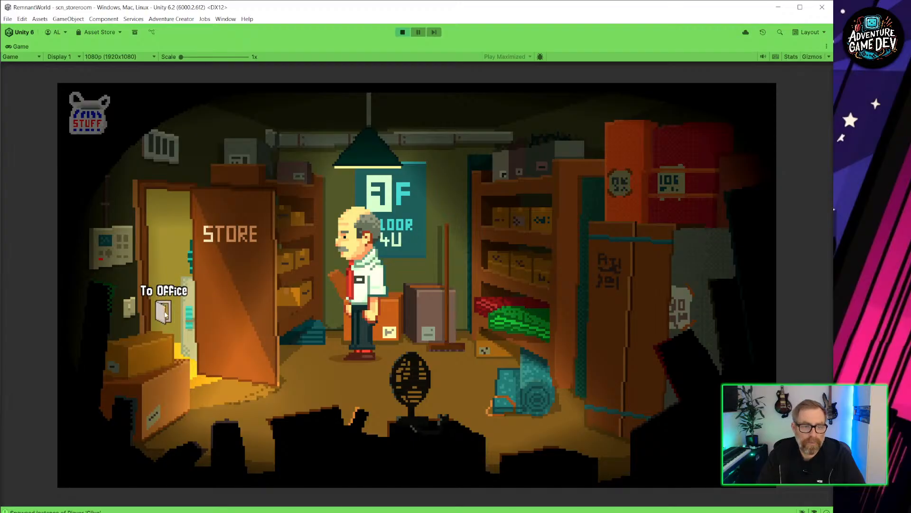
# Step: Walk back and forth between the storeroom and the office, and try to lift the office's fake plant
pyautogui.click(188, 309)
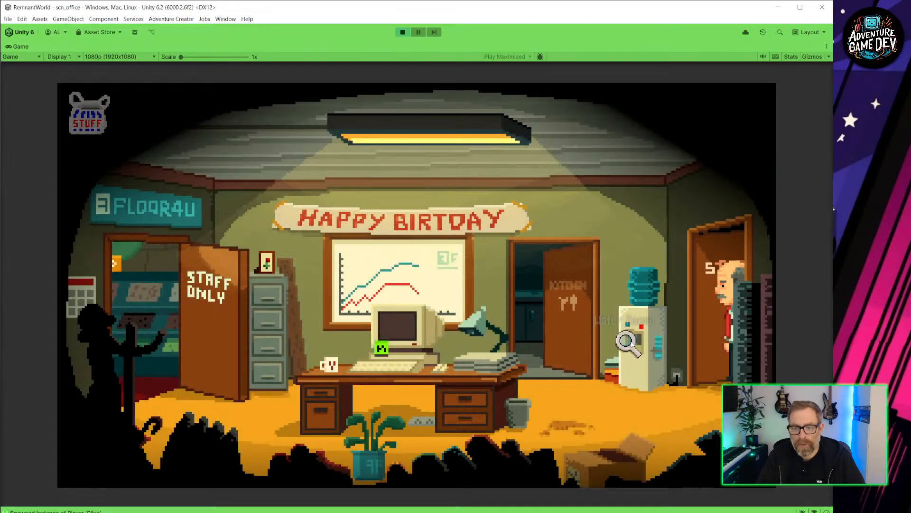
pyautogui.click(716, 328)
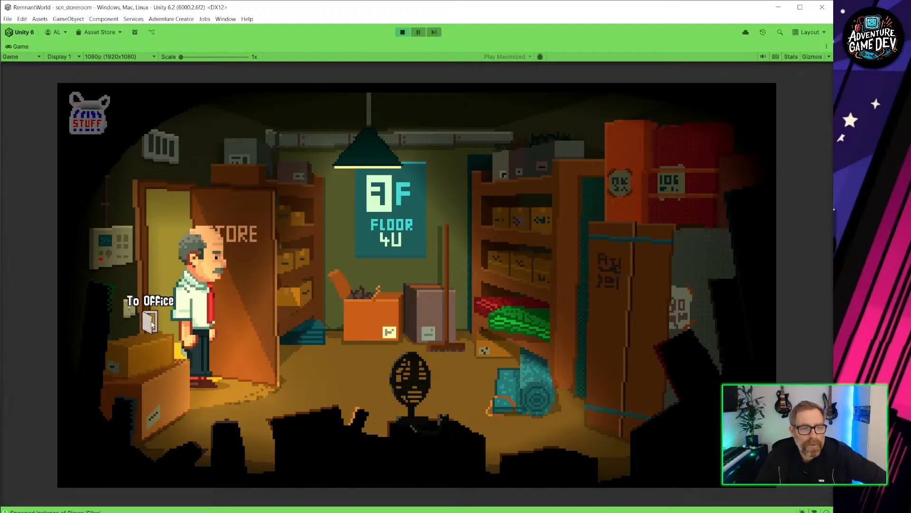
pyautogui.click(163, 309)
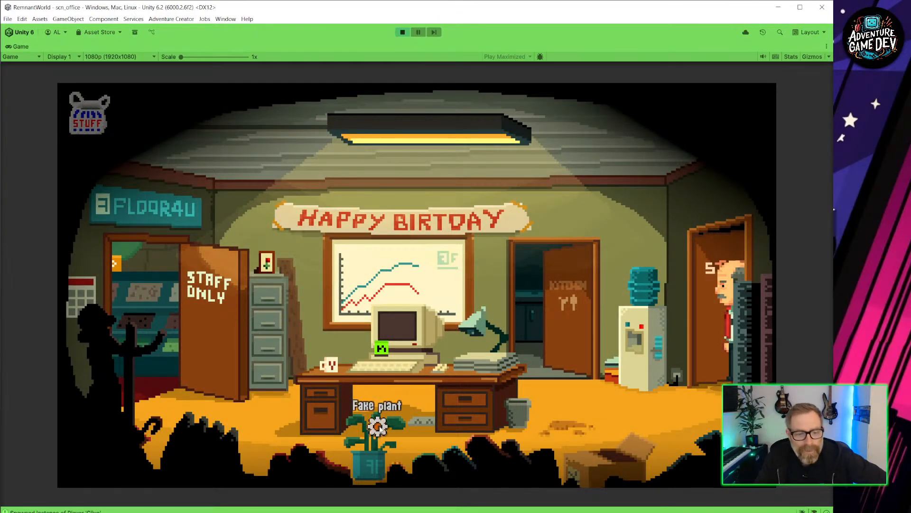
pyautogui.click(355, 453)
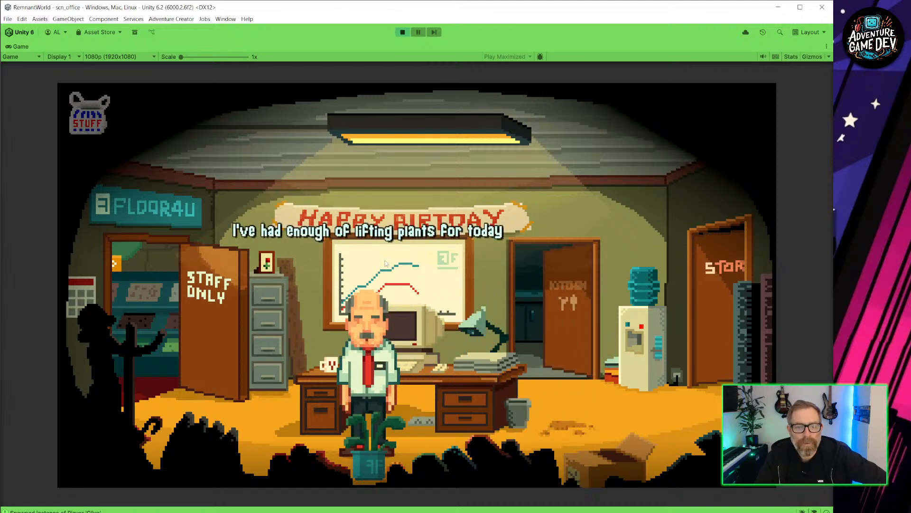
# Step: Use the fake plant from the inventory on the ruined carpet patch in the office and end the playtest
pyautogui.click(91, 121)
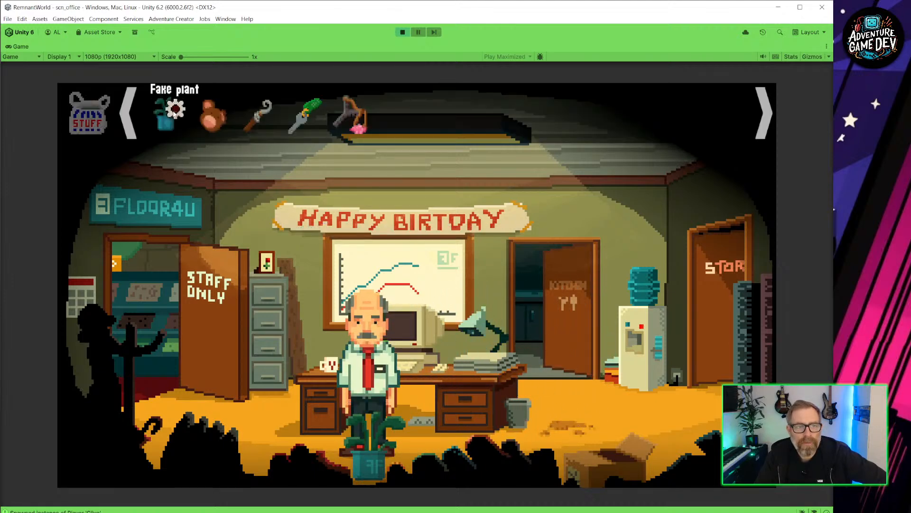
pyautogui.click(166, 114)
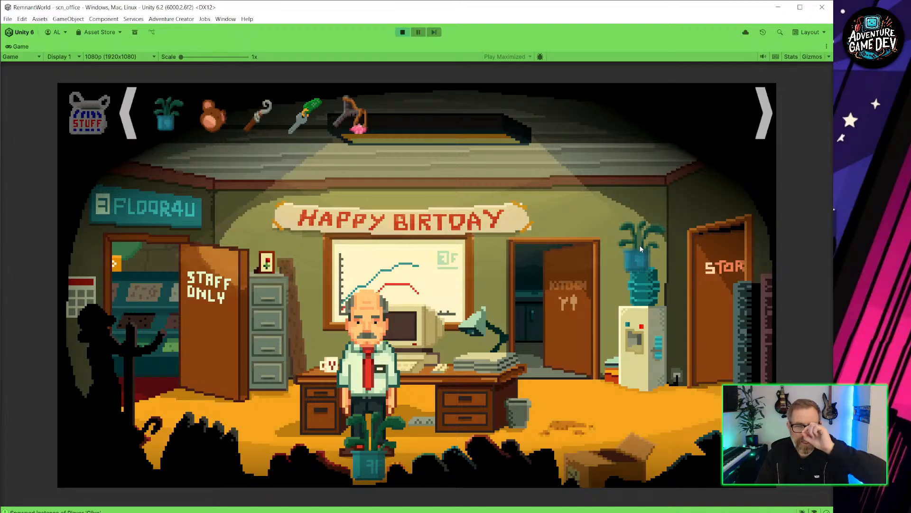
pyautogui.moveTo(640, 248); pyautogui.dragTo(416, 196)
pyautogui.moveTo(251, 195); pyautogui.dragTo(335, 435)
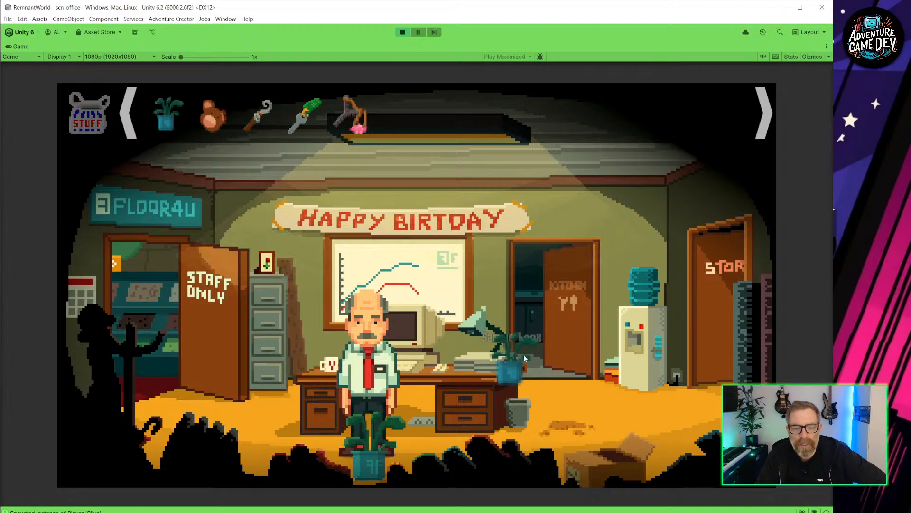
pyautogui.click(571, 428)
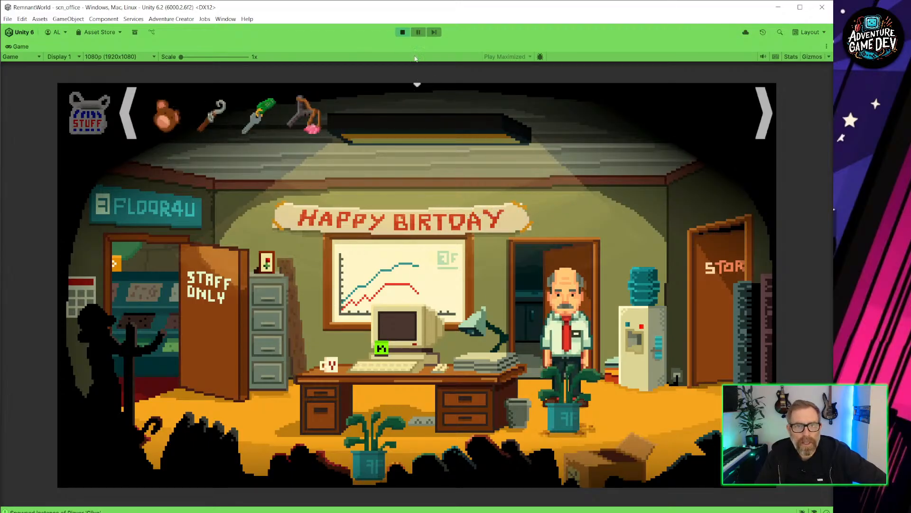
pyautogui.click(403, 32)
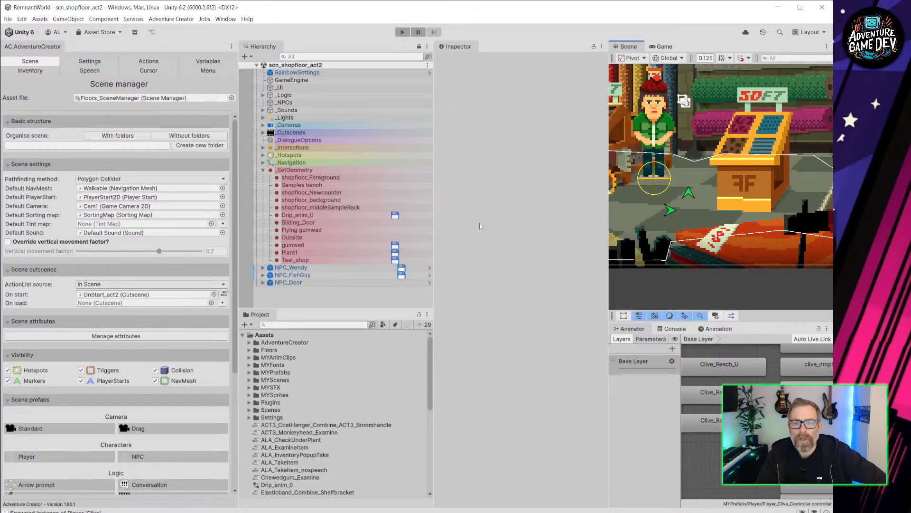
# Step: Open the storeroom scene from MYScenes, playtest it and check the Loaded Slingshot in the inventory
pyautogui.click(7, 19)
pyautogui.moveTo(71, 47)
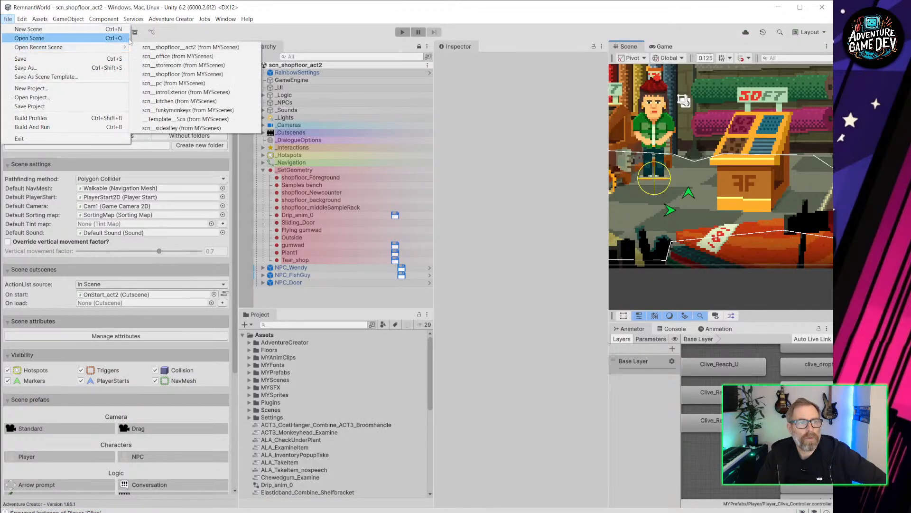
pyautogui.click(212, 65)
pyautogui.click(402, 33)
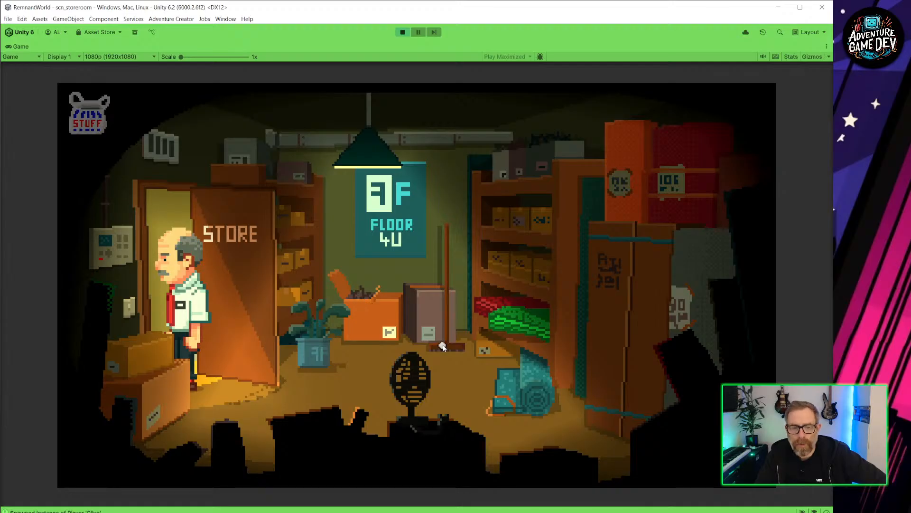
pyautogui.click(95, 117)
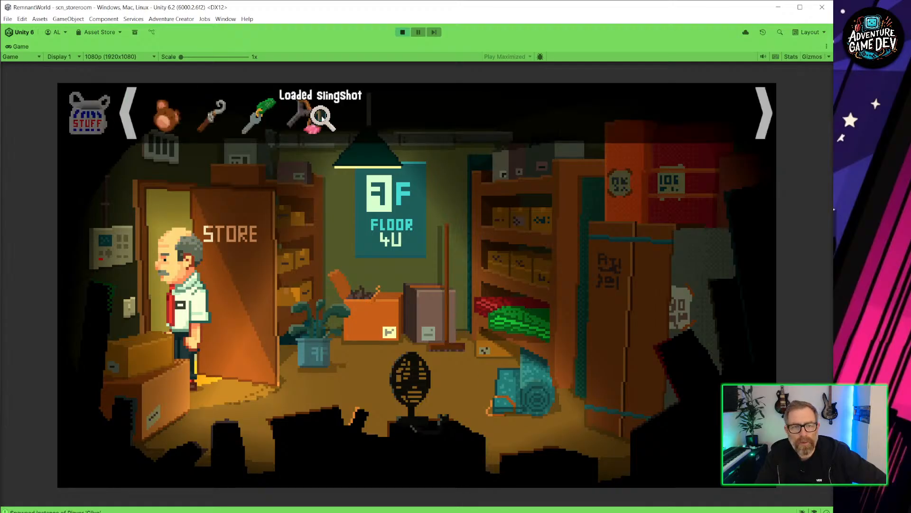
# Step: Switch to Aseprite, open the recent file items_BIG.aseprite and examine the slingshot sprites on the item sheet
pyautogui.hotkey('alt', 'Tab')
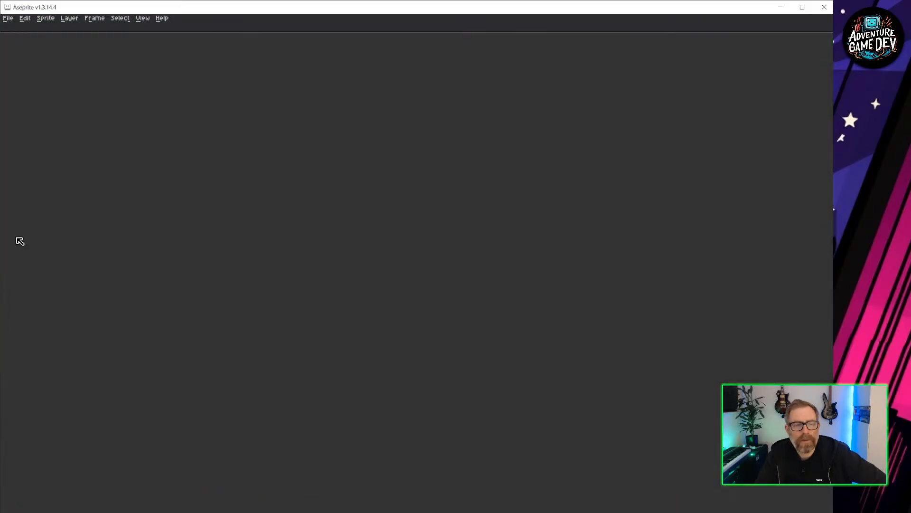
pyautogui.click(8, 19)
pyautogui.moveTo(31, 46)
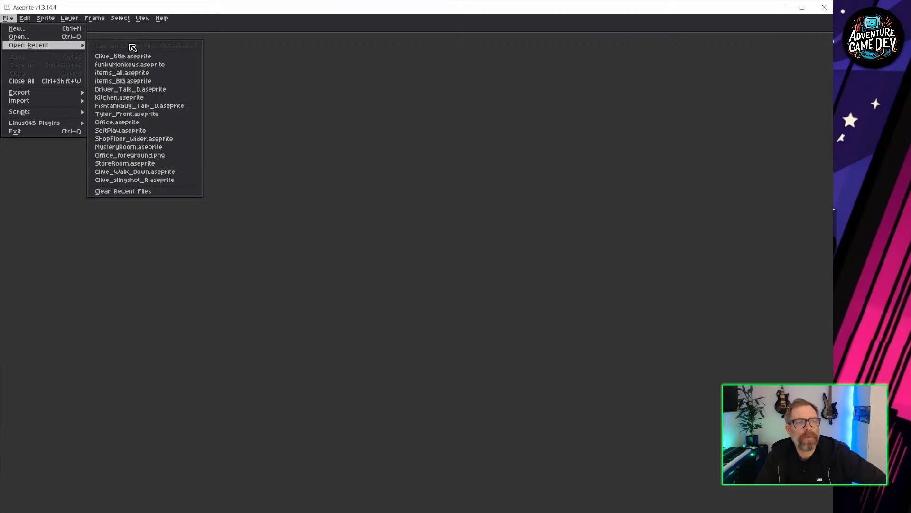
pyautogui.click(135, 81)
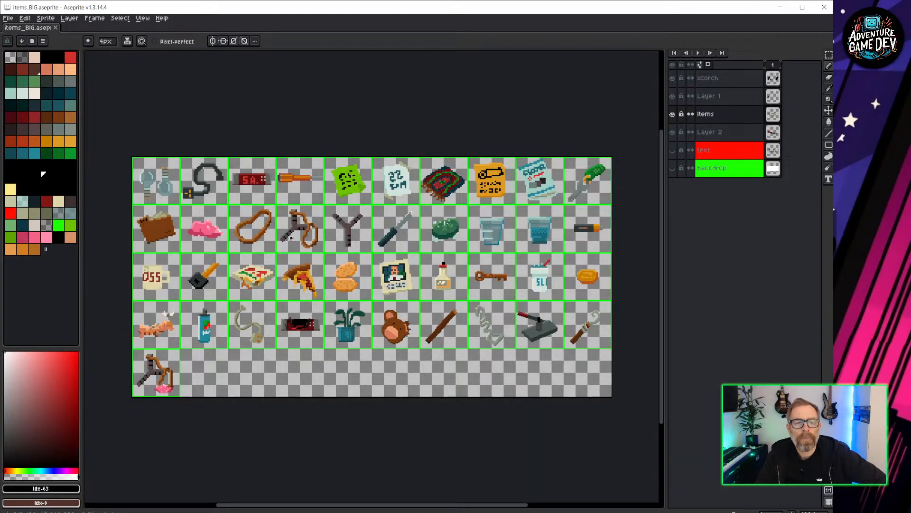
pyautogui.scroll(2, 291, 237)
pyautogui.scroll(-2, 197, 234)
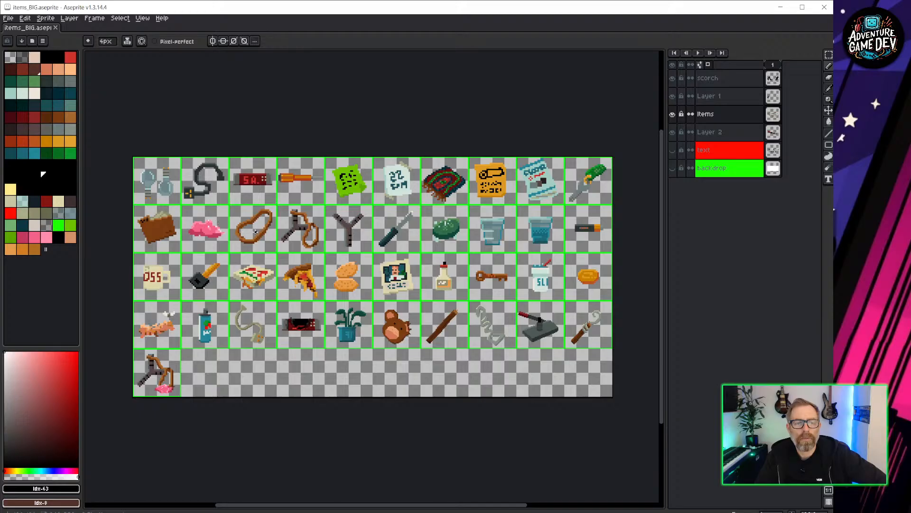
pyautogui.scroll(2, 255, 231)
pyautogui.scroll(-1, 406, 238)
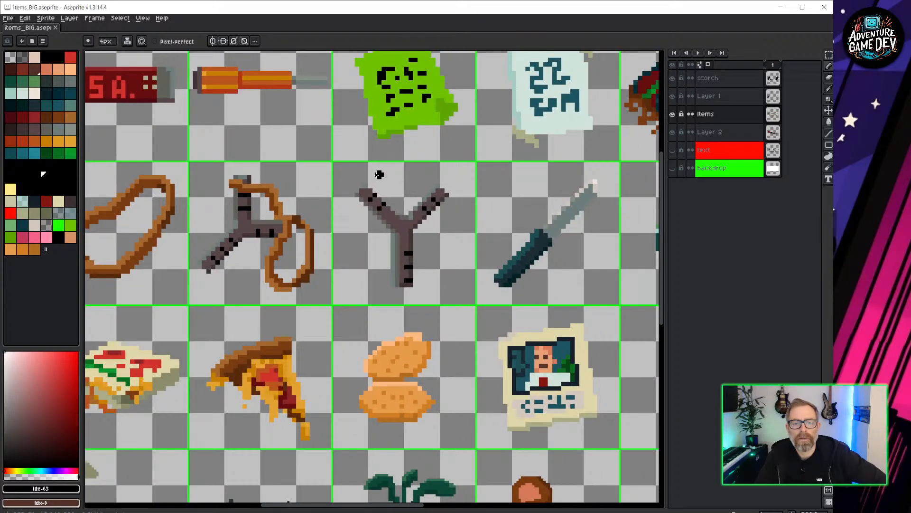
pyautogui.scroll(-2, 361, 211)
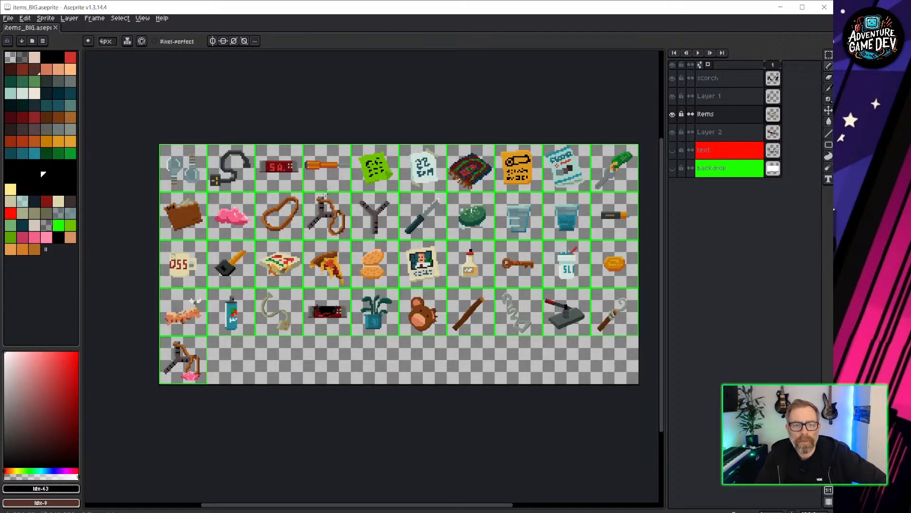
# Step: Examine the elastic band, slingshot and loaded slingshot sprites up close on the item sheet, and compare them with the whole sheet
pyautogui.scroll(2, 319, 214)
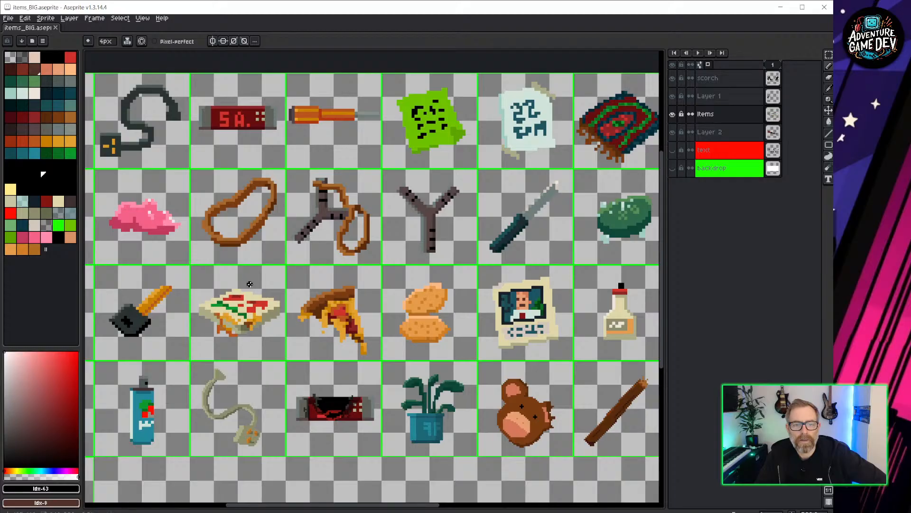
pyautogui.moveTo(246, 284); pyautogui.dragTo(443, 180, button='middle')
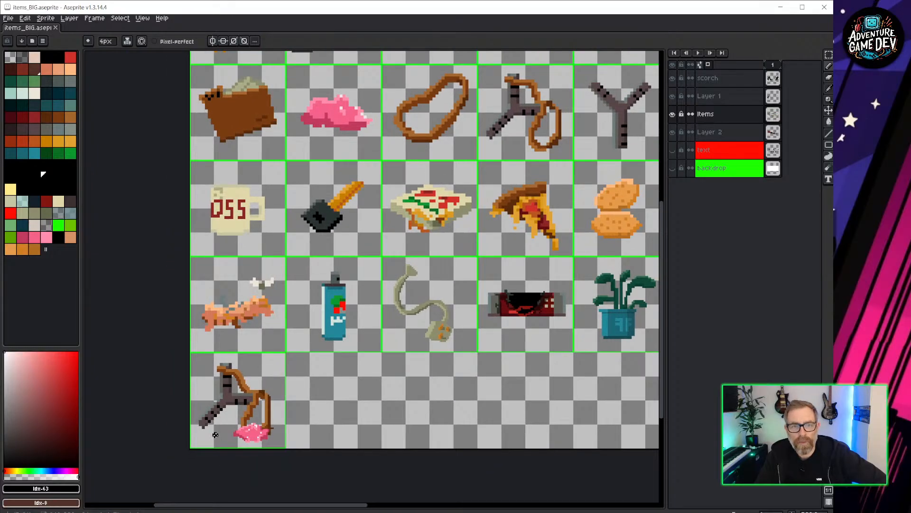
pyautogui.moveTo(465, 331); pyautogui.dragTo(265, 369, button='middle')
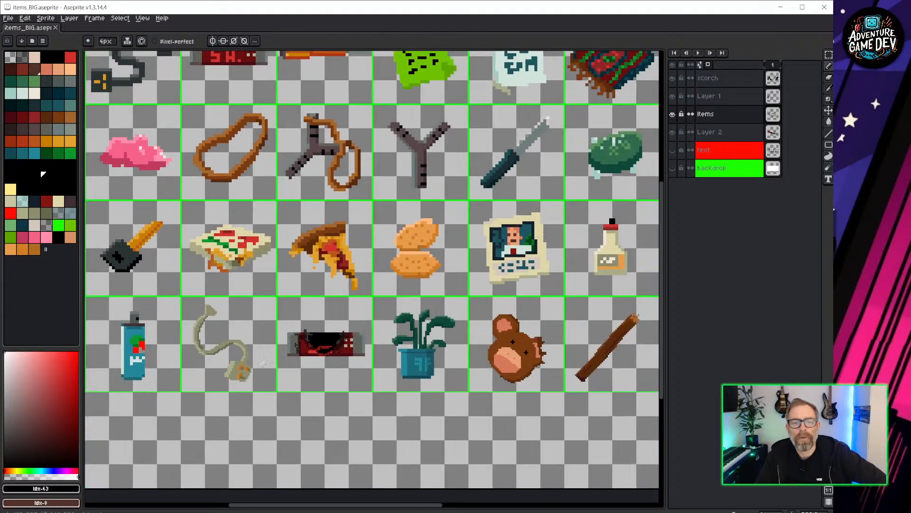
pyautogui.scroll(-1, 307, 269)
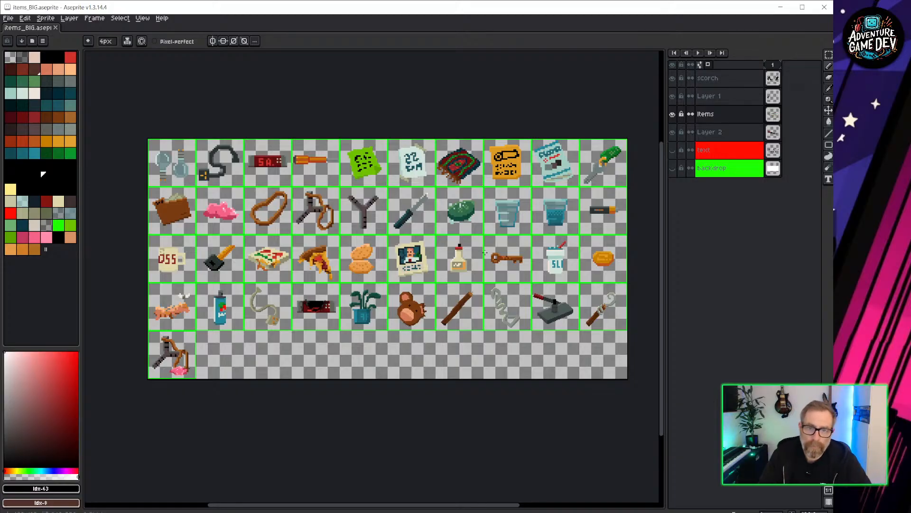
pyautogui.scroll(3, 485, 252)
pyautogui.scroll(-3, 434, 229)
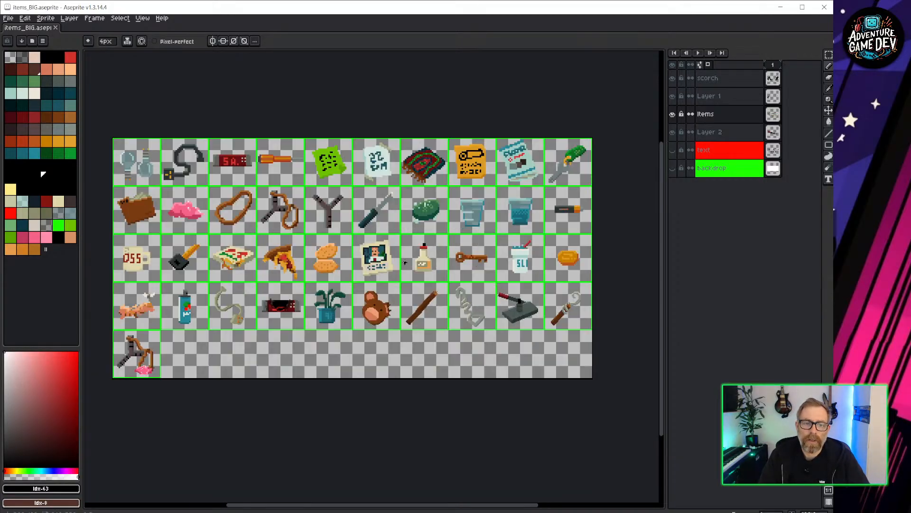
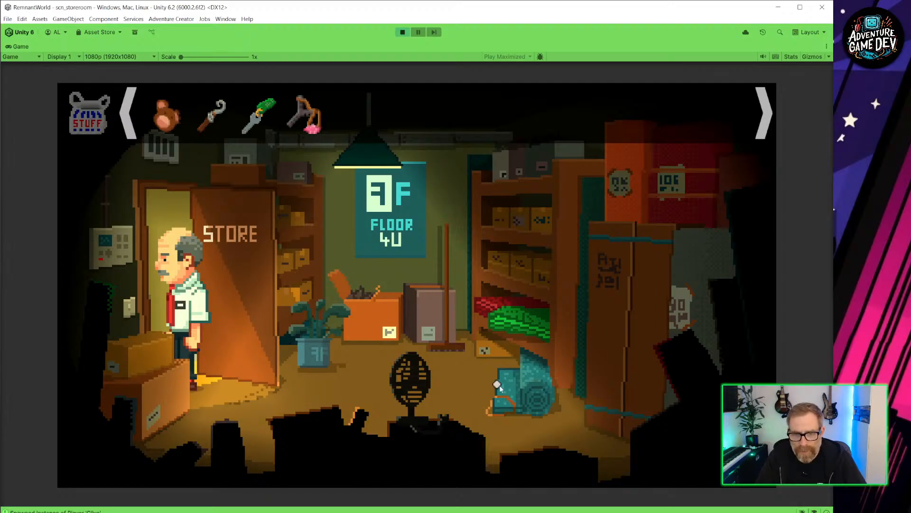
# Step: Switch to Unity, end the storeroom playtest and select the elastic_band sprite under _SetGeometry
pyautogui.click(403, 32)
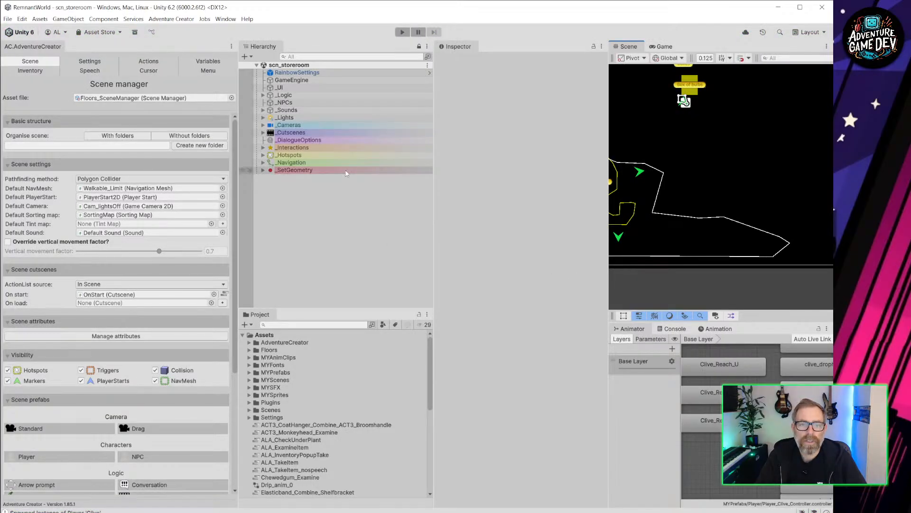
pyautogui.click(263, 170)
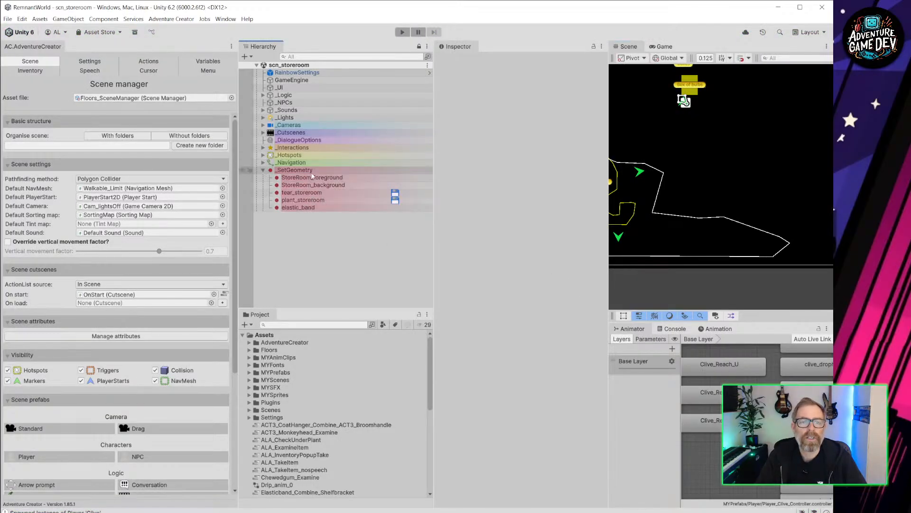
pyautogui.click(298, 207)
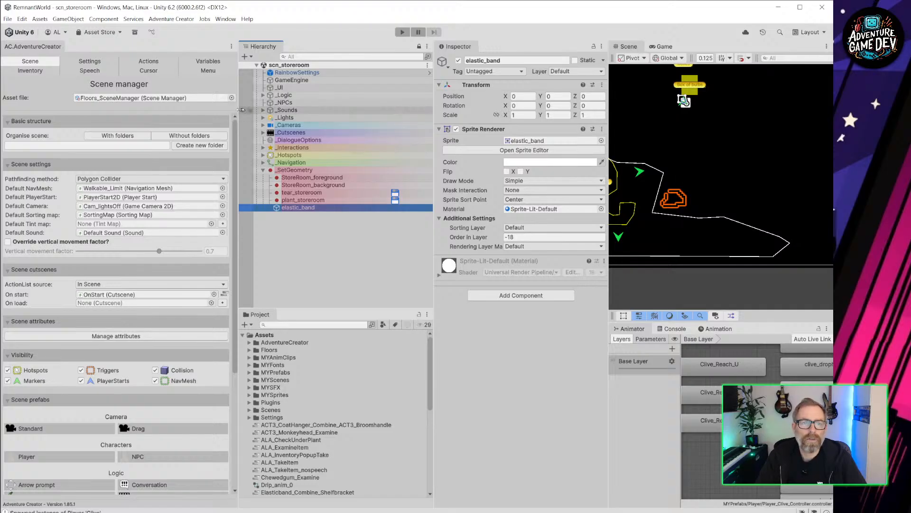
# Step: Enlarge the Scene view by narrowing the Adventure Creator, Hierarchy and Inspector areas, and bring the storeroom into view
pyautogui.moveTo(237, 119); pyautogui.dragTo(157, 118)
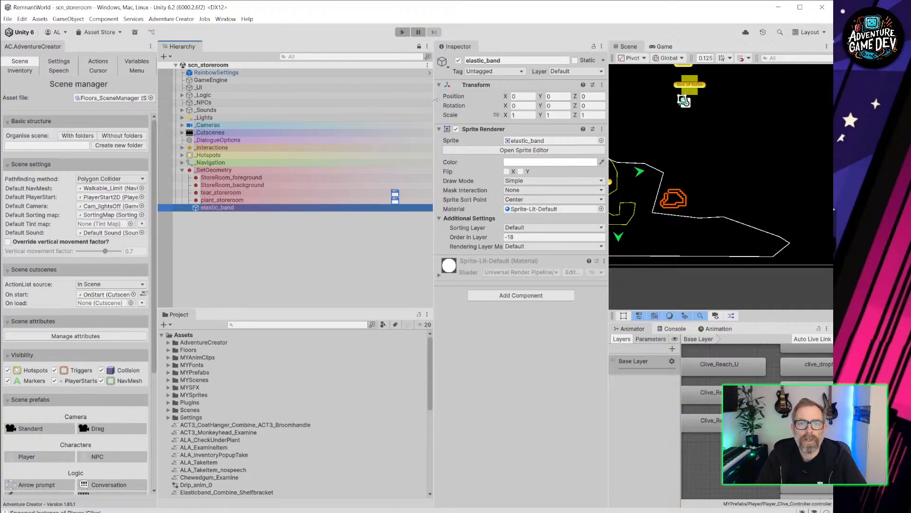
pyautogui.moveTo(433, 104); pyautogui.dragTo(337, 115)
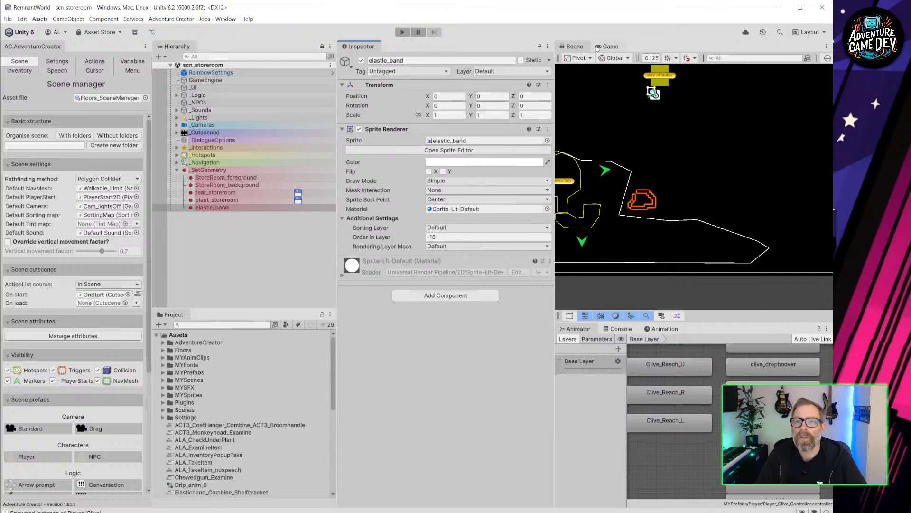
pyautogui.moveTo(555, 114); pyautogui.dragTo(423, 119)
pyautogui.moveTo(534, 130); pyautogui.dragTo(560, 131, button='middle')
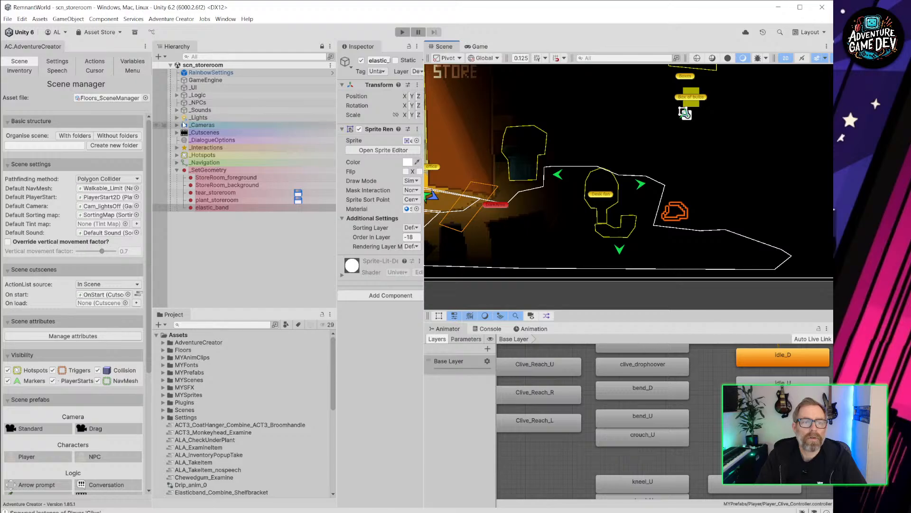
# Step: Deactivate the _Lights object so the storeroom artwork is shown unlit around the elastic band
pyautogui.click(256, 117)
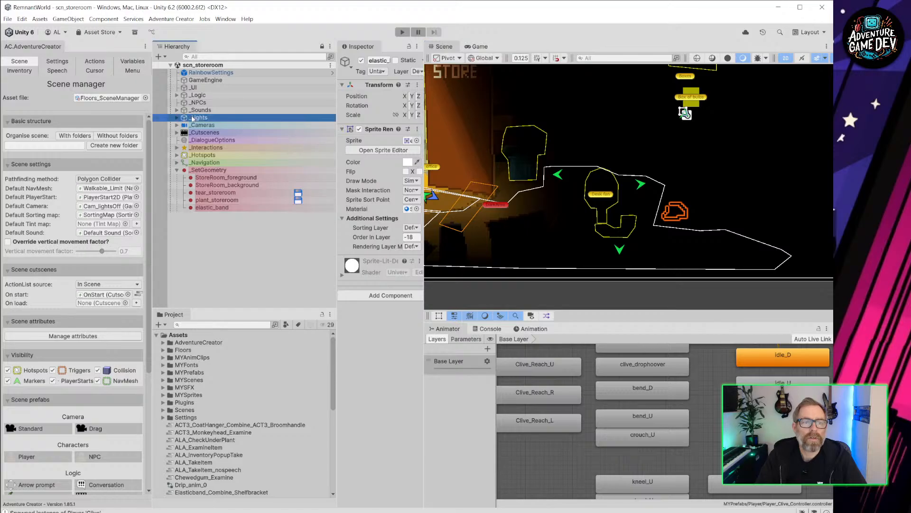
pyautogui.click(362, 61)
pyautogui.scroll(5, 666, 175)
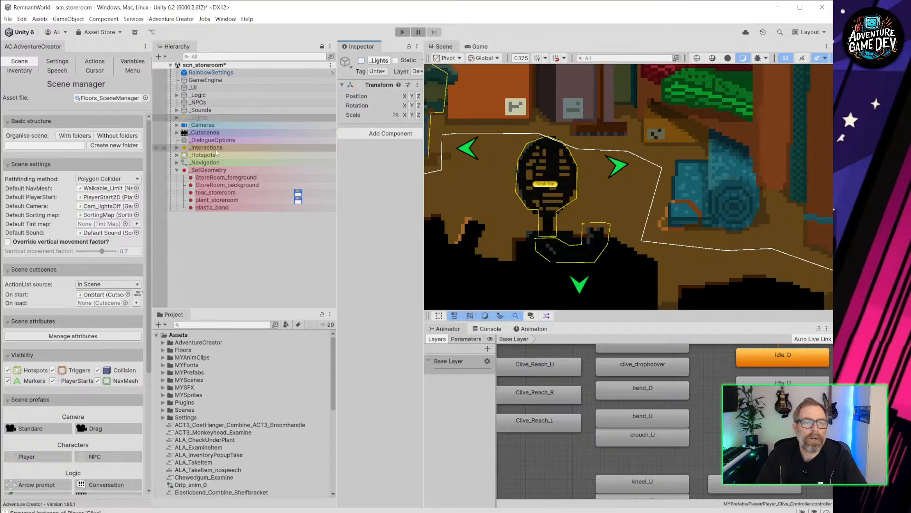
# Step: Convert the elastic_band sprite under _SetGeometry into a Hotspot 2D
pyautogui.click(216, 208)
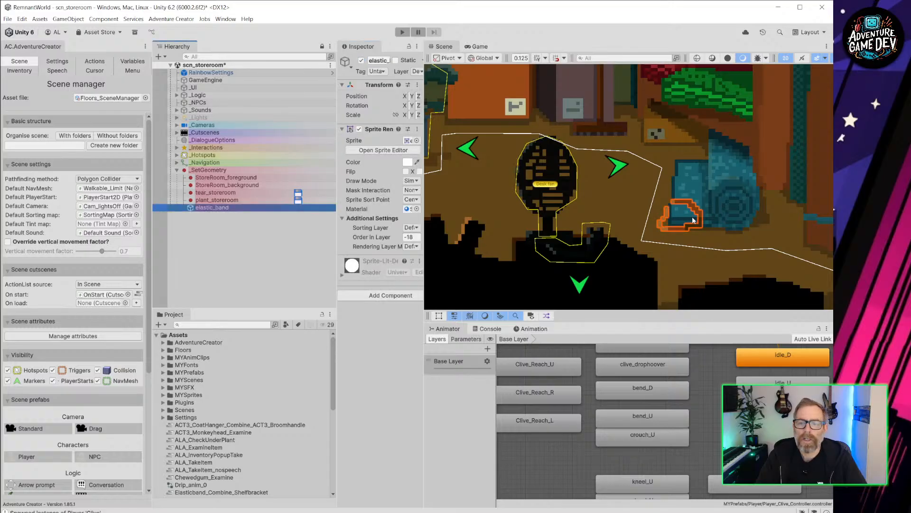
pyautogui.click(177, 156)
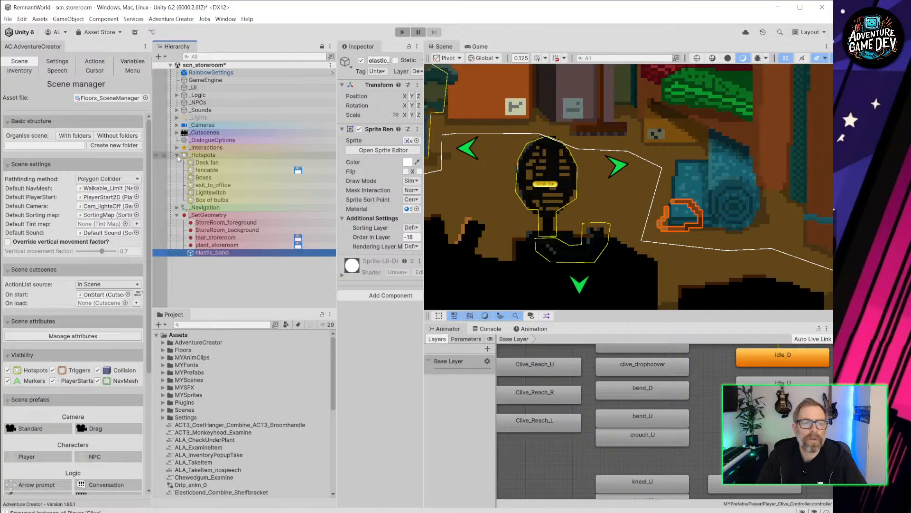
pyautogui.click(177, 155)
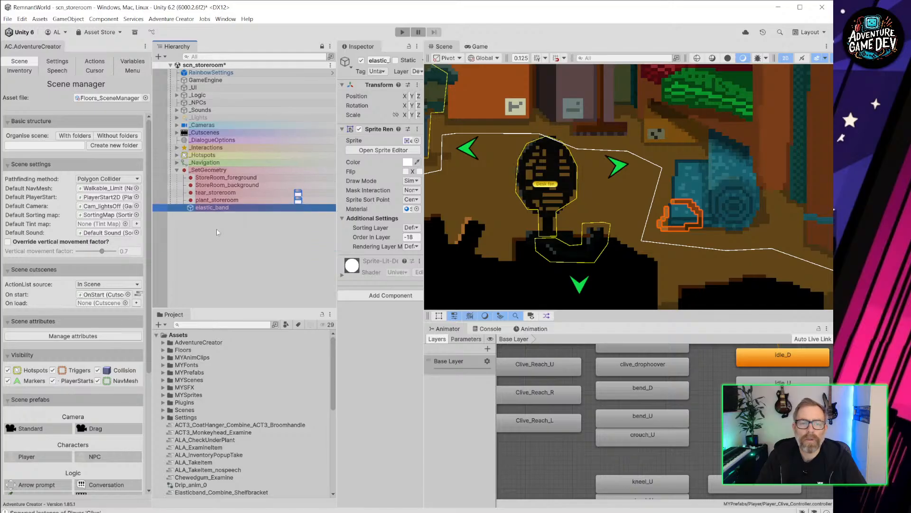
pyautogui.click(234, 209)
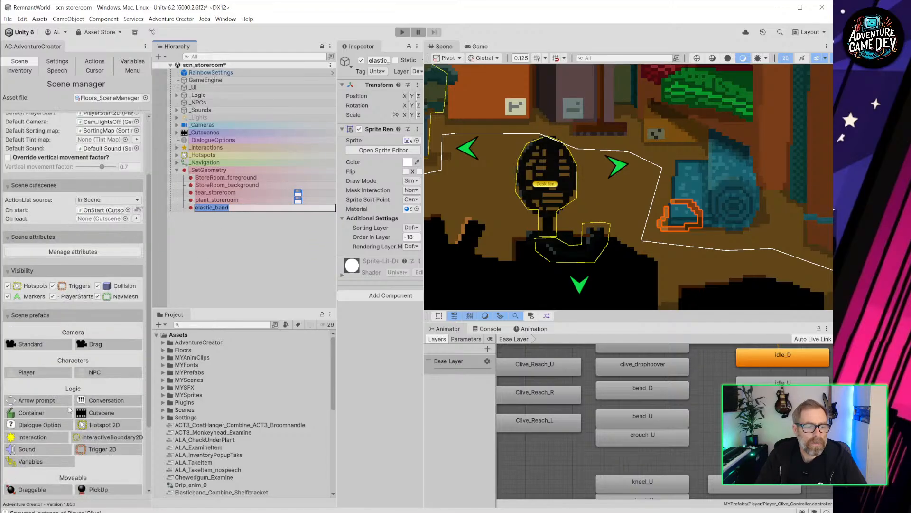
pyautogui.scroll(-5, 125, 392)
pyautogui.click(105, 368)
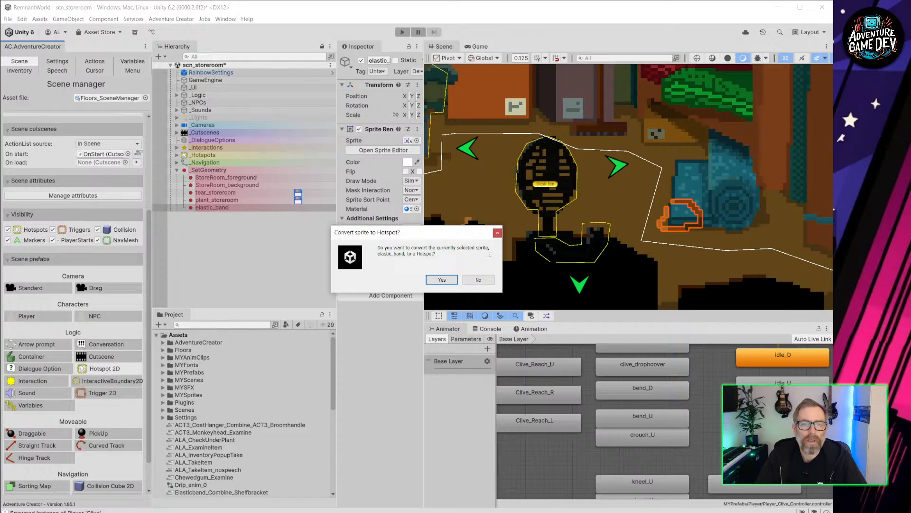
pyautogui.click(442, 280)
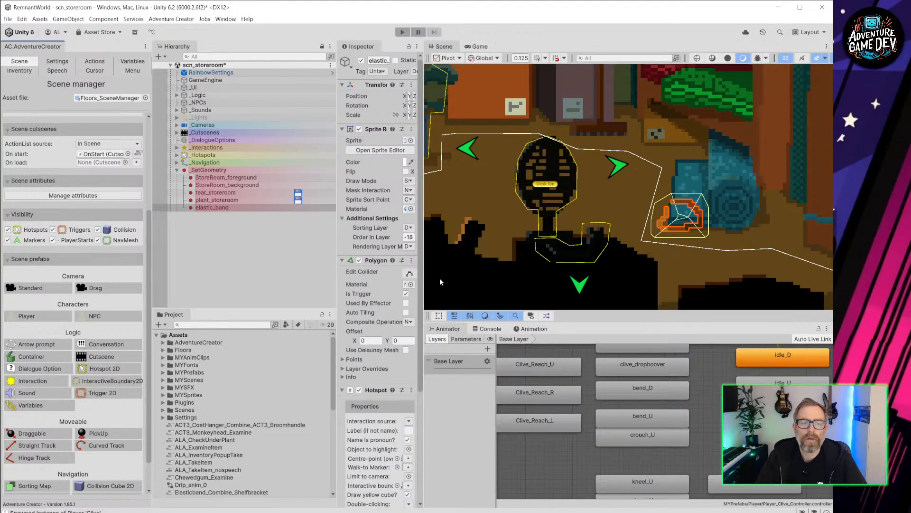
# Step: Edit the elastic band's polygon collider so its outer outline fits tightly around the band sprite
pyautogui.moveTo(422, 258); pyautogui.dragTo(493, 258)
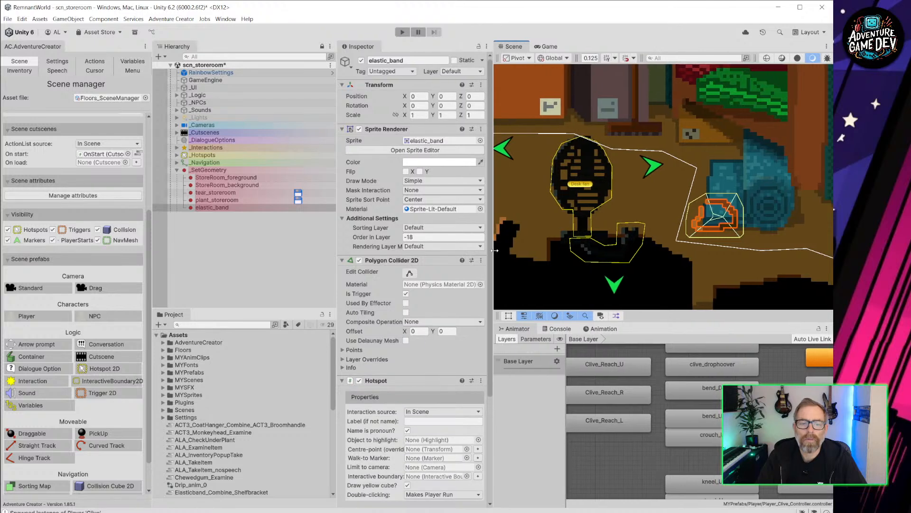
pyautogui.scroll(-5, 416, 204)
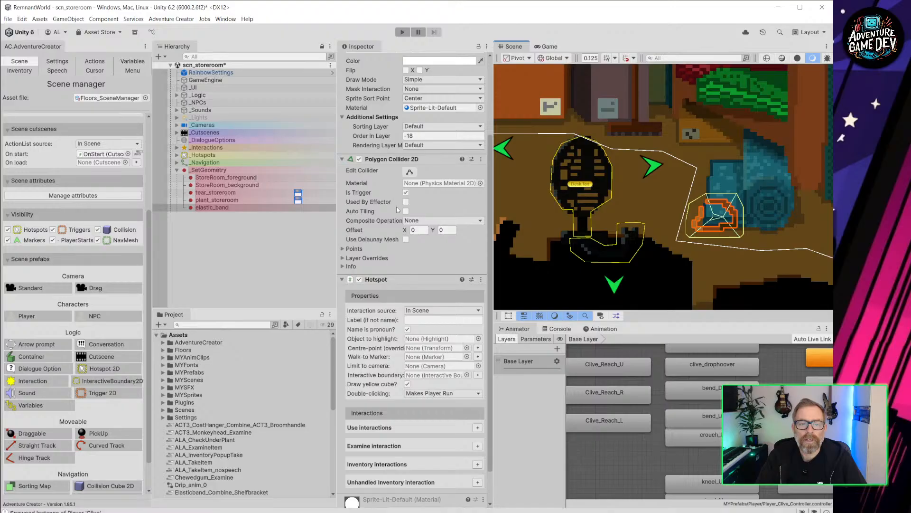
pyautogui.click(410, 172)
pyautogui.scroll(2, 726, 196)
pyautogui.scroll(3, 726, 195)
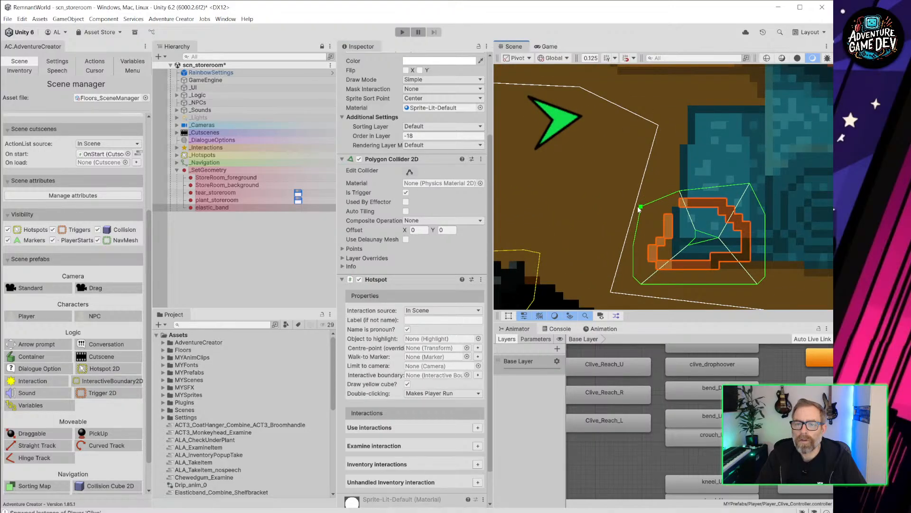
pyautogui.moveTo(663, 212); pyautogui.dragTo(646, 240)
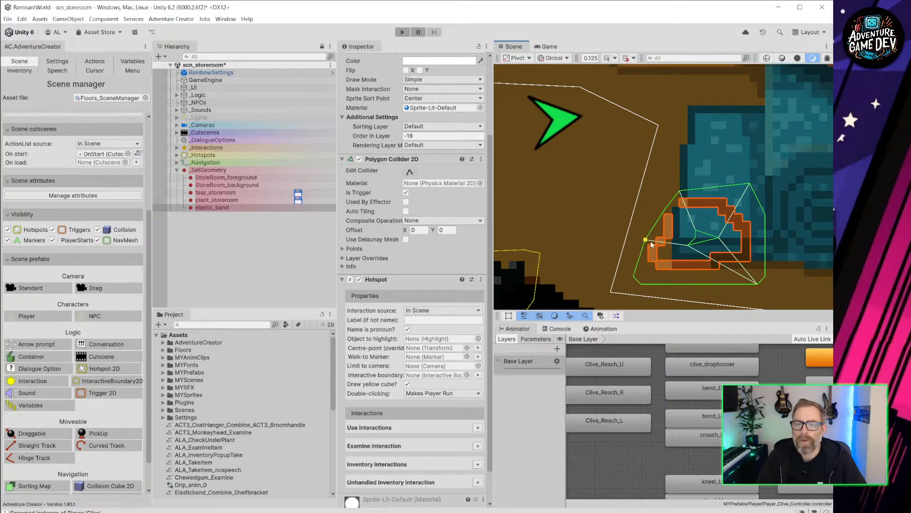
pyautogui.moveTo(635, 277); pyautogui.dragTo(661, 272)
pyautogui.moveTo(757, 284)
pyautogui.mouseDown()
pyautogui.moveTo(726, 264)
pyautogui.moveTo(723, 271)
pyautogui.moveTo(761, 267)
pyautogui.mouseUp()
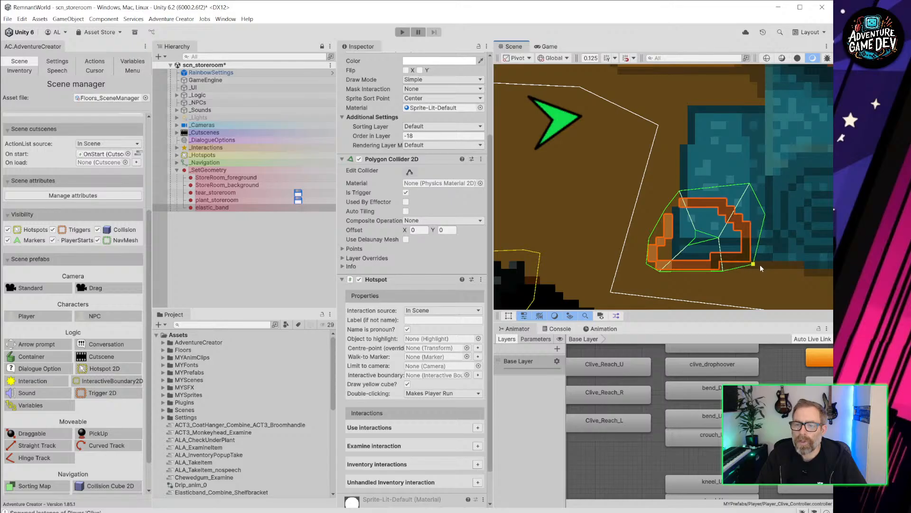
pyautogui.click(757, 221)
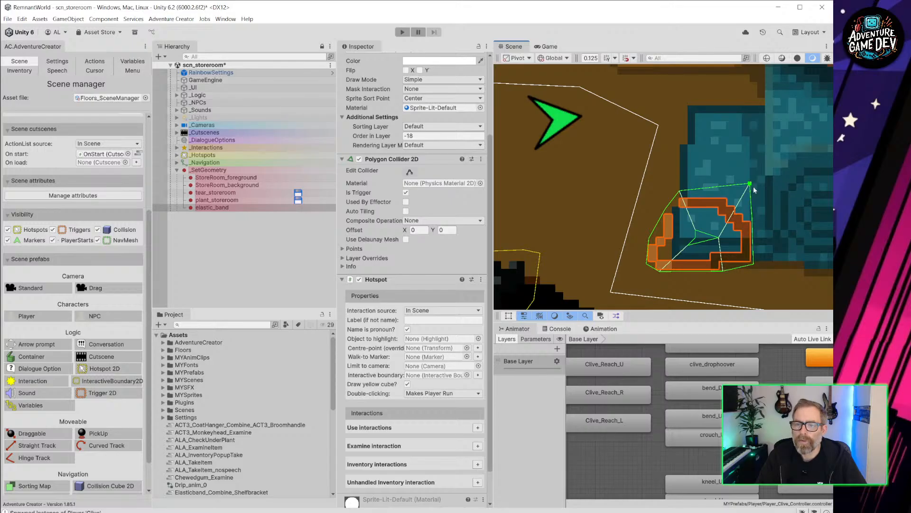
pyautogui.moveTo(753, 185); pyautogui.dragTo(727, 200)
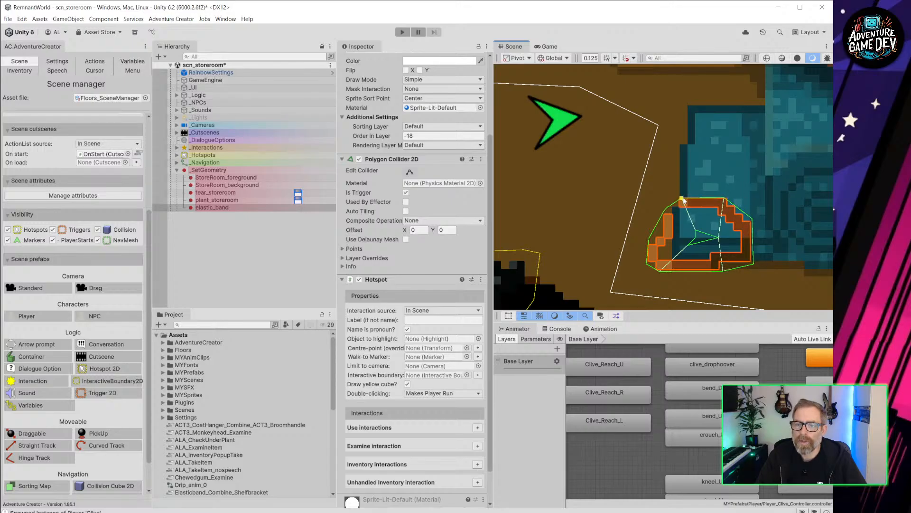
# Step: Reshape the inner outline of the elastic band's polygon collider to follow the inside edge of the band
pyautogui.scroll(-4, 707, 218)
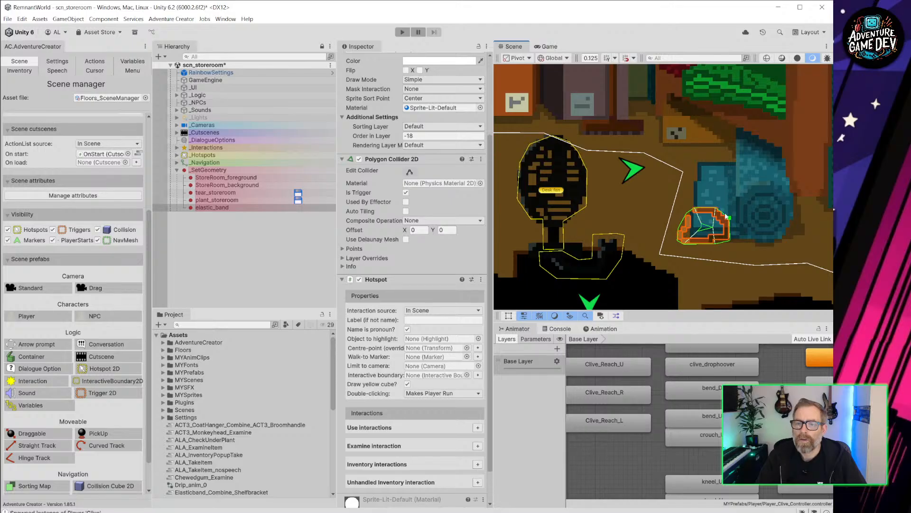
pyautogui.scroll(5, 708, 237)
pyautogui.moveTo(709, 237); pyautogui.dragTo(683, 266)
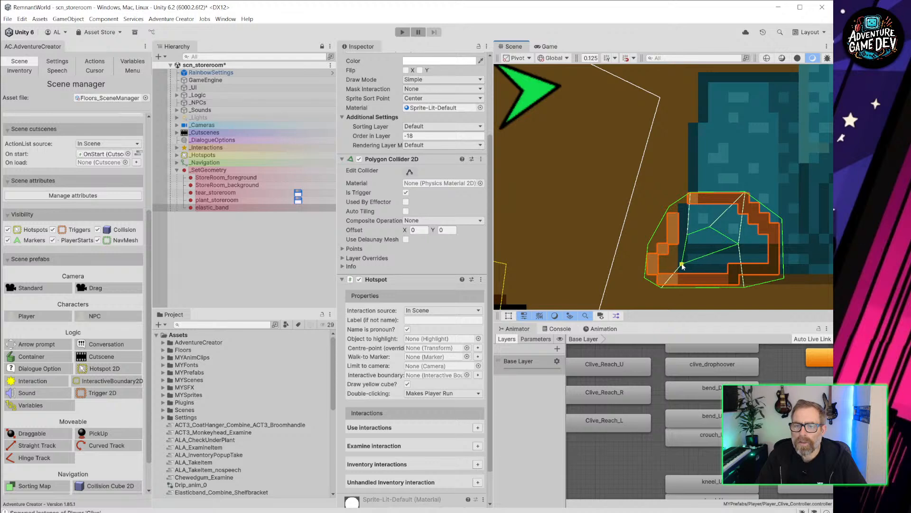
pyautogui.moveTo(738, 244); pyautogui.dragTo(744, 262)
pyautogui.moveTo(715, 226); pyautogui.dragTo(731, 217)
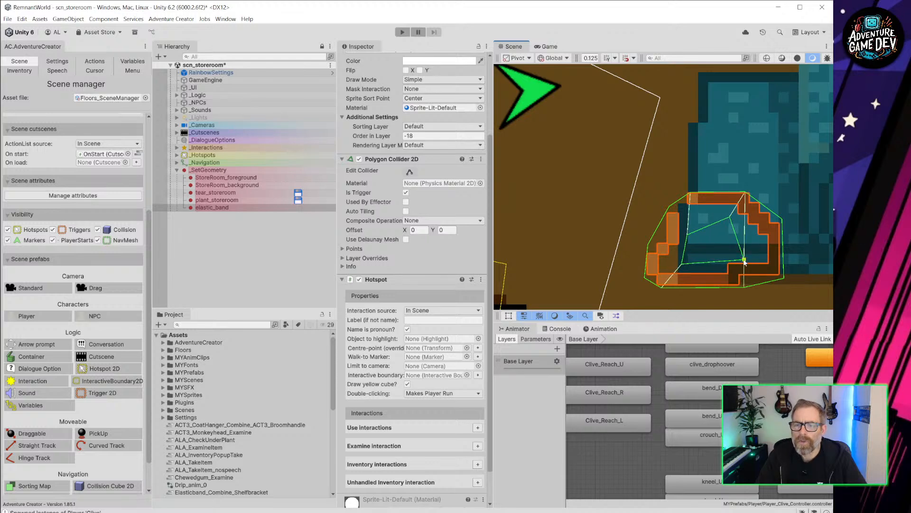
pyautogui.moveTo(745, 260)
pyautogui.mouseDown()
pyautogui.moveTo(763, 242)
pyautogui.moveTo(743, 261)
pyautogui.mouseUp()
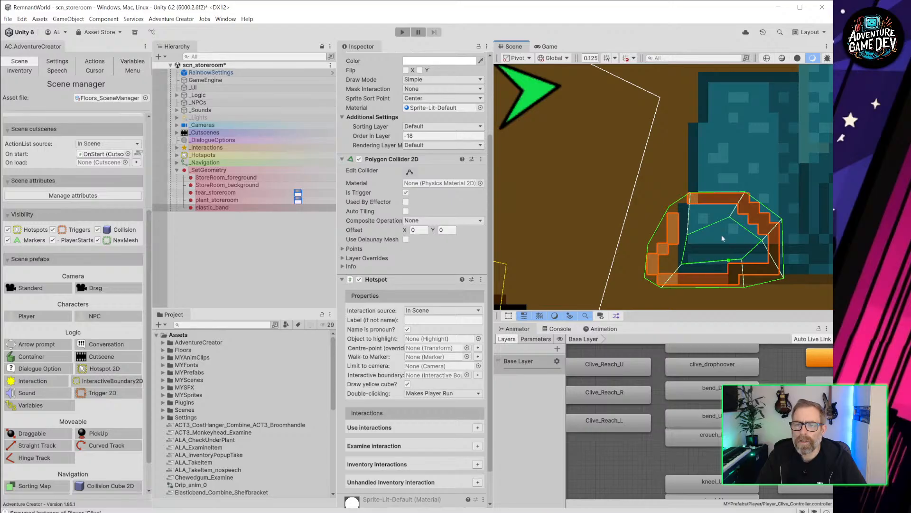
pyautogui.moveTo(711, 226); pyautogui.dragTo(680, 253)
pyautogui.scroll(-9, 656, 154)
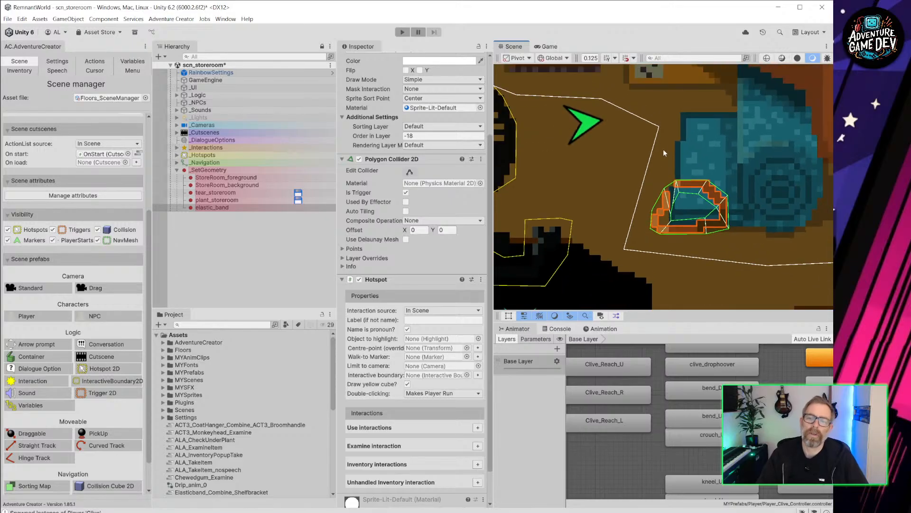
# Step: Label the elastic_band hotspot "Elastic band"
pyautogui.moveTo(661, 143); pyautogui.dragTo(652, 205, button='middle')
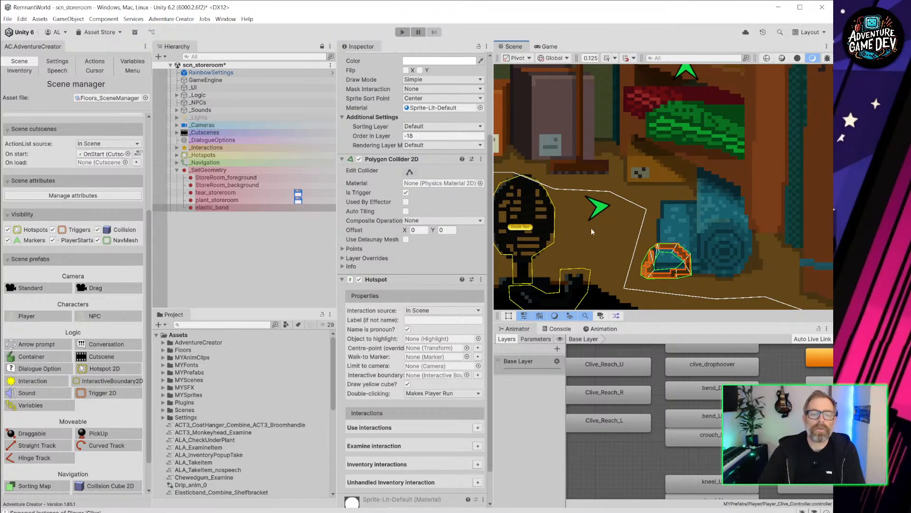
pyautogui.click(417, 321)
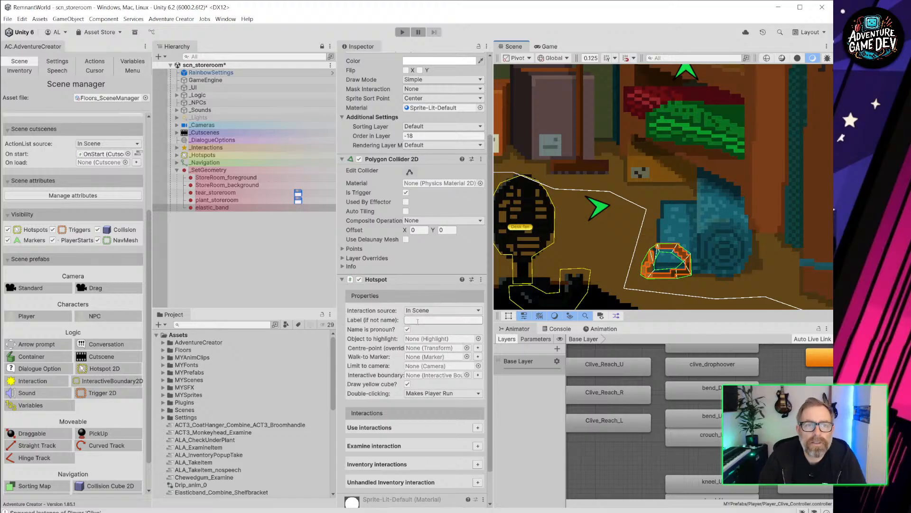
pyautogui.click(417, 320)
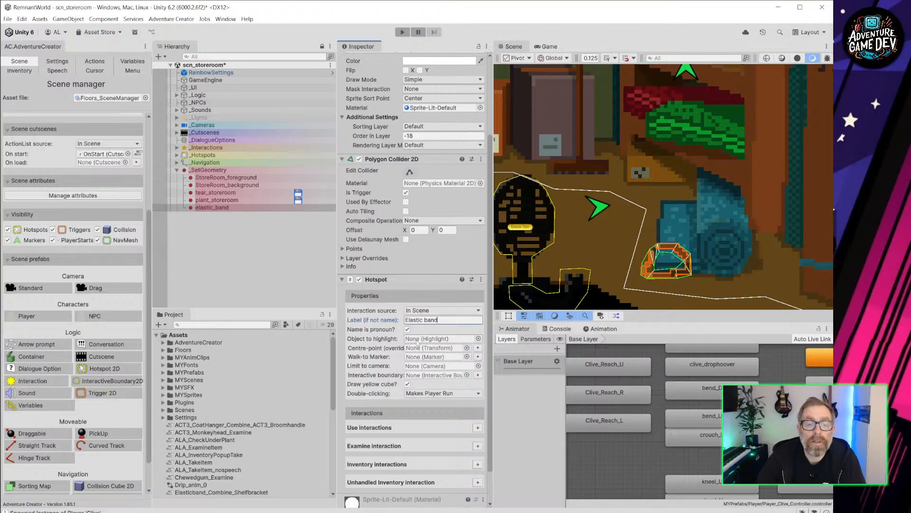
# Step: Add a Use interaction to the elastic band hotspot and create a new interaction ActionList for it
pyautogui.scroll(-2, 447, 391)
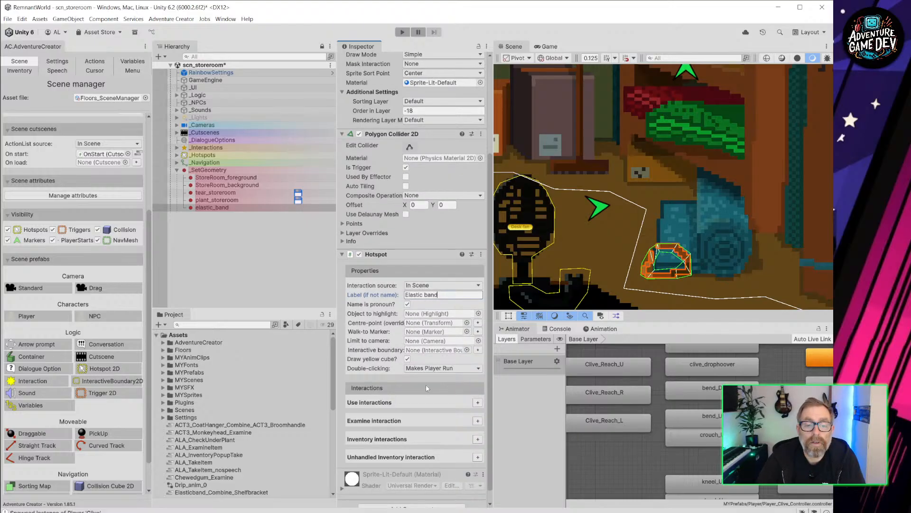
pyautogui.scroll(-1, 425, 375)
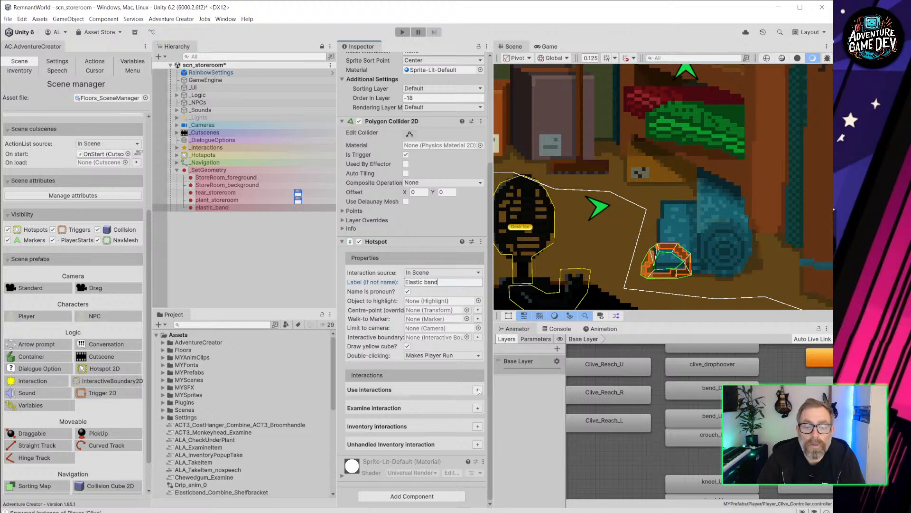
pyautogui.click(477, 390)
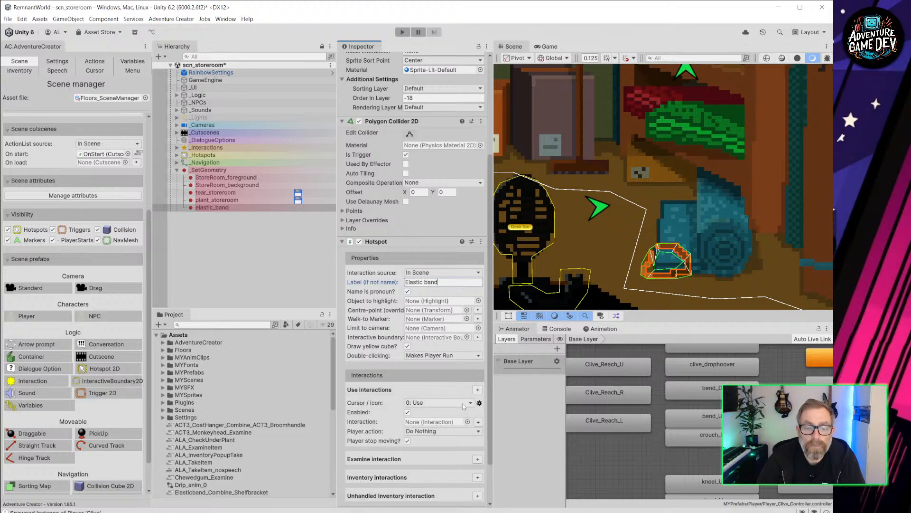
pyautogui.click(463, 405)
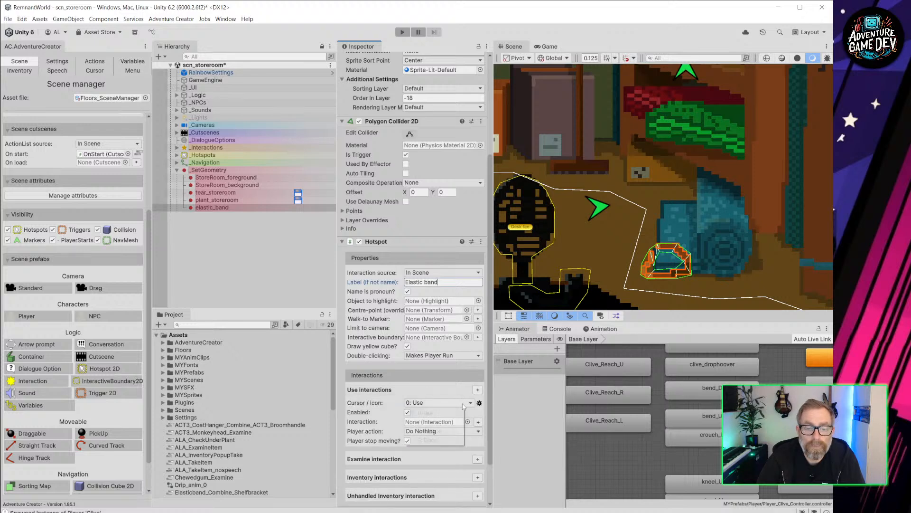
pyautogui.click(425, 390)
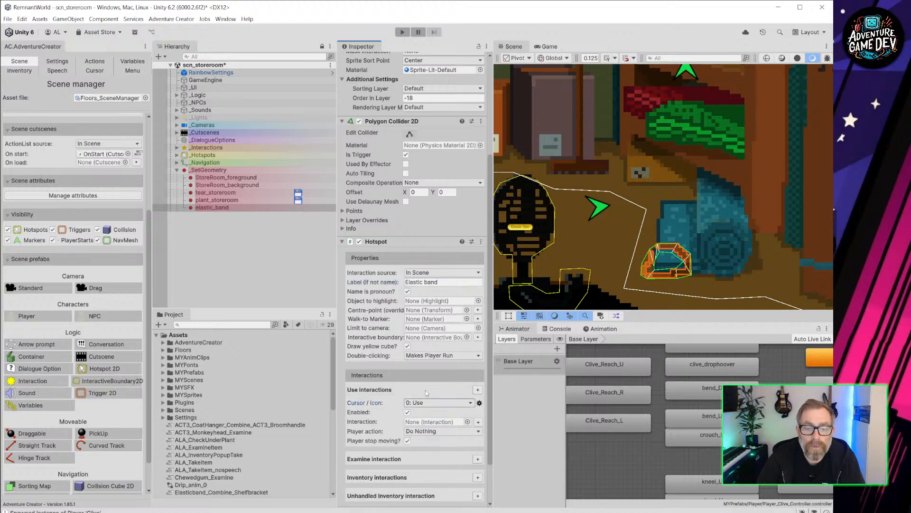
pyautogui.click(478, 422)
pyautogui.scroll(-3, 481, 424)
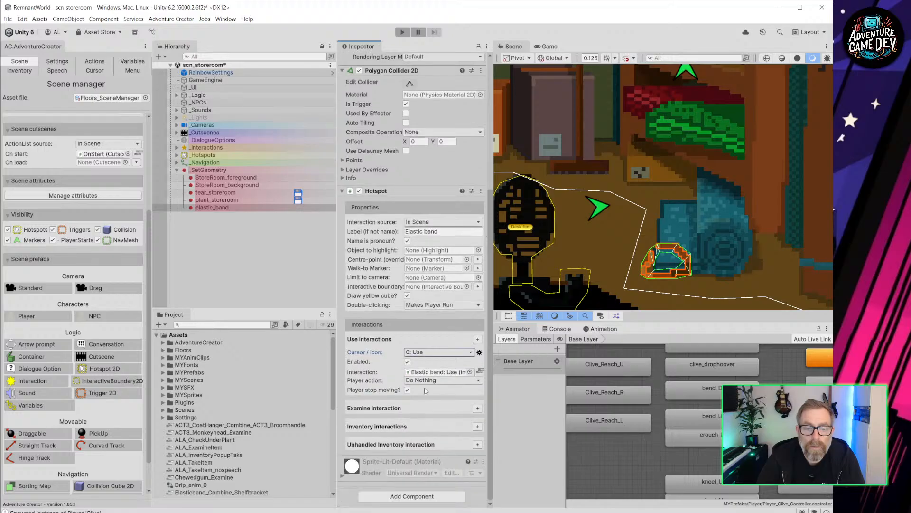
# Step: Create a walk-to marker for the elastic band hotspot and place it beside the band at about X -0.7, Y -1.86
pyautogui.click(478, 268)
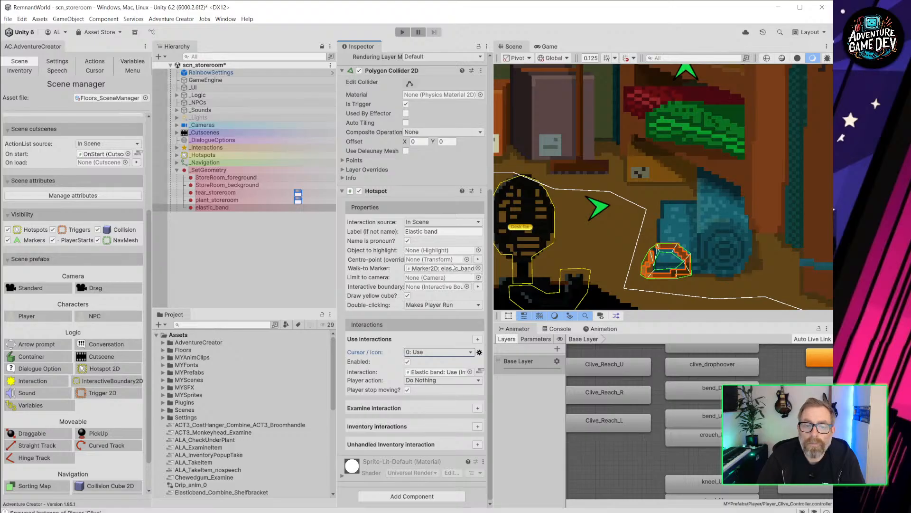
pyautogui.click(453, 268)
pyautogui.doubleClick(256, 246)
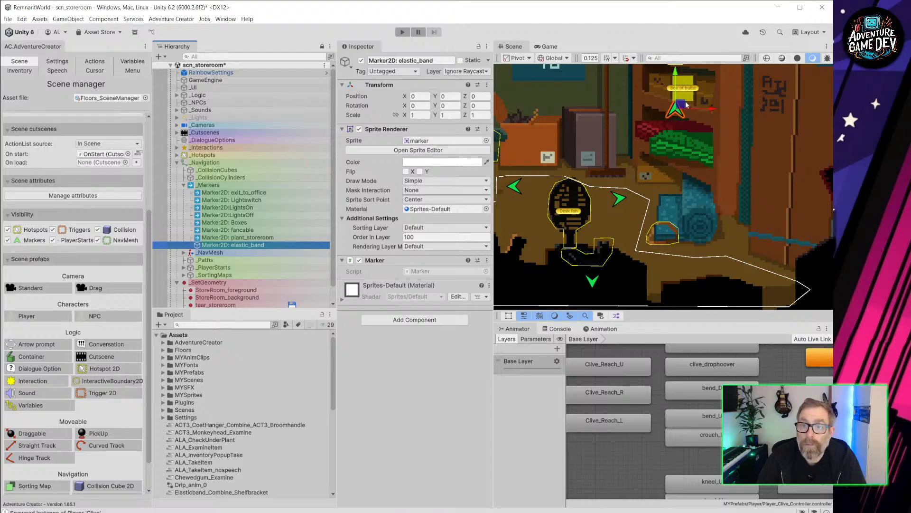
pyautogui.moveTo(683, 105)
pyautogui.mouseDown()
pyautogui.moveTo(638, 166)
pyautogui.moveTo(632, 240)
pyautogui.moveTo(620, 230)
pyautogui.moveTo(602, 245)
pyautogui.moveTo(619, 233)
pyautogui.mouseUp()
pyautogui.scroll(5, 636, 237)
pyautogui.press('e')
pyautogui.press('w')
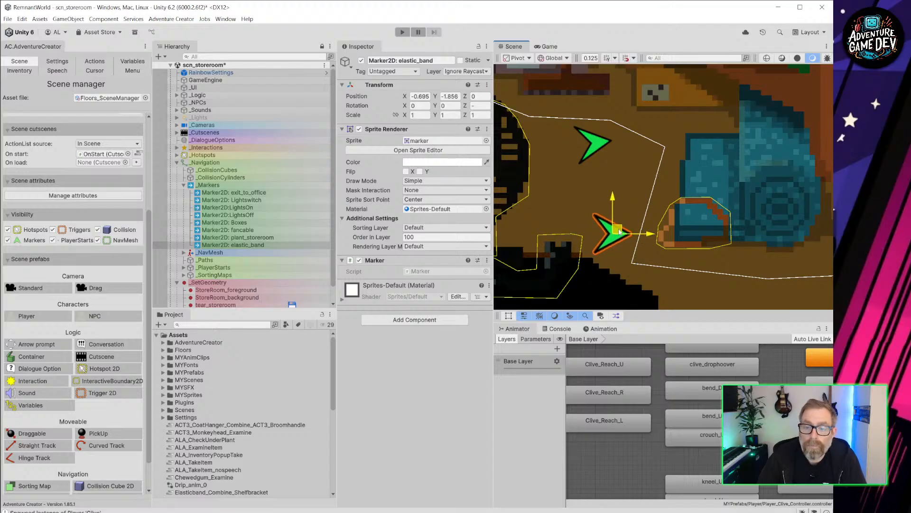
# Step: Reposition the elastic_band marker just below the band at about X -0.19, Y -2.18 and rotate it to point up at the band
pyautogui.scroll(-3, 610, 392)
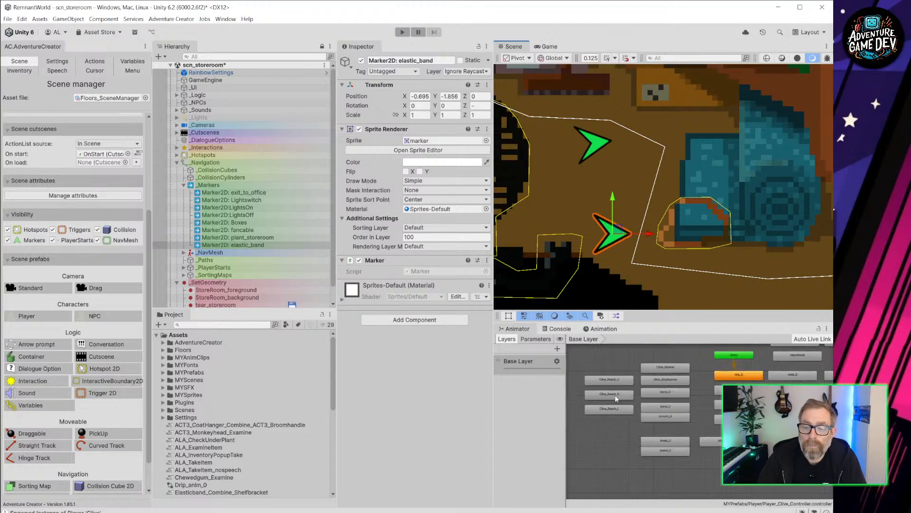
pyautogui.scroll(3, 631, 429)
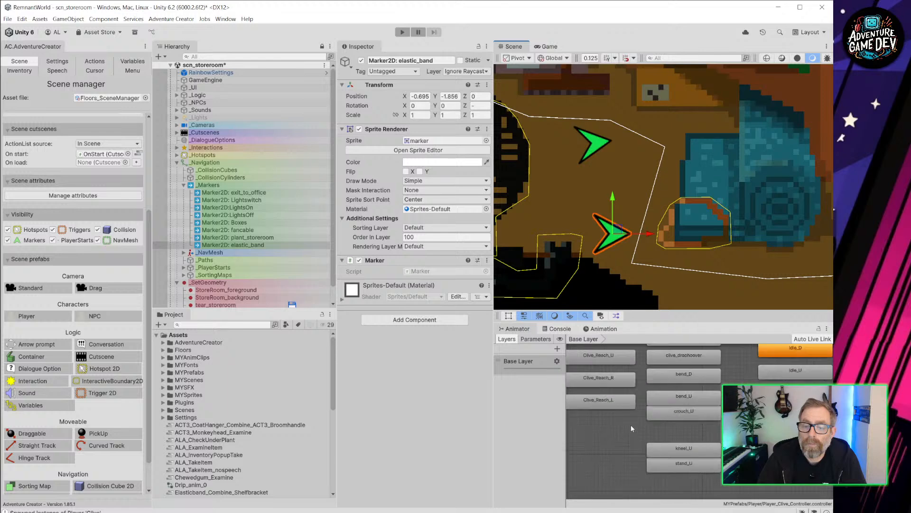
pyautogui.scroll(-3, 650, 406)
pyautogui.moveTo(719, 408); pyautogui.dragTo(743, 433, button='middle')
pyautogui.scroll(2, 695, 387)
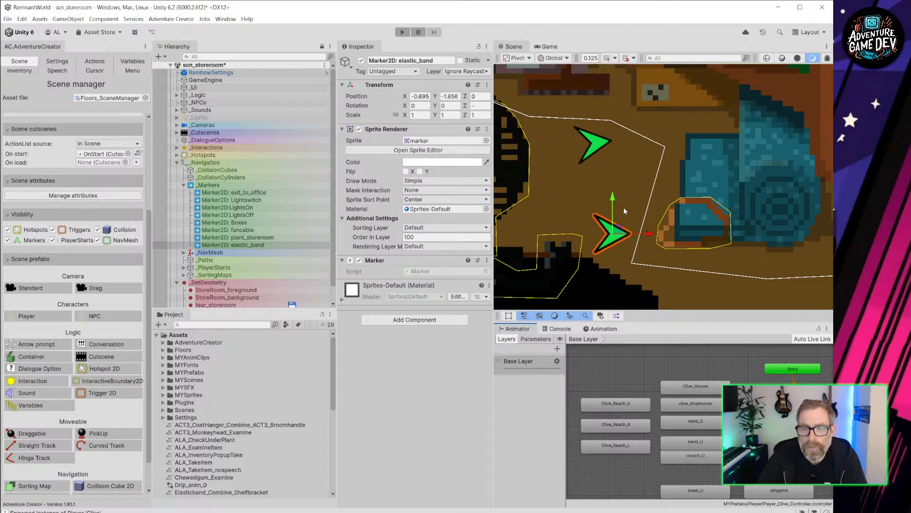
pyautogui.moveTo(626, 211)
pyautogui.mouseDown(button='middle')
pyautogui.moveTo(617, 141)
pyautogui.moveTo(598, 121)
pyautogui.mouseUp(button='middle')
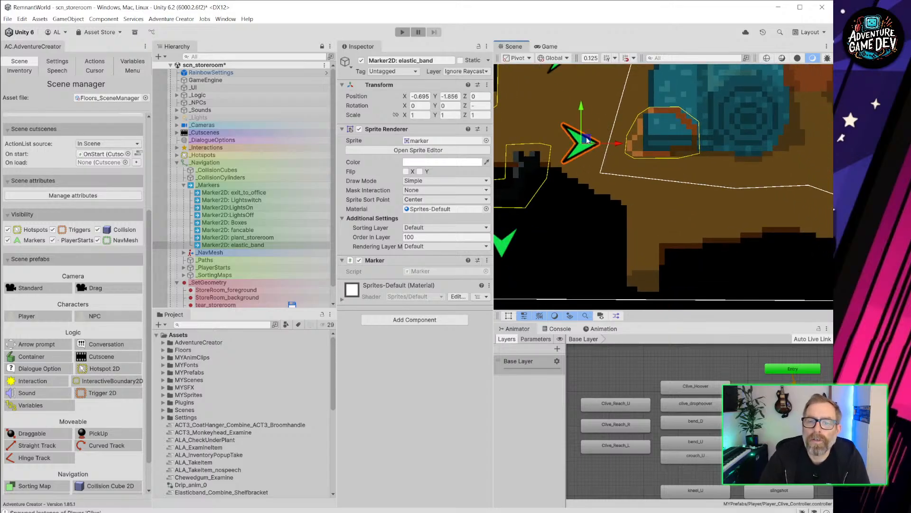
pyautogui.moveTo(587, 139)
pyautogui.mouseDown()
pyautogui.moveTo(658, 202)
pyautogui.moveTo(668, 196)
pyautogui.mouseUp()
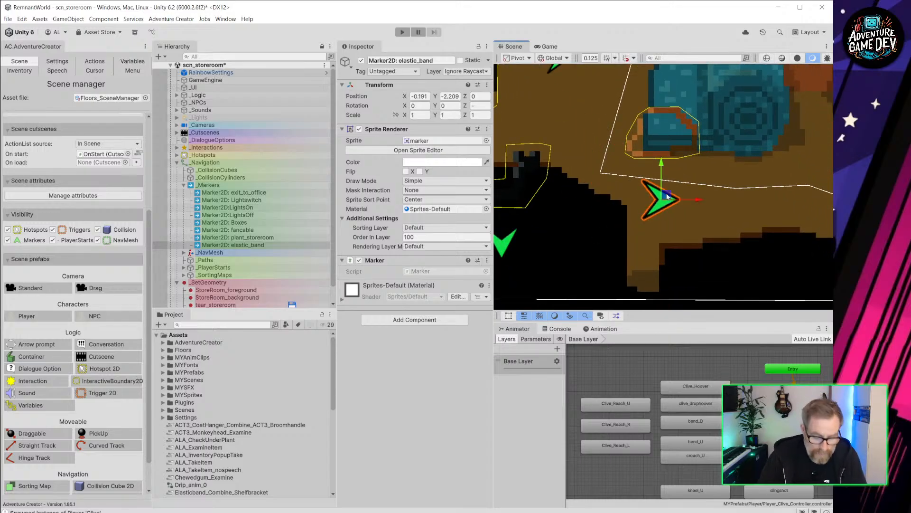
pyautogui.press('e')
pyautogui.moveTo(696, 186)
pyautogui.mouseDown()
pyautogui.moveTo(521, 120)
pyautogui.moveTo(588, 109)
pyautogui.mouseUp()
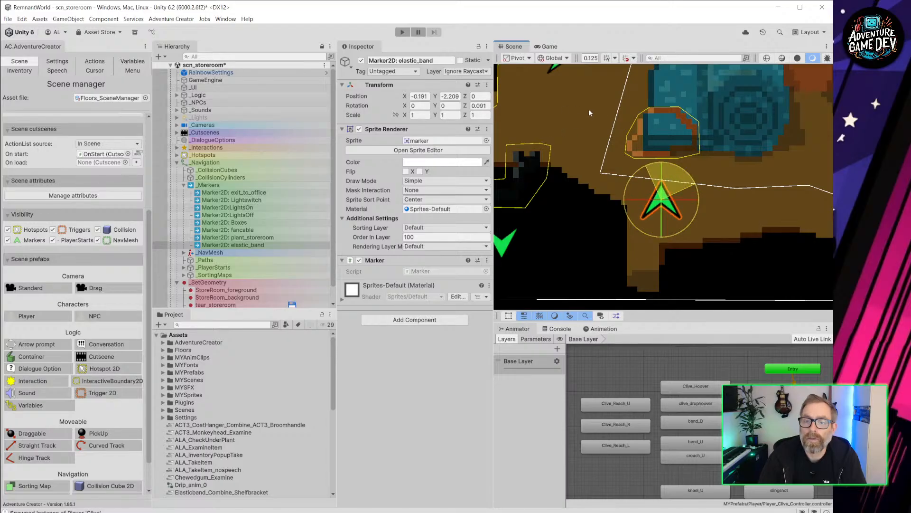
pyautogui.press('w')
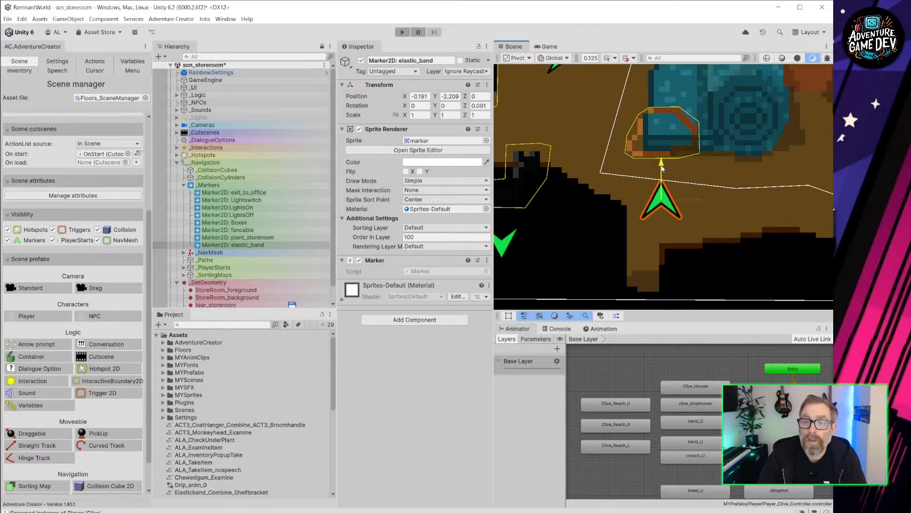
pyautogui.moveTo(665, 167); pyautogui.dragTo(664, 164)
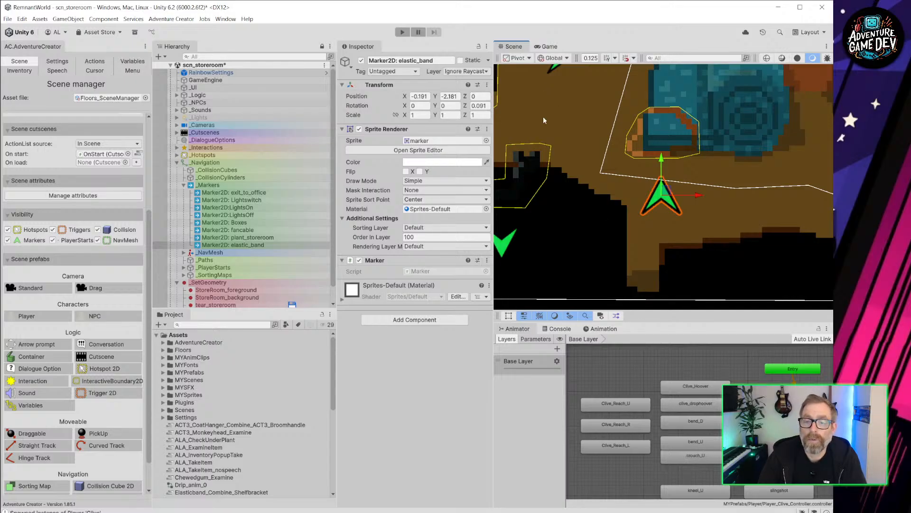
# Step: Set the elastic band's Use interaction to make the player walk to the marker and face the hotspot after moving
pyautogui.moveTo(593, 135); pyautogui.dragTo(617, 159, button='middle')
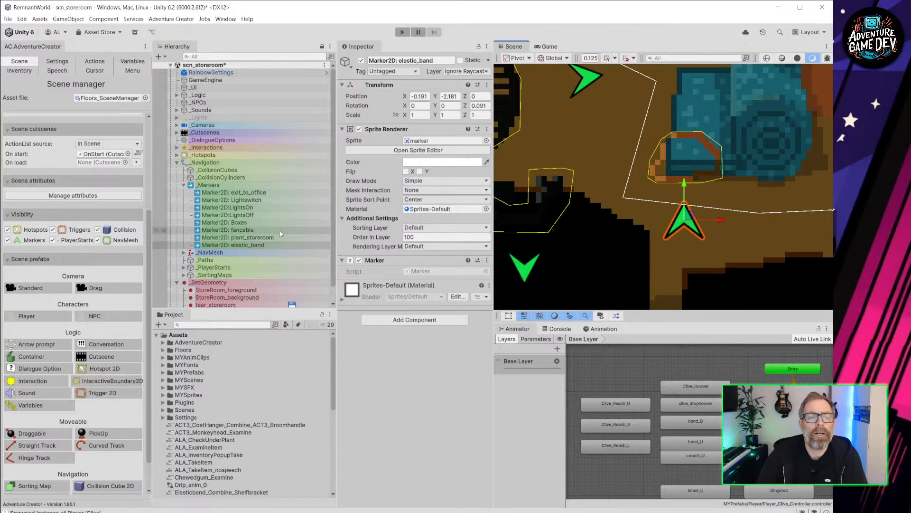
pyautogui.scroll(-1, 257, 254)
pyautogui.click(216, 304)
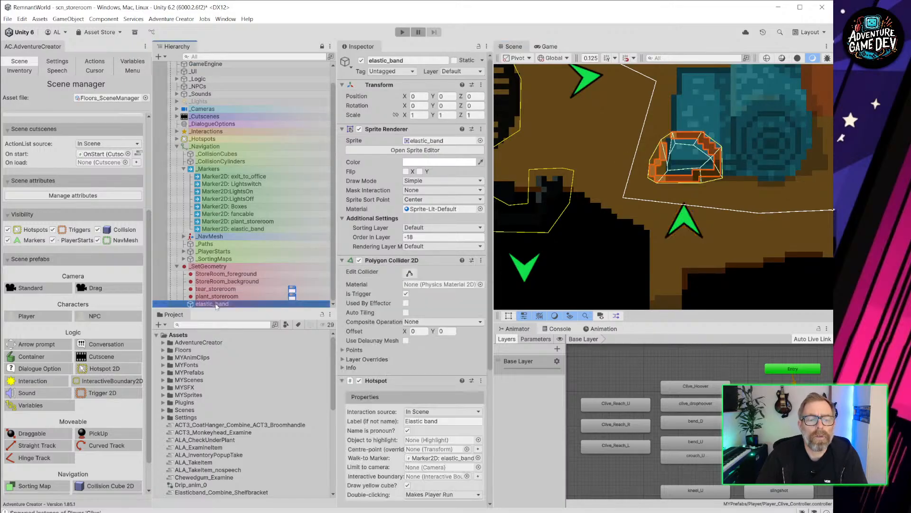
pyautogui.scroll(-5, 422, 326)
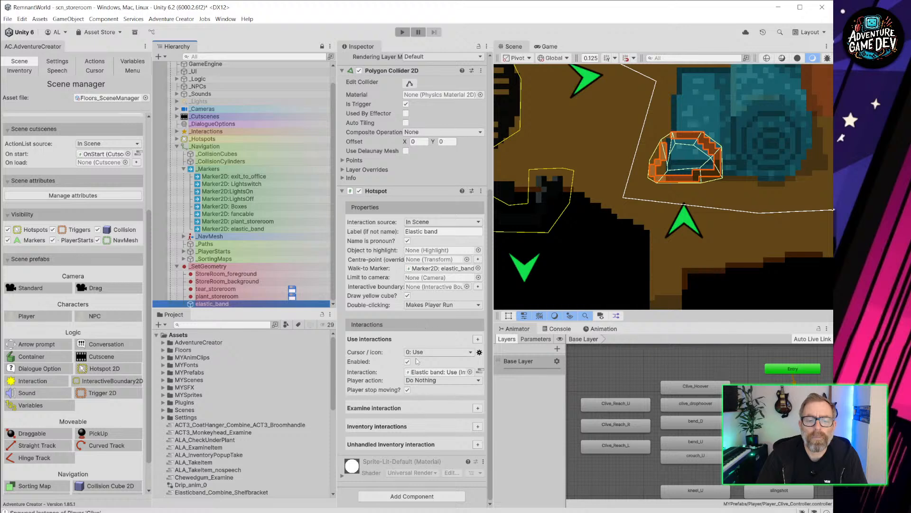
pyautogui.click(457, 381)
pyautogui.click(450, 417)
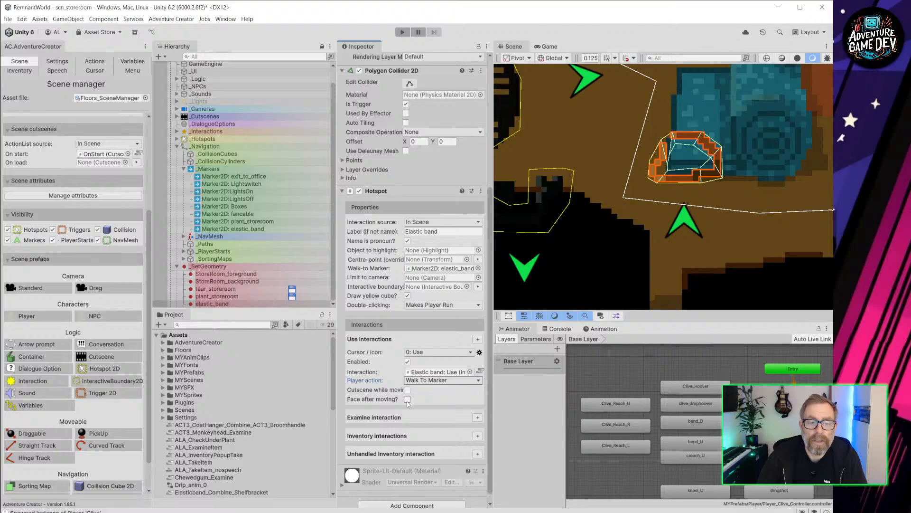
pyautogui.click(408, 400)
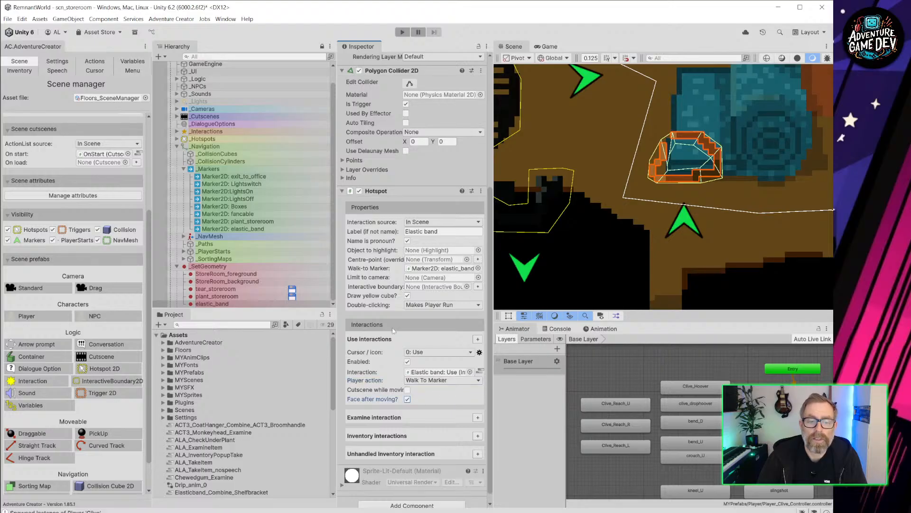
# Step: In the elastic band's Use ActionList, connect a second action after the Wait and make it ActionList: Set parameter
pyautogui.click(480, 372)
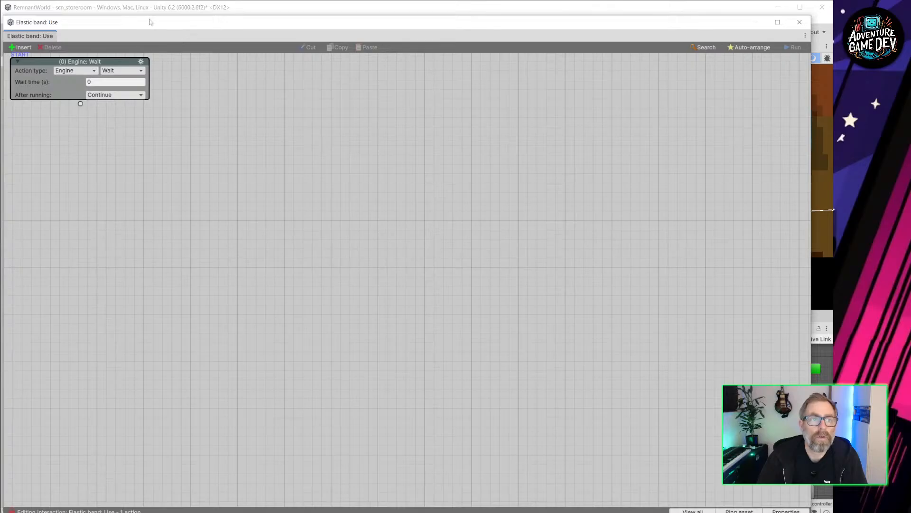
pyautogui.moveTo(149, 22); pyautogui.dragTo(224, 40)
pyautogui.moveTo(79, 32); pyautogui.dragTo(222, 89)
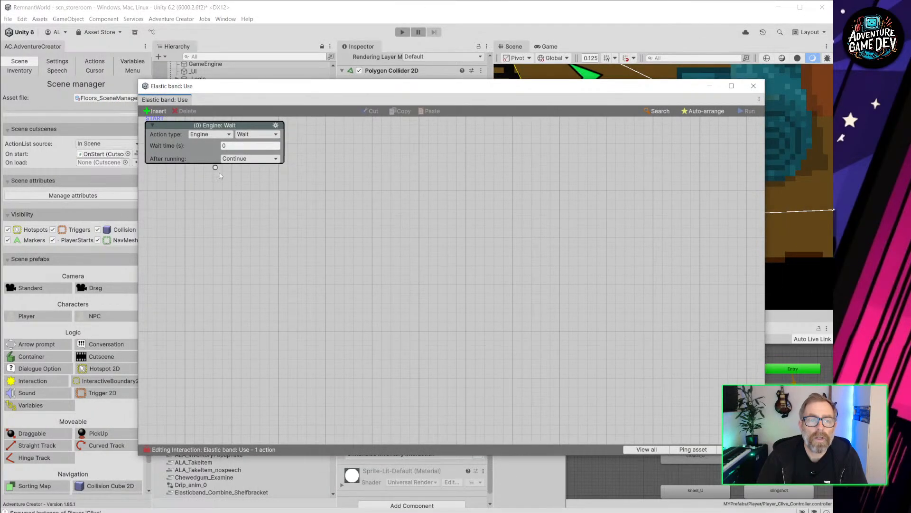
pyautogui.moveTo(215, 168); pyautogui.dragTo(262, 217)
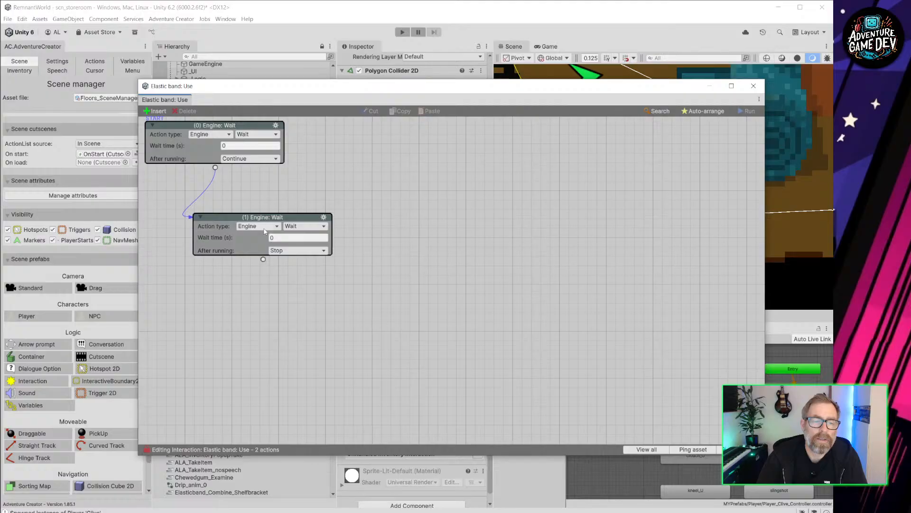
pyautogui.click(264, 227)
pyautogui.click(284, 237)
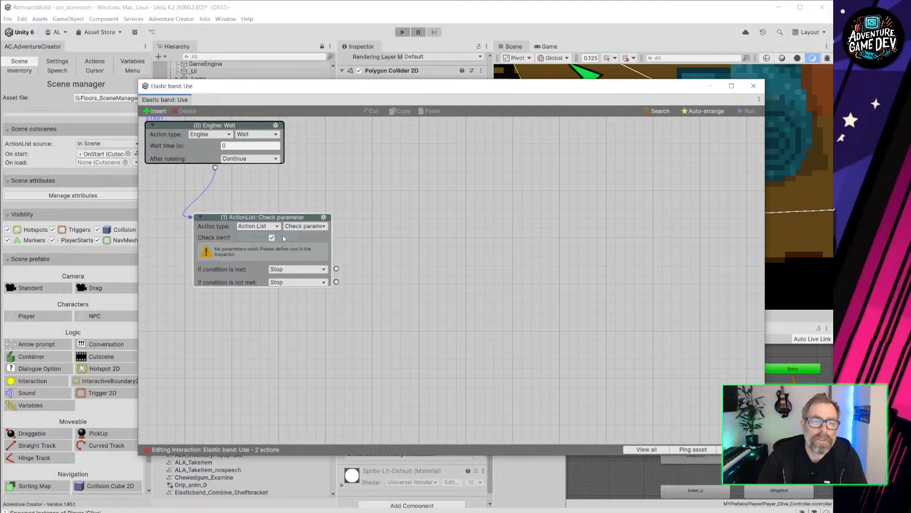
pyautogui.click(310, 226)
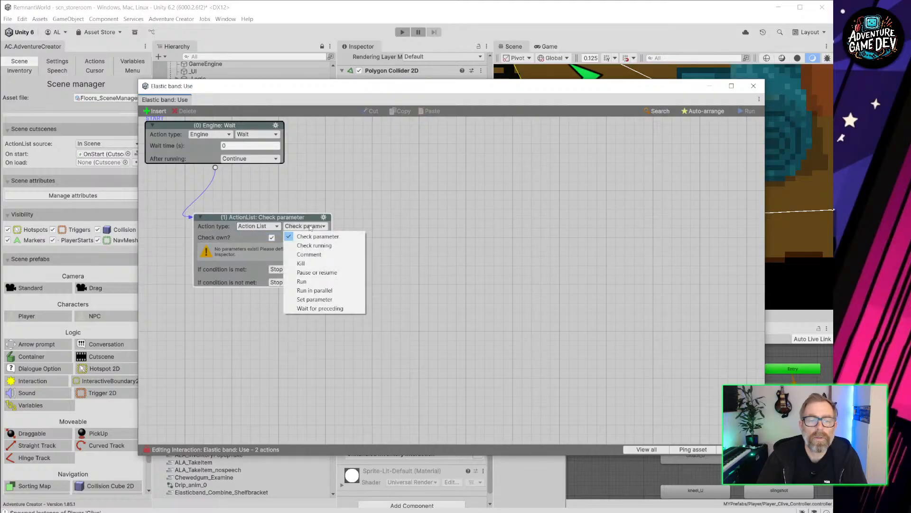
pyautogui.click(345, 299)
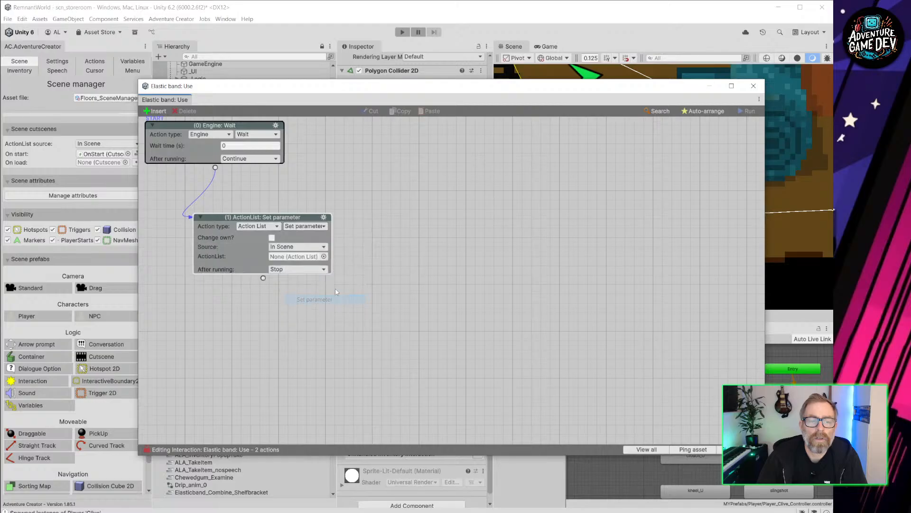
# Step: Set the Set parameter action's source to Asset File, assign ALA_TakeItem_nospeech as its ActionList asset and locate that asset in the project
pyautogui.click(296, 247)
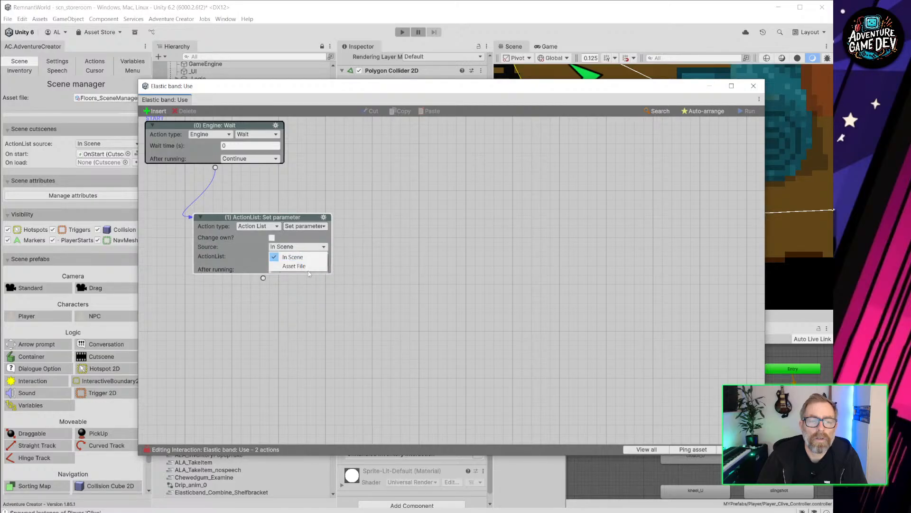
pyautogui.click(300, 267)
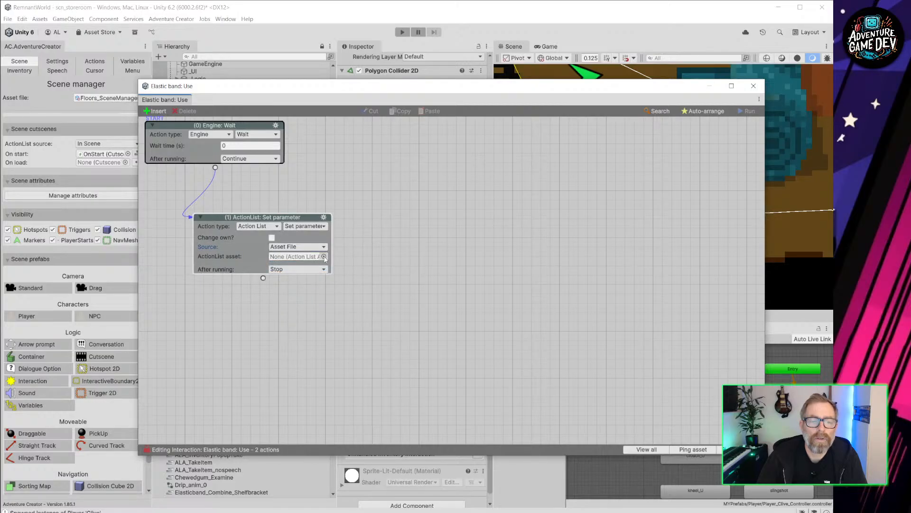
pyautogui.click(324, 257)
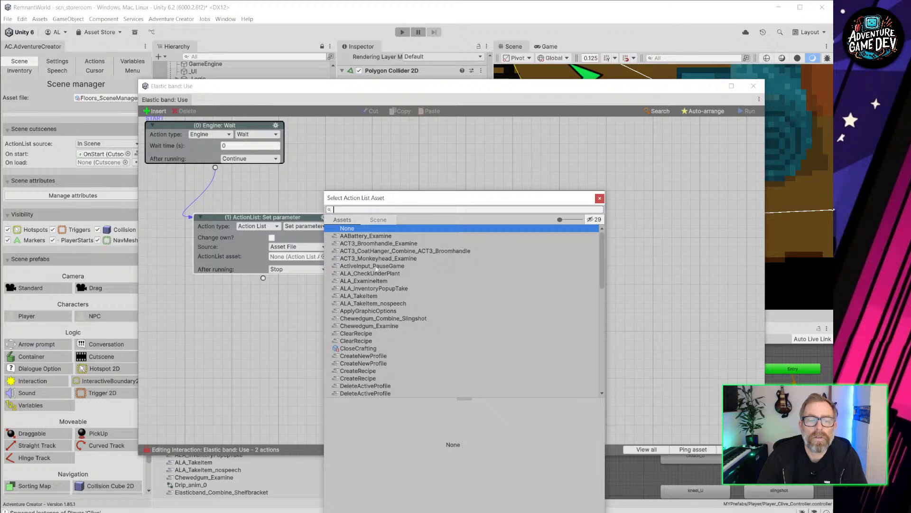
pyautogui.click(370, 296)
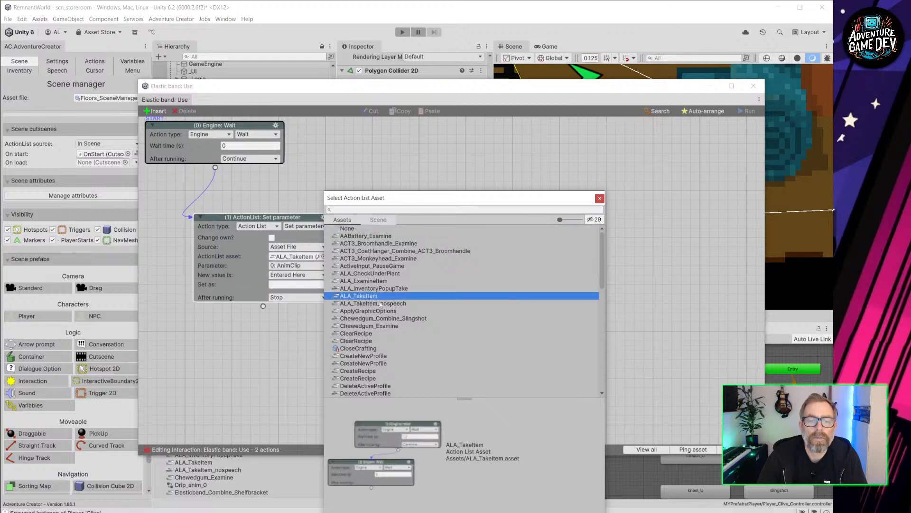
pyautogui.click(380, 303)
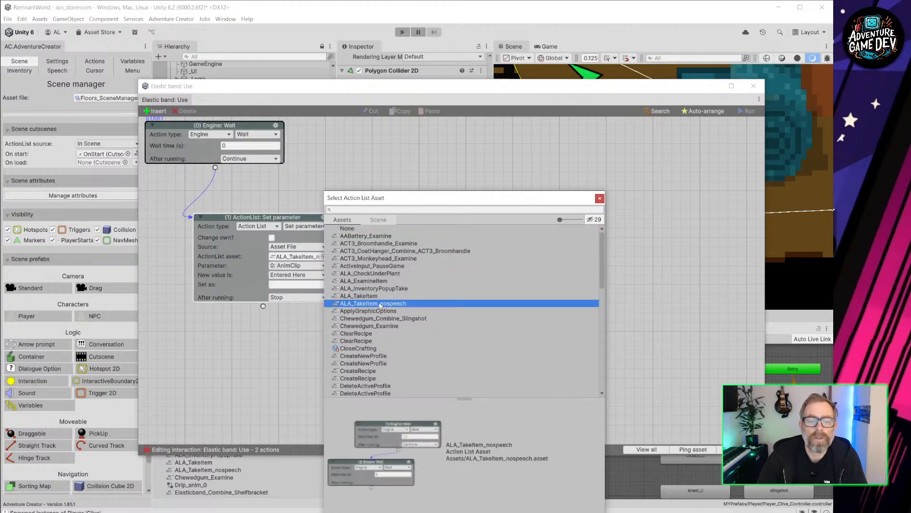
pyautogui.doubleClick(380, 304)
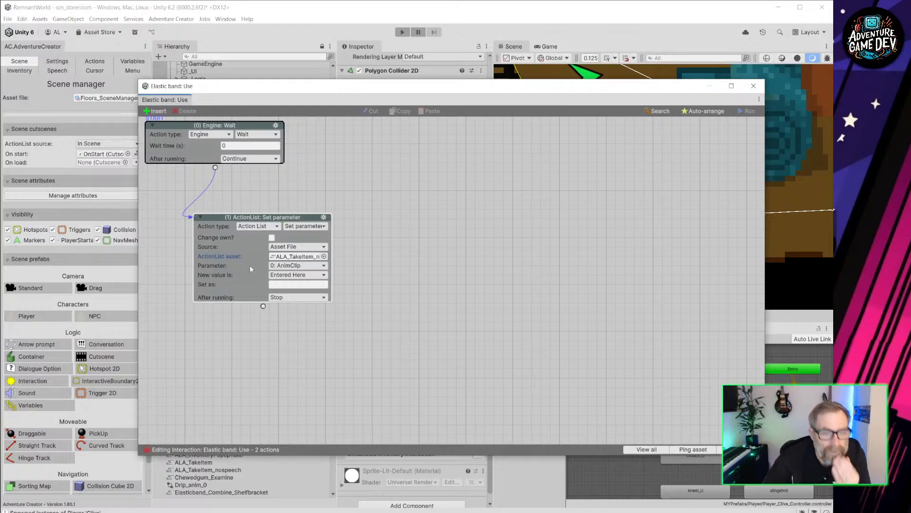
pyautogui.click(276, 257)
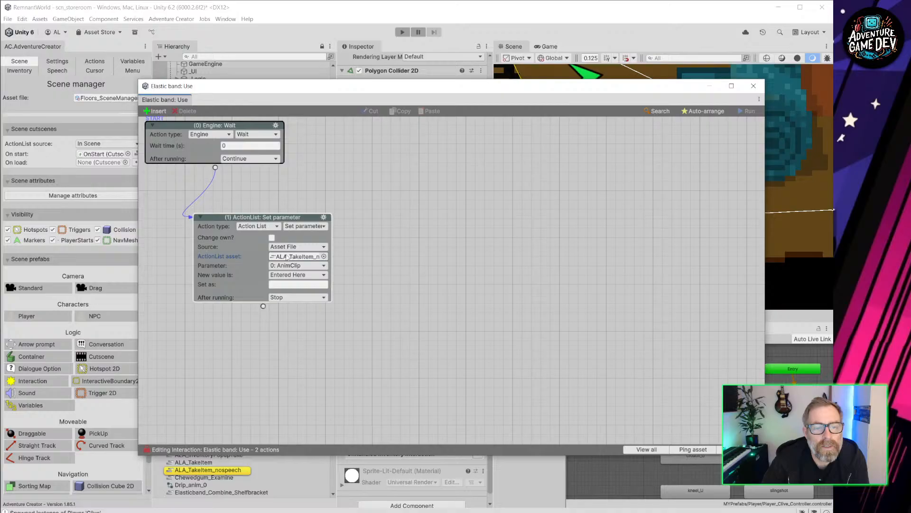
# Step: Open the ALA_TakeItem_nospeech ActionList asset and examine its chain of actions and which fields are driven by parameters
pyautogui.click(220, 470)
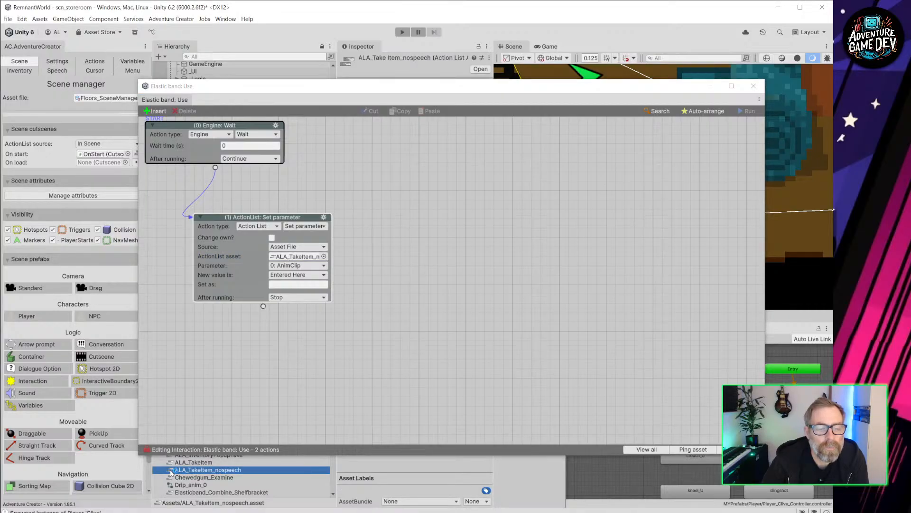
pyautogui.doubleClick(172, 472)
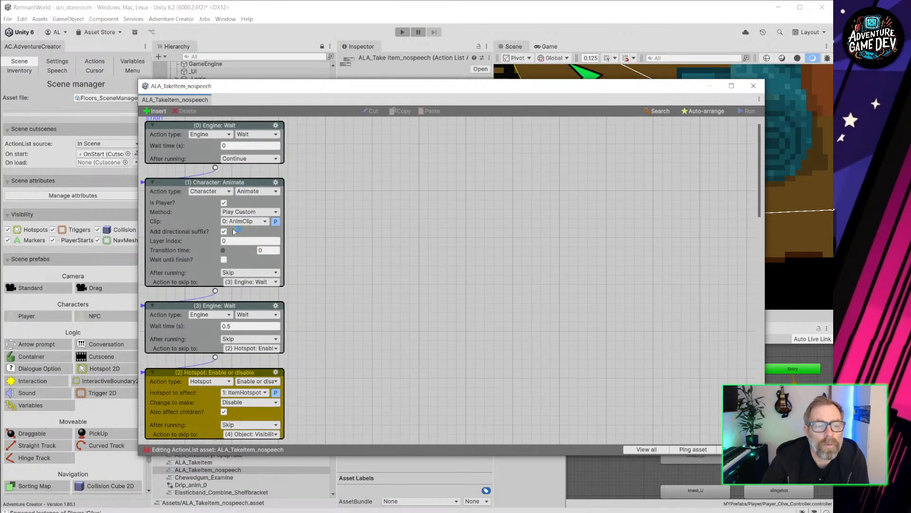
pyautogui.scroll(-1, 225, 262)
pyautogui.scroll(-5, 225, 262)
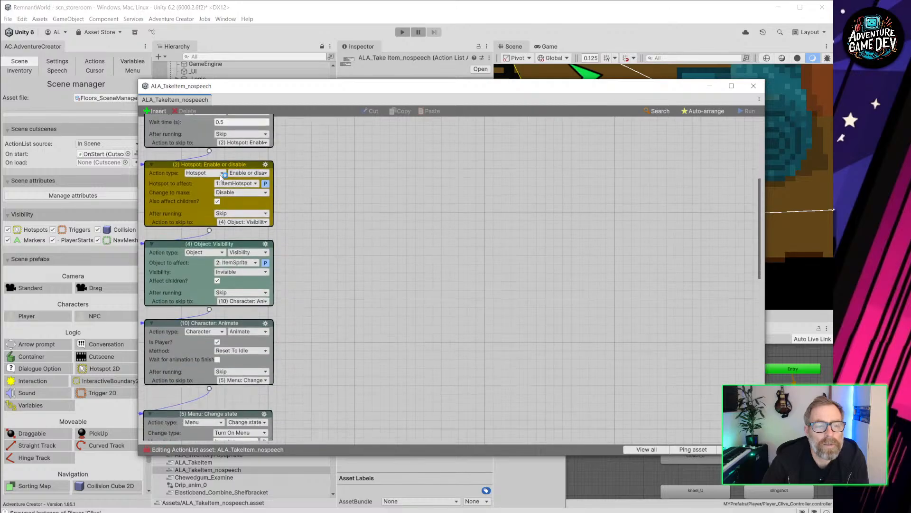
pyautogui.scroll(-3, 233, 213)
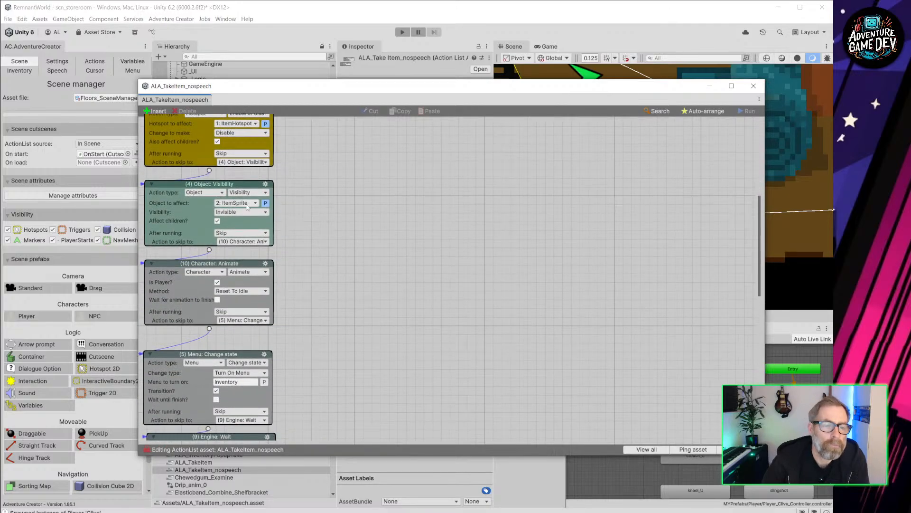
pyautogui.scroll(-3, 280, 232)
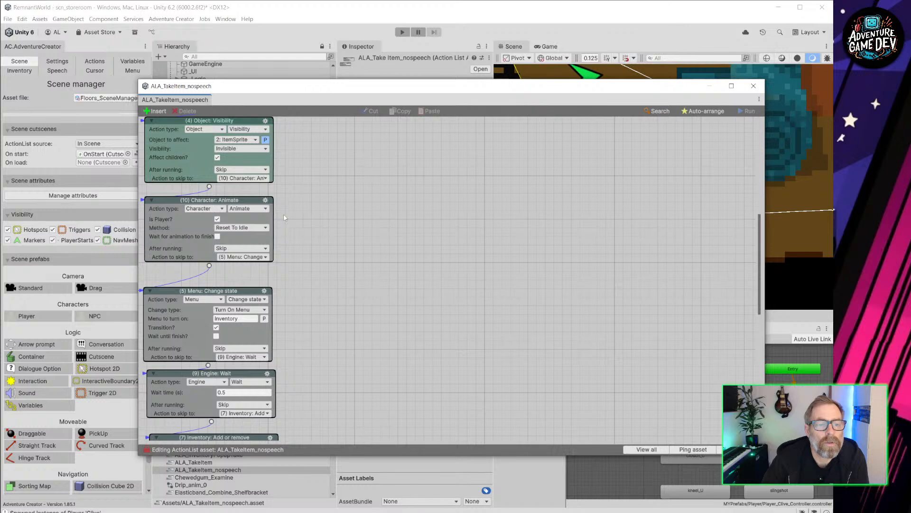
pyautogui.scroll(-3, 323, 261)
pyautogui.scroll(-8, 239, 240)
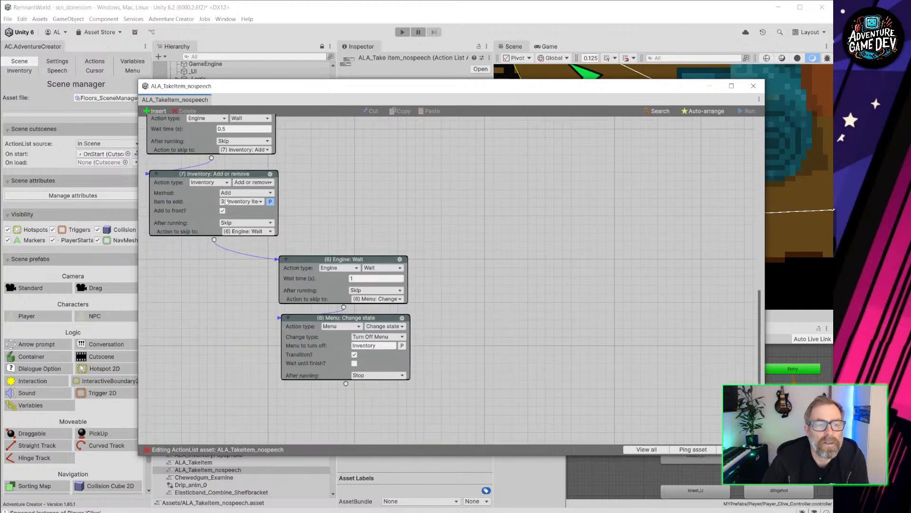
pyautogui.scroll(-3, 332, 223)
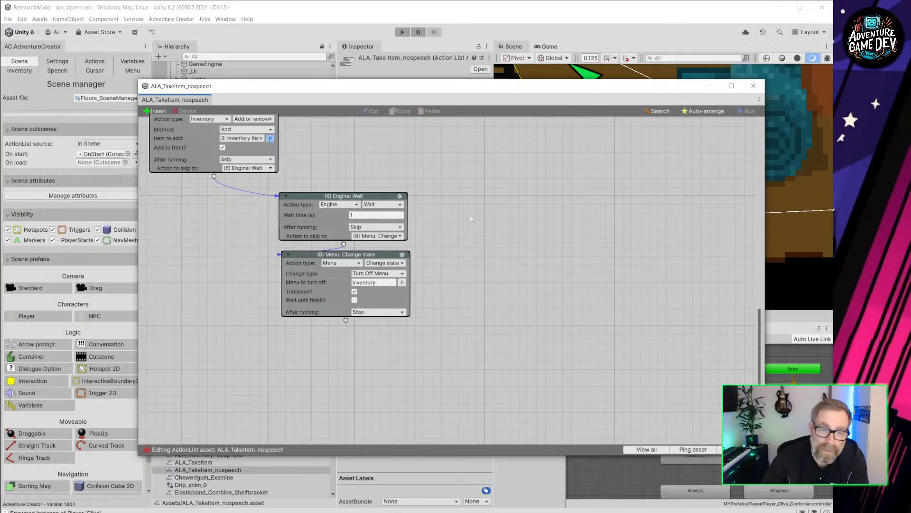
pyautogui.scroll(15, 382, 318)
pyautogui.scroll(12, 382, 319)
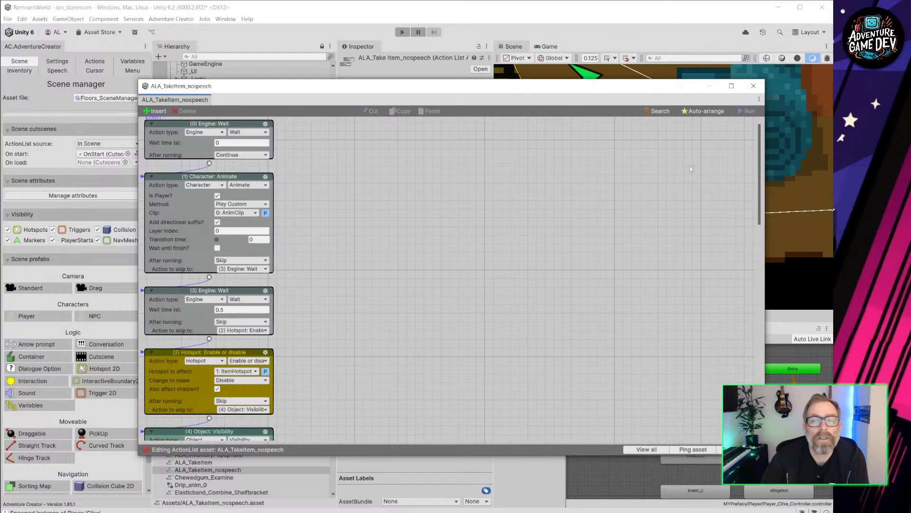
pyautogui.click(753, 86)
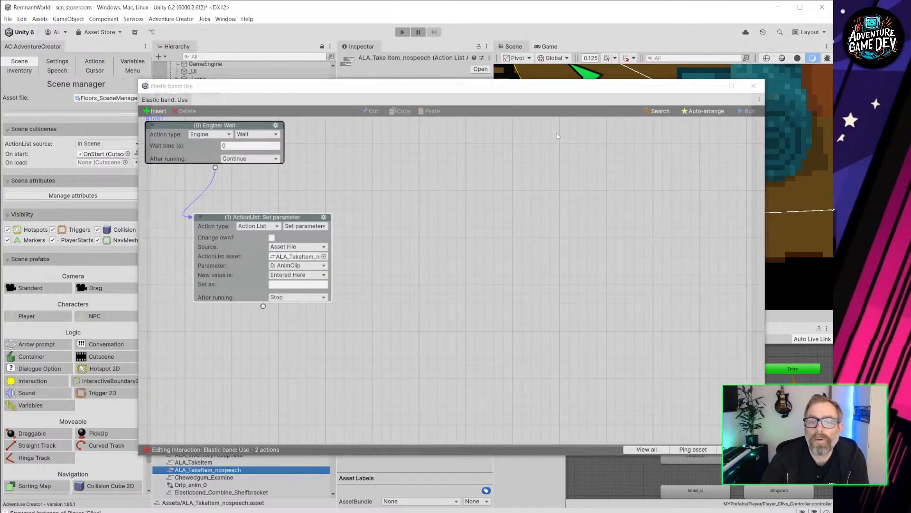
pyautogui.click(318, 226)
pyautogui.click(314, 298)
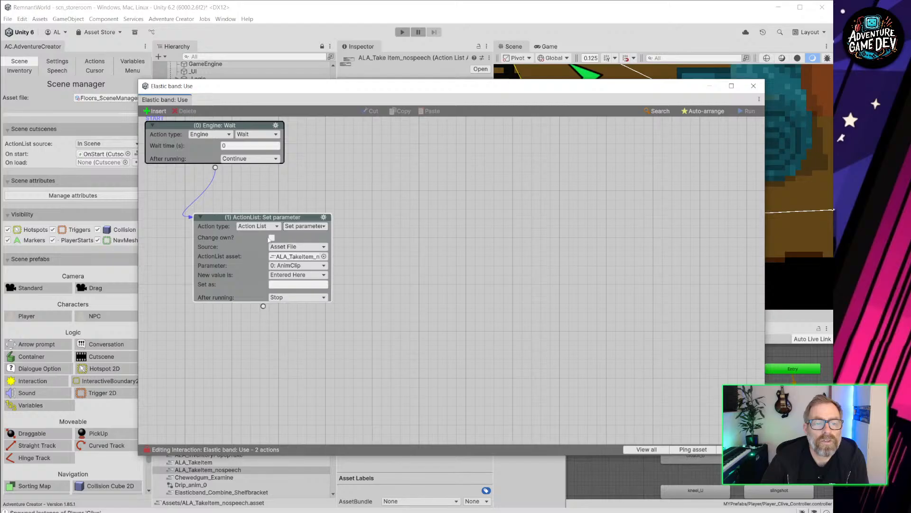
pyautogui.click(271, 238)
pyautogui.click(271, 238)
# Step: Change the second action in the elastic band's Use interaction to ActionList: Run
pyautogui.click(297, 229)
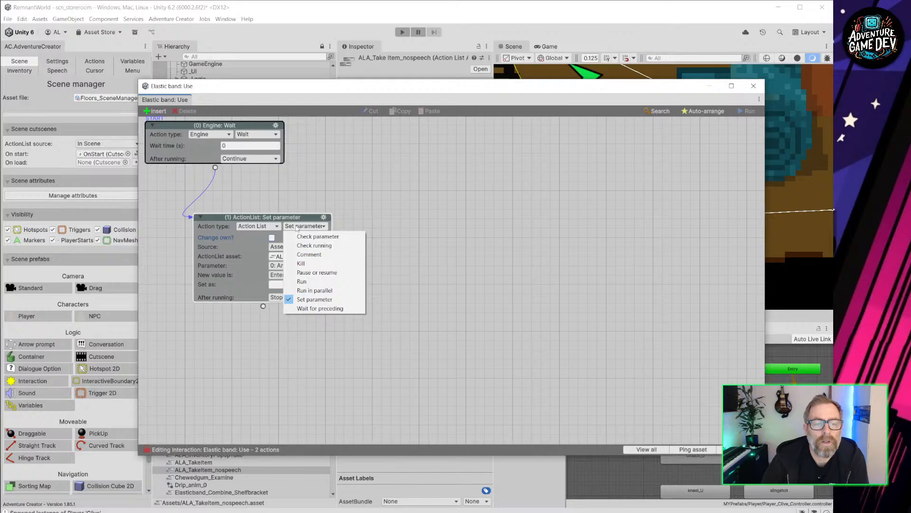
pyautogui.press('Down')
pyautogui.press('Down')
pyautogui.press('Down')
pyautogui.press('Down')
pyautogui.press('Down')
pyautogui.press('Down')
pyautogui.press('Return')
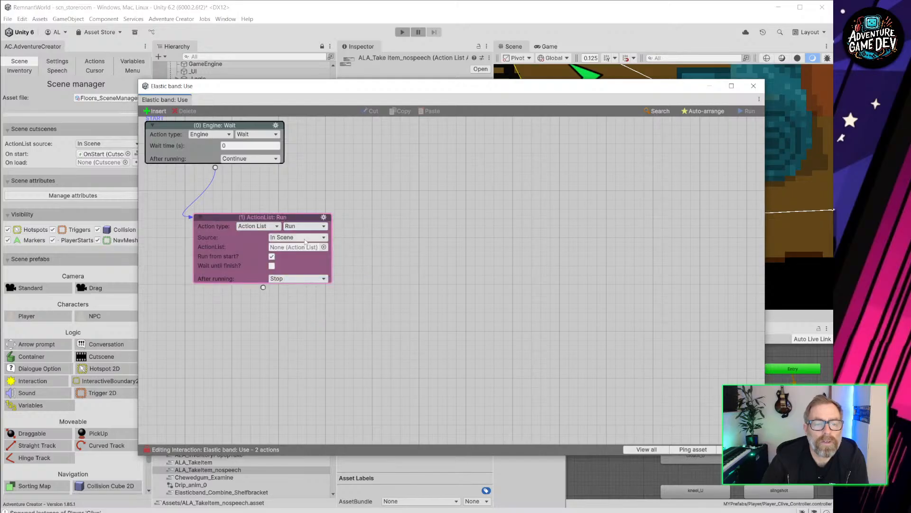
# Step: Make the Run action use Asset File as source with ALA_TakeItem_nospeech, in the Set Parameters And Run mode
pyautogui.click(305, 237)
pyautogui.click(310, 252)
pyautogui.click(323, 247)
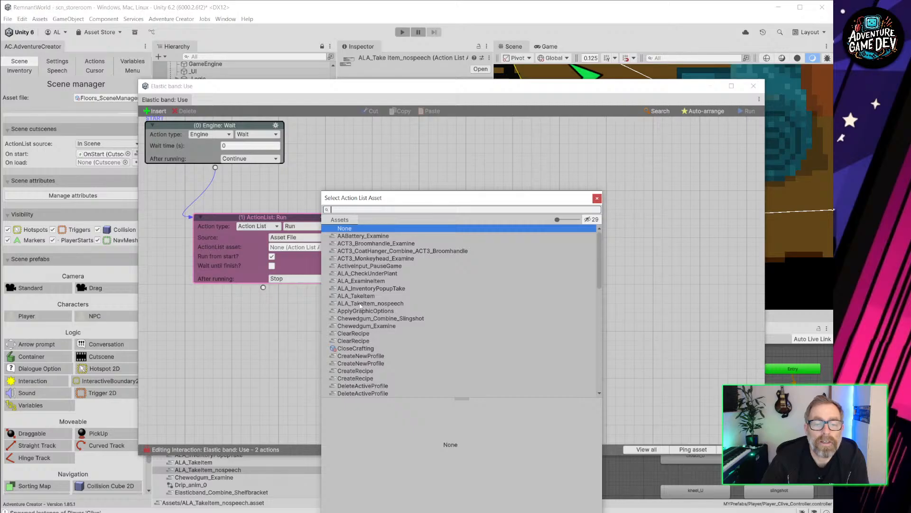
pyautogui.click(361, 304)
pyautogui.click(373, 305)
pyautogui.click(299, 257)
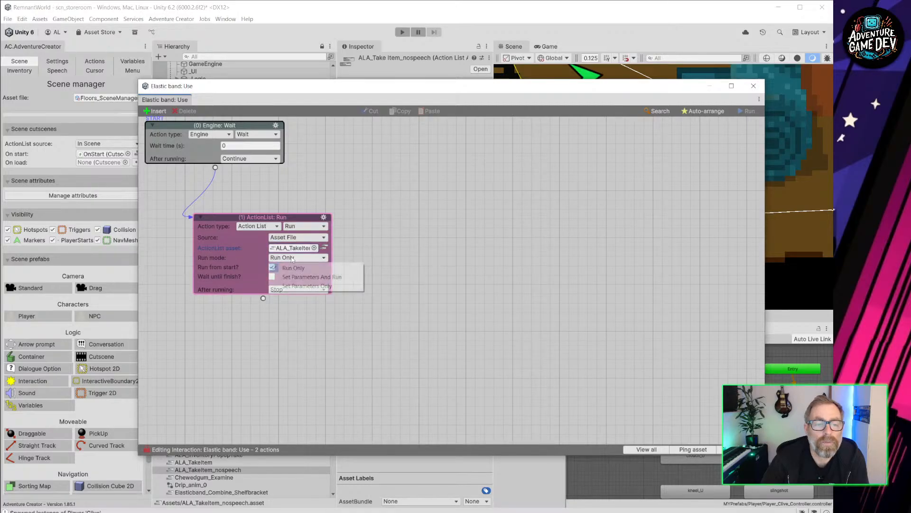
pyautogui.click(327, 278)
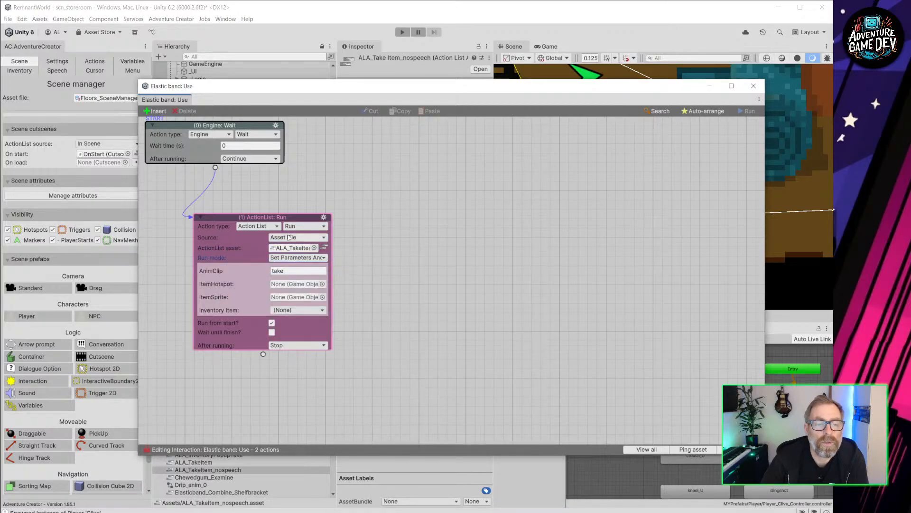
# Step: Set the Run action's AnimClip parameter to bend_U, matching the state name in the player's Animator
pyautogui.moveTo(287, 219); pyautogui.dragTo(307, 214)
pyautogui.moveTo(567, 93); pyautogui.dragTo(410, 56)
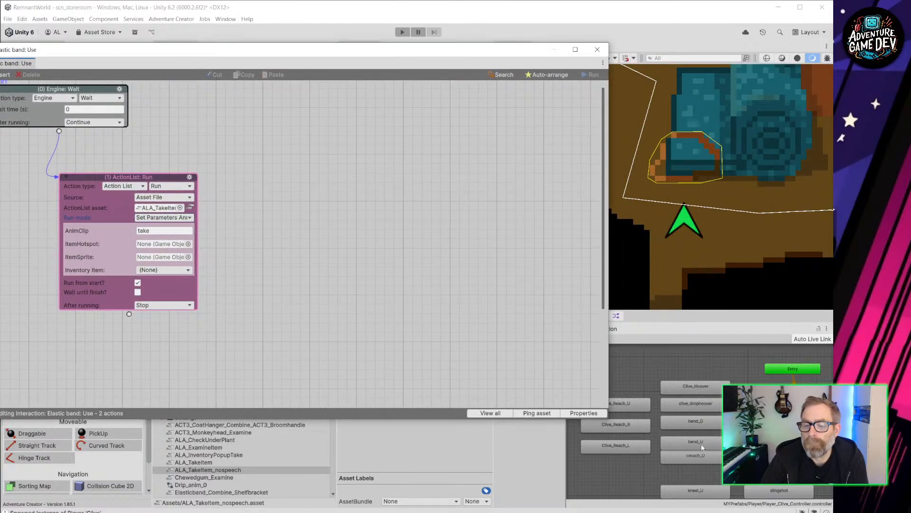
pyautogui.click(155, 231)
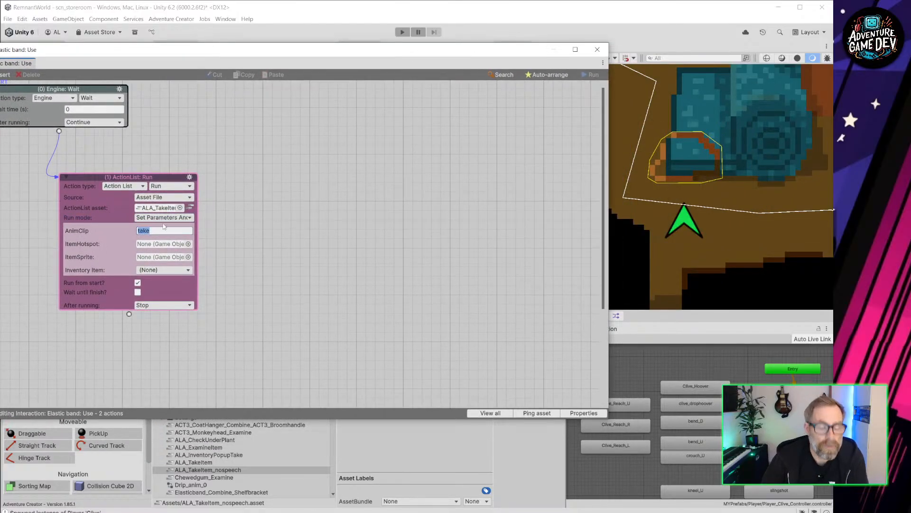
pyautogui.write('bend')
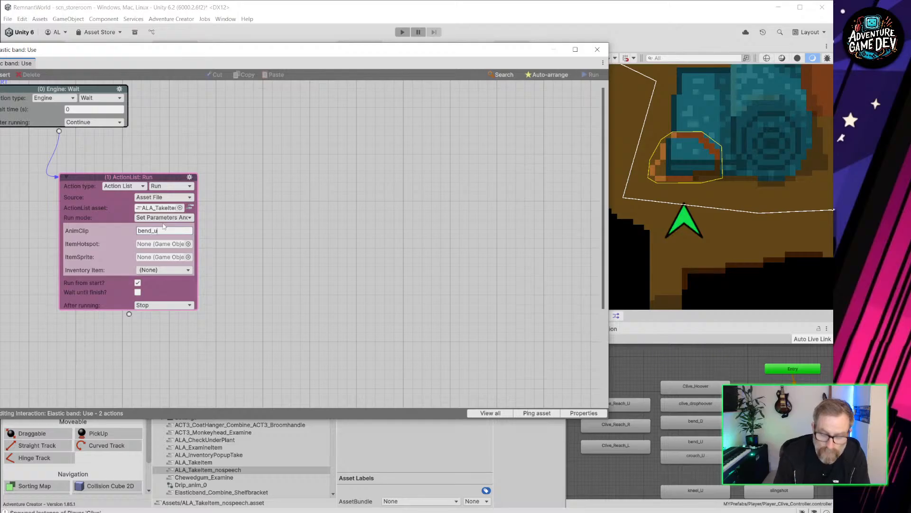
pyautogui.write('_u')
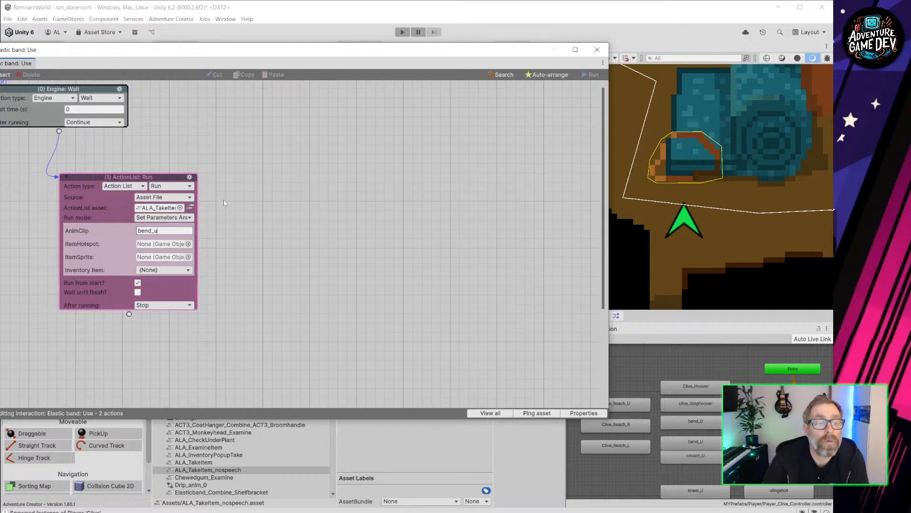
pyautogui.press('BackSpace')
pyautogui.write('U')
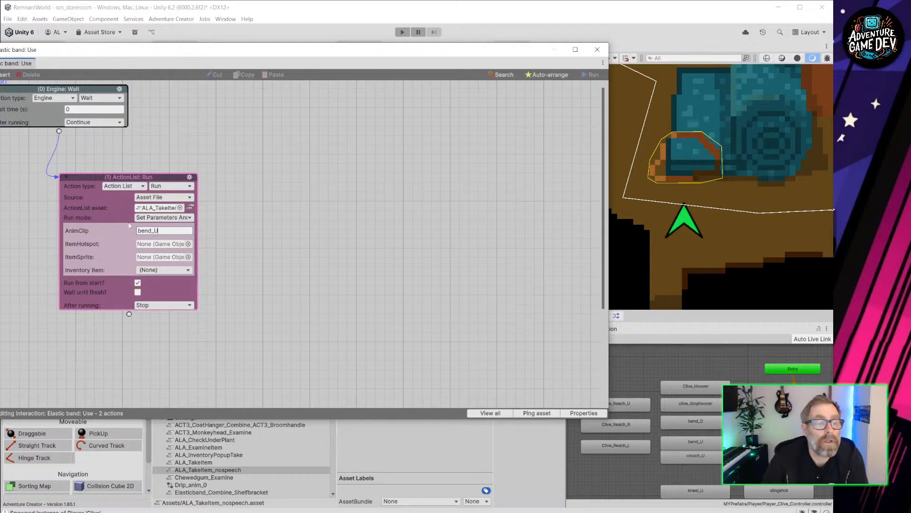
# Step: Assign the scene's elastic_band object to both the ItemHotspot and ItemSprite parameters of the Run action
pyautogui.click(188, 244)
pyautogui.write('elas')
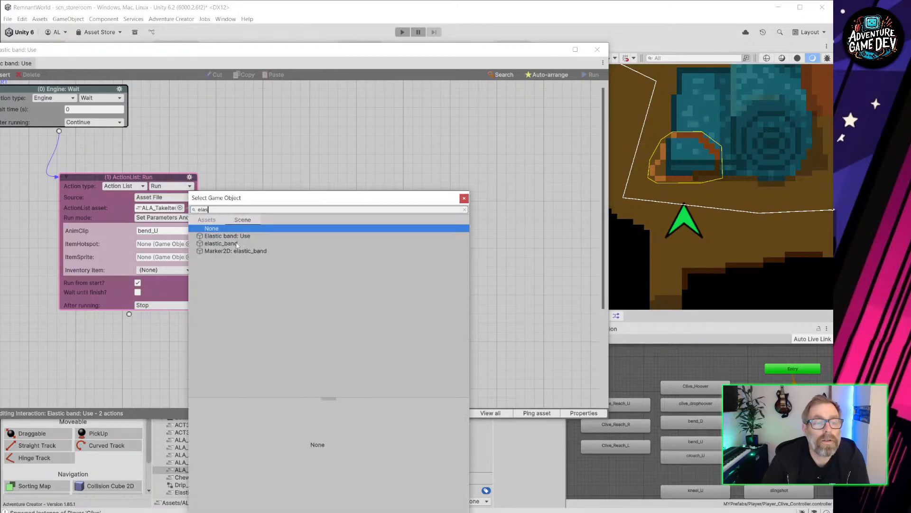
pyautogui.click(221, 243)
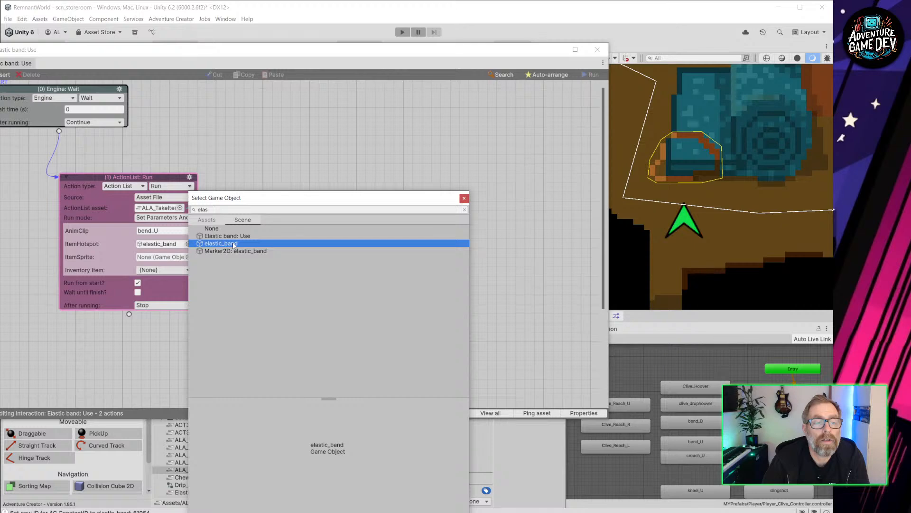
pyautogui.doubleClick(234, 244)
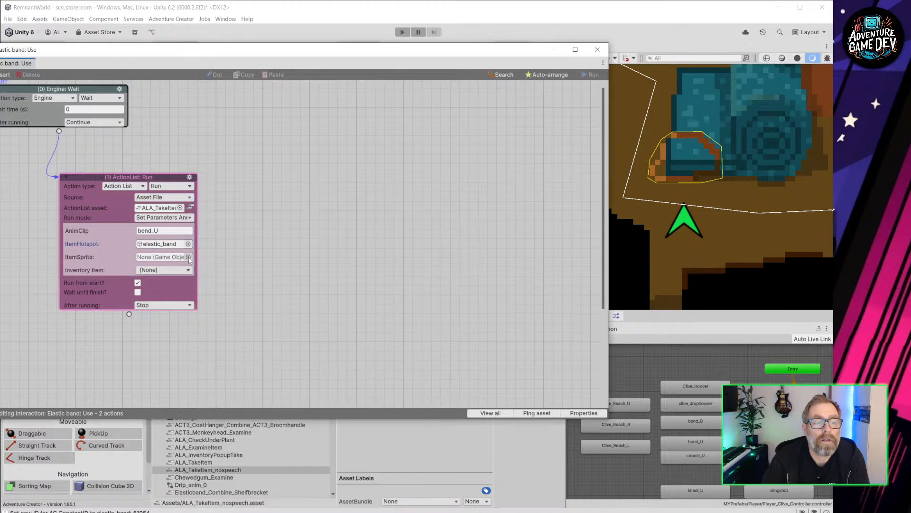
pyautogui.click(188, 257)
pyautogui.write('elast')
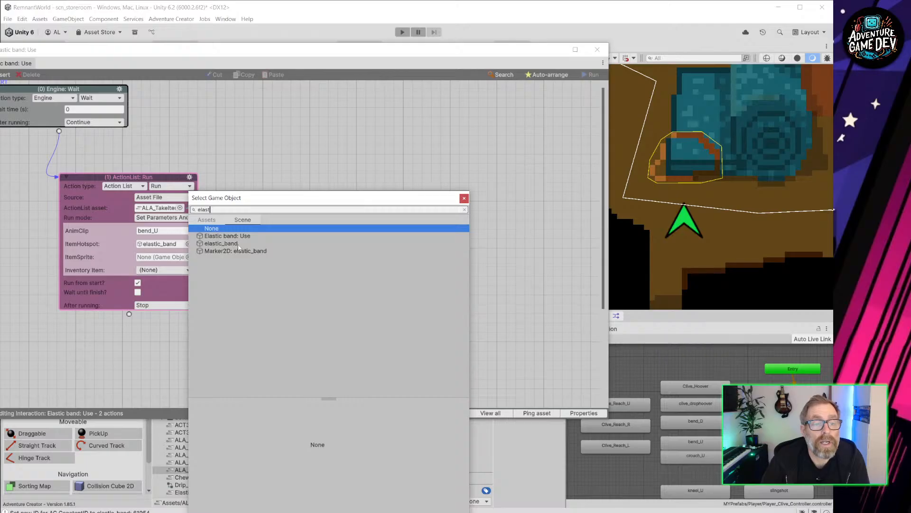
pyautogui.doubleClick(238, 245)
# Step: Set the Run action's Inventory item parameter to Elastic band, reposition the action node and close the ActionList editor
pyautogui.click(176, 270)
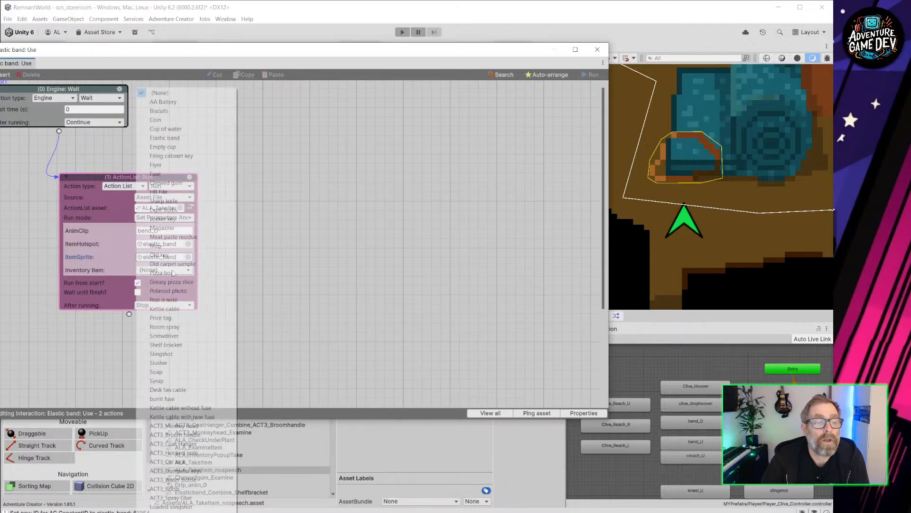
pyautogui.click(172, 138)
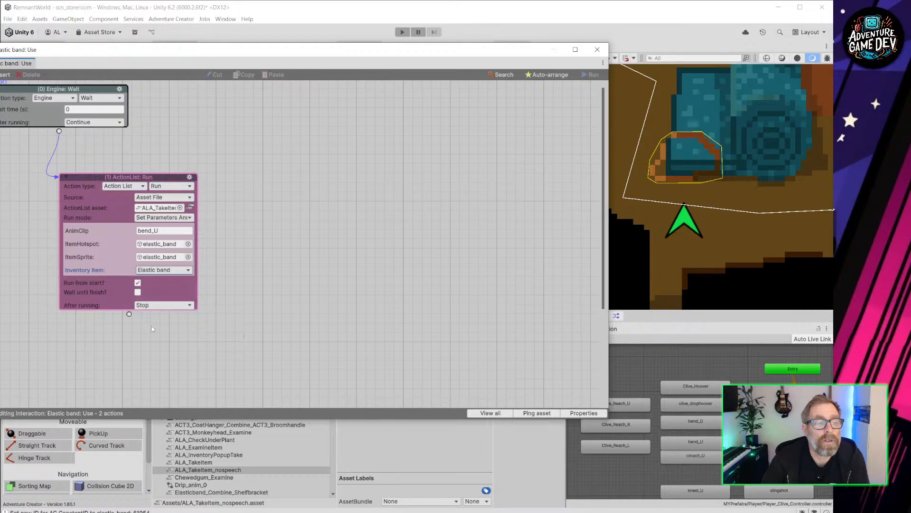
pyautogui.moveTo(139, 178); pyautogui.dragTo(166, 178)
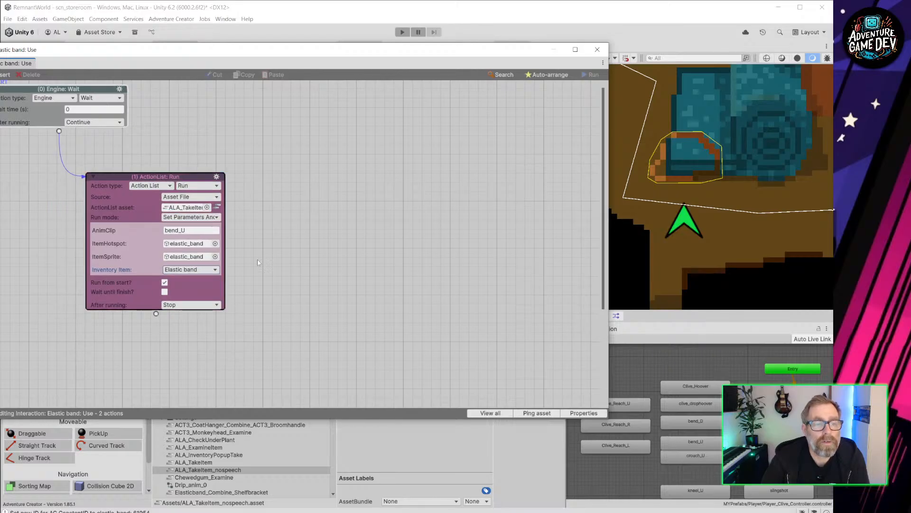
pyautogui.click(597, 49)
# Step: Enable the _Lights object and play-test the scene to check the elastic band hotspot with the lights off
pyautogui.scroll(-8, 628, 152)
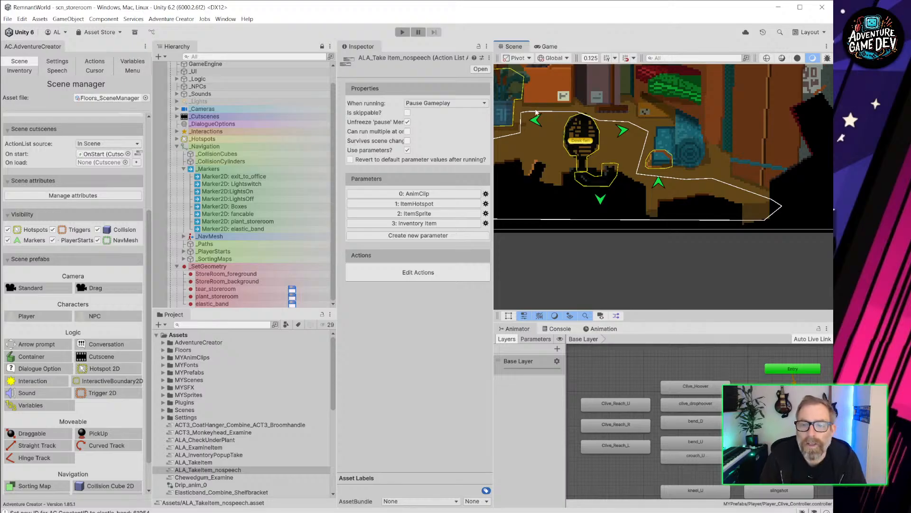
pyautogui.moveTo(652, 165); pyautogui.dragTo(750, 233, button='middle')
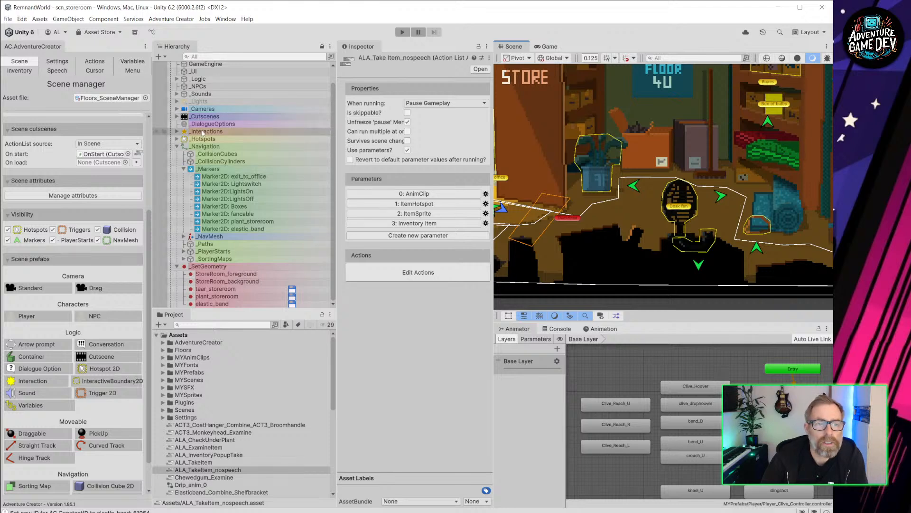
pyautogui.click(201, 101)
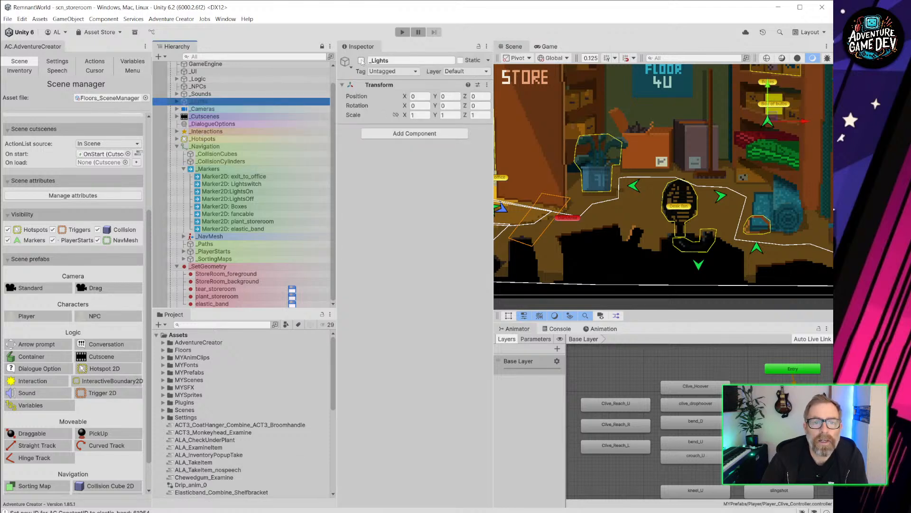
pyautogui.click(361, 60)
pyautogui.click(403, 33)
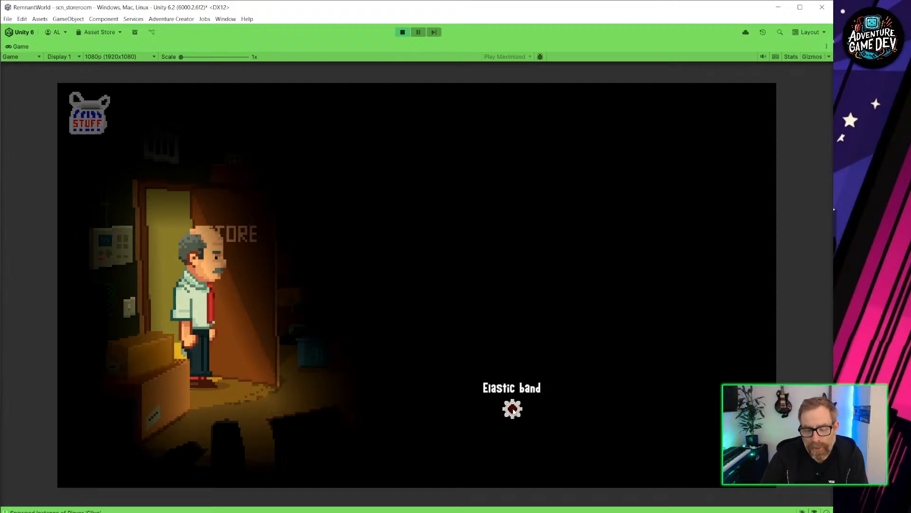
pyautogui.click(402, 32)
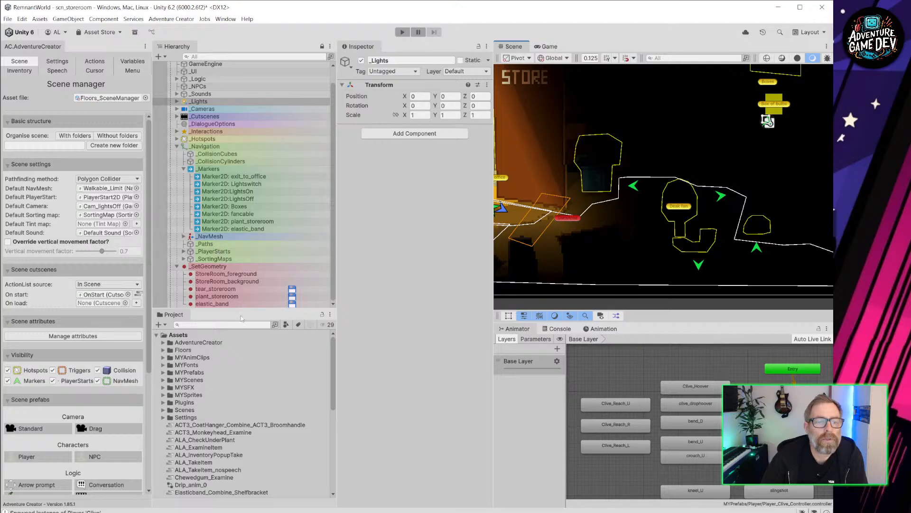
# Step: Limit the elastic_band hotspot to the Cam_lightsOn camera
pyautogui.click(223, 304)
pyautogui.scroll(-5, 373, 327)
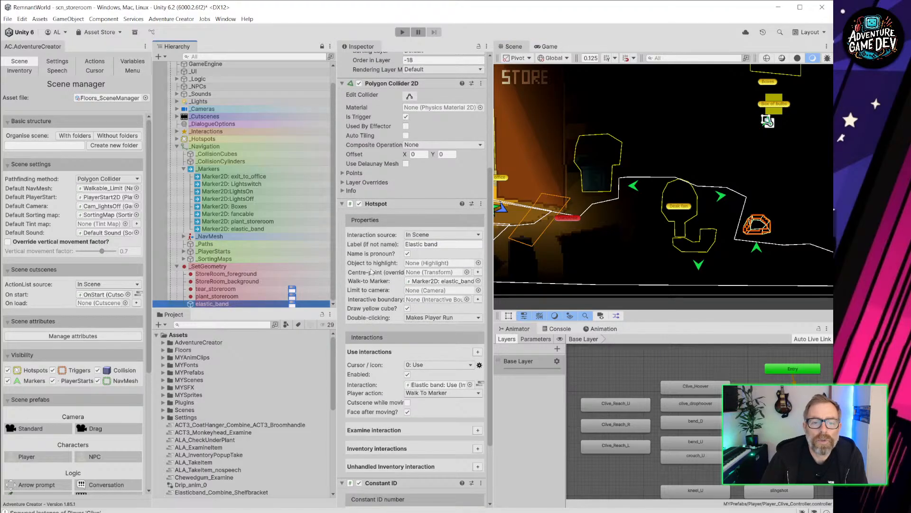
pyautogui.click(477, 290)
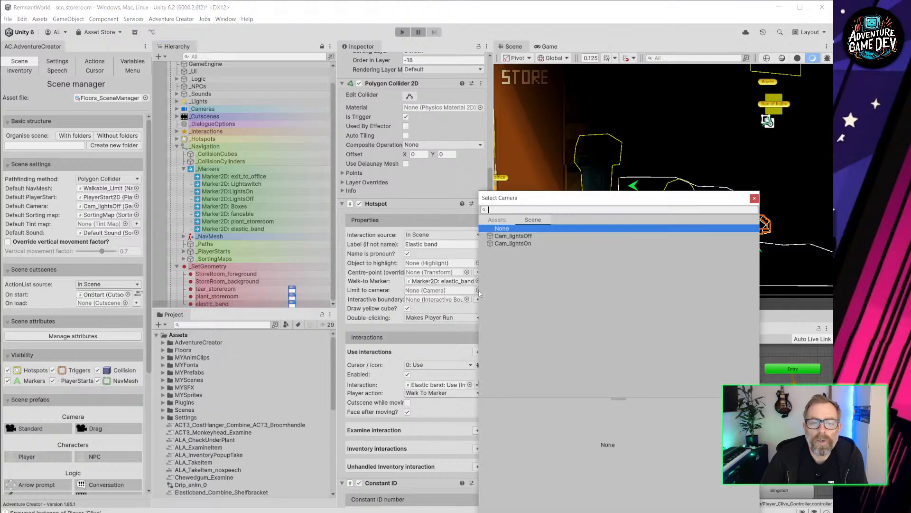
pyautogui.click(522, 244)
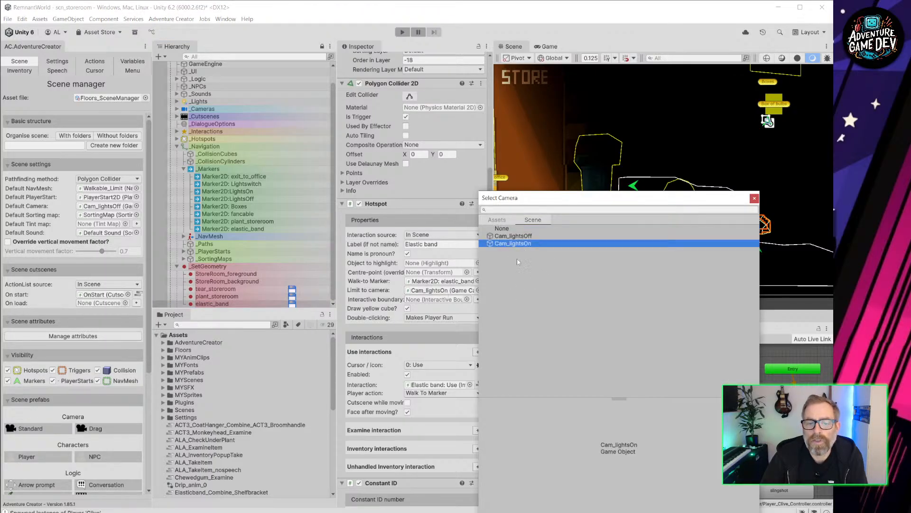
# Step: Confirm Cam_lightsOn as the hotspot's limiting camera and expand the _Cameras and _GameCameras groups in the Hierarchy
pyautogui.doubleClick(516, 246)
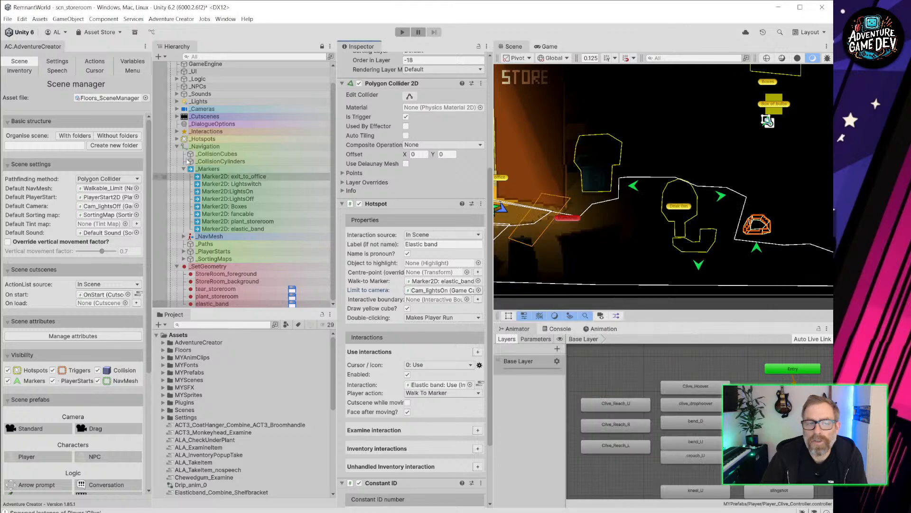
pyautogui.click(176, 109)
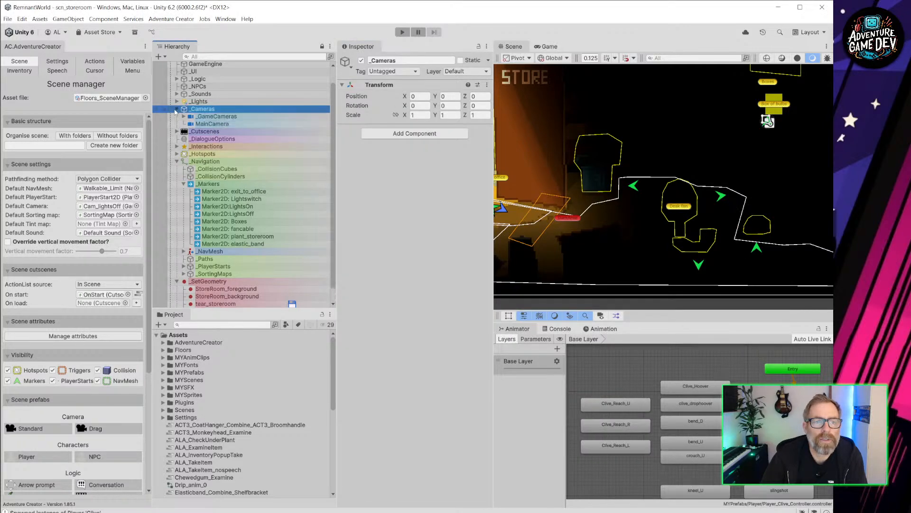
pyautogui.click(183, 117)
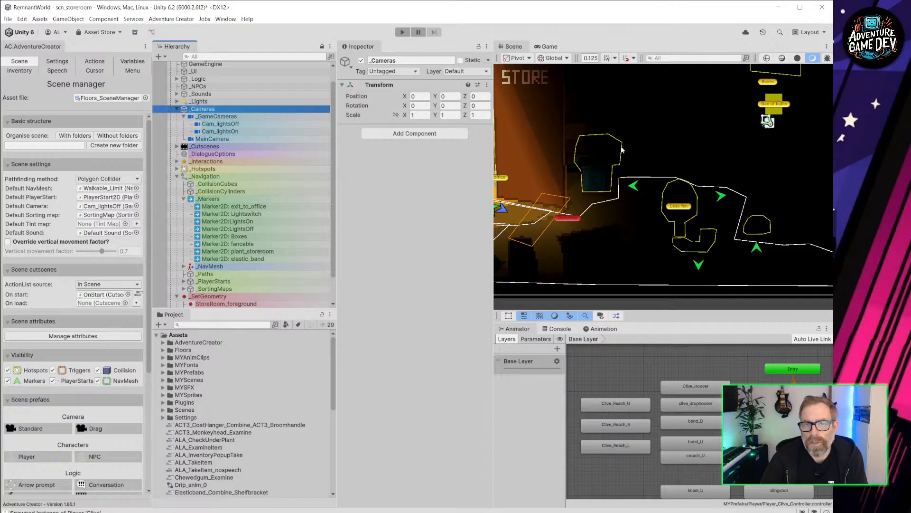
# Step: Play-test the storeroom: turn on the lights, pick up the elastic band, try it in the inventory, and stop the game
pyautogui.click(402, 32)
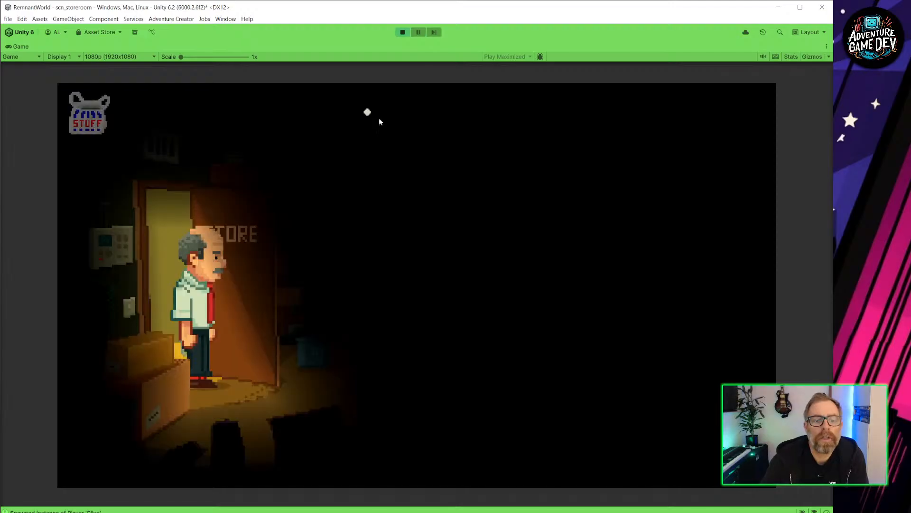
pyautogui.click(132, 311)
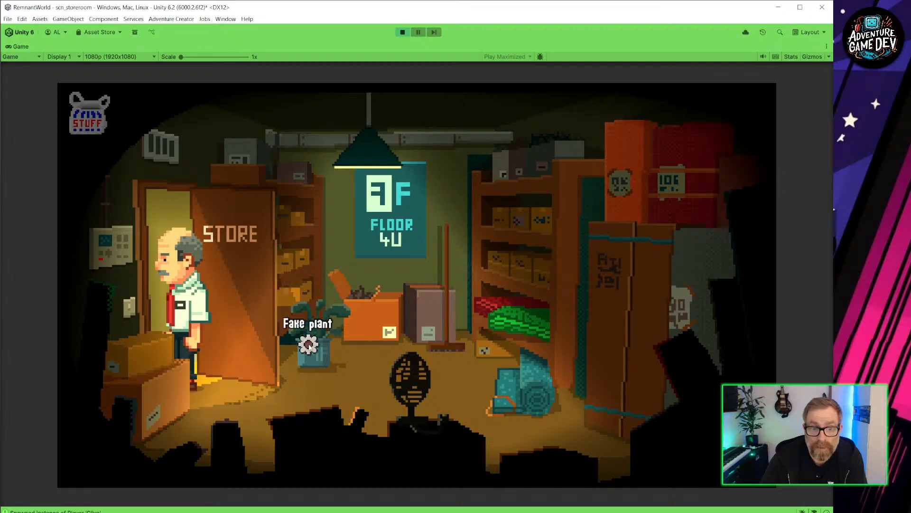
pyautogui.click(506, 401)
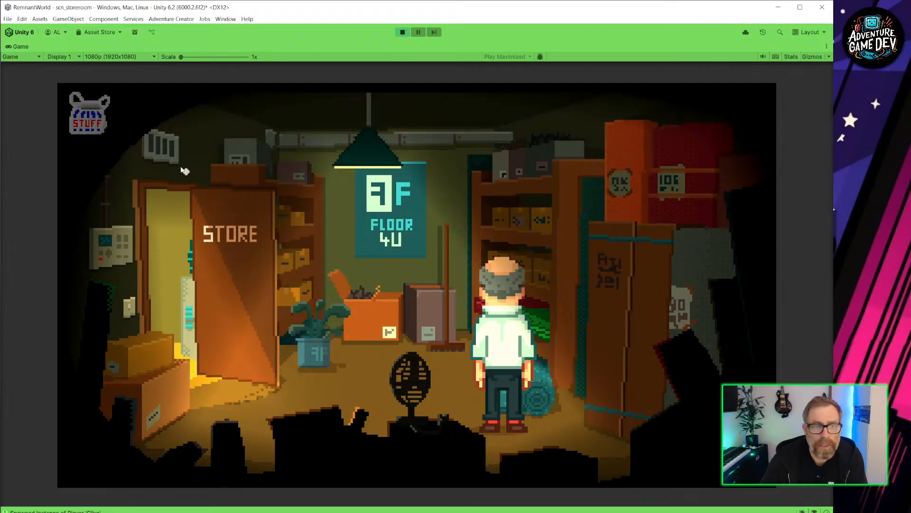
pyautogui.click(101, 123)
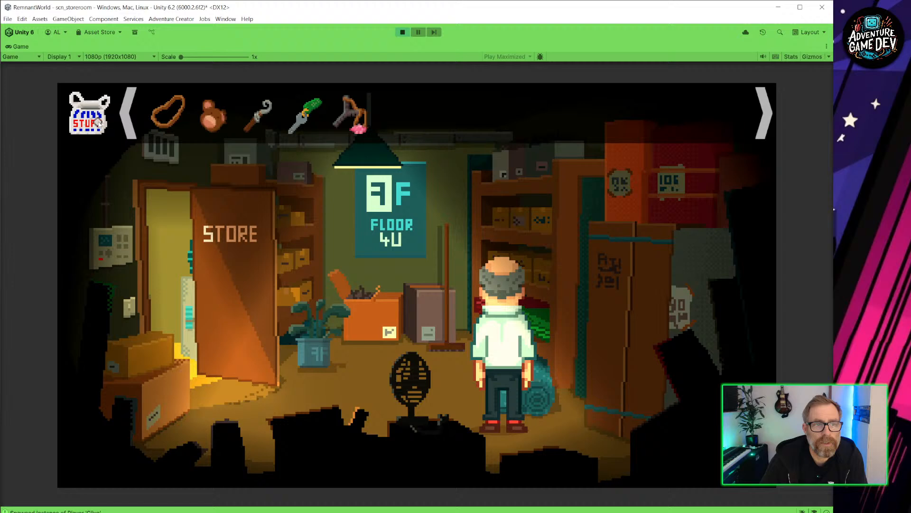
pyautogui.click(158, 111)
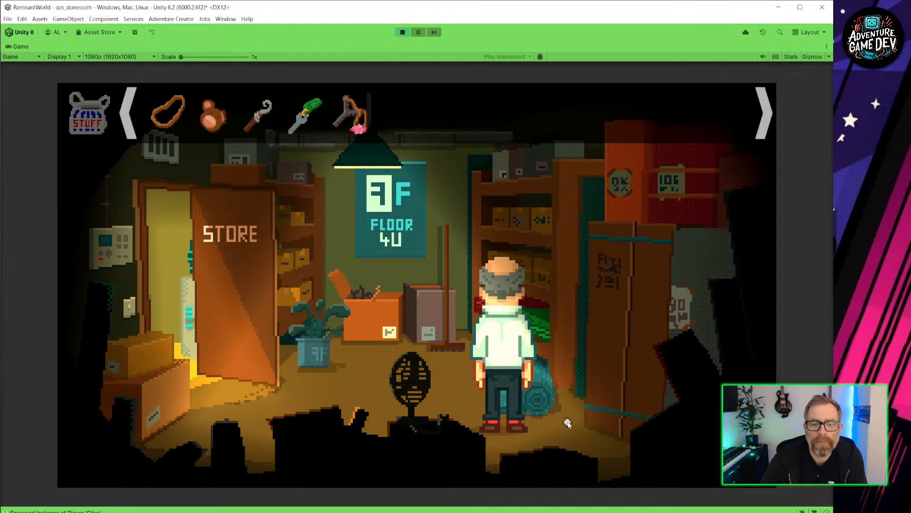
pyautogui.click(402, 32)
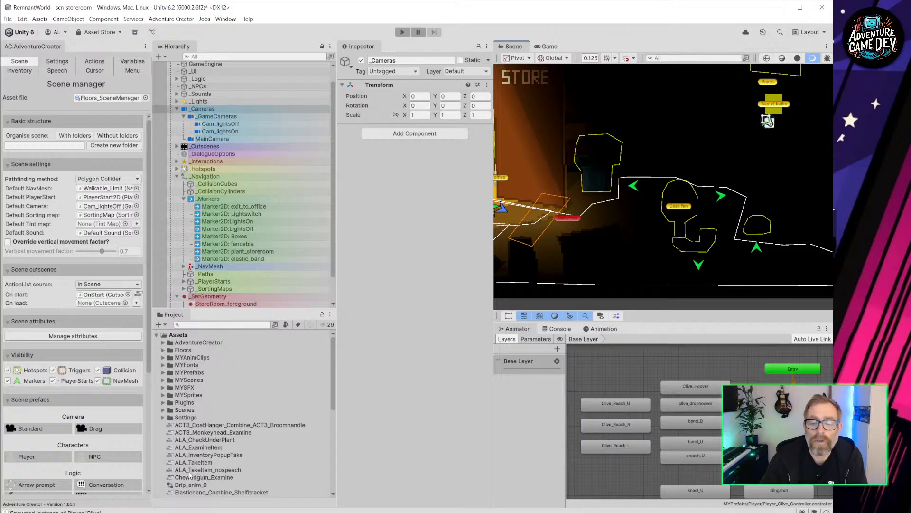
# Step: Inspect the bend_U state in the Animator's Base Layer and nudge its node slightly up between bend_D and crouch_U
pyautogui.click(694, 442)
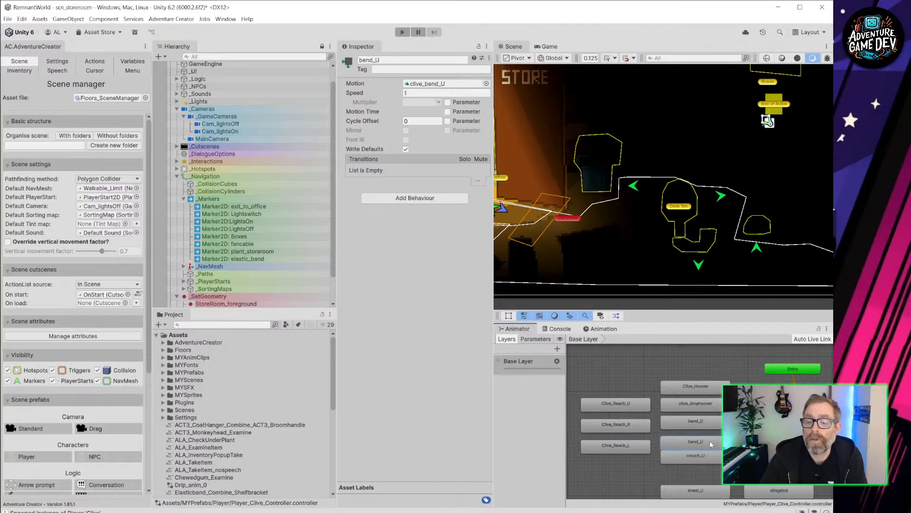
pyautogui.moveTo(710, 441); pyautogui.dragTo(710, 437)
pyautogui.click(710, 461)
pyautogui.click(710, 444)
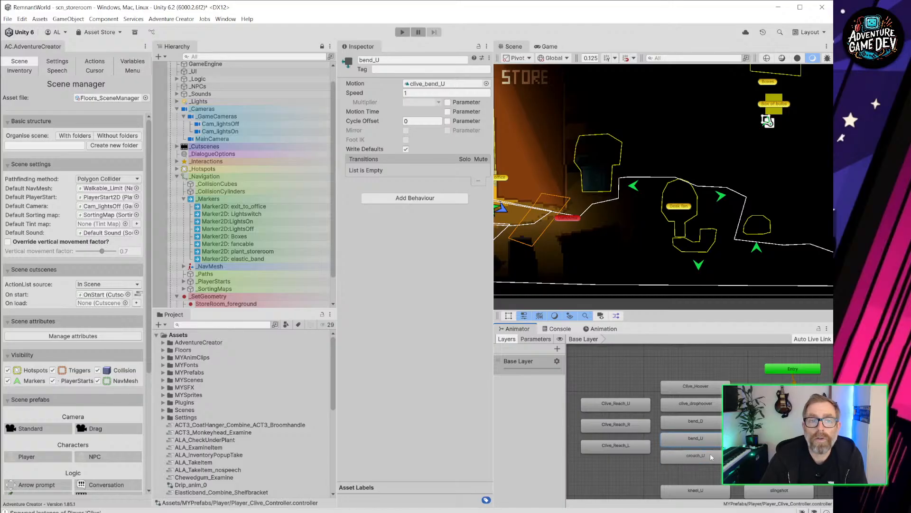
# Step: Open the elastic_band hotspot's Use interaction and examine the ALA_TakeItem_nospeech ActionList that its Run action calls
pyautogui.scroll(-3, 232, 257)
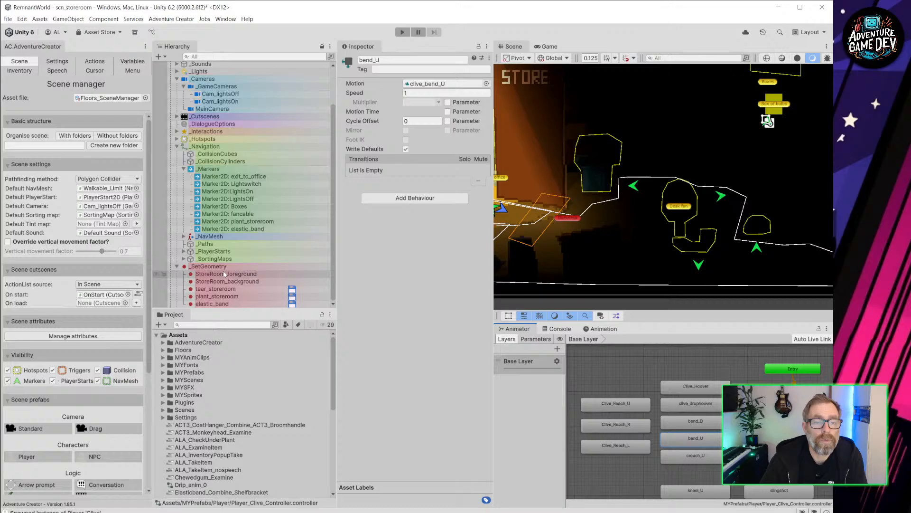
pyautogui.click(212, 304)
pyautogui.scroll(-3, 449, 399)
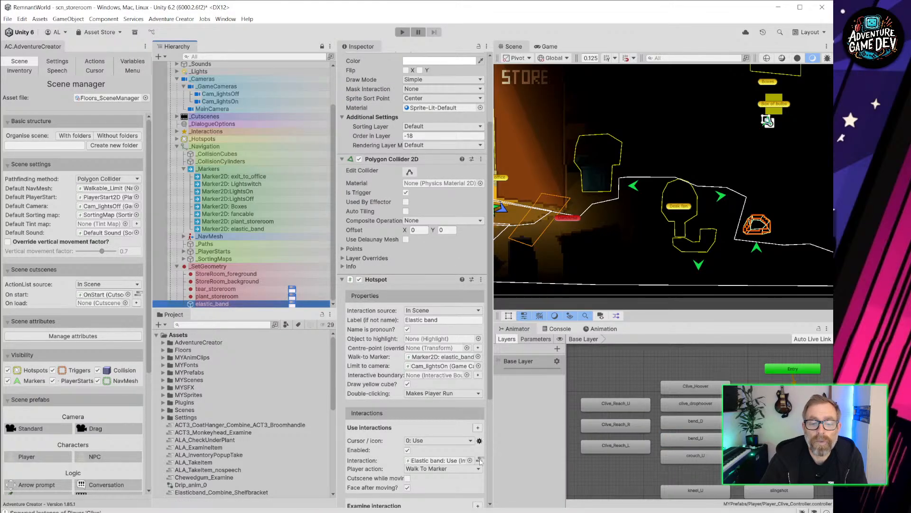
pyautogui.click(479, 460)
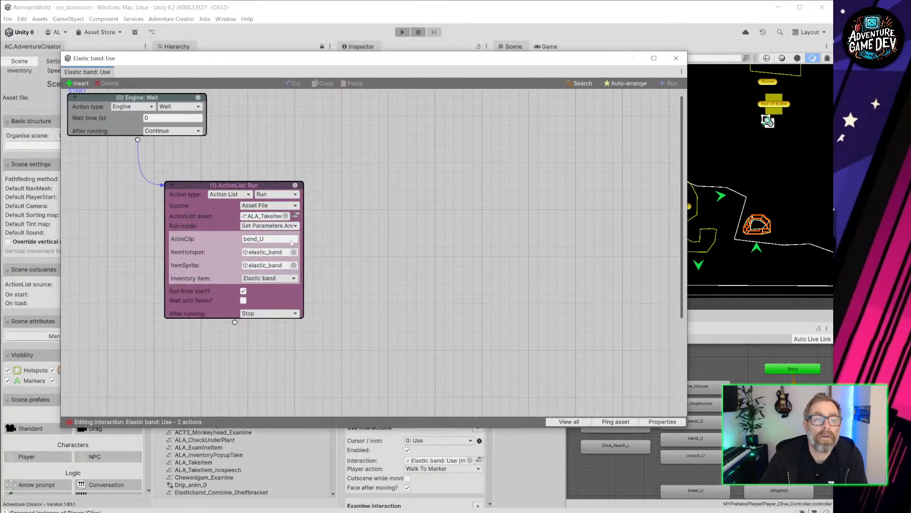
pyautogui.click(291, 240)
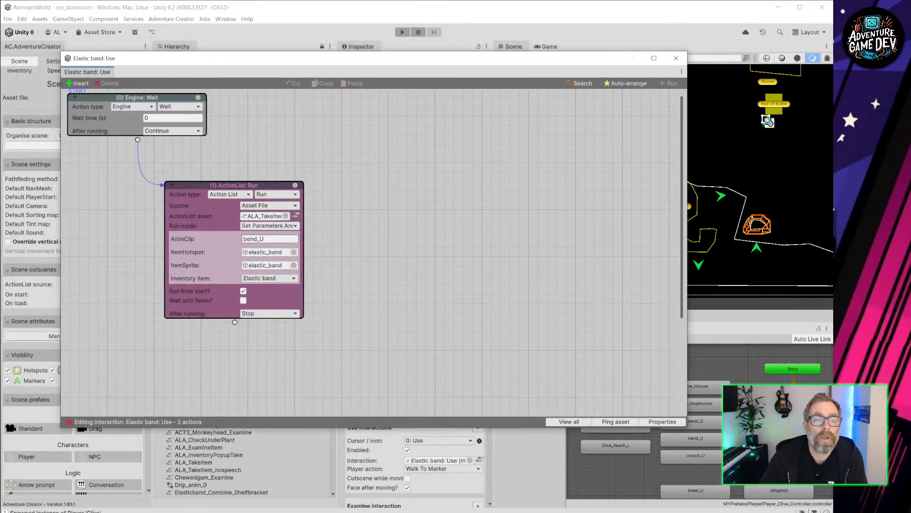
pyautogui.click(295, 216)
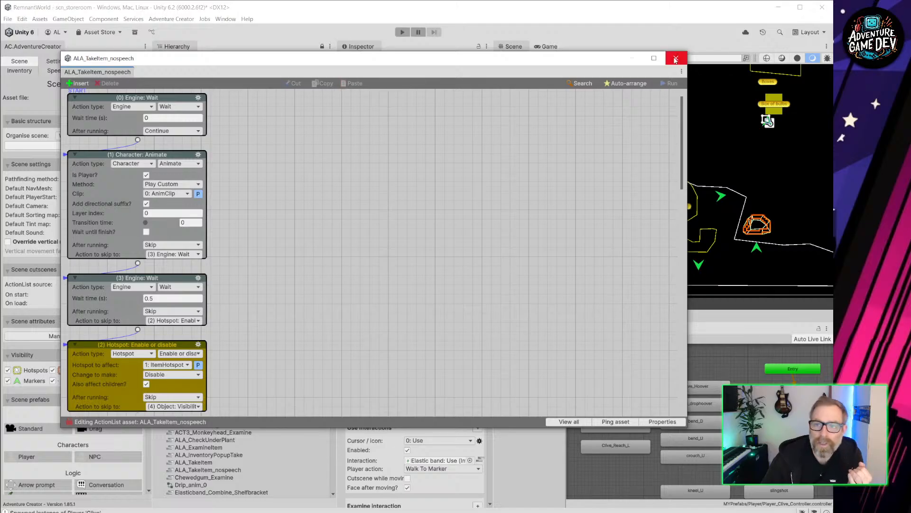
pyautogui.click(713, 444)
# Step: Set the AnimClip parameter of the elastic band's Run action to bend, save the scene and close the ActionList editor
pyautogui.click(248, 239)
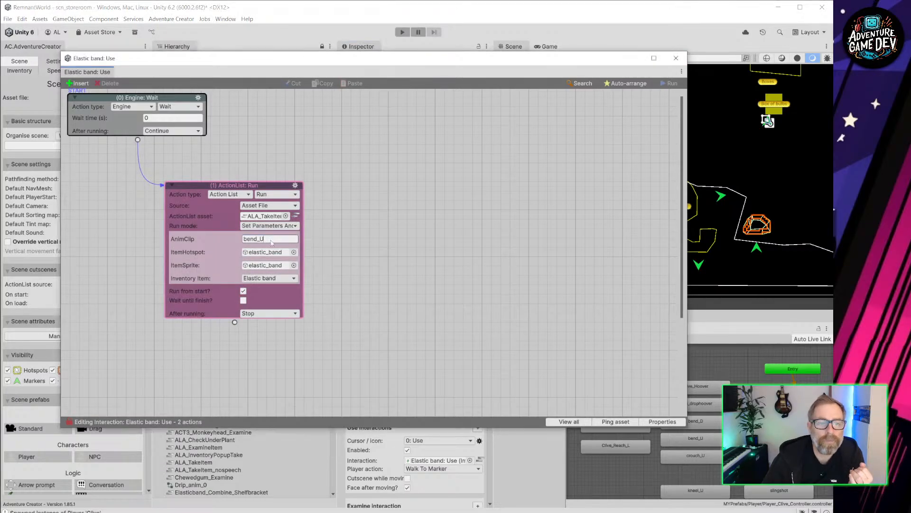
pyautogui.click(247, 240)
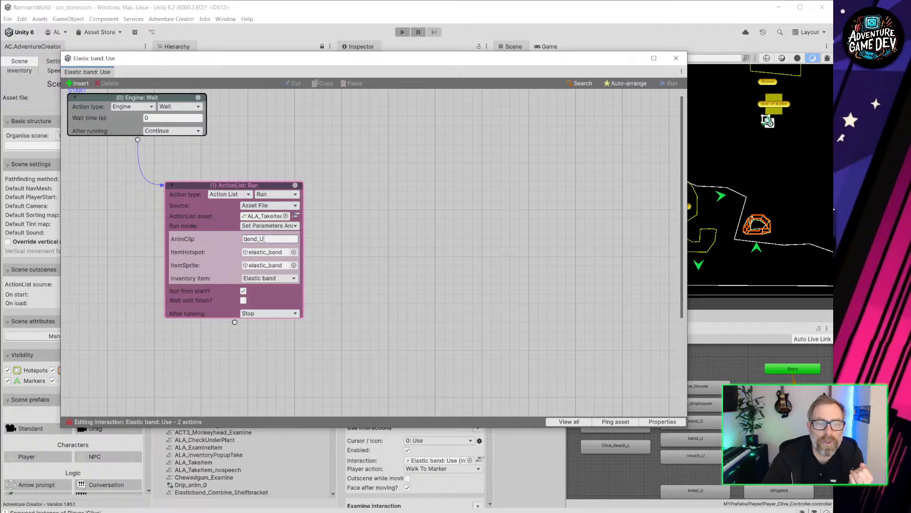
pyautogui.moveTo(268, 243); pyautogui.dragTo(261, 242)
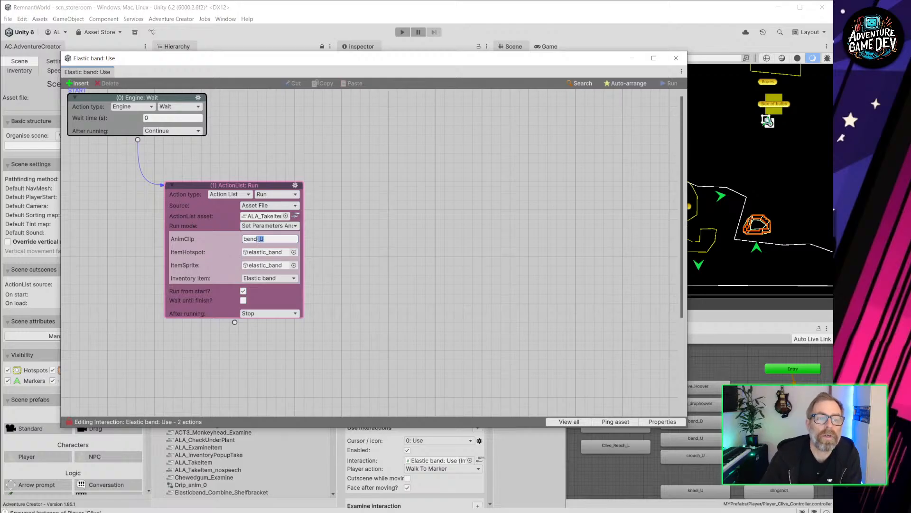
pyautogui.press('BackSpace')
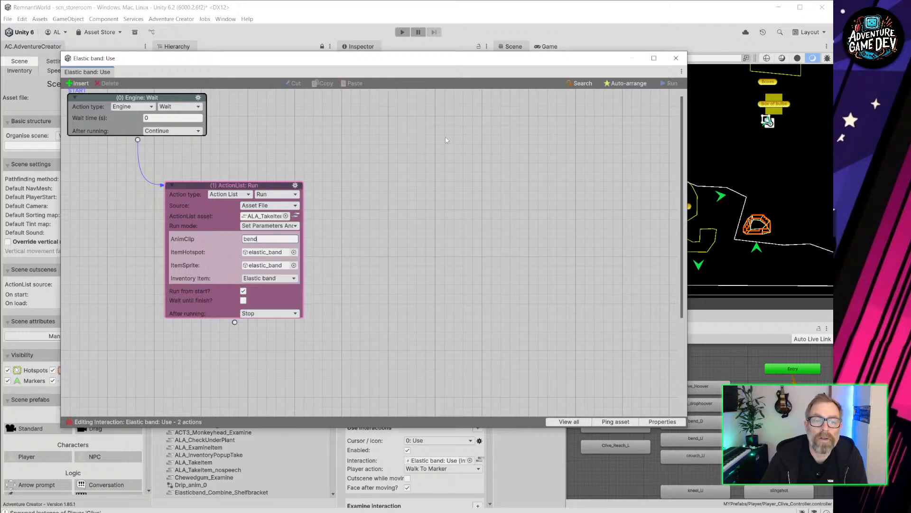
pyautogui.hotkey('ctrl', 's')
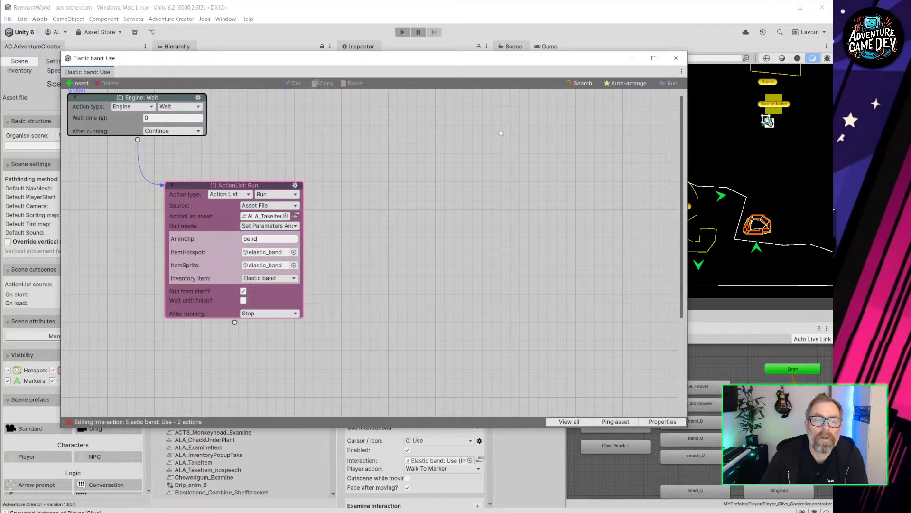
pyautogui.click(675, 57)
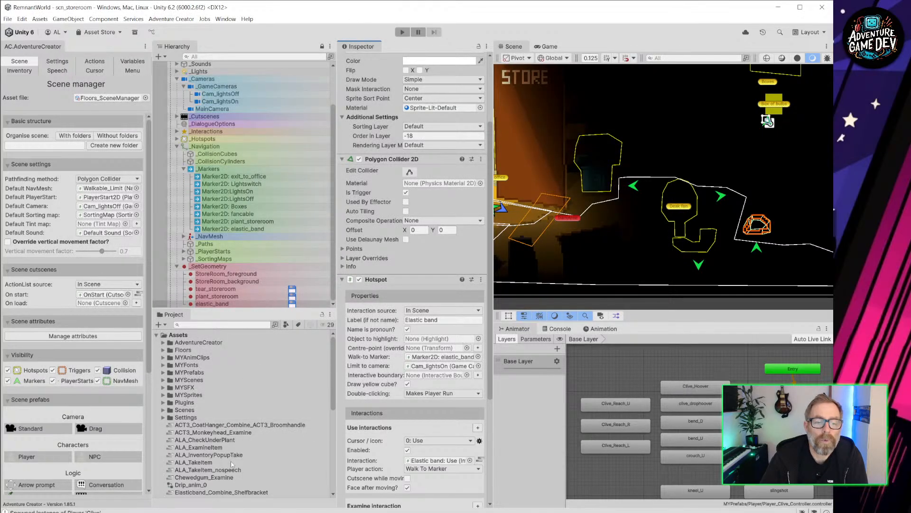
# Step: Change the AnimClip parameter description in the ALA_TakeItem_nospeech asset to "Which animation clip to play minus the Direction" and close the editor
pyautogui.click(194, 463)
pyautogui.doubleClick(182, 470)
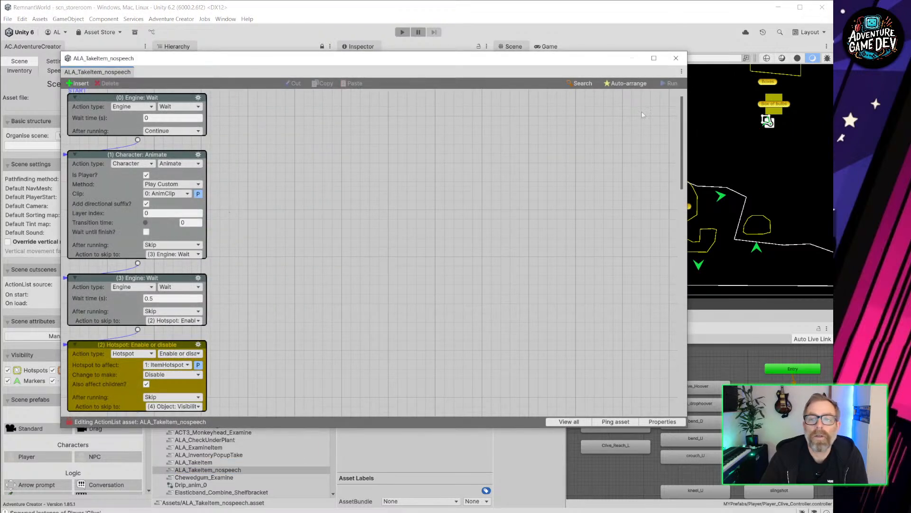
pyautogui.click(658, 422)
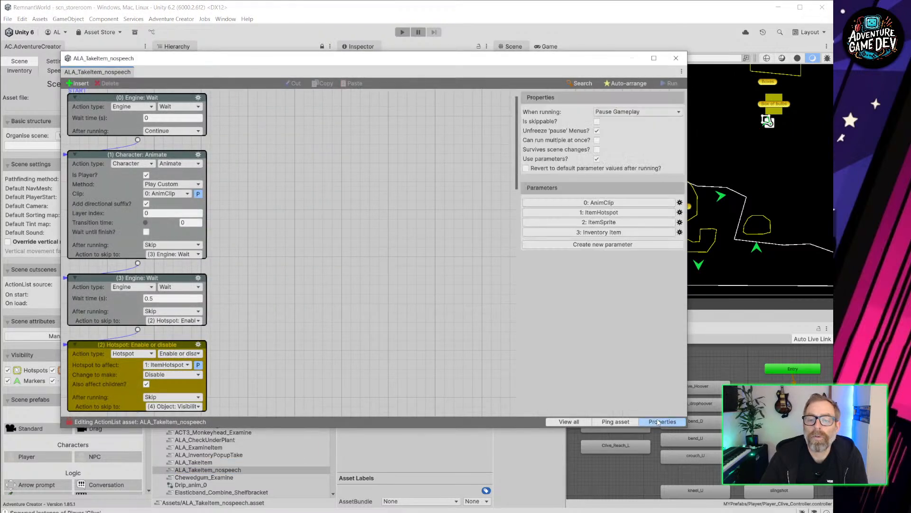
pyautogui.click(611, 203)
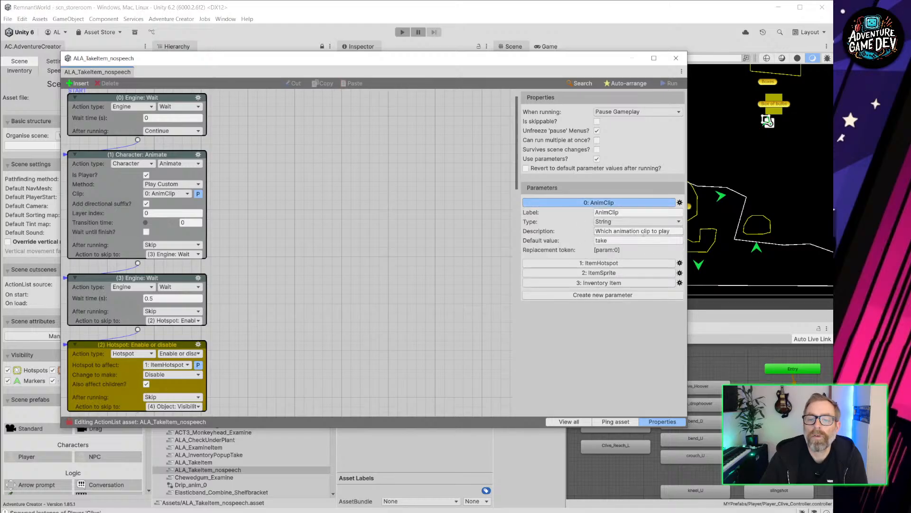
pyautogui.click(674, 232)
pyautogui.click(671, 232)
pyautogui.write('m')
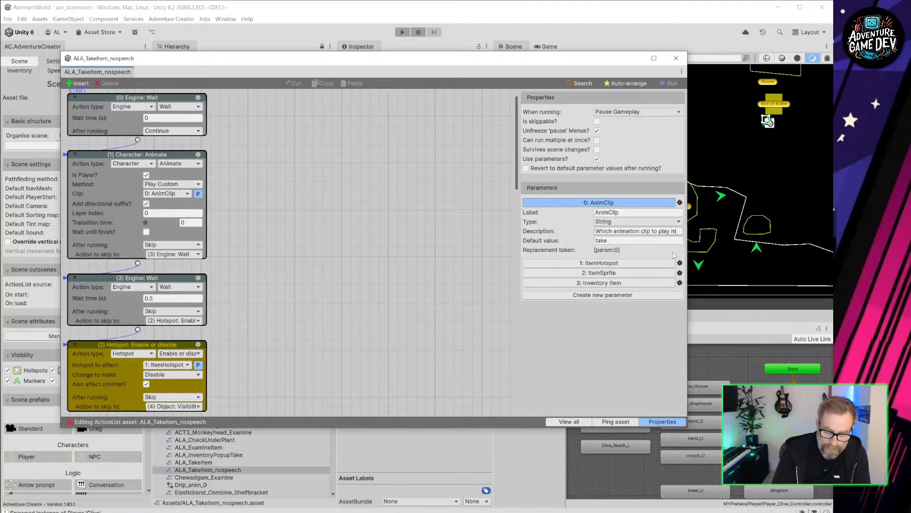
pyautogui.write('inus the Direction')
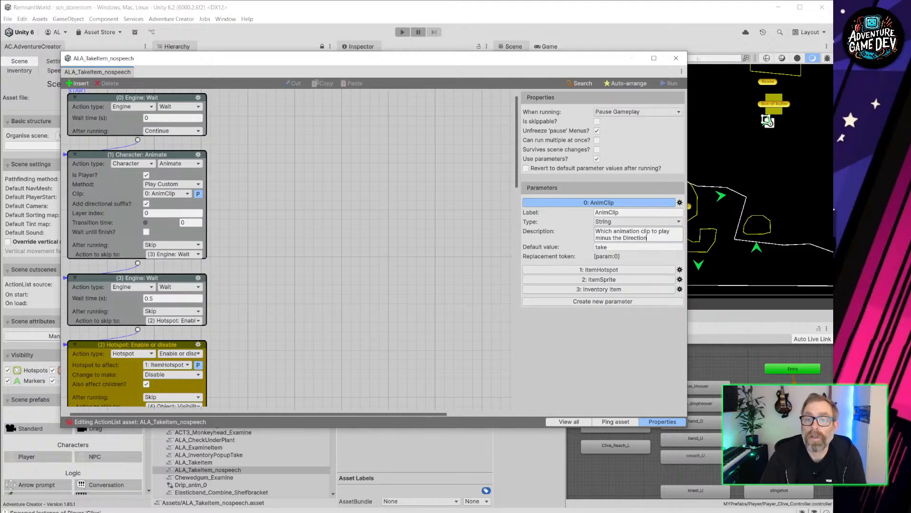
pyautogui.click(676, 58)
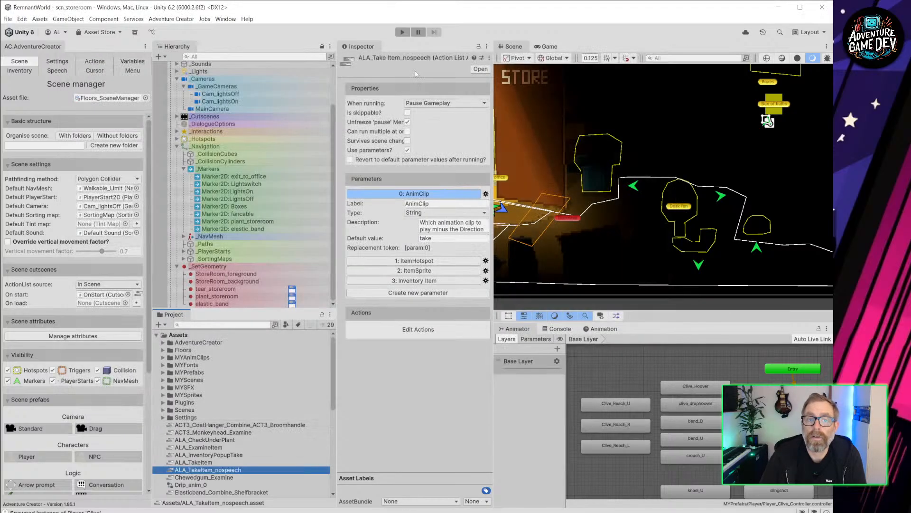
# Step: Play-test the elastic band pickup again with the lights on, examine the item in the inventory, and stop the game
pyautogui.click(403, 33)
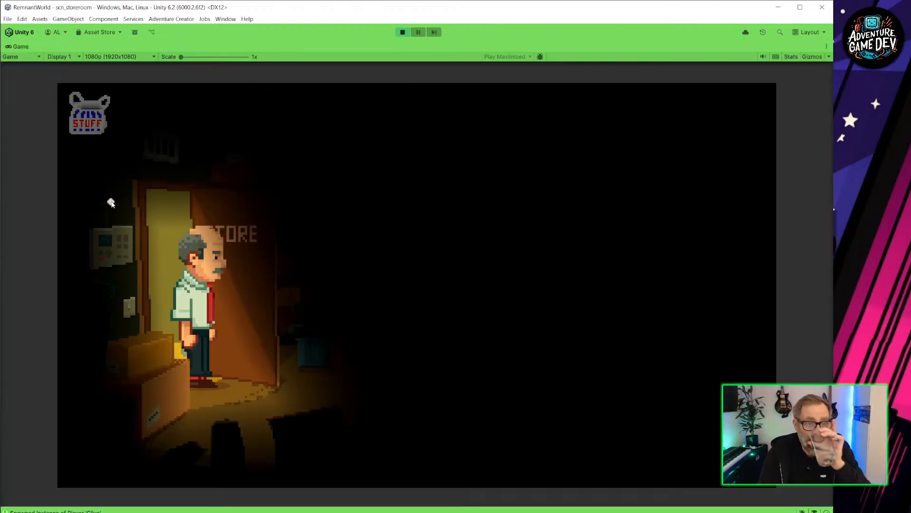
pyautogui.click(133, 315)
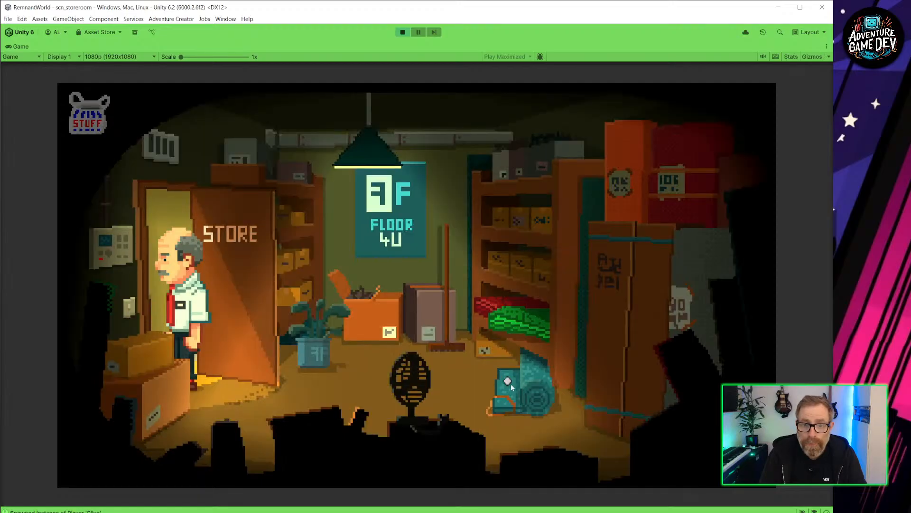
pyautogui.click(510, 402)
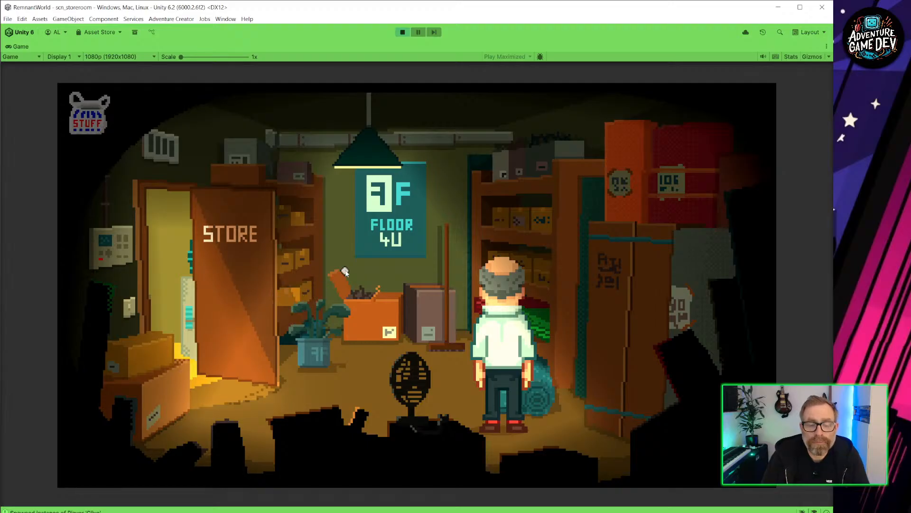
pyautogui.click(96, 118)
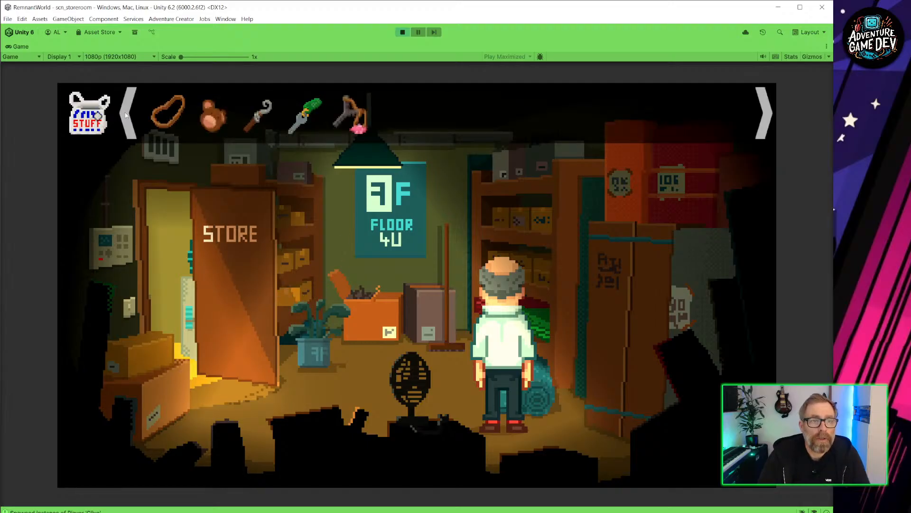
pyautogui.click(178, 111)
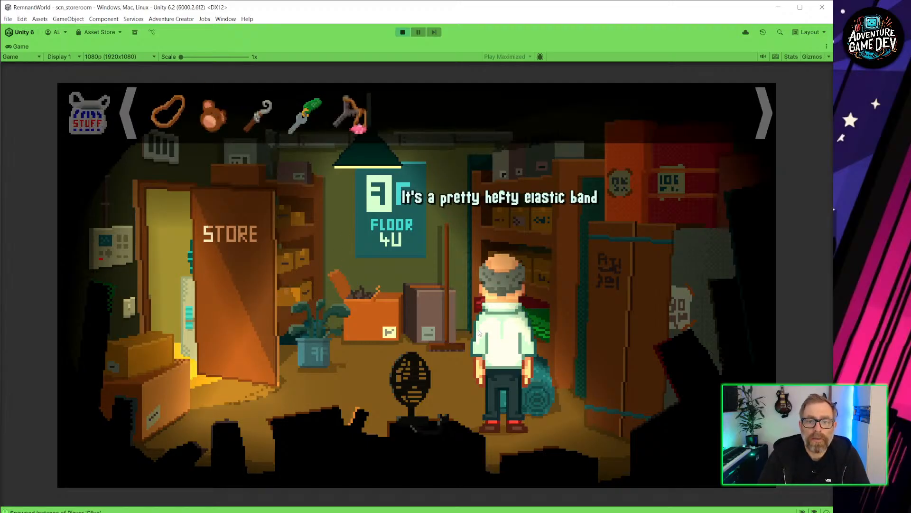
pyautogui.click(403, 32)
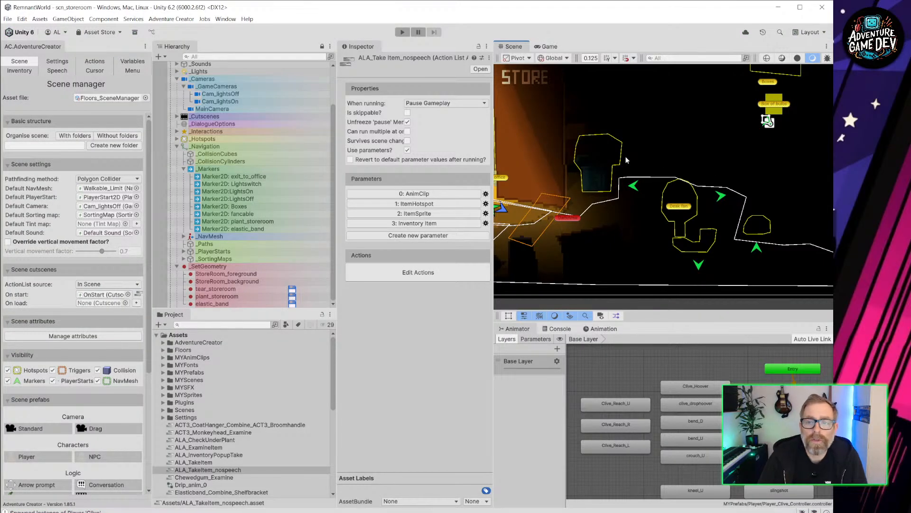
# Step: Deactivate the _Lights object to reveal the orange box of brackets beside the plant in the storeroom scene
pyautogui.click(208, 139)
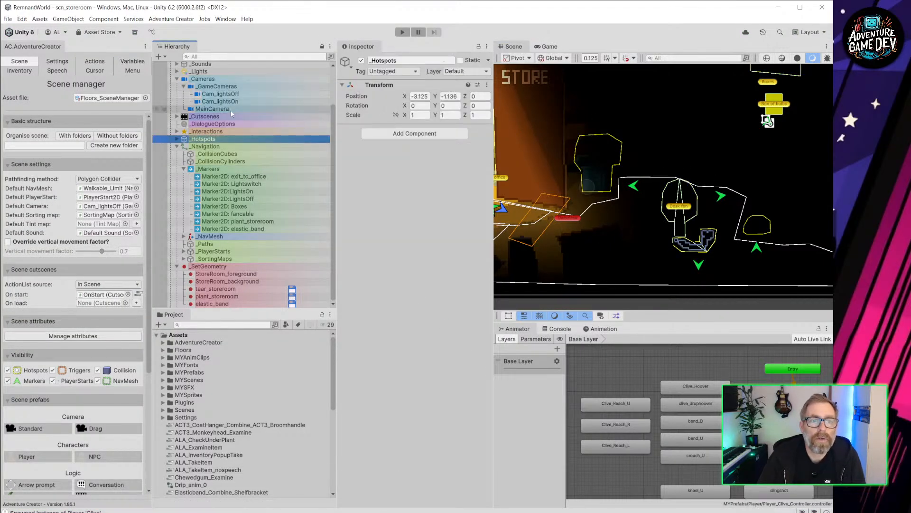
pyautogui.click(202, 71)
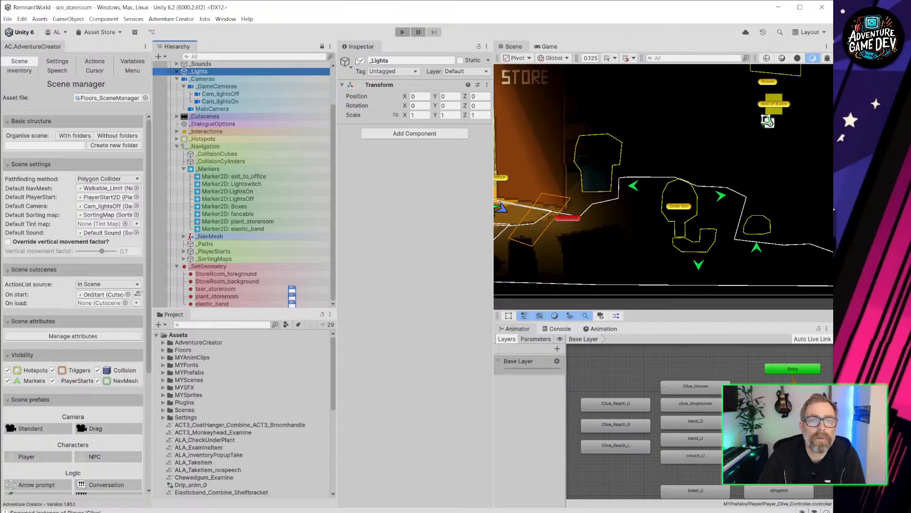
pyautogui.click(361, 60)
pyautogui.moveTo(657, 136); pyautogui.dragTo(671, 159, button='middle')
pyautogui.scroll(5, 625, 217)
pyautogui.scroll(3, 659, 184)
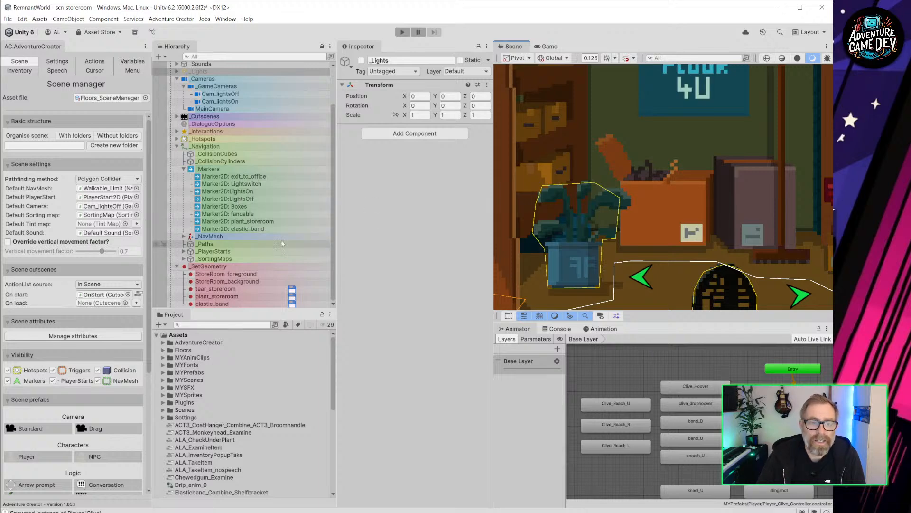
pyautogui.click(334, 250)
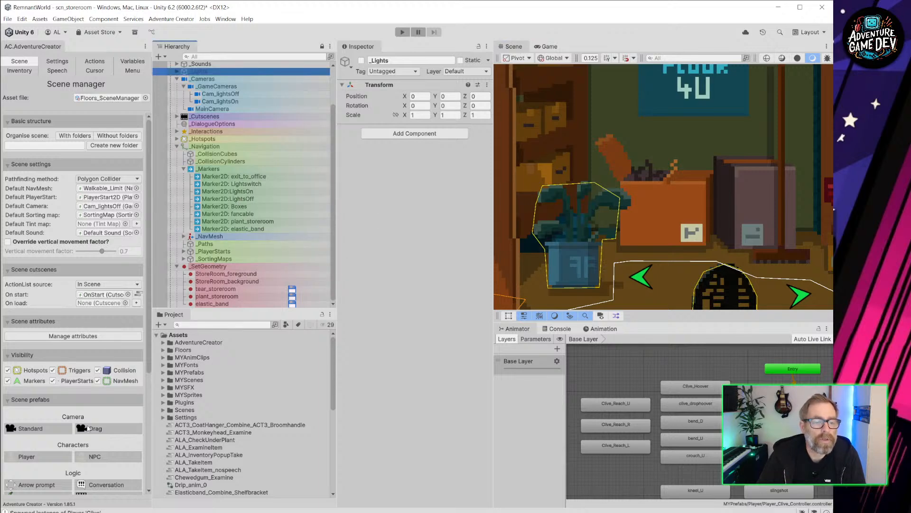
pyautogui.scroll(-6, 88, 428)
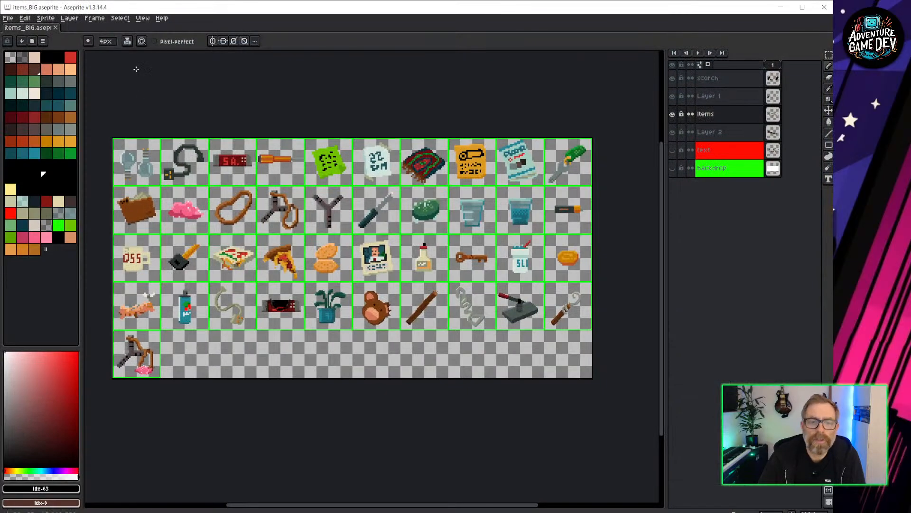
# Step: Switch to Aseprite, open the recent file StoreRoom.aseprite and show all its layers around the orange box
pyautogui.click(9, 18)
pyautogui.moveTo(43, 45)
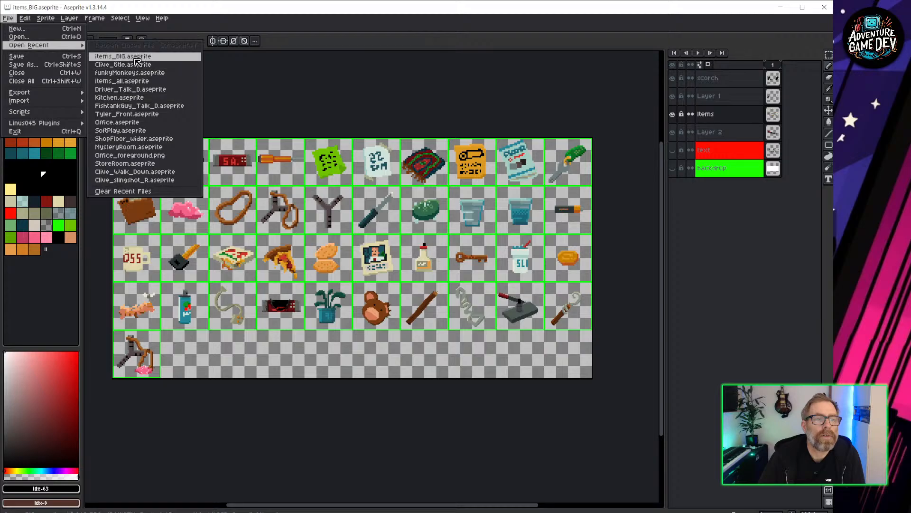
pyautogui.click(135, 163)
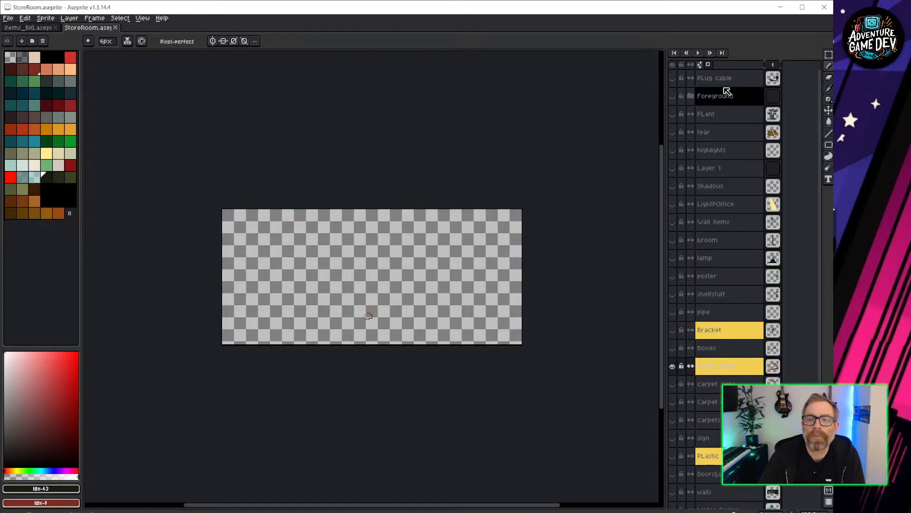
pyautogui.click(672, 64)
pyautogui.scroll(5, 324, 284)
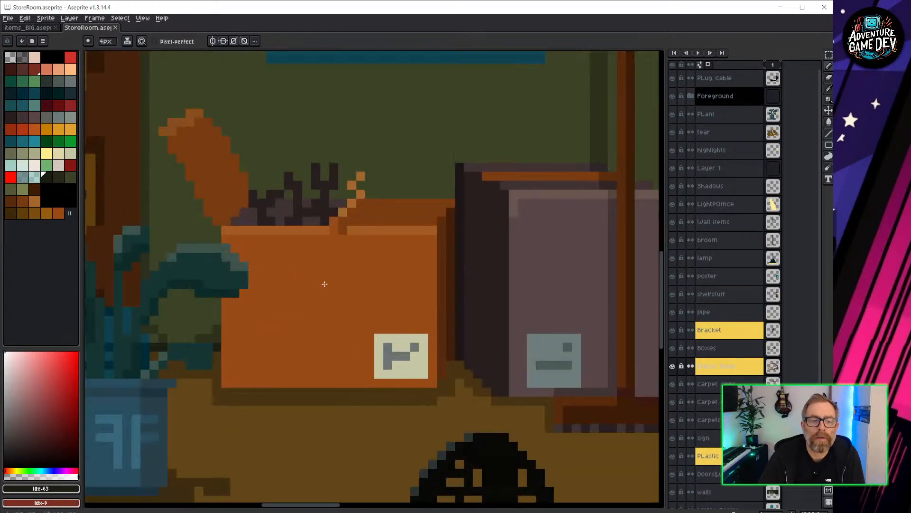
pyautogui.moveTo(323, 237); pyautogui.dragTo(337, 298, button='middle')
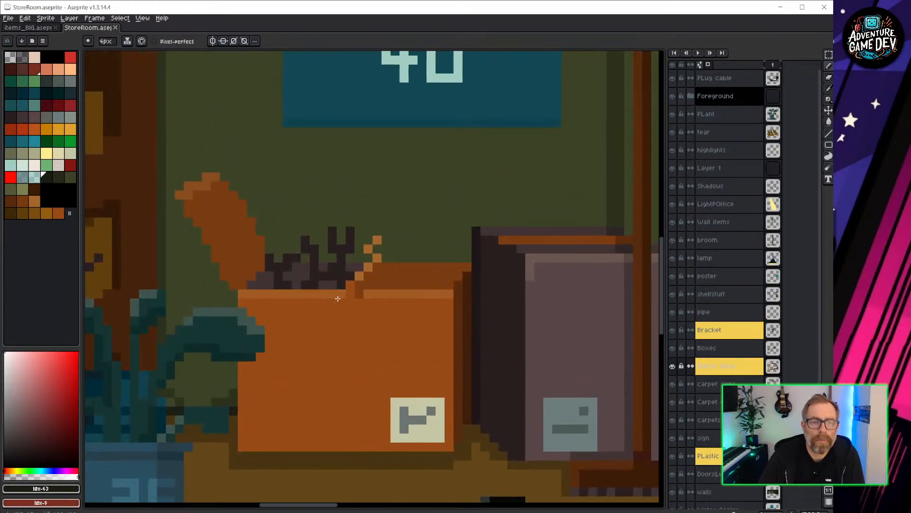
# Step: Toggle the Bracket layer's visibility, try moving the bracket above the orange box, and undo the move
pyautogui.keyDown('ctrl'); pyautogui.click(348, 257); pyautogui.keyUp('ctrl')
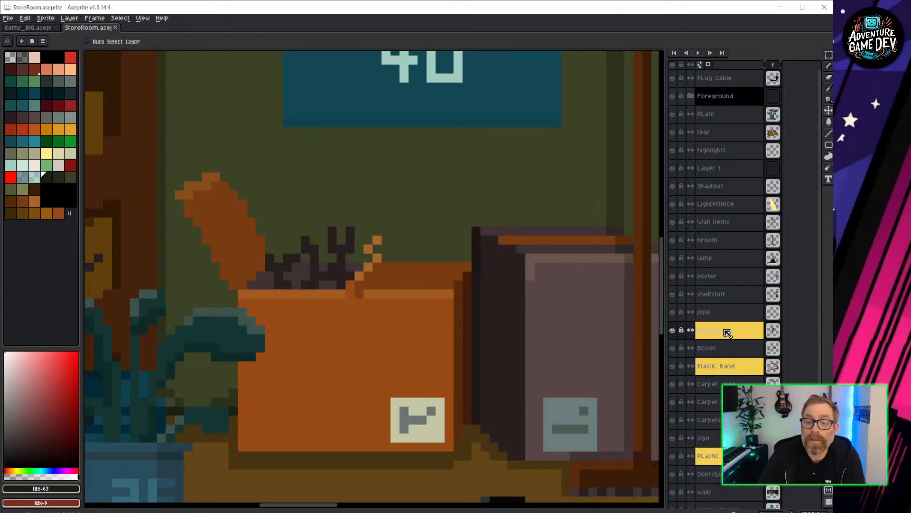
pyautogui.click(672, 331)
pyautogui.click(672, 331)
pyautogui.click(672, 330)
pyautogui.click(672, 331)
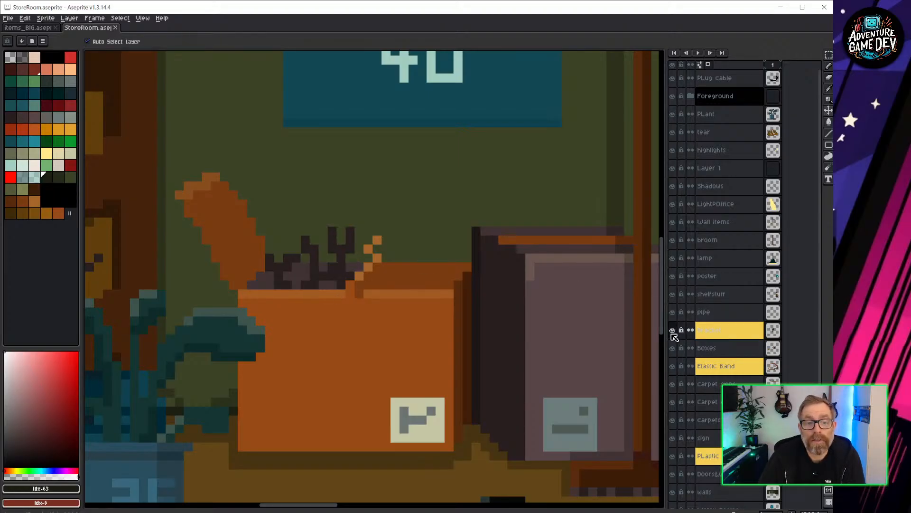
pyautogui.moveTo(349, 250); pyautogui.dragTo(389, 167)
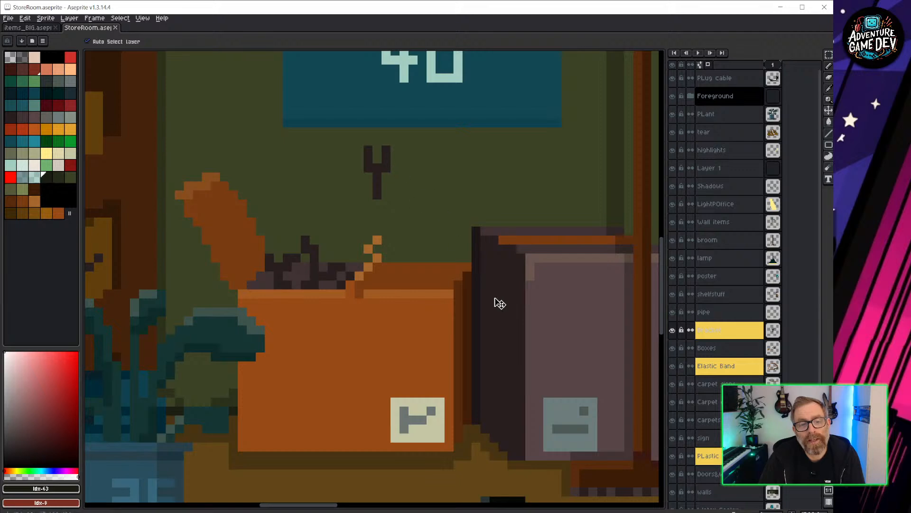
pyautogui.hotkey('ctrl', 'z')
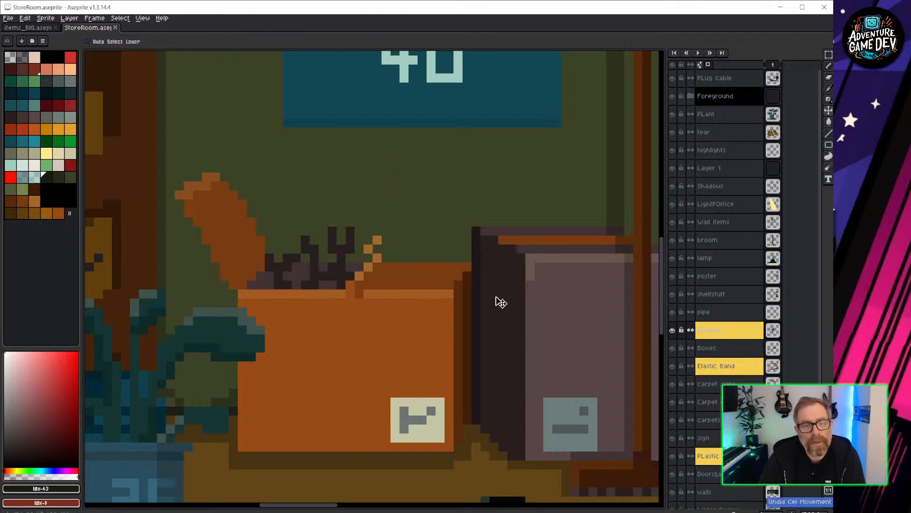
# Step: Switch back to Unity, add a Hotspot 2D to the _Hotspots group and name it "Shelving parts"
pyautogui.click(779, 7)
pyautogui.scroll(4, 668, 175)
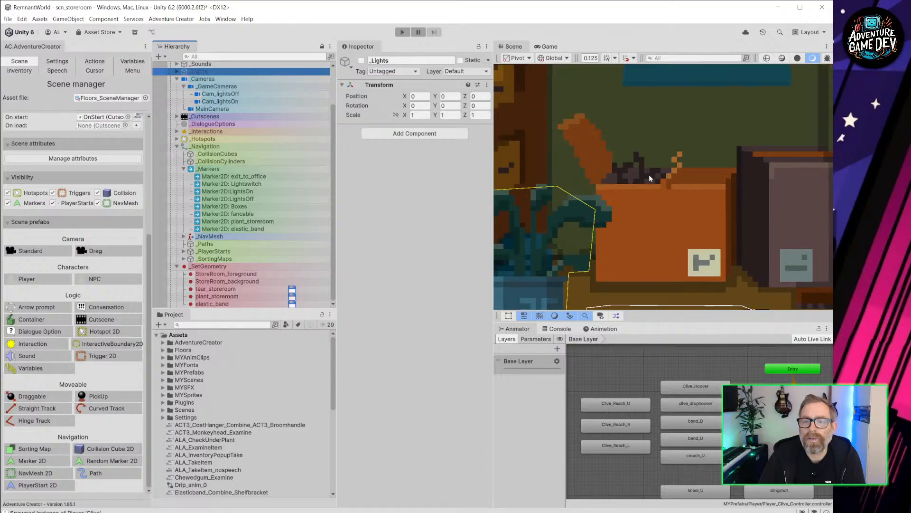
pyautogui.moveTo(640, 172); pyautogui.dragTo(610, 198, button='middle')
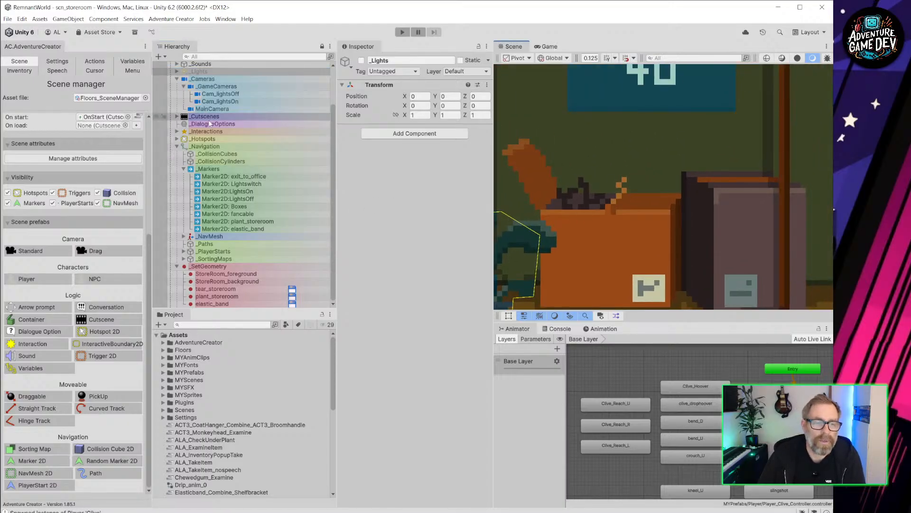
pyautogui.moveTo(105, 332); pyautogui.dragTo(178, 131)
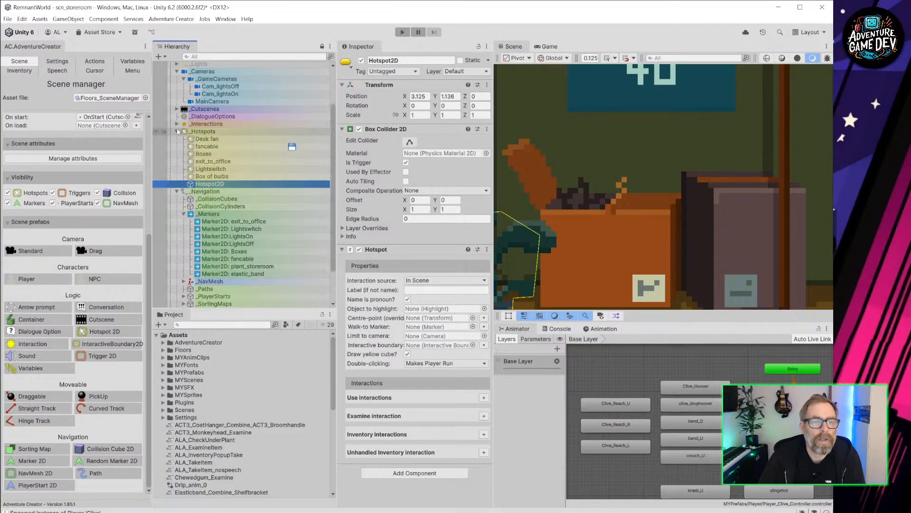
pyautogui.click(222, 186)
pyautogui.write('F')
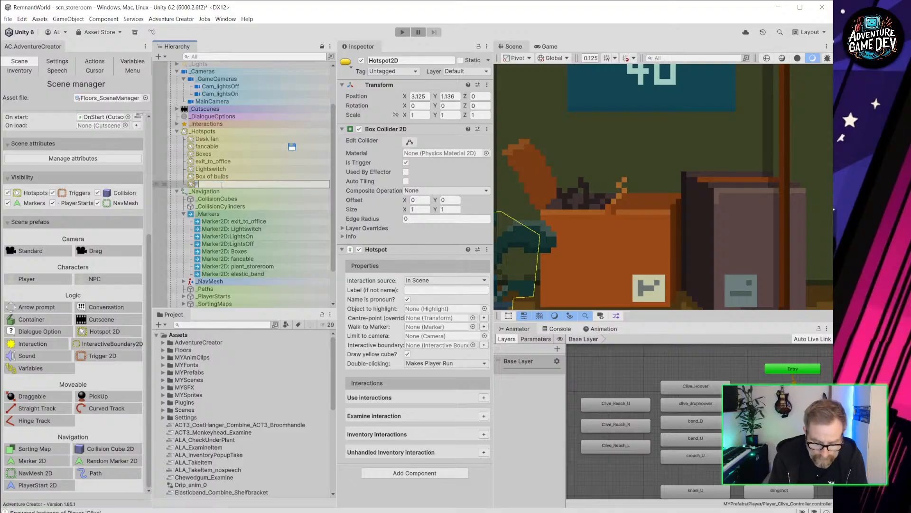
pyautogui.write('ving parts')
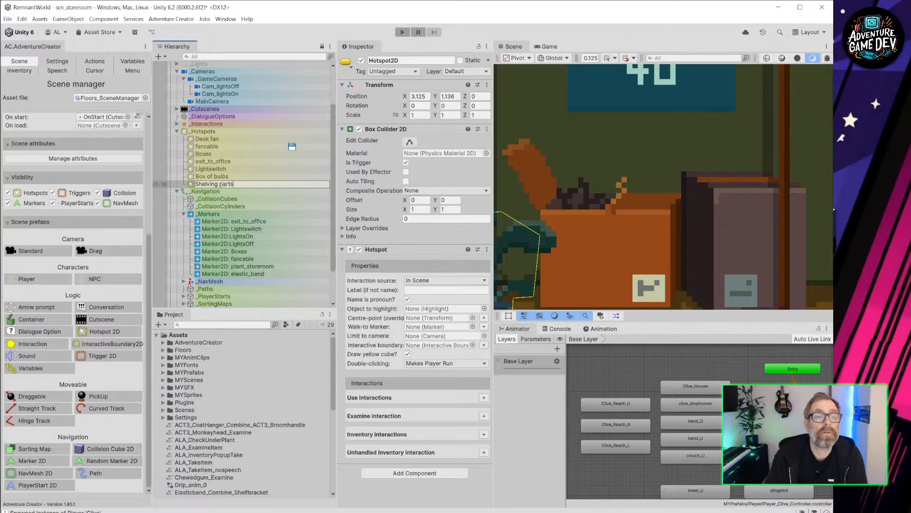
pyautogui.press('Return')
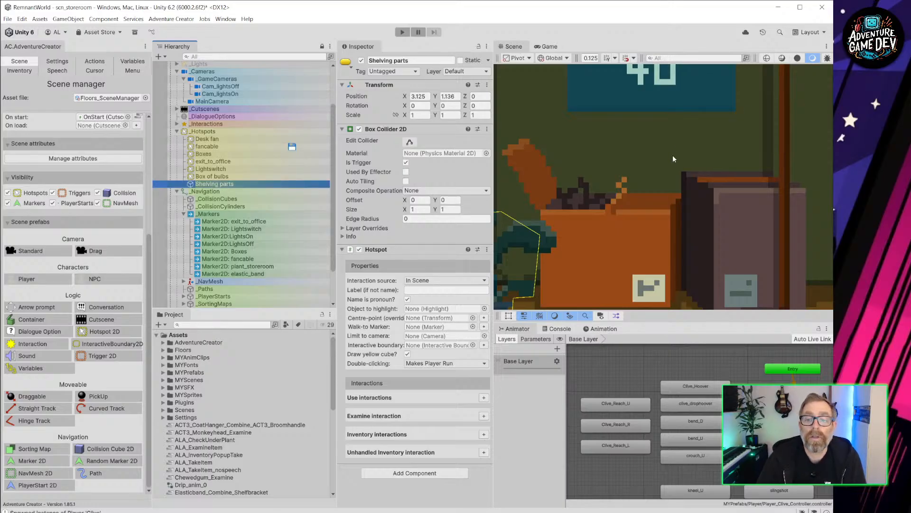
# Step: Move the Shelving parts hotspot onto the orange box, at about X 1.035, Y 0.817
pyautogui.press('f')
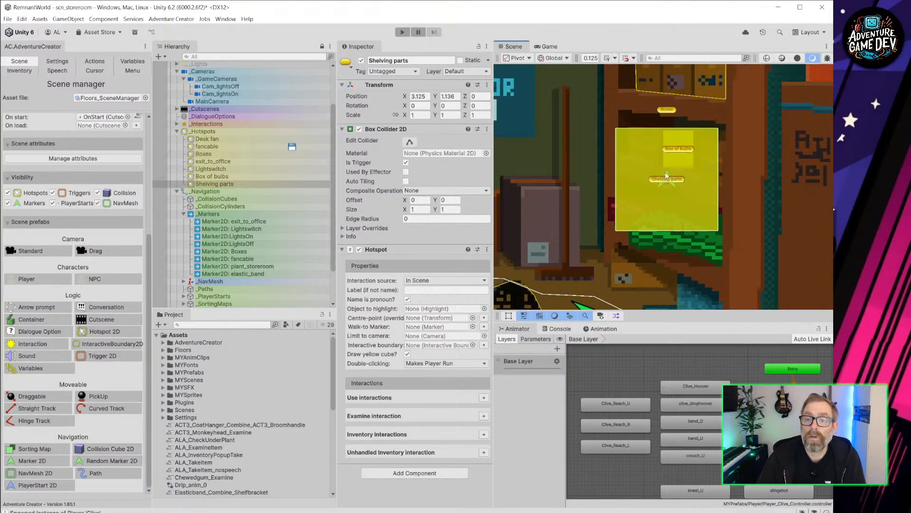
pyautogui.scroll(-5, 666, 176)
pyautogui.moveTo(667, 174); pyautogui.dragTo(561, 186)
pyautogui.scroll(6, 563, 187)
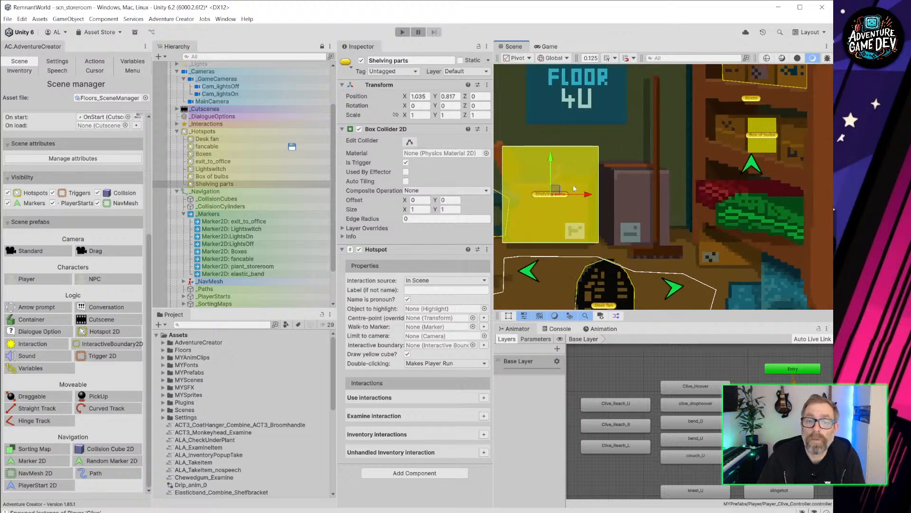
pyautogui.moveTo(574, 185); pyautogui.dragTo(704, 149, button='middle')
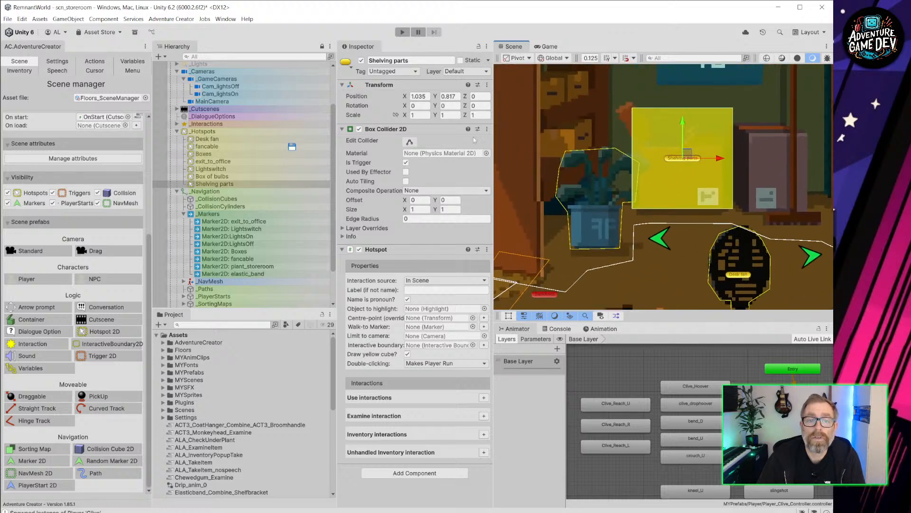
# Step: Resize the hotspot's box collider to about 0.78 by 0.721 to fit the orange box and disable its yellow cube
pyautogui.click(410, 141)
pyautogui.moveTo(632, 160); pyautogui.dragTo(642, 160)
pyautogui.moveTo(733, 160); pyautogui.dragTo(723, 162)
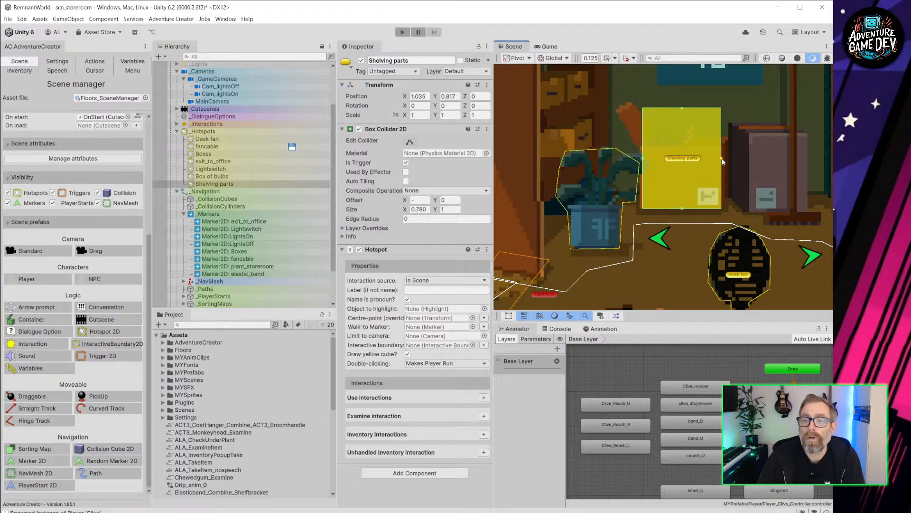
pyautogui.moveTo(678, 110); pyautogui.dragTo(687, 137)
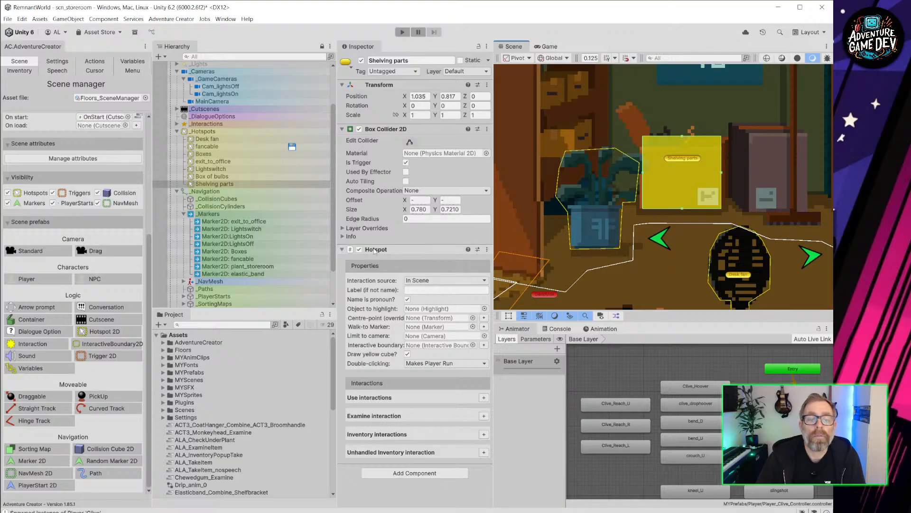
pyautogui.click(408, 353)
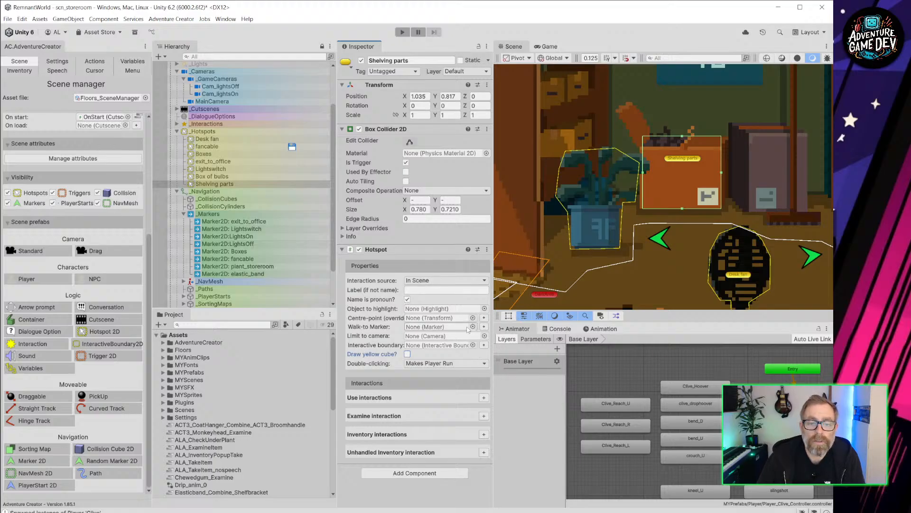
# Step: Create a walk-to marker for the Shelving parts hotspot and place it on the floor below the box, at about X -2.094, Y -1.018
pyautogui.click(483, 327)
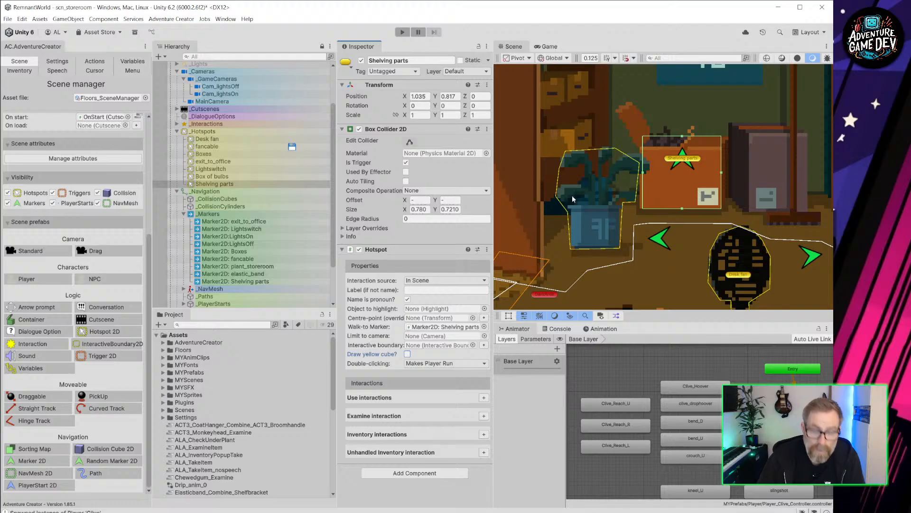
pyautogui.click(251, 282)
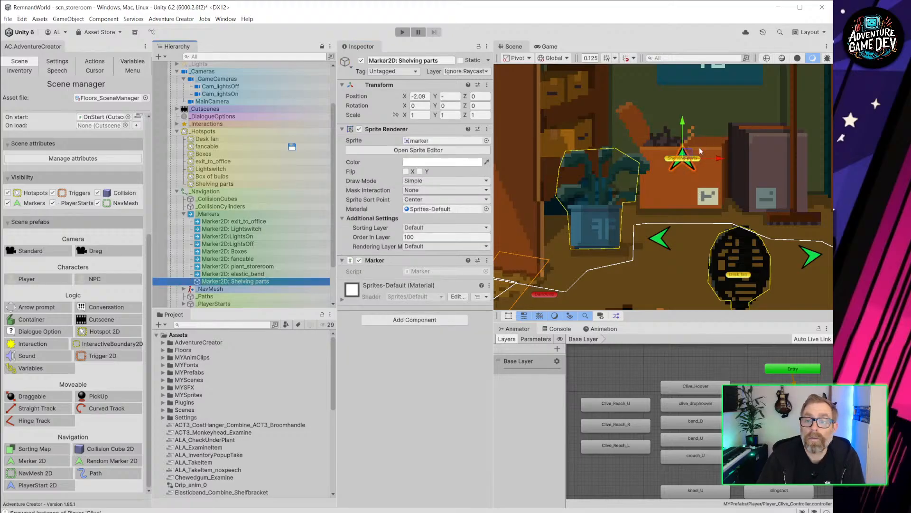
pyautogui.moveTo(686, 157); pyautogui.dragTo(688, 228)
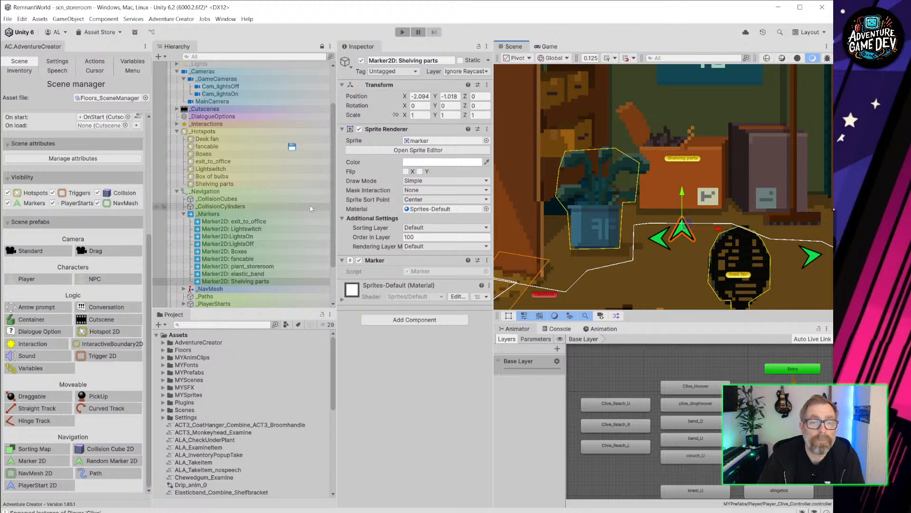
# Step: Add a Use interaction to the Shelving parts hotspot with player action Walk To Marker and Face after moving enabled
pyautogui.click(245, 184)
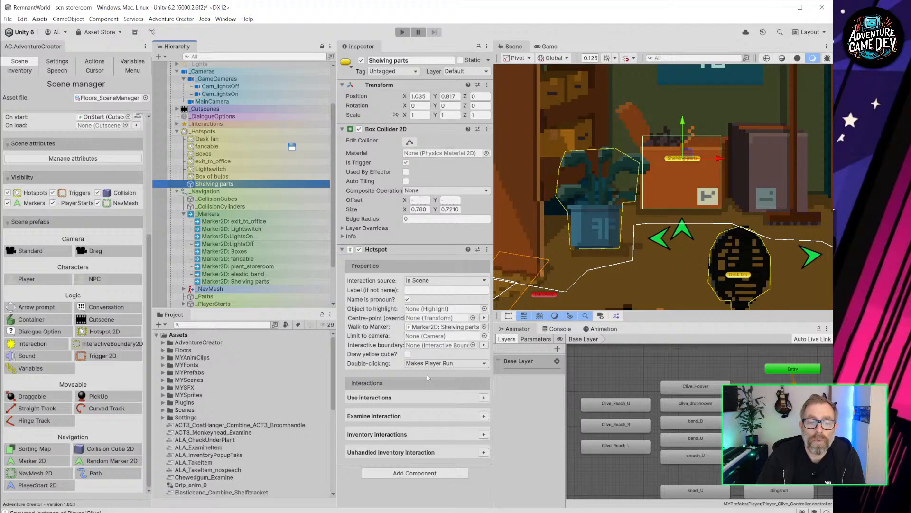
pyautogui.click(483, 398)
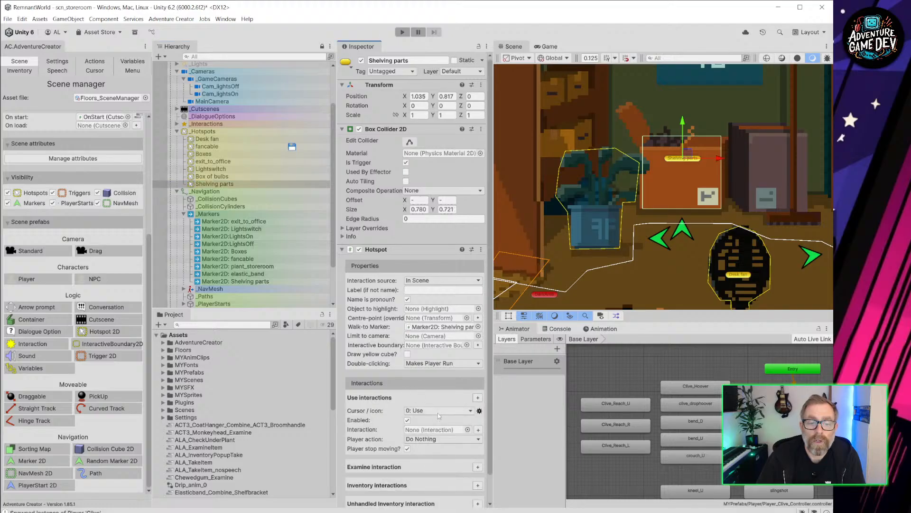
pyautogui.click(463, 439)
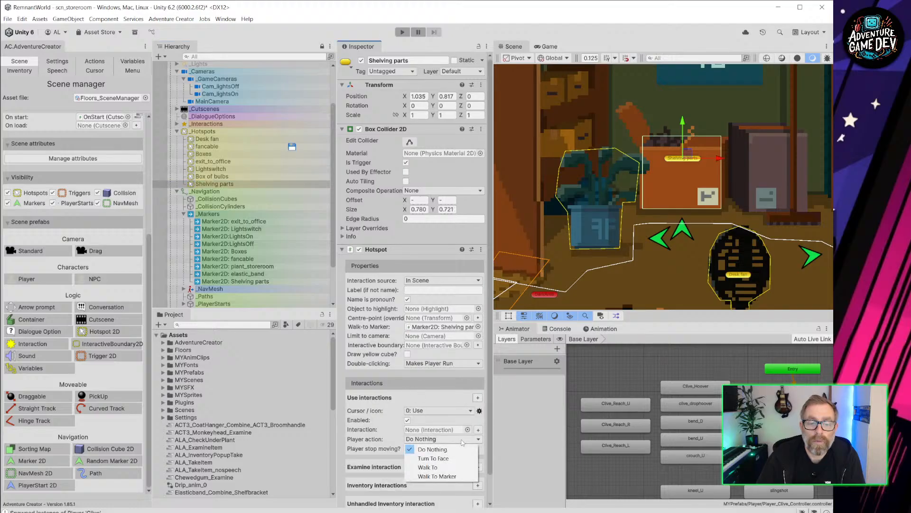
pyautogui.click(436, 476)
pyautogui.click(407, 457)
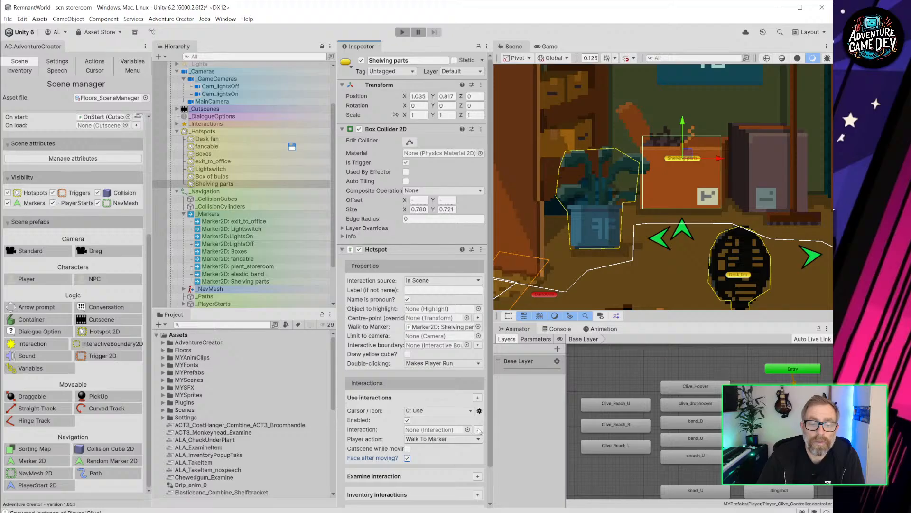
# Step: Create the Use interaction's ActionList and connect a Dialogue: Play speech action after its initial Wait action
pyautogui.click(478, 430)
pyautogui.click(479, 430)
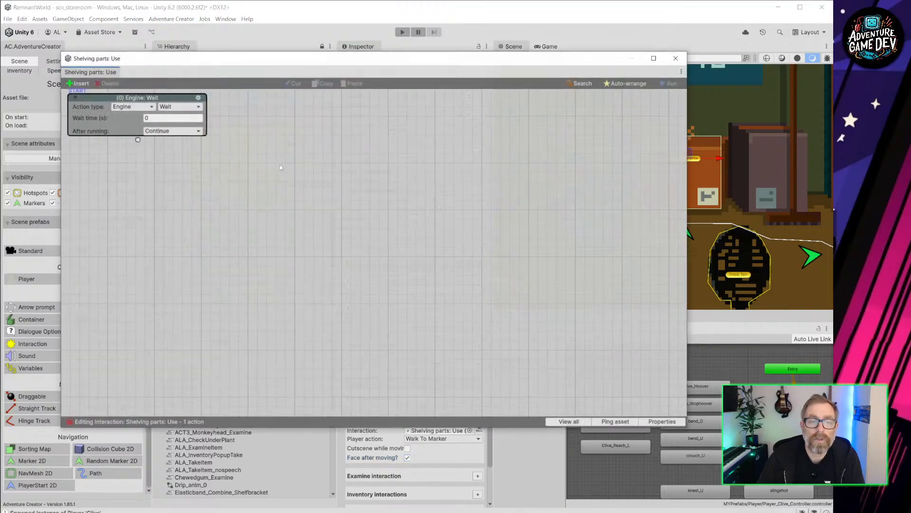
pyautogui.moveTo(138, 140); pyautogui.dragTo(101, 187)
pyautogui.click(169, 195)
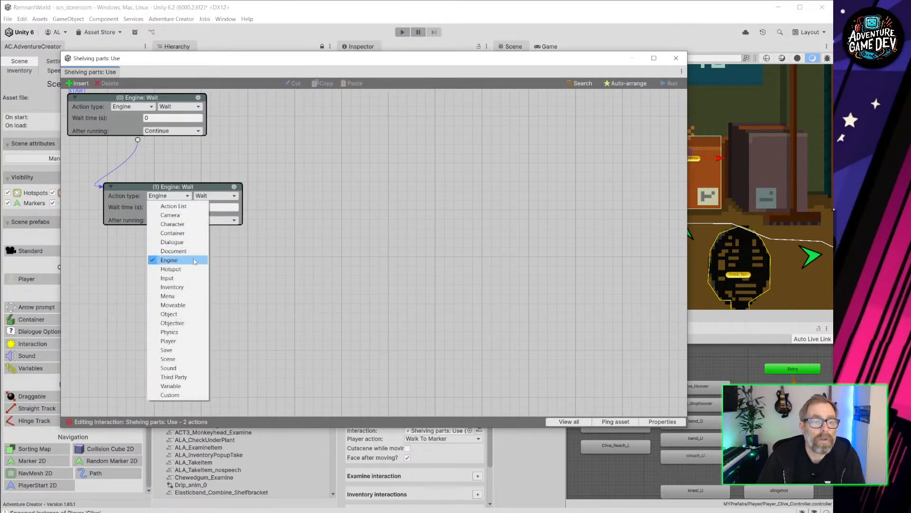
pyautogui.click(189, 242)
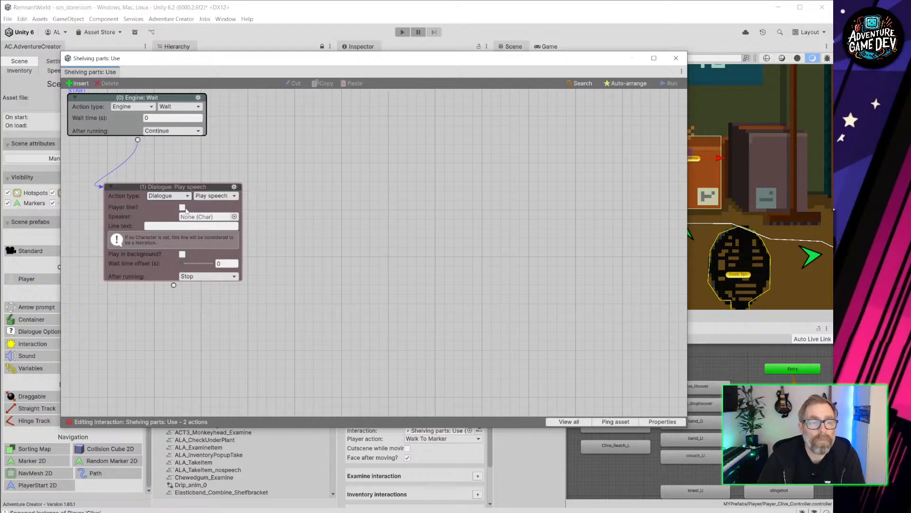
# Step: Make the Play speech action a player line with the text "It's a big box full of shelving hardware."
pyautogui.click(183, 207)
pyautogui.click(183, 216)
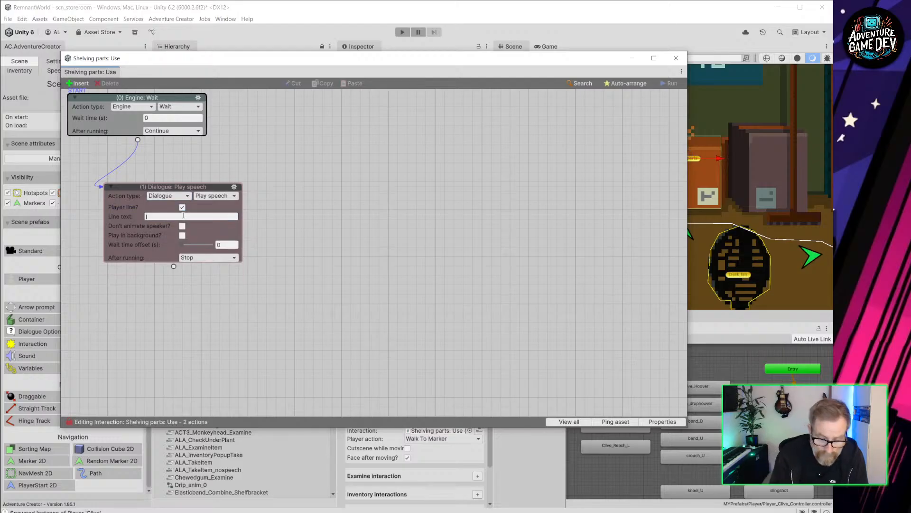
pyautogui.write("It's a b")
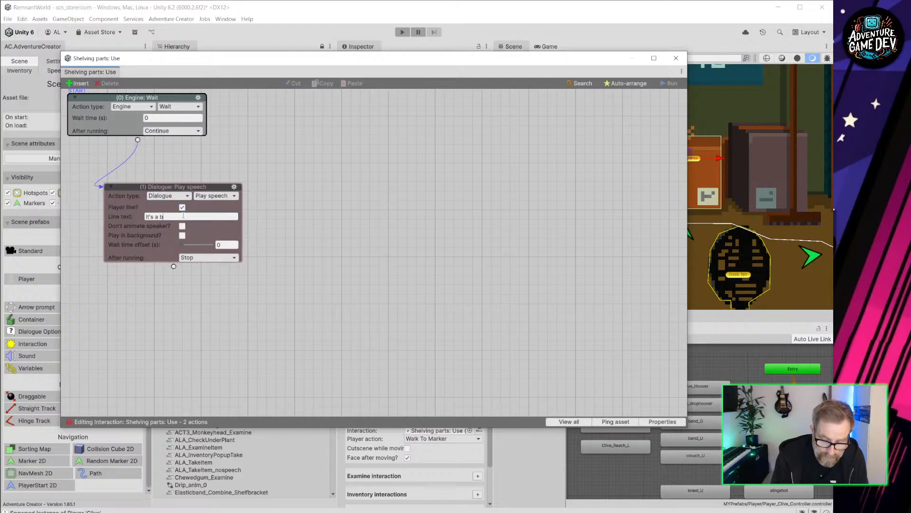
pyautogui.write('ig box full')
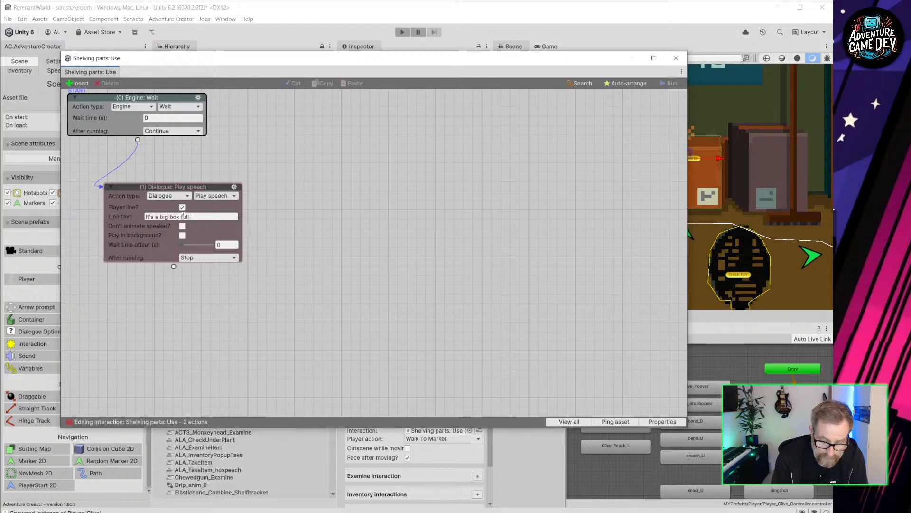
pyautogui.write(' of shlevin')
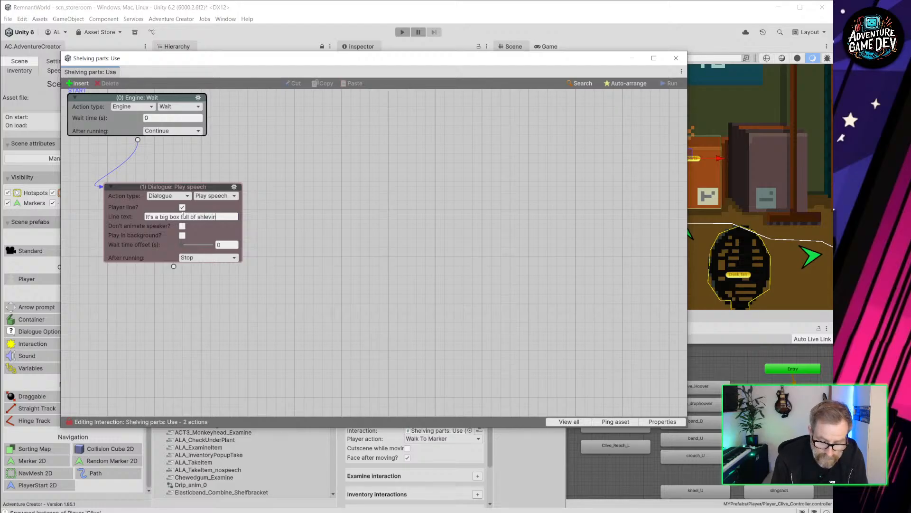
pyautogui.write('g hardware')
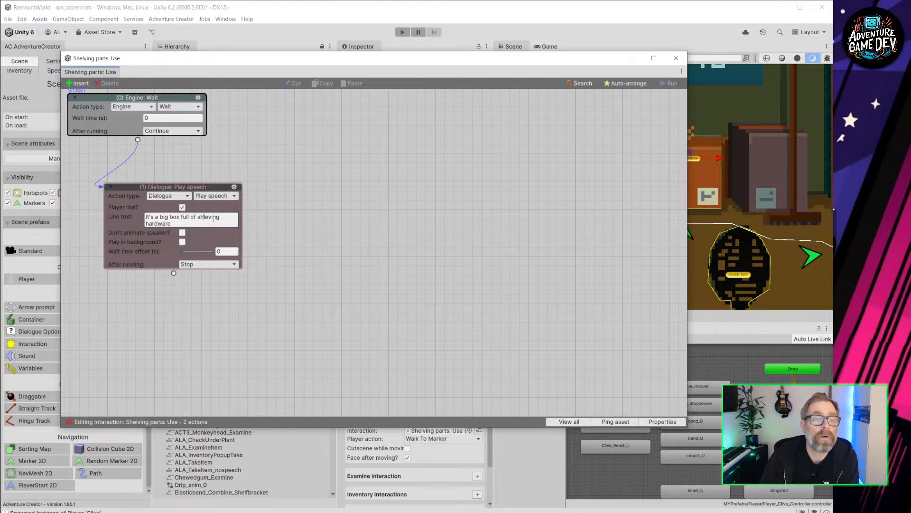
pyautogui.press('BackSpace')
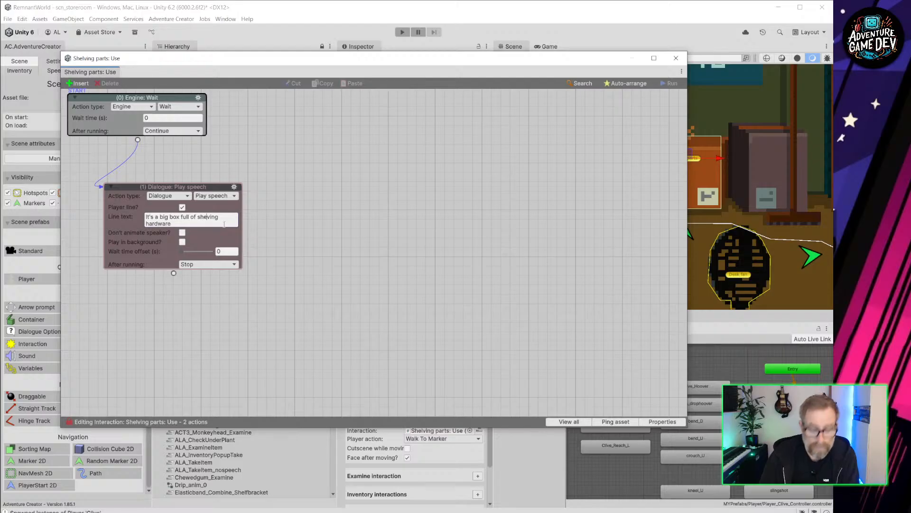
pyautogui.write('l')
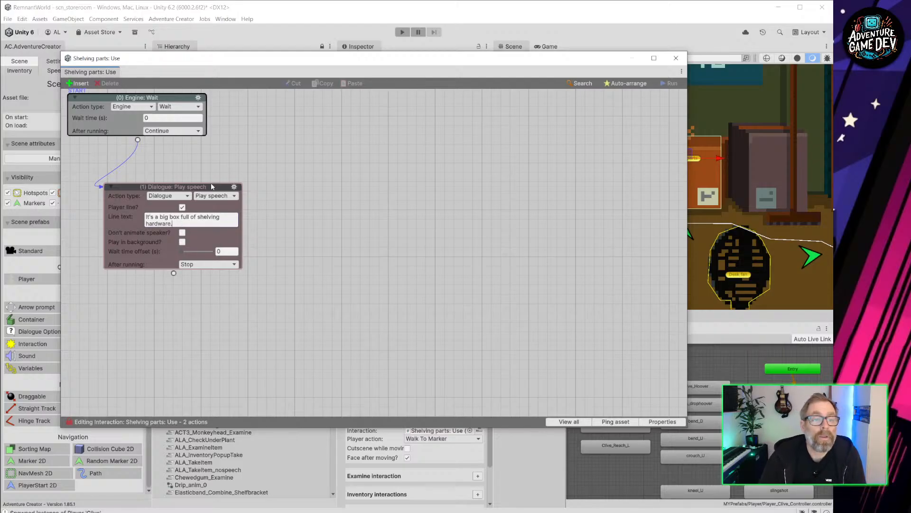
# Step: Add "I can't imagine what I'd need out of it." on a new line of the speech text and move the action right of Wait
pyautogui.moveTo(212, 186); pyautogui.dragTo(231, 184)
pyautogui.press('Return')
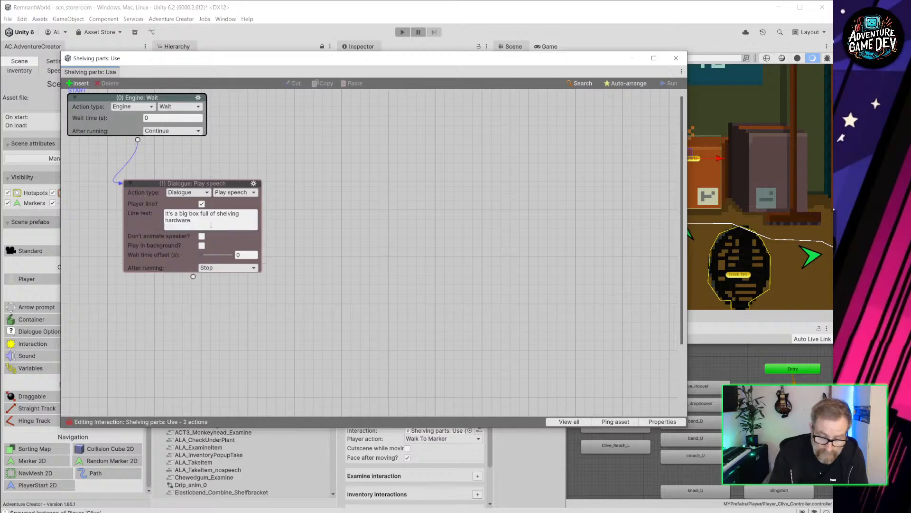
pyautogui.write('I')
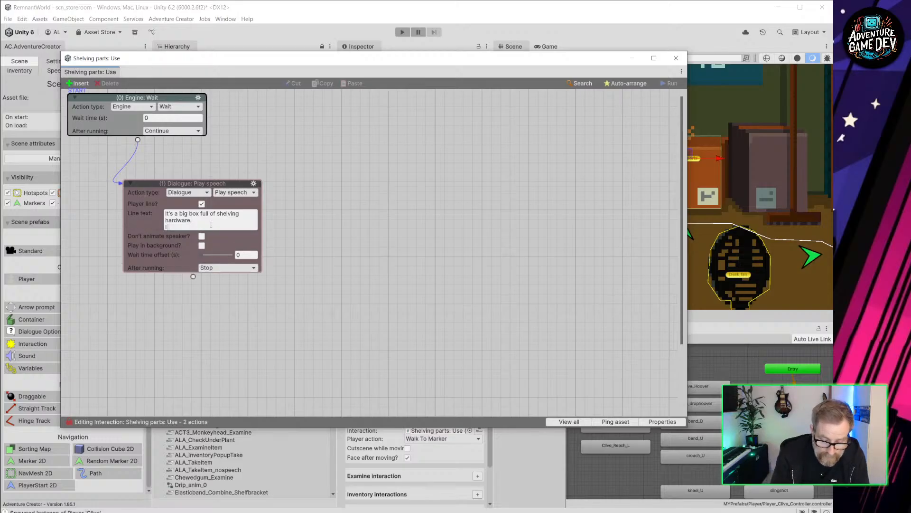
pyautogui.write(" can't imagine what")
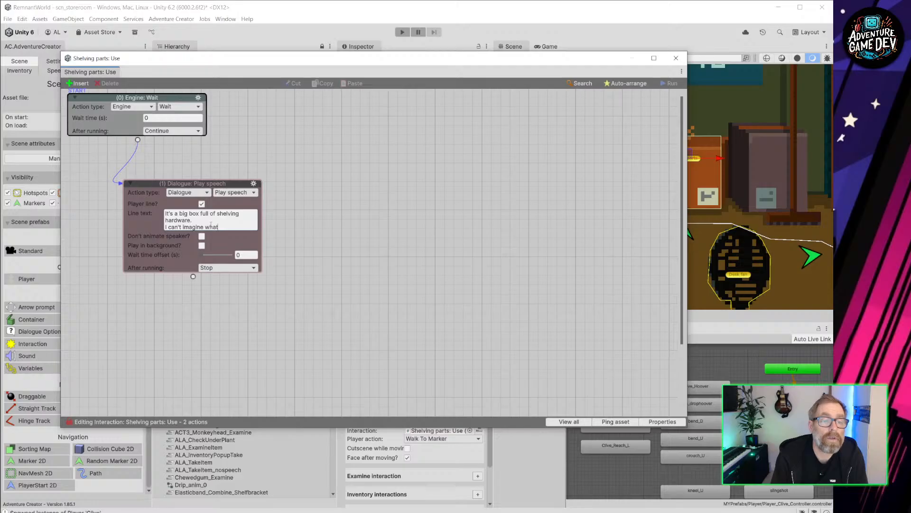
pyautogui.write(" I'd need ")
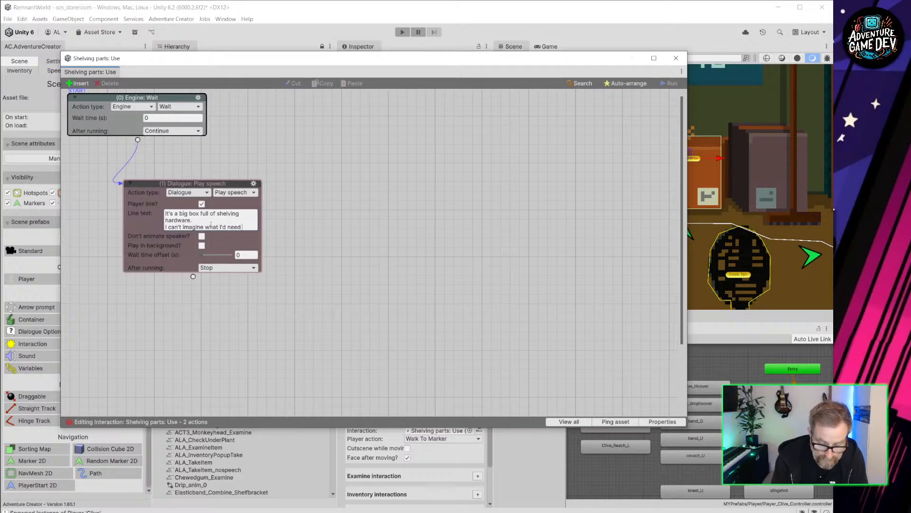
pyautogui.write('out of it.')
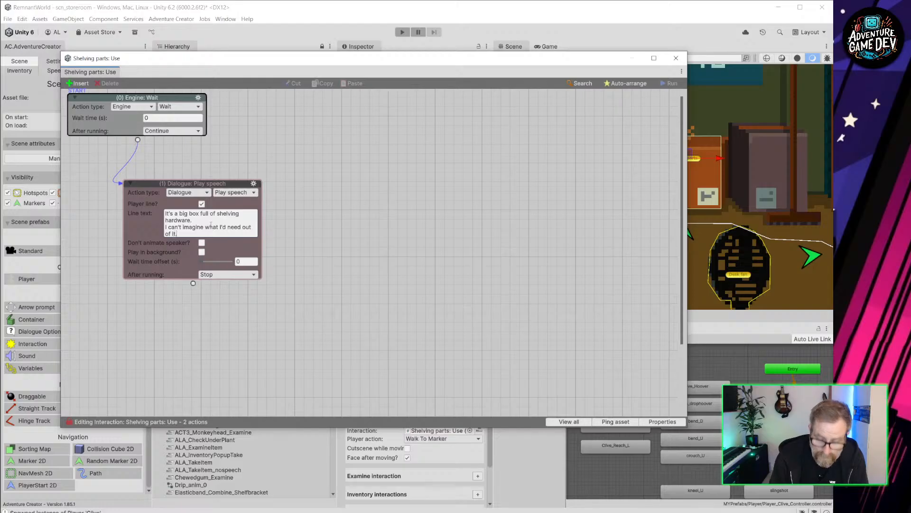
pyautogui.moveTo(208, 186); pyautogui.dragTo(348, 160)
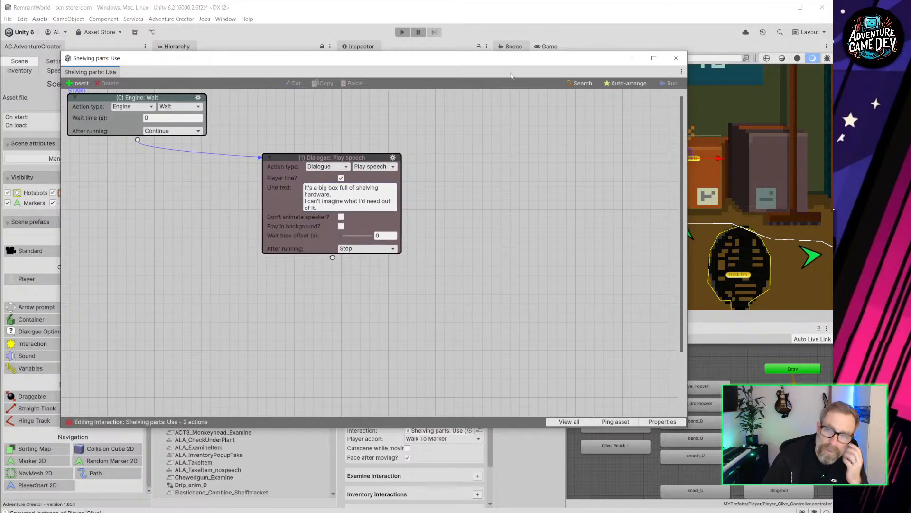
# Step: Look through the global variables for one that tracks the puzzle state for the Shelving parts interaction
pyautogui.moveTo(545, 65); pyautogui.dragTo(490, 112)
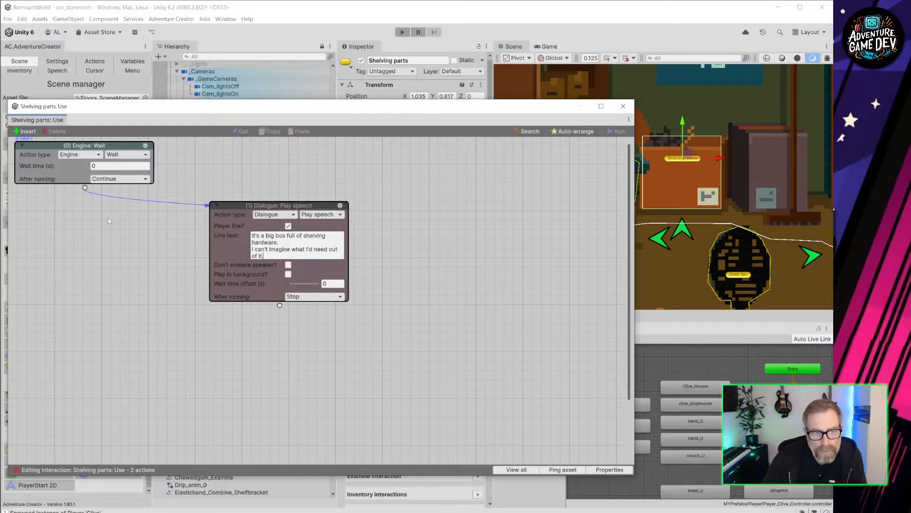
pyautogui.moveTo(242, 209); pyautogui.dragTo(301, 227)
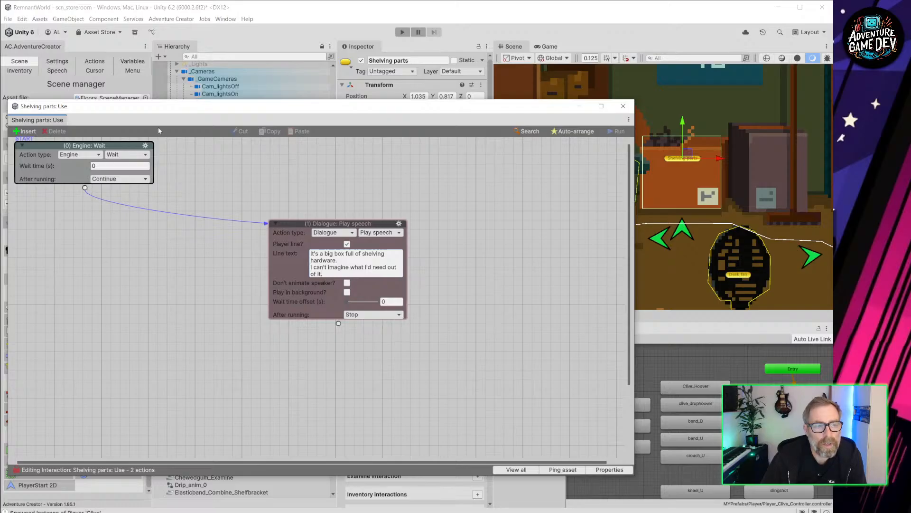
pyautogui.moveTo(158, 104); pyautogui.dragTo(474, 83)
pyautogui.click(130, 61)
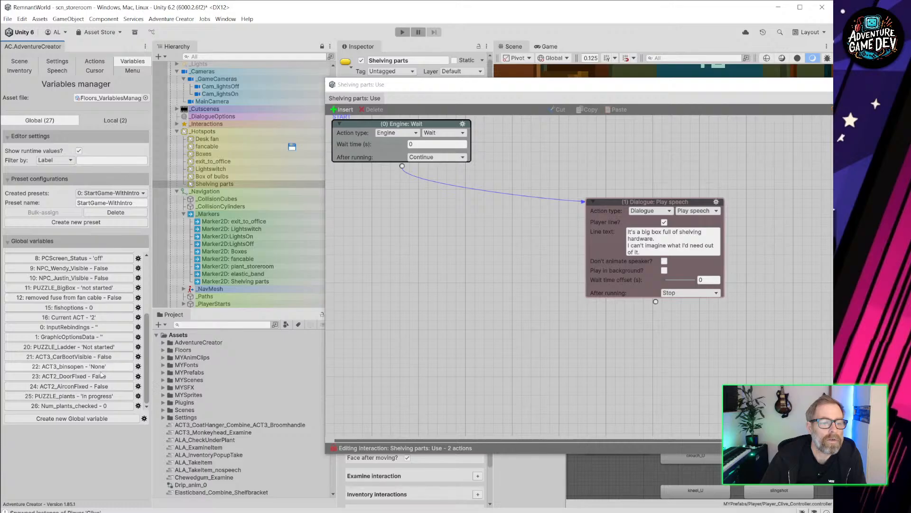
pyautogui.scroll(5, 95, 338)
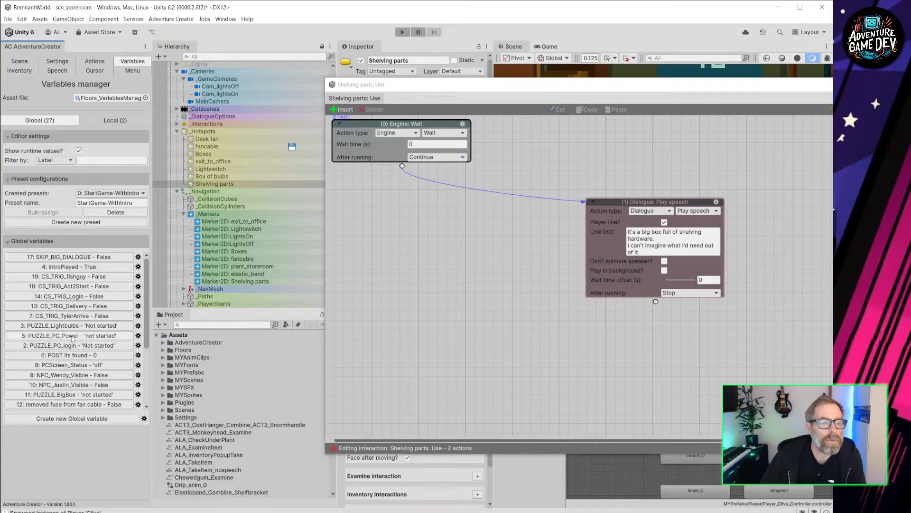
pyautogui.scroll(-5, 58, 297)
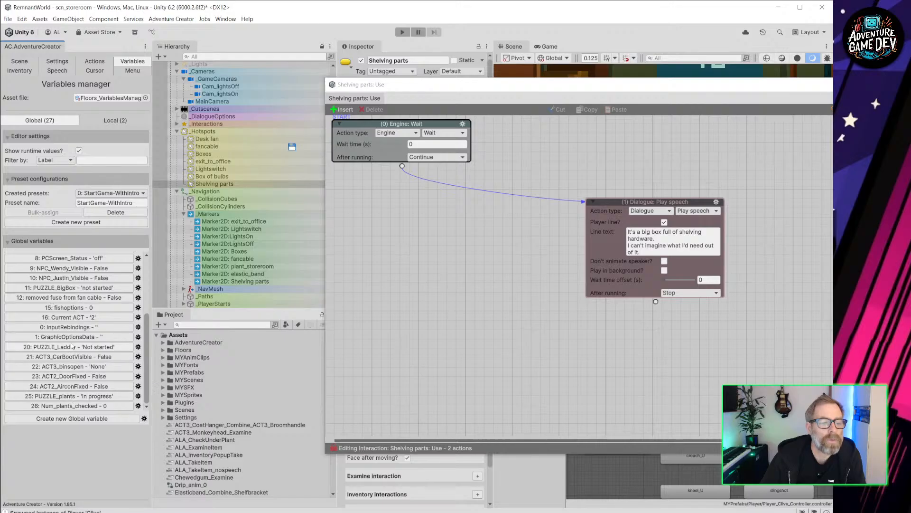
pyautogui.scroll(3, 73, 347)
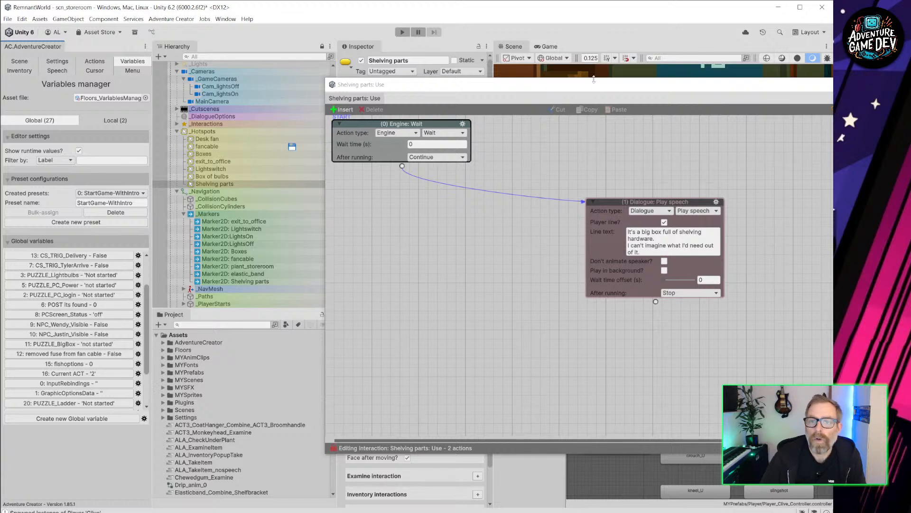
# Step: Duplicate the shelving hardware speech action, disconnect the copy and place it on its own to the right of the Wait action
pyautogui.moveTo(597, 88); pyautogui.dragTo(396, 89)
pyautogui.moveTo(477, 199); pyautogui.dragTo(333, 199)
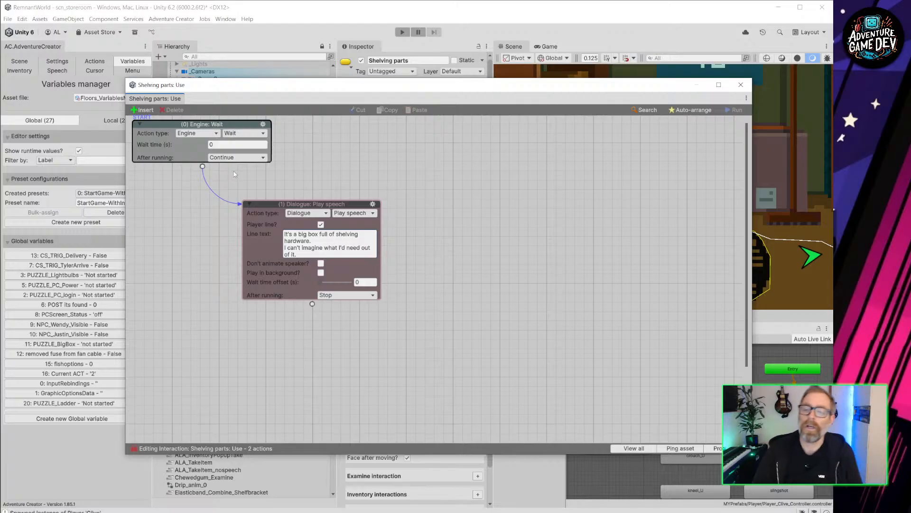
pyautogui.moveTo(300, 204); pyautogui.dragTo(290, 199)
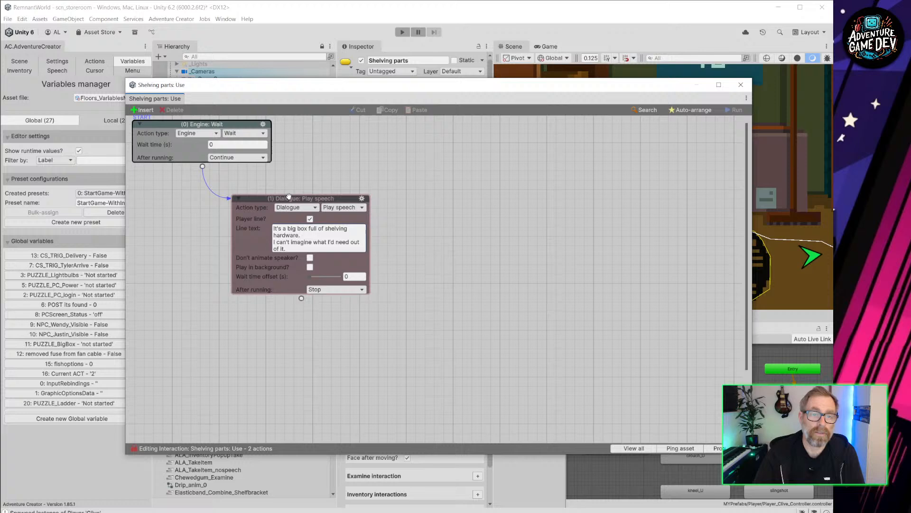
pyautogui.click(362, 198)
pyautogui.click(395, 243)
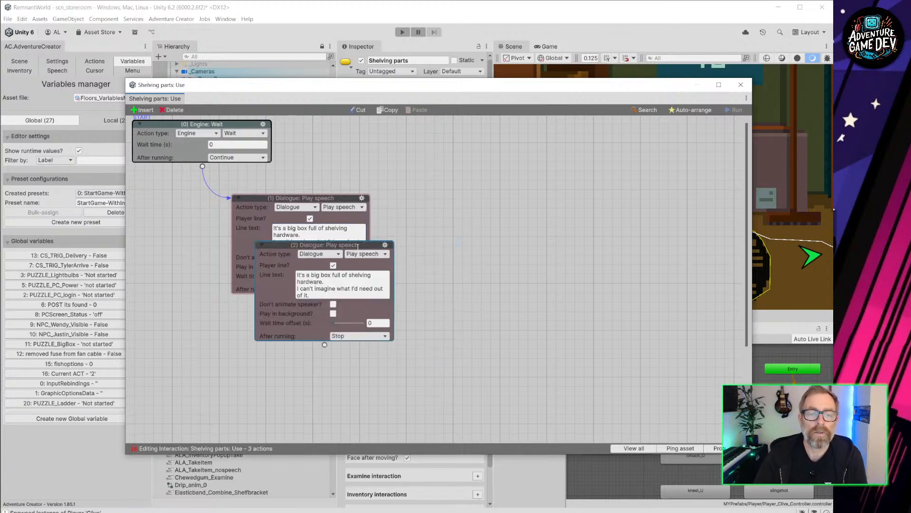
pyautogui.moveTo(313, 223); pyautogui.dragTo(330, 319)
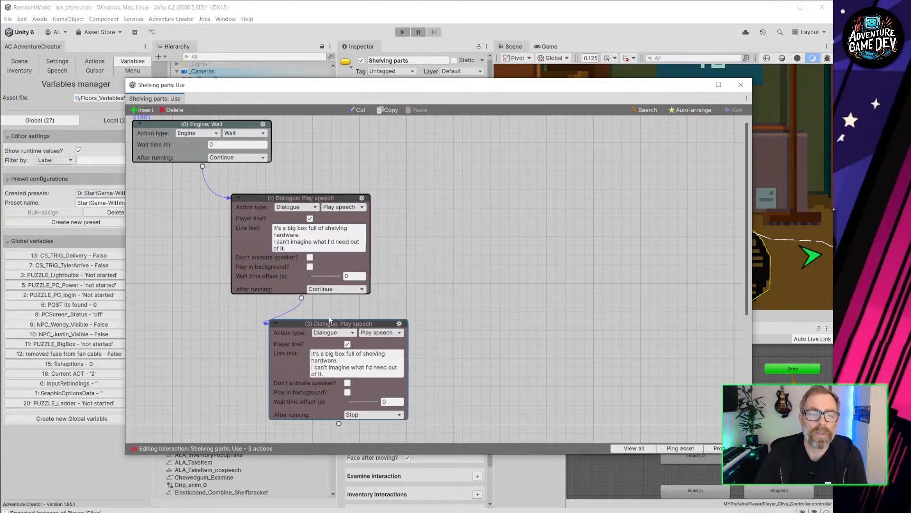
pyautogui.click(302, 297)
pyautogui.moveTo(320, 198); pyautogui.dragTo(287, 210)
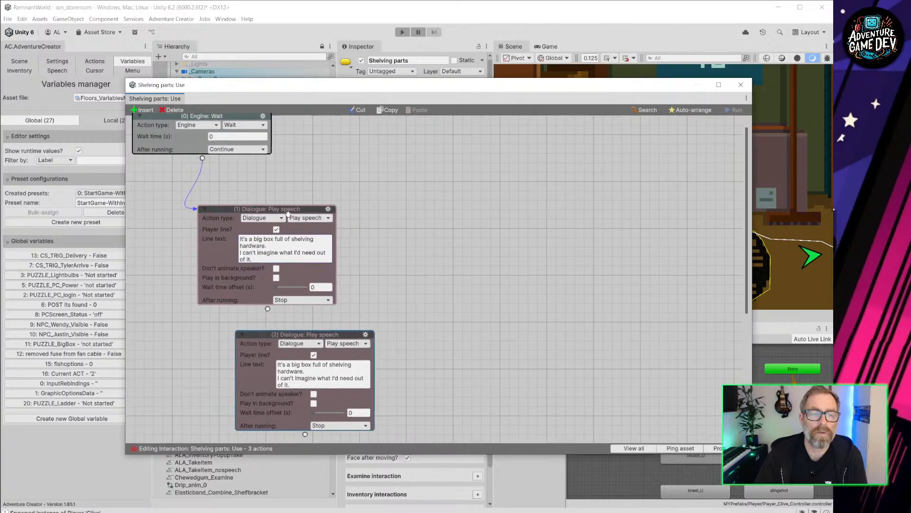
pyautogui.click(351, 317)
pyautogui.moveTo(338, 337); pyautogui.dragTo(479, 136)
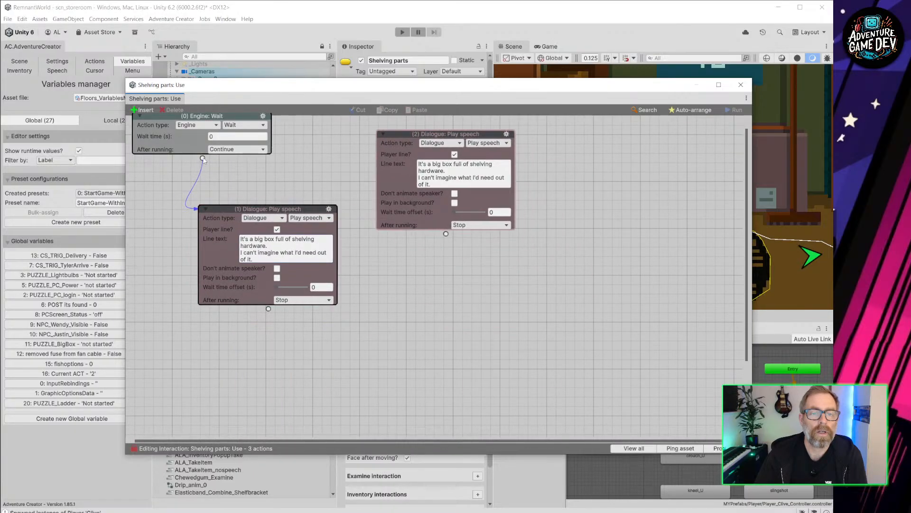
# Step: Replace the connected speech action's line text with "Now one of those might come in handy, I could fashion that into a slingshot."
pyautogui.click(265, 257)
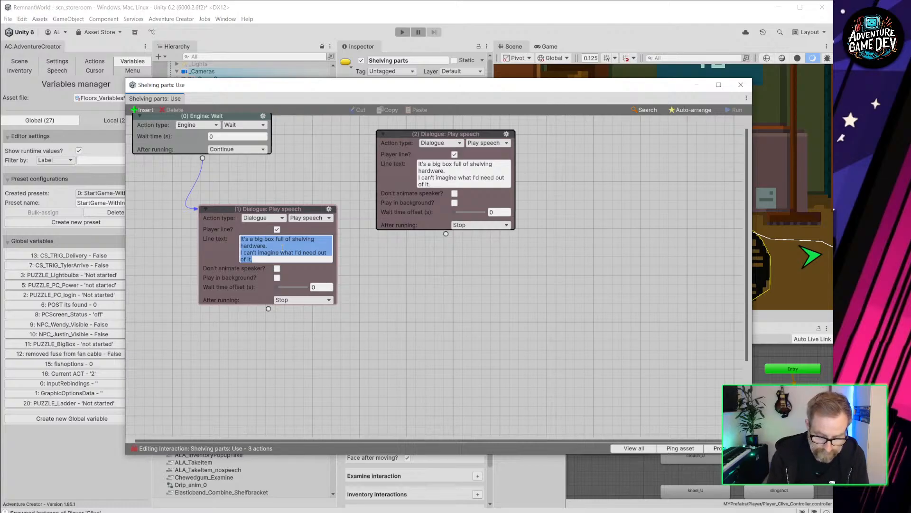
pyautogui.write('No')
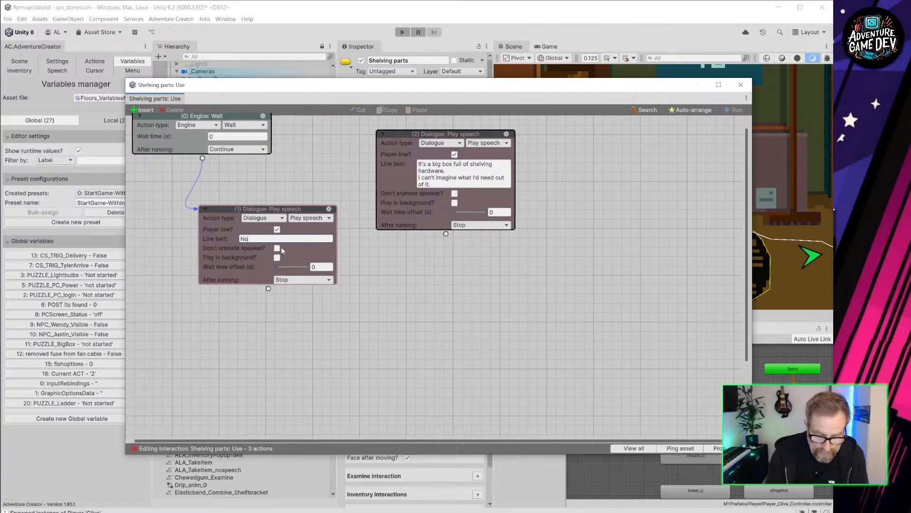
pyautogui.write('w one of th')
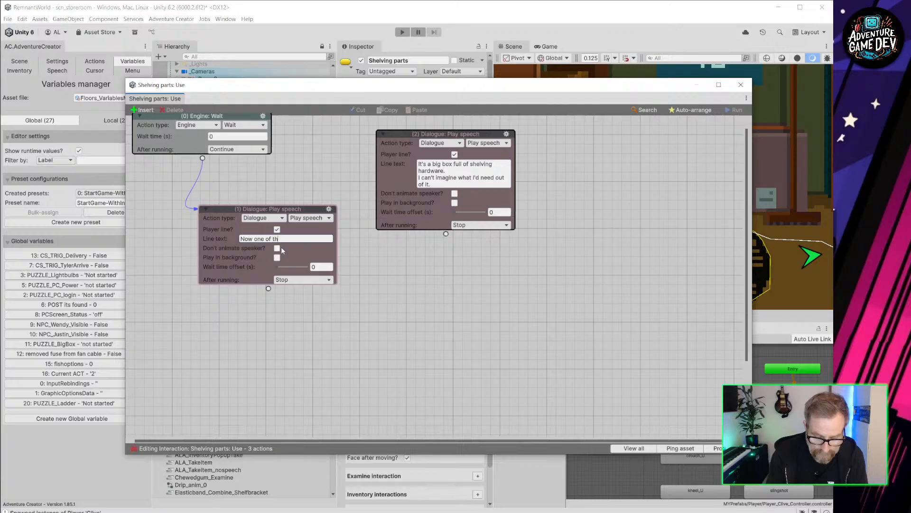
pyautogui.write('ose midht come')
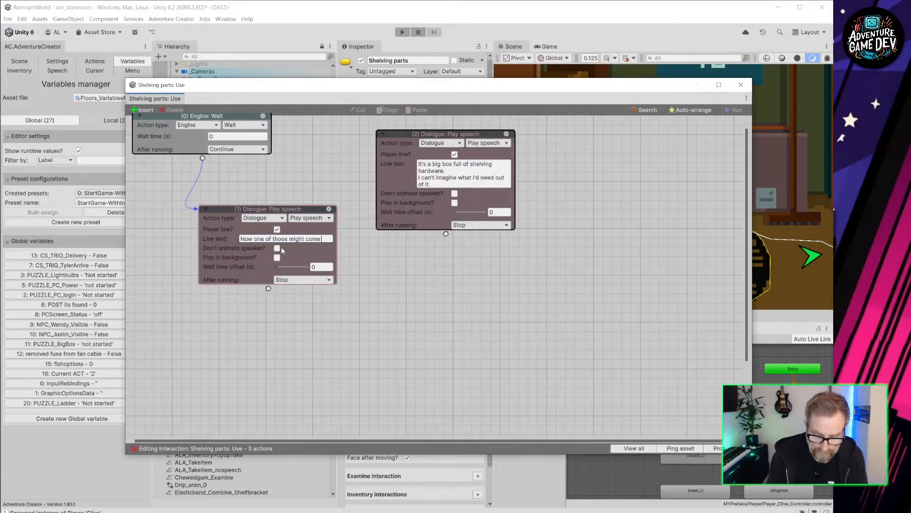
pyautogui.write(' in handy')
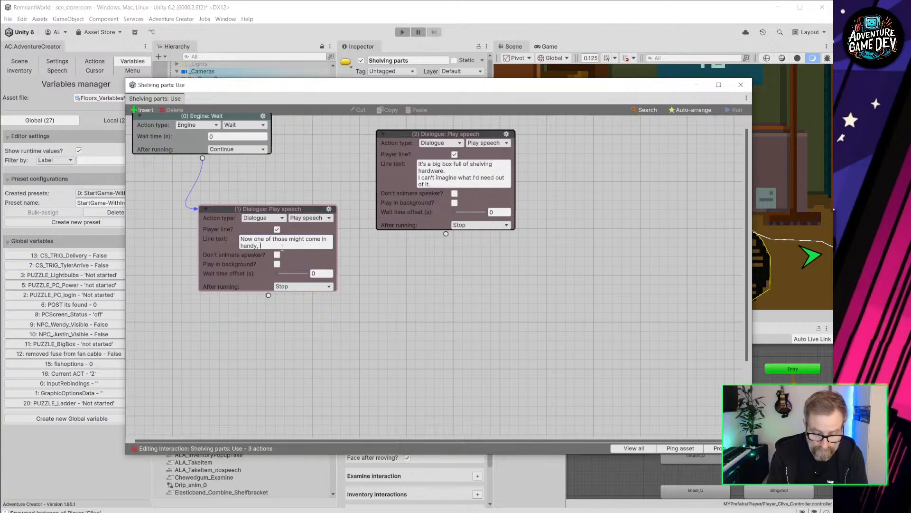
pyautogui.write(', I could fas')
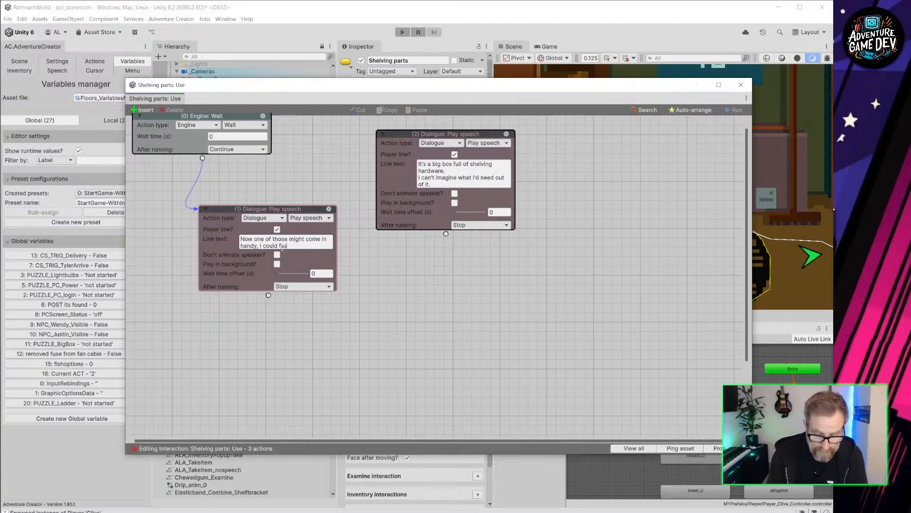
pyautogui.write('hion that into a')
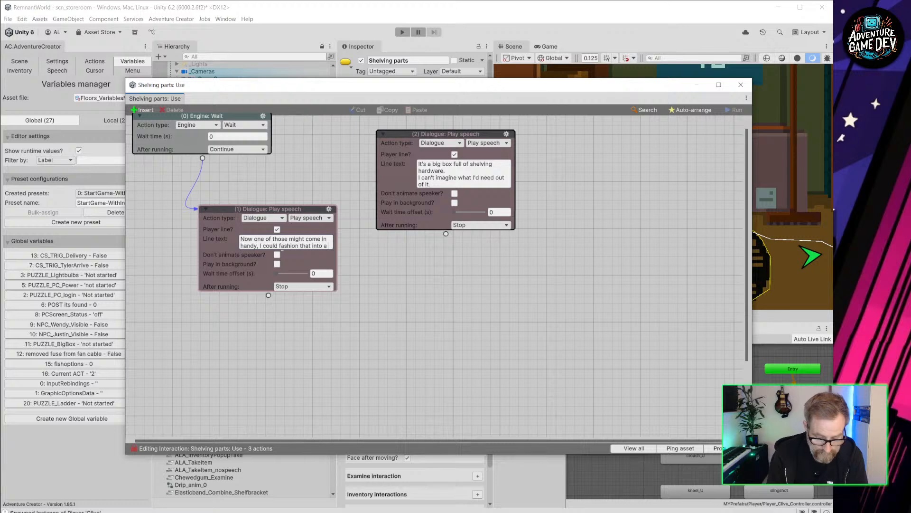
pyautogui.write(' slingshot.')
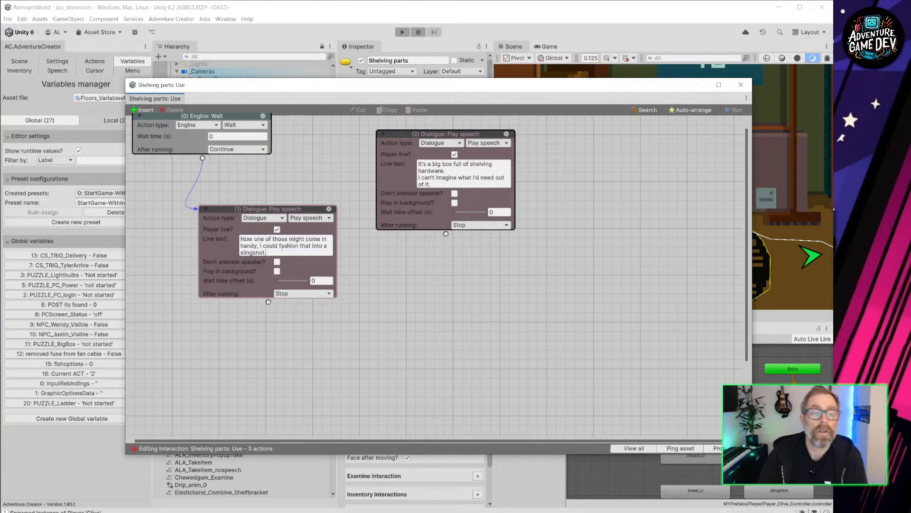
# Step: Move the slingshot speech action closer beneath the Wait action and shift the default shelving hardware speech action further right
pyautogui.moveTo(294, 205); pyautogui.dragTo(275, 188)
pyautogui.moveTo(432, 133); pyautogui.dragTo(509, 132)
pyautogui.moveTo(249, 284); pyautogui.dragTo(250, 332)
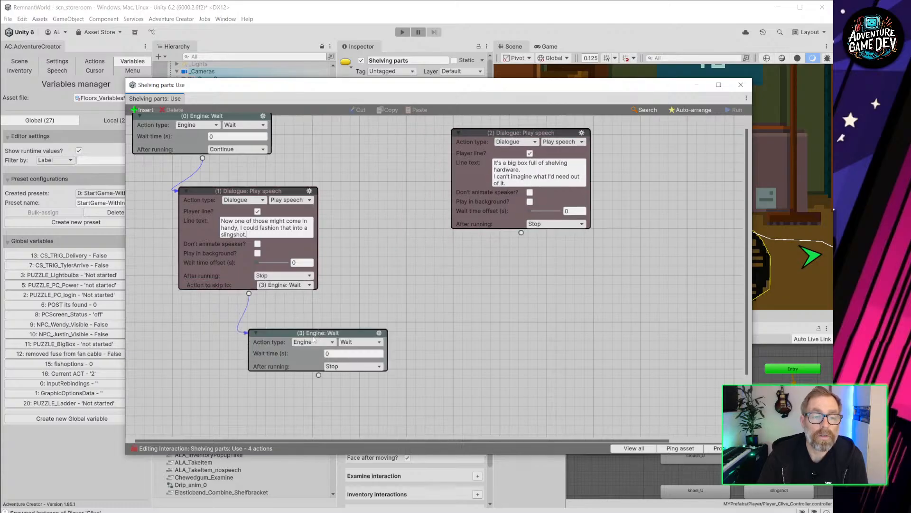
pyautogui.click(315, 342)
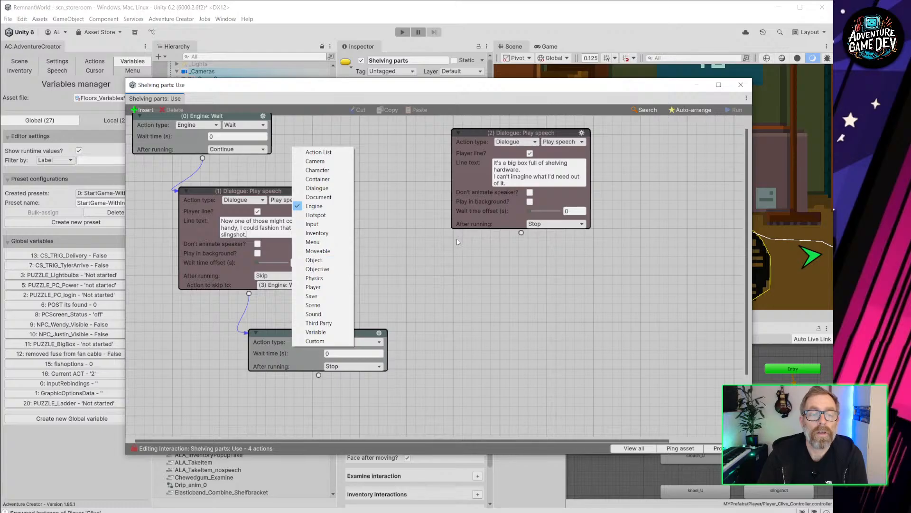
pyautogui.click(339, 234)
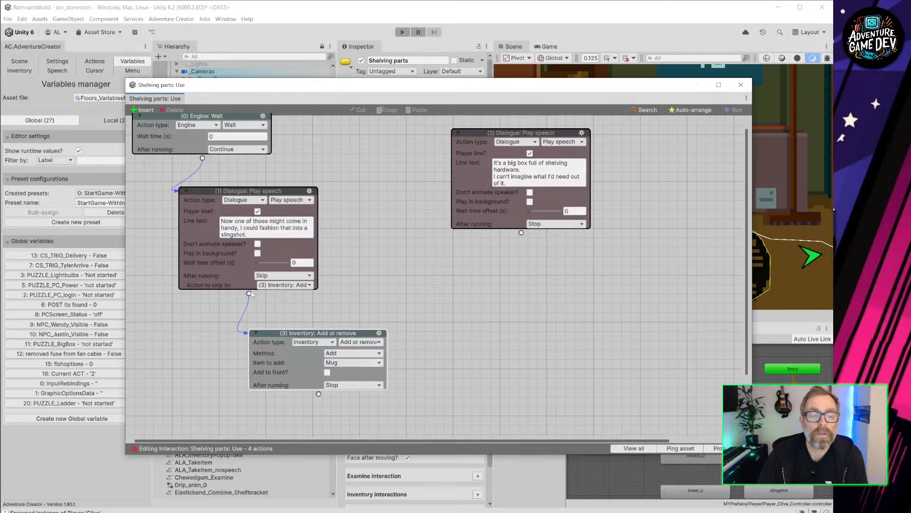
pyautogui.moveTo(249, 293); pyautogui.dragTo(261, 295)
pyautogui.click(382, 334)
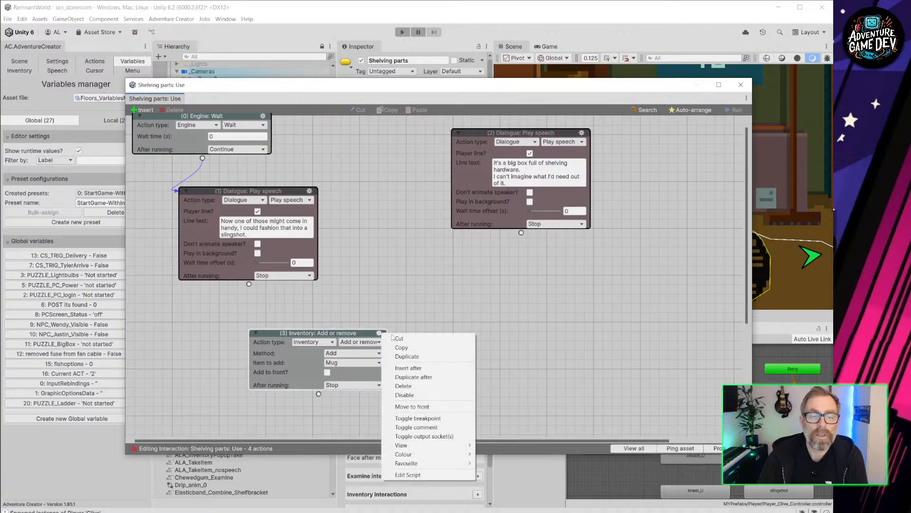
pyautogui.click(404, 385)
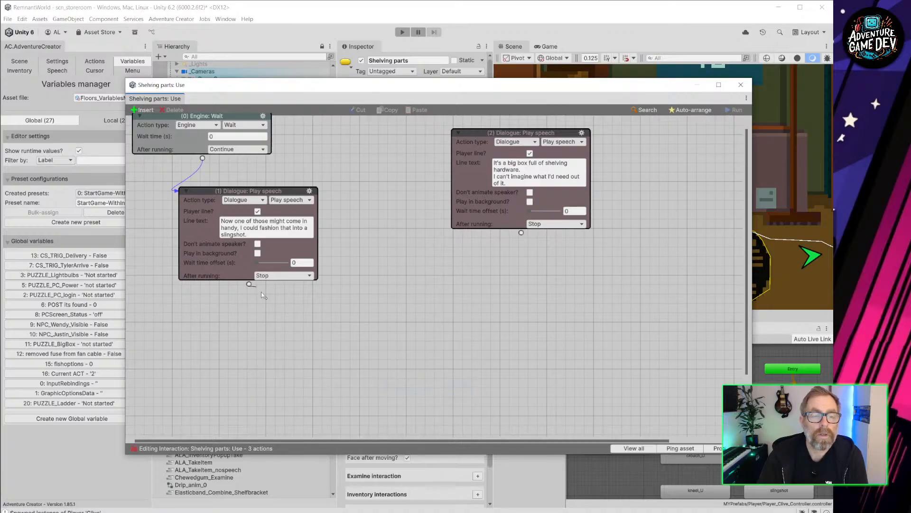
# Step: Connect a new action after the slingshot speech and set its type to Action List: Run
pyautogui.moveTo(261, 291); pyautogui.dragTo(261, 328)
pyautogui.click(325, 342)
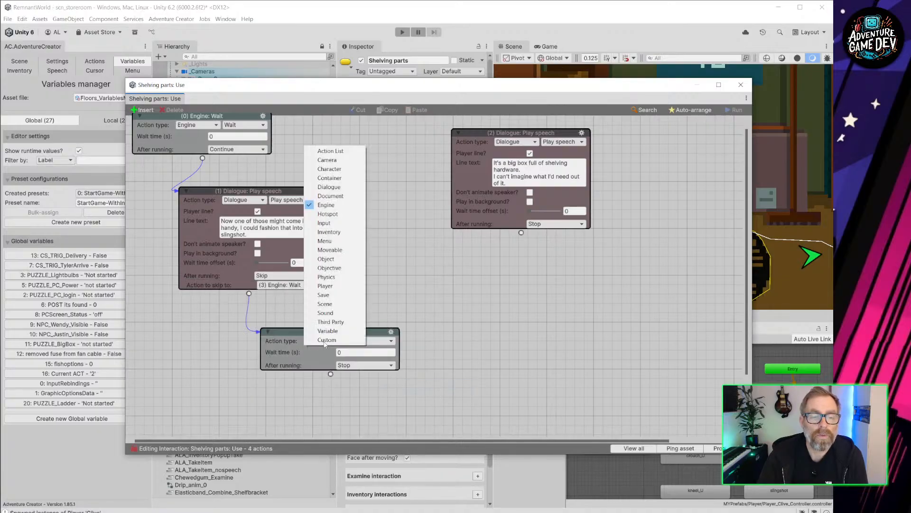
pyautogui.click(331, 151)
pyautogui.click(372, 341)
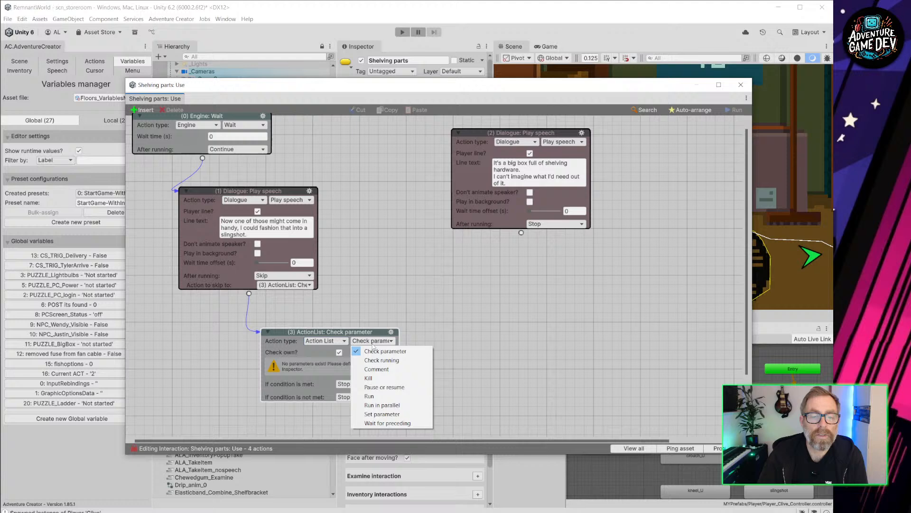
pyautogui.click(390, 396)
# Step: Make the Run action use the asset file ALA_TakeItem_nospeech, with the run mode that sets parameters
pyautogui.click(365, 352)
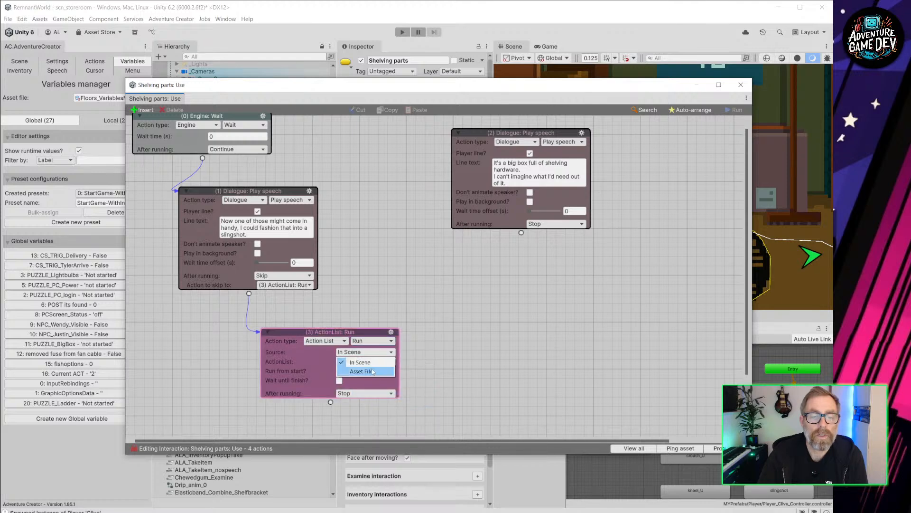
pyautogui.click(364, 371)
pyautogui.click(392, 362)
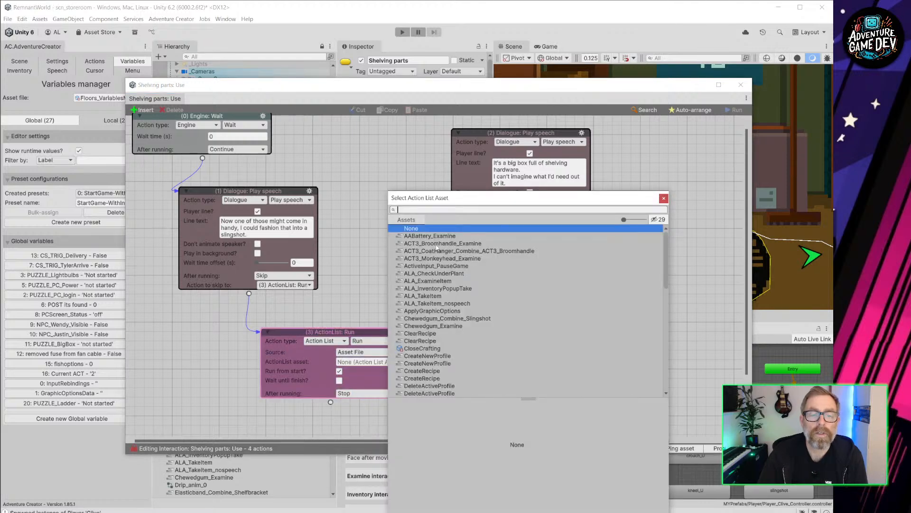
pyautogui.doubleClick(455, 306)
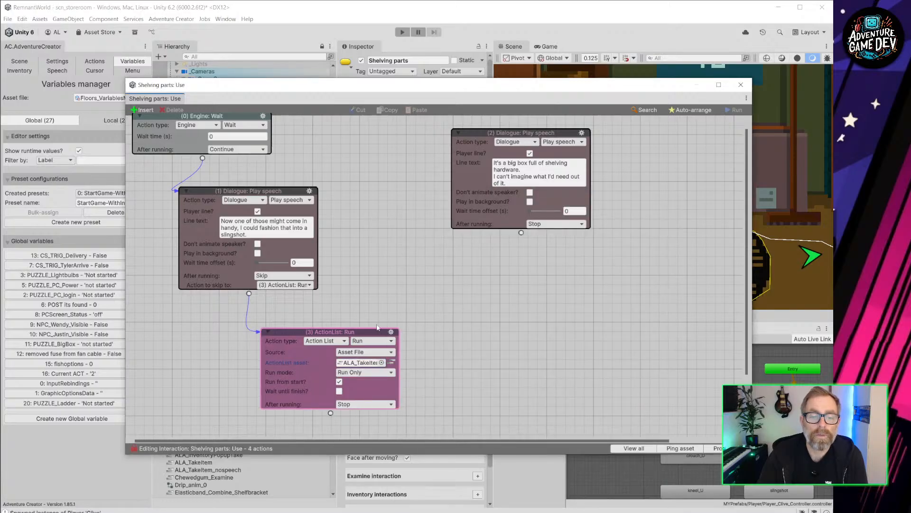
pyautogui.click(359, 372)
pyautogui.click(373, 392)
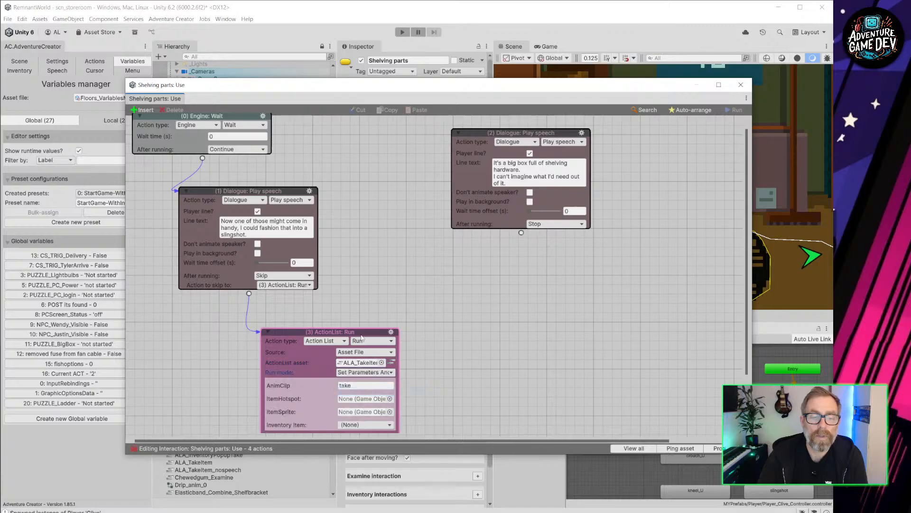
# Step: Check the player animator's states for the clip name and enter "take" as the Run action's AnimClip parameter
pyautogui.moveTo(359, 332); pyautogui.dragTo(428, 304)
pyautogui.click(435, 356)
pyautogui.press('BackSpace')
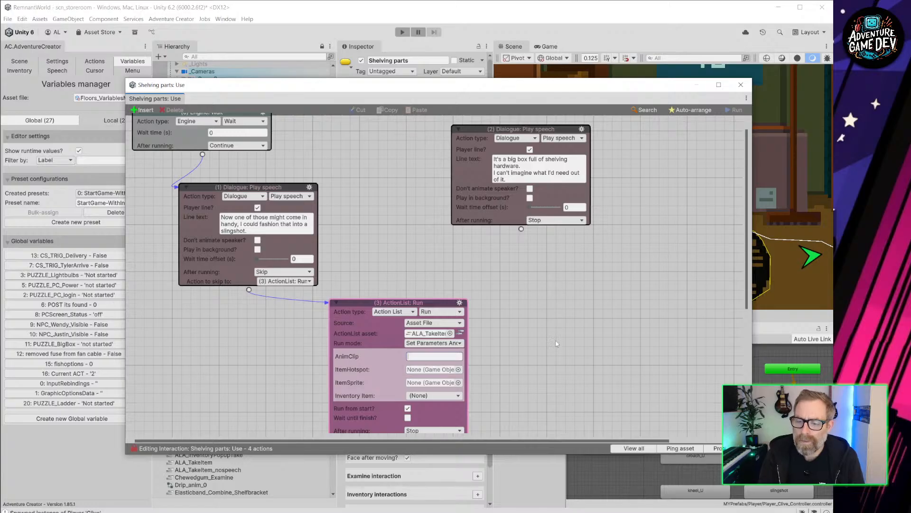
pyautogui.moveTo(633, 90); pyautogui.dragTo(439, 81)
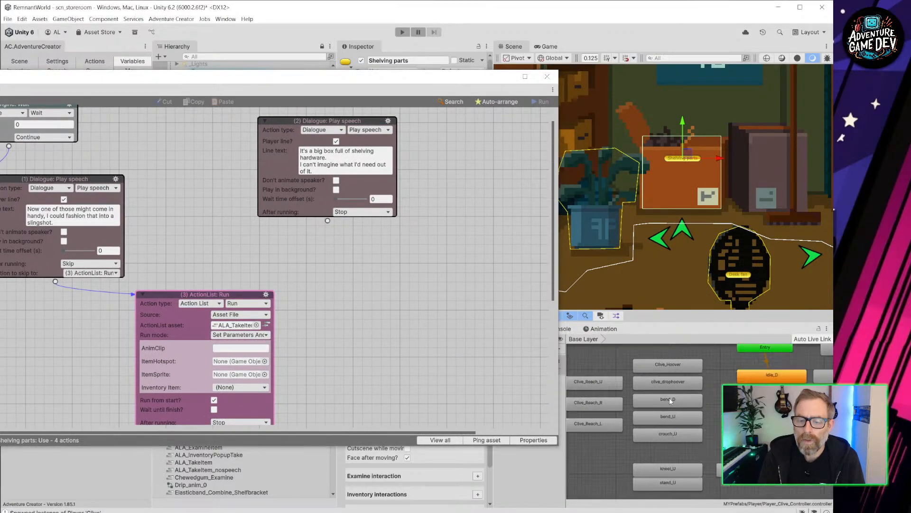
pyautogui.moveTo(805, 421); pyautogui.dragTo(699, 457, button='middle')
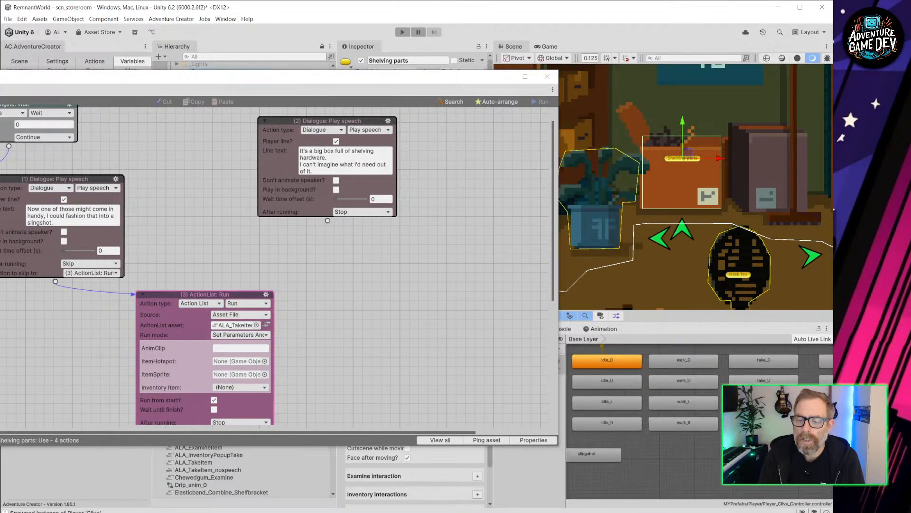
pyautogui.moveTo(809, 450); pyautogui.dragTo(675, 472, button='middle')
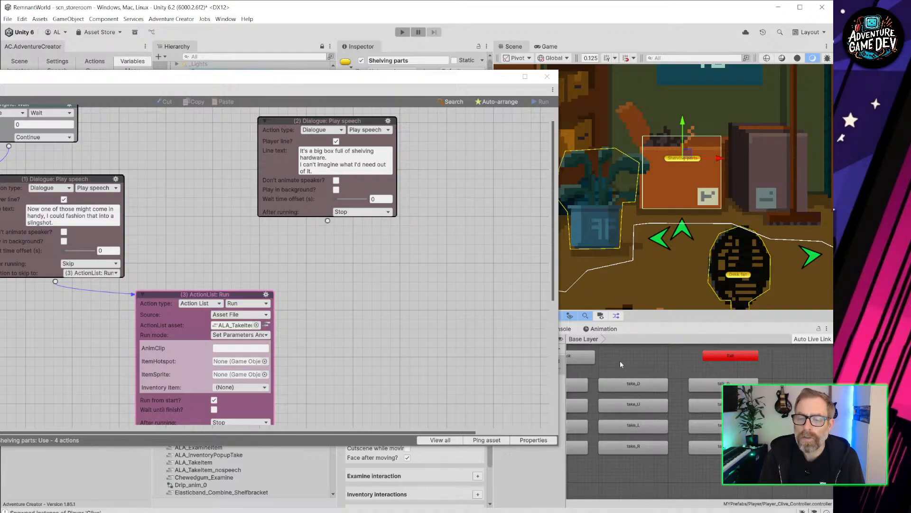
pyautogui.moveTo(619, 360); pyautogui.dragTo(706, 379, button='middle')
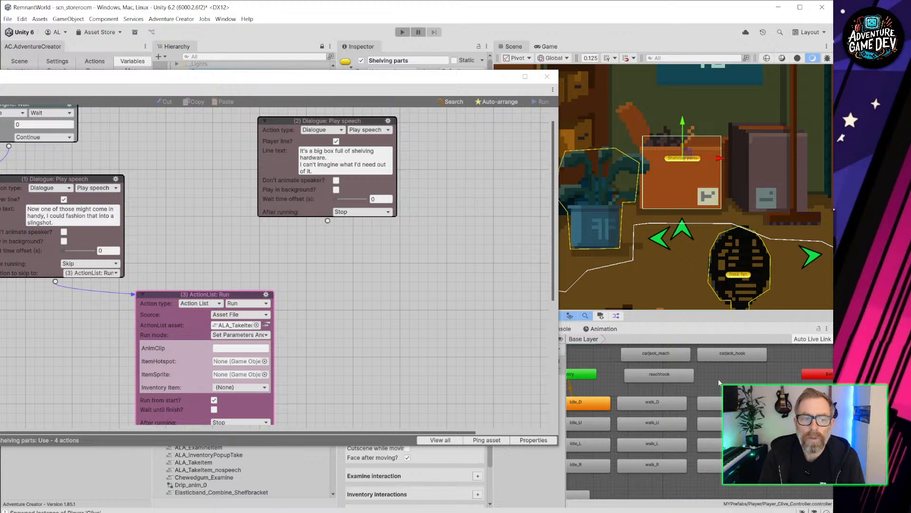
pyautogui.click(230, 348)
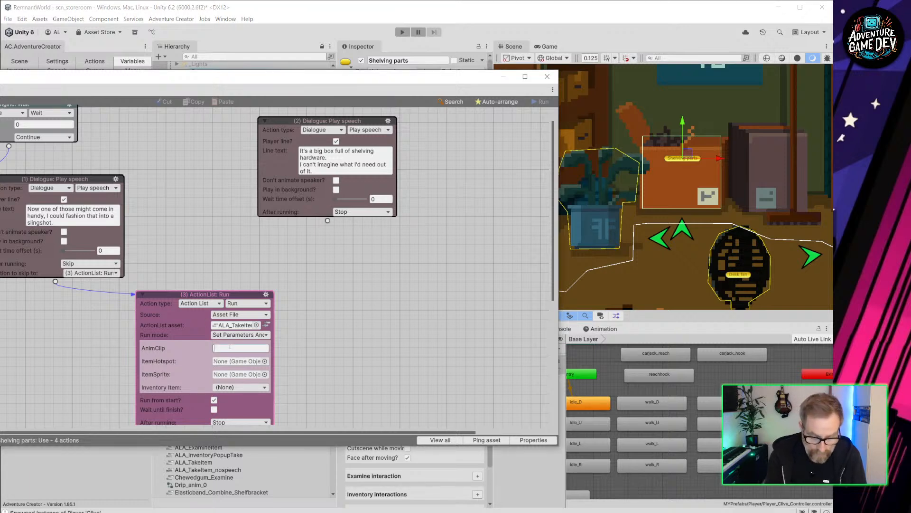
pyautogui.write('take')
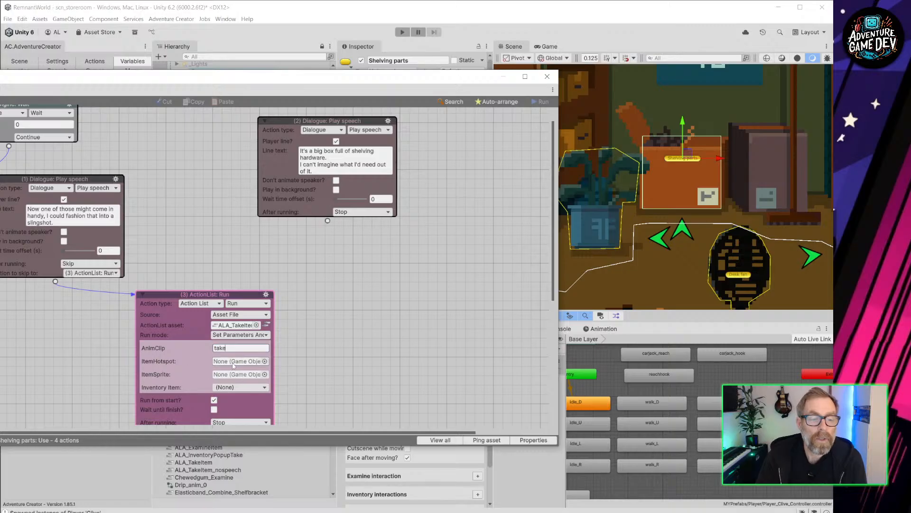
# Step: Set the Run action's Inventory item parameter to Shelf bracket
pyautogui.click(242, 389)
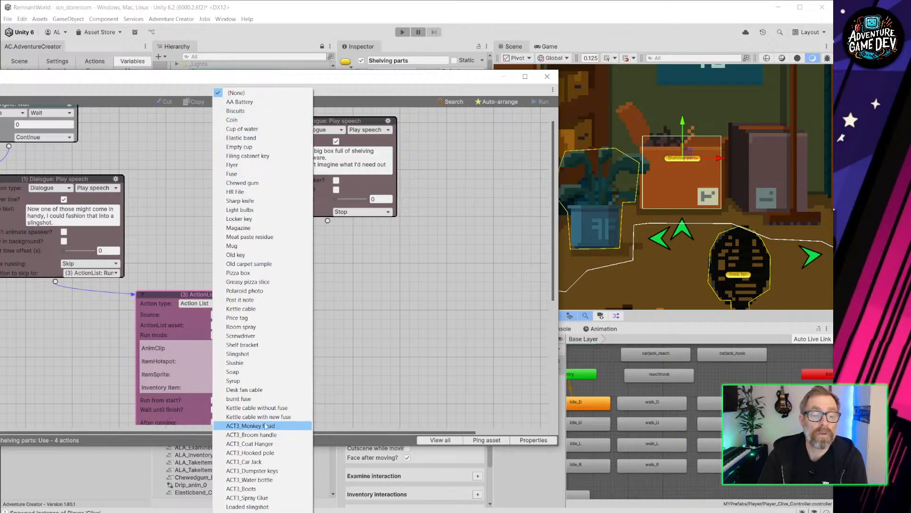
pyautogui.click(245, 345)
pyautogui.scroll(-3, 298, 386)
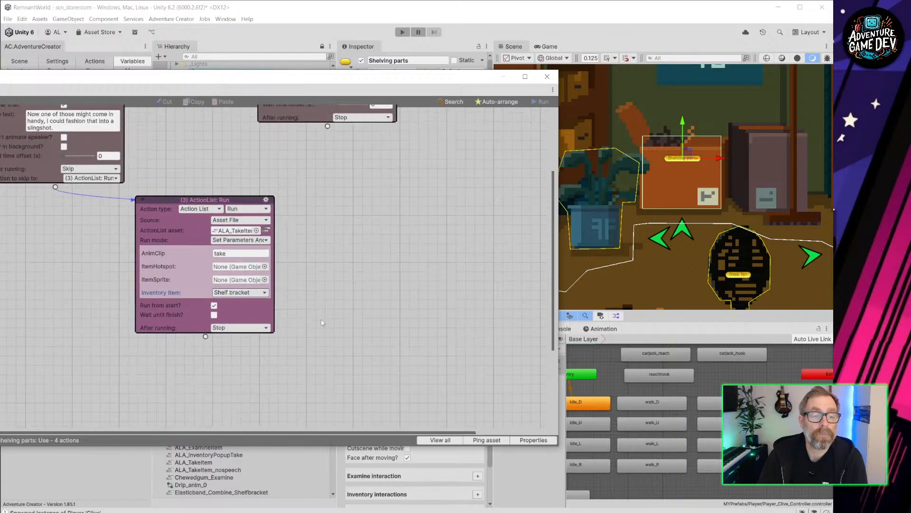
# Step: Rearrange the graph with the slingshot speech and Run actions on the right and the default speech below Wait, and close the ActionList editor
pyautogui.moveTo(217, 222); pyautogui.dragTo(159, 232)
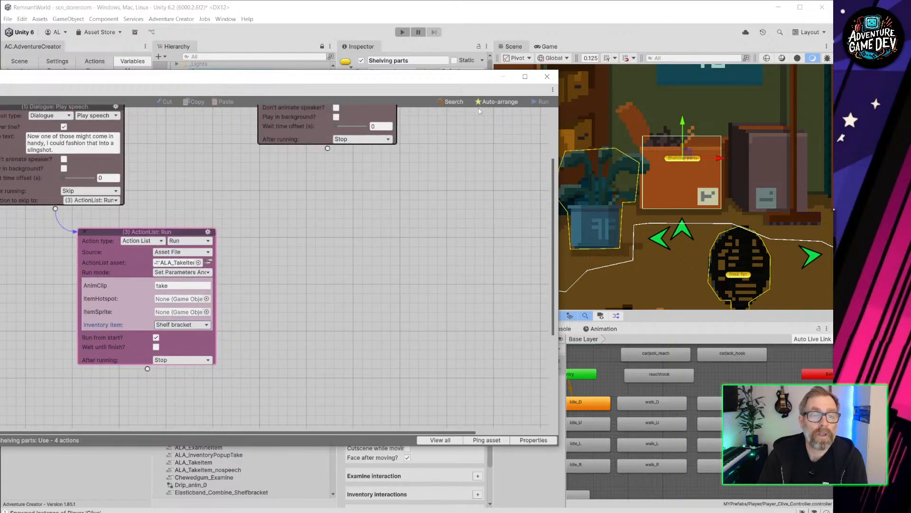
pyautogui.scroll(3, 414, 306)
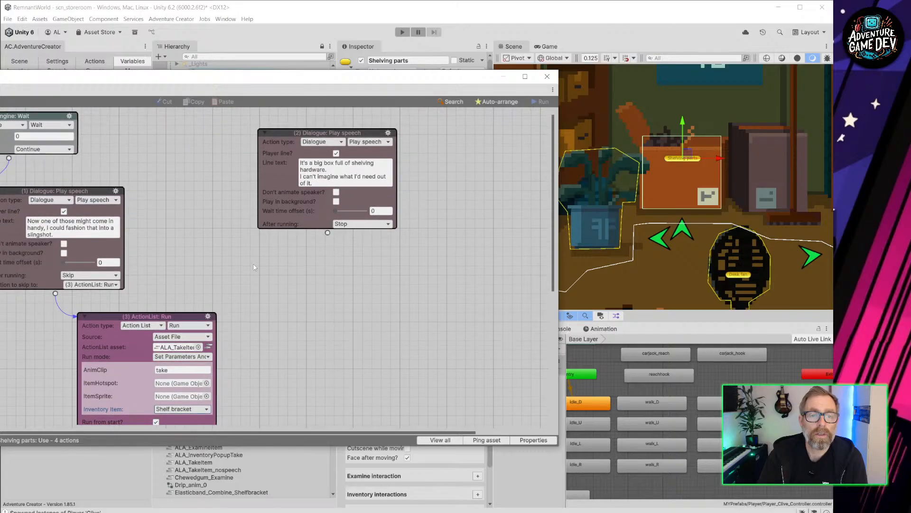
pyautogui.scroll(-2, 254, 267)
pyautogui.moveTo(166, 268); pyautogui.dragTo(319, 272)
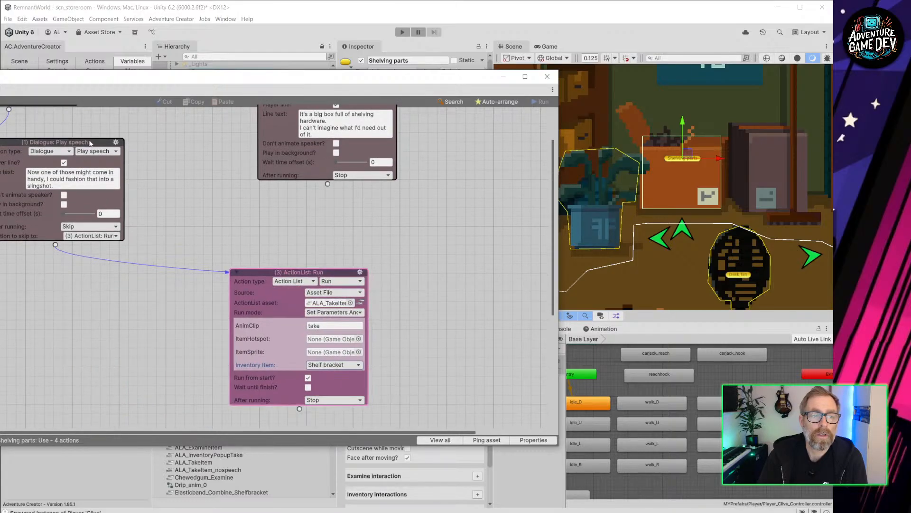
pyautogui.moveTo(90, 143); pyautogui.dragTo(322, 167)
pyautogui.scroll(2, 457, 264)
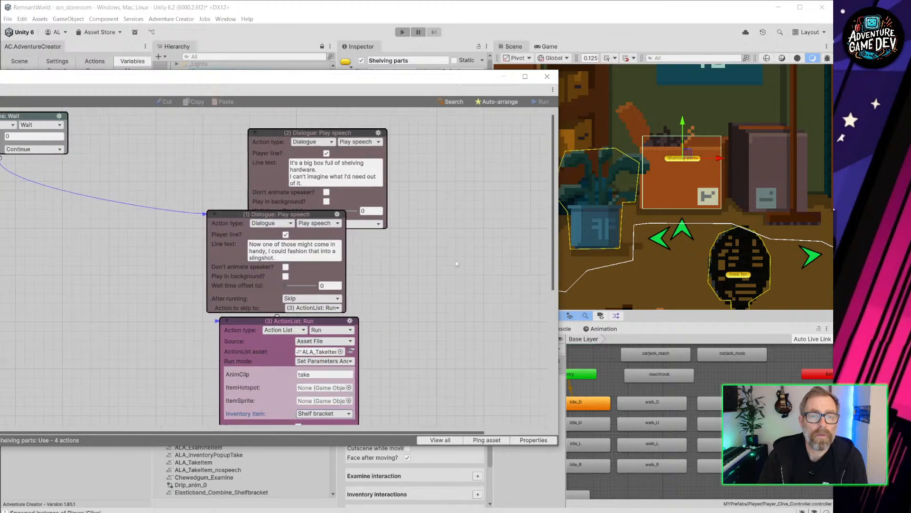
pyautogui.hscroll(1, 456, 264)
pyautogui.moveTo(327, 133); pyautogui.dragTo(106, 225)
pyautogui.moveTo(237, 80); pyautogui.dragTo(441, 79)
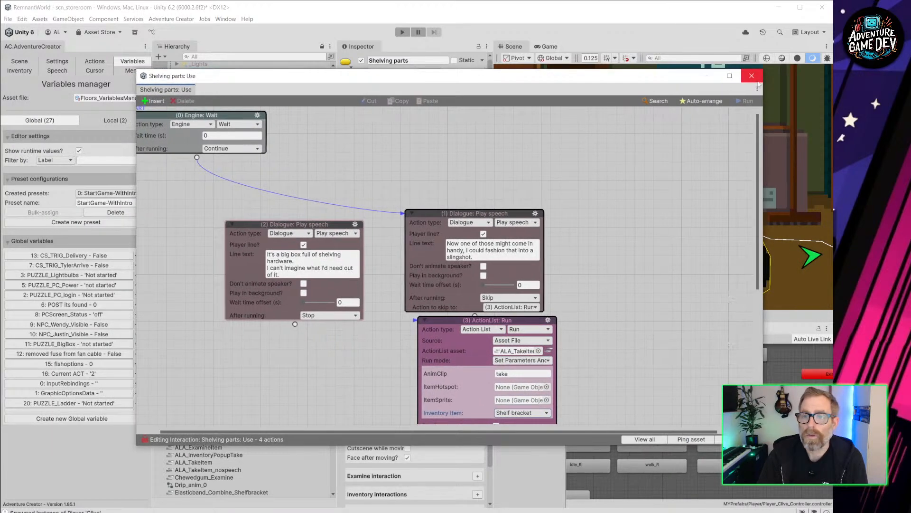
pyautogui.click(751, 78)
# Step: Open the properties of the PUZZLE_plants global variable and insert a new variable directly after it
pyautogui.scroll(-3, 67, 360)
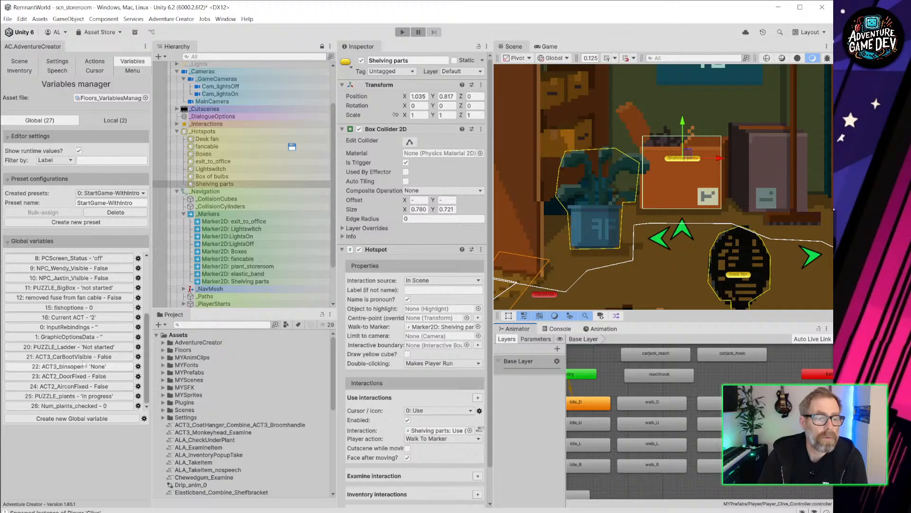
pyautogui.click(61, 400)
pyautogui.scroll(-5, 67, 394)
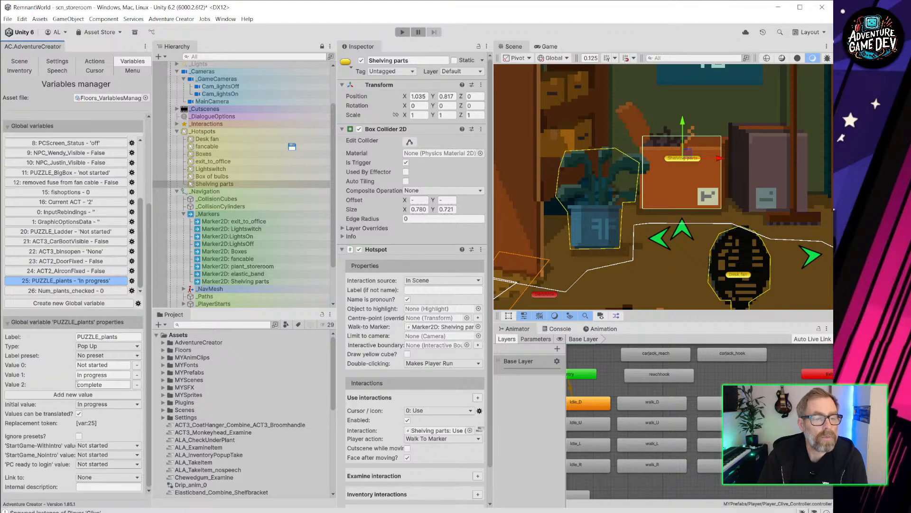
pyautogui.click(132, 281)
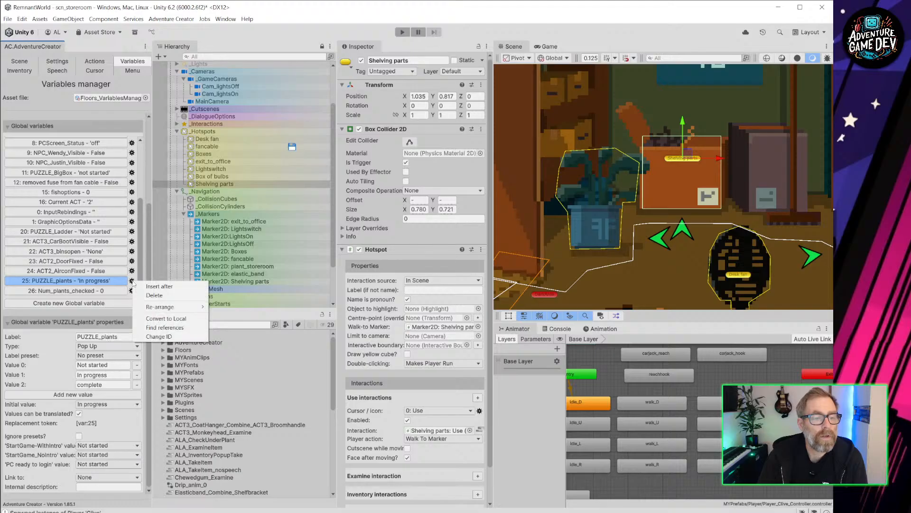
pyautogui.click(171, 286)
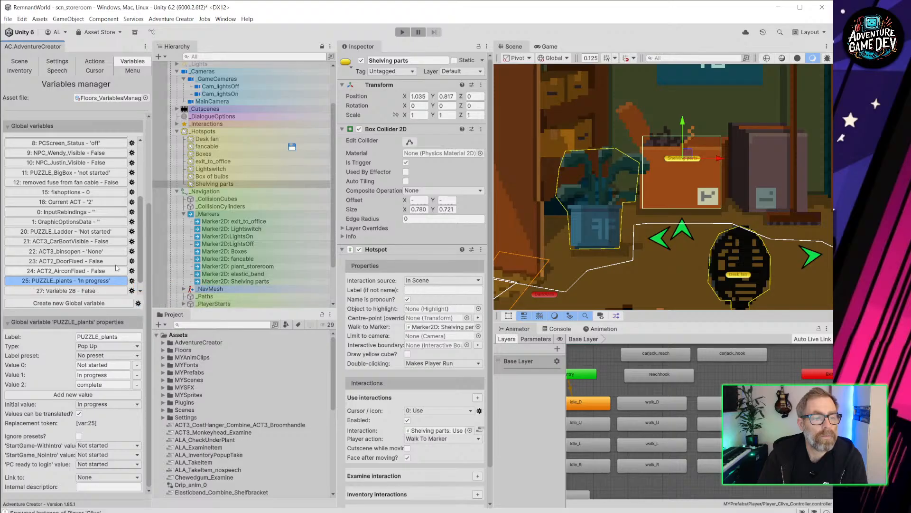
pyautogui.scroll(-1, 103, 279)
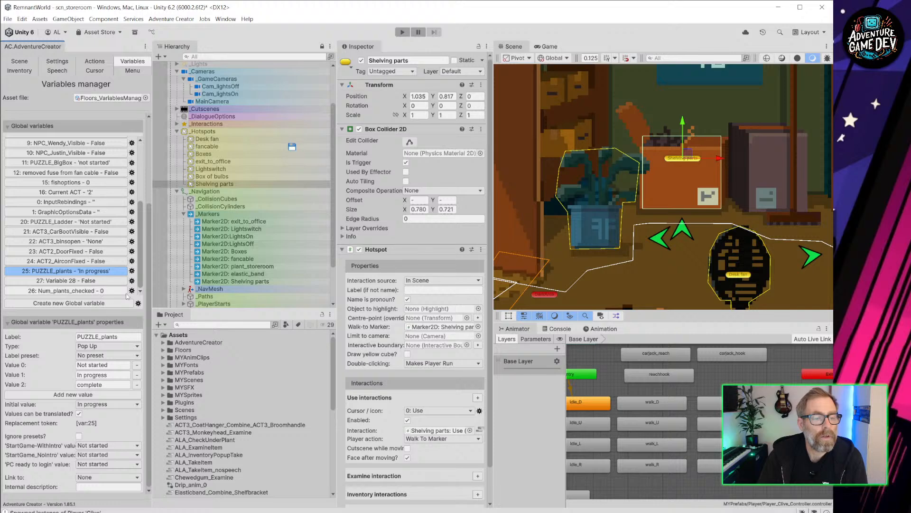
# Step: Widen the Variables manager and create another new global variable labelled "PUZZLE_aircon"
pyautogui.moveTo(150, 289); pyautogui.dragTo(252, 289)
pyautogui.click(137, 260)
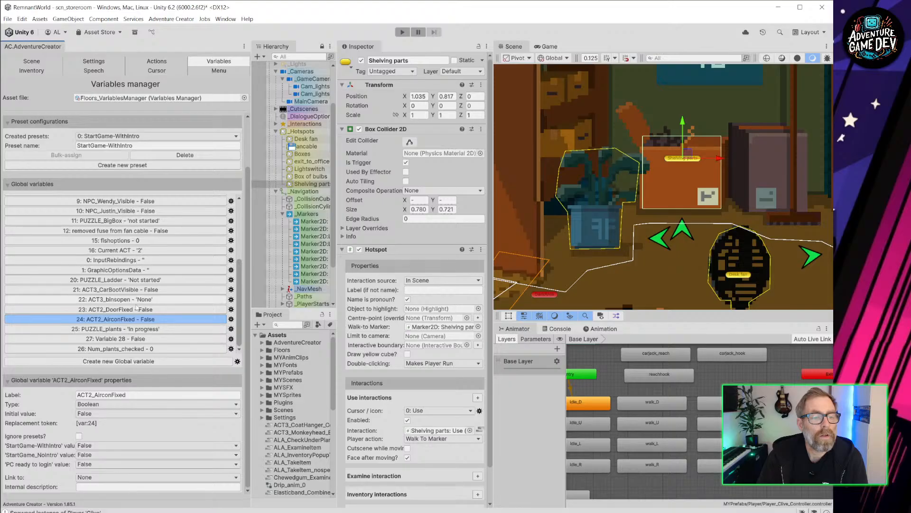
pyautogui.click(131, 330)
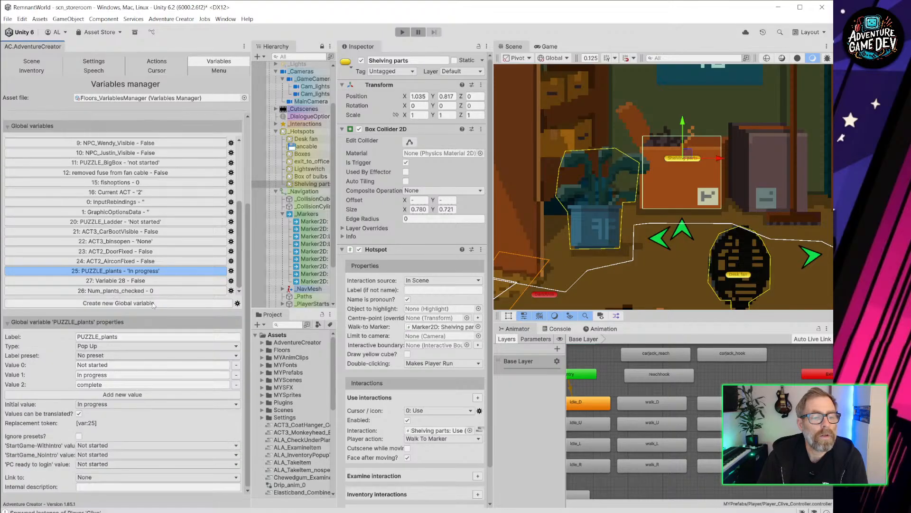
pyautogui.click(150, 303)
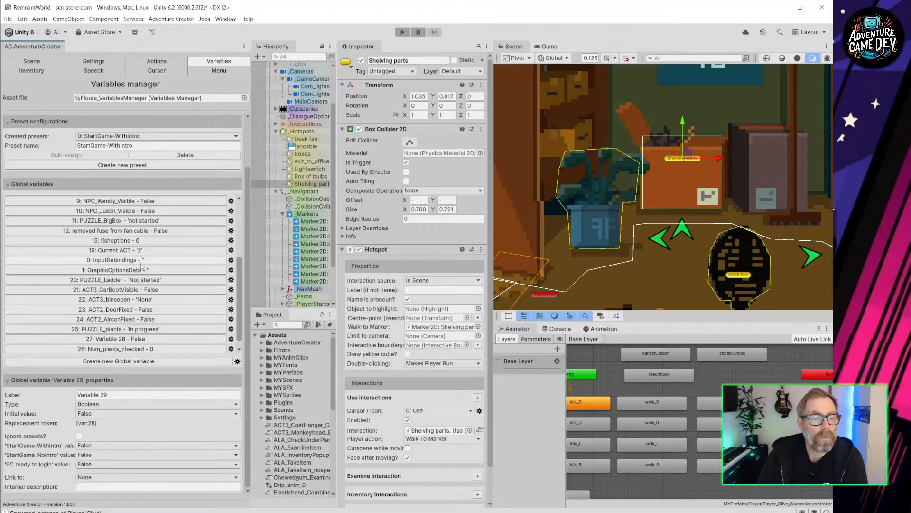
pyautogui.click(118, 395)
pyautogui.write('PUZZ')
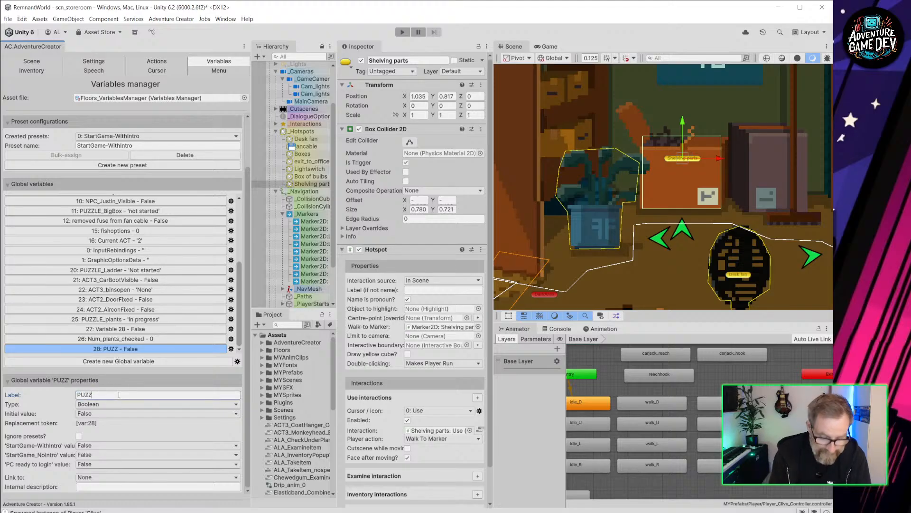
pyautogui.write('LE_aircon')
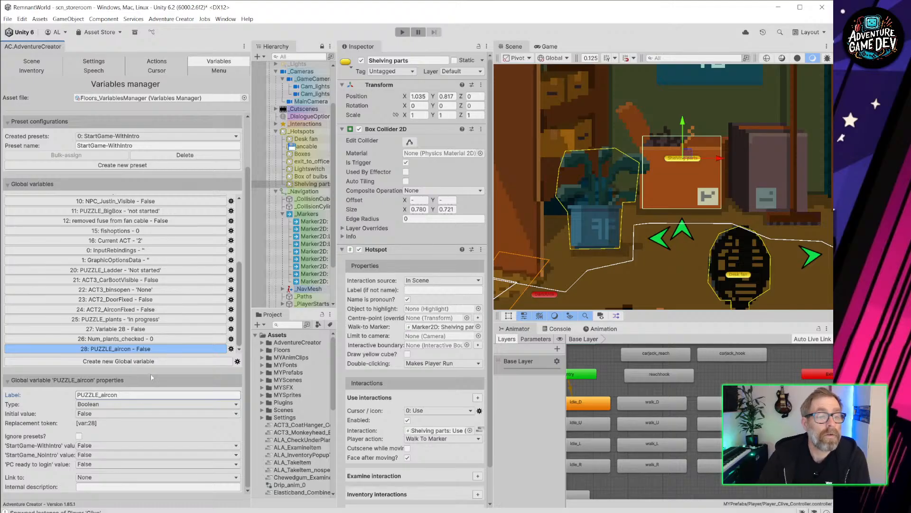
# Step: Change the PUZZLE_aircon variable's type to Pop Up and add three values to it, using PUZZLE_plants as the reference
pyautogui.click(110, 404)
pyautogui.click(109, 451)
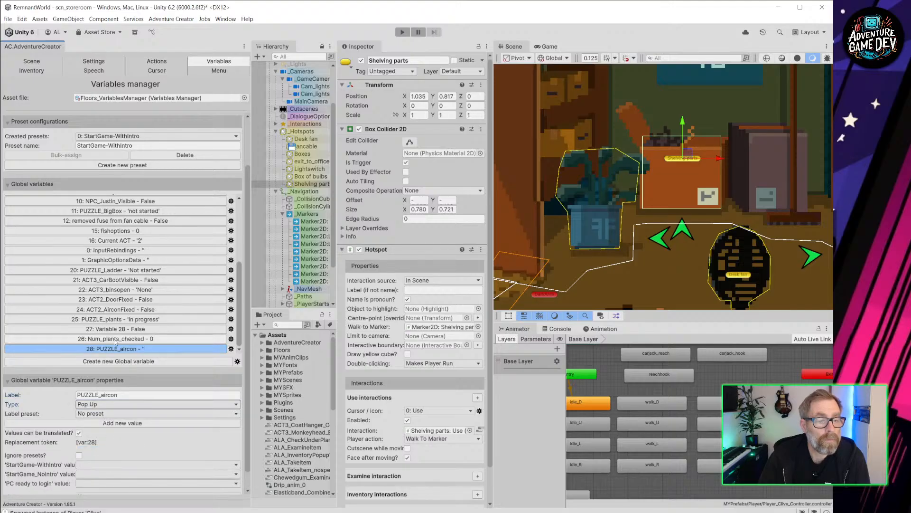
pyautogui.click(131, 319)
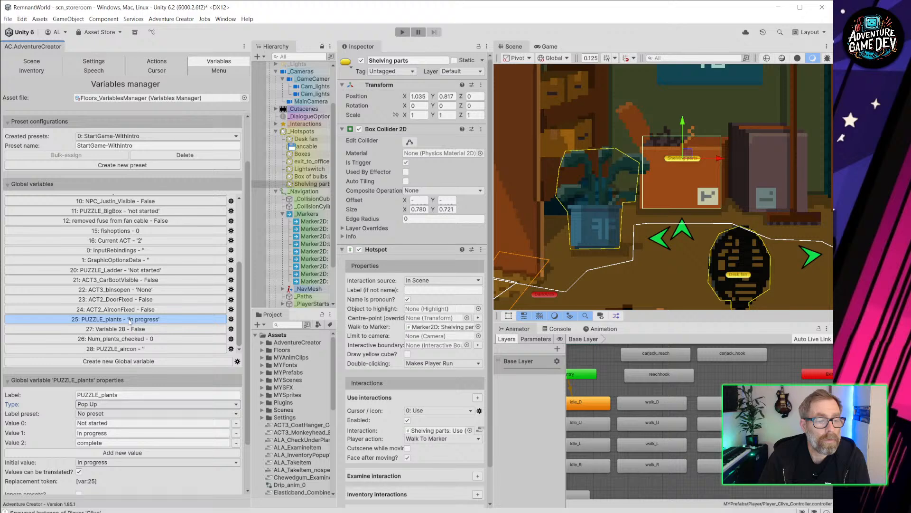
pyautogui.click(110, 350)
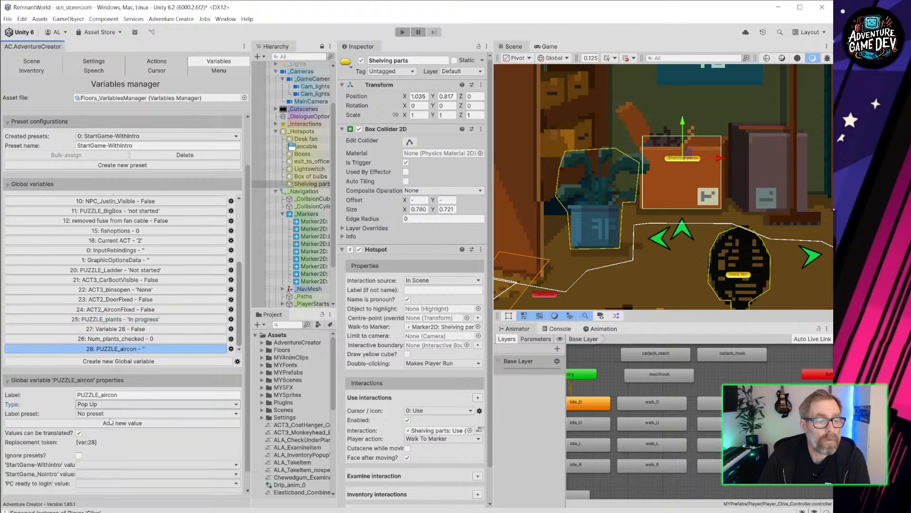
pyautogui.click(107, 423)
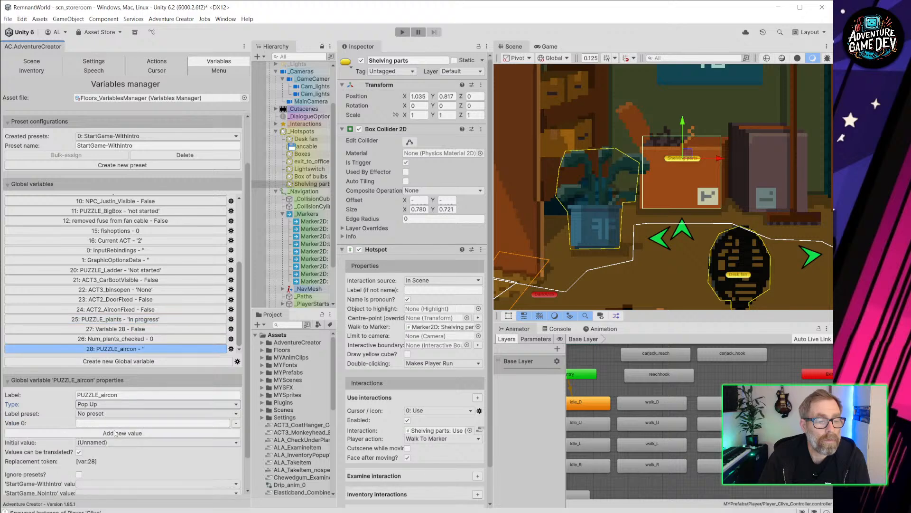
pyautogui.click(118, 432)
pyautogui.click(124, 443)
# Step: Name the three PUZZLE_aircon values "Not started", "In progress" and "complete", copying the middle label from PUZZLE_plants
pyautogui.click(106, 422)
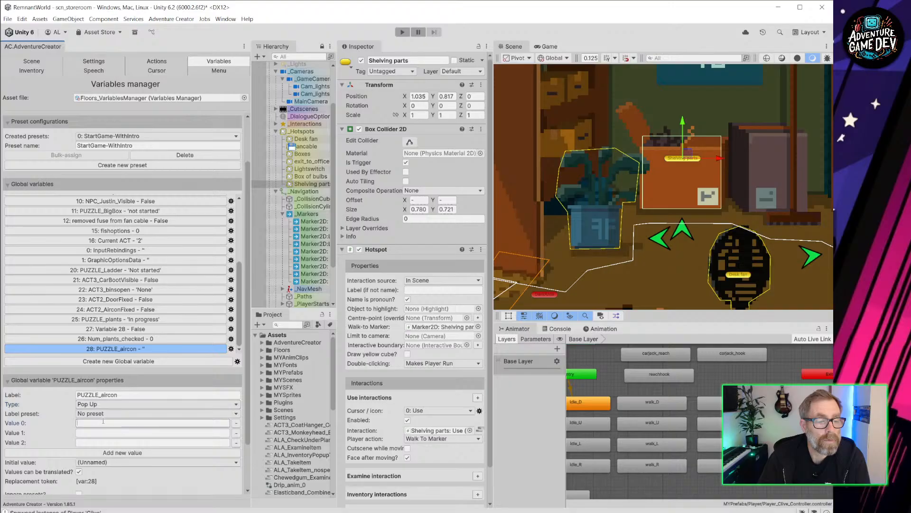
pyautogui.write('Not started')
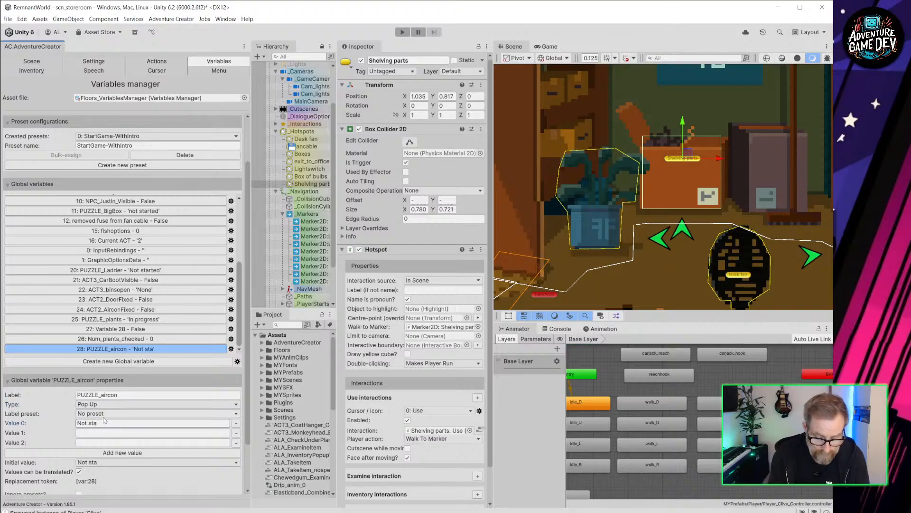
pyautogui.click(100, 433)
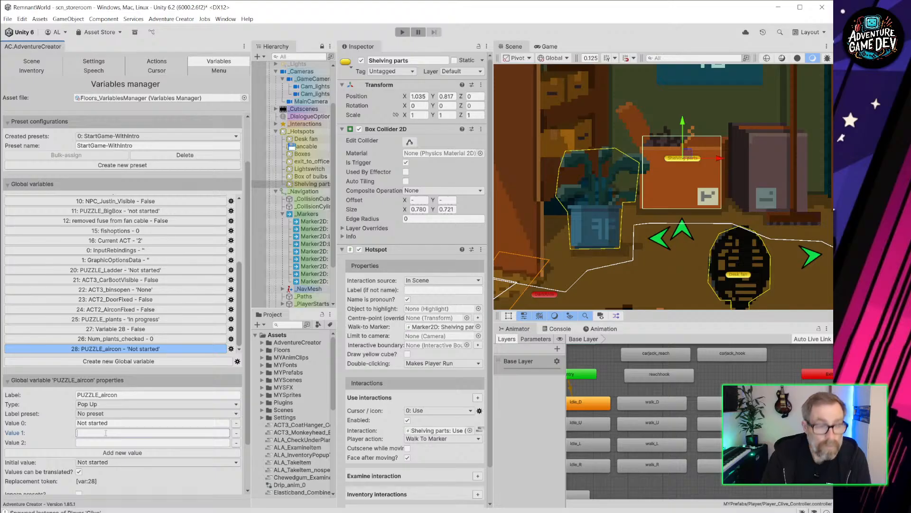
pyautogui.click(127, 319)
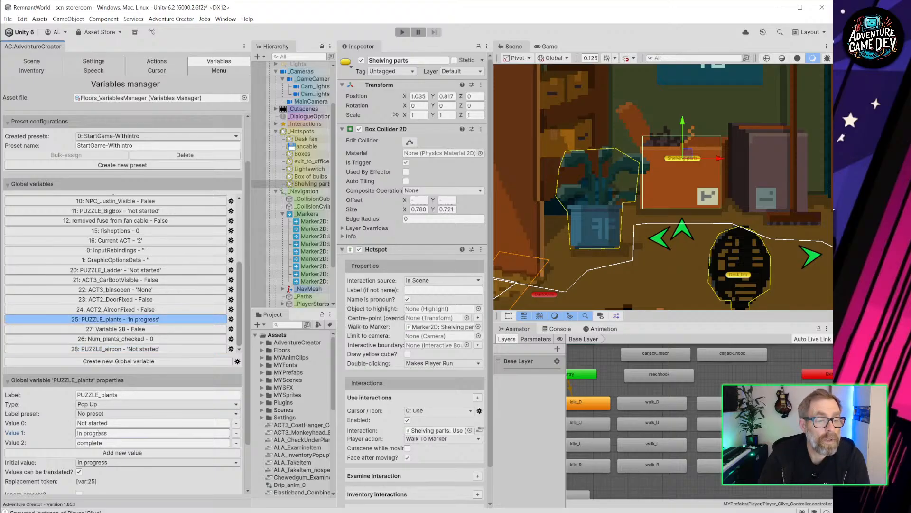
pyautogui.click(120, 433)
pyautogui.hotkey('ctrl', 'c')
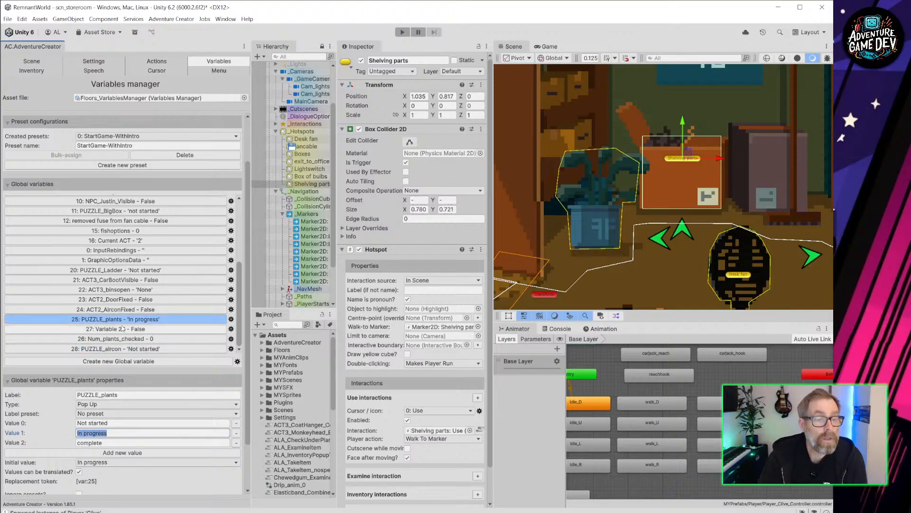
pyautogui.click(118, 348)
pyautogui.hotkey('ctrl', 'v')
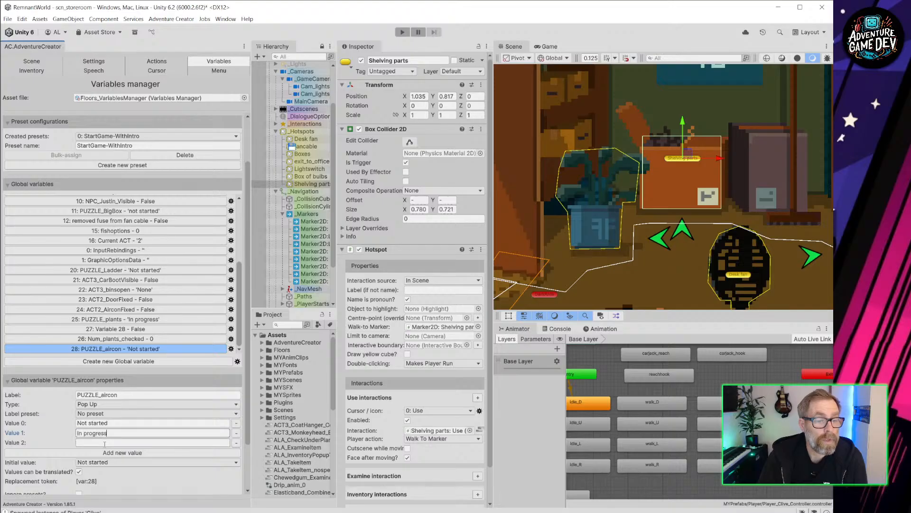
pyautogui.click(94, 442)
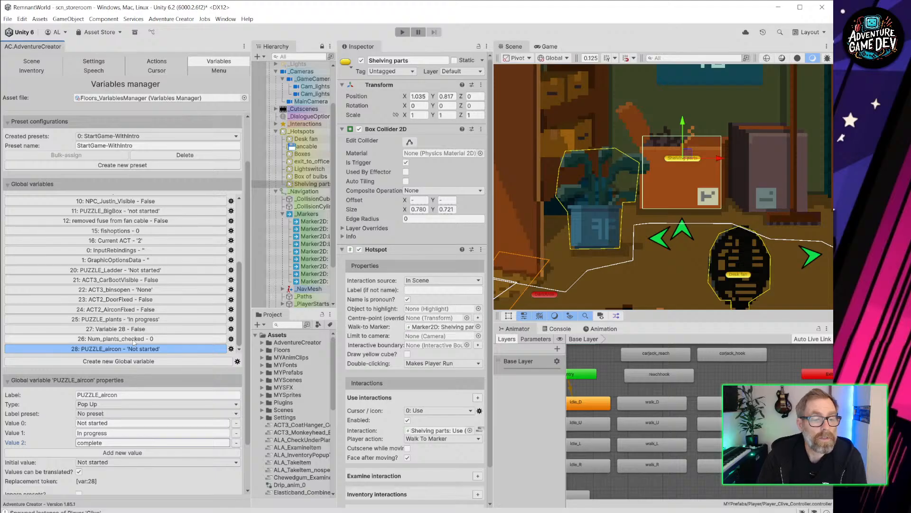
pyautogui.click(116, 350)
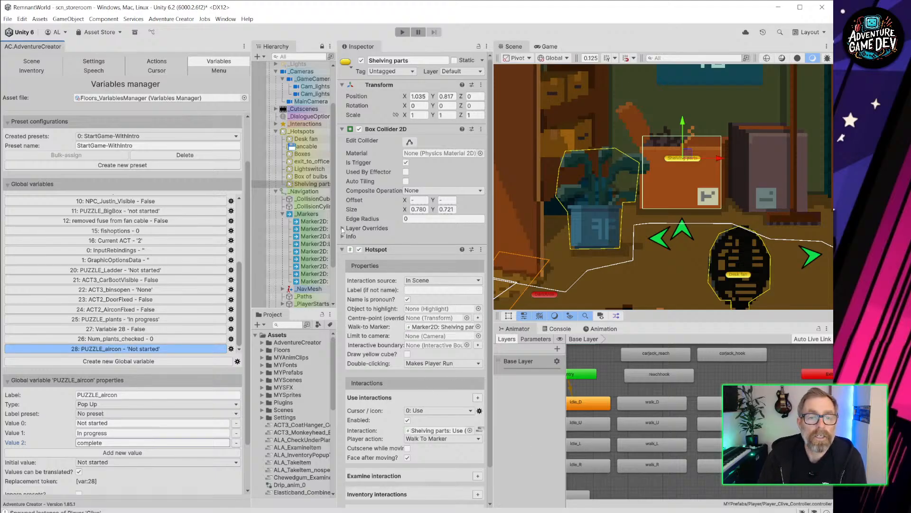
# Step: Narrow the Variables manager and open the Shelving parts hotspot's Use interaction in the ActionList editor
pyautogui.moveTo(251, 212); pyautogui.dragTo(171, 213)
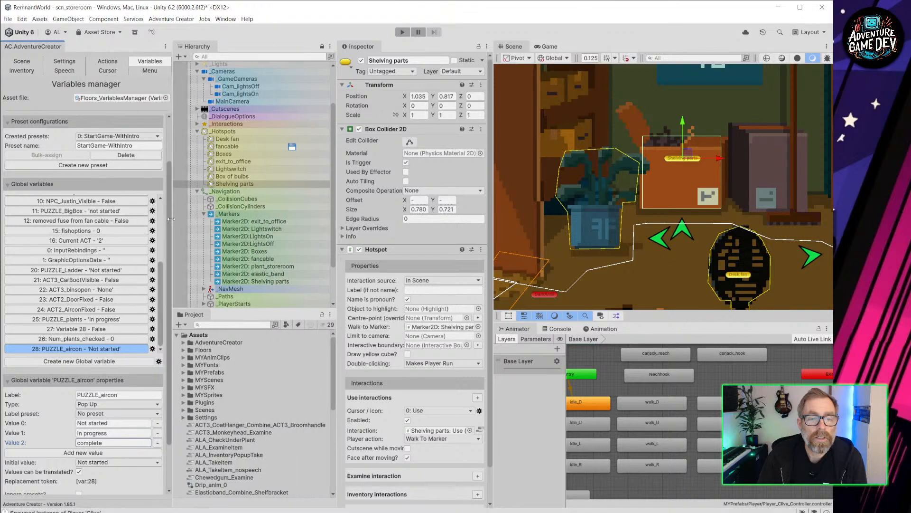
pyautogui.click(269, 184)
pyautogui.scroll(-2, 413, 284)
pyautogui.click(479, 394)
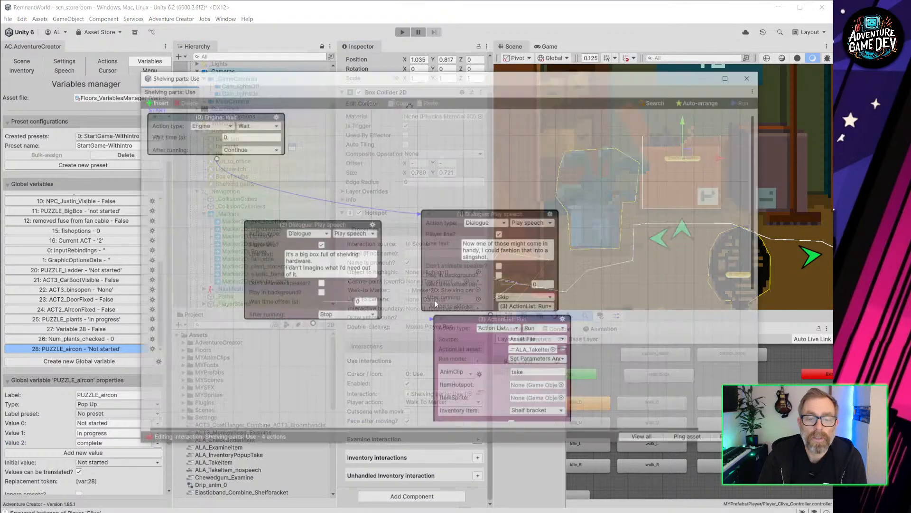
# Step: Detach Wait from the slingshot speech and link it to a new Variable: Pop Up switch action that checks the global PUZZLE_aircon
pyautogui.moveTo(213, 157); pyautogui.dragTo(225, 169)
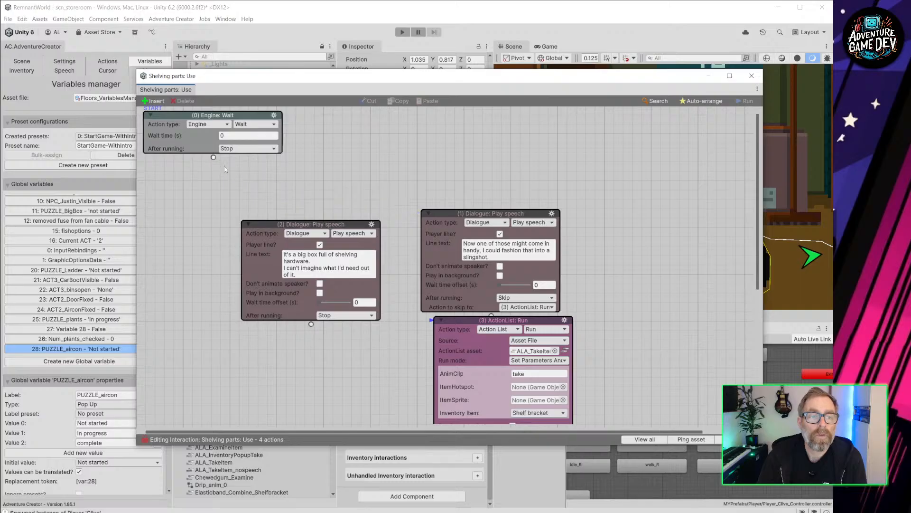
pyautogui.moveTo(280, 223); pyautogui.dragTo(339, 253)
pyautogui.moveTo(214, 157); pyautogui.dragTo(150, 192)
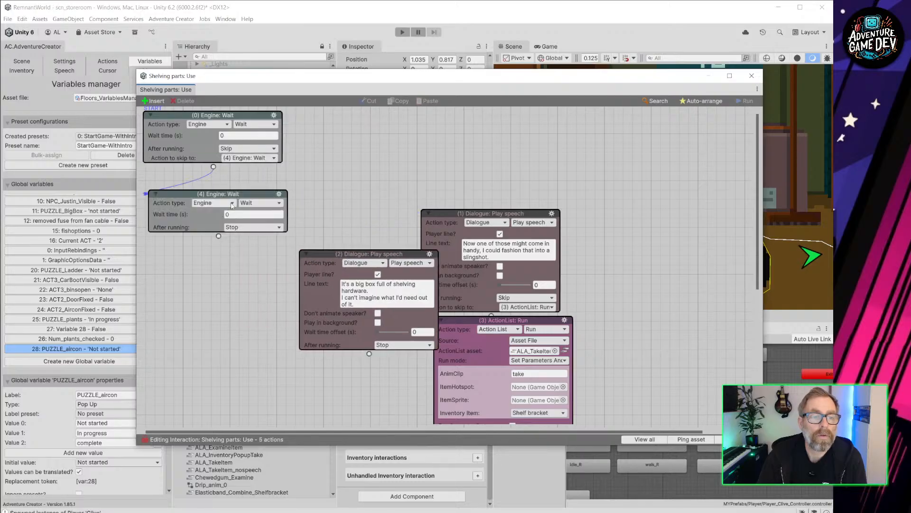
pyautogui.click(213, 203)
pyautogui.click(216, 393)
pyautogui.click(260, 203)
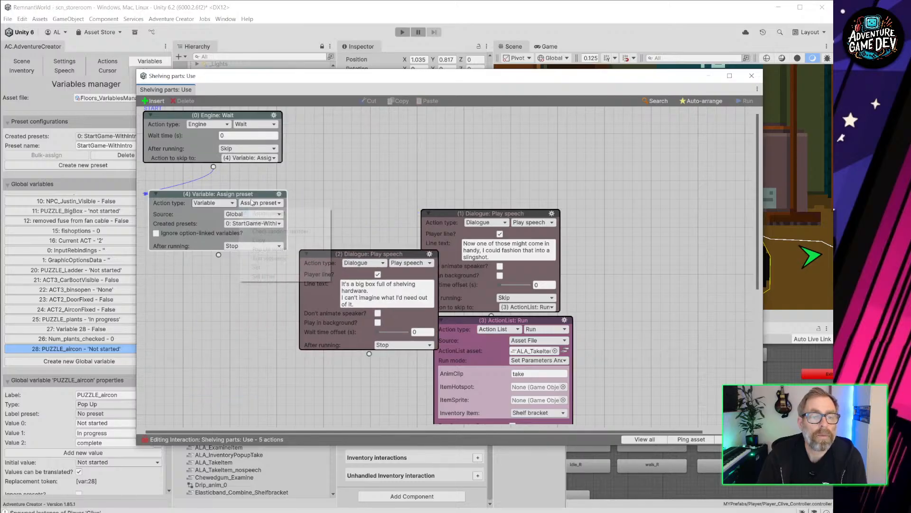
pyautogui.click(277, 249)
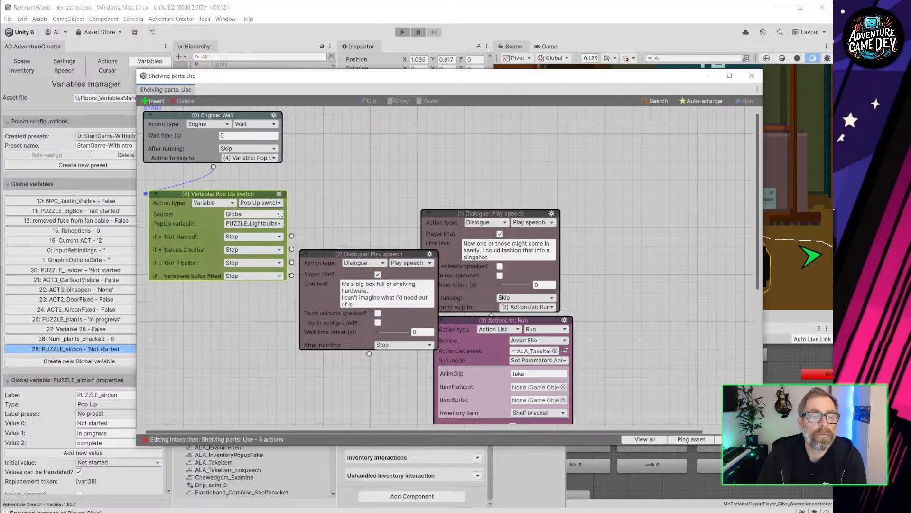
pyautogui.click(253, 223)
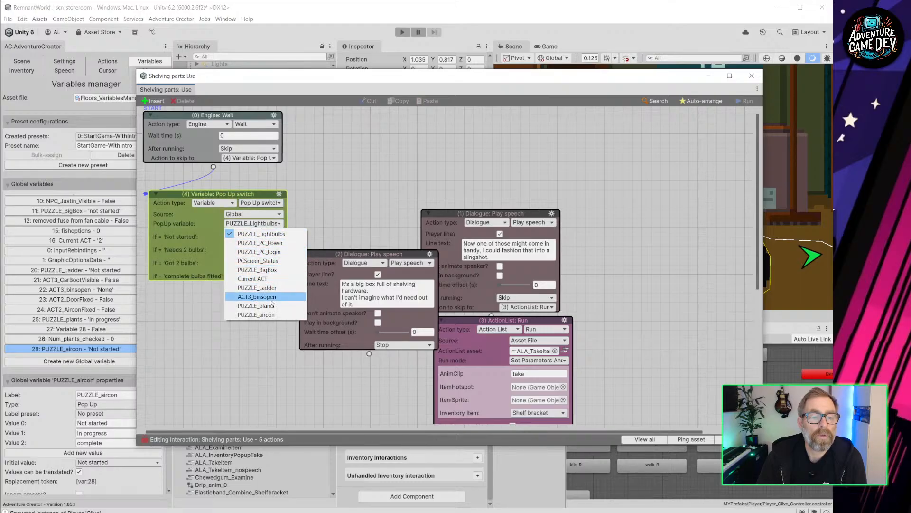
pyautogui.click(270, 315)
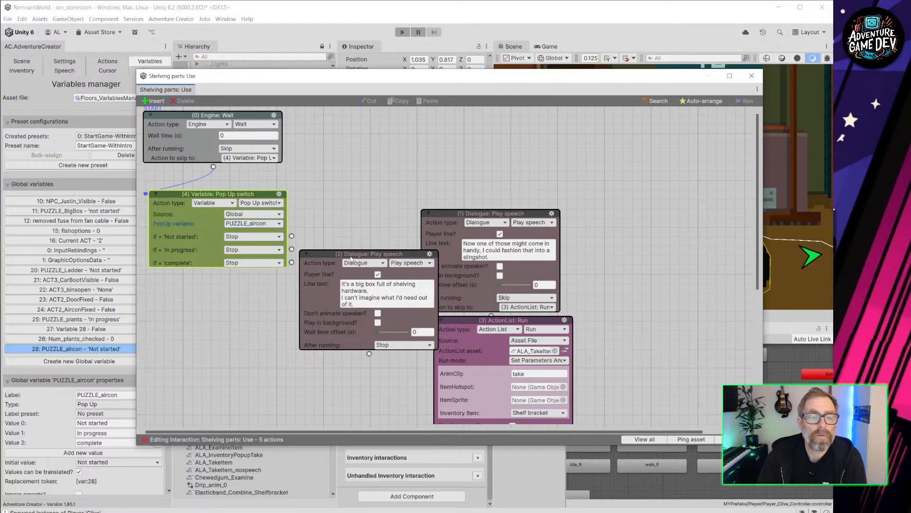
# Step: Link the switch's "Not started" outcome to the default speech and "In progress" to the slingshot speech, arranging the speech and Run actions beside it
pyautogui.moveTo(350, 258); pyautogui.dragTo(299, 324)
pyautogui.moveTo(497, 209); pyautogui.dragTo(596, 211)
pyautogui.moveTo(311, 318); pyautogui.dragTo(398, 138)
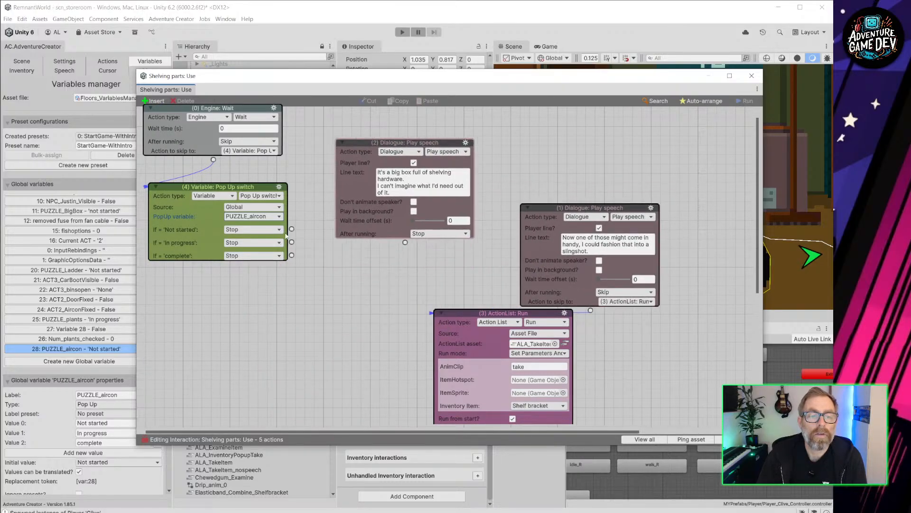
pyautogui.moveTo(291, 229); pyautogui.dragTo(351, 187)
pyautogui.moveTo(413, 144); pyautogui.dragTo(454, 122)
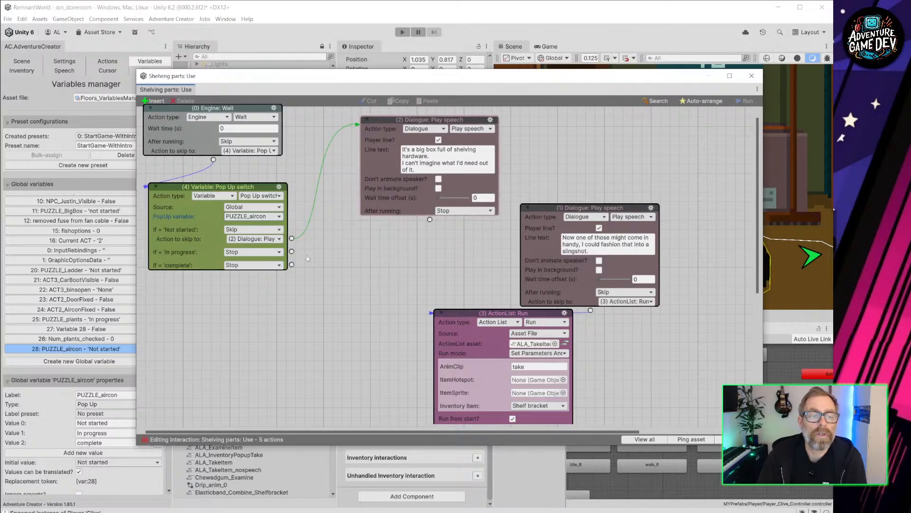
pyautogui.moveTo(292, 252); pyautogui.dragTo(569, 208)
pyautogui.moveTo(394, 232); pyautogui.dragTo(405, 227)
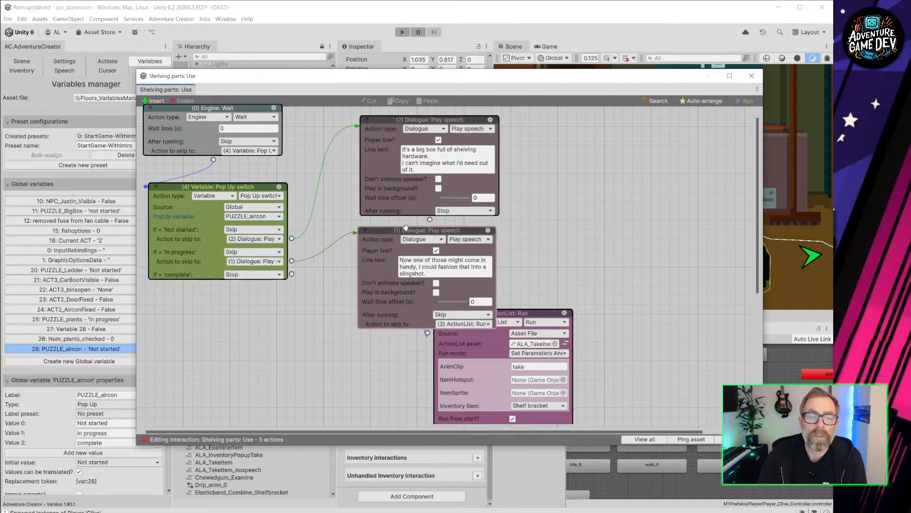
pyautogui.moveTo(531, 311); pyautogui.dragTo(592, 228)
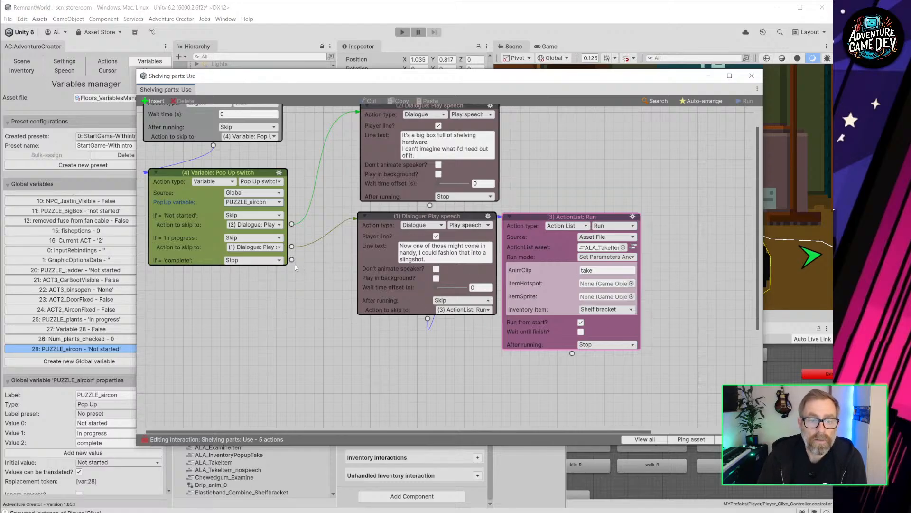
# Step: Link the switch's "complete" outcome to a new Dialogue: Play speech action and make it a player line
pyautogui.moveTo(292, 260); pyautogui.dragTo(331, 353)
pyautogui.click(347, 366)
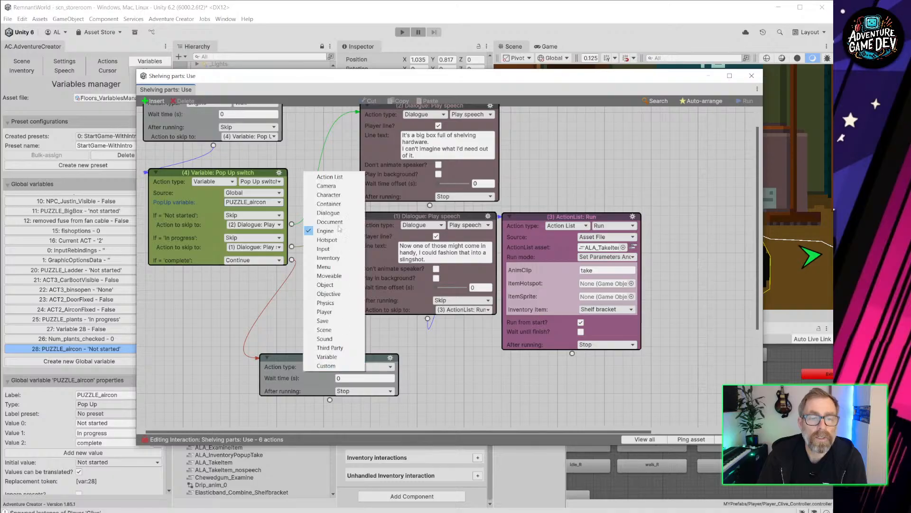
pyautogui.click(329, 213)
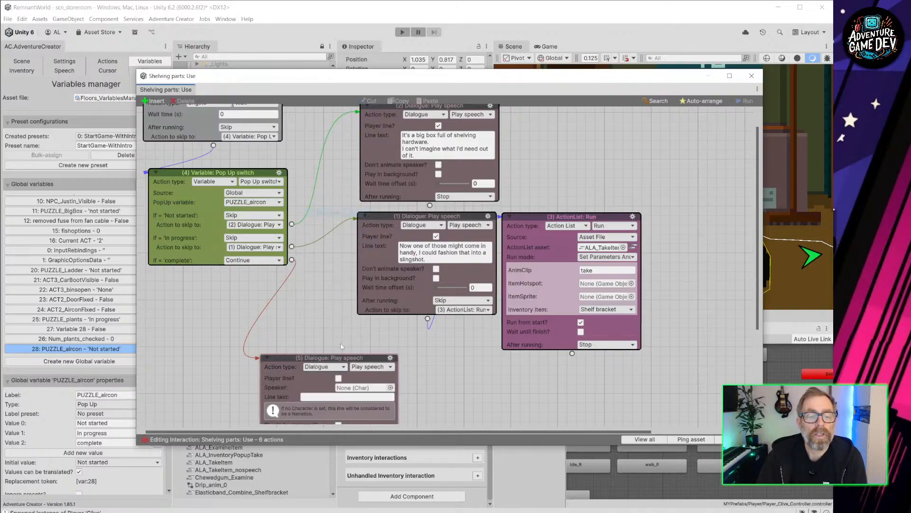
pyautogui.click(338, 377)
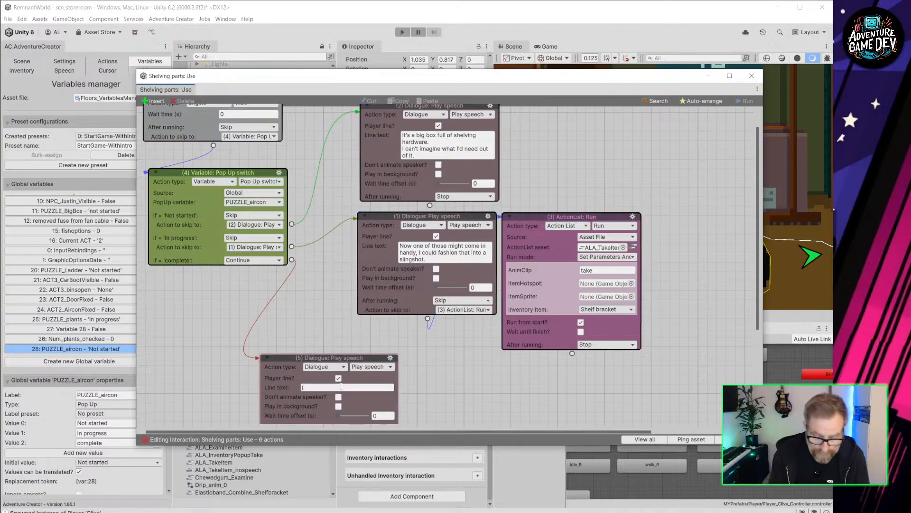
# Step: Enter the new speech's line text "I don't think I'll need anything else out of there.." with "Never say never though!" on a second line
pyautogui.write("I don't thi")
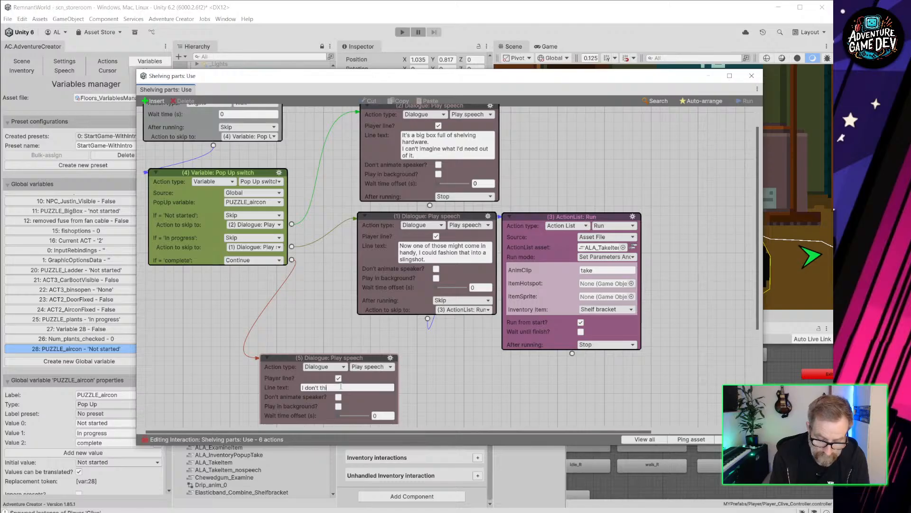
pyautogui.write("nk I'll")
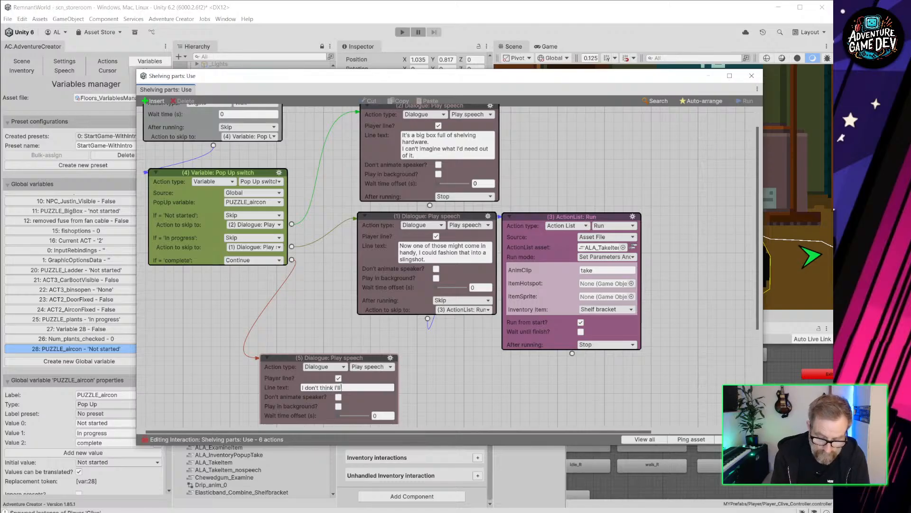
pyautogui.write(' need anything')
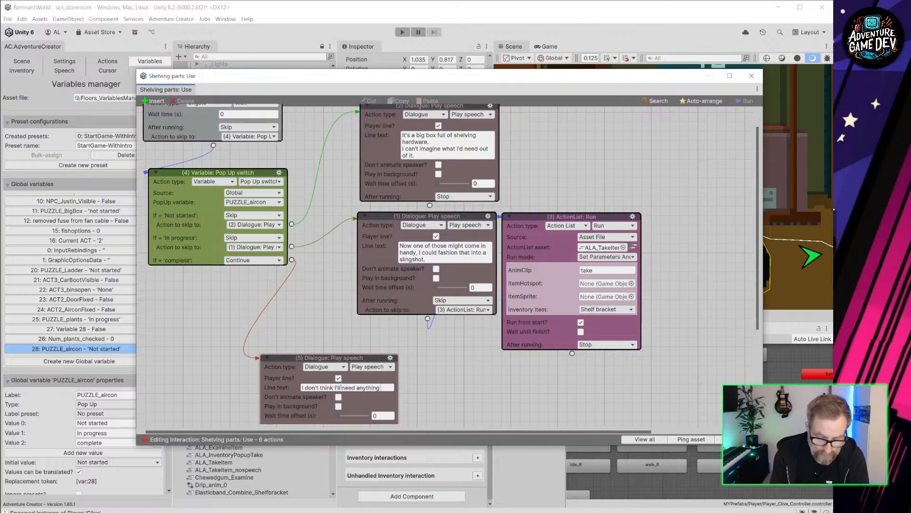
pyautogui.write(' else out of there')
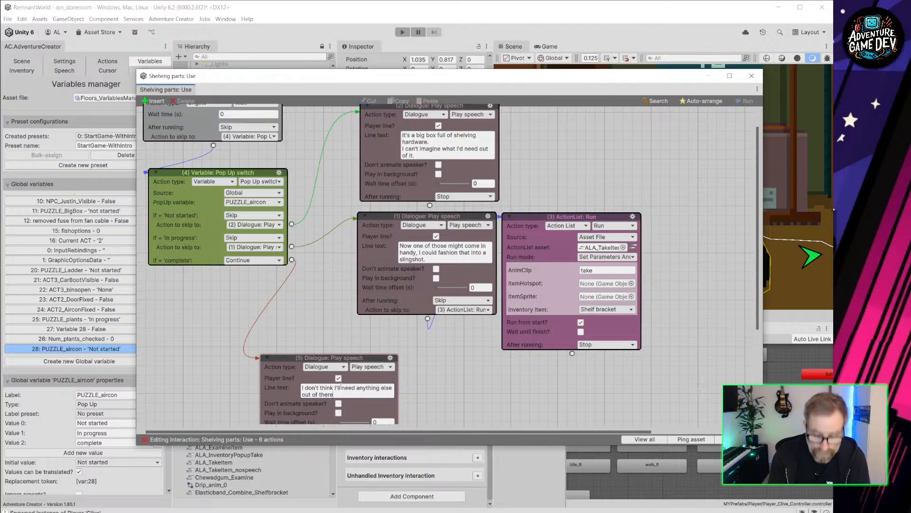
pyautogui.write('..')
pyautogui.press('Return')
pyautogui.write('N')
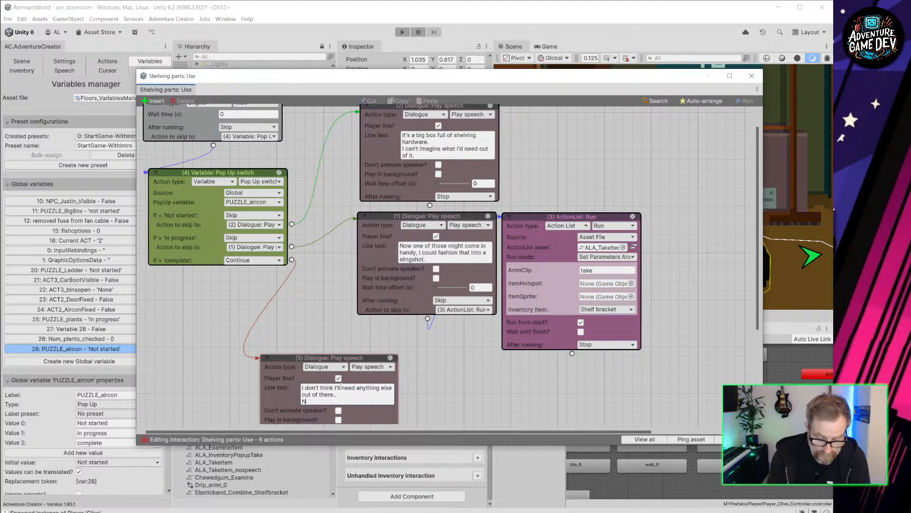
pyautogui.write('ever say ne')
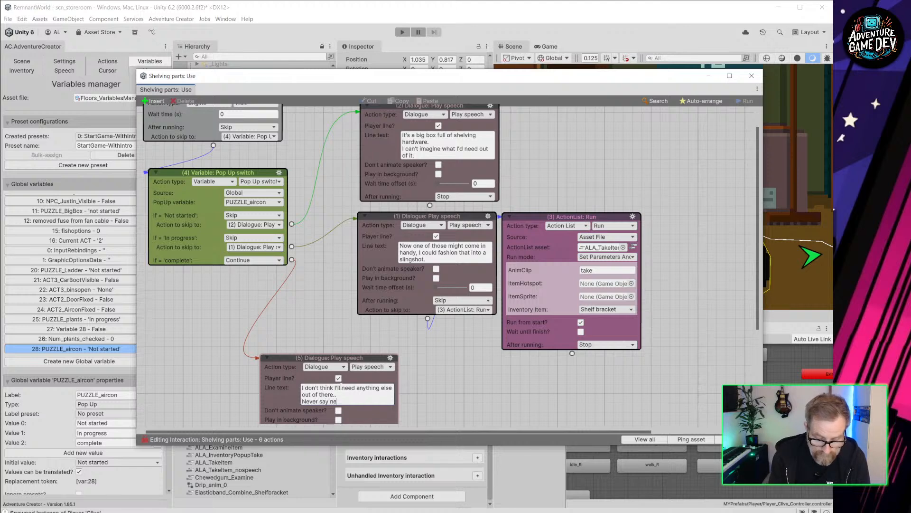
pyautogui.write('ver though!')
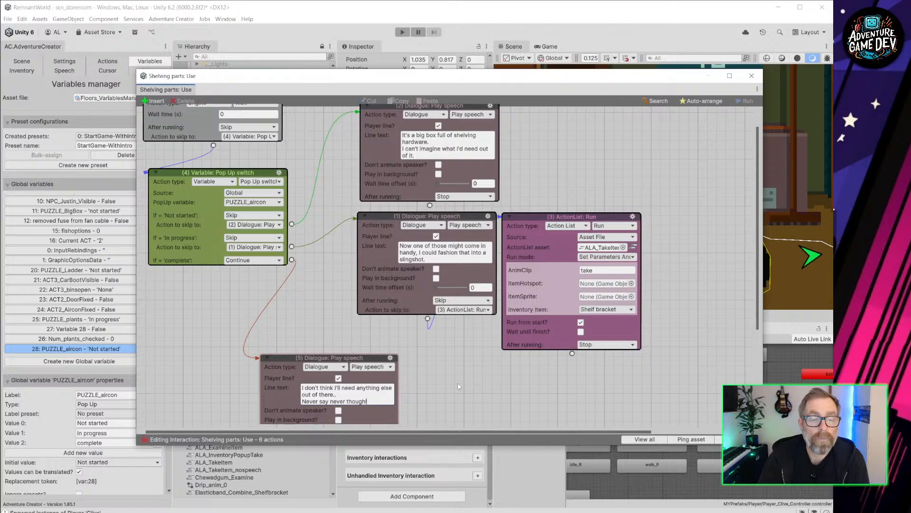
pyautogui.scroll(-3, 457, 382)
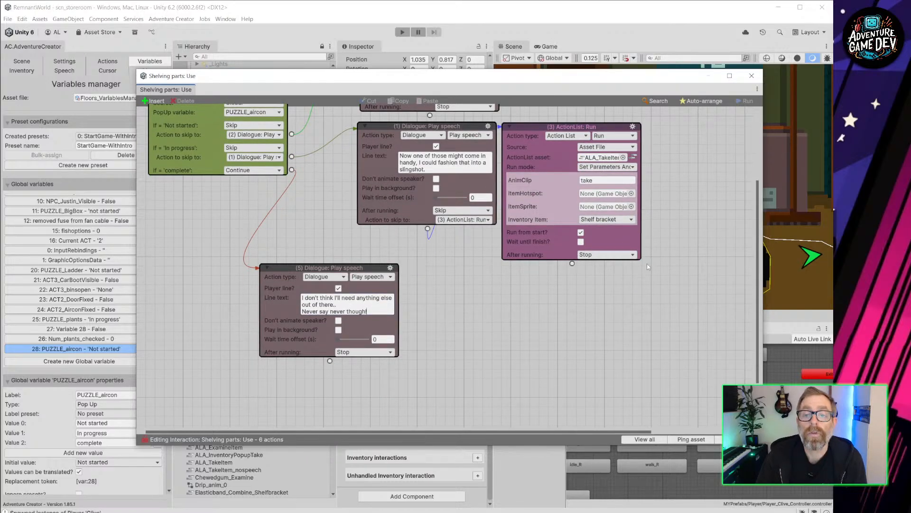
# Step: Position the ActionList: Run action beside the slingshot speech and close the Shelving parts Use ActionList
pyautogui.moveTo(650, 252); pyautogui.dragTo(626, 310, button='middle')
pyautogui.moveTo(525, 187); pyautogui.dragTo(554, 190)
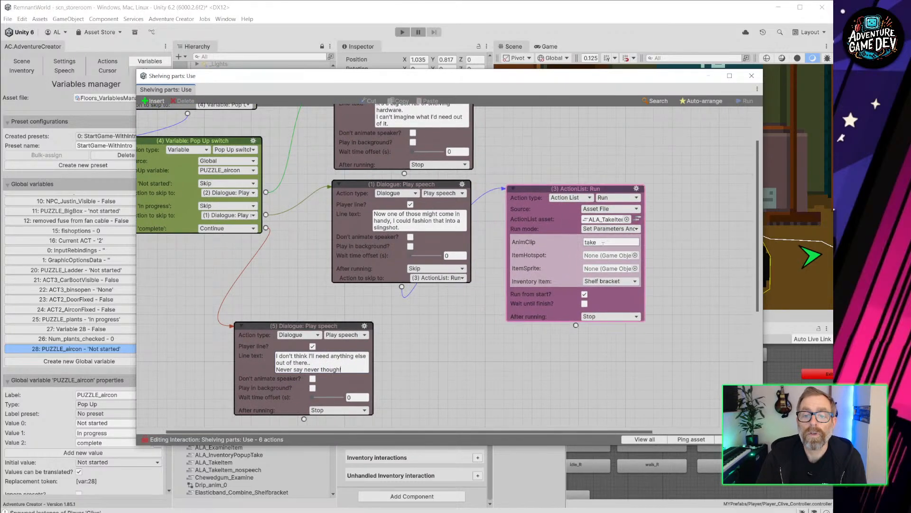
pyautogui.click(751, 75)
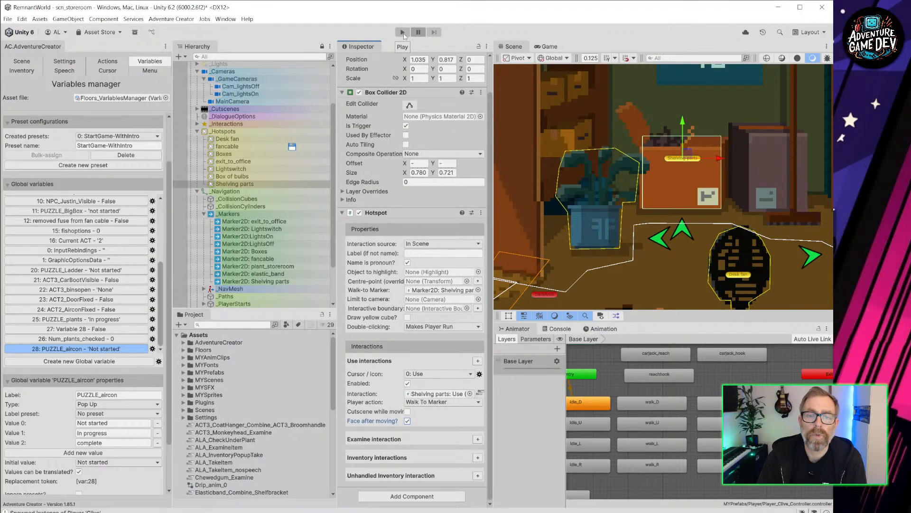
# Step: Play-test the storeroom by using the light switch by the door, and stop the game
pyautogui.click(402, 32)
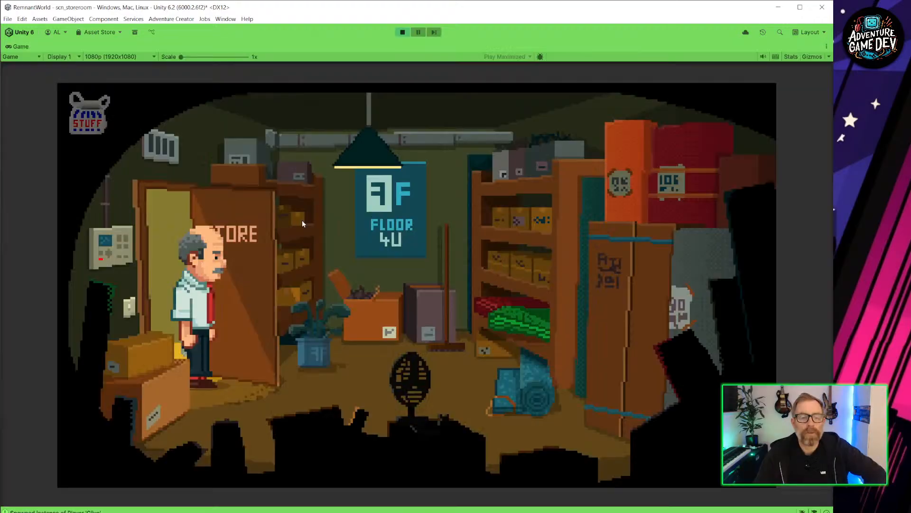
pyautogui.click(129, 306)
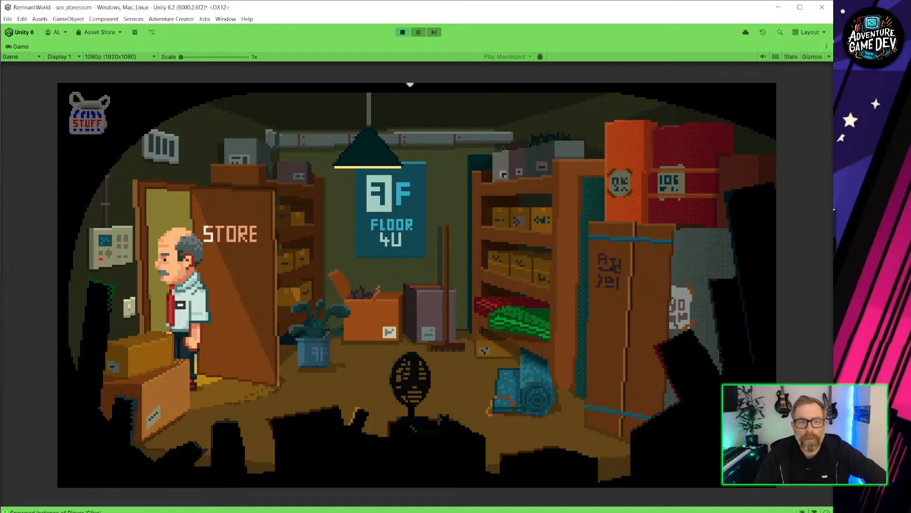
pyautogui.click(410, 32)
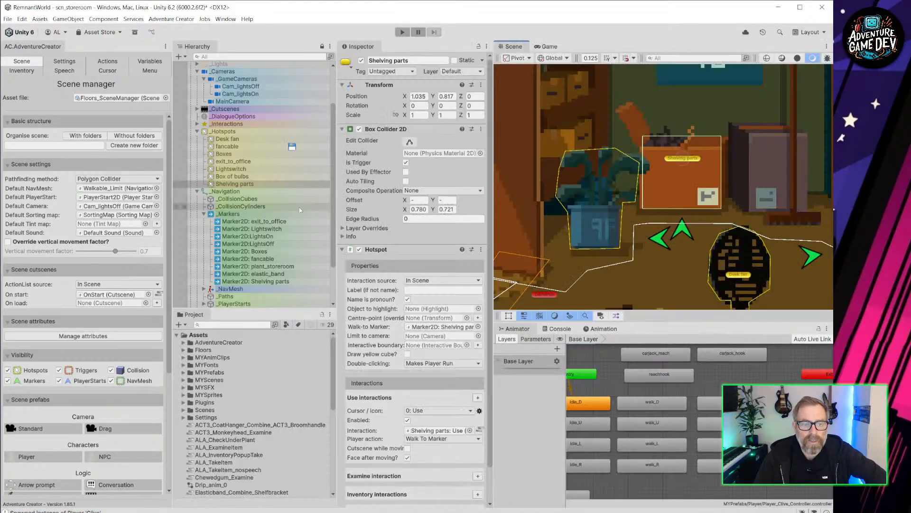
# Step: Limit the Shelving parts hotspot to the Cam_lightsOn camera and activate the _Lights object
pyautogui.click(254, 185)
pyautogui.scroll(-2, 450, 376)
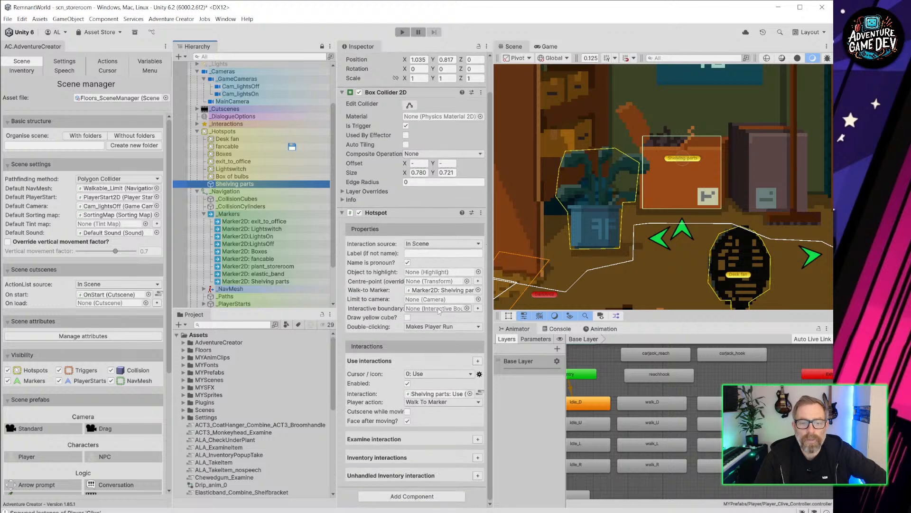
pyautogui.click(478, 299)
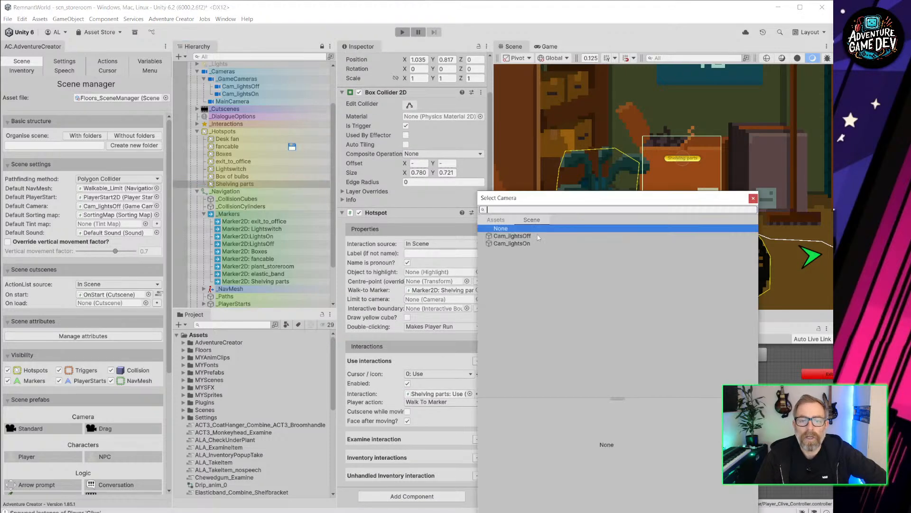
pyautogui.doubleClick(535, 244)
pyautogui.scroll(3, 246, 113)
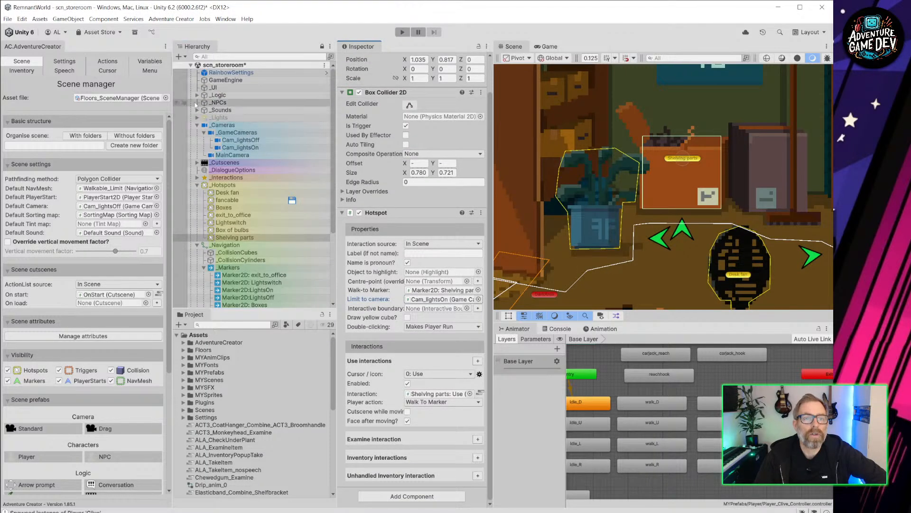
pyautogui.click(222, 117)
# Step: Play-test using the Shelving parts hotspot with the storeroom light on, and stop the game
pyautogui.hotkey('ctrl', 'p')
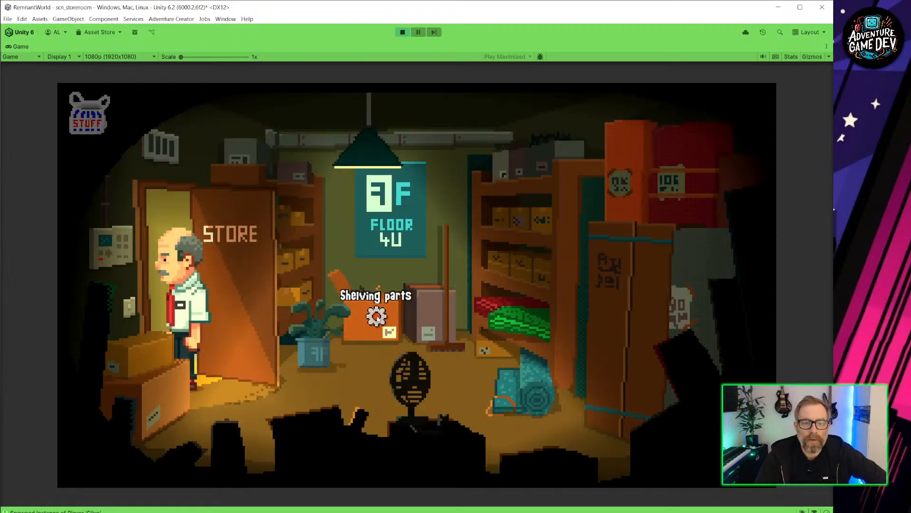
pyautogui.click(377, 315)
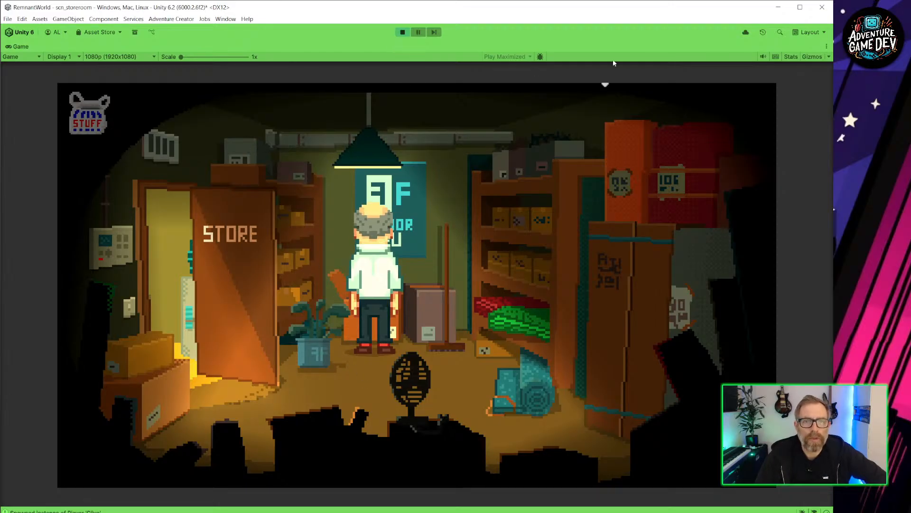
pyautogui.click(402, 32)
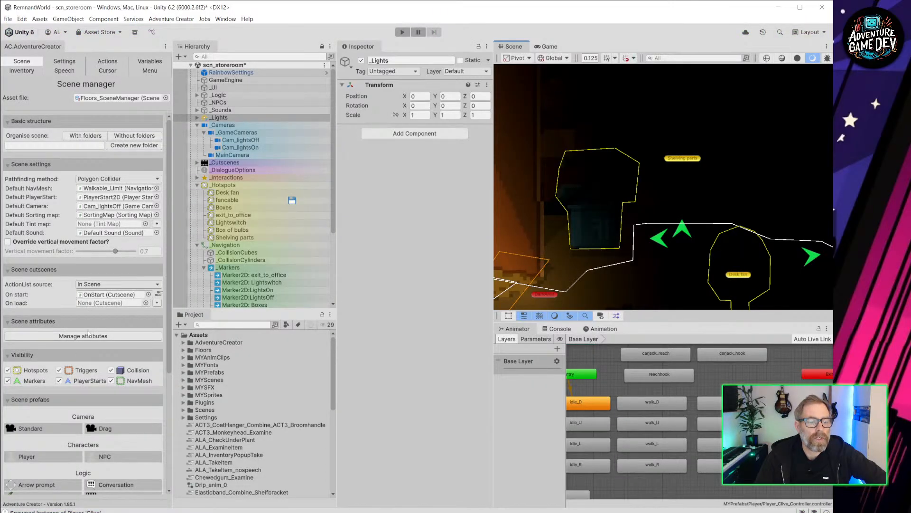
# Step: Set the initial value of the global variable PUZZLE_aircon to "In progress"
pyautogui.click(151, 61)
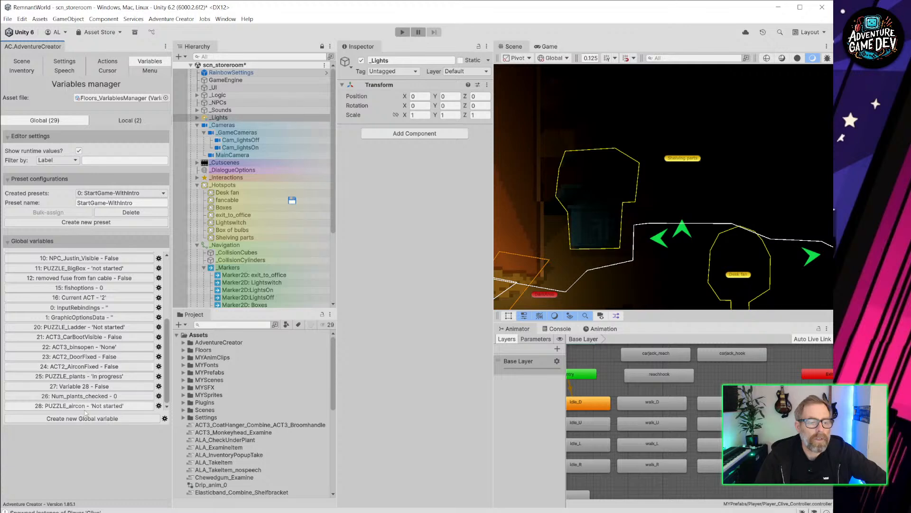
pyautogui.click(87, 406)
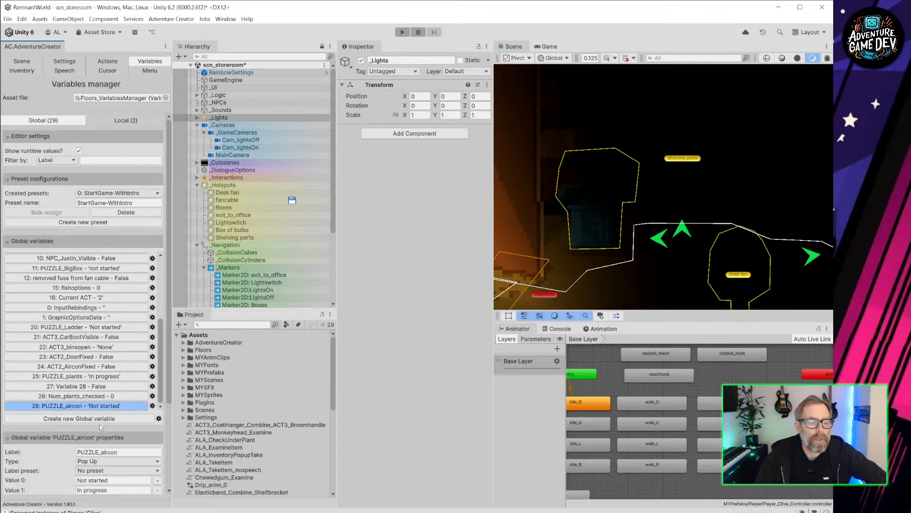
pyautogui.scroll(-3, 100, 427)
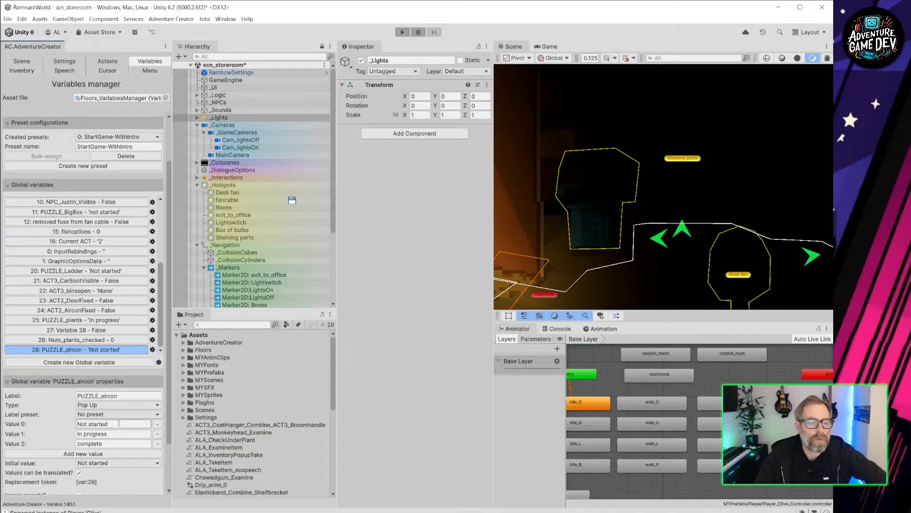
pyautogui.click(101, 463)
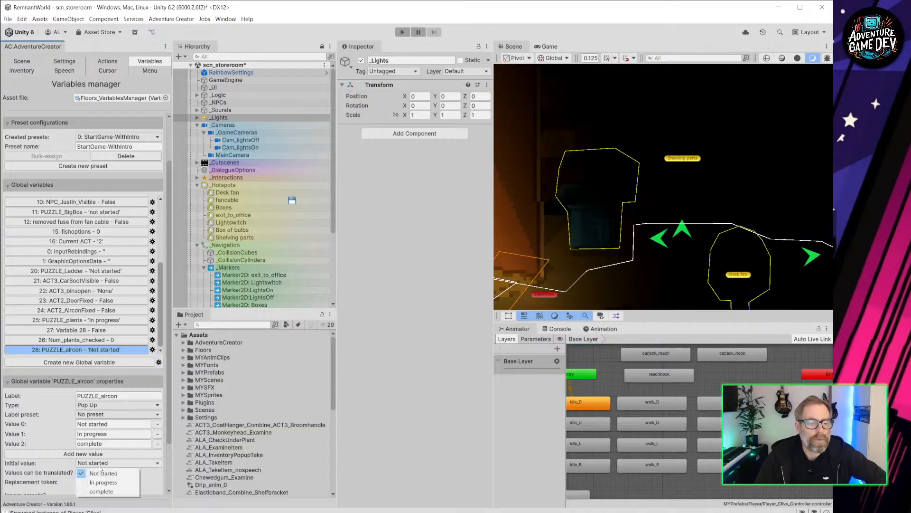
pyautogui.click(101, 480)
# Step: Run the game, switch on the storeroom light, look at the inventory and use the Shelving parts
pyautogui.hotkey('ctrl', 'p')
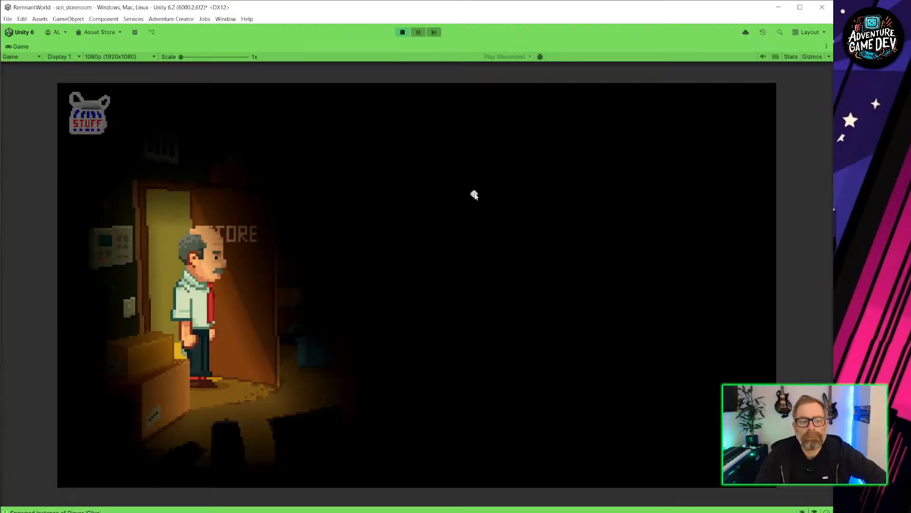
pyautogui.click(131, 308)
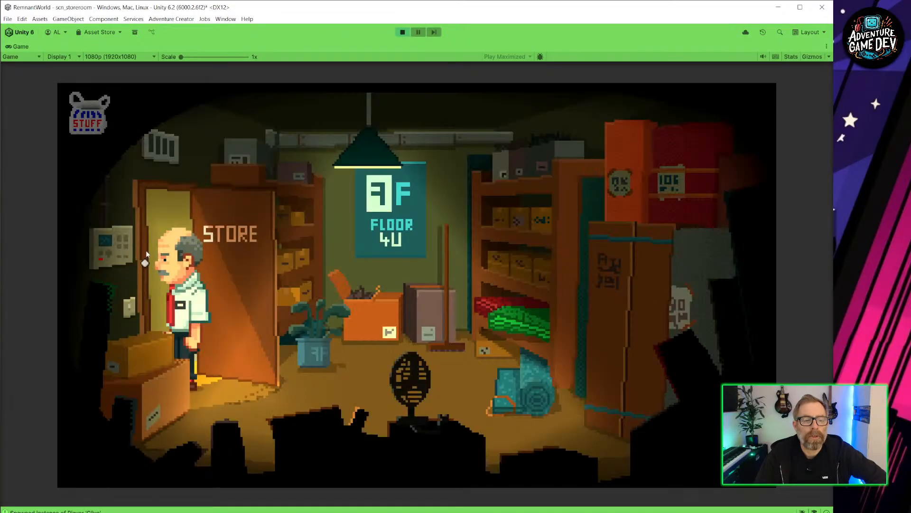
pyautogui.click(90, 114)
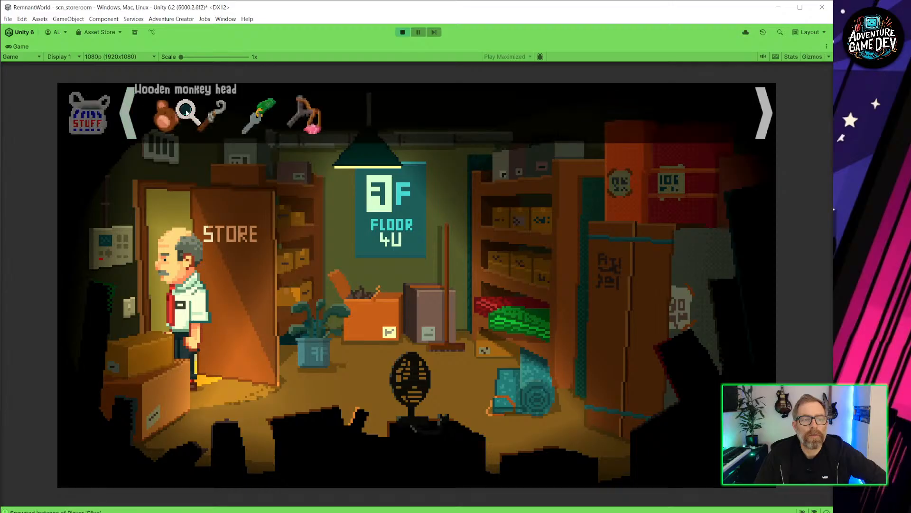
pyautogui.click(376, 325)
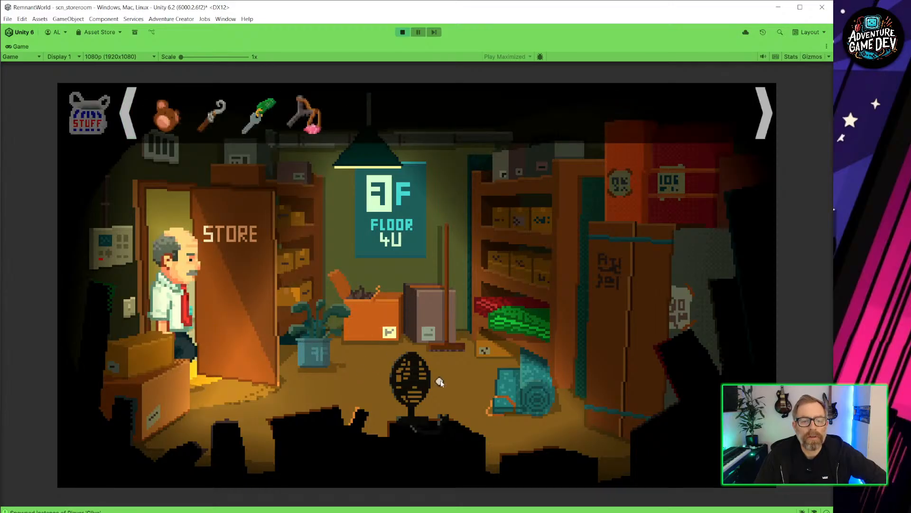
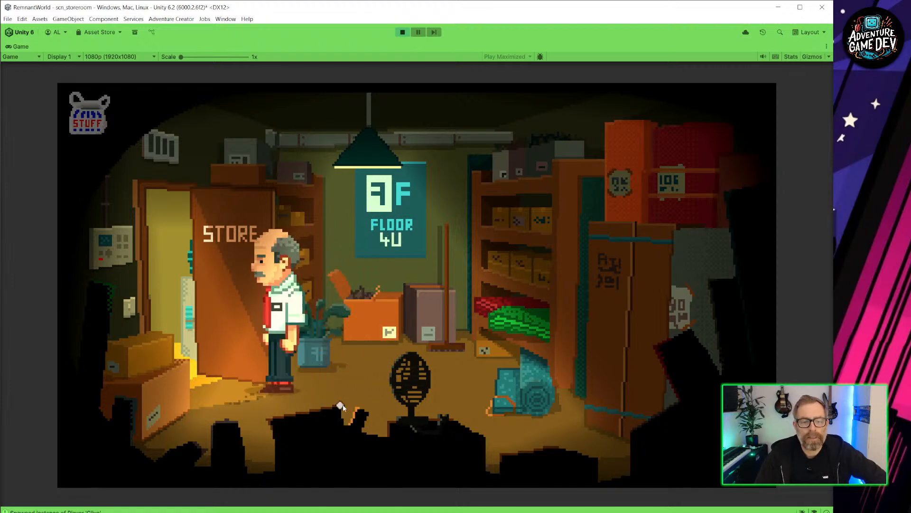
# Step: Walk the player around, check the inventory for the shelf bracket, collect the elastic band and stop the game
pyautogui.click(446, 406)
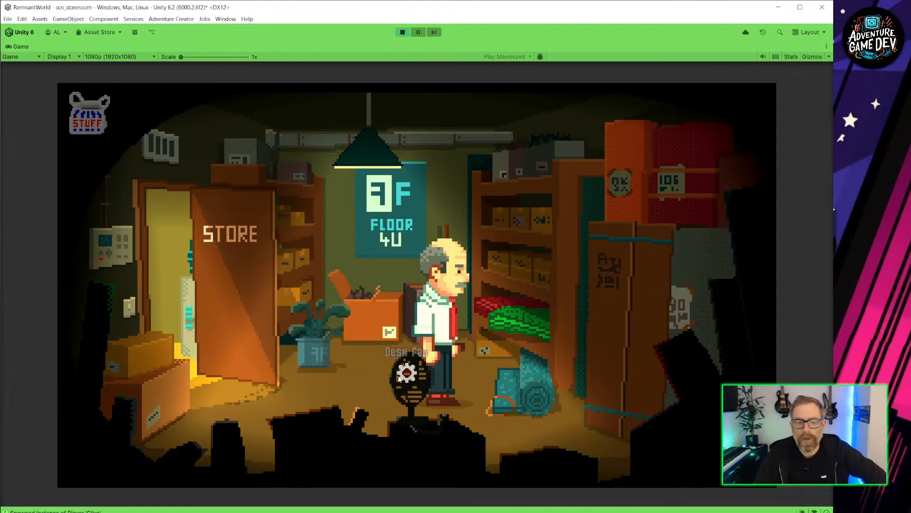
pyautogui.click(320, 409)
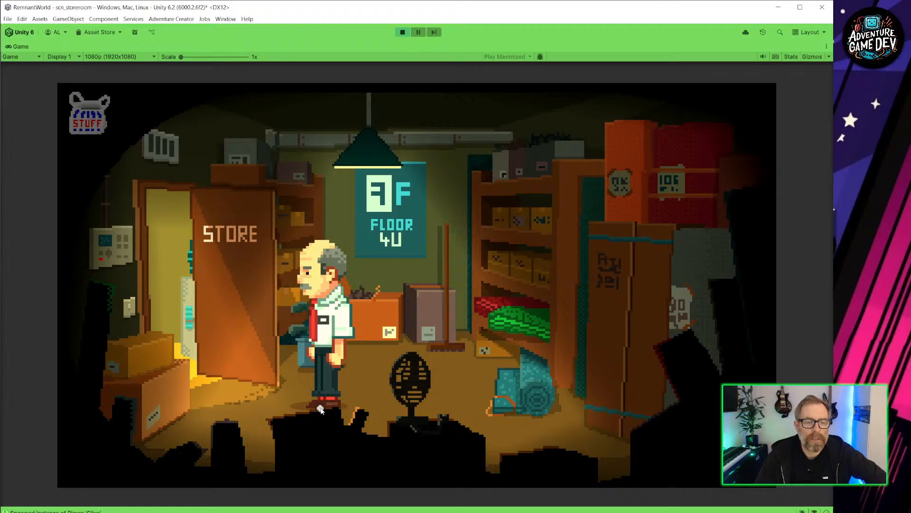
pyautogui.click(95, 117)
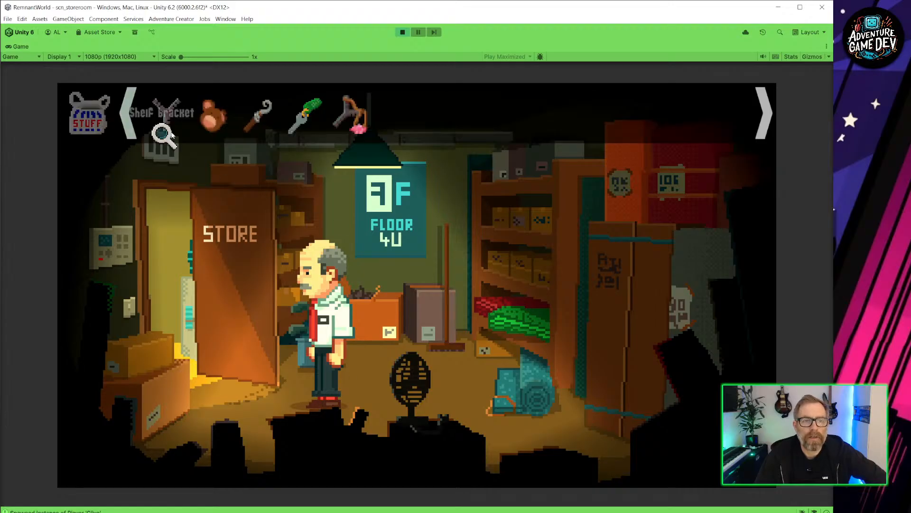
pyautogui.click(498, 399)
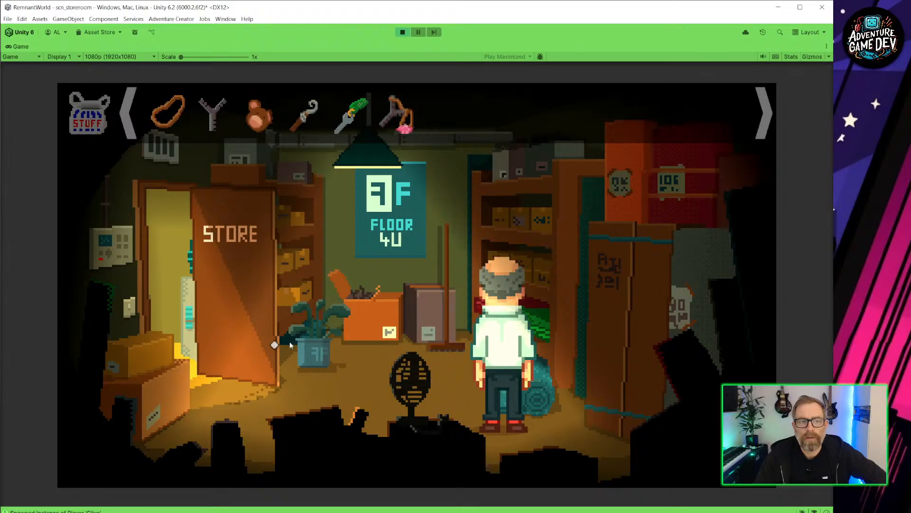
pyautogui.click(403, 32)
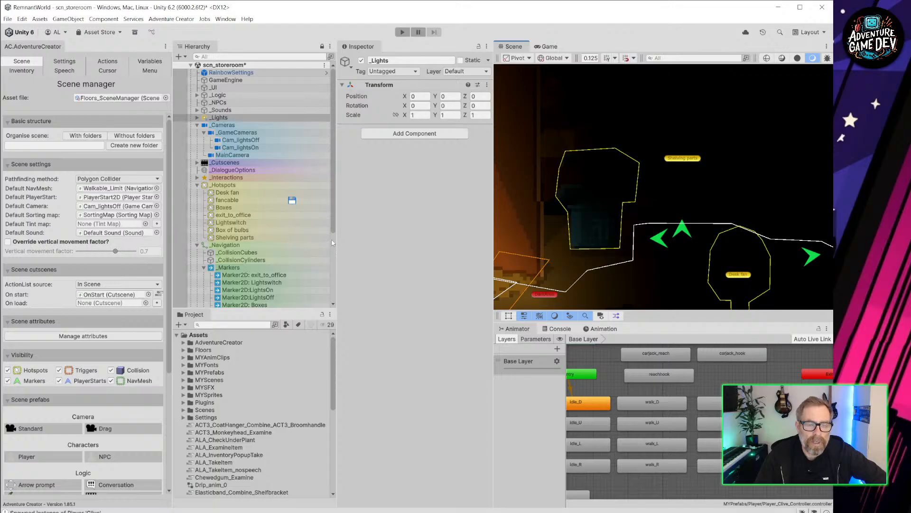
# Step: Open the ActionList of the elastic_band object's Use interaction, adjusting the panel widths to make its Hotspot settings readable
pyautogui.moveTo(336, 240); pyautogui.dragTo(373, 239)
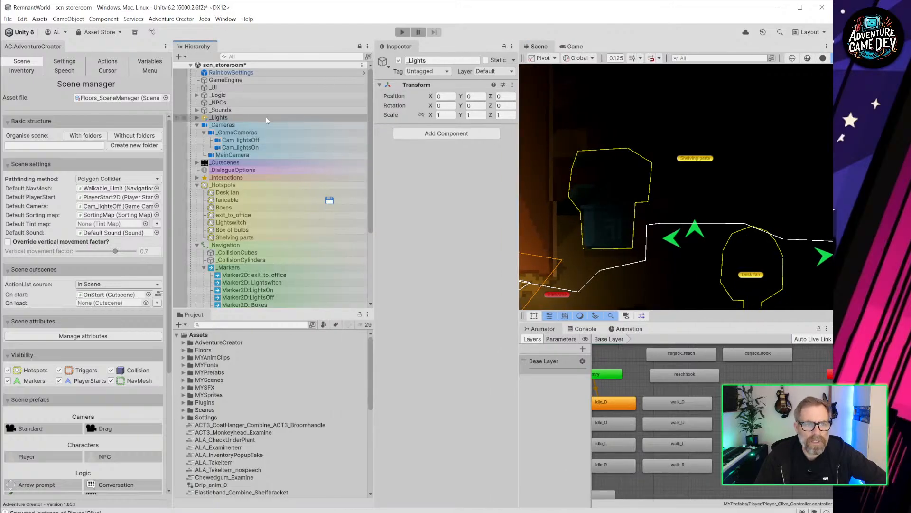
pyautogui.scroll(-5, 268, 192)
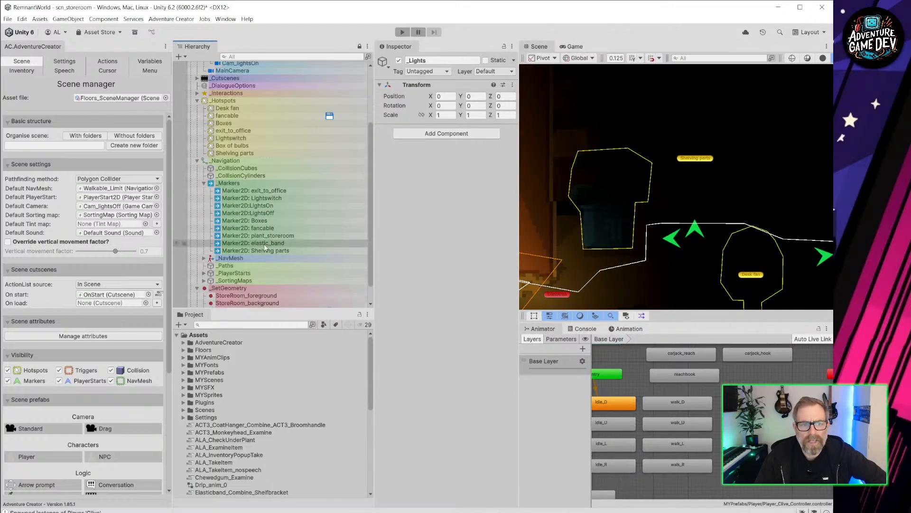
pyautogui.click(268, 305)
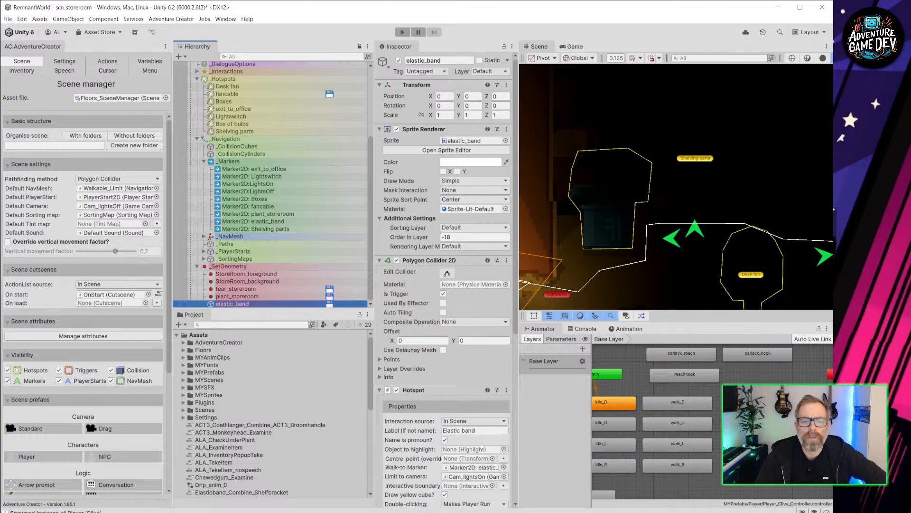
pyautogui.scroll(-3, 489, 435)
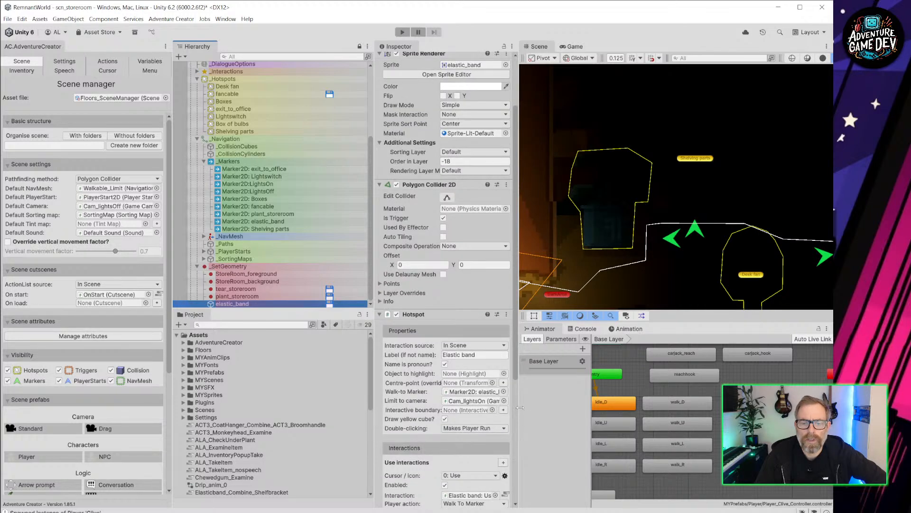
pyautogui.moveTo(520, 407); pyautogui.dragTo(552, 405)
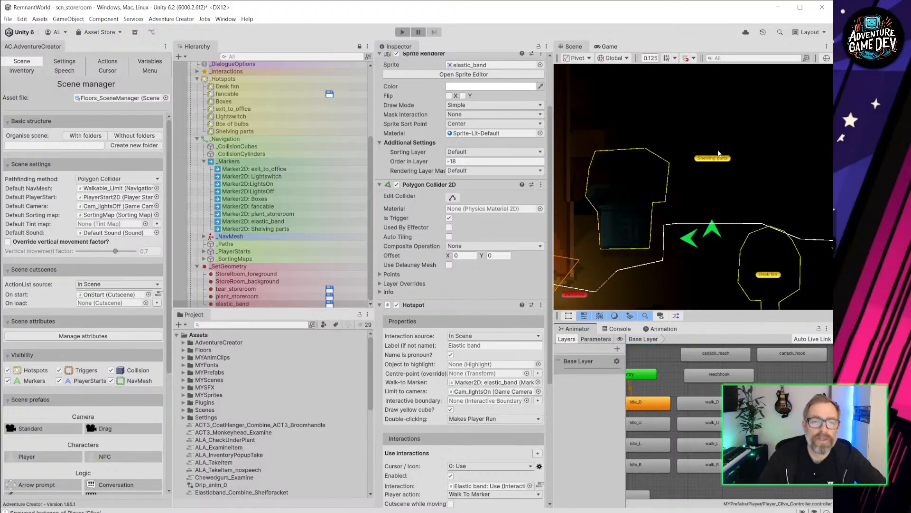
pyautogui.moveTo(374, 189); pyautogui.dragTo(338, 192)
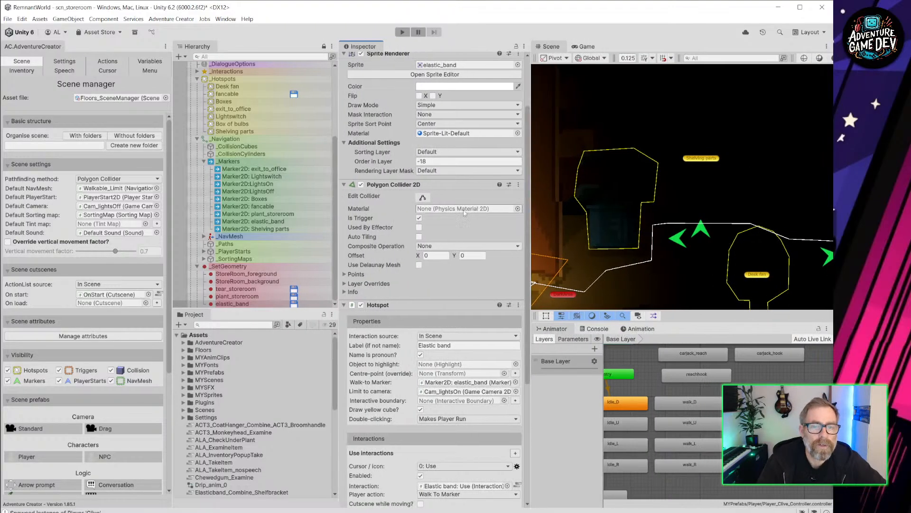
pyautogui.moveTo(529, 228); pyautogui.dragTo(500, 238)
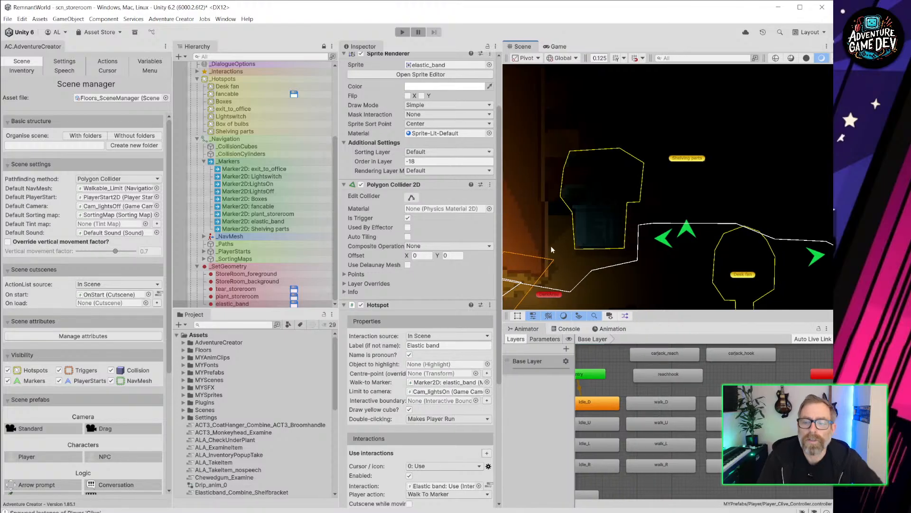
pyautogui.scroll(-5, 474, 309)
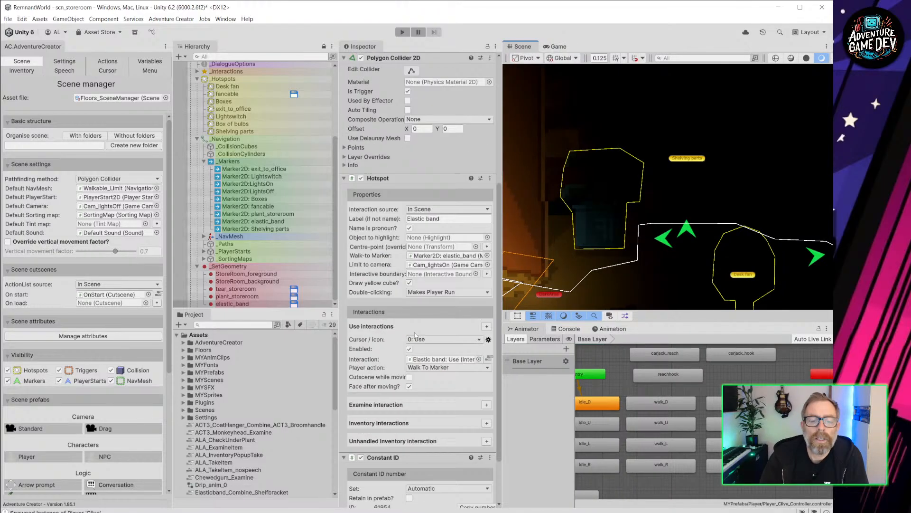
pyautogui.click(488, 359)
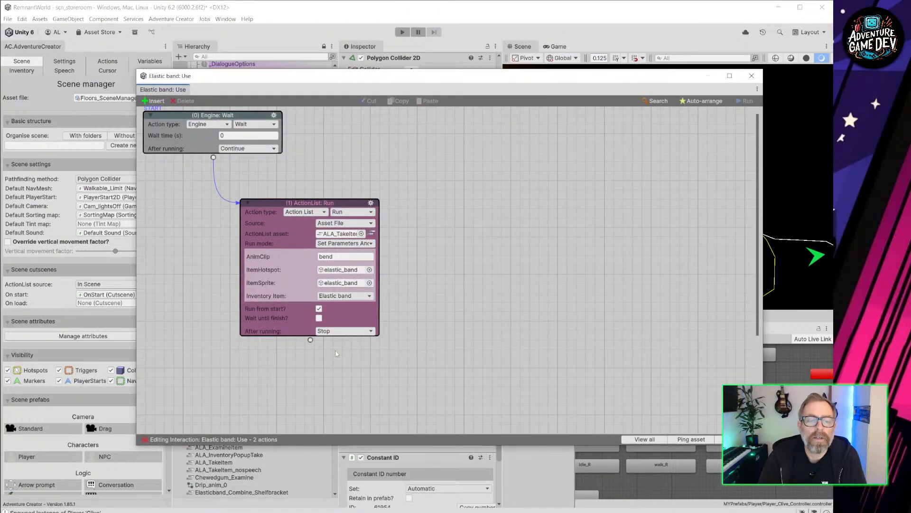
# Step: Add a Dialogue: Play speech action after ActionList: Run, as a player line reading "It's a REALLY thick elastic band"
pyautogui.moveTo(311, 342); pyautogui.dragTo(352, 373)
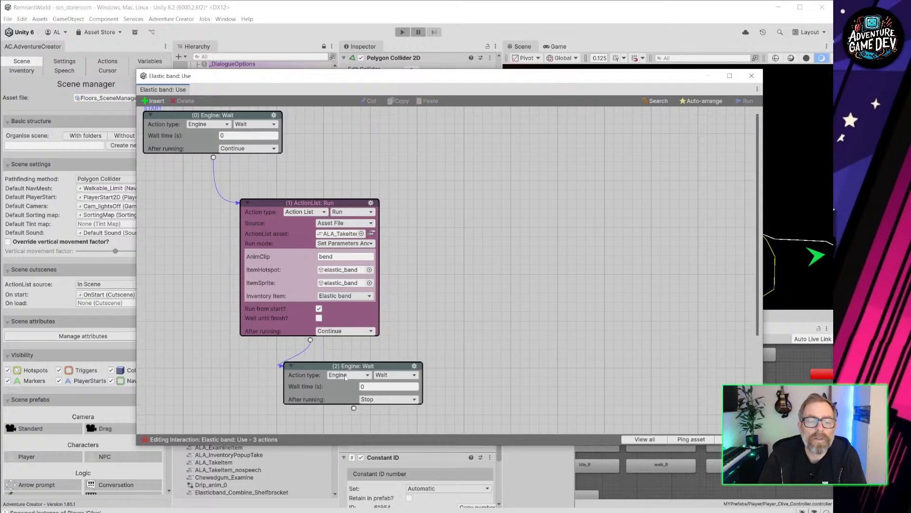
pyautogui.click(351, 375)
pyautogui.click(351, 221)
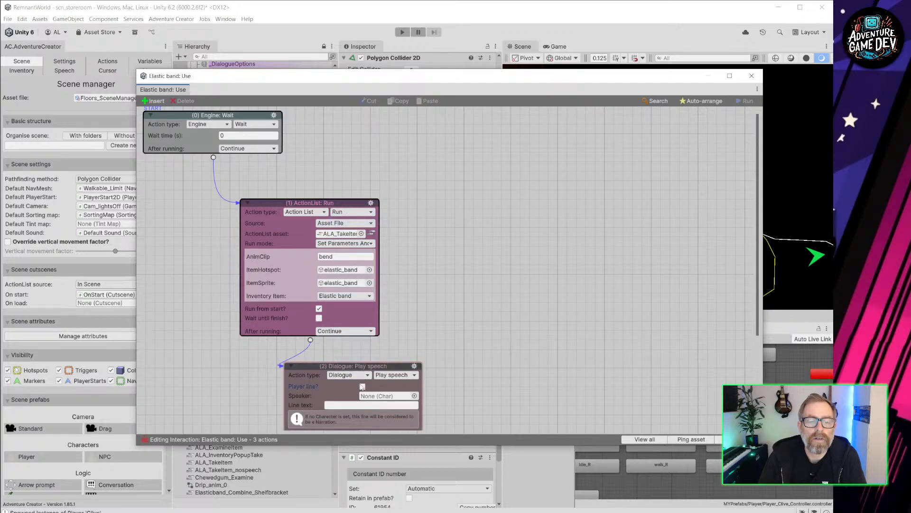
pyautogui.click(347, 396)
pyautogui.write("It's a ")
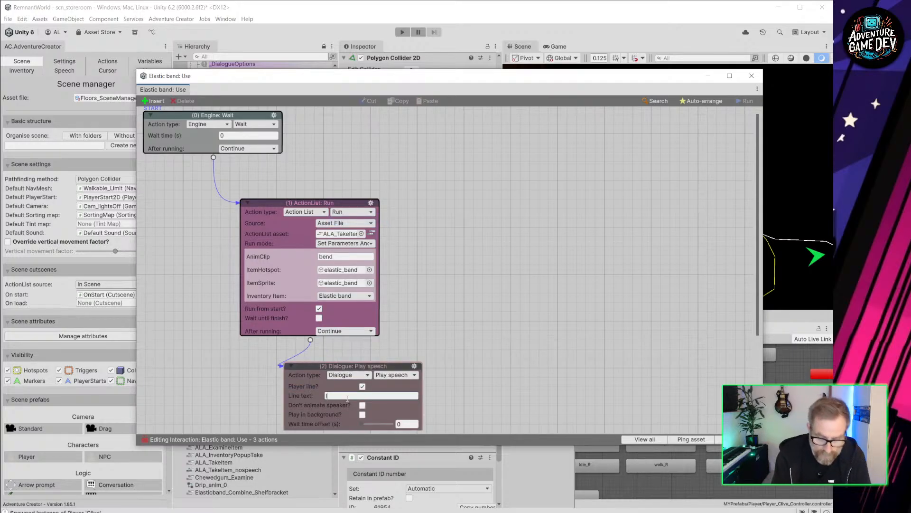
pyautogui.write('RE')
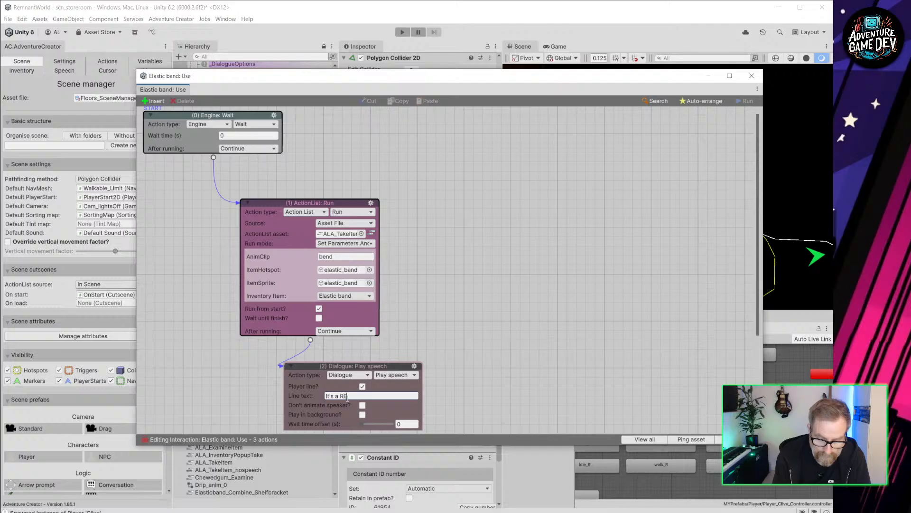
pyautogui.write('ALLY thick elastic band')
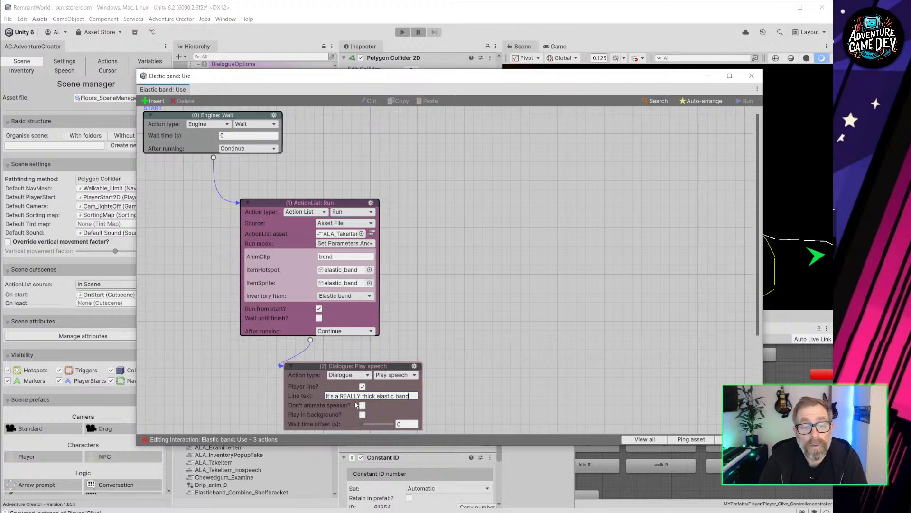
# Step: Rearrange the ActionList: Run and Dialogue: Play speech nodes so they are neatly spaced in the graph
pyautogui.moveTo(379, 368); pyautogui.dragTo(493, 342)
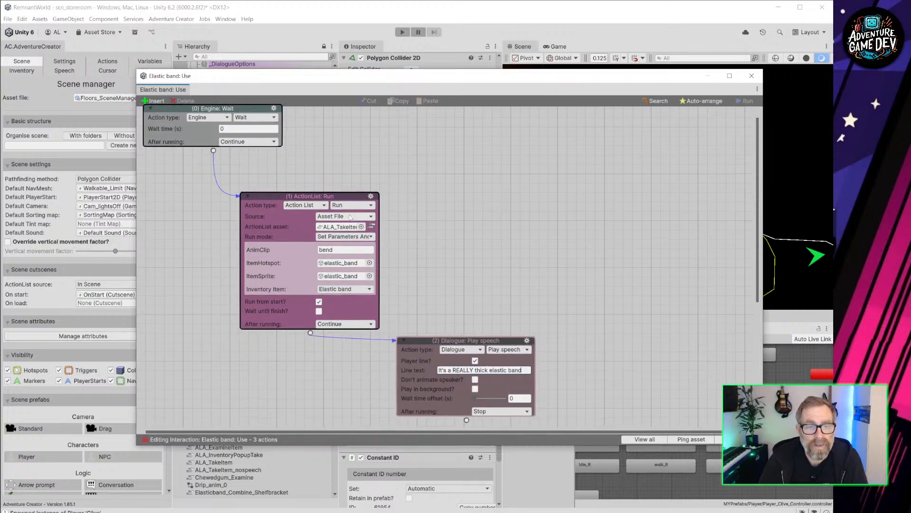
pyautogui.moveTo(340, 199); pyautogui.dragTo(330, 176)
pyautogui.click(475, 347)
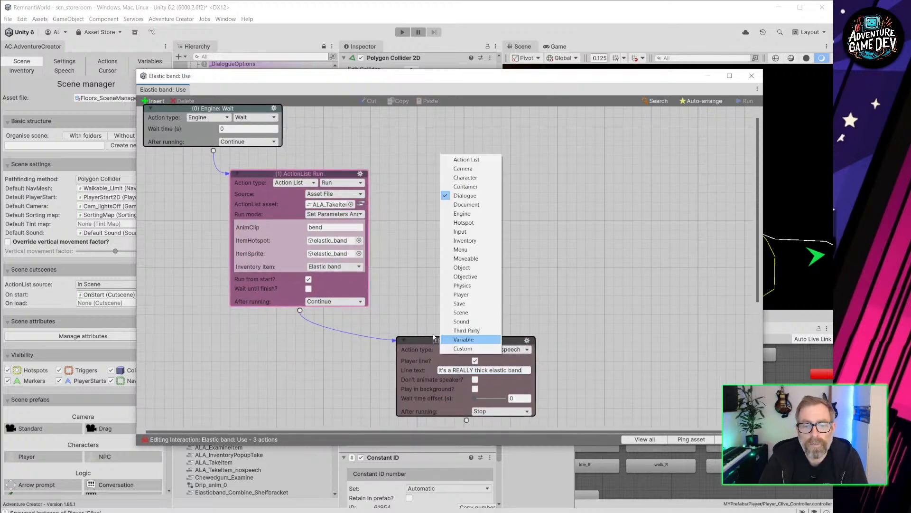
pyautogui.moveTo(420, 338); pyautogui.dragTo(387, 330)
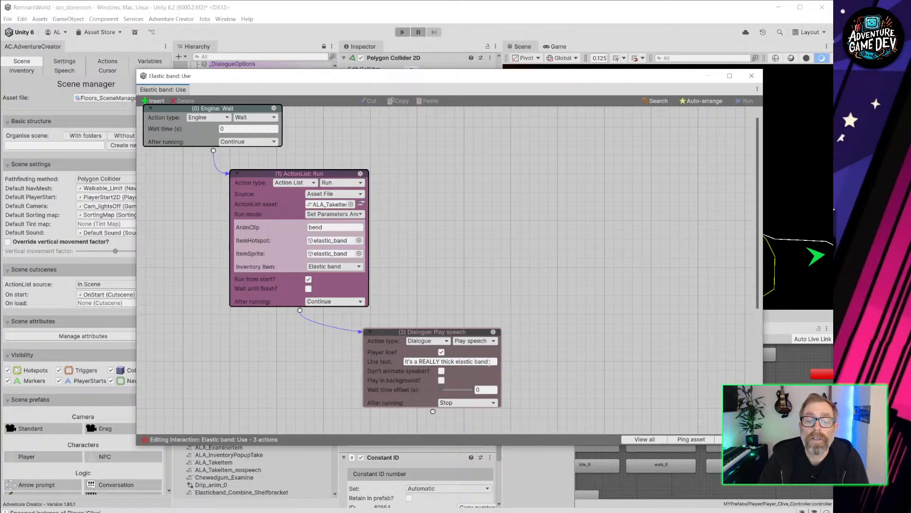
# Step: Extend the speech line with "..." and a second line, "that could be really handy", and close the ActionList editor
pyautogui.click(470, 362)
pyautogui.click(492, 361)
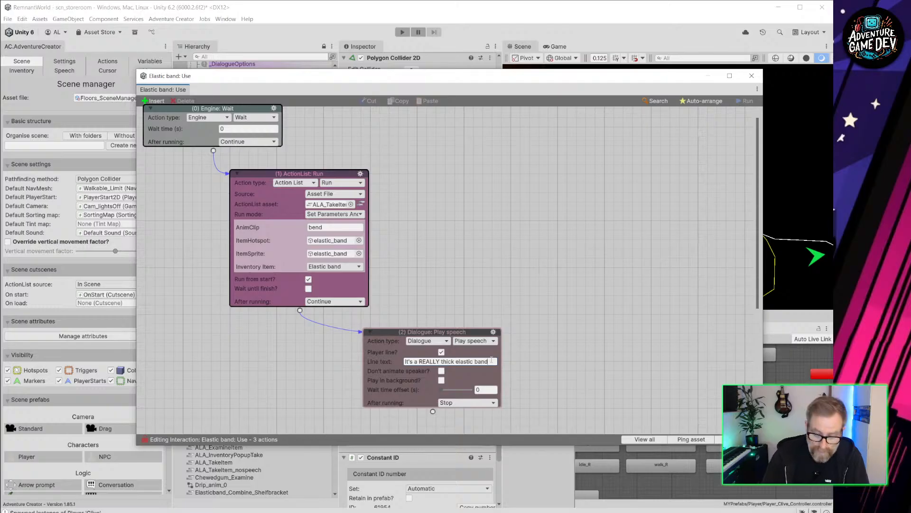
pyautogui.press('Return')
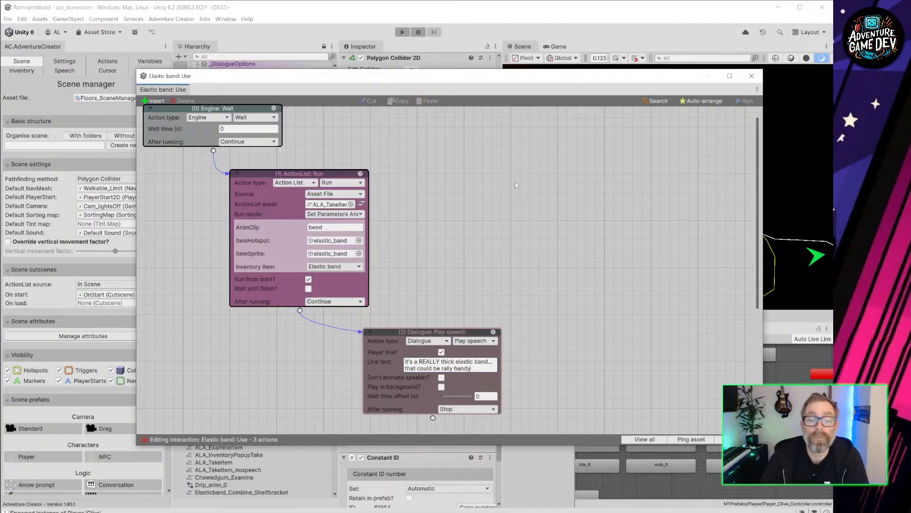
pyautogui.click(442, 368)
pyautogui.write('e')
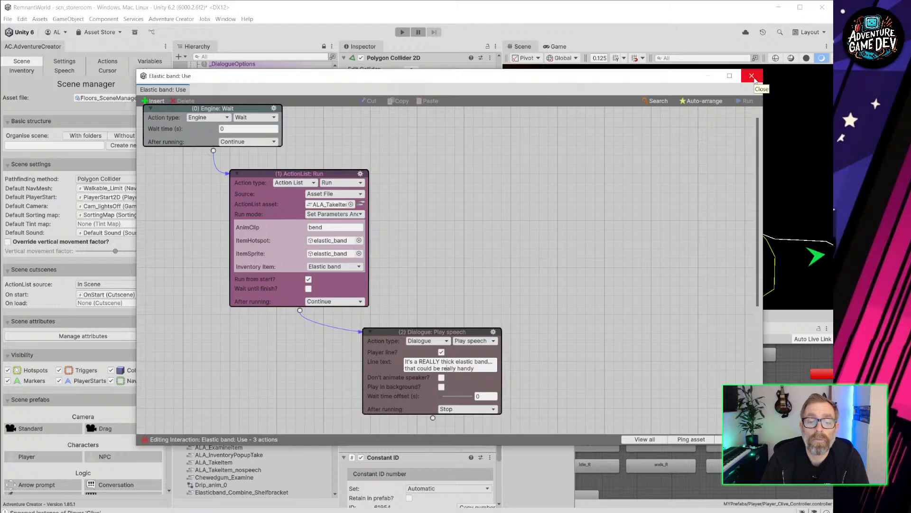
pyautogui.click(752, 76)
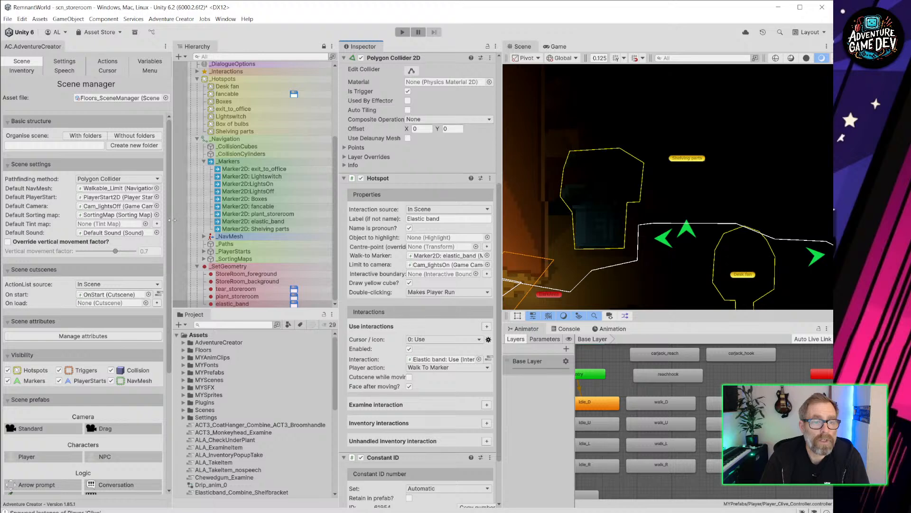
# Step: Open the Slingshot item in the Inventory manager and examine its settings and graphics
pyautogui.moveTo(172, 220); pyautogui.dragTo(183, 219)
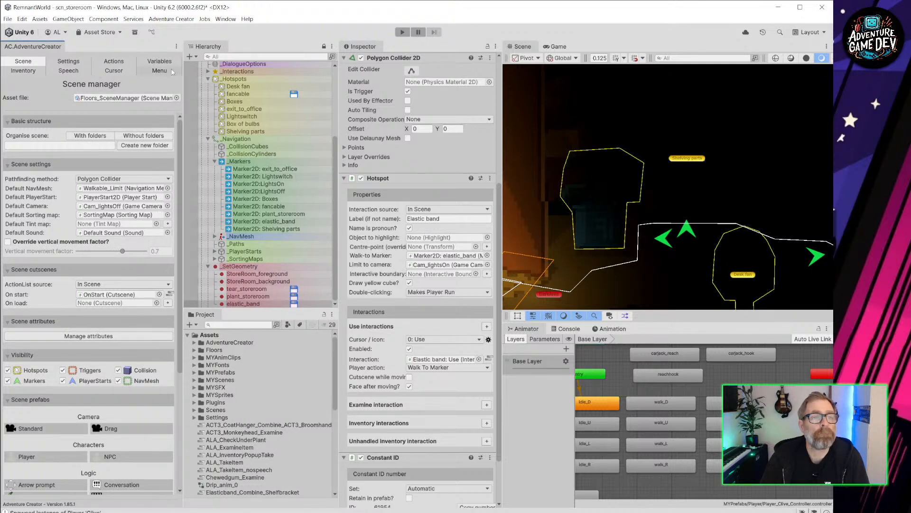
pyautogui.click(23, 71)
pyautogui.scroll(-10, 112, 316)
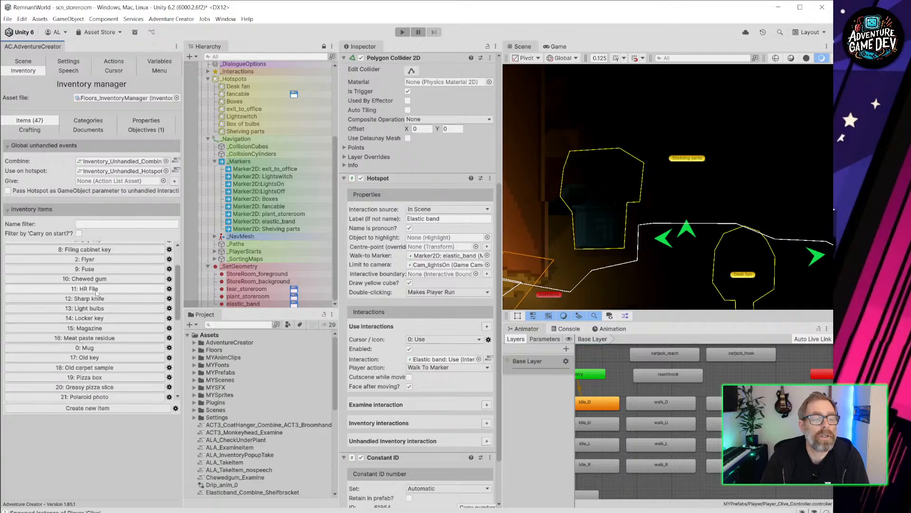
pyautogui.click(107, 269)
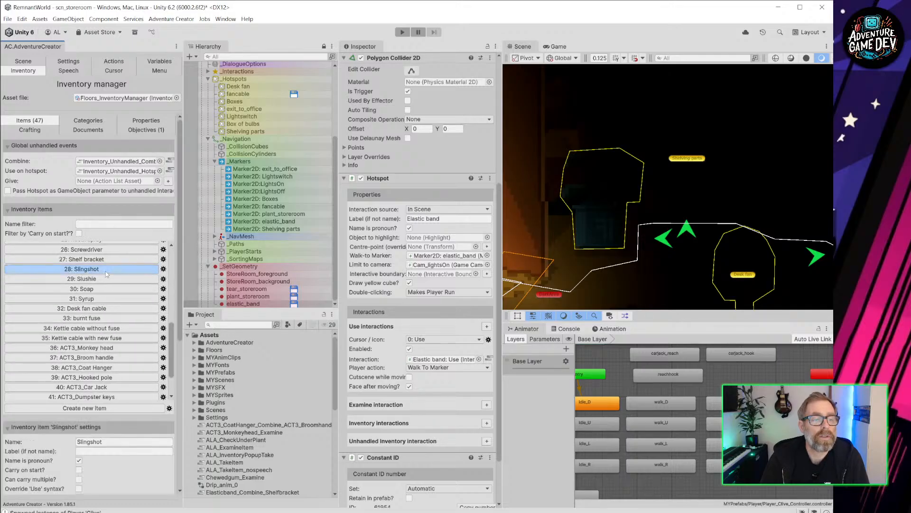
pyautogui.scroll(-3, 94, 392)
pyautogui.scroll(-3, 95, 389)
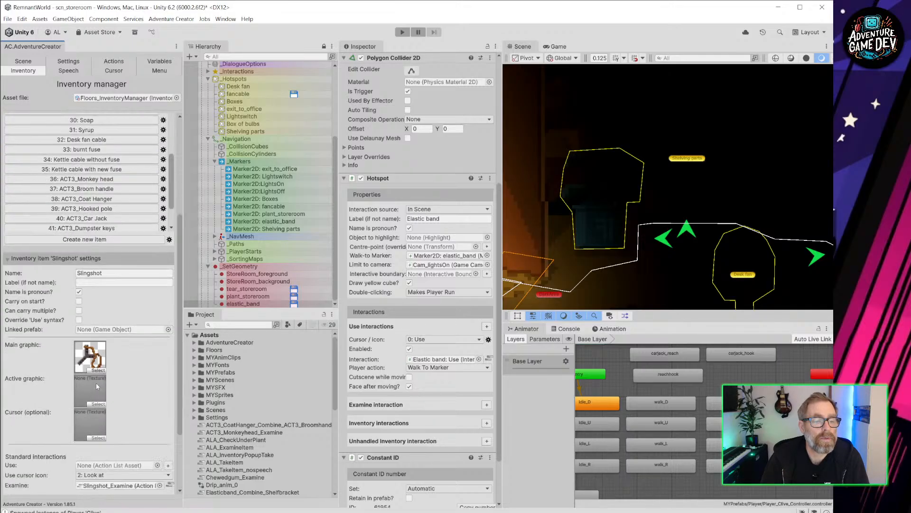
# Step: Filter the inventory items by 'Carry on start?' to review which ones the player starts with
pyautogui.scroll(5, 105, 388)
pyautogui.scroll(3, 133, 335)
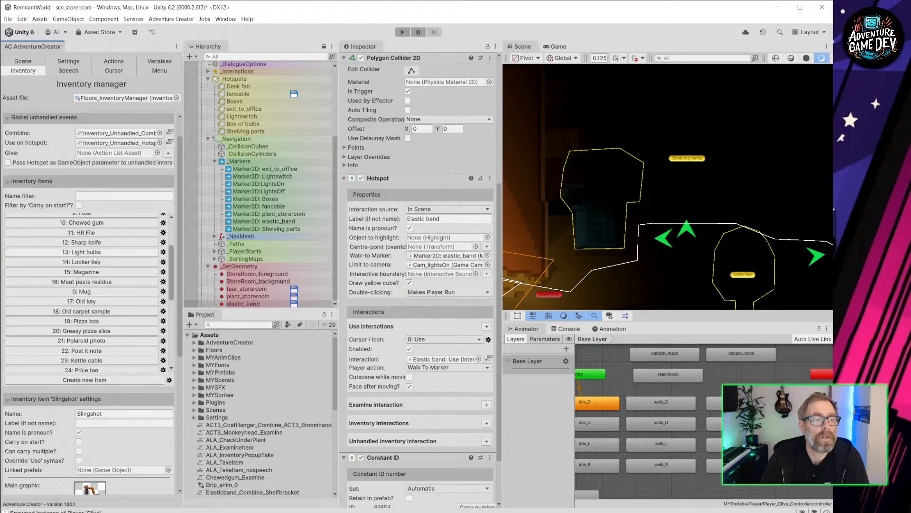
pyautogui.click(79, 205)
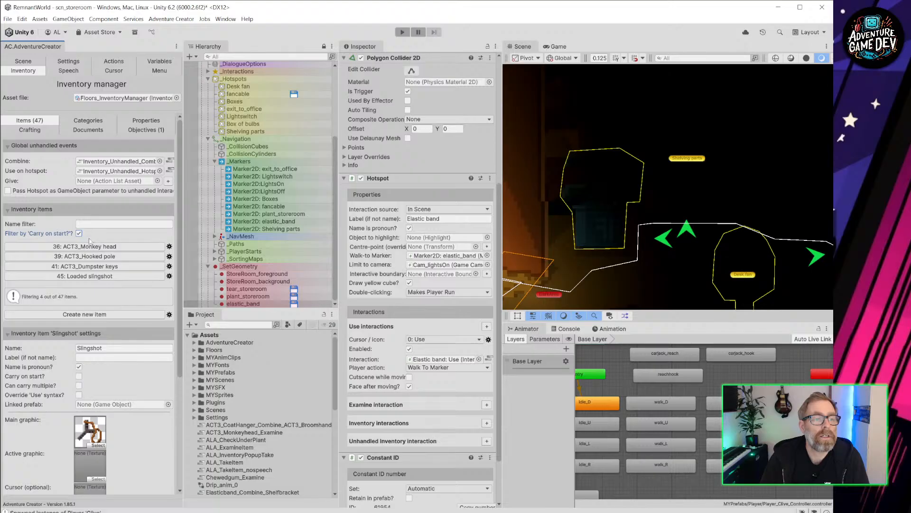
pyautogui.scroll(-2, 94, 257)
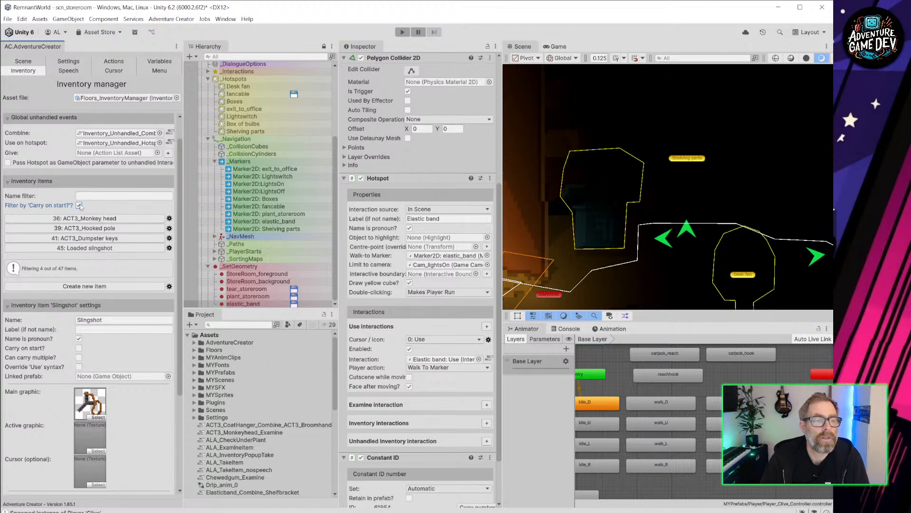
# Step: Turn off Carry on start for the Loaded slingshot item and remove the Carry on start filter from the inventory list
pyautogui.click(82, 247)
pyautogui.click(79, 348)
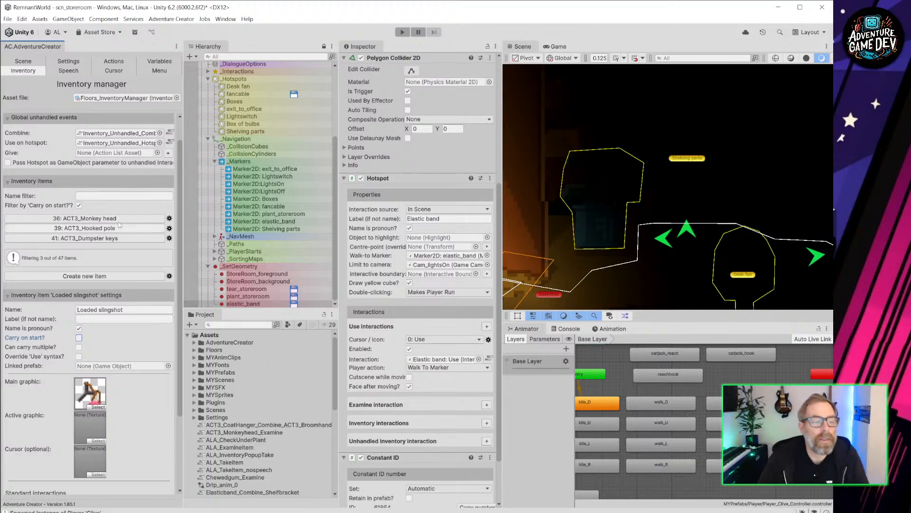
pyautogui.click(78, 205)
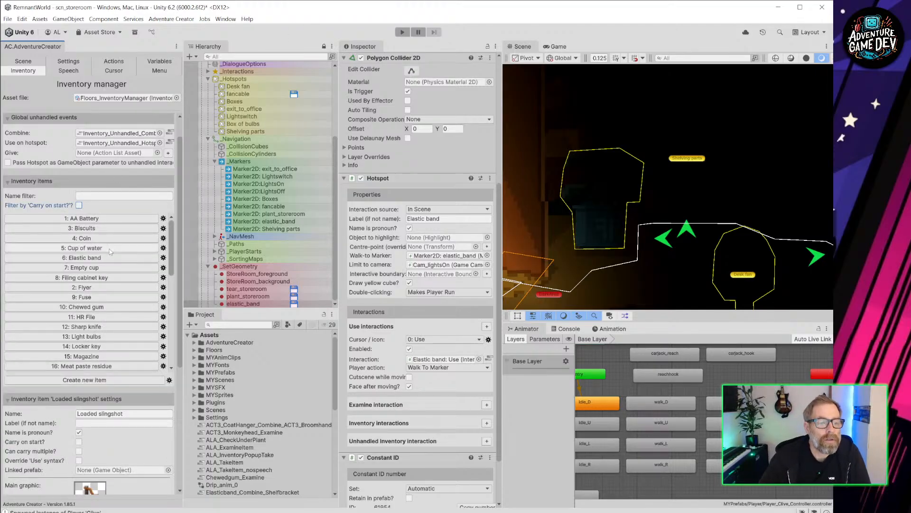
# Step: Add a combine event with Elastic band to the Shelf bracket inventory item, and create and open its ActionList
pyautogui.scroll(-5, 115, 306)
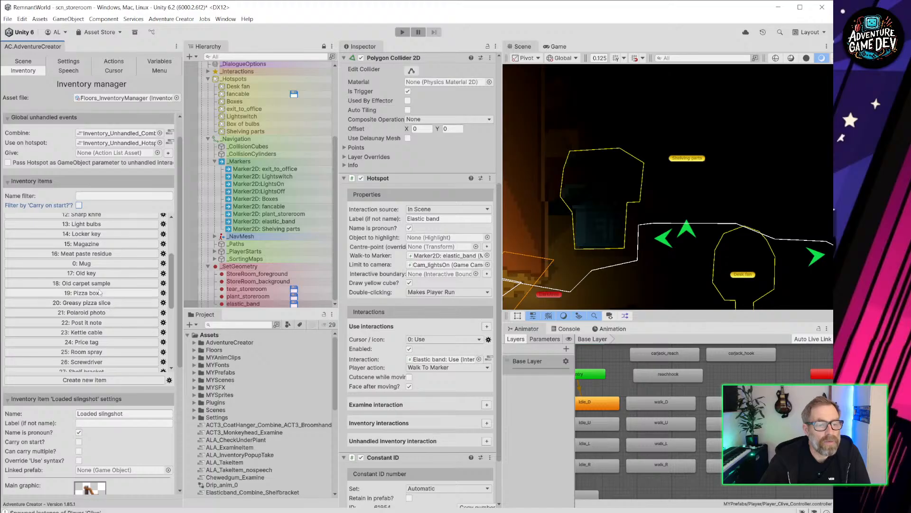
pyautogui.scroll(-6, 106, 294)
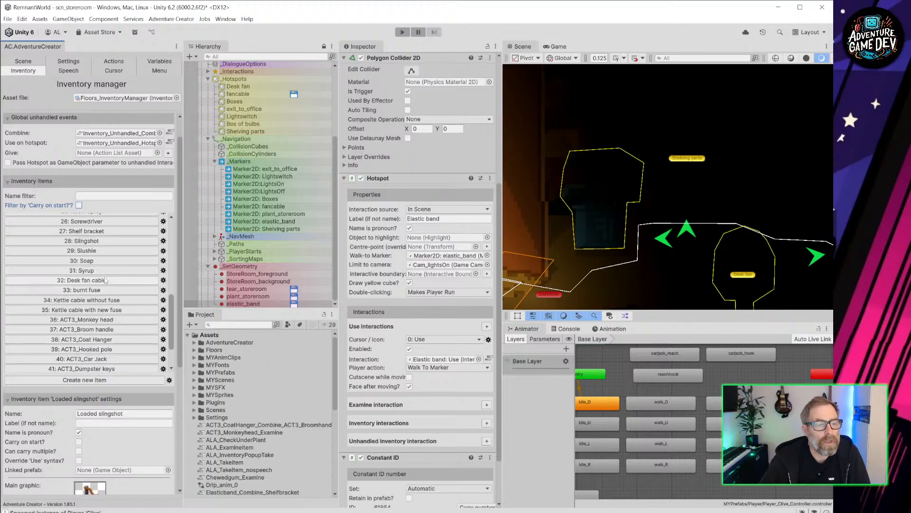
pyautogui.scroll(4, 102, 297)
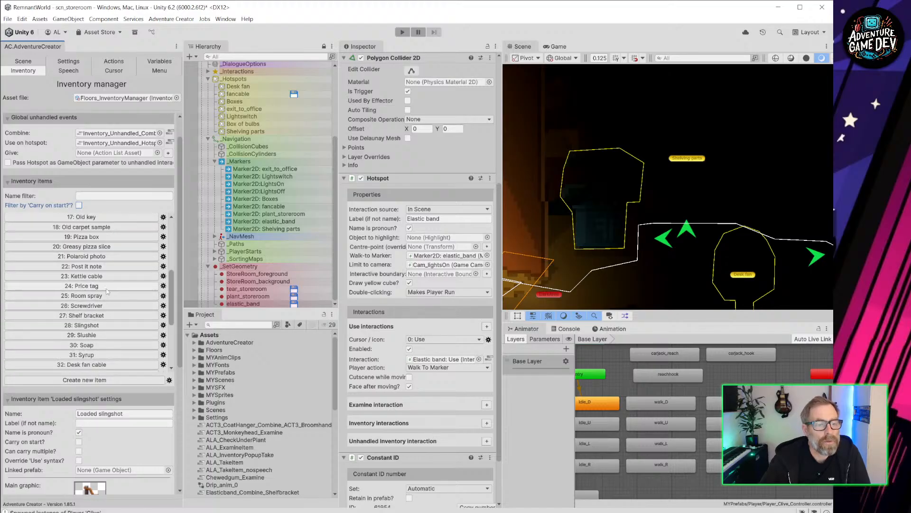
pyautogui.click(102, 315)
pyautogui.scroll(-8, 107, 422)
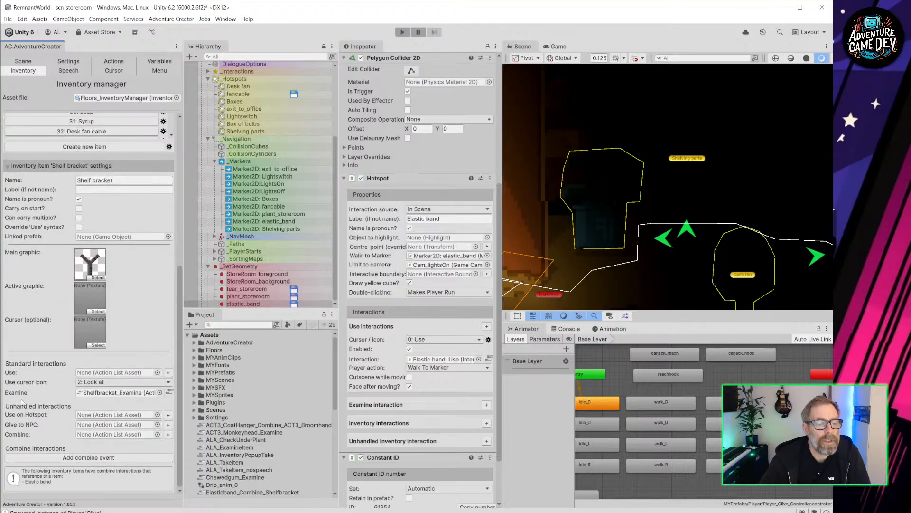
pyautogui.click(97, 457)
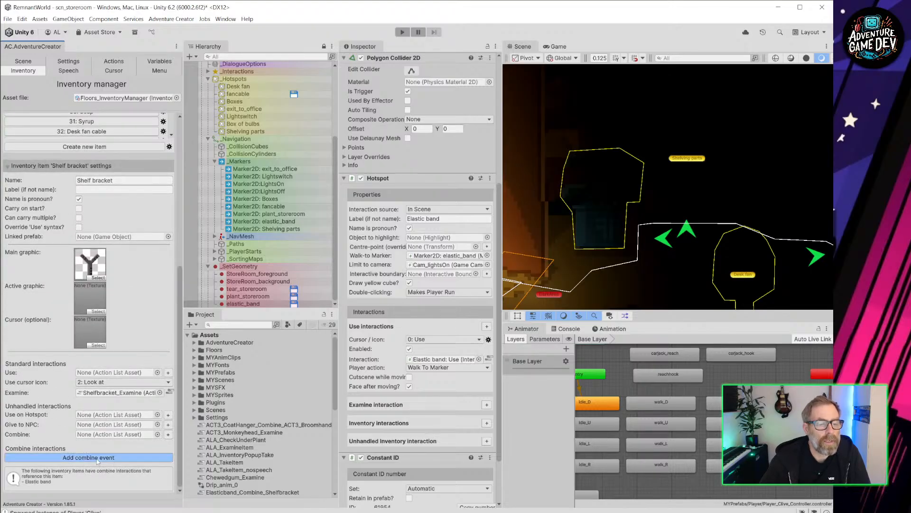
pyautogui.click(45, 449)
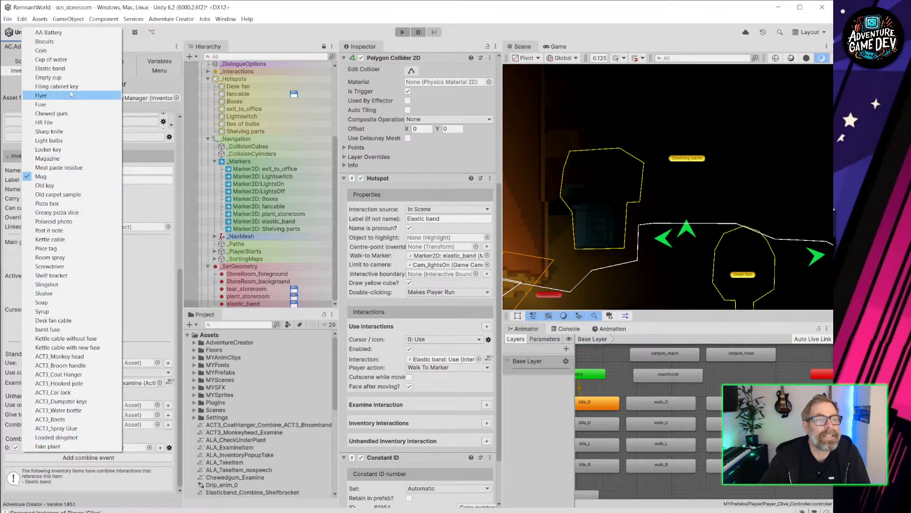
pyautogui.click(73, 70)
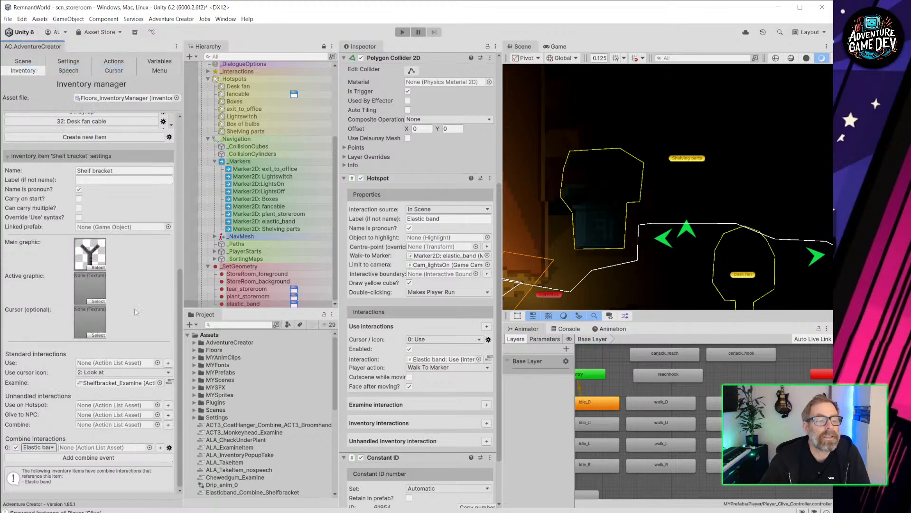
pyautogui.click(161, 448)
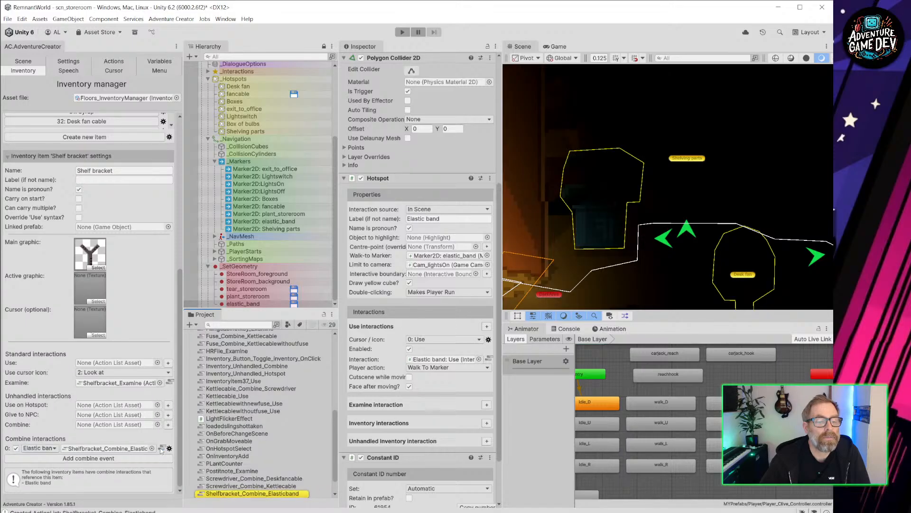
pyautogui.click(162, 447)
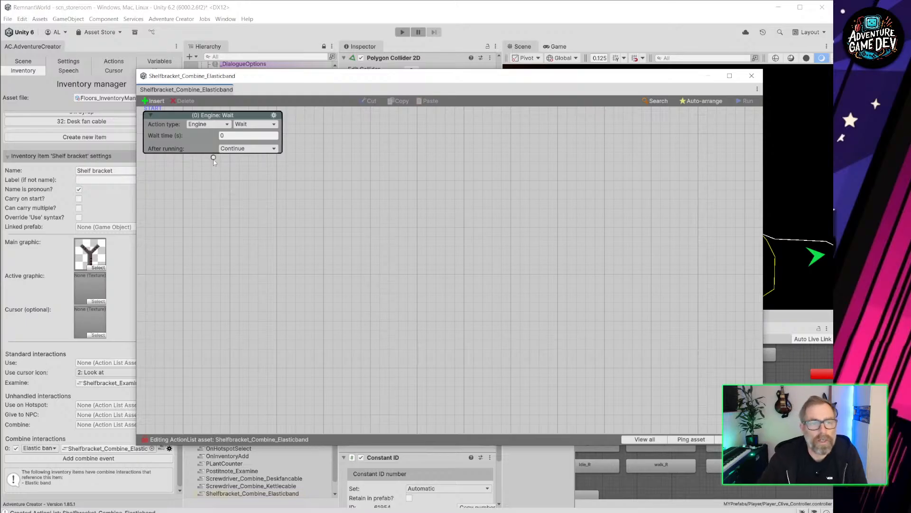
# Step: Add a Dialogue: Play speech action after the first Wait, as a player line reading "This should make a pretty powerful slingshot"
pyautogui.moveTo(213, 157); pyautogui.dragTo(251, 213)
pyautogui.click(247, 219)
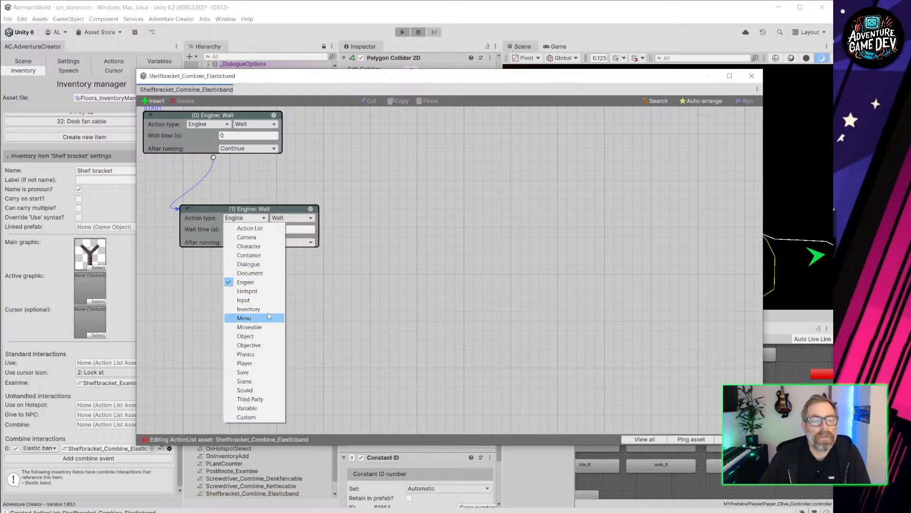
pyautogui.click(264, 263)
pyautogui.click(259, 230)
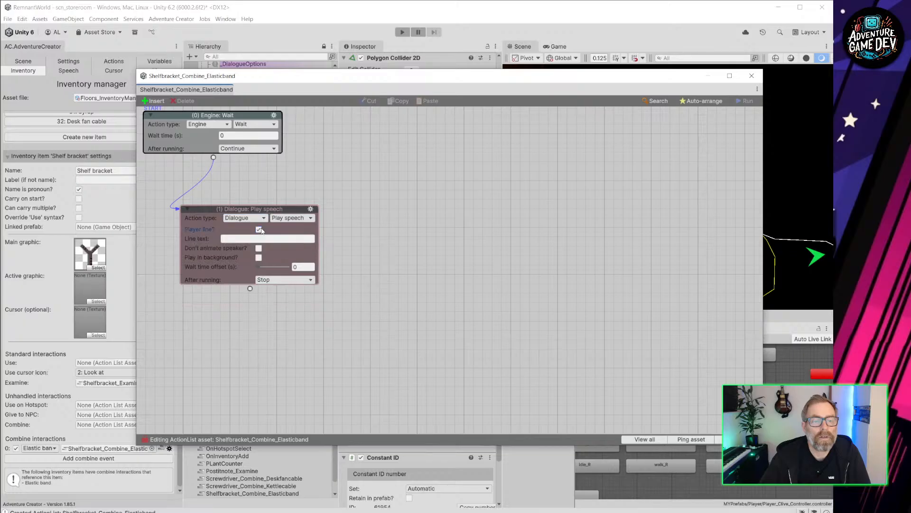
pyautogui.click(244, 238)
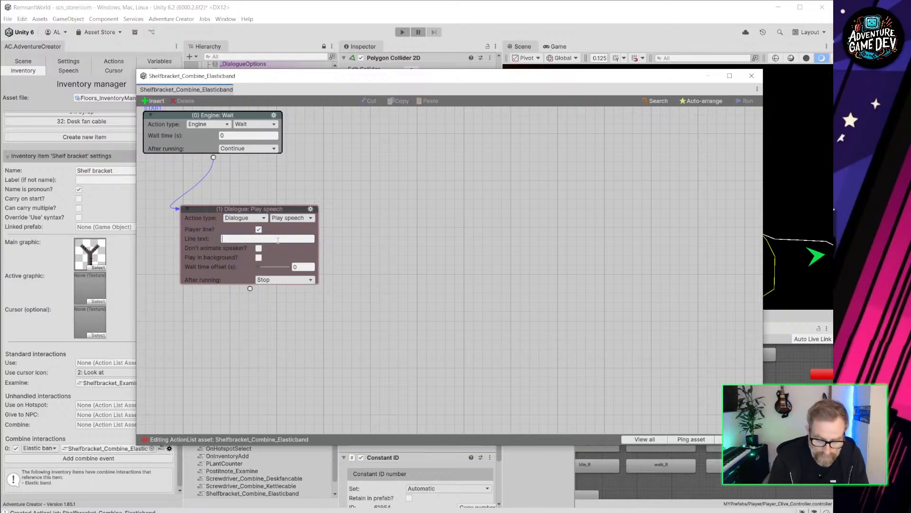
pyautogui.write('This should make a pre')
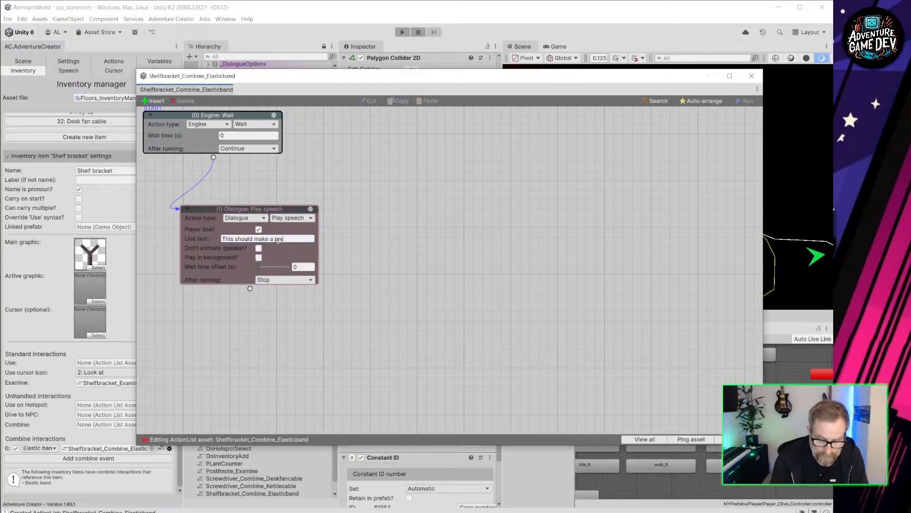
pyautogui.write('tty powerful slingshot')
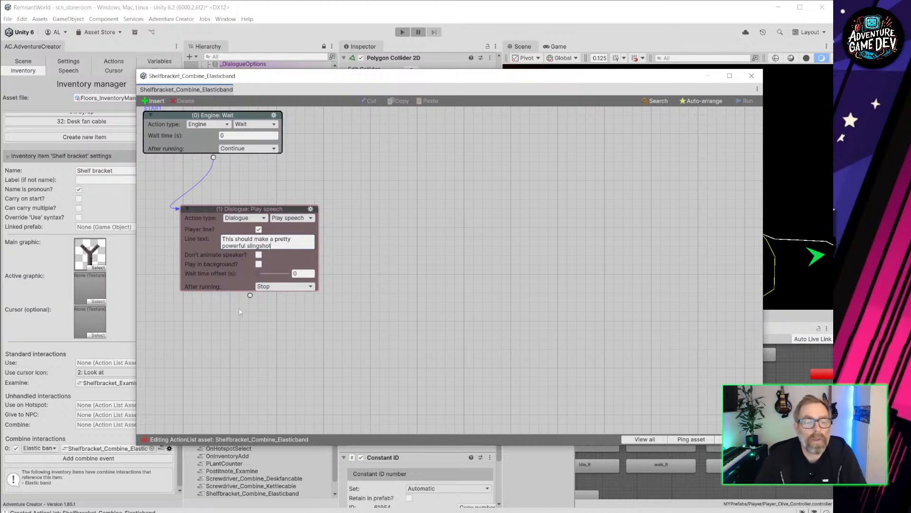
# Step: Chain an Inventory: Add or remove action after the speech that removes the Elastic band, keeping the nodes neatly spaced
pyautogui.moveTo(250, 296); pyautogui.dragTo(311, 318)
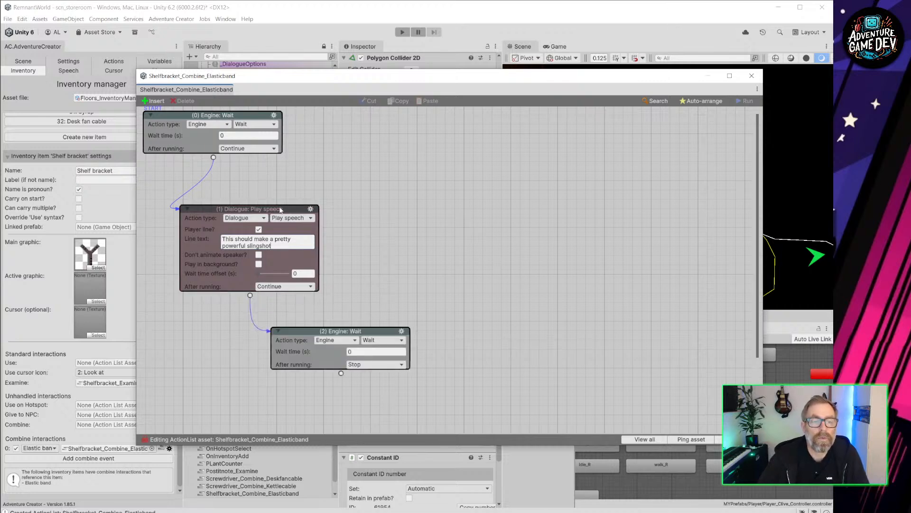
pyautogui.moveTo(276, 210); pyautogui.dragTo(282, 176)
pyautogui.moveTo(345, 333); pyautogui.dragTo(351, 278)
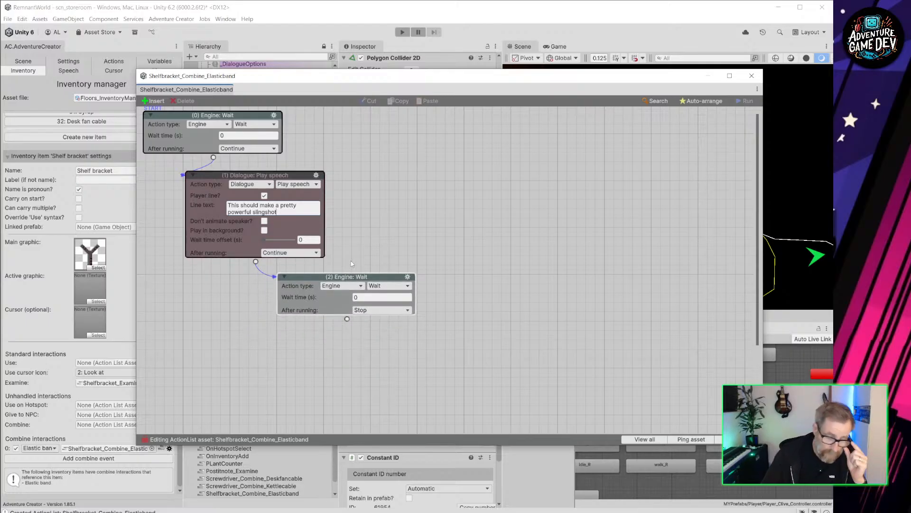
pyautogui.click(352, 287)
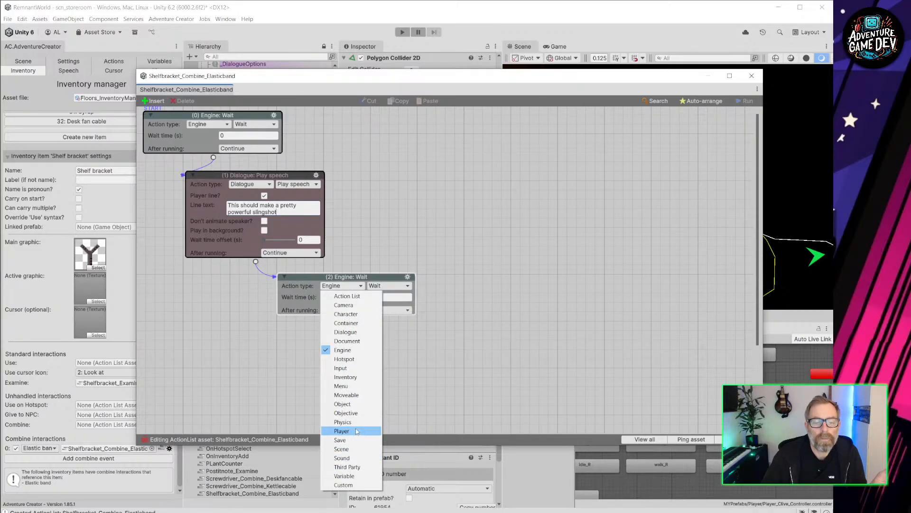
pyautogui.click(345, 378)
pyautogui.click(397, 286)
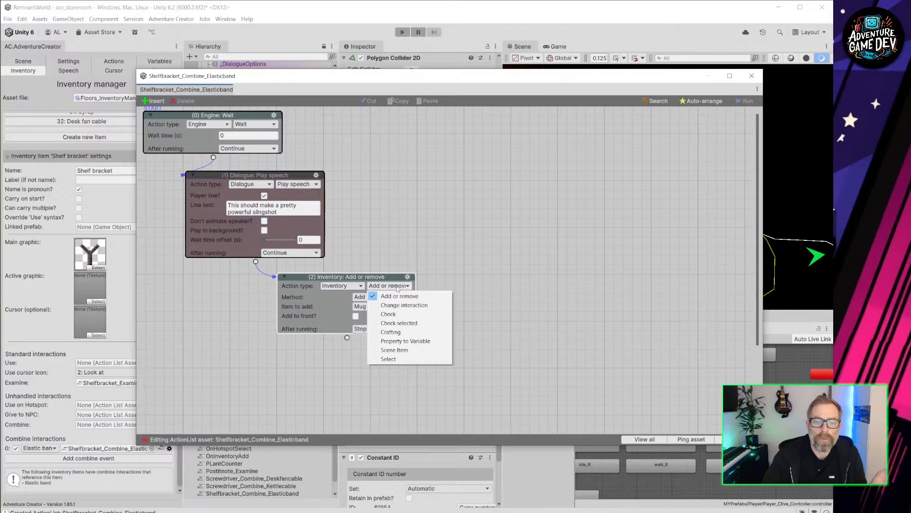
pyautogui.click(326, 304)
pyautogui.click(360, 297)
pyautogui.click(371, 306)
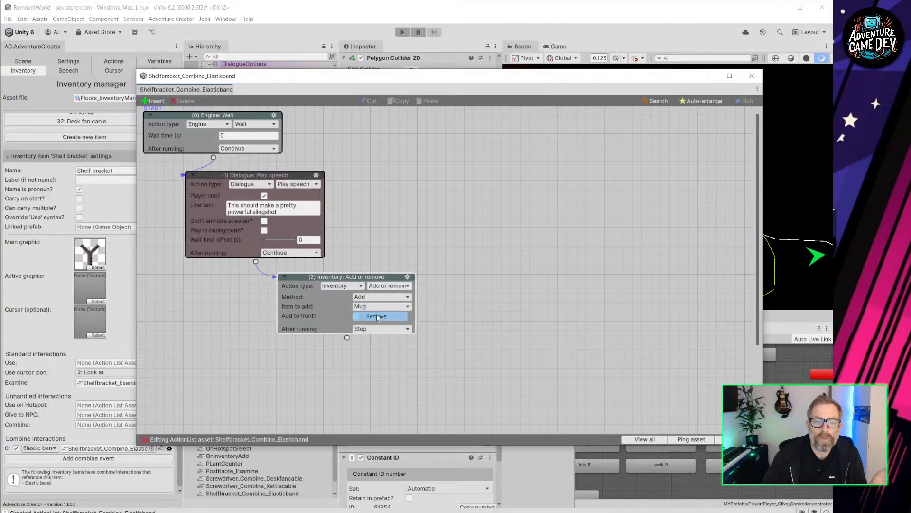
pyautogui.click(379, 316)
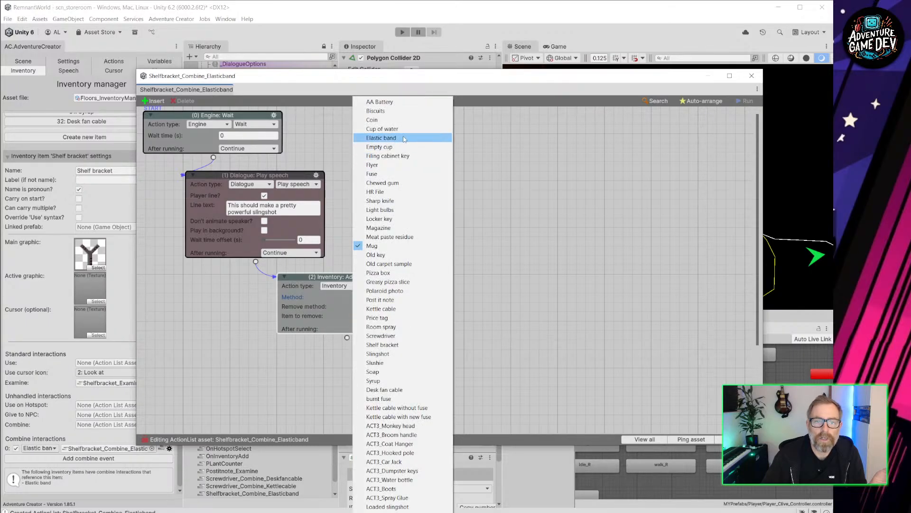
pyautogui.click(381, 138)
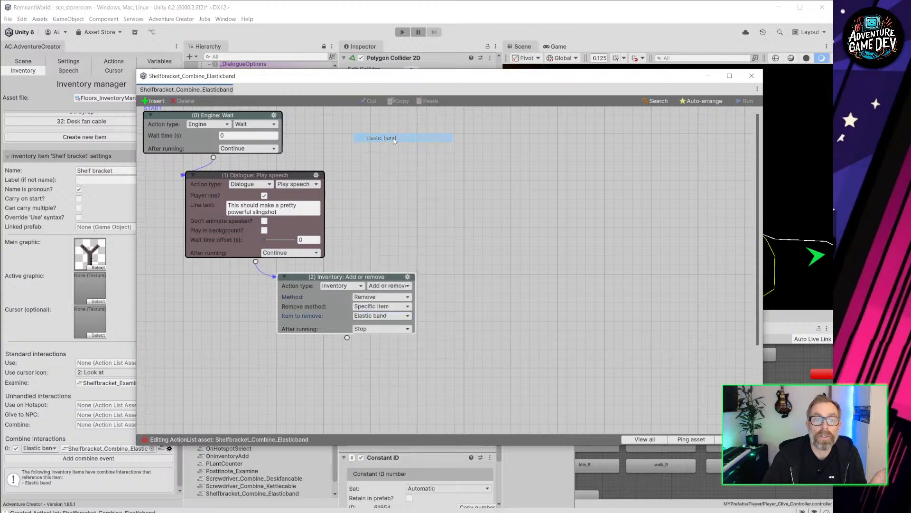
# Step: Duplicate the Elastic band removal action after itself, place the copy beside it, and set its item to remove to Shelf bracket
pyautogui.click(407, 277)
pyautogui.click(443, 318)
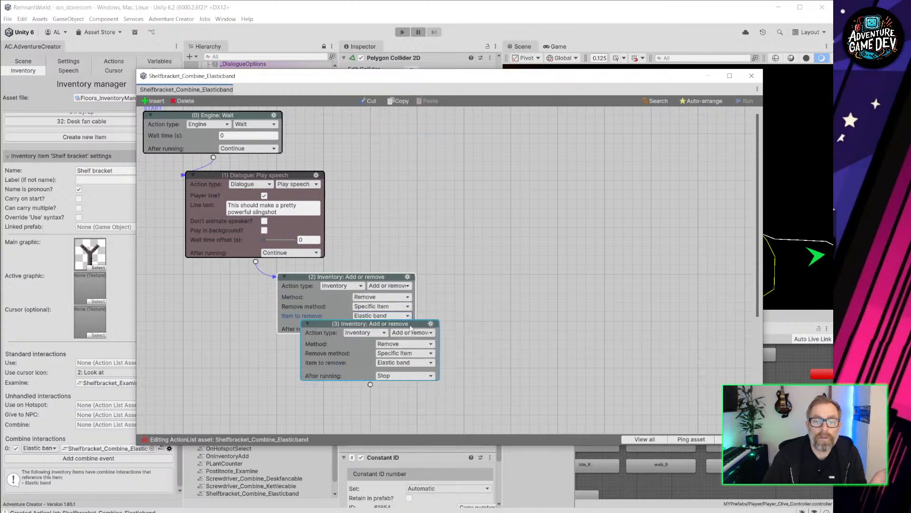
pyautogui.moveTo(411, 327); pyautogui.dragTo(532, 283)
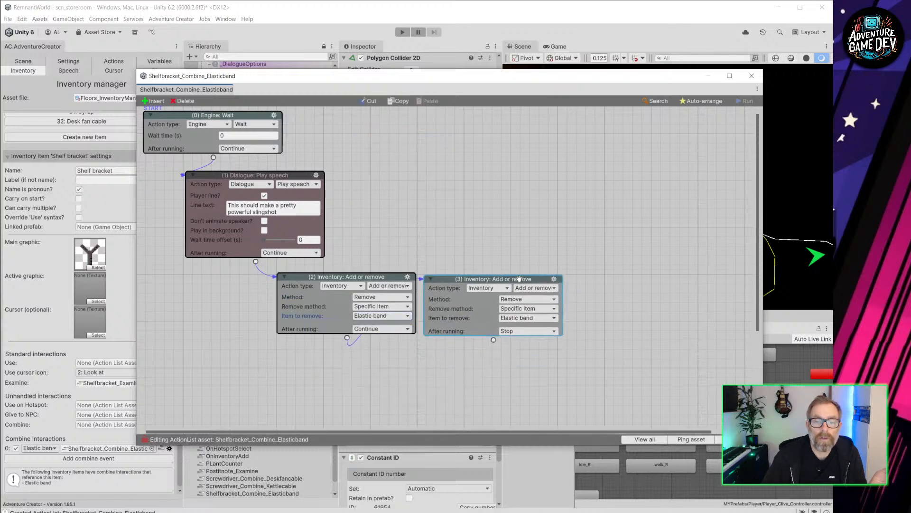
pyautogui.click(538, 319)
pyautogui.click(545, 345)
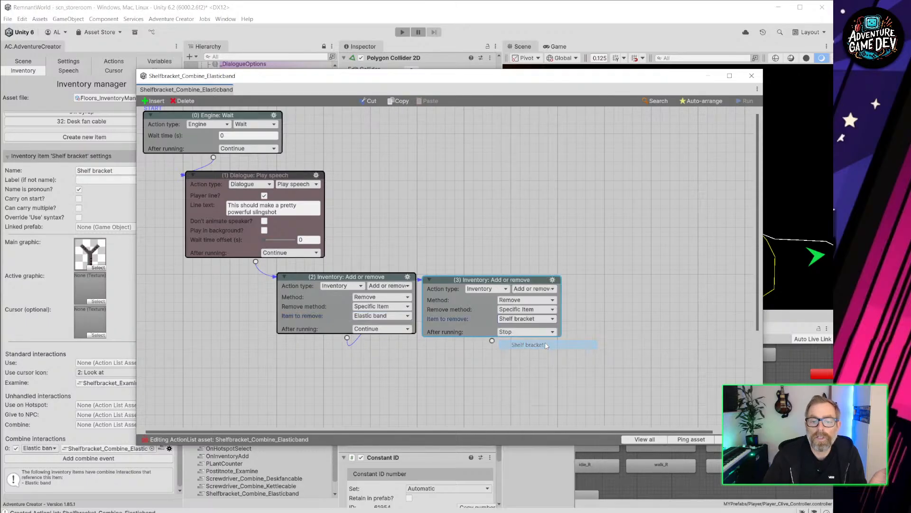
# Step: Duplicate the Shelf bracket removal action after itself and change the copy to add the Slingshot, with Add to front enabled
pyautogui.click(553, 279)
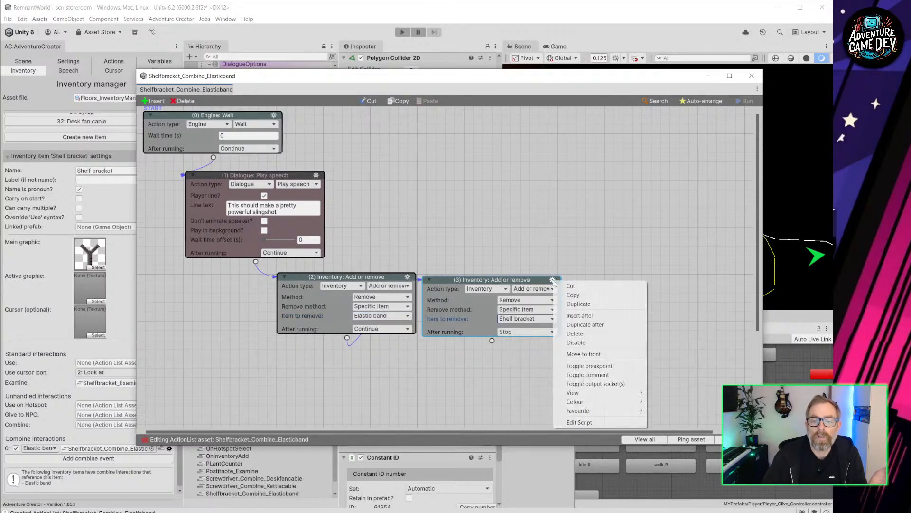
pyautogui.click(585, 325)
pyautogui.moveTo(558, 326); pyautogui.dragTo(678, 280)
pyautogui.click(666, 300)
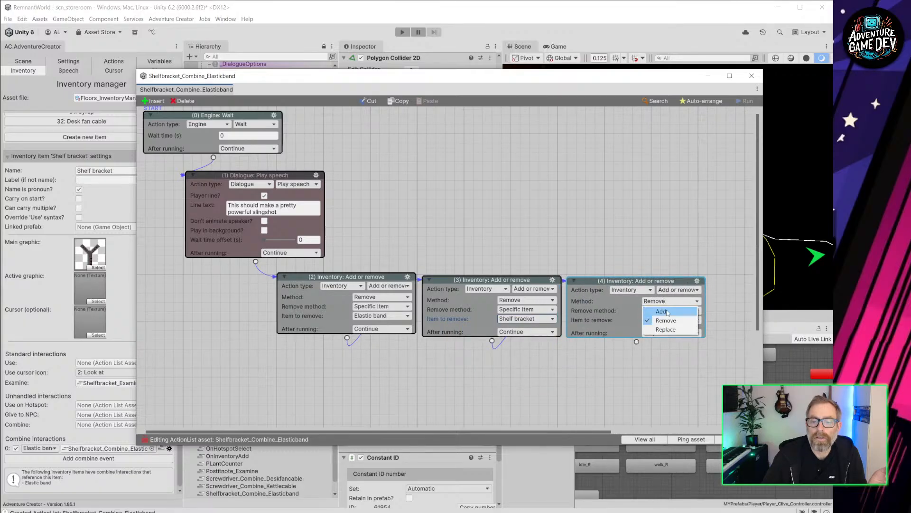
pyautogui.click(665, 306)
pyautogui.click(677, 311)
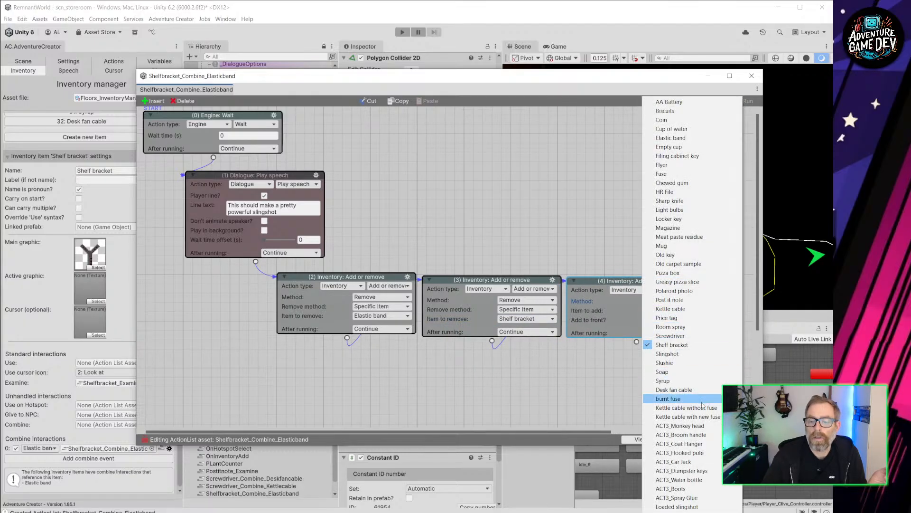
pyautogui.click(692, 355)
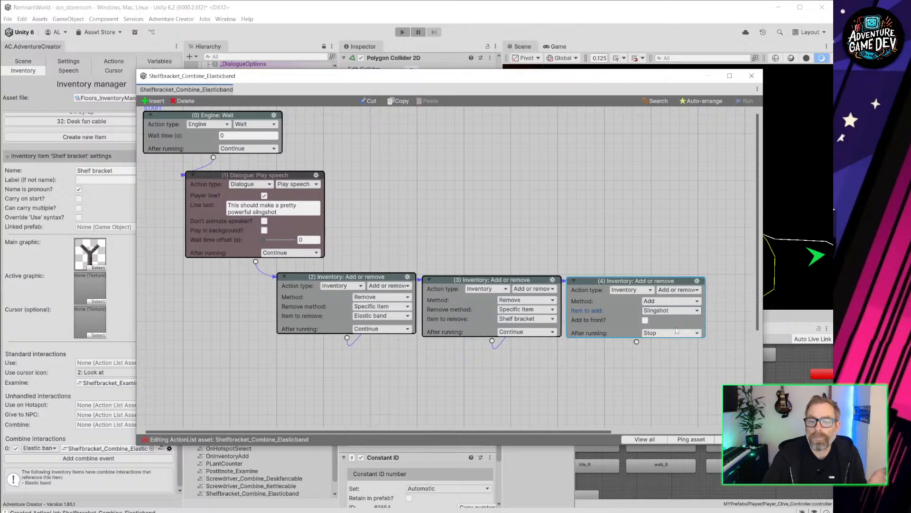
pyautogui.click(645, 320)
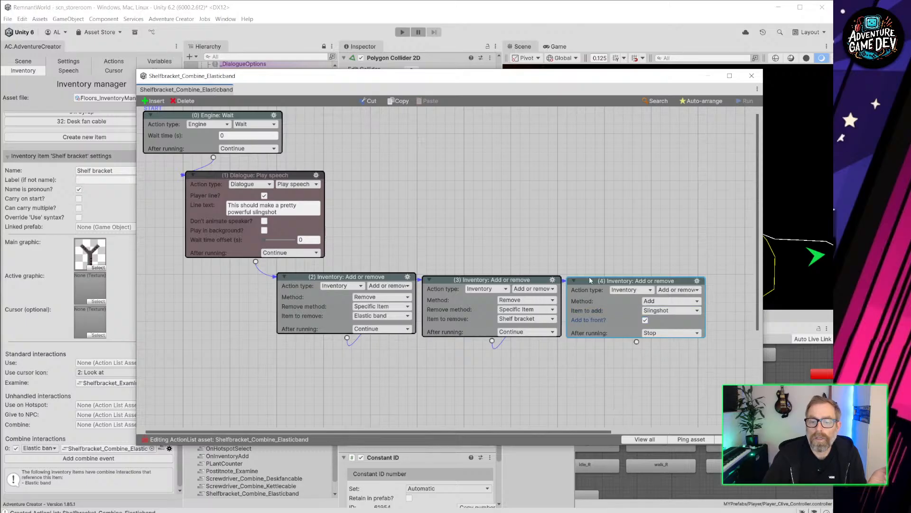
# Step: Insert a 0.5-second Engine: Wait action between the Shelf bracket removal and the Slingshot addition
pyautogui.moveTo(589, 280); pyautogui.dragTo(604, 284)
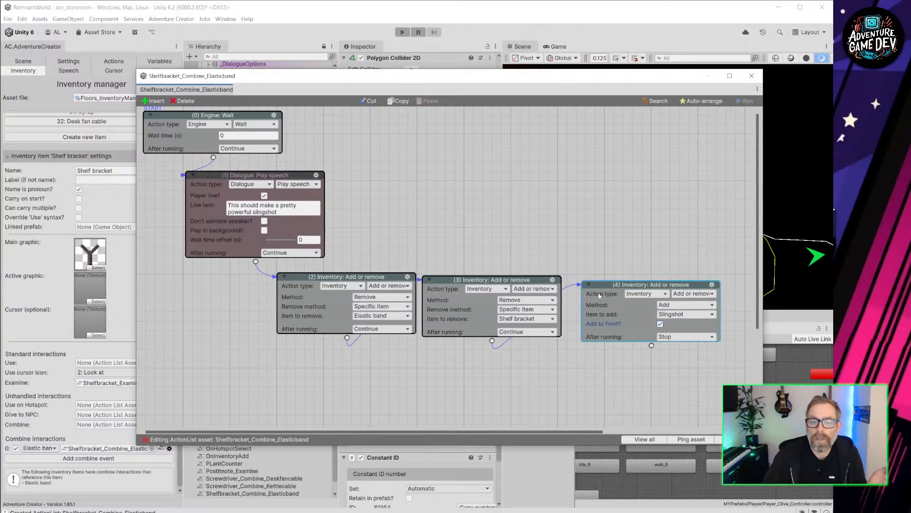
pyautogui.moveTo(492, 342); pyautogui.dragTo(494, 348)
pyautogui.click(492, 342)
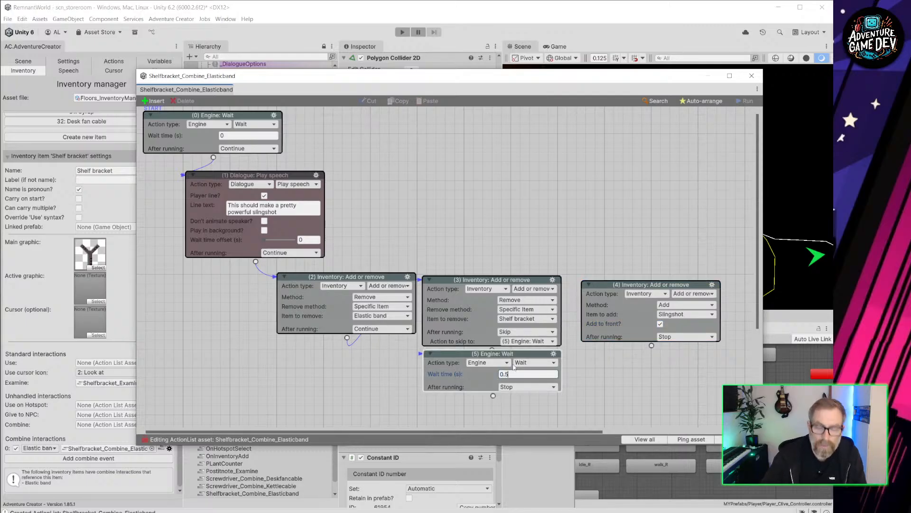
pyautogui.moveTo(493, 396); pyautogui.dragTo(605, 288)
pyautogui.moveTo(520, 317); pyautogui.dragTo(533, 320)
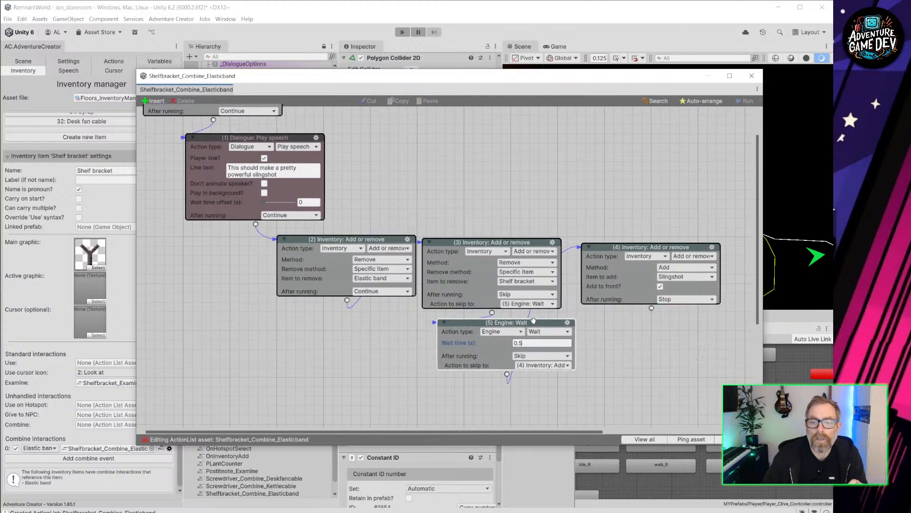
# Step: Close the ActionList editor and run the storeroom scene in play mode
pyautogui.click(752, 76)
pyautogui.click(402, 32)
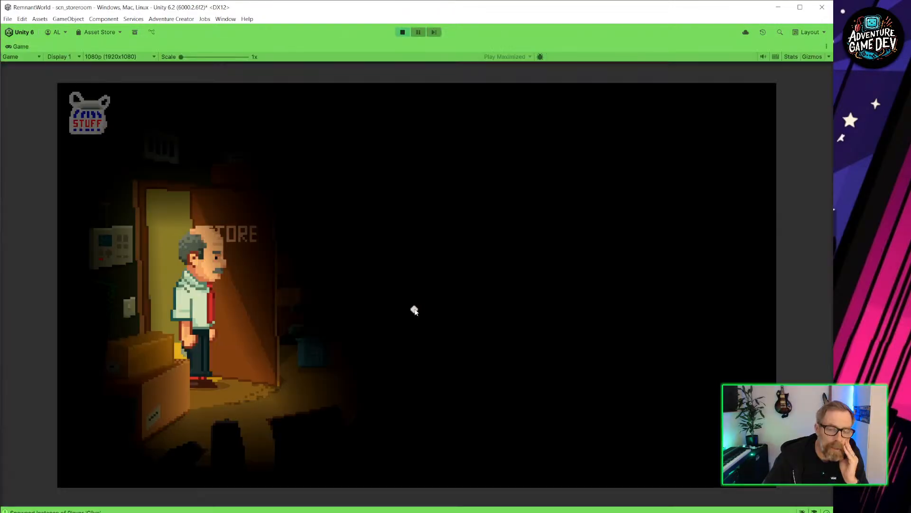
# Step: Turn on the storeroom light and collect the Shelf bracket from the shelving parts box and the Elastic band from the carpet roll
pyautogui.click(126, 308)
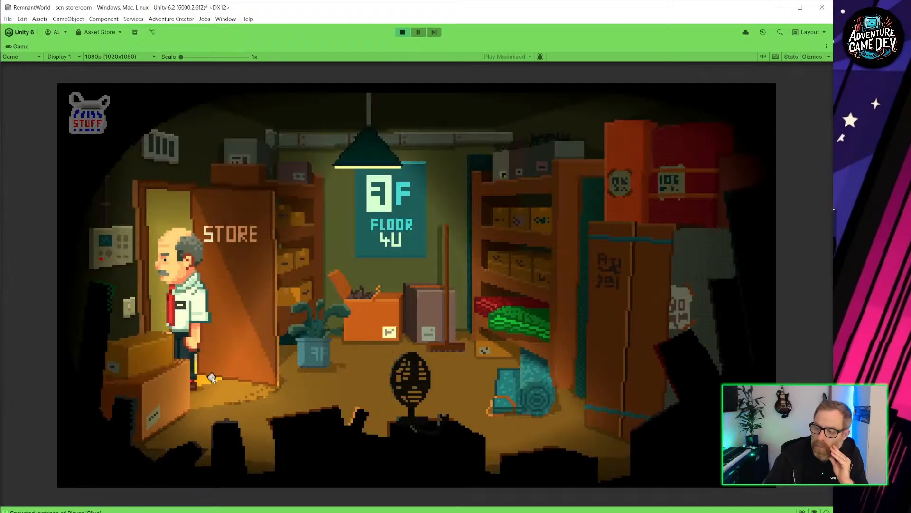
pyautogui.click(368, 318)
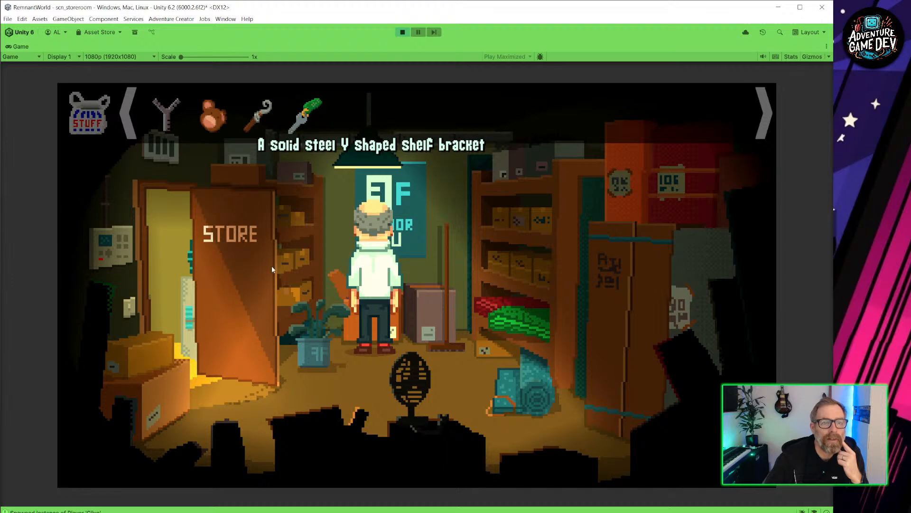
pyautogui.click(509, 401)
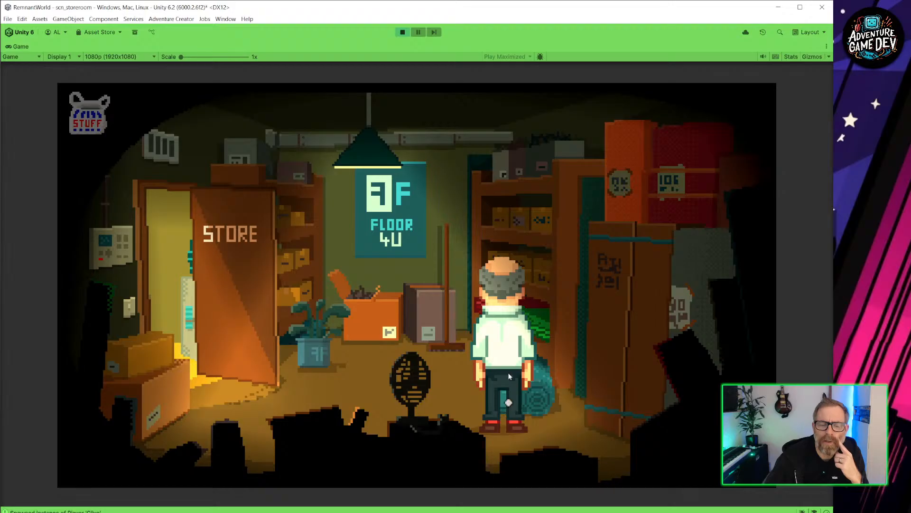
# Step: Test the potted plant interaction in the running scene and walk the character over to the desk fan
pyautogui.click(321, 316)
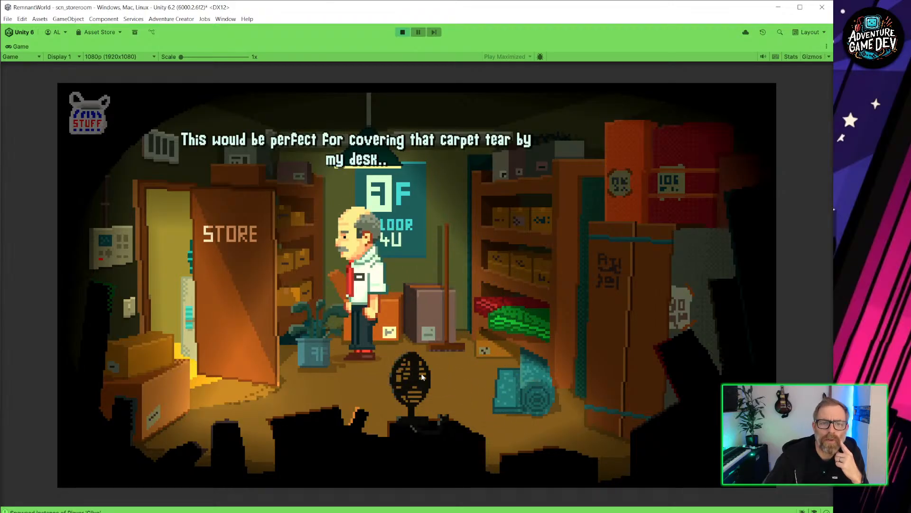
pyautogui.click(334, 360)
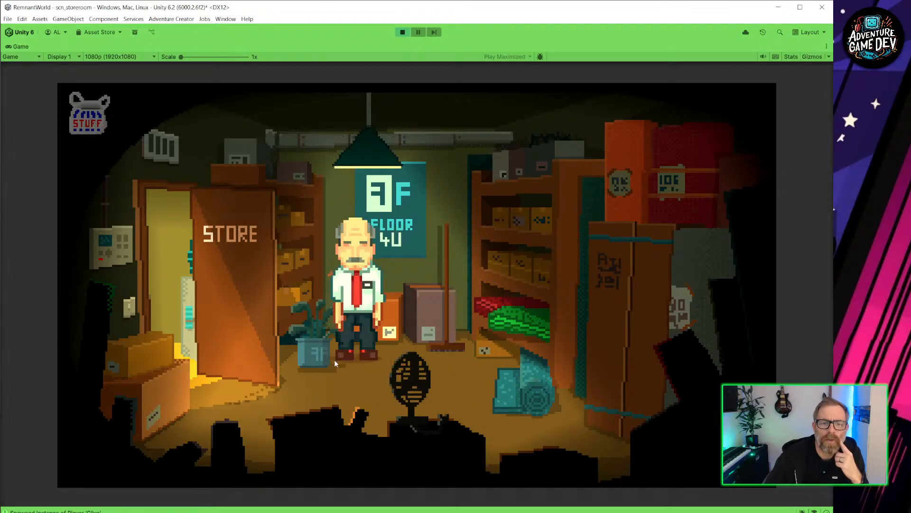
pyautogui.click(433, 387)
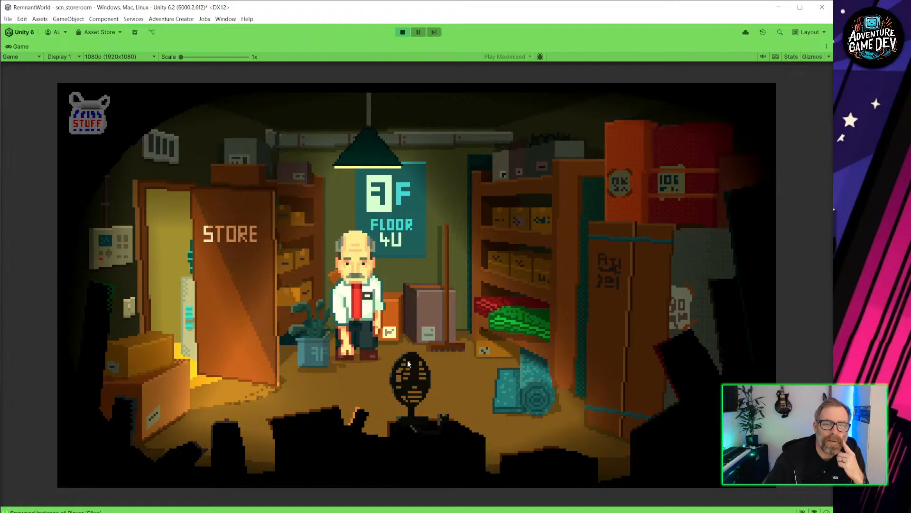
pyautogui.click(399, 387)
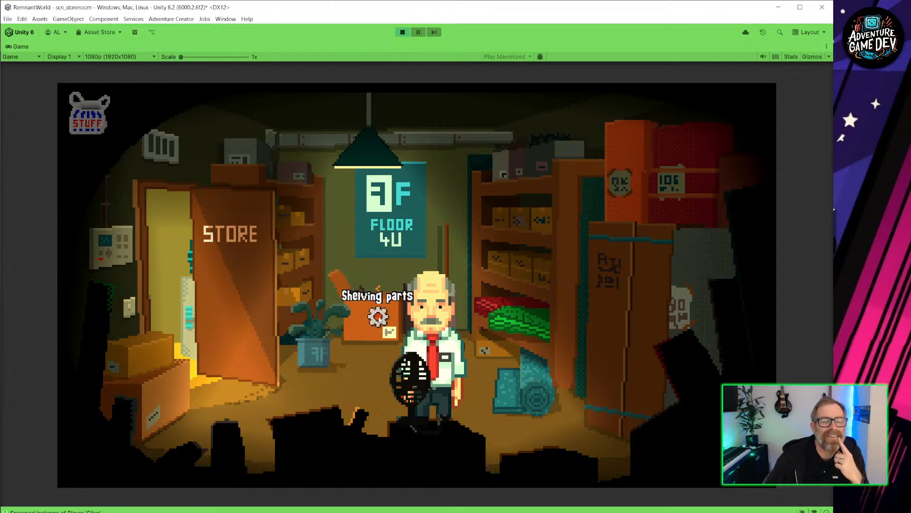
# Step: Combine the Shelf bracket with the Elastic band in the inventory to test the Slingshot result, and exit play mode
pyautogui.moveTo(89, 114)
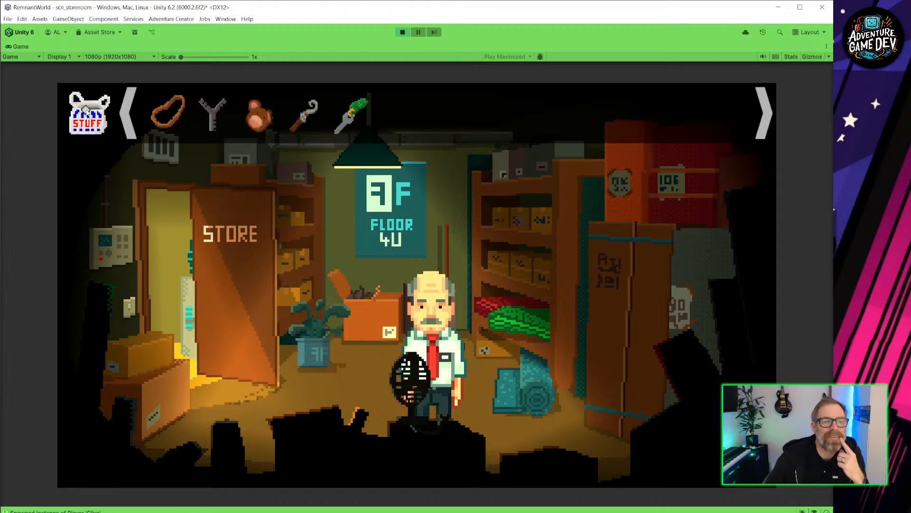
pyautogui.rightClick(168, 119)
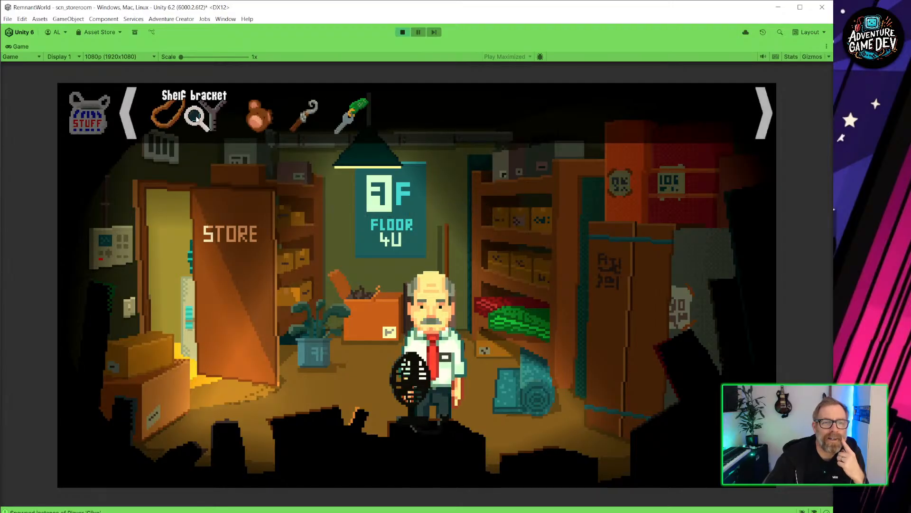
pyautogui.click(212, 117)
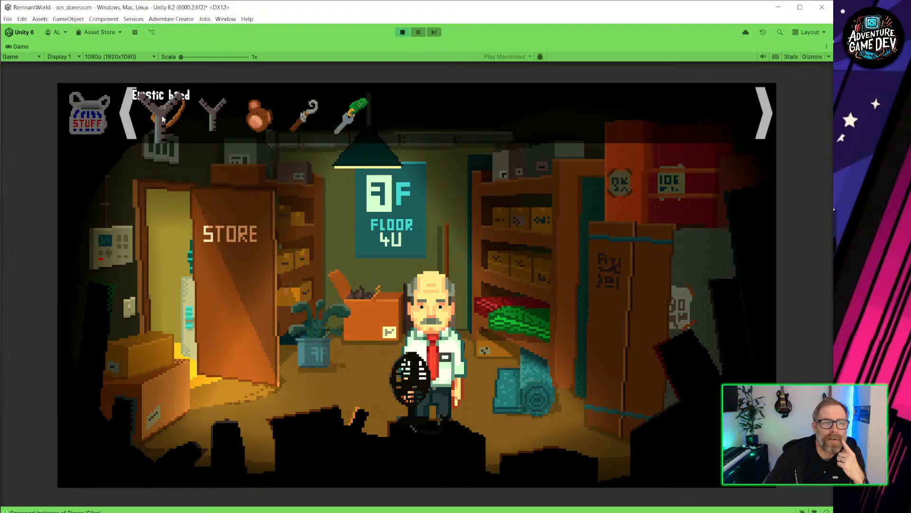
pyautogui.click(165, 119)
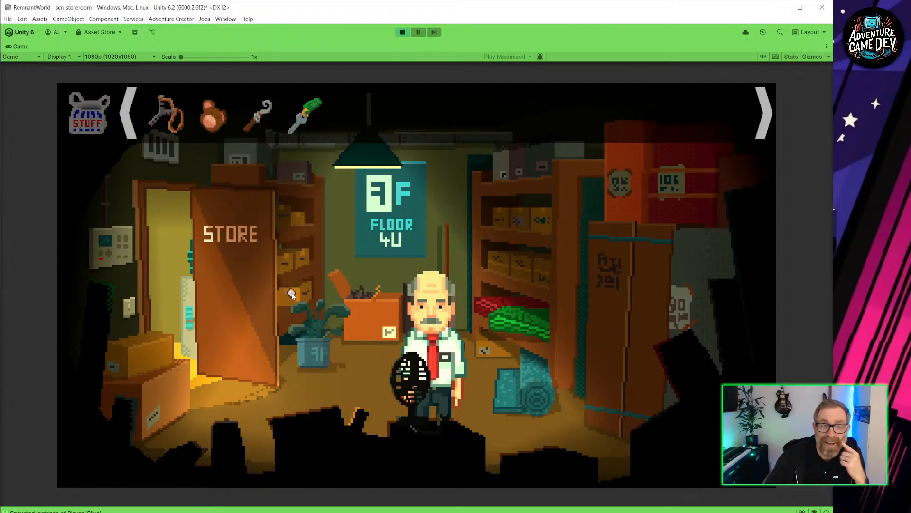
pyautogui.click(175, 122)
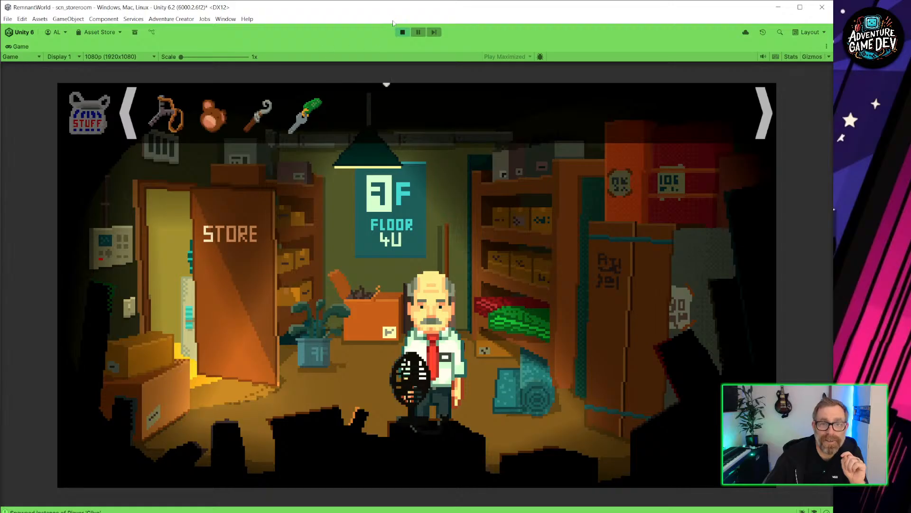
pyautogui.click(403, 32)
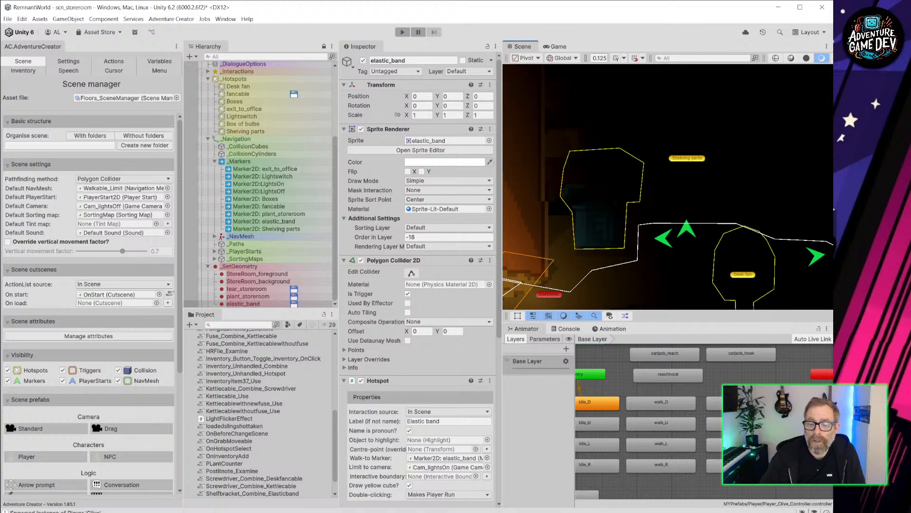
# Step: Switch to Aseprite and open the recent file Office.aseprite
pyautogui.hotkey('alt', 'Tab')
pyautogui.scroll(-7, 285, 199)
pyautogui.scroll(2, 287, 197)
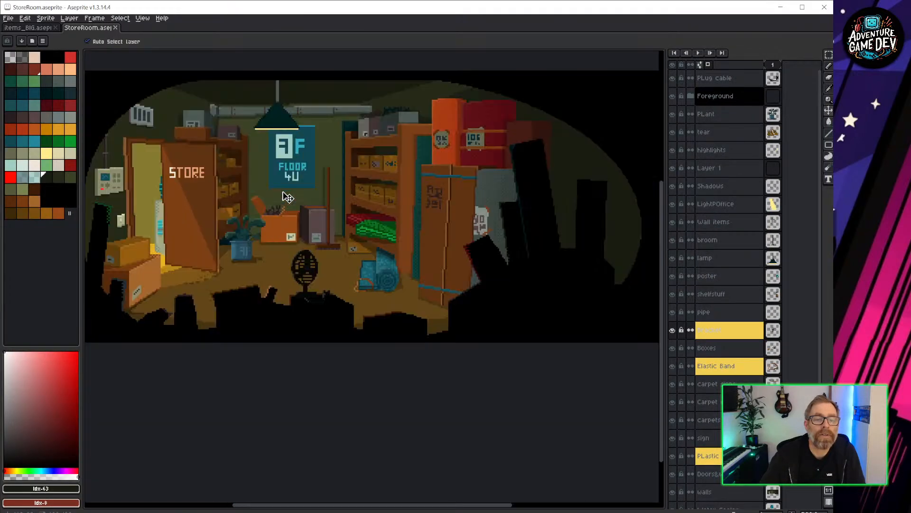
pyautogui.moveTo(283, 192); pyautogui.dragTo(357, 222, button='middle')
pyautogui.click(8, 18)
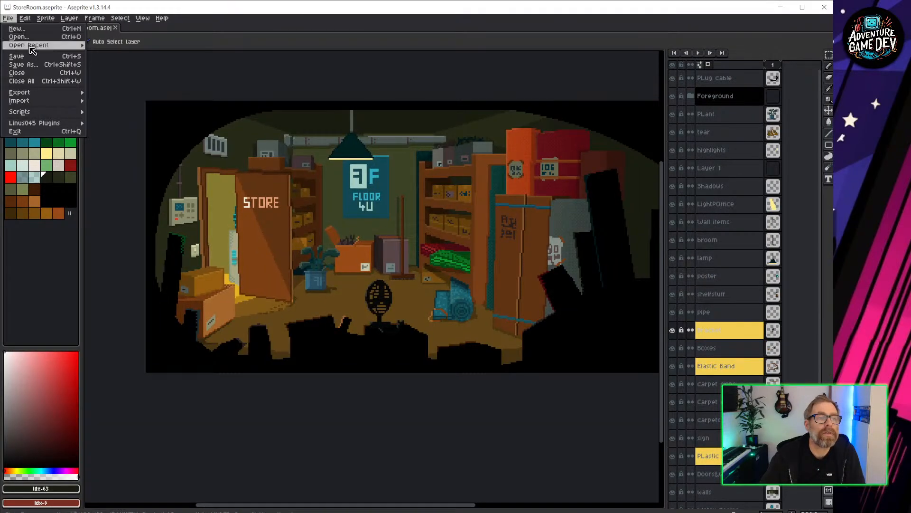
pyautogui.moveTo(29, 46)
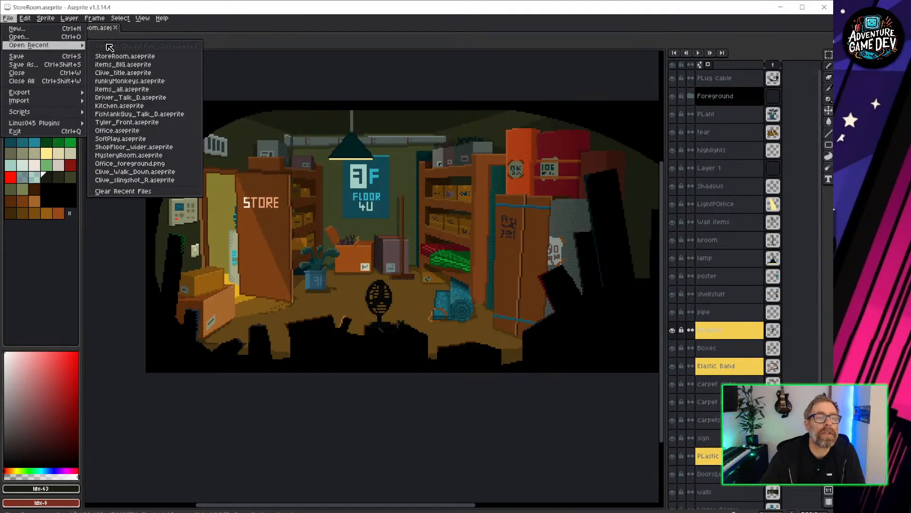
pyautogui.click(136, 132)
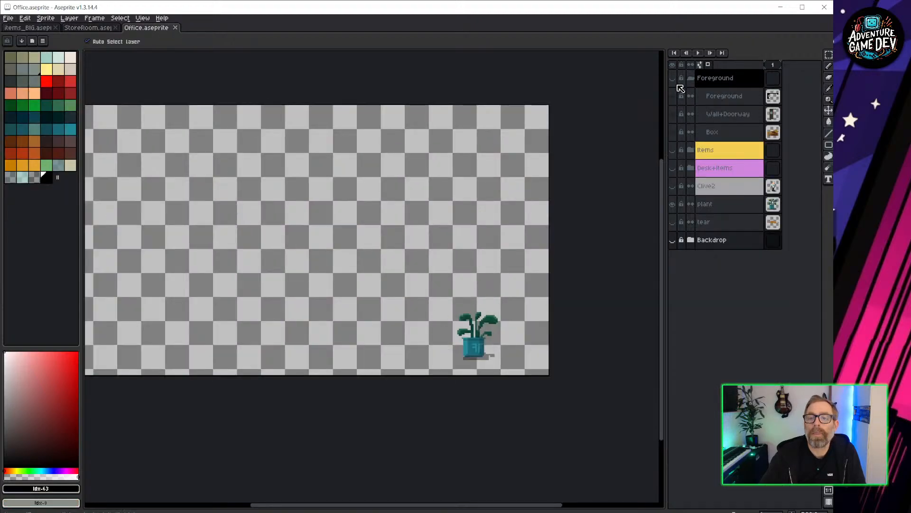
# Step: Show the hidden layers of the office artwork and add a new layer named Gum directly above the Clive2 layer
pyautogui.scroll(6, 332, 313)
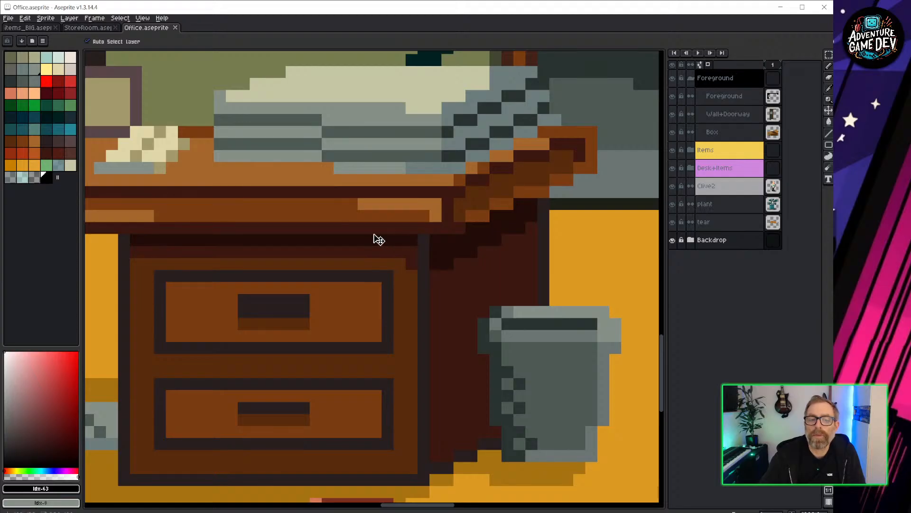
pyautogui.scroll(-5, 433, 251)
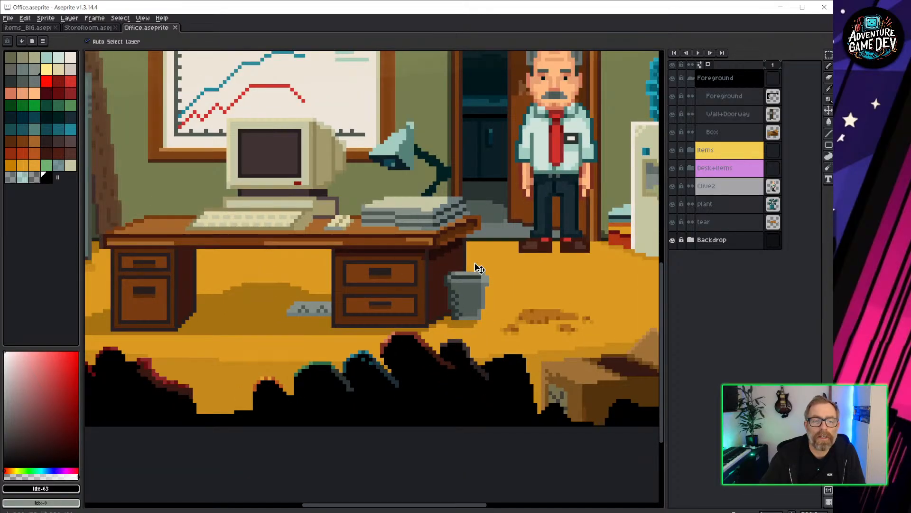
pyautogui.scroll(3, 479, 269)
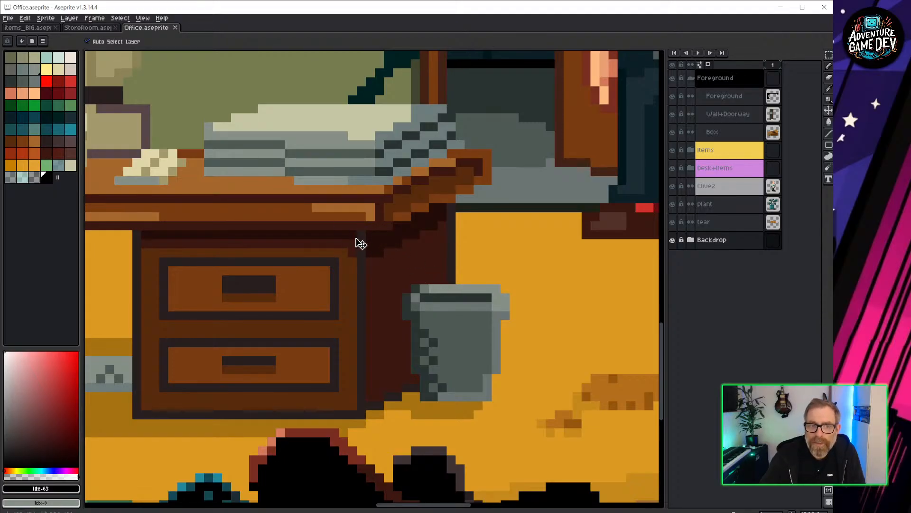
pyautogui.click(730, 186)
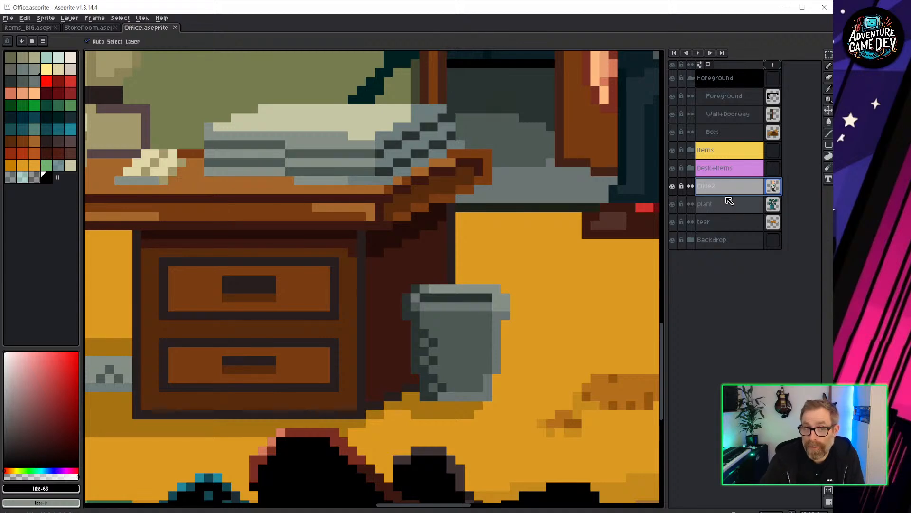
pyautogui.hotkey('shift', 'n')
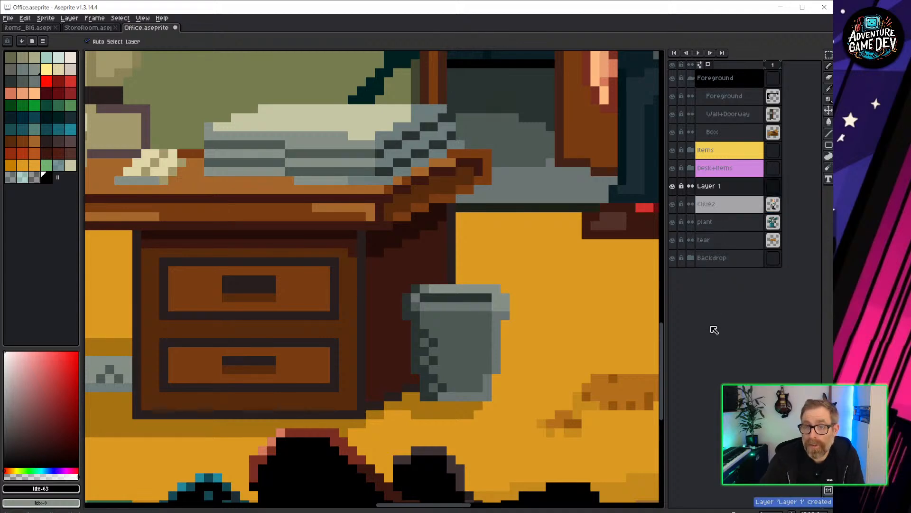
pyautogui.doubleClick(723, 187)
pyautogui.write('G')
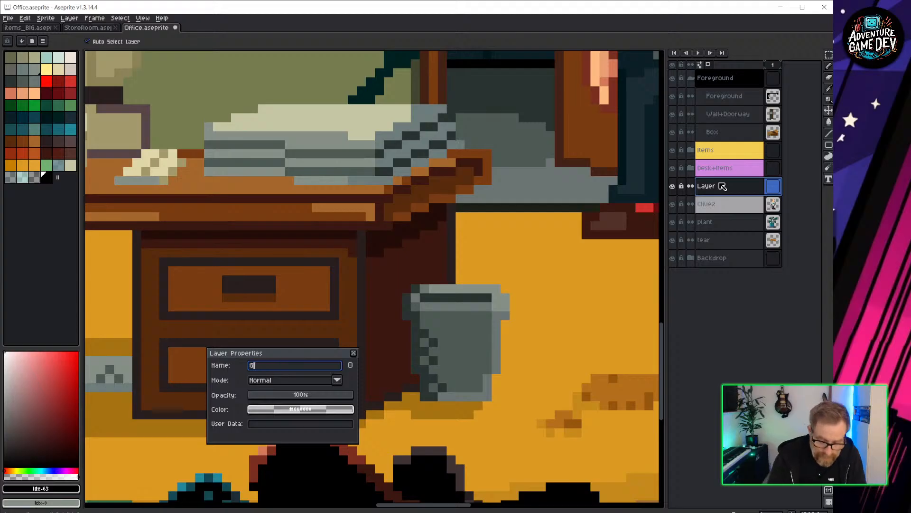
pyautogui.write('um')
pyautogui.press('Return')
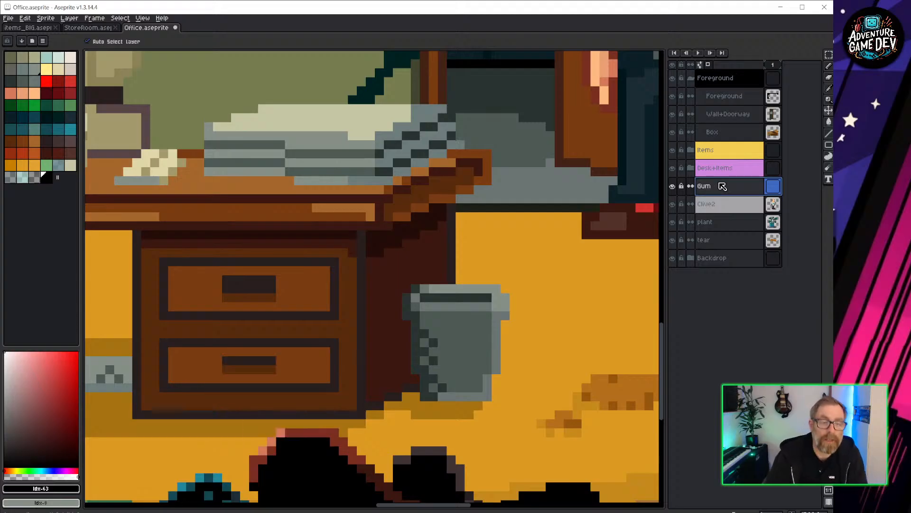
# Step: Pick the salmon-pink palette colour as the foreground colour for the Gum layer
pyautogui.click(12, 95)
pyautogui.scroll(-3, 333, 239)
pyautogui.scroll(1, 336, 240)
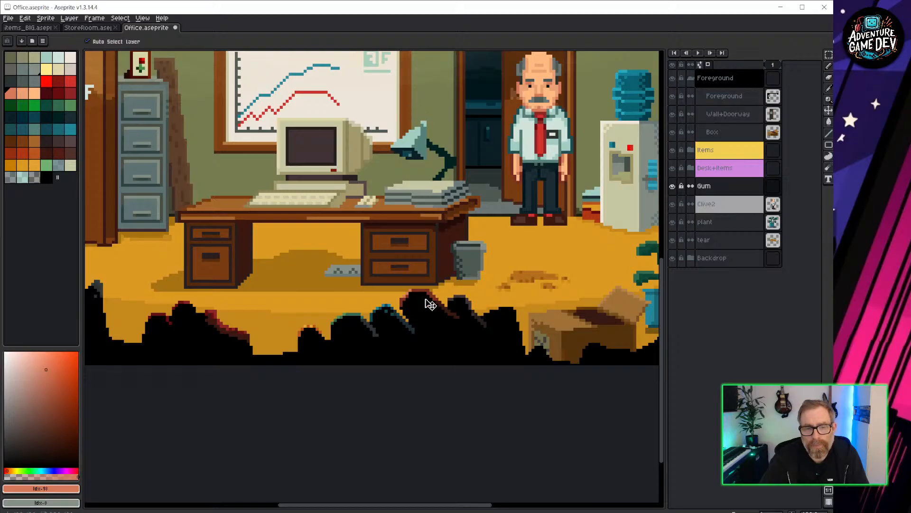
# Step: Switch to Unity and open the recent scene scn_office
pyautogui.hotkey('alt', 'Tab')
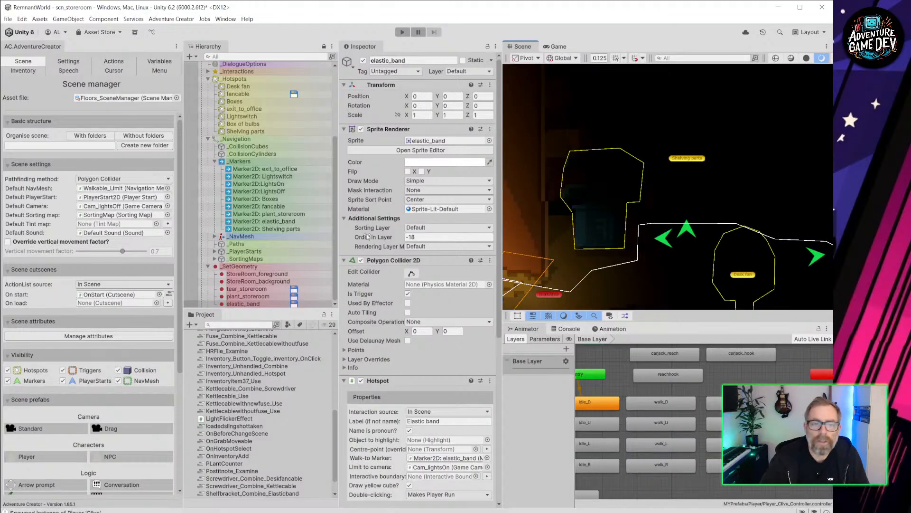
pyautogui.click(8, 19)
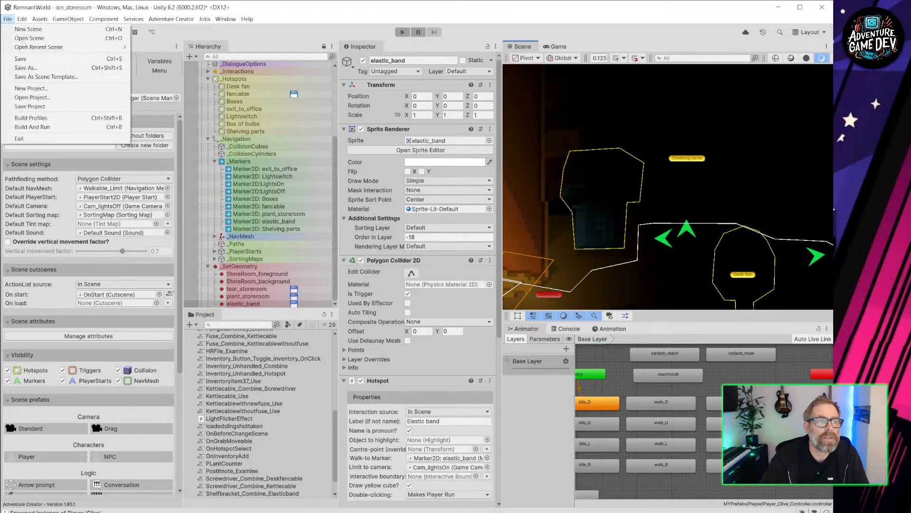
pyautogui.moveTo(53, 48)
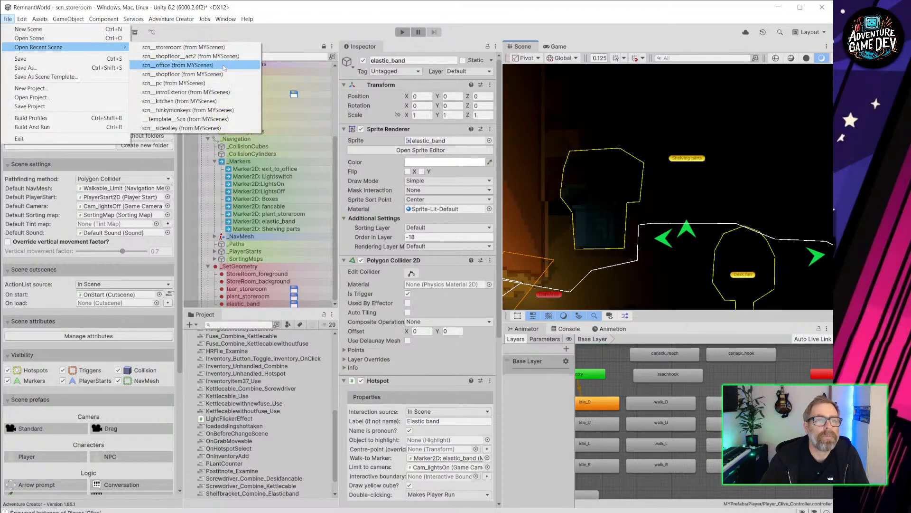
pyautogui.click(180, 65)
pyautogui.click(417, 284)
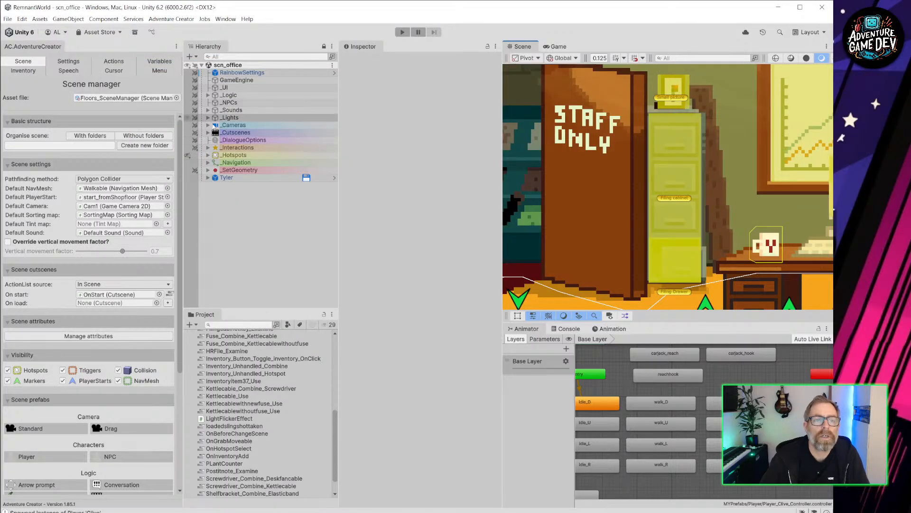
# Step: Expand _SetGeometry and its Office_desk+items object, and examine the desk area in the scene
pyautogui.click(208, 170)
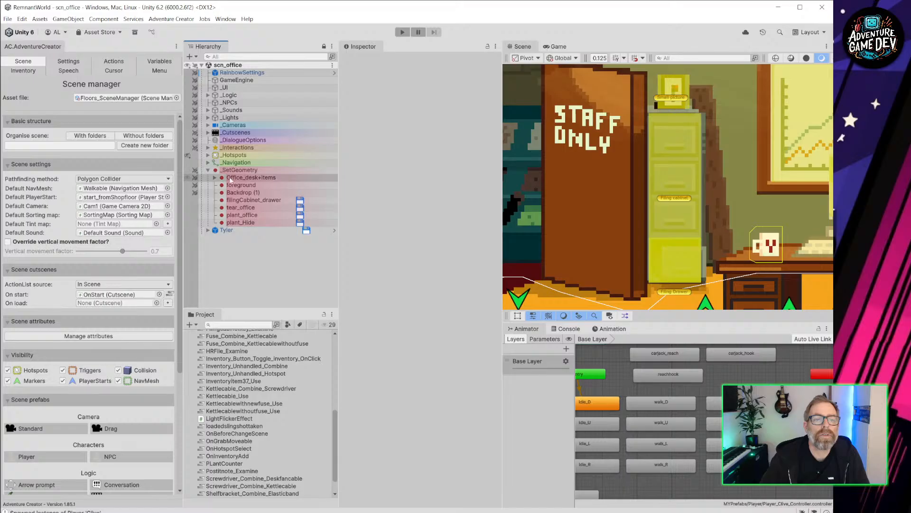
pyautogui.click(223, 178)
pyautogui.click(216, 178)
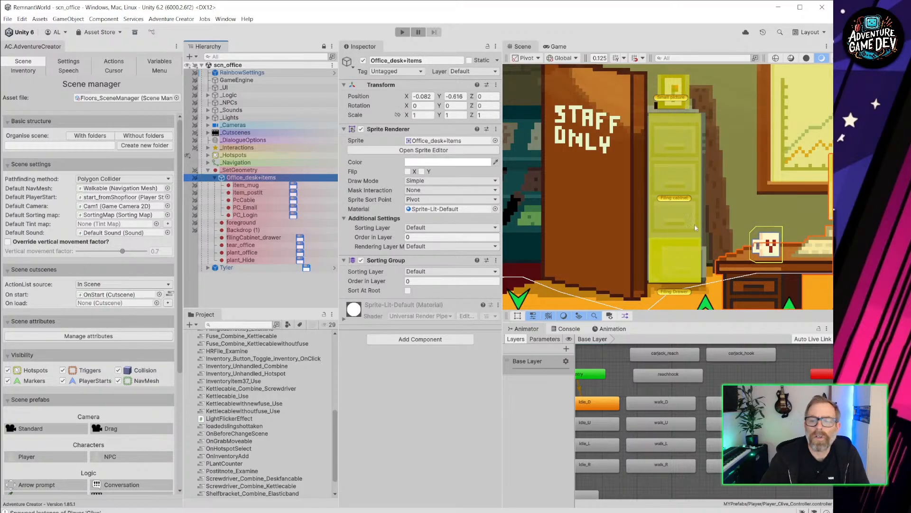
pyautogui.moveTo(764, 221); pyautogui.dragTo(535, 152, button='middle')
pyautogui.scroll(2, 669, 169)
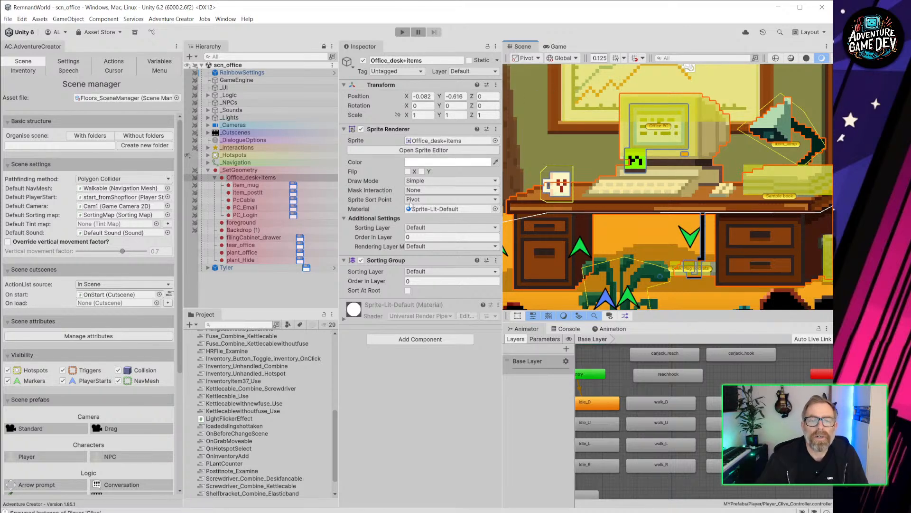
# Step: Select item_mug and review its Sprite Renderer, Remember Visibility, Polygon Collider 2D and Hotspot components
pyautogui.click(257, 186)
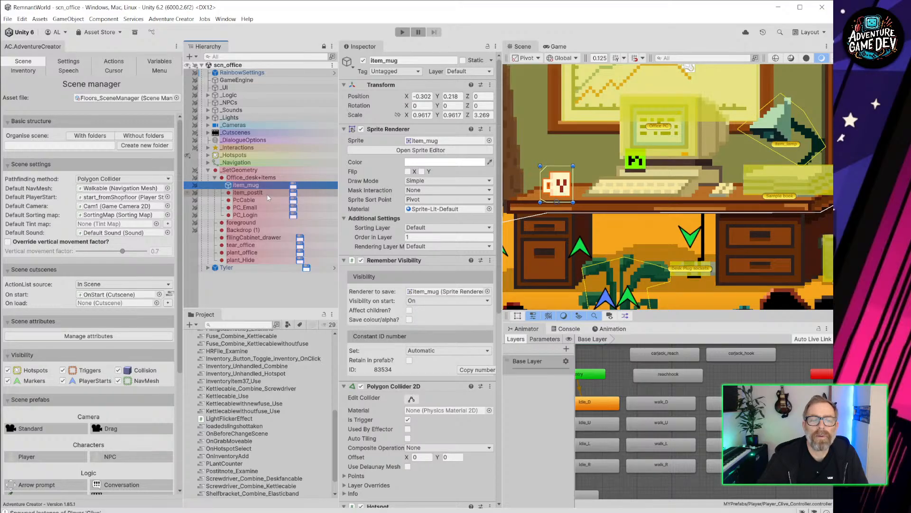
pyautogui.scroll(-12, 386, 340)
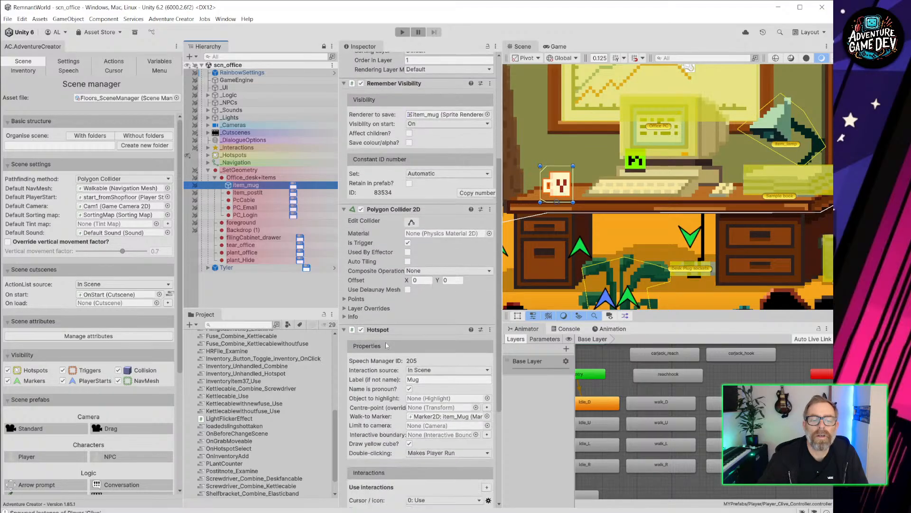
pyautogui.scroll(12, 386, 348)
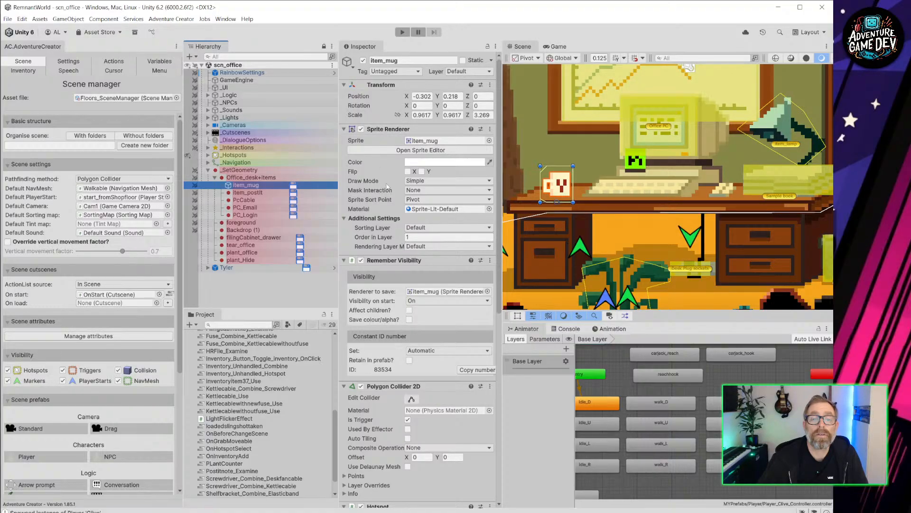
# Step: Review the components of Office_desk+items and its children item_mug, item_postIt, PcCable, PC_Email and PC_Login
pyautogui.click(261, 178)
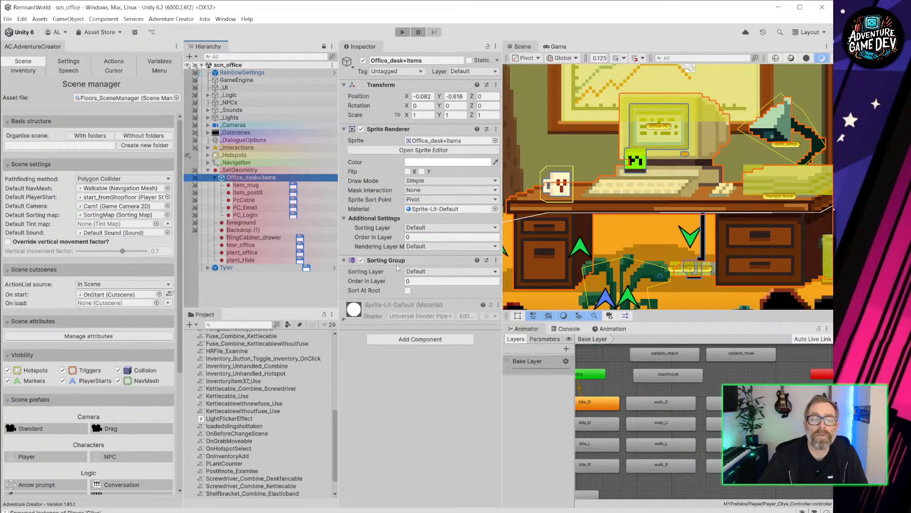
pyautogui.click(245, 185)
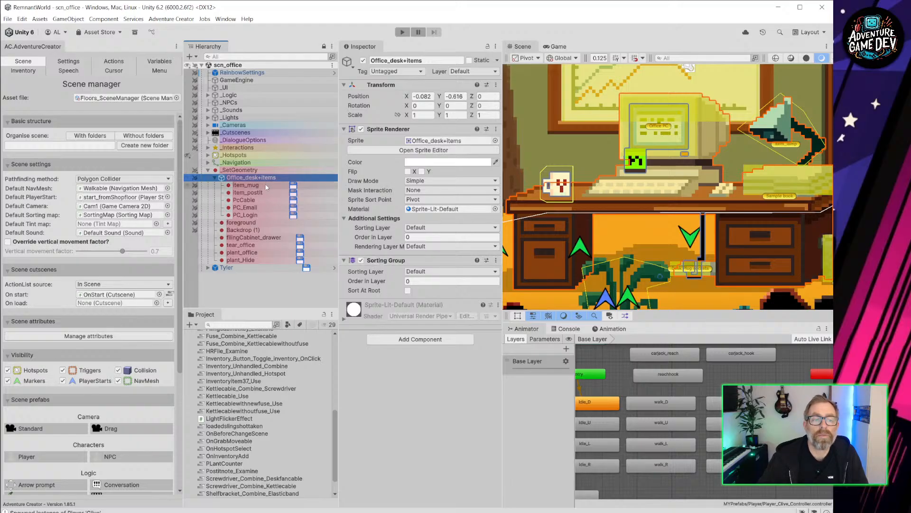
pyautogui.click(260, 196)
pyautogui.click(252, 199)
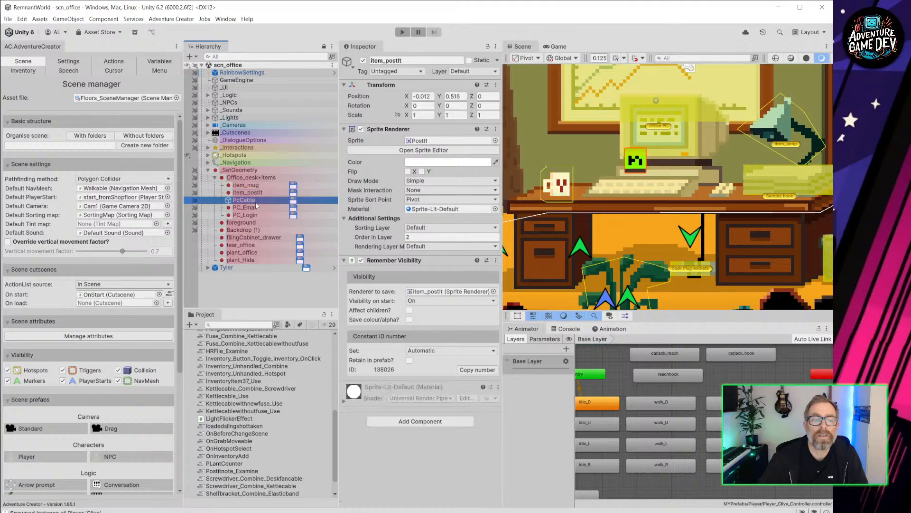
pyautogui.click(255, 207)
pyautogui.click(256, 215)
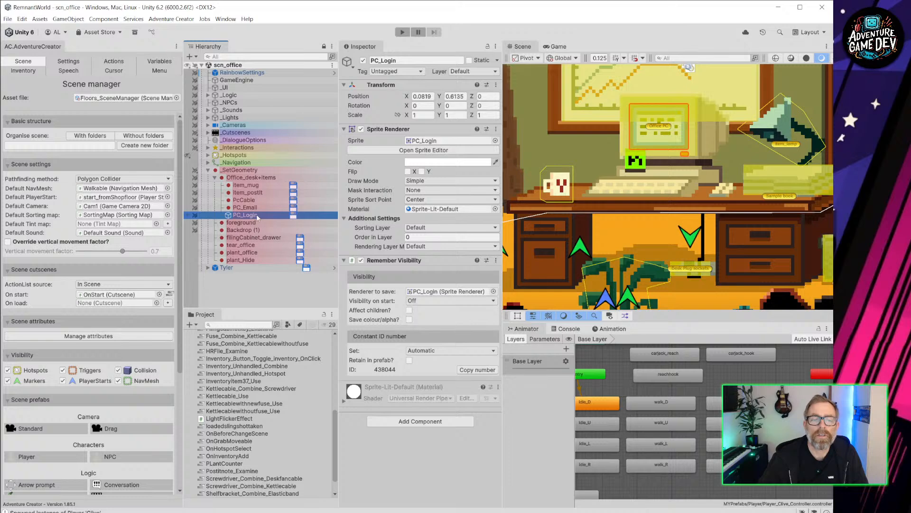
pyautogui.moveTo(765, 239); pyautogui.dragTo(658, 222, button='middle')
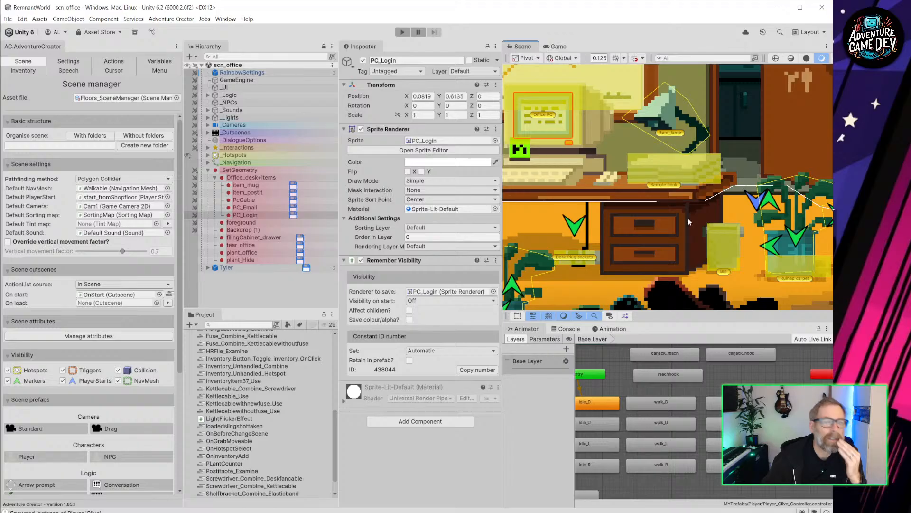
# Step: Open the recent scene scn_shopfloor_act2
pyautogui.click(8, 19)
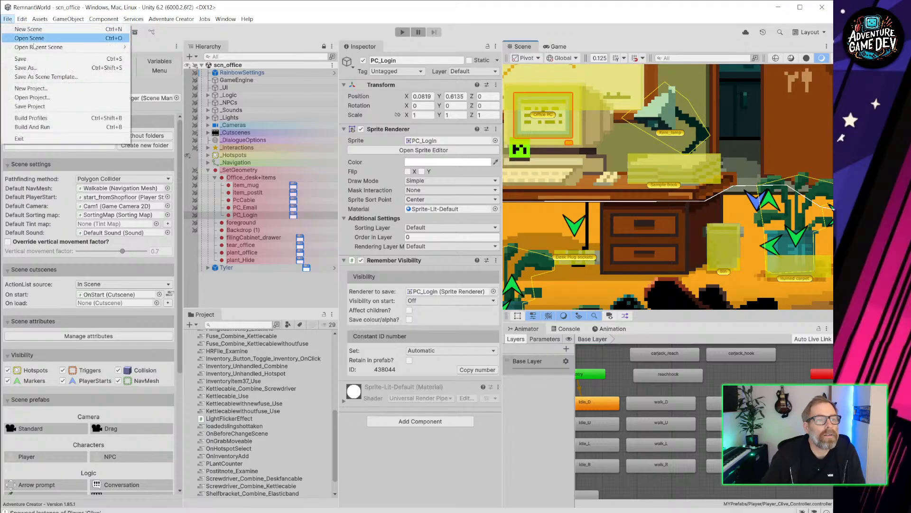
pyautogui.moveTo(67, 47)
pyautogui.click(216, 65)
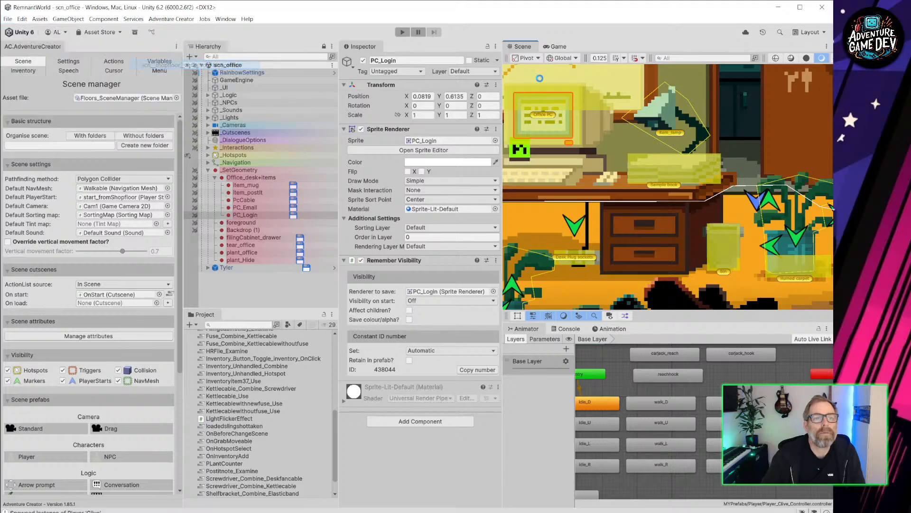
# Step: Examine the sales counter in the shop floor scene, including the keyboard, the monitor and the walls around the office door
pyautogui.scroll(3, 617, 180)
pyautogui.scroll(-4, 670, 175)
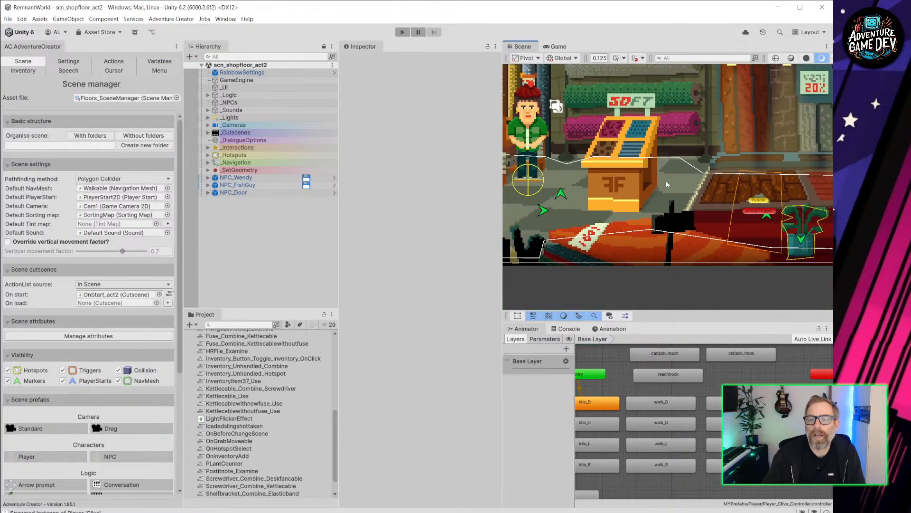
pyautogui.moveTo(755, 186); pyautogui.dragTo(583, 186, button='middle')
pyautogui.moveTo(702, 184); pyautogui.dragTo(528, 193, button='middle')
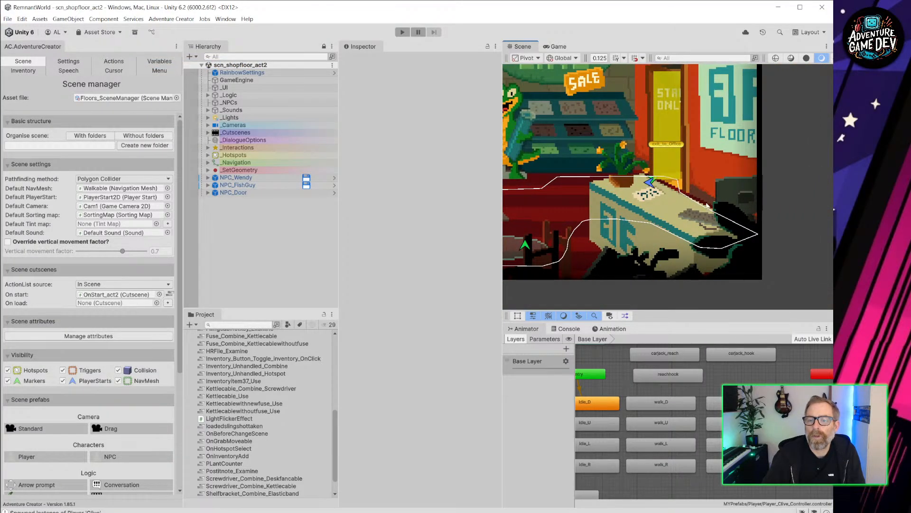
pyautogui.scroll(3, 707, 205)
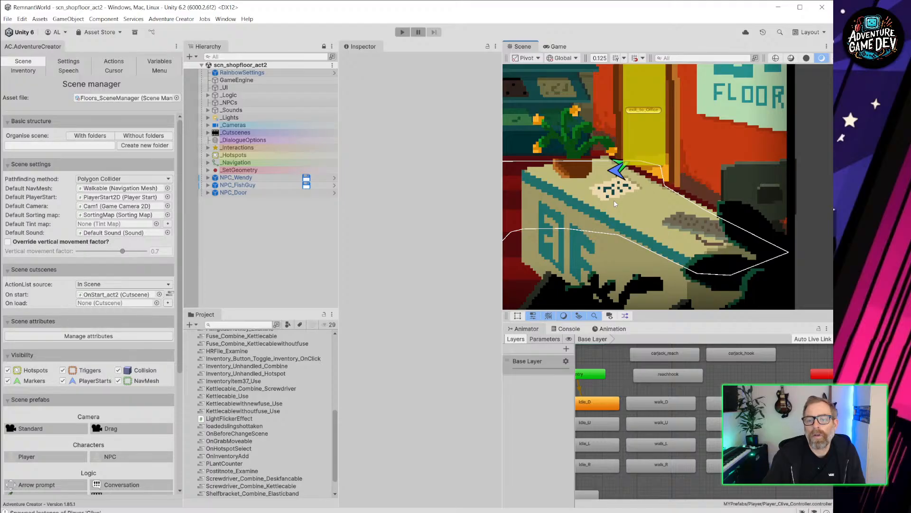
pyautogui.scroll(2, 700, 209)
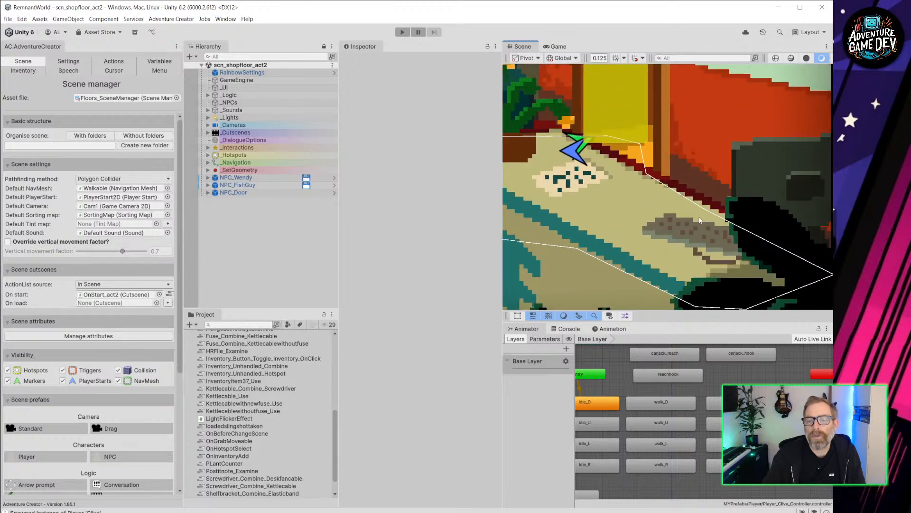
pyautogui.moveTo(719, 232); pyautogui.dragTo(636, 254, button='middle')
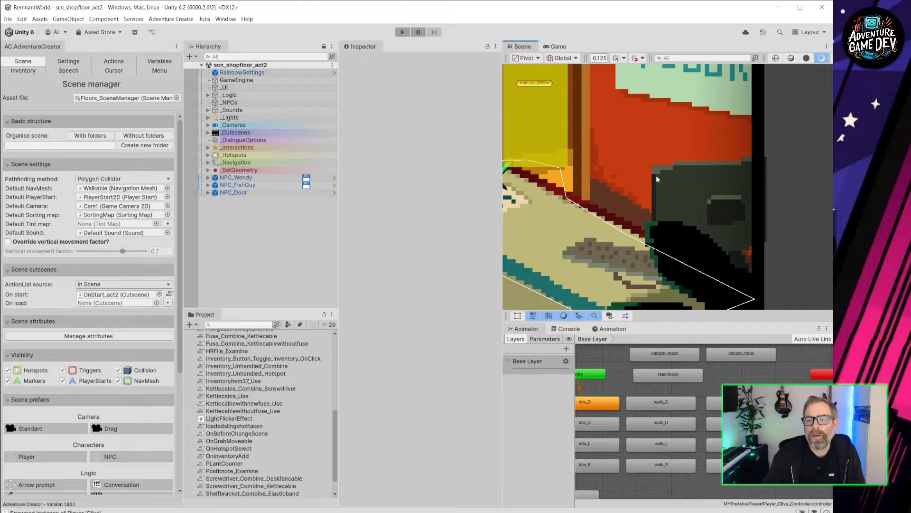
pyautogui.scroll(-6, 598, 161)
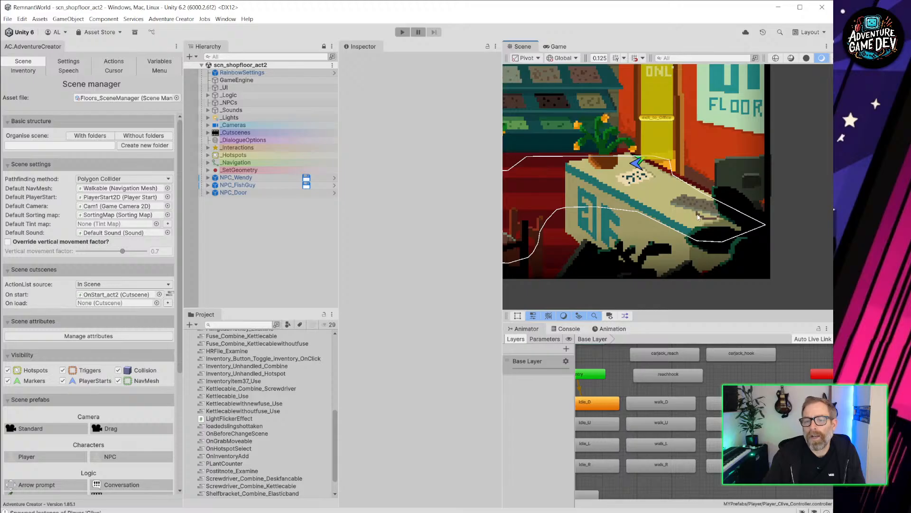
pyautogui.scroll(2, 698, 216)
pyautogui.scroll(2, 707, 161)
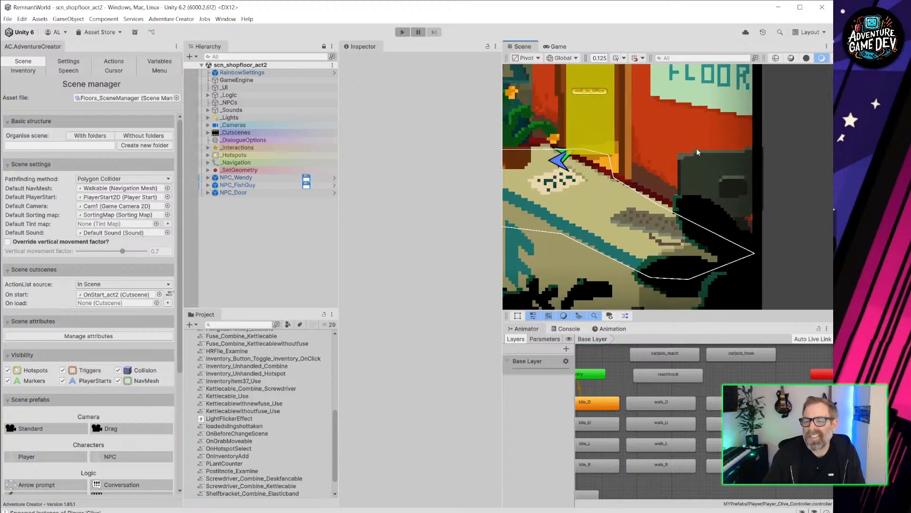
pyautogui.scroll(3, 697, 150)
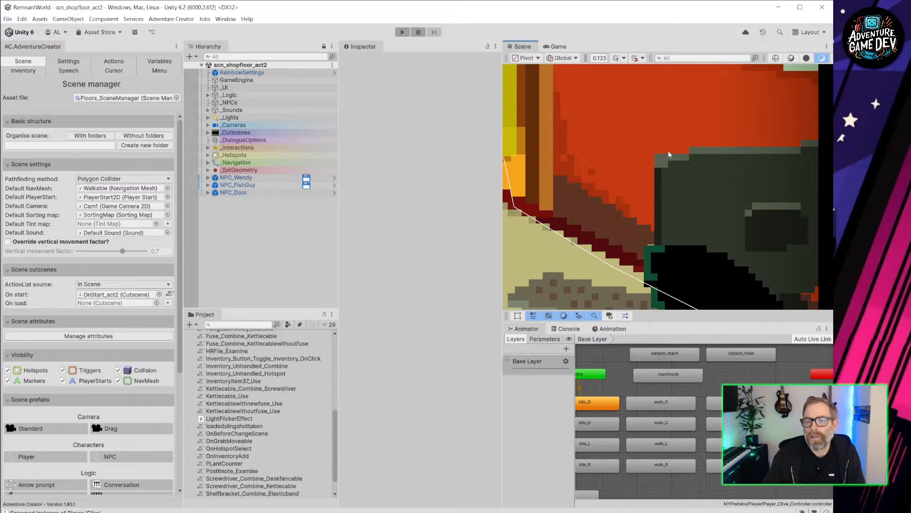
pyautogui.scroll(-5, 669, 154)
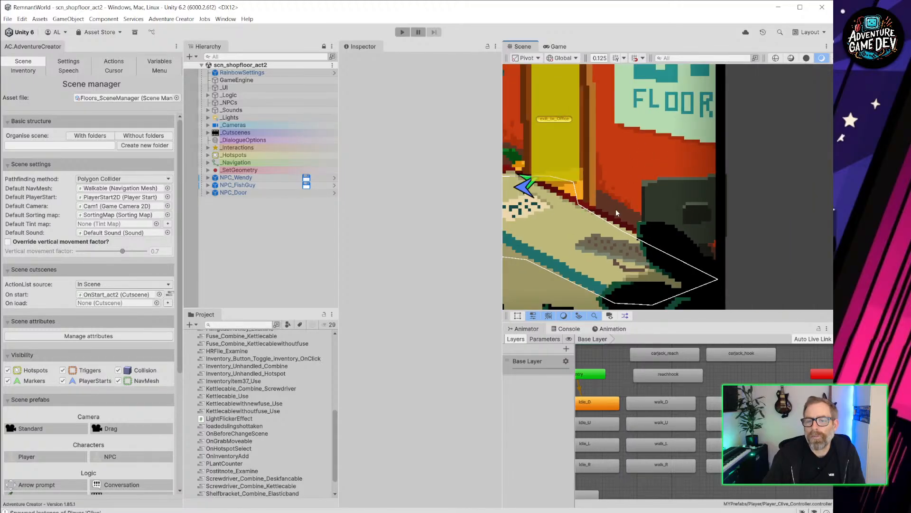
pyautogui.moveTo(620, 198); pyautogui.dragTo(596, 216, button='middle')
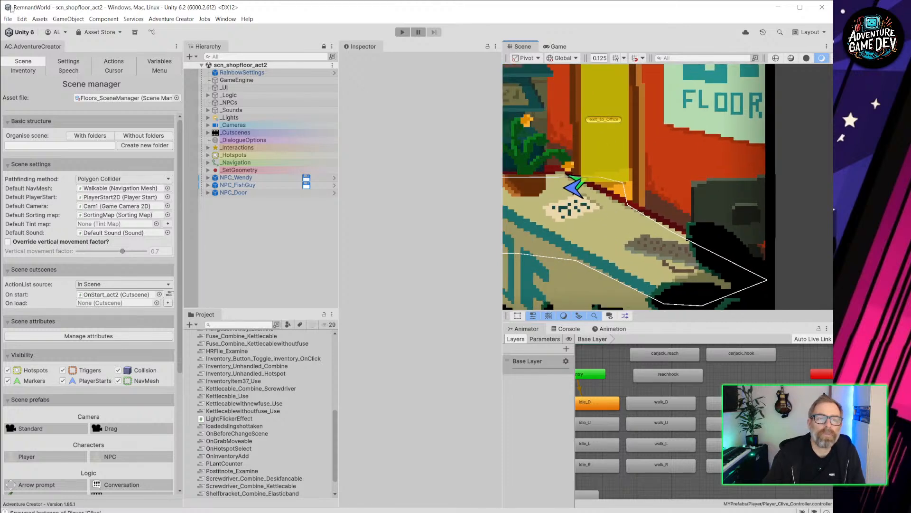
pyautogui.moveTo(601, 141); pyautogui.dragTo(773, 164, button='middle')
pyautogui.scroll(-4, 618, 138)
pyautogui.scroll(-9, 618, 138)
pyautogui.moveTo(649, 155); pyautogui.dragTo(699, 197, button='middle')
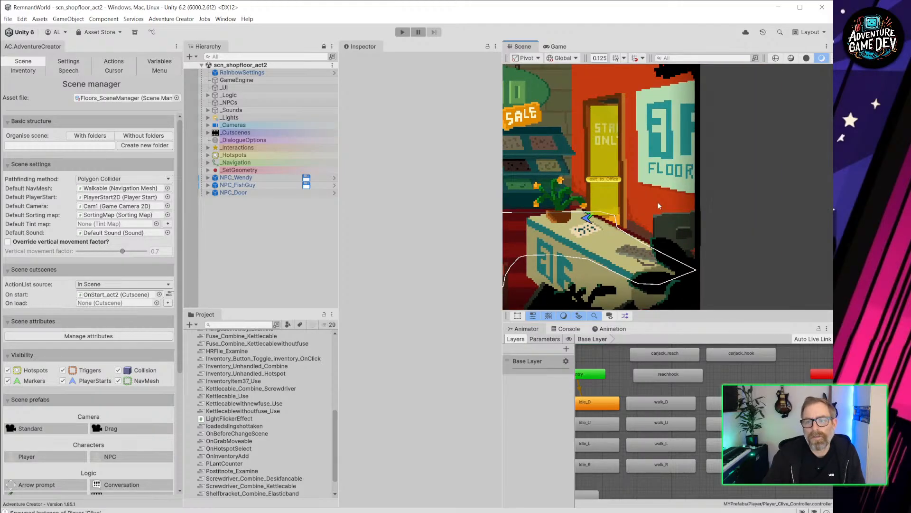
# Step: Play-test the shop floor scene by walking the character past the laminate display to behind the sales counter, and stop the game
pyautogui.click(403, 32)
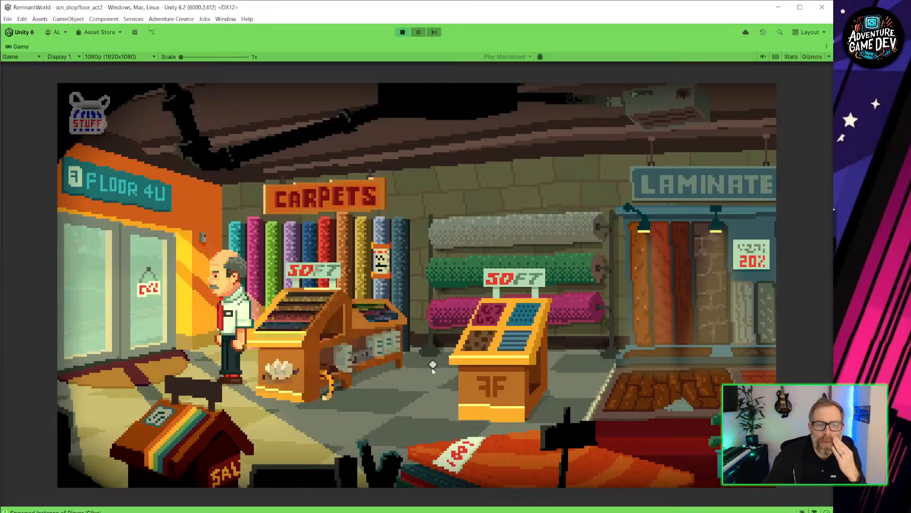
pyautogui.click(432, 368)
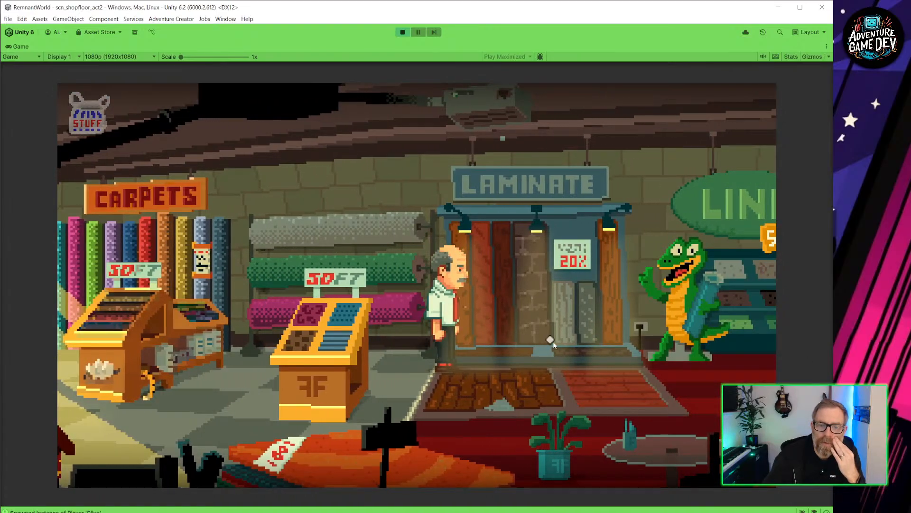
pyautogui.click(551, 341)
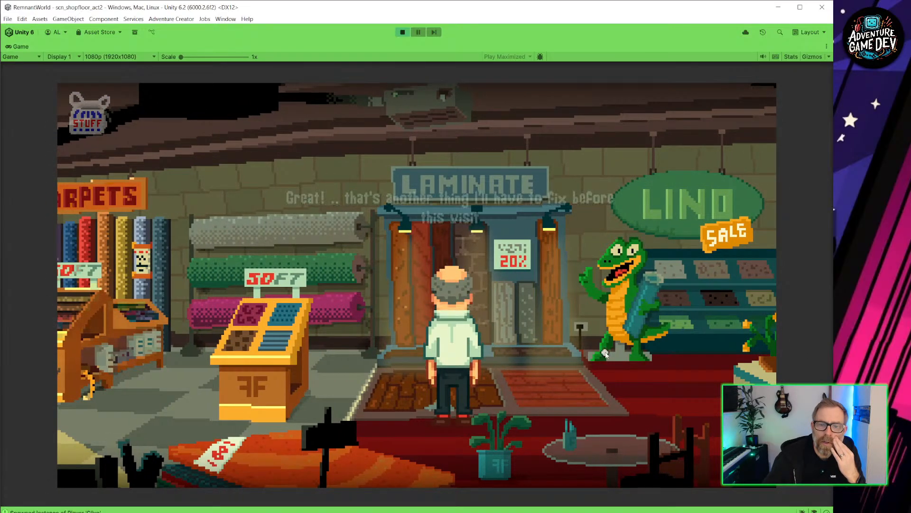
pyautogui.click(585, 351)
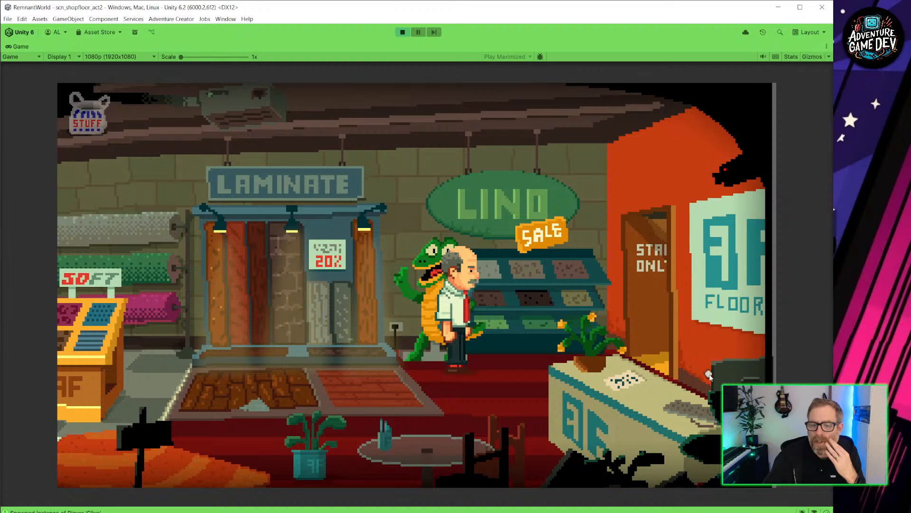
pyautogui.click(672, 444)
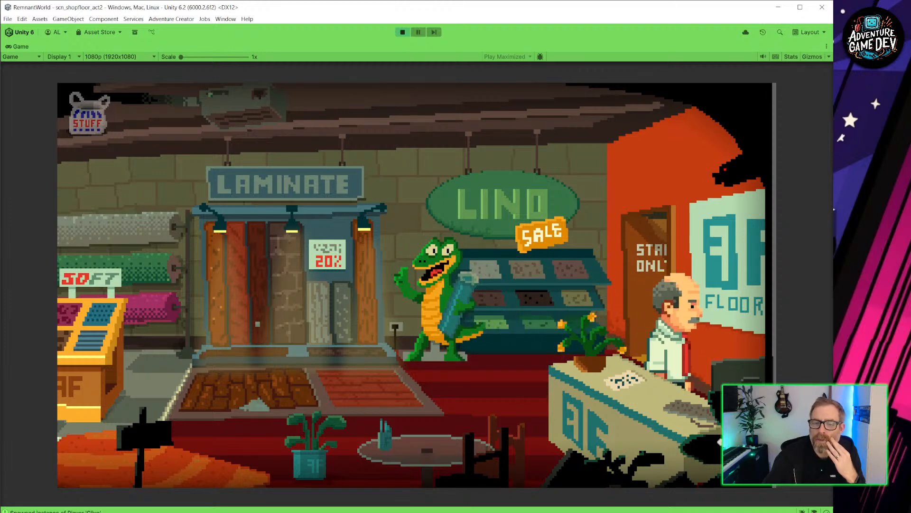
pyautogui.click(719, 446)
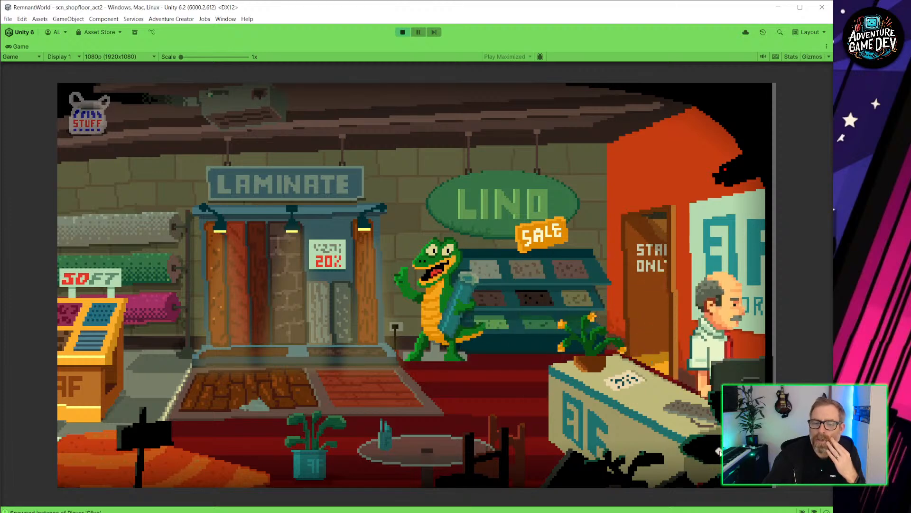
pyautogui.click(695, 464)
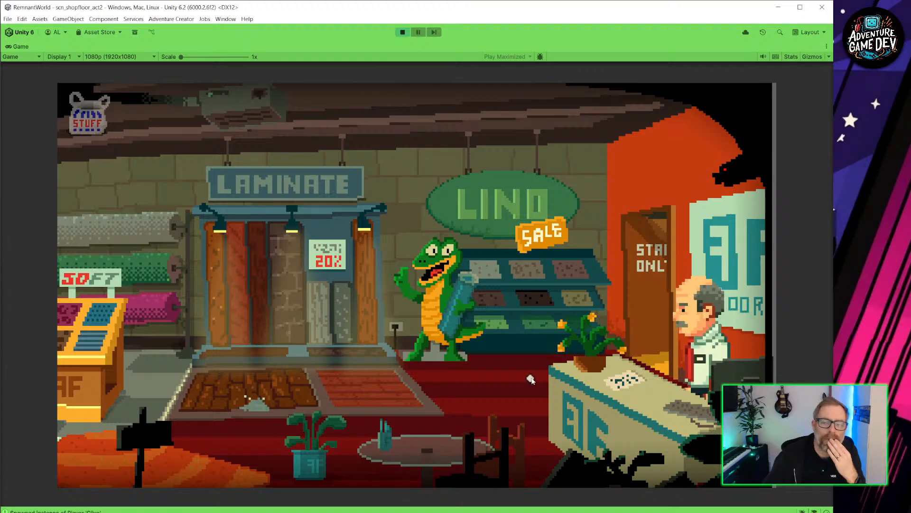
pyautogui.click(404, 32)
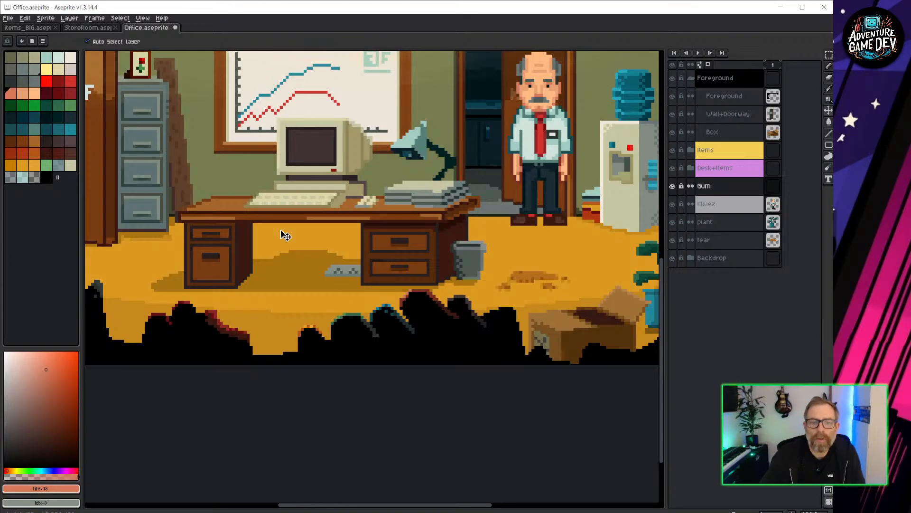
# Step: Switch to Aseprite, open the recent file ShopFloor_wider.aseprite and show all of its layers
pyautogui.scroll(-1, 132, 161)
pyautogui.click(8, 18)
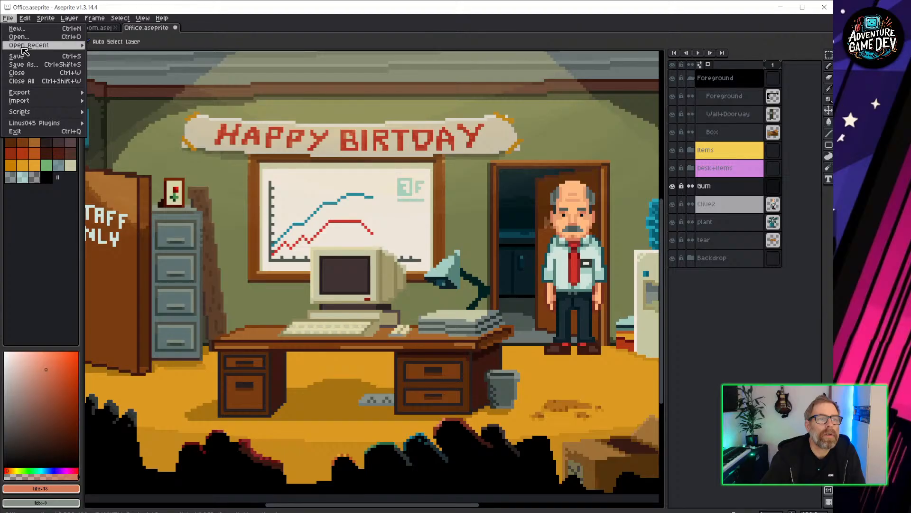
pyautogui.moveTo(29, 45)
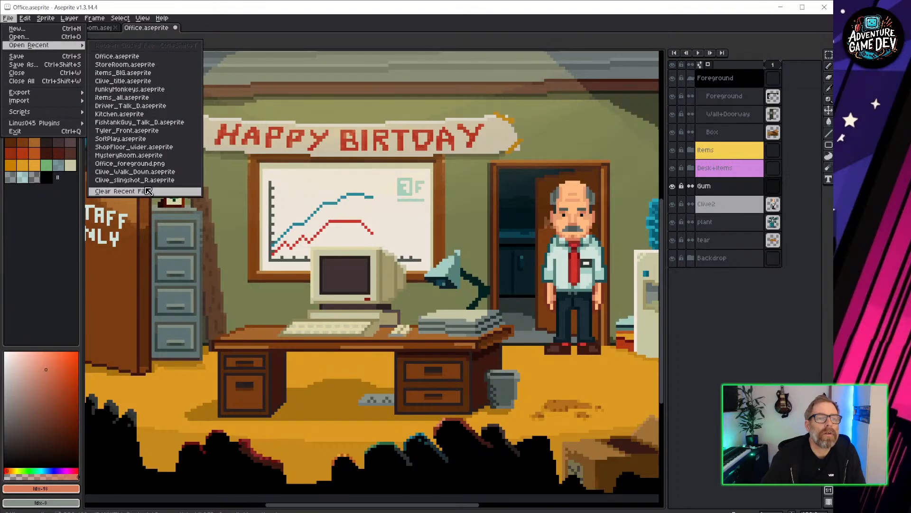
pyautogui.click(162, 148)
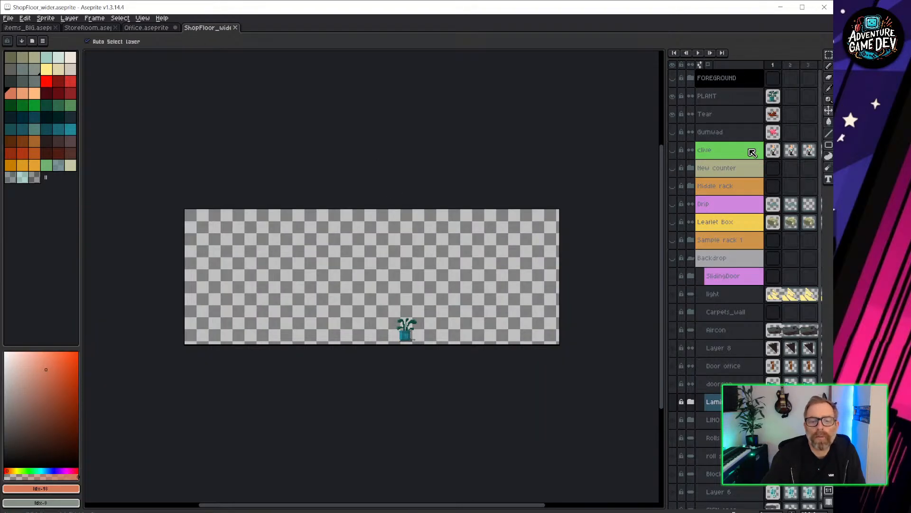
pyautogui.click(672, 65)
# Step: Select the Monitor layer through its artwork on the counter and check it by toggling its visibility off and on
pyautogui.scroll(4, 511, 312)
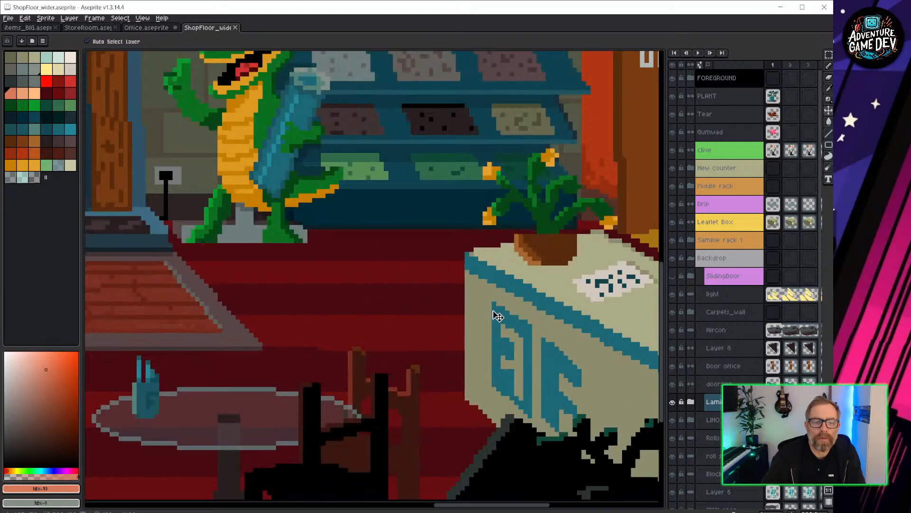
pyautogui.scroll(-5, 555, 283)
pyautogui.scroll(6, 354, 249)
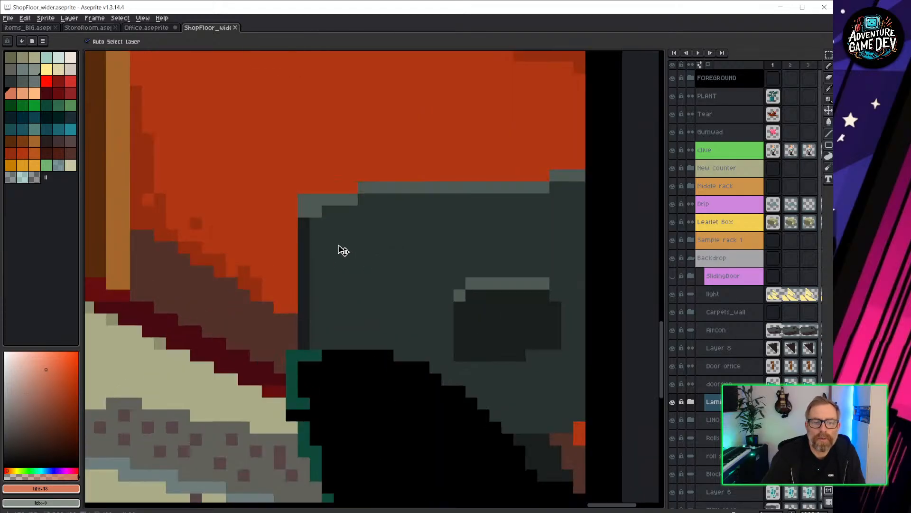
pyautogui.click(332, 234)
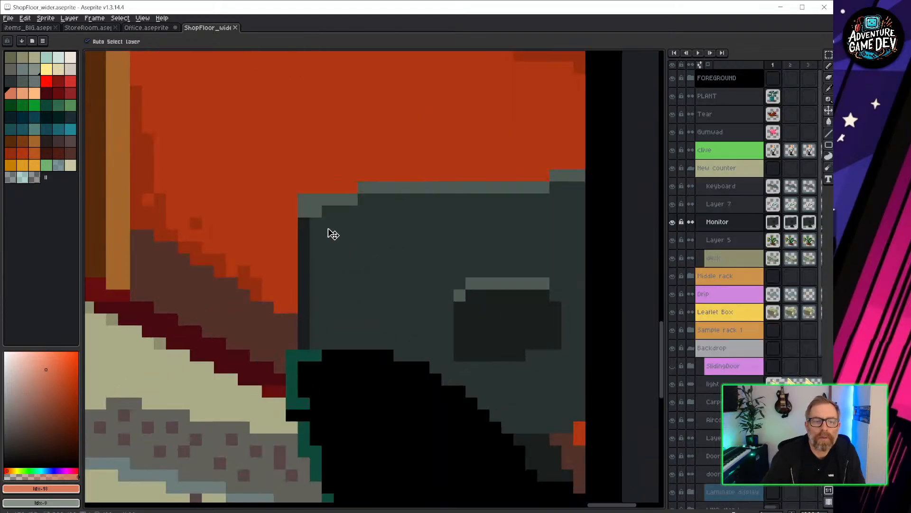
pyautogui.click(672, 222)
pyautogui.click(672, 222)
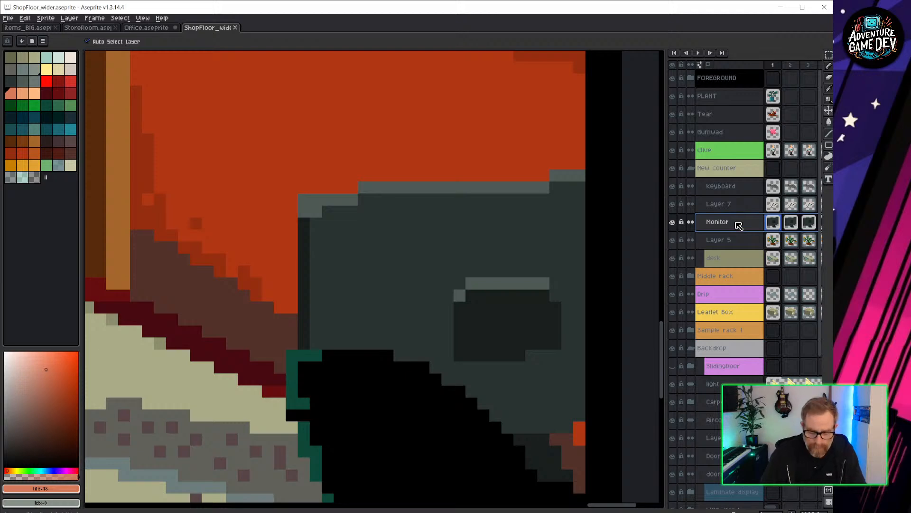
# Step: Add a new layer above Monitor in the New counter group and name it GUM
pyautogui.hotkey('shift', 'n')
pyautogui.doubleClick(733, 223)
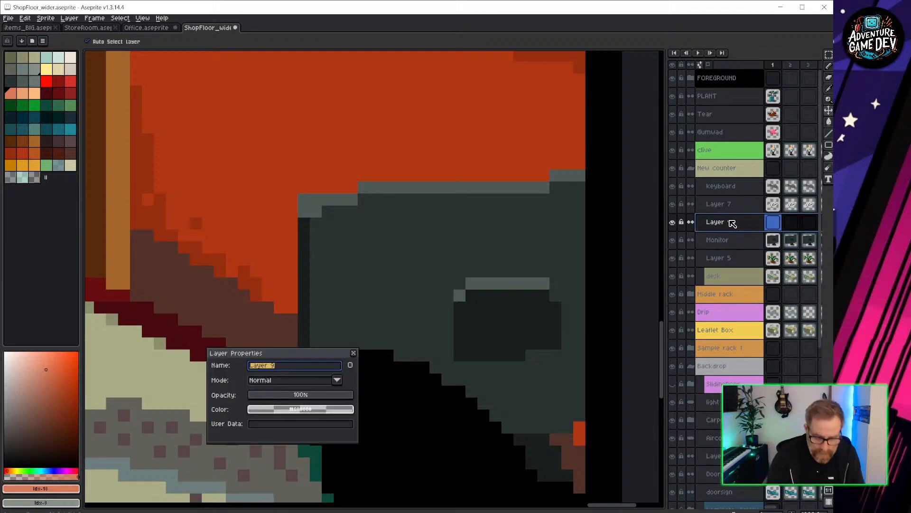
pyautogui.write('GUM')
pyautogui.press('Return')
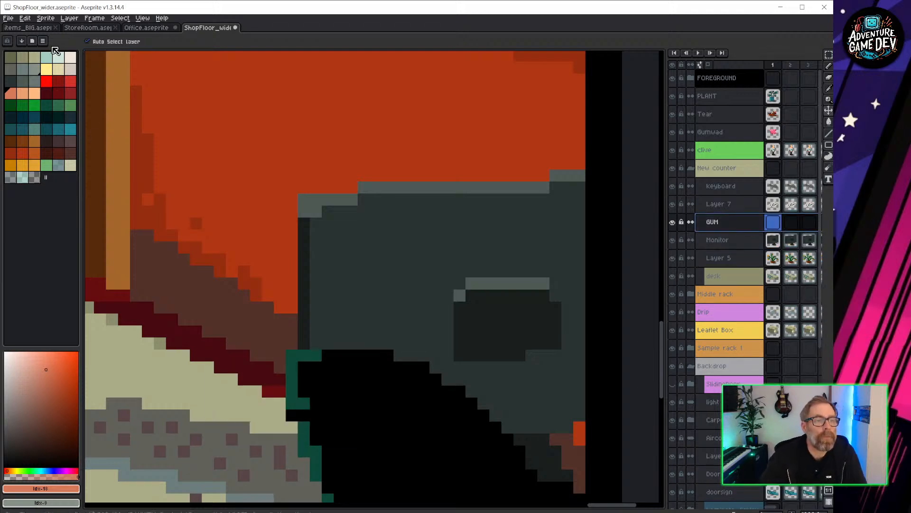
# Step: Mix a bright pink as the drawing colour and set the Pencil brush to 1 px
pyautogui.click(11, 94)
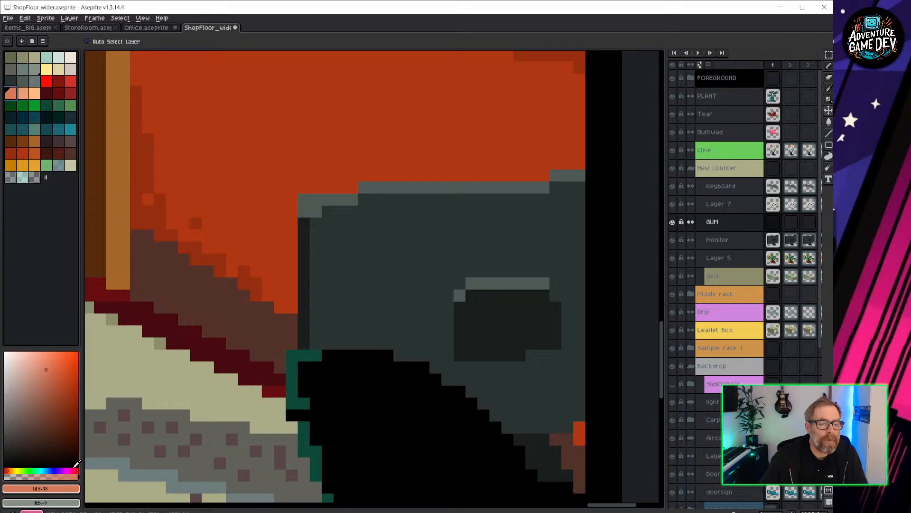
pyautogui.moveTo(73, 469); pyautogui.dragTo(68, 468)
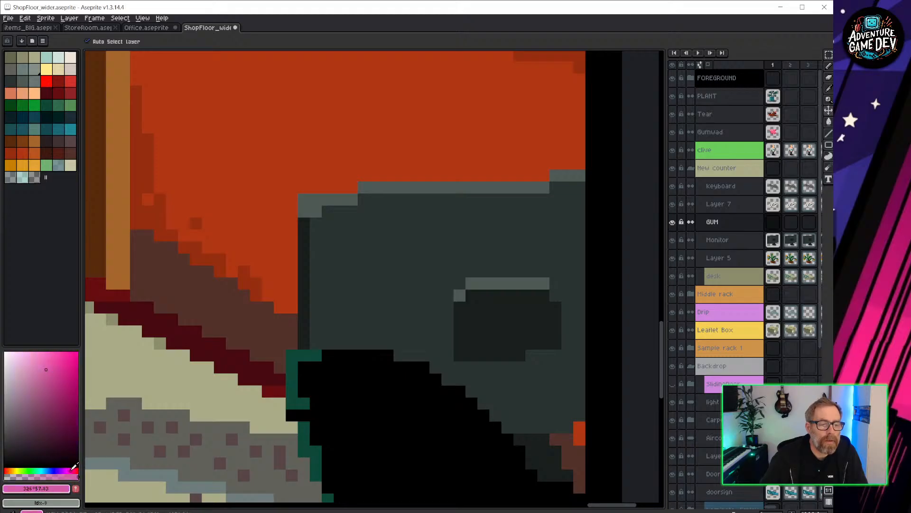
pyautogui.moveTo(55, 372)
pyautogui.mouseDown()
pyautogui.moveTo(65, 340)
pyautogui.moveTo(51, 343)
pyautogui.mouseUp()
pyautogui.scroll(2, 352, 201)
pyautogui.press('b')
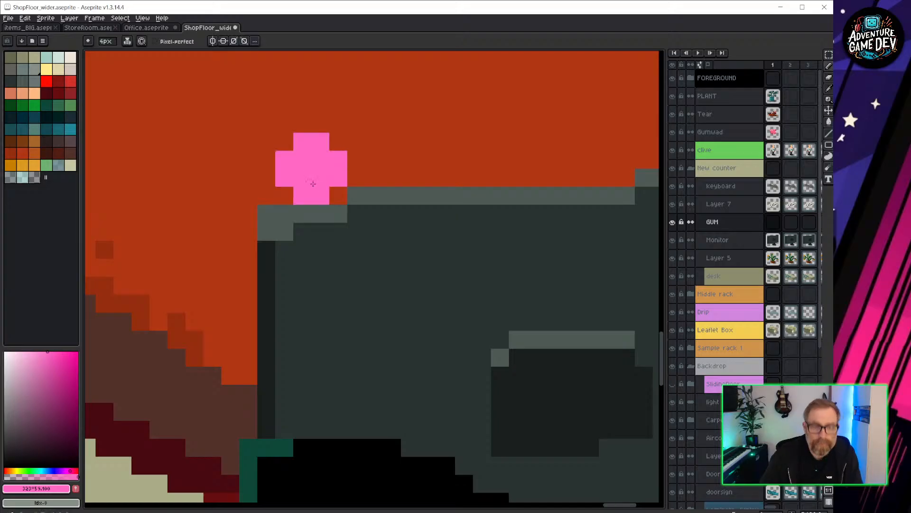
pyautogui.press('-')
pyautogui.press('-')
pyautogui.press('-')
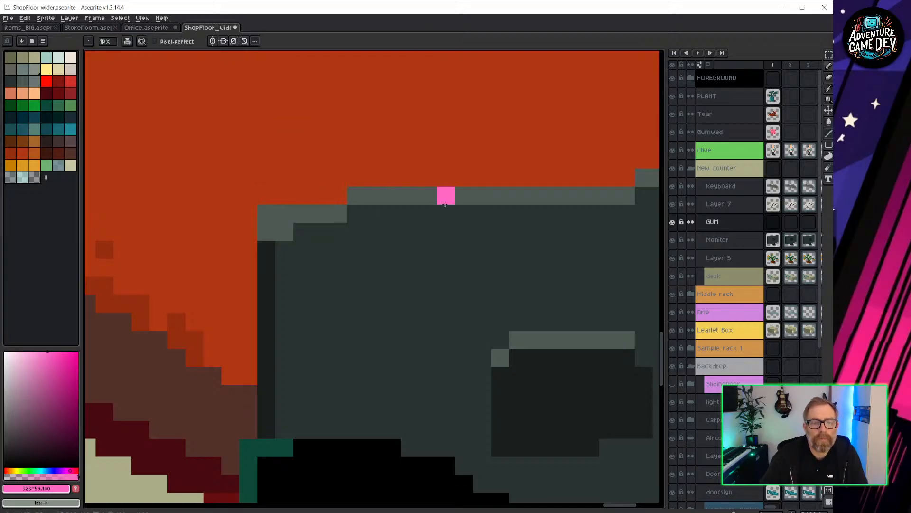
# Step: Draw the gum's body in a slightly softer pink over the monitor's upper outer corner, with a strand hanging down its side
pyautogui.moveTo(445, 199); pyautogui.dragTo(493, 90, button='middle')
pyautogui.moveTo(305, 206); pyautogui.dragTo(305, 297, button='middle')
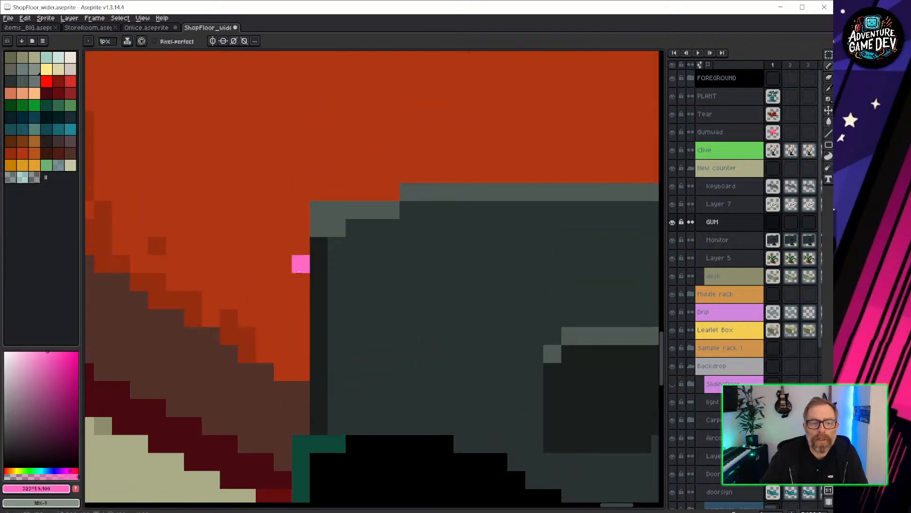
pyautogui.click(74, 374)
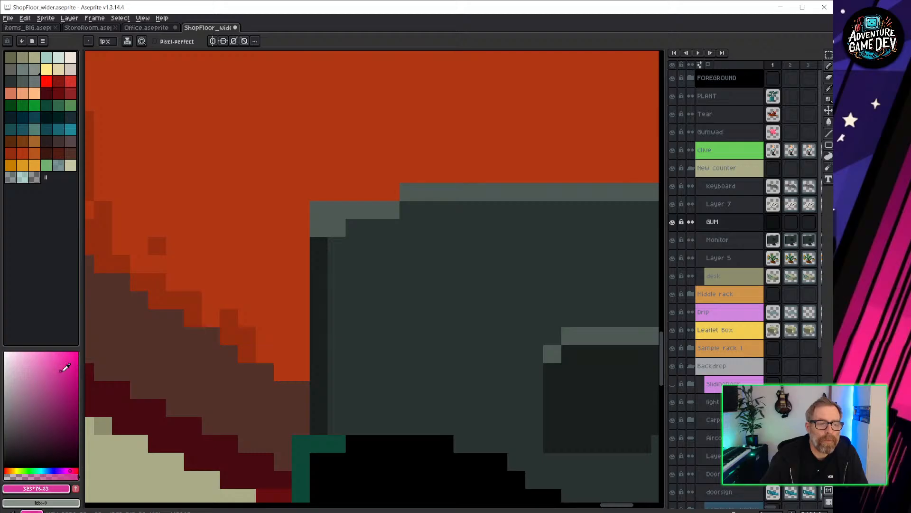
pyautogui.click(60, 360)
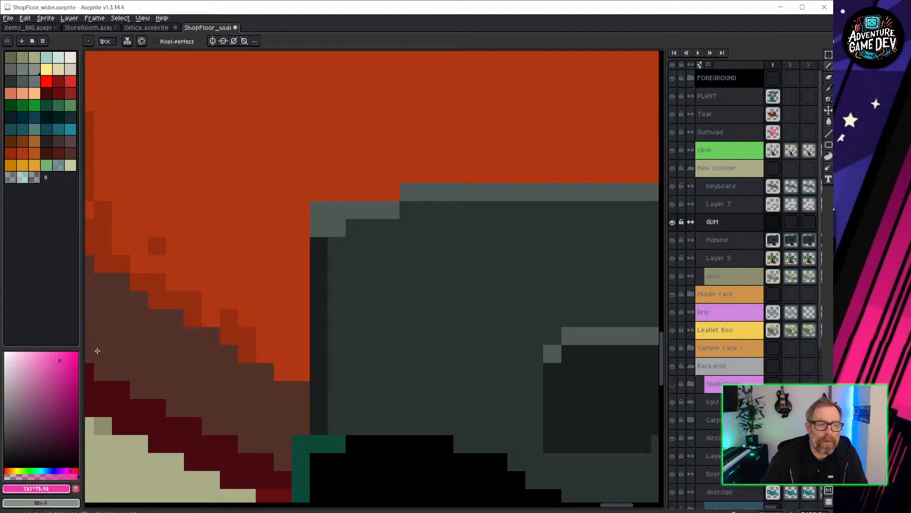
pyautogui.click(48, 355)
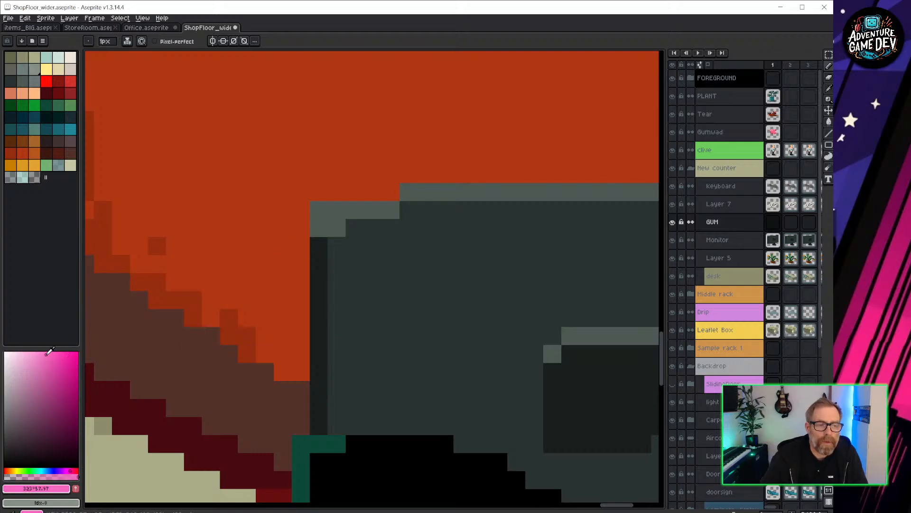
pyautogui.moveTo(300, 236)
pyautogui.mouseDown()
pyautogui.moveTo(301, 191)
pyautogui.moveTo(337, 191)
pyautogui.moveTo(323, 178)
pyautogui.mouseUp()
pyautogui.click(318, 210)
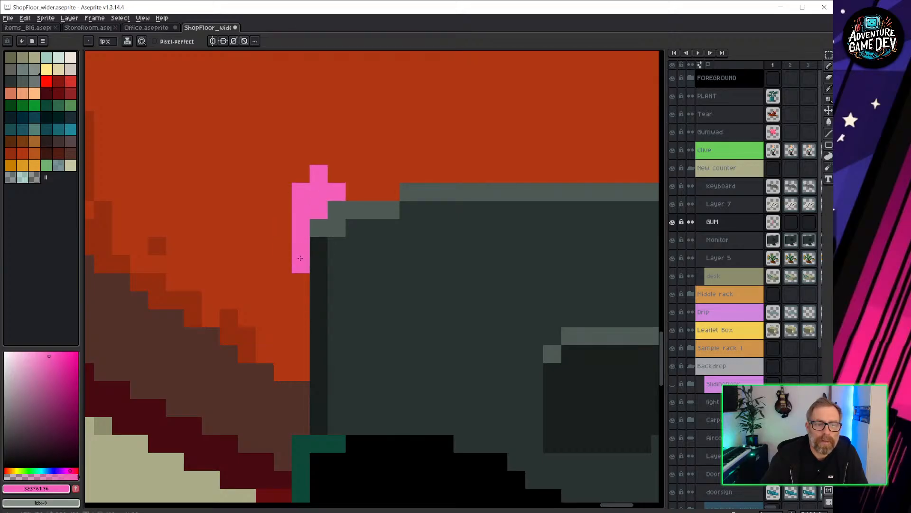
# Step: Shade the gum with a darker pink at the strand's lower tip and along the edge touching the monitor
pyautogui.click(57, 364)
pyautogui.click(300, 264)
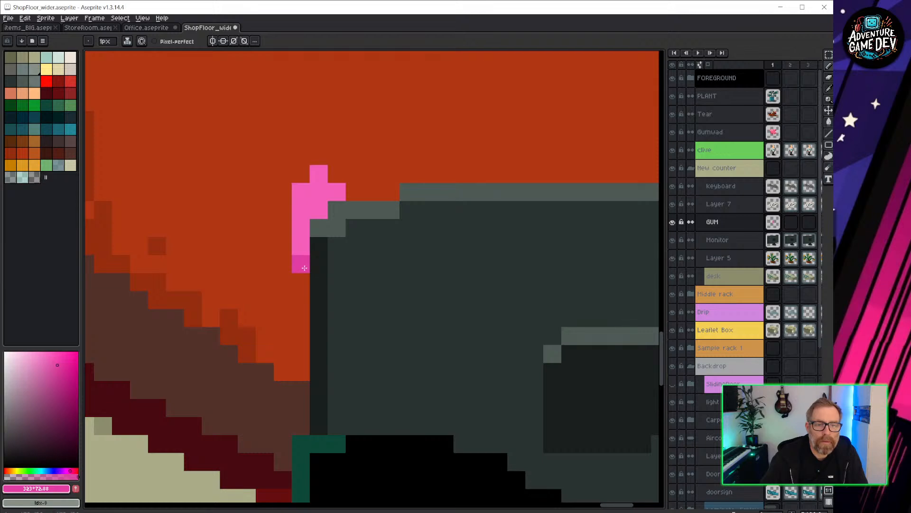
pyautogui.click(319, 210)
pyautogui.click(337, 191)
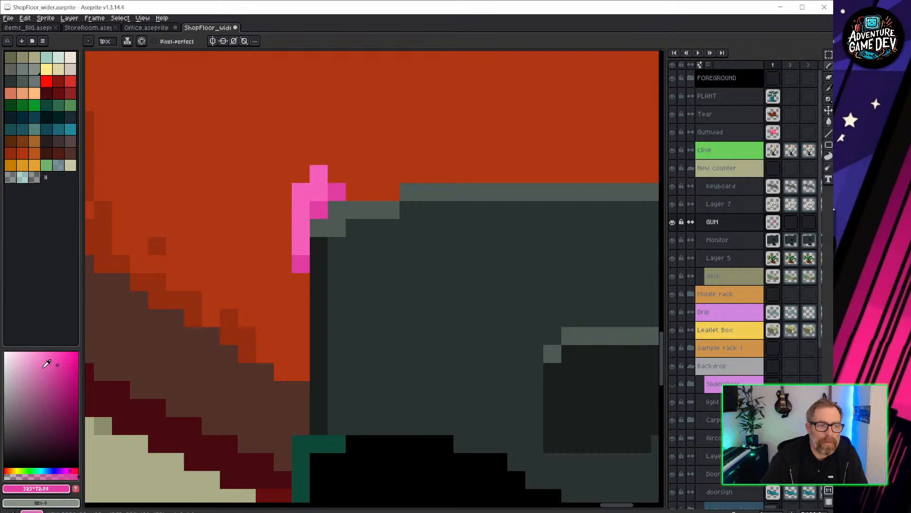
# Step: Add lighter pink highlight pixels around the gum's upper and outer edges
pyautogui.click(44, 355)
pyautogui.click(300, 174)
pyautogui.click(318, 156)
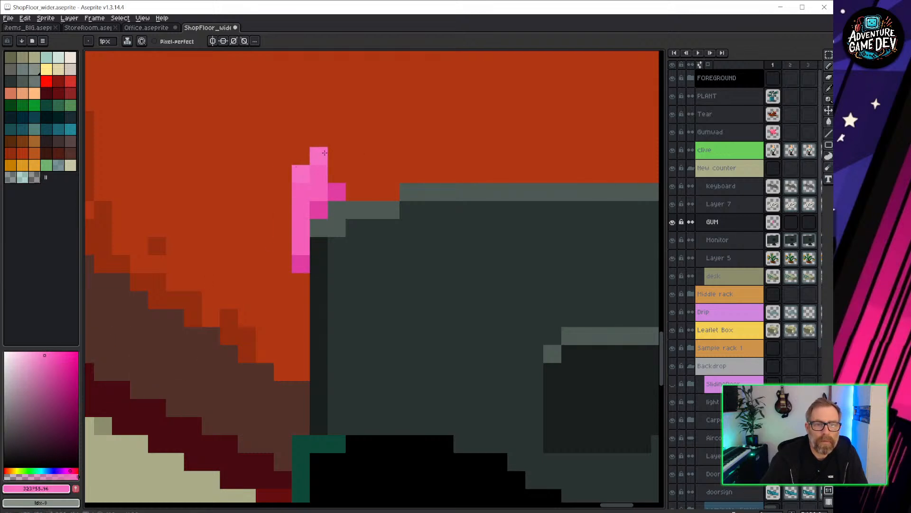
pyautogui.click(335, 172)
pyautogui.click(298, 209)
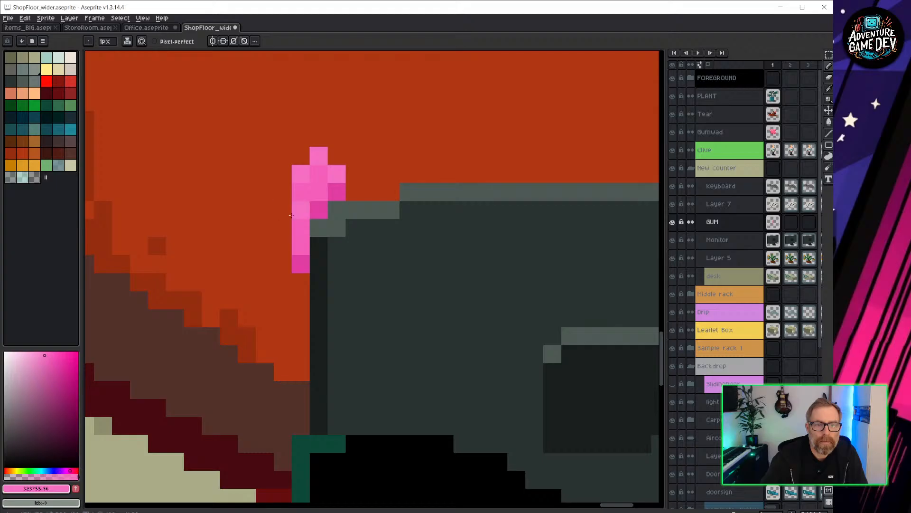
# Step: Sample the gum's darker pink and extend its shading along the monitor's top edge
pyautogui.scroll(-3, 375, 247)
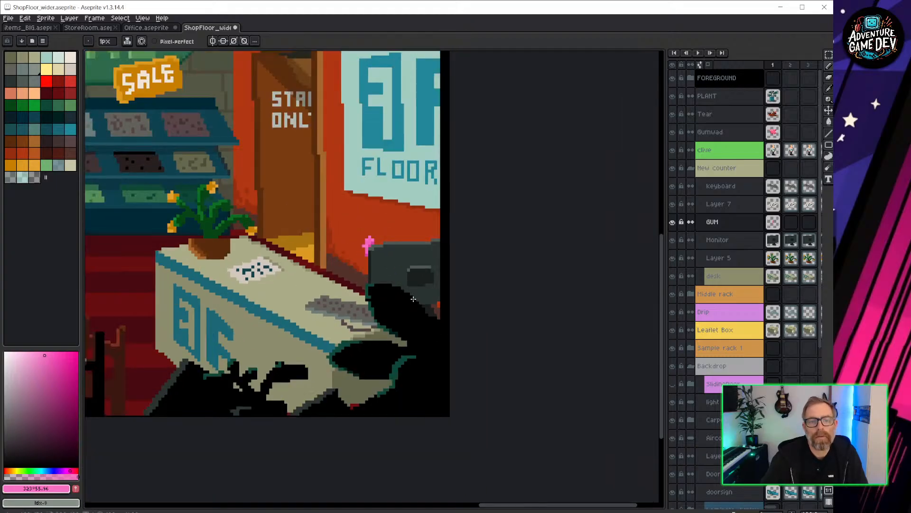
pyautogui.moveTo(313, 321); pyautogui.dragTo(350, 298, button='middle')
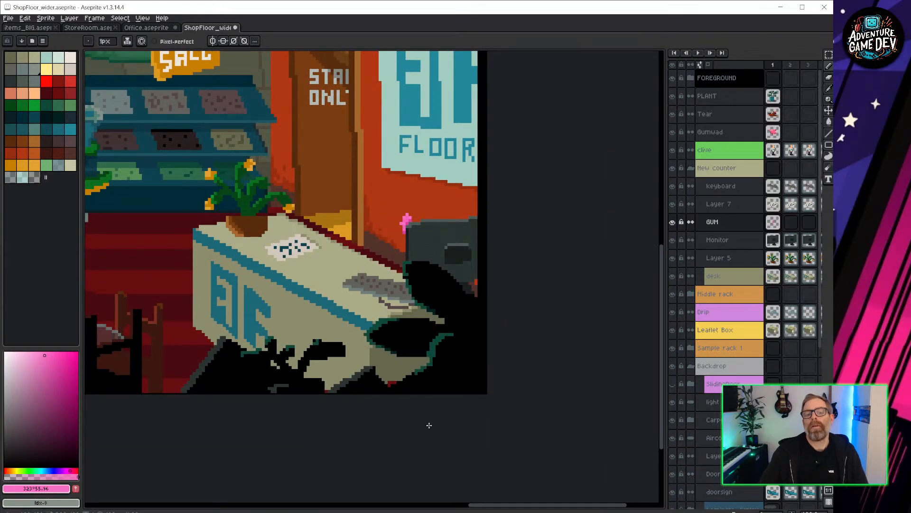
pyautogui.scroll(3, 412, 220)
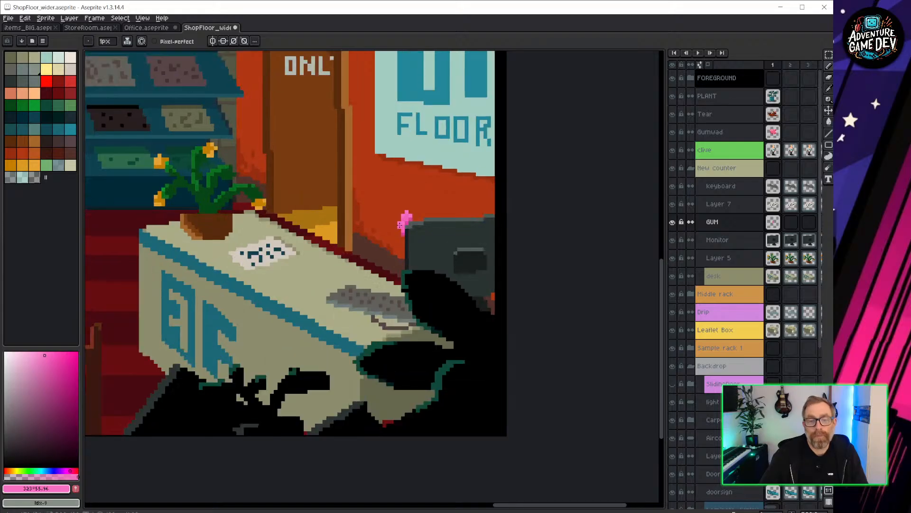
pyautogui.scroll(-4, 450, 239)
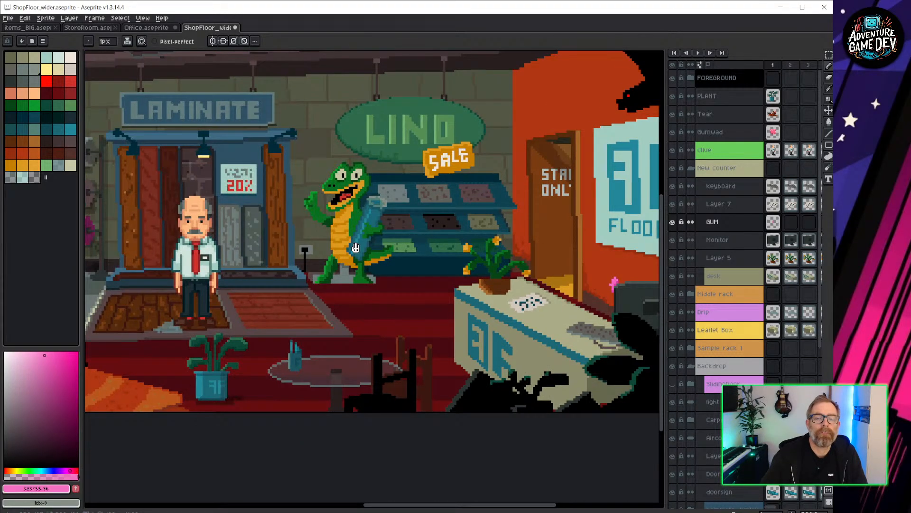
pyautogui.moveTo(356, 248); pyautogui.dragTo(66, 267, button='middle')
pyautogui.scroll(4, 365, 302)
pyautogui.moveTo(224, 309); pyautogui.dragTo(433, 254, button='middle')
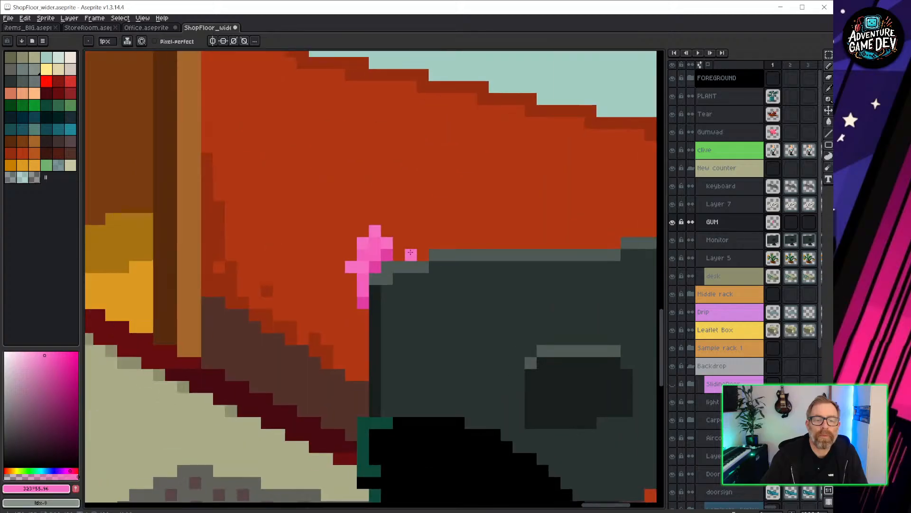
pyautogui.scroll(3, 401, 266)
pyautogui.keyDown('alt'); pyautogui.click(359, 209); pyautogui.keyUp('alt')
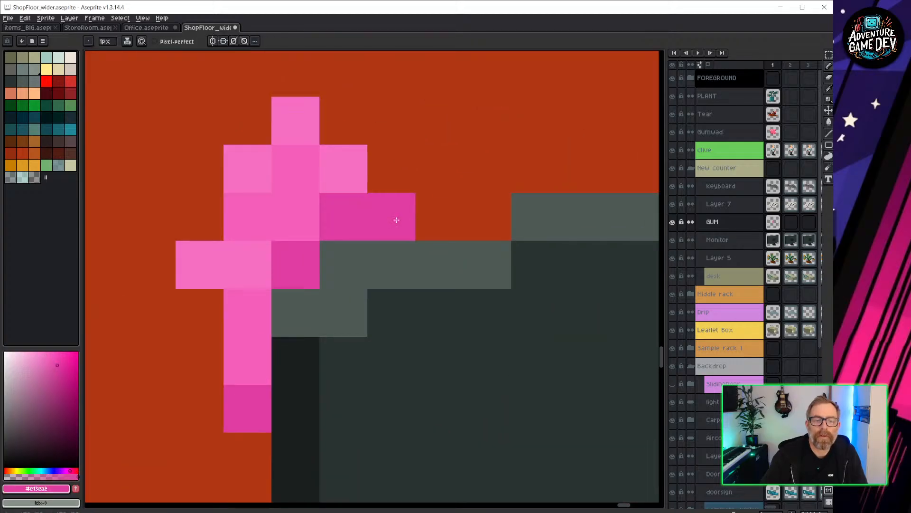
pyautogui.click(430, 217)
# Step: Widen the gum's body above the dark shading with the mid pink and cap it with sampled light pink highlights
pyautogui.keyDown('alt'); pyautogui.click(311, 179); pyautogui.keyUp('alt')
pyautogui.click(350, 174)
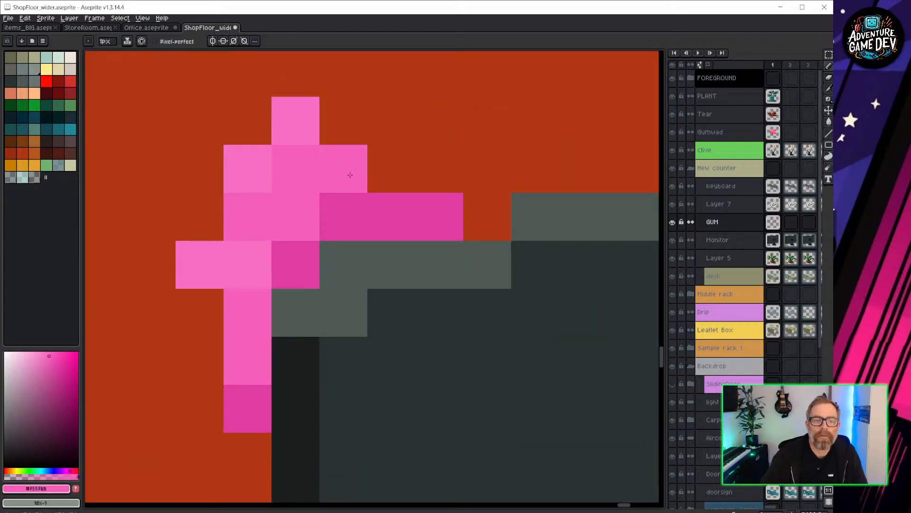
pyautogui.click(391, 168)
pyautogui.keyDown('alt'); pyautogui.click(314, 125); pyautogui.keyUp('alt')
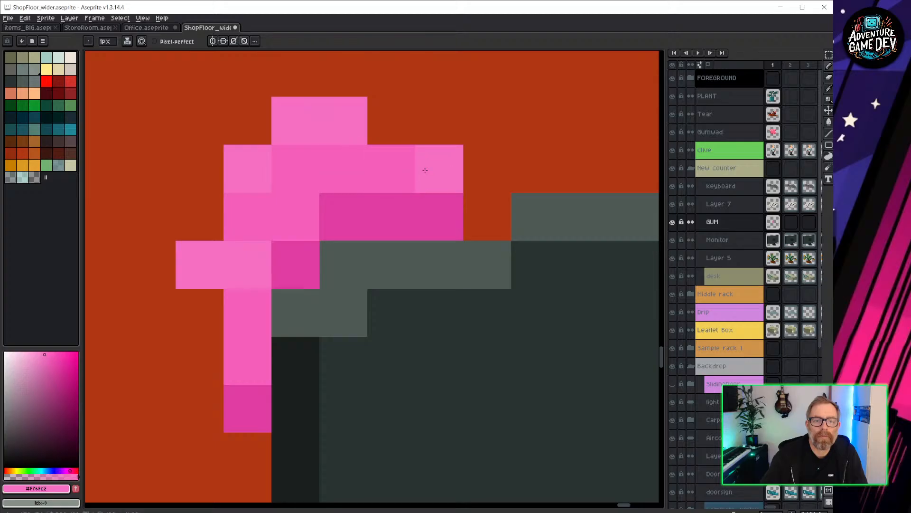
# Step: Hide every artwork layer except GUM, including the others in the New counter group, and select the GUM layer
pyautogui.scroll(-4, 425, 170)
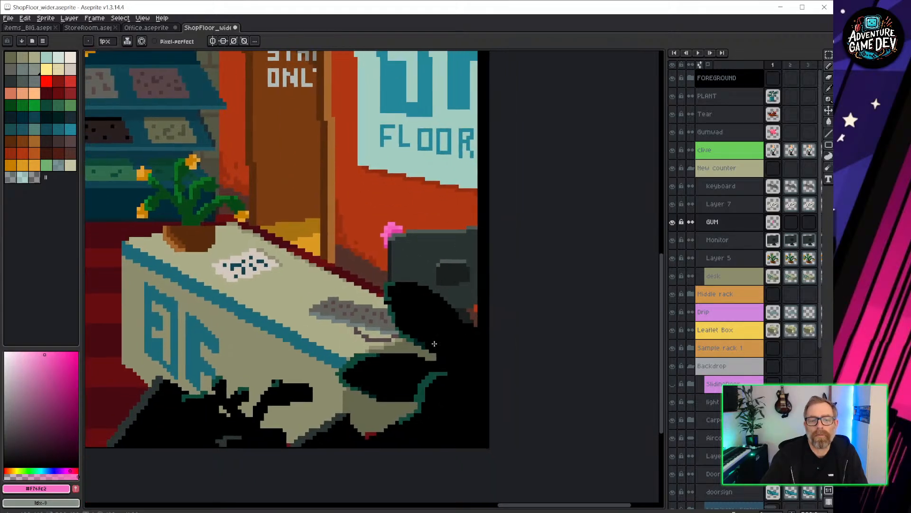
pyautogui.click(712, 222)
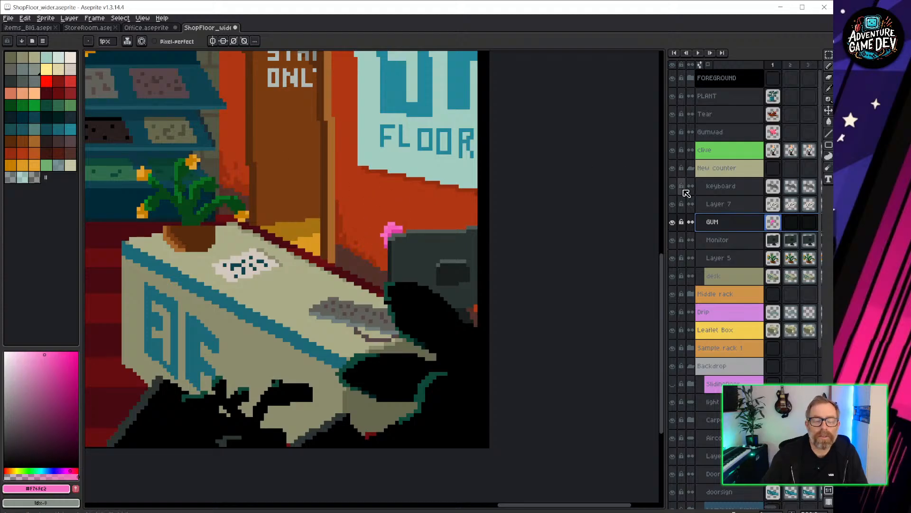
pyautogui.click(774, 223)
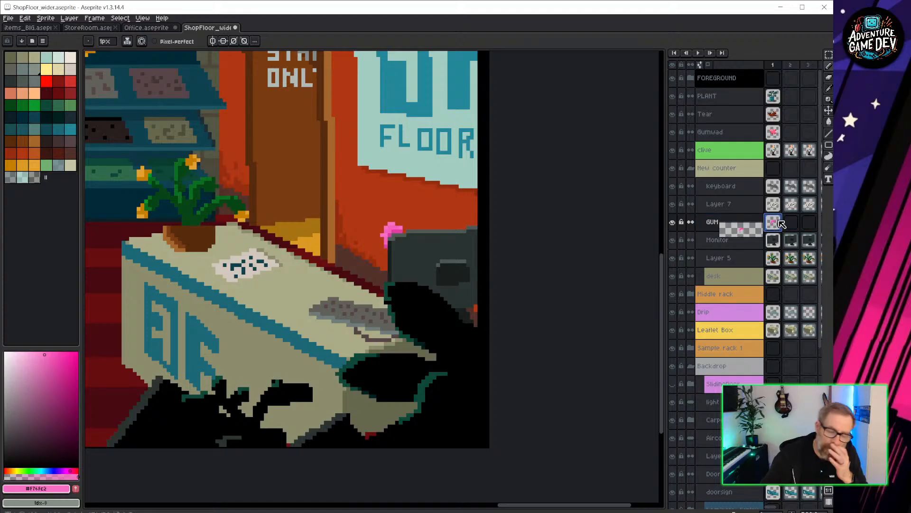
pyautogui.click(673, 65)
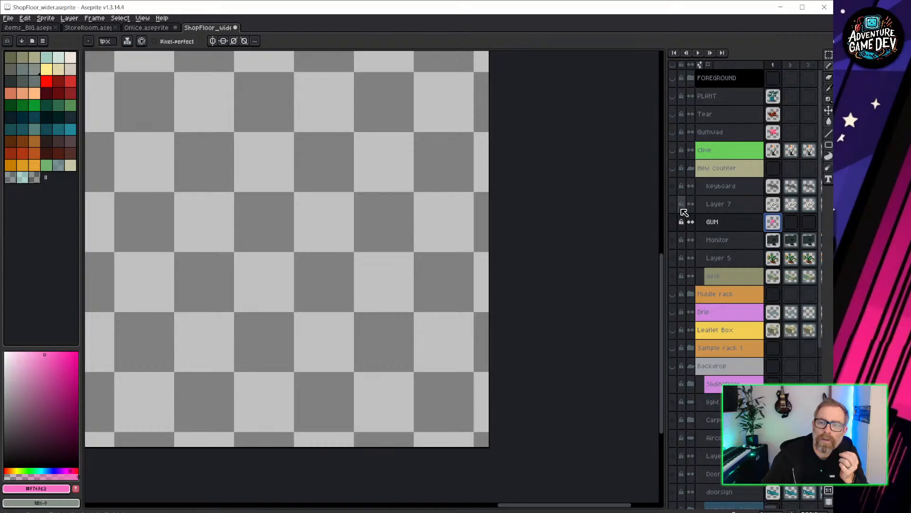
pyautogui.click(673, 221)
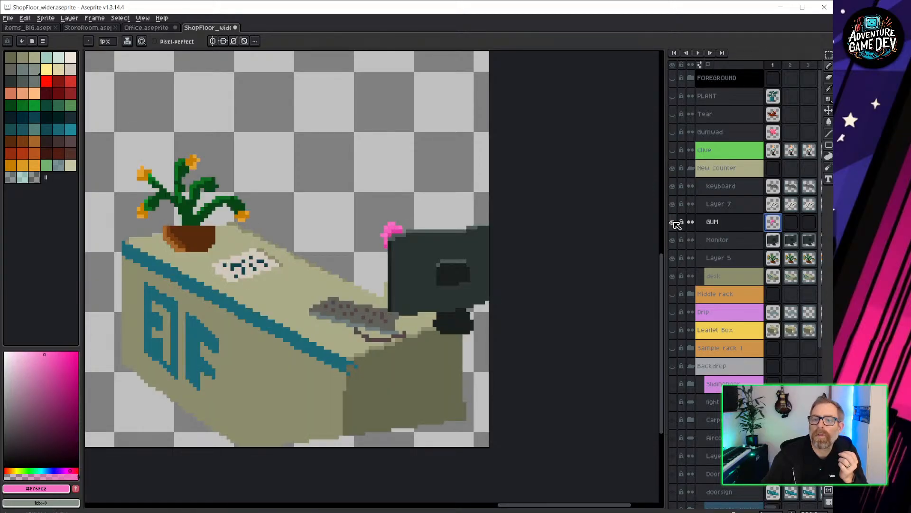
pyautogui.moveTo(673, 186); pyautogui.dragTo(673, 204)
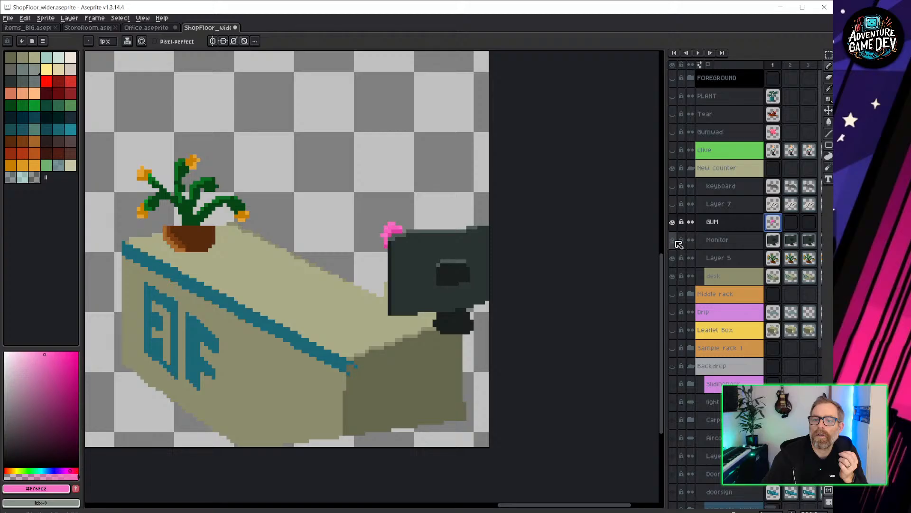
pyautogui.moveTo(674, 241); pyautogui.dragTo(675, 285)
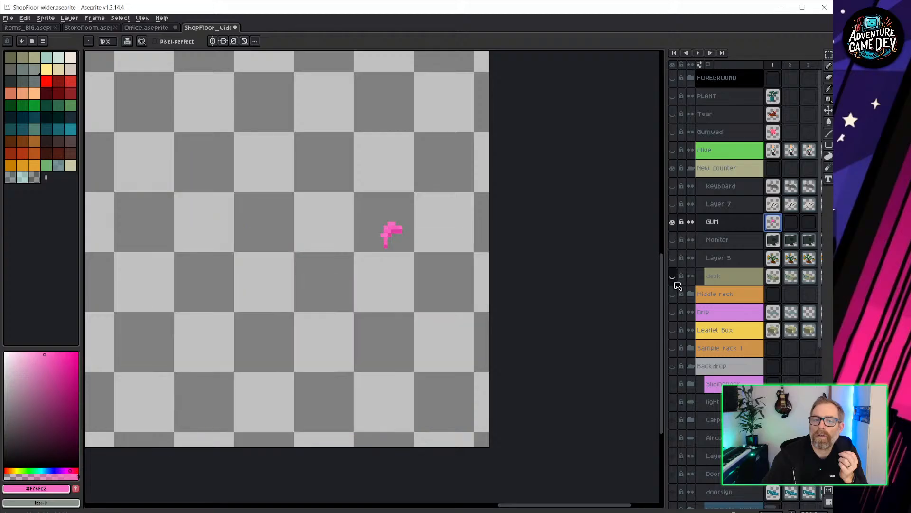
pyautogui.click(724, 229)
pyautogui.scroll(-5, 316, 215)
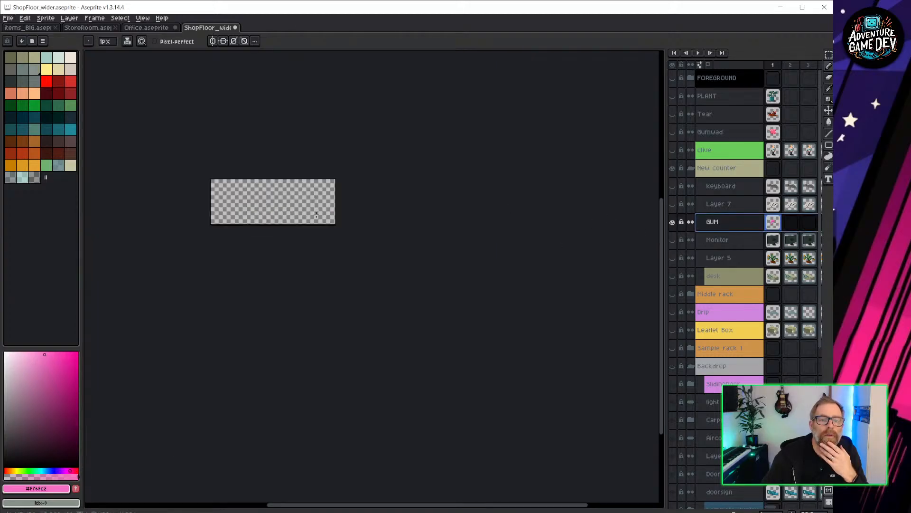
pyautogui.scroll(6, 316, 214)
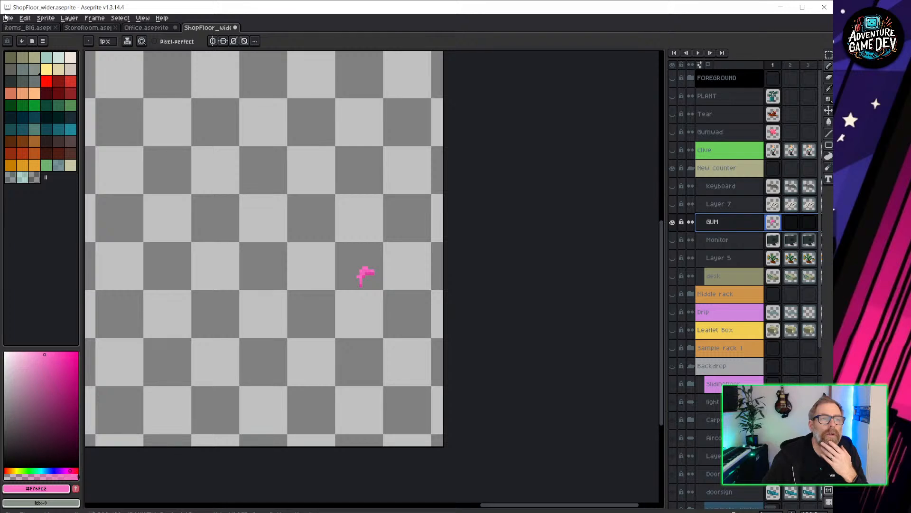
pyautogui.click(8, 18)
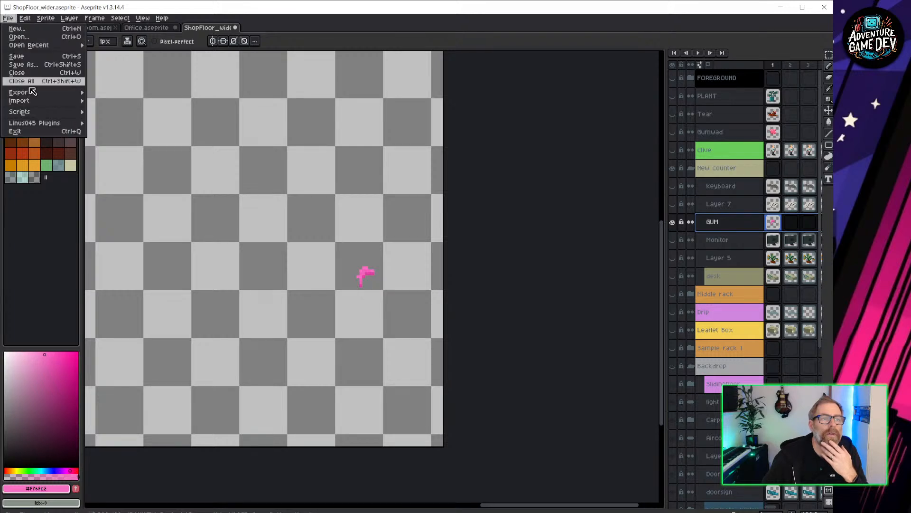
pyautogui.moveTo(35, 94)
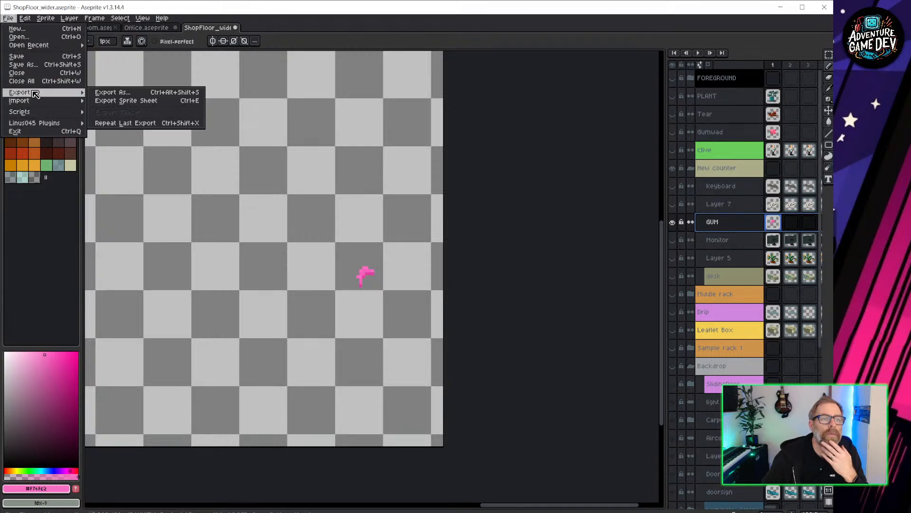
pyautogui.click(133, 93)
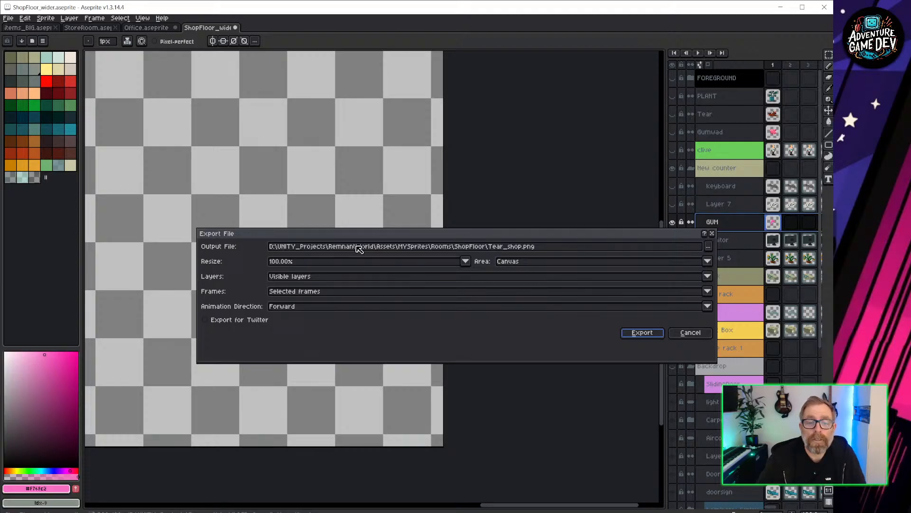
pyautogui.click(708, 262)
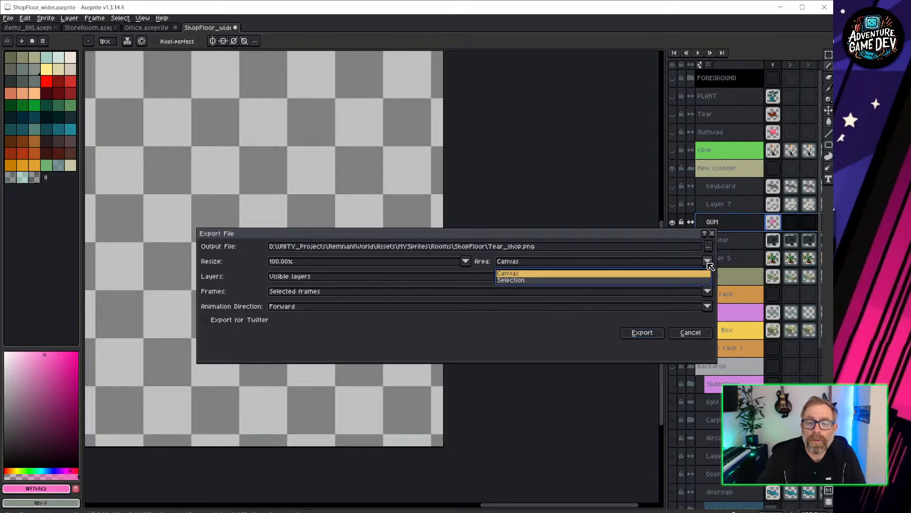
pyautogui.click(691, 332)
# Step: Marquee-select the area around the gum and set the export area to Selection
pyautogui.press('m')
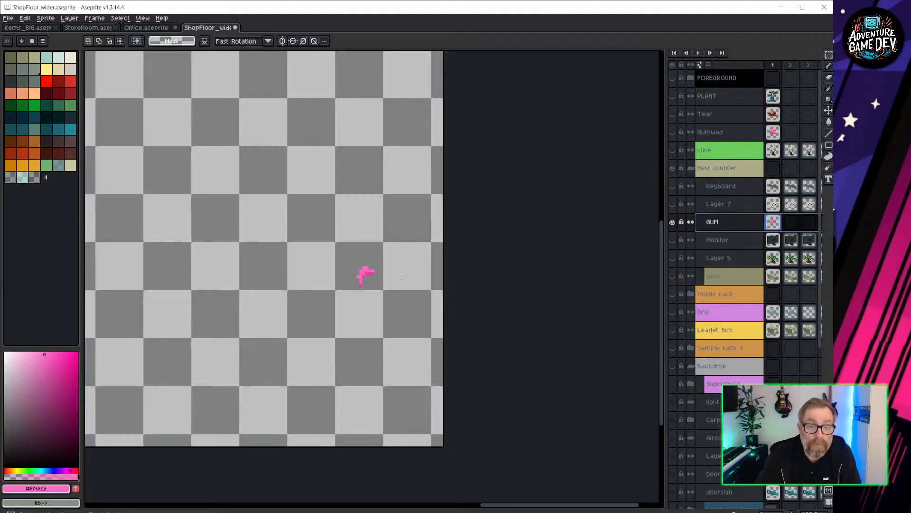
pyautogui.moveTo(348, 259); pyautogui.dragTo(379, 291)
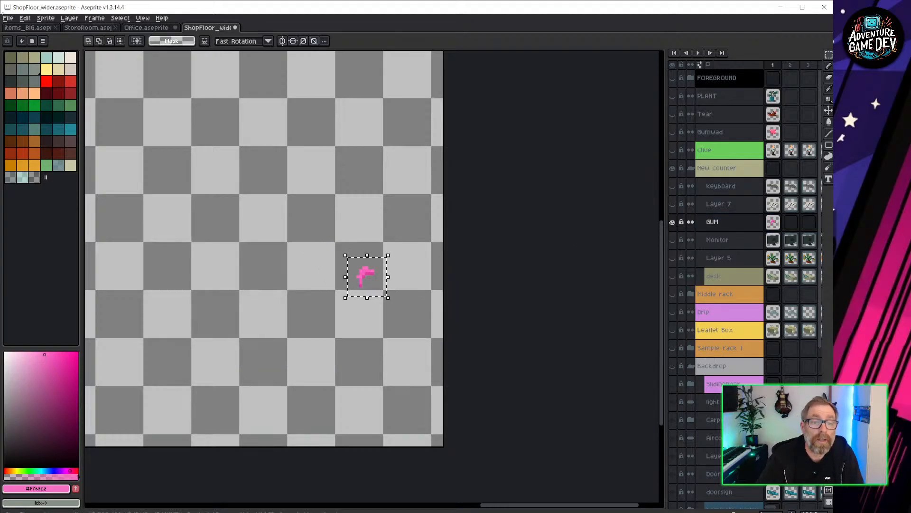
pyautogui.click(9, 18)
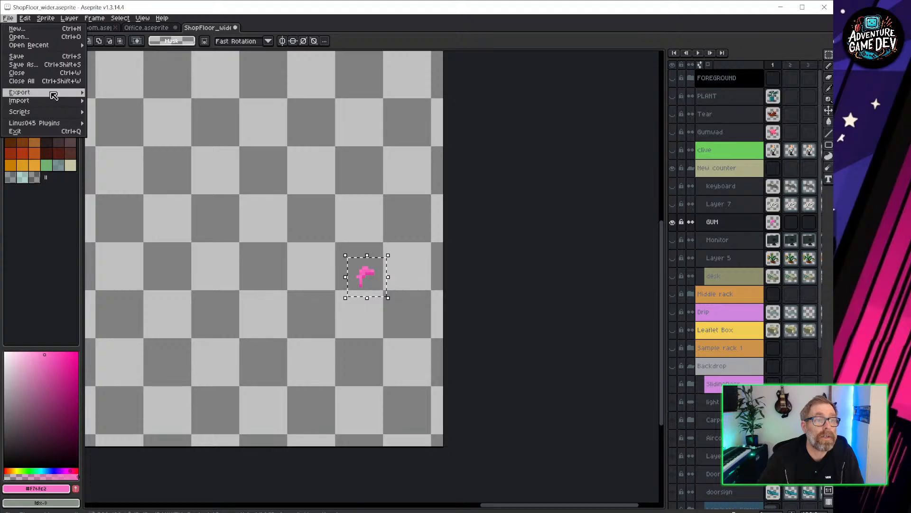
pyautogui.moveTo(53, 93)
pyautogui.click(138, 94)
pyautogui.click(605, 261)
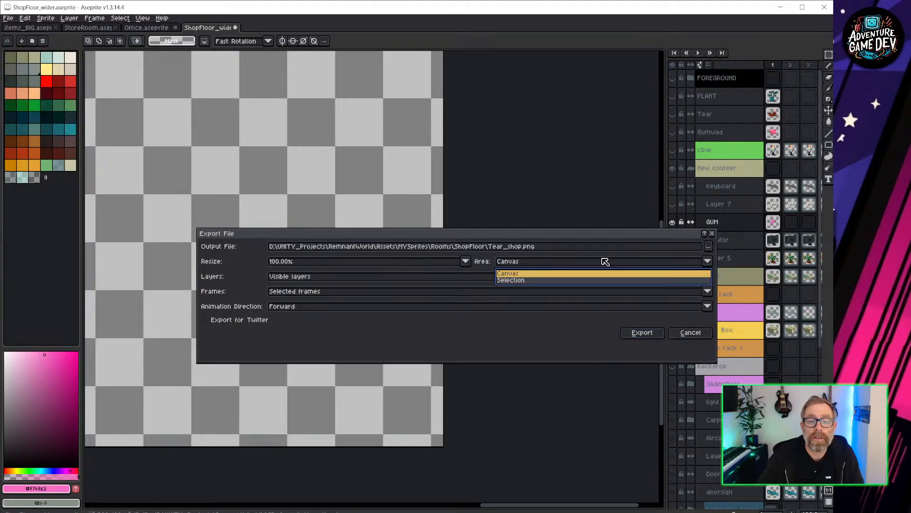
pyautogui.click(532, 280)
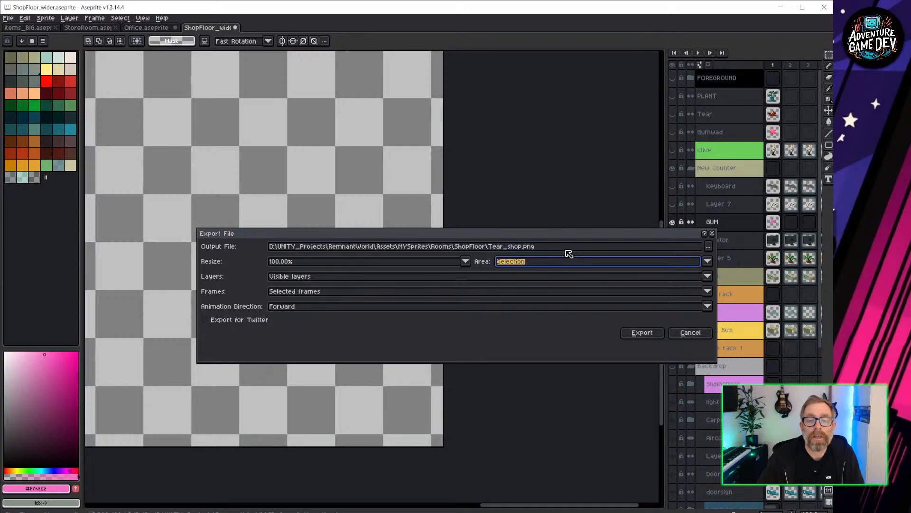
# Step: Export the selected gum artwork as gum.png into the project's ShopFloor folder
pyautogui.click(708, 246)
pyautogui.click(742, 258)
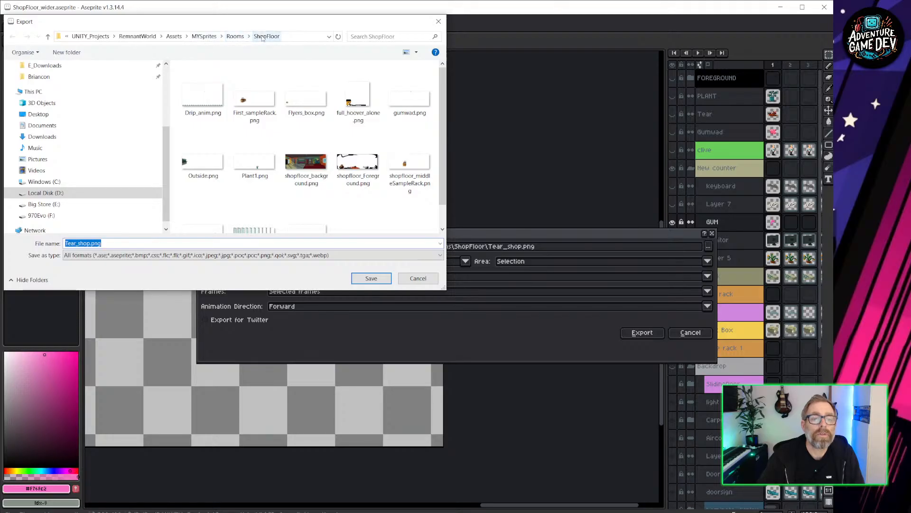
pyautogui.scroll(-1, 239, 142)
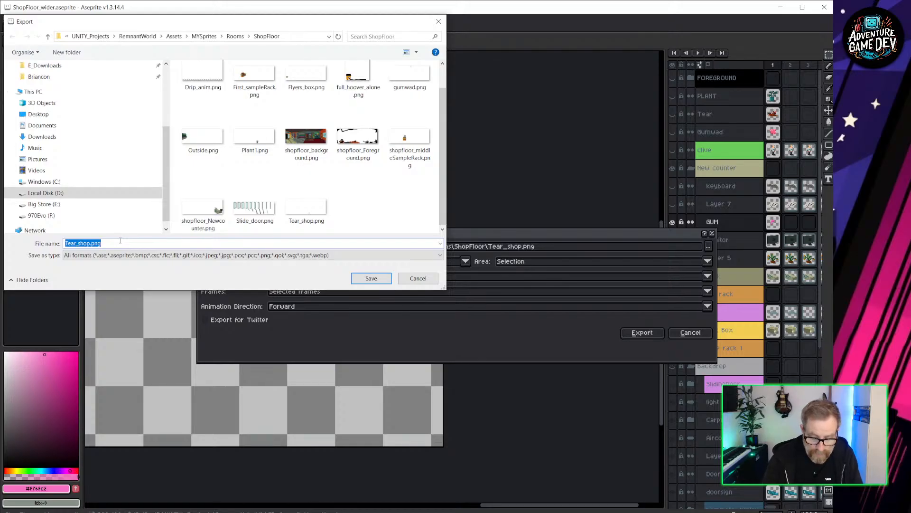
pyautogui.write('gum')
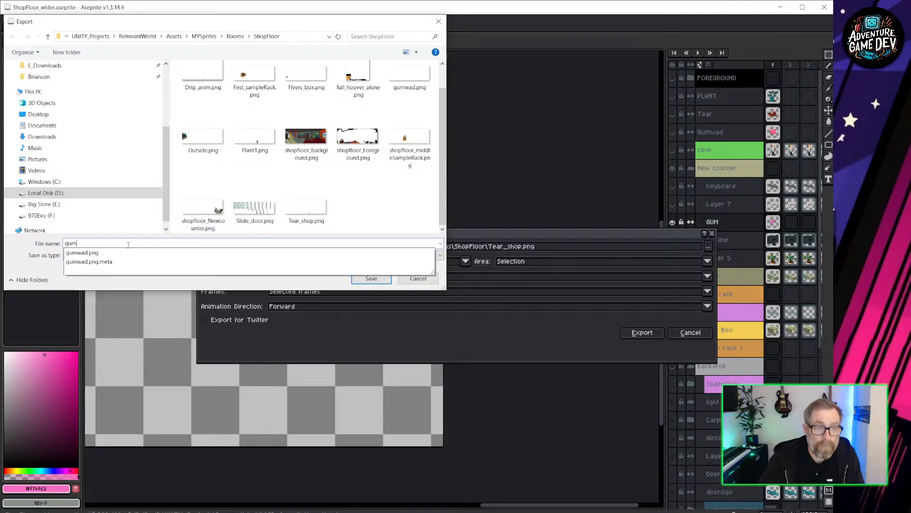
pyautogui.click(371, 278)
pyautogui.click(642, 332)
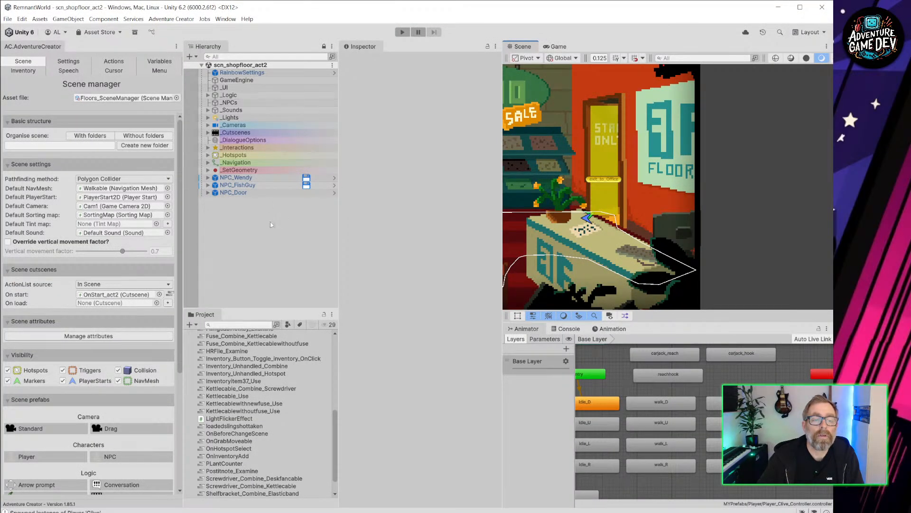
# Step: In Unity, expand _SetGeometry in the scene and select the gum texture in Assets/MYSprites/Rooms/ShopFloor
pyautogui.click(208, 170)
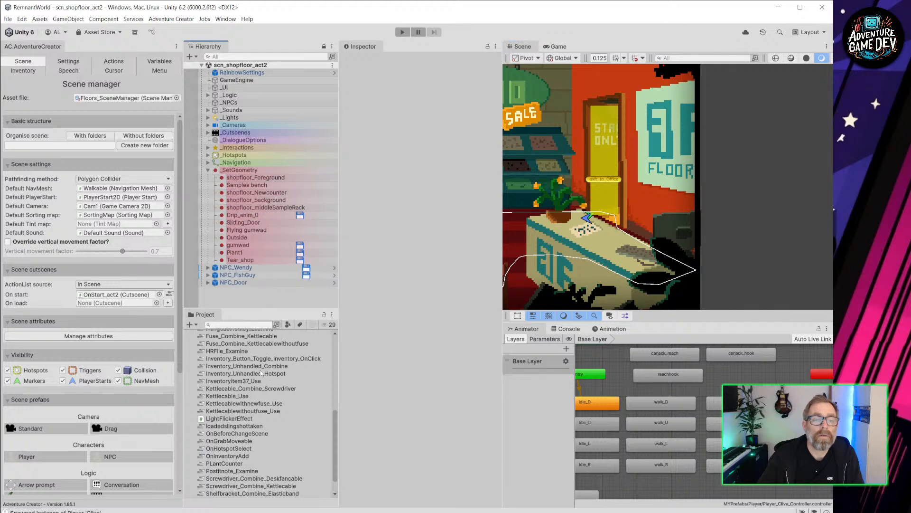
pyautogui.scroll(-2, 262, 378)
pyautogui.scroll(8, 270, 463)
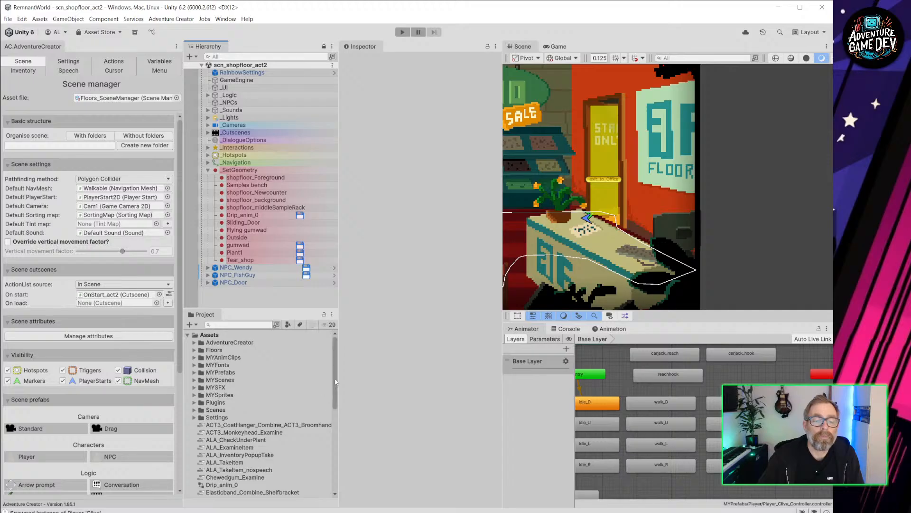
pyautogui.moveTo(335, 382)
pyautogui.mouseDown()
pyautogui.moveTo(342, 432)
pyautogui.moveTo(346, 368)
pyautogui.mouseUp()
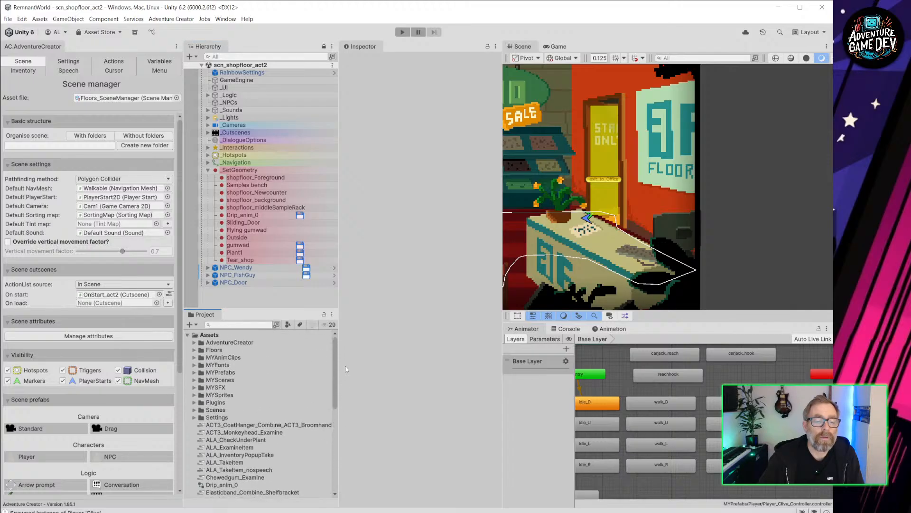
pyautogui.click(194, 396)
pyautogui.click(201, 418)
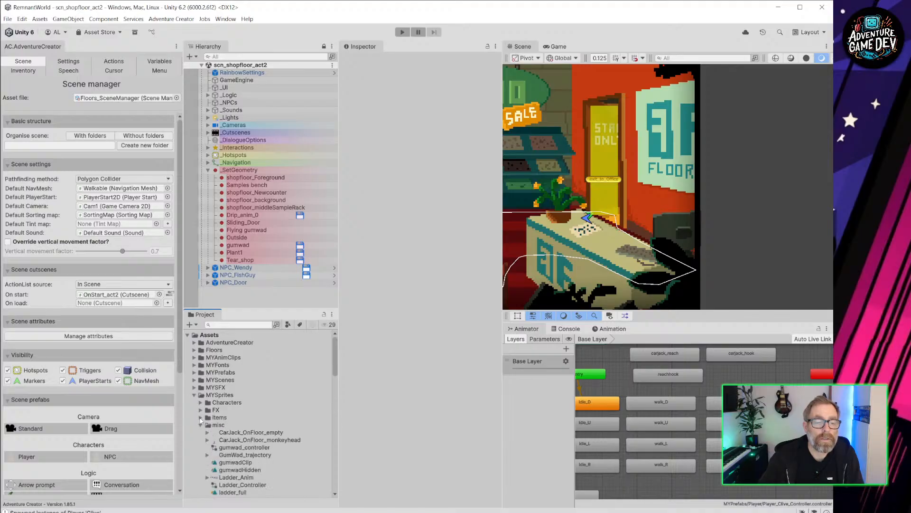
pyautogui.click(201, 425)
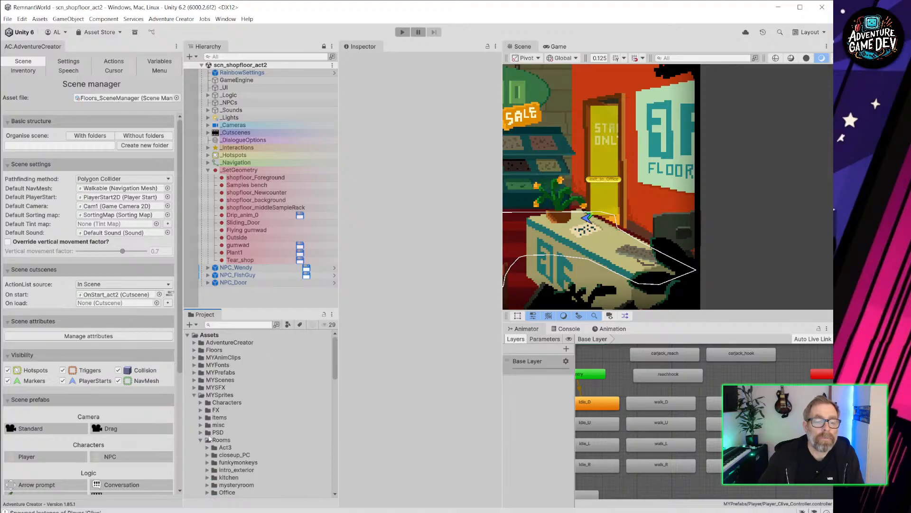
pyautogui.scroll(-3, 237, 459)
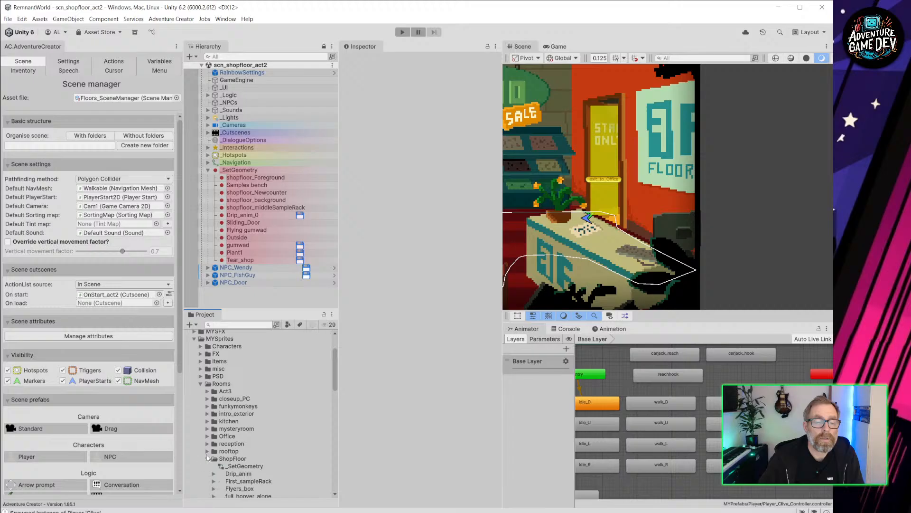
pyautogui.scroll(-6, 259, 433)
pyautogui.click(231, 391)
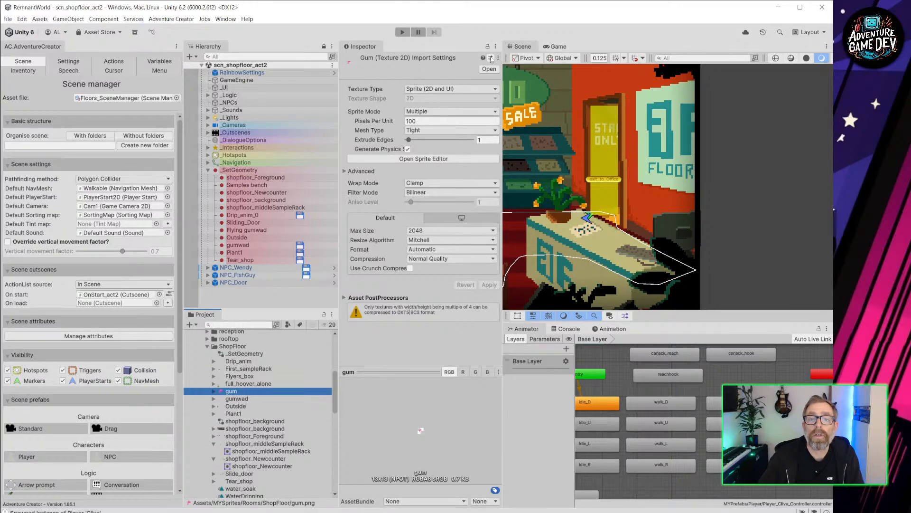
# Step: Apply the PixelArt_Single_Preset to the gum texture's import settings
pyautogui.click(491, 59)
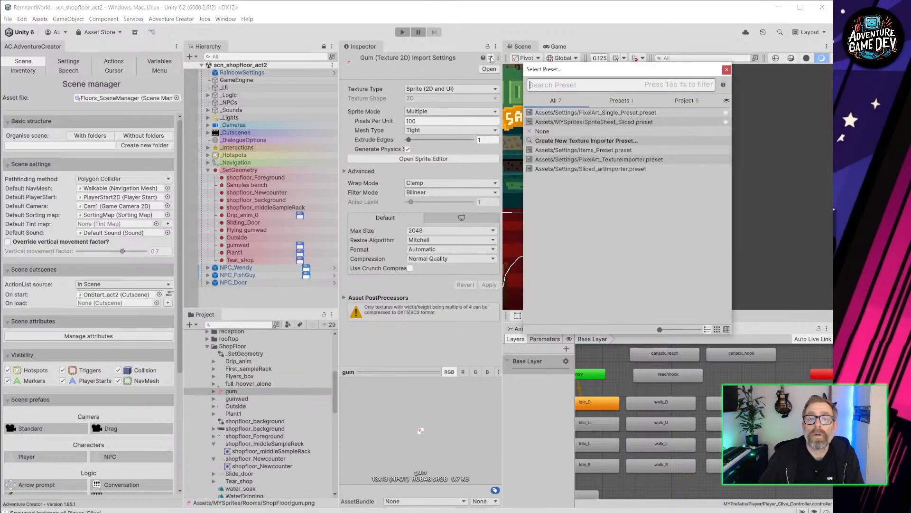
pyautogui.click(640, 113)
pyautogui.click(649, 116)
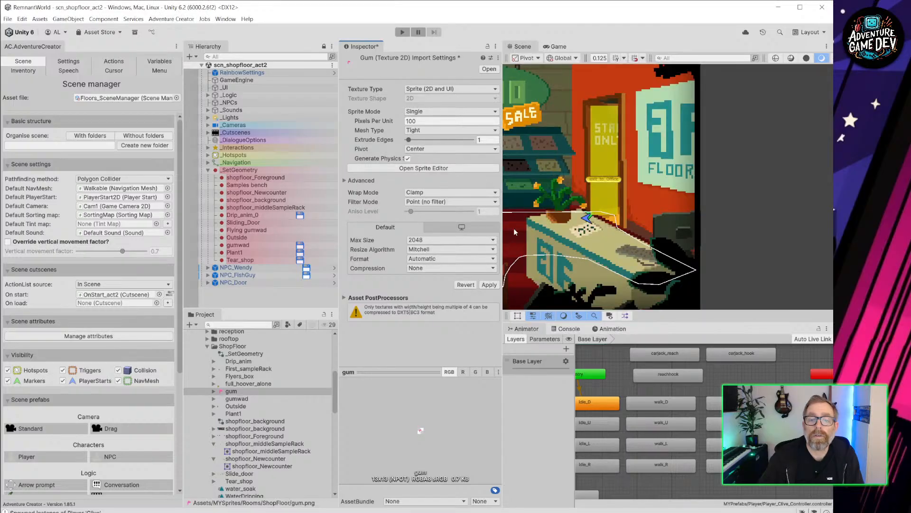
pyautogui.click(490, 286)
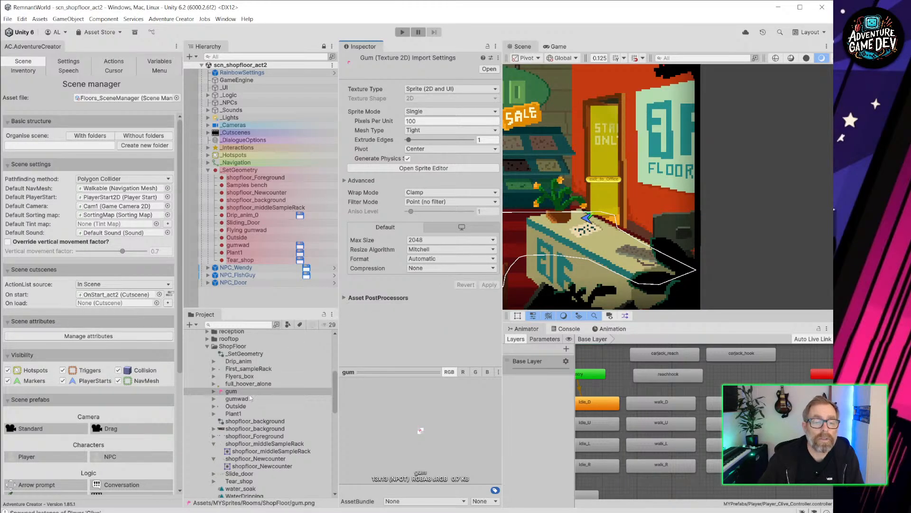
# Step: Add the gum sprite to the scene under _SetGeometry and reset its transform
pyautogui.click(237, 393)
pyautogui.moveTo(231, 392); pyautogui.dragTo(250, 169)
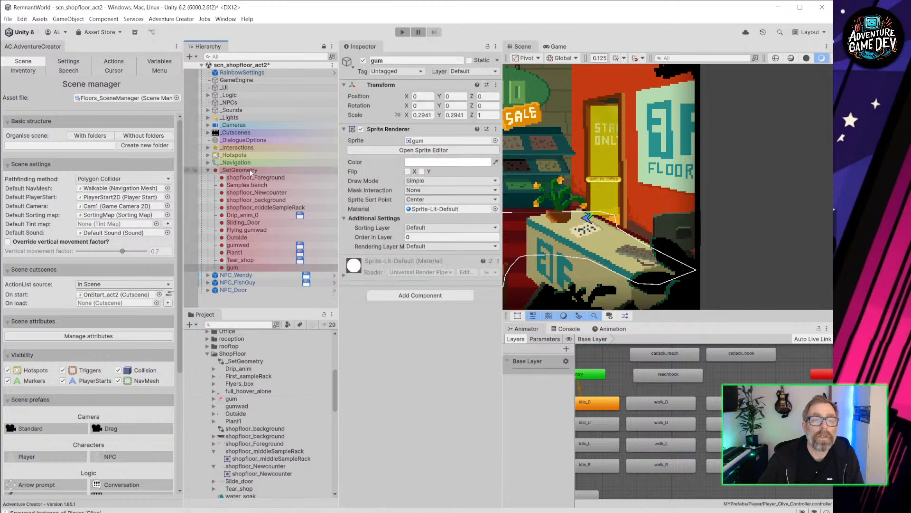
pyautogui.click(495, 84)
pyautogui.click(515, 95)
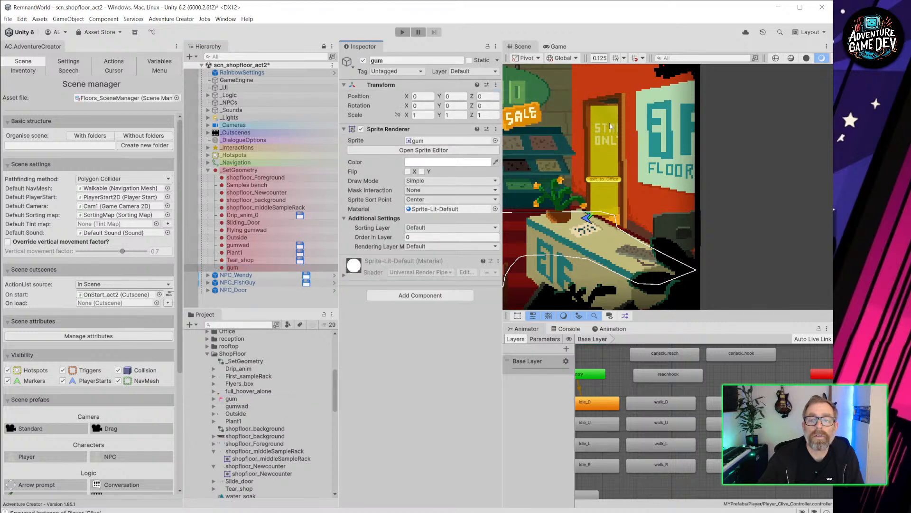
# Step: Move the gum sprite across the shop floor to the counter's monitor, at about X 3.176, Y -0.349
pyautogui.scroll(-2, 617, 181)
pyautogui.press('f')
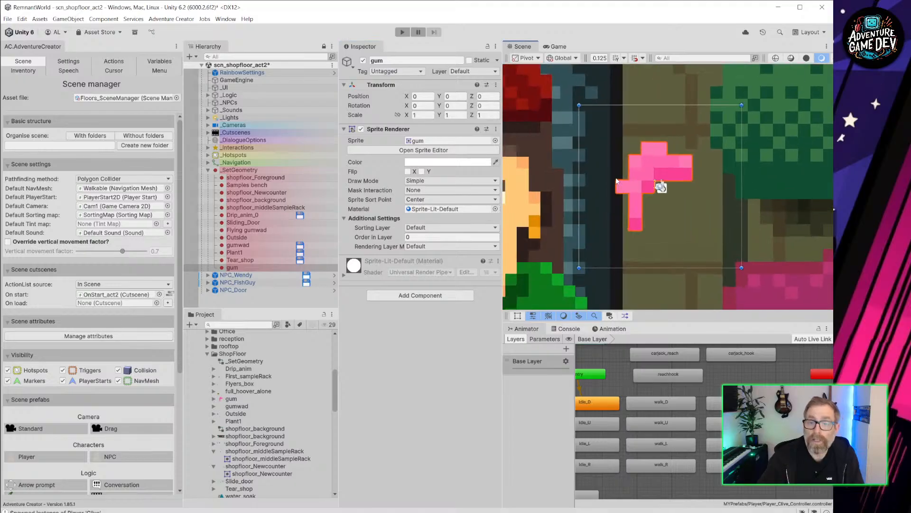
pyautogui.scroll(-5, 716, 195)
pyautogui.scroll(-4, 703, 197)
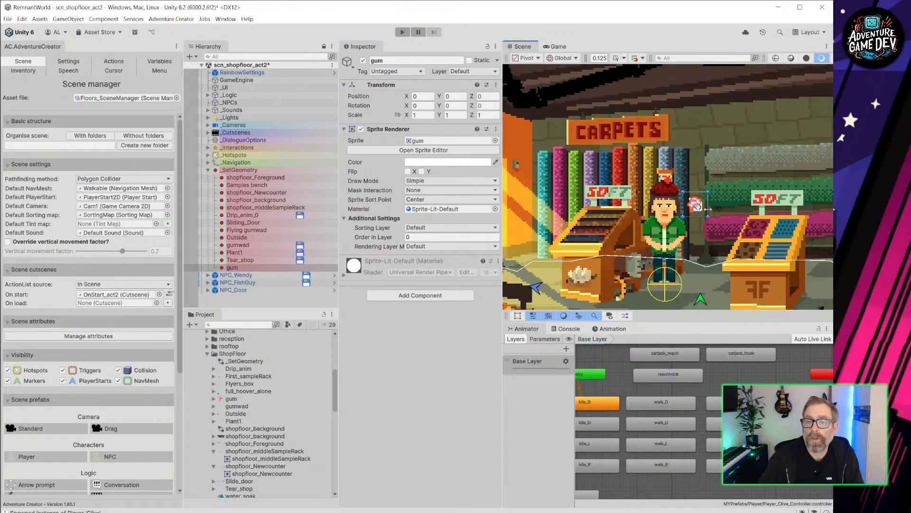
pyautogui.moveTo(662, 193); pyautogui.dragTo(577, 187, button='middle')
pyautogui.press('w')
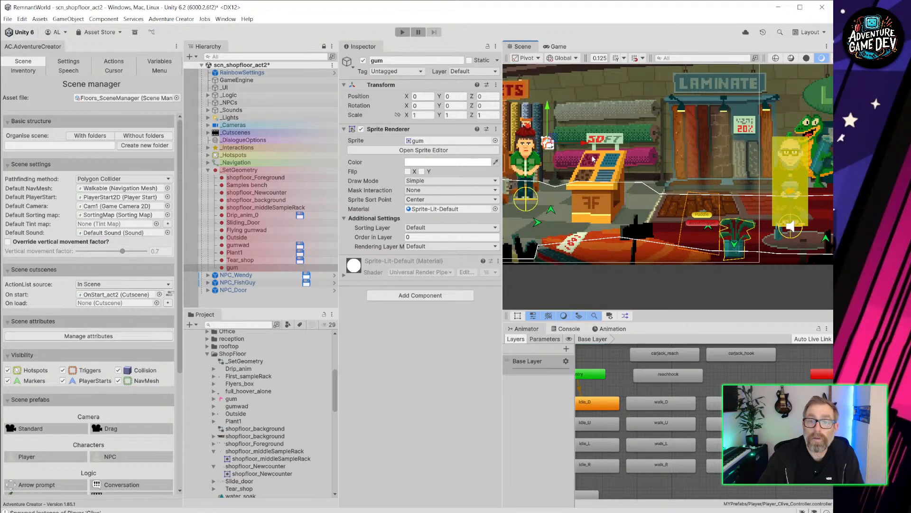
pyautogui.moveTo(552, 139); pyautogui.dragTo(816, 182)
pyautogui.press('f')
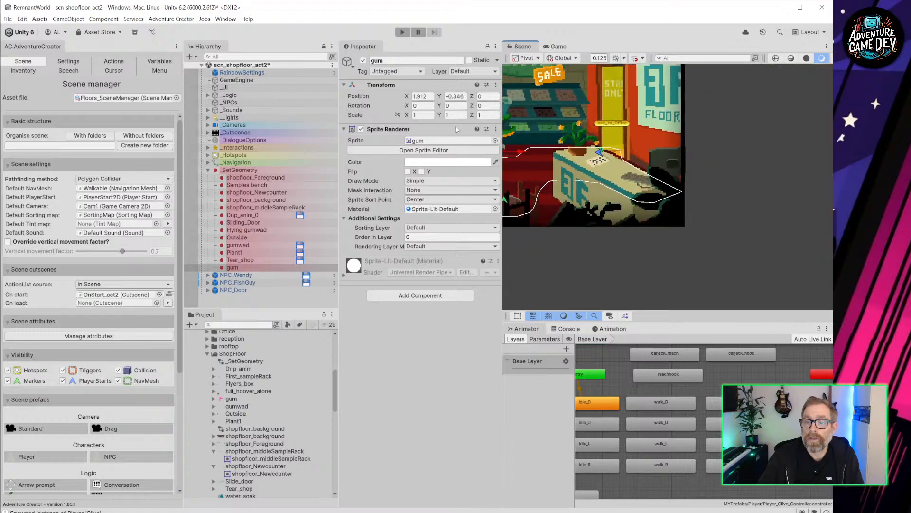
pyautogui.moveTo(538, 127); pyautogui.dragTo(654, 150, button='middle')
pyautogui.moveTo(617, 165); pyautogui.dragTo(764, 167)
# Step: Fine-position the gum sprite on the monitor's upper left corner, at about X 3.15
pyautogui.scroll(4, 780, 179)
pyautogui.scroll(5, 781, 180)
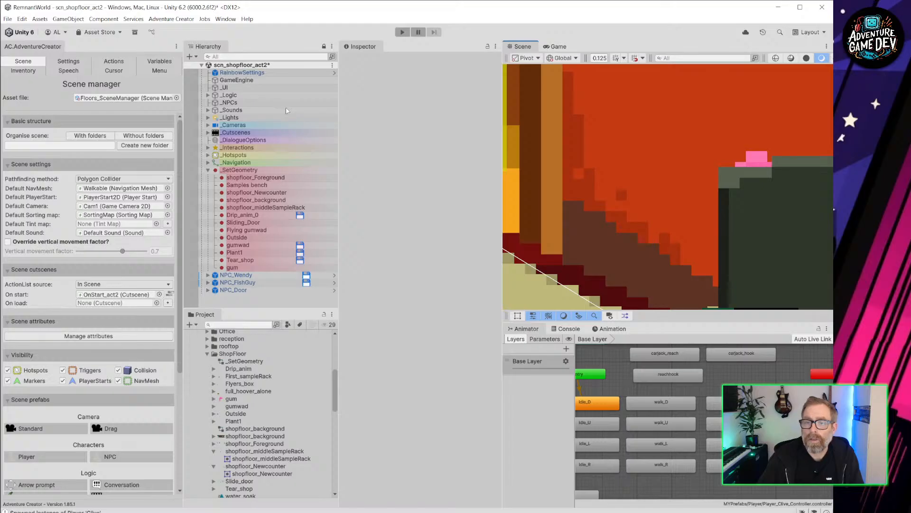
pyautogui.click(232, 268)
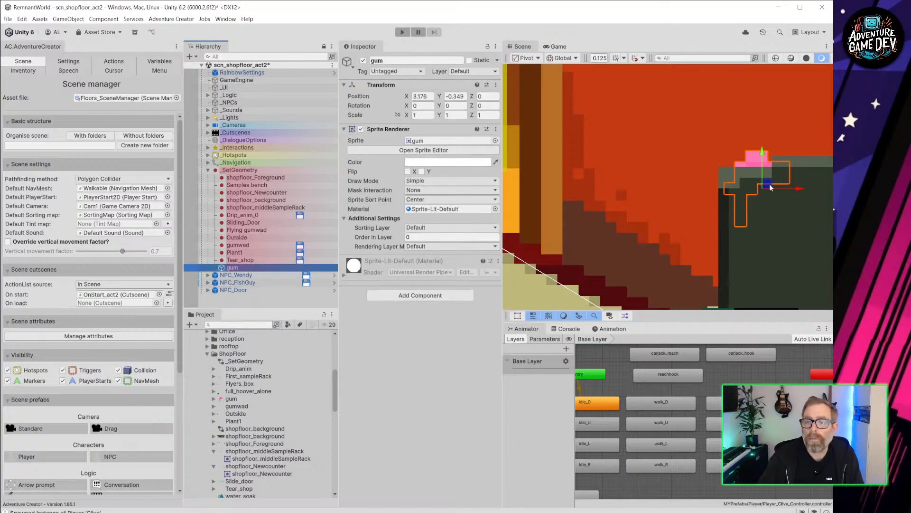
pyautogui.moveTo(771, 188); pyautogui.dragTo(744, 161)
pyautogui.scroll(-3, 756, 217)
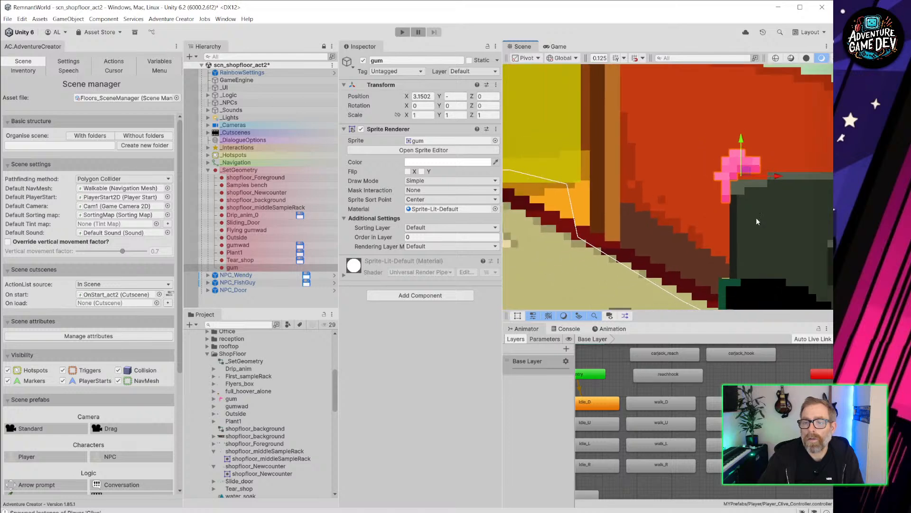
pyautogui.scroll(3, 759, 229)
pyautogui.moveTo(665, 194); pyautogui.dragTo(627, 170, button='middle')
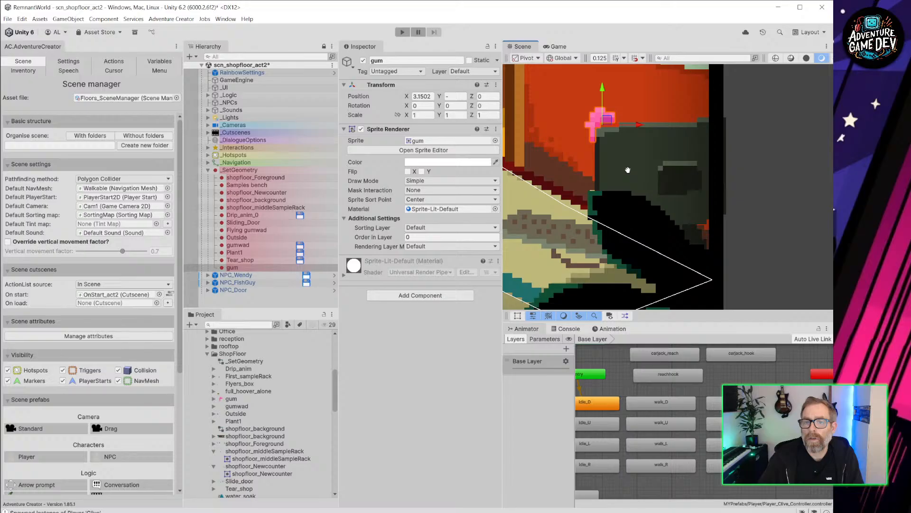
pyautogui.moveTo(628, 170); pyautogui.dragTo(664, 218, button='middle')
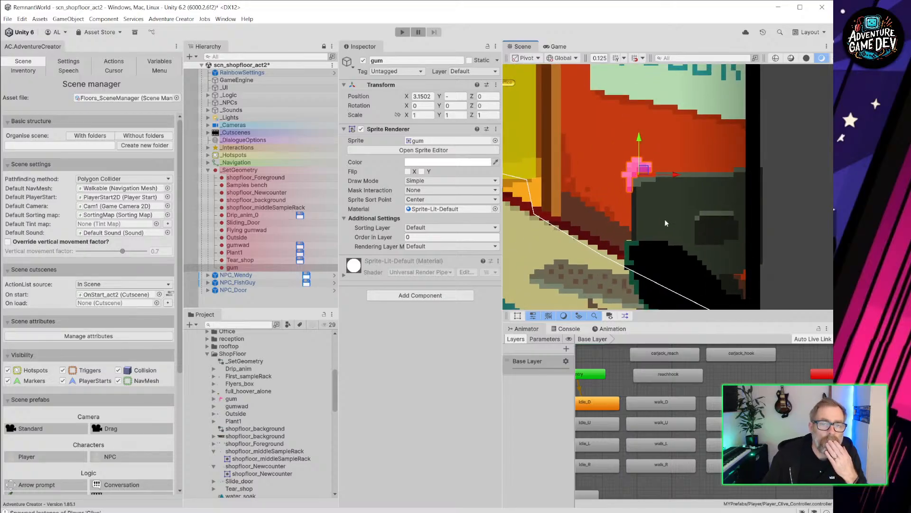
pyautogui.scroll(3, 649, 185)
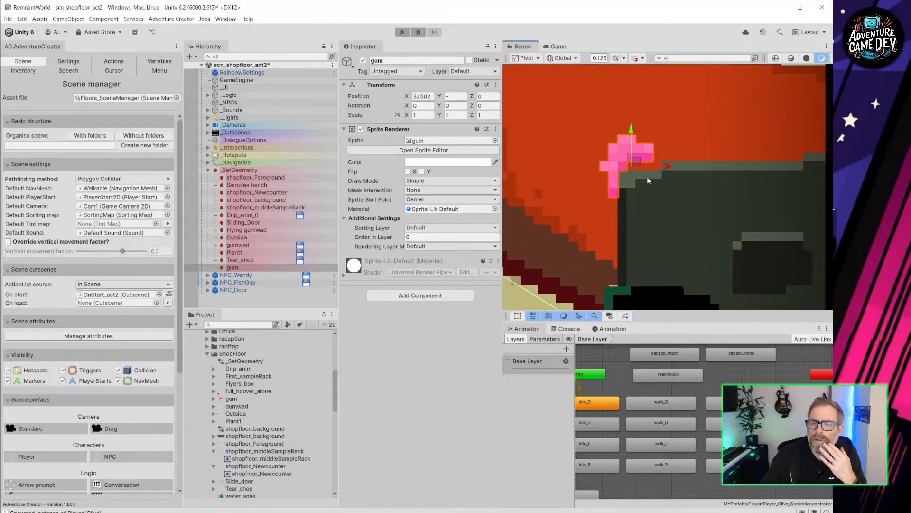
# Step: Switch to Aseprite and make the artwork layers visible again, including those in the New counter group, to compare the gum's placement
pyautogui.click(733, 512)
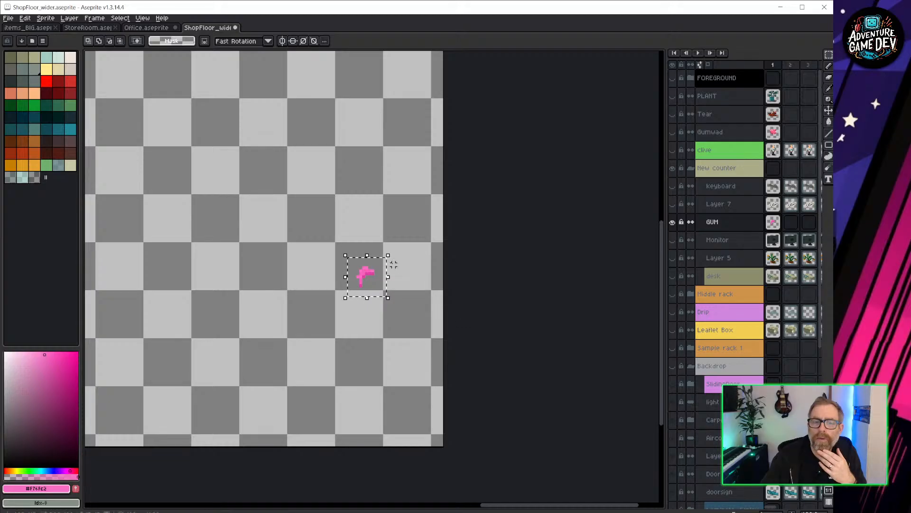
pyautogui.scroll(1, 350, 254)
pyautogui.scroll(2, 351, 254)
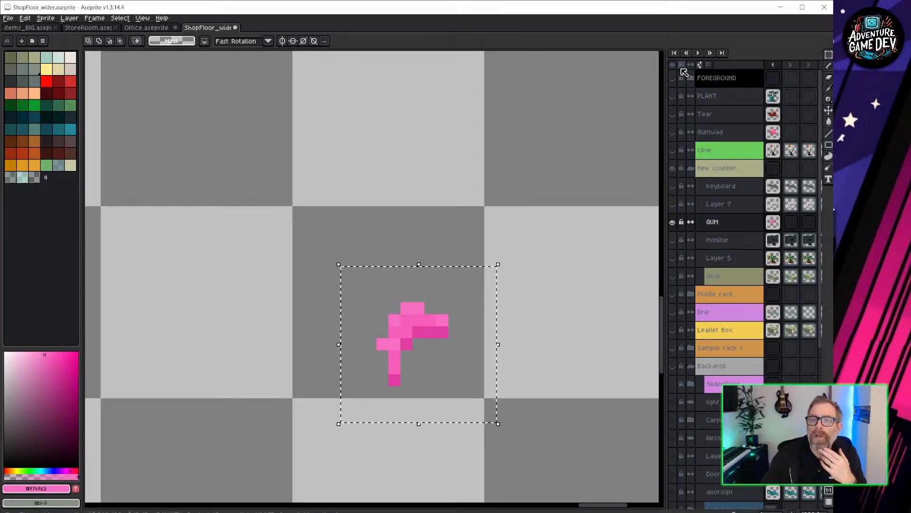
pyautogui.click(673, 65)
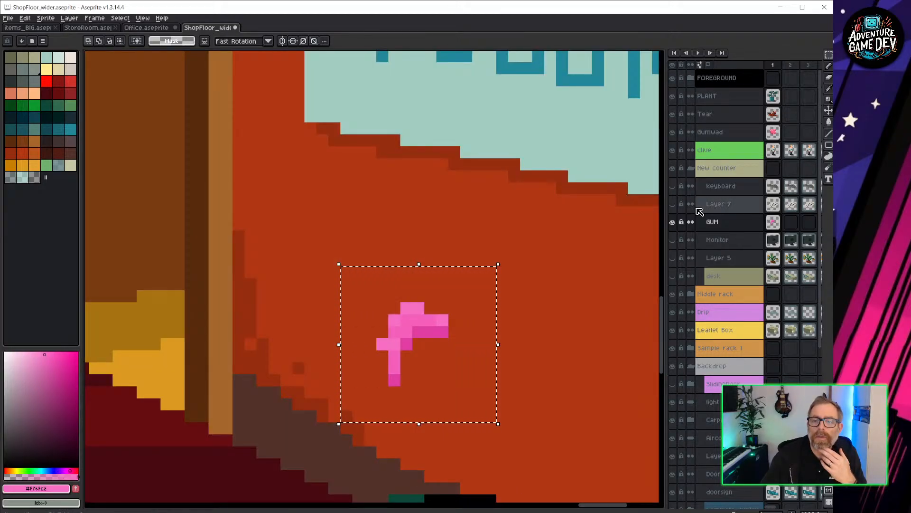
pyautogui.click(672, 276)
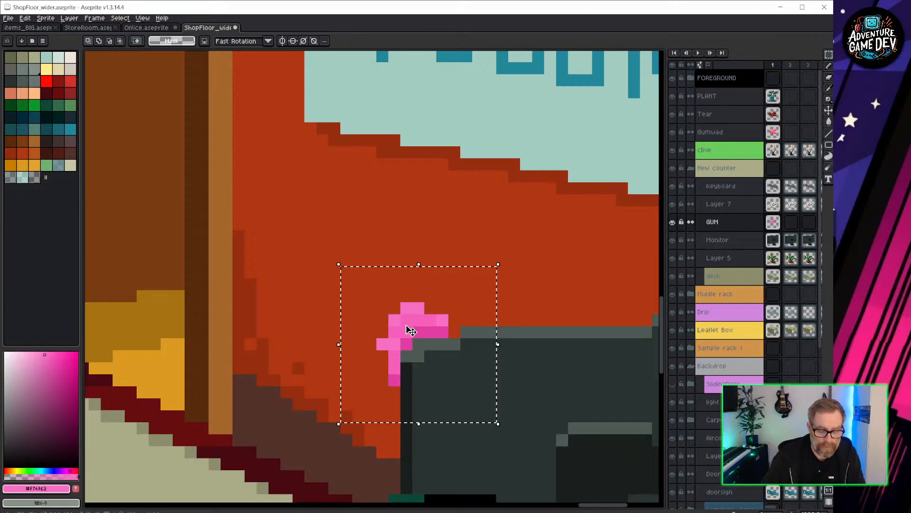
# Step: Clear the selection around the gum artwork, switch to Unity and lower the gum sprite slightly onto the monitor's corner to match the artwork
pyautogui.hotkey('ctrl', 'd')
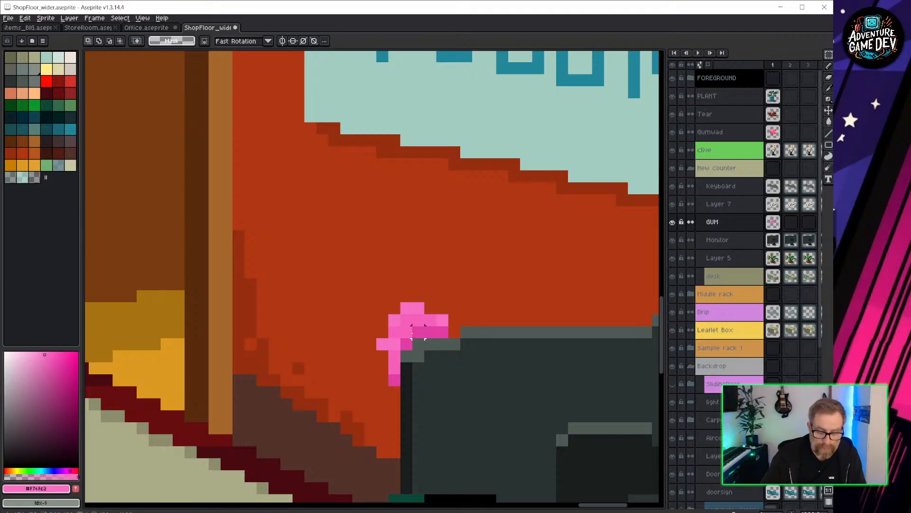
pyautogui.press('v')
pyautogui.moveTo(414, 328)
pyautogui.mouseDown()
pyautogui.moveTo(400, 329)
pyautogui.moveTo(408, 308)
pyautogui.moveTo(401, 322)
pyautogui.moveTo(423, 336)
pyautogui.mouseUp()
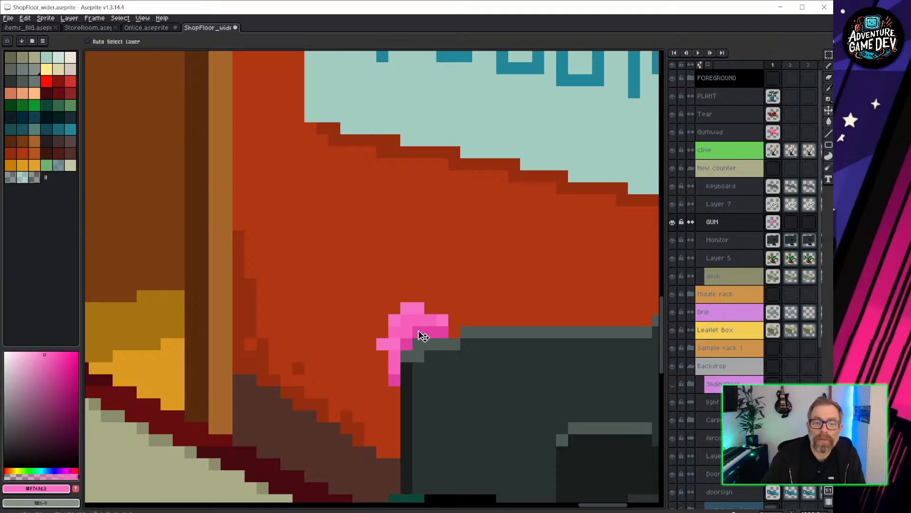
pyautogui.click(780, 7)
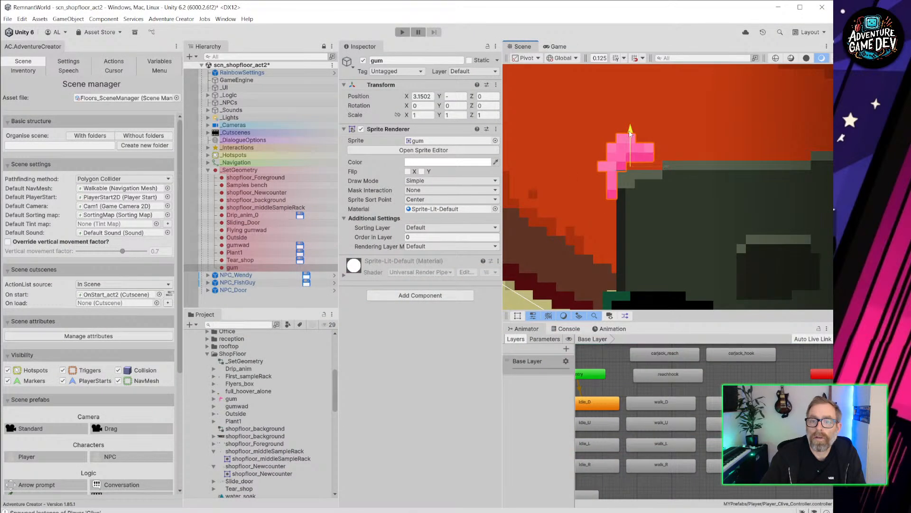
pyautogui.moveTo(630, 129); pyautogui.dragTo(629, 142)
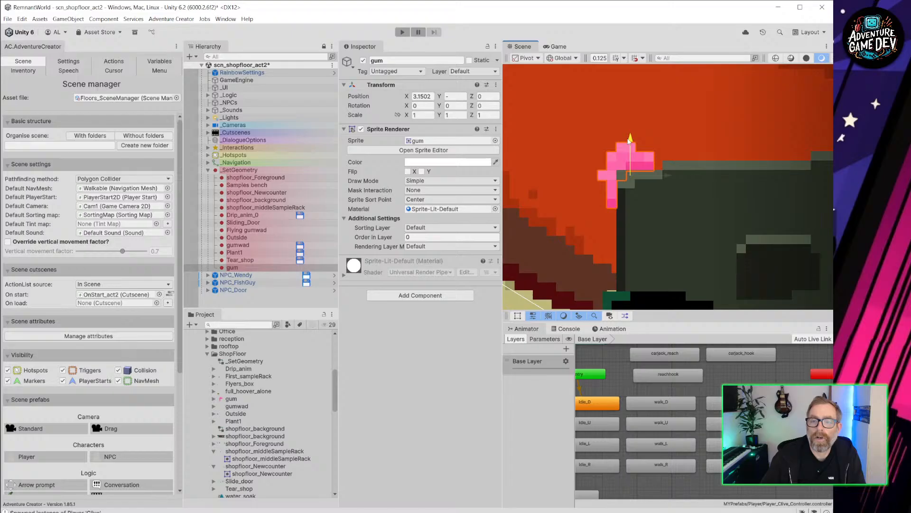
# Step: Compare the foreground sprite's sorting order, set the gum sprite's Order in Layer to 11 and nudge it to about X 3.149
pyautogui.click(257, 268)
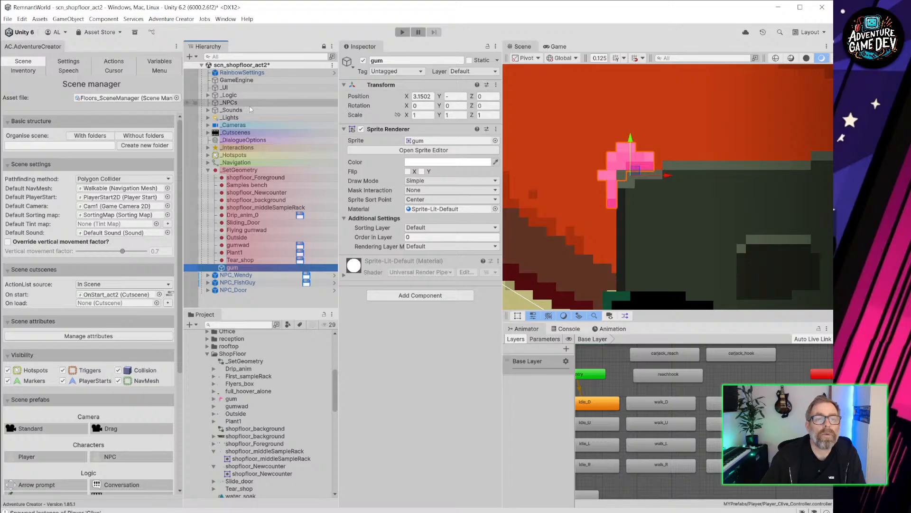
pyautogui.click(254, 179)
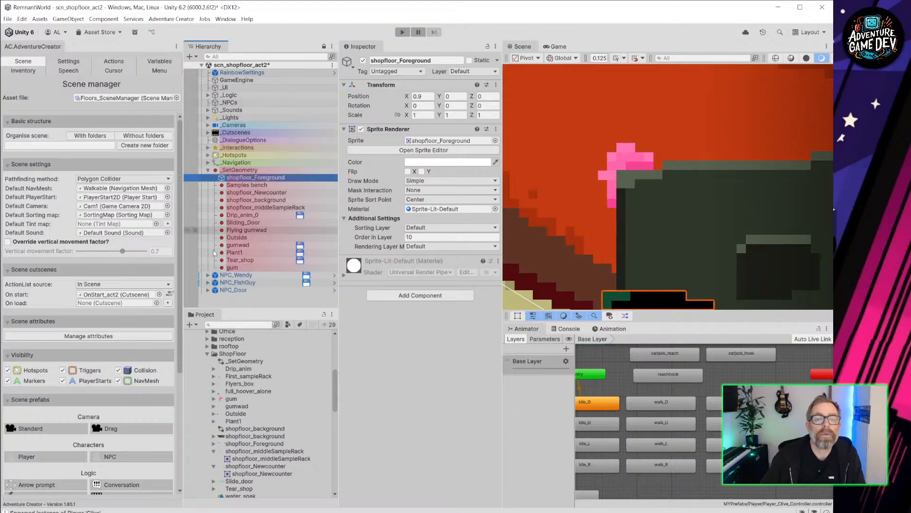
pyautogui.click(233, 267)
pyautogui.click(425, 237)
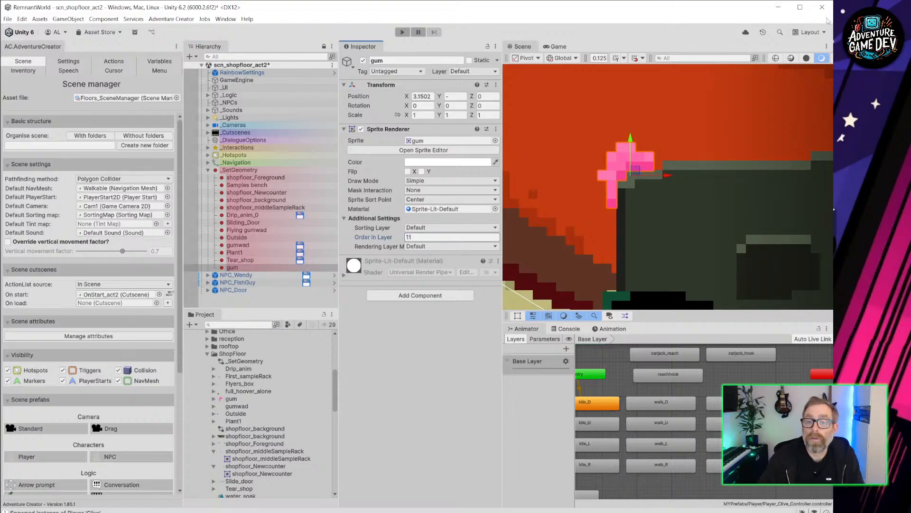
pyautogui.moveTo(637, 170)
pyautogui.mouseDown()
pyautogui.moveTo(638, 154)
pyautogui.moveTo(642, 172)
pyautogui.mouseUp()
# Step: Play-test the shop floor scene briefly and stop it
pyautogui.click(403, 33)
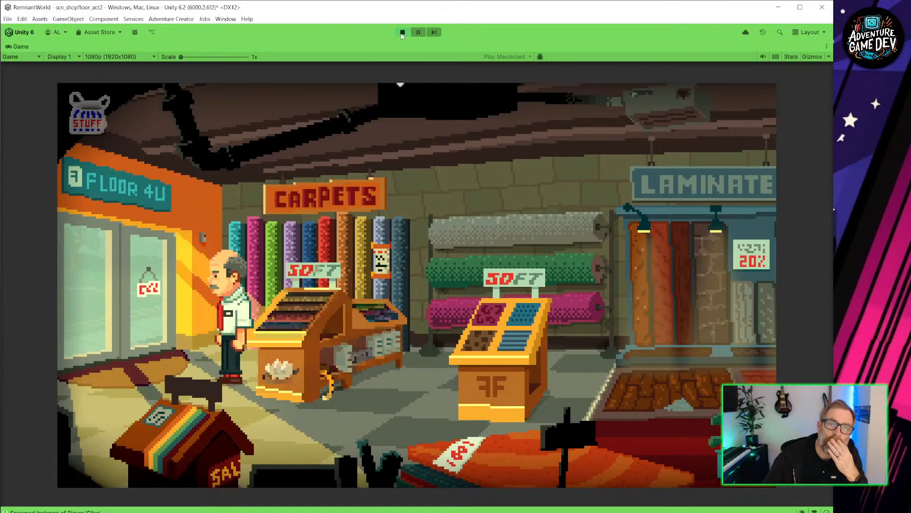
pyautogui.click(402, 32)
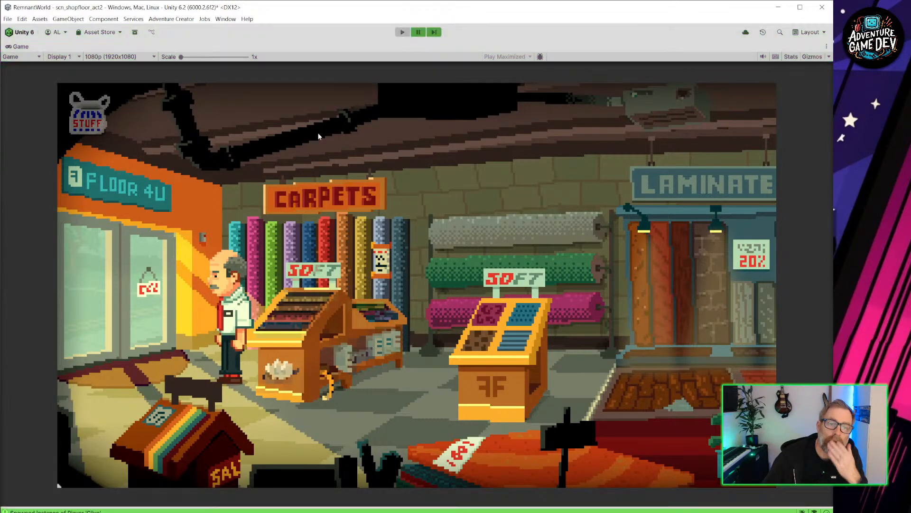
# Step: Move the default PlayerStart2D from the shop entrance across the floor to the counter, at about X 8.68, Y -0.95
pyautogui.scroll(-10, 583, 185)
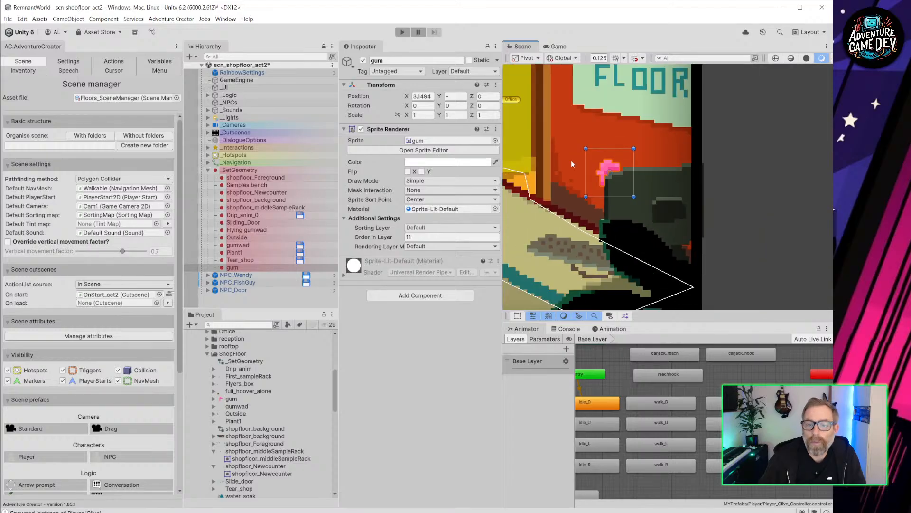
pyautogui.scroll(-4, 629, 205)
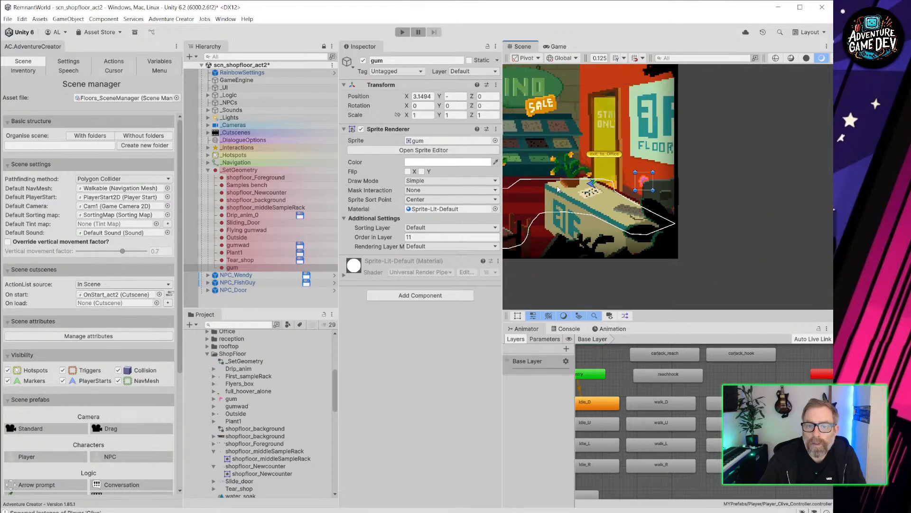
pyautogui.moveTo(631, 206); pyautogui.dragTo(564, 194, button='middle')
pyautogui.scroll(4, 563, 192)
pyautogui.scroll(3, 560, 192)
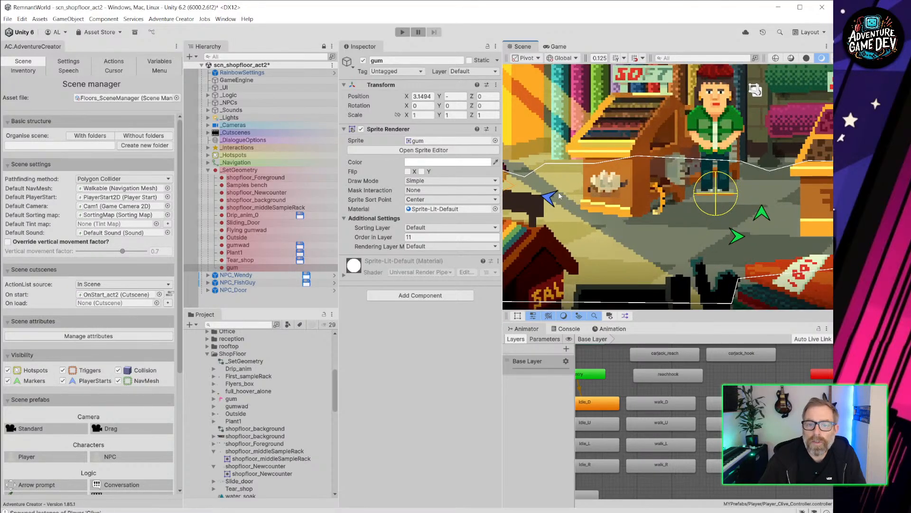
pyautogui.click(551, 197)
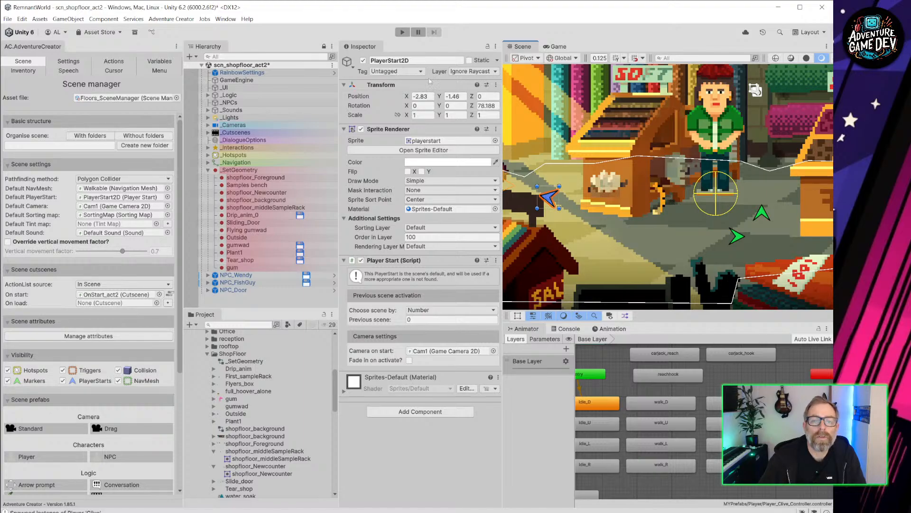
pyautogui.scroll(-8, 628, 217)
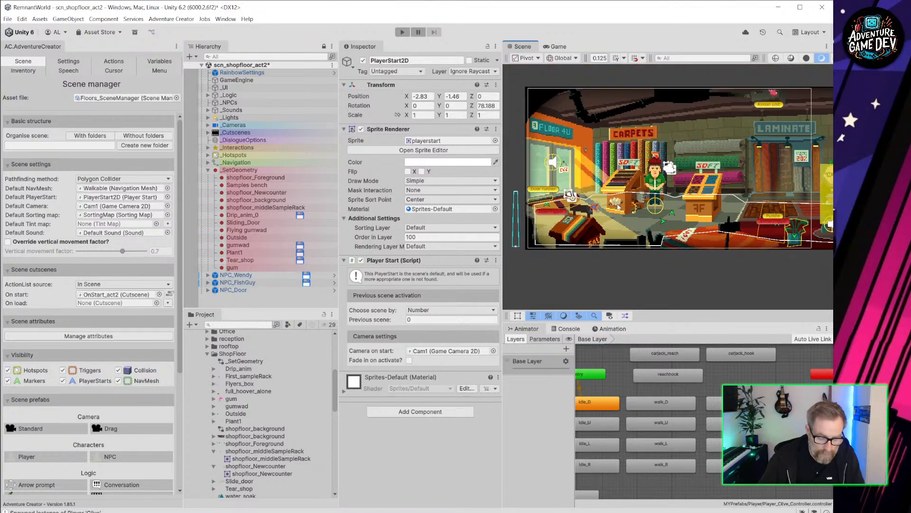
pyautogui.moveTo(598, 205); pyautogui.dragTo(821, 192)
pyautogui.moveTo(823, 177); pyautogui.dragTo(530, 212, button='middle')
pyautogui.moveTo(532, 226); pyautogui.dragTo(614, 225)
pyautogui.scroll(12, 634, 225)
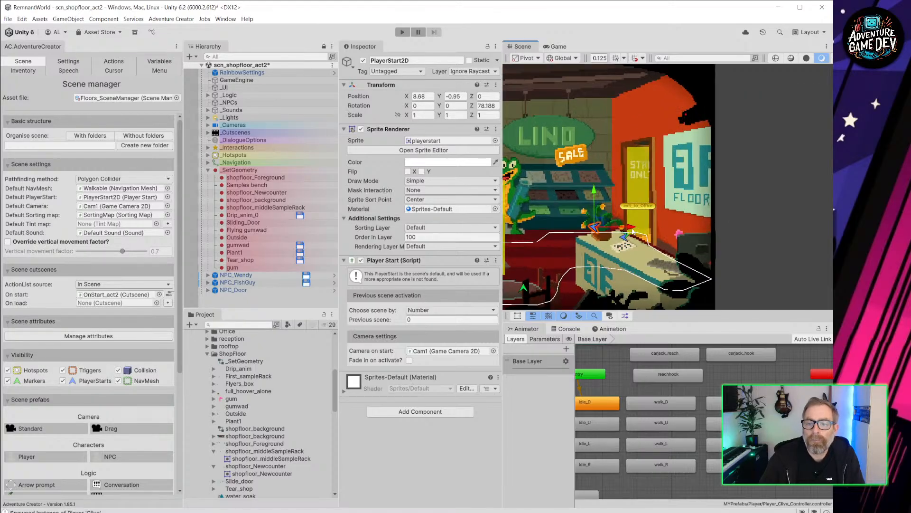
# Step: Position PlayerStart2D at the office door at about X 9.696, Y -1.251, and rotate it to about Z 87.141
pyautogui.moveTo(517, 220); pyautogui.dragTo(608, 260)
pyautogui.click(608, 260)
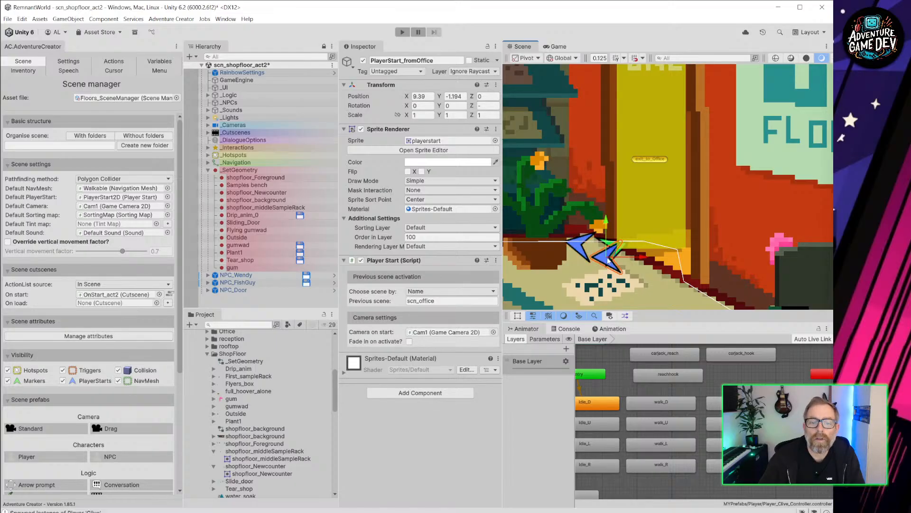
pyautogui.click(586, 249)
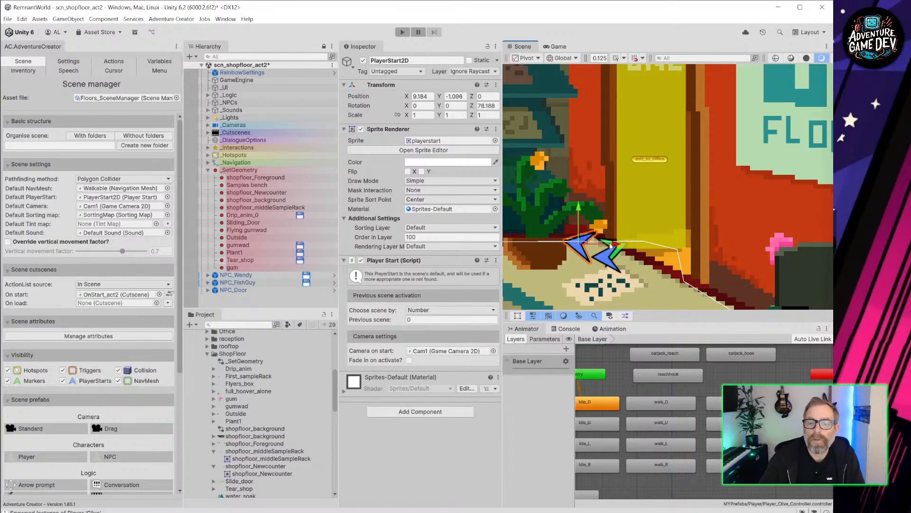
pyautogui.press('e')
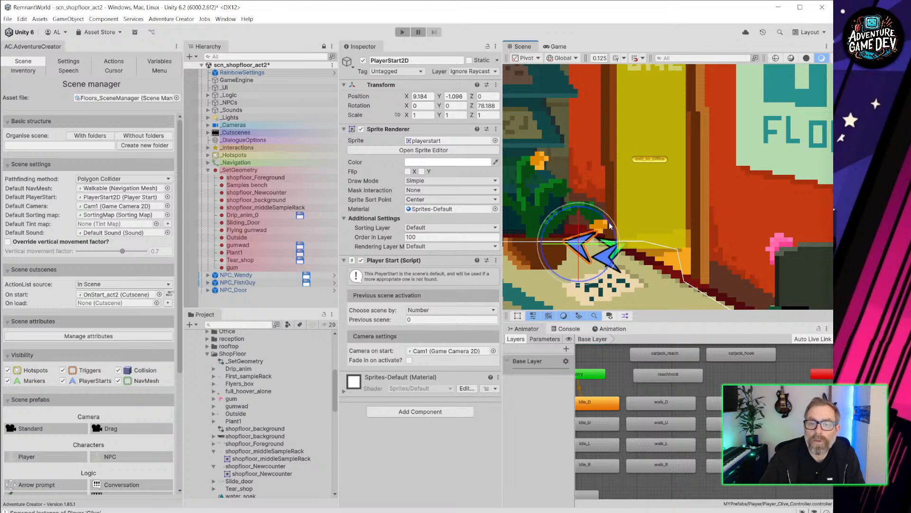
pyautogui.moveTo(610, 226); pyautogui.dragTo(654, 264)
pyautogui.press('w')
# Step: Play-test the scene, walking the character behind the counter around the monitor to check the gum, and stop it
pyautogui.click(404, 32)
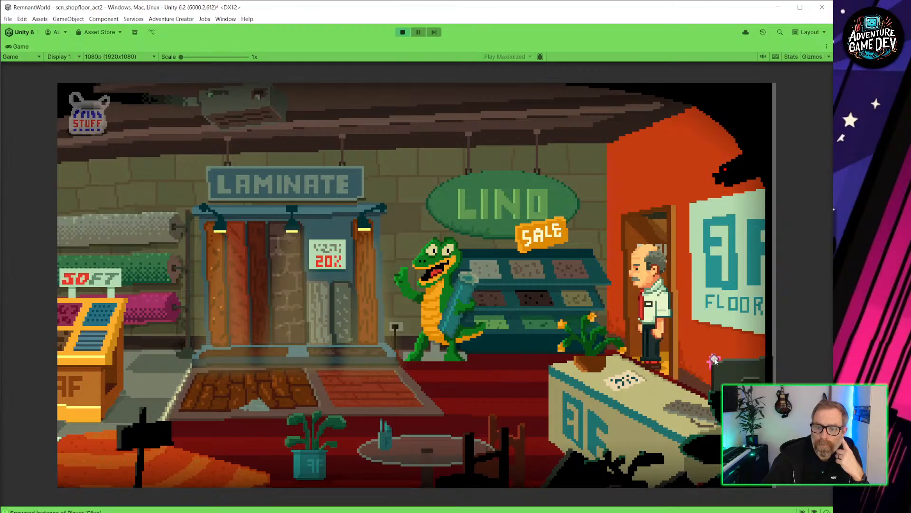
pyautogui.click(708, 409)
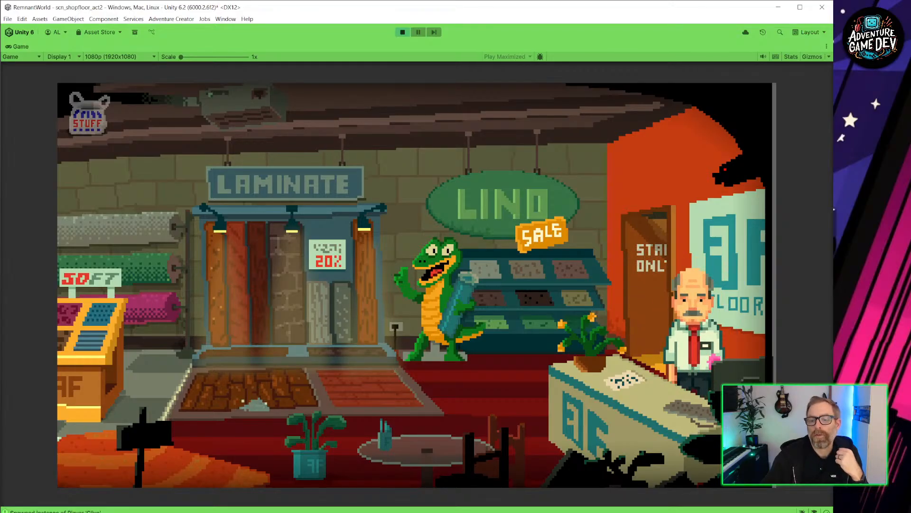
pyautogui.click(719, 394)
pyautogui.click(680, 390)
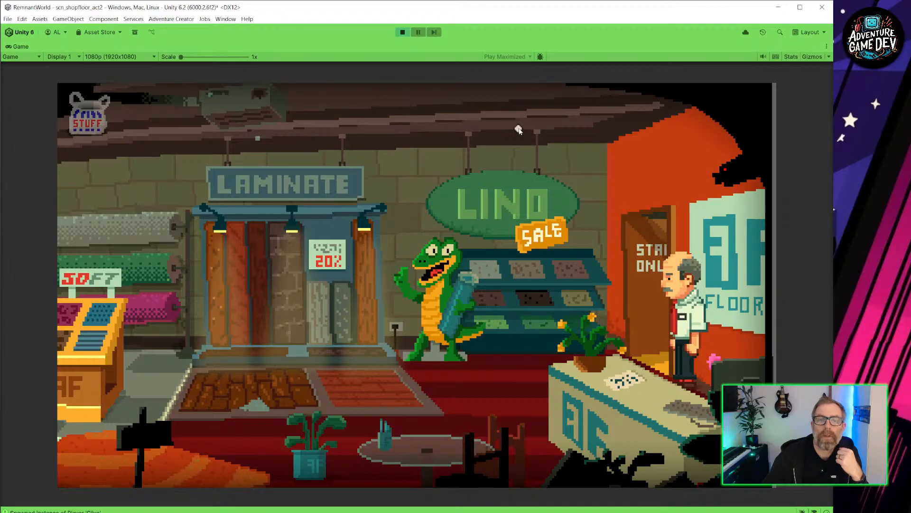
pyautogui.click(403, 32)
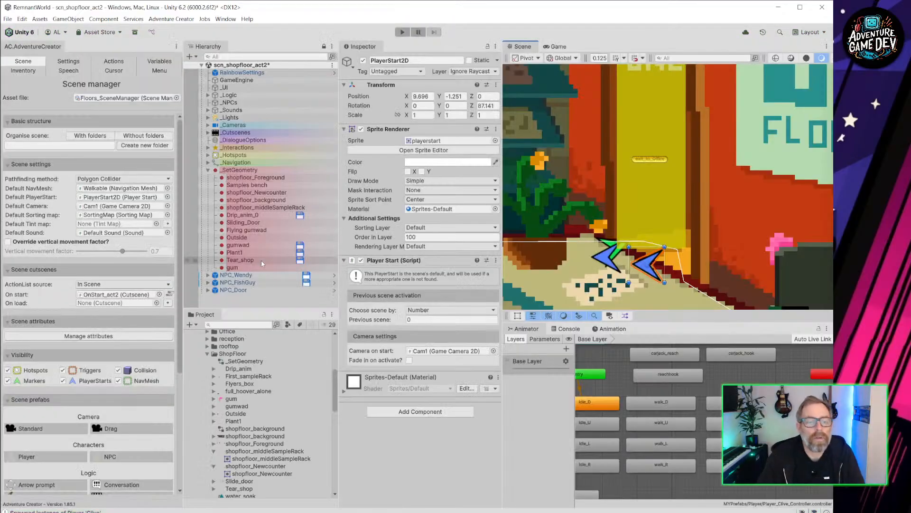
# Step: Convert the gum sprite in _SetGeometry to a Hotspot 2D
pyautogui.click(247, 267)
pyautogui.scroll(-5, 325, 341)
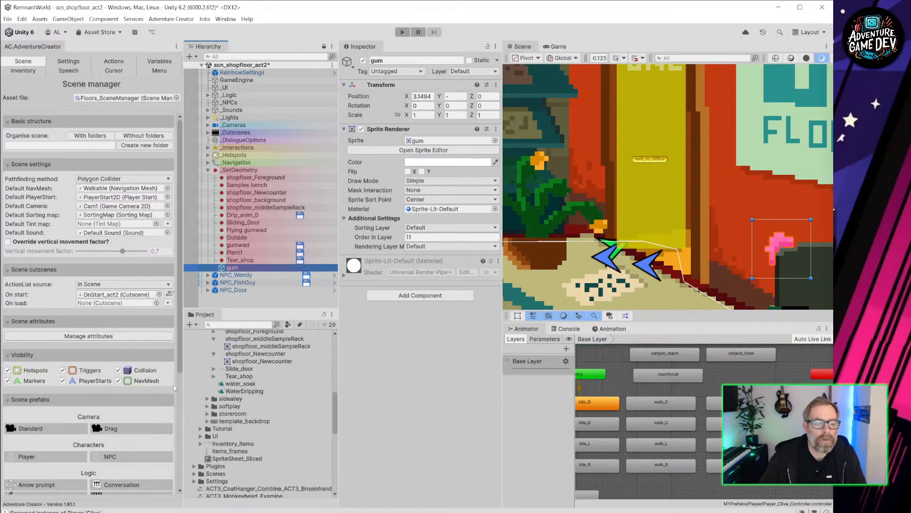
pyautogui.scroll(-5, 118, 379)
pyautogui.click(125, 401)
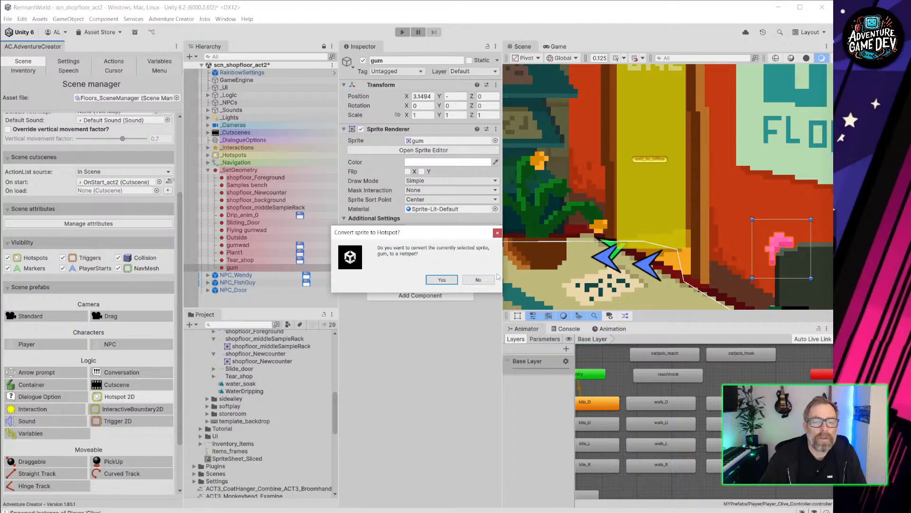
pyautogui.click(442, 279)
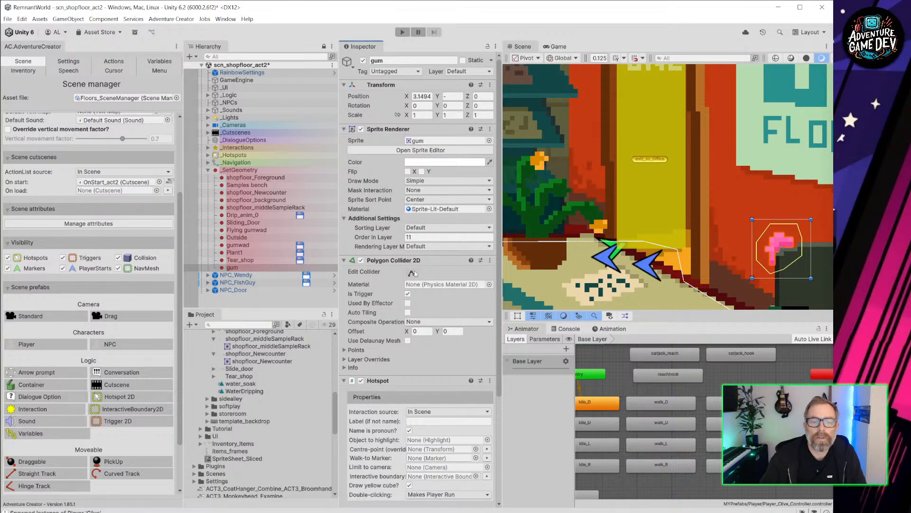
# Step: Edit the gum's polygon collider, pulling its points in tightly around the pink gum shape
pyautogui.click(414, 274)
pyautogui.scroll(5, 774, 236)
pyautogui.moveTo(773, 237); pyautogui.dragTo(585, 185, button='middle')
pyautogui.moveTo(582, 169); pyautogui.dragTo(571, 230)
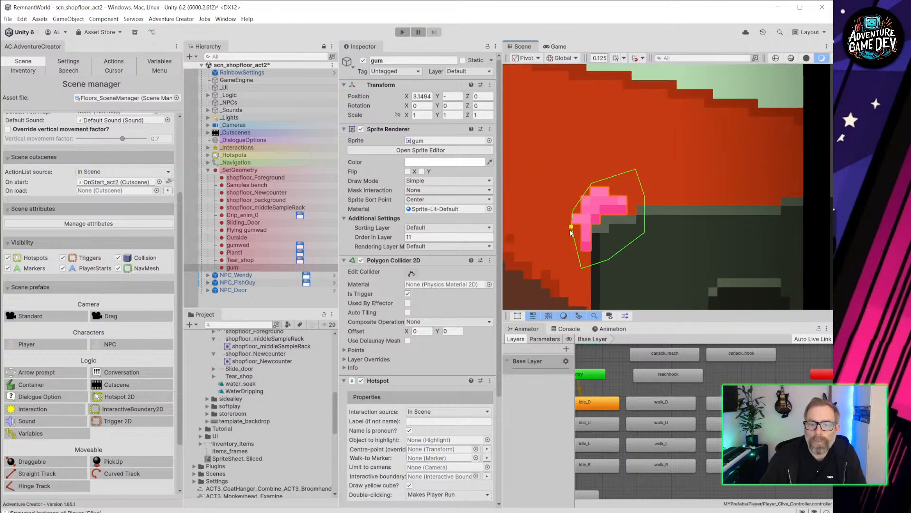
pyautogui.moveTo(581, 268); pyautogui.dragTo(602, 227)
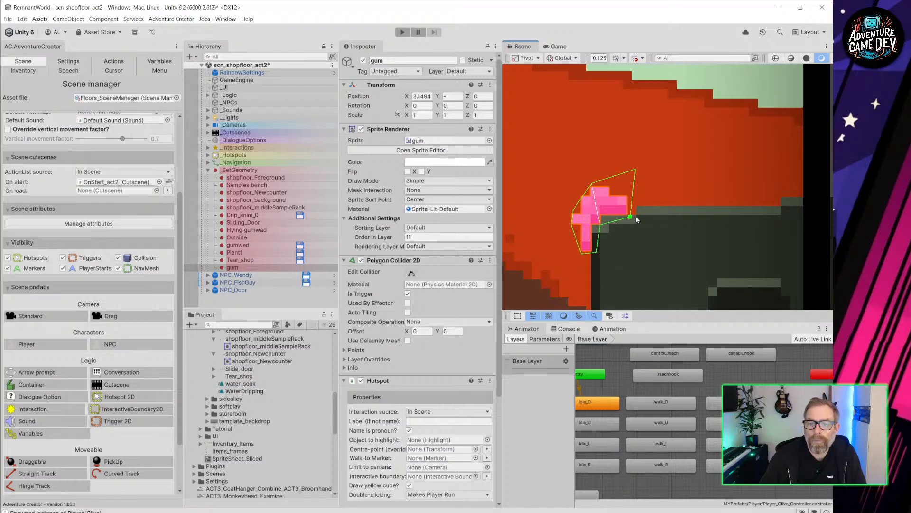
pyautogui.moveTo(636, 170); pyautogui.dragTo(628, 181)
# Step: Add the Remember Visibility and Remember Hotspot components to the gum object
pyautogui.scroll(-5, 659, 199)
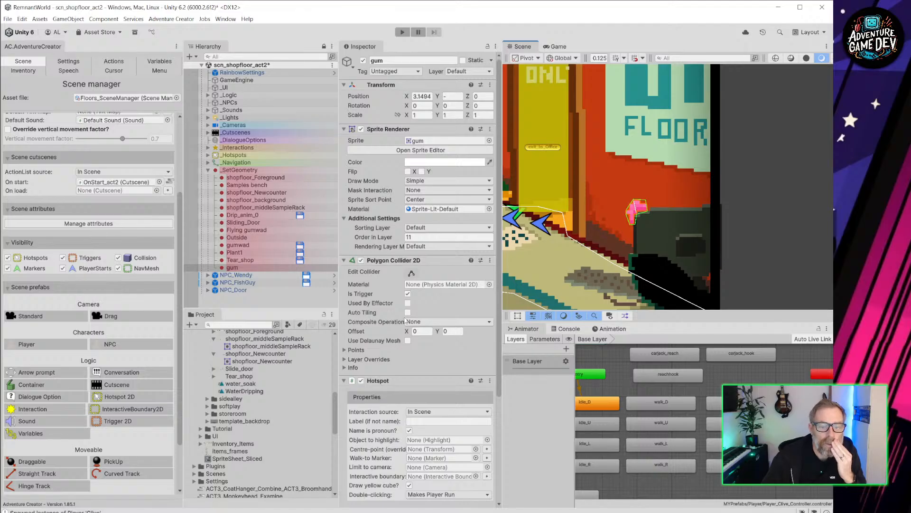
pyautogui.scroll(-5, 443, 420)
pyautogui.click(449, 497)
pyautogui.write('visi')
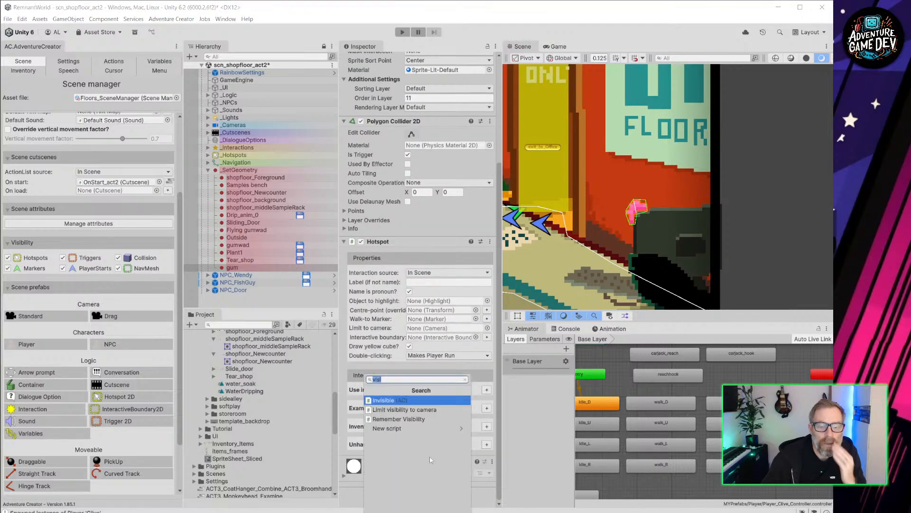
pyautogui.click(412, 420)
pyautogui.scroll(-5, 414, 427)
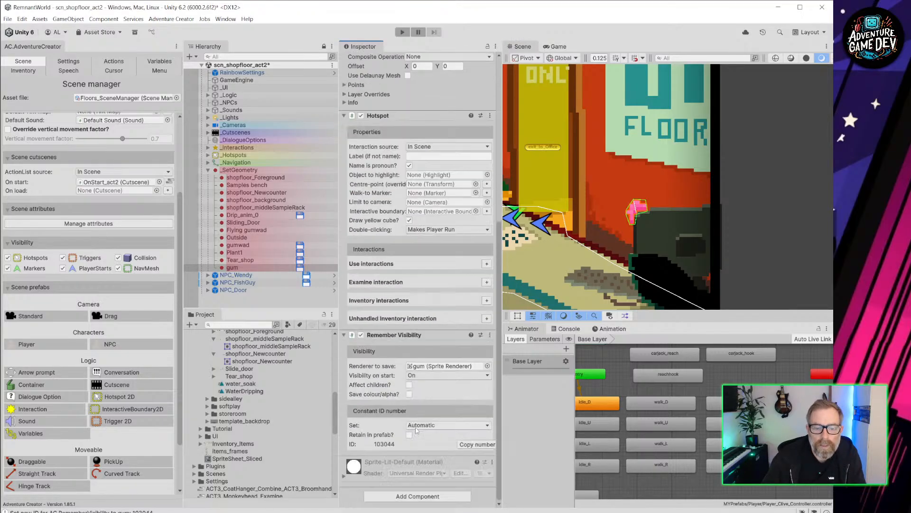
pyautogui.click(438, 496)
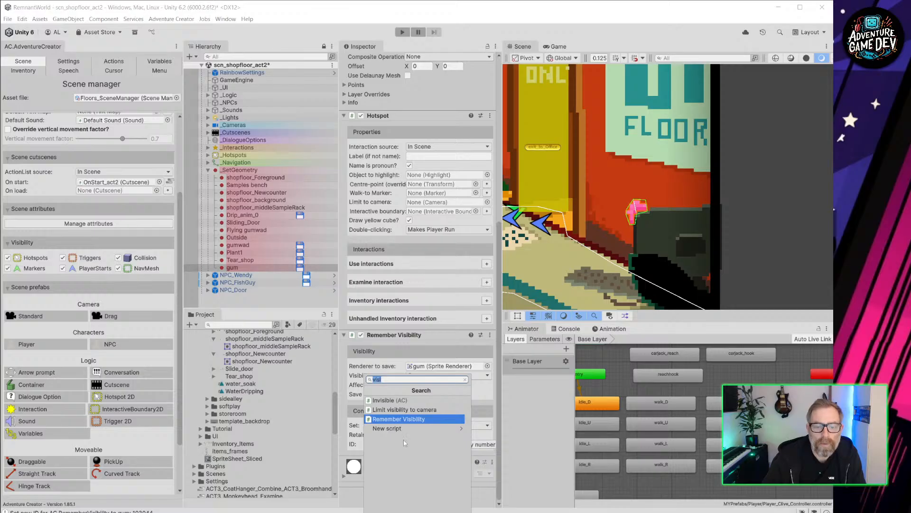
pyautogui.write('hot')
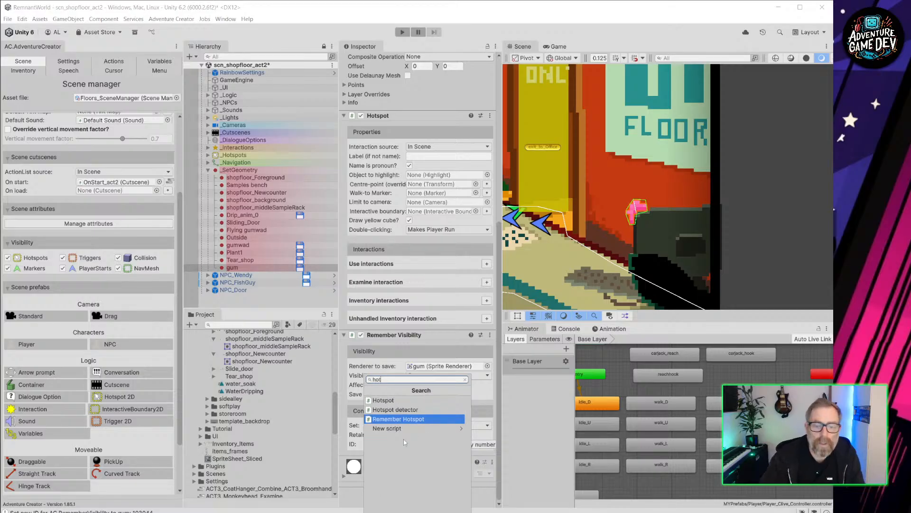
pyautogui.press('Return')
# Step: Set the gum hotspot's label to "Chewing gum"
pyautogui.scroll(-5, 446, 418)
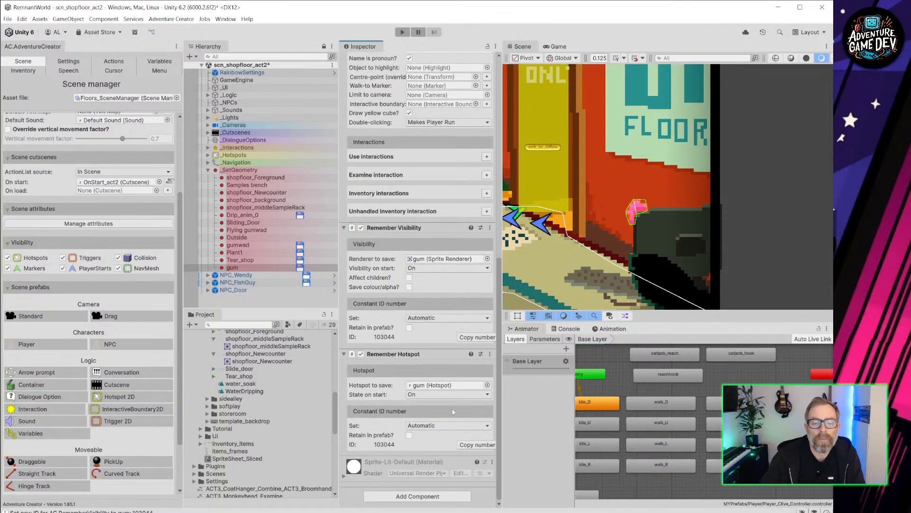
pyautogui.scroll(4, 446, 250)
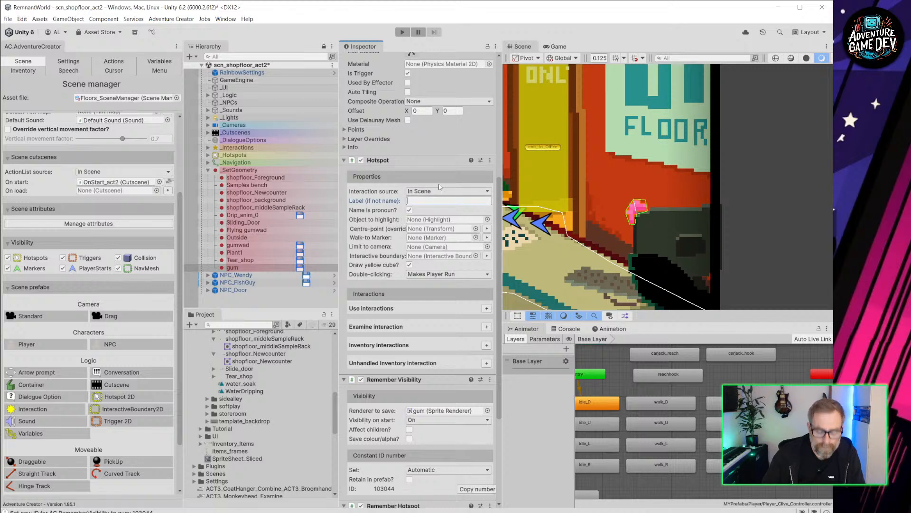
pyautogui.write('Chewing gum')
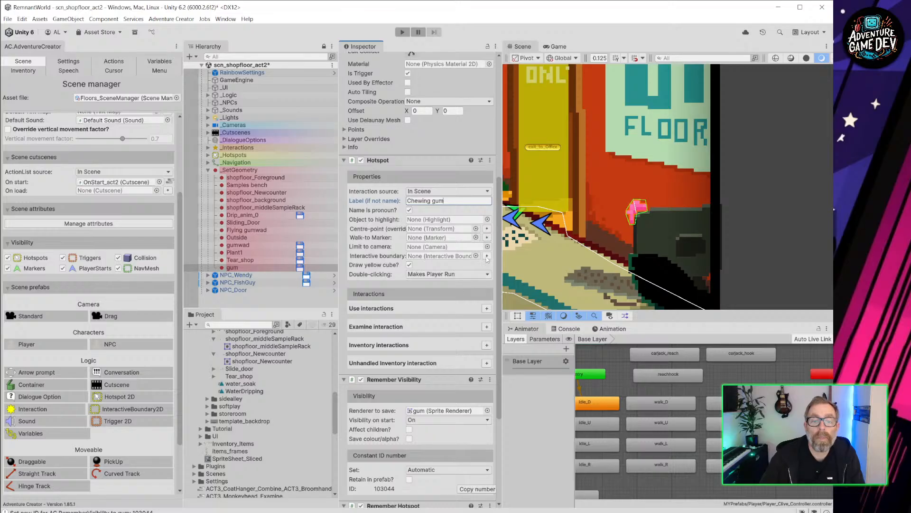
# Step: Create a walk-to marker for the Chewing gum hotspot and select that marker under _Navigation's _Markers
pyautogui.click(486, 237)
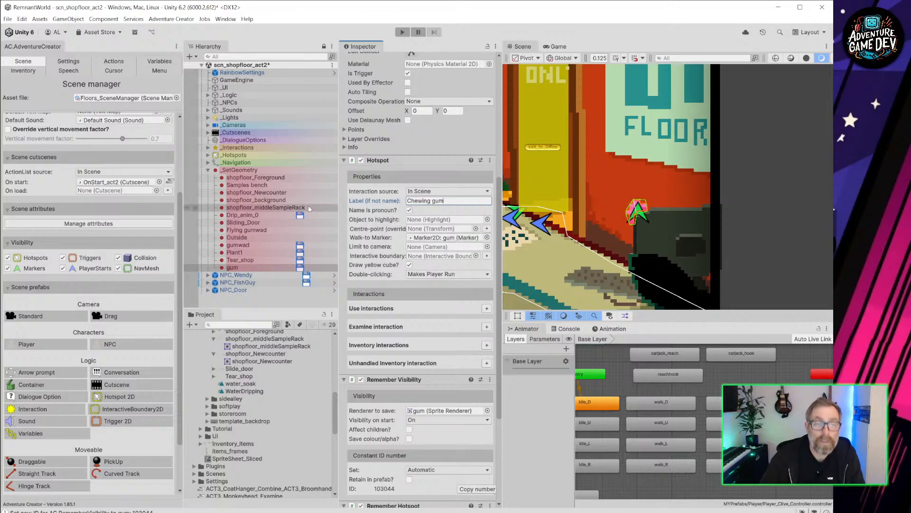
pyautogui.click(209, 163)
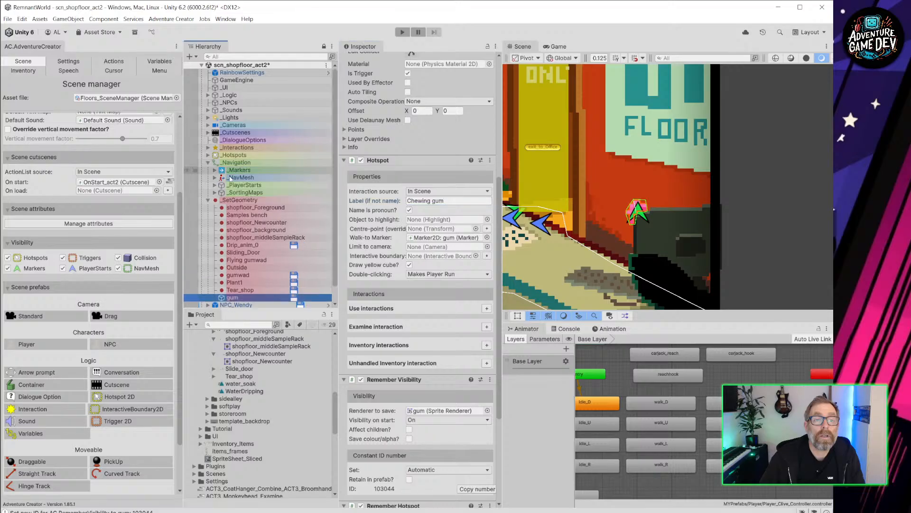
pyautogui.click(217, 171)
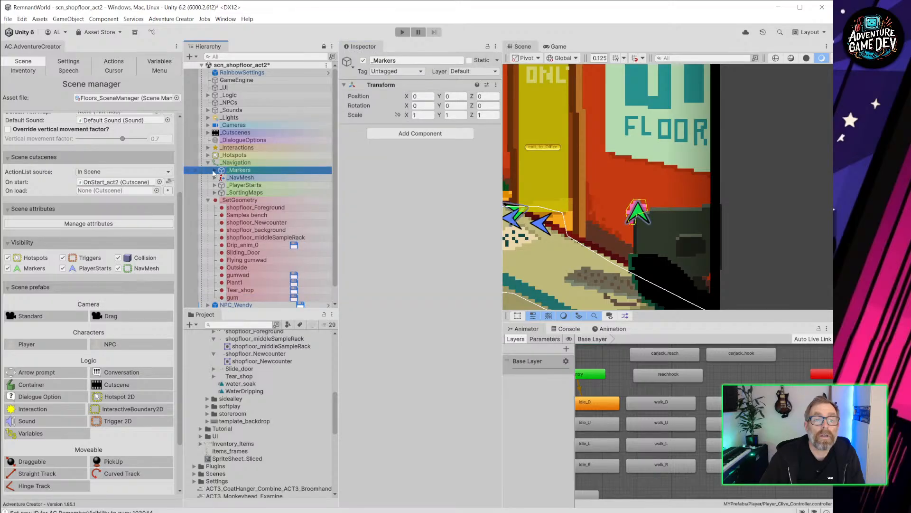
pyautogui.click(215, 171)
pyautogui.click(265, 245)
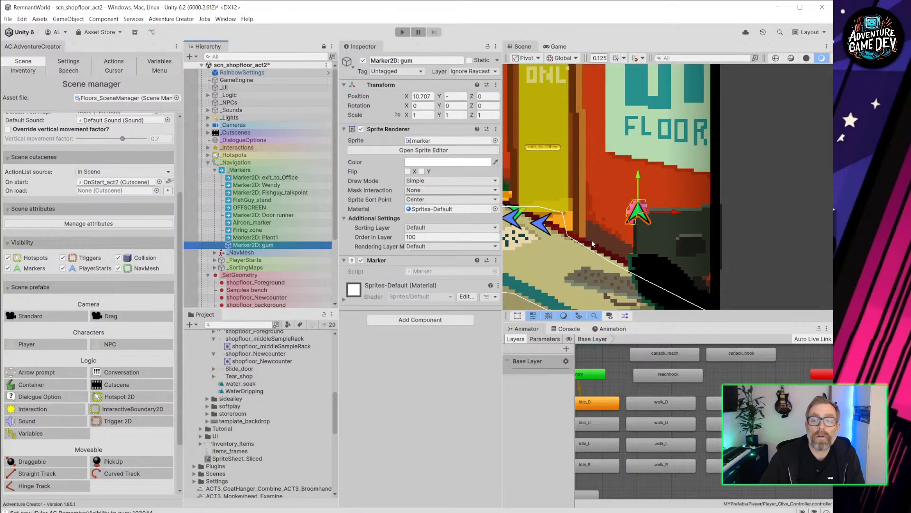
# Step: Place the gum marker on the floor below the gum, at about X 10.66, Y -2.16, and rotate it to point down
pyautogui.moveTo(643, 209); pyautogui.dragTo(609, 294)
pyautogui.moveTo(609, 295); pyautogui.dragTo(535, 176, button='middle')
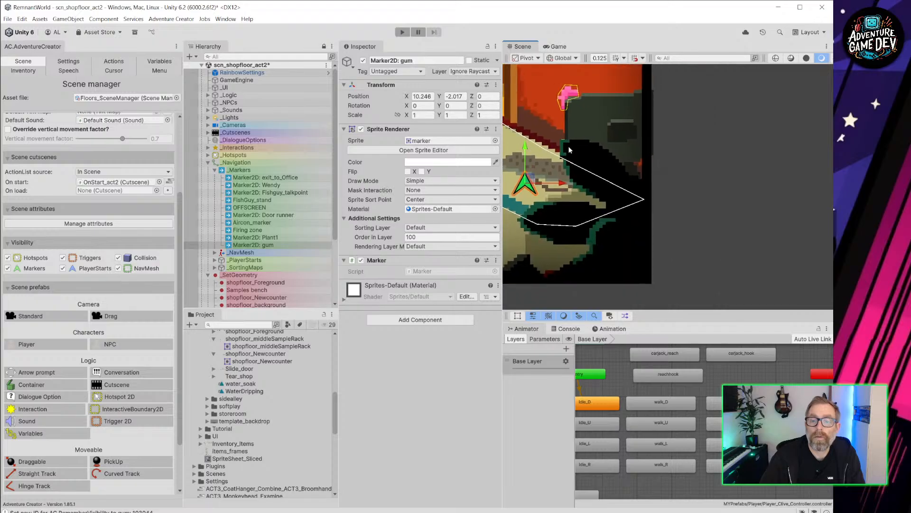
pyautogui.moveTo(535, 177)
pyautogui.mouseDown()
pyautogui.moveTo(566, 184)
pyautogui.moveTo(550, 323)
pyautogui.moveTo(815, 108)
pyautogui.moveTo(775, 264)
pyautogui.moveTo(703, 292)
pyautogui.moveTo(798, 186)
pyautogui.moveTo(667, 324)
pyautogui.moveTo(739, 149)
pyautogui.moveTo(634, 400)
pyautogui.moveTo(611, 225)
pyautogui.mouseUp()
pyautogui.press('e')
pyautogui.press('w')
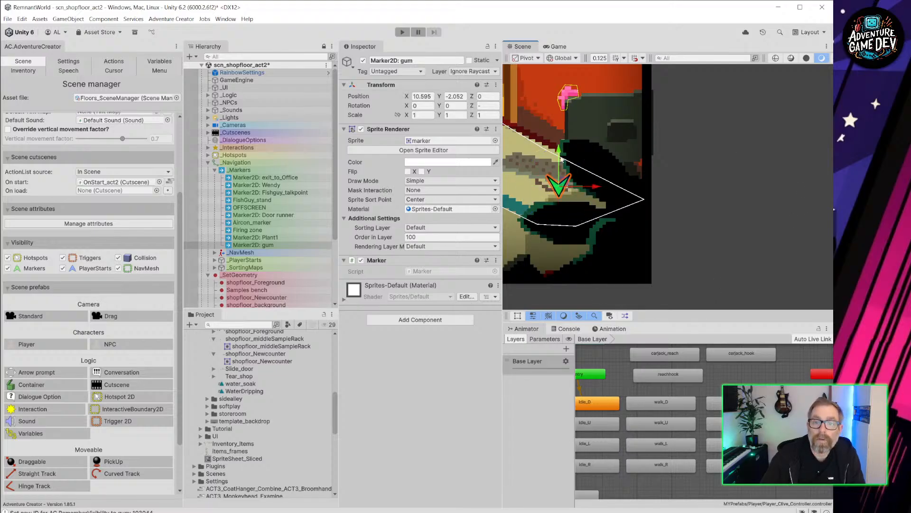
pyautogui.moveTo(560, 156); pyautogui.dragTo(588, 196)
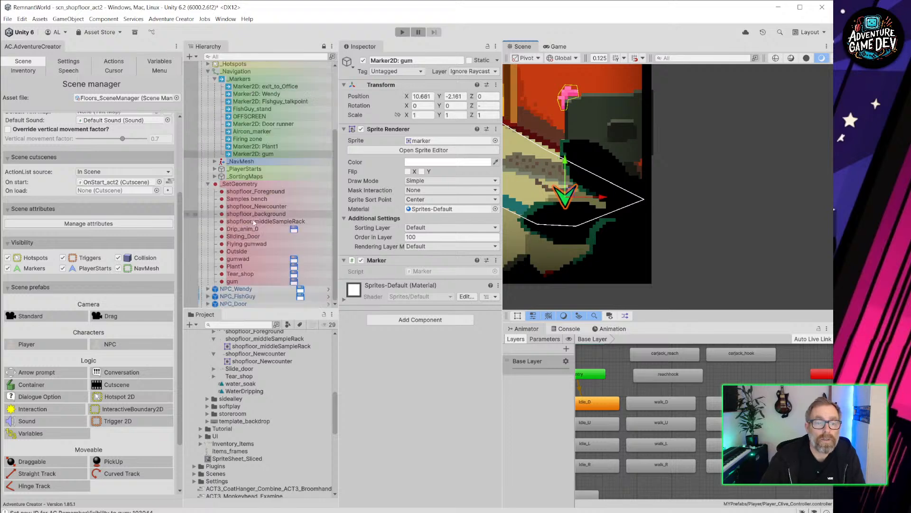
# Step: Add a Use interaction to the gum hotspot with the player action Walk To Marker and facing after moving enabled
pyautogui.scroll(-4, 264, 226)
pyautogui.click(246, 281)
pyautogui.scroll(-3, 428, 214)
pyautogui.scroll(-2, 416, 353)
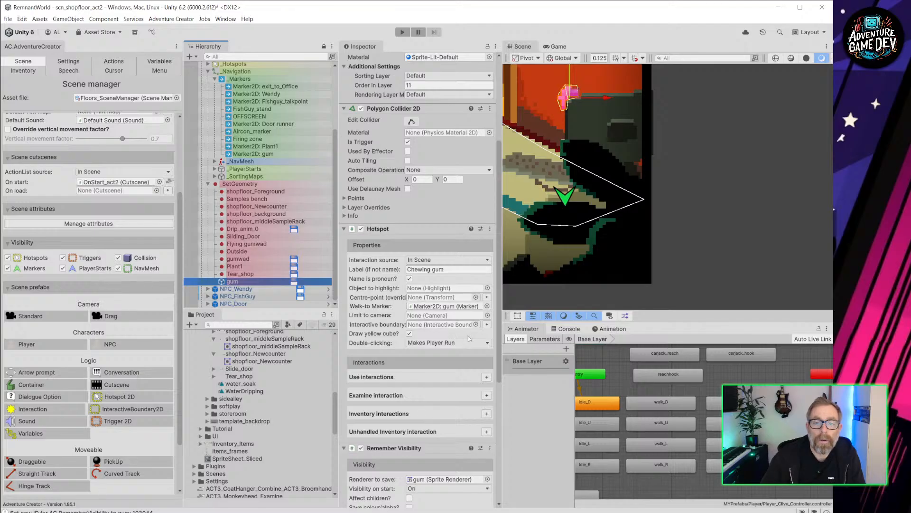
pyautogui.click(487, 377)
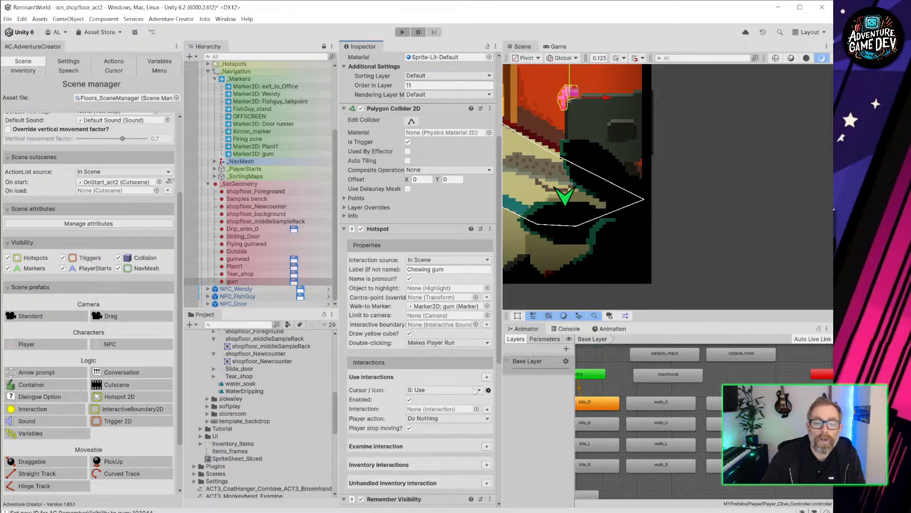
pyautogui.click(467, 417)
pyautogui.click(446, 457)
pyautogui.click(409, 438)
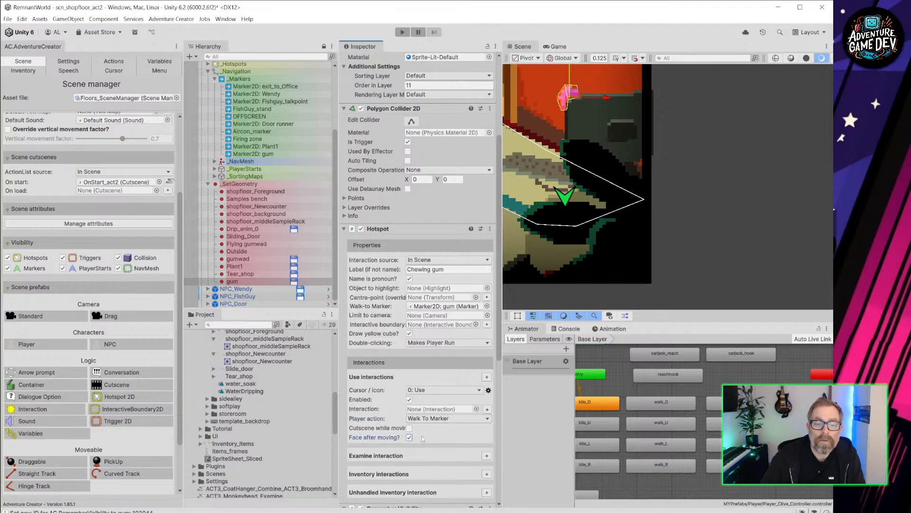
# Step: Create the ActionList for the gum's Use interaction and add a second action linked after its Engine: Wait action
pyautogui.click(486, 409)
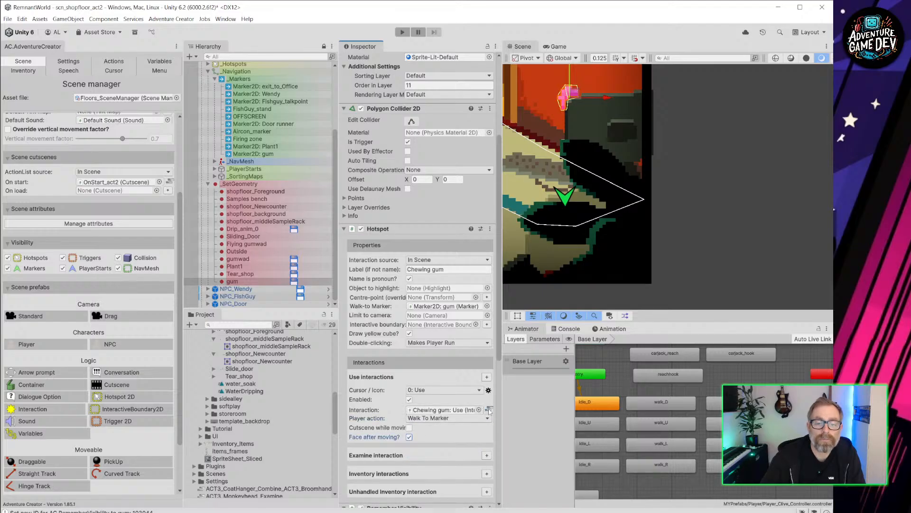
pyautogui.click(489, 409)
pyautogui.moveTo(213, 158); pyautogui.dragTo(240, 222)
pyautogui.click(240, 232)
pyautogui.click(239, 277)
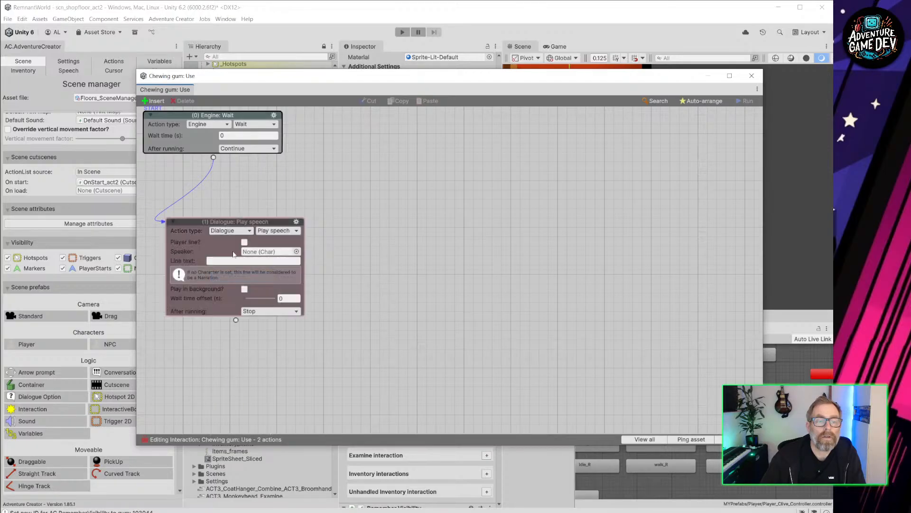
pyautogui.click(244, 242)
pyautogui.click(256, 251)
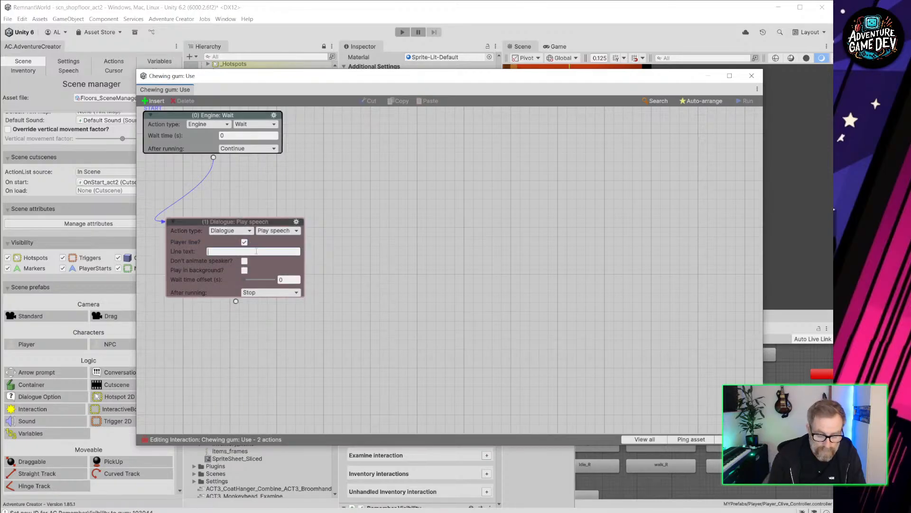
pyautogui.write('eeeeewww')
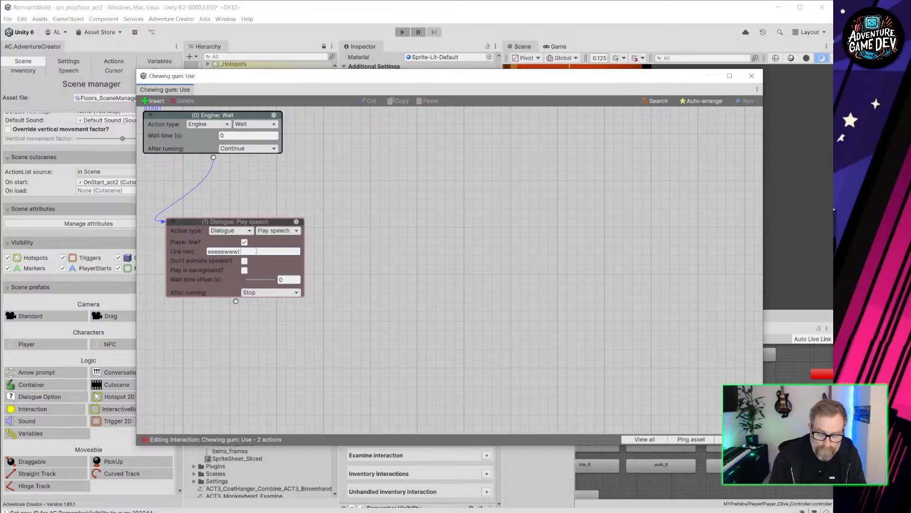
pyautogui.write('!')
pyautogui.press('Return')
pyautogui.write('It look')
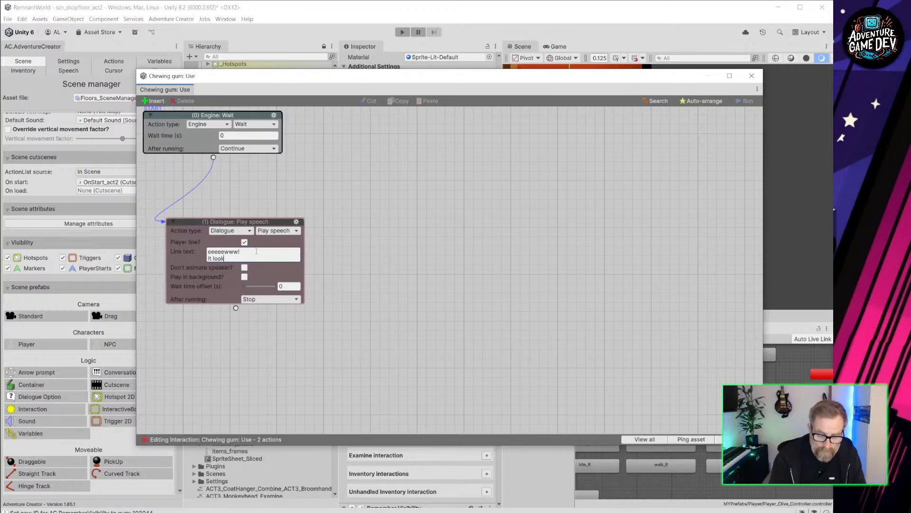
pyautogui.write('s like Tyler has')
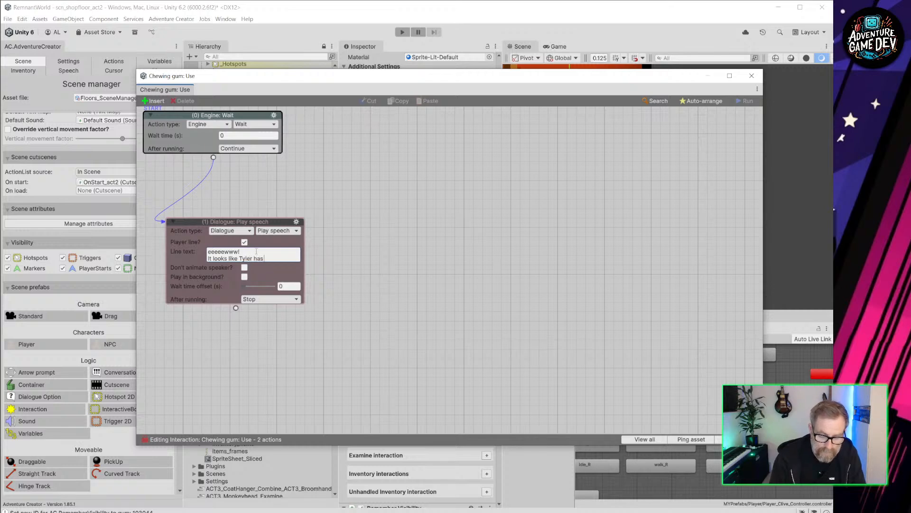
pyautogui.write(' stuck some')
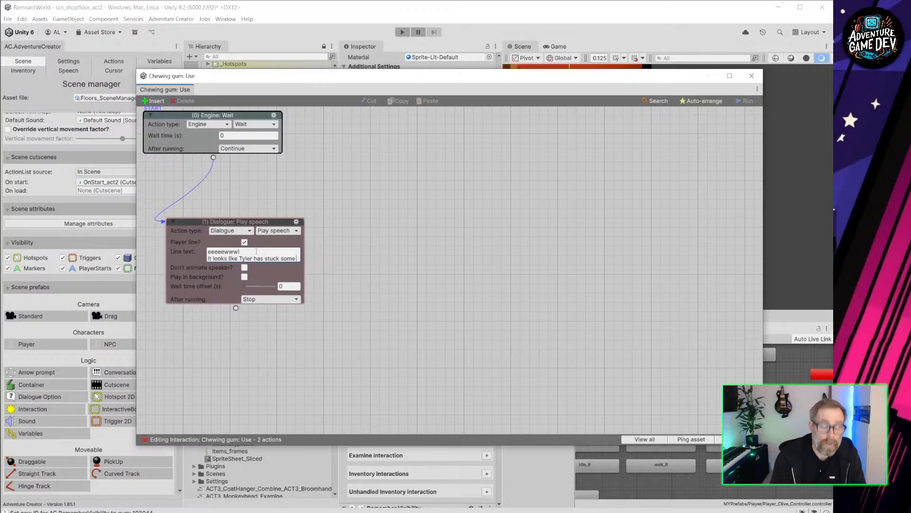
pyautogui.write(' dried up')
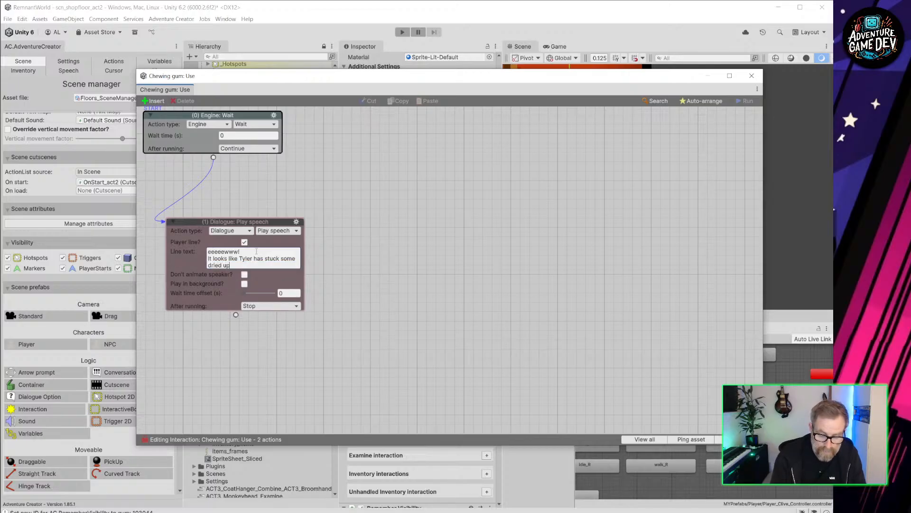
pyautogui.write(' chewing gum to the s')
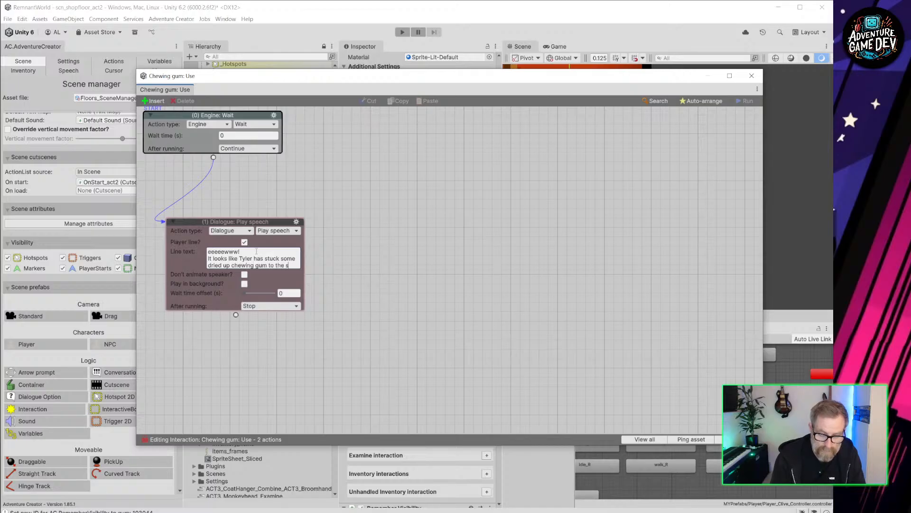
pyautogui.write('ide of hte')
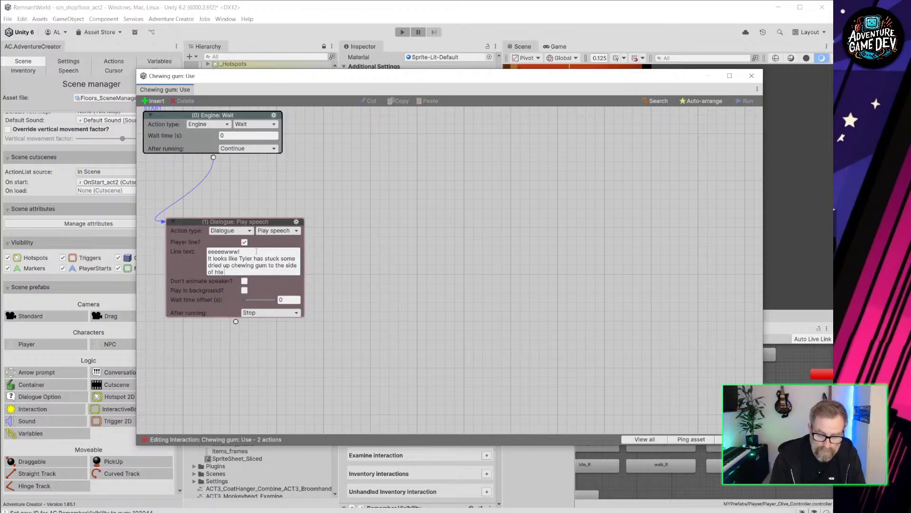
pyautogui.write(' monito')
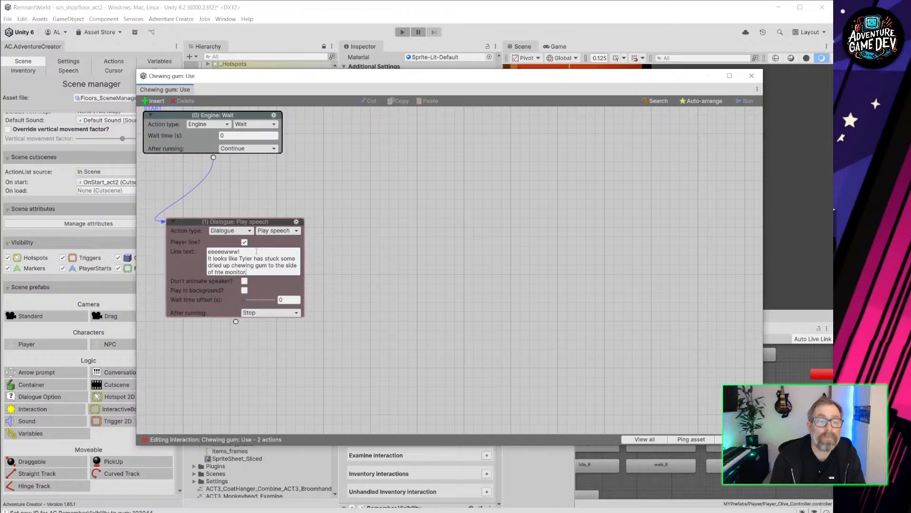
pyautogui.write('r.')
pyautogui.press('Return')
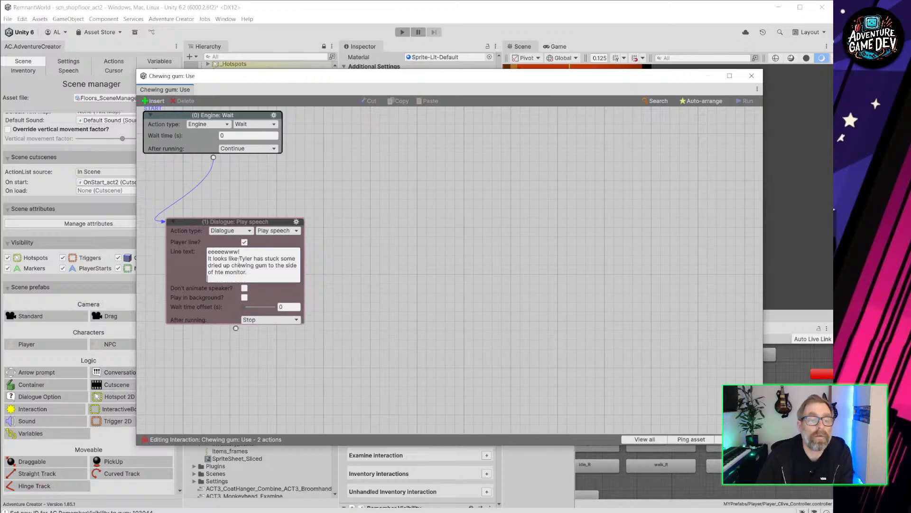
pyautogui.hotkey('ctrl', 'z')
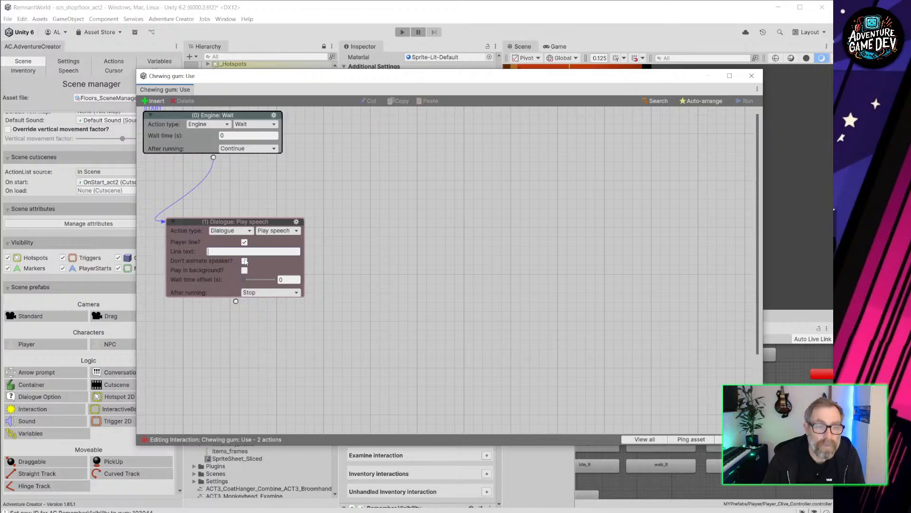
pyautogui.hotkey('ctrl', 'z')
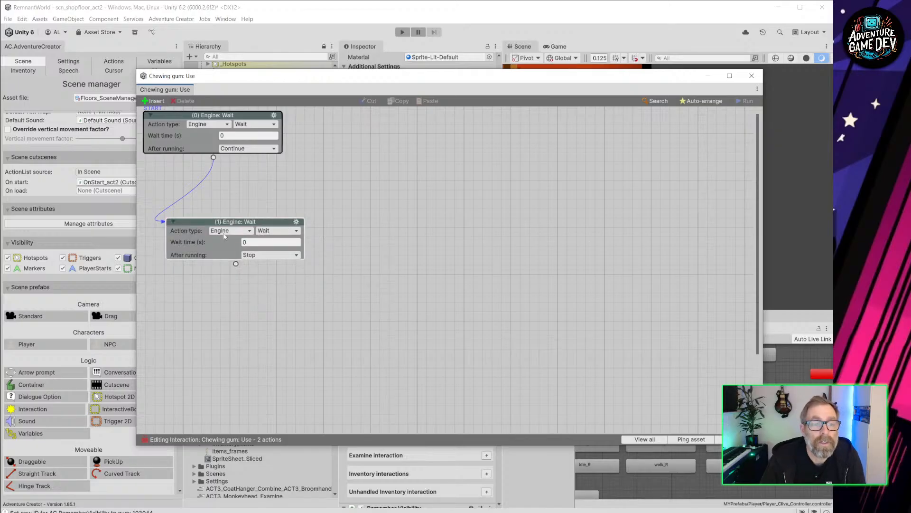
# Step: Change the second action of the gum's Use interaction to Dialogue: Play speech, spoken as a player line
pyautogui.click(224, 233)
pyautogui.click(234, 267)
pyautogui.click(236, 231)
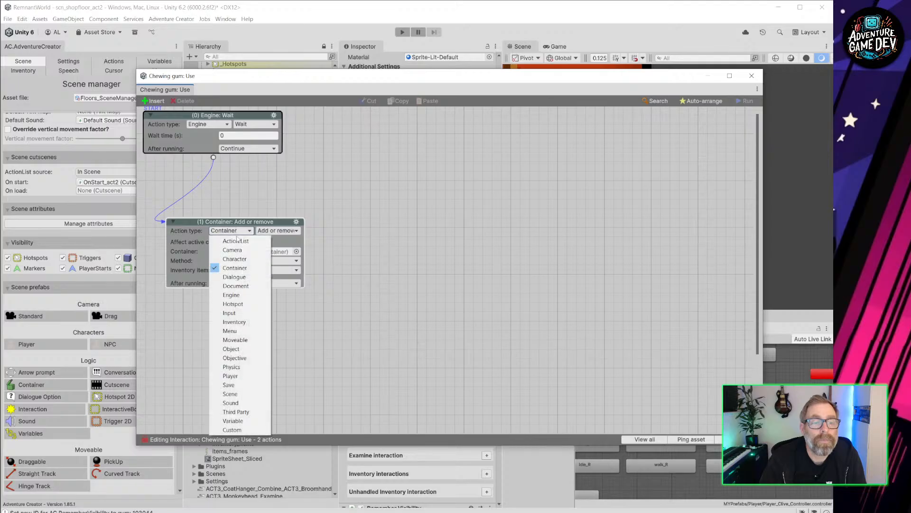
pyautogui.click(234, 277)
# Step: Enter the speech line "Ewwww! It's a blob of old Chewing gum, stuck to the side of the Monitor", with a line break after "Ewwww!"
pyautogui.click(238, 252)
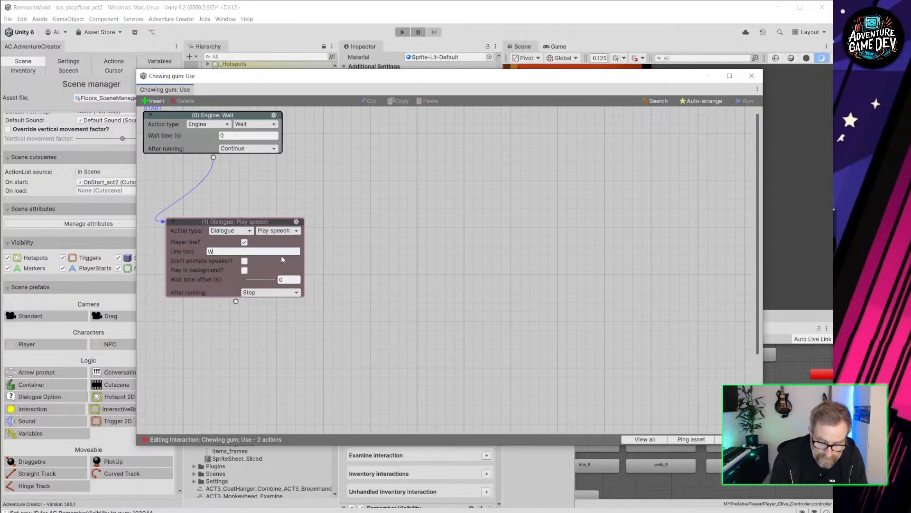
pyautogui.write('Ewwww!')
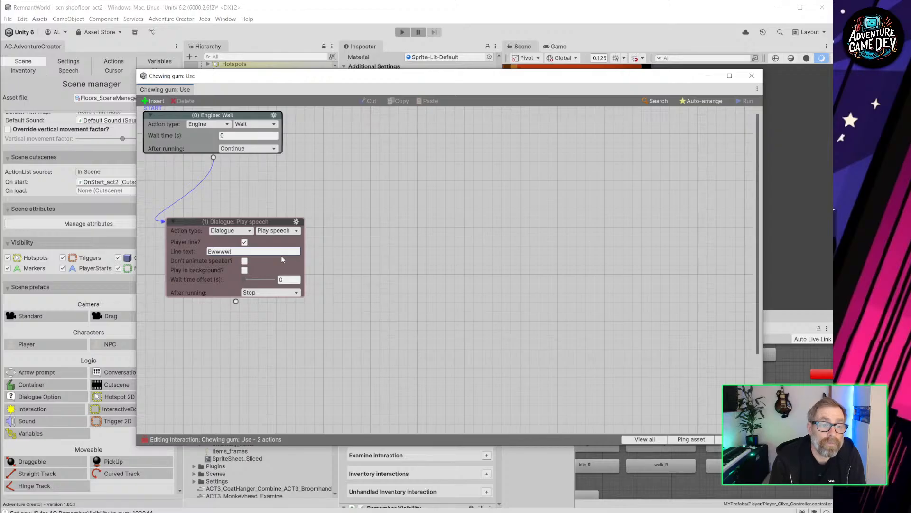
pyautogui.press('Return')
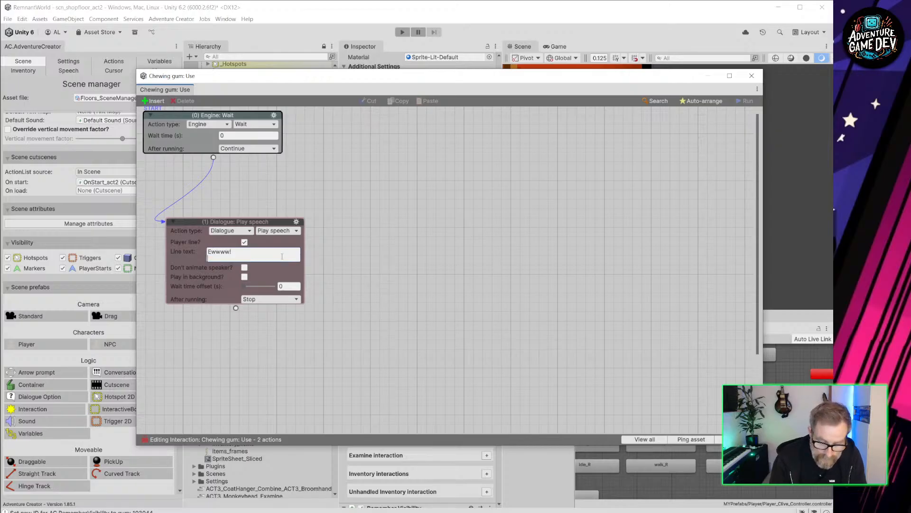
pyautogui.write("It's a")
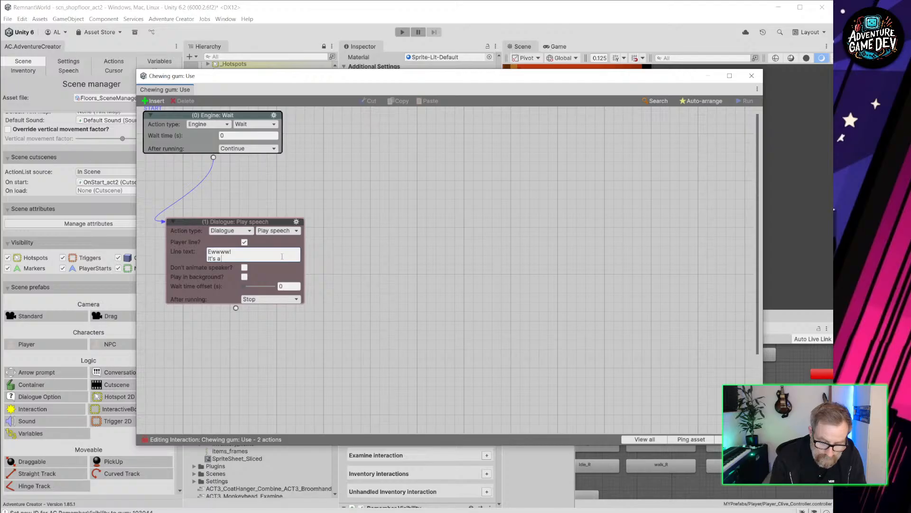
pyautogui.write('blob of')
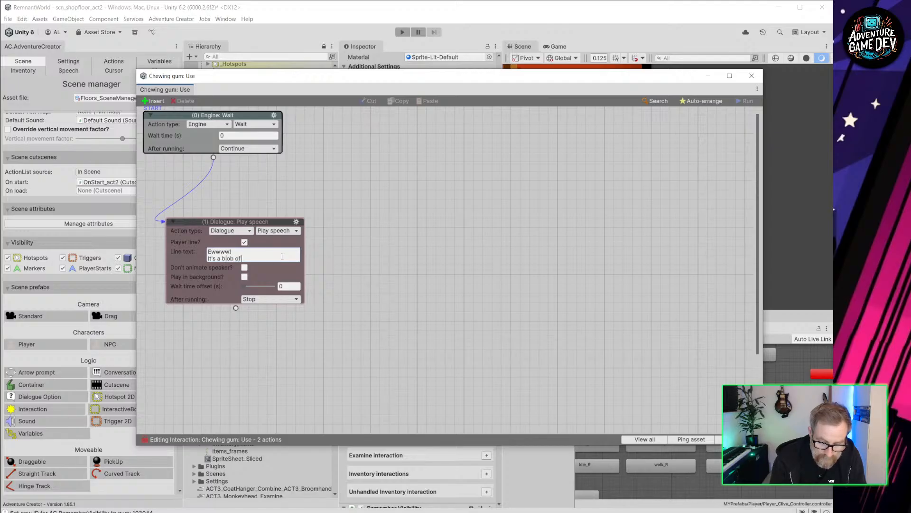
pyautogui.write(' cld Ch')
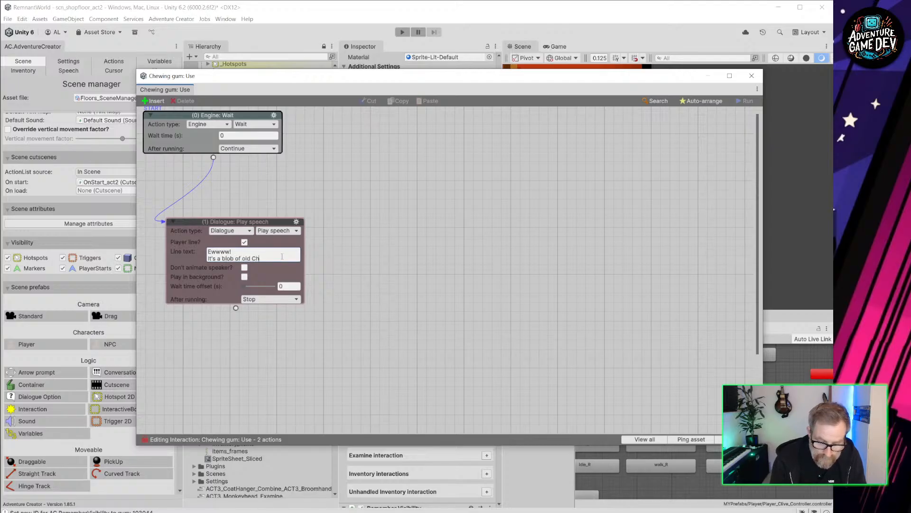
pyautogui.write('ewing gum')
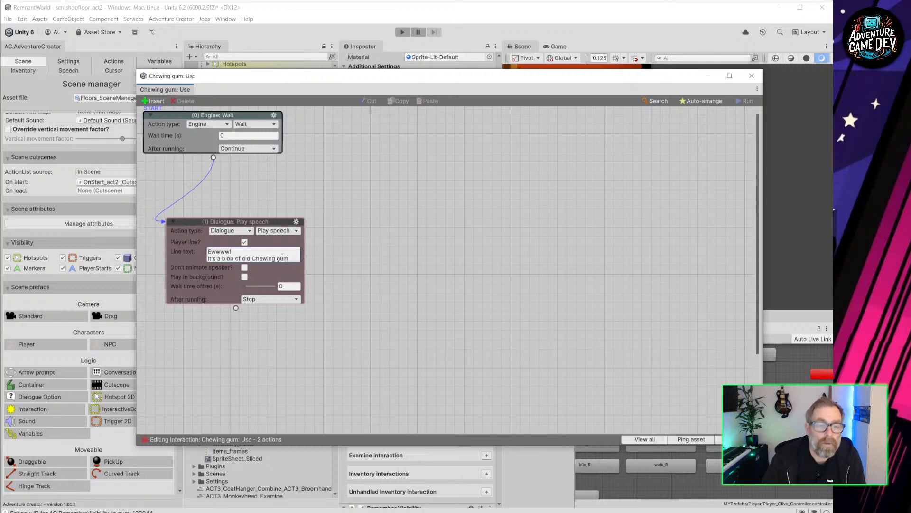
pyautogui.write(', stuck')
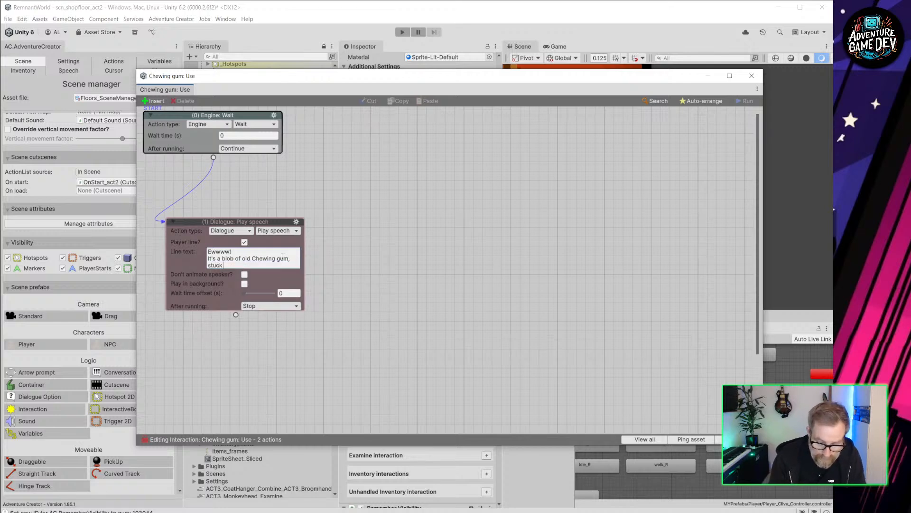
pyautogui.write(' to the side of th')
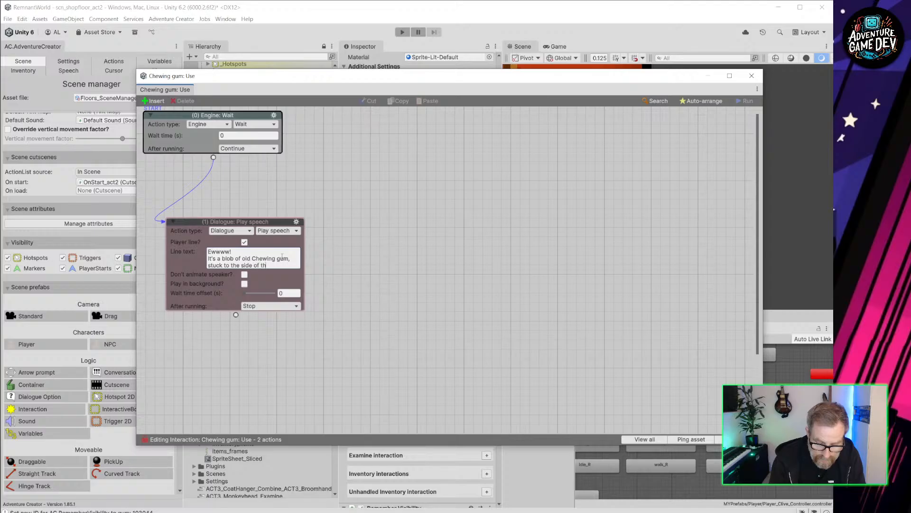
pyautogui.write('e Monitor')
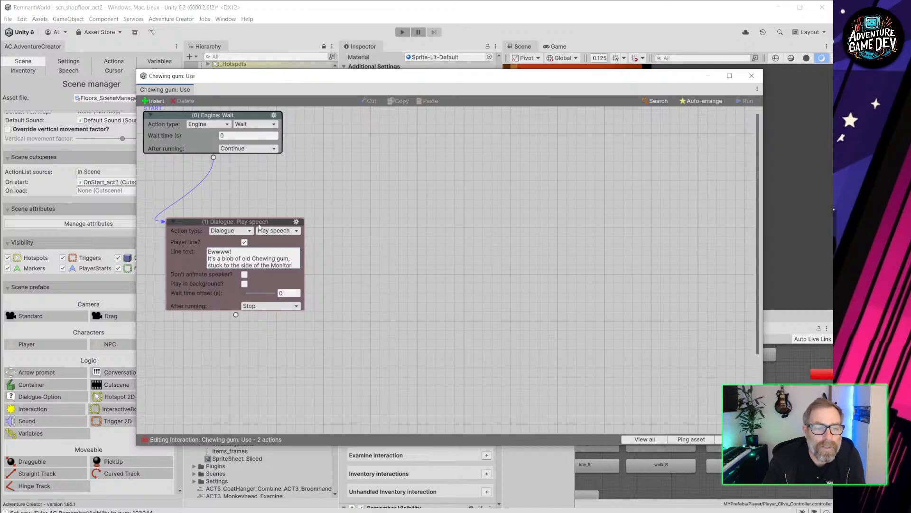
# Step: Lowercase "chewing" in the gum's speech line, end that sentence with a period, and add "Disgusting!" on a new line
pyautogui.moveTo(205, 258); pyautogui.dragTo(218, 249)
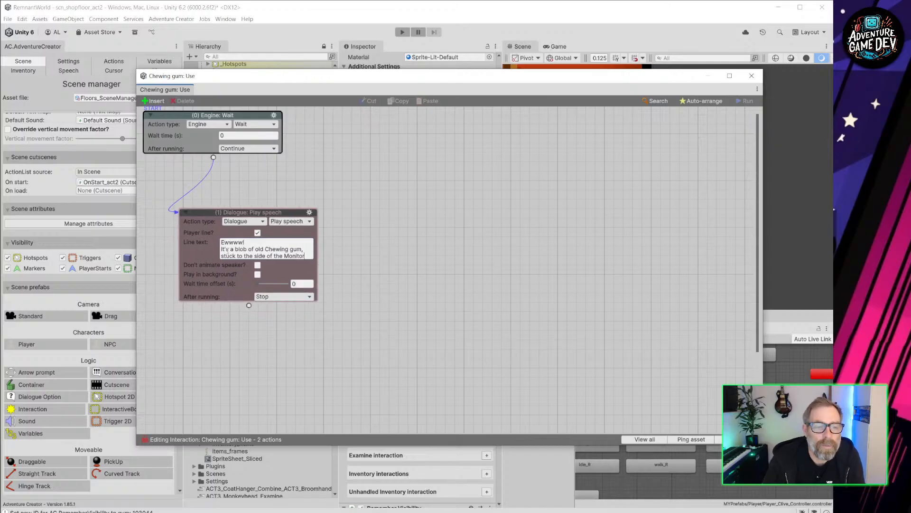
pyautogui.click(265, 249)
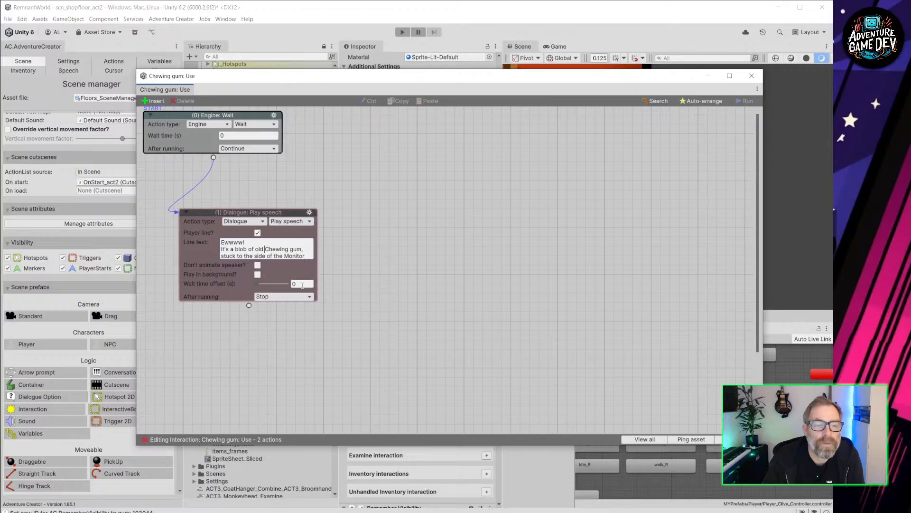
pyautogui.press('Delete')
pyautogui.write('c')
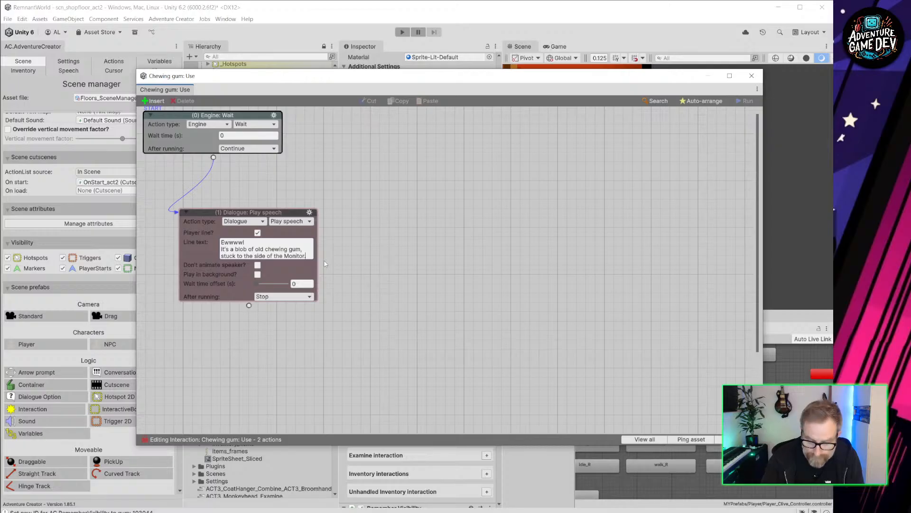
pyautogui.press('Return')
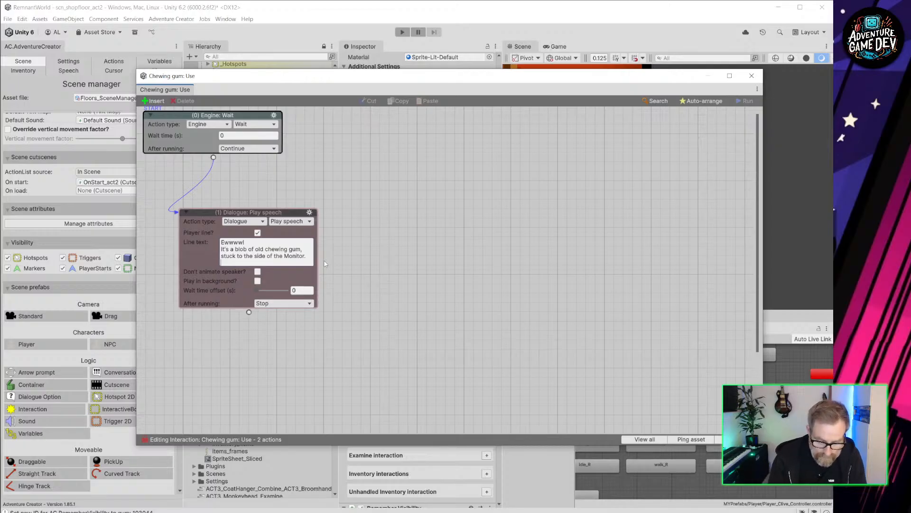
pyautogui.write('Dis')
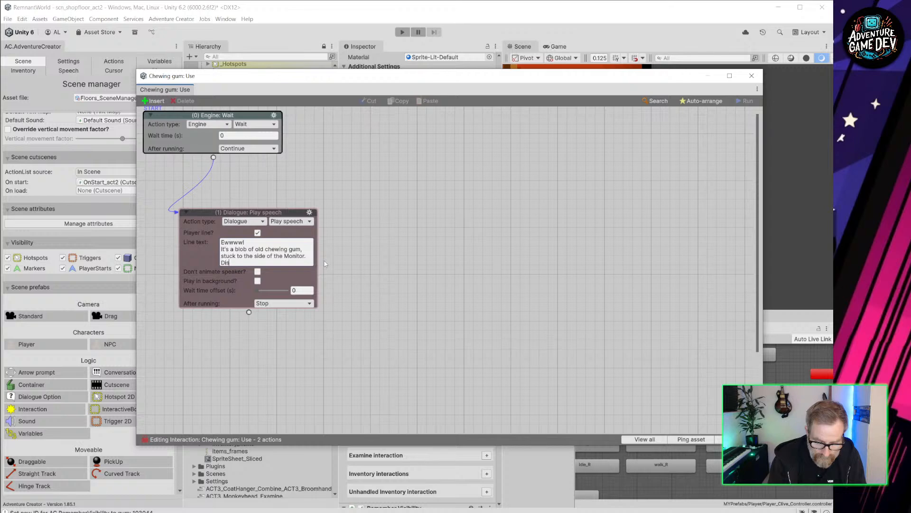
pyautogui.write('gusting!')
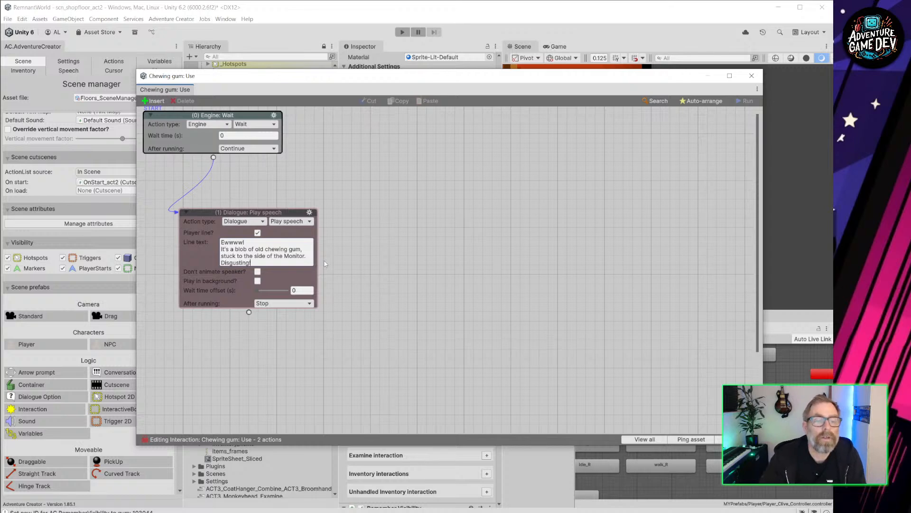
pyautogui.moveTo(270, 213); pyautogui.dragTo(345, 179)
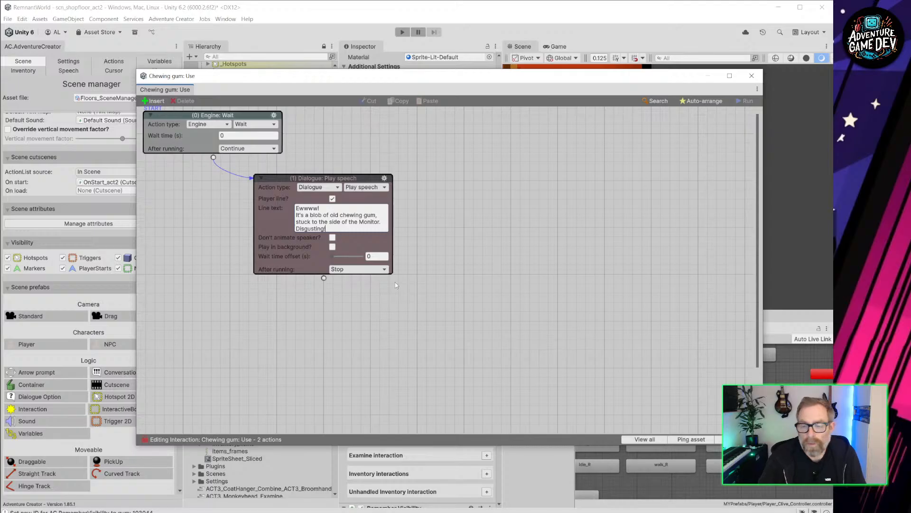
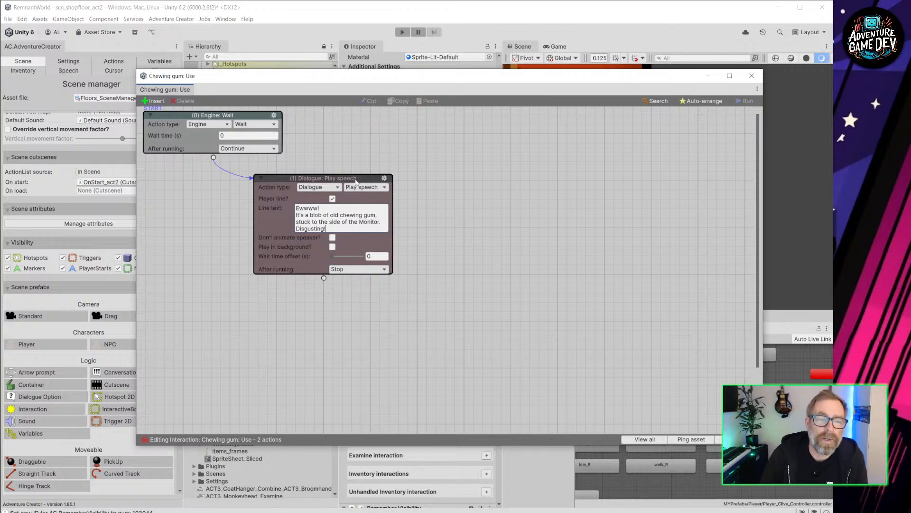
# Step: Add a third action linked after the gum's Play speech action and change it to ActionList: Run
pyautogui.moveTo(355, 181); pyautogui.dragTo(339, 179)
pyautogui.moveTo(307, 281); pyautogui.dragTo(335, 319)
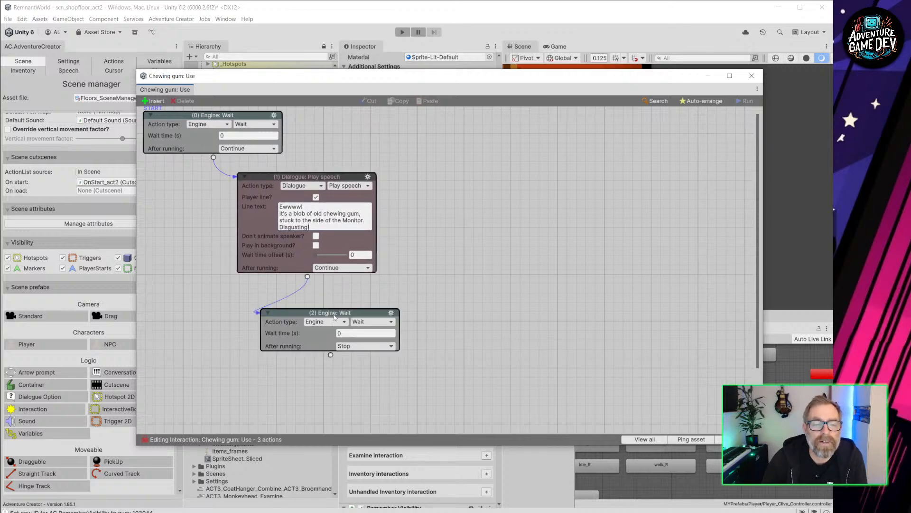
pyautogui.click(335, 322)
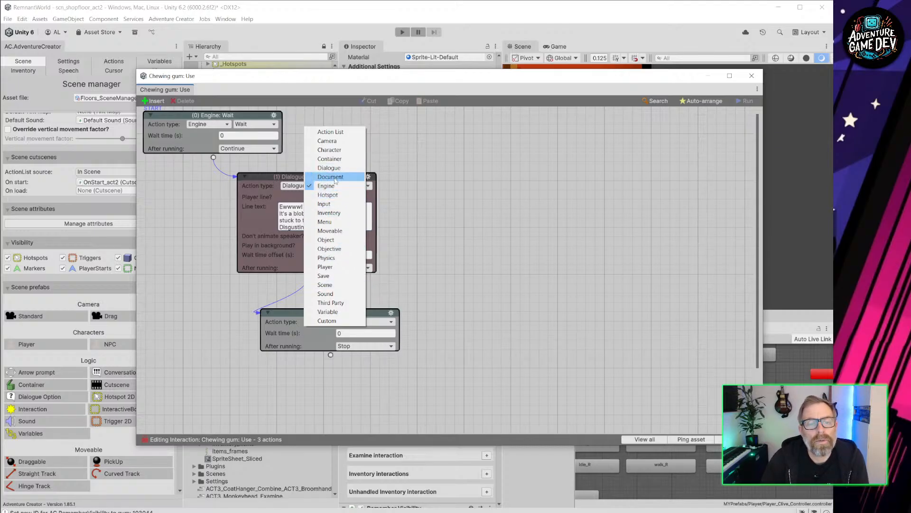
pyautogui.click(332, 132)
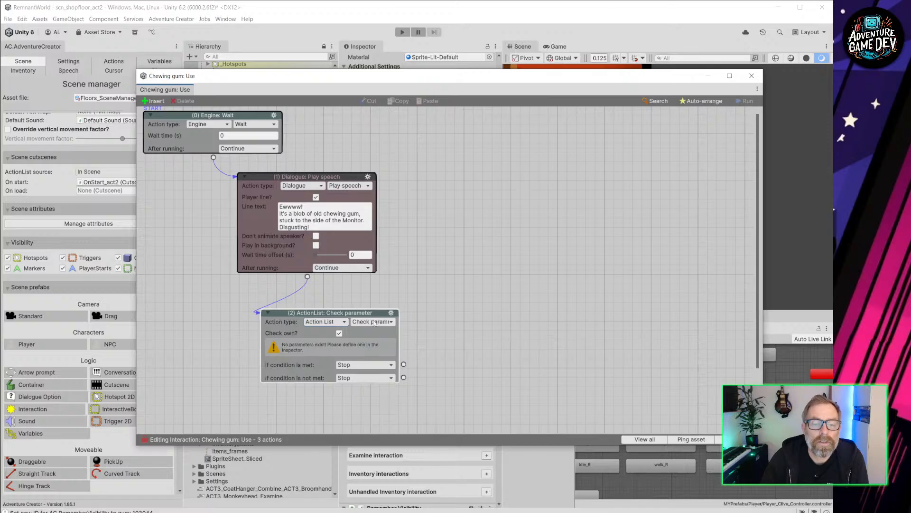
pyautogui.click(374, 322)
pyautogui.click(370, 377)
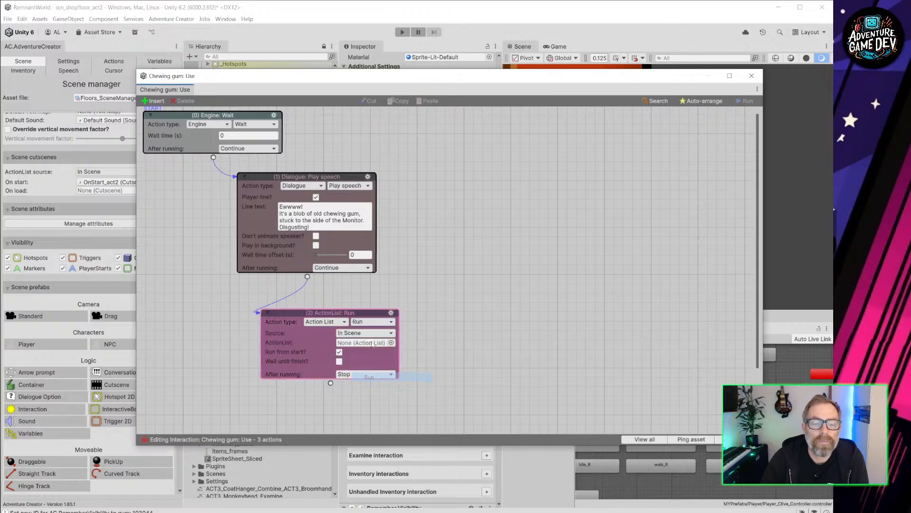
# Step: Make the Run action use the asset file ALA_TakeItem_nospeech, with the run mode that sets parameters and runs
pyautogui.click(375, 333)
pyautogui.click(379, 350)
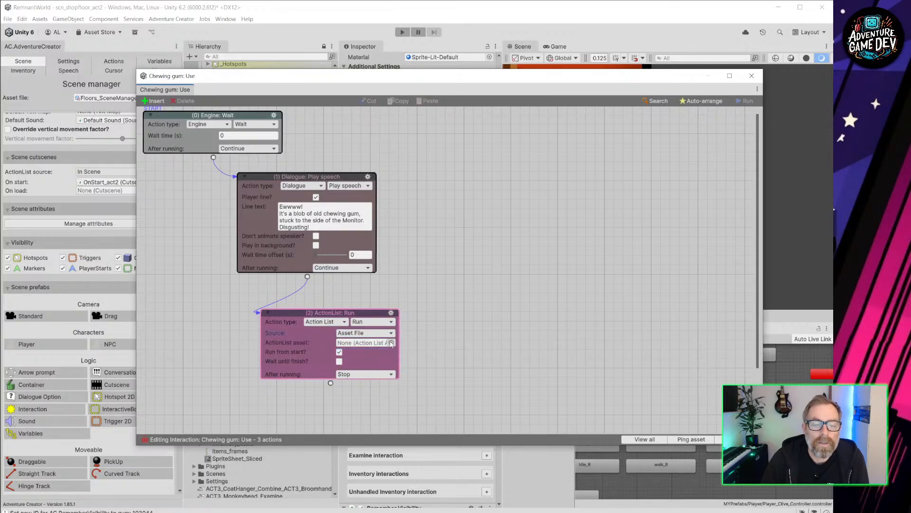
pyautogui.click(391, 342)
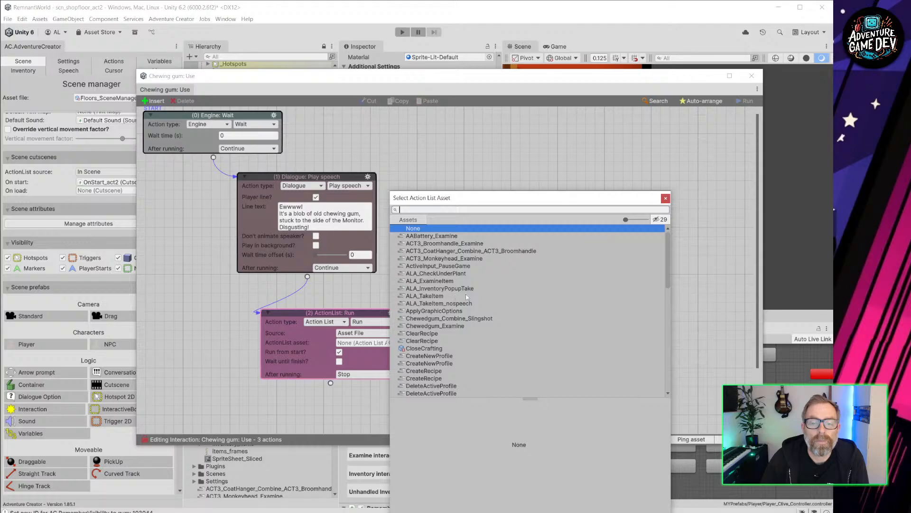
pyautogui.doubleClick(445, 304)
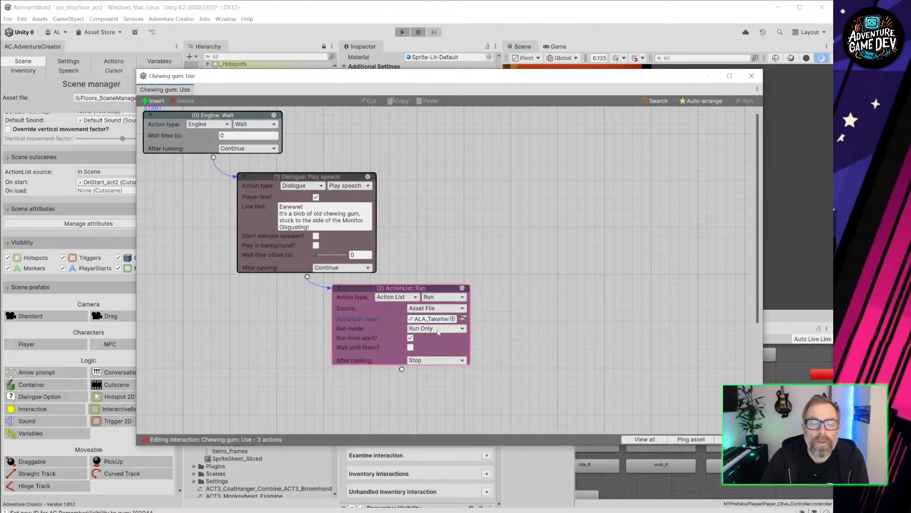
pyautogui.click(437, 329)
pyautogui.click(436, 348)
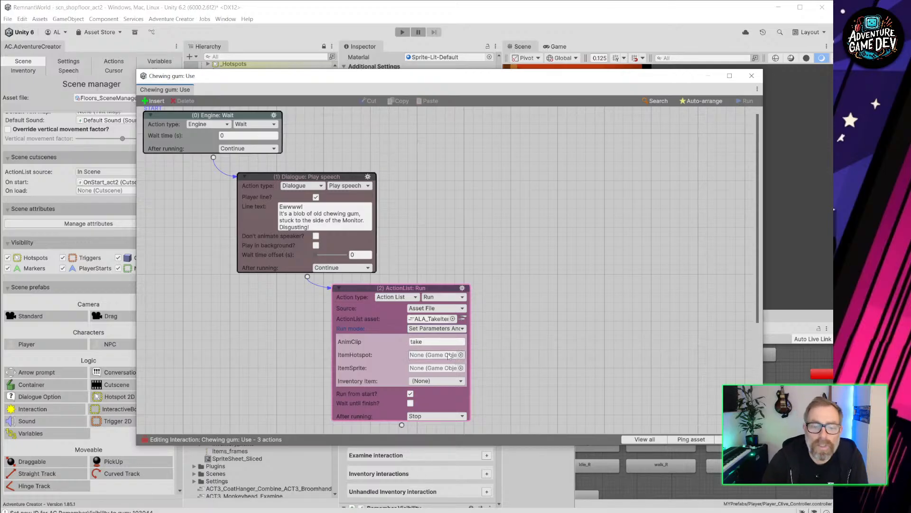
# Step: Assign the scene's gum object to both the ItemHotspot and ItemSprite parameters of the Run action
pyautogui.click(460, 355)
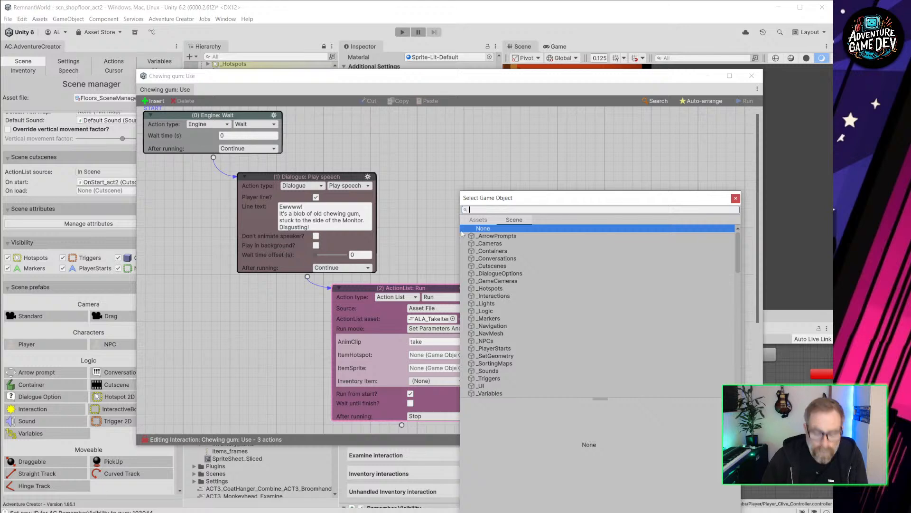
pyautogui.write('gum')
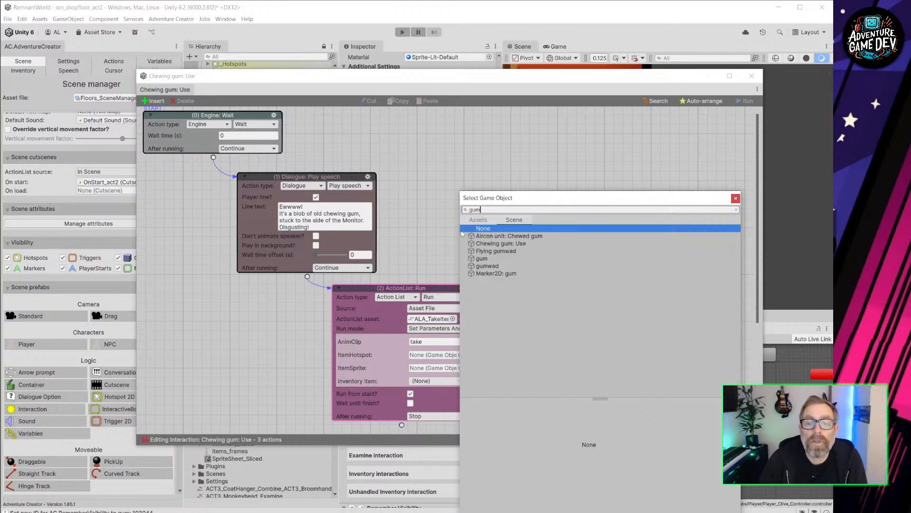
pyautogui.click(482, 259)
pyautogui.doubleClick(487, 260)
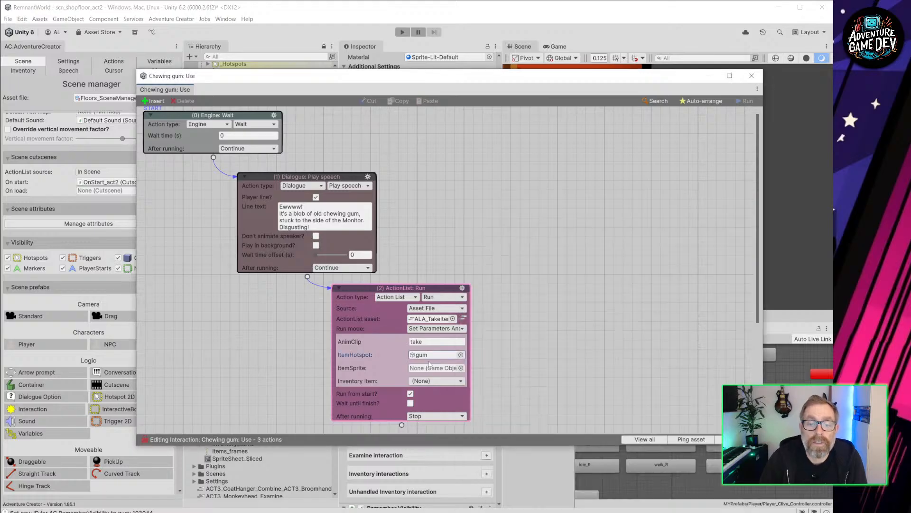
pyautogui.click(460, 368)
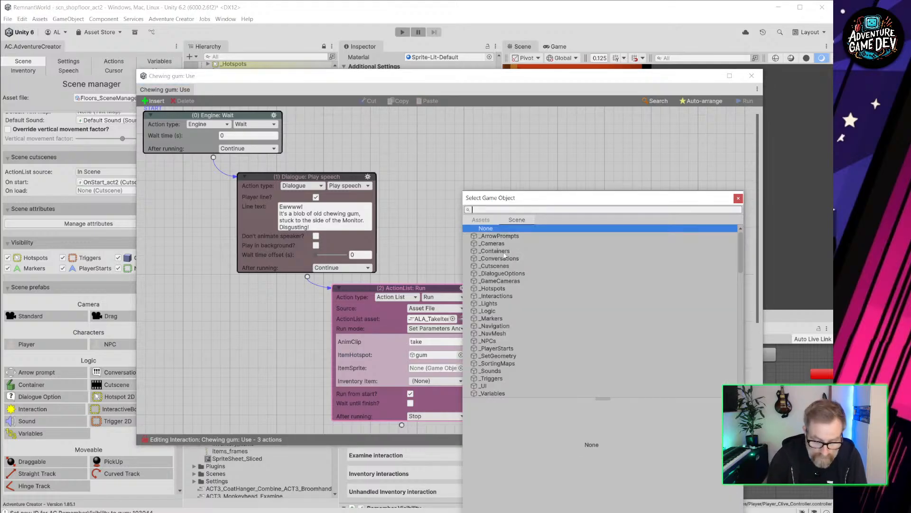
pyautogui.write('gum')
pyautogui.click(501, 266)
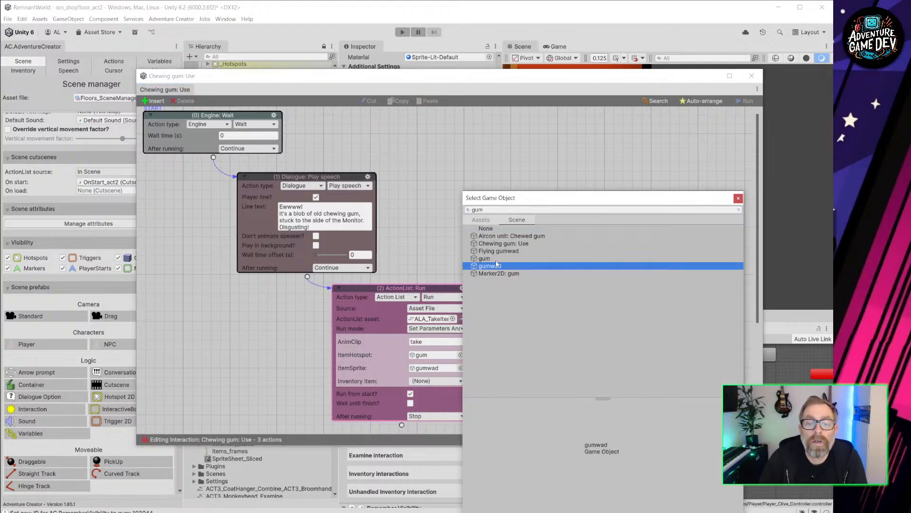
pyautogui.click(499, 258)
pyautogui.doubleClick(498, 259)
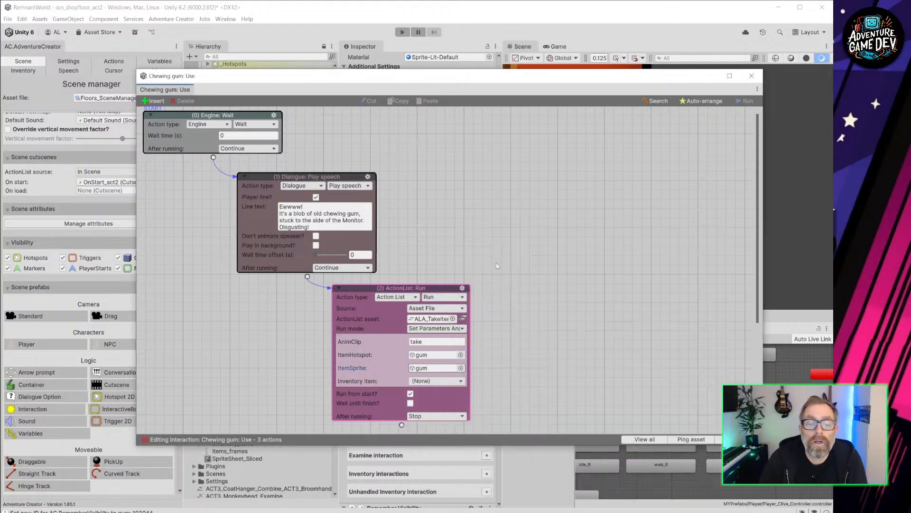
# Step: Set the Run action's inventory item to Chewed gum, enable Wait until finish, and close the gum's ActionList
pyautogui.click(435, 381)
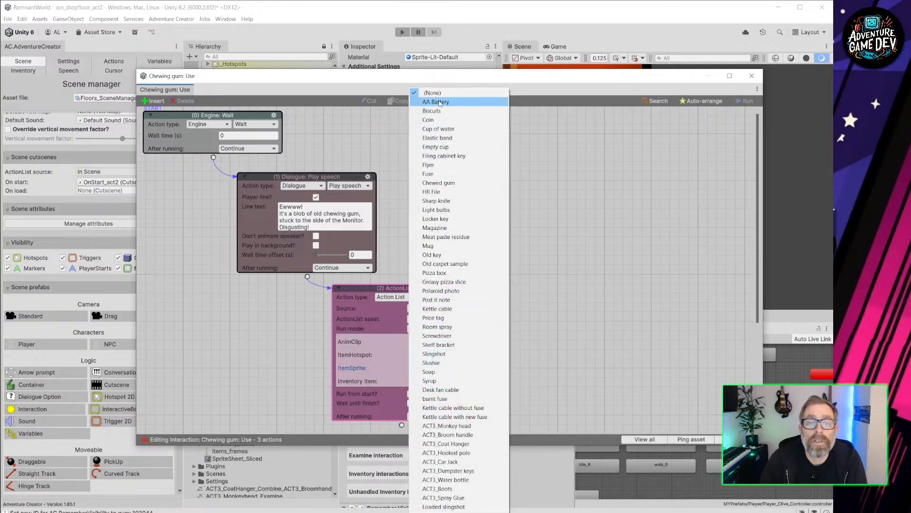
pyautogui.click(451, 185)
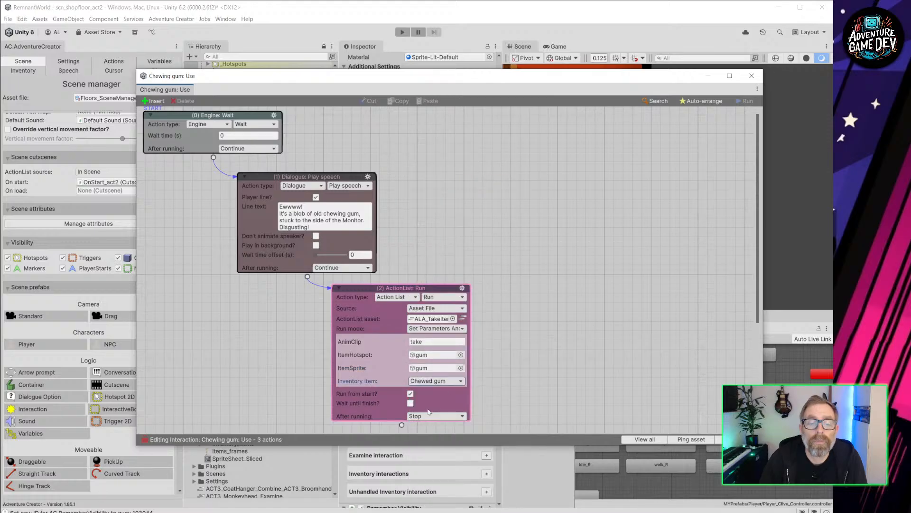
pyautogui.moveTo(421, 290); pyautogui.dragTo(496, 258)
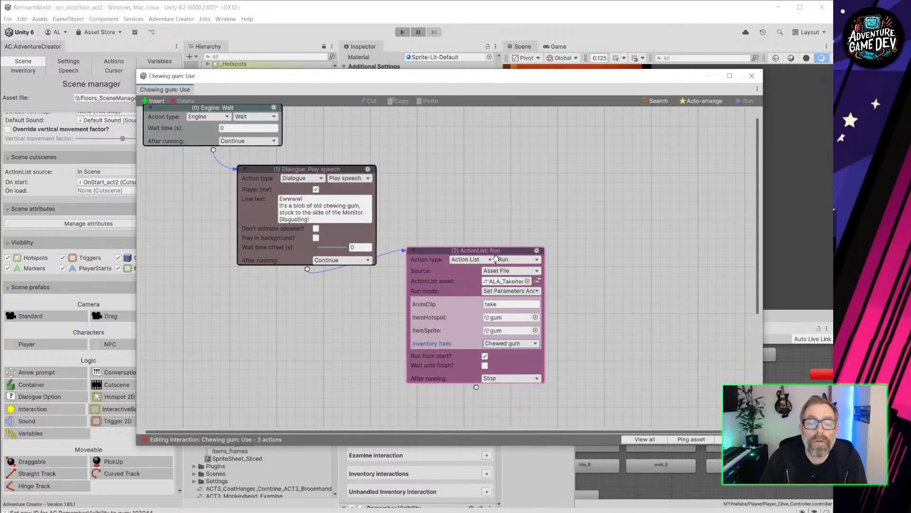
pyautogui.click(485, 366)
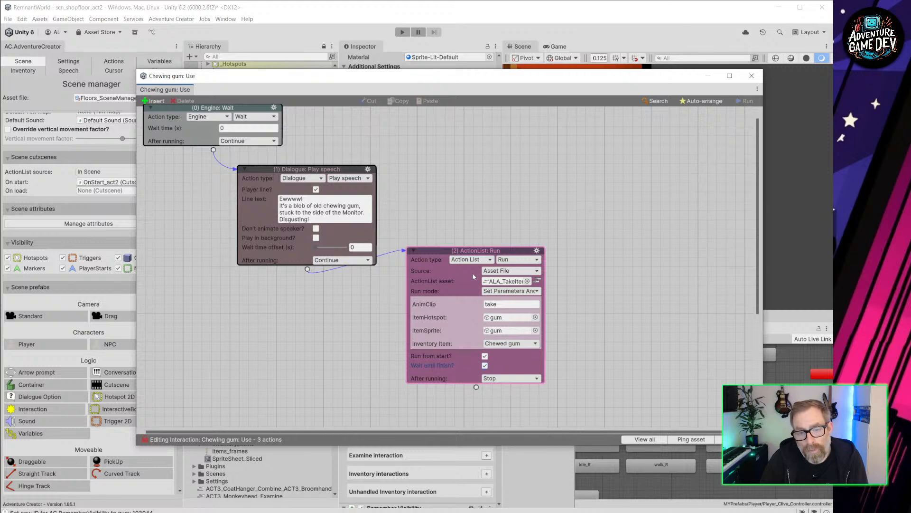
pyautogui.click(752, 77)
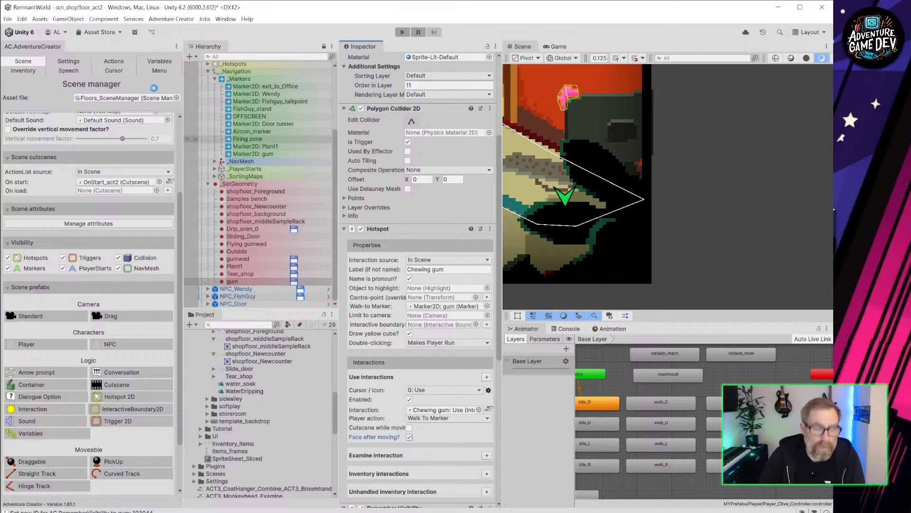
# Step: Open the scn_storeroom scene and open the ActionList of the elastic_band hotspot's Use interaction
pyautogui.click(8, 19)
pyautogui.moveTo(48, 47)
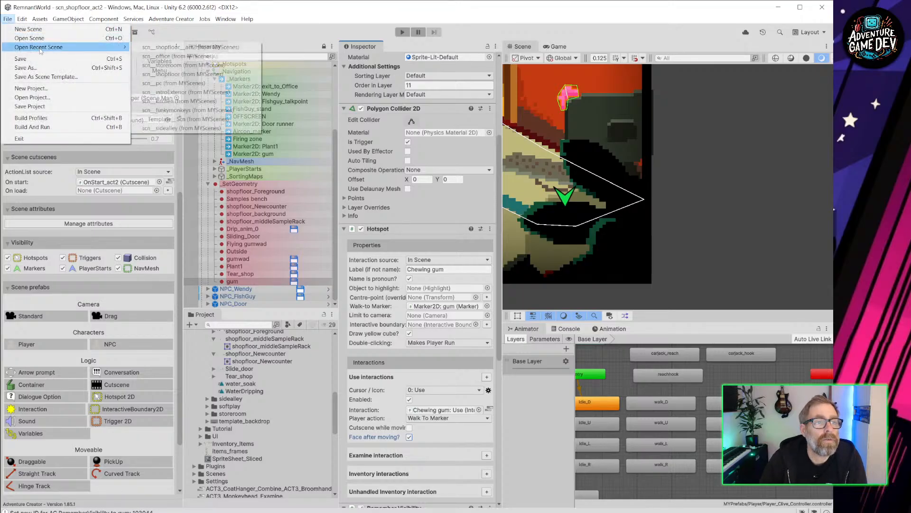
pyautogui.click(184, 65)
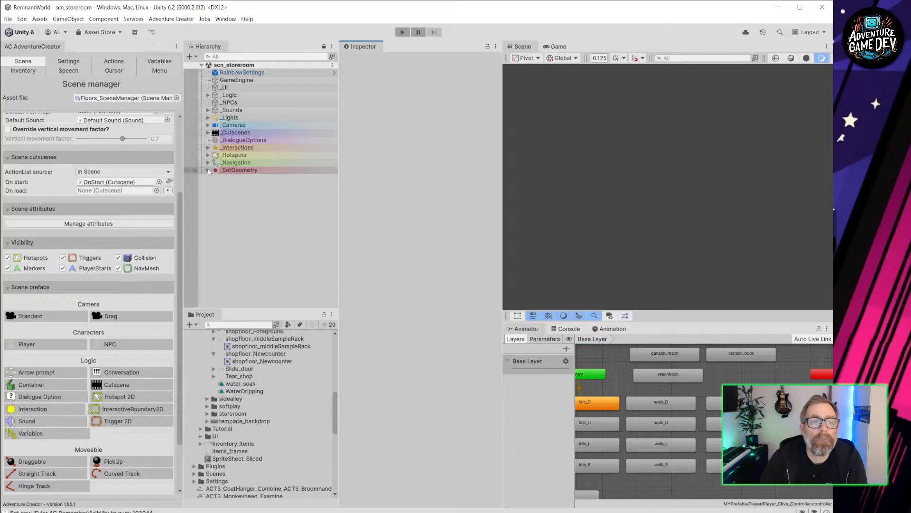
pyautogui.click(207, 171)
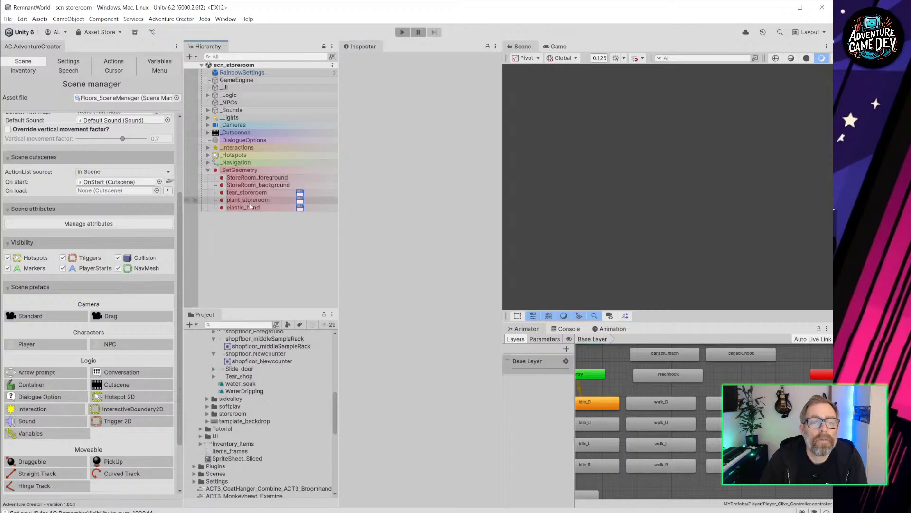
pyautogui.click(294, 208)
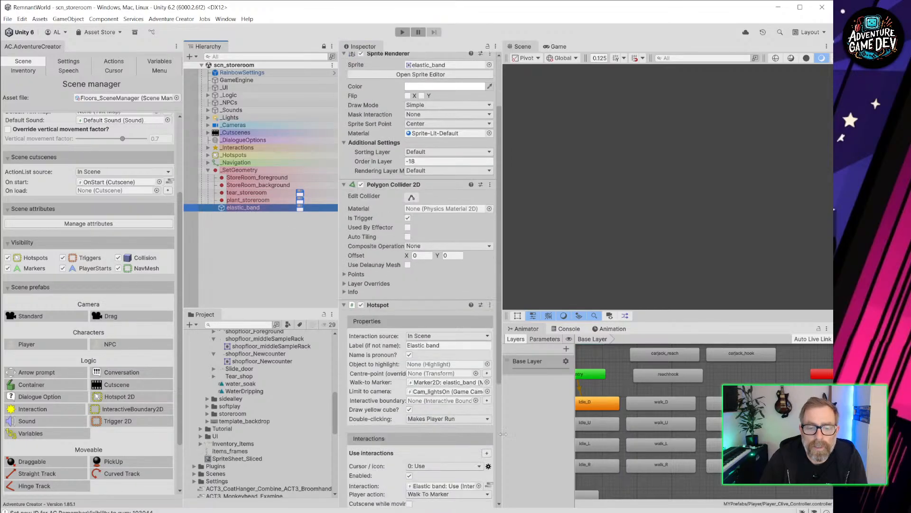
pyautogui.scroll(-5, 475, 418)
pyautogui.click(489, 434)
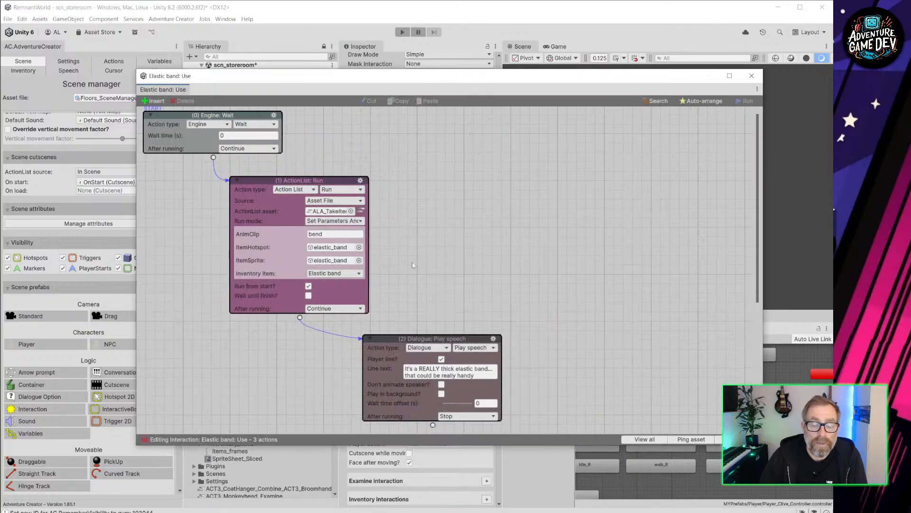
# Step: Enable Wait until finish on the elastic band's ActionList: Run action, close the ActionList, and save the storeroom scene
pyautogui.scroll(-3, 577, 300)
pyautogui.moveTo(403, 255)
pyautogui.mouseDown()
pyautogui.moveTo(375, 267)
pyautogui.moveTo(408, 271)
pyautogui.mouseUp()
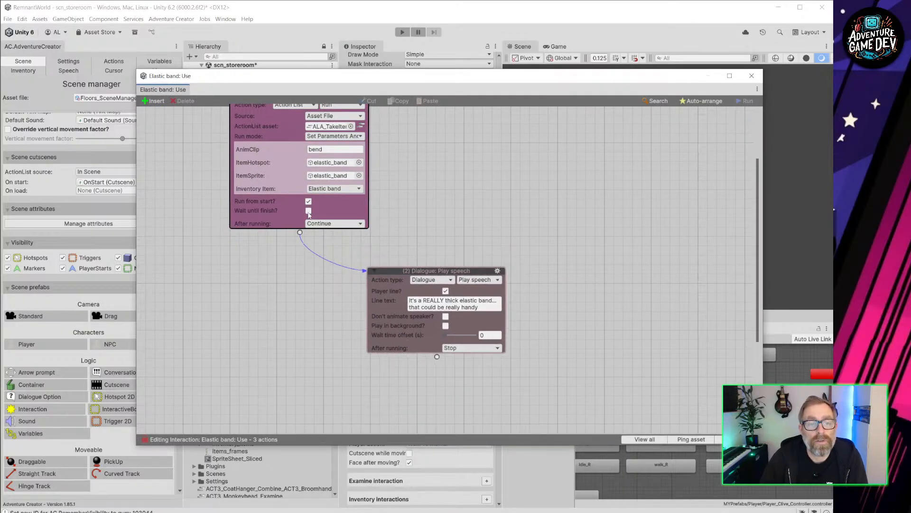
pyautogui.click(308, 212)
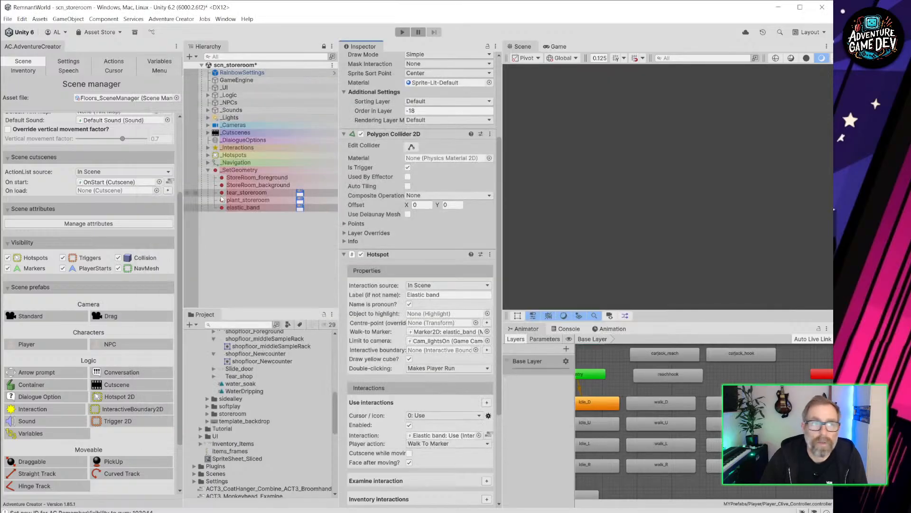
pyautogui.click(751, 76)
pyautogui.hotkey('ctrl', 's')
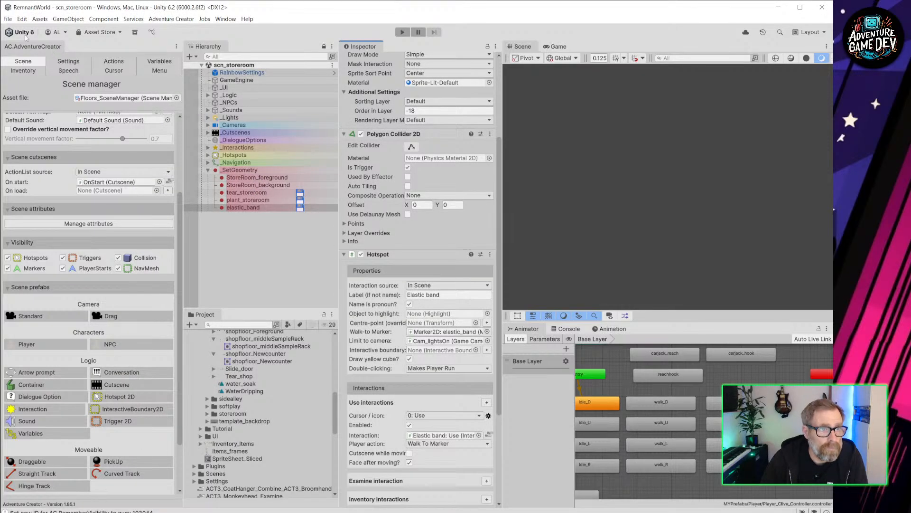
# Step: Open the recent scene scn_shopfloor_act2
pyautogui.click(7, 19)
pyautogui.moveTo(36, 49)
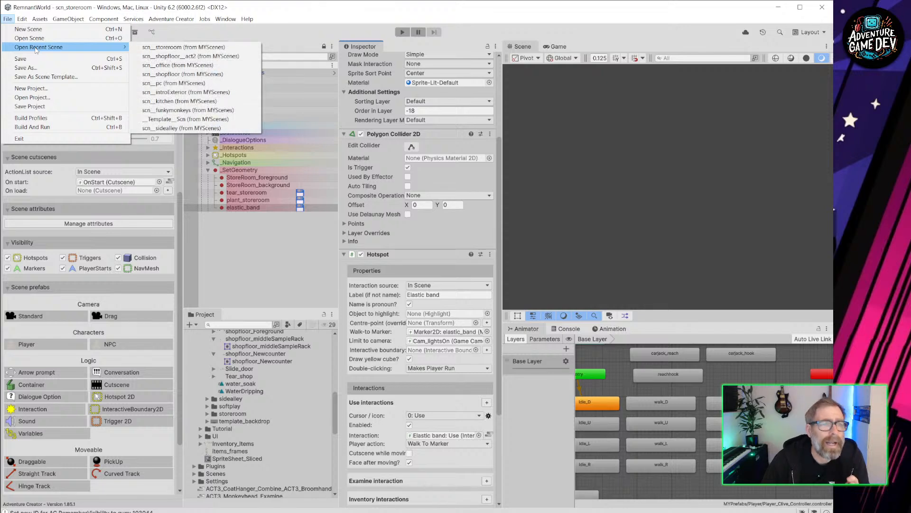
pyautogui.click(190, 56)
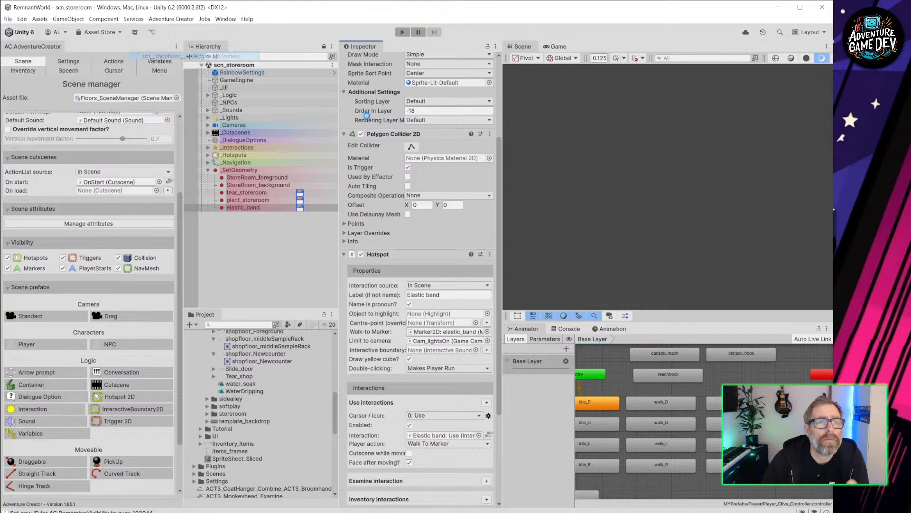
# Step: Play-test the shop floor scene by taking the chewed gum and checking the inventory for it
pyautogui.click(402, 31)
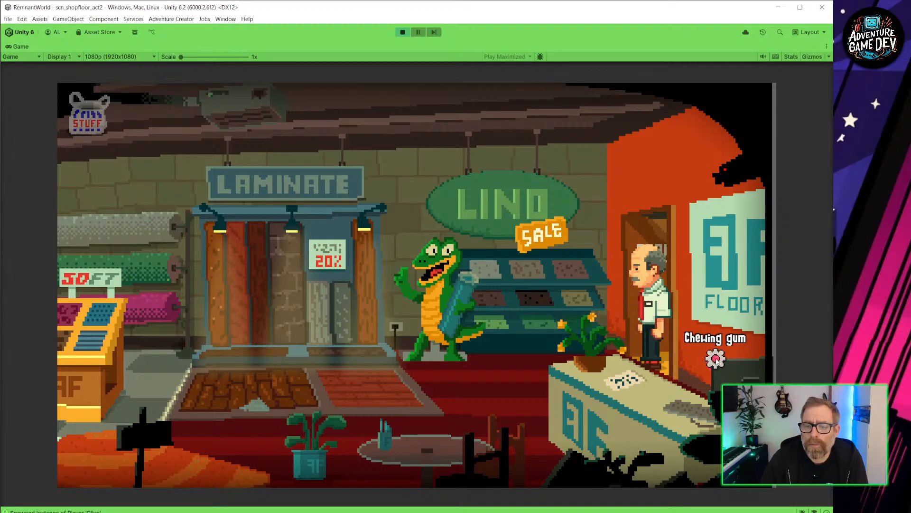
pyautogui.click(715, 359)
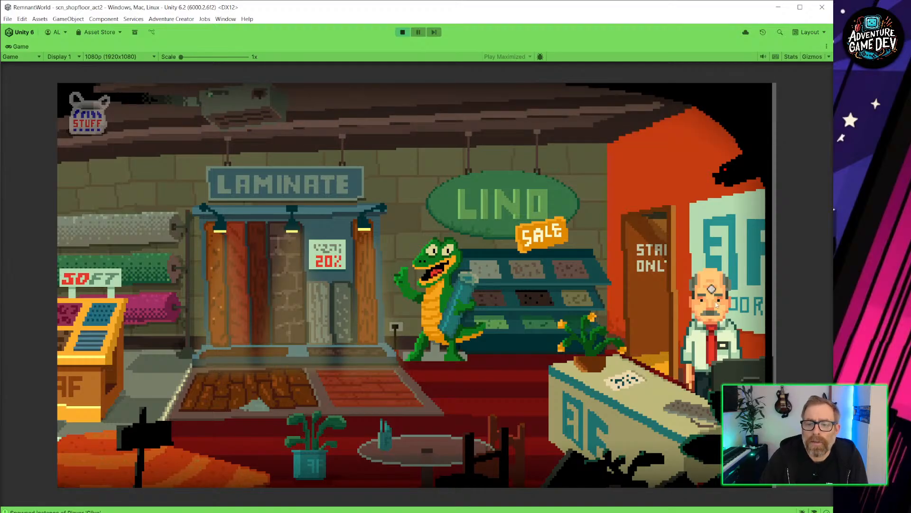
pyautogui.click(105, 118)
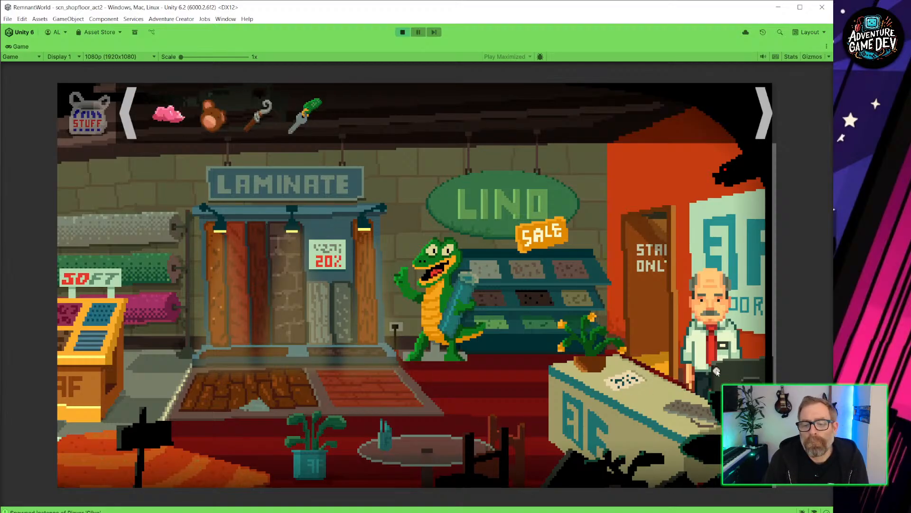
# Step: Go into the office and return to the shop floor, examine the chewed gum in the inventory, and stop the play test
pyautogui.click(641, 335)
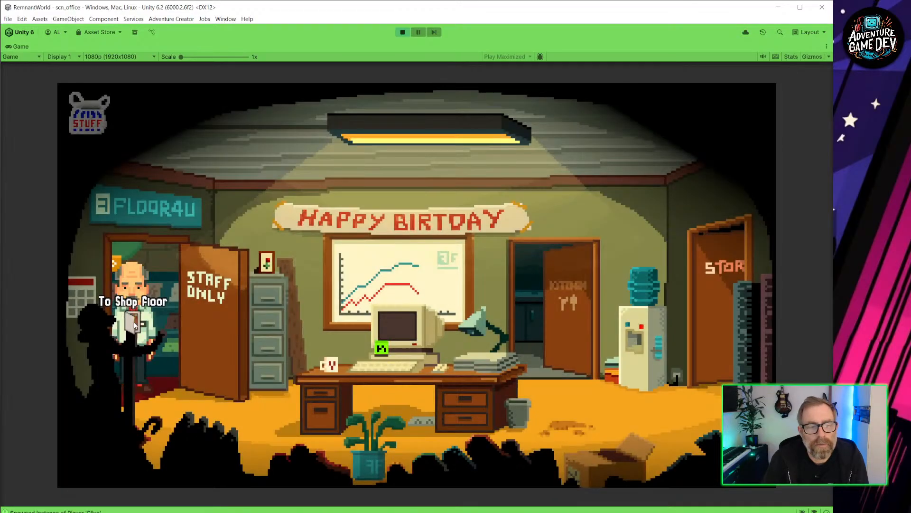
pyautogui.click(133, 324)
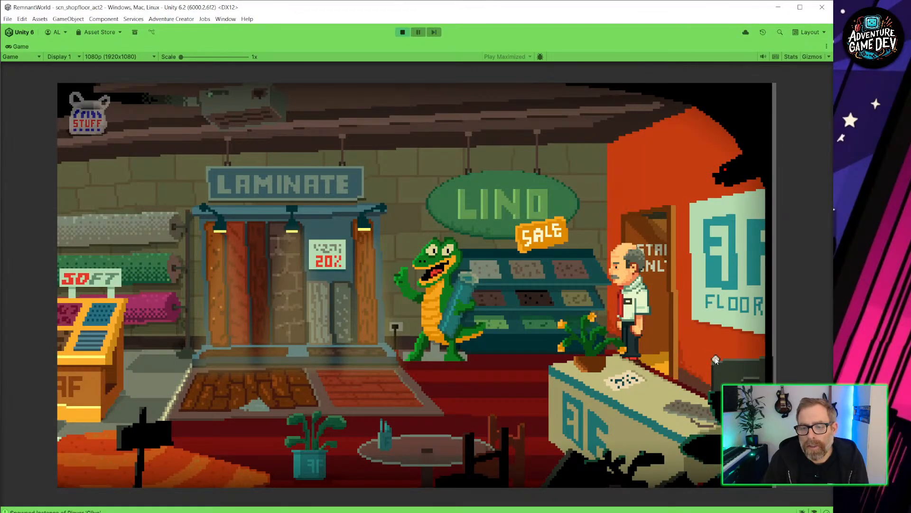
pyautogui.click(88, 114)
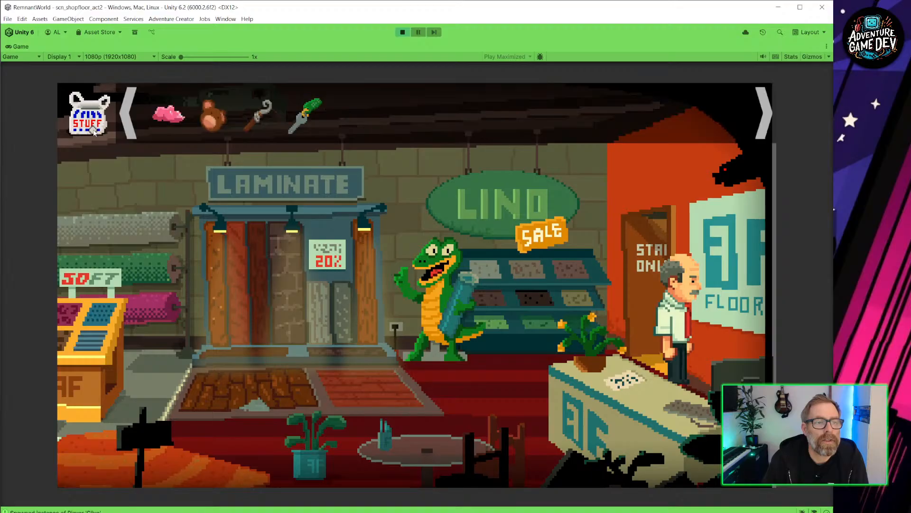
pyautogui.rightClick(168, 115)
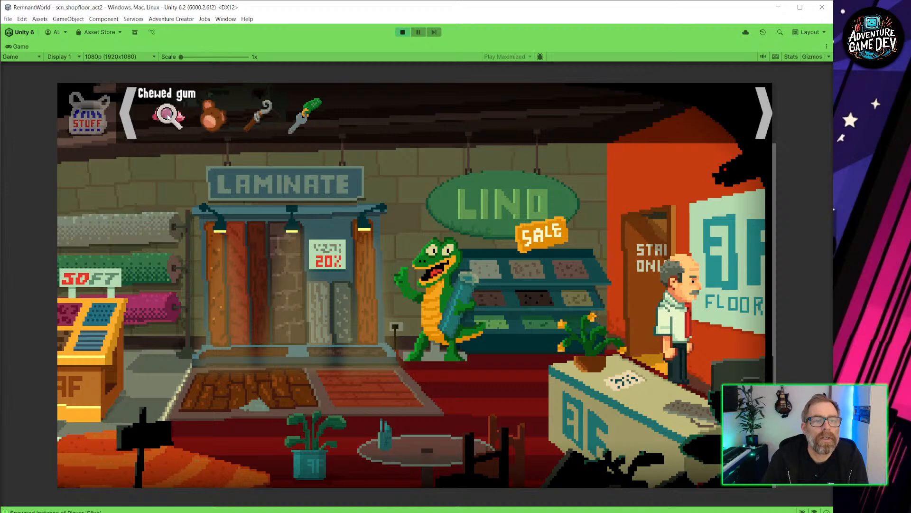
pyautogui.click(402, 32)
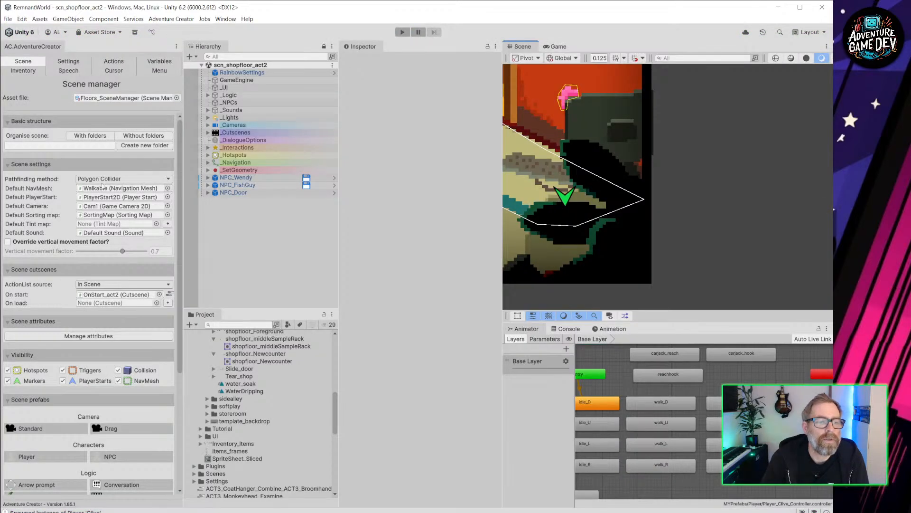
# Step: Find the Chewed gum item in the Inventory manager and open the ActionList of its Slingshot combine interaction
pyautogui.click(154, 71)
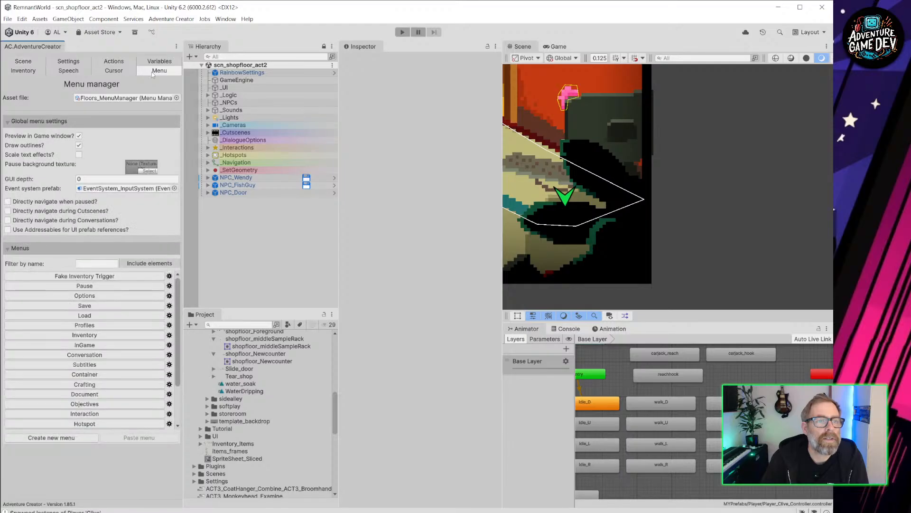
pyautogui.click(22, 71)
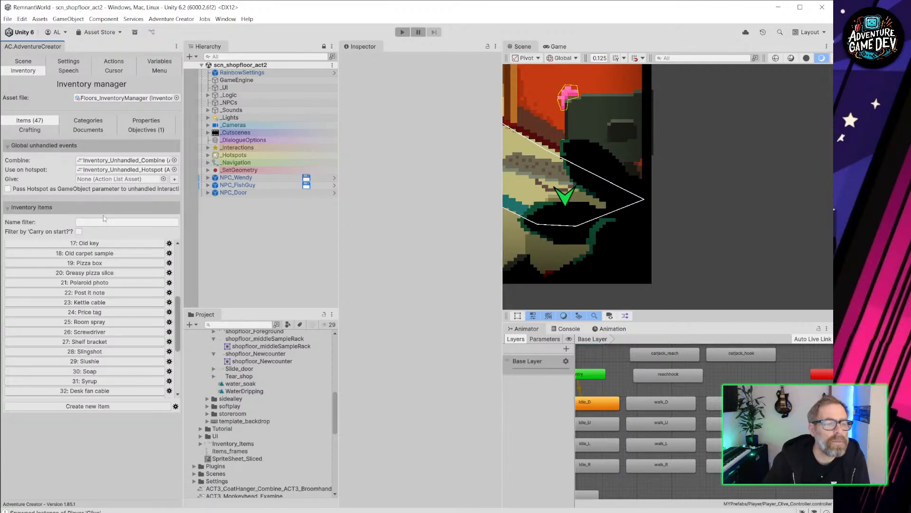
pyautogui.scroll(-3, 78, 298)
pyautogui.scroll(-1, 78, 298)
pyautogui.scroll(15, 112, 275)
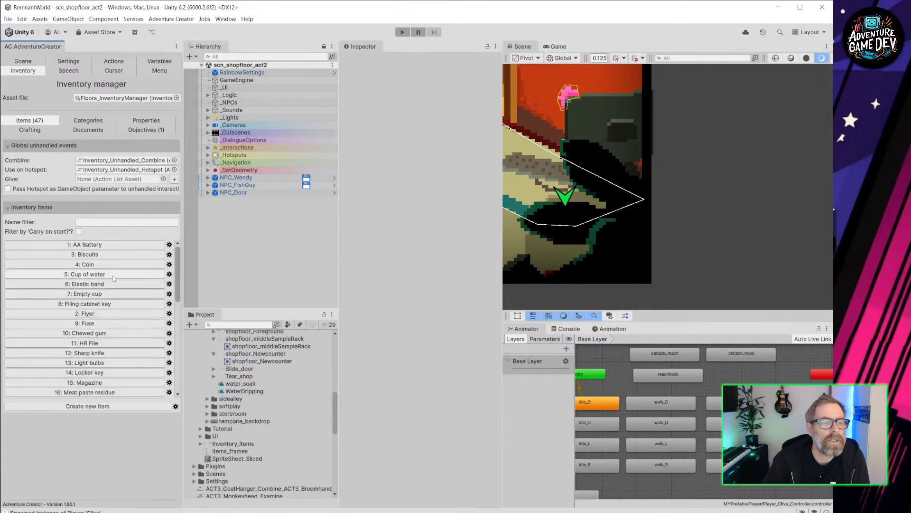
pyautogui.click(110, 332)
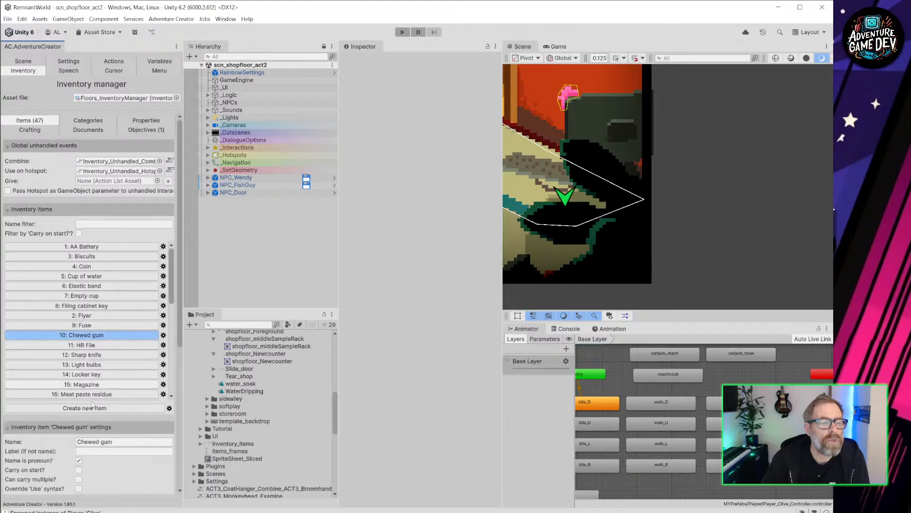
pyautogui.scroll(-3, 50, 469)
pyautogui.scroll(-3, 30, 447)
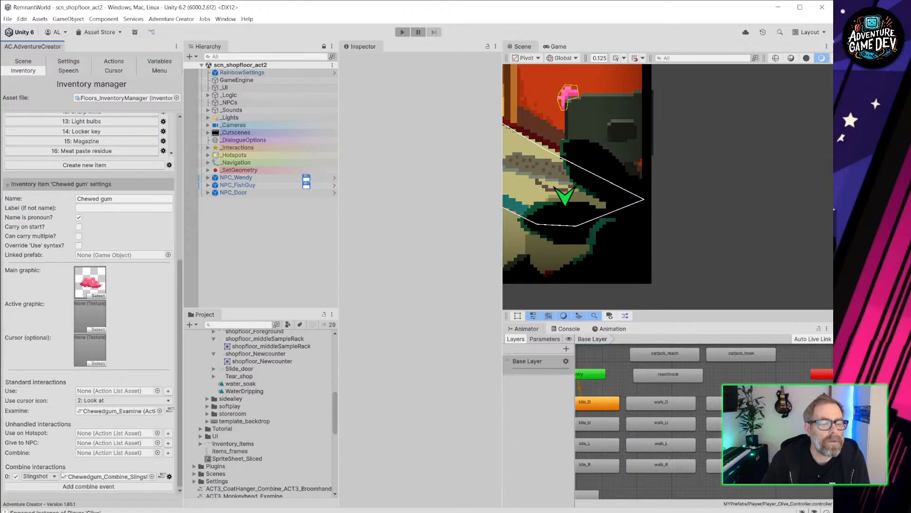
pyautogui.click(162, 476)
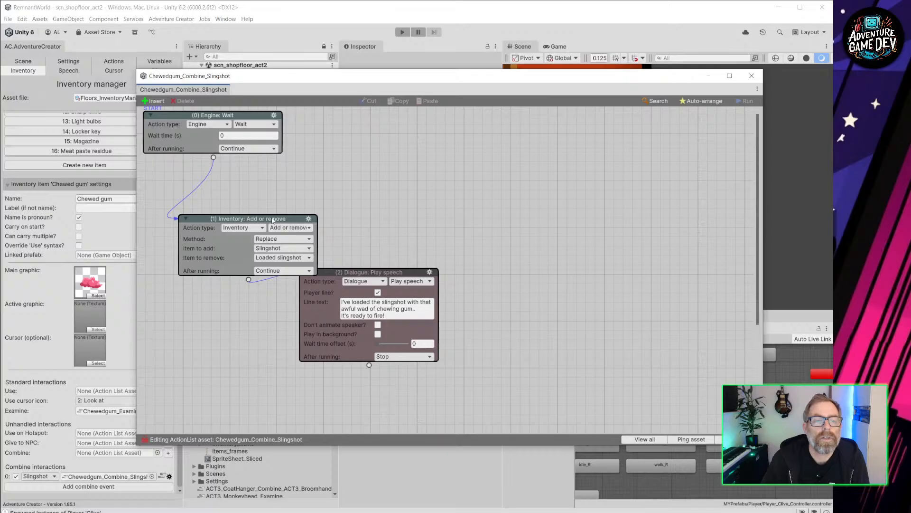
# Step: Space out the actions in Chewedgum_Combine_Slingshot and add a new action following the Inventory: Add or remove action
pyautogui.moveTo(274, 219); pyautogui.dragTo(282, 167)
pyautogui.moveTo(376, 270); pyautogui.dragTo(382, 252)
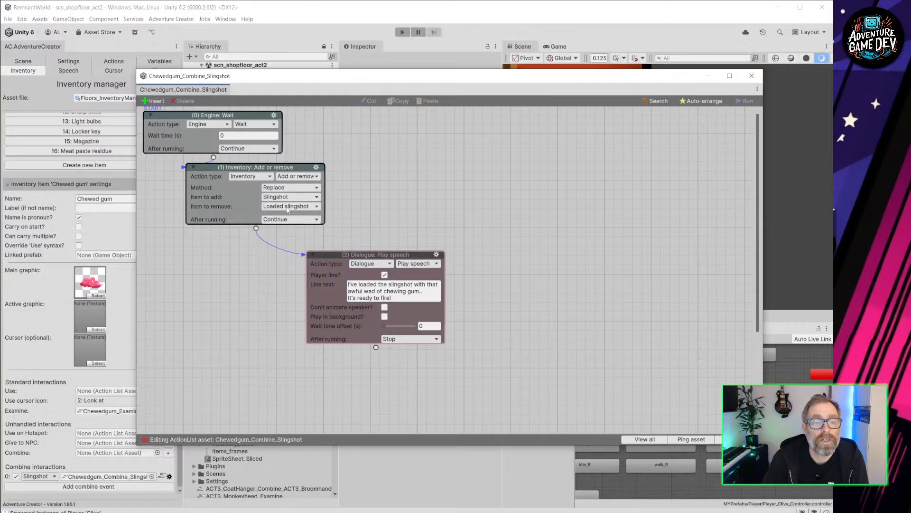
pyautogui.moveTo(355, 253); pyautogui.dragTo(444, 262)
pyautogui.moveTo(274, 167); pyautogui.dragTo(271, 185)
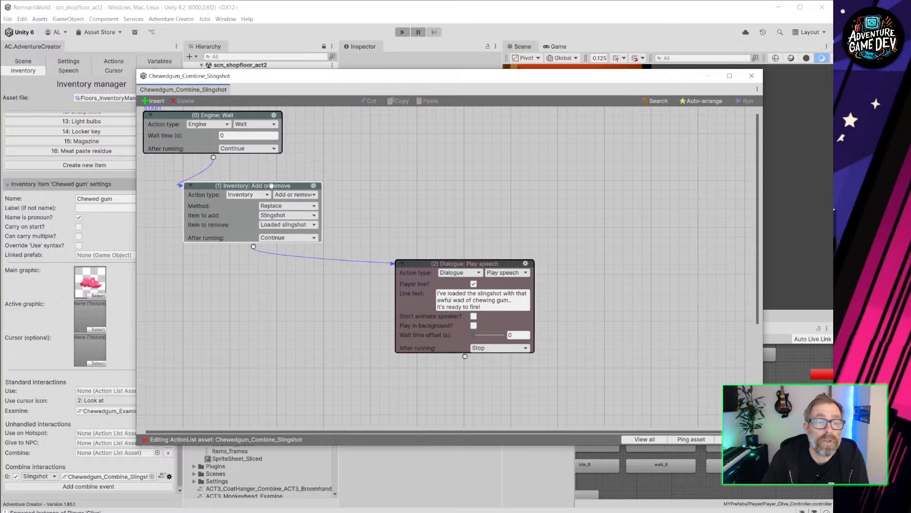
pyautogui.click(254, 246)
pyautogui.moveTo(258, 280); pyautogui.dragTo(258, 280)
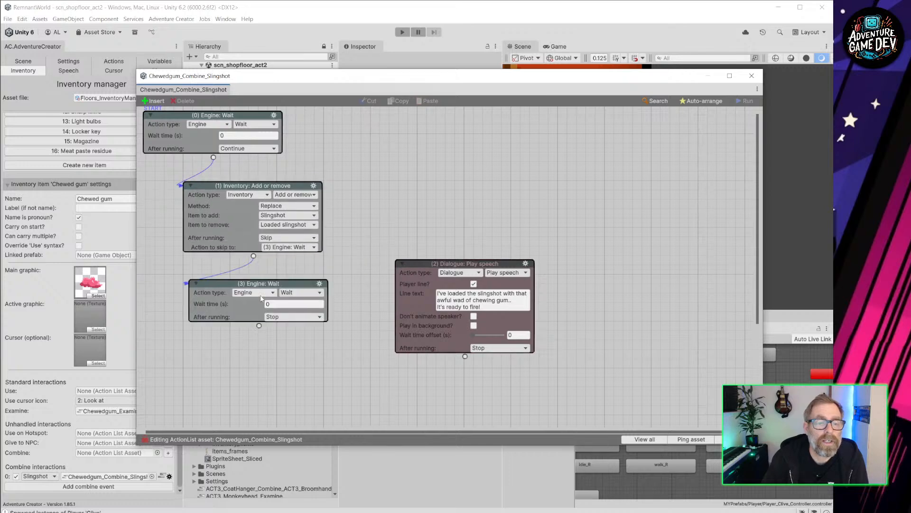
# Step: Make the new action an Inventory: Add or remove action with item Chewed gum and method Remove
pyautogui.click(254, 292)
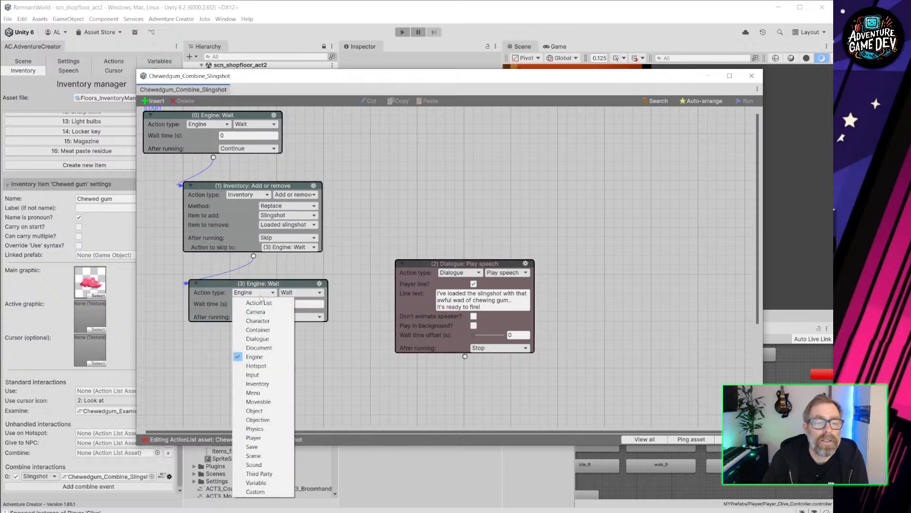
pyautogui.click(269, 383)
pyautogui.click(295, 313)
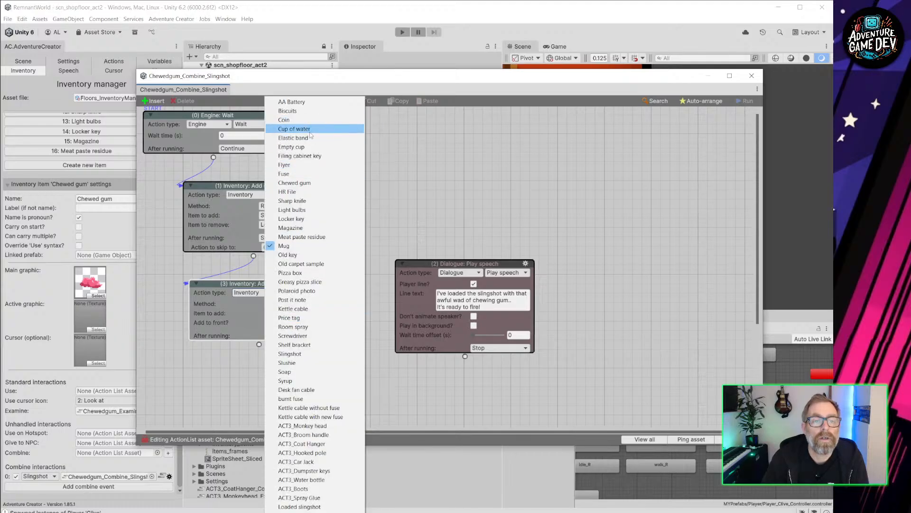
pyautogui.click(315, 184)
pyautogui.click(292, 303)
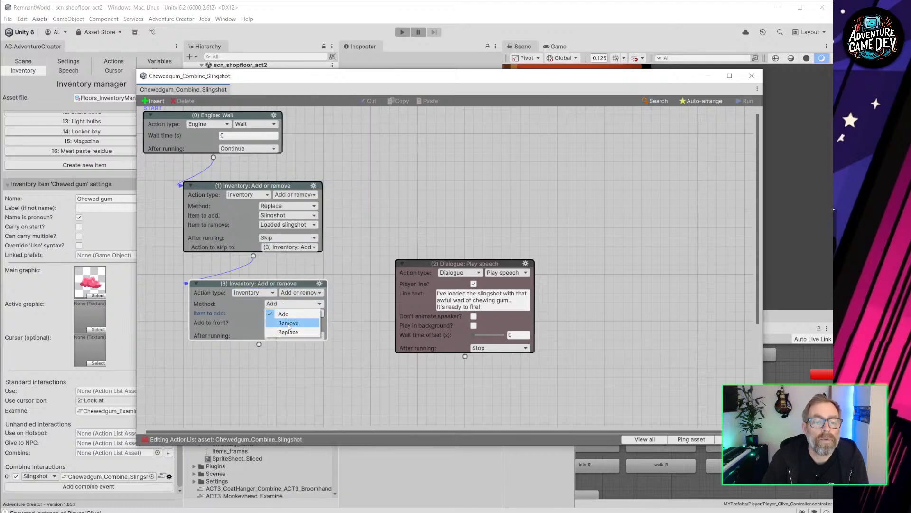
pyautogui.click(290, 321)
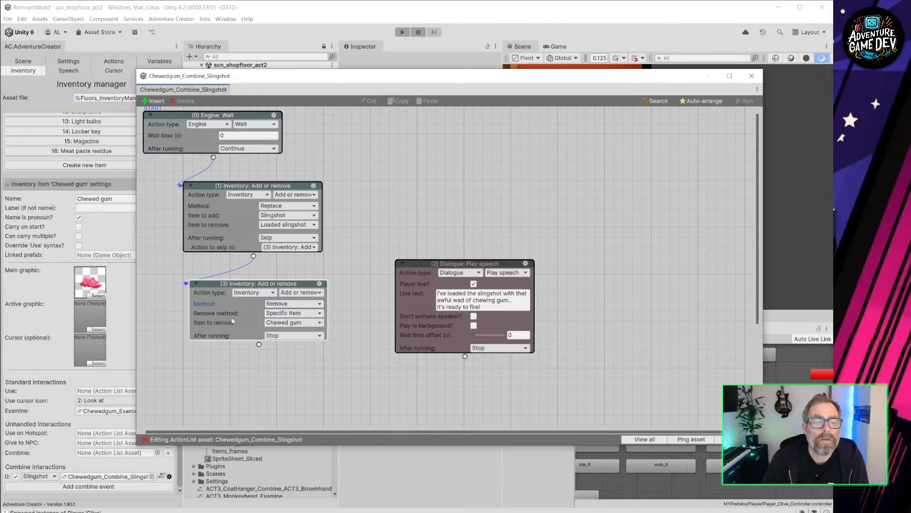
# Step: Keep Specific Item and Chewed gum as the removal target, link the action to the Play speech action, and close the ActionList
pyautogui.click(294, 314)
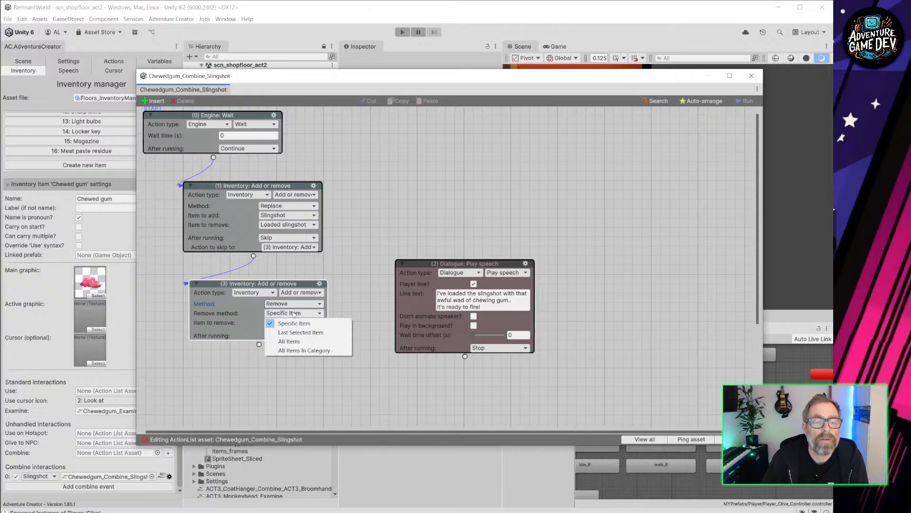
pyautogui.click(250, 320)
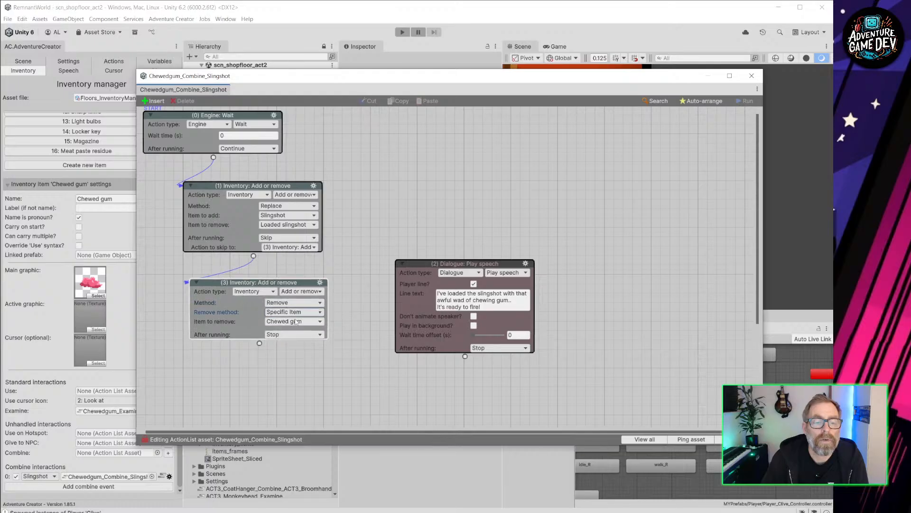
pyautogui.click(293, 323)
pyautogui.click(310, 183)
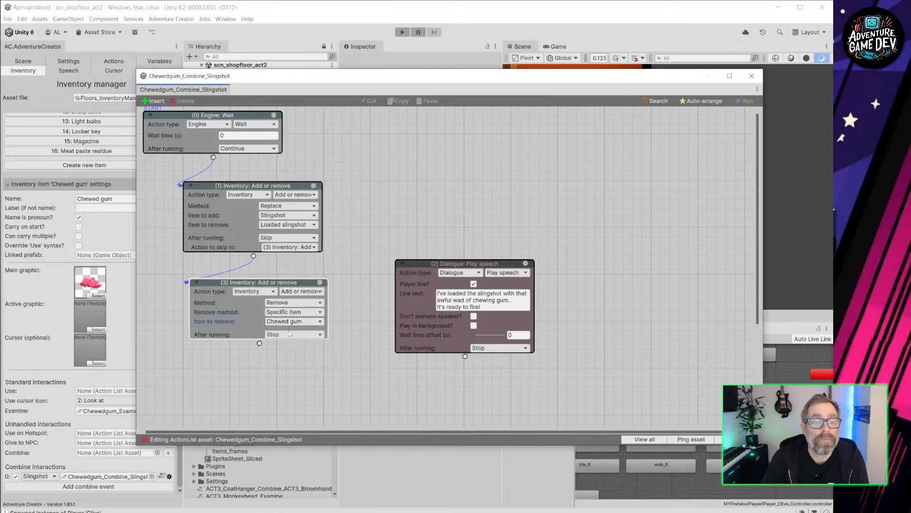
pyautogui.moveTo(264, 342); pyautogui.dragTo(417, 300)
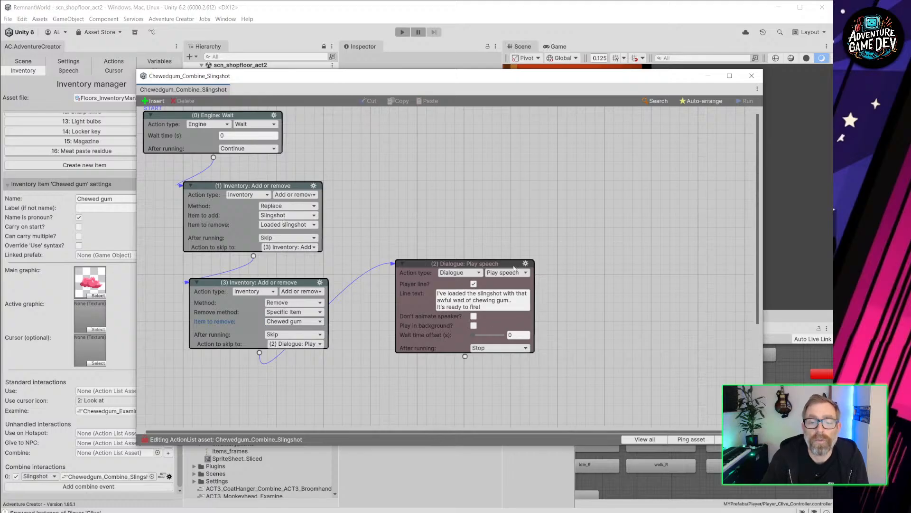
pyautogui.click(751, 76)
# Step: Start a new play test of the shop floor scene, look through the inventory, and take the chewed gum
pyautogui.click(402, 32)
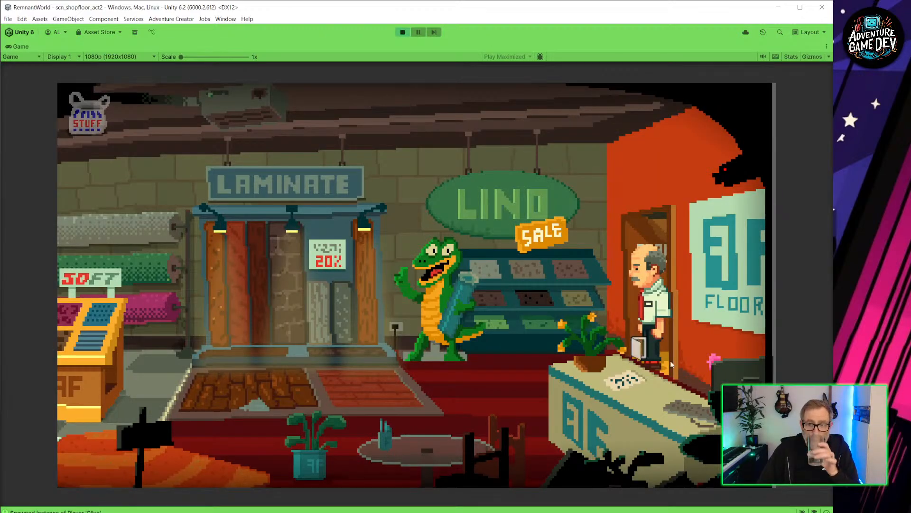
pyautogui.click(86, 112)
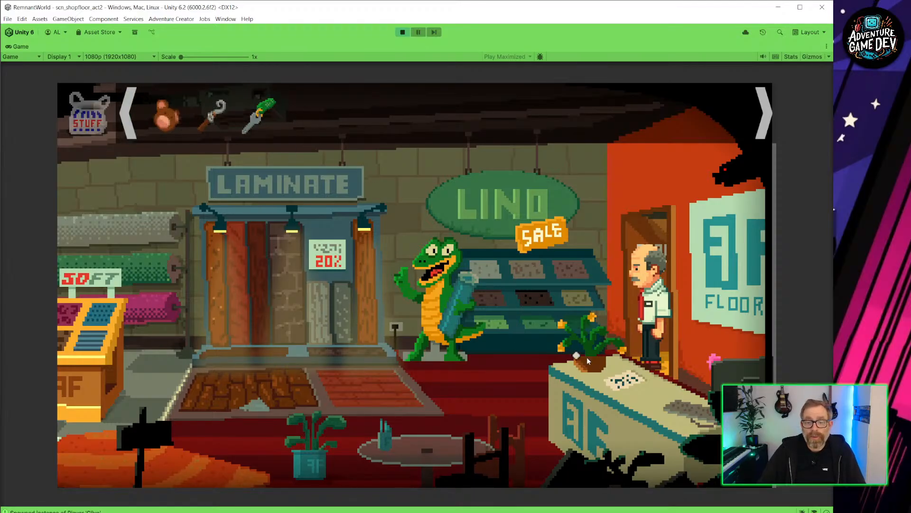
pyautogui.click(704, 359)
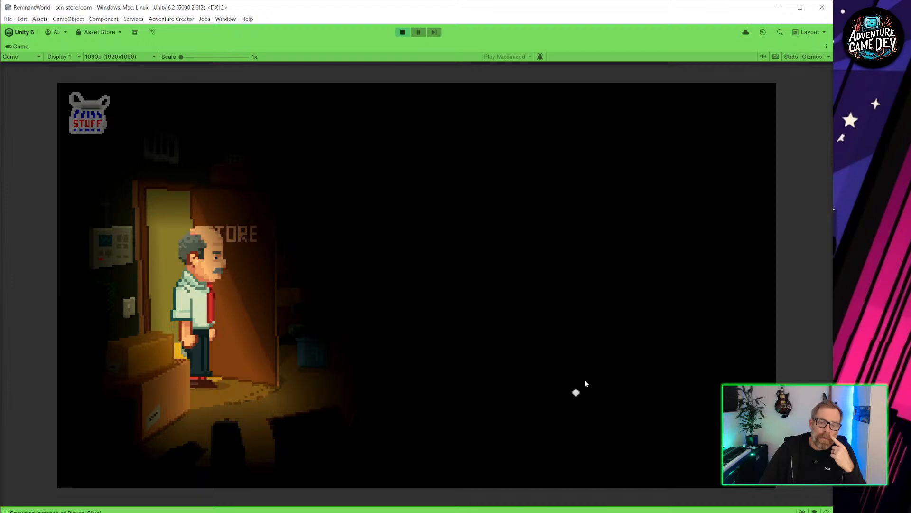
# Step: Switch on the storeroom light in the running game, then collect the elastic band and the shelf bracket
pyautogui.click(125, 302)
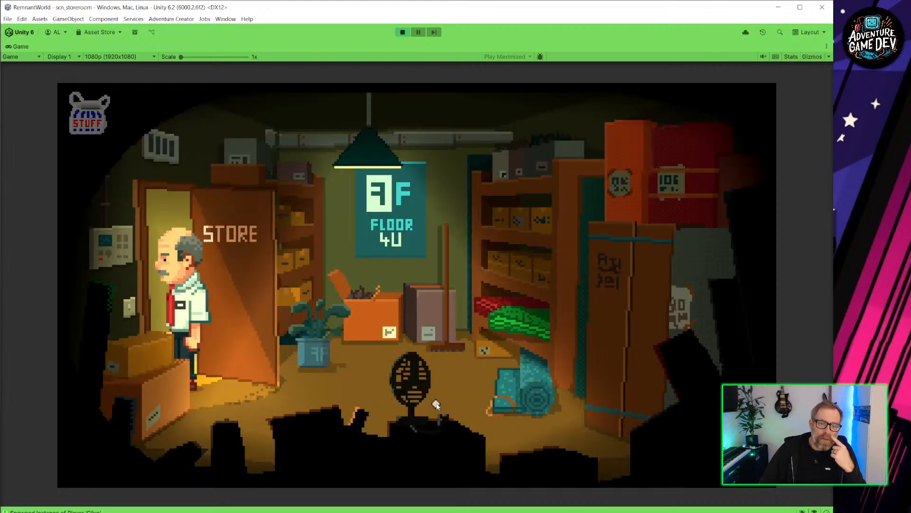
pyautogui.click(504, 398)
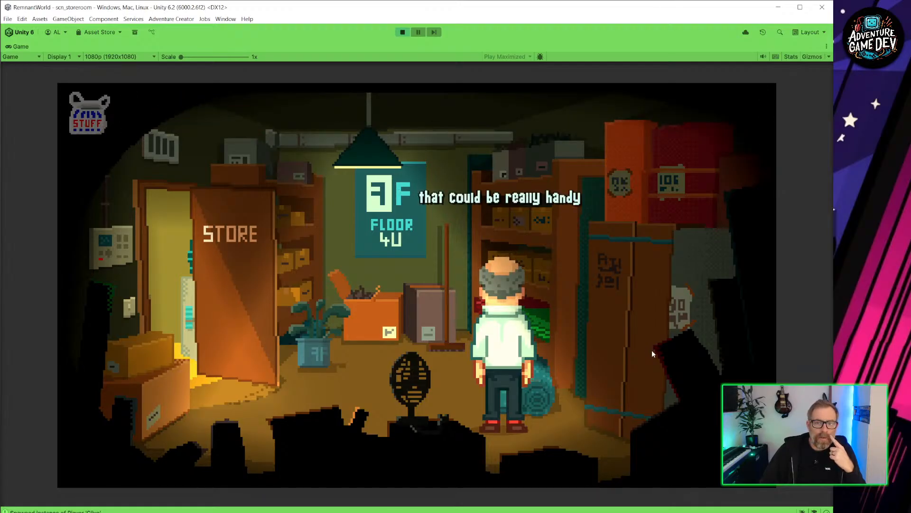
pyautogui.click(388, 297)
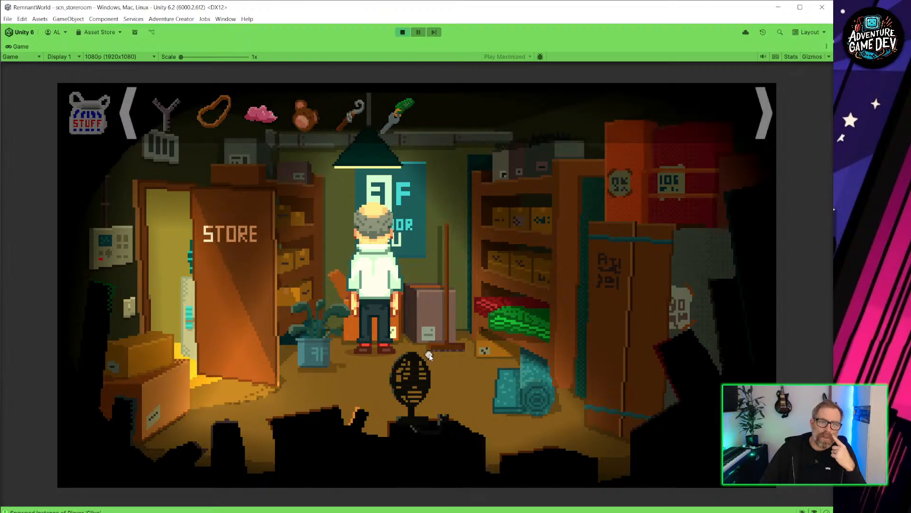
# Step: In the running game, combine the elastic band with the shelf bracket and the chewed gum with the slingshot, and end the play test
pyautogui.moveTo(92, 123)
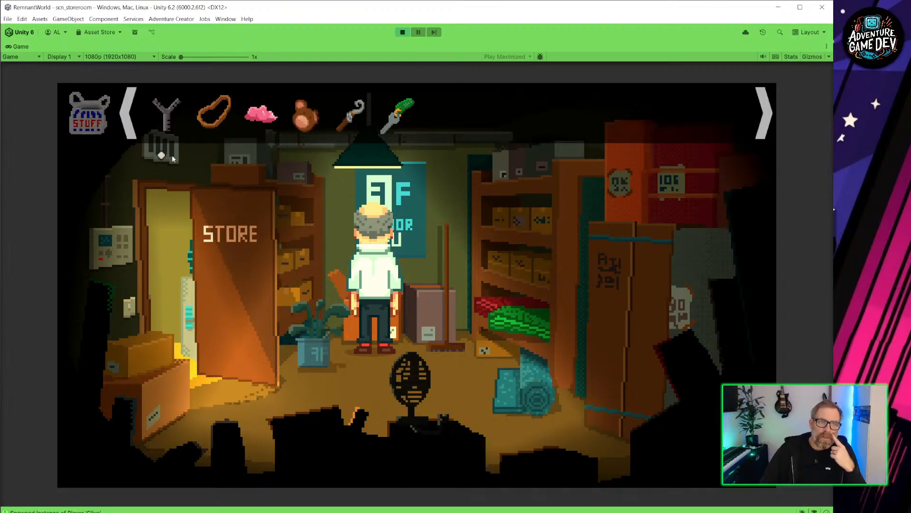
pyautogui.click(219, 118)
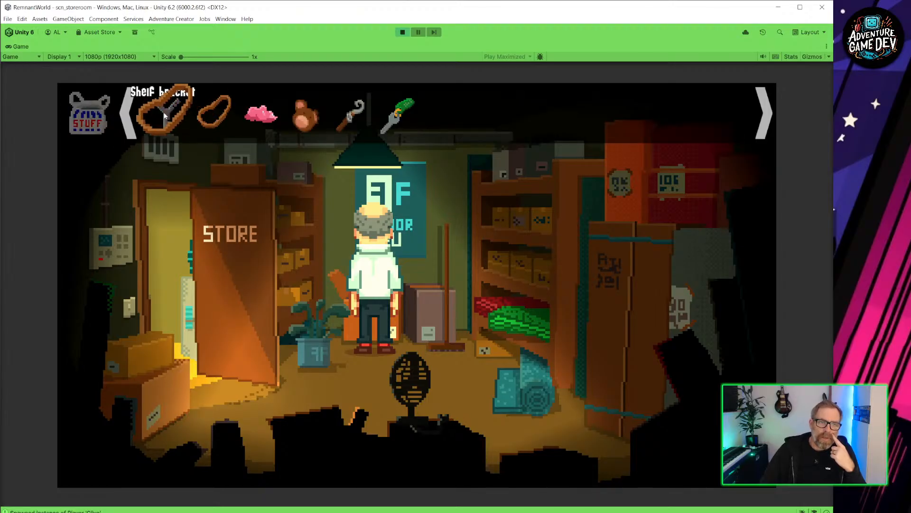
pyautogui.click(164, 113)
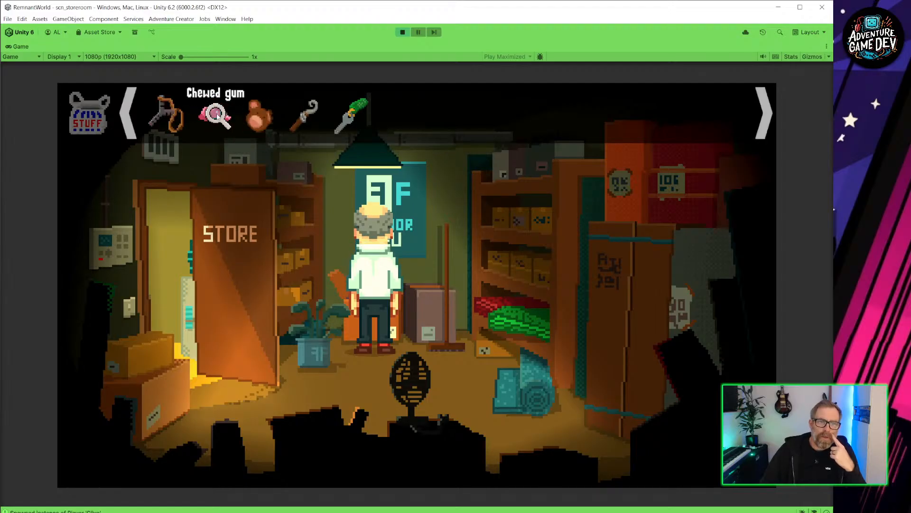
pyautogui.click(164, 109)
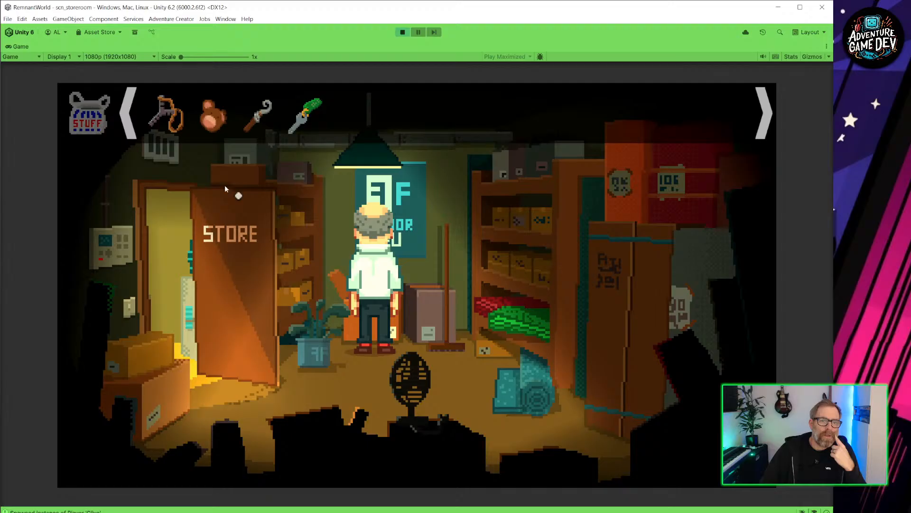
pyautogui.click(174, 123)
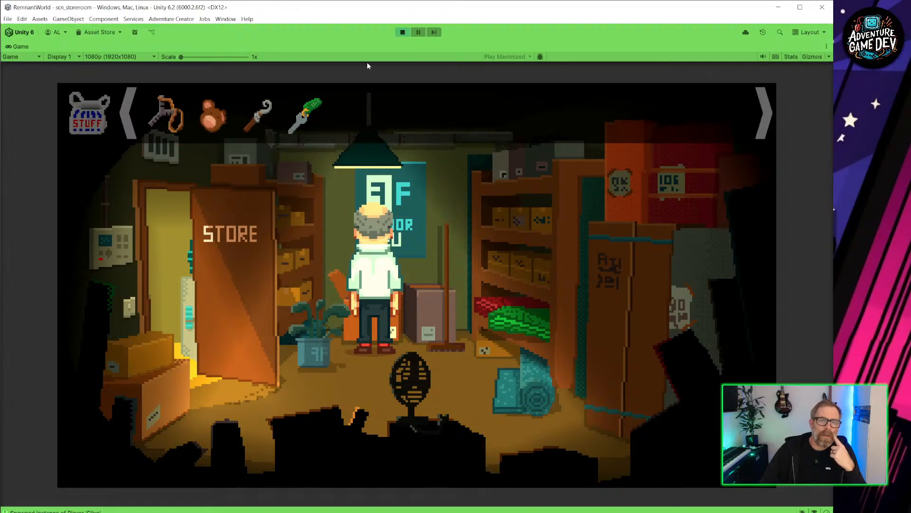
pyautogui.click(403, 31)
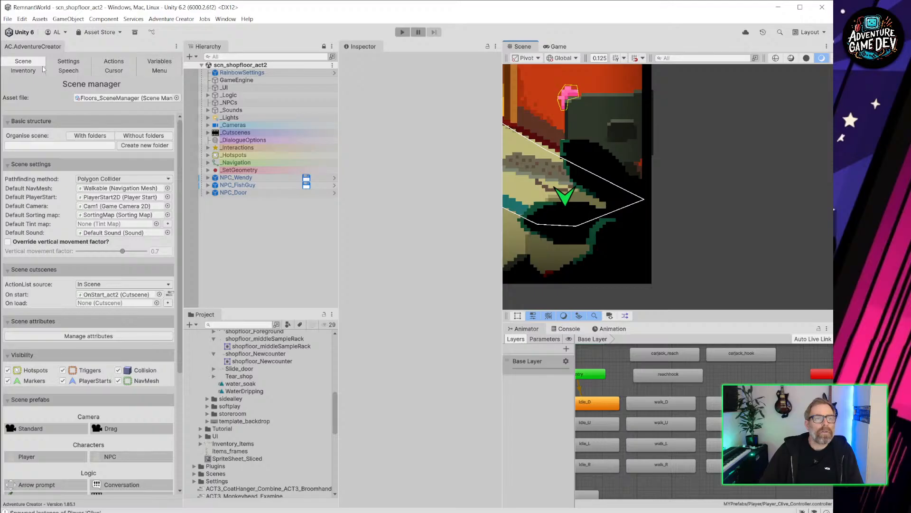
# Step: Open the ActionList of the Chewed gum inventory item's combine interaction, keeping Slingshot as the item it combines with
pyautogui.click(23, 71)
pyautogui.scroll(5, 100, 346)
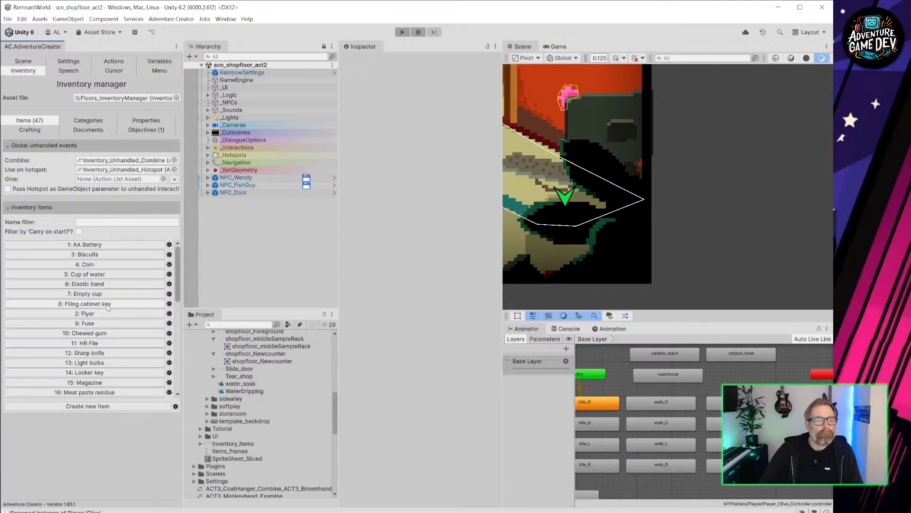
pyautogui.scroll(-5, 102, 303)
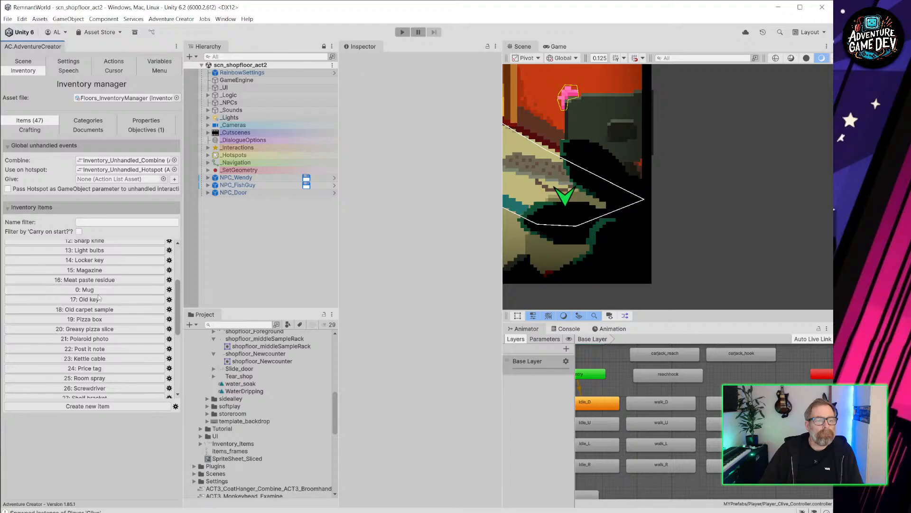
pyautogui.scroll(5, 99, 296)
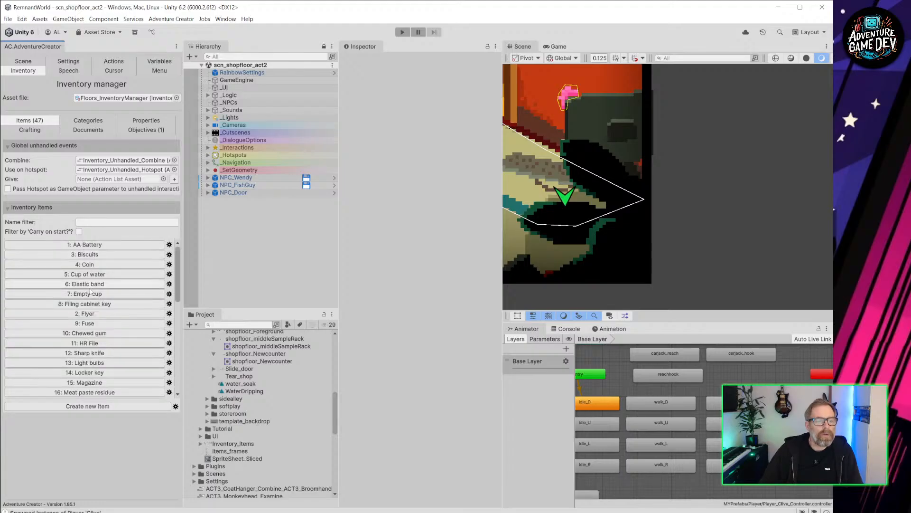
pyautogui.click(100, 333)
pyautogui.scroll(-5, 44, 446)
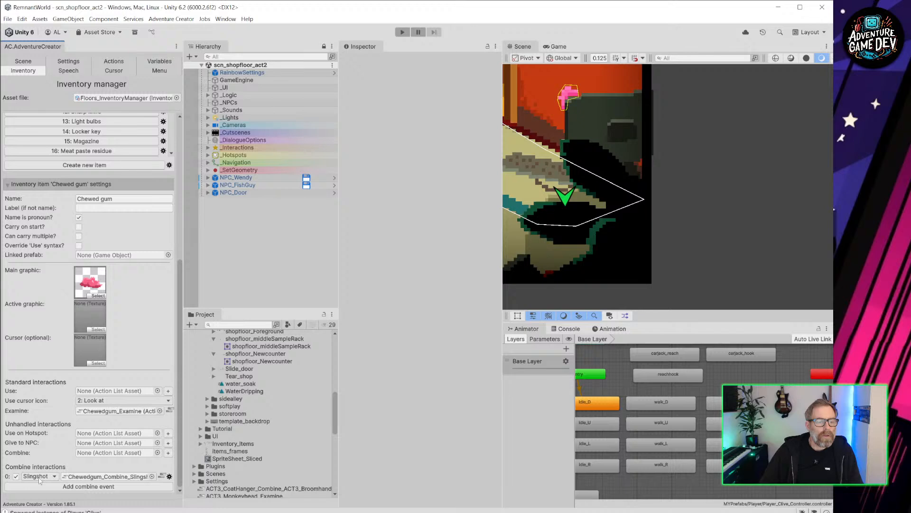
pyautogui.click(39, 476)
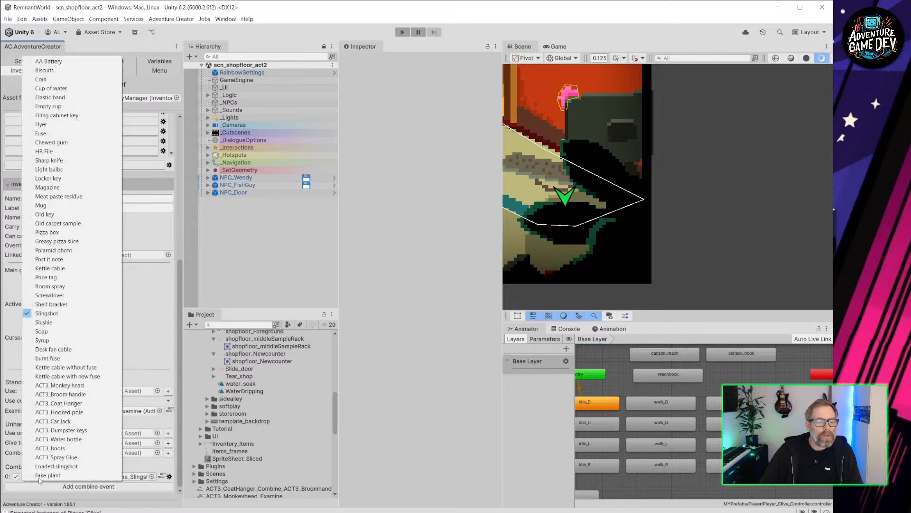
pyautogui.click(45, 313)
pyautogui.click(162, 476)
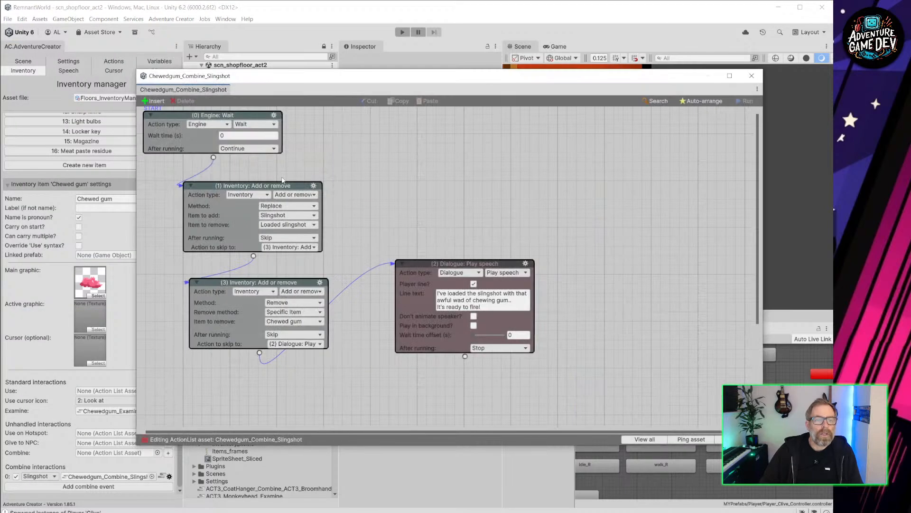
# Step: Make the Replace action remove the specific item Slingshot, and relink the initial Wait action to it
pyautogui.moveTo(278, 185); pyautogui.dragTo(265, 178)
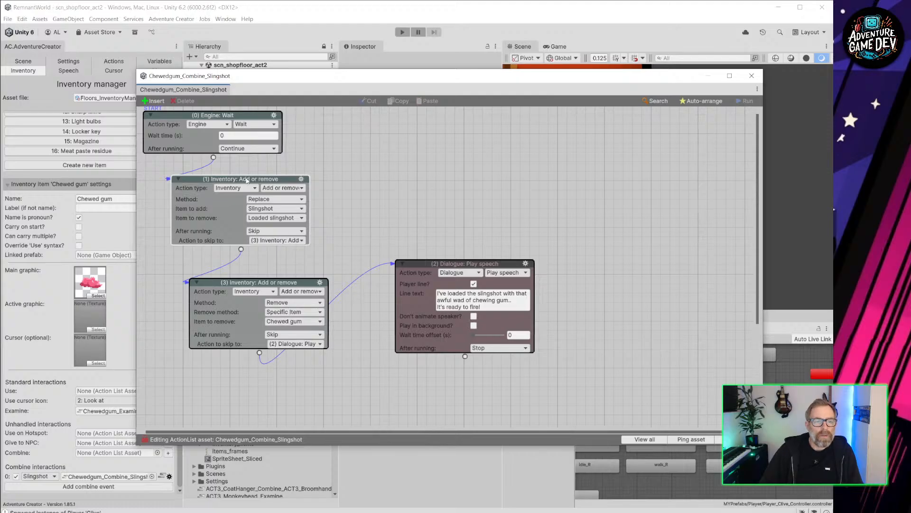
pyautogui.moveTo(246, 179); pyautogui.dragTo(263, 175)
pyautogui.moveTo(213, 159); pyautogui.dragTo(314, 179)
pyautogui.click(353, 185)
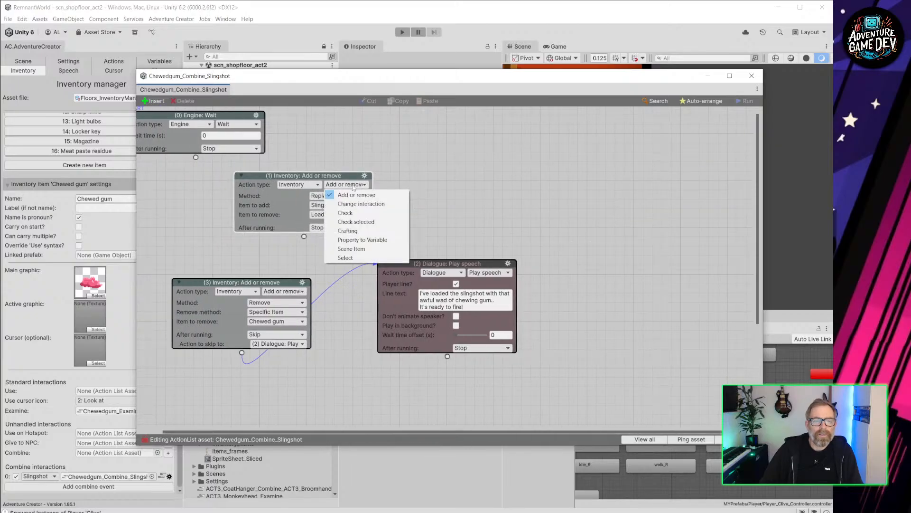
pyautogui.click(307, 193)
pyautogui.click(327, 196)
pyautogui.click(332, 212)
pyautogui.click(351, 205)
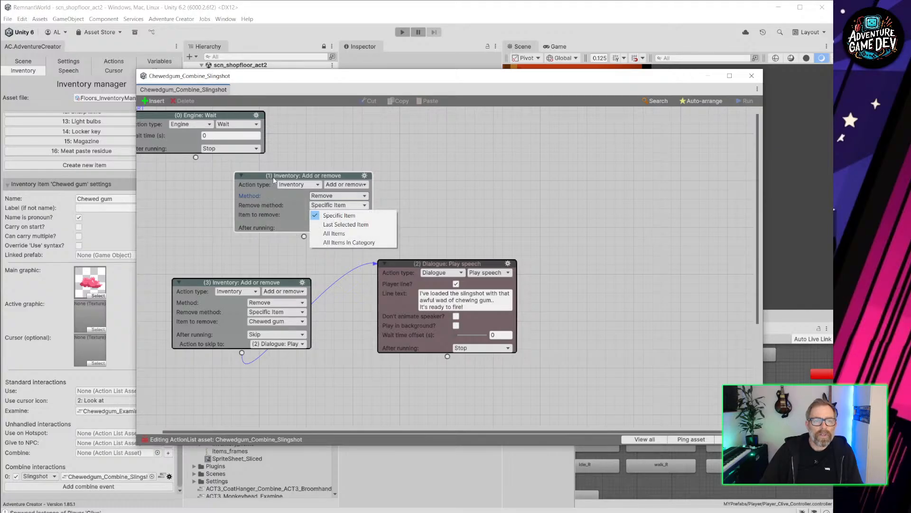
pyautogui.moveTo(274, 179); pyautogui.dragTo(198, 171)
pyautogui.click(197, 194)
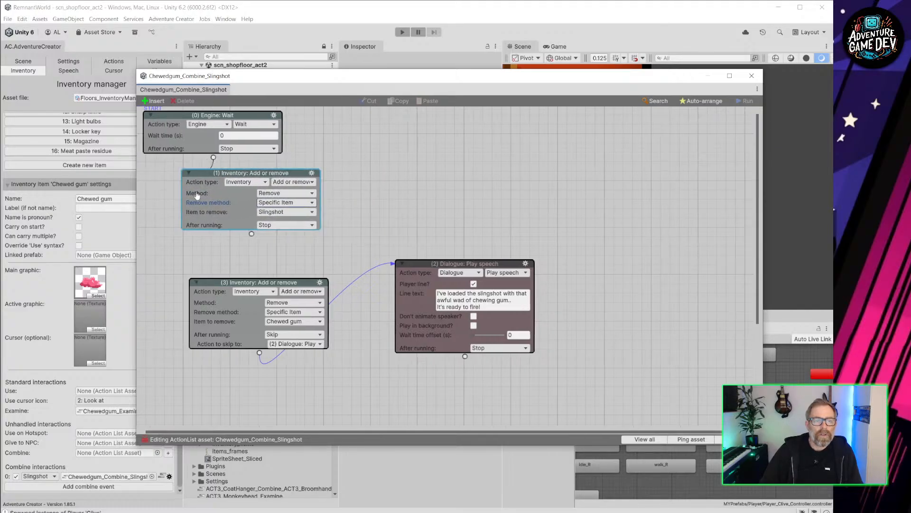
# Step: Duplicate the Slingshot removal action after itself and set the copy's item to remove to Elastic band
pyautogui.click(312, 173)
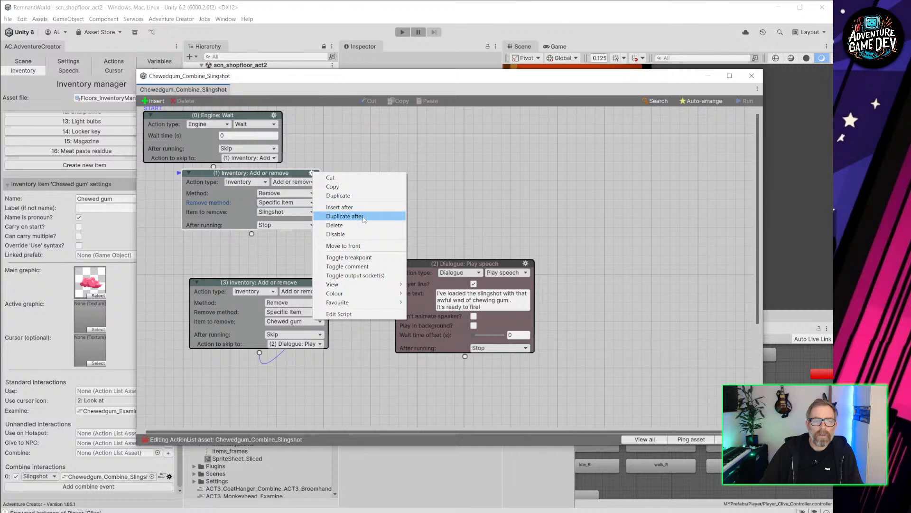
pyautogui.click(364, 218)
pyautogui.moveTo(329, 221); pyautogui.dragTo(444, 171)
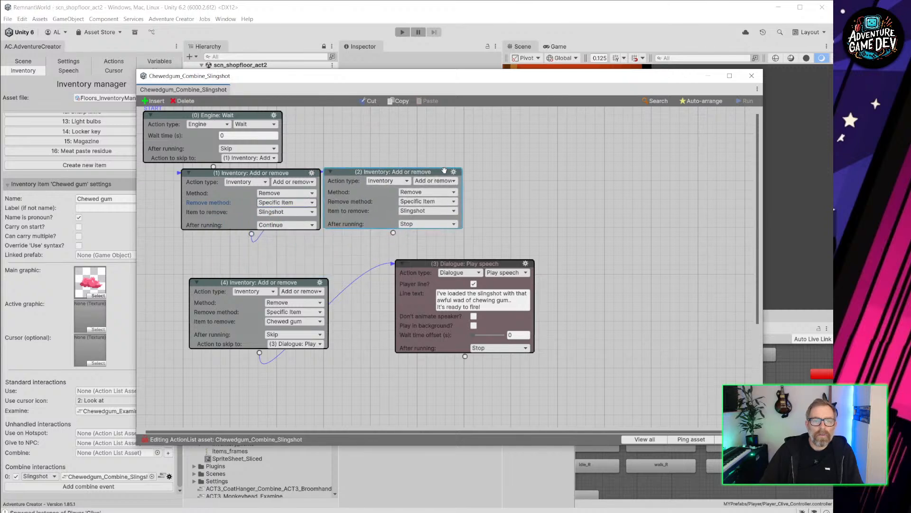
pyautogui.click(435, 210)
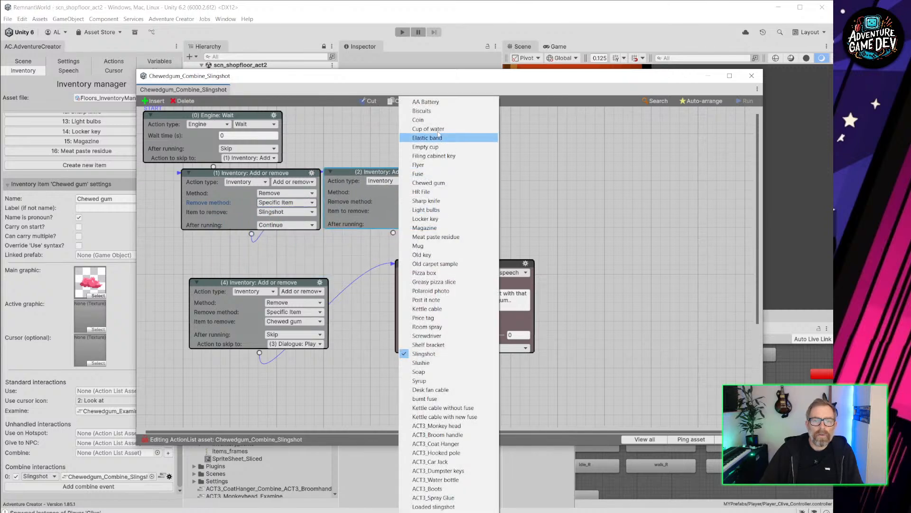
pyautogui.click(427, 138)
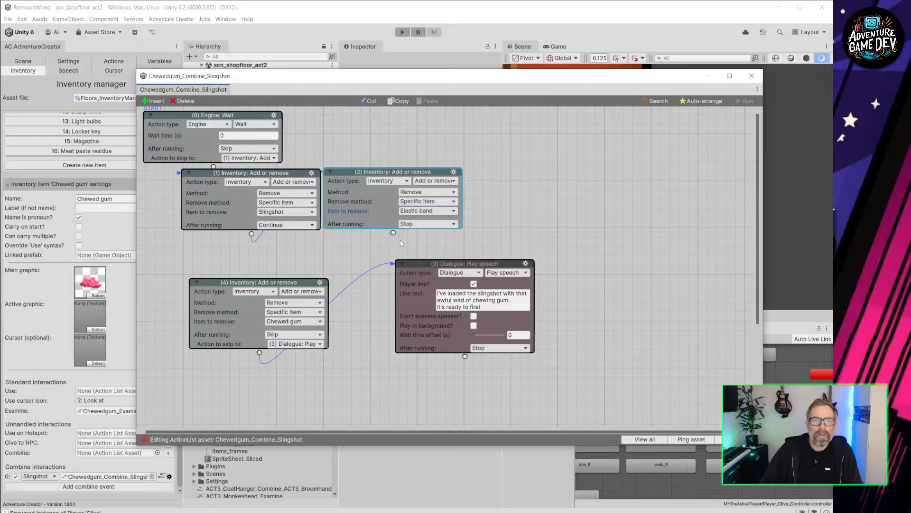
# Step: Link the Elastic band removal to the Chewed gum removal action and rearrange the gum and Play speech nodes
pyautogui.moveTo(394, 233); pyautogui.dragTo(308, 282)
pyautogui.moveTo(451, 264); pyautogui.dragTo(560, 288)
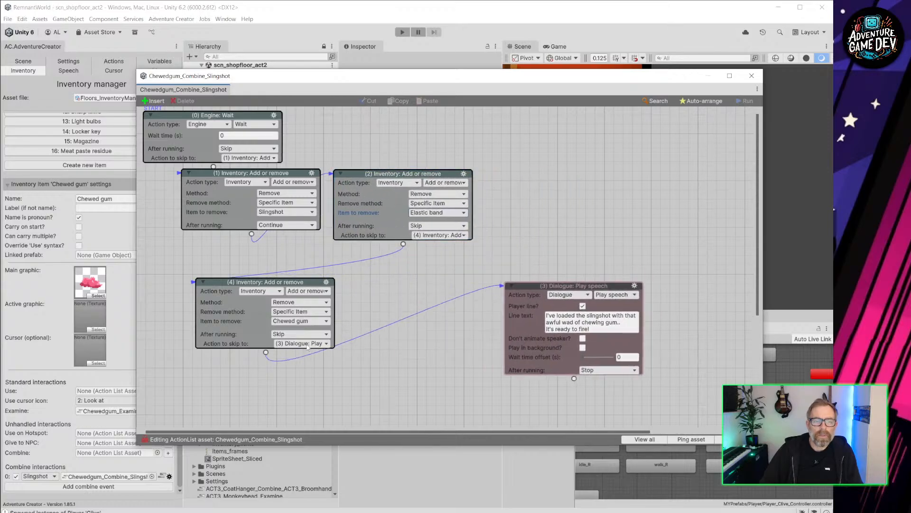
pyautogui.moveTo(286, 289); pyautogui.dragTo(279, 257)
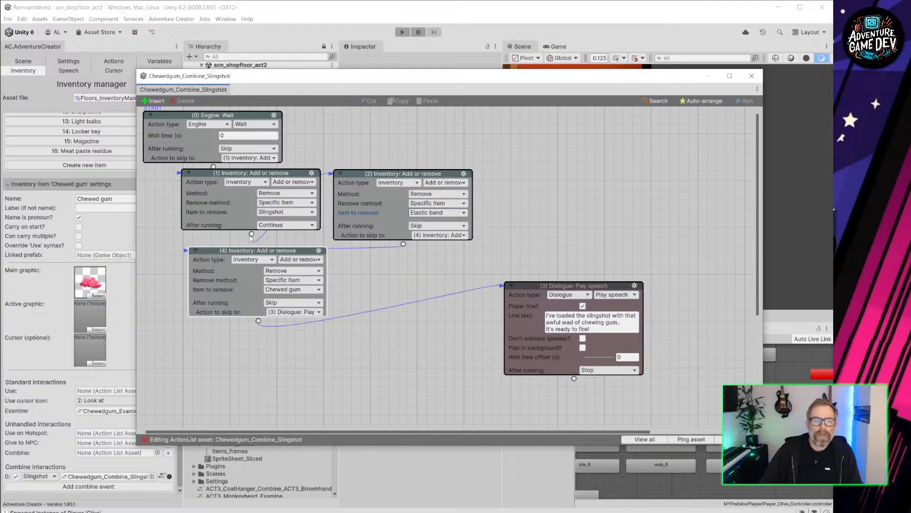
# Step: Disconnect the outputs of the Slingshot and Elastic band removal actions, and move the Elastic band node below the Chewed gum removal
pyautogui.moveTo(251, 238); pyautogui.dragTo(333, 218)
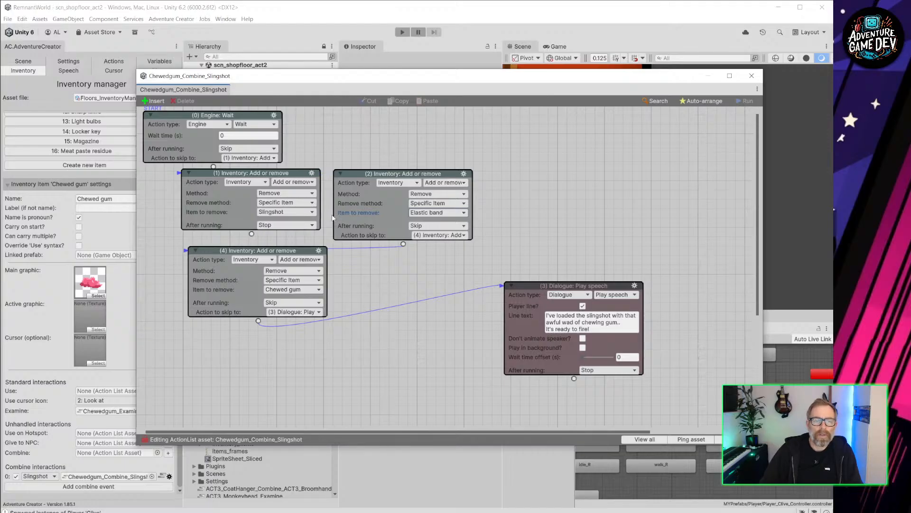
pyautogui.click(403, 244)
pyautogui.click(463, 174)
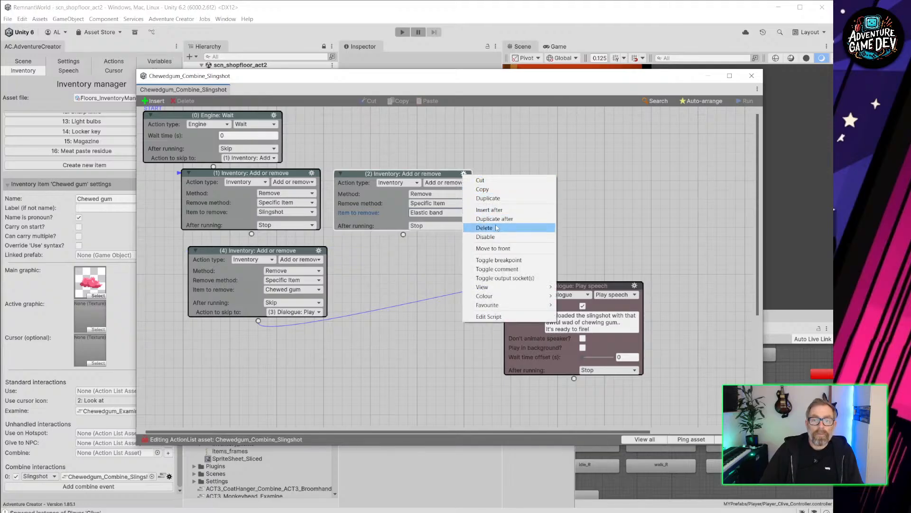
pyautogui.click(444, 177)
pyautogui.moveTo(444, 177); pyautogui.dragTo(408, 350)
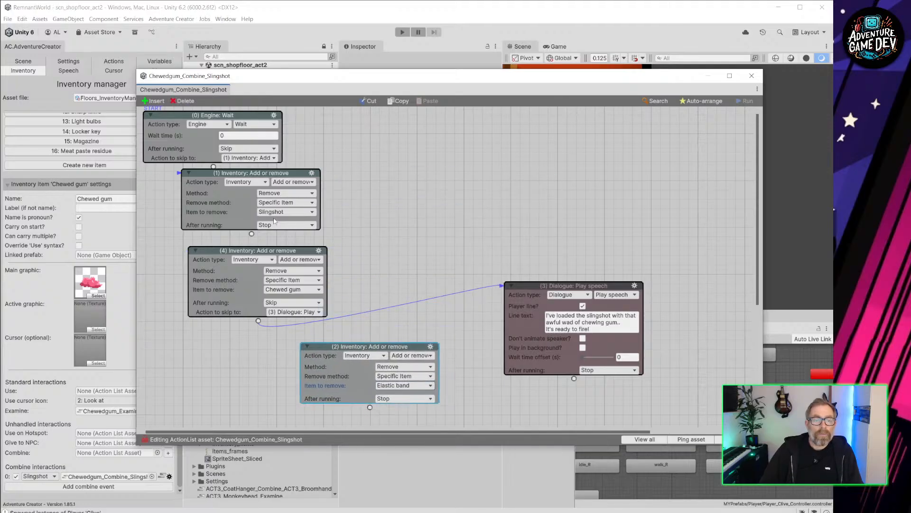
# Step: Link the Slingshot removal to the Chewed gum removal, and add an Engine: Wait action of 0.5 seconds after it
pyautogui.moveTo(252, 236); pyautogui.dragTo(255, 257)
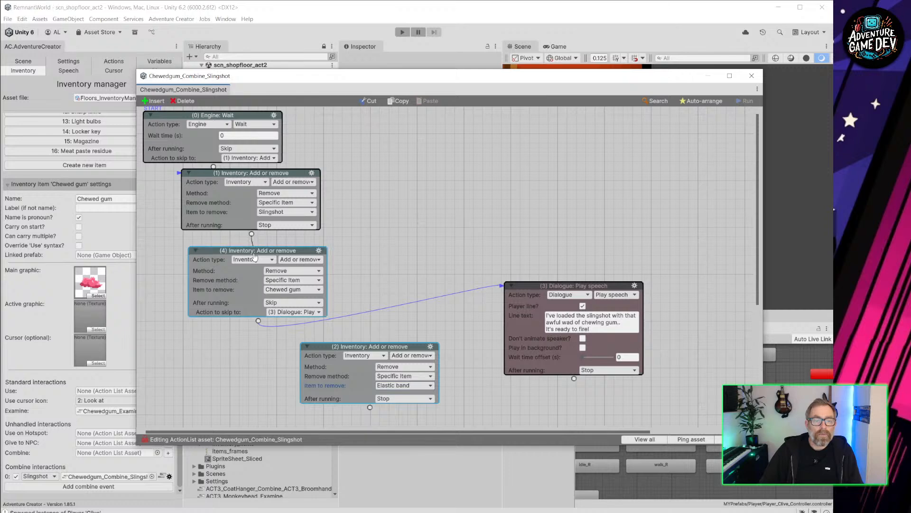
pyautogui.click(259, 322)
pyautogui.moveTo(258, 321); pyautogui.dragTo(256, 323)
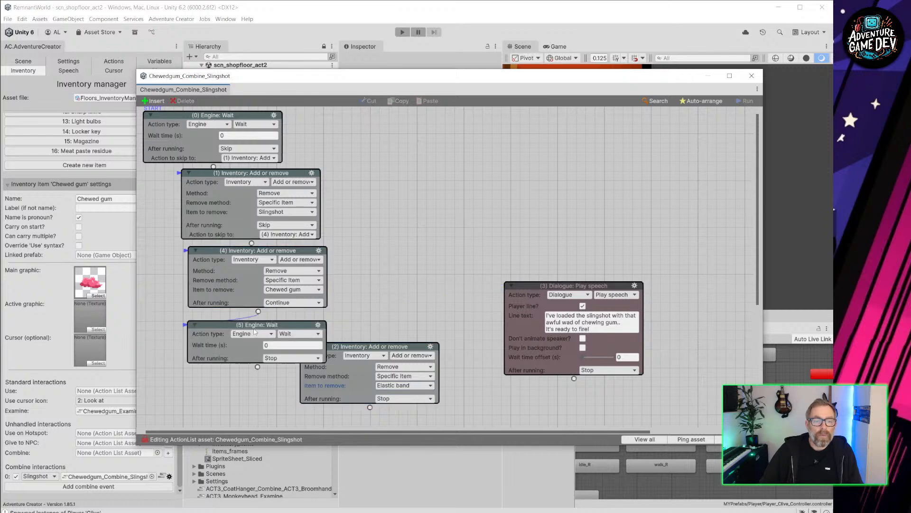
pyautogui.click(276, 344)
pyautogui.write('0.5')
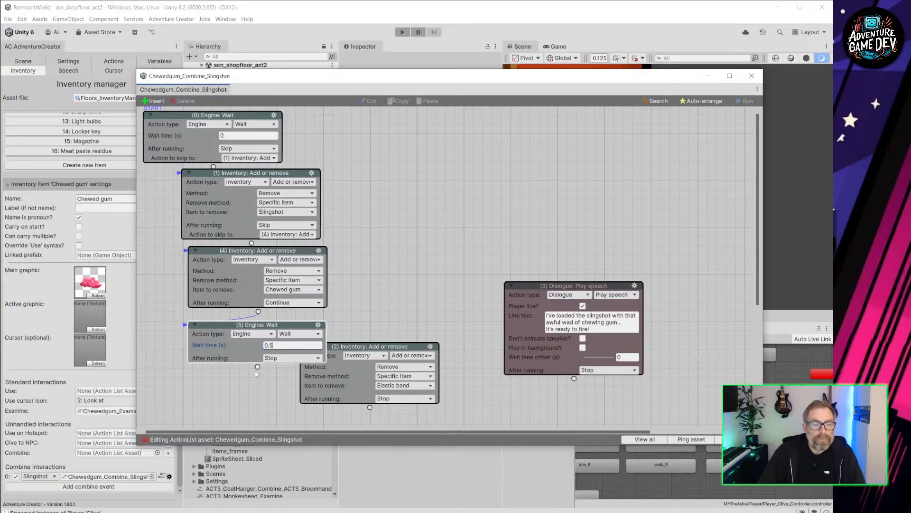
# Step: Link the new 0.5-second Wait action to the Elastic band removal action and move that node clear of it
pyautogui.moveTo(258, 366); pyautogui.dragTo(352, 384)
pyautogui.scroll(-2, 351, 327)
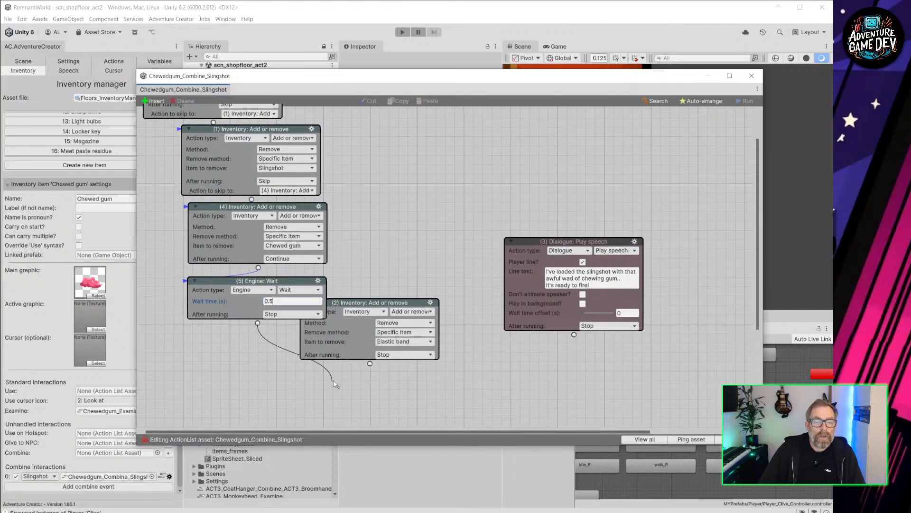
pyautogui.moveTo(398, 290); pyautogui.dragTo(413, 315)
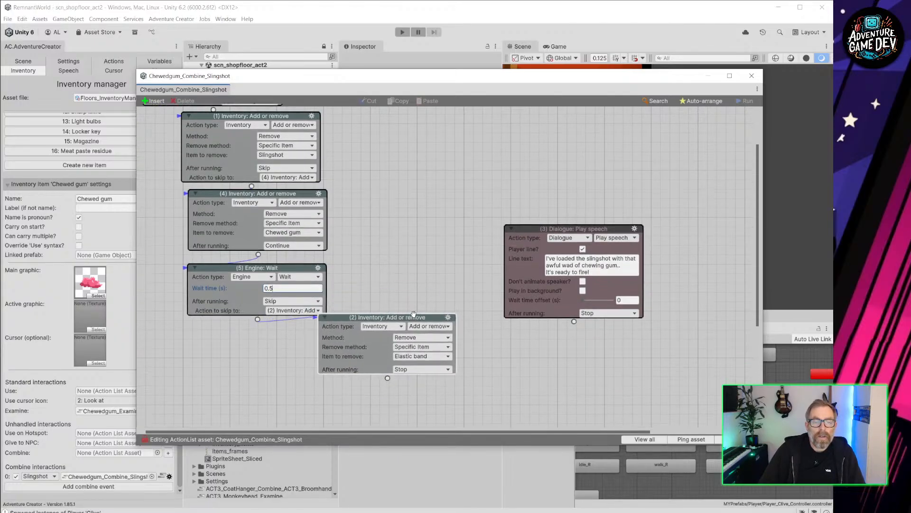
# Step: Make the Elastic band action add Loaded slingshot to the front of the inventory, and link it to the Play speech action
pyautogui.click(428, 338)
pyautogui.click(429, 350)
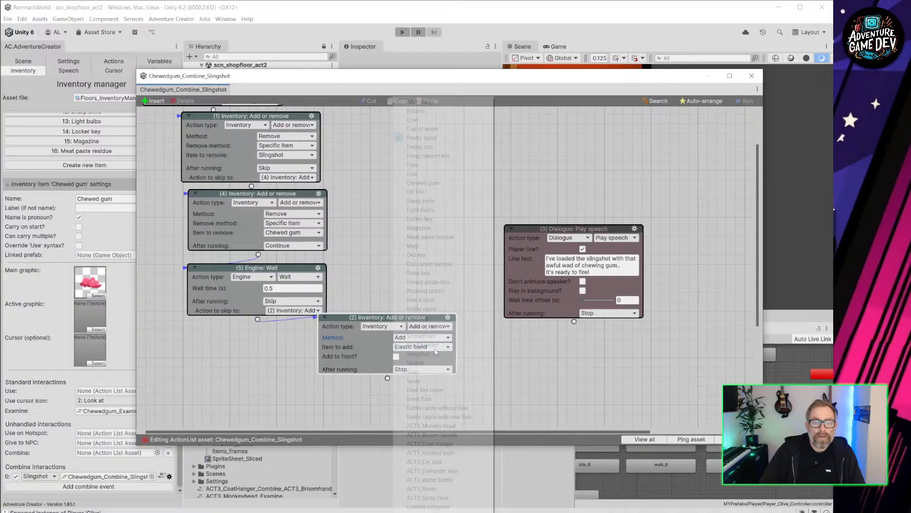
pyautogui.click(451, 507)
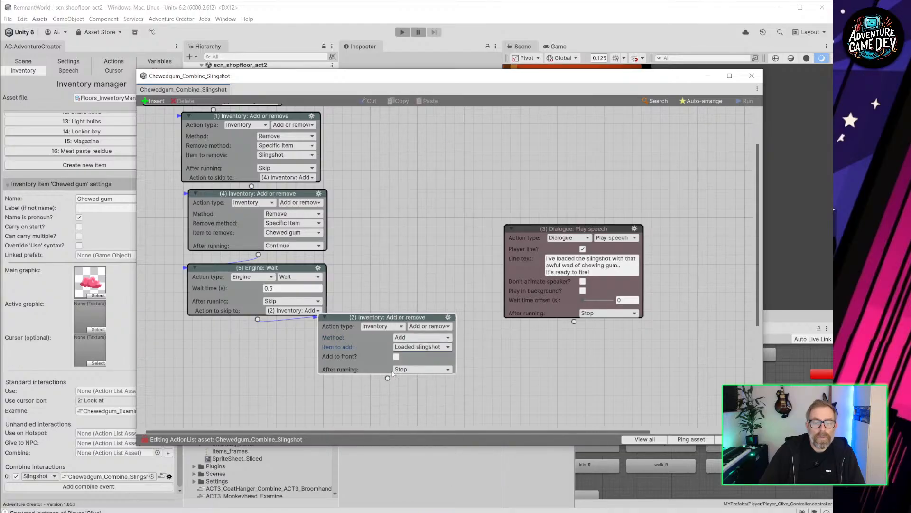
pyautogui.moveTo(388, 378); pyautogui.dragTo(614, 271)
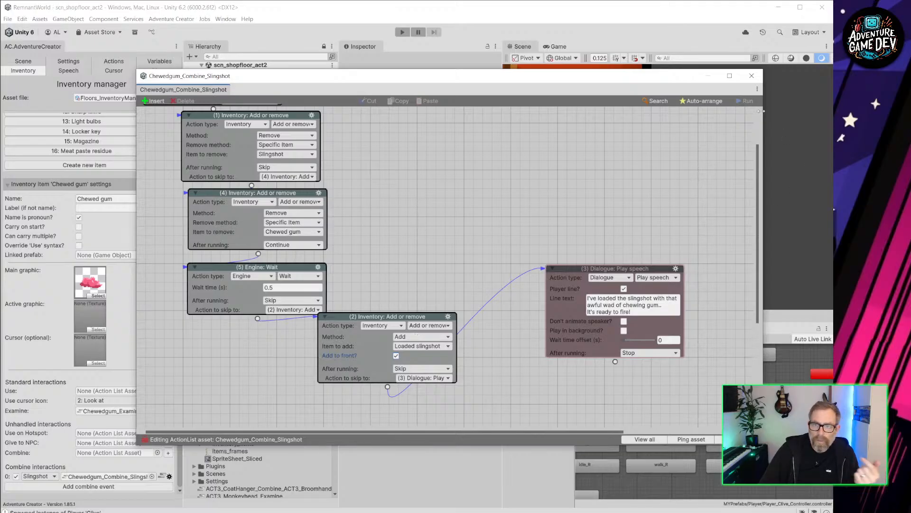
# Step: Close the ActionList and start another play test of the shop floor scene
pyautogui.click(751, 76)
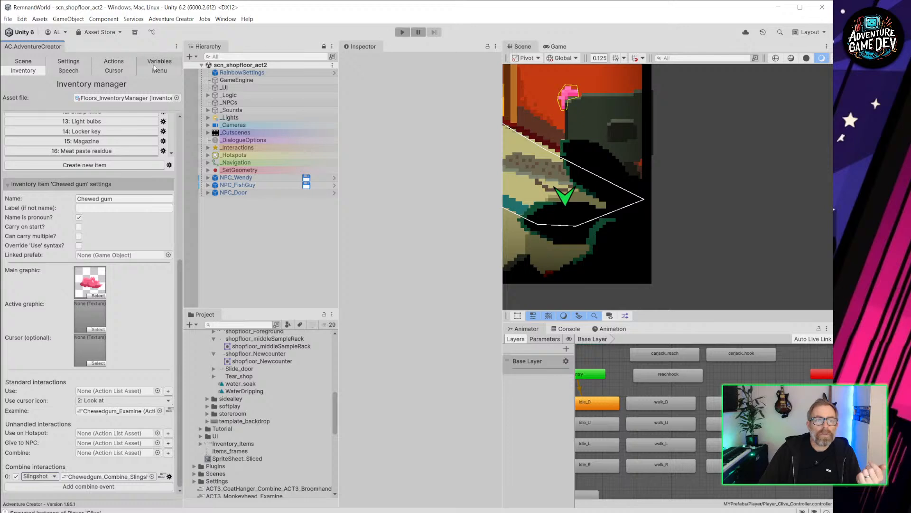
pyautogui.click(402, 33)
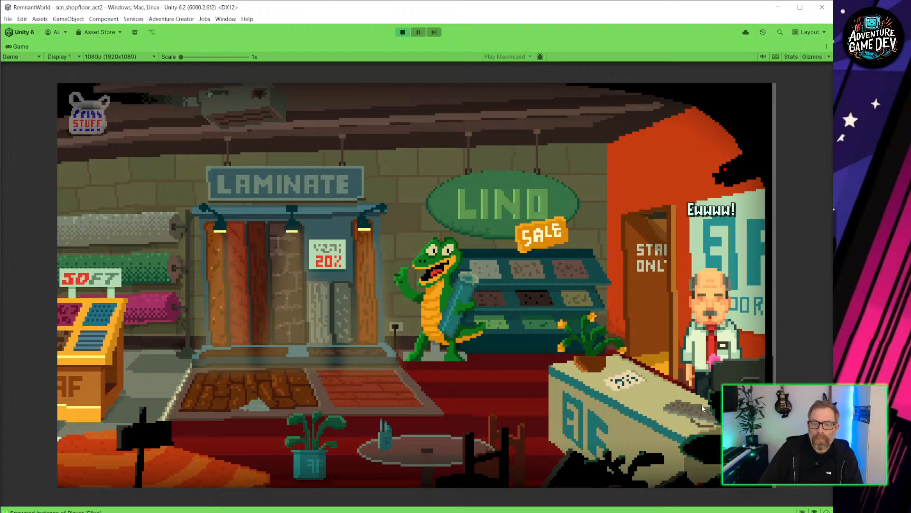
# Step: Go through the office to the store room and collect the forked piece from the shelving parts and the elastic band
pyautogui.click(652, 317)
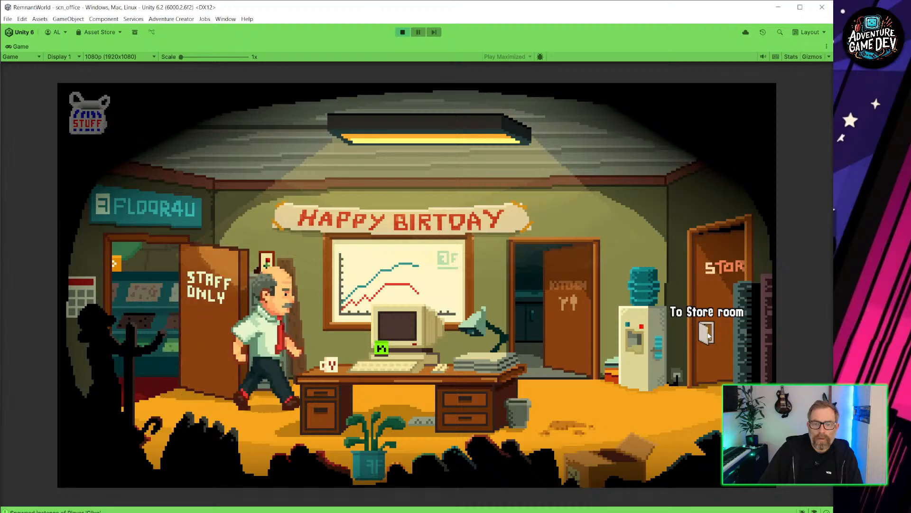
pyautogui.click(709, 335)
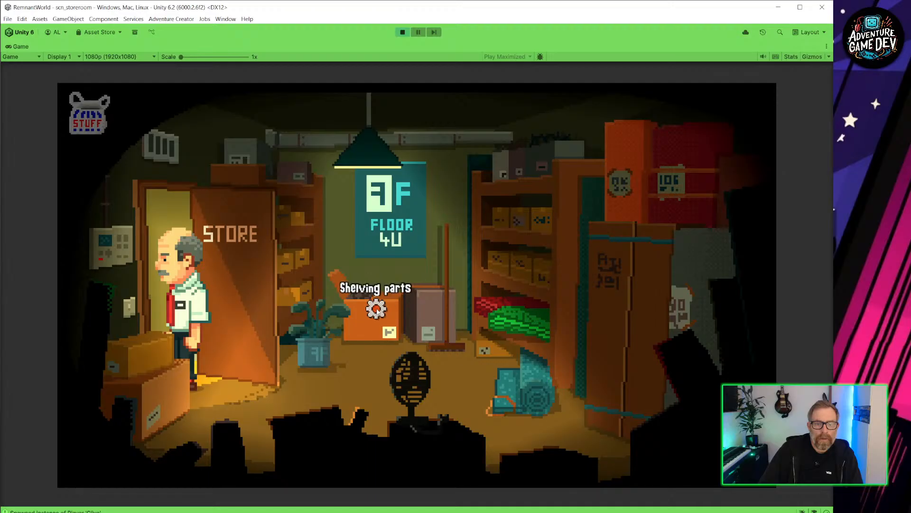
pyautogui.click(376, 309)
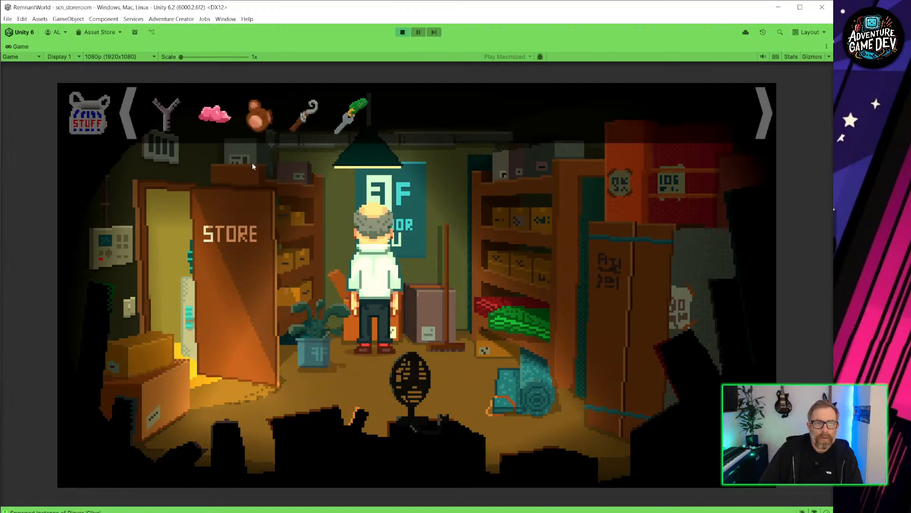
pyautogui.click(503, 408)
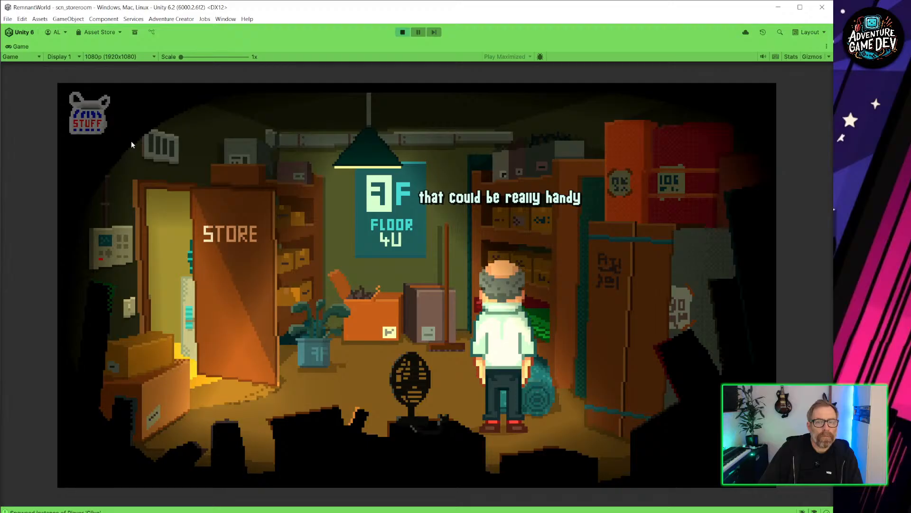
# Step: Combine the elastic band with the forked piece in the inventory, and combine the resulting slingshot with the chewed gum
pyautogui.moveTo(96, 122)
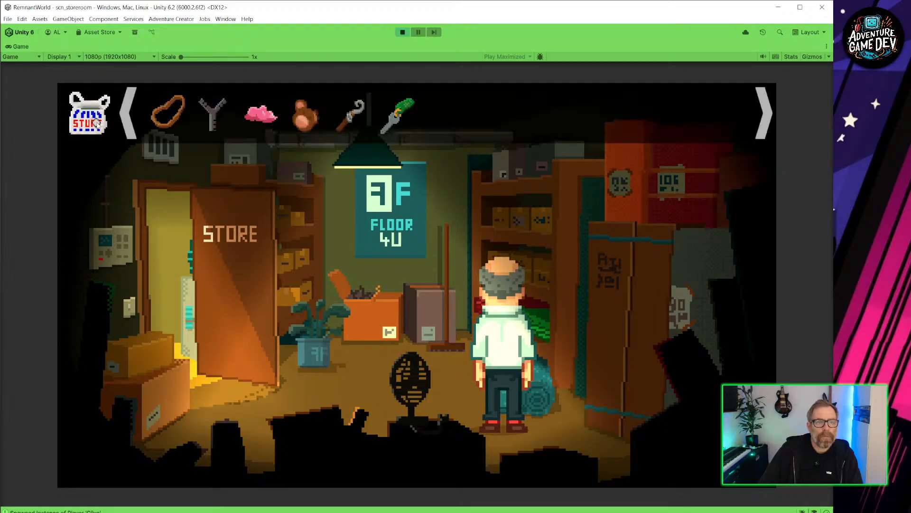
pyautogui.click(170, 115)
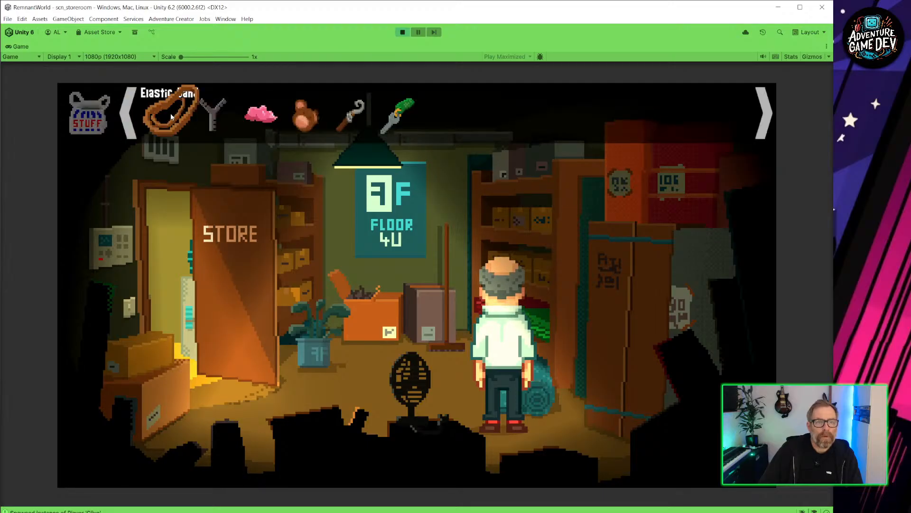
pyautogui.click(212, 113)
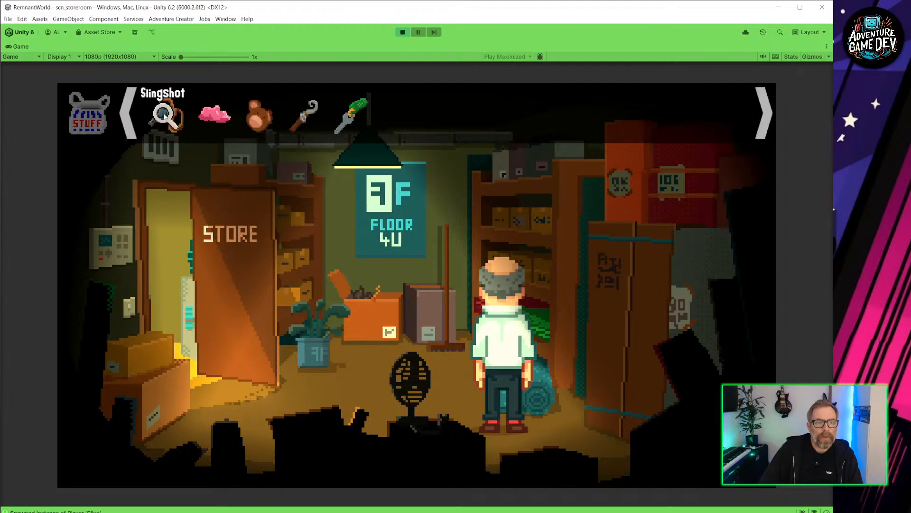
pyautogui.click(166, 114)
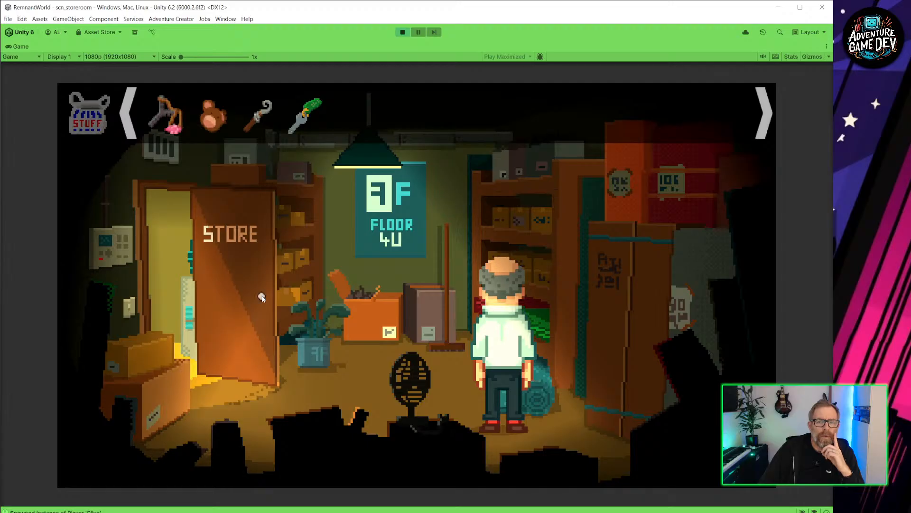
pyautogui.click(163, 119)
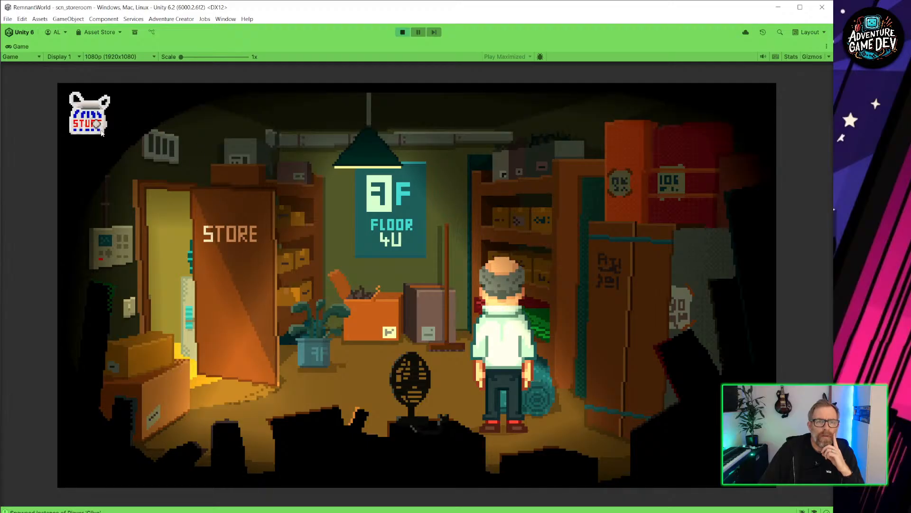
# Step: Return to the shop floor and examine the ceiling unit above the laminate display
pyautogui.click(170, 315)
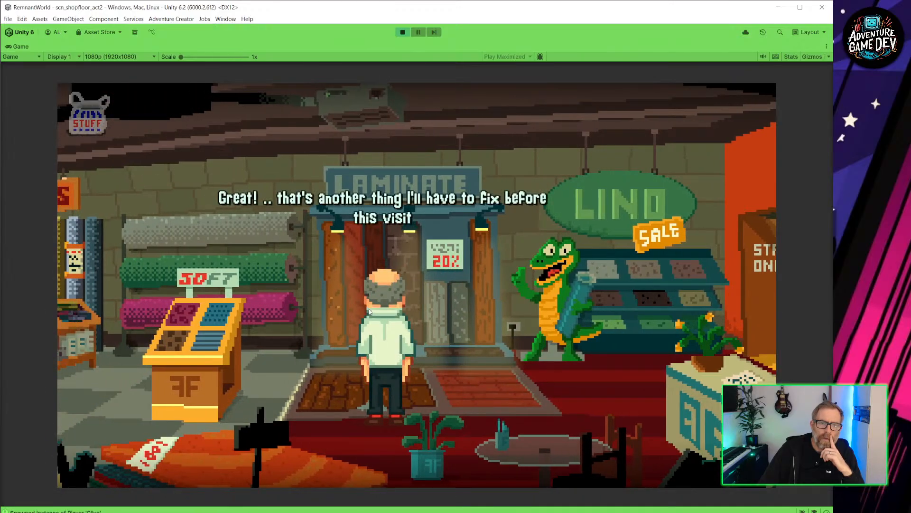
pyautogui.click(306, 402)
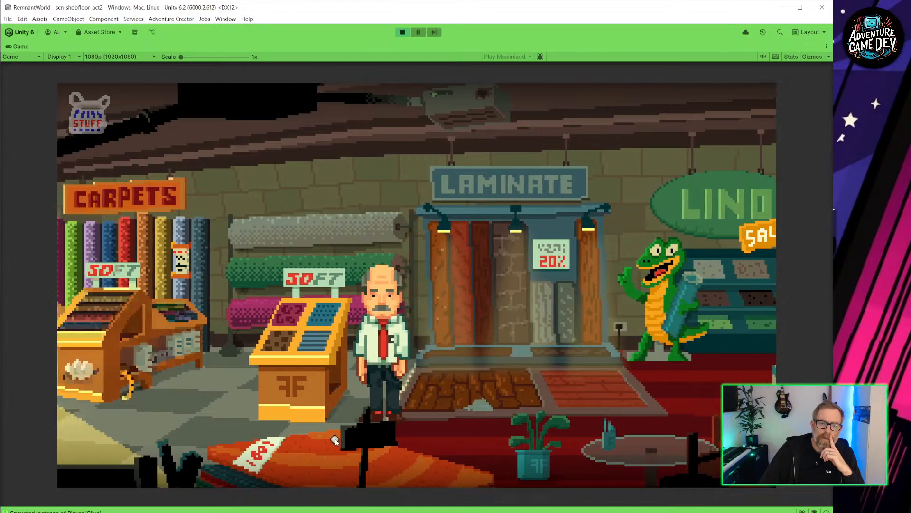
pyautogui.click(485, 109)
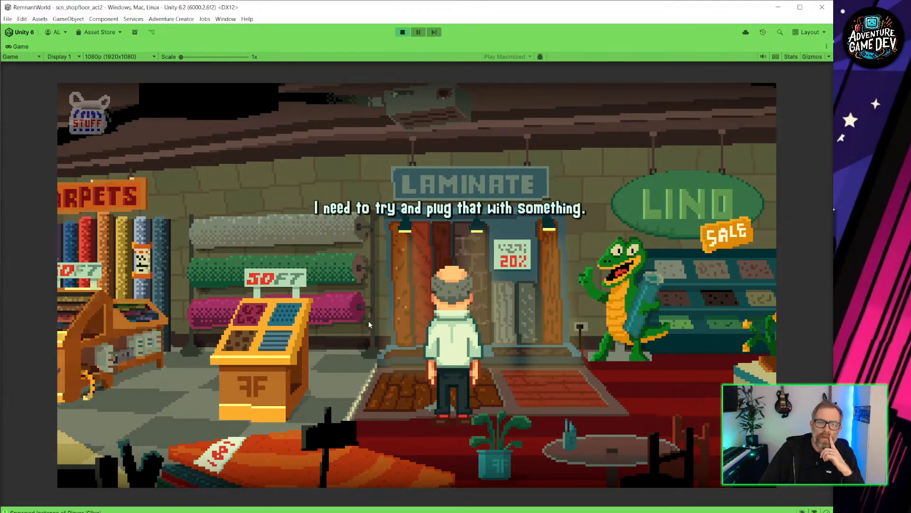
pyautogui.click(366, 357)
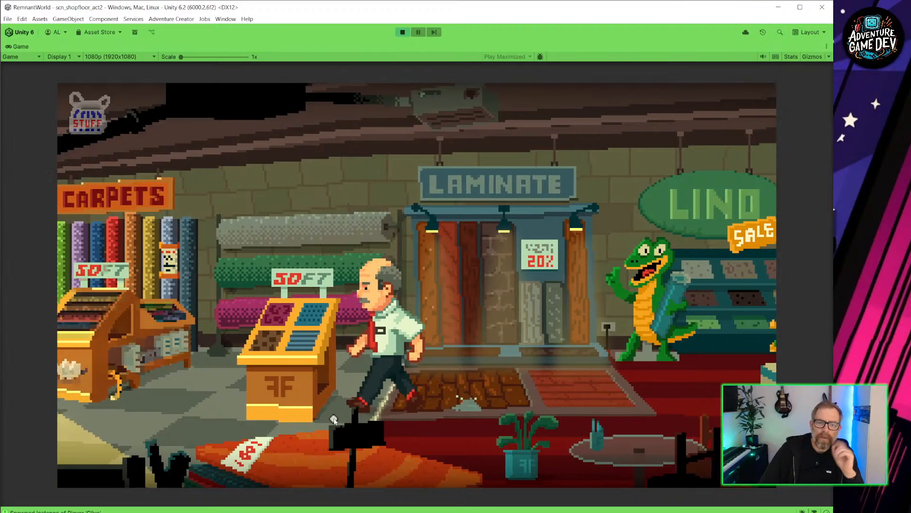
# Step: Use the loaded slingshot from the inventory on the ceiling unit and walk back towards the laminate display
pyautogui.click(88, 114)
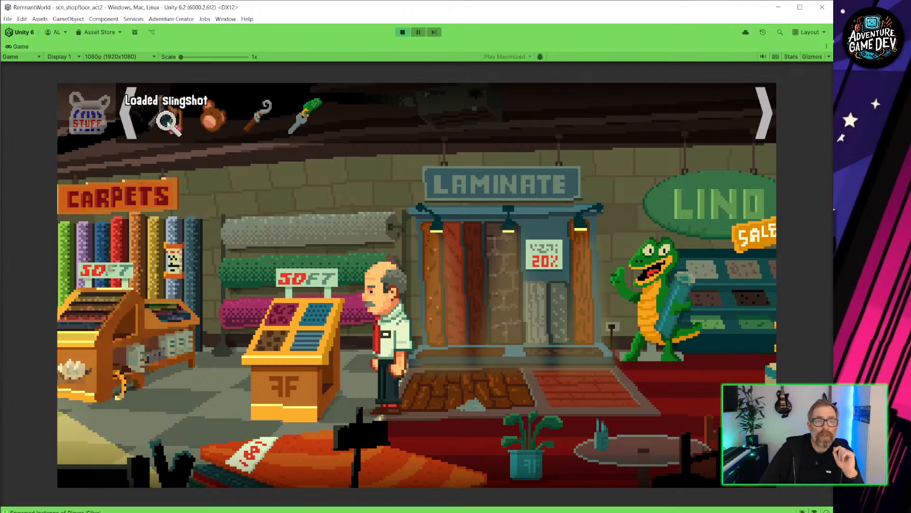
pyautogui.click(167, 120)
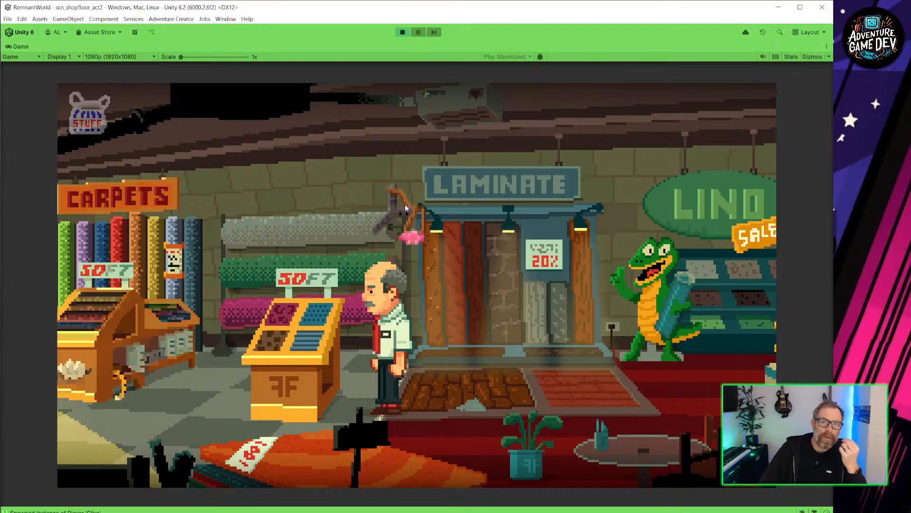
pyautogui.click(480, 98)
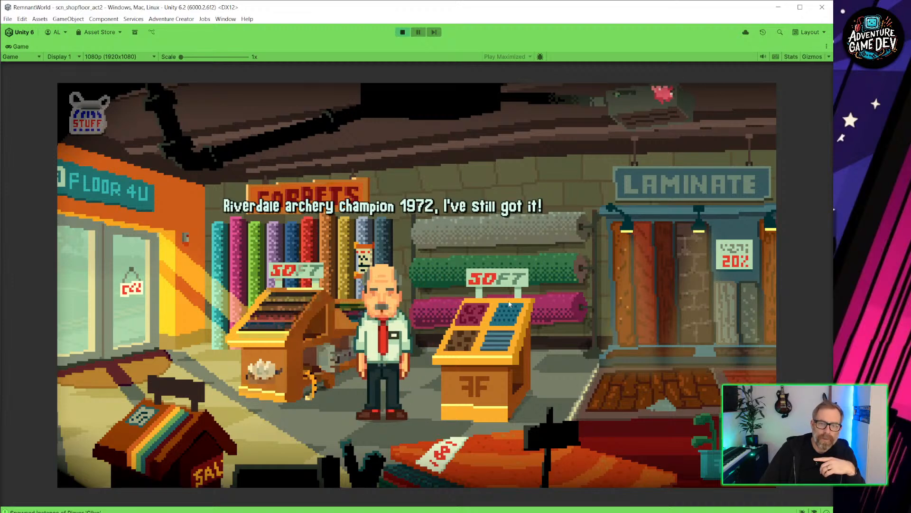
pyautogui.click(565, 372)
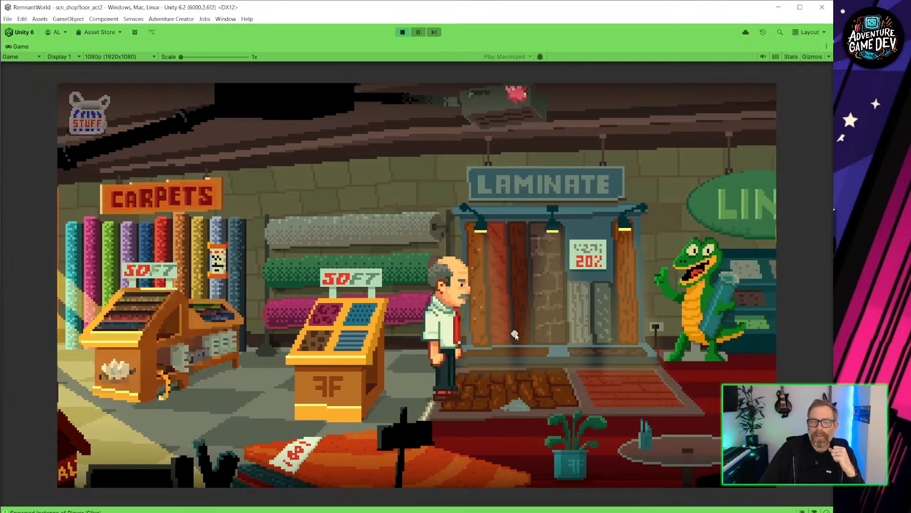